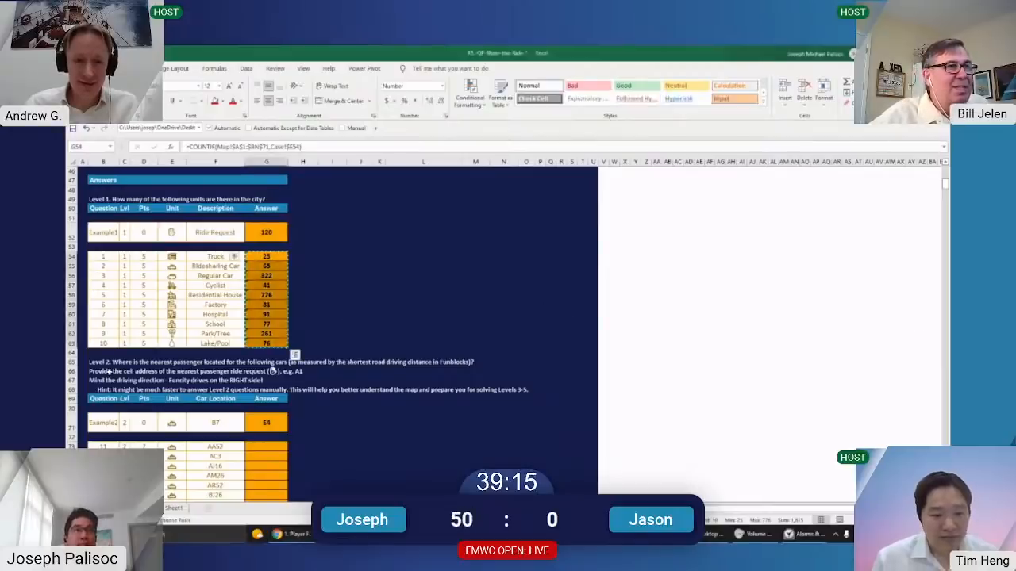
Review the Level 2 nearest-passenger questions, open the Map sheet and collapse the ribbon to enlarge the grid
click(101, 362)
scroll(258, 366, down, 3)
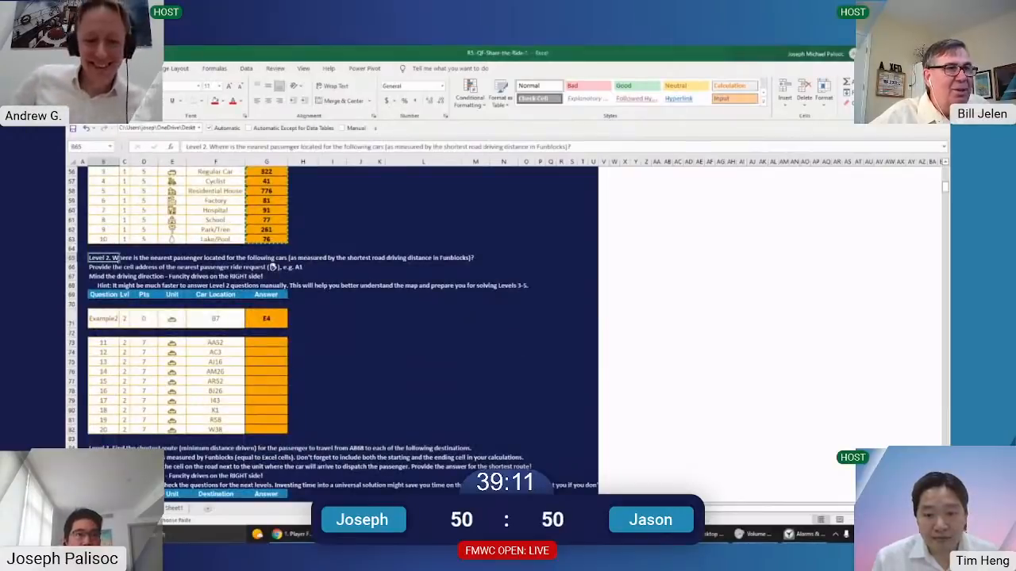
key(ctrl+Page_Down)
scroll(333, 304, up, 9)
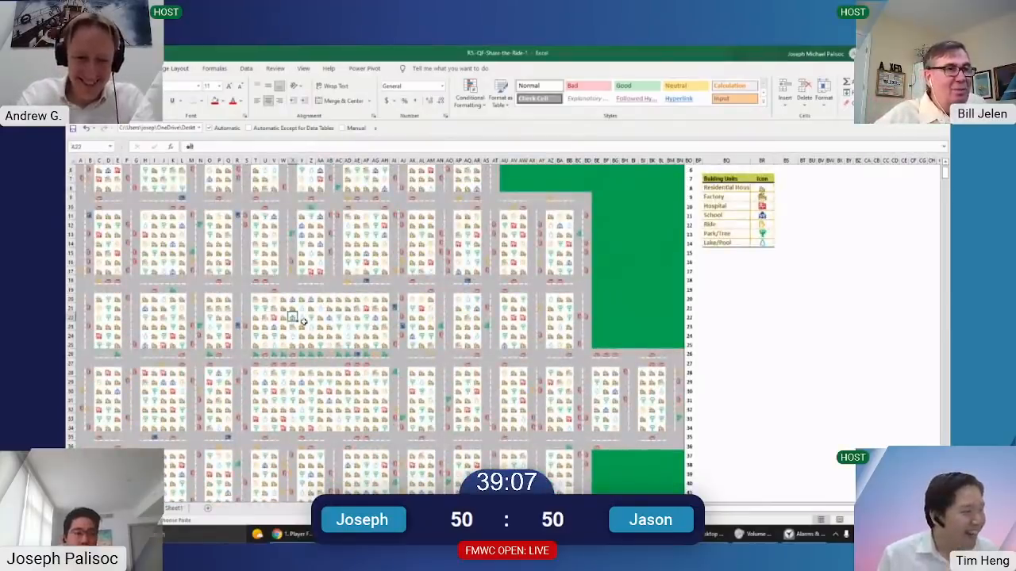
key(ctrl+F1)
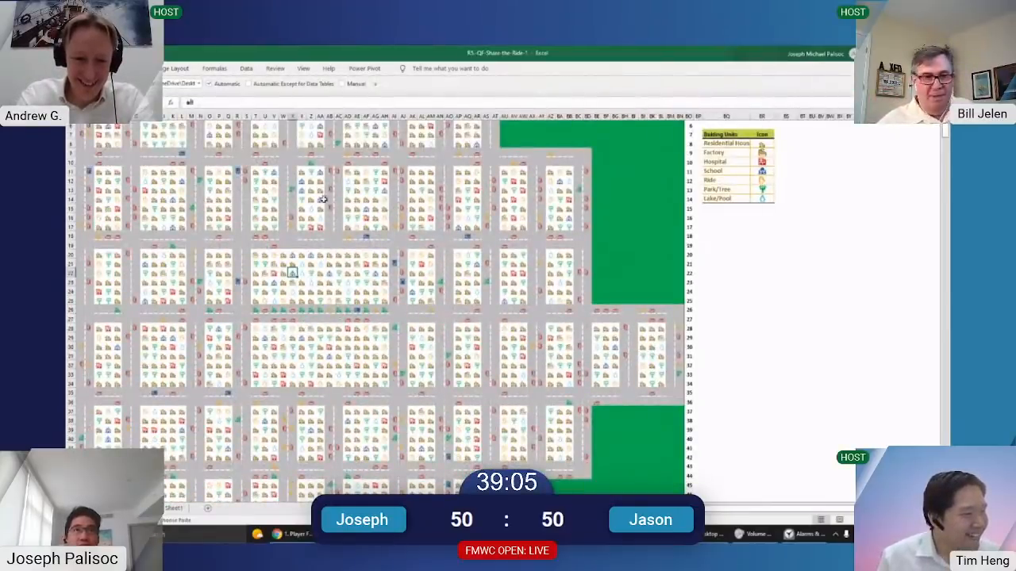
Locate car AA52 on the map, check for its nearest passenger, and enter 5 as the answer to question 11
scroll(317, 302, down, 5)
scroll(309, 371, down, 3)
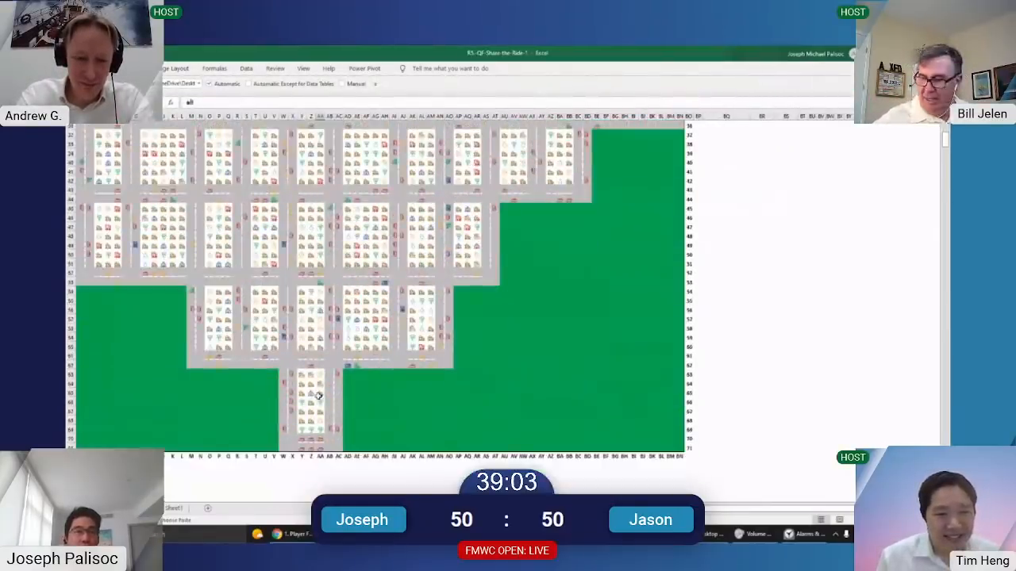
click(320, 365)
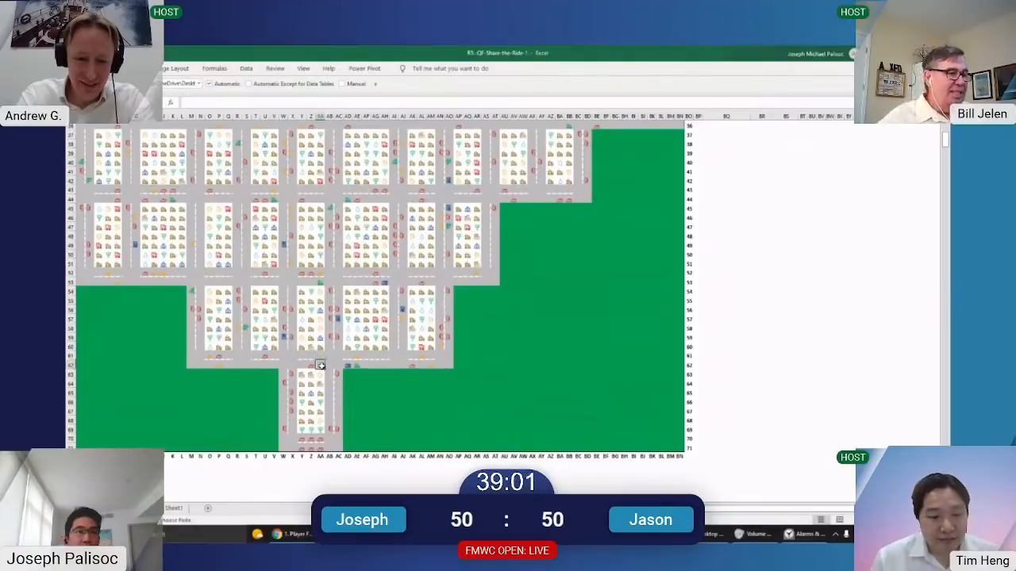
click(321, 283)
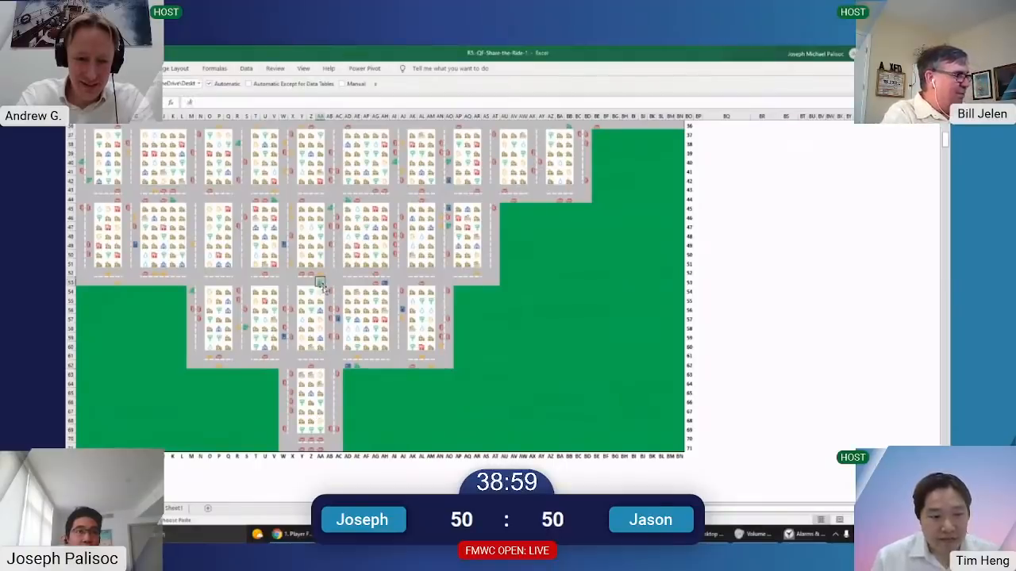
click(320, 273)
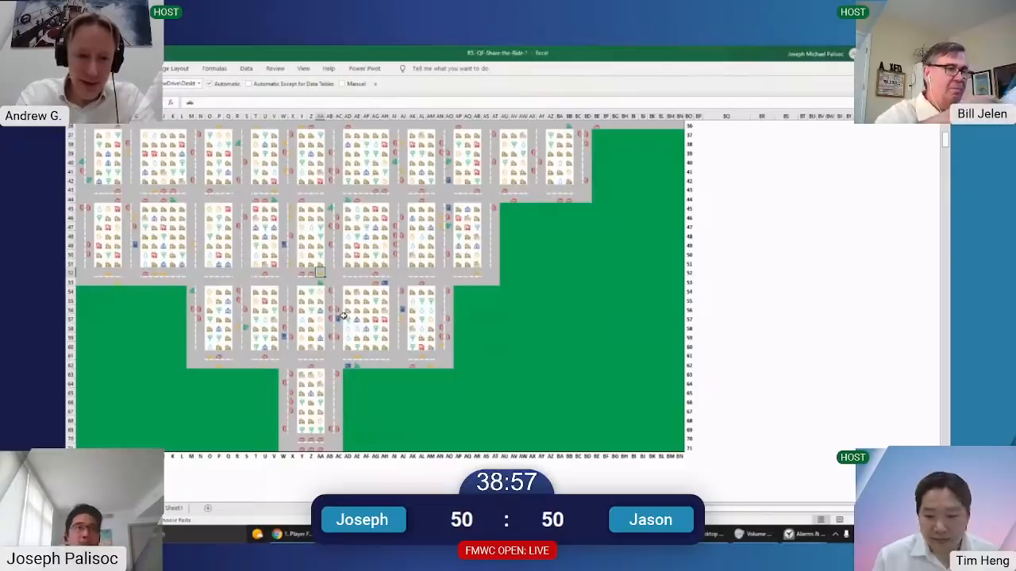
scroll(347, 309, up, 1)
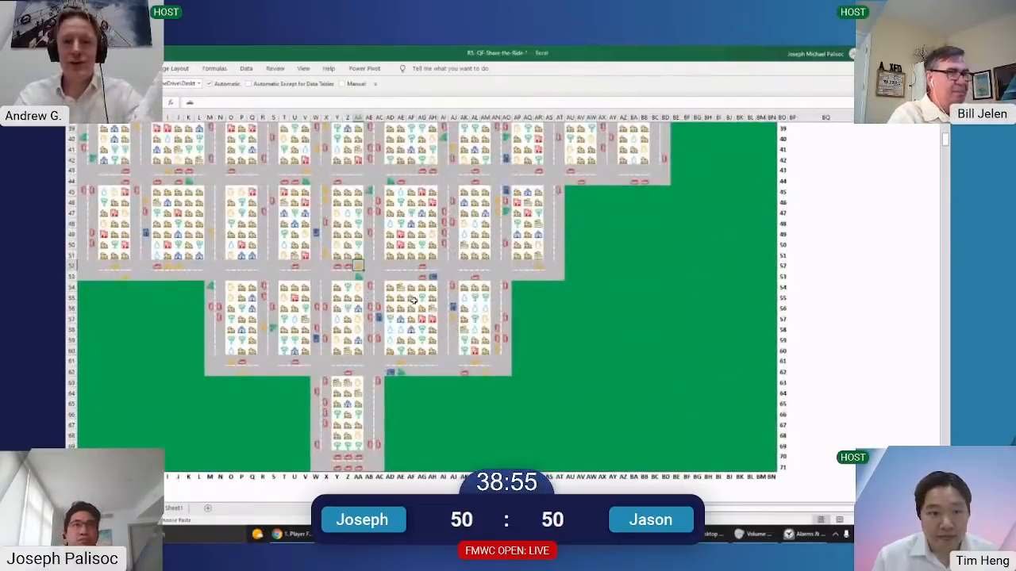
scroll(412, 303, down, 1)
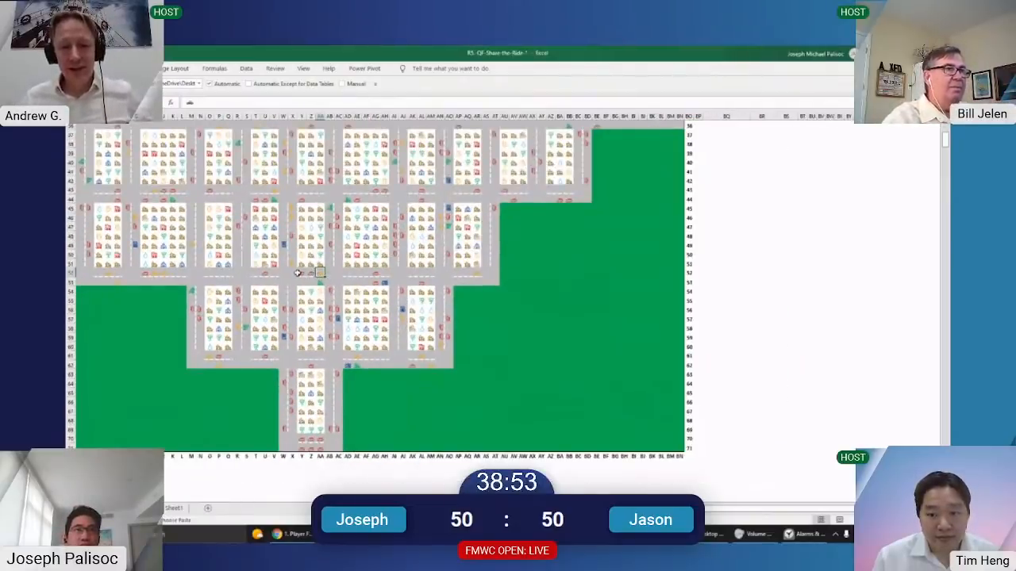
click(116, 508)
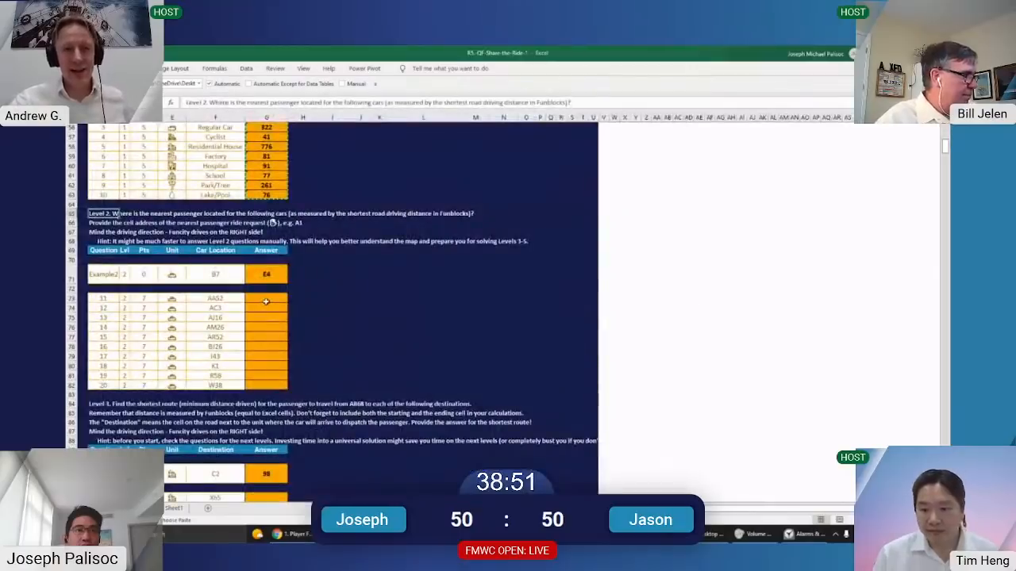
key(alt+Tab)
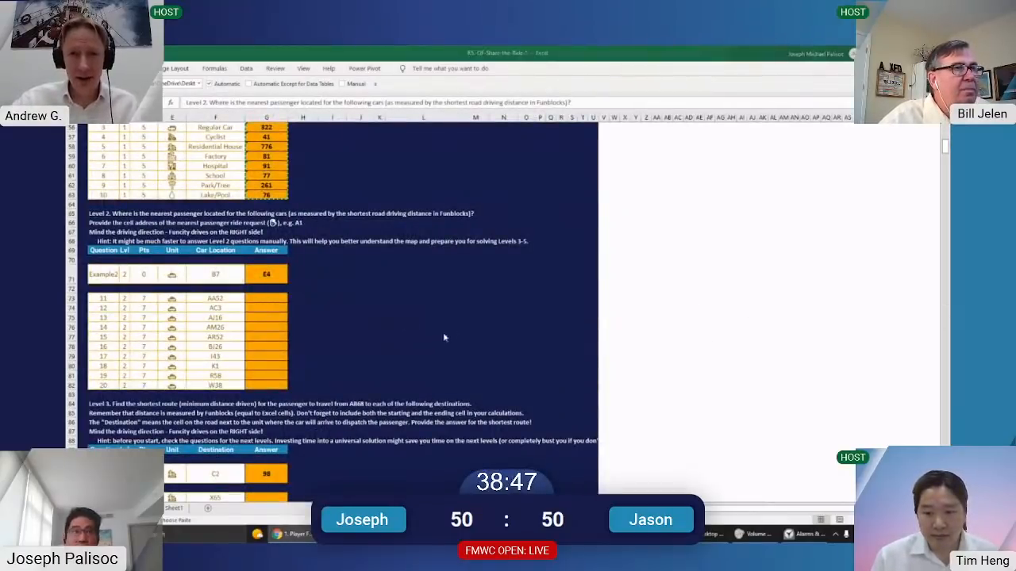
click(269, 301)
text(5)
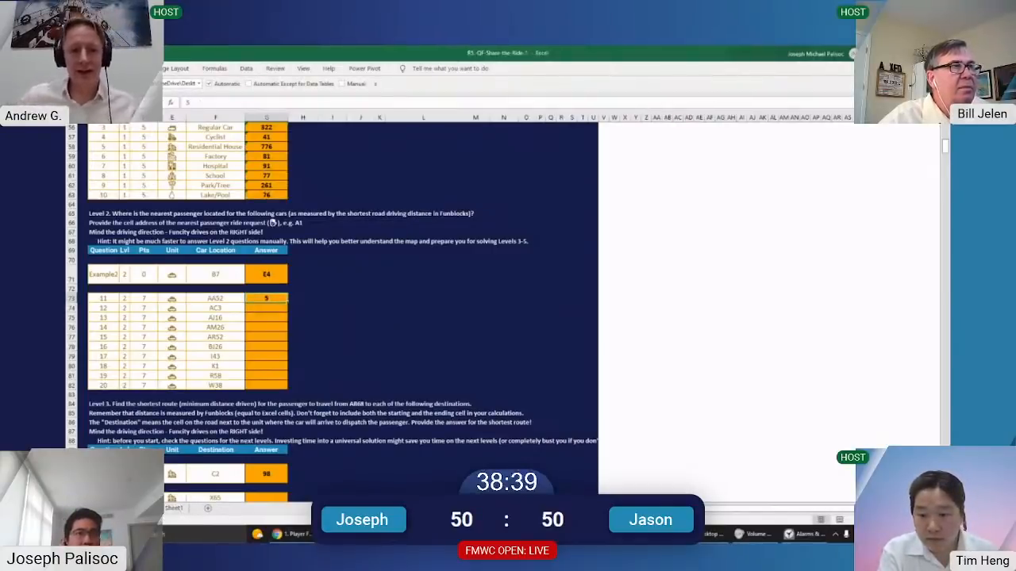
Locate car AC3 on the map, check for its nearest passenger, and enter 3 as the answer to question 12
click(147, 509)
scroll(406, 308, up, 13)
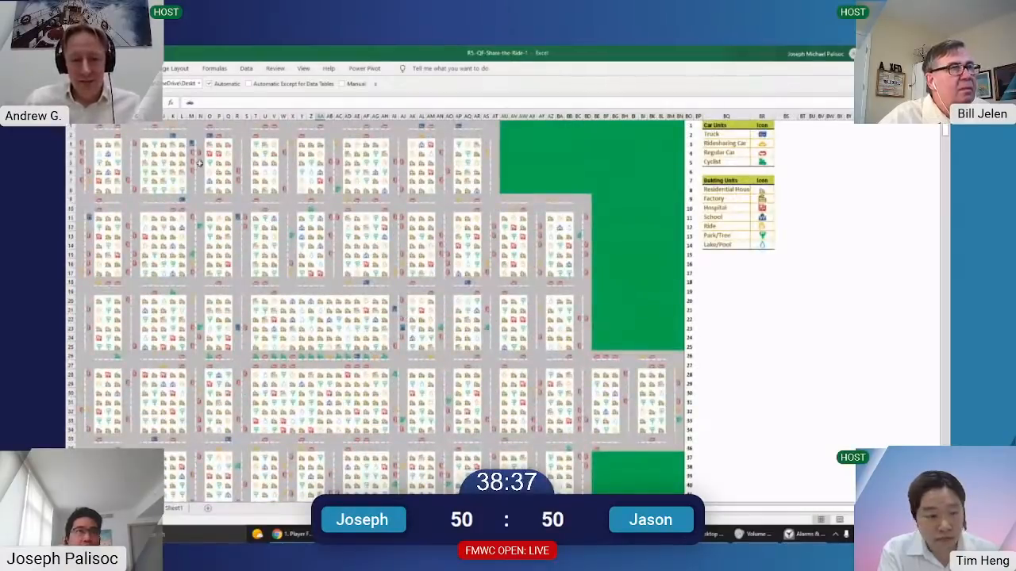
click(340, 154)
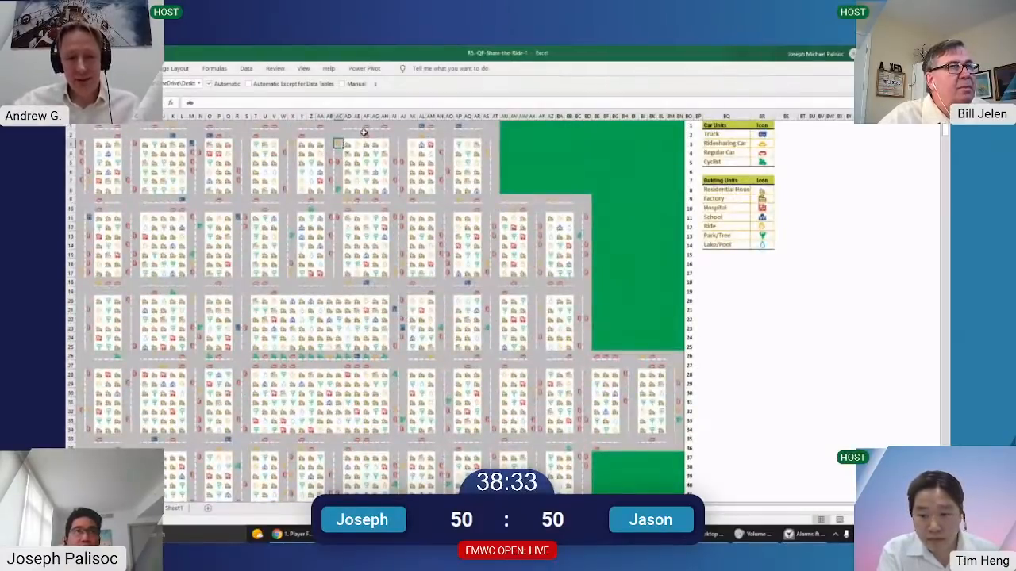
click(185, 497)
click(151, 508)
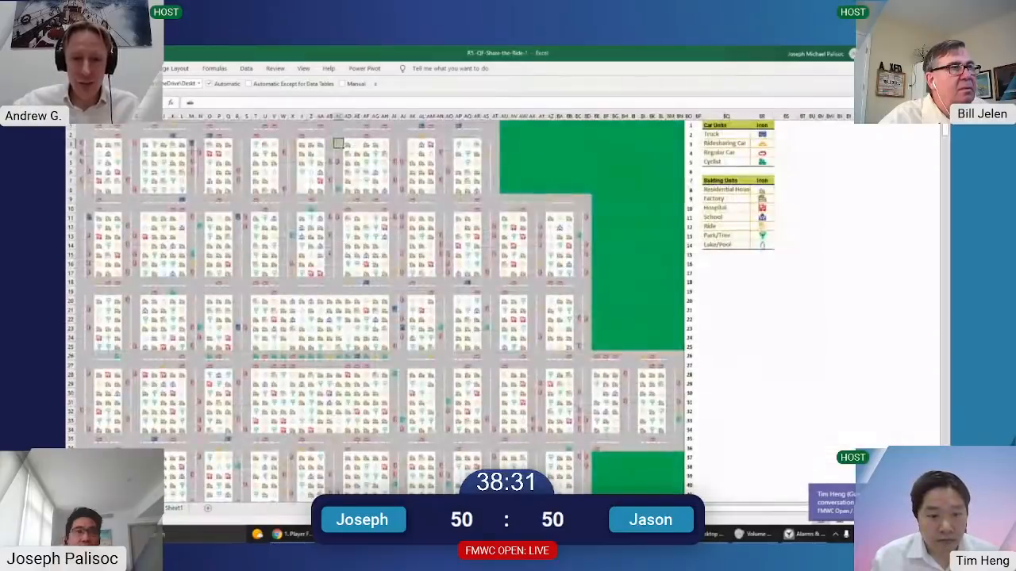
text(=)
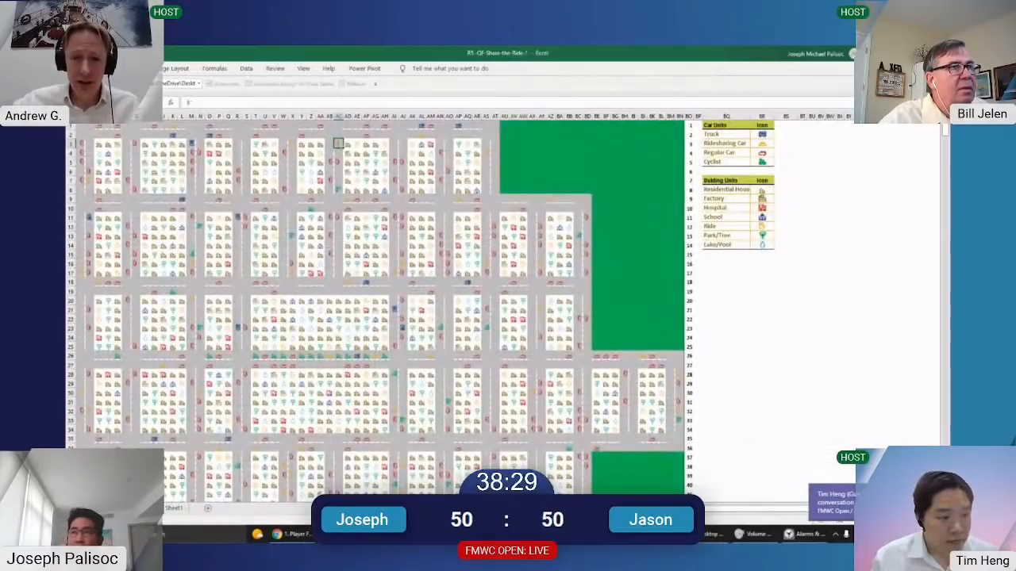
key(Escape)
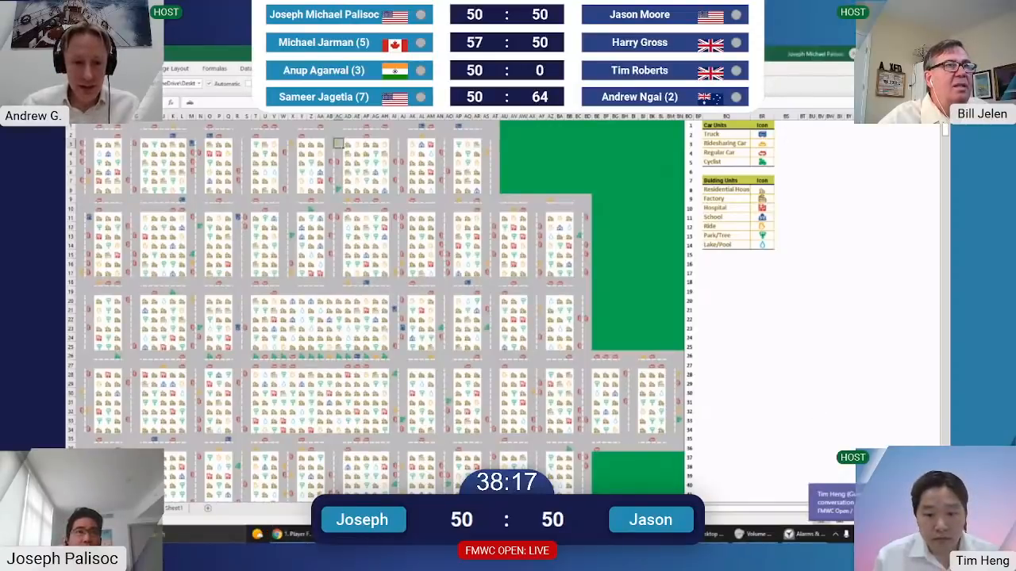
click(117, 508)
key(Return)
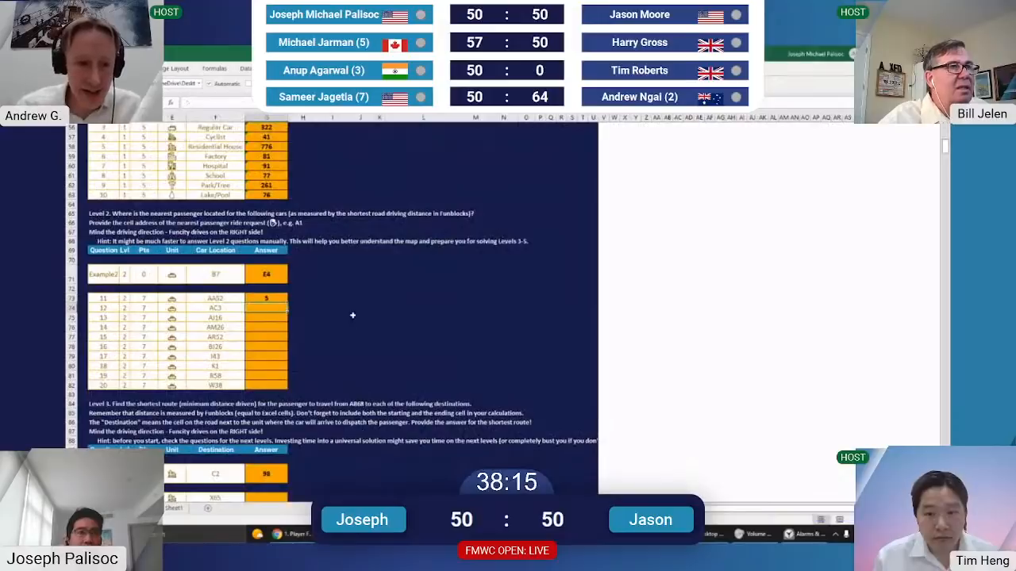
text(3)
key(Return)
Trace the driving route for car AJ16 on the map, going north along column AJ past row 10, to find its nearest passenger
key(ctrl+Page_Up)
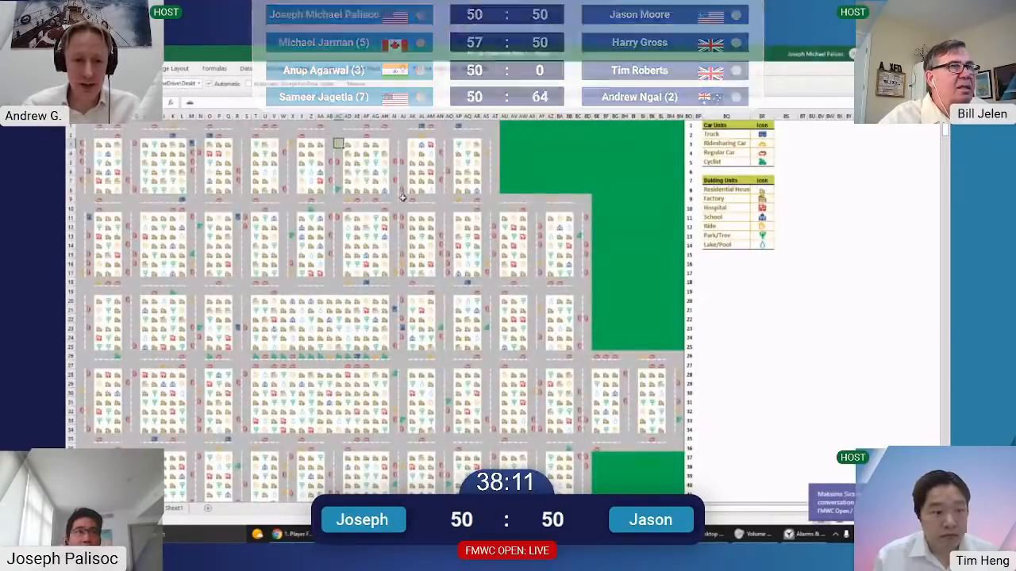
click(404, 265)
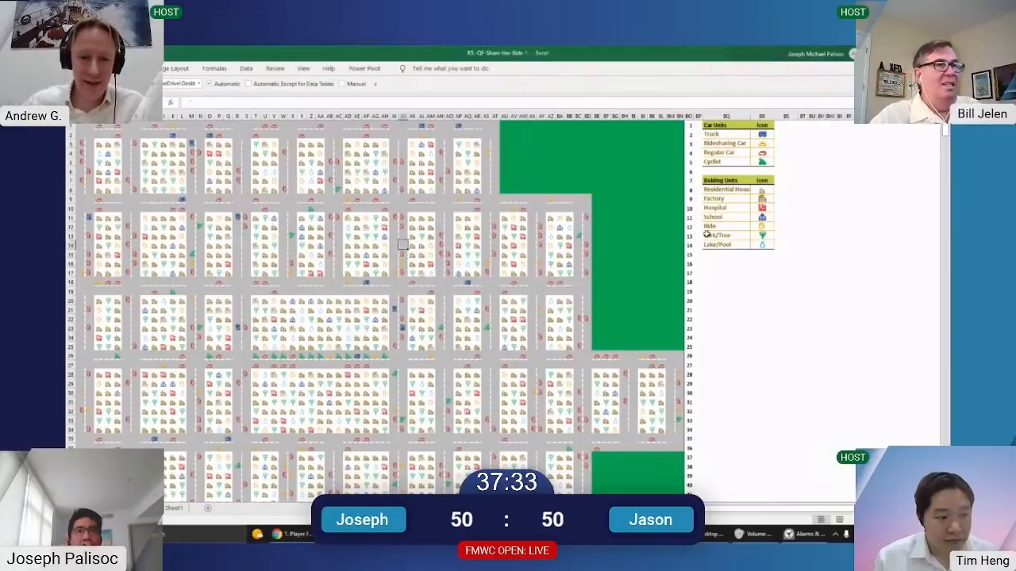
key(Up)
key(Up)
key(Right)
key(Right)
key(Right)
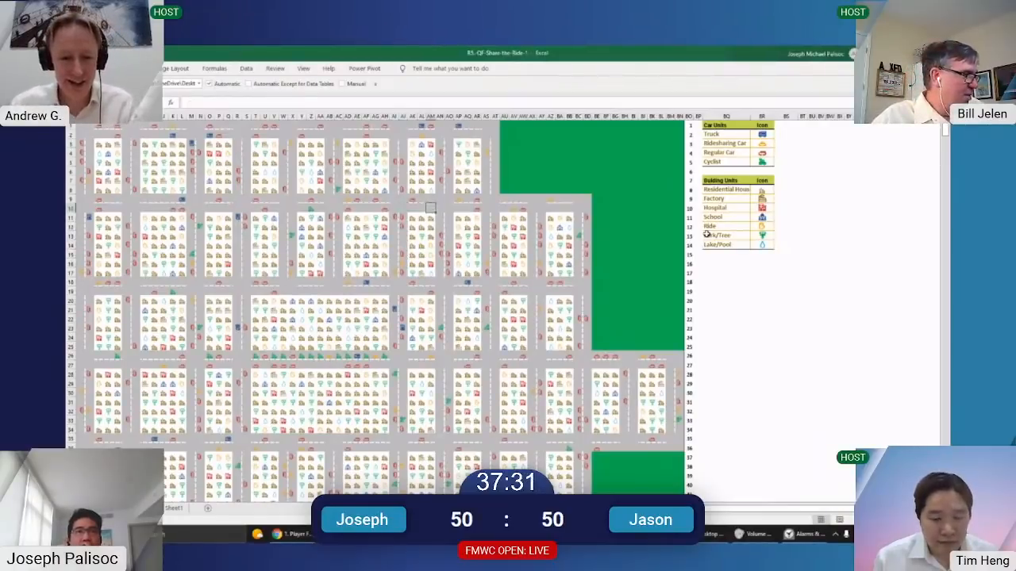
key(Left)
key(Left)
key(Left)
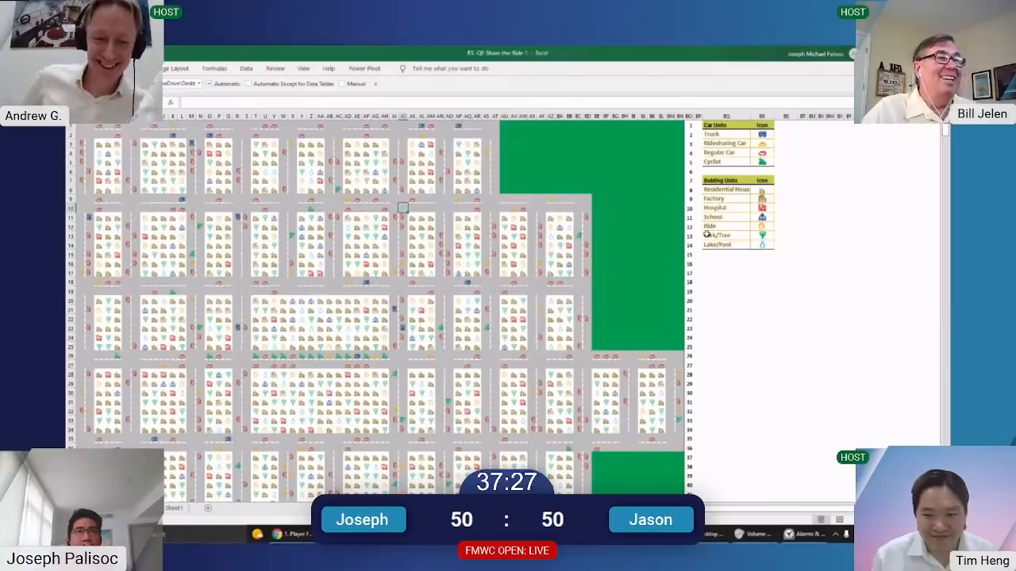
key(Up)
key(Up)
key(Up)
key(Up)
key(Up)
key(Up)
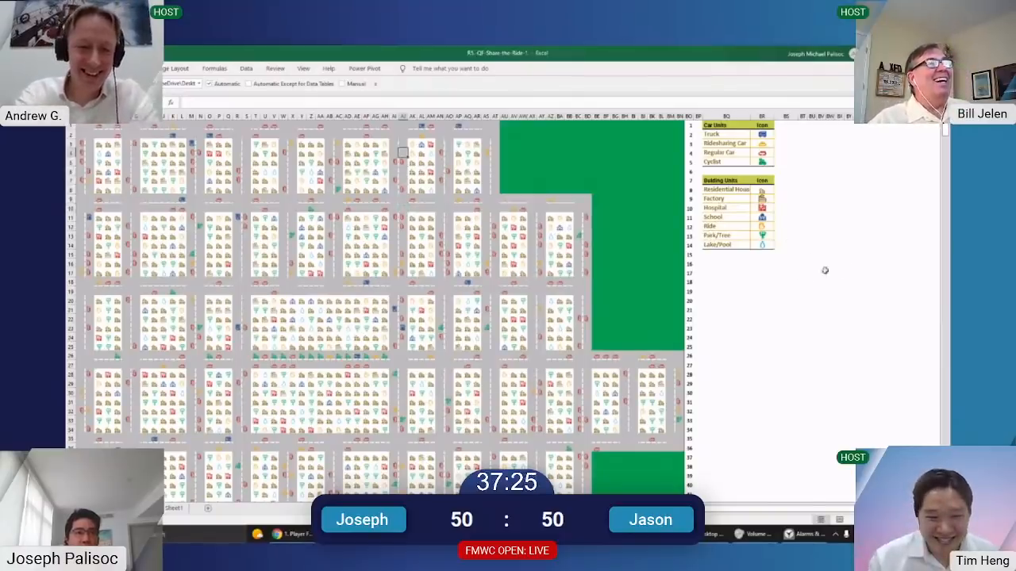
Enter 12 as the answer to question 13 for car AJ16
key(ctrl+Page_Up)
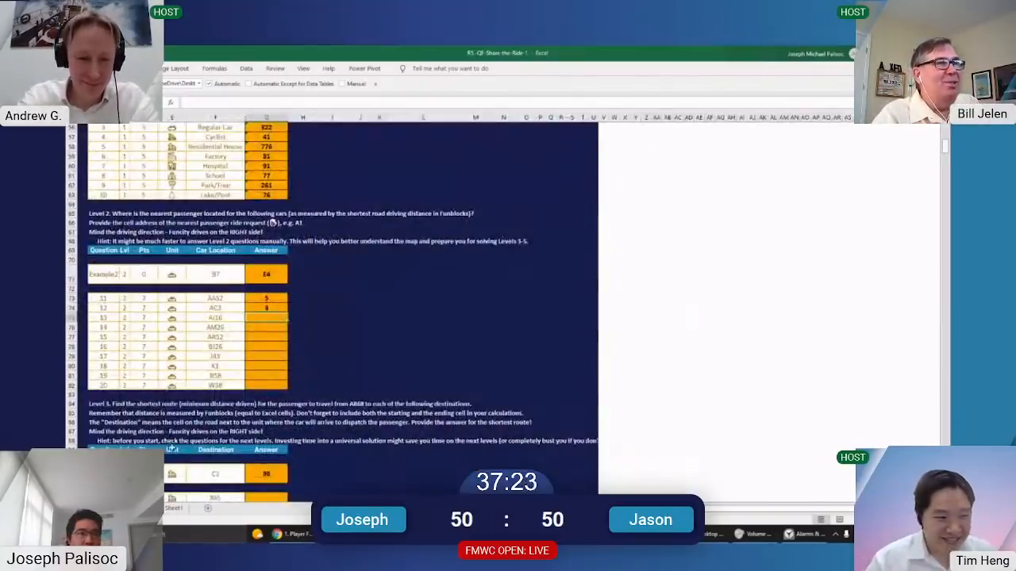
text(12)
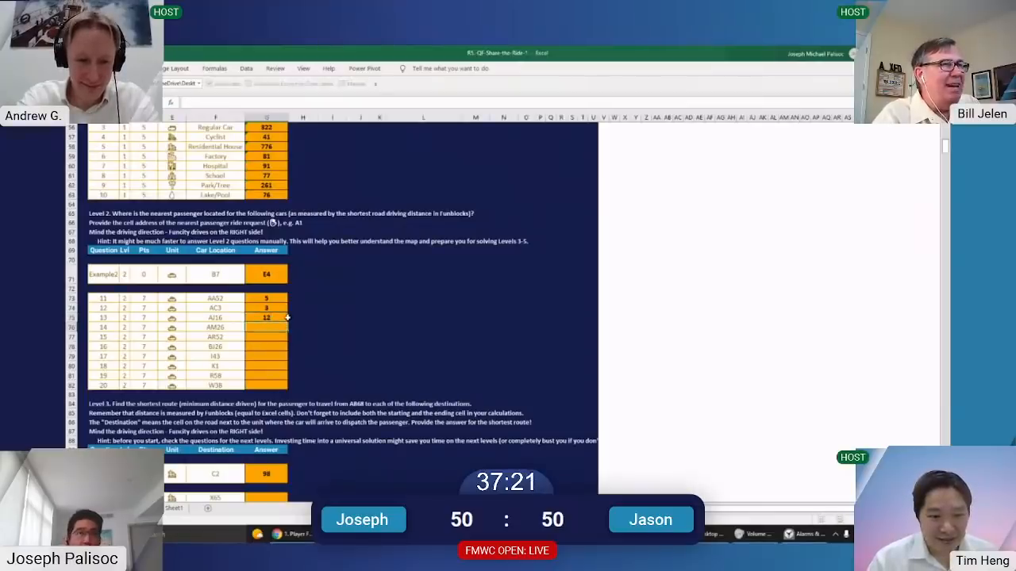
key(Return)
Locate car AM26 on the map and trace its route west along row 26 to column AJ, turning north
key(ctrl+Page_Down)
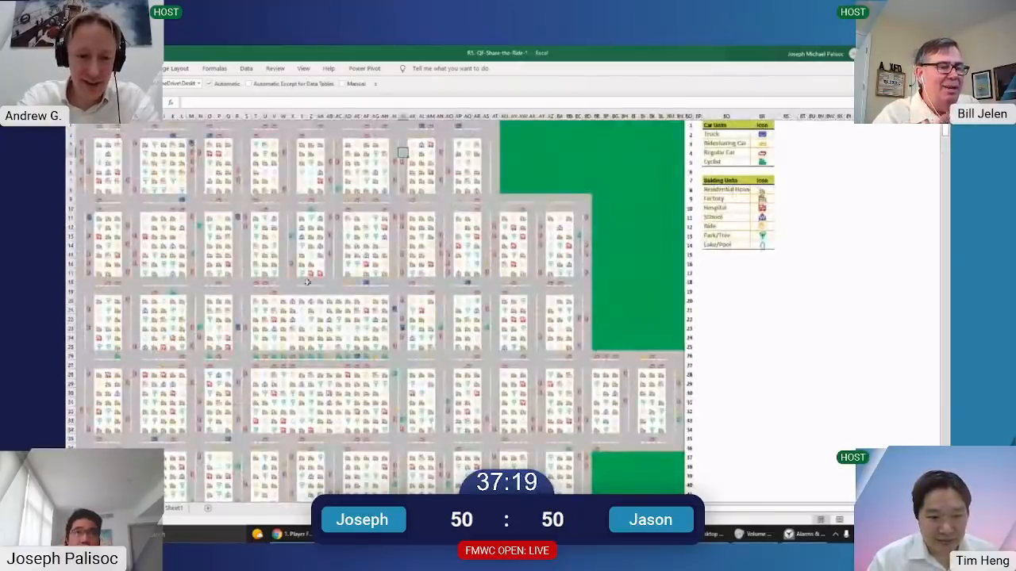
click(428, 132)
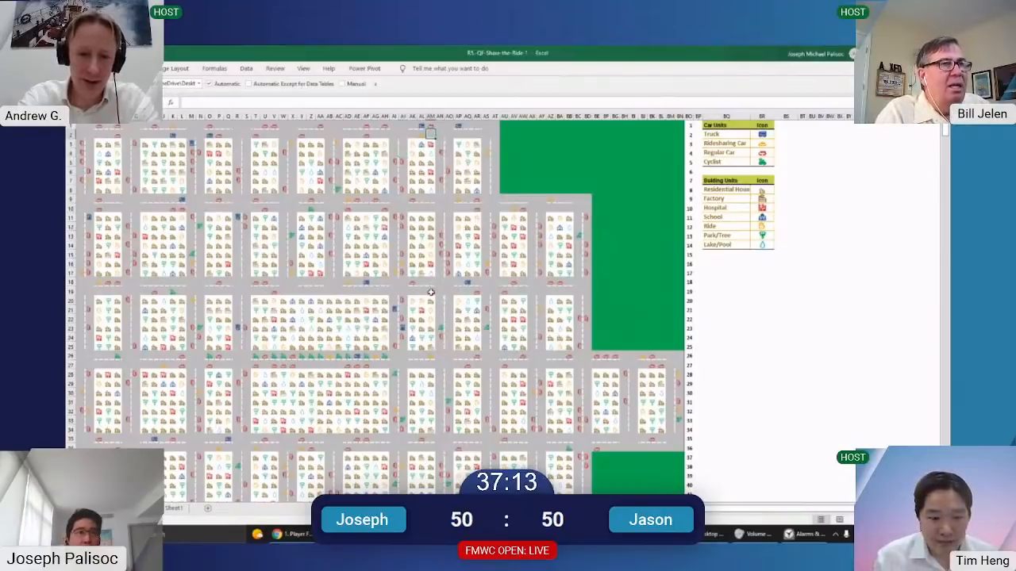
click(433, 357)
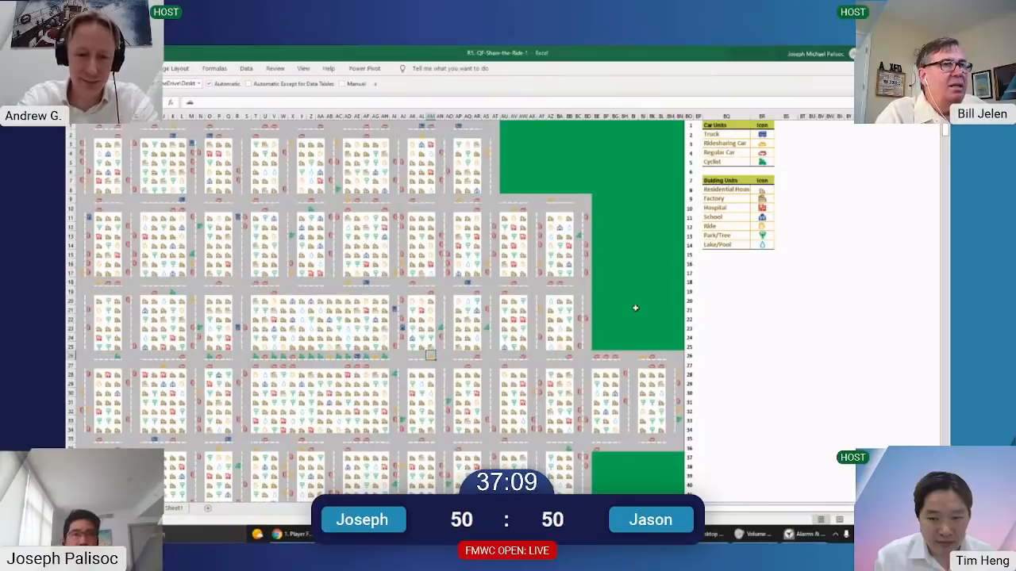
key(Left)
key(Left)
key(Left)
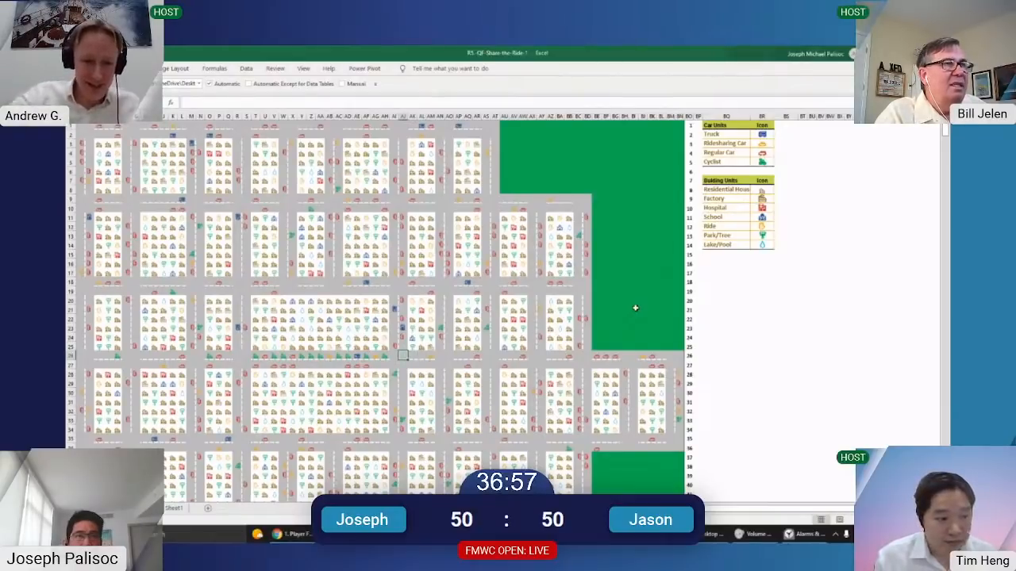
key(Up)
key(Up)
key(Up)
key(Up)
key(Up)
key(Up)
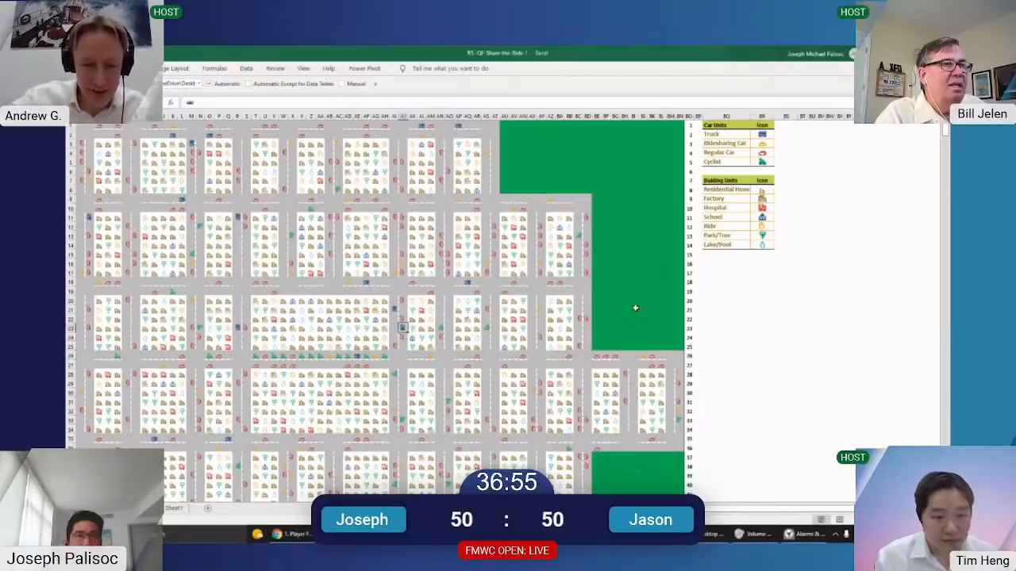
Go back to AM26 and retrace the route through AJ26 northward, counting the blocks to the nearest passenger
key(Down)
key(Down)
key(Down)
key(Down)
key(Down)
key(Down)
key(Right)
key(Right)
key(Right)
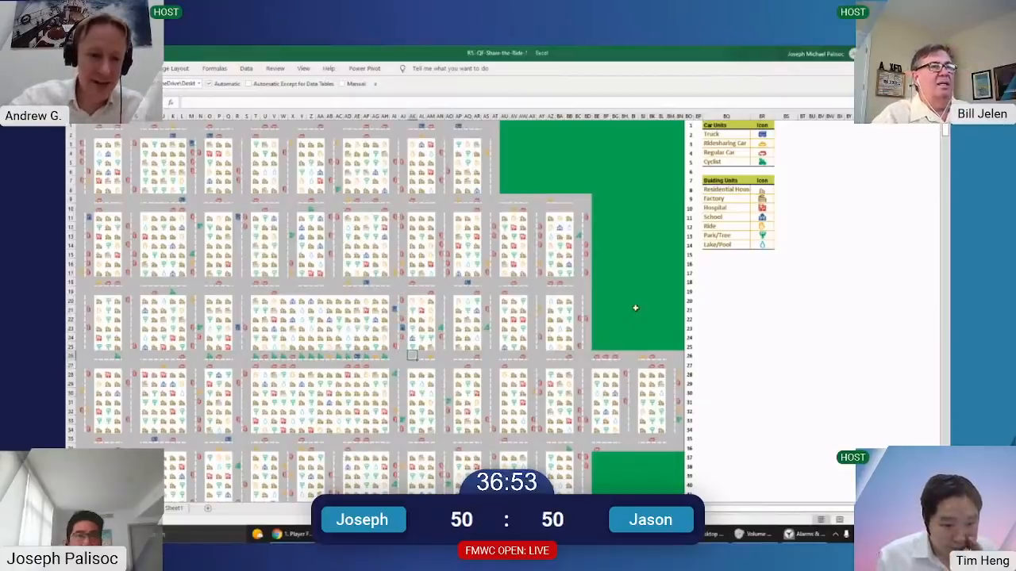
key(Left)
key(Left)
key(Left)
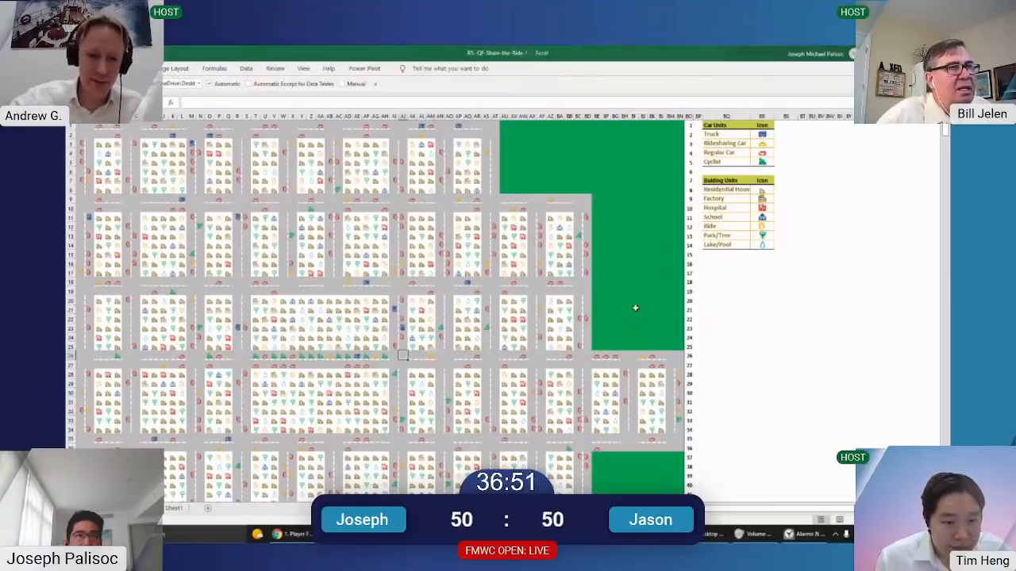
key(Up)
key(Up)
key(Up)
key(Up)
key(Up)
key(Up)
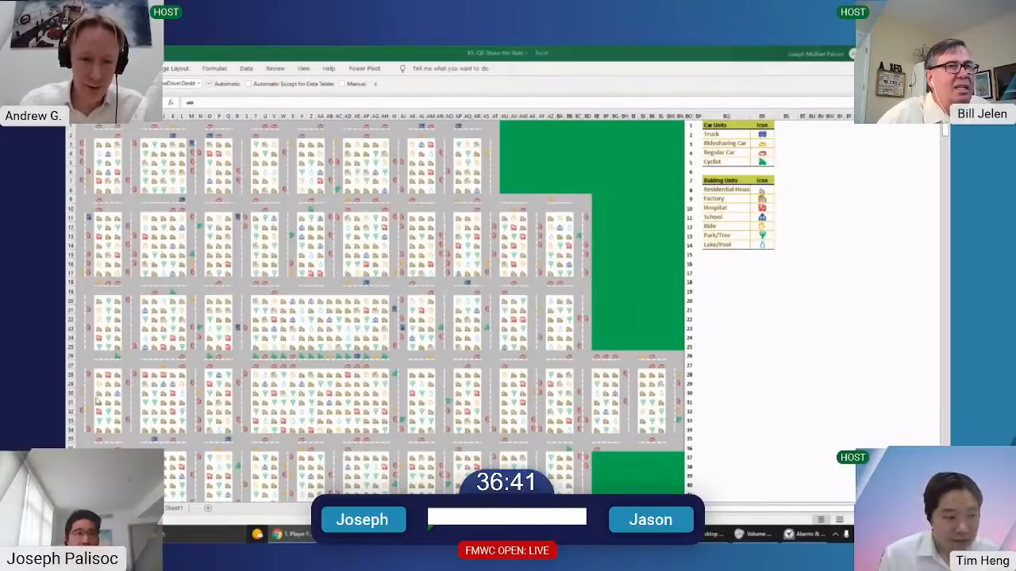
Enter 9 as the answer to question 14 for car AM26
key(ctrl+Page_Up)
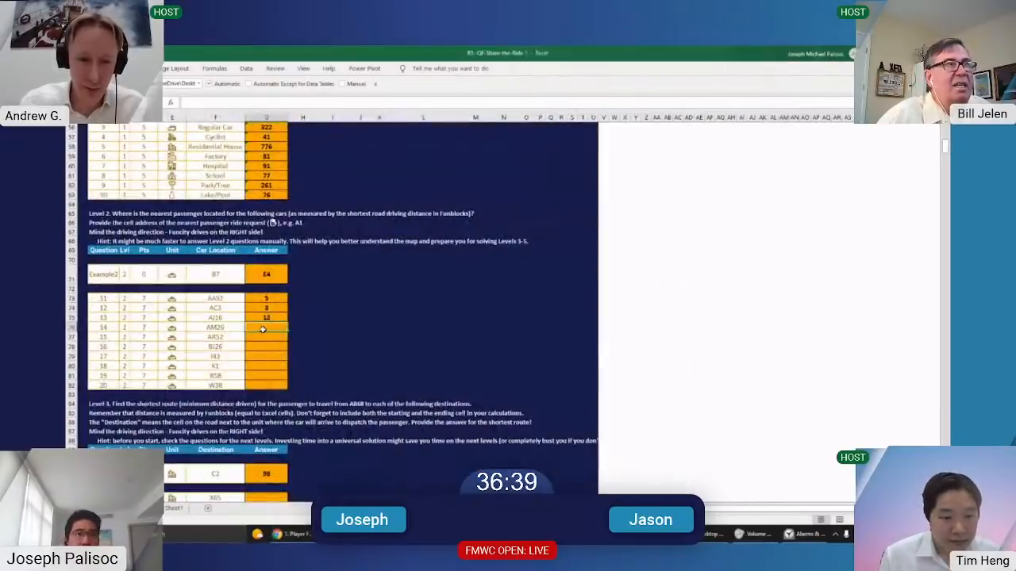
text(9)
key(Return)
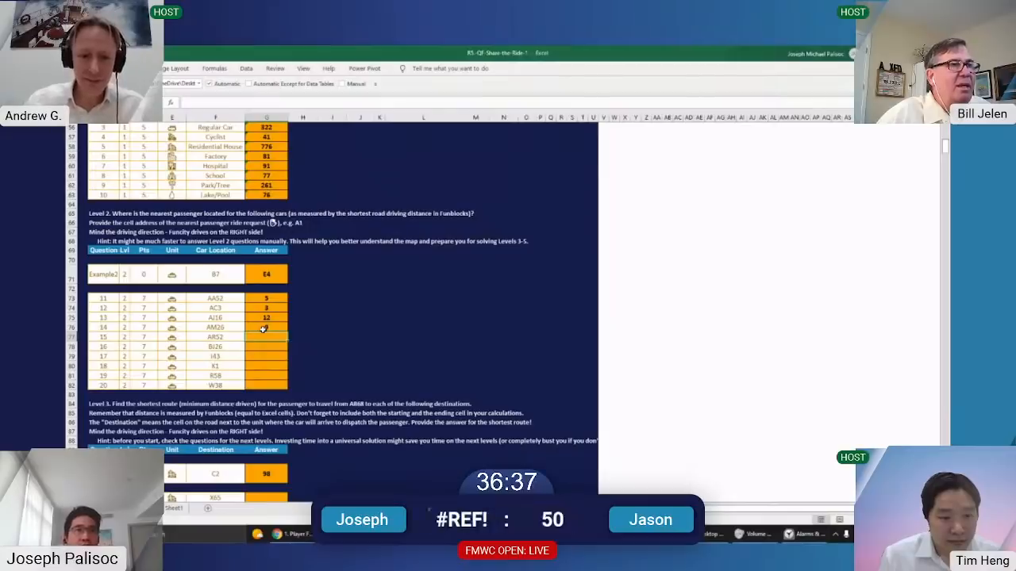
Locate car AR52 for question 15 by moving to column AR on the city map and following it south
key(ctrl+Page_Down)
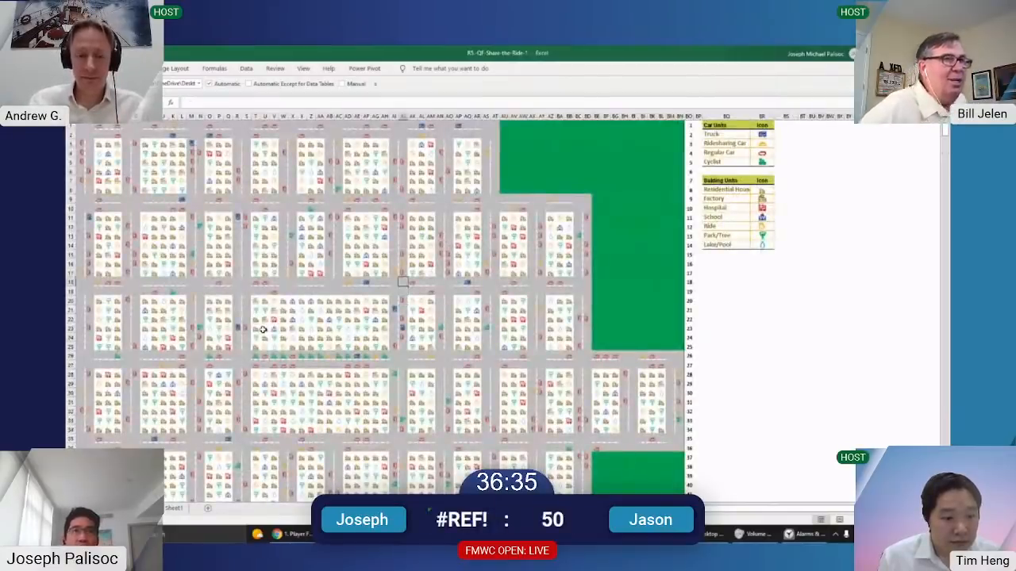
key(ctrl+Right)
key(ctrl+Right)
key(Down)
key(Right)
key(Right)
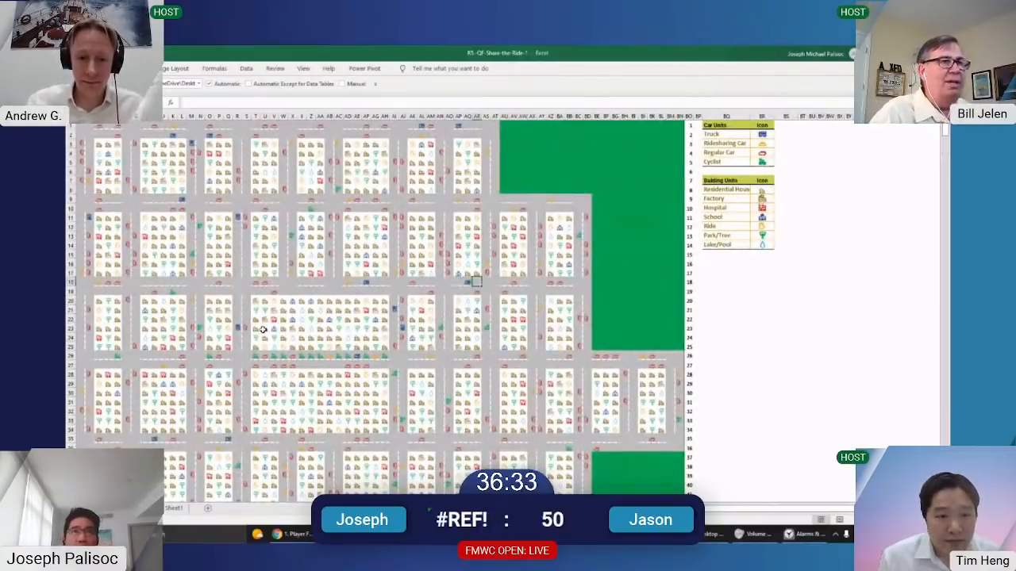
key(Up)
key(Down)
key(Down)
key(Down)
key(Down)
key(Down)
key(Down)
key(Down)
key(Down)
key(Down)
key(Down)
key(Down)
key(Down)
key(Down)
key(Down)
key(Down)
key(Down)
key(Down)
key(Down)
key(Down)
key(Down)
key(Down)
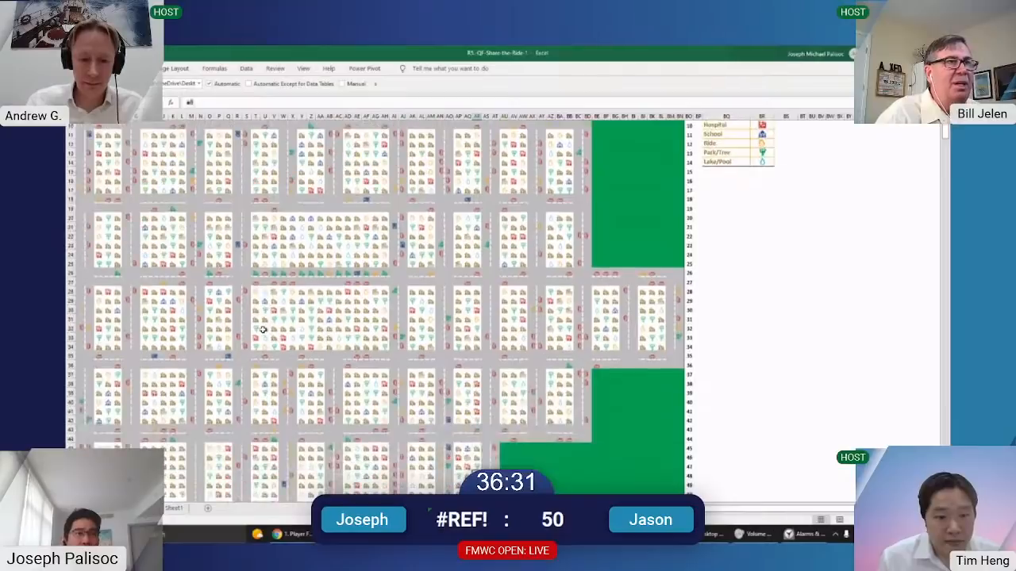
key(Down)
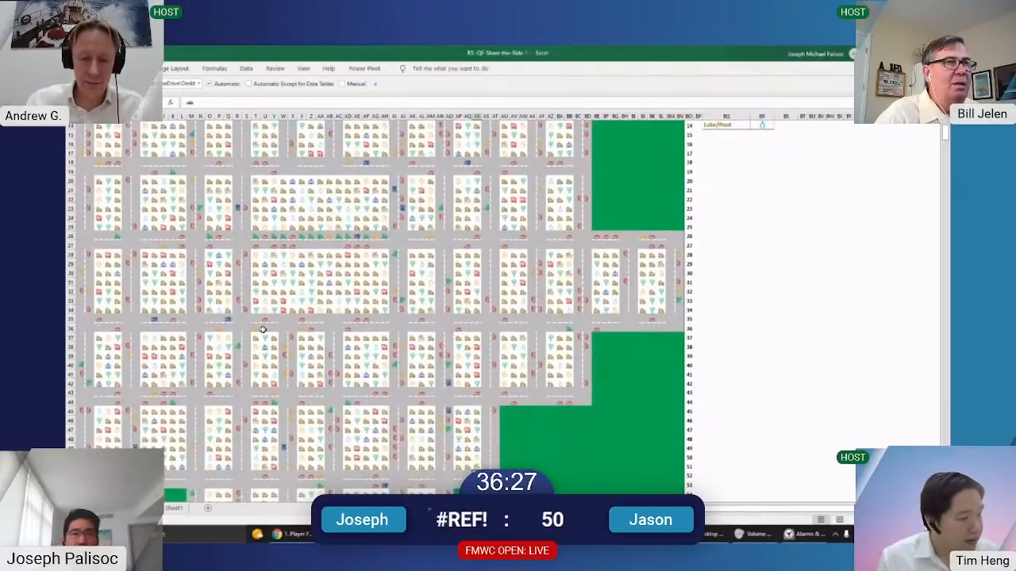
key(Left)
key(Left)
key(Left)
key(Left)
key(Right)
Locate car AA52 on the city map and select the nearby passenger cell Y50 in the block above it
scroll(263, 329, down, 3)
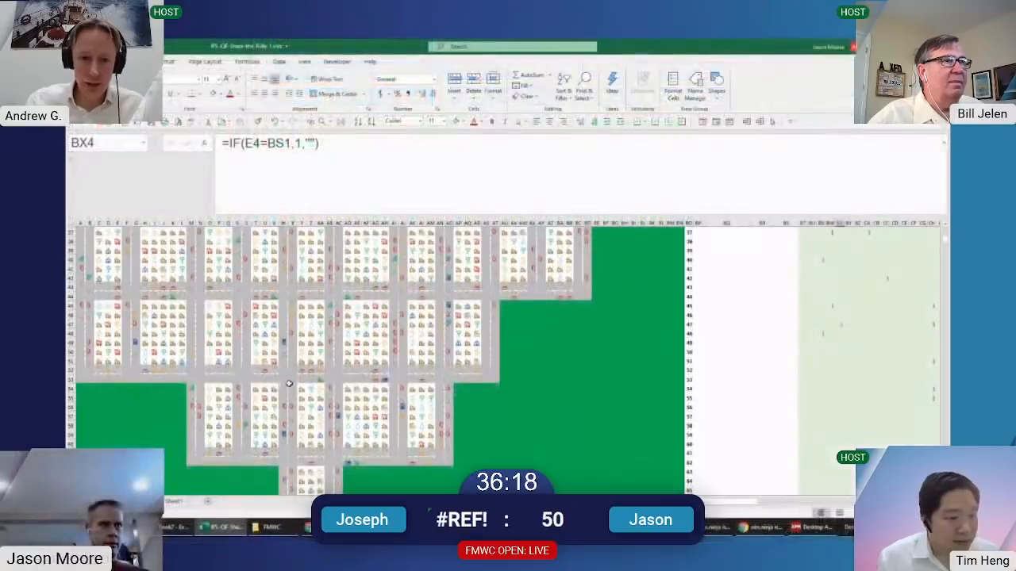
click(299, 369)
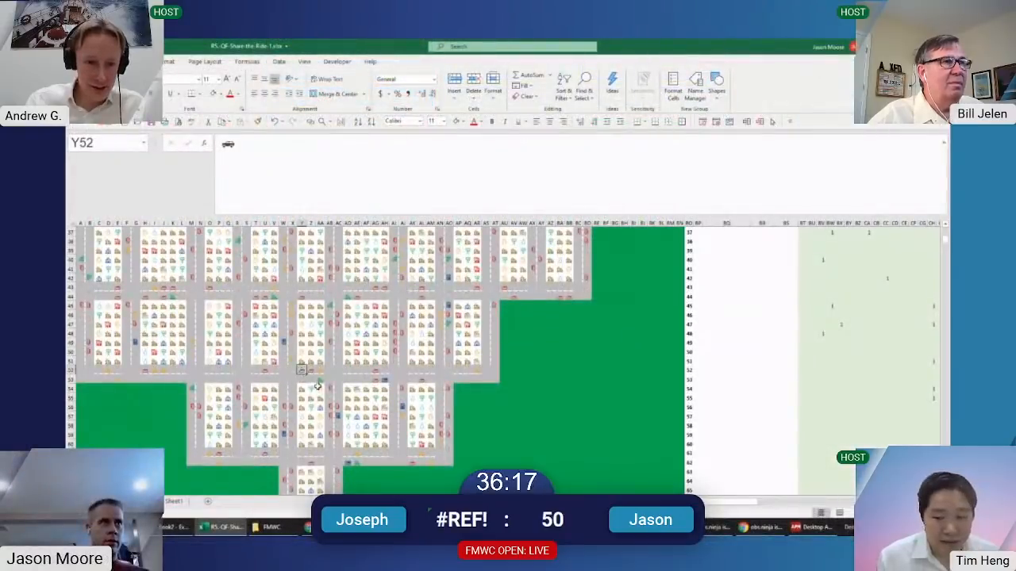
click(318, 373)
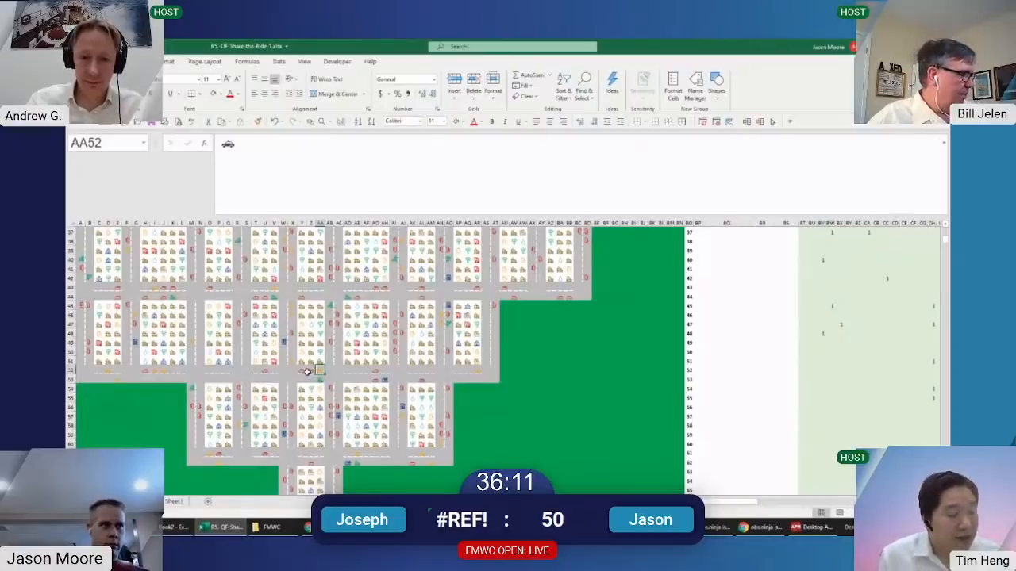
click(300, 353)
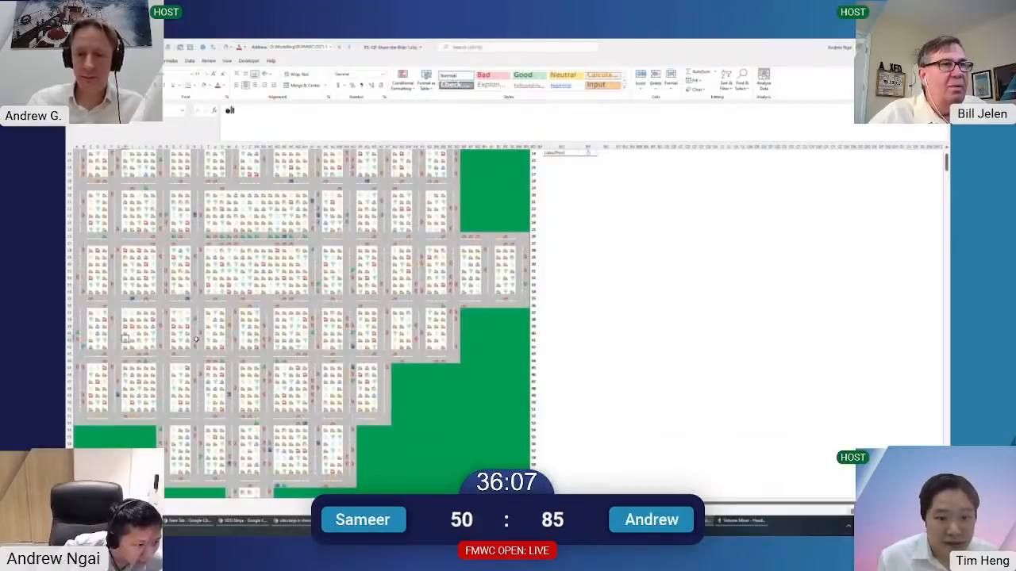
Trace the route for car I43 via column F south to E47 and enter E47 as the answer to question 17
key(Left)
key(Left)
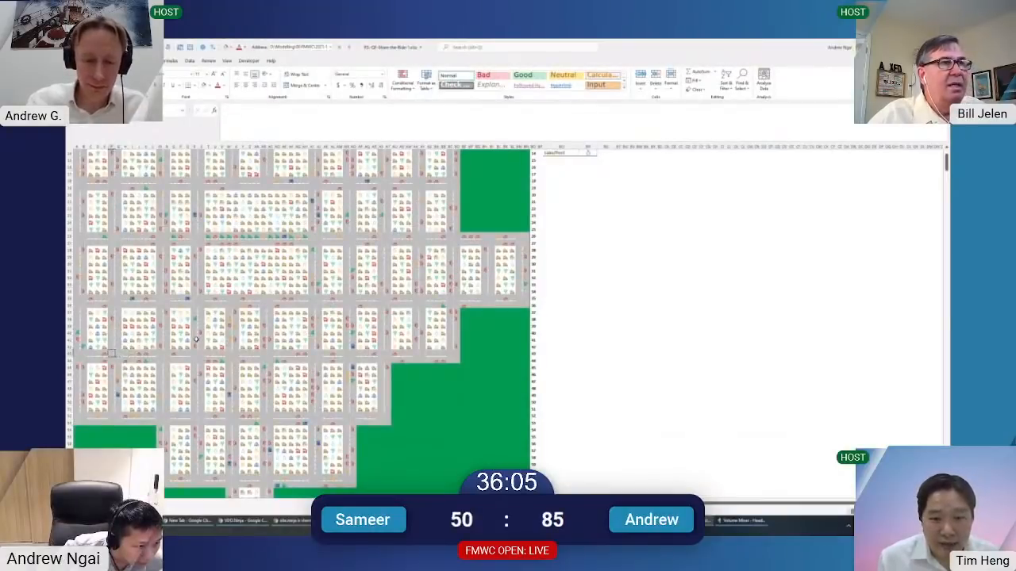
key(Down)
key(Down)
key(Down)
key(Down)
key(Left)
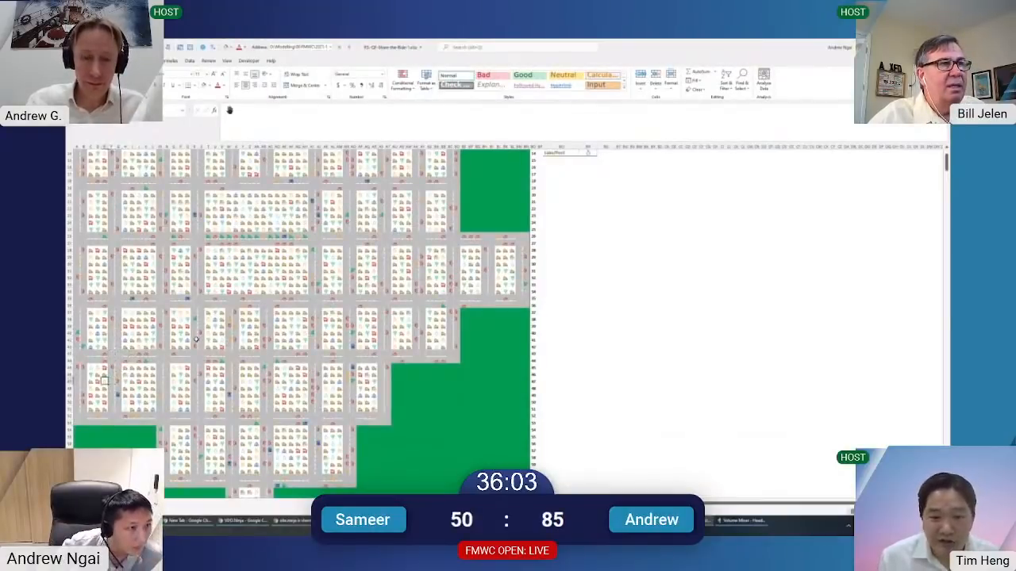
key(alt+Tab)
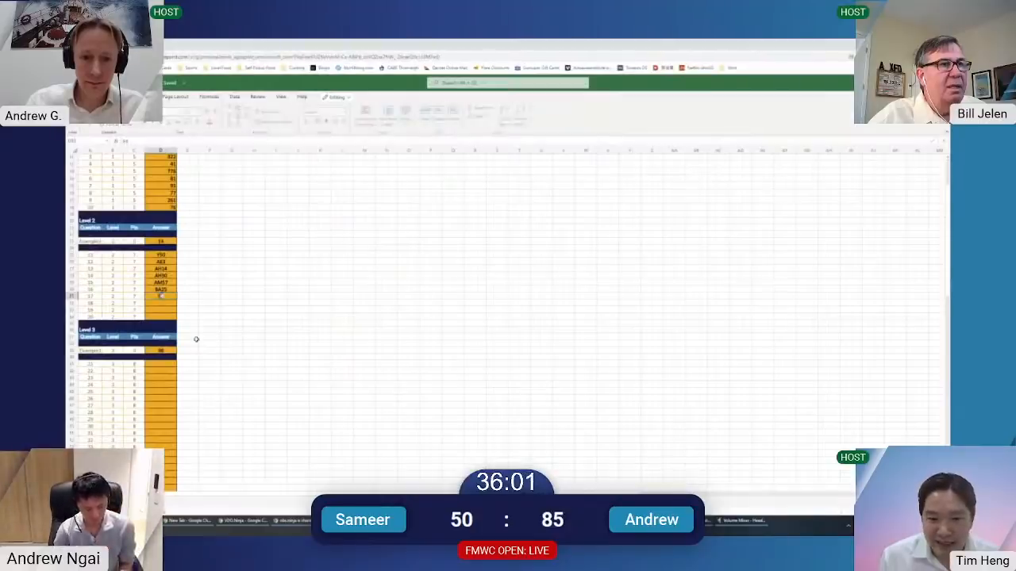
Look up the car location for question 18 and trace its route from K1 west along row 1 and south down column F
key(alt+Tab)
key(alt+Tab)
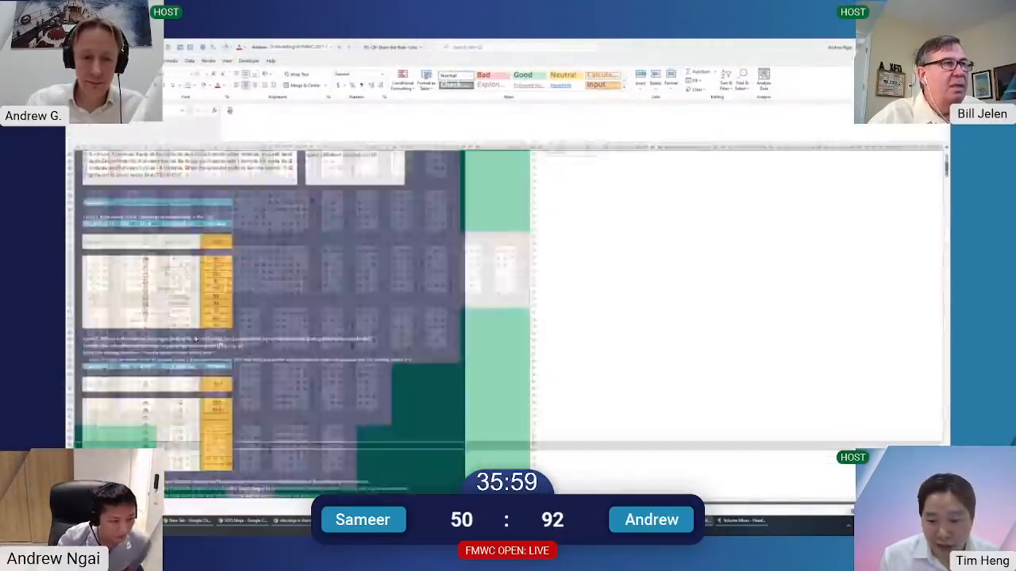
key(ctrl+Page_Up)
key(ctrl+Page_Down)
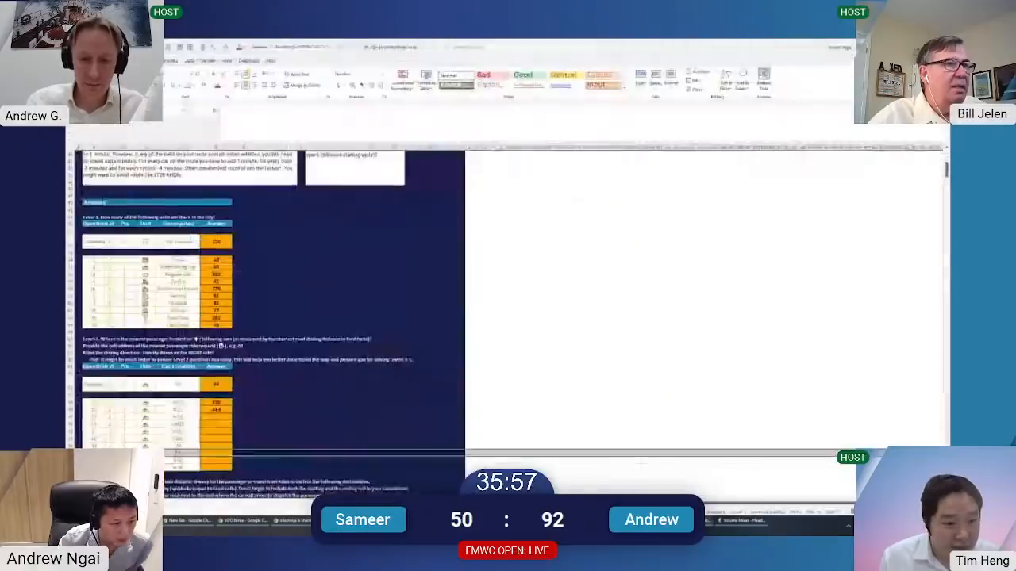
key(ctrl+Page_Down)
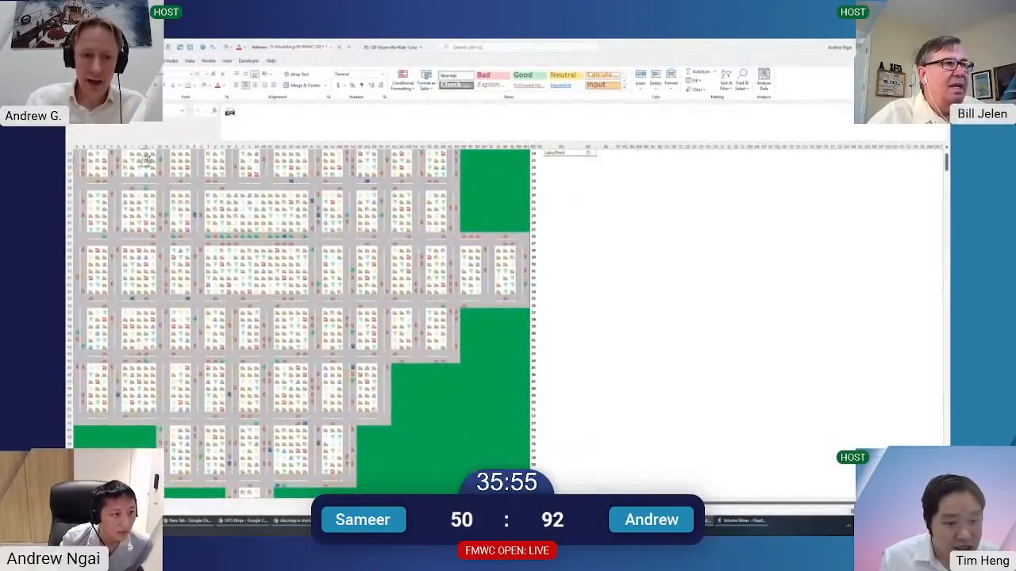
scroll(144, 158, up, 5)
key(Left)
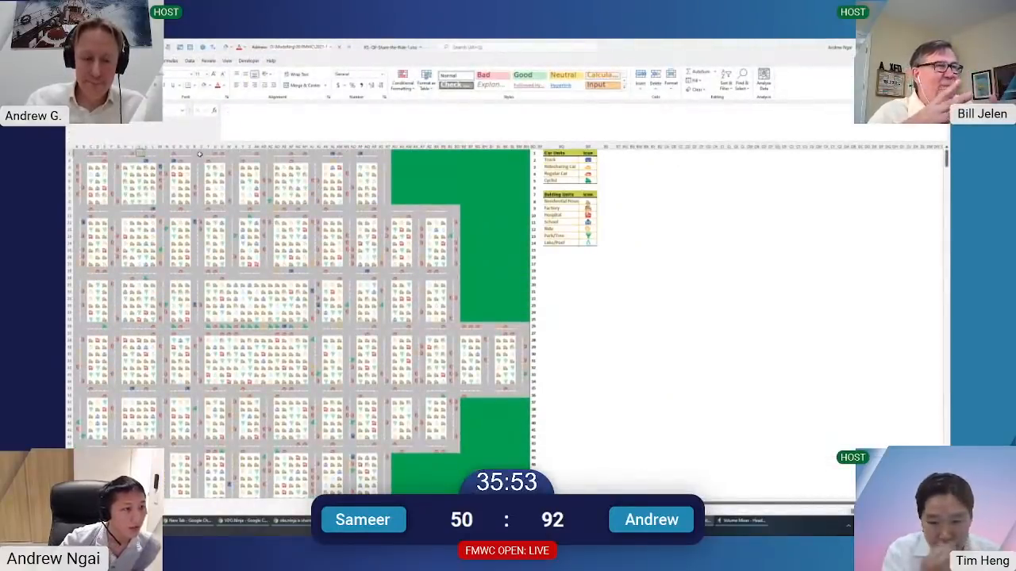
key(Left)
key(Down)
key(Down)
key(Down)
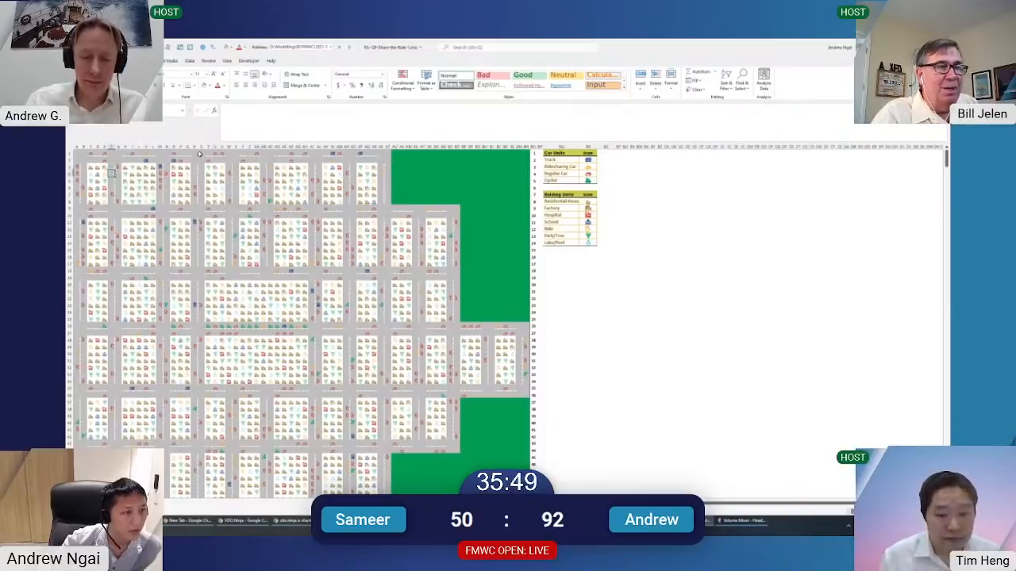
Enter E4 as the answer to question 18 in the answer sheet
key(alt+Tab)
text(E47)
key(Return)
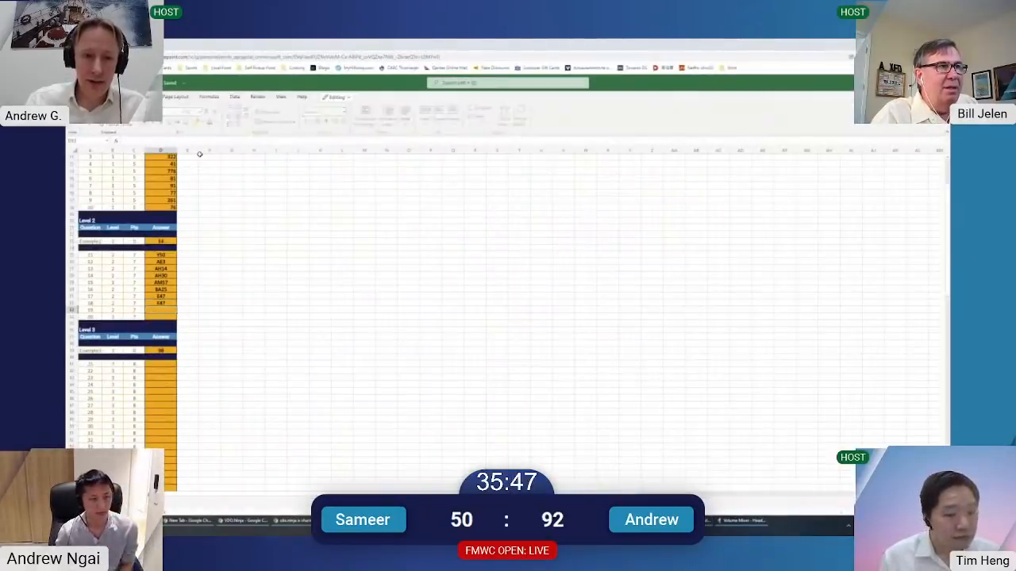
key(Up)
text(E4)
key(Return)
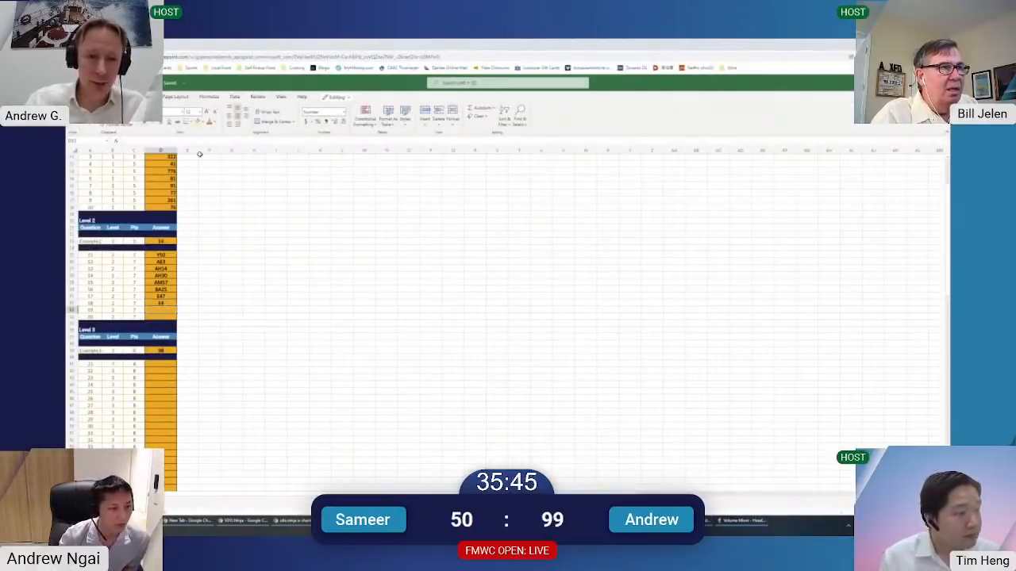
Look up the car location for question 19 and find car R58 in column R of the city map
key(alt+Tab)
key(ctrl+Page_Up)
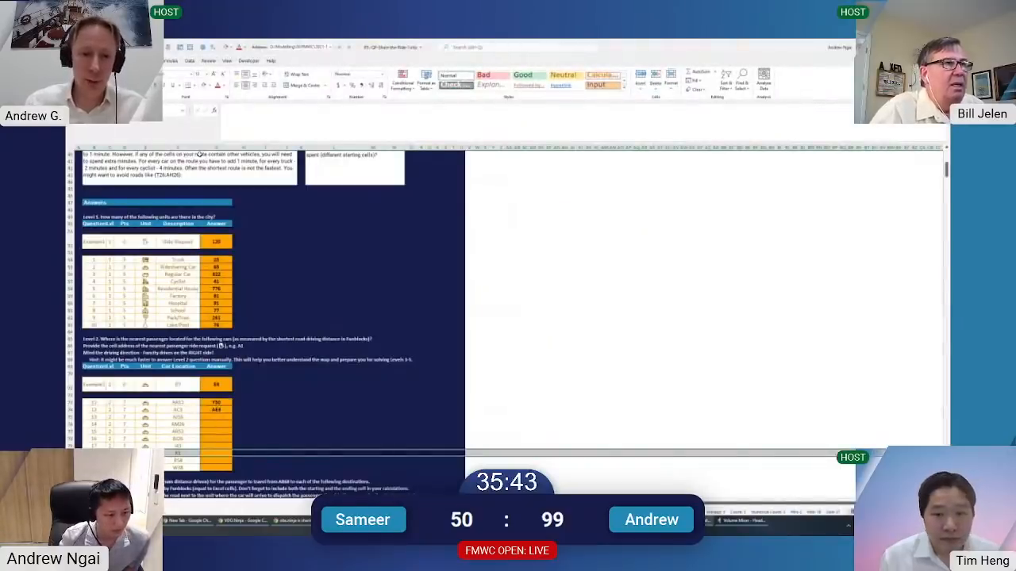
key(Down)
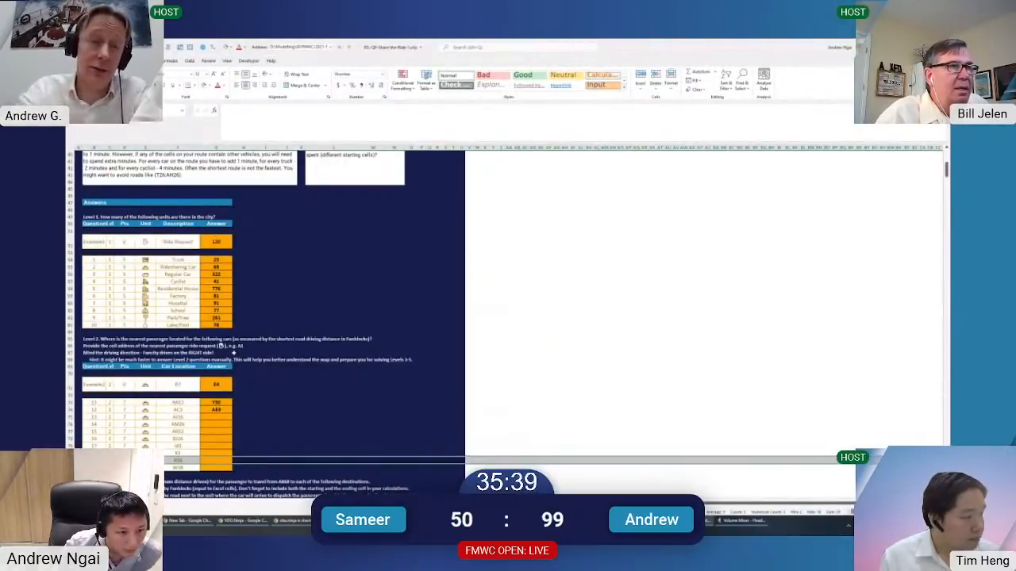
scroll(333, 354, down, 2)
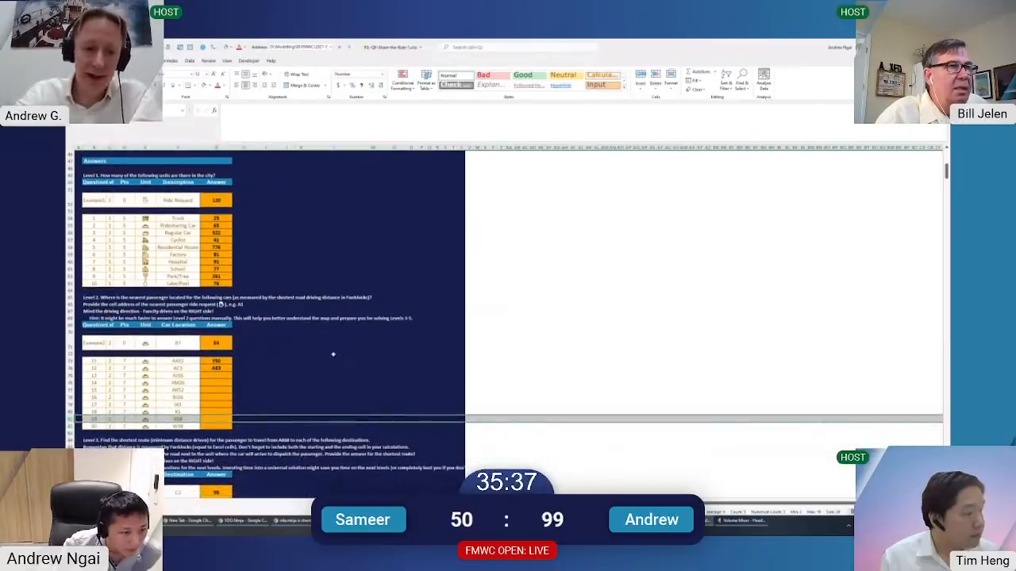
key(ctrl+Page_Up)
key(ctrl+Page_Down)
key(ctrl+Page_Down)
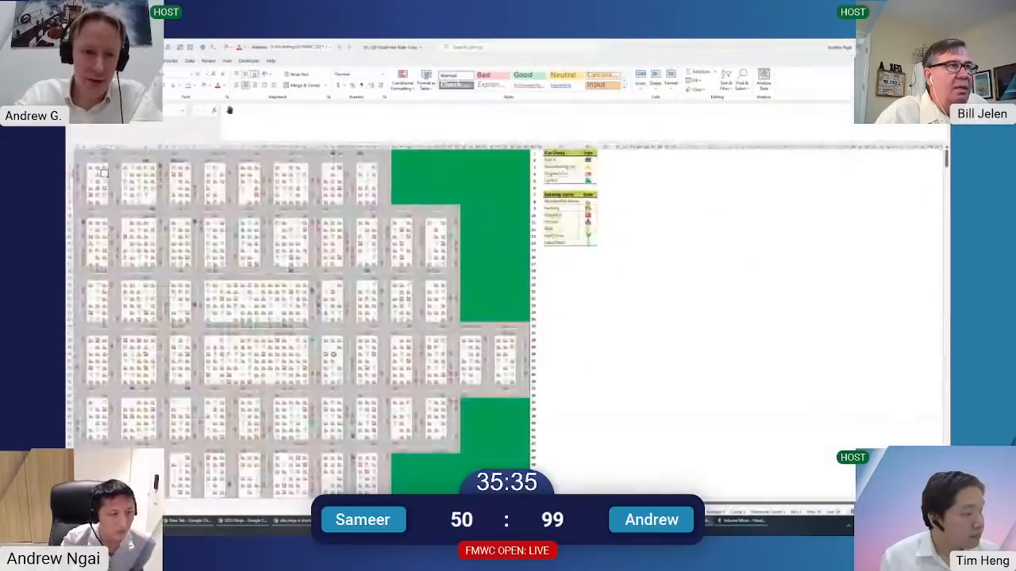
click(194, 147)
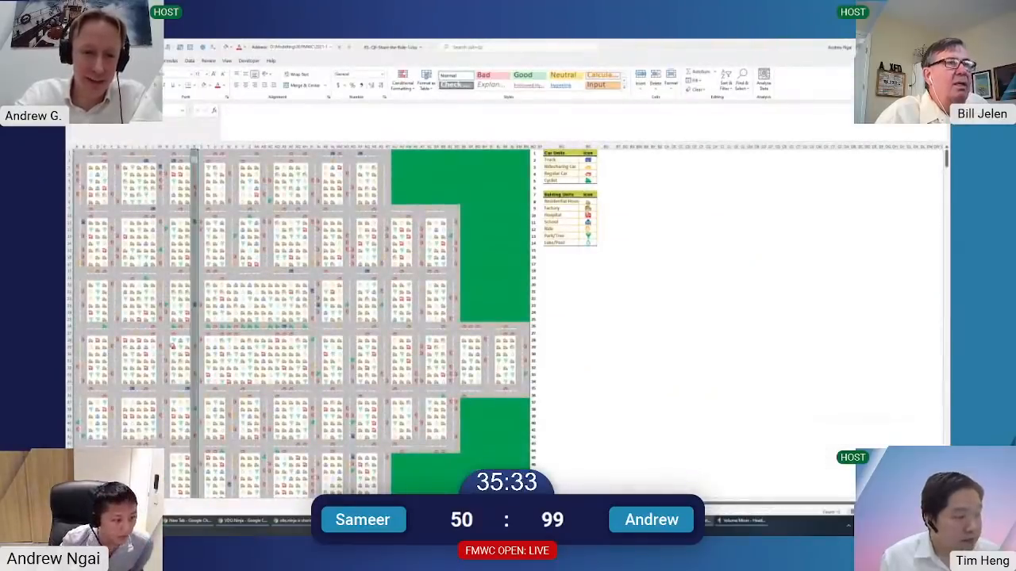
scroll(195, 456, down, 4)
click(194, 462)
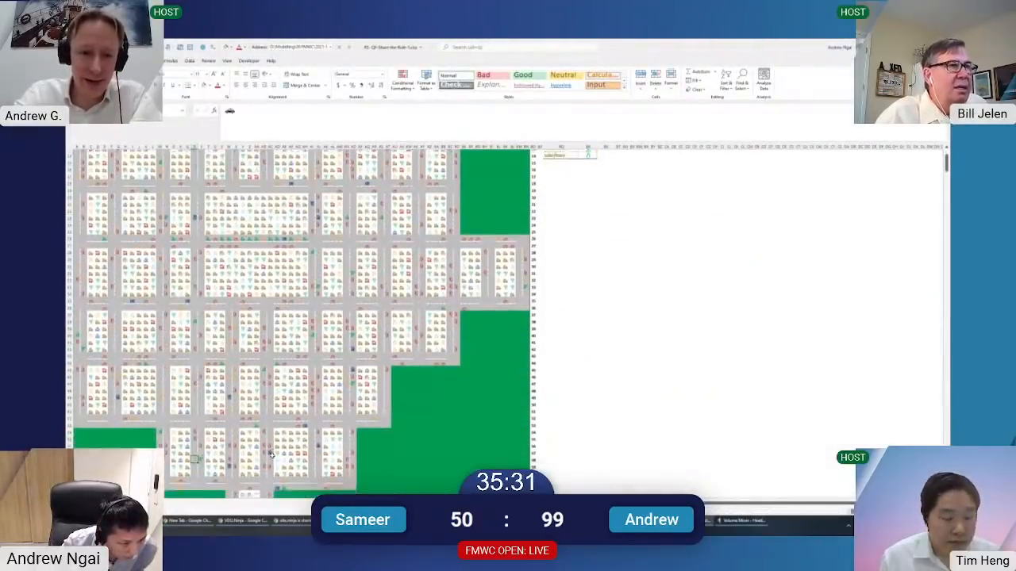
scroll(272, 453, down, 2)
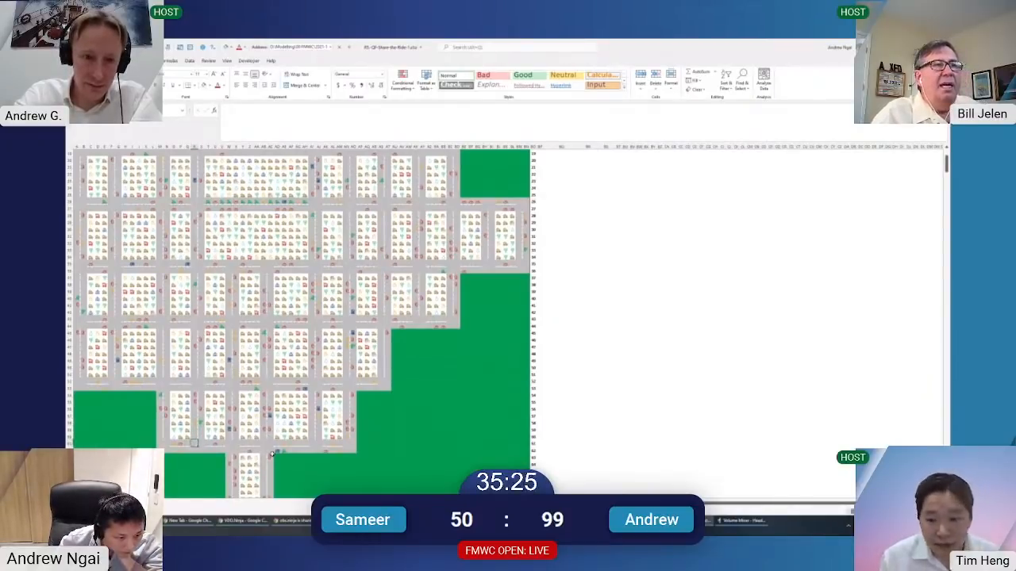
Trace the routes from R58 south to row 61, checking both north up column S and west to column N
key(Down)
key(Right)
key(Up)
key(Up)
key(Up)
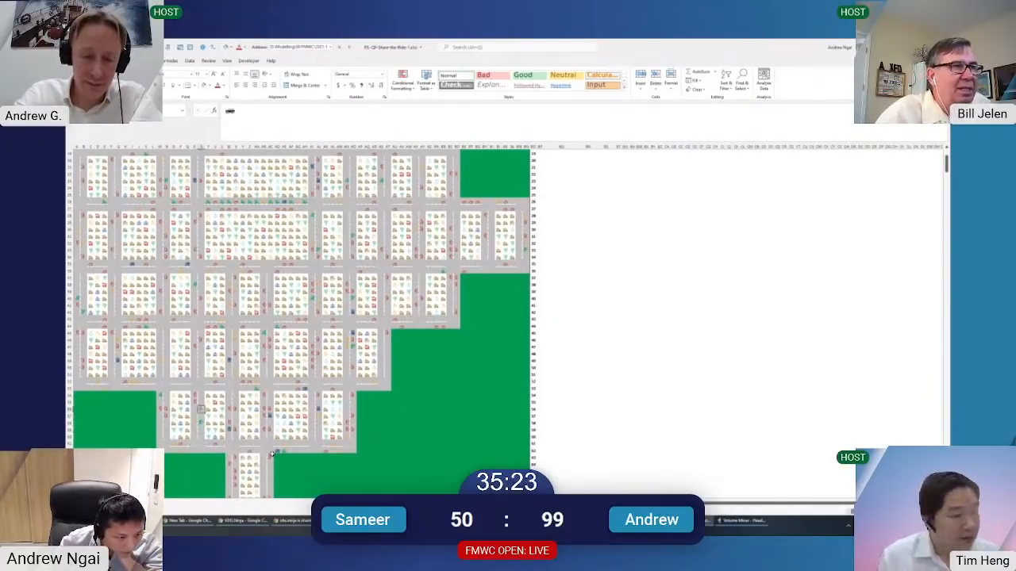
key(Down)
key(Down)
key(Down)
key(Down)
key(Down)
key(Left)
key(Left)
key(Left)
key(Left)
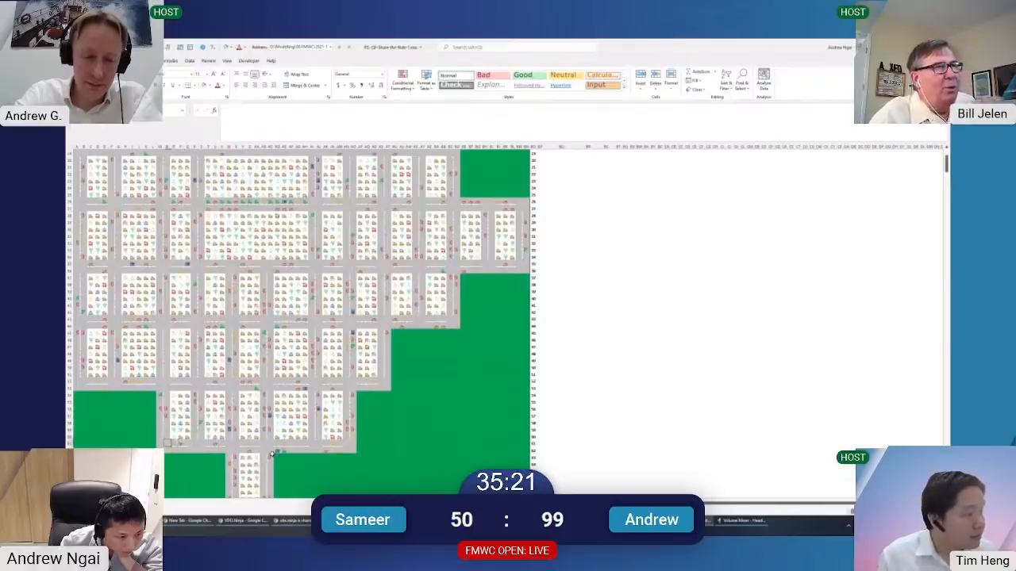
Check the blocks north along column N and return to car R58 to compare the route distances
key(Up)
key(Up)
key(Up)
key(Right)
key(Right)
key(Right)
key(Down)
key(Down)
key(Down)
key(Right)
key(Down)
key(Up)
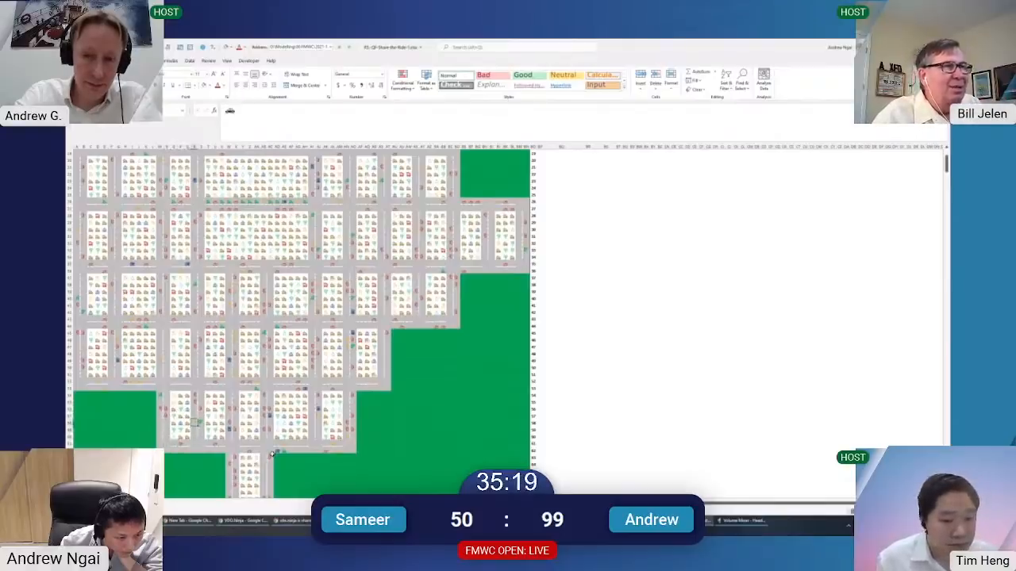
Follow column S north to the passenger at T55 and enter T55 as the answer to question 19
key(Right)
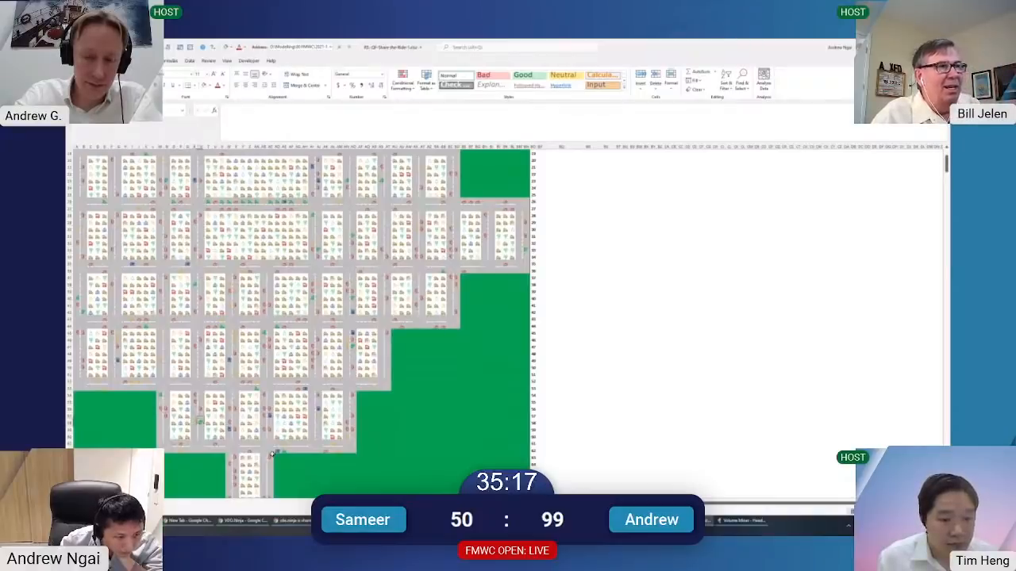
key(Up)
key(Up)
key(Up)
key(Right)
key(alt+Tab)
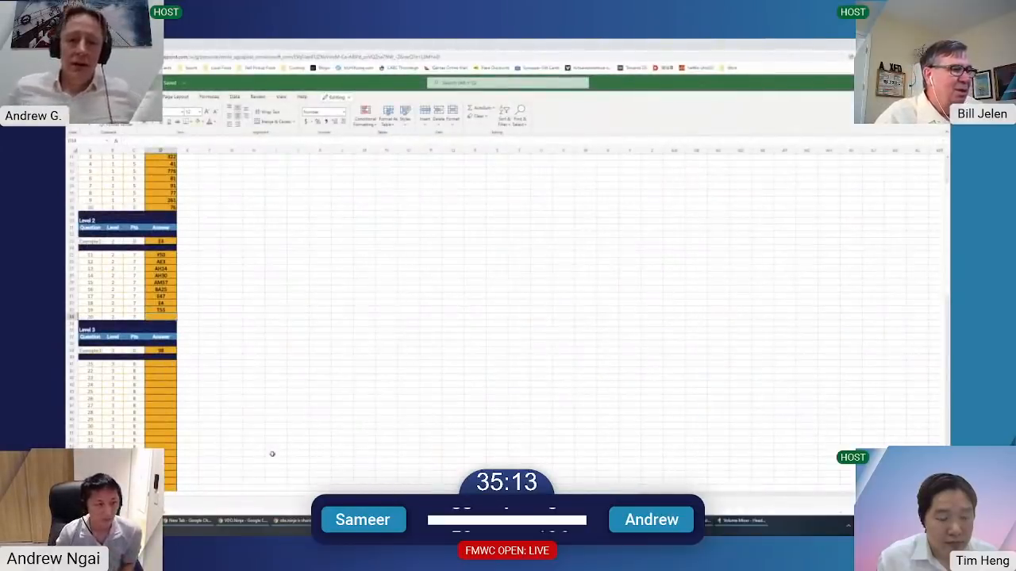
Look up the car location for question 20 and find car W38 in column W of the city map
key(alt+Tab)
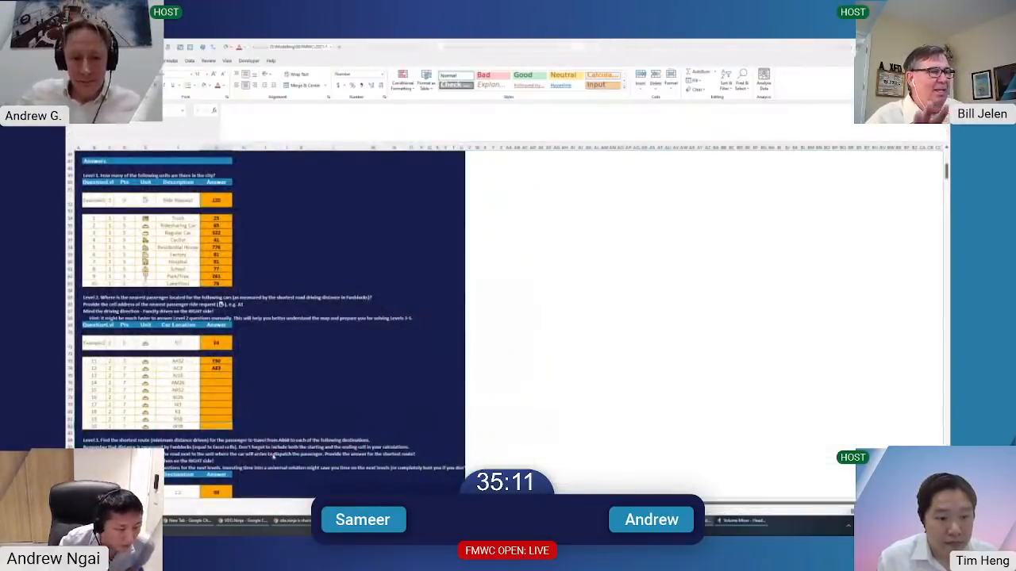
key(alt+Tab)
key(alt+Tab)
key(ctrl+Page_Down)
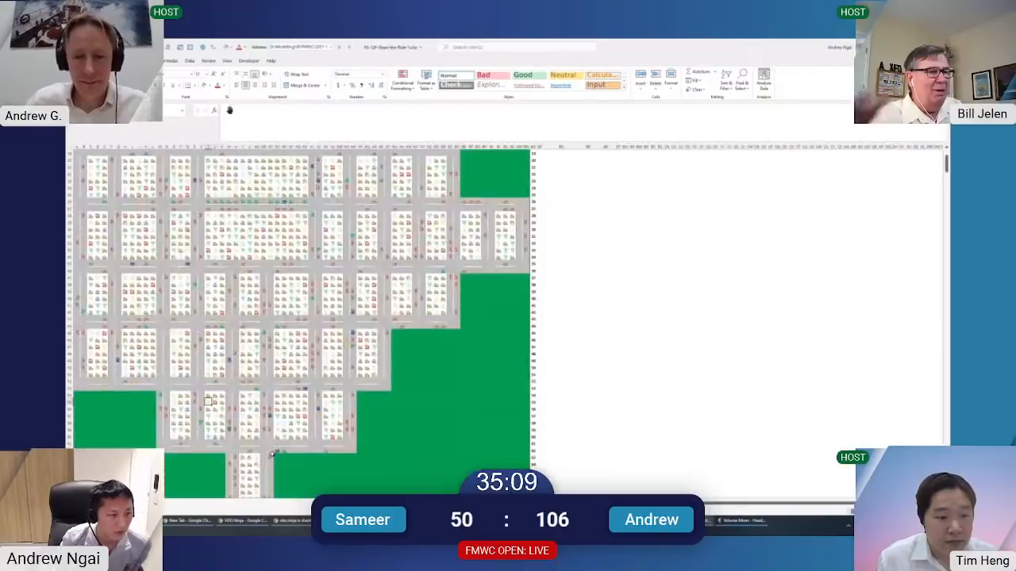
click(229, 161)
key(ctrl+space)
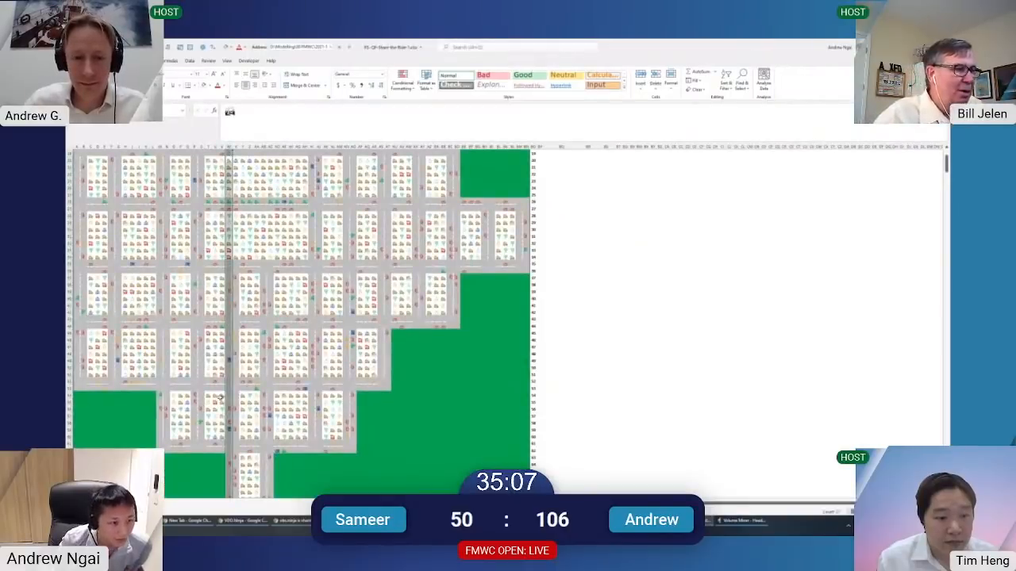
scroll(205, 297, up, 1)
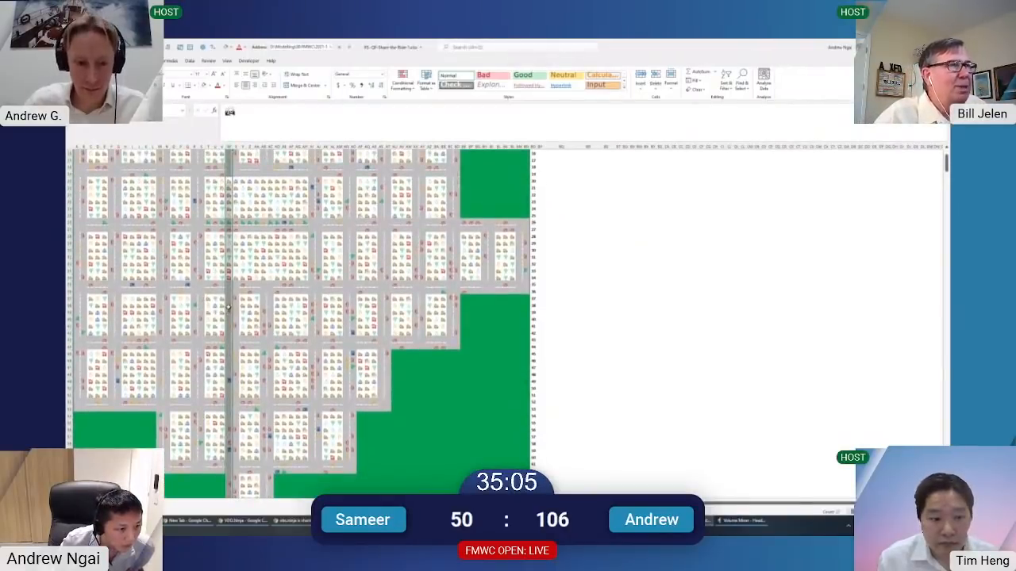
click(229, 306)
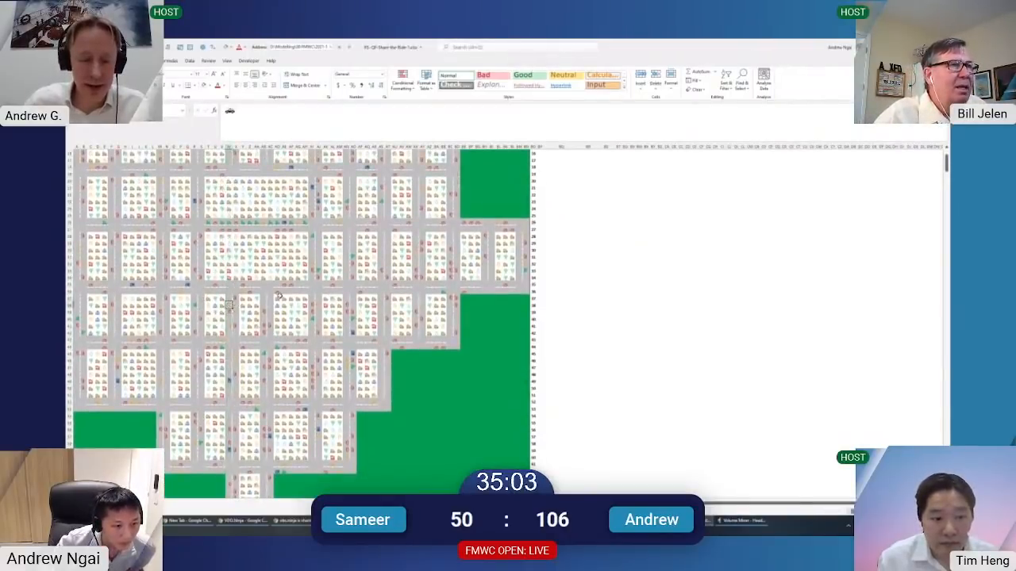
Trace the route from car W38 south along column W to row 43 and back up to the car to compare nearby streets
key(Down)
key(Down)
key(Down)
key(Down)
key(Left)
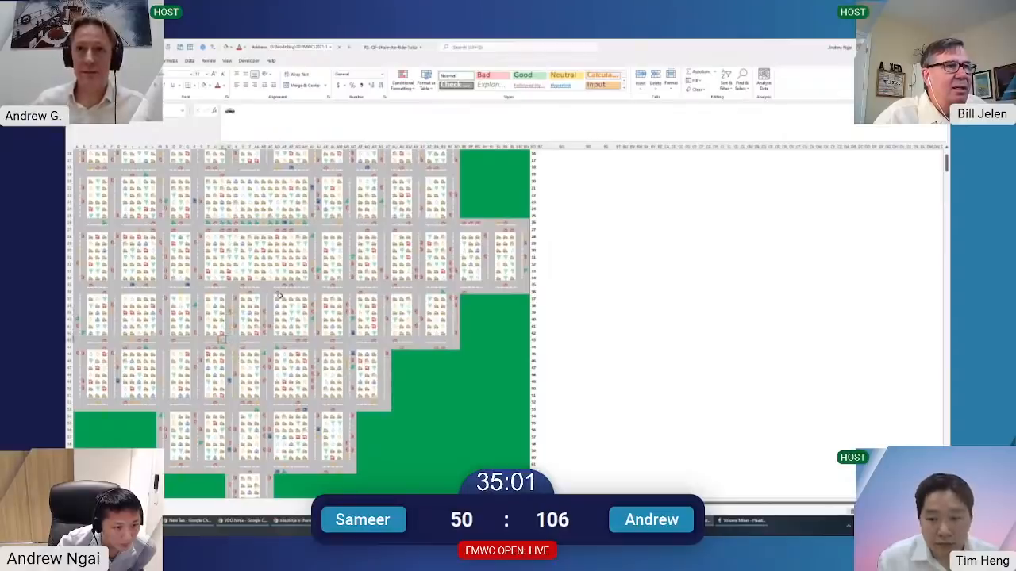
key(Left)
key(Up)
key(Up)
key(Up)
key(Up)
key(Right)
key(Right)
key(Right)
key(Up)
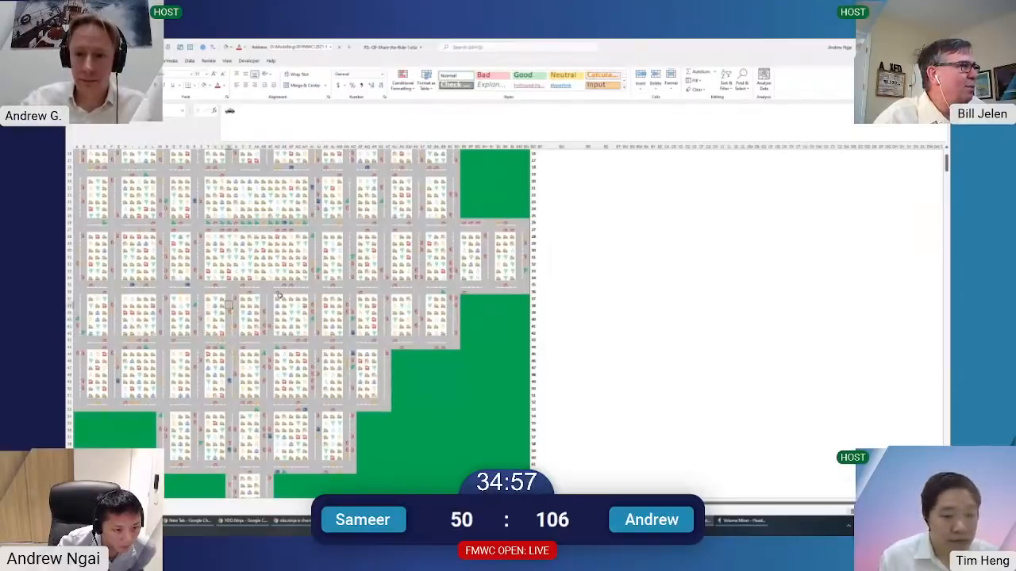
Follow column W south to the passenger at V49 and enter V49 as the answer to question 20
key(Down)
key(Down)
key(Down)
key(Down)
key(Down)
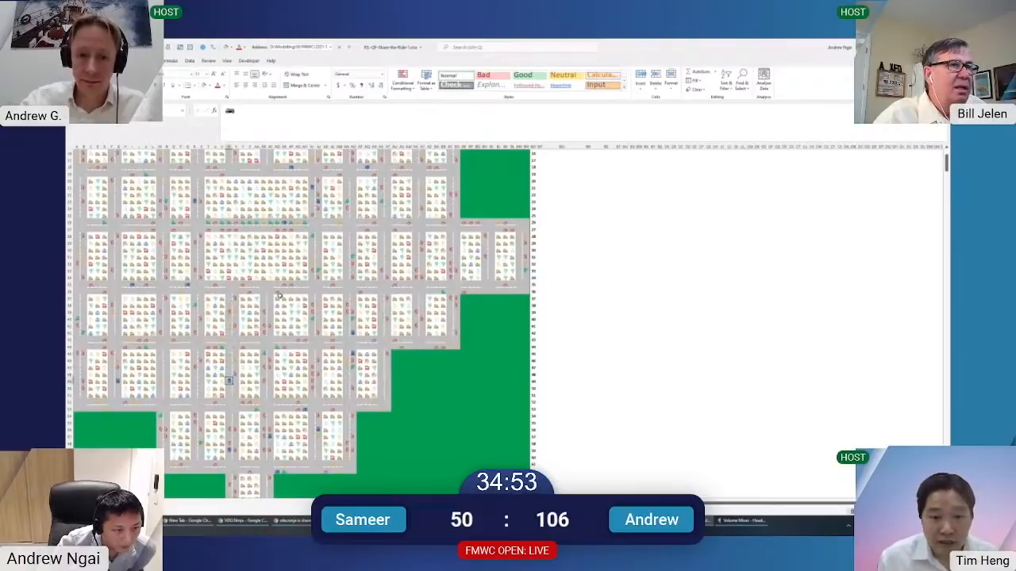
key(Left)
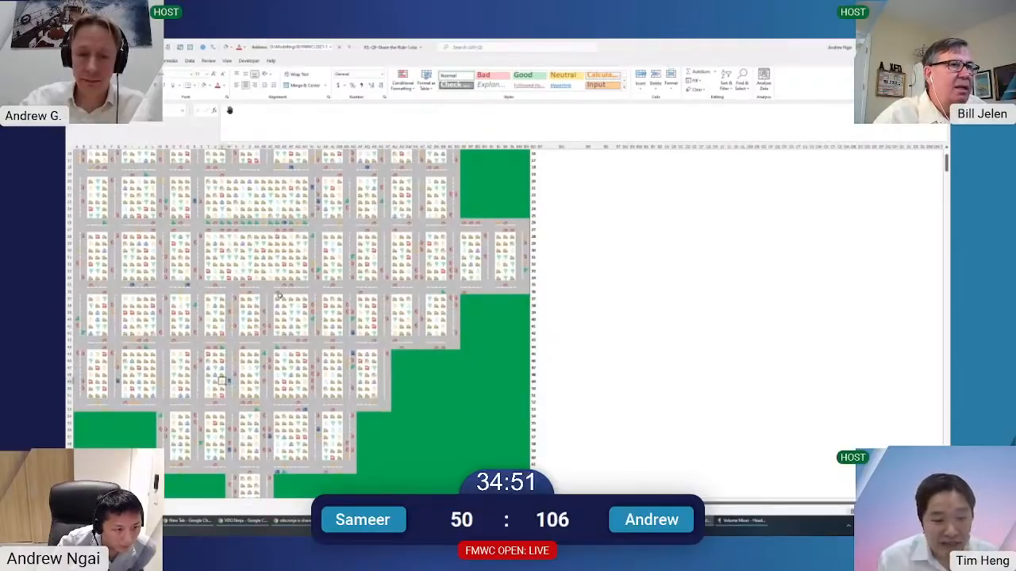
key(alt+Tab)
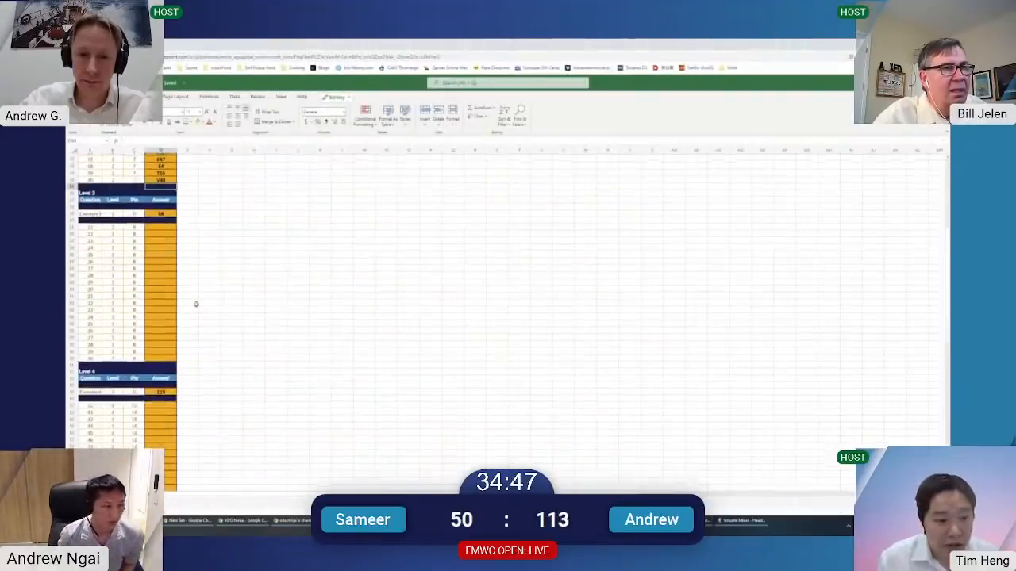
Copy the ten Level 2 answers from the online answer sheet into a blank area beside the case workbook's questions
key(alt+Tab)
key(alt+Tab)
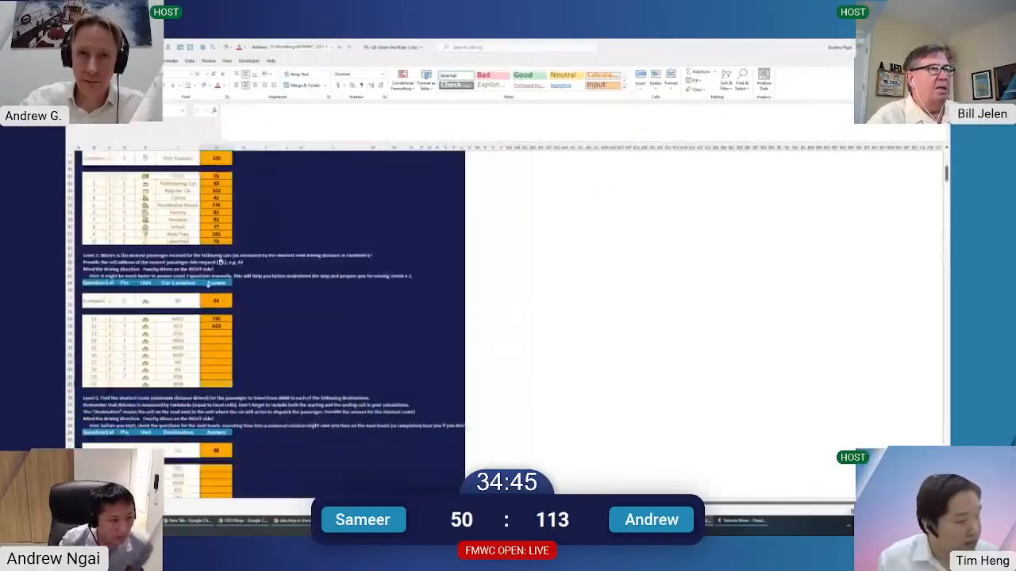
scroll(174, 209, up, 5)
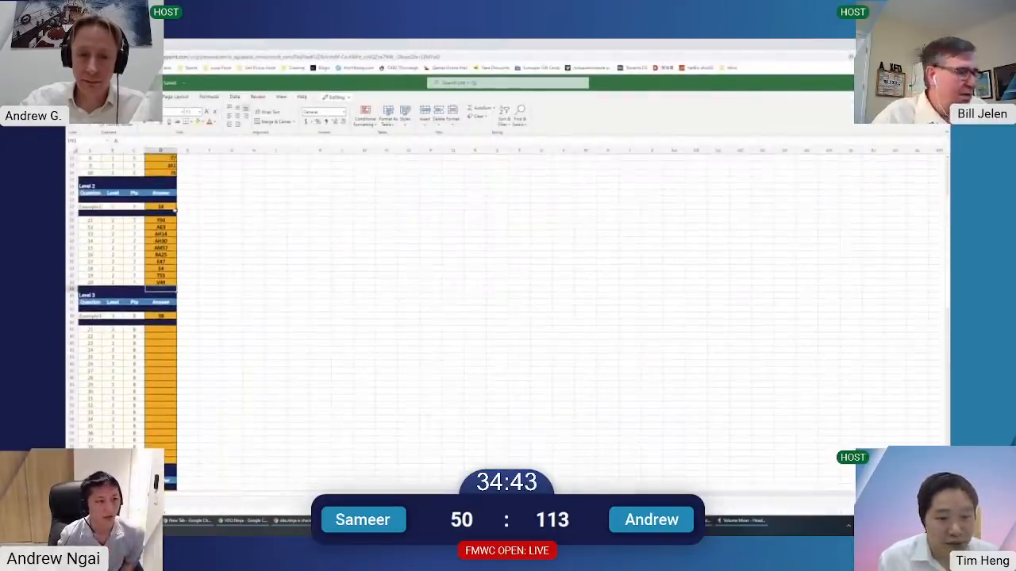
key(alt+Tab)
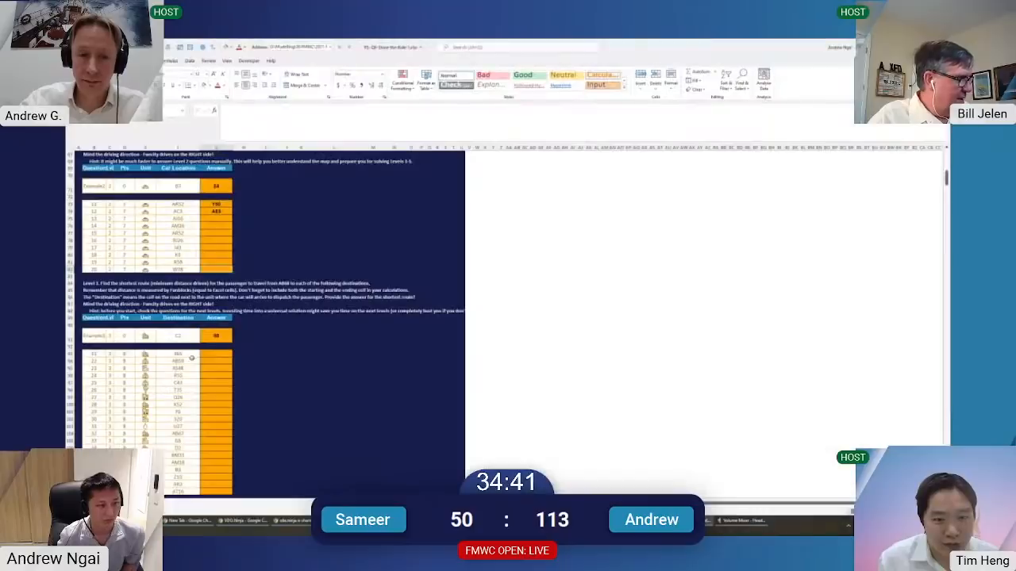
click(572, 226)
text(Y50 AE3 AH14 AH30 AM37 BA25 E47 E4 T59 V49)
key(ctrl+c)
Paste the answers into the Level 2 Answer column for questions 11 to 20 and clear the scratch copy
click(217, 205)
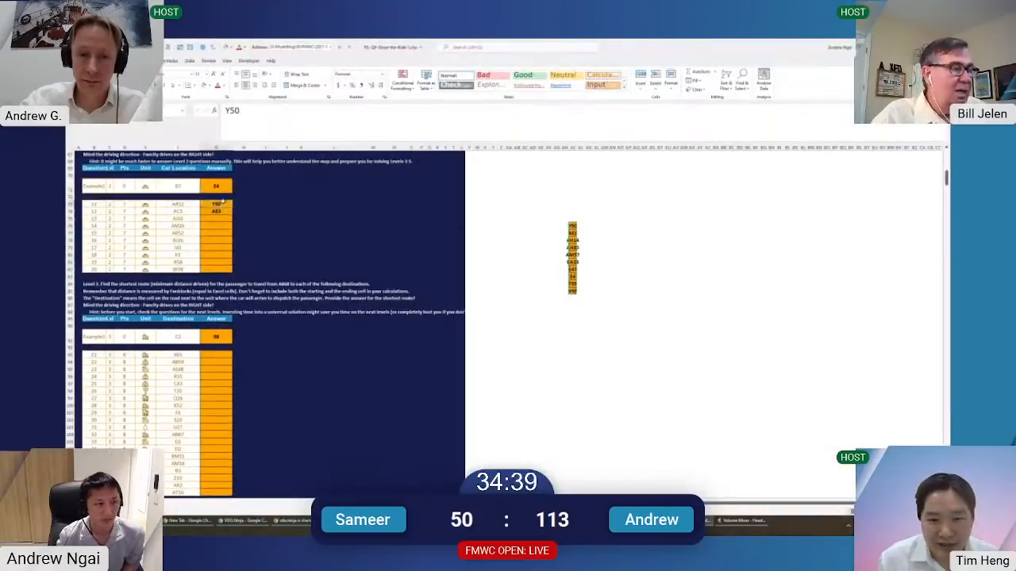
key(ctrl+v)
drag(572, 204, 622, 356)
key(Delete)
click(523, 290)
scroll(258, 347, down, 1)
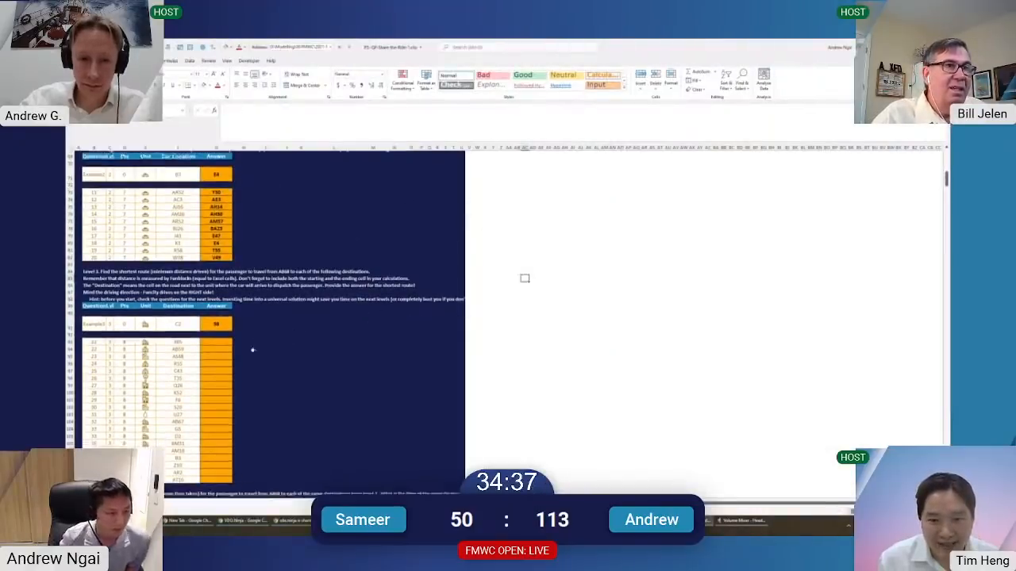
Create a copy of the Map sheet and clear all its car and building icons, keeping the road formatting
click(288, 317)
click(219, 334)
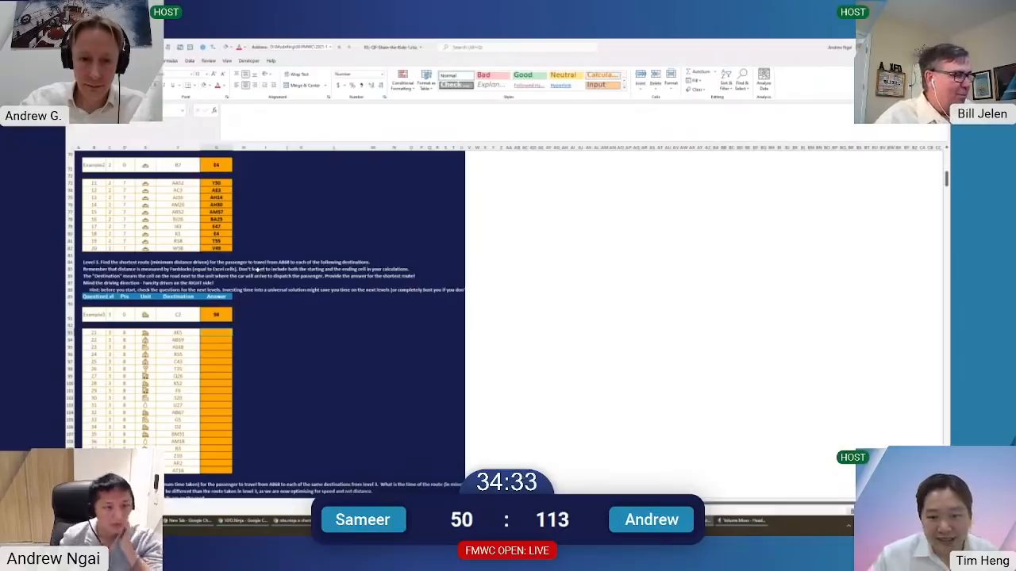
right_click(125, 502)
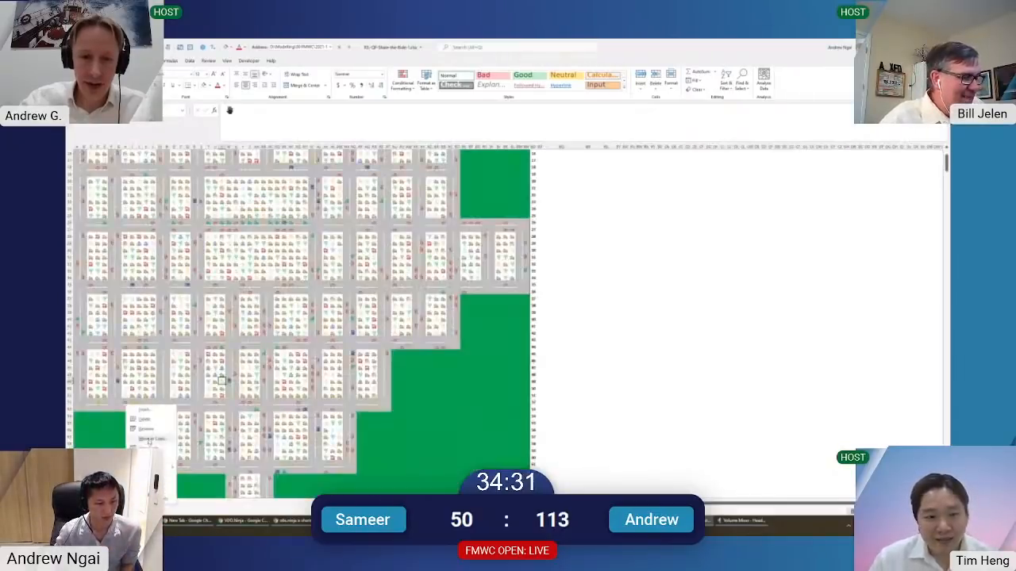
click(150, 439)
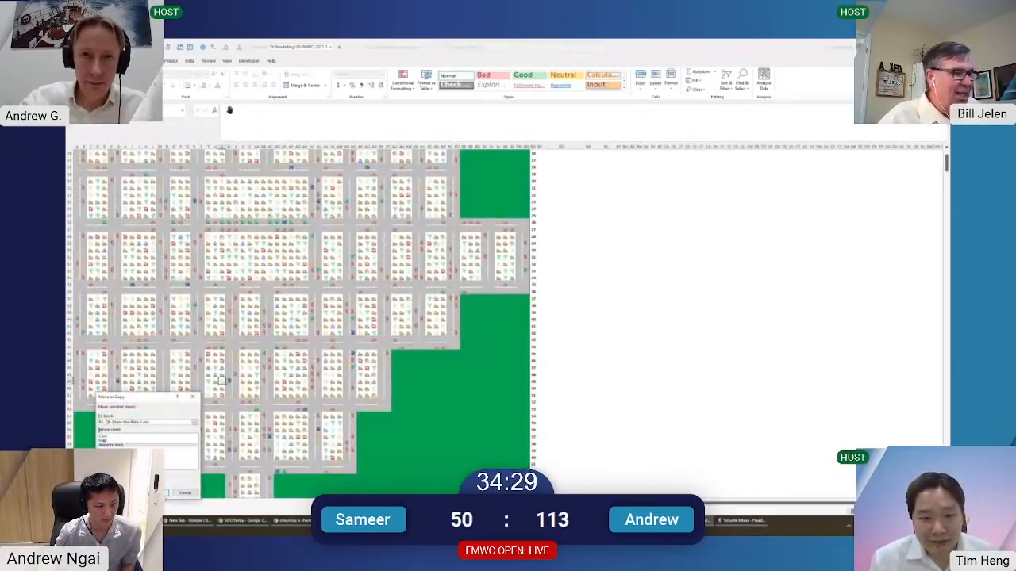
key(Return)
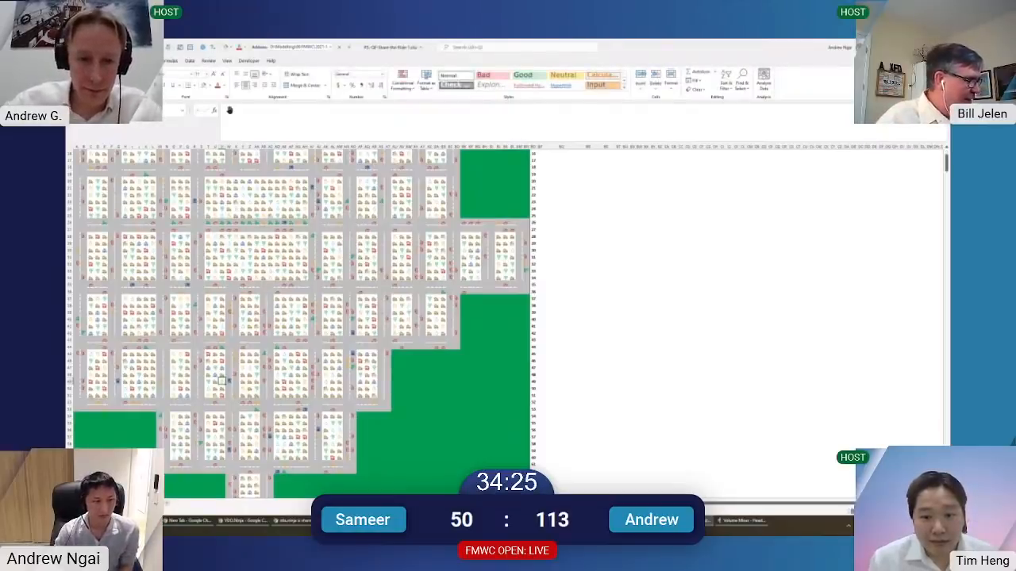
key(ctrl+Home)
scroll(301, 317, down, 10)
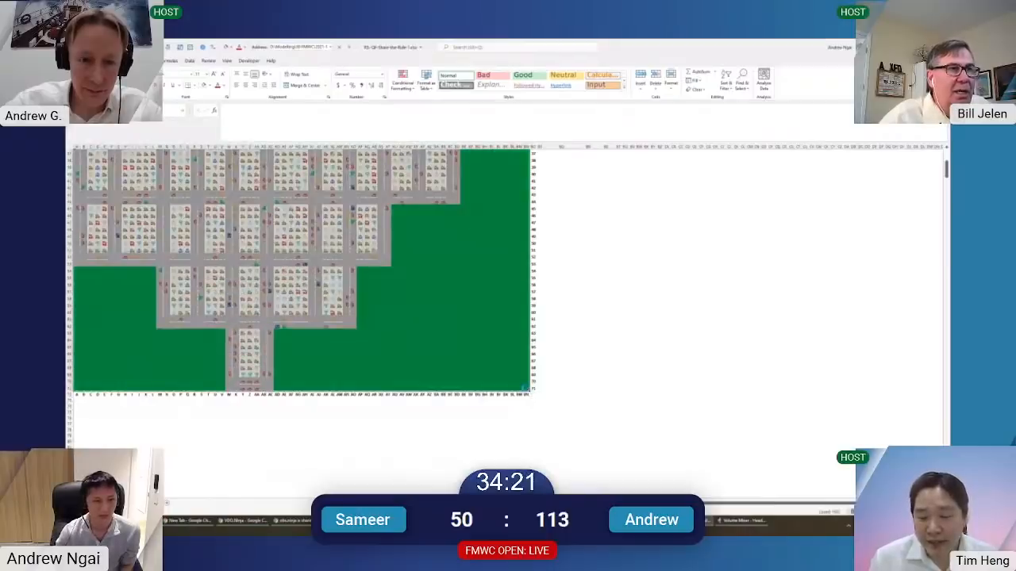
Fill the first vertical road, columns A and B, with 1 over its full height
key(ctrl+Home)
scroll(70, 333, down, 5)
shift+click(84, 400)
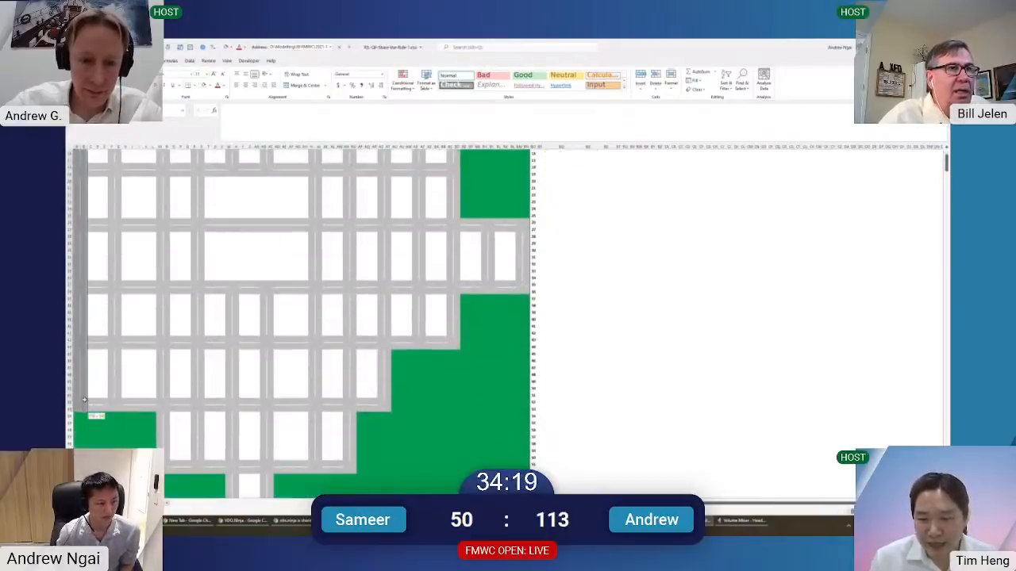
key(ctrl+Home)
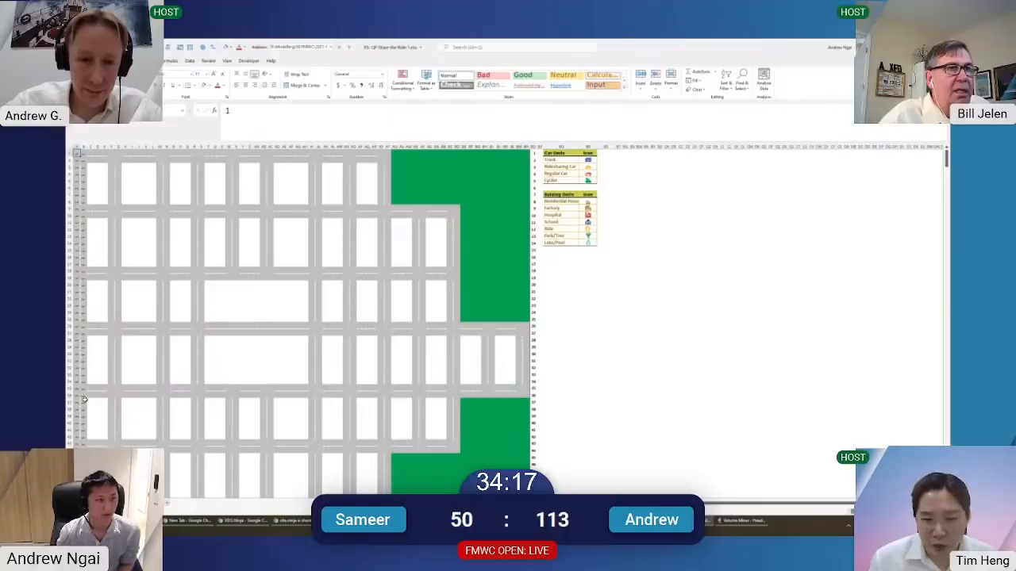
Select the whole map area and set its horizontal text alignment to General
scroll(84, 400, down, 5)
key(ctrl+a)
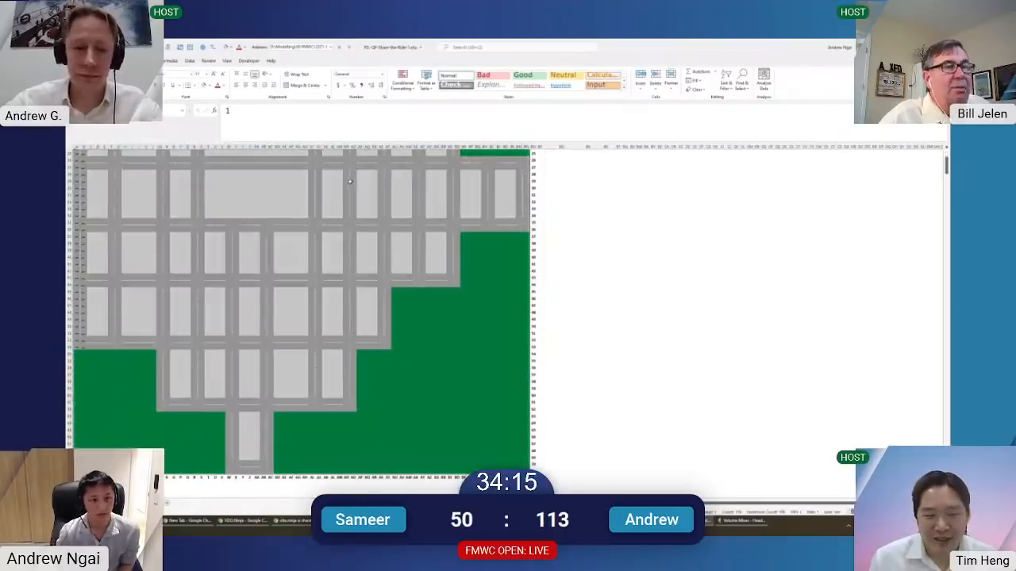
key(ctrl+1)
key(Escape)
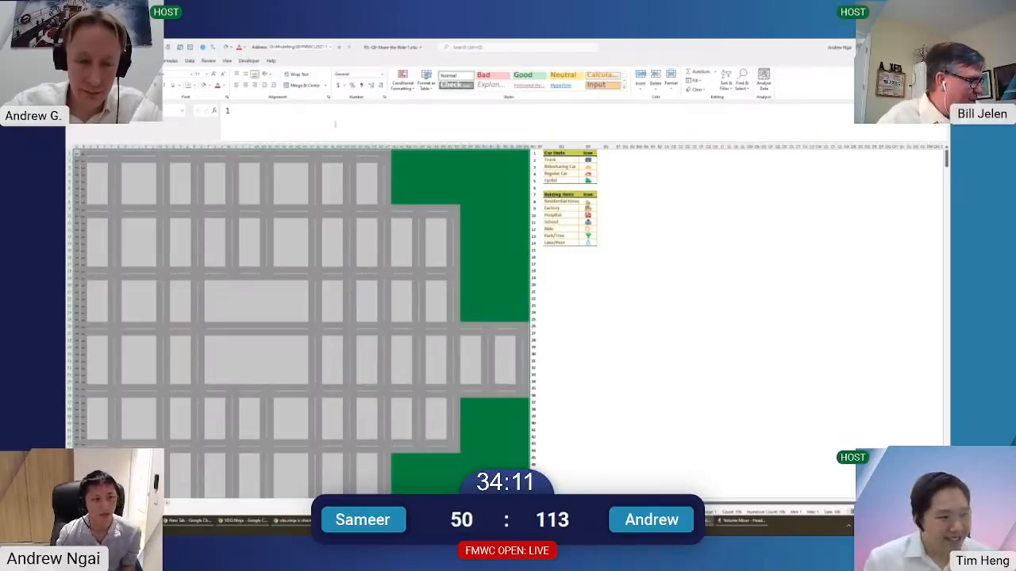
key(ctrl+1)
click(443, 207)
click(447, 228)
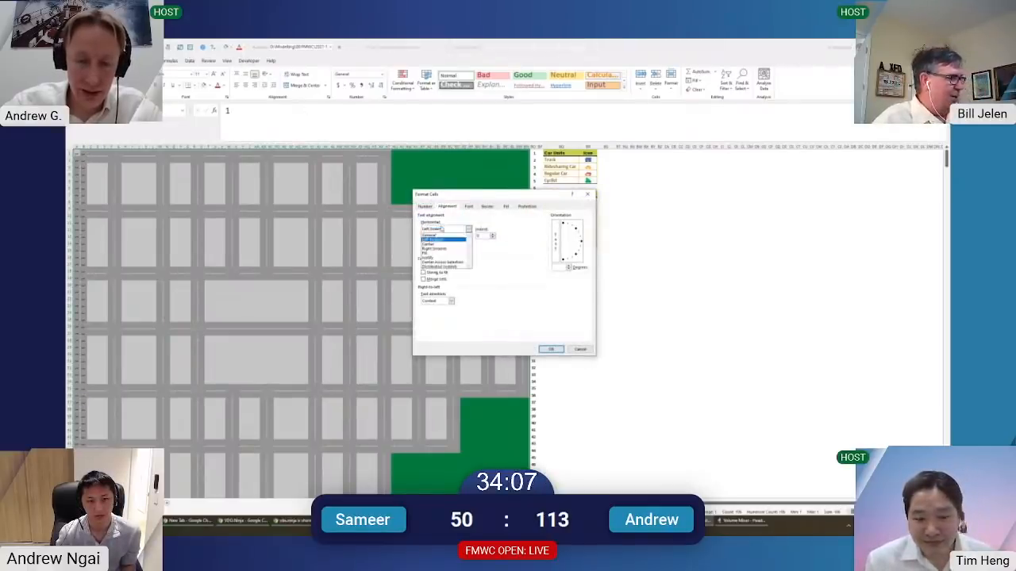
click(439, 240)
click(546, 350)
Set the text orientation of the map cells to 0 degrees
key(ctrl+1)
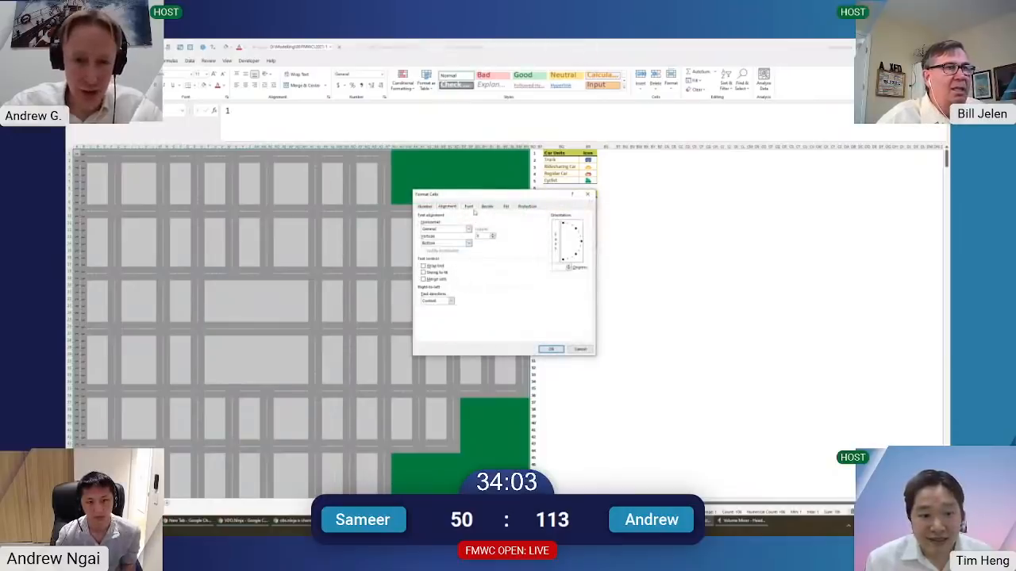
click(469, 207)
click(447, 207)
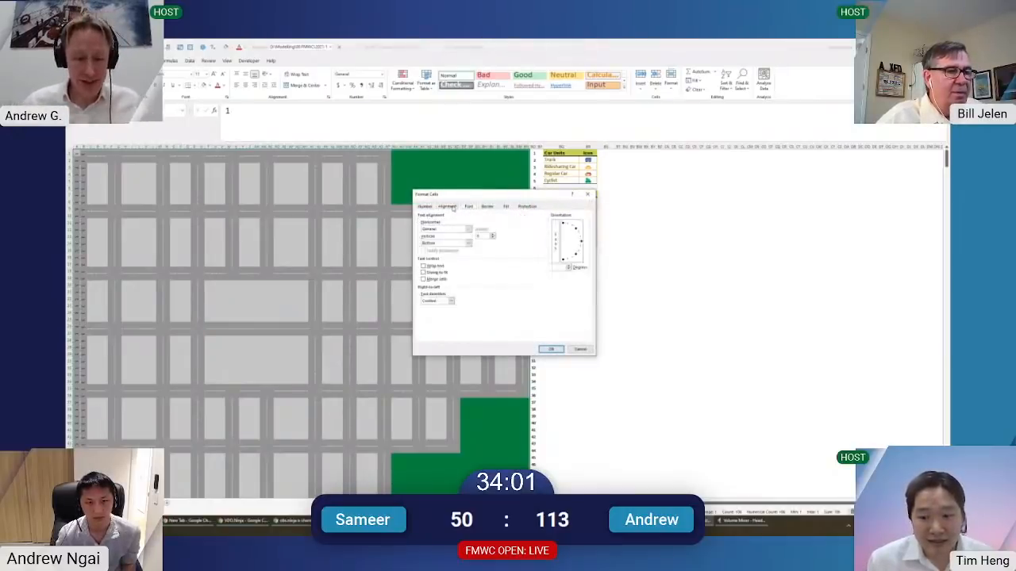
click(584, 242)
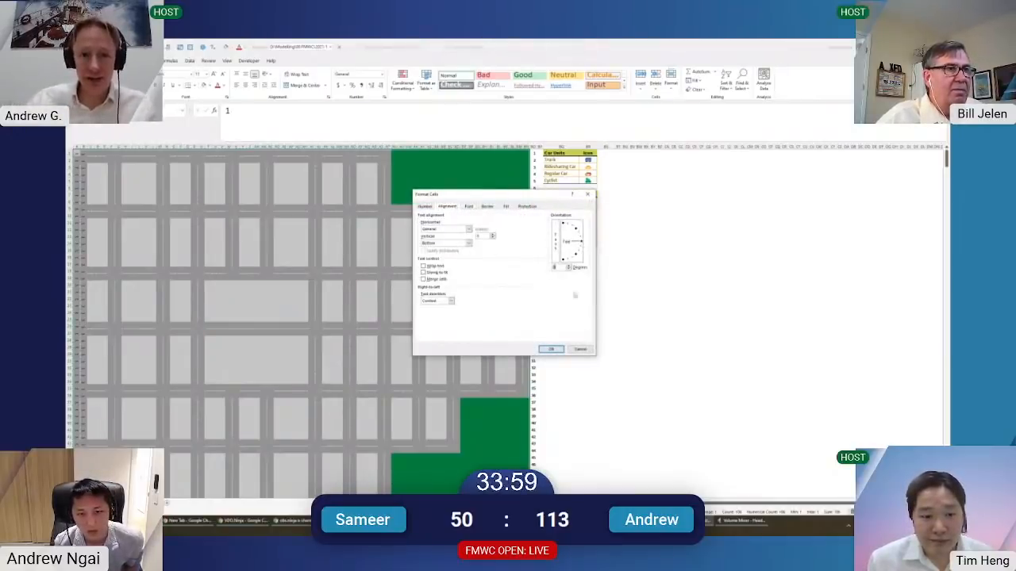
click(551, 350)
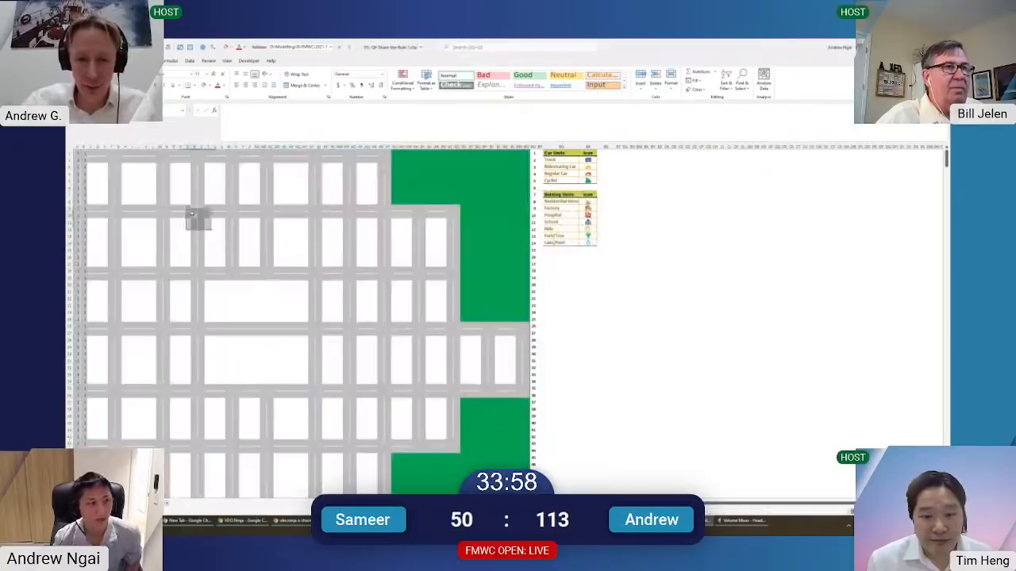
Fill the first horizontal road with 1 across its full length and paste it as values into the second, third and fourth horizontal roads
shift+click(391, 160)
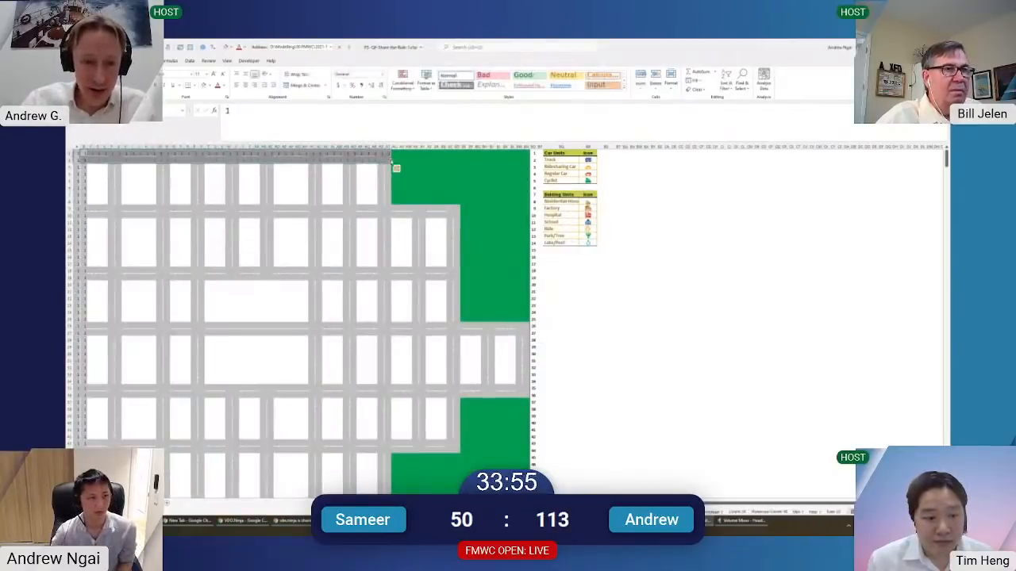
key(ctrl+r)
click(84, 207)
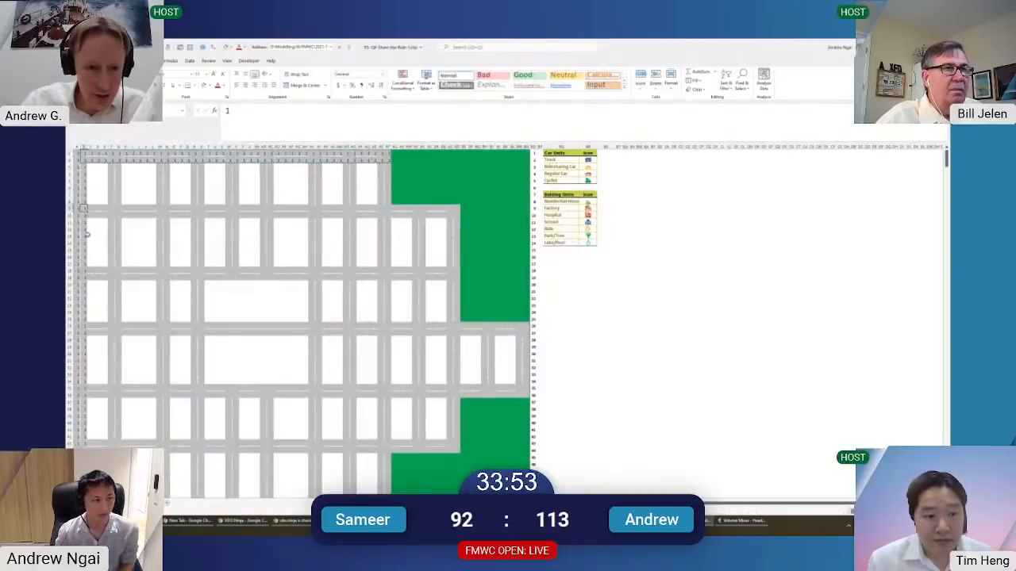
ctrl+click(85, 271)
ctrl+click(84, 326)
key(alt+e)
key(s)
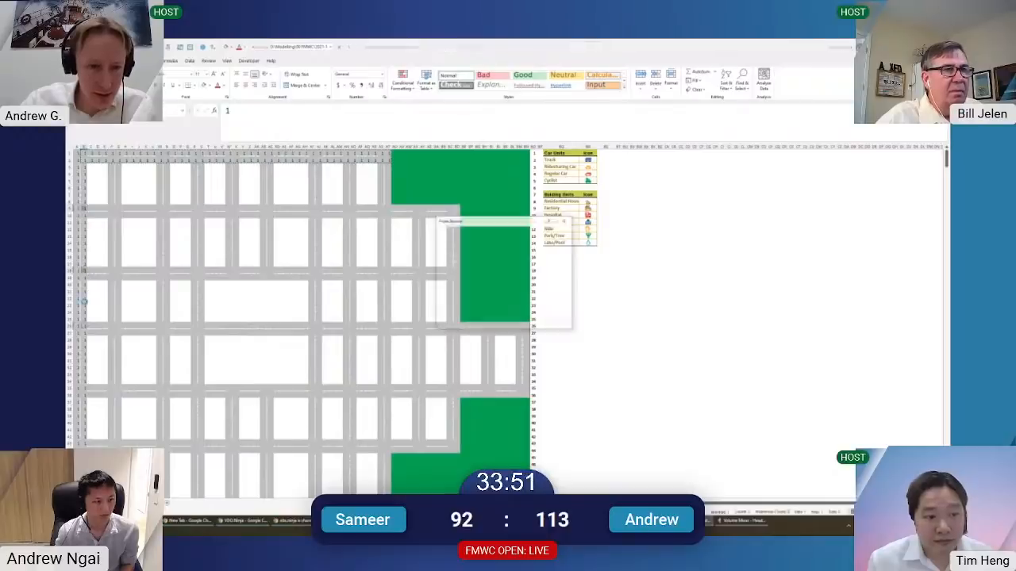
key(v)
key(Return)
Paste the row of 1s as values into the fifth horizontal road from column B
click(85, 388)
key(alt+e)
key(s)
key(v)
key(Return)
Paste the row of 1s as values into the sixth and seventh horizontal roads
scroll(79, 381, down, 3)
scroll(69, 373, down, 1)
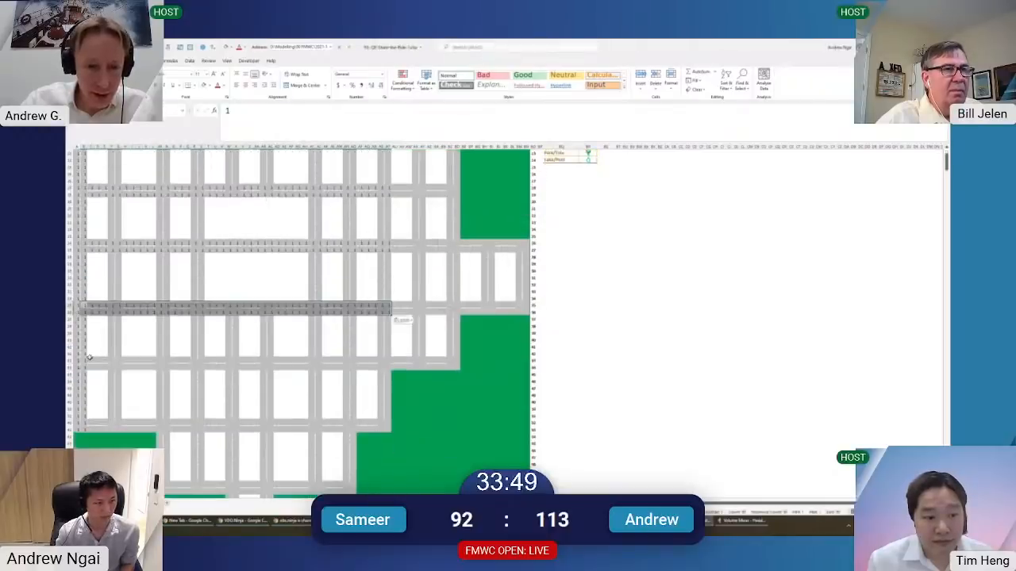
click(87, 362)
ctrl+click(86, 423)
key(alt+e)
key(s)
key(v)
key(Return)
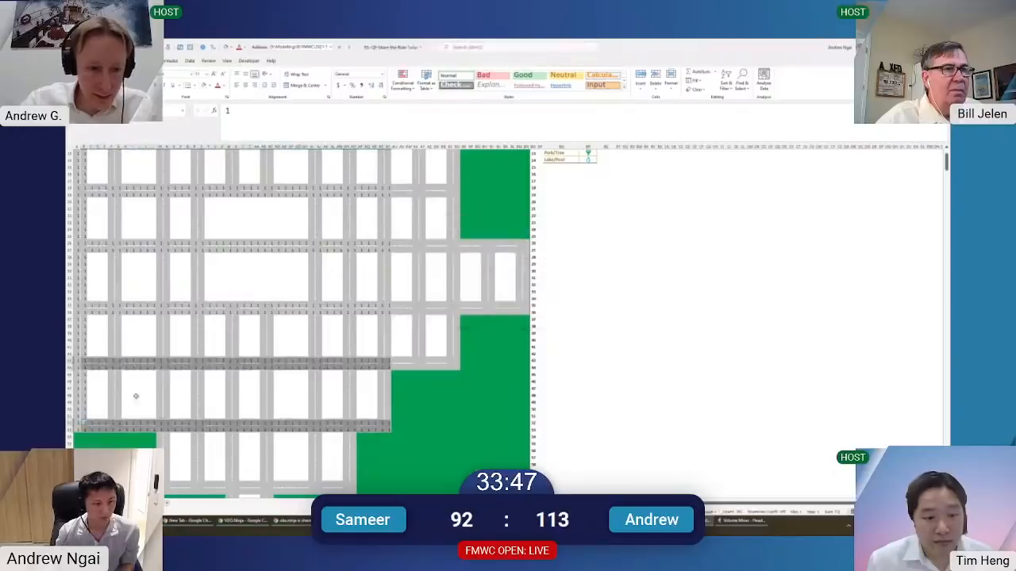
Fill the second vertical road, columns F and G, with 1s as values over its full height
scroll(261, 321, up, 4)
click(112, 153)
scroll(112, 153, down, 4)
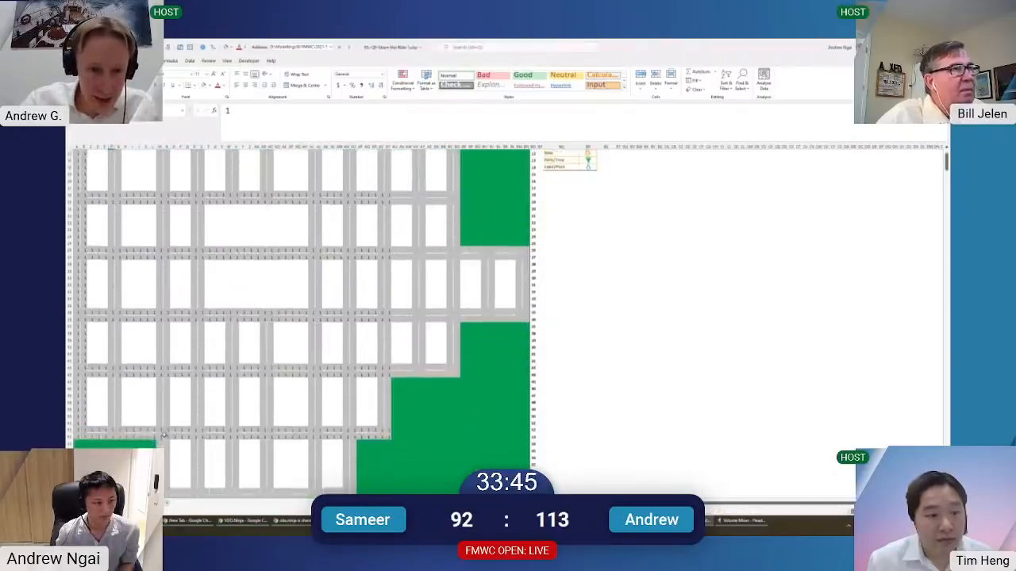
shift+click(119, 427)
scroll(119, 427, up, 1)
scroll(119, 427, up, 3)
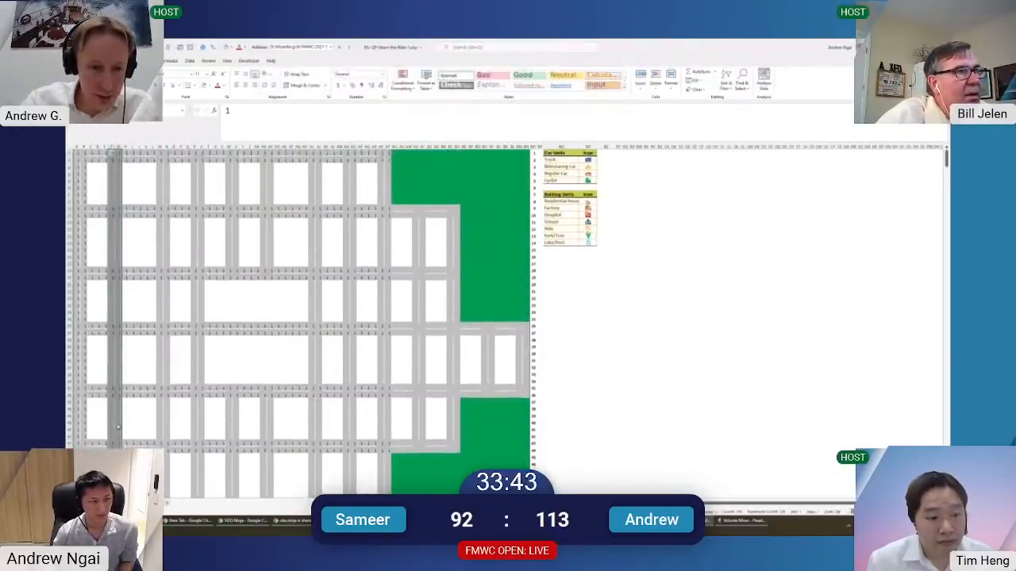
key(alt+e)
key(s)
key(v)
key(Return)
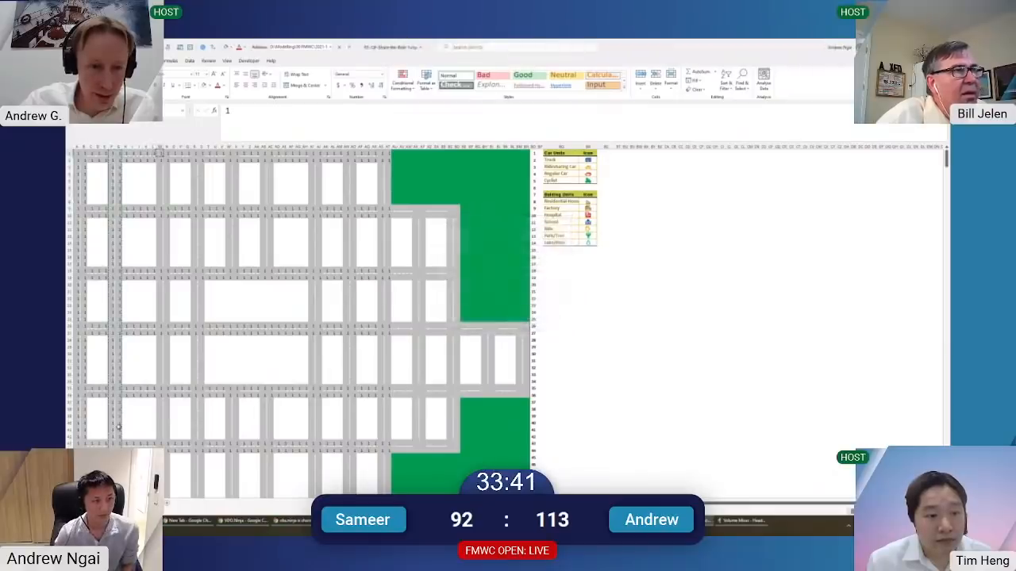
Paste the full-height vertical road's 1s as values into the third and fourth vertical roads
key(alt+e)
key(s)
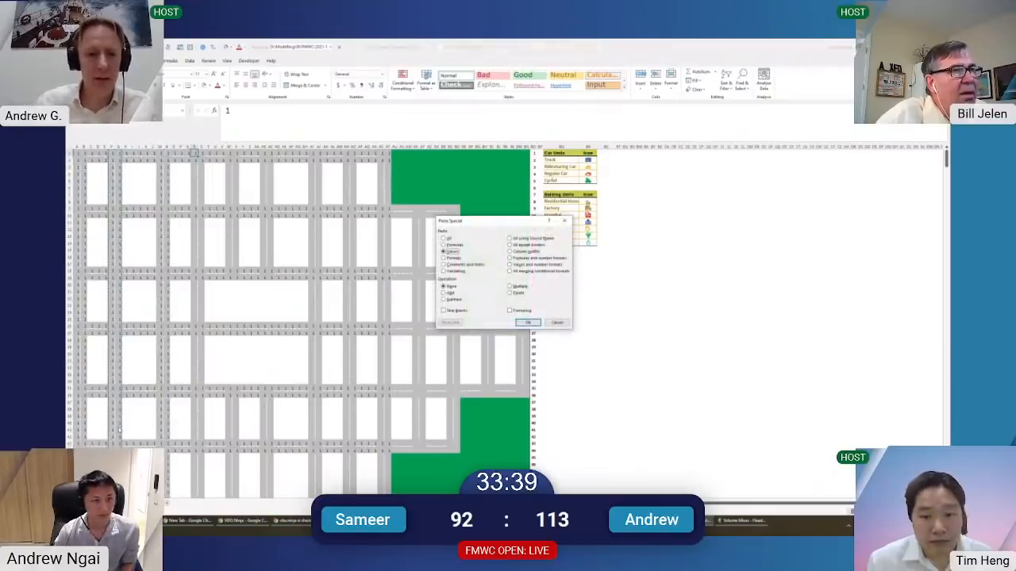
key(v)
key(Return)
key(Right)
key(Right)
key(Right)
key(Right)
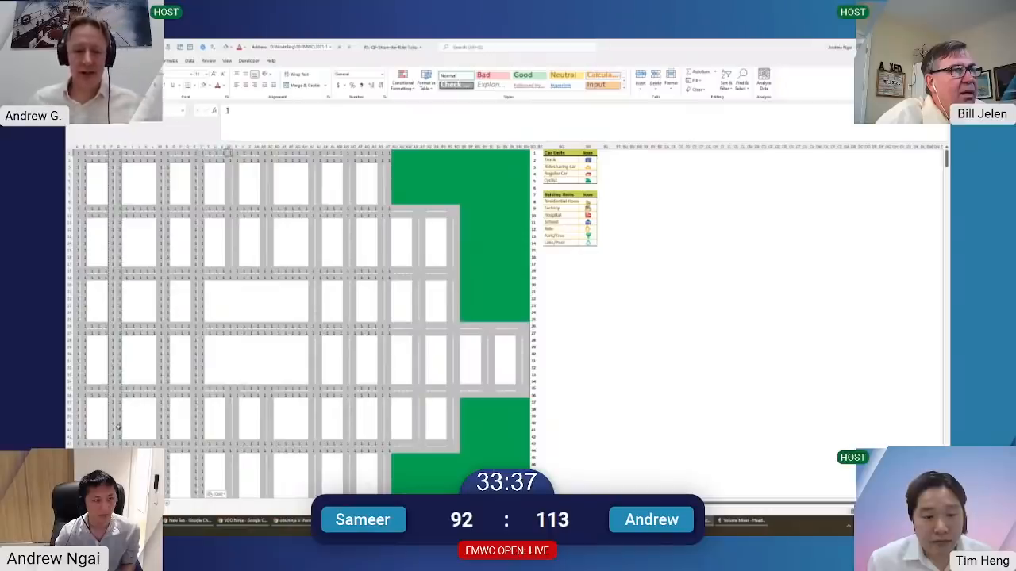
Paste the same column of 1s as values into the seventh, eighth and ninth vertical roads
click(310, 153)
key(ctrl+alt+v)
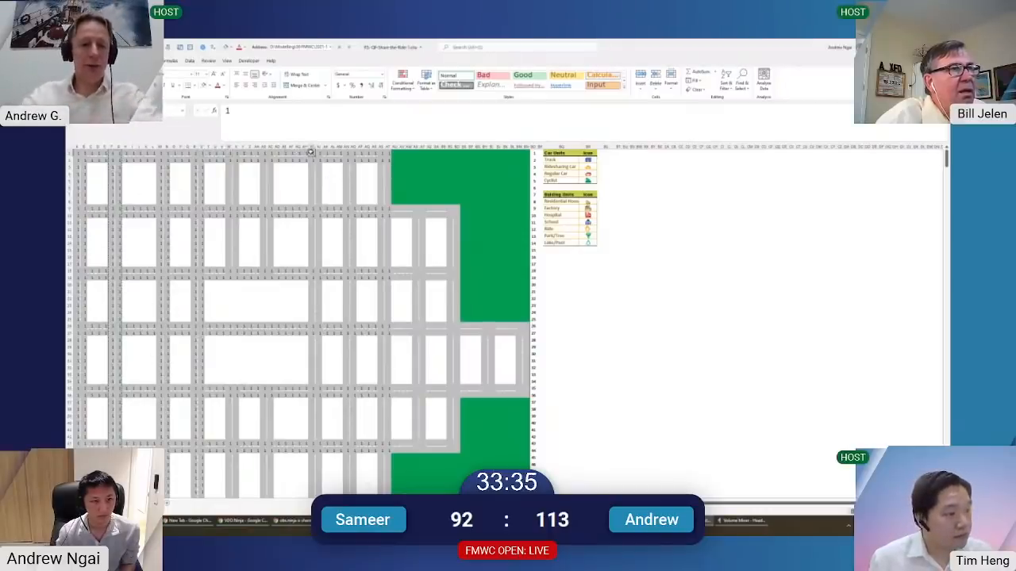
key(v)
key(Return)
click(346, 153)
key(ctrl+alt+v)
key(v)
key(Return)
click(381, 153)
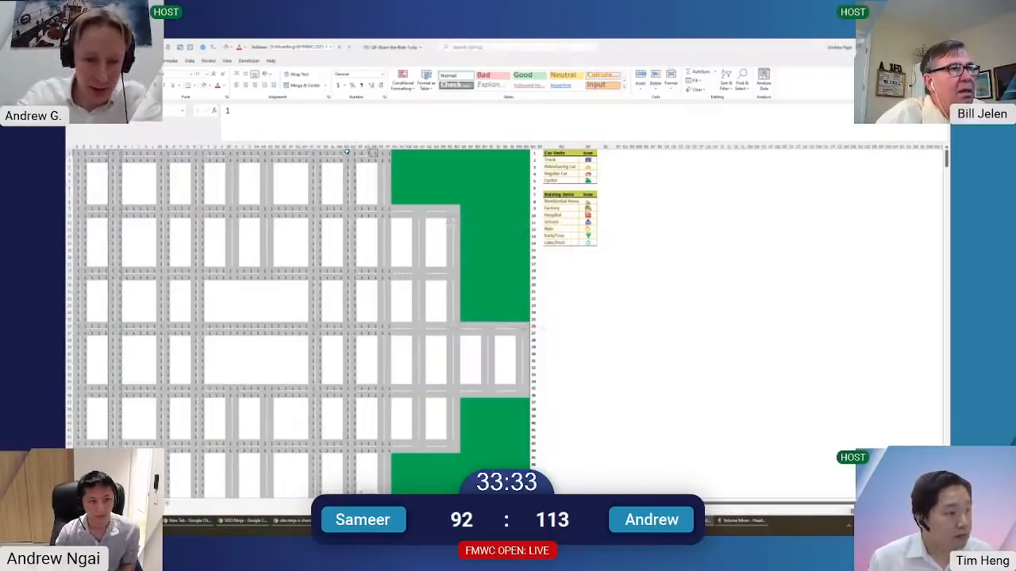
key(ctrl+alt+v)
key(v)
key(Return)
Fill the upper stretch of the fifth vertical road with 1 down to the third horizontal road and copy it as values to the sixth
click(230, 155)
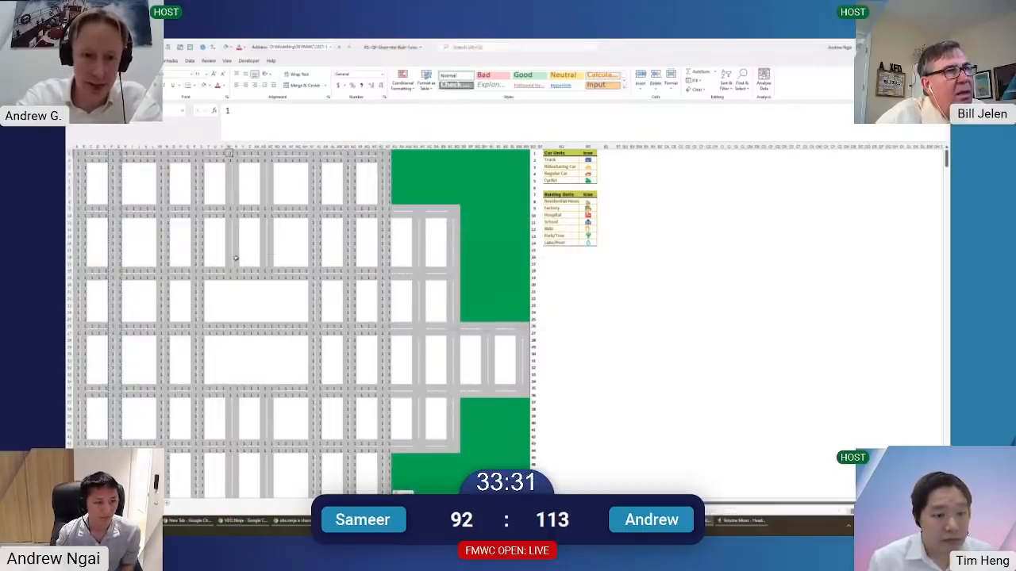
shift+click(236, 276)
text(1)
key(ctrl+Return)
key(ctrl+c)
key(Right)
key(Right)
key(Right)
key(Right)
key(Right)
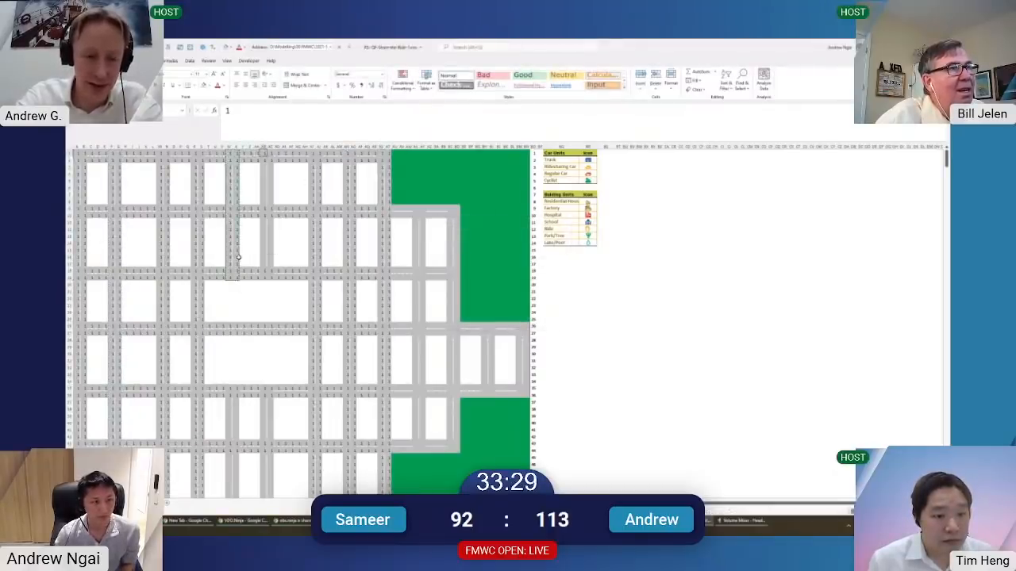
key(ctrl+alt+v)
key(v)
key(Return)
Paste the 1s as values into the lower stretches of the fifth and sixth vertical roads, starting at the fifth horizontal road
scroll(240, 261, down, 5)
click(230, 286)
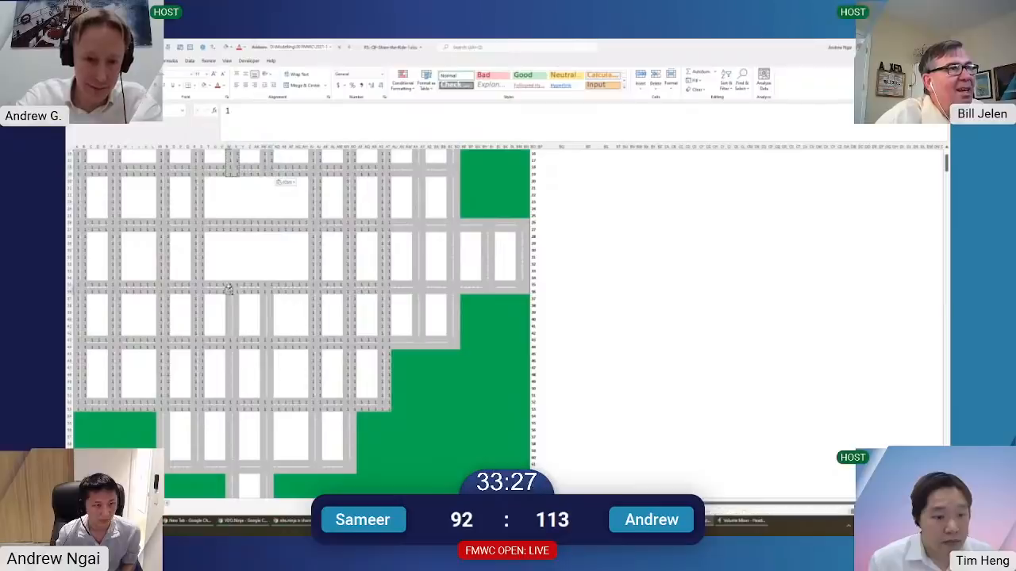
key(ctrl+alt+v)
key(v)
key(Return)
key(Right)
key(Right)
key(Right)
key(ctrl+v)
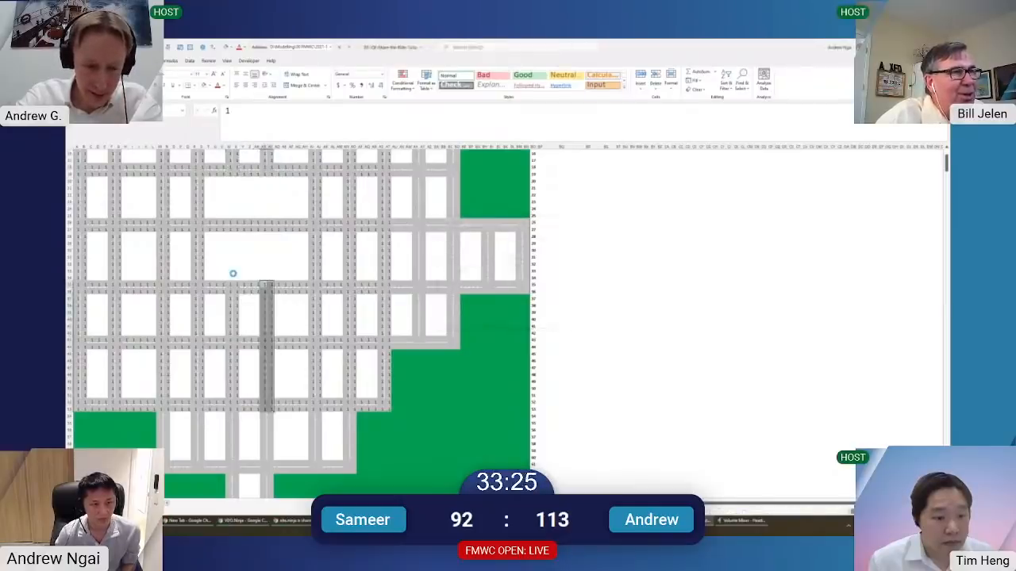
Fill the fourth horizontal road with 1s from the ninth vertical road to its eastern end
click(382, 221)
shift+click(508, 229)
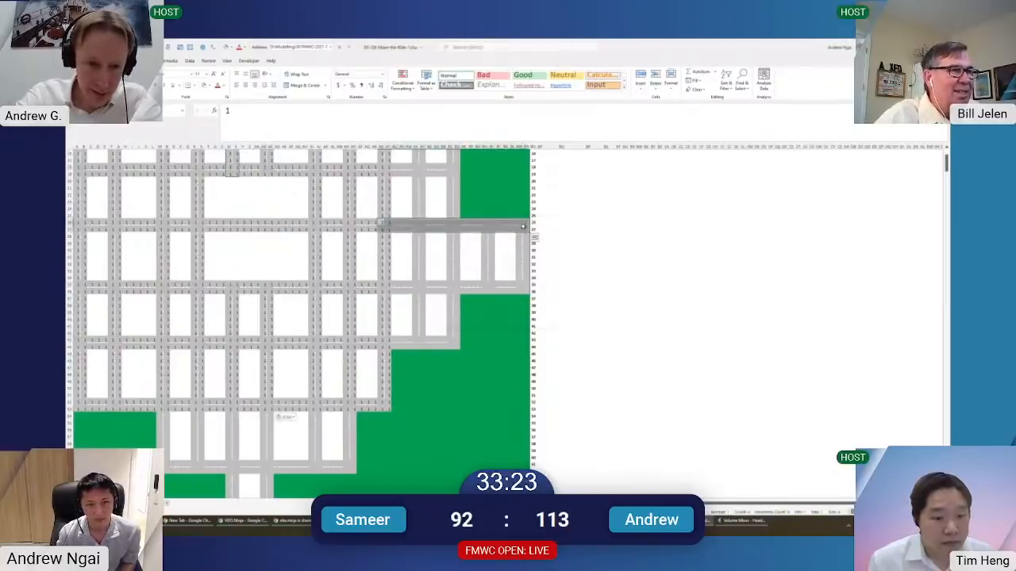
scroll(368, 210, up, 5)
drag(381, 258, 445, 265)
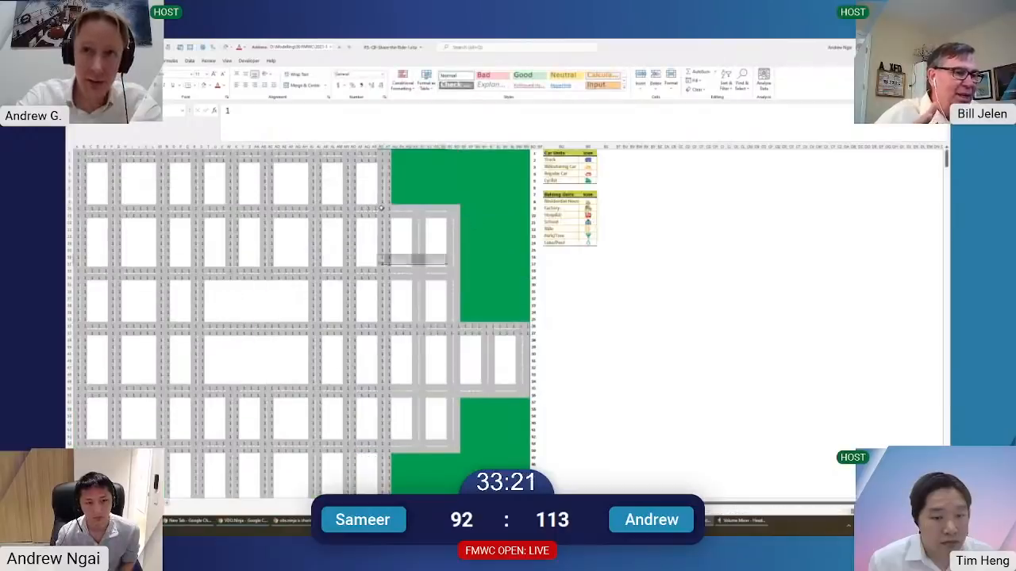
Copy the ninth vertical road between the second and sixth horizontal roads and paste its values into the tenth and eleventh vertical roads
drag(380, 209, 388, 450)
key(ctrl+c)
key(Right)
key(Right)
key(Right)
key(Right)
key(Right)
key(Right)
key(Right)
key(Right)
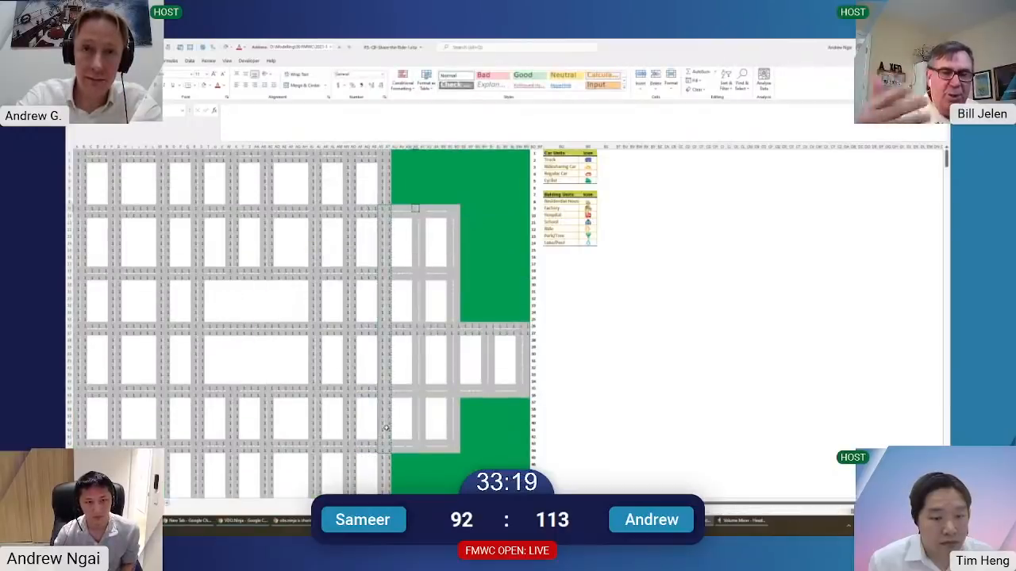
key(ctrl+alt+v)
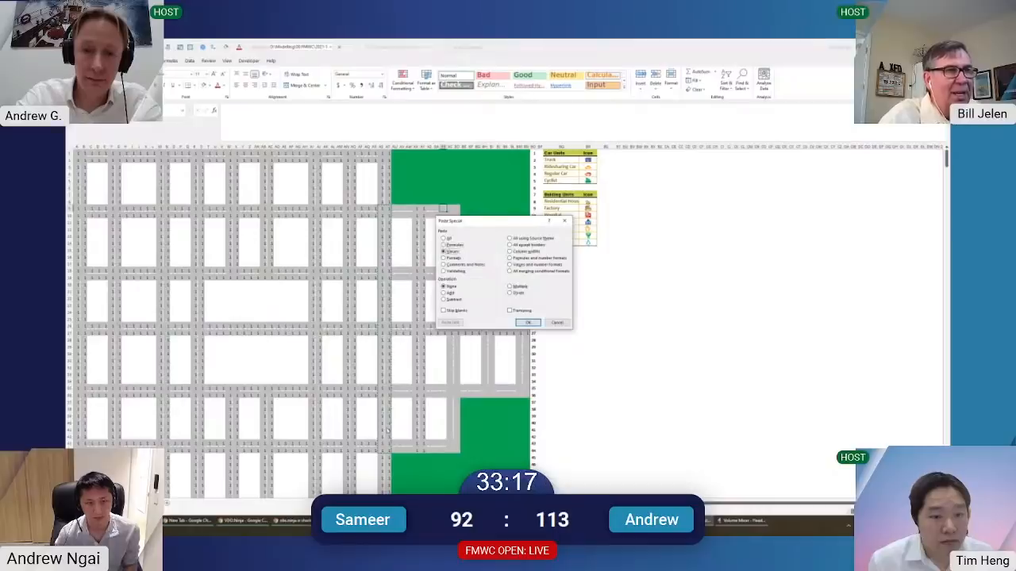
key(Return)
Fill the fifth horizontal road's eastern extension and the short twelfth and thirteenth vertical roads with 1s
drag(388, 394, 525, 394)
key(F2)
key(ctrl+Return)
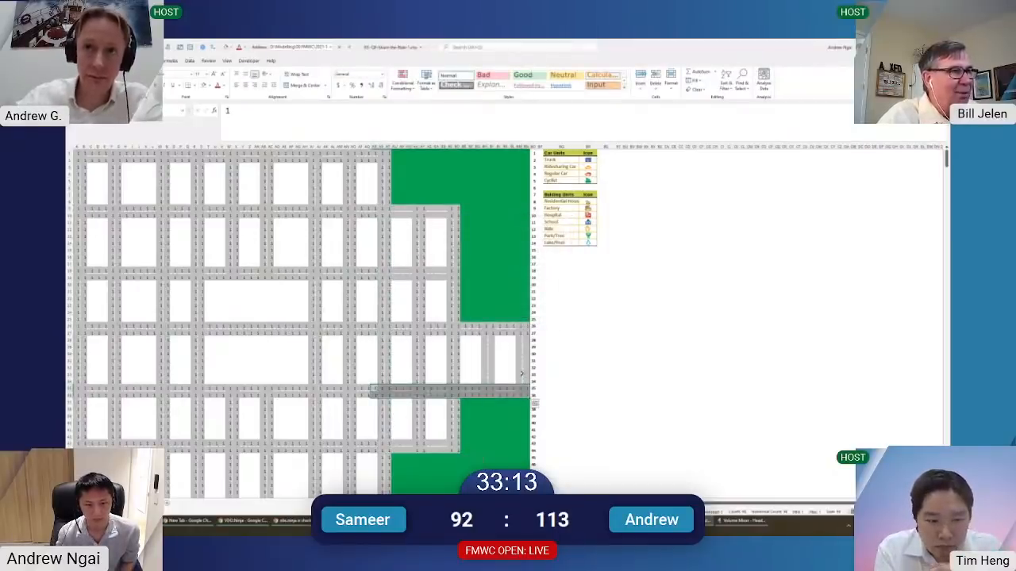
drag(485, 333, 492, 394)
drag(521, 326, 528, 389)
Fill the eastern extensions of the sixth, third and second horizontal roads with 1s
drag(444, 444, 392, 451)
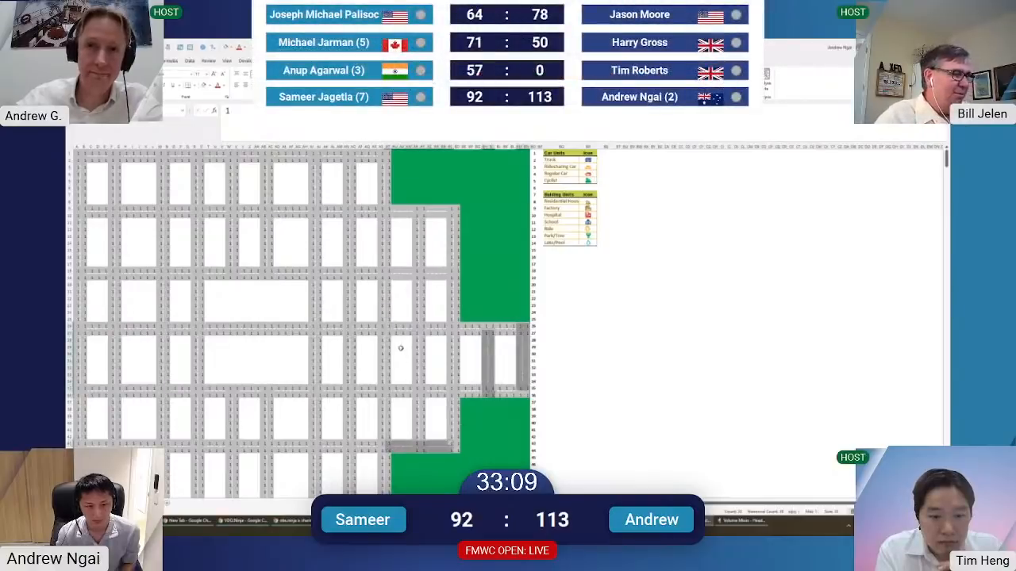
drag(388, 270, 450, 274)
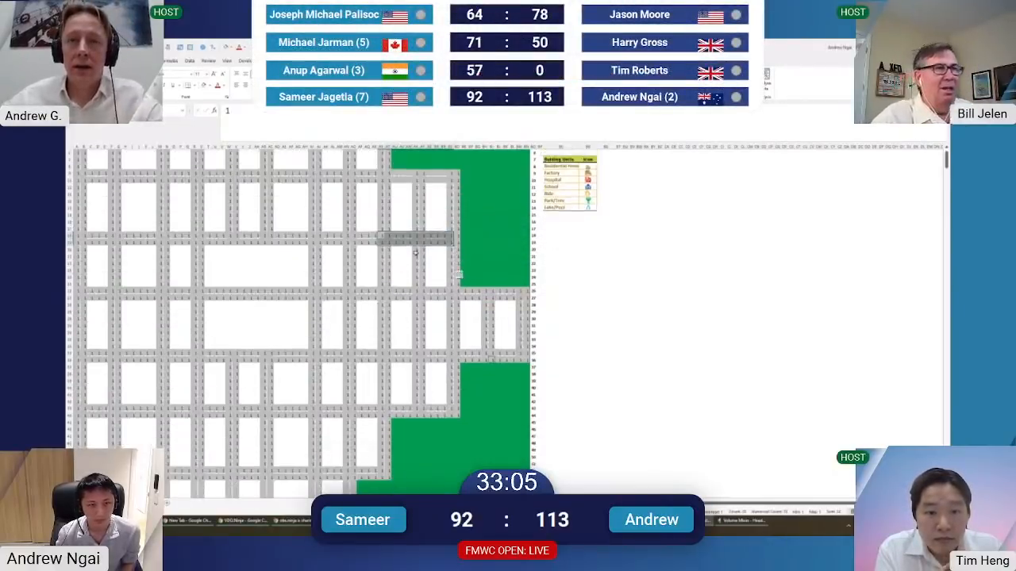
drag(387, 211, 453, 212)
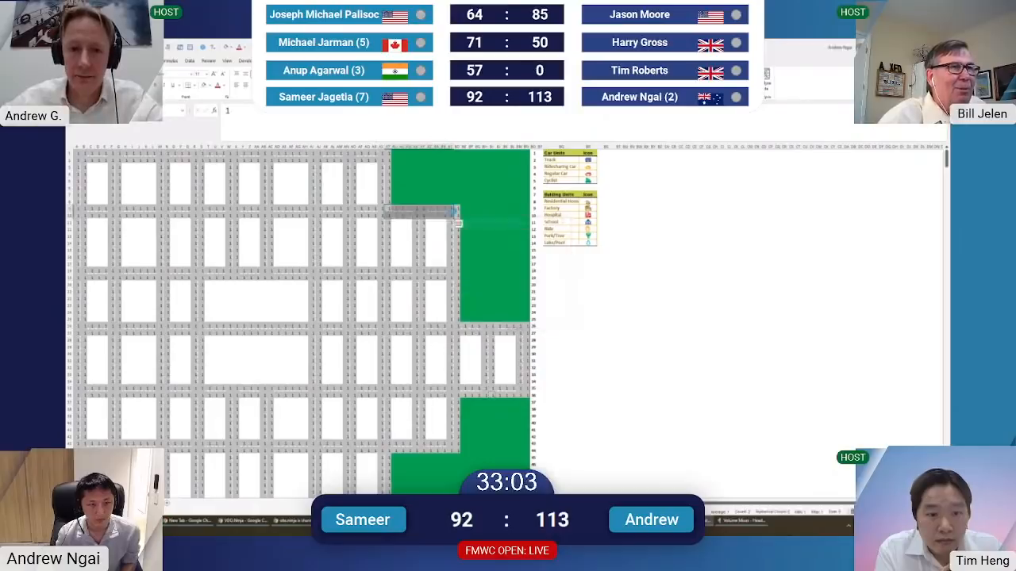
Fill the third to eighth vertical roads with 1s between the seventh and eighth horizontal roads
scroll(373, 354, down, 6)
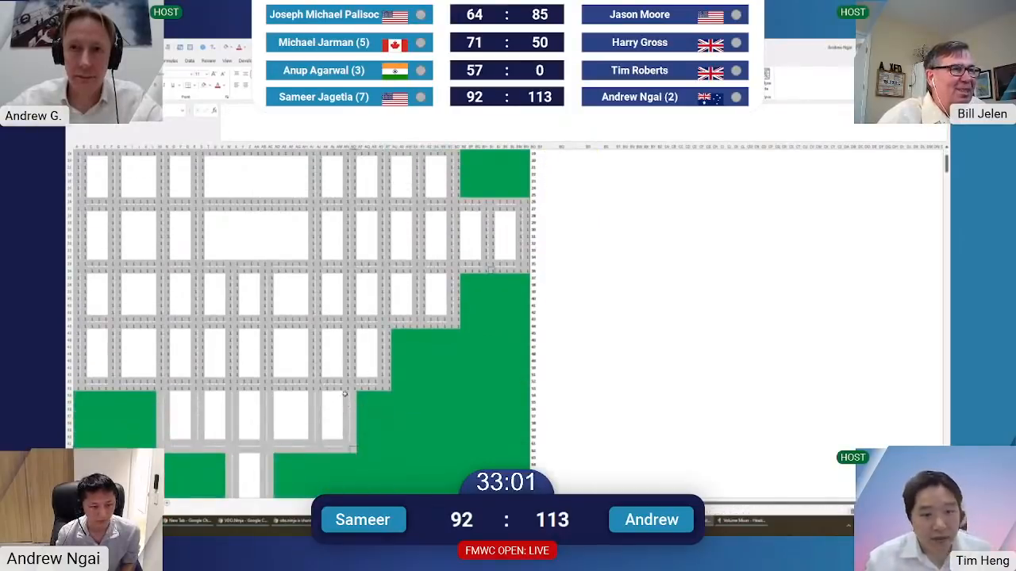
drag(347, 389, 355, 451)
click(175, 388)
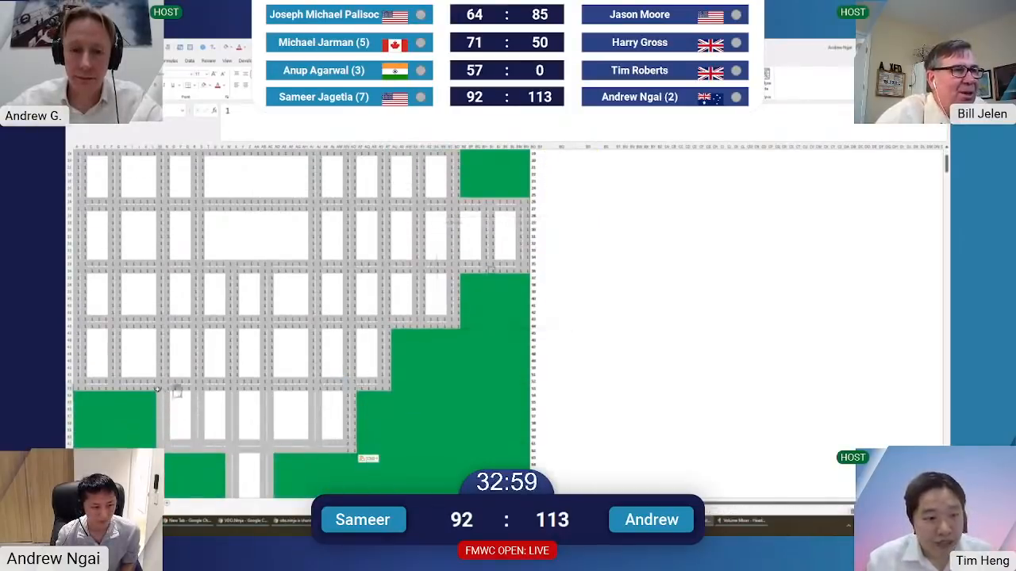
drag(160, 389, 167, 450)
drag(195, 388, 201, 439)
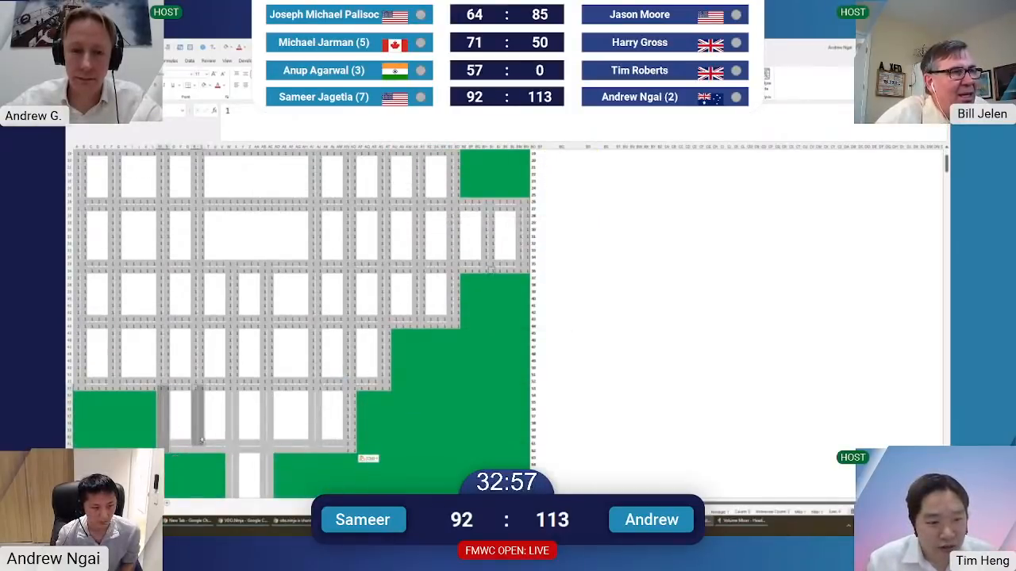
drag(229, 387, 238, 441)
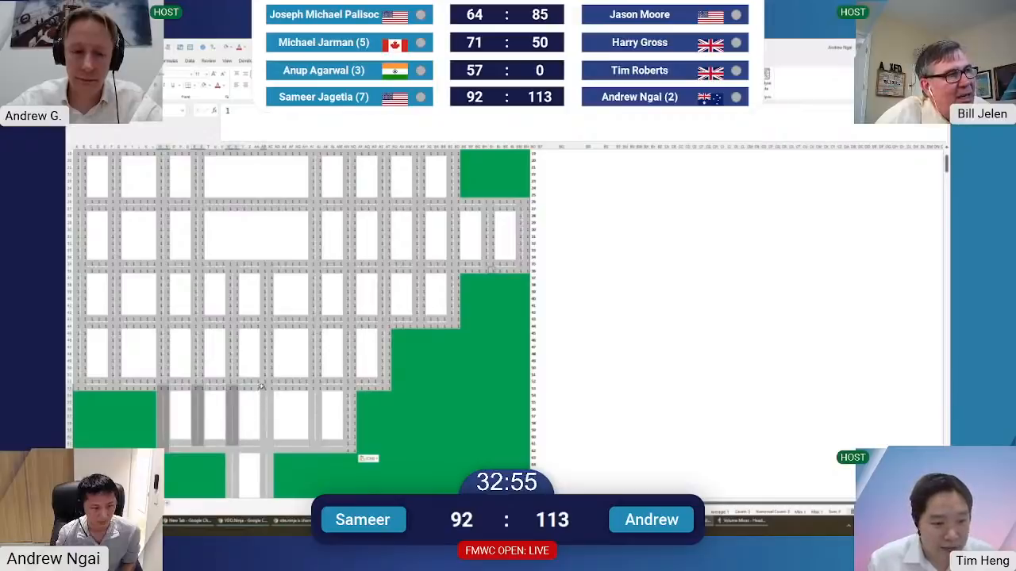
drag(260, 386, 270, 450)
drag(314, 387, 315, 439)
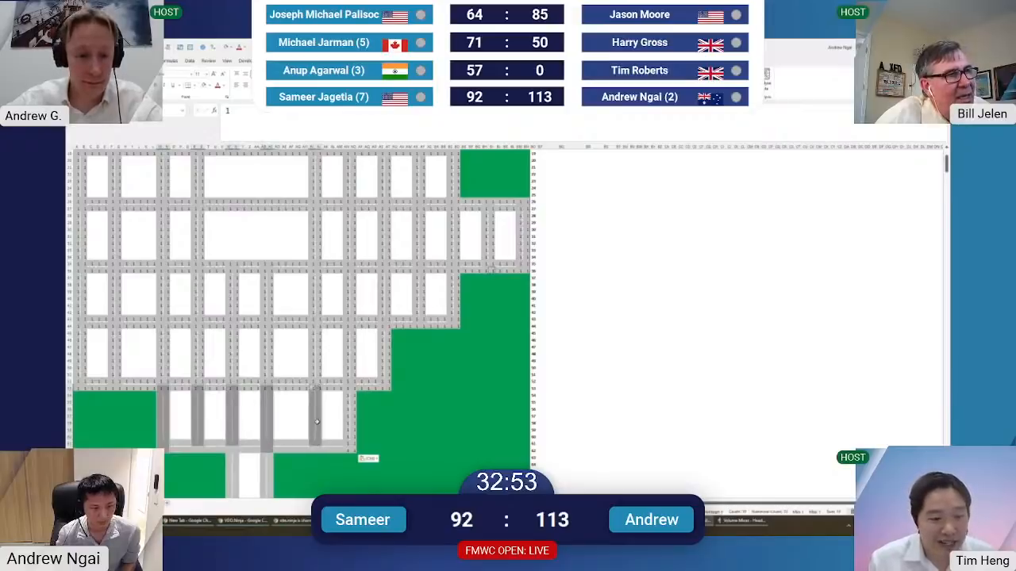
Fill the eighth horizontal road with 1s as values from the third to the eighth vertical road
scroll(315, 420, down, 5)
click(170, 340)
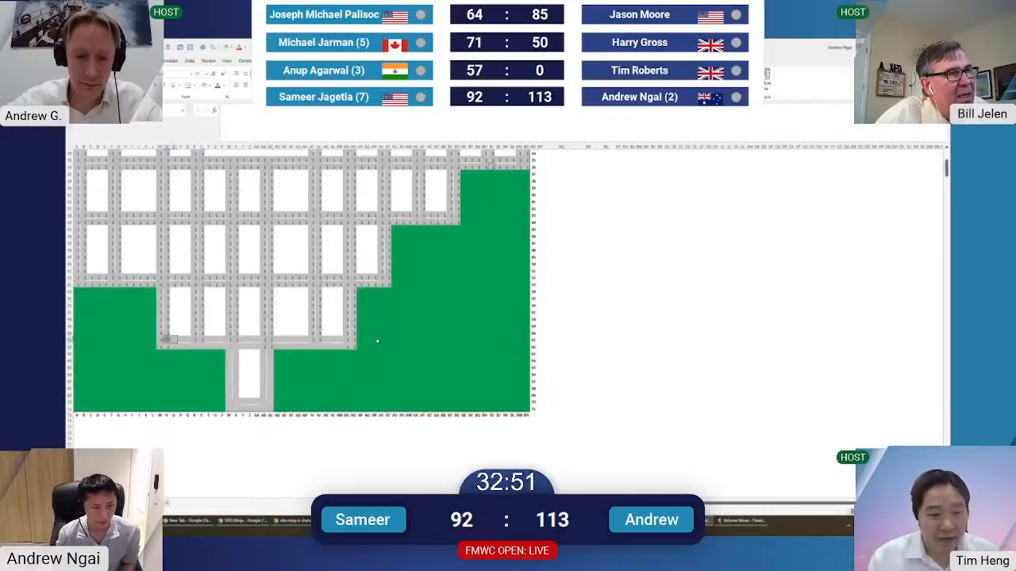
click(353, 348)
drag(162, 339, 353, 347)
key(ctrl+alt+v)
key(v)
key(Return)
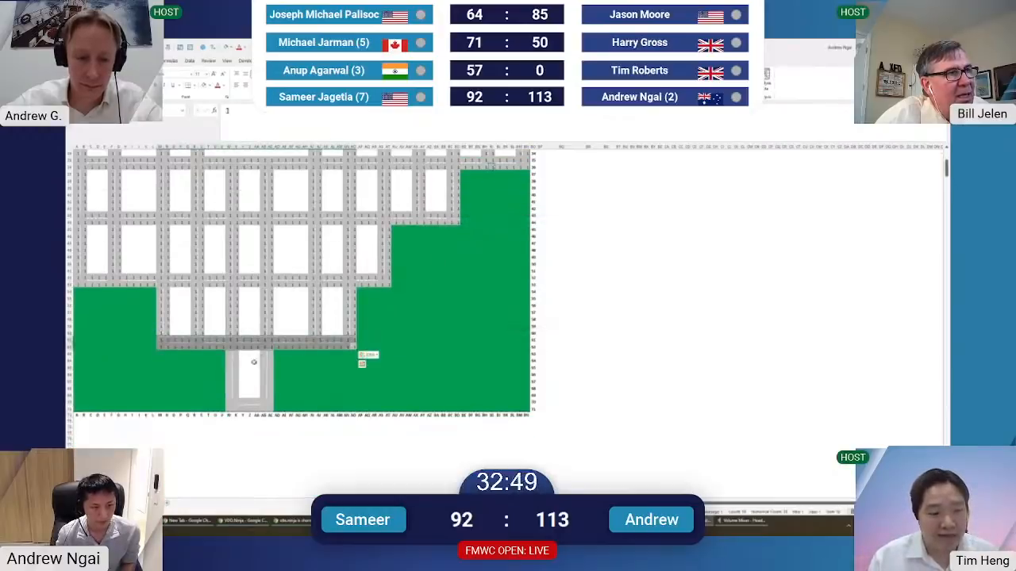
Paste 1s as values over the whole southernmost block below the eighth horizontal road
click(229, 353)
shift+click(271, 406)
key(ctrl+alt+v)
key(v)
key(Return)
Clear the 1s from the non-road cells inside the southernmost block
key(Right)
key(Right)
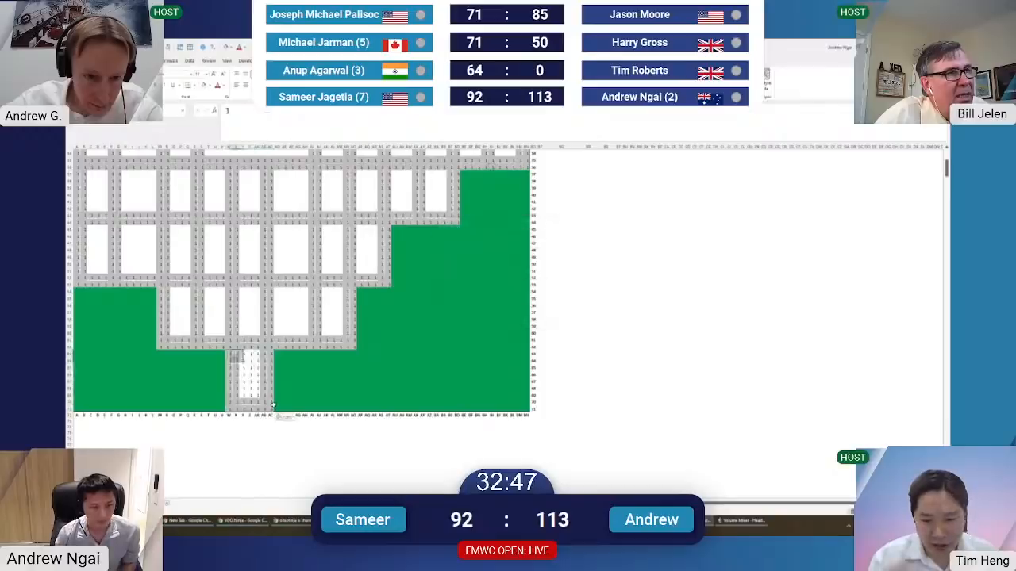
key(shift+Right)
key(shift+Right)
key(shift+Down)
key(shift+Down)
key(shift+Down)
key(shift+Down)
key(shift+Down)
key(shift+Down)
key(Delete)
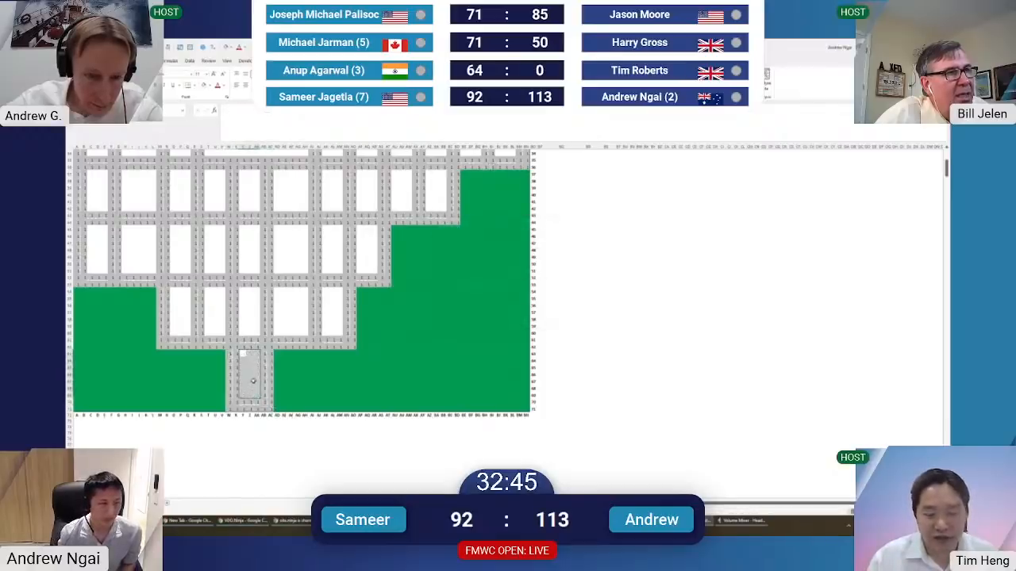
scroll(252, 381, down, 4)
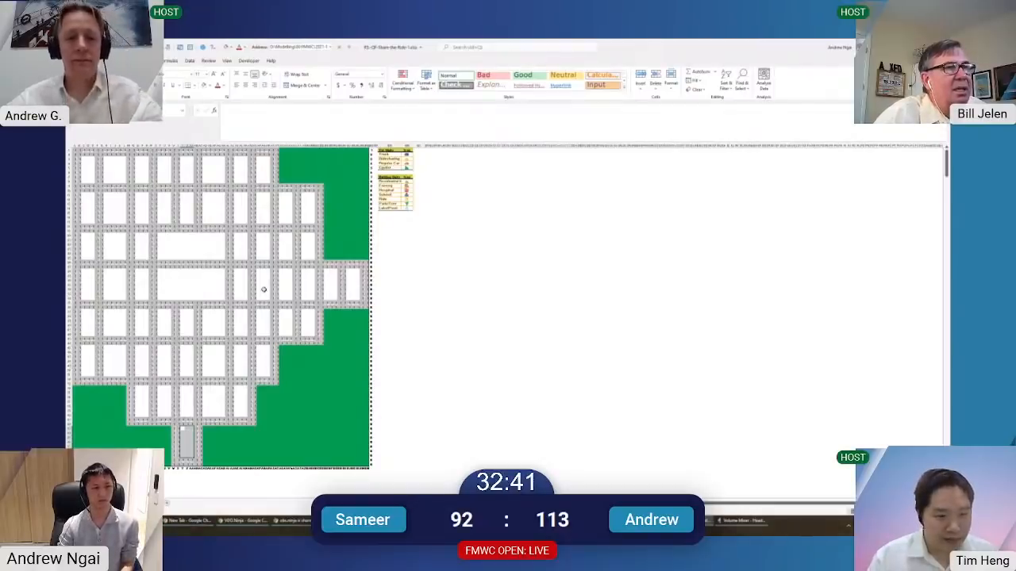
scroll(264, 289, up, 2)
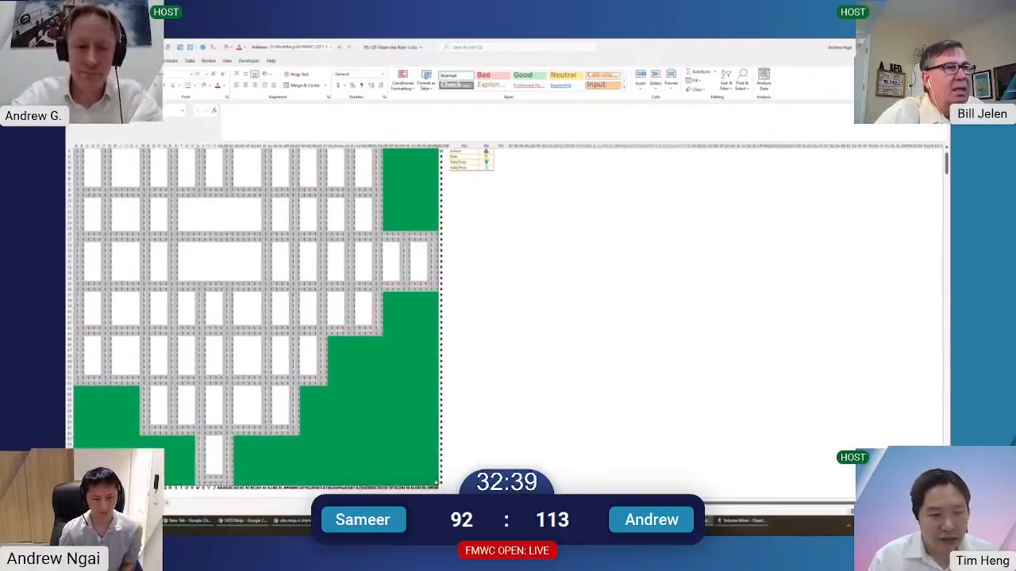
click(171, 438)
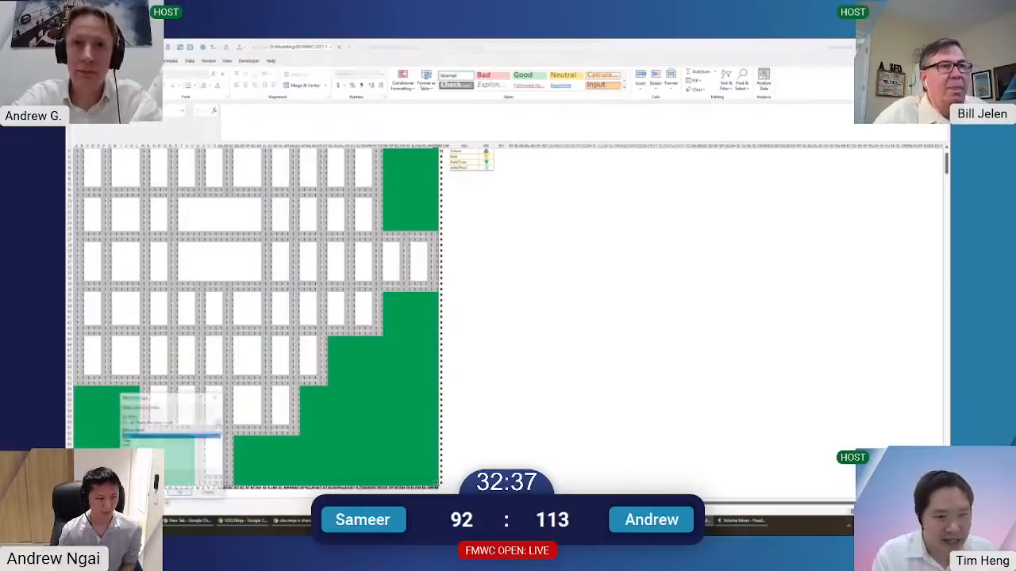
click(205, 490)
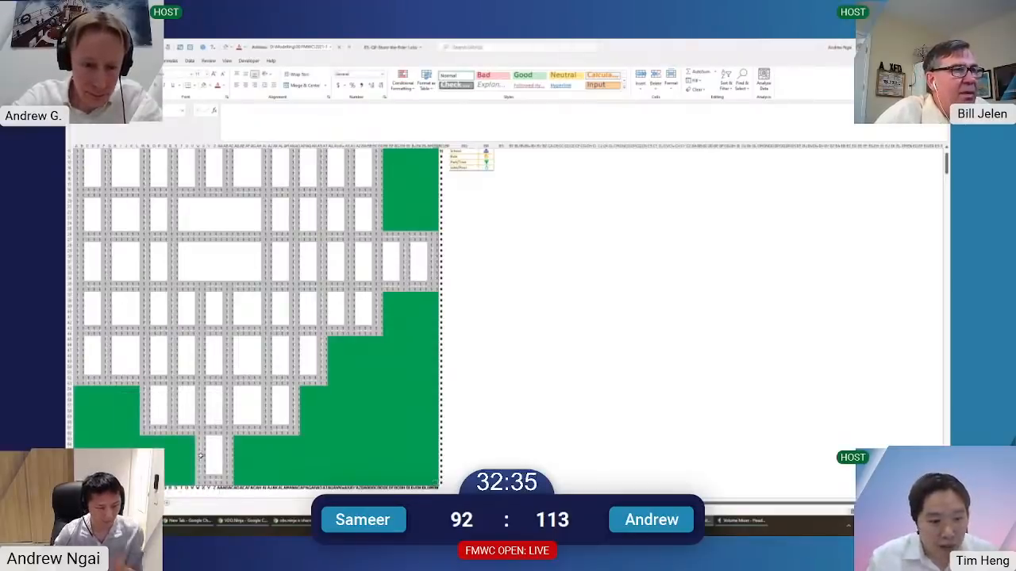
key(ctrl+Page_Up)
key(ctrl+Page_Up)
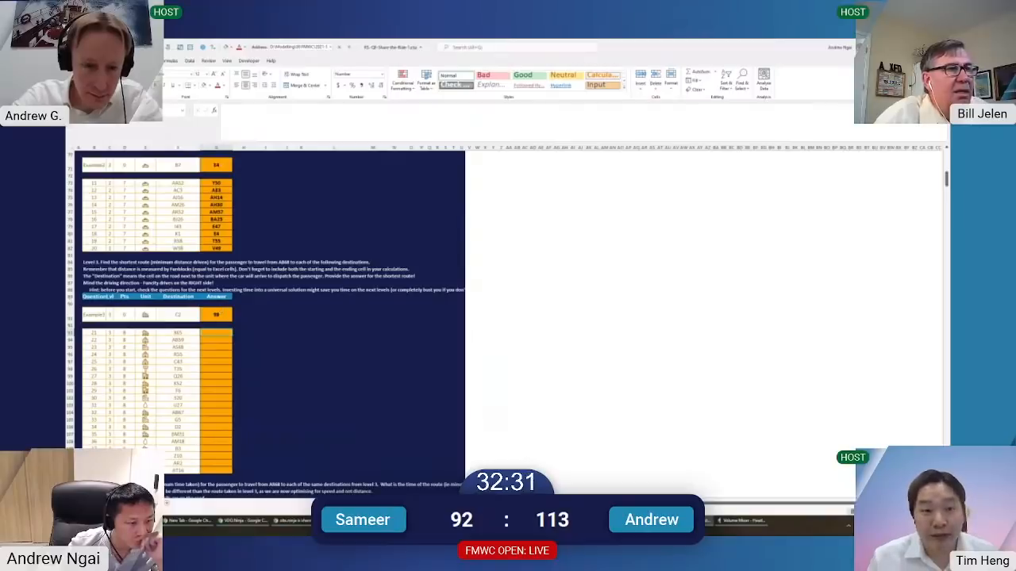
Create a copy of the road-grid sheet in the same workbook and clear the 1s from the copied map
right_click(149, 503)
click(171, 438)
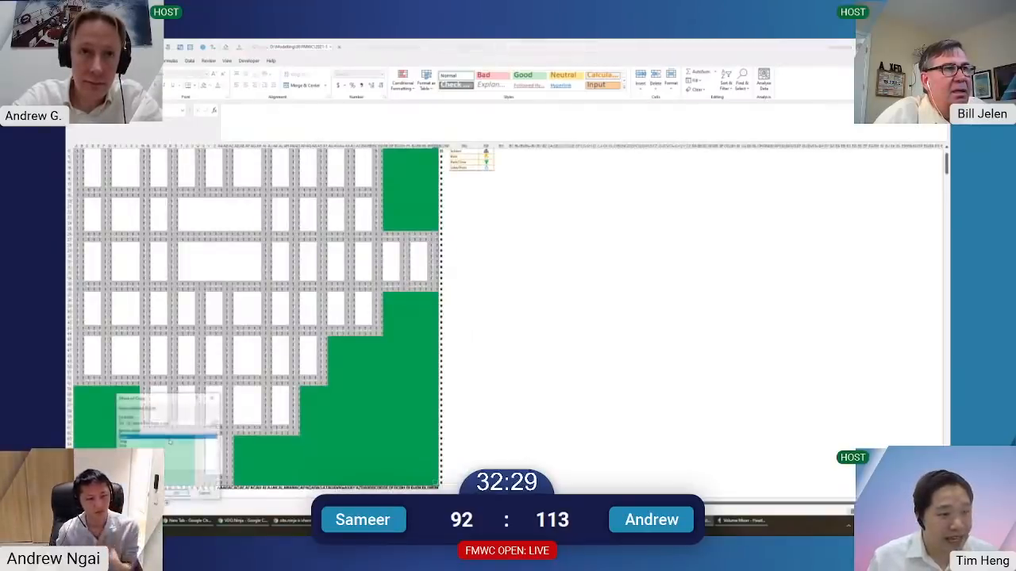
click(139, 451)
click(121, 477)
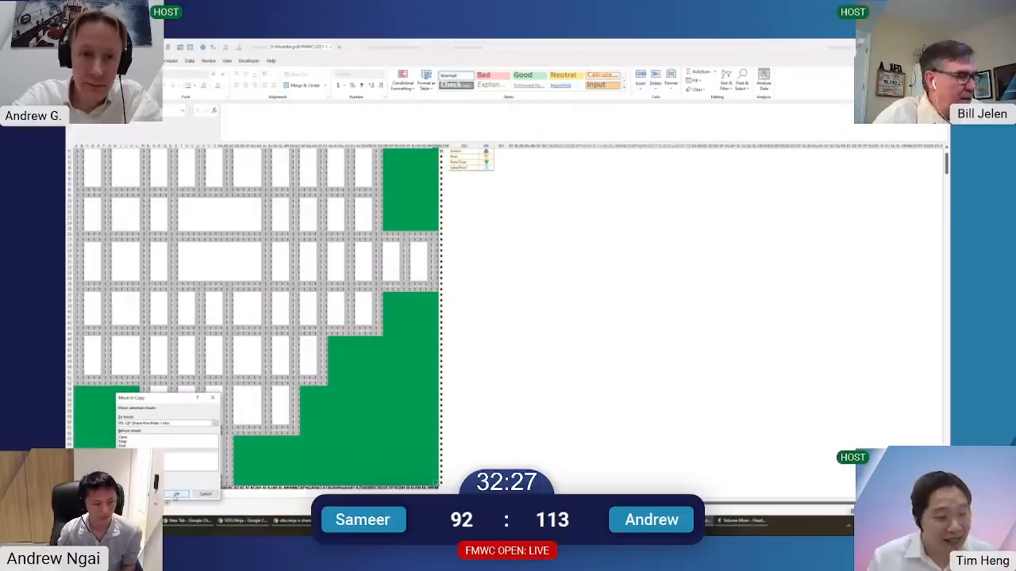
click(177, 494)
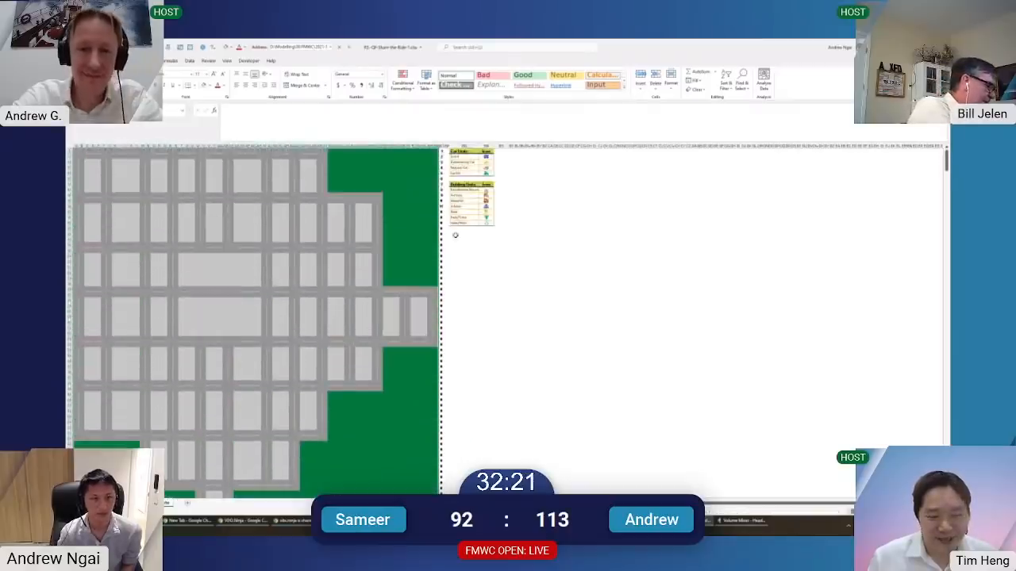
Add the labels From and To below each other in the empty area beside the legend, and widen their column
click(515, 149)
key(Down)
key(Left)
key(Left)
key(Right)
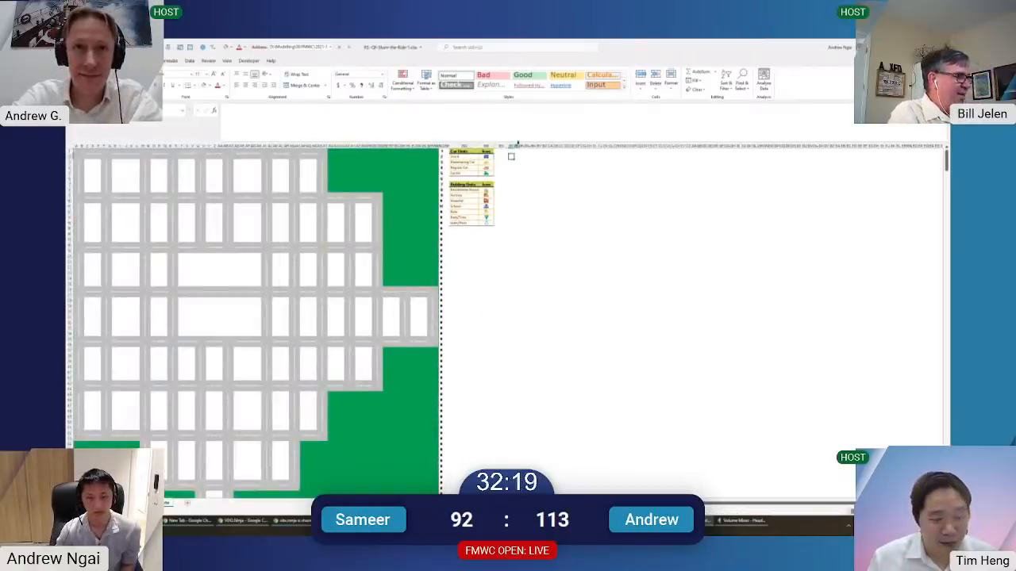
text(From)
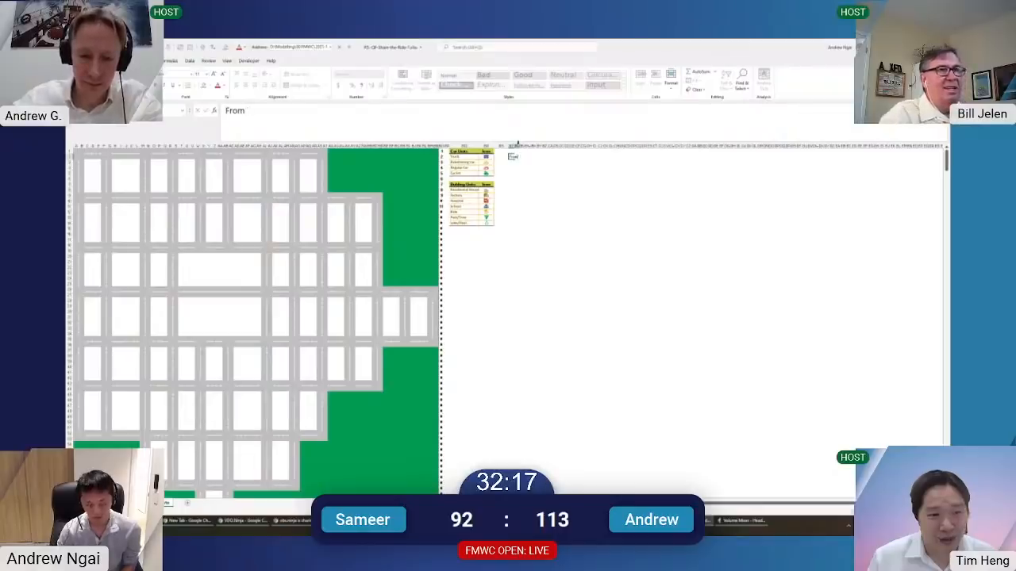
key(Return)
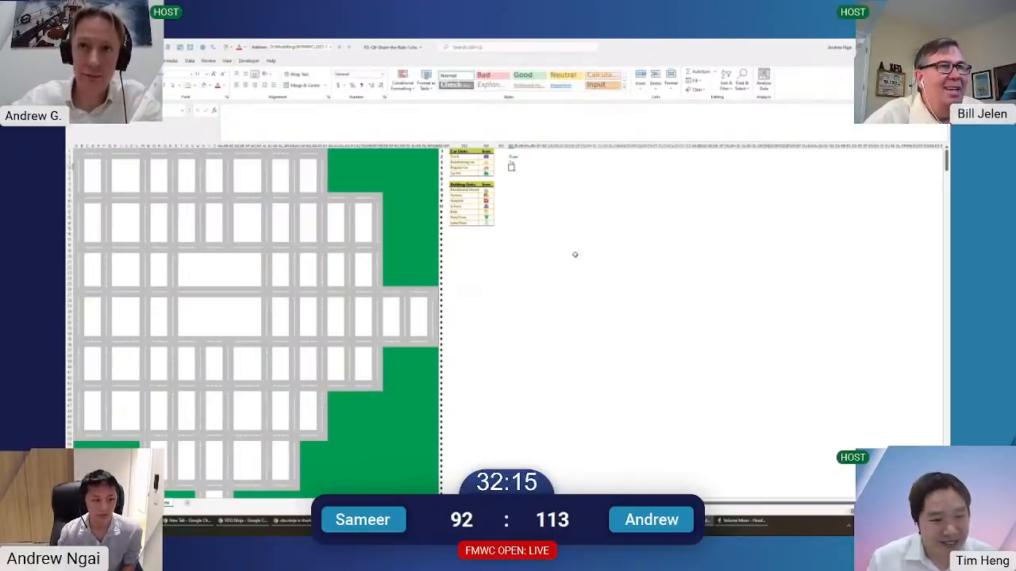
scroll(574, 254, down, 1)
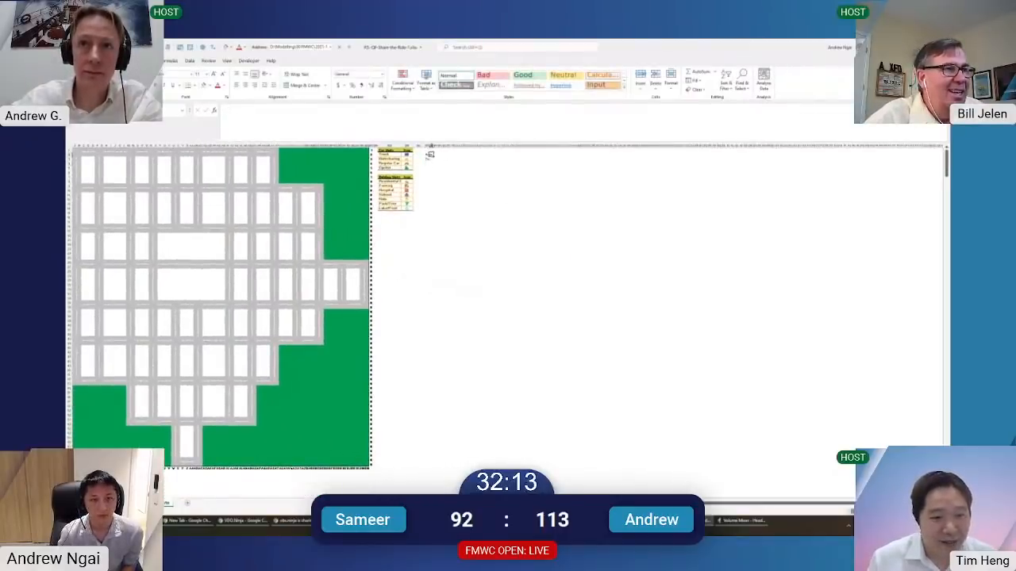
drag(429, 146, 438, 146)
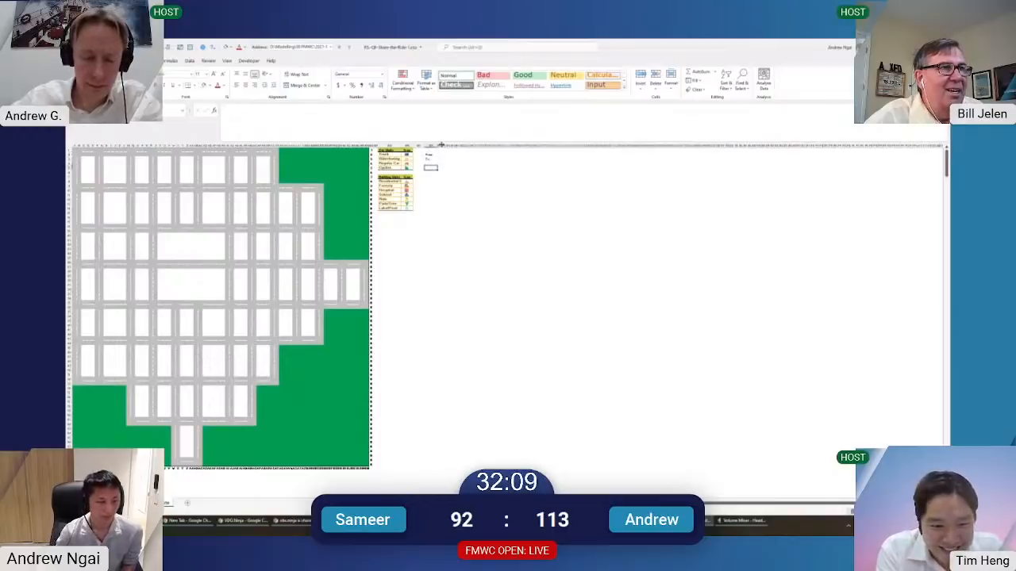
Check the Level 3 example on the questions sheet, then enter AB68 beside the From label and widen that column
scroll(433, 164, up, 1)
key(ctrl+Page_Up)
key(ctrl+Page_Up)
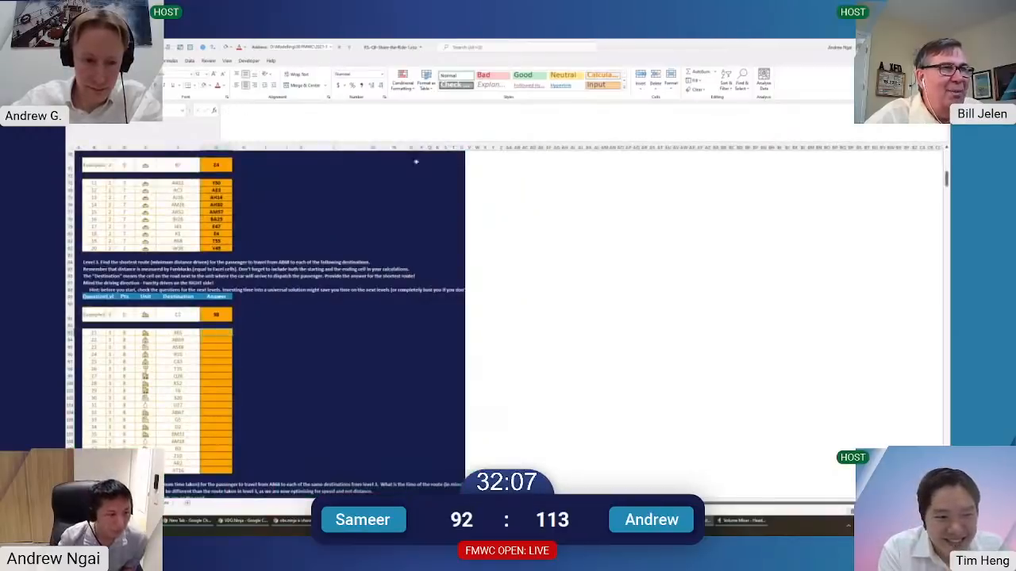
click(181, 316)
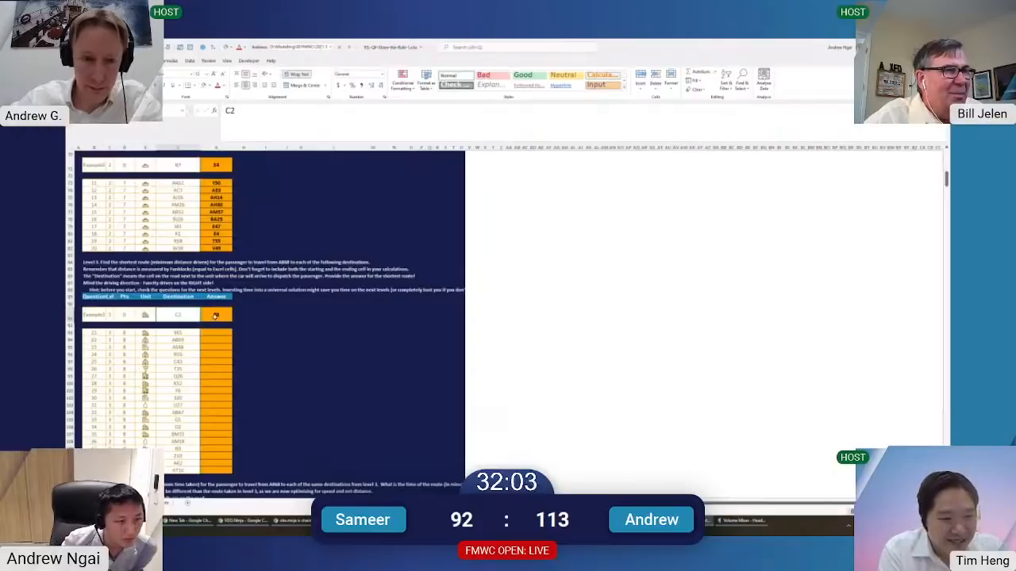
key(ctrl+Page_Down)
key(ctrl+Page_Down)
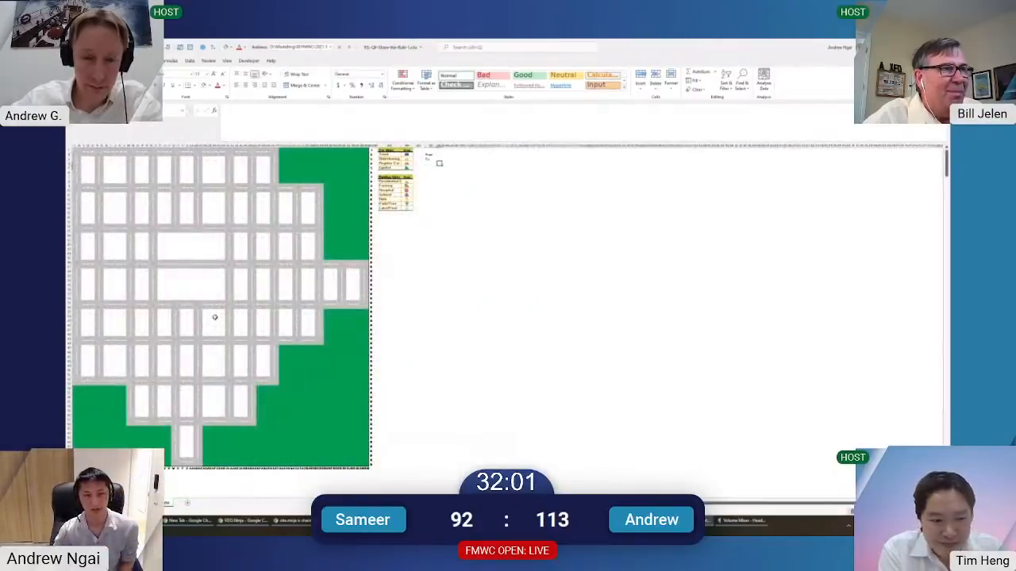
key(Down)
text(AM068)
key(Return)
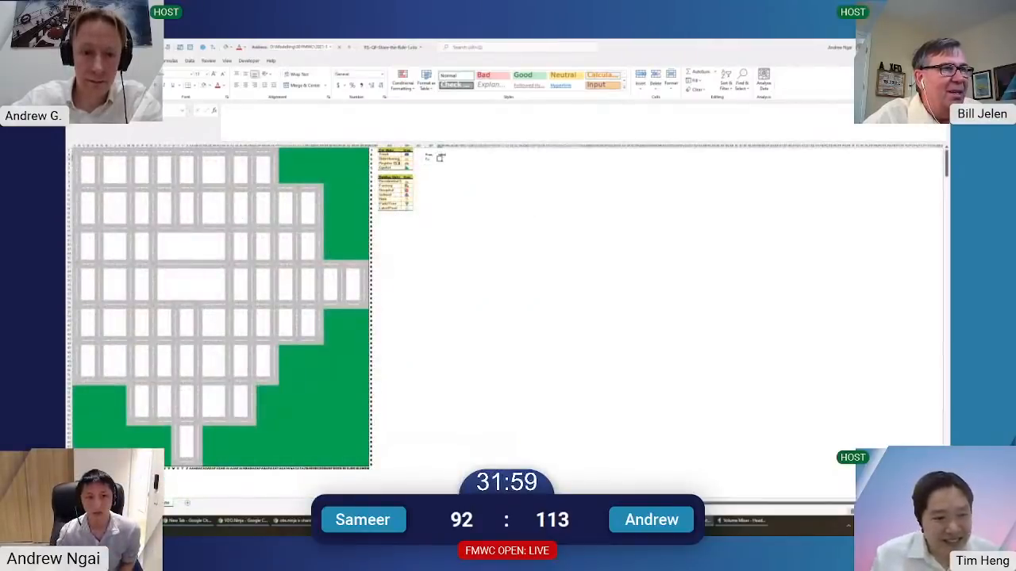
drag(446, 146, 452, 146)
Apply the yellow Note cell style to the From and To value cells
key(Up)
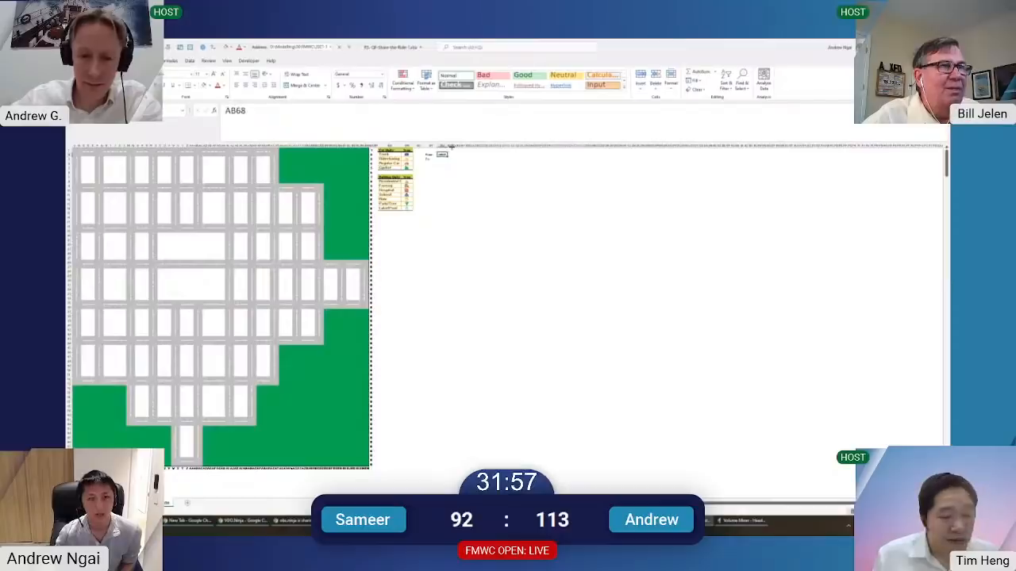
key(shift+Down)
key(Down)
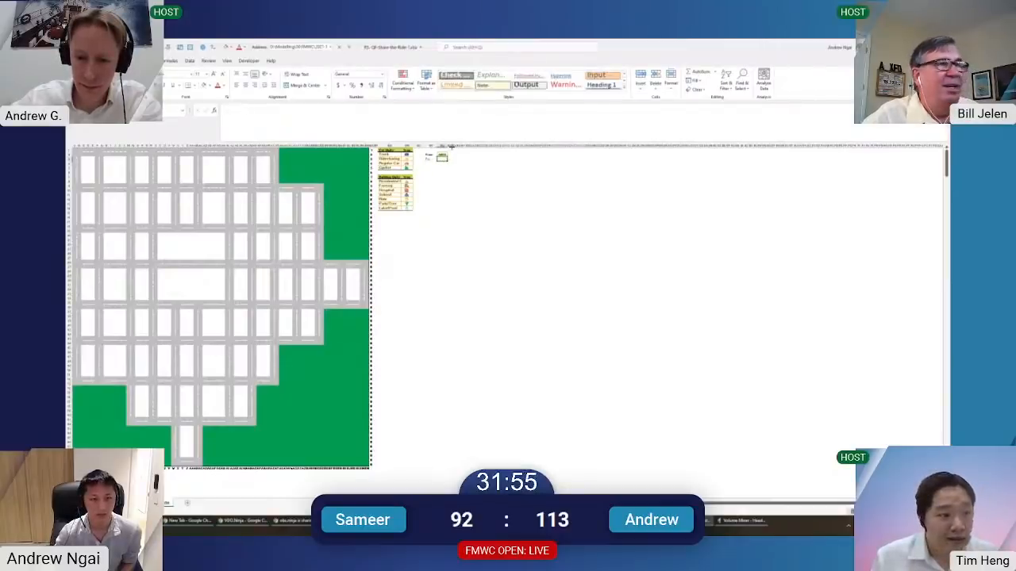
Enter Example two rows below the To label and build the question-number list beneath it by filling =BT6+1 down
key(Down)
key(Down)
key(Left)
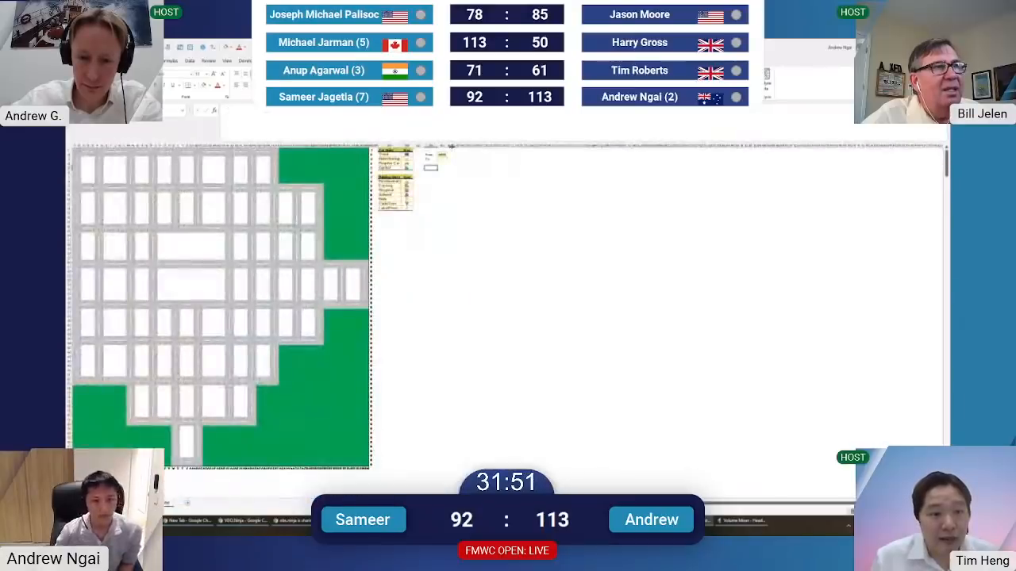
text(Example)
key(Return)
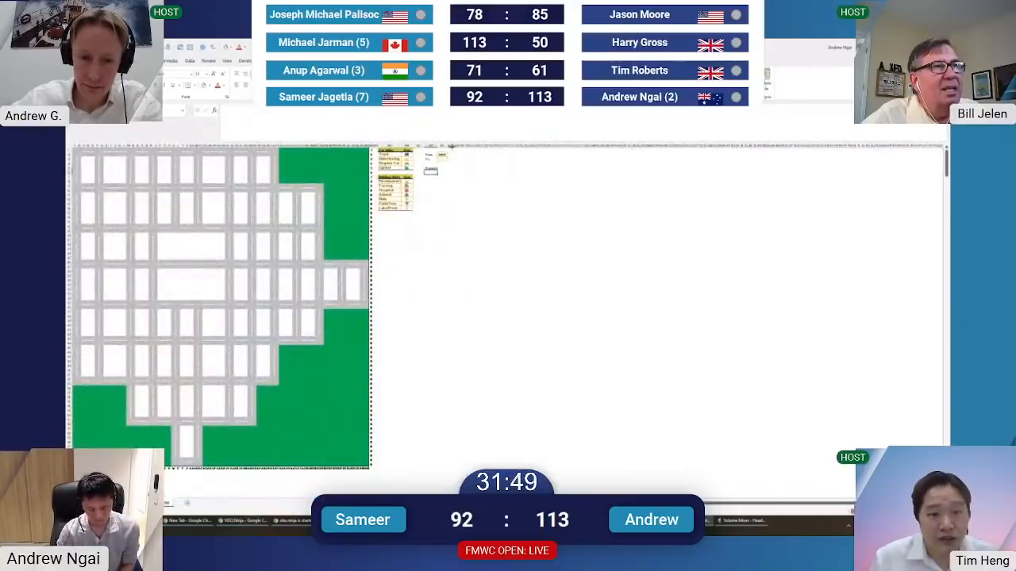
text(=)
key(Up)
text(+1)
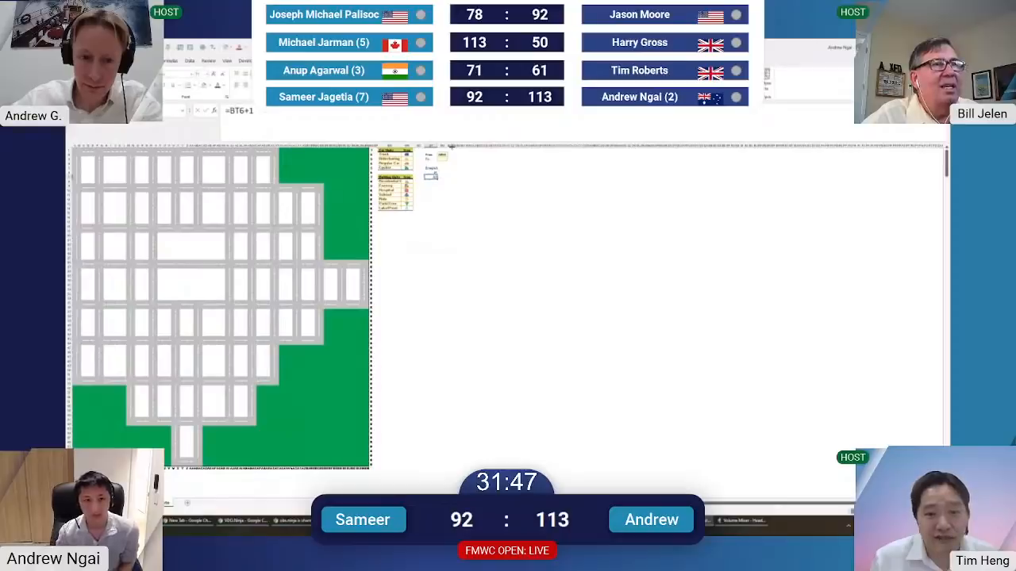
shift+click(431, 270)
key(ctrl+d)
click(446, 169)
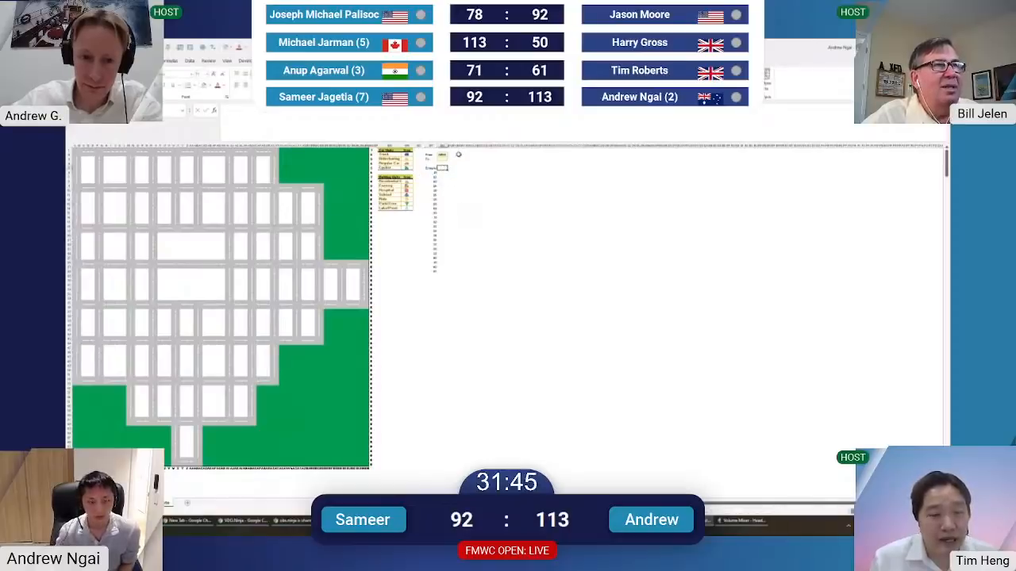
Begin an XLOOKUP formula beside the Example label, using that label as the lookup value
text(=XLOOKUP()
key(Left)
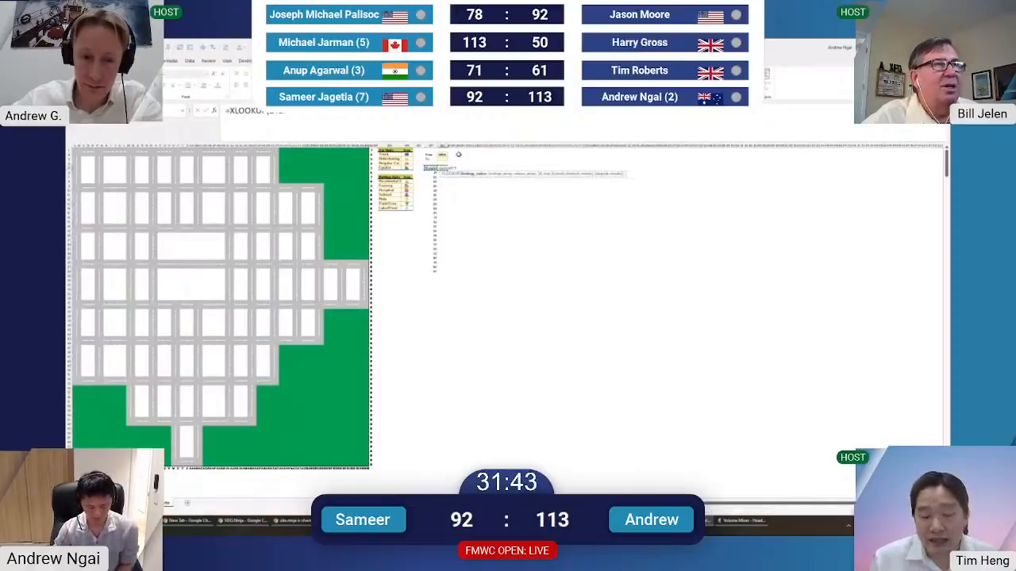
text(,)
In the other contestant's Excel workbook, enter the heading Block size in BX1 beside the icon-filled city map
scroll(459, 155, up, 1)
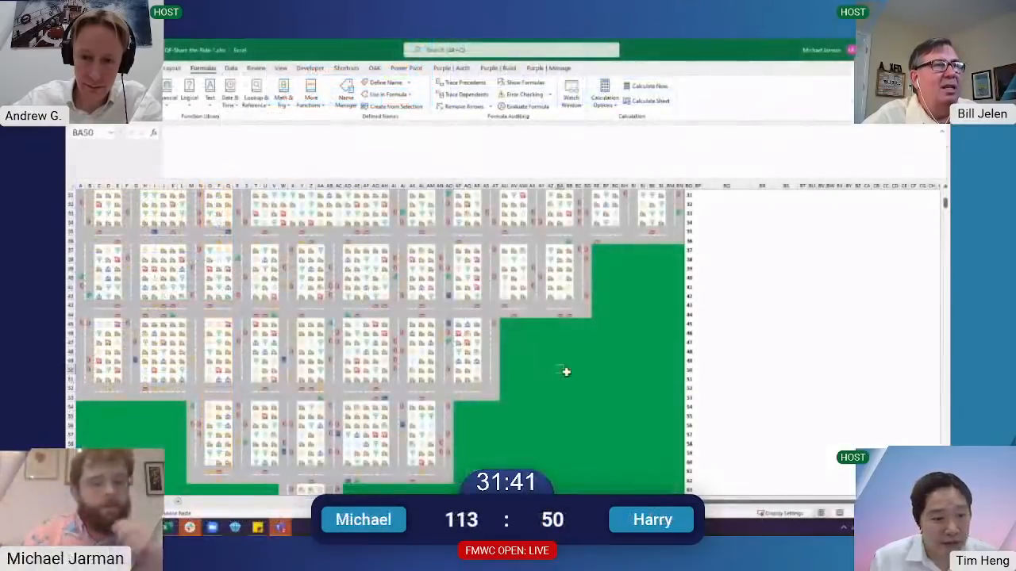
scroll(580, 372, up, 1)
scroll(580, 373, up, 9)
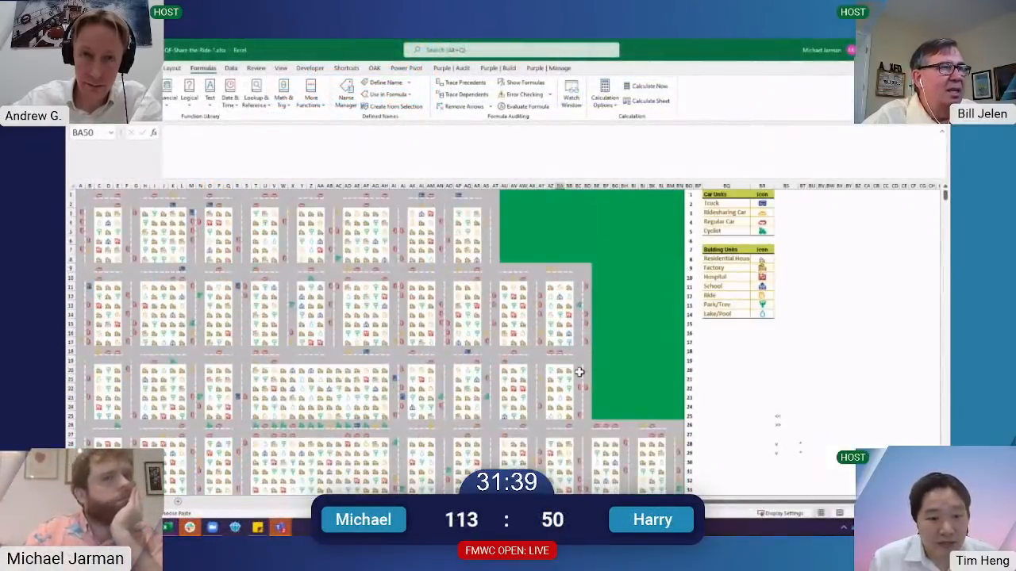
click(839, 341)
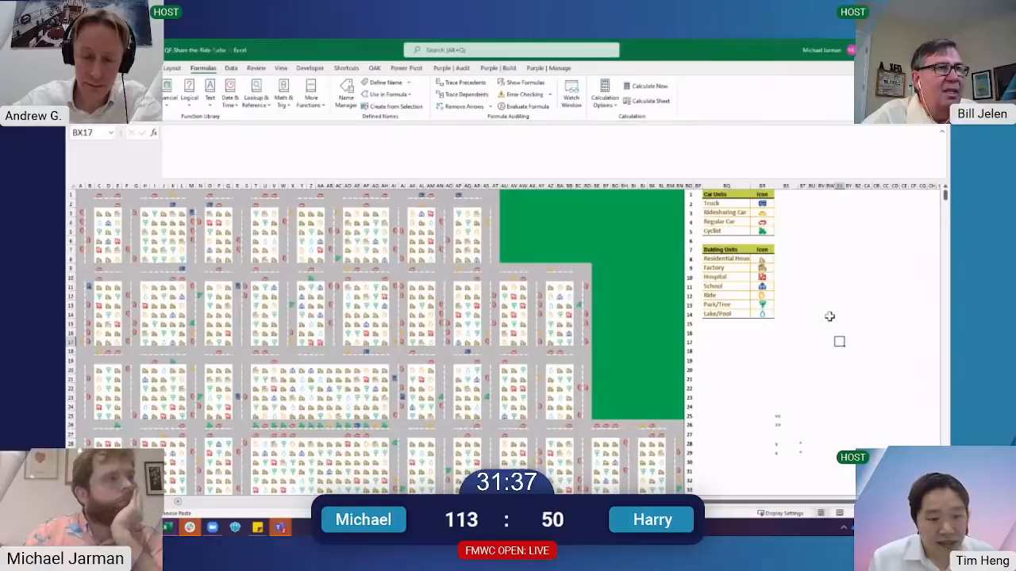
click(839, 267)
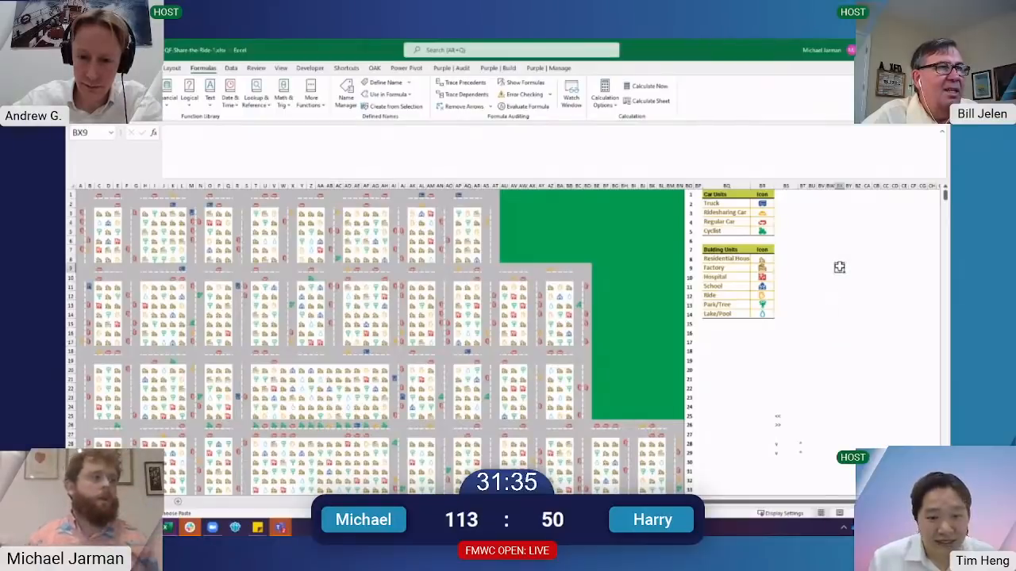
key(Up)
key(Up)
key(Up)
key(Up)
key(Up)
key(Up)
key(Up)
key(Up)
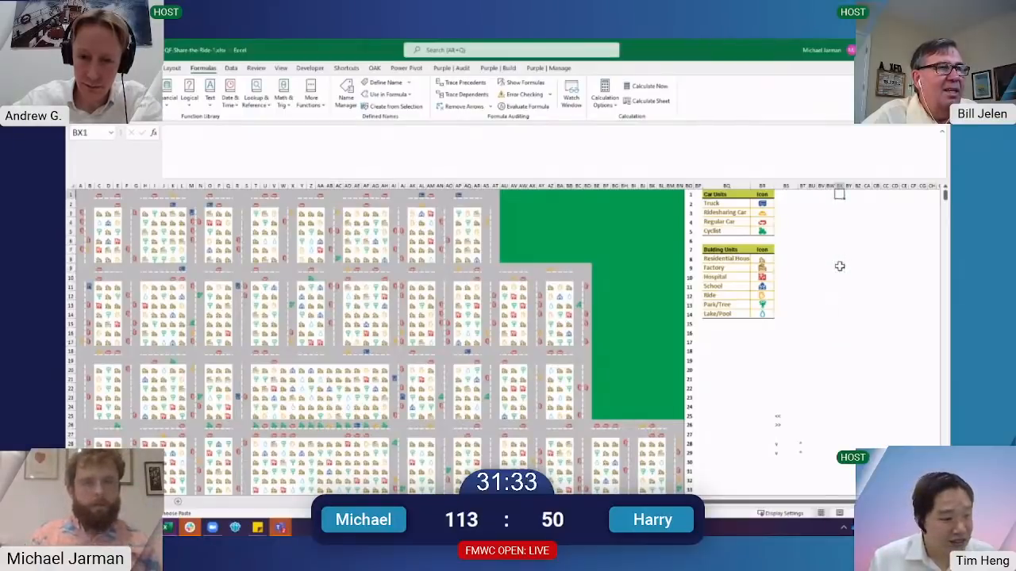
text(Block size)
key(Return)
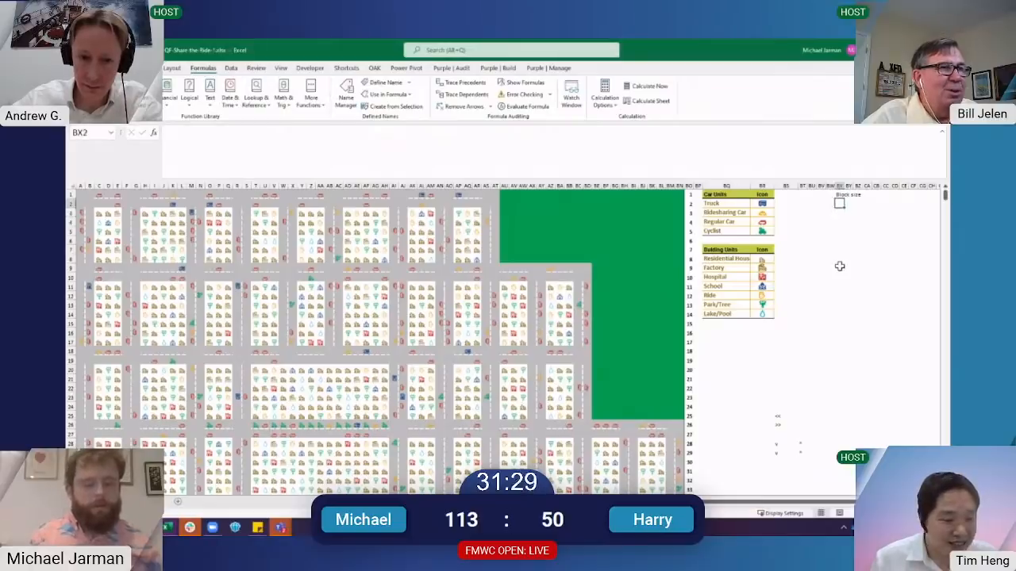
Enter the block widths across BX2:CI2 under Block size: 3, 5, 3, 3, 3, 5, and 3 for each remaining block
key(Right)
text(5)
key(Right)
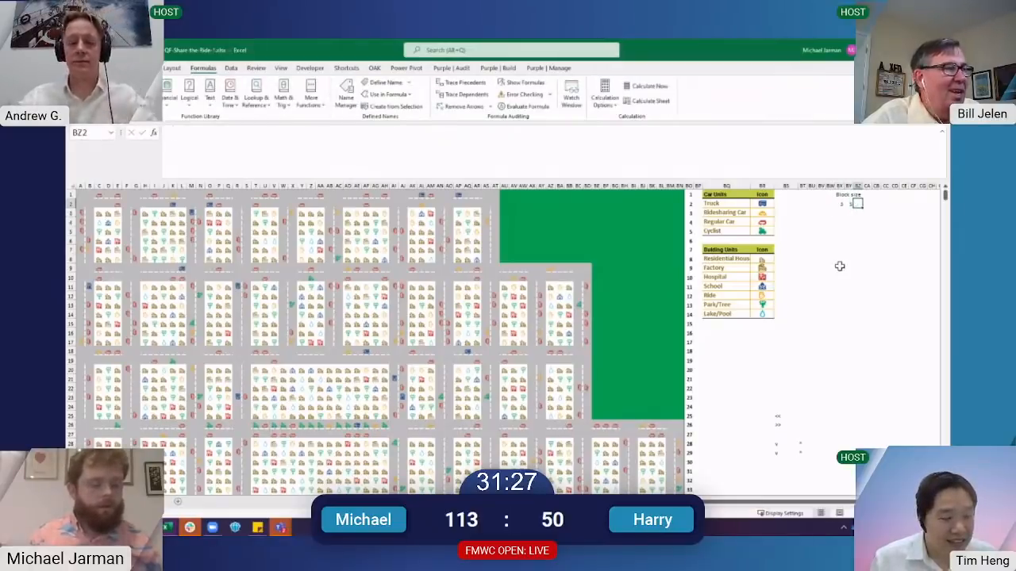
text(3)
key(Right)
text(3)
key(Right)
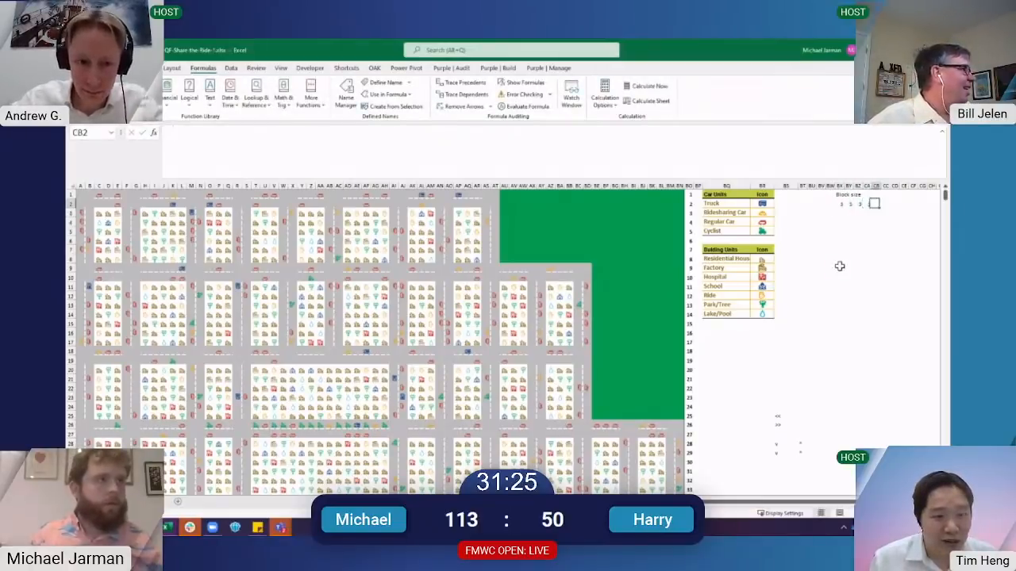
text(3)
key(Right)
key(Right)
text(5)
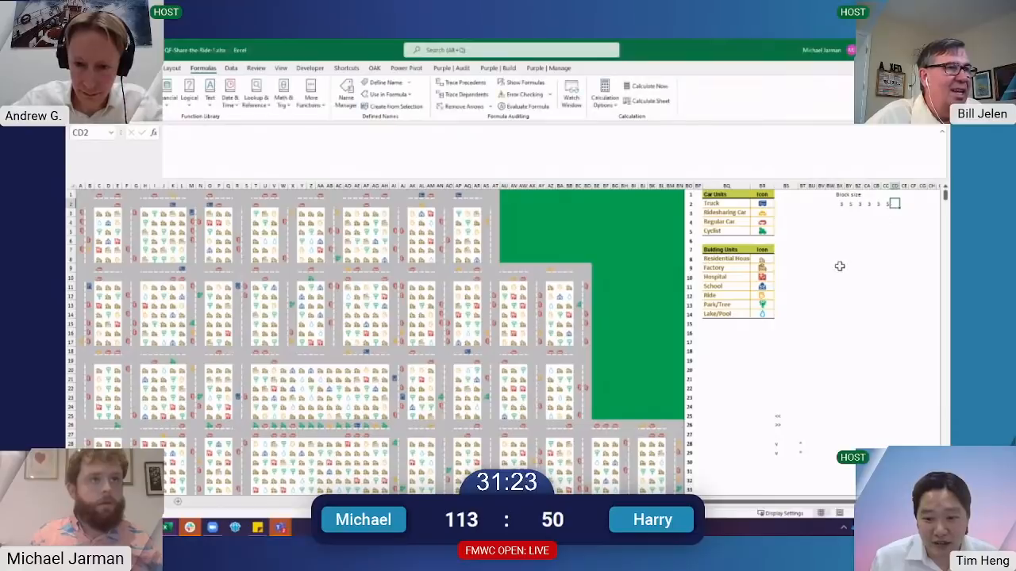
key(Right)
text(5)
key(Right)
text(5)
key(Right)
text(3)
key(Right)
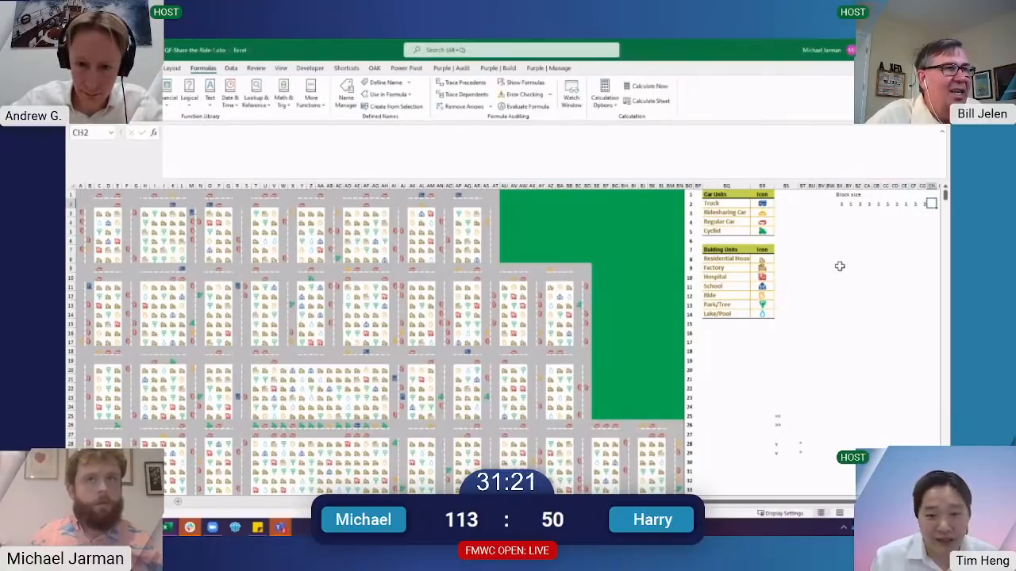
text(3)
key(Right)
text(3)
key(Right)
key(Left)
key(ctrl+shift+Left)
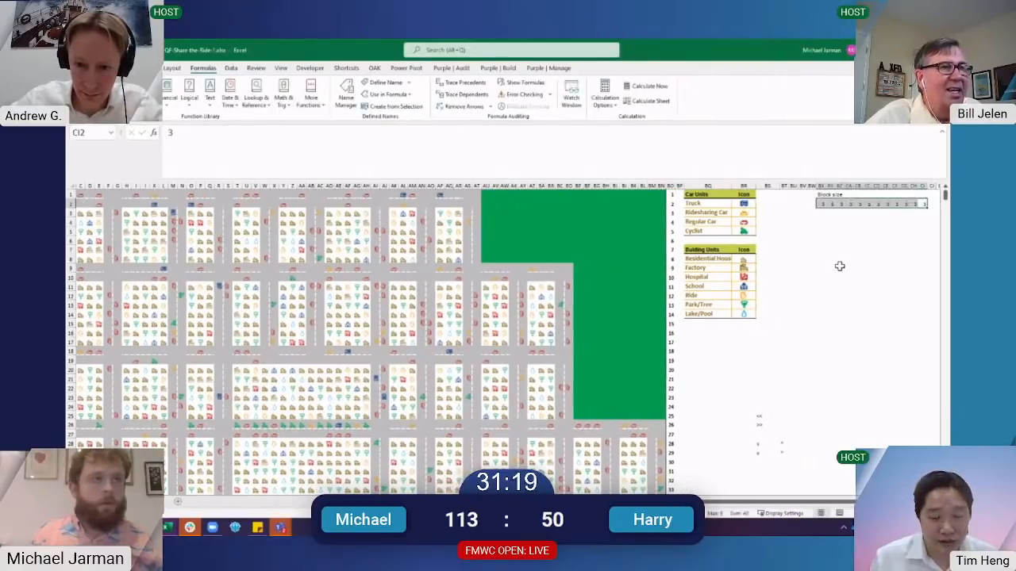
Examine the heights of the city map's blocks, row by row from its upper edge down to the lowest block
key(Down)
key(Down)
key(Down)
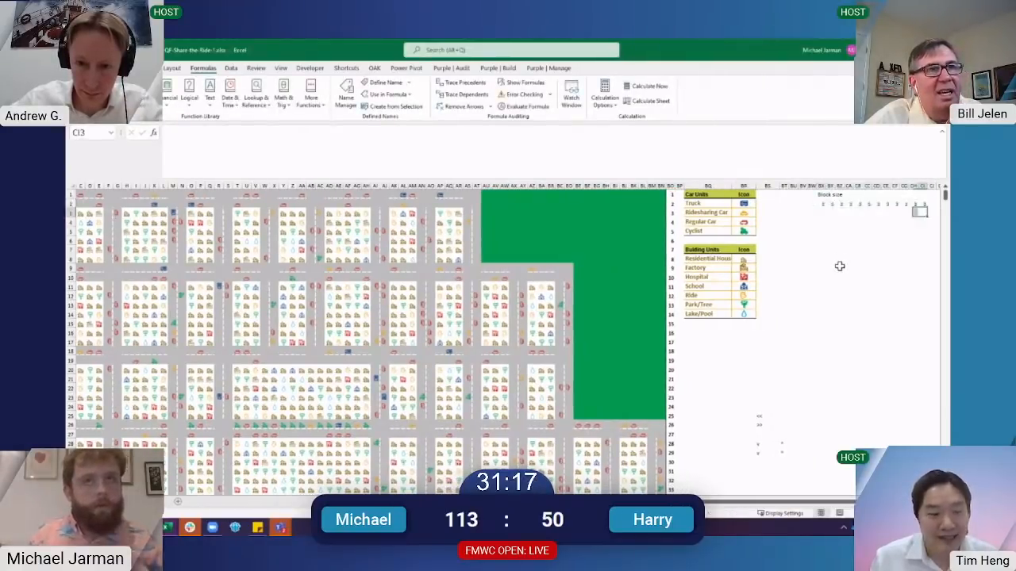
key(Left)
key(Left)
key(Left)
key(Left)
key(Left)
key(Left)
key(Left)
key(Left)
key(Up)
key(Left)
key(Left)
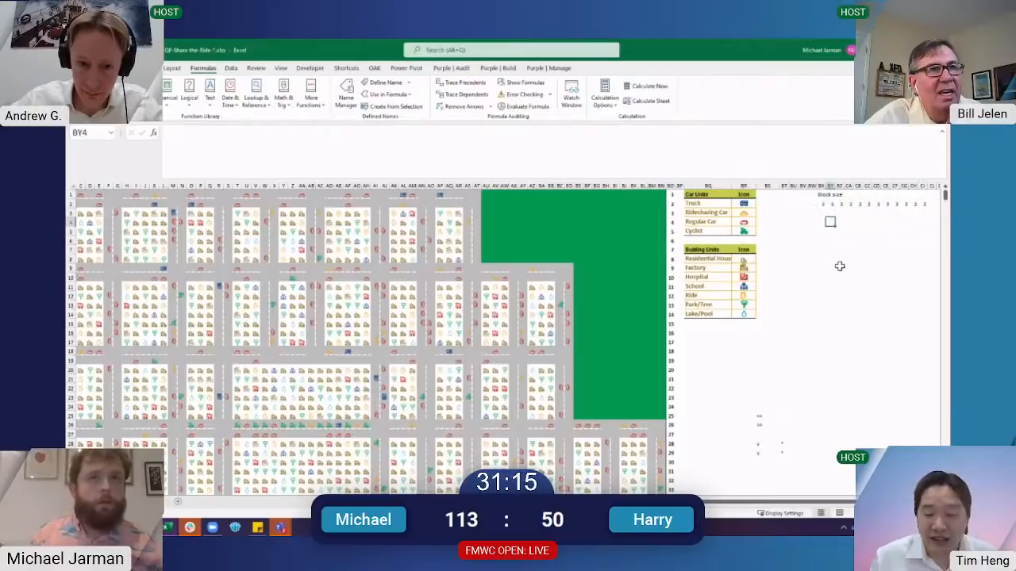
key(Up)
key(Left)
key(Left)
key(Home)
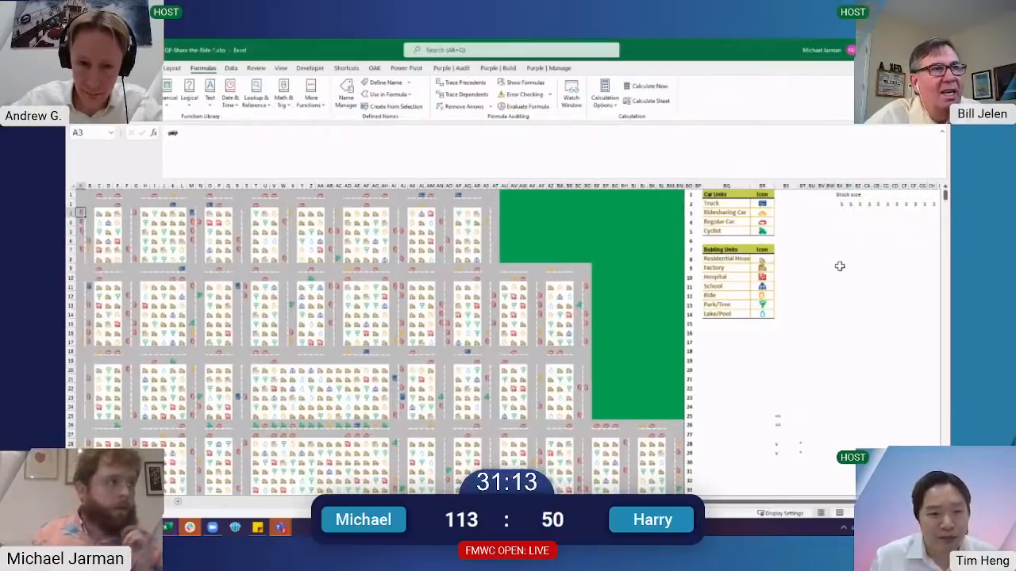
key(Right)
key(Down)
key(Down)
key(Down)
key(Down)
key(Down)
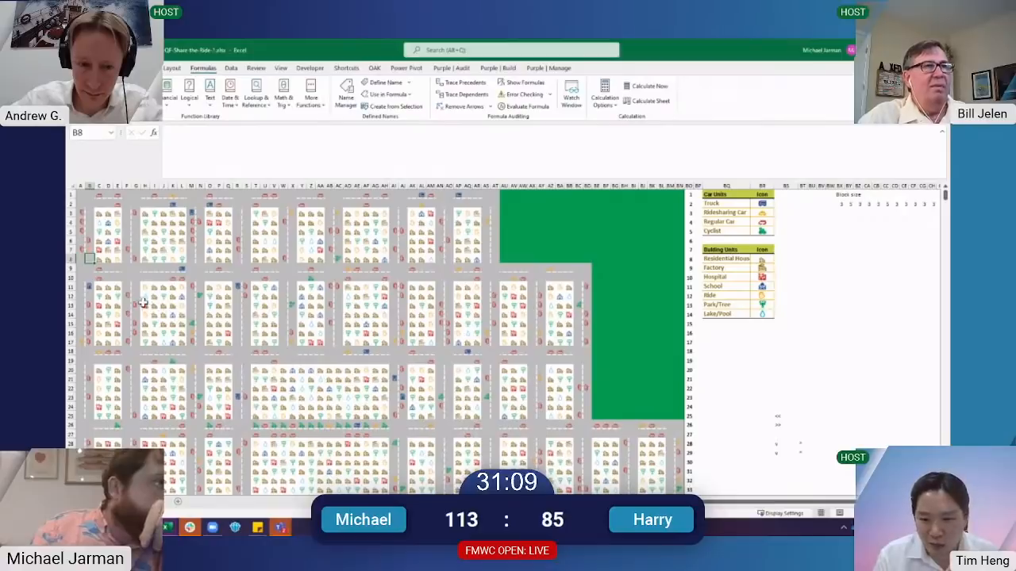
click(101, 315)
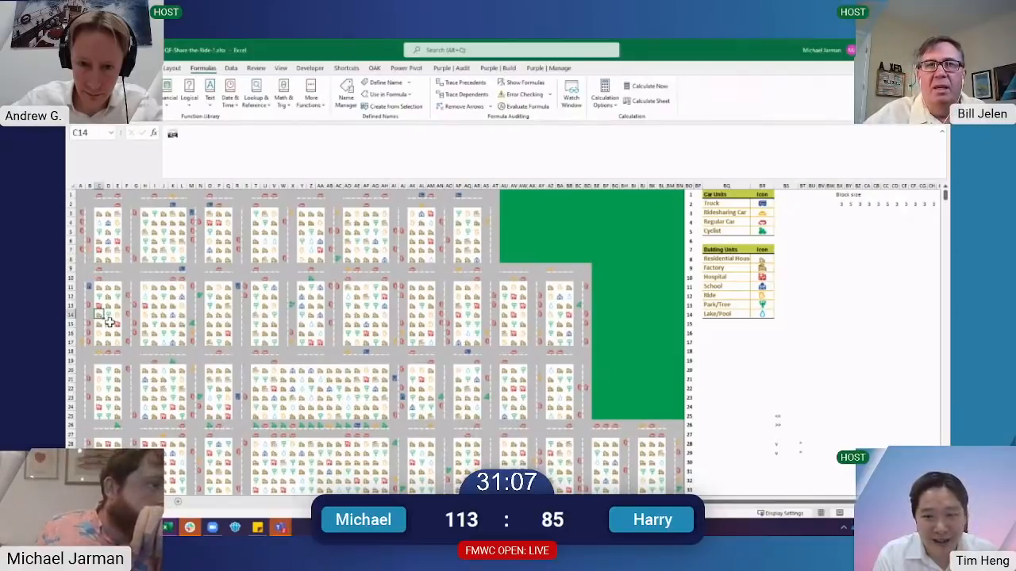
scroll(135, 317, down, 2)
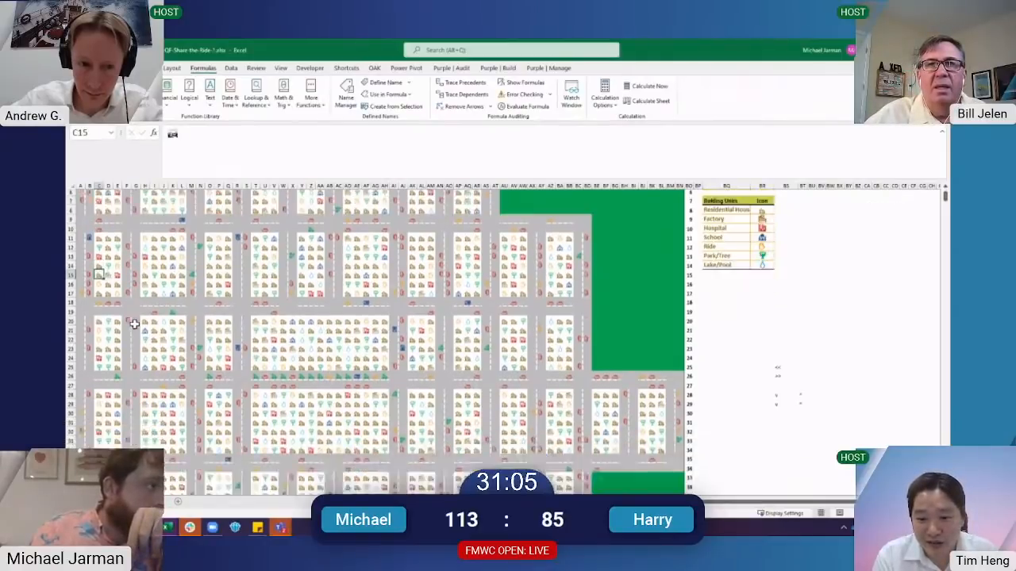
scroll(131, 330, down, 3)
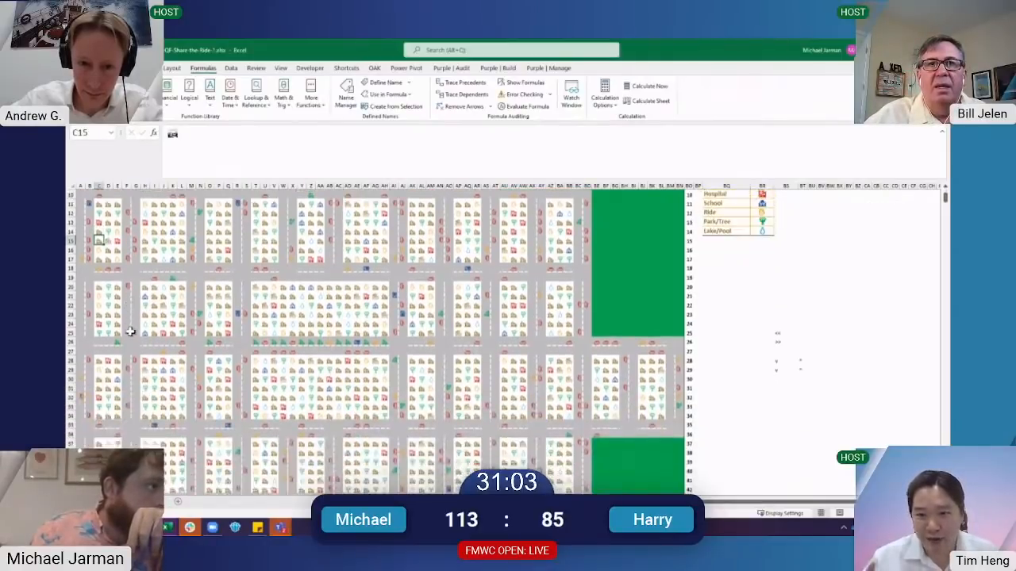
scroll(111, 386, down, 2)
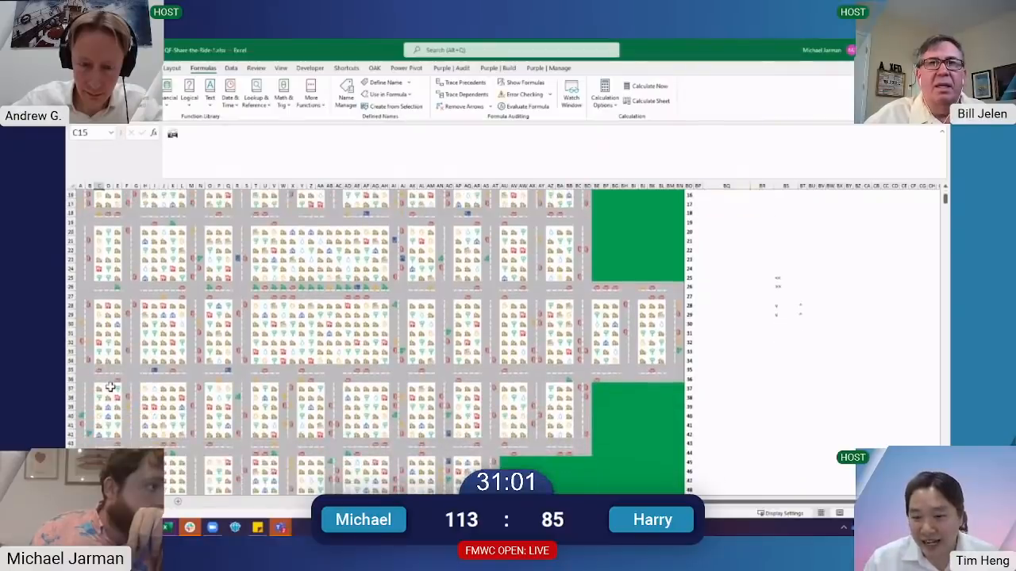
scroll(110, 386, down, 4)
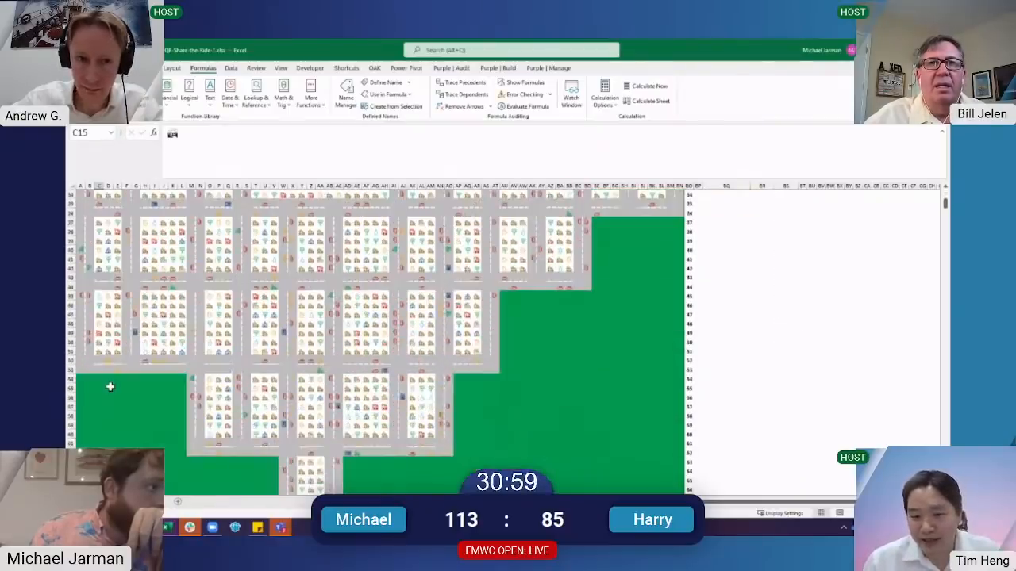
scroll(111, 386, down, 2)
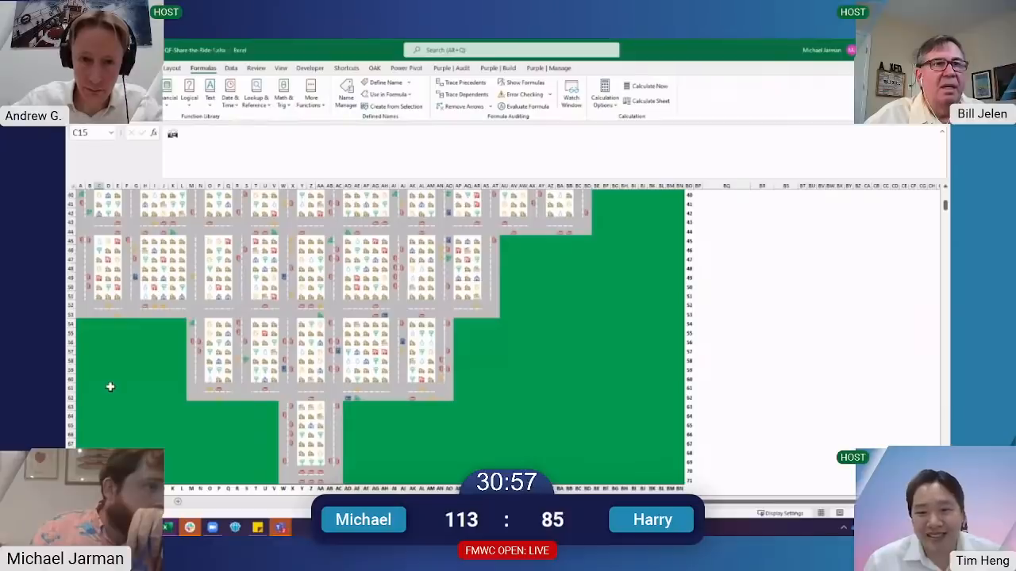
scroll(741, 384, up, 6)
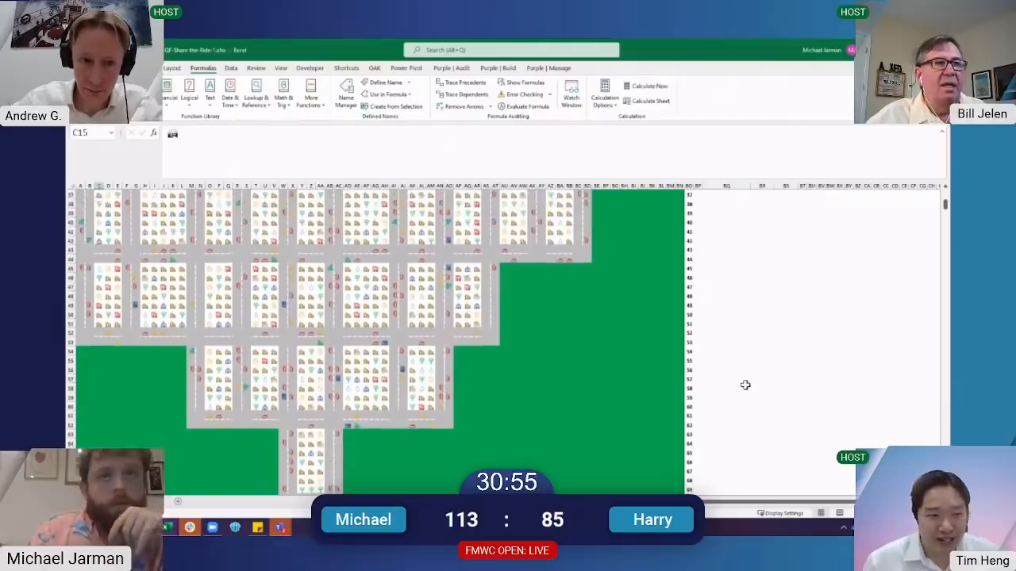
scroll(746, 384, up, 6)
Enter the first six block heights down BW3:BW8 under the Block size heading: 6, 7, 6, 7, 6, 7
click(838, 211)
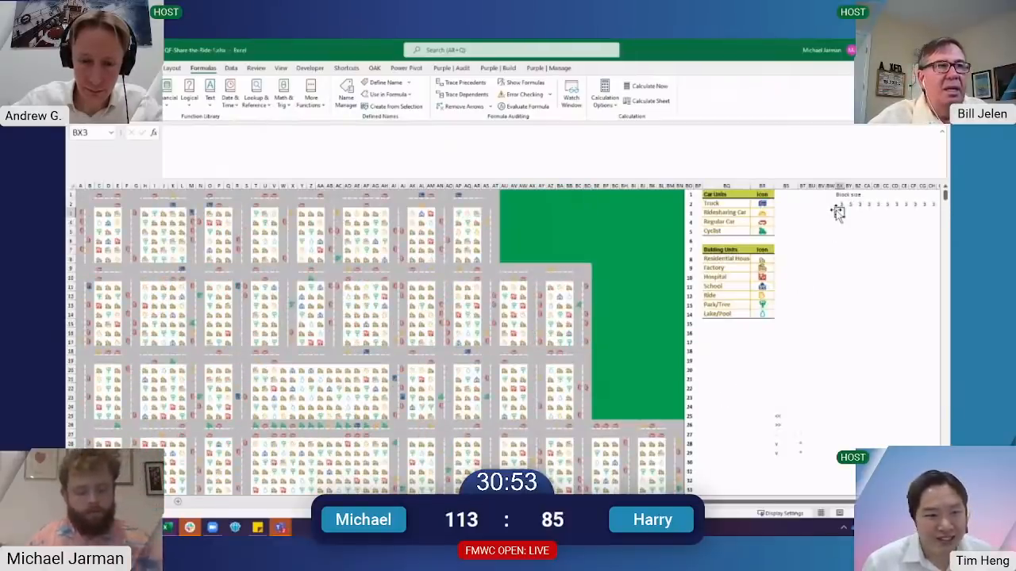
text(6)
key(Return)
text(7)
key(Return)
text(6)
key(Return)
text(7)
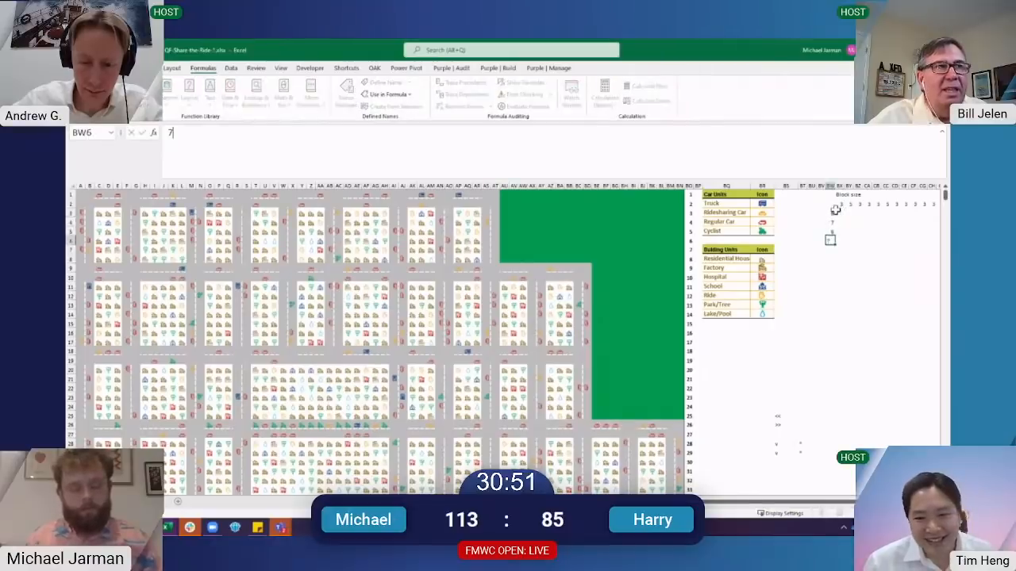
key(Return)
text(67)
key(Return)
text(7)
key(Return)
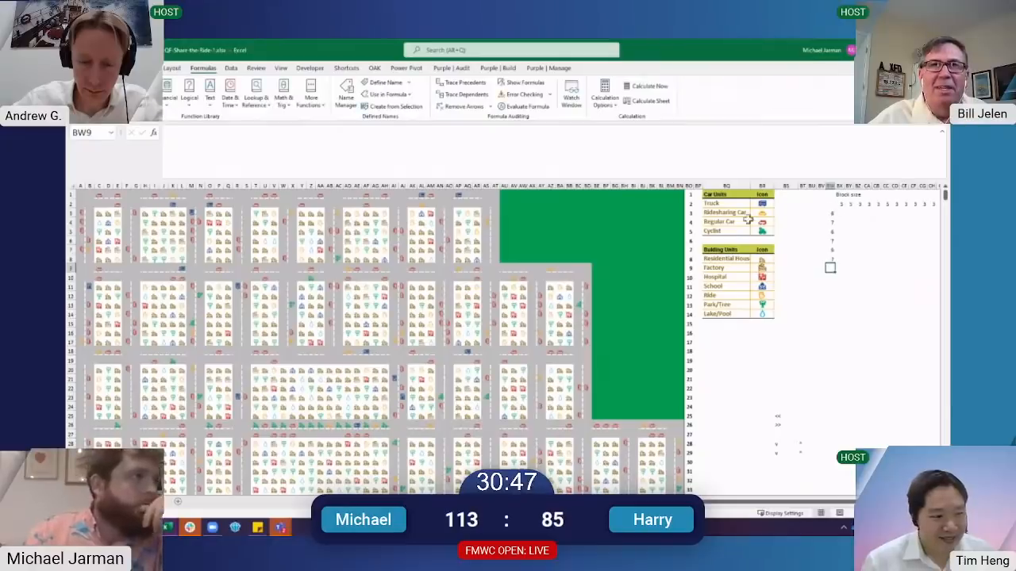
Check the map's lower block rows and enter 7 in both BW9 and BW10 for the remaining block heights
click(99, 315)
scroll(122, 361, down, 3)
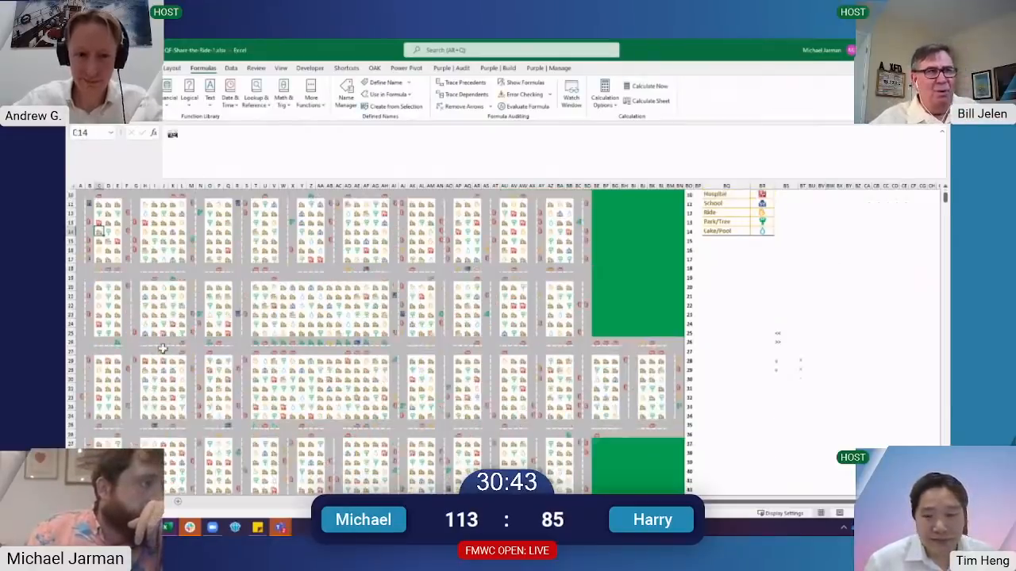
scroll(125, 368, down, 4)
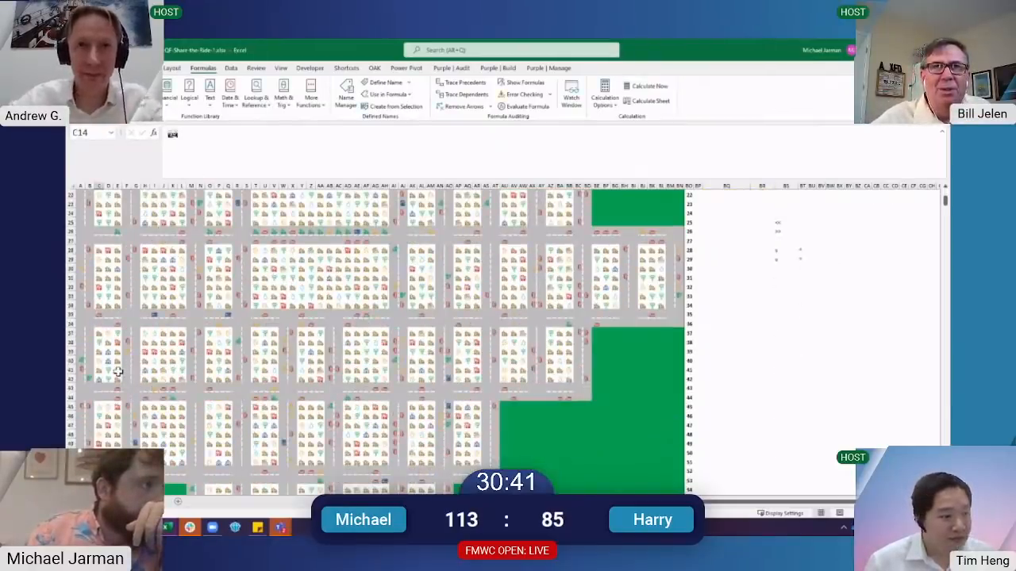
scroll(123, 373, down, 6)
scroll(116, 377, down, 1)
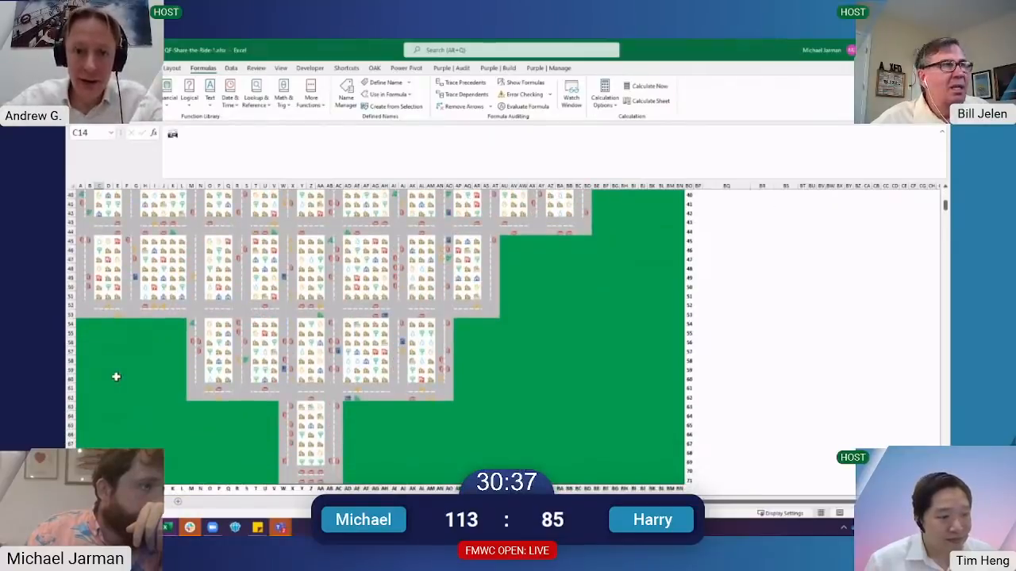
scroll(137, 373, up, 13)
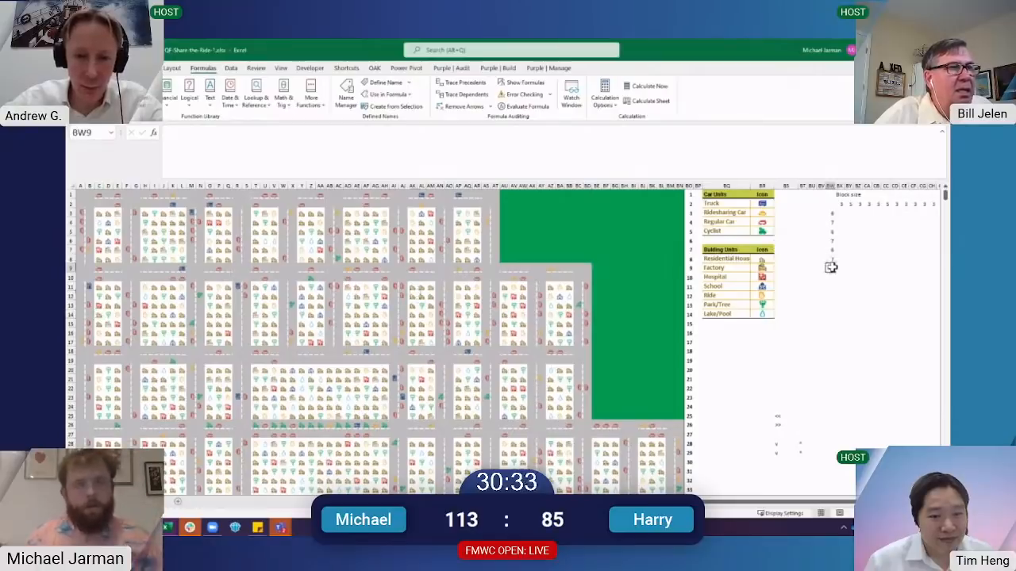
click(830, 284)
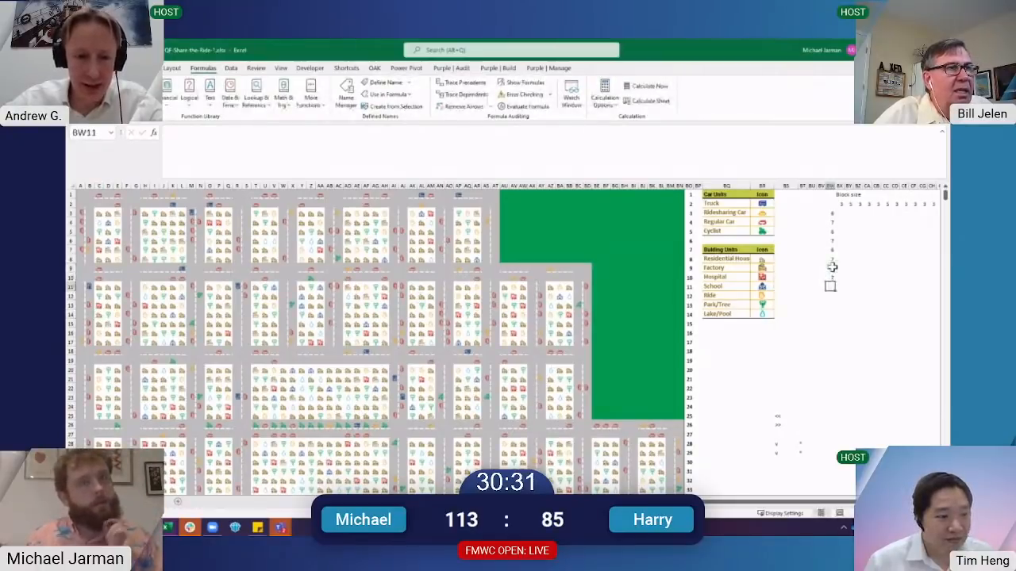
Begin a formula in CK2 that sums the block widths in BX2:CI2
click(882, 242)
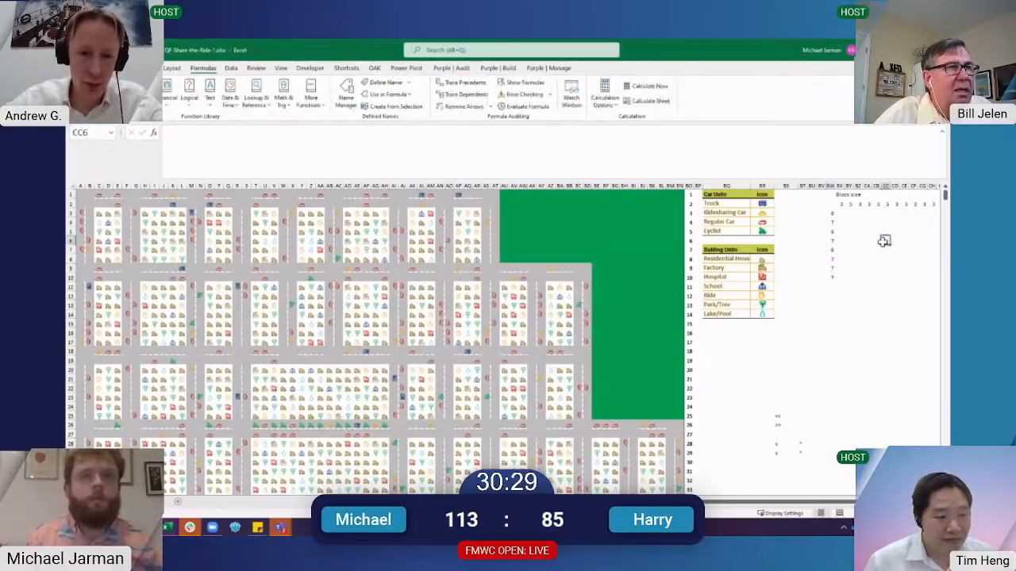
key(Right)
key(Right)
key(Right)
key(Right)
key(Right)
key(Up)
key(Right)
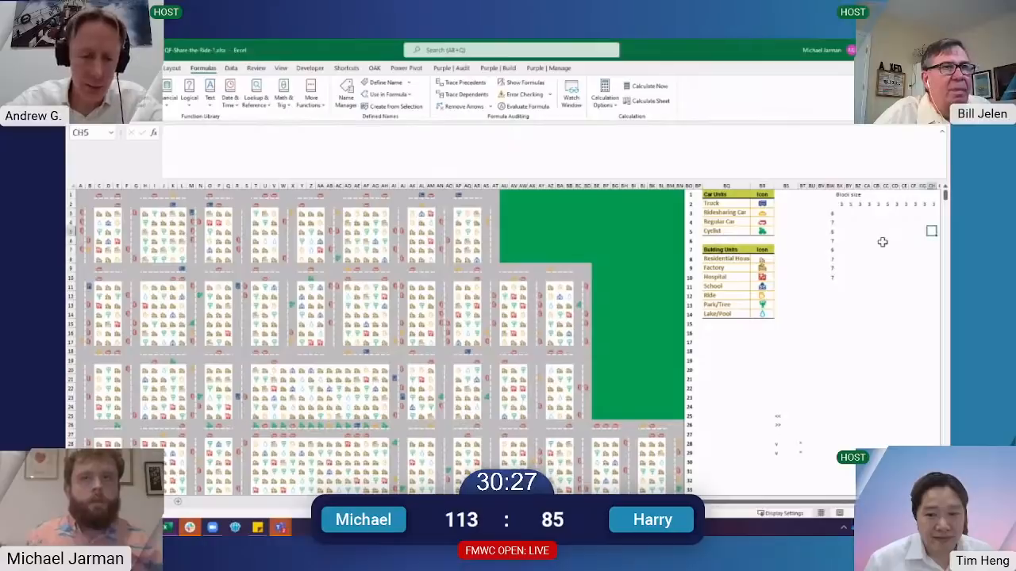
key(Right)
key(Right)
key(Right)
key(Up)
key(Up)
key(Up)
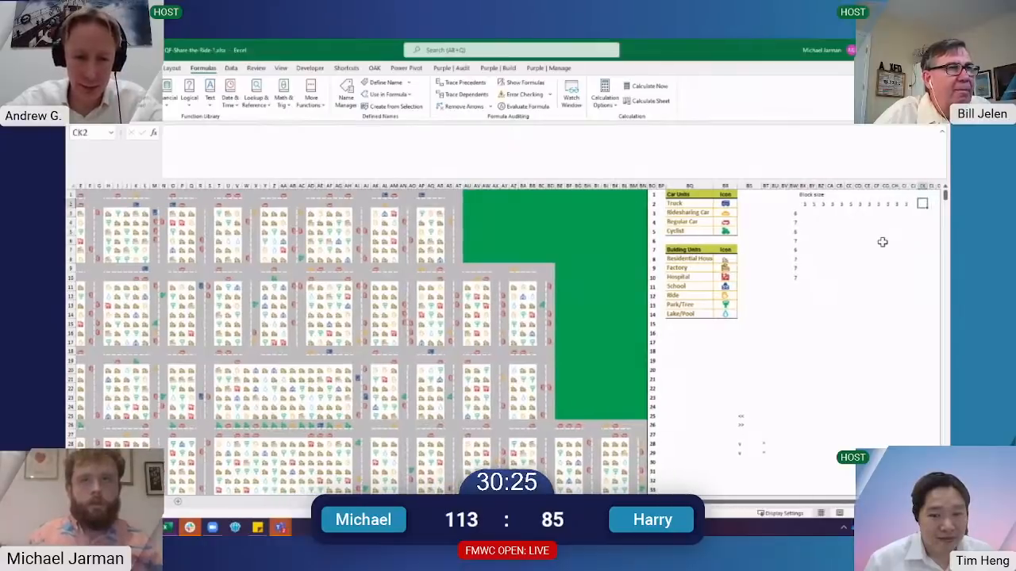
text(=sum()
key(Left)
key(Left)
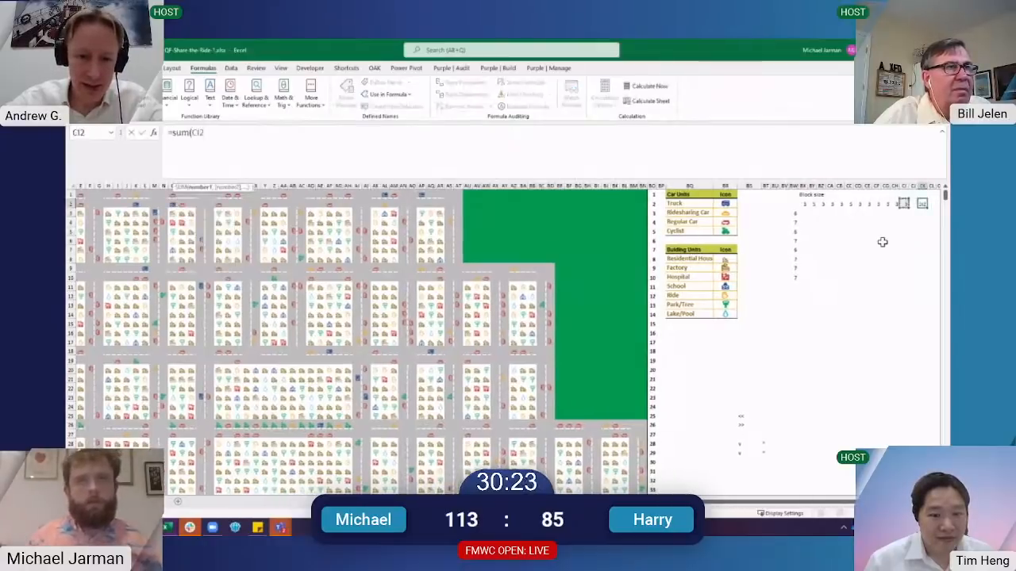
key(ctrl+shift+Left)
text()+c)
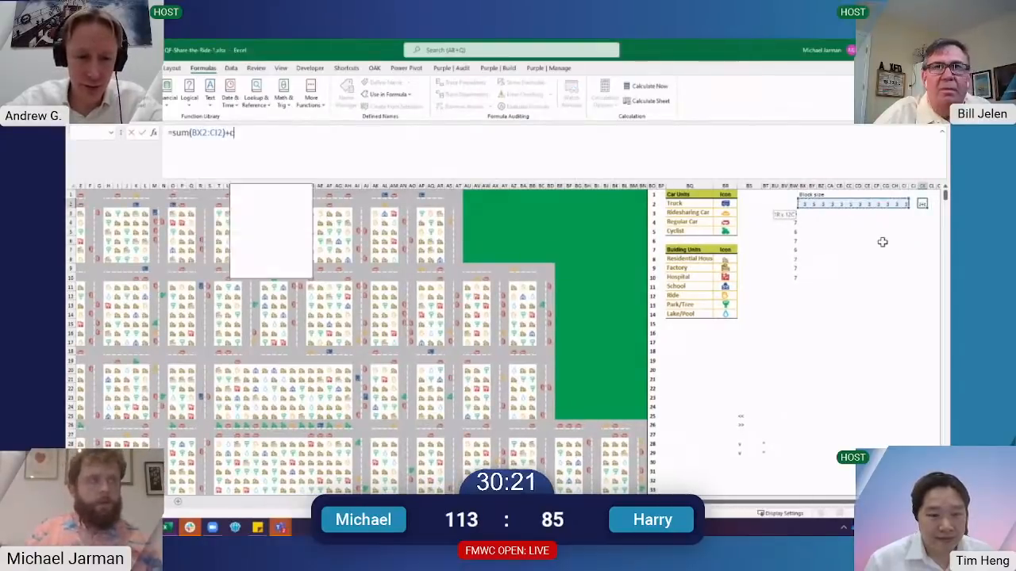
Complete the CK2 width formula by adding (COUNTA(BX2:CI2)-1)*2 for the roads between the blocks
text(ounta()
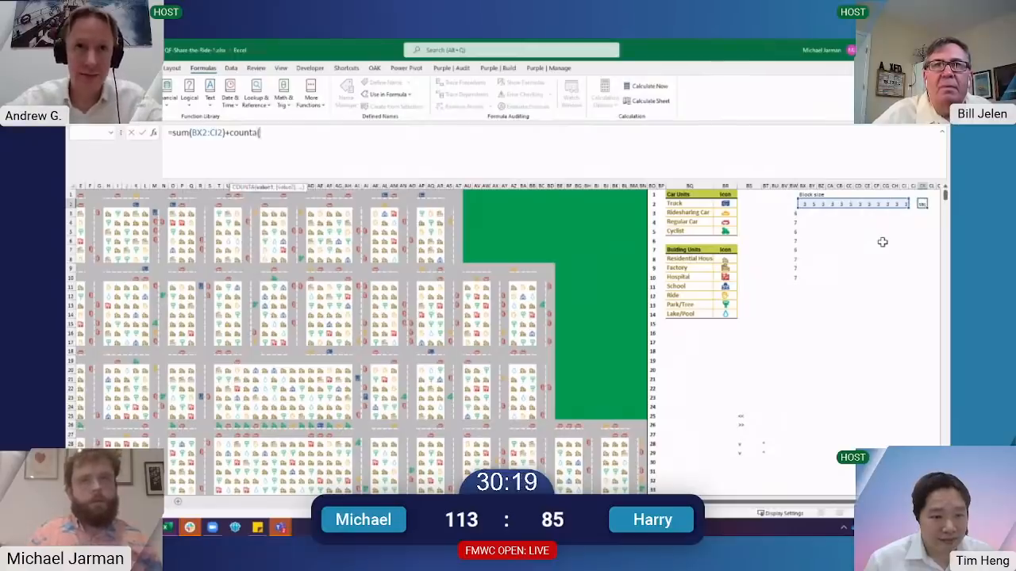
key(Left)
key(Left)
key(ctrl+shift+Left)
text())
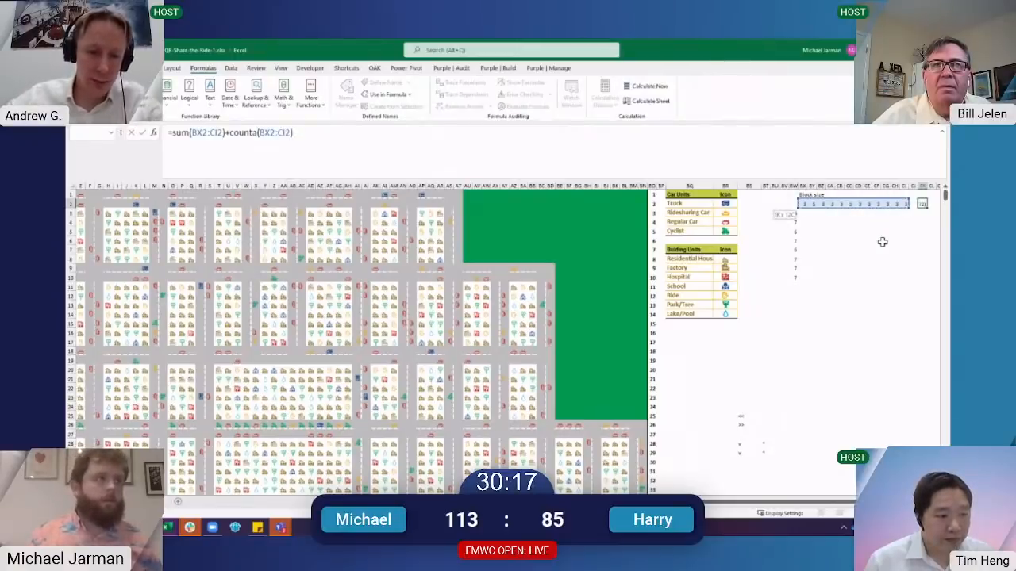
key(ctrl+Left)
key(ctrl+Left)
key(ctrl+Left)
key(ctrl+Left)
text(()
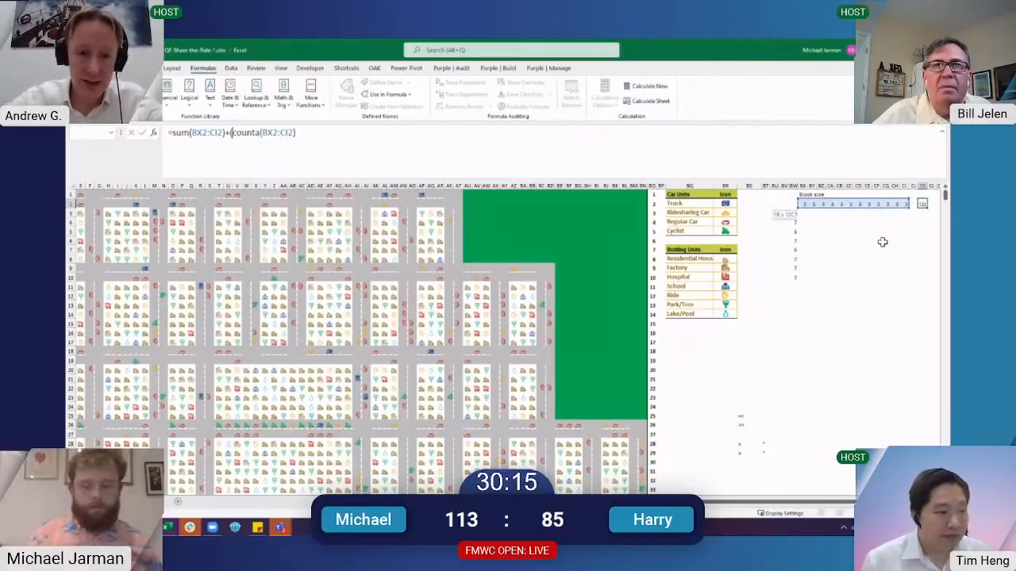
text(-1)*2)
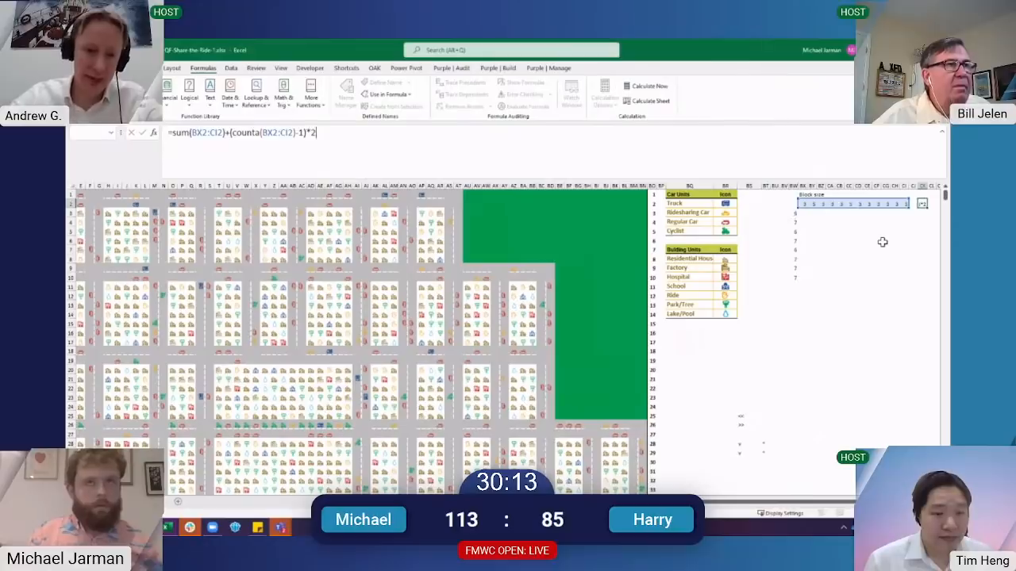
key(ctrl+Return)
Begin a formula in BW12 that sums the block heights in BW3:BW10
key(Down)
key(Down)
key(Left)
key(Down)
key(Left)
key(Down)
key(Left)
key(Down)
key(Left)
key(Down)
key(Left)
key(Down)
key(Left)
key(Down)
key(Left)
key(Down)
key(Left)
key(Down)
key(Left)
key(Left)
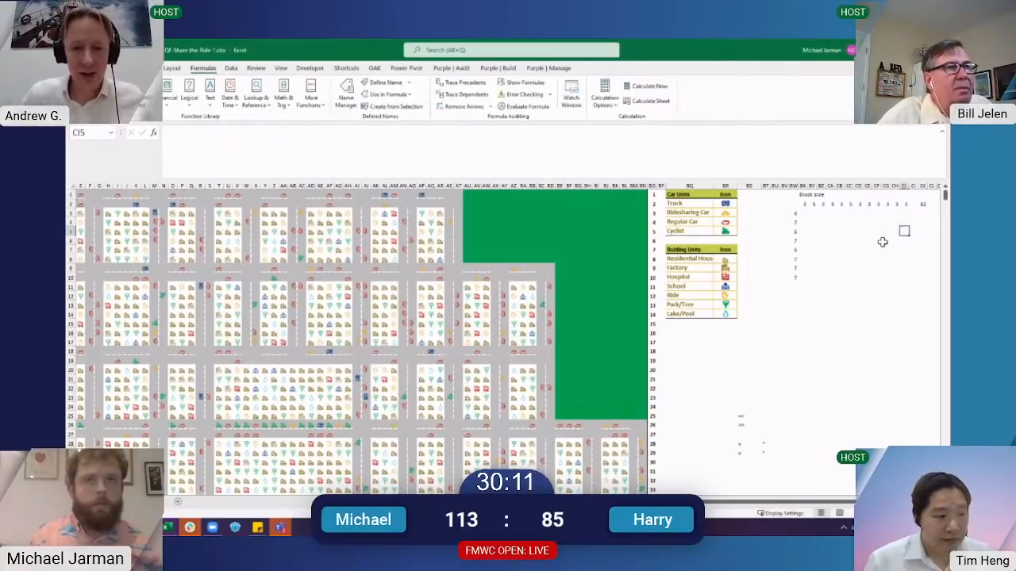
key(Left)
key(Left)
key(Left)
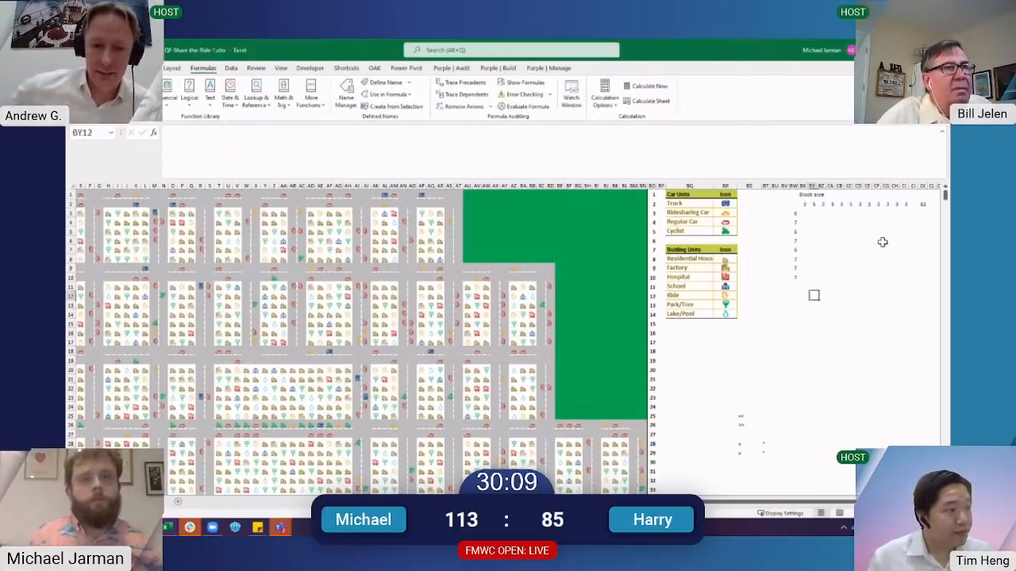
text(=sum)
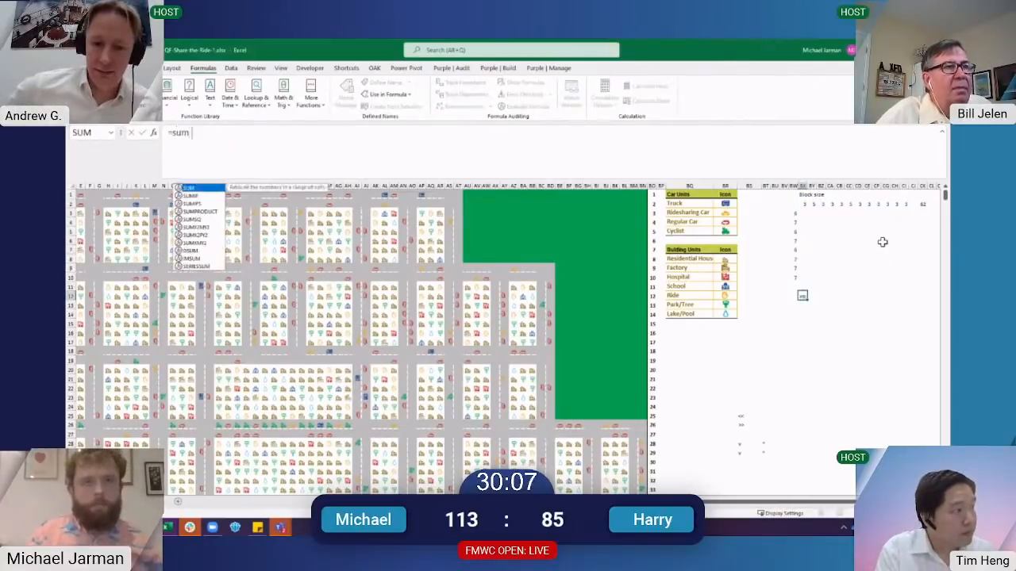
key(Escape)
key(Left)
text(=sum()
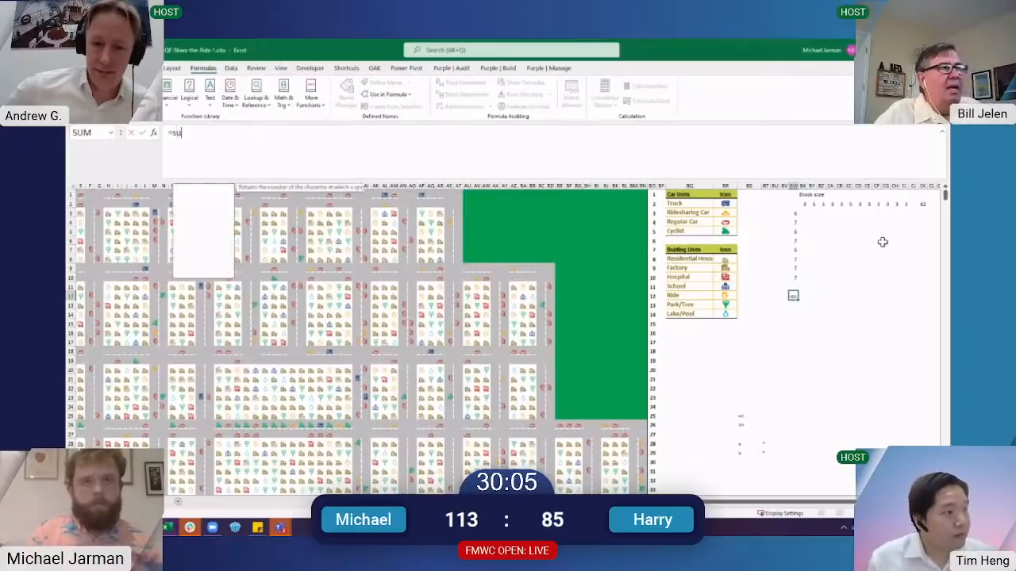
key(ctrl+Up)
key(ctrl+shift+Up)
text()+)
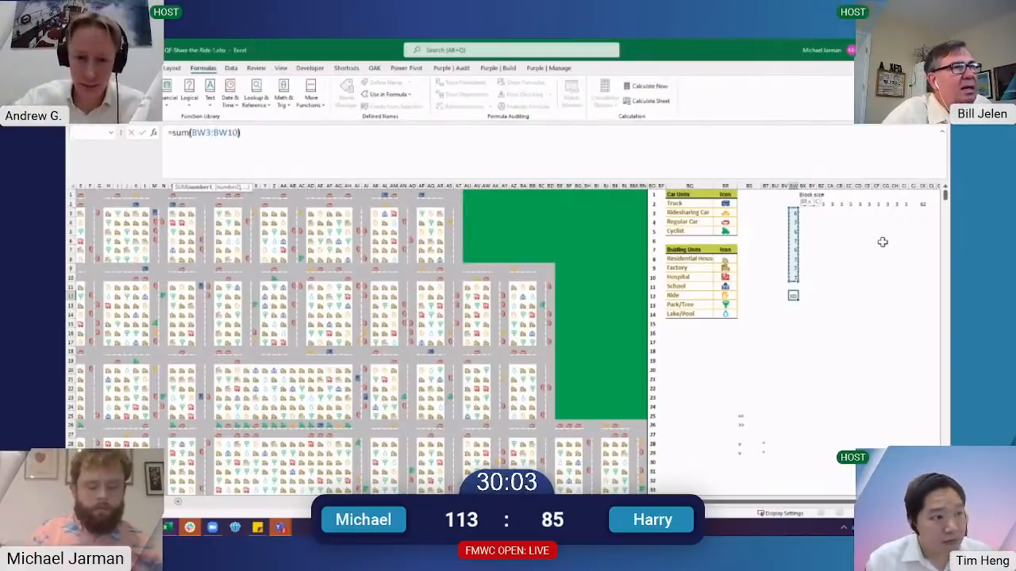
Complete the BW12 height formula by adding (COUNTA(BW3:BW10)-1)*2 for the roads between the block rows
text(counta()
key(ctrl+Up)
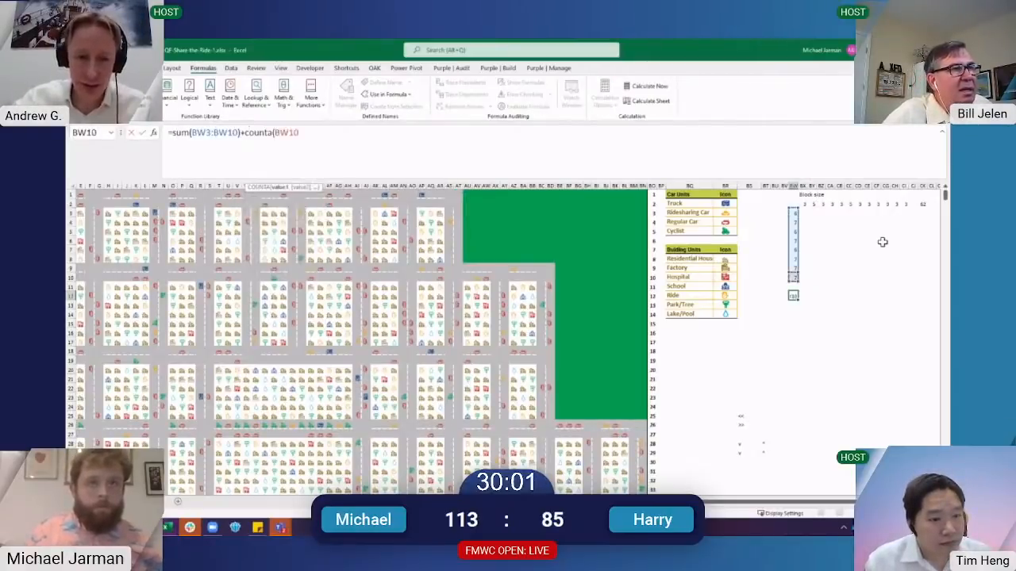
key(ctrl+shift+Up)
key(ctrl+Left)
key(ctrl+Left)
key(ctrl+Left)
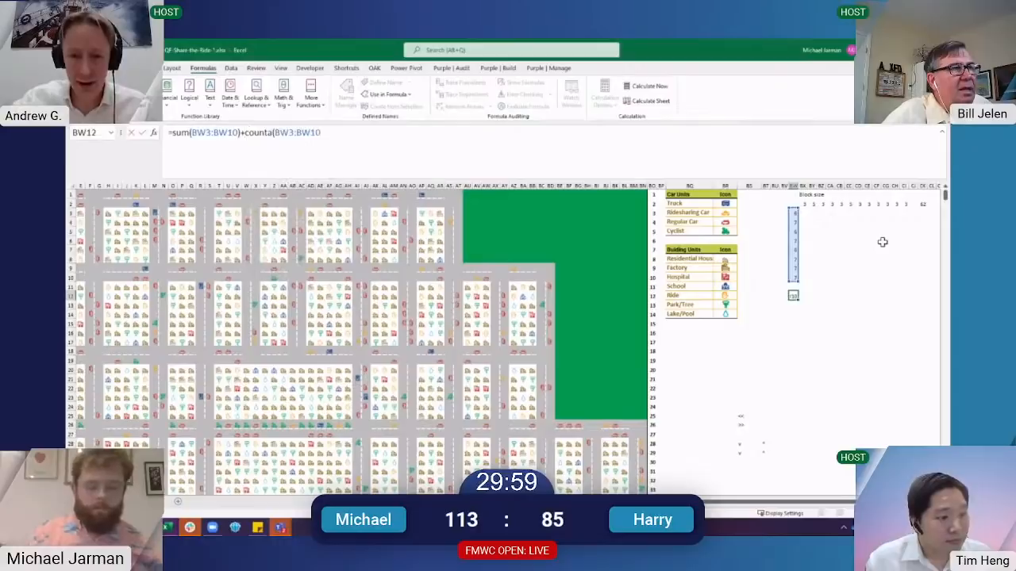
text(()
key(End)
text()-1))
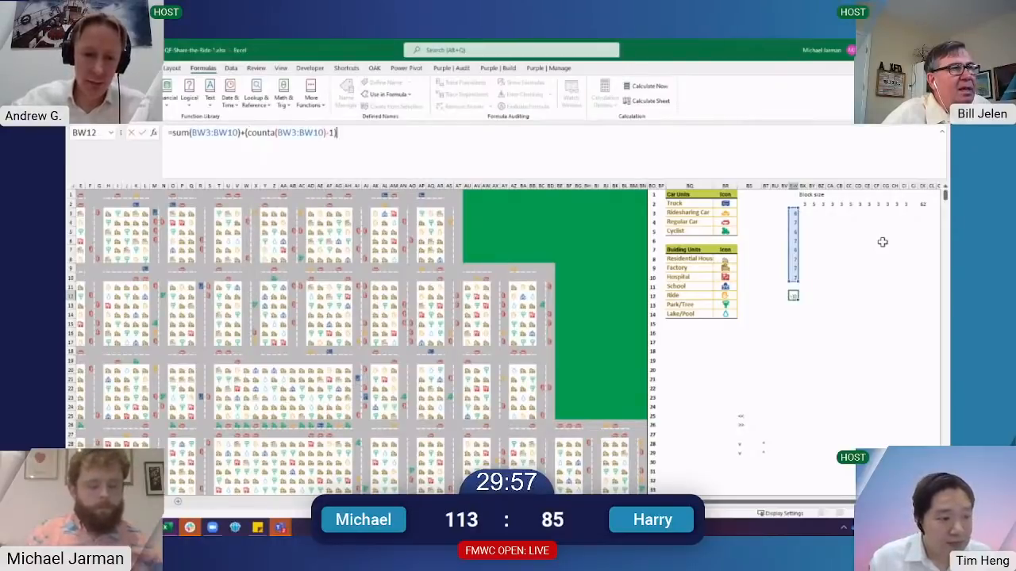
key(ctrl+Return)
key(Down)
key(Down)
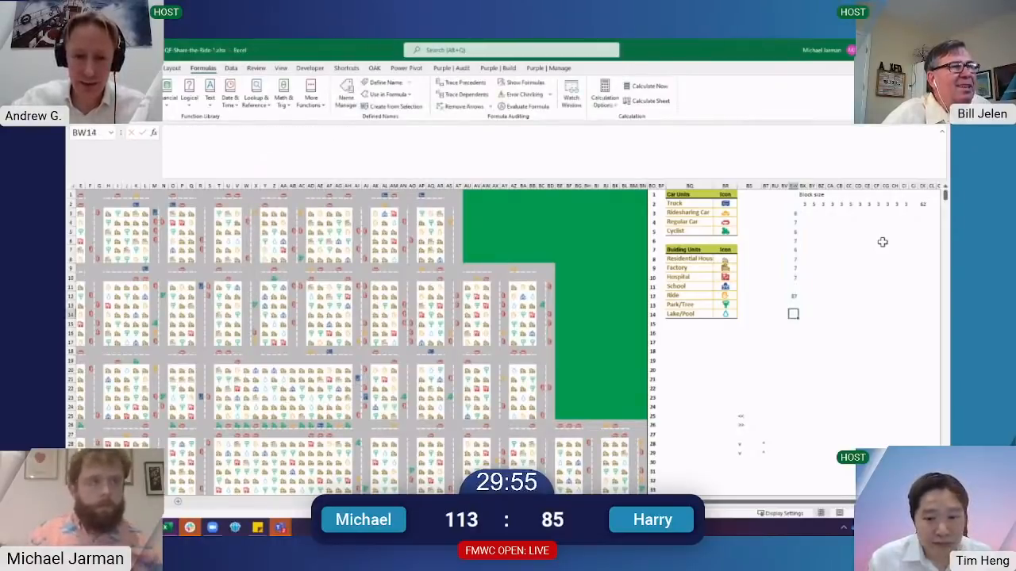
Measure the city map's full width in columns along row 14, from BN back to A
key(ctrl+Left)
key(ctrl+Left)
key(ctrl+Left)
key(Left)
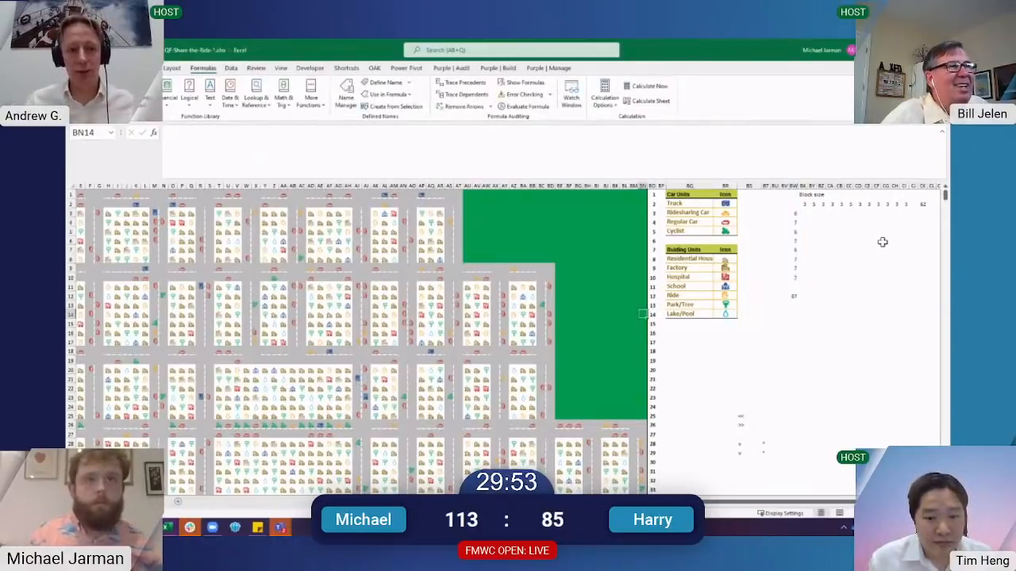
key(ctrl+shift+Left)
key(ctrl+shift+Left)
key(ctrl+shift+Left)
key(ctrl+shift+Left)
key(ctrl+shift+Left)
key(ctrl+shift+Left)
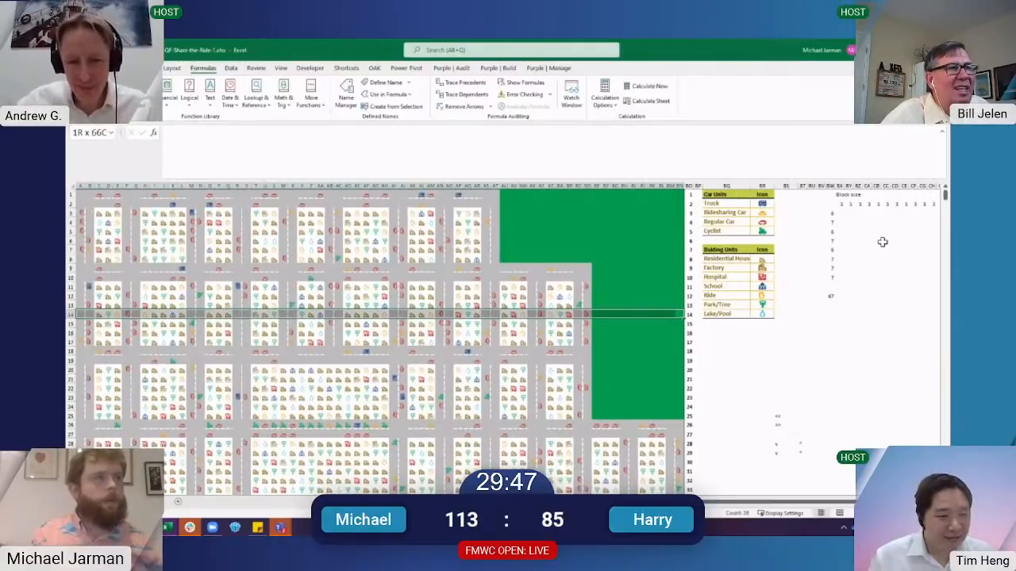
key(Right)
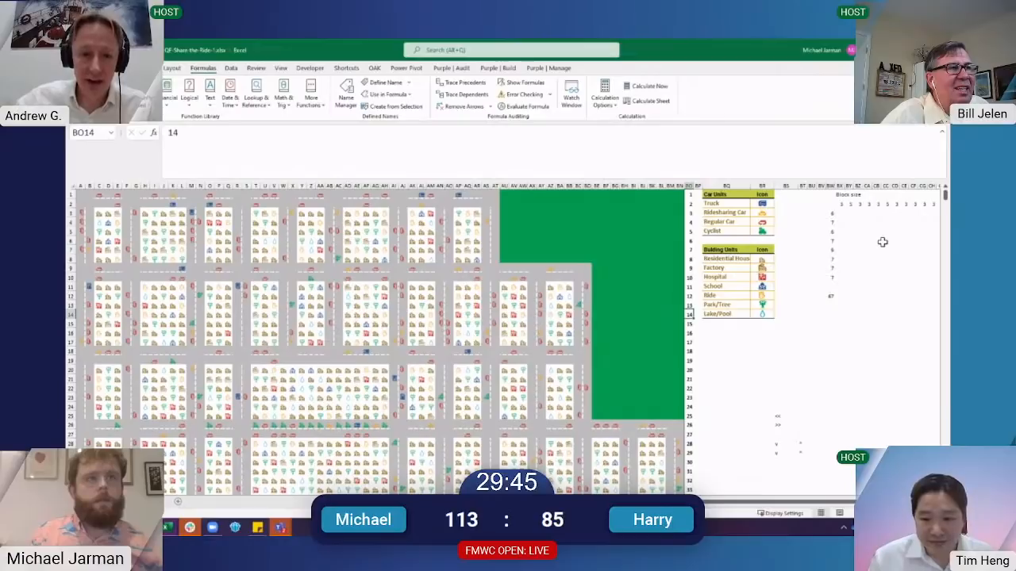
Enter 3 in CJ2 as an additional block width at the end of the width list
key(Right)
key(Right)
key(Right)
key(Right)
key(Right)
key(Right)
key(Right)
key(Right)
key(Right)
key(Right)
key(Right)
key(Right)
key(Right)
key(Right)
key(Right)
key(Right)
key(Right)
key(Right)
key(Right)
key(Right)
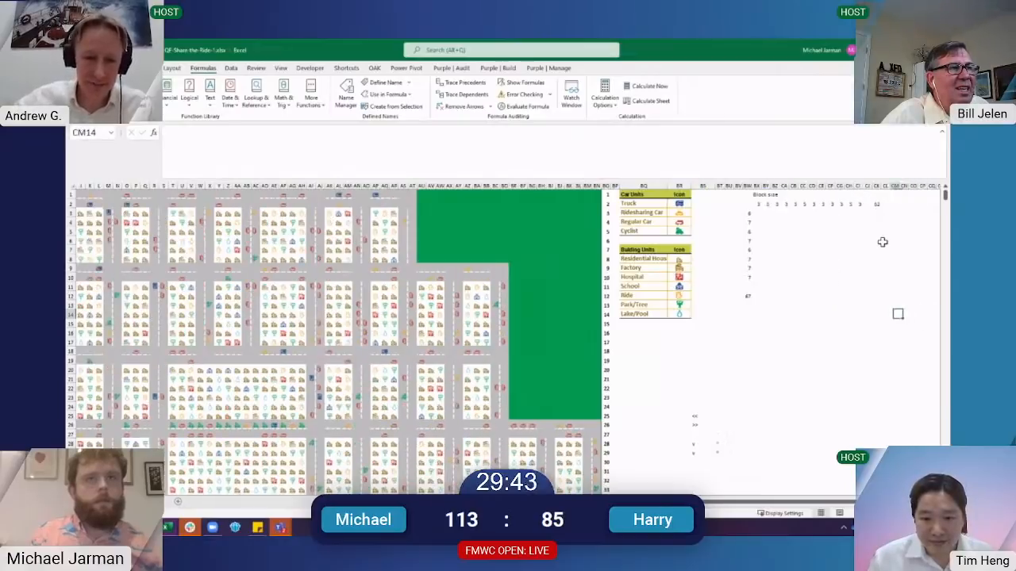
key(Left)
key(Left)
key(Left)
key(Left)
key(ctrl+Up)
key(Right)
text(3)
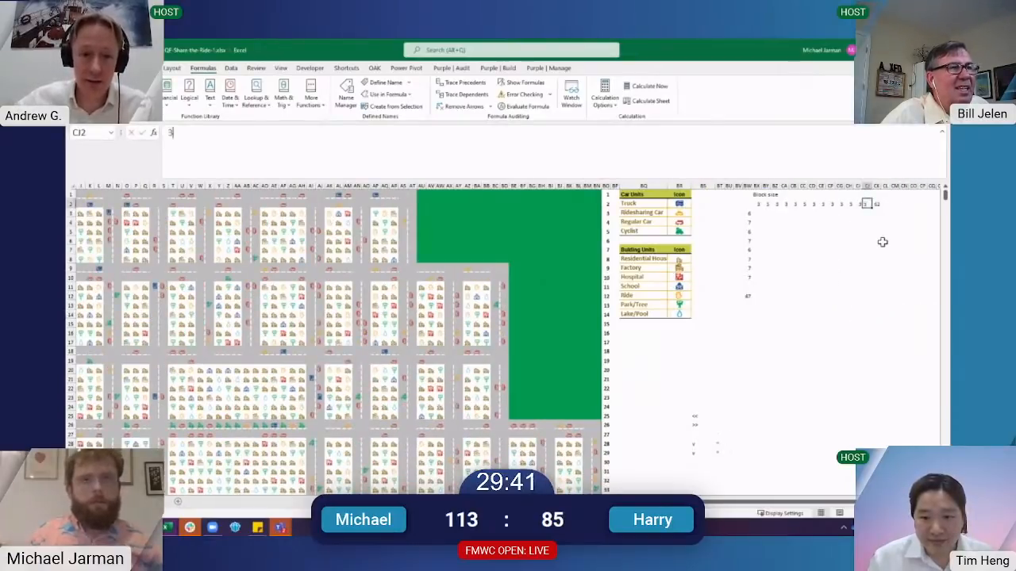
Extend both the SUM and COUNTA ranges of the CK2 width formula to BX2:CJ2
key(Right)
key(F2)
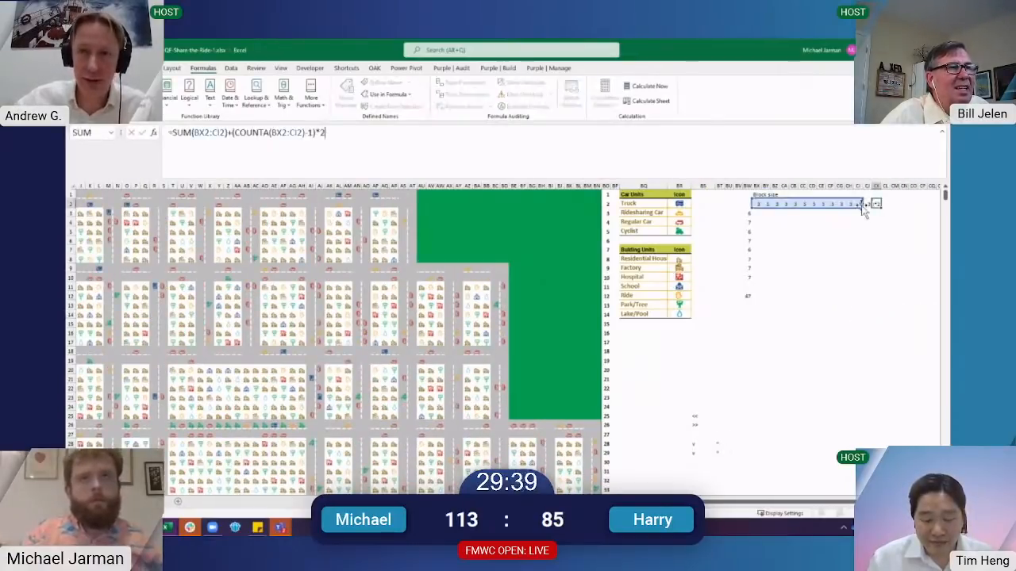
drag(862, 208, 863, 215)
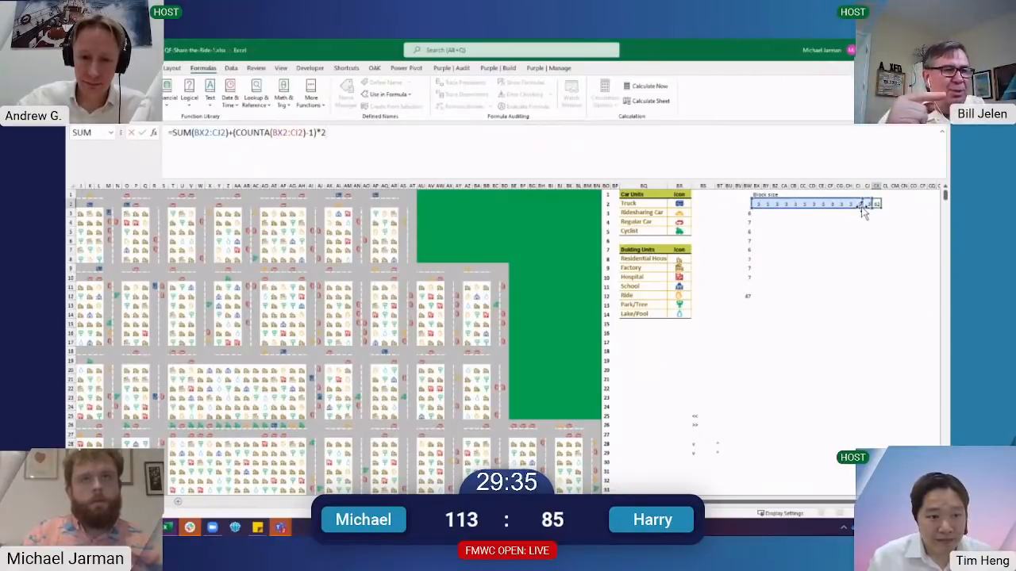
key(ctrl+Return)
key(ctrl+Left)
key(ctrl+Left)
key(ctrl+Right)
key(ctrl+Right)
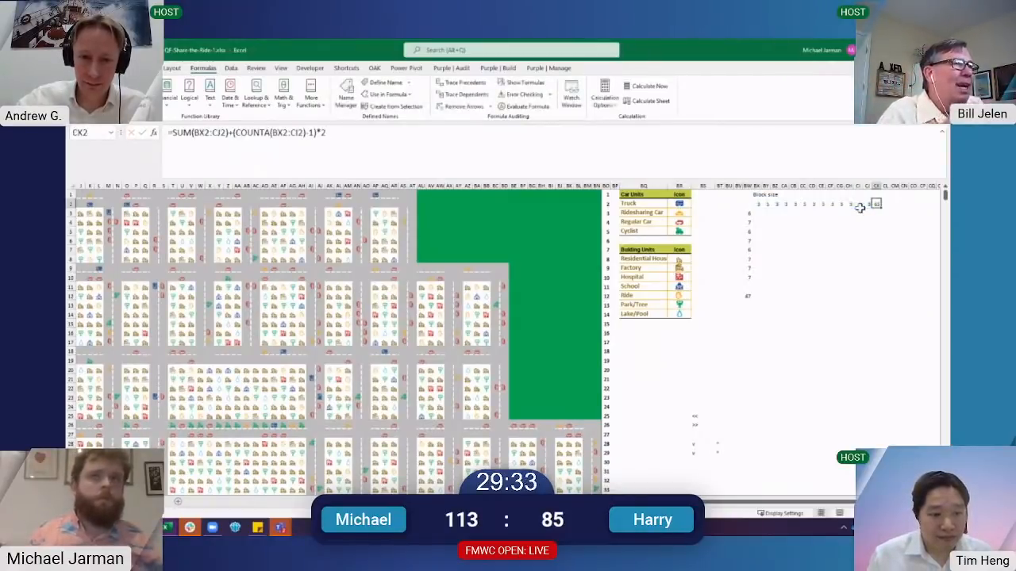
key(F2)
key(Left)
key(Left)
key(Left)
key(BackSpace)
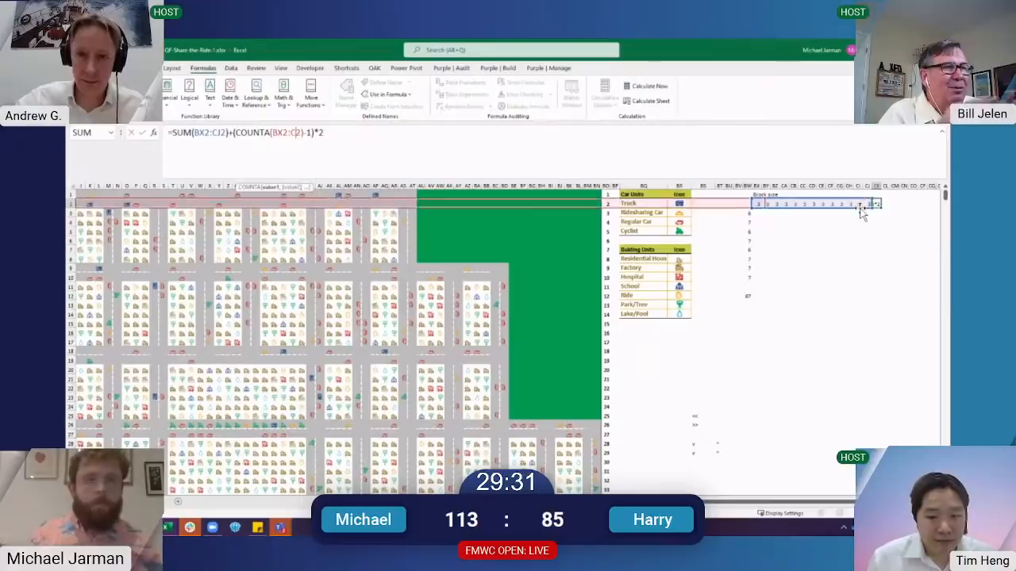
text(J)
key(ctrl+Return)
Check the listed block widths in row 2 against the blocks across the map back to column A
key(Left)
key(Left)
key(Left)
key(Left)
key(Left)
key(Left)
key(Left)
key(Left)
key(Left)
key(Left)
key(Left)
key(Left)
key(Left)
key(Left)
key(Left)
key(Left)
key(Left)
key(Left)
key(Left)
key(Left)
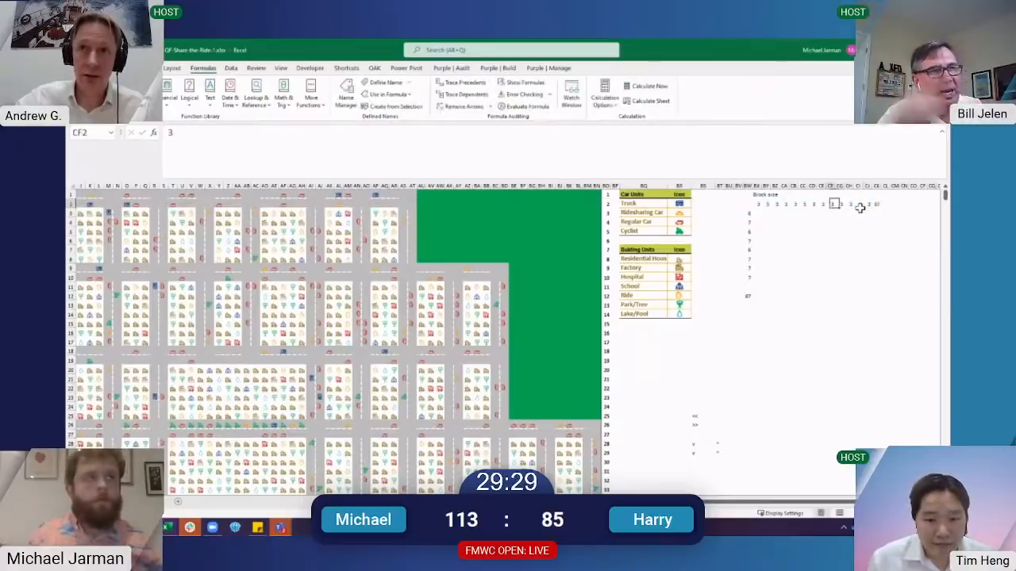
key(ctrl+Left)
key(ctrl+Left)
key(ctrl+Left)
key(ctrl+Left)
key(ctrl+Left)
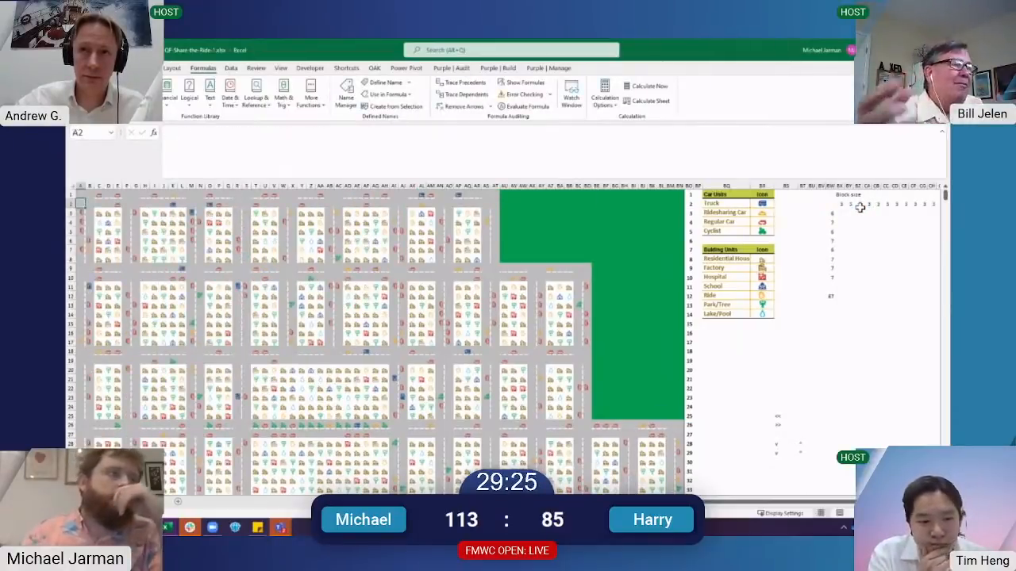
Clear the extra width in CJ2 and change the road term in CK2 to (COUNTA(BX2:CJ2)+1)*2
click(902, 204)
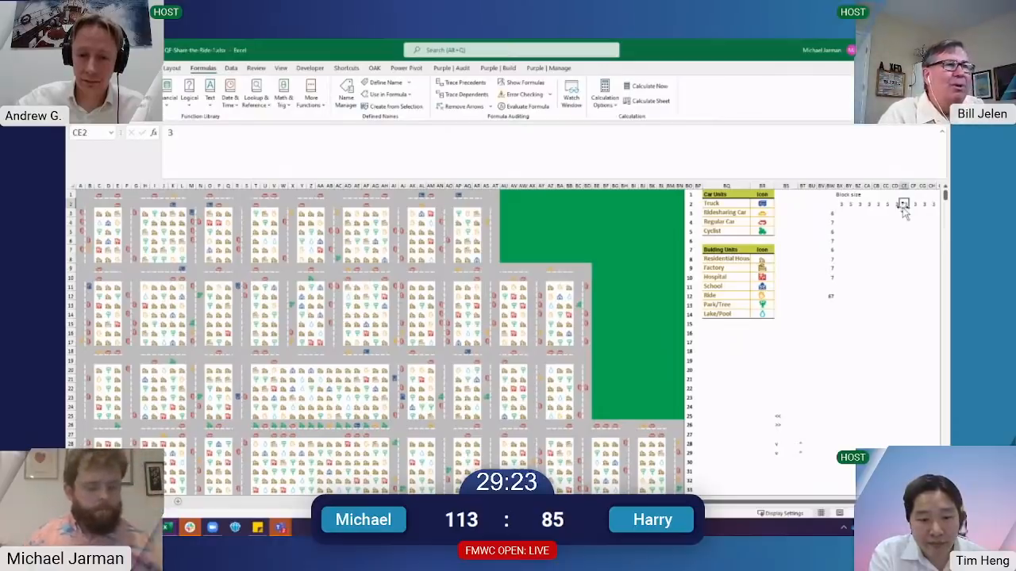
key(ctrl+Right)
key(ctrl+Right)
key(Left)
key(Right)
key(F2)
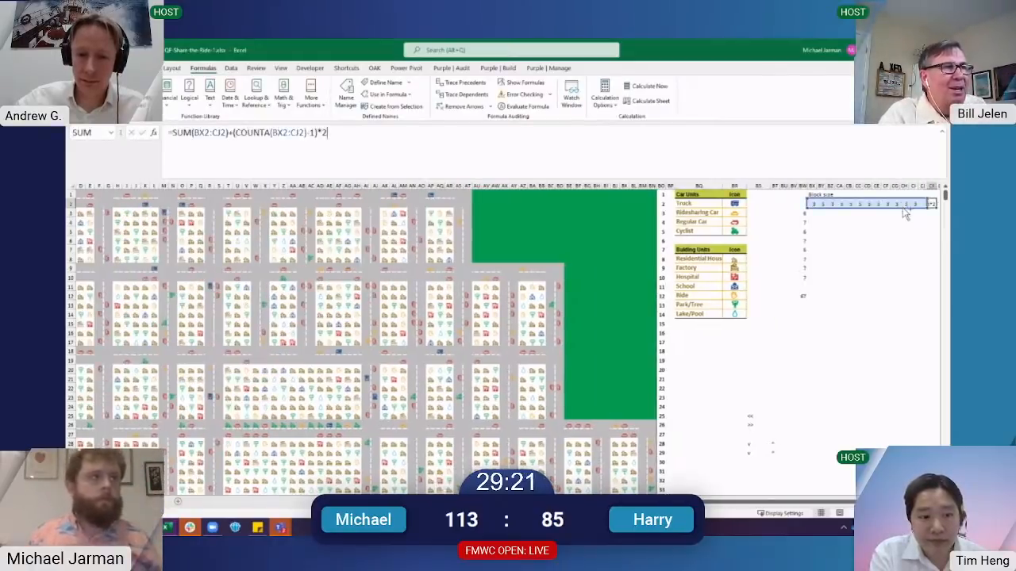
key(Left)
key(Left)
key(Left)
key(Left)
key(BackSpace)
text(+)
key(ctrl+Return)
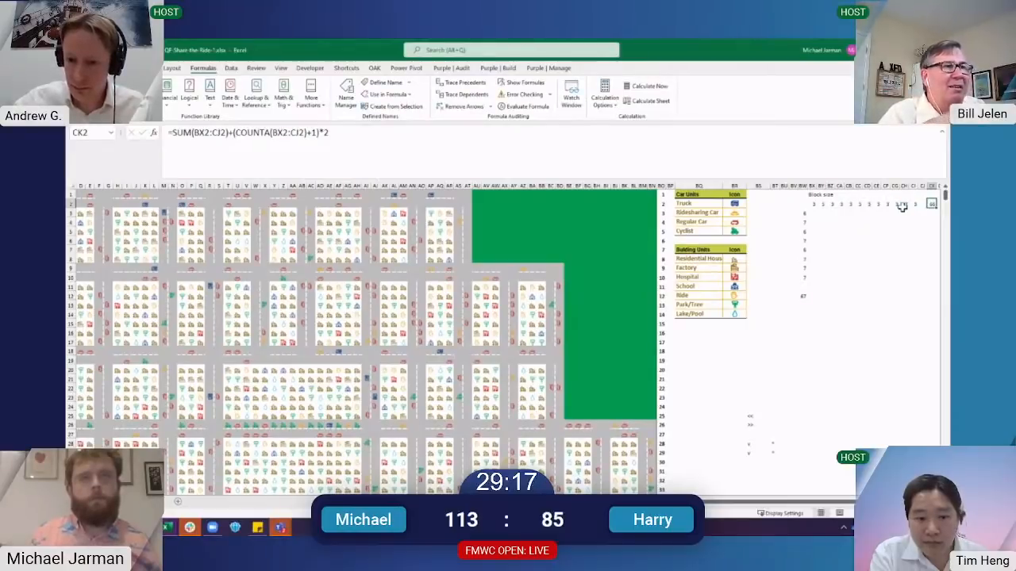
Change the road term in the BW12 height formula to (COUNTA(BW3:BW10)+1)*2 and compare it with the map's rows
key(Left)
key(Left)
key(ctrl+Left)
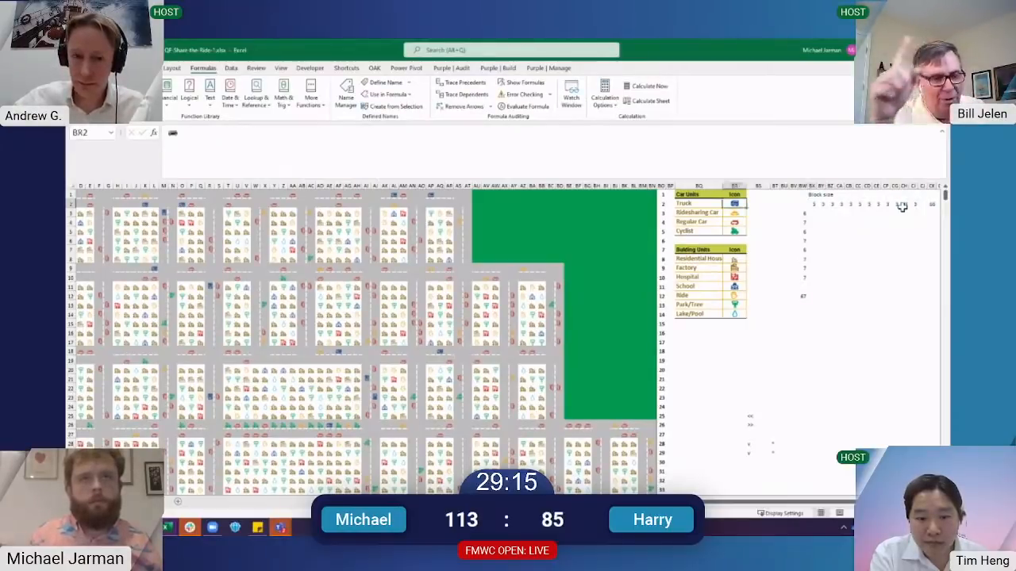
key(ctrl+Down)
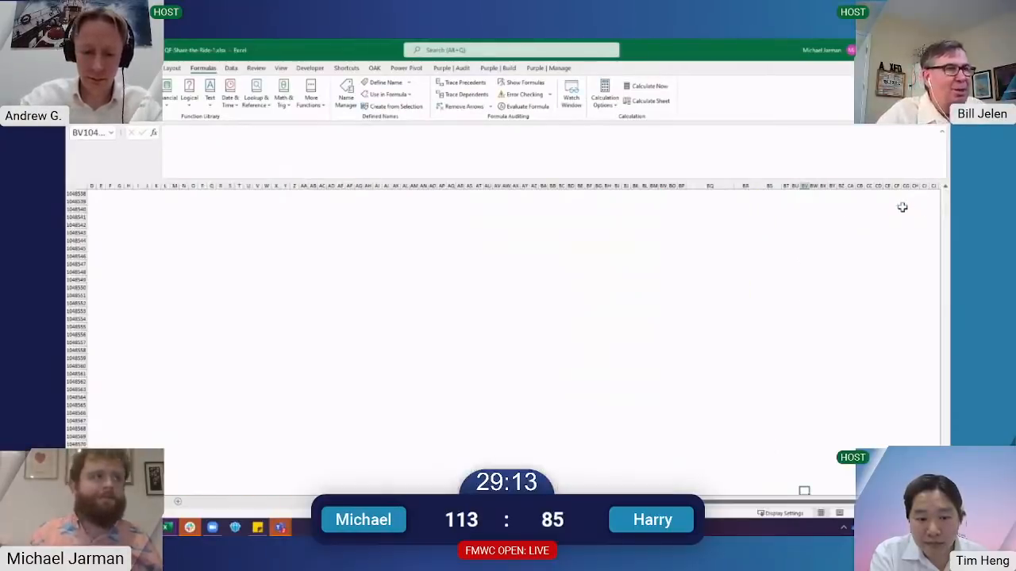
key(ctrl+Home)
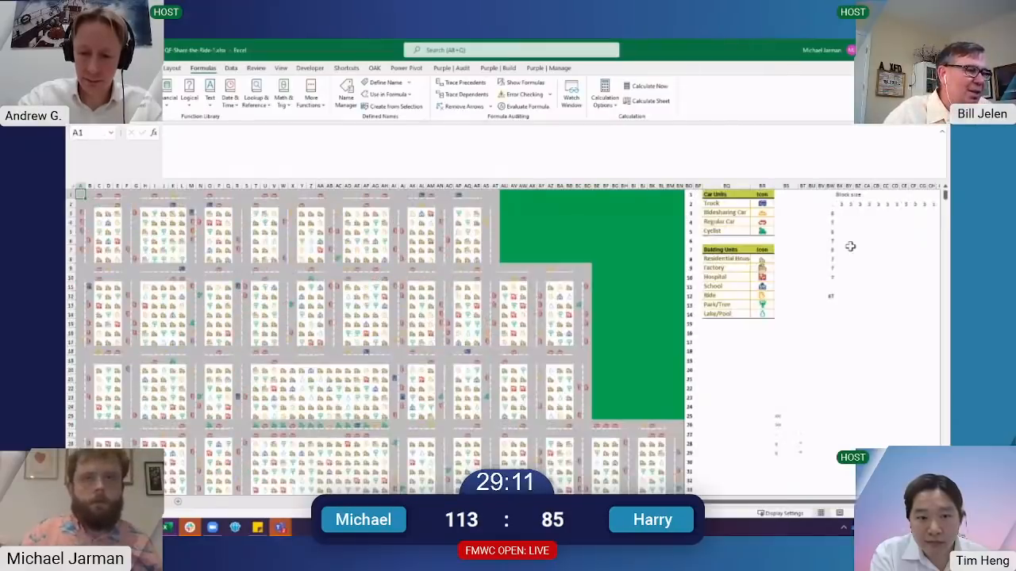
click(824, 296)
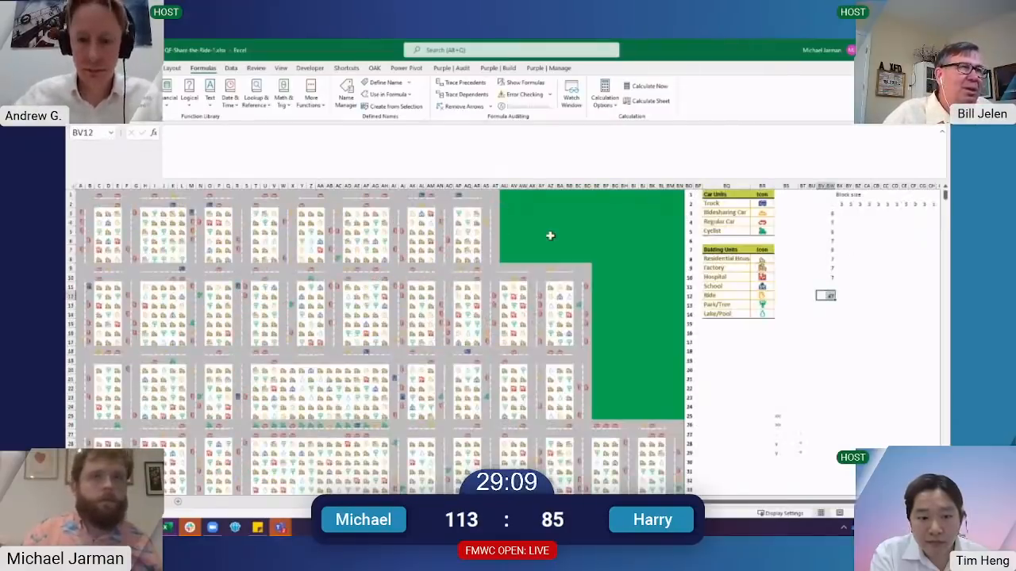
key(Right)
key(F2)
key(Left)
key(Left)
key(Left)
key(Left)
key(BackSpace)
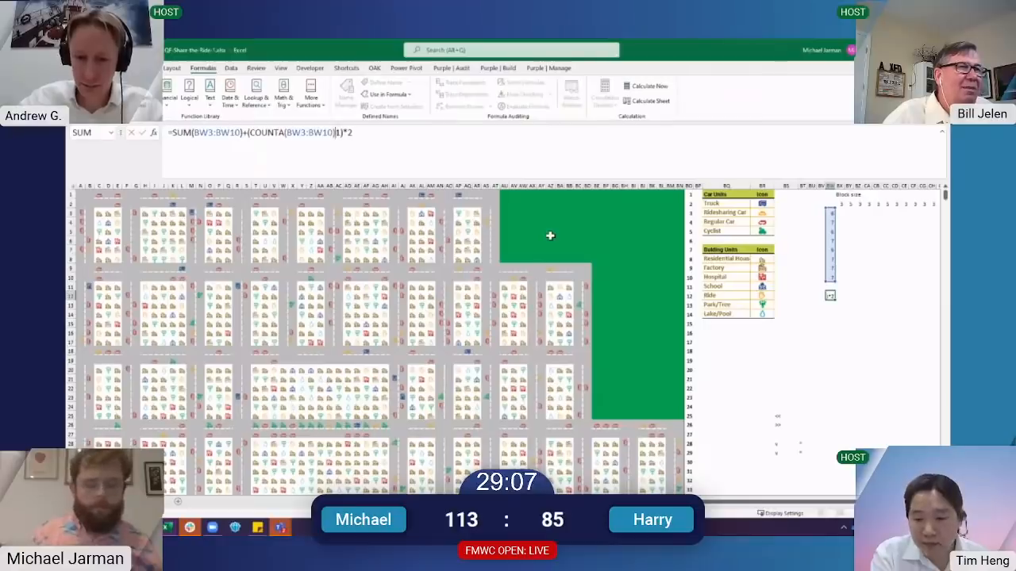
key(ctrl+Return)
scroll(580, 230, down, 8)
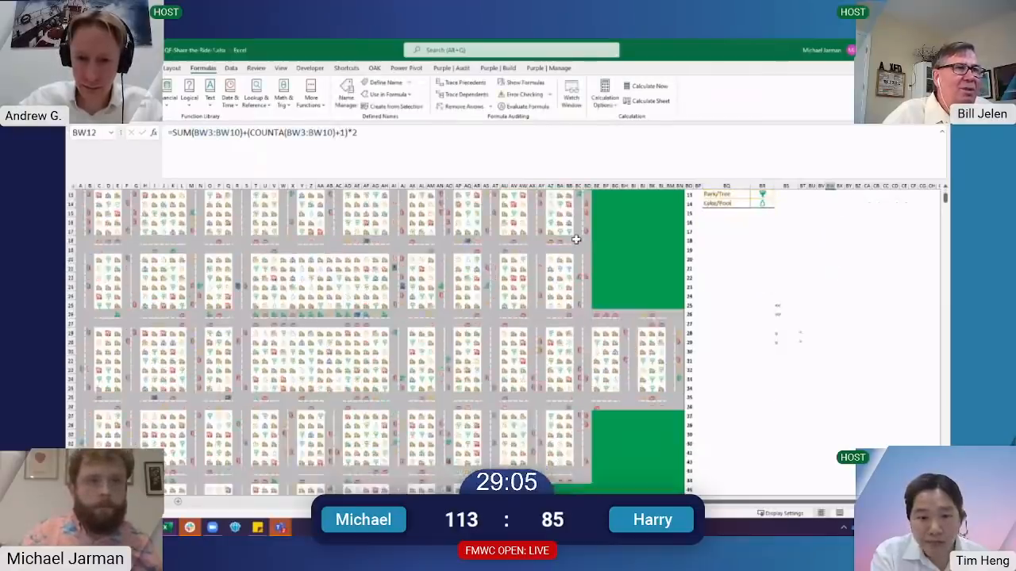
scroll(580, 236, up, 8)
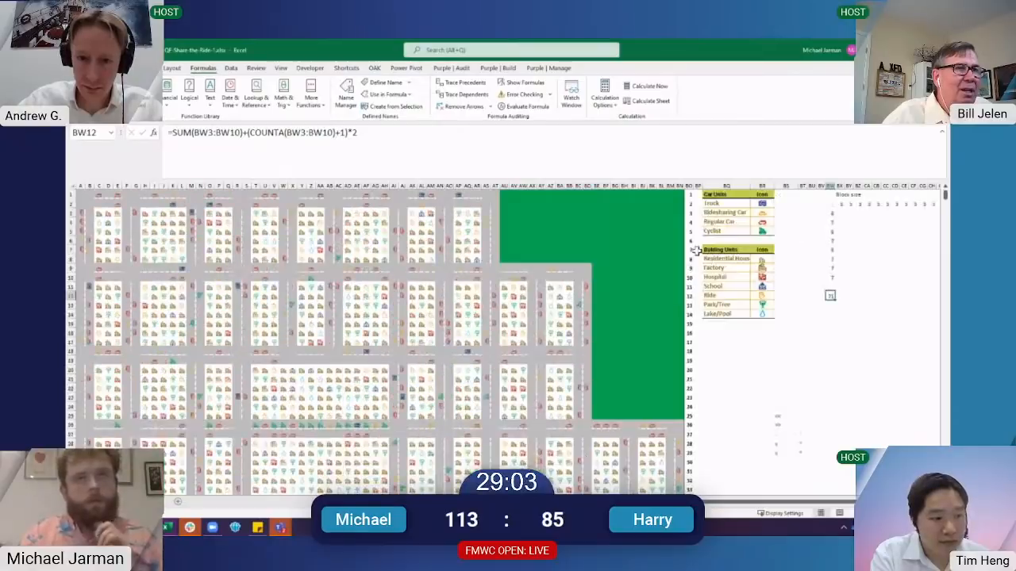
Clear the height total in BW12 and the width total in CK2
key(Right)
key(Right)
key(Right)
key(Right)
key(Right)
key(Right)
key(Right)
key(Right)
key(Right)
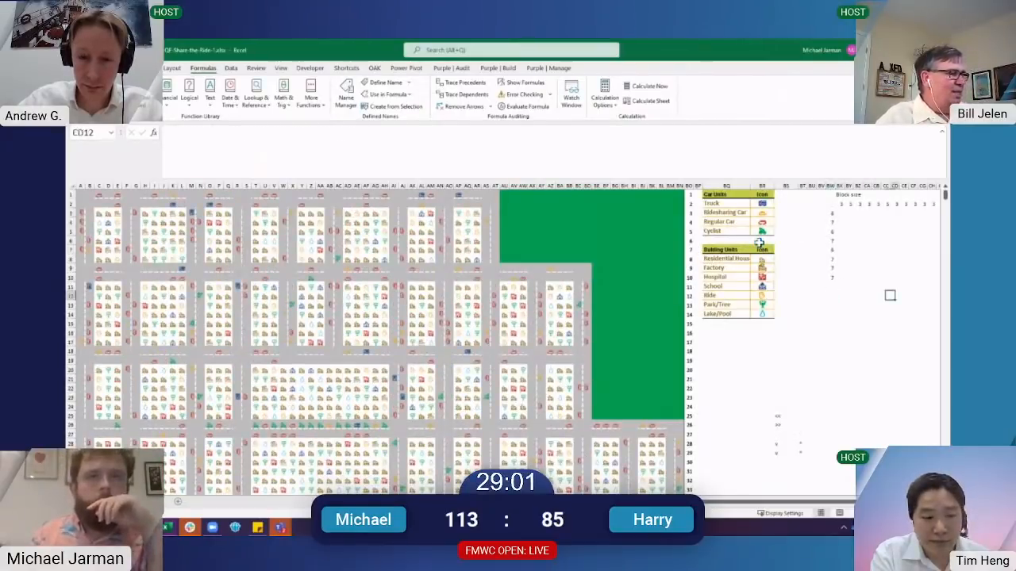
key(Right)
key(Right)
key(Right)
key(Right)
key(Right)
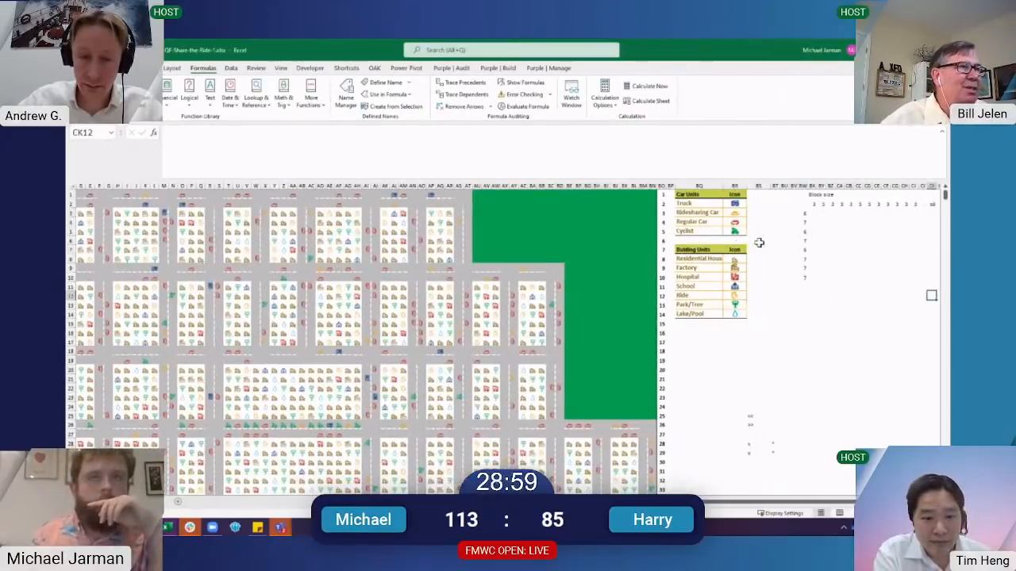
key(ctrl+Up)
key(Delete)
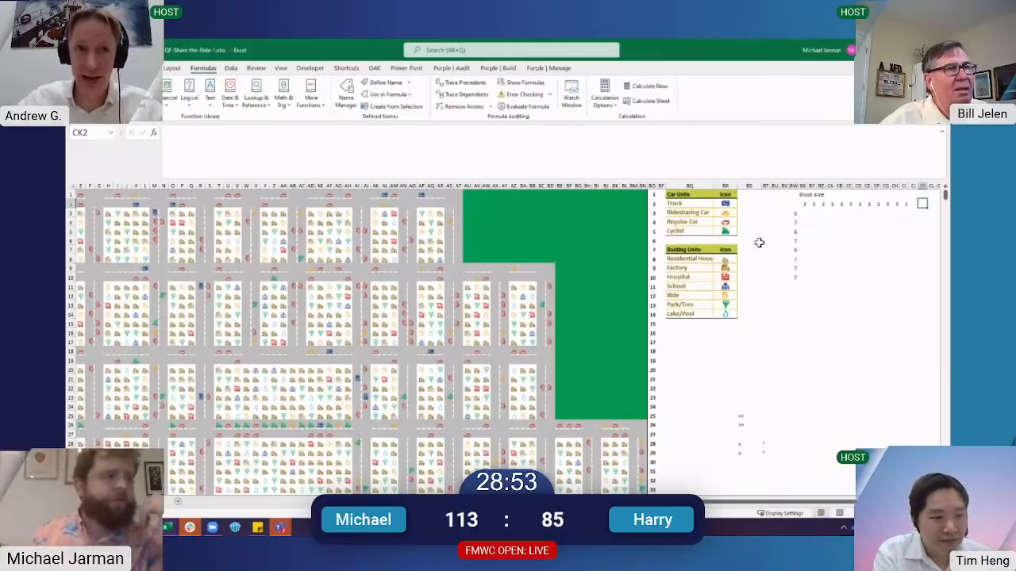
Review the Level 3, 4 and 5 route instructions and question lists, referring back to the city map
key(ctrl+Page_Up)
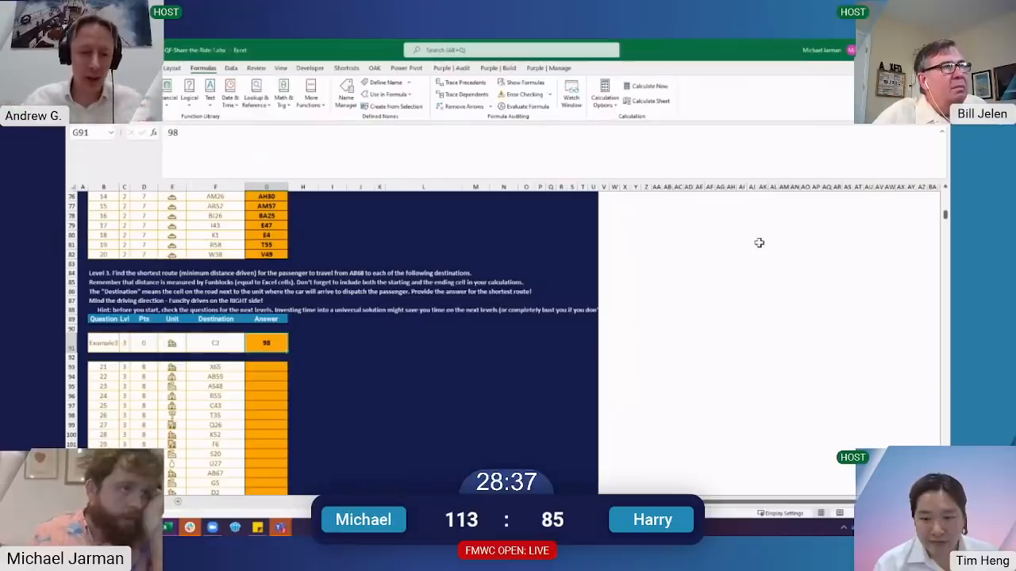
scroll(597, 319, down, 11)
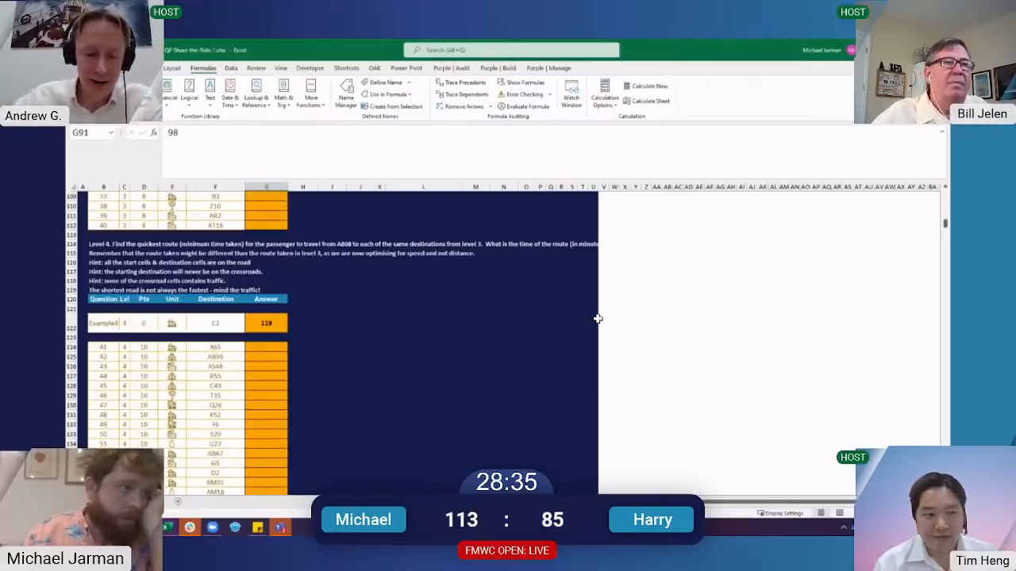
scroll(597, 318, down, 7)
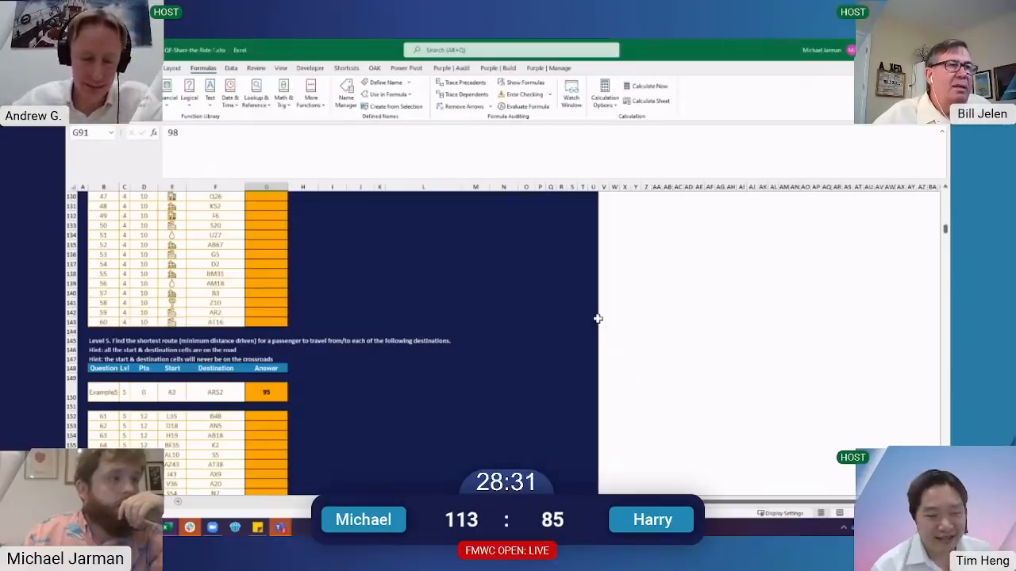
scroll(597, 318, up, 15)
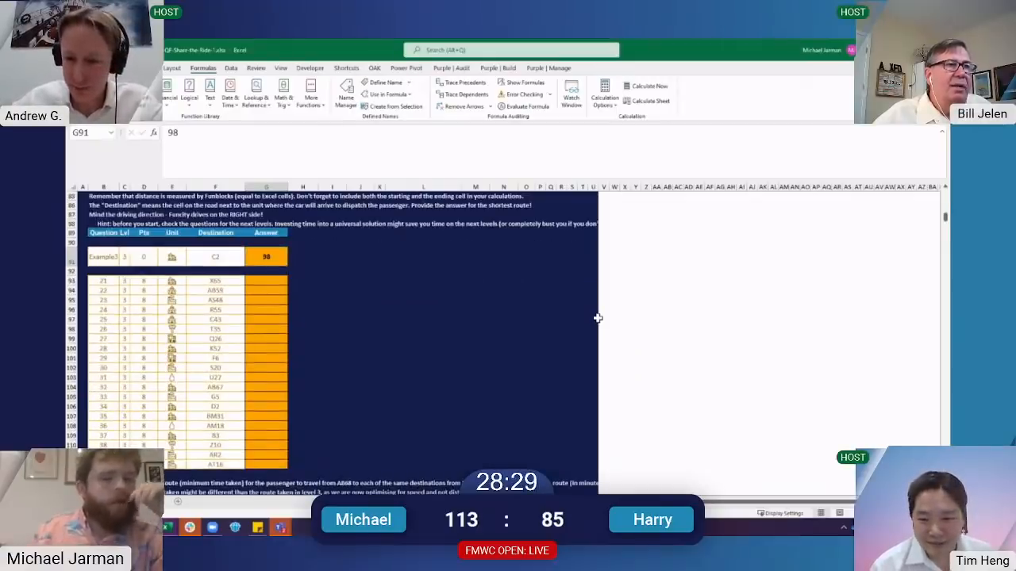
key(ctrl+Page_Down)
click(727, 298)
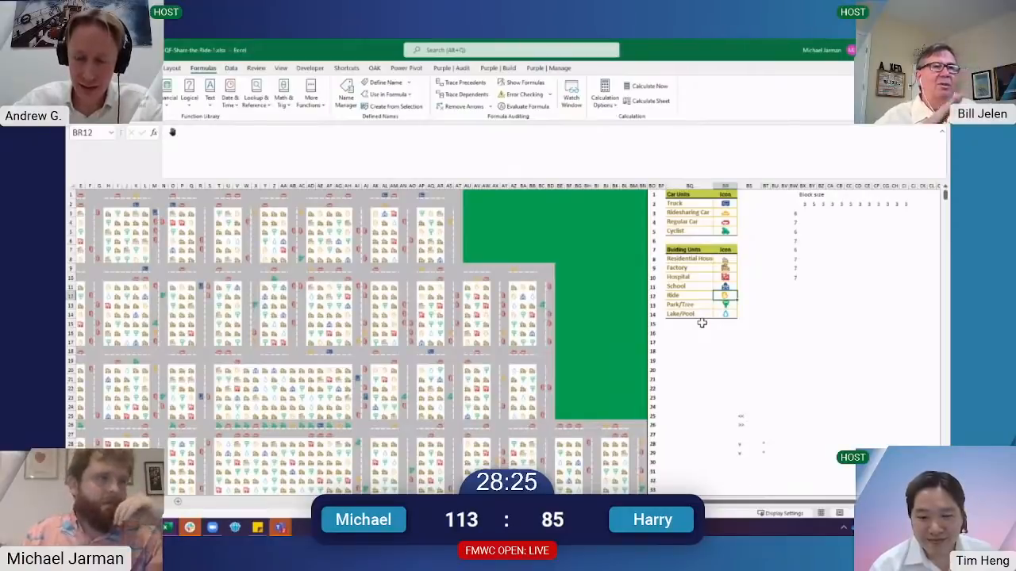
key(ctrl+Page_Up)
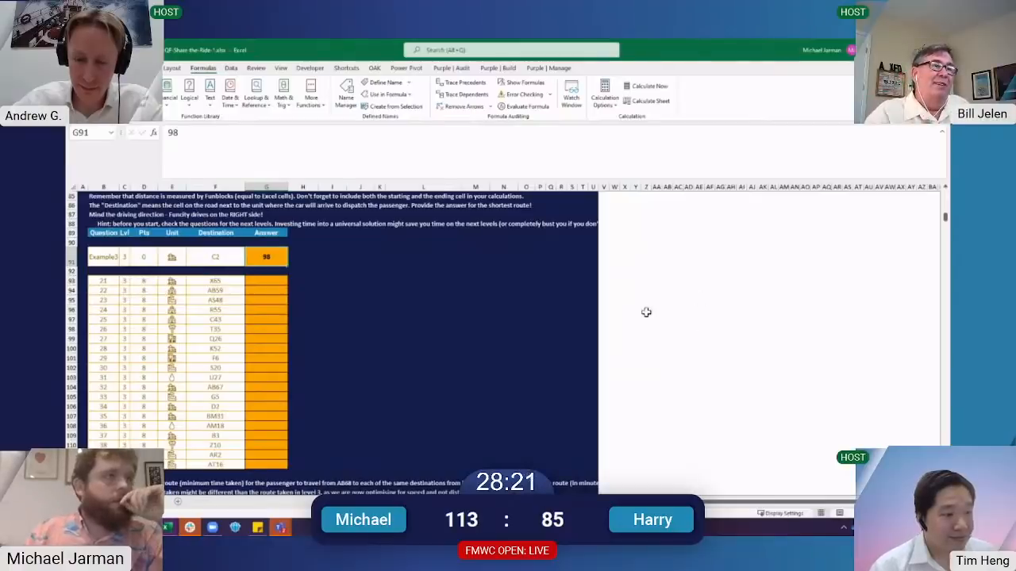
scroll(493, 336, up, 2)
scroll(493, 337, down, 7)
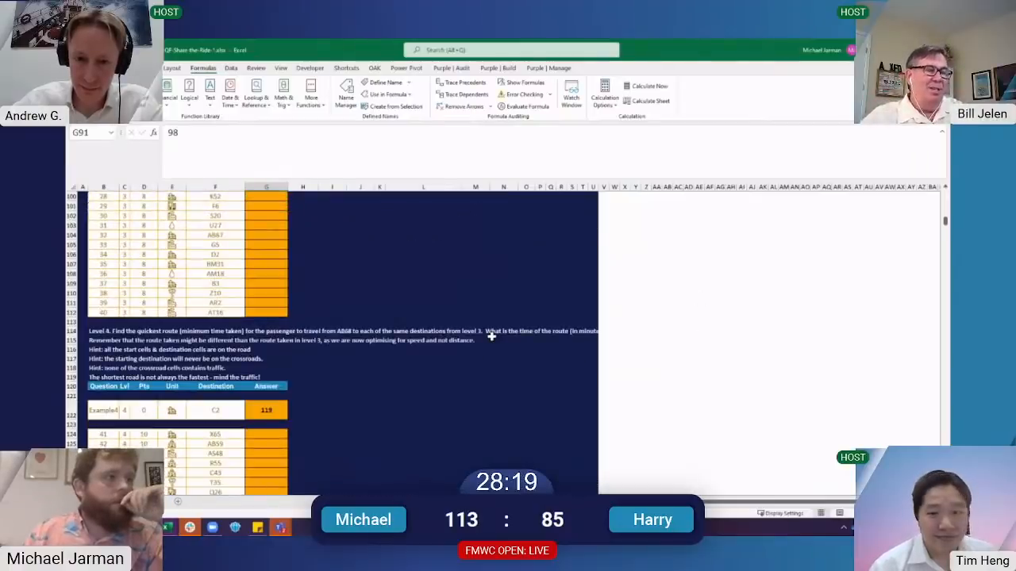
Examine the lower city map around start cell AB68 alongside the Level 3 instructions and destination list
key(ctrl+Page_Down)
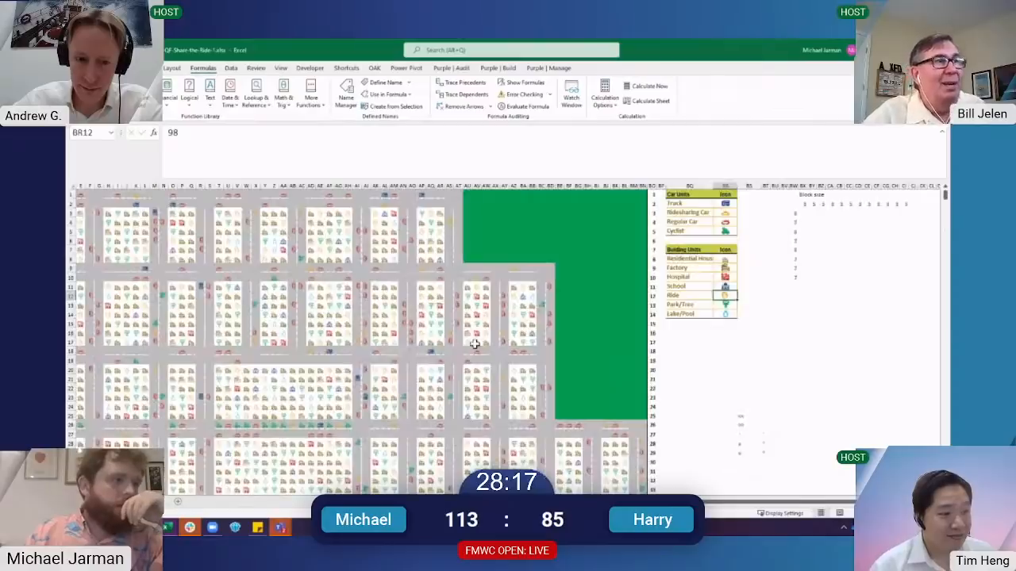
scroll(450, 359, down, 12)
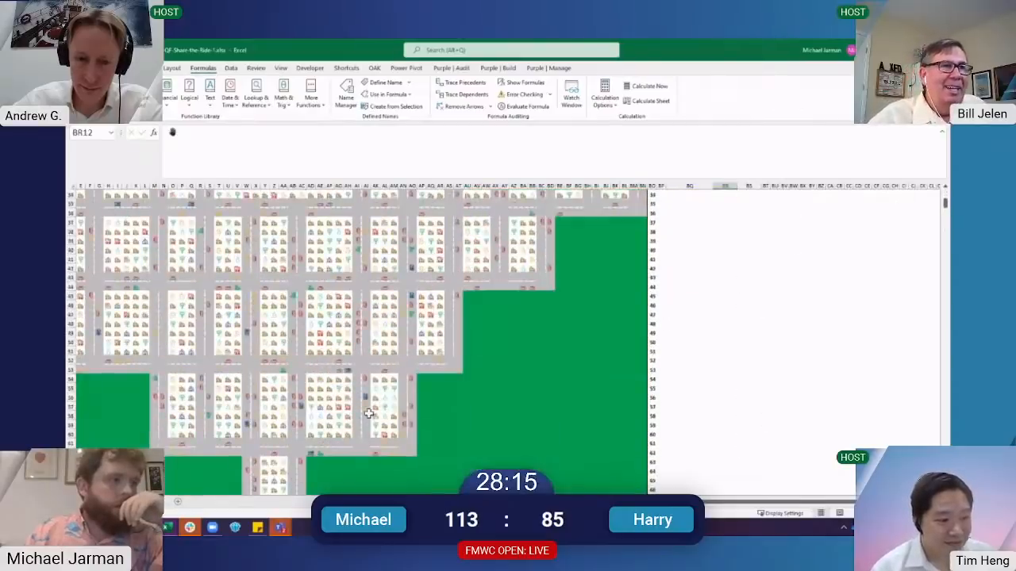
click(291, 477)
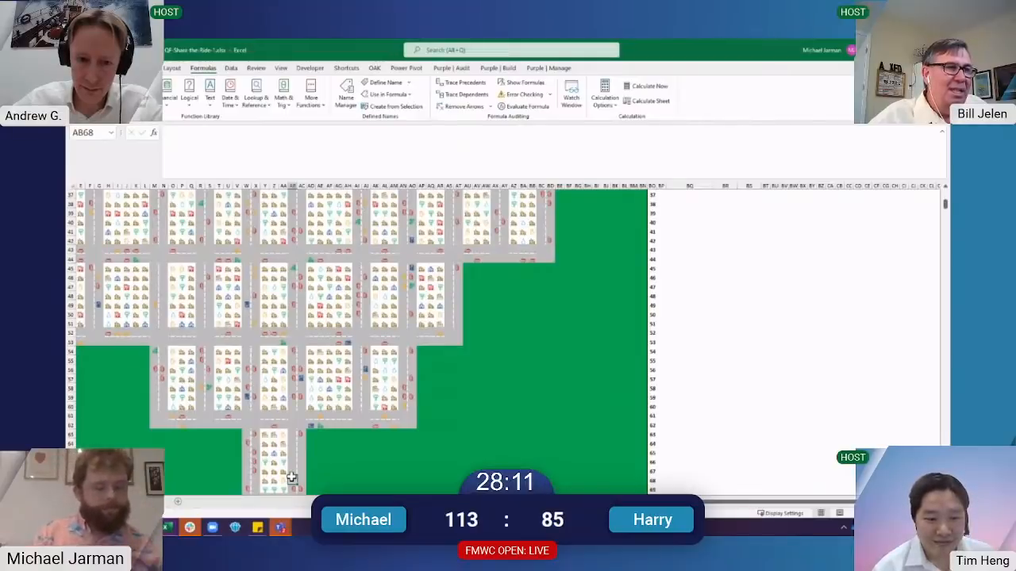
click(372, 437)
scroll(371, 441, down, 2)
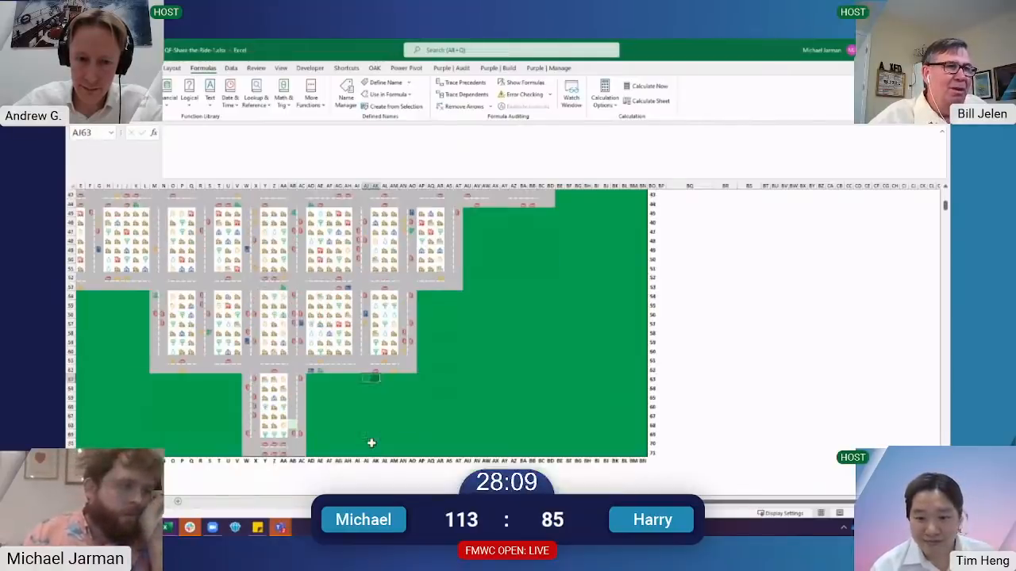
scroll(371, 443, up, 7)
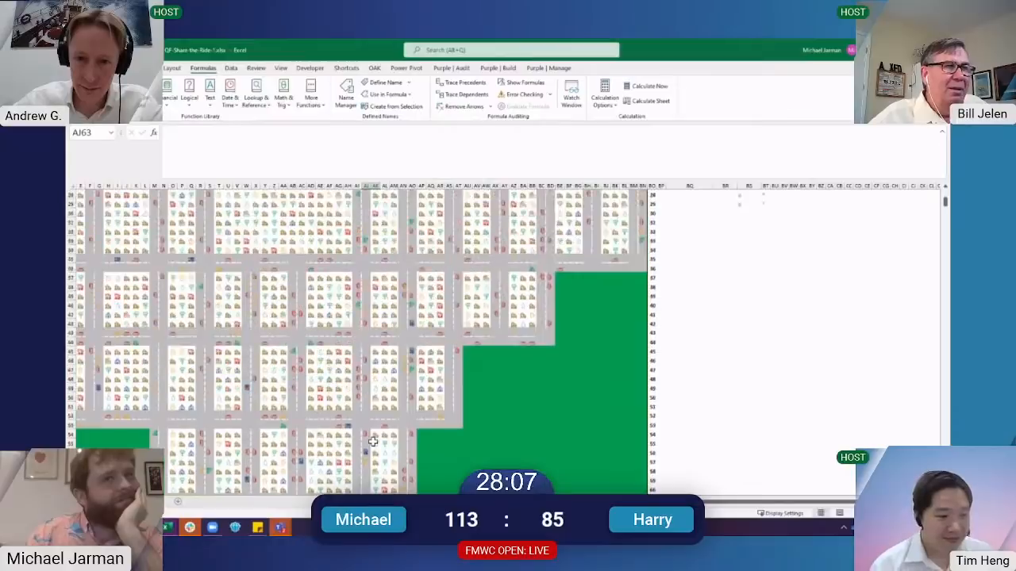
scroll(372, 441, down, 5)
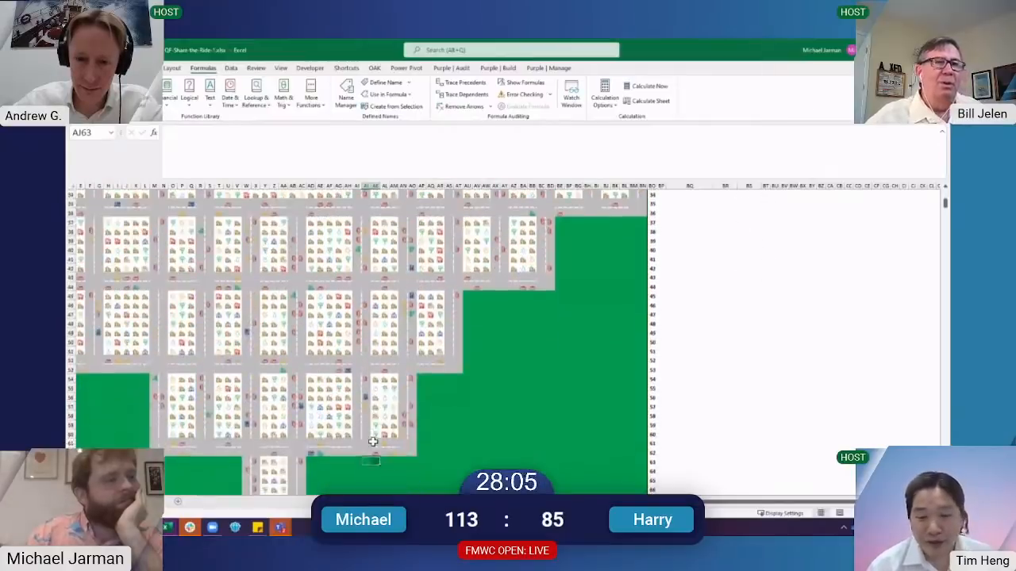
scroll(372, 442, down, 1)
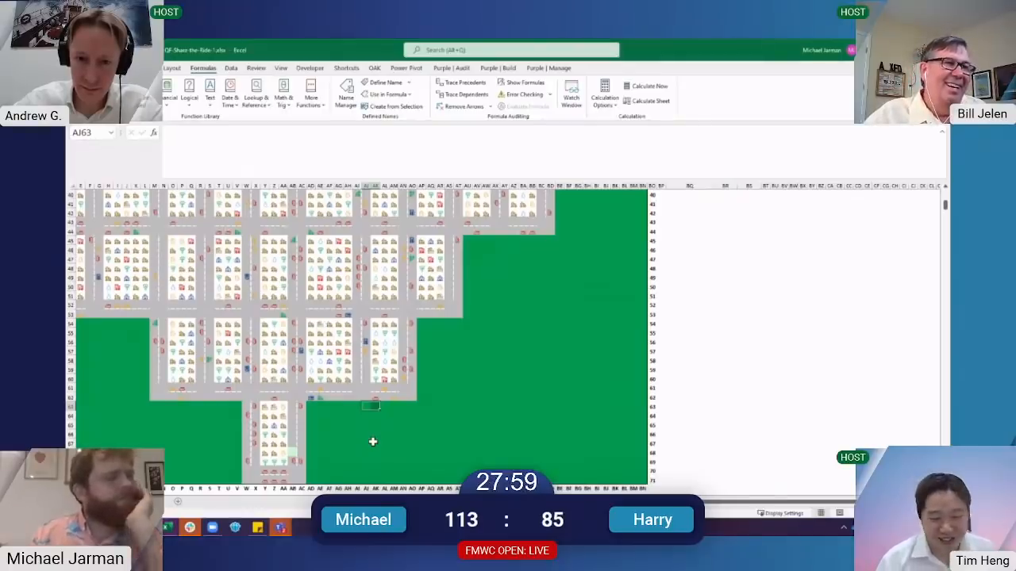
key(ctrl+Page_Up)
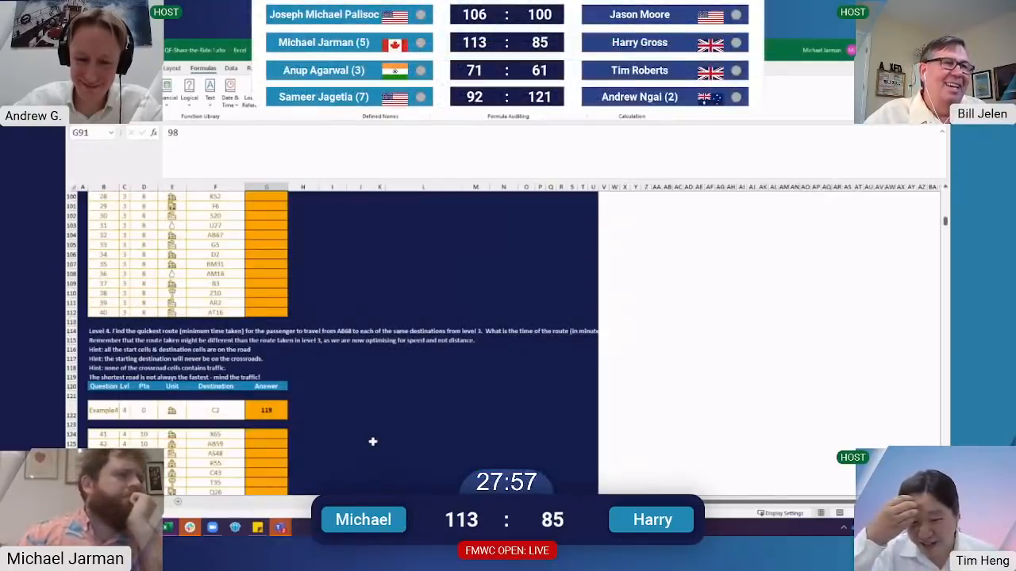
scroll(372, 428, up, 6)
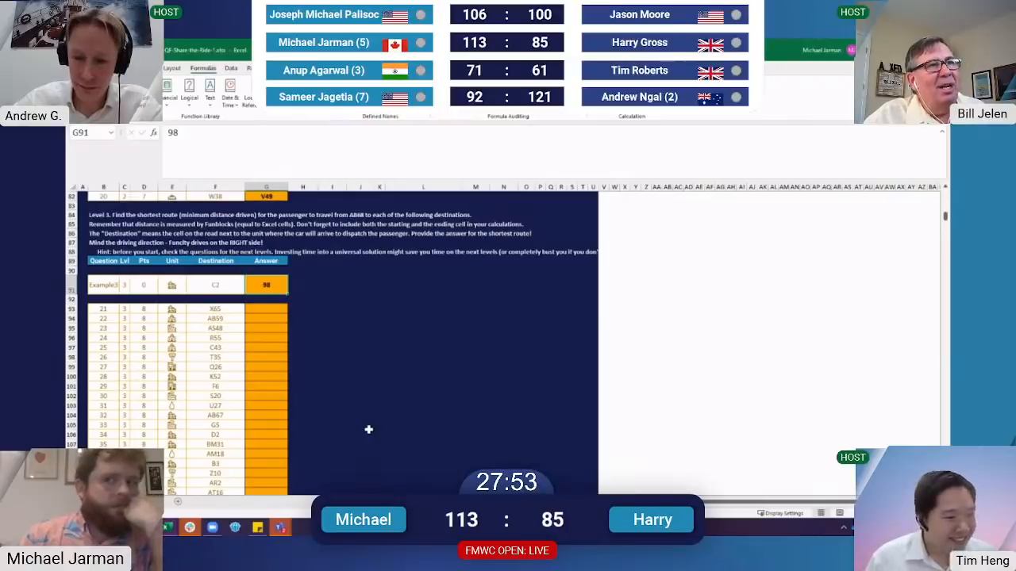
click(266, 423)
scroll(266, 423, up, 1)
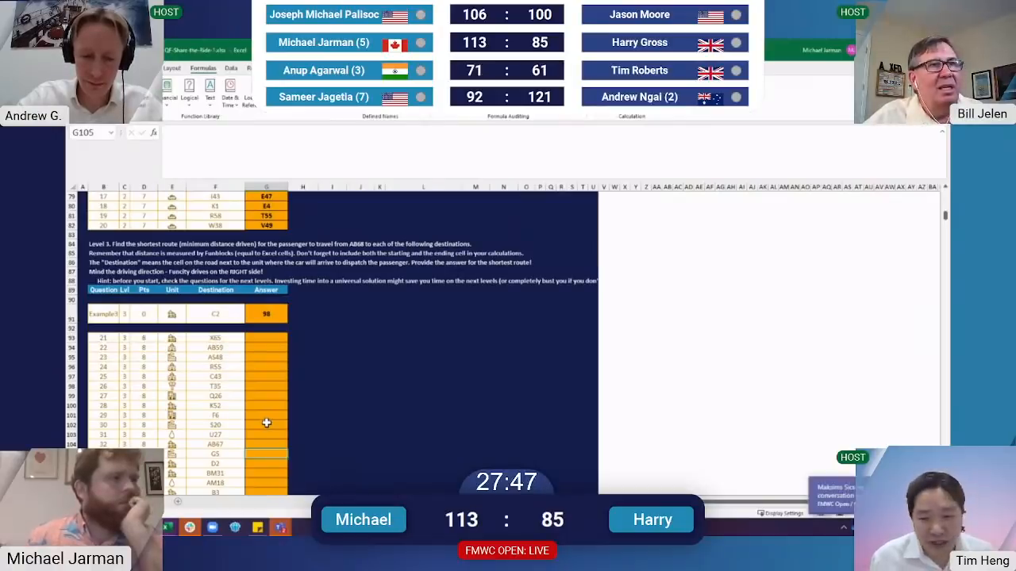
key(ctrl+Page_Down)
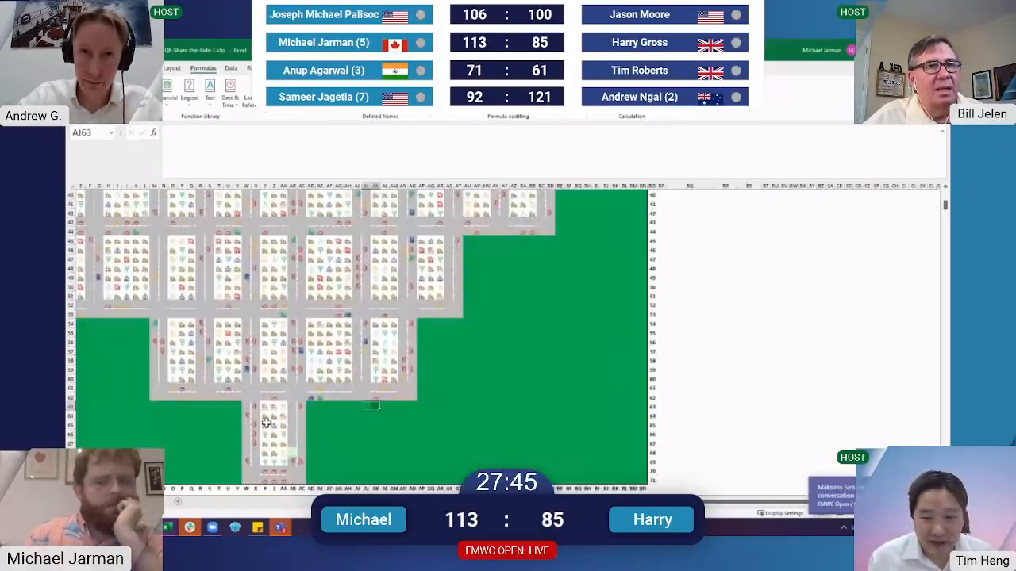
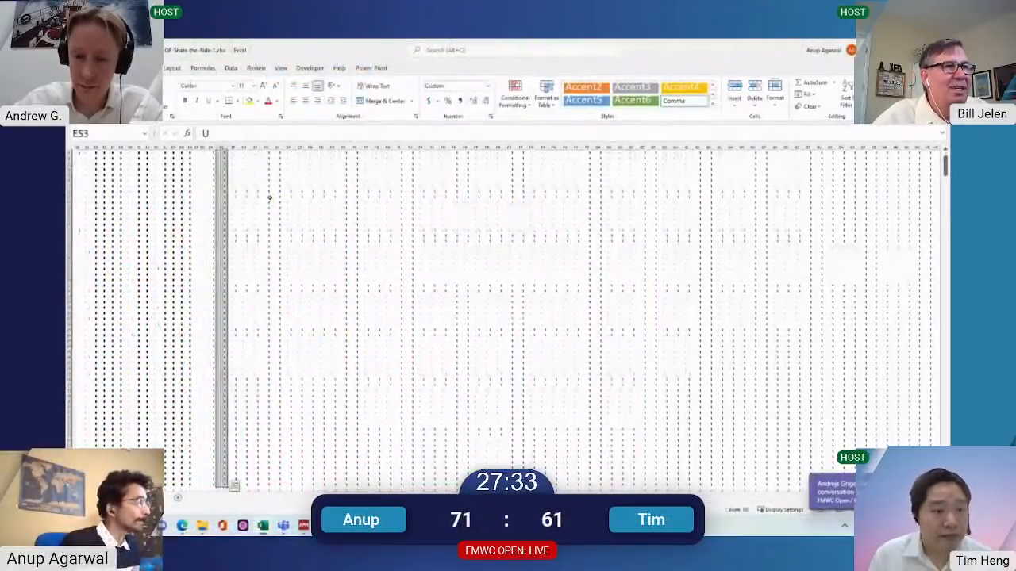
Try to fill column ER of the road grid with D from ER3 down
key(ctrl+Up)
key(Left)
key(Down)
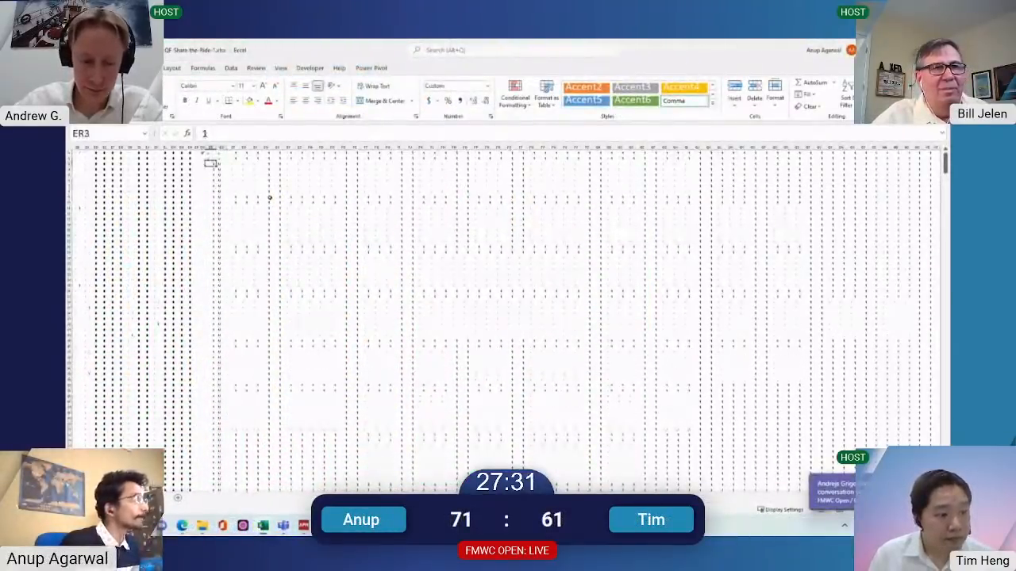
text(D)
key(Up)
key(Down)
key(ctrl+shift+Down)
key(alt+Tab)
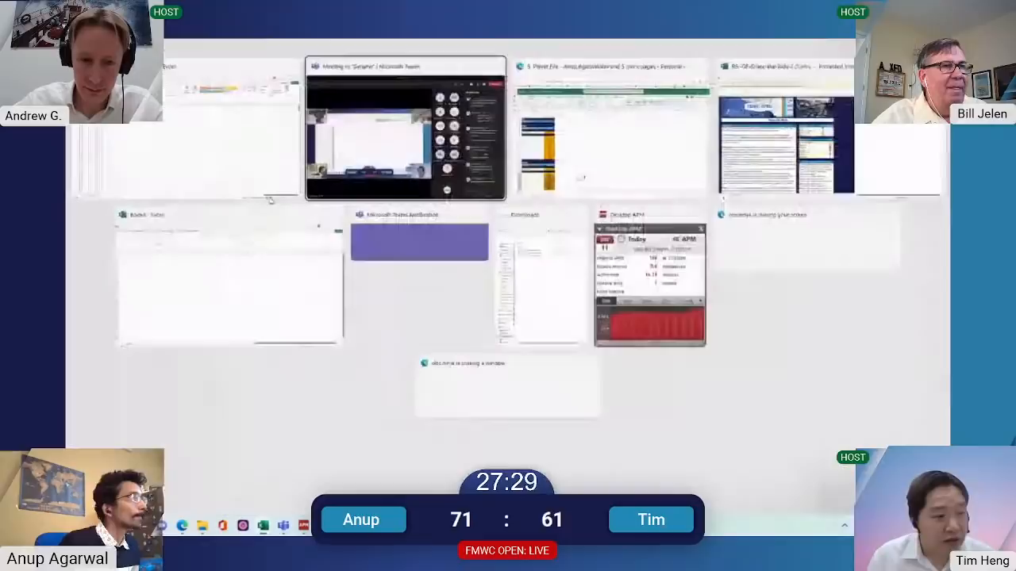
key(Escape)
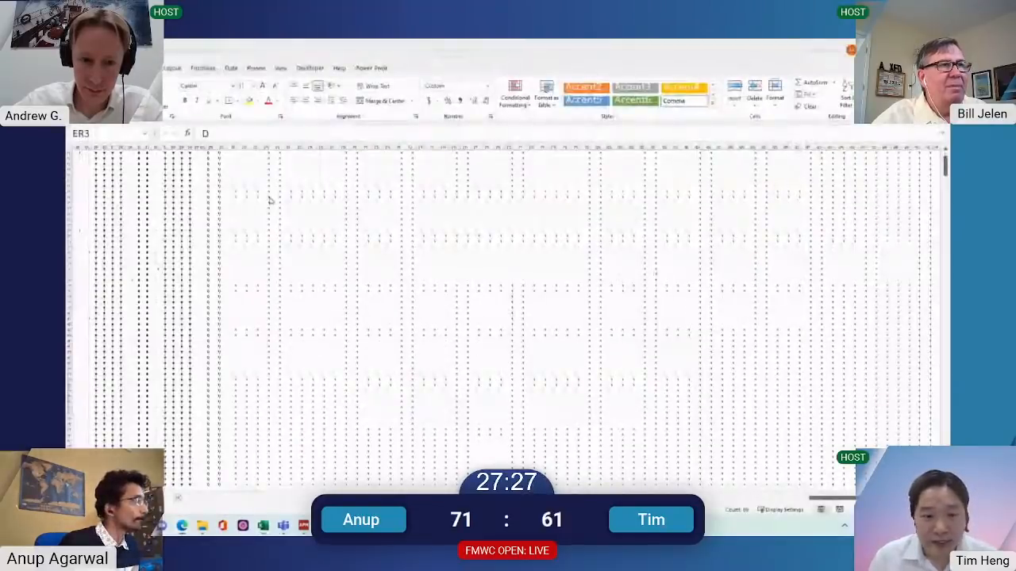
Undo the recent direction-letter entries in columns ER and ES of the road grid
key(Up)
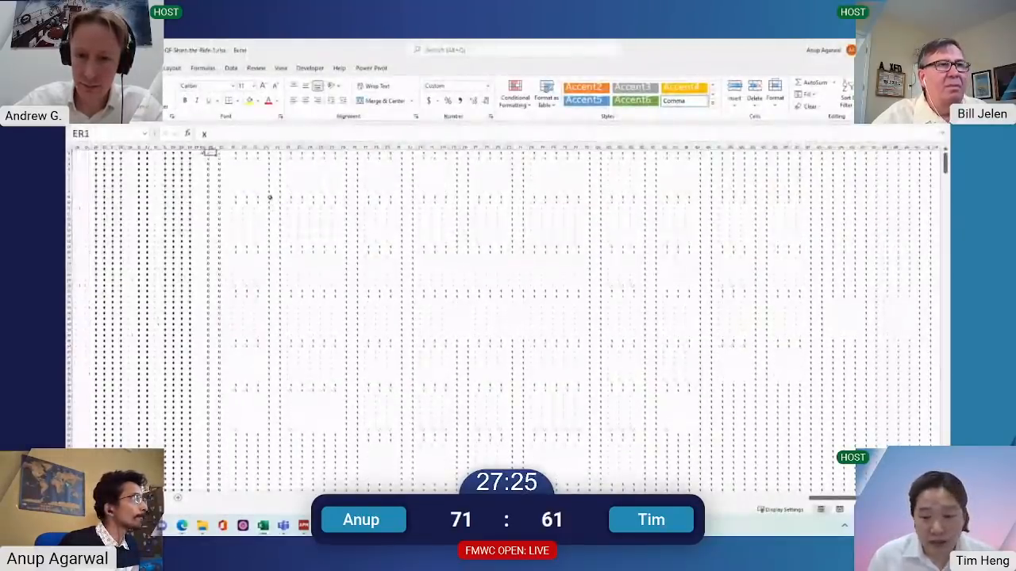
key(Up)
key(Right)
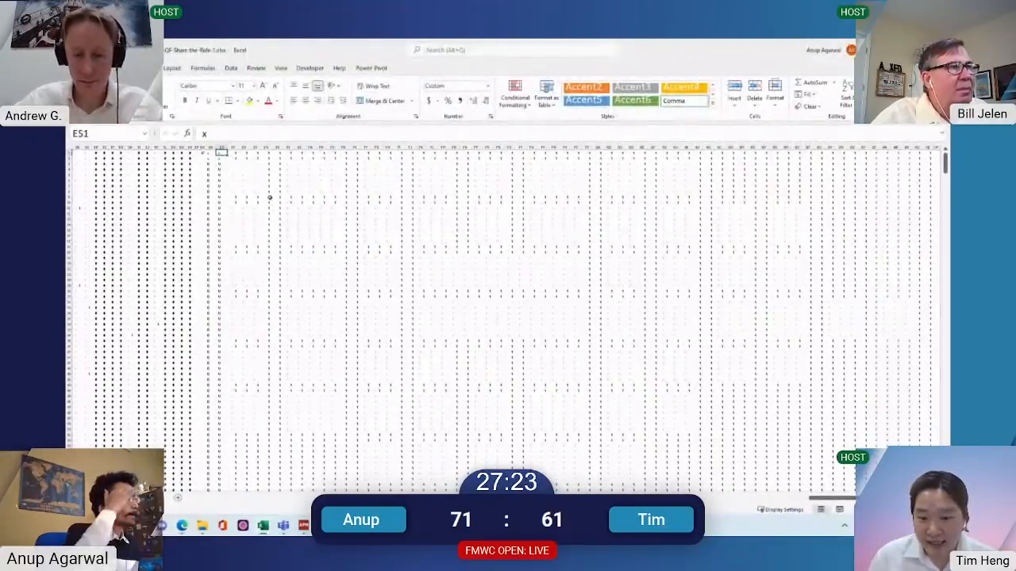
key(ctrl+z)
key(ctrl+z)
key(ctrl+z)
key(ctrl+z)
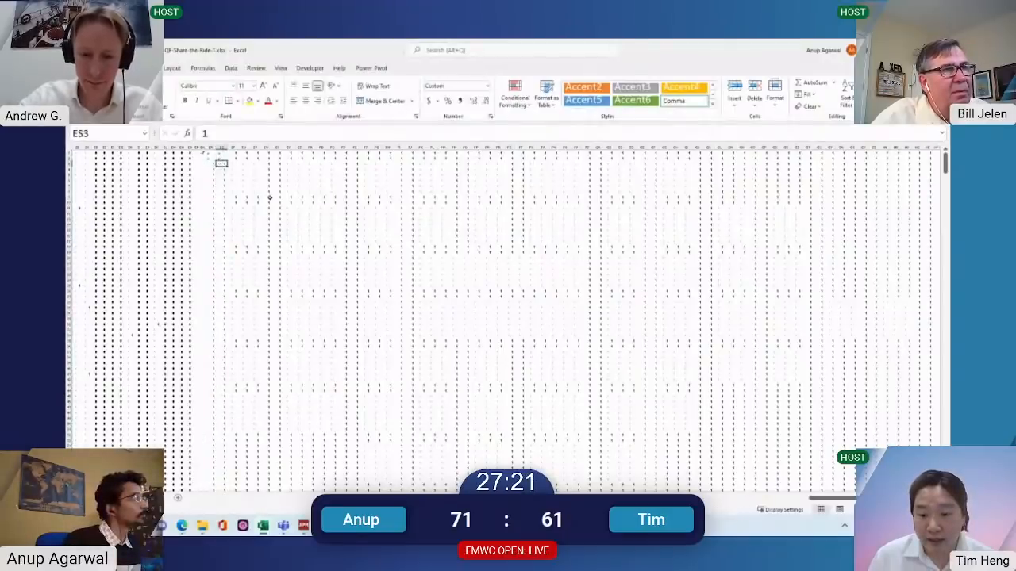
Copy the narrow column width at the road grid's start and apply it across the grid columns from ES1 onward
key(Down)
key(Right)
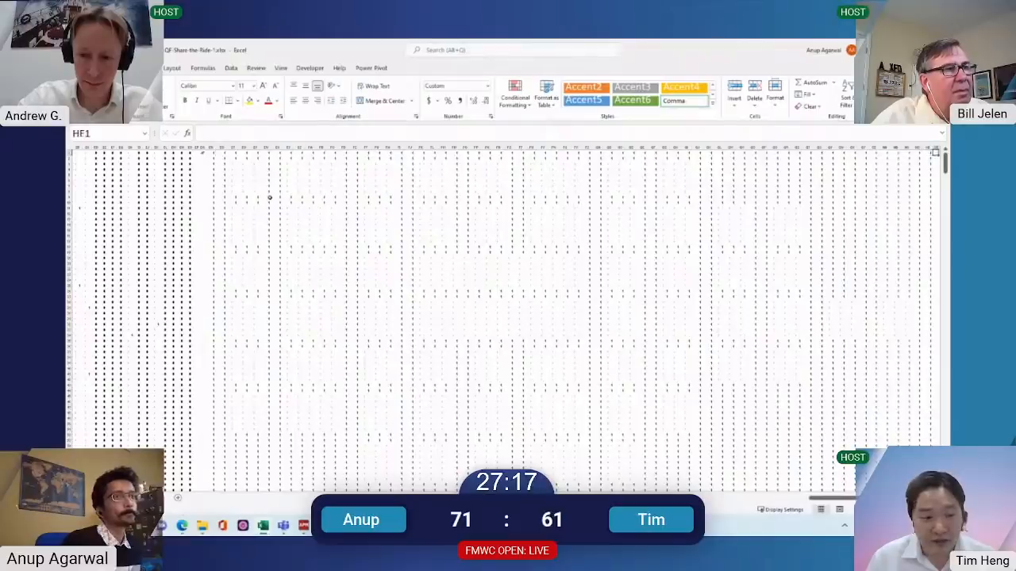
key(Left)
key(Left)
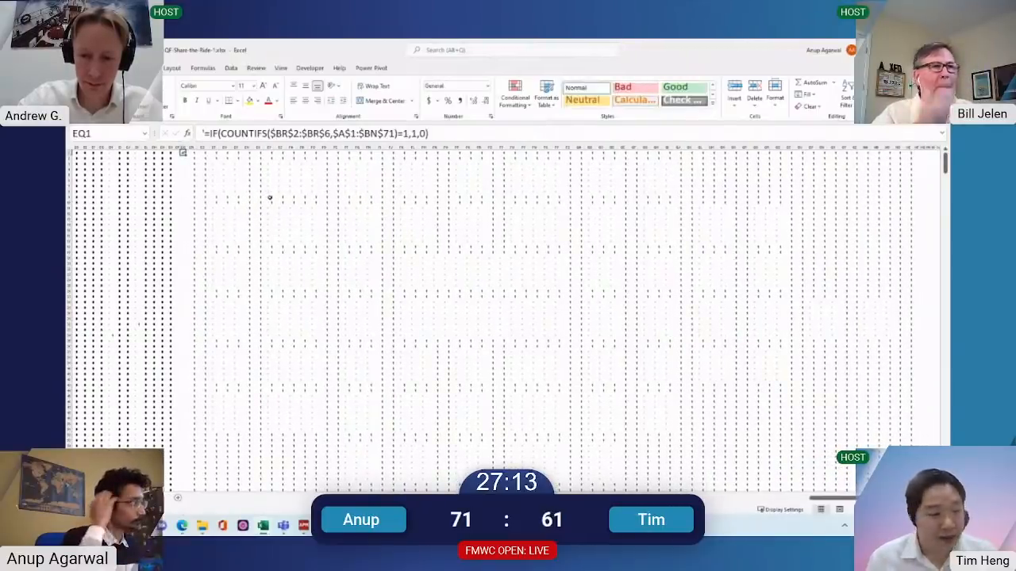
key(Right)
key(Right)
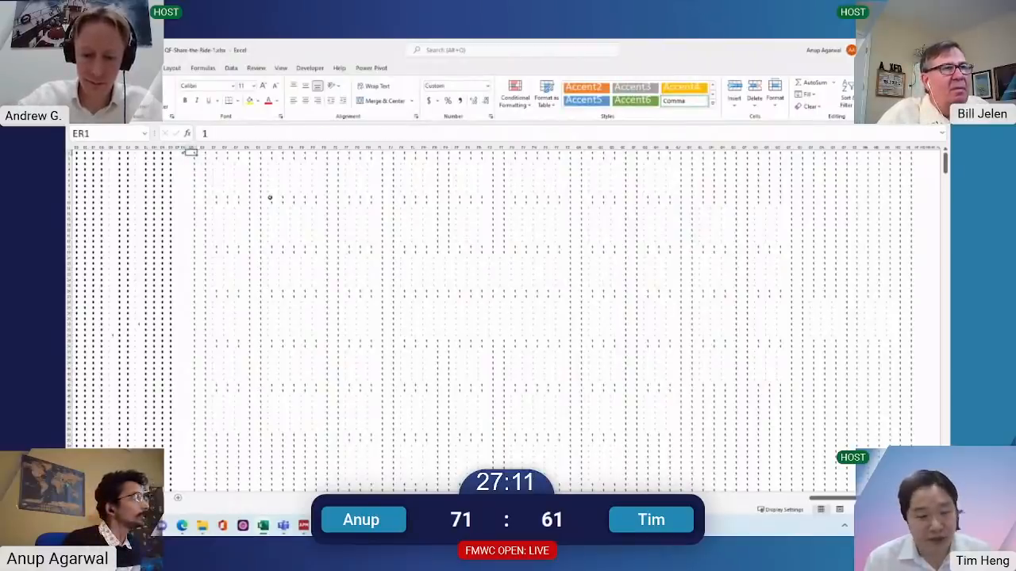
key(Left)
key(Right)
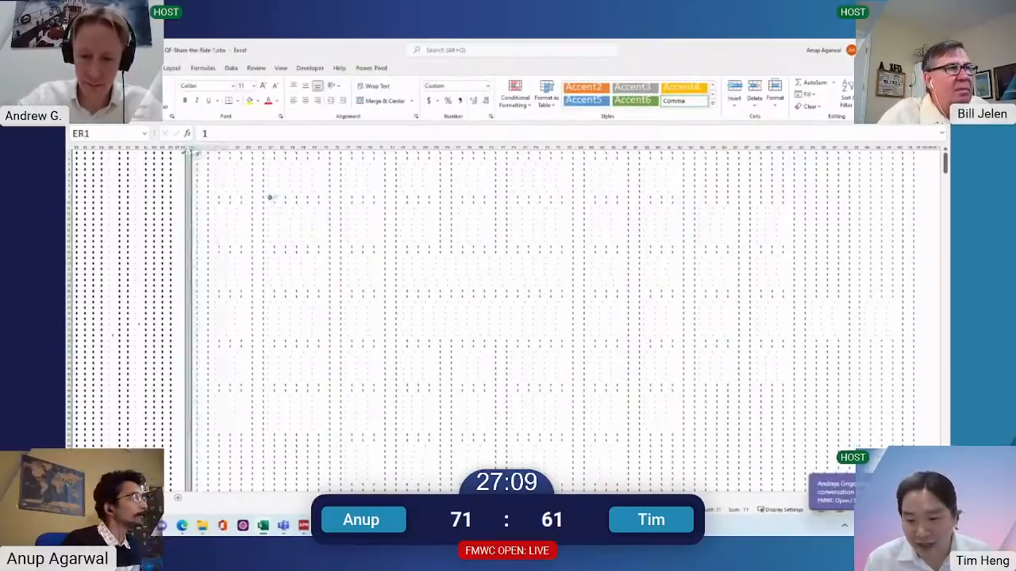
key(Left)
key(Right)
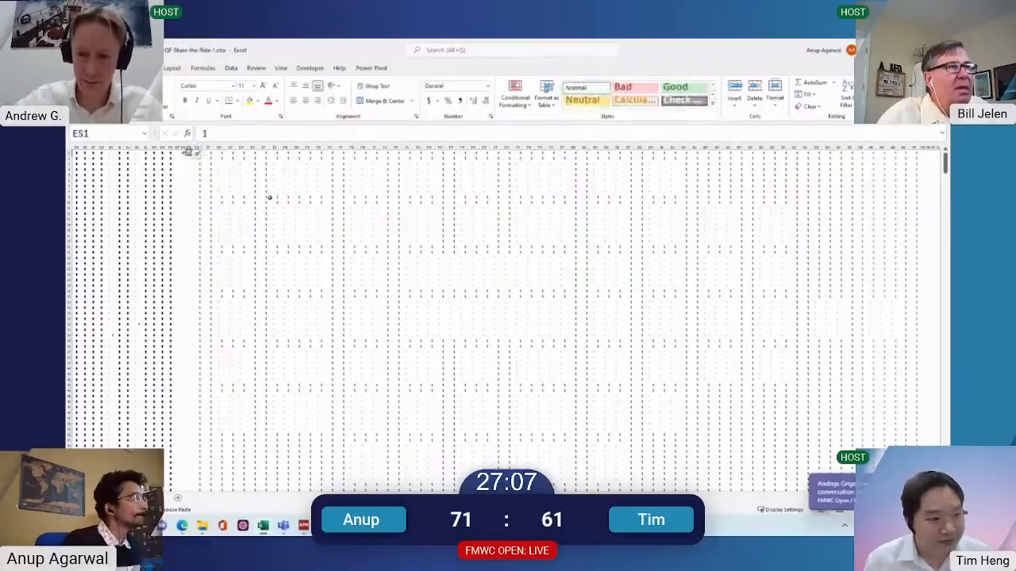
key(ctrl+shift+Right)
key(alt+e)
key(s)
key(w)
key(Return)
key(Escape)
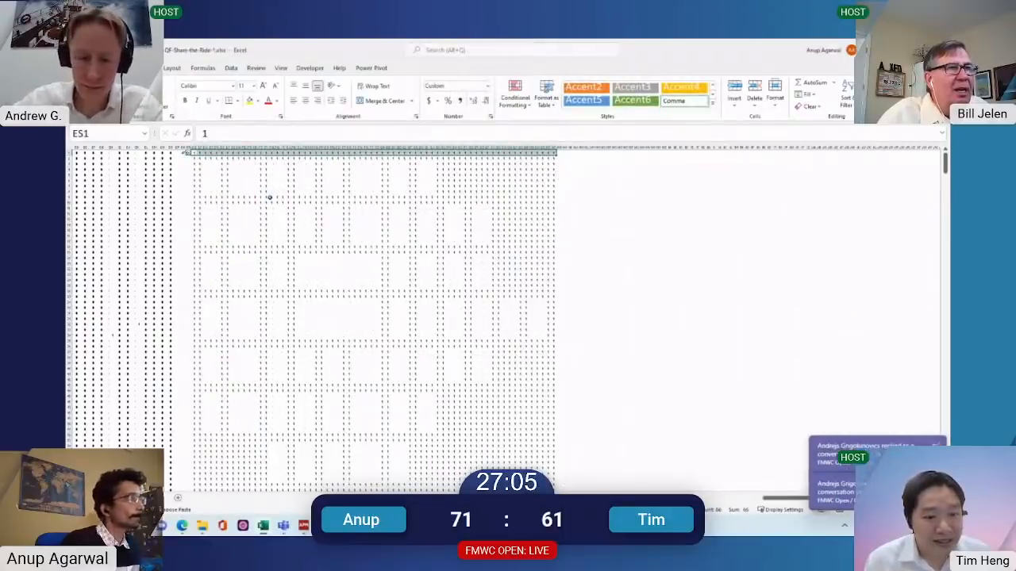
key(ctrl+Down)
key(ctrl+Up)
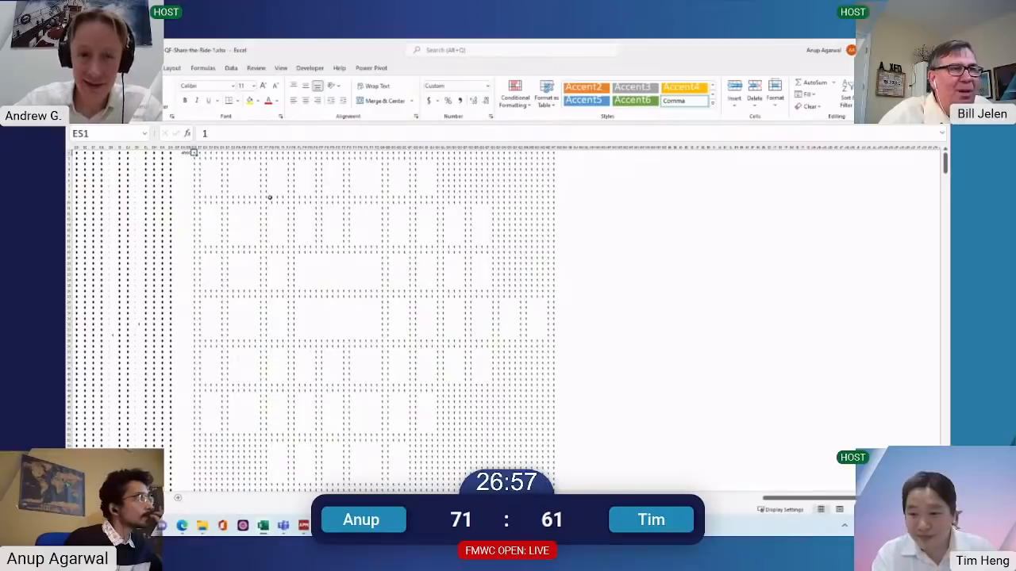
Inspect the first-row cells of the narrowed road grid from ES1 onward
key(Right)
key(Right)
key(Right)
key(Right)
key(Right)
key(Right)
key(Right)
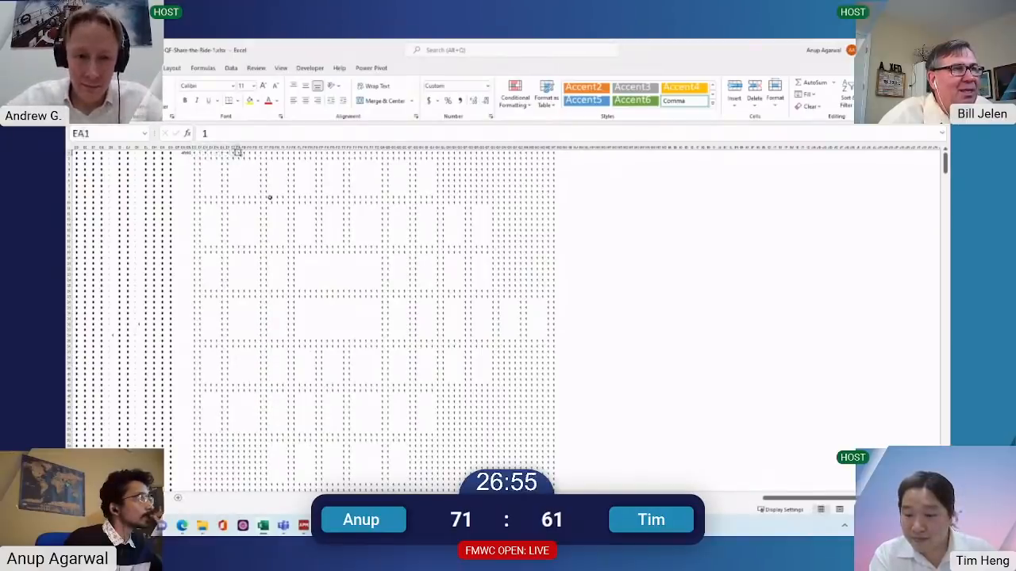
key(Left)
key(Left)
key(Left)
key(Left)
key(Left)
key(Left)
key(Left)
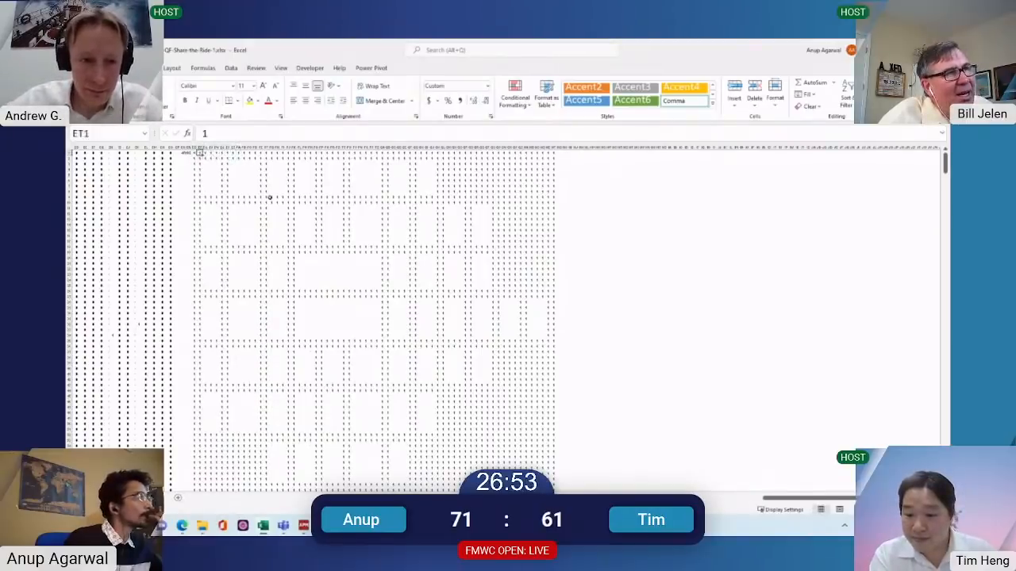
Try to replace the stored formula text in EQ1 with 2
text(2)
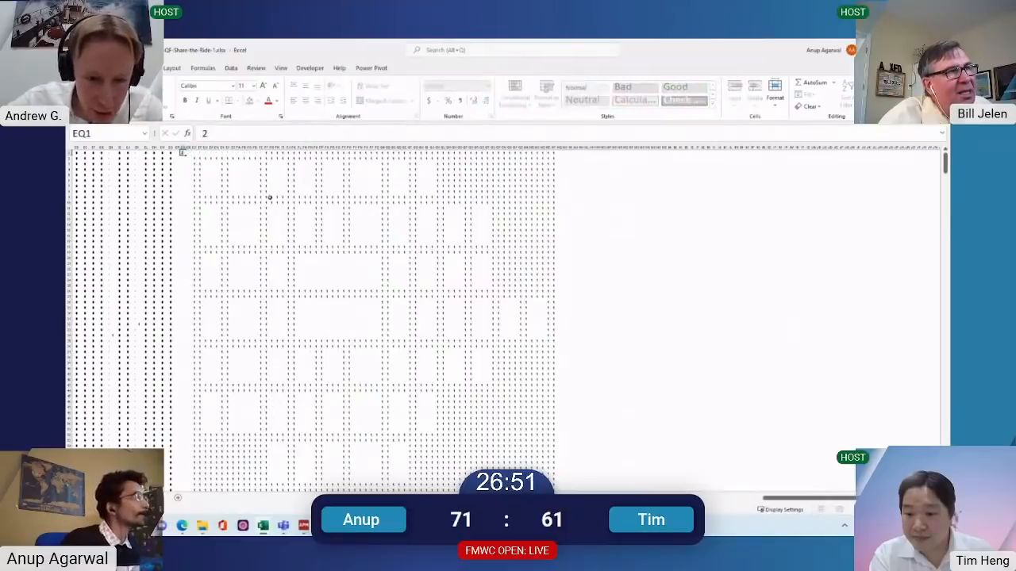
key(Right)
key(Right)
key(Right)
key(Right)
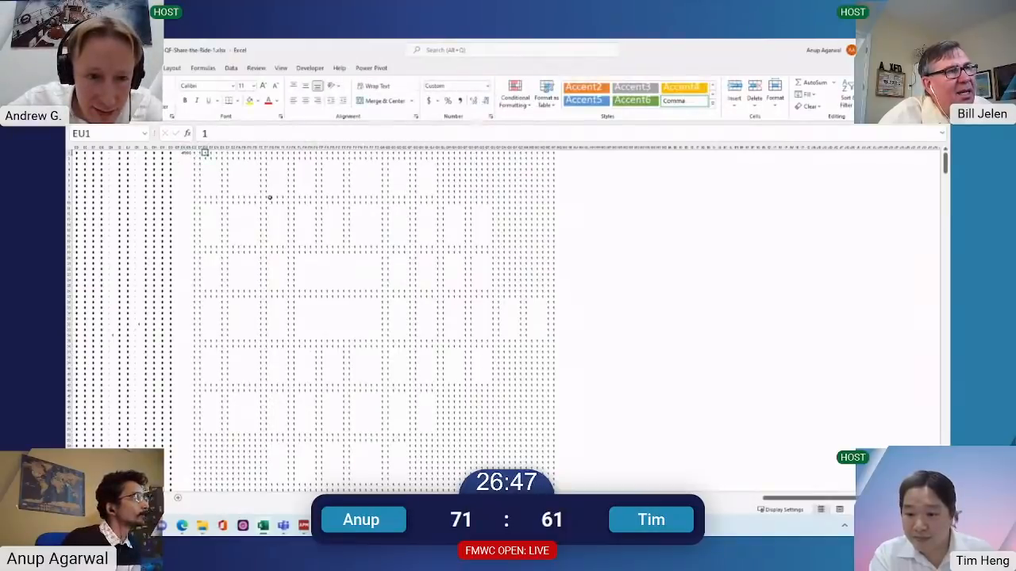
Compare the upper city map around column AW with the upper rows of the road grid
key(ctrl+Left)
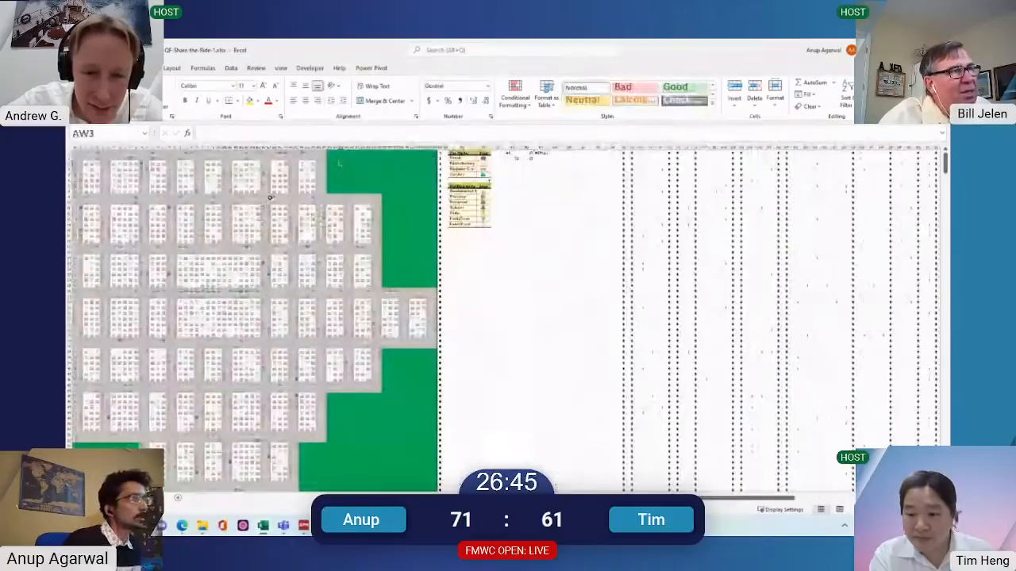
key(ctrl+Right)
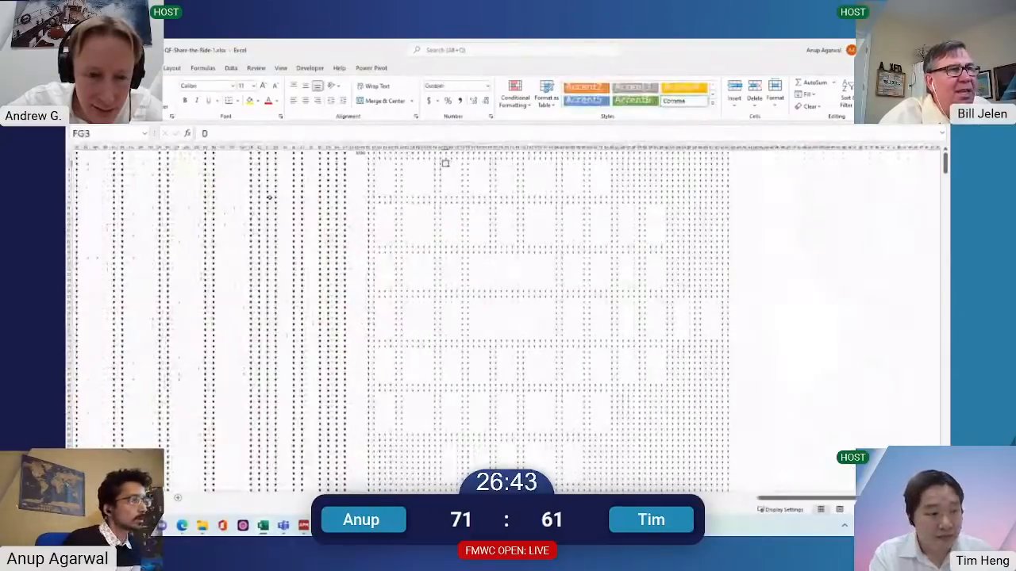
key(ctrl+Up)
key(ctrl+Left)
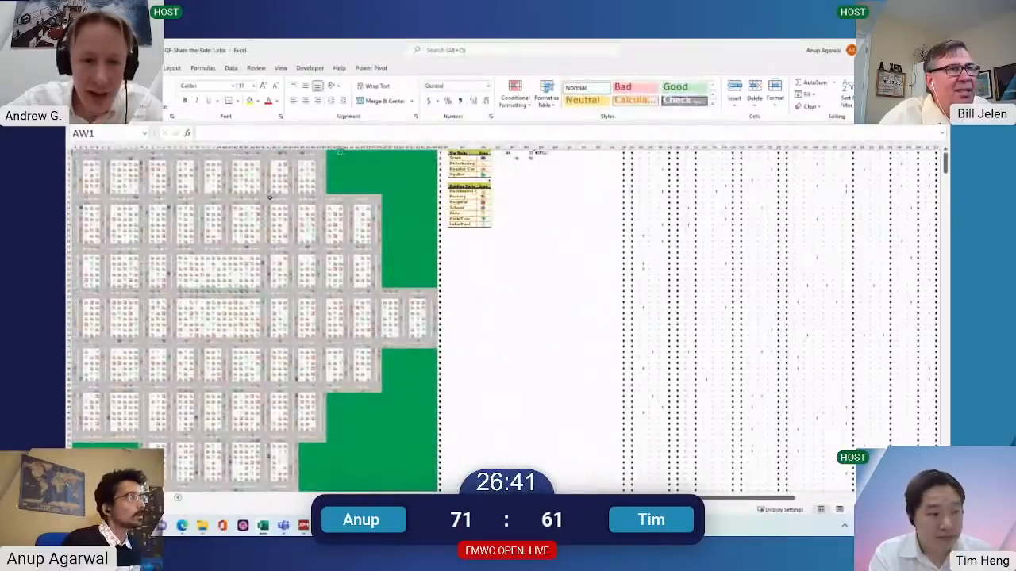
key(ctrl+Right)
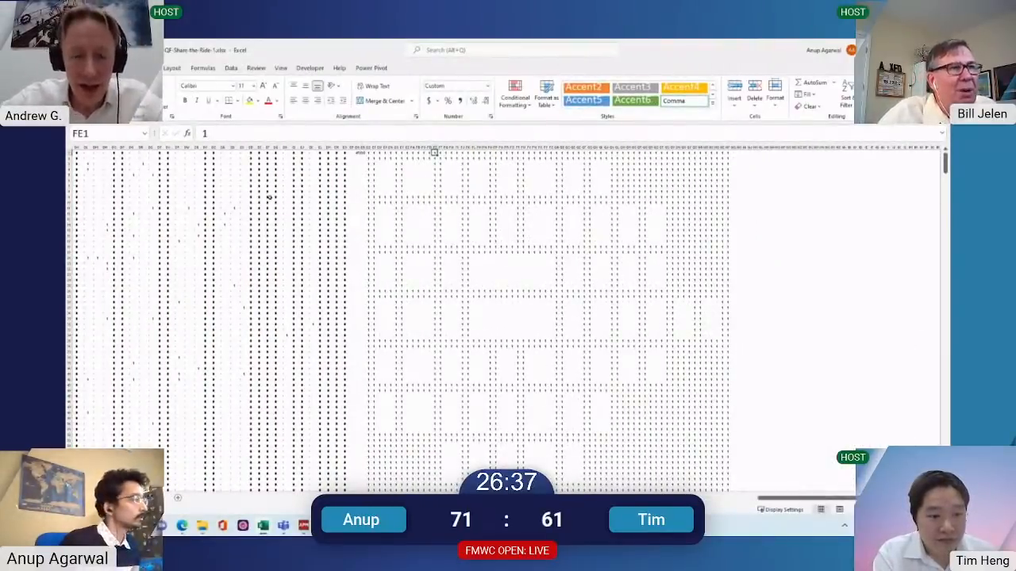
Review the Level 3 route instructions, including the driving direction rule, above the destination list
key(ctrl+Page_Up)
key(Down)
key(Up)
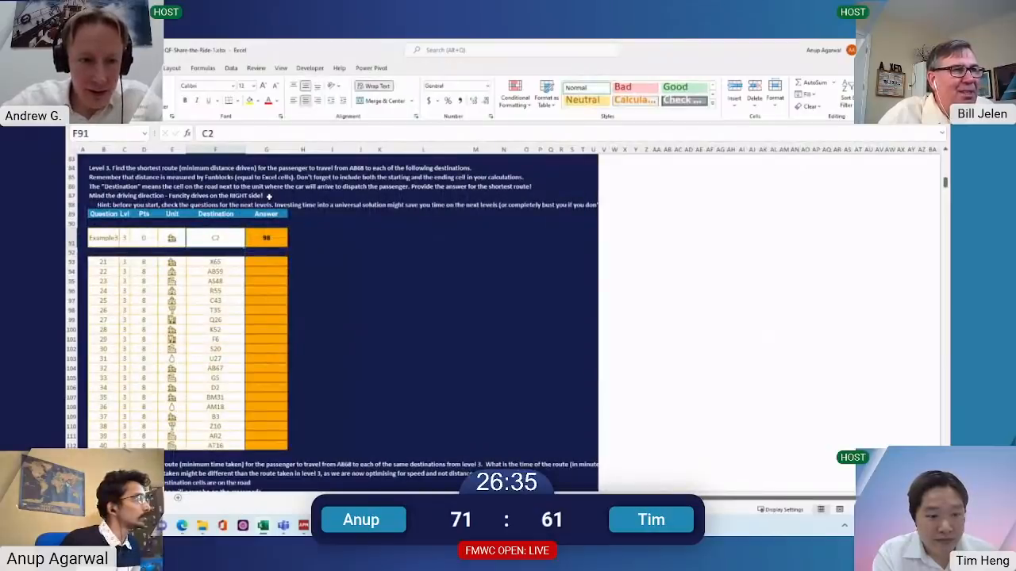
key(Up)
key(Up)
key(Up)
key(Up)
key(Up)
key(Up)
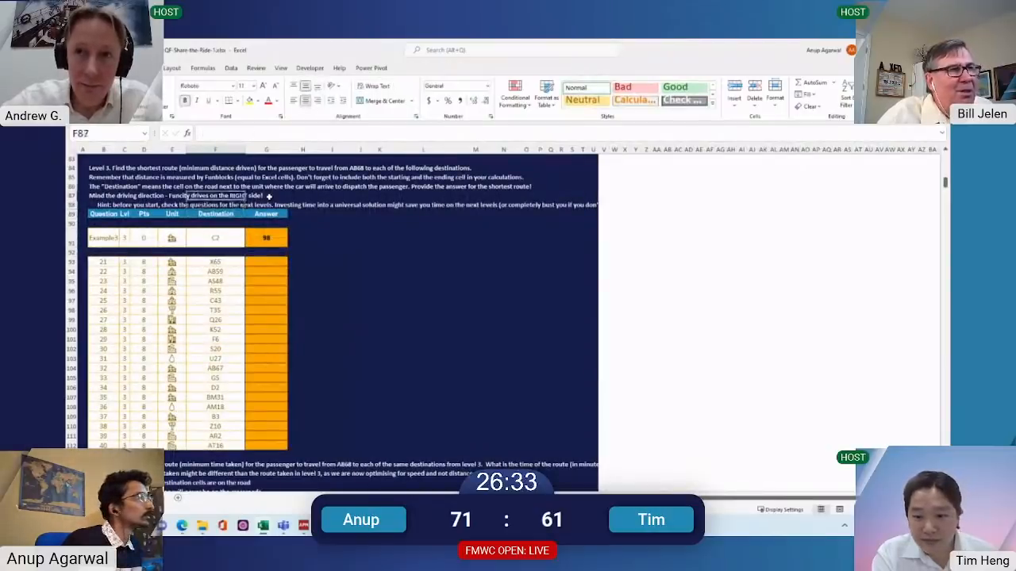
Review the Level 3 instructions and the example row with destination C2
key(Up)
key(Up)
key(Up)
key(Up)
key(Down)
key(Down)
key(Down)
key(Down)
key(Down)
key(Down)
key(Down)
key(Down)
key(Down)
key(Down)
key(Down)
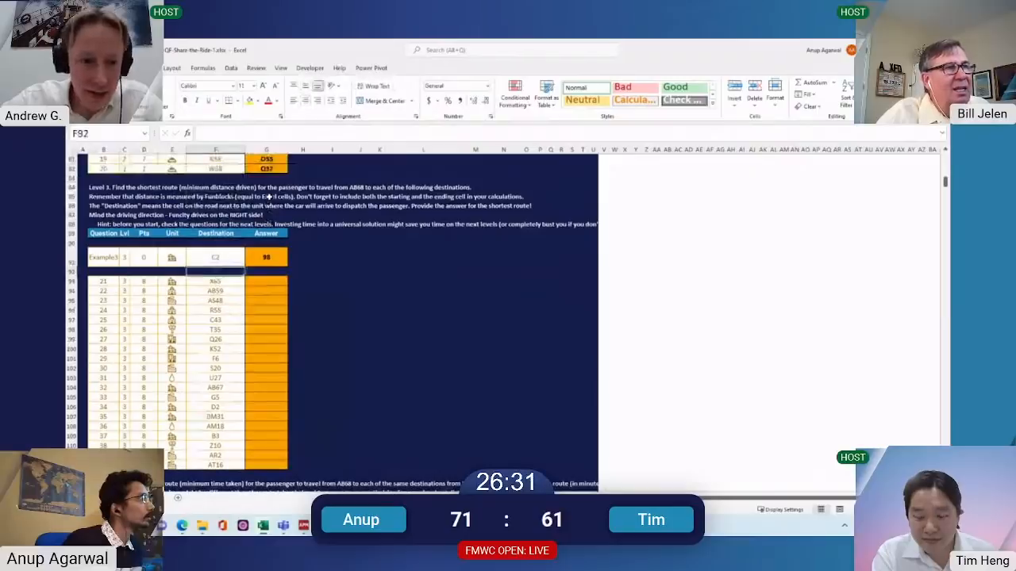
key(Up)
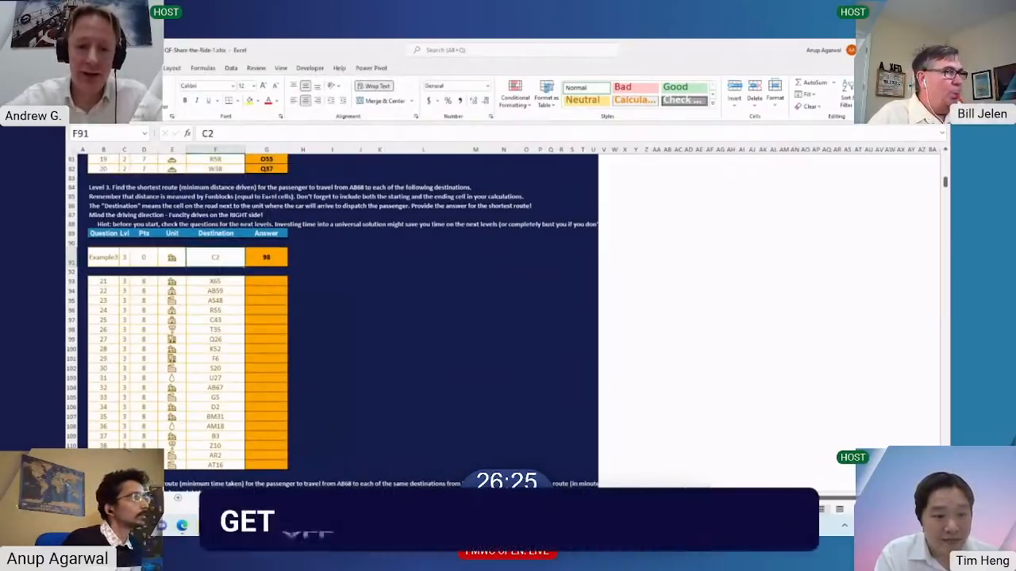
Add a new worksheet and enter the starting cell's column AB in A1 and row 68 in B1
key(ctrl+Page_Down)
key(ctrl+Right)
key(Right)
key(Right)
key(Right)
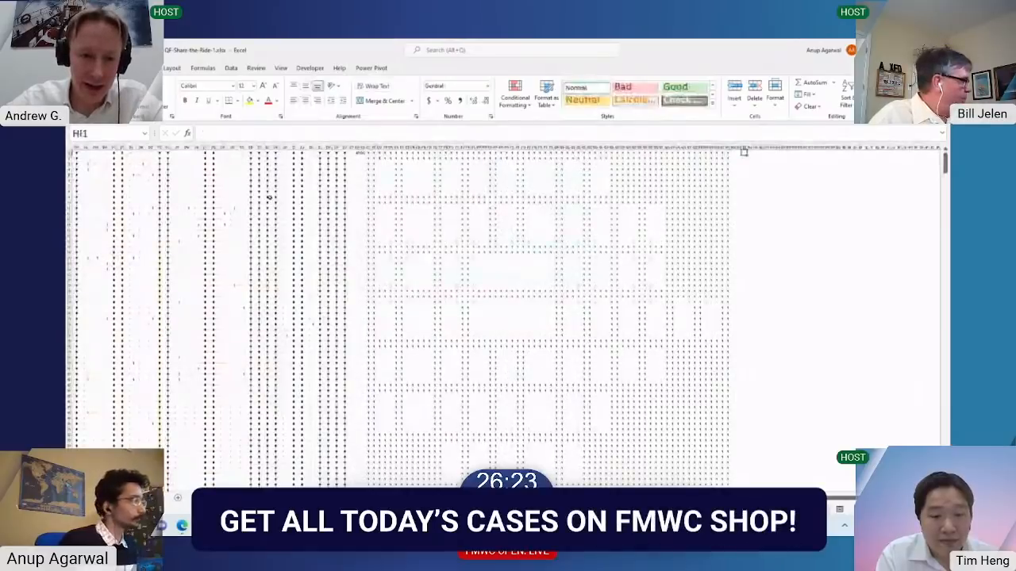
click(178, 498)
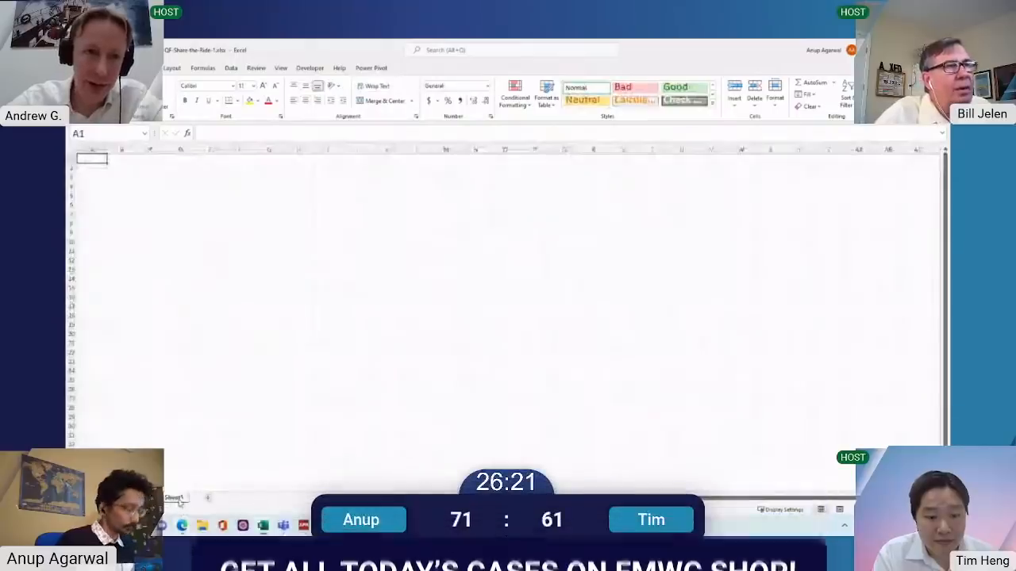
text(AB)
key(Return)
key(Up)
key(Right)
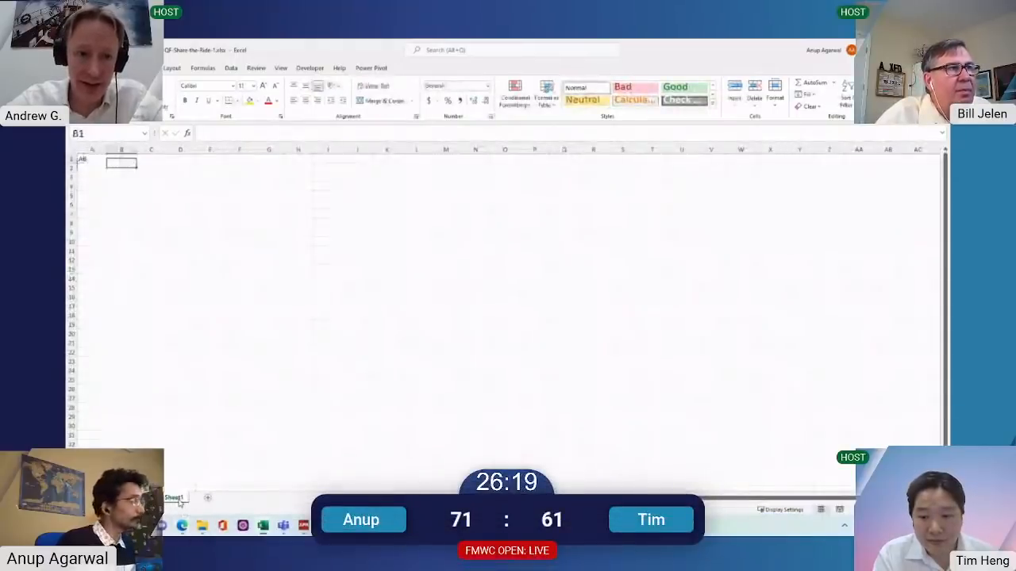
text(68)
key(Return)
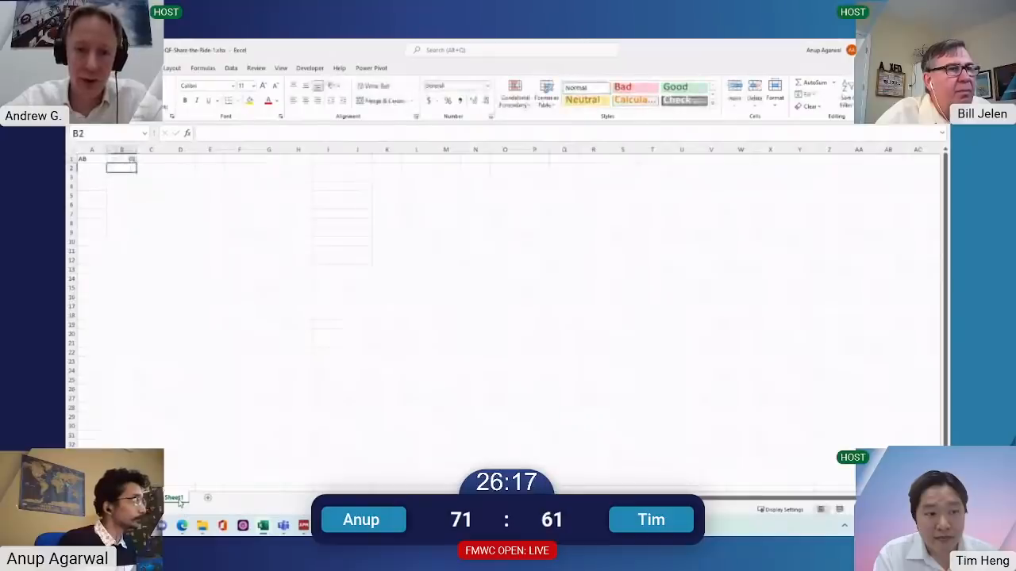
Enter the example destination's column C in A3 and row 2 in B3
key(Up)
key(Right)
key(Left)
key(Left)
key(Down)
key(Right)
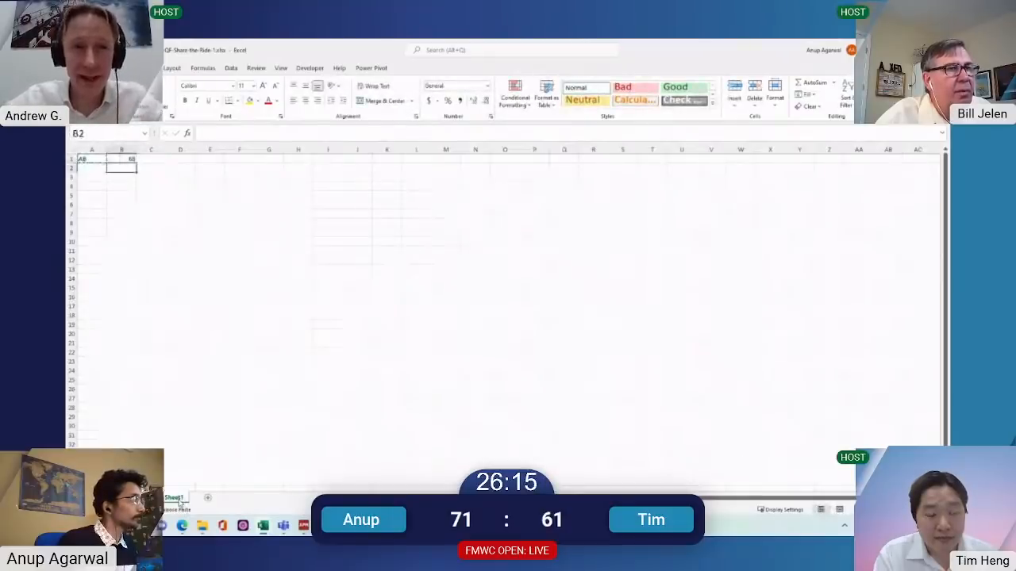
key(Down)
key(Left)
text(C)
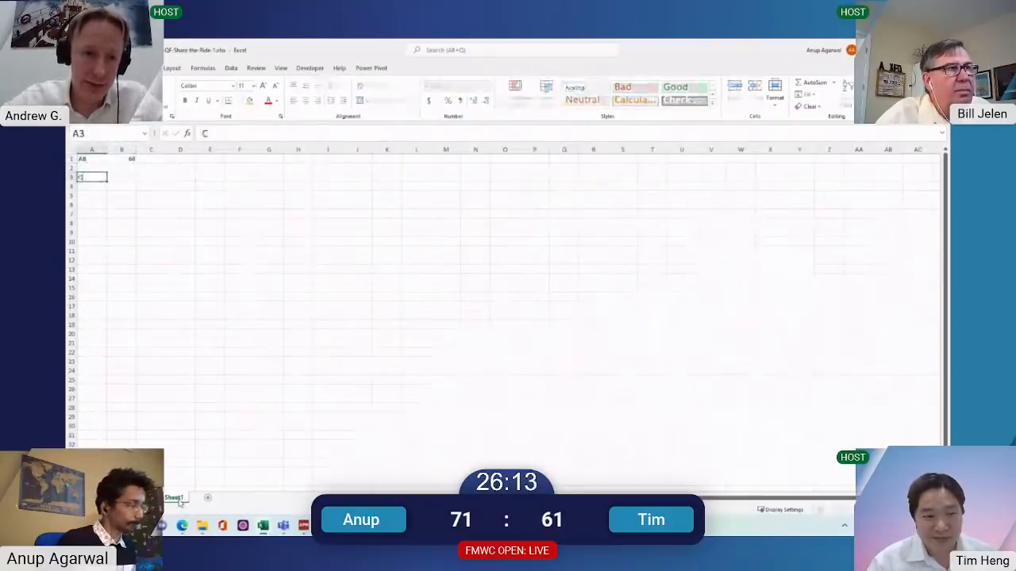
key(Right)
text(2)
Convert the start column letter to a number in A2 with =MATCH(A1,Map!$A$72:$BN$72,0)
key(Up)
key(Left)
text(=mt)
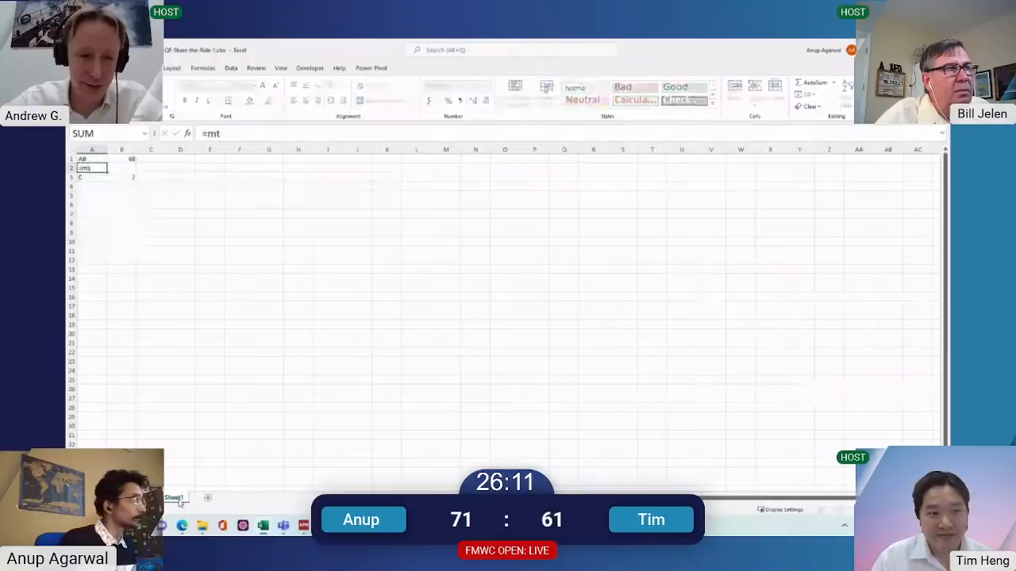
key(Right)
text(=mat)
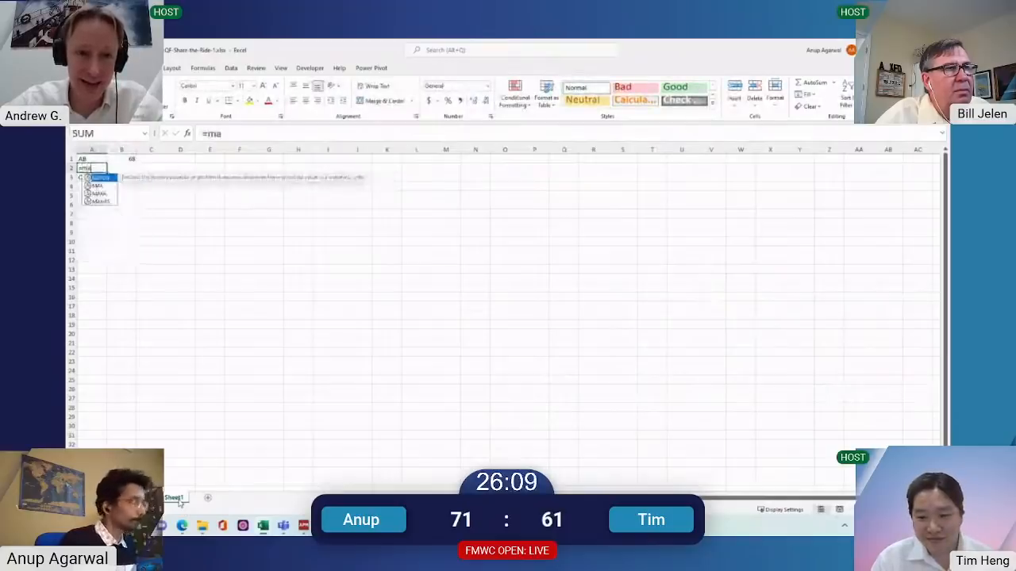
key(Tab)
text(,)
key(ctrl+Page_Up)
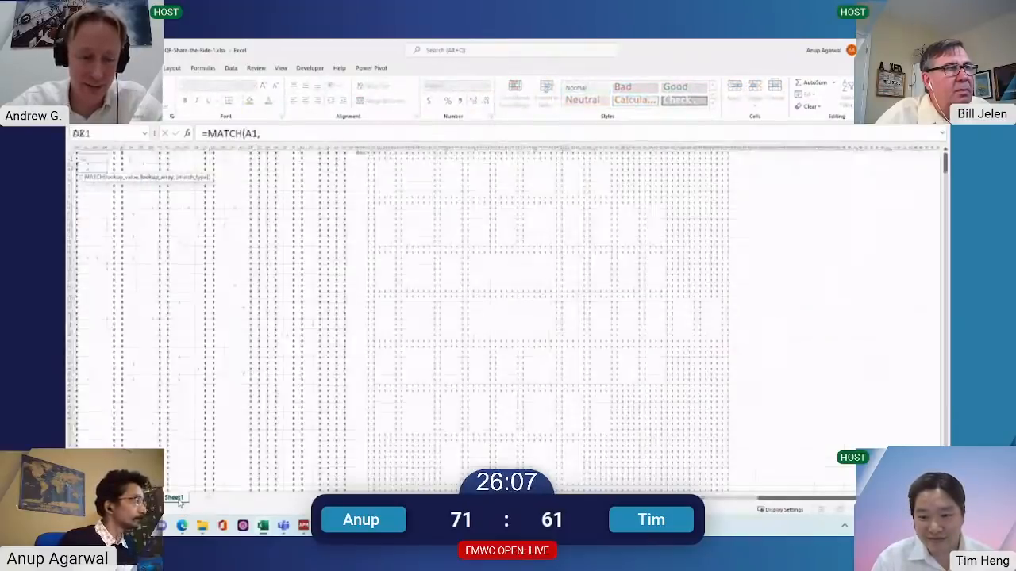
key(Left)
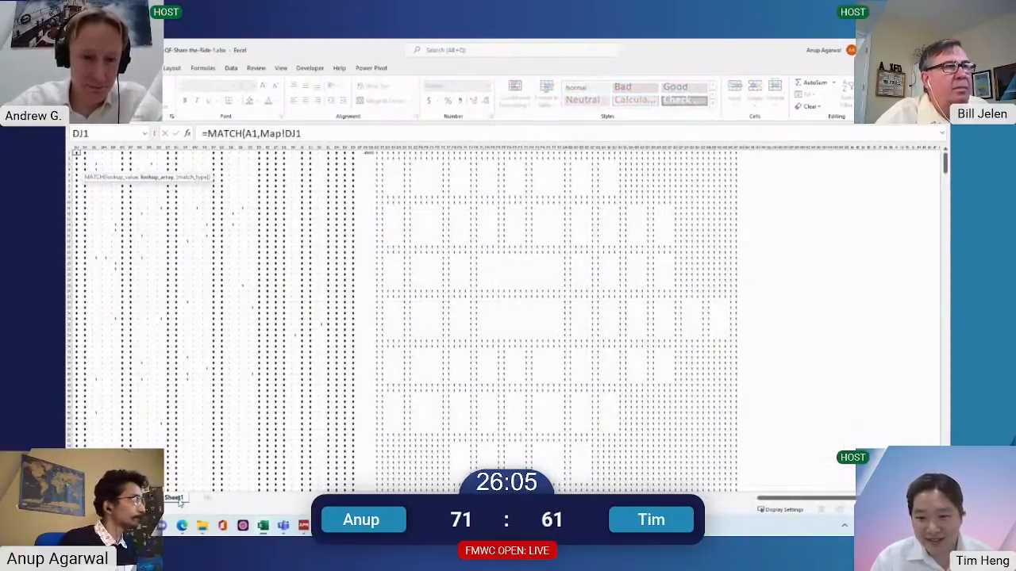
key(ctrl+Home)
key(ctrl+Down)
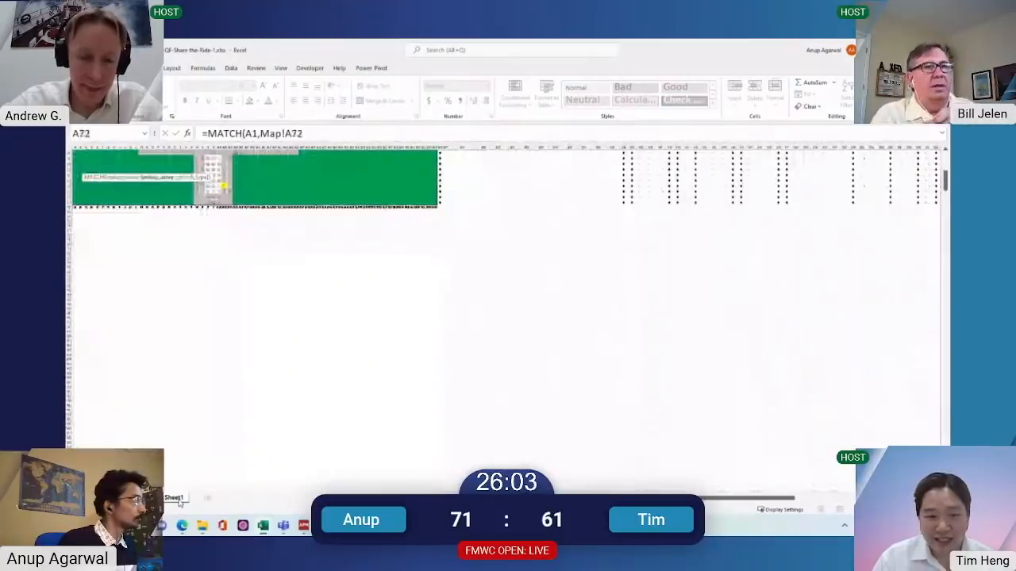
key(ctrl+shift+Right)
key(F4)
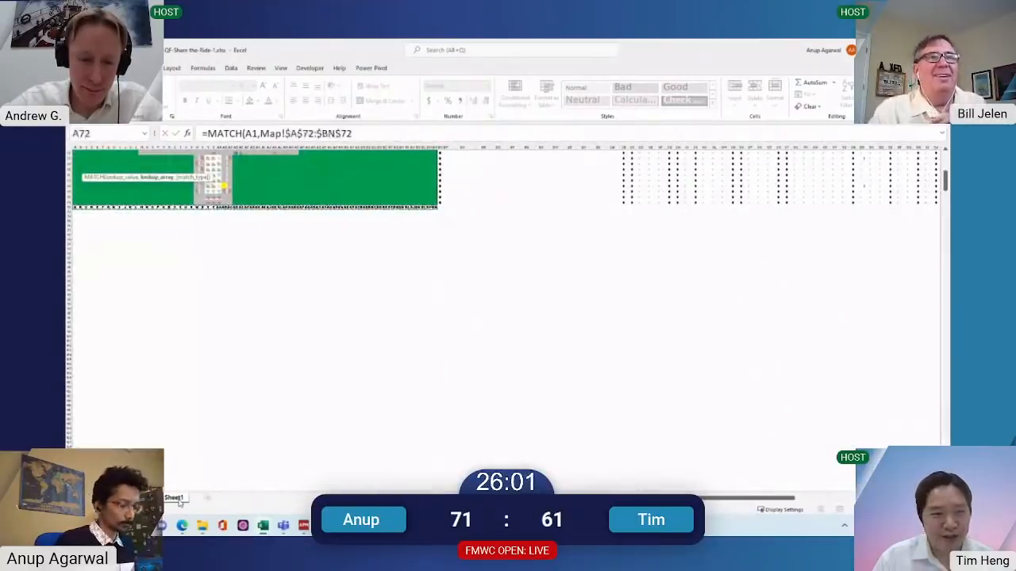
text(,0))
key(ctrl+Return)
Repeat the column-number lookup in A4 for the destination, and reference the row numbers above in B2 and B4
key(Down)
key(Down)
key(Return)
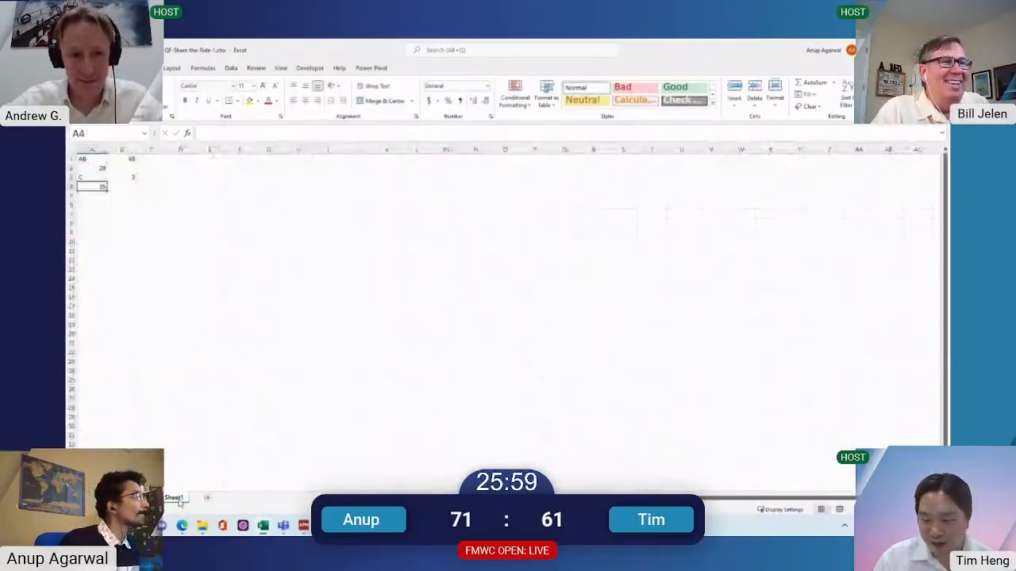
text(=)
key(Down)
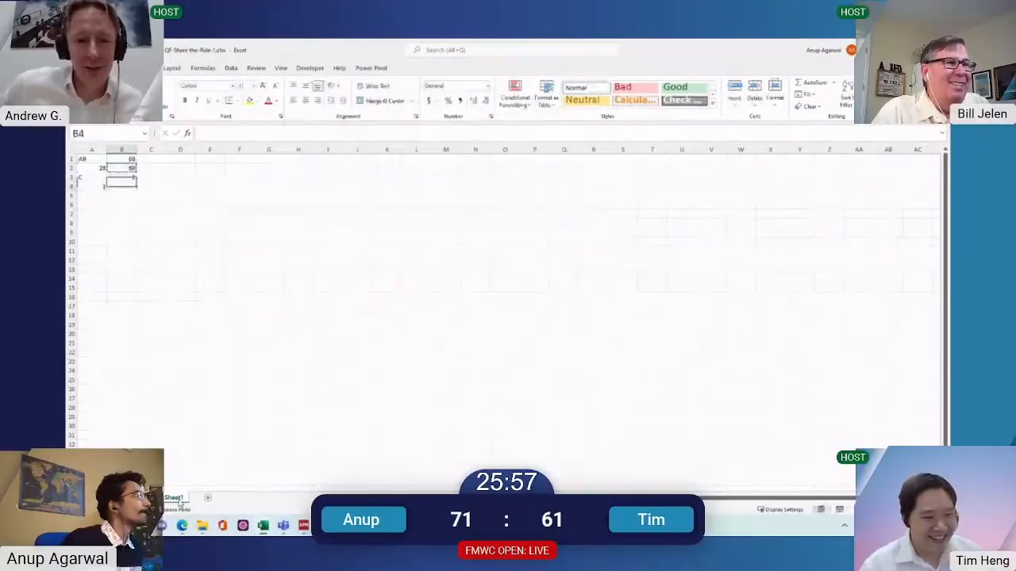
text(=B3)
Move the start's numeric coordinates from A2:B2 to D1:E1
key(Up)
key(Up)
key(Left)
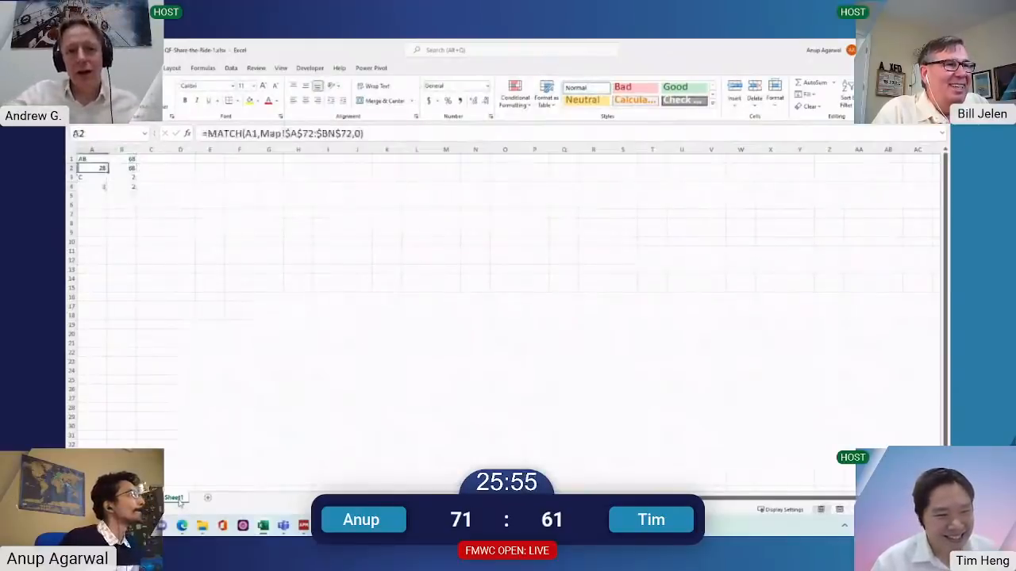
key(Right)
key(shift+Left)
key(shift+Up)
key(ctrl+c)
key(Right)
key(Right)
key(Up)
key(shift+Right)
key(ctrl+v)
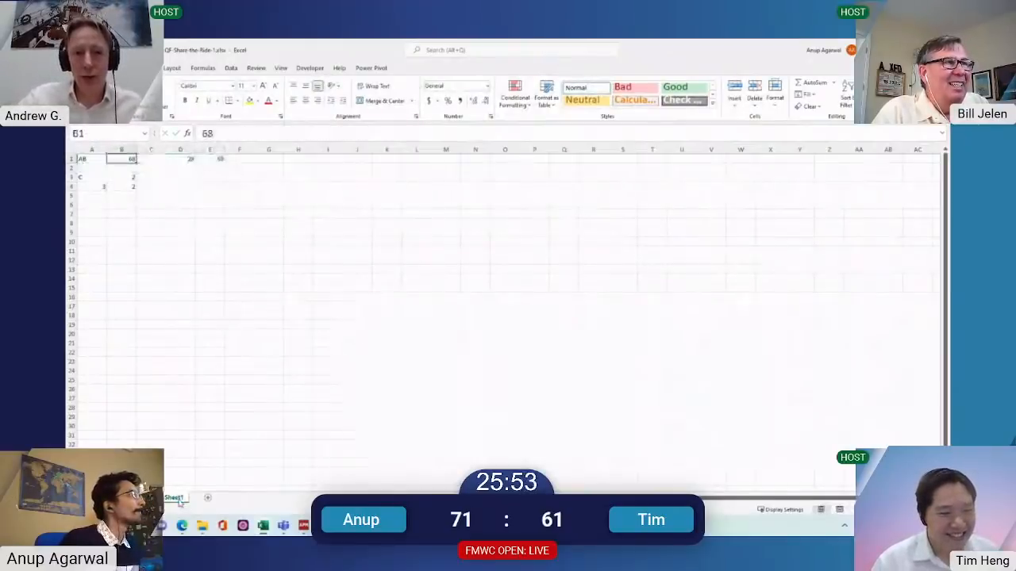
Move the destination's numeric coordinates from A4:B4 to D3:E3
key(Down)
key(Down)
key(Down)
key(Left)
key(Left)
key(Left)
key(shift+Right)
key(ctrl+x)
key(Right)
key(Right)
key(Right)
key(Up)
key(ctrl+v)
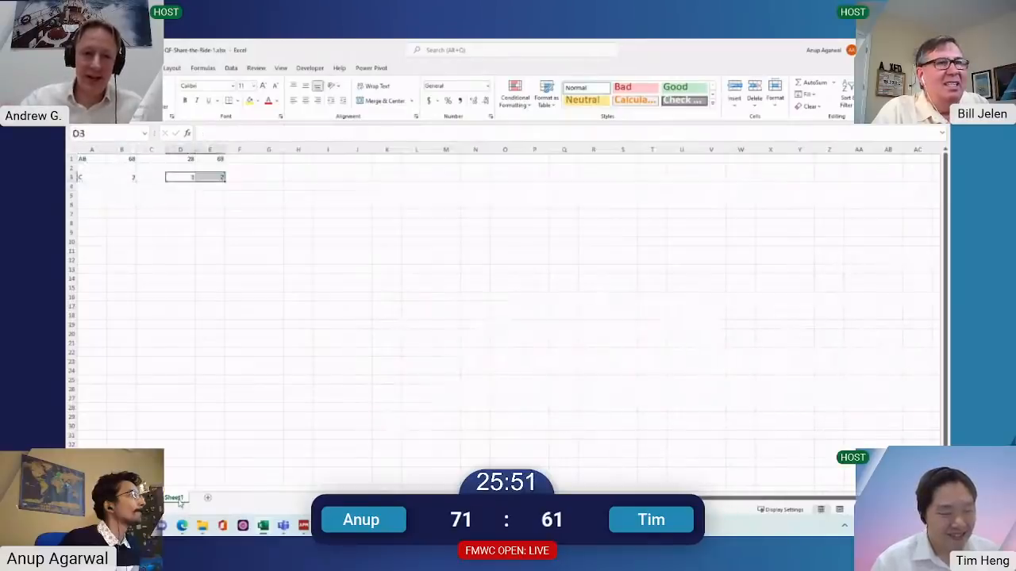
Compare the converted coordinates with the road layout on the city map
key(Up)
key(Up)
key(ctrl+Page_Up)
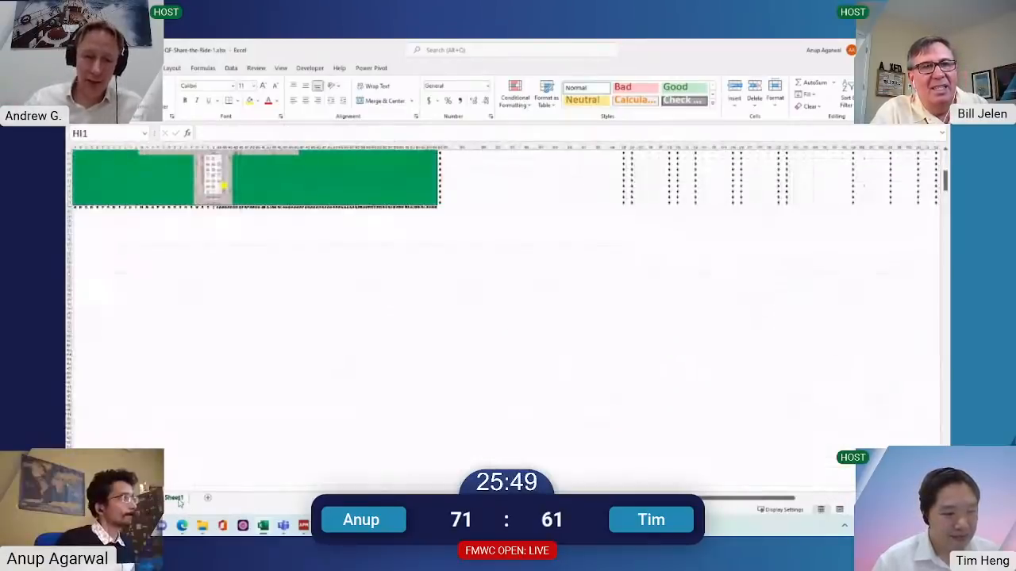
scroll(180, 503, up, 10)
scroll(180, 503, up, 10)
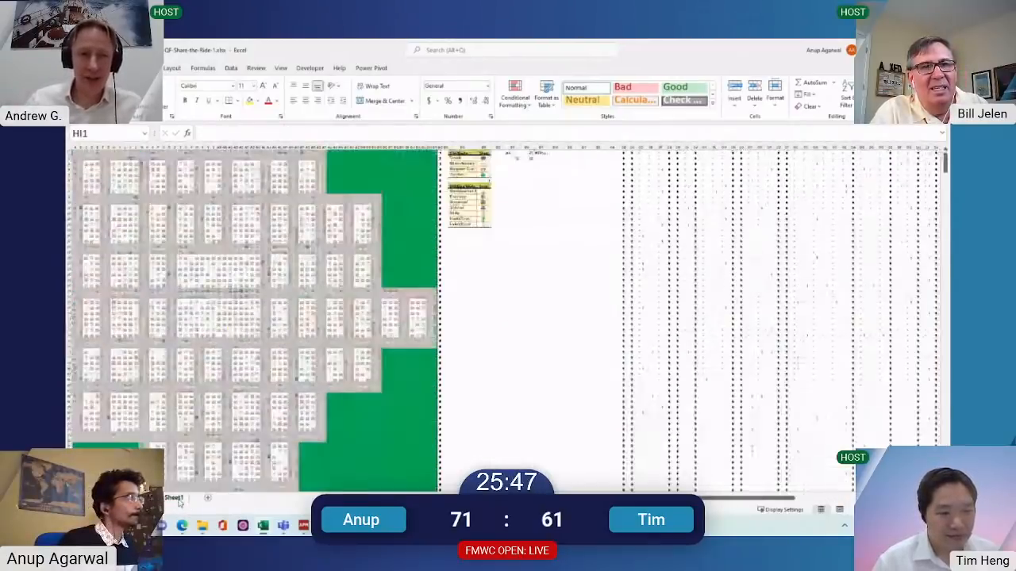
key(ctrl+Page_Down)
key(Left)
key(ctrl+Page_Up)
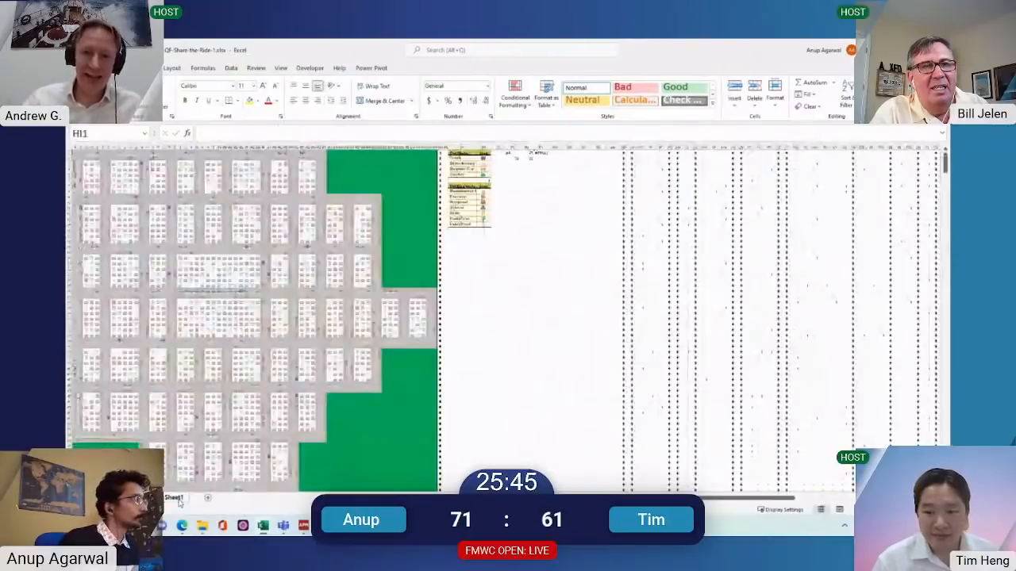
key(Page_Down)
key(Page_Up)
Calculate the vertical distance between start and destination in E6 with =ABS(E1-E3)
key(ctrl+Page_Down)
key(Down)
key(Down)
key(Down)
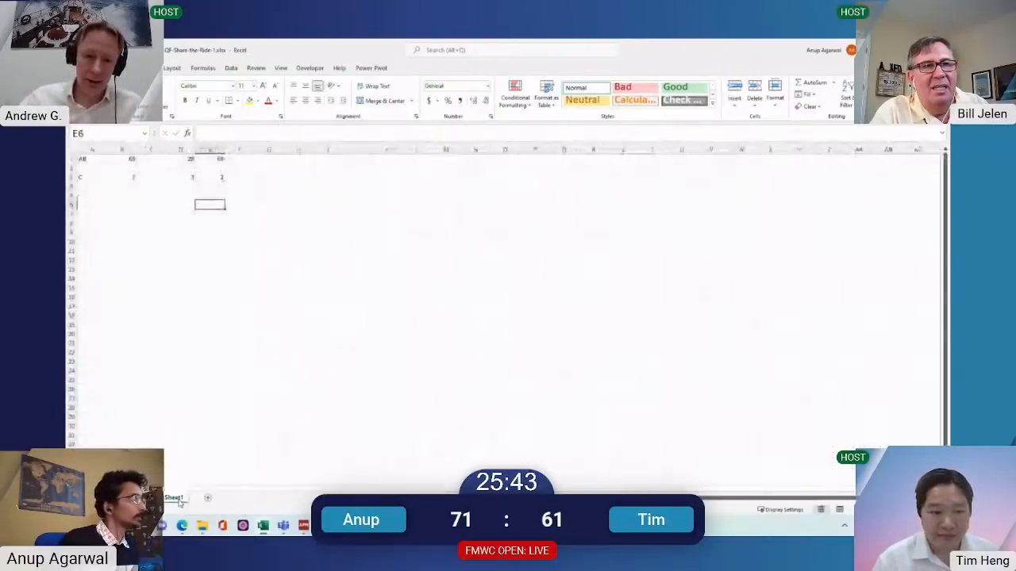
text(=abs)
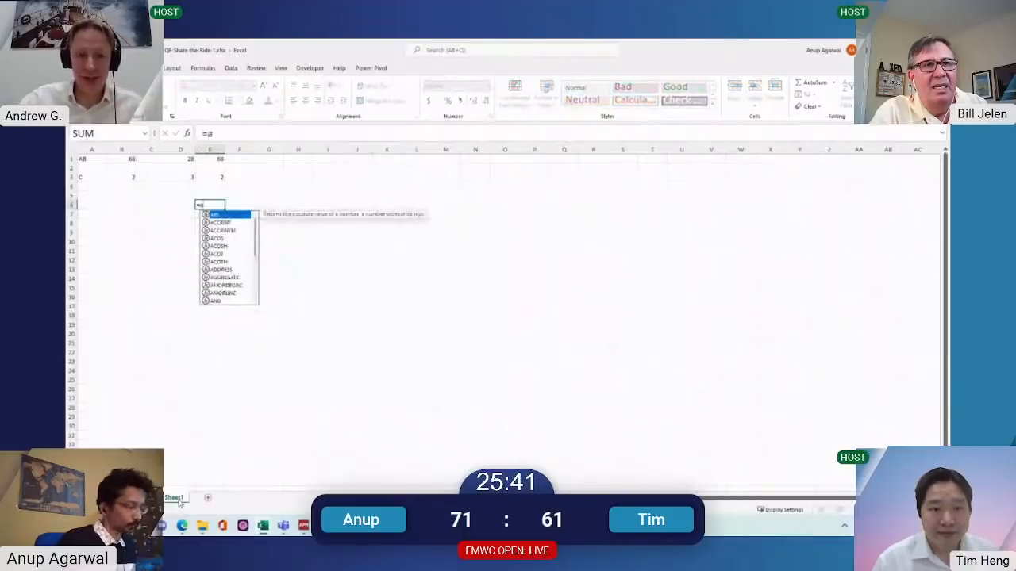
key(Tab)
key(Up)
key(Up)
key(Up)
key(Up)
key(Up)
text(-)
key(Up)
key(Up)
key(Up)
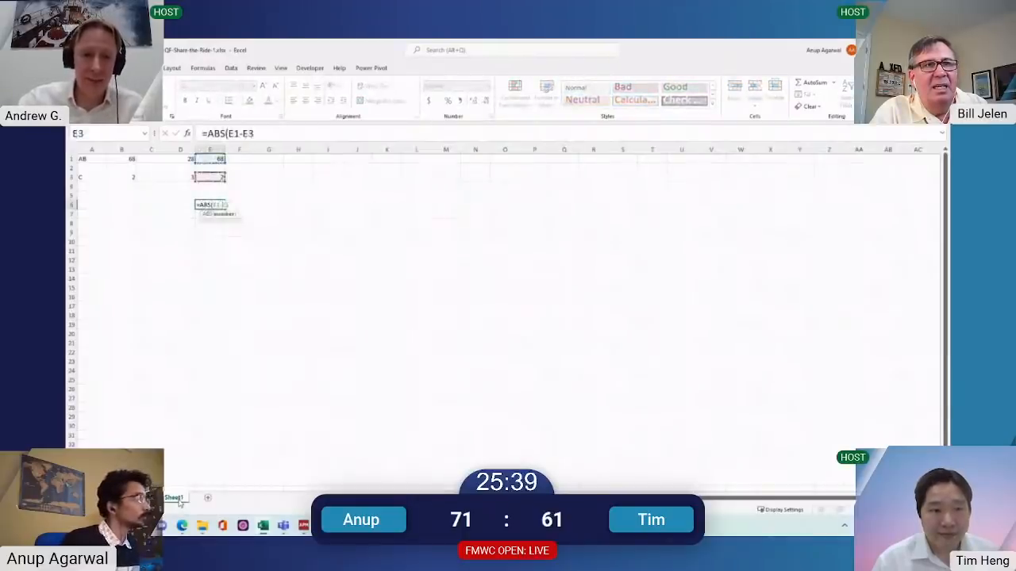
key(ctrl+Return)
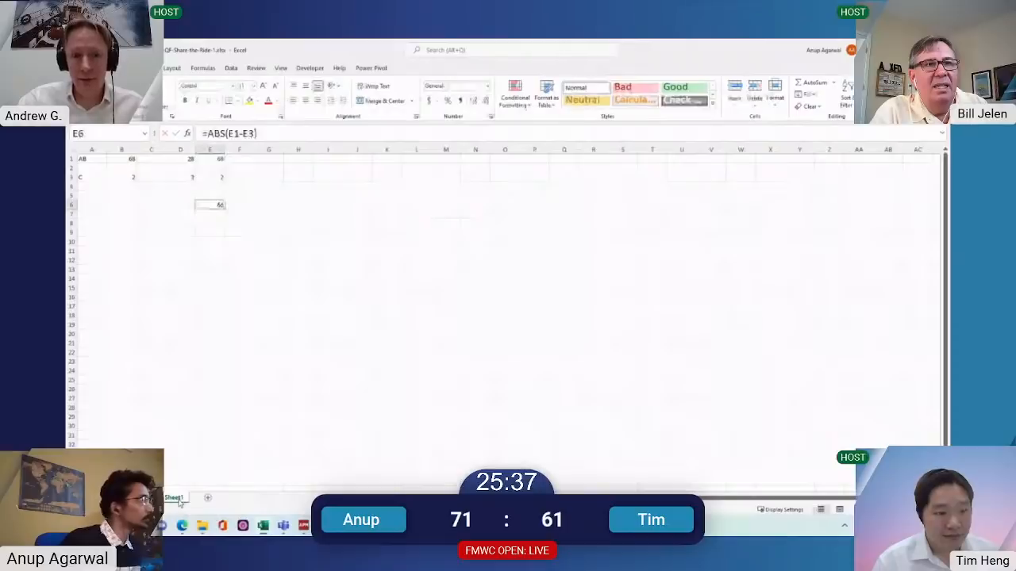
Copy the distance formula into D6 for the horizontal difference and check its references to D1 and D3
key(ctrl+Page_Up)
key(ctrl+Page_Down)
key(ctrl+c)
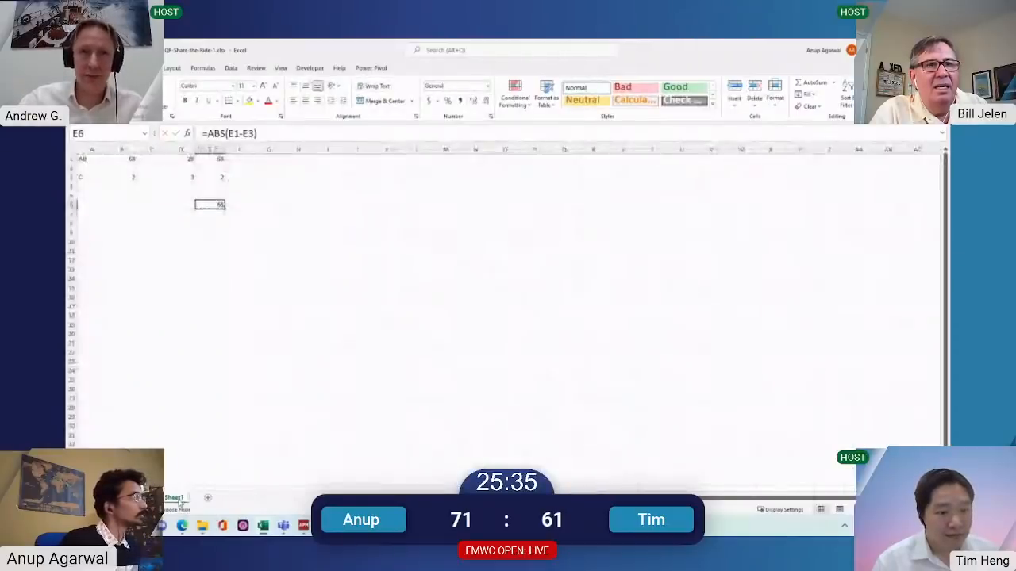
key(Left)
key(ctrl+v)
key(F2)
key(ctrl+Return)
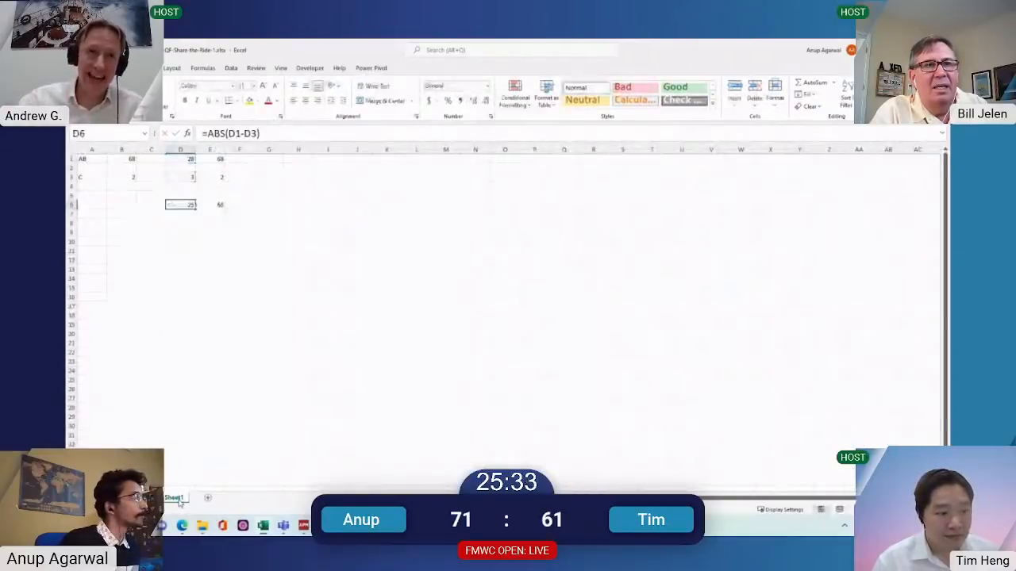
key(F2)
key(ctrl+Return)
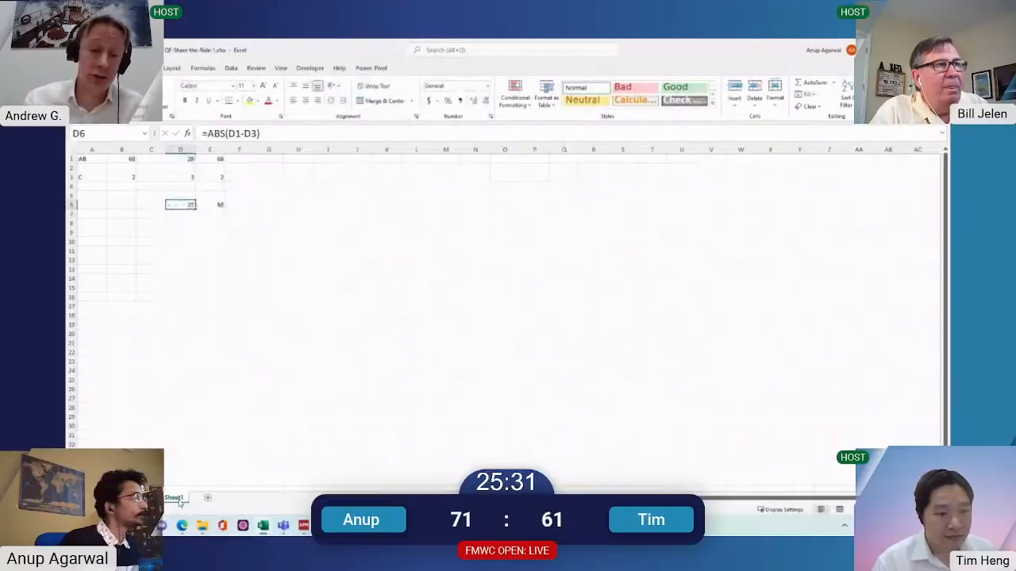
Trace the city map's road along column AJ from row 45 to row 52 and examine the lower map
key(ctrl+Page_Up)
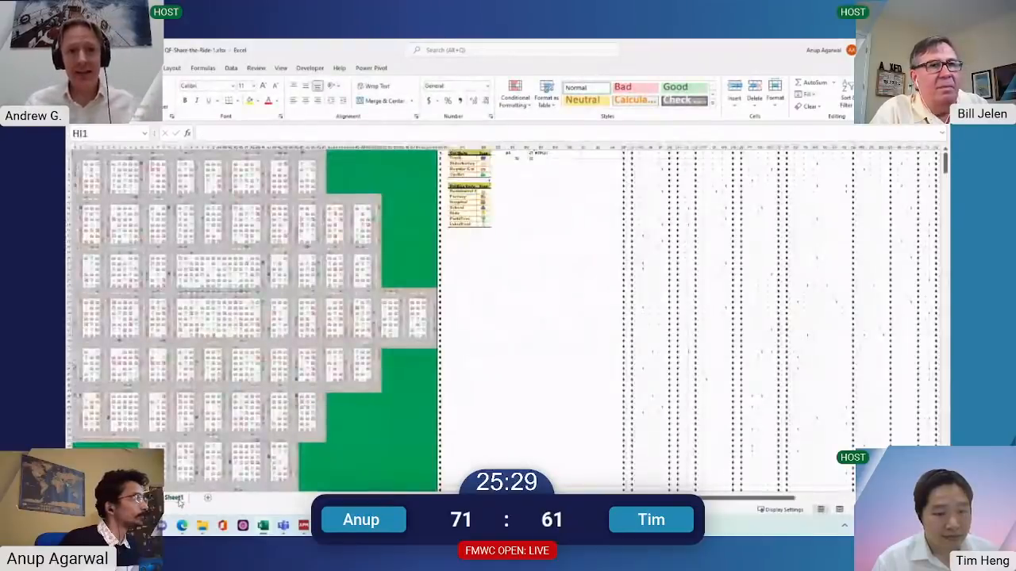
key(Page_Down)
key(alt+Page_Up)
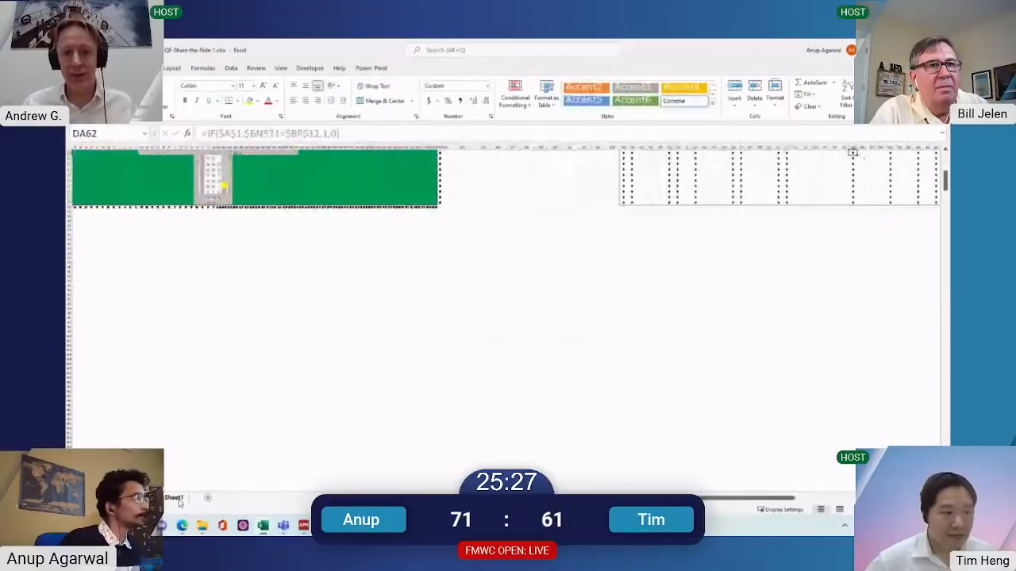
key(Up)
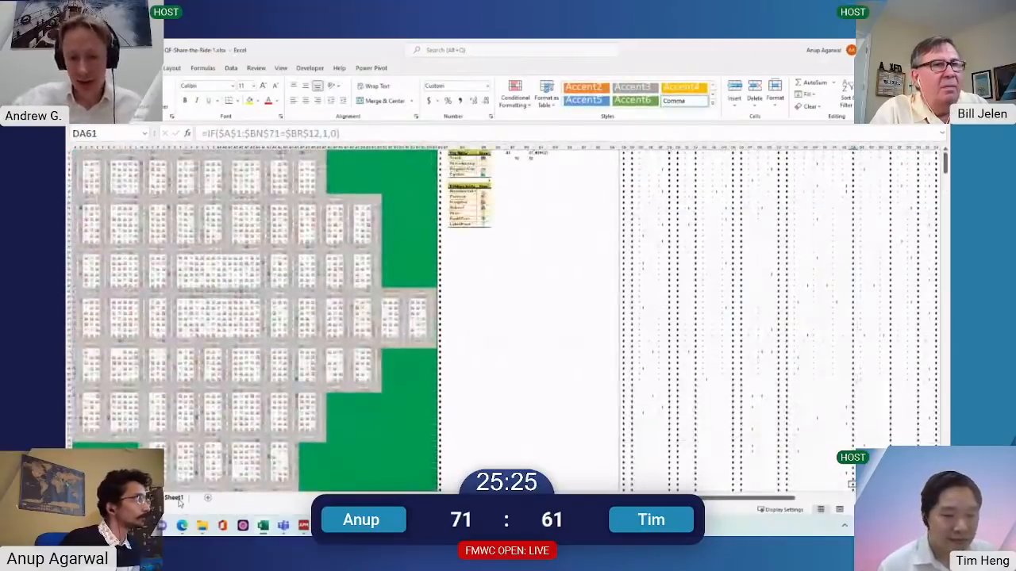
click(268, 403)
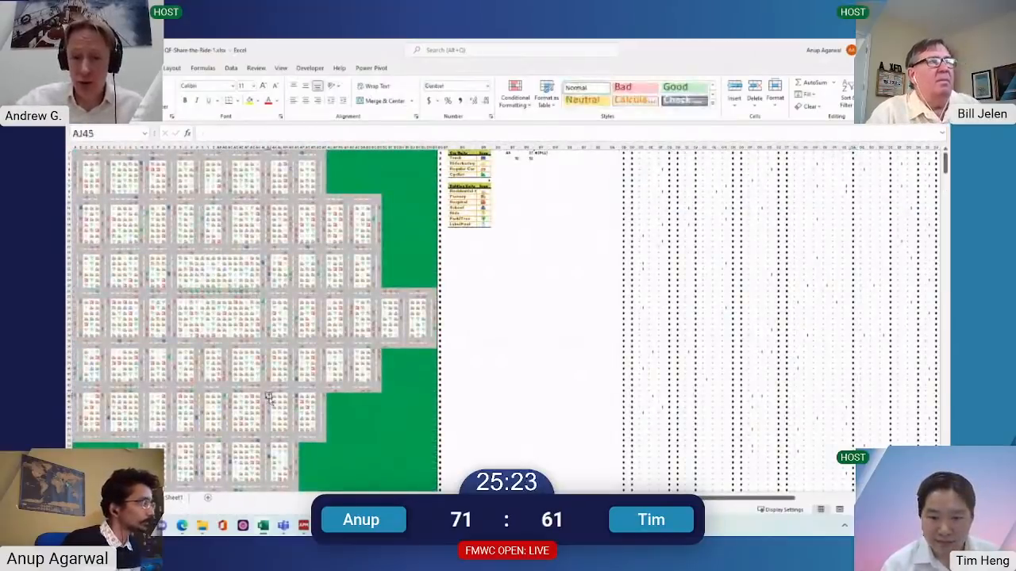
key(Down)
key(Down)
key(Down)
key(Down)
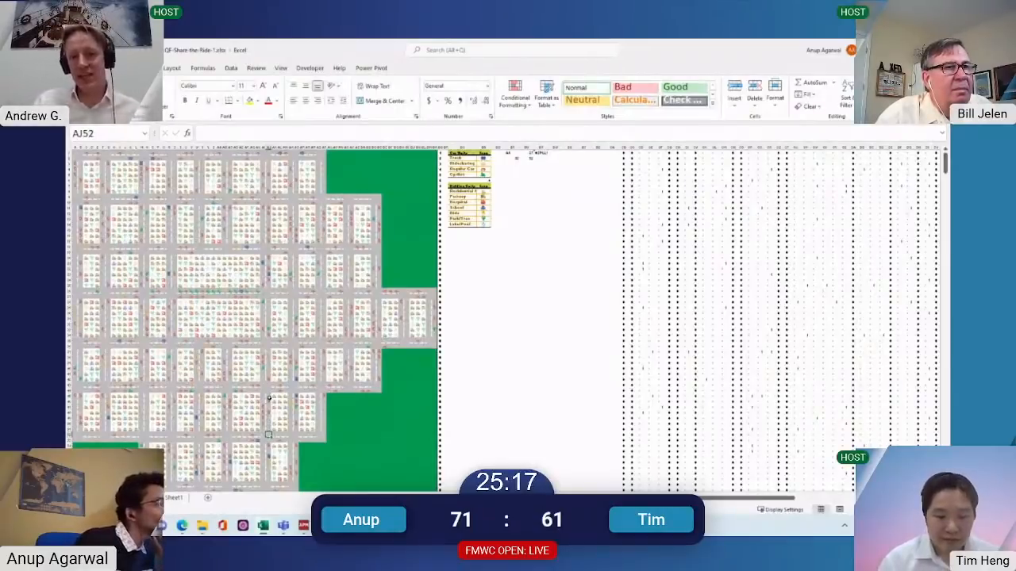
scroll(269, 398, down, 3)
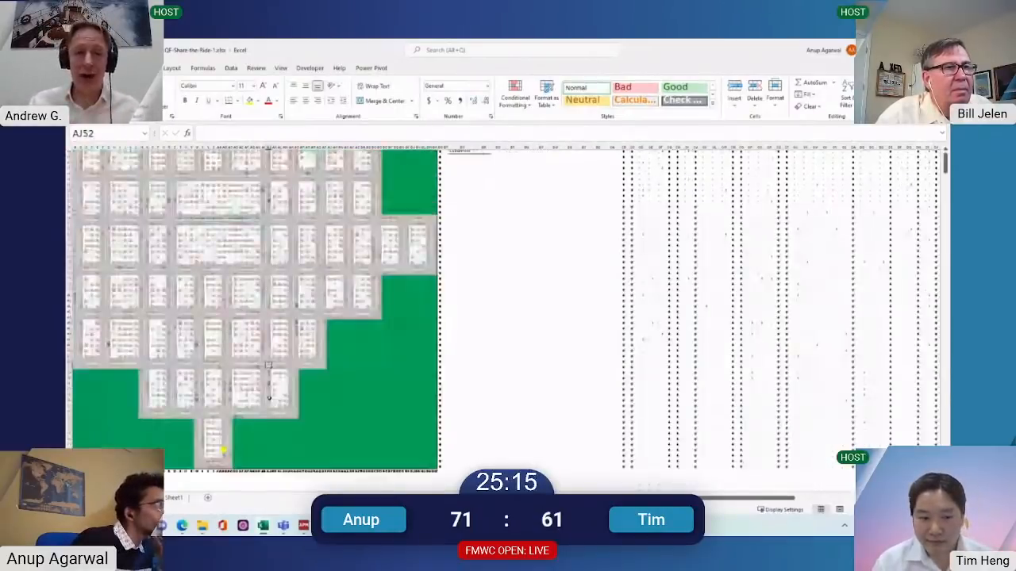
Locate the starting cell AB68 at the base of the city map
scroll(269, 397, up, 3)
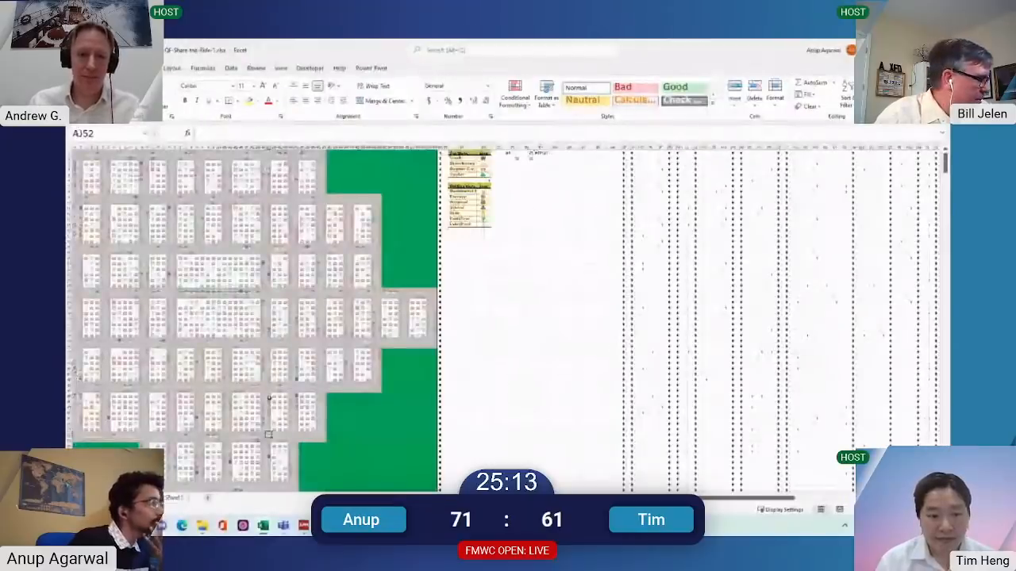
key(Down)
key(Down)
key(Page_Down)
key(Up)
key(Up)
key(Left)
key(Left)
key(Left)
key(Left)
key(Left)
key(Left)
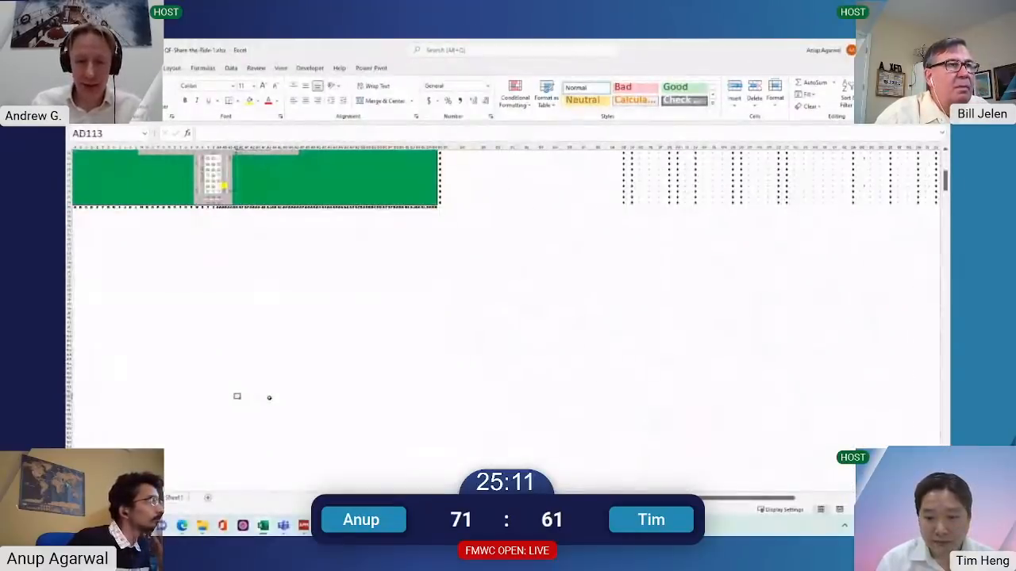
key(ctrl+Up)
key(Up)
key(Left)
key(Left)
key(Up)
key(Up)
key(Up)
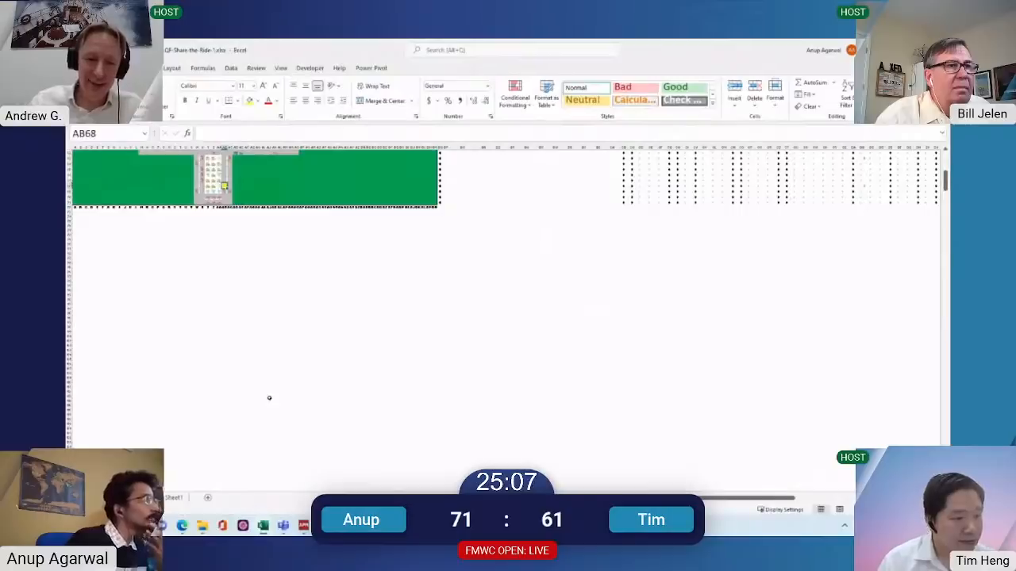
Trace the road along column AB upward from the starting cell AB68
key(shift+Up)
key(shift+Up)
key(shift+Up)
key(shift+Up)
key(shift+Up)
key(shift+Up)
key(shift+Up)
key(shift+Up)
key(shift+Up)
key(shift+Up)
key(shift+Up)
key(shift+Up)
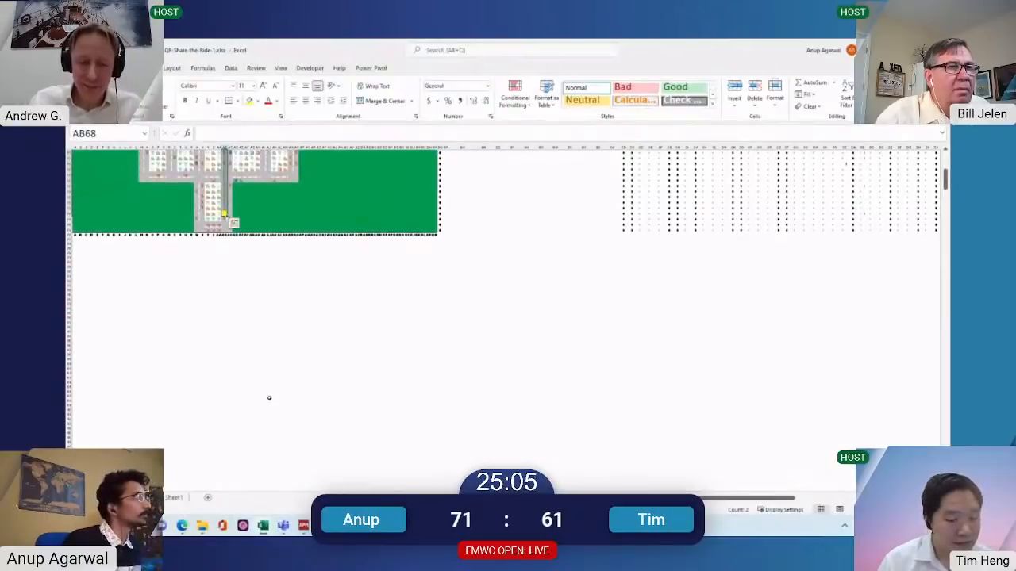
Add the vertical and horizontal distances in G6 with =E6+D6
key(ctrl+Page_Down)
key(Right)
key(Right)
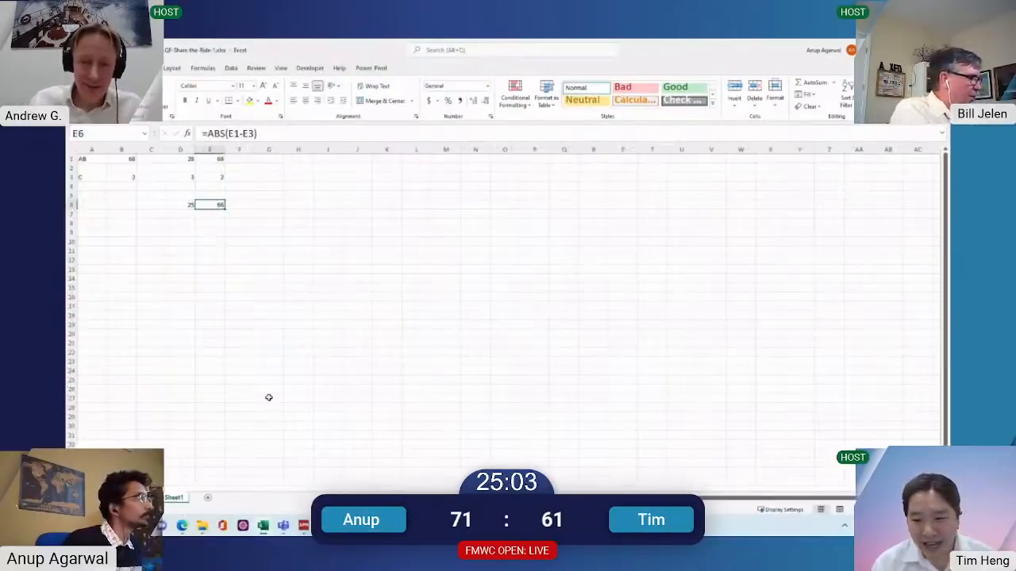
key(Right)
text(=)
key(Left)
key(Left)
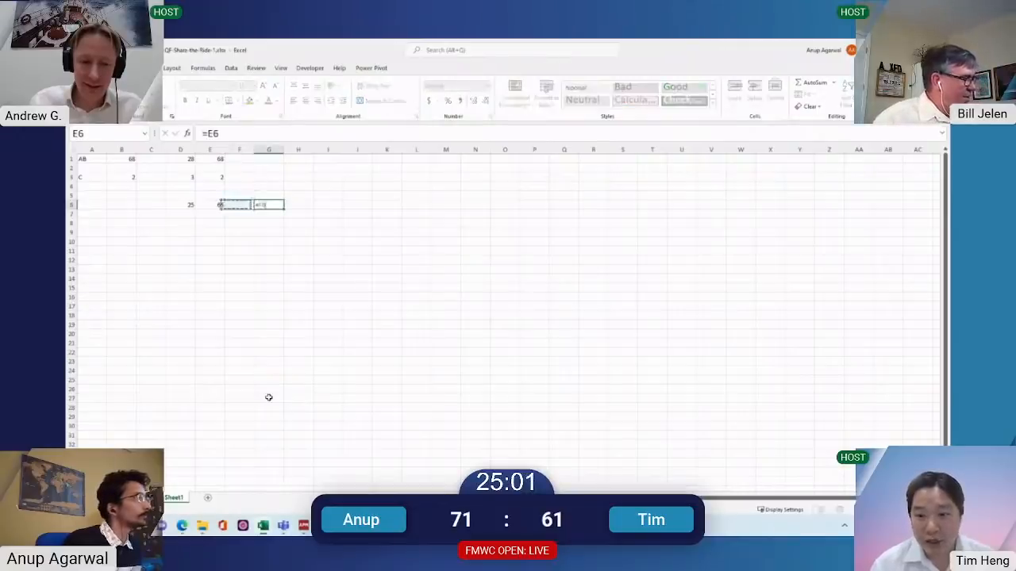
text(+)
key(Left)
key(Left)
key(Left)
key(Return)
key(Up)
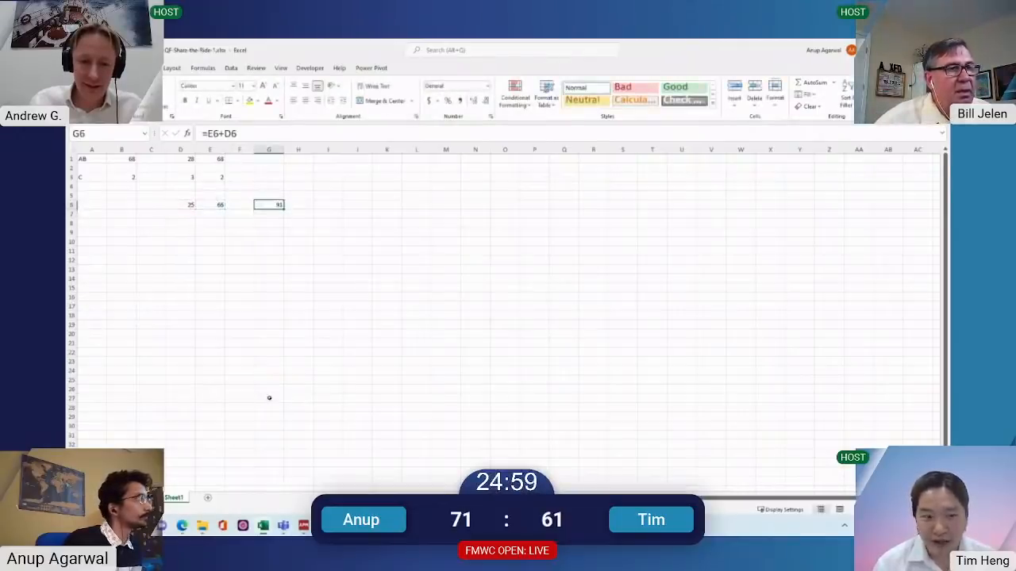
Compare the total distance with the city map and follow the route from AB68 across to column A at A7
key(ctrl+Page_Up)
key(ctrl+Page_Up)
key(ctrl+Page_Down)
key(ctrl+Page_Down)
key(ctrl+Page_Up)
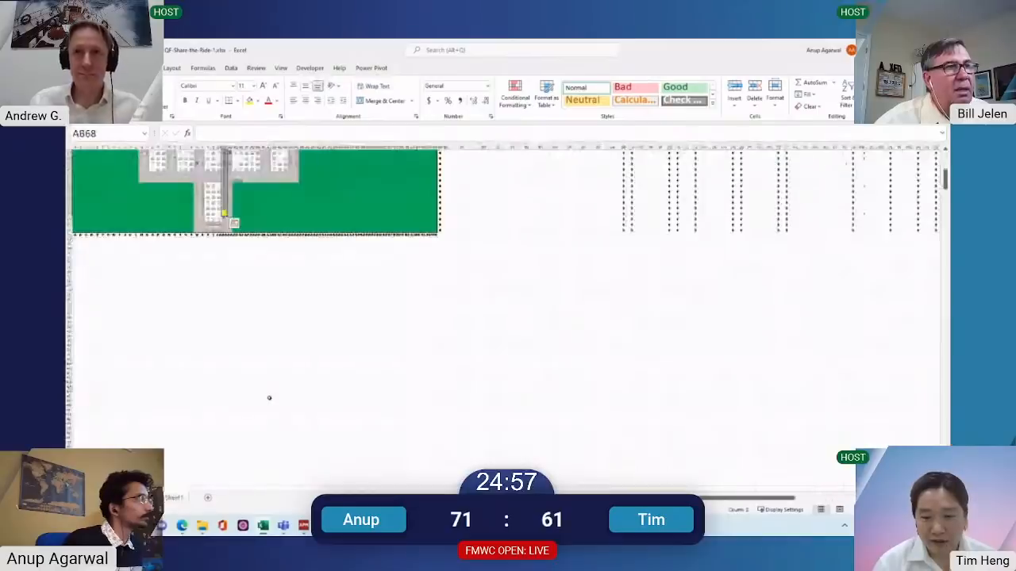
key(ctrl+Page_Down)
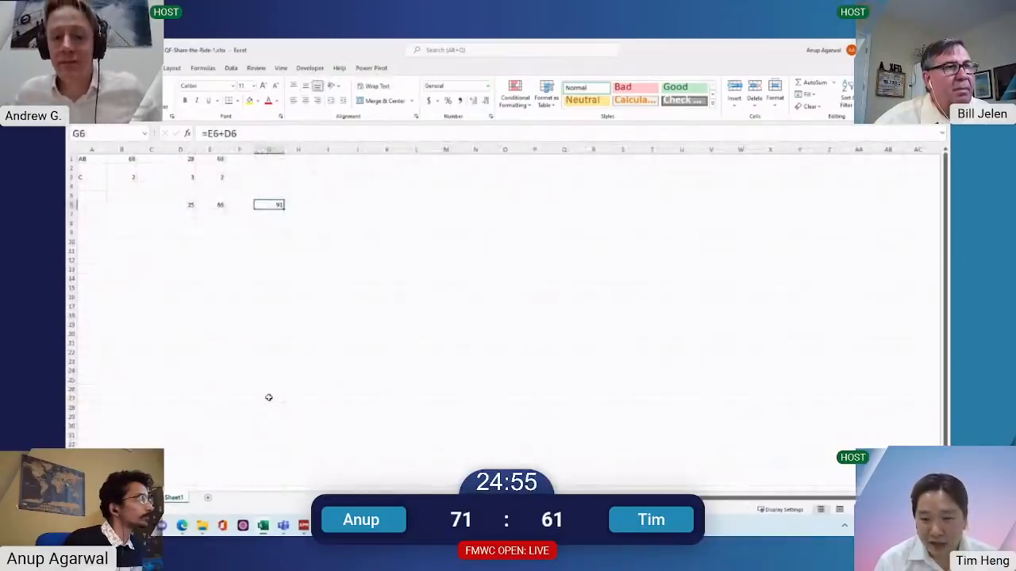
key(Left)
key(Left)
key(Left)
key(ctrl+Page_Up)
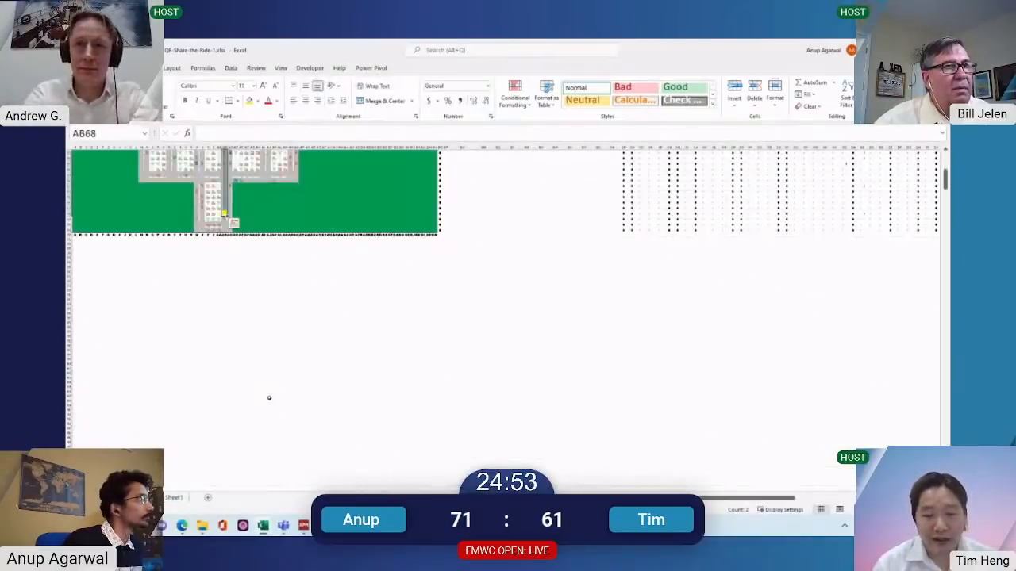
key(Left)
key(Left)
key(Left)
key(Left)
key(Left)
key(Left)
key(Left)
key(Left)
key(Left)
key(Left)
key(Left)
key(Left)
key(Left)
key(Left)
key(Left)
key(Left)
key(Left)
key(Left)
key(Left)
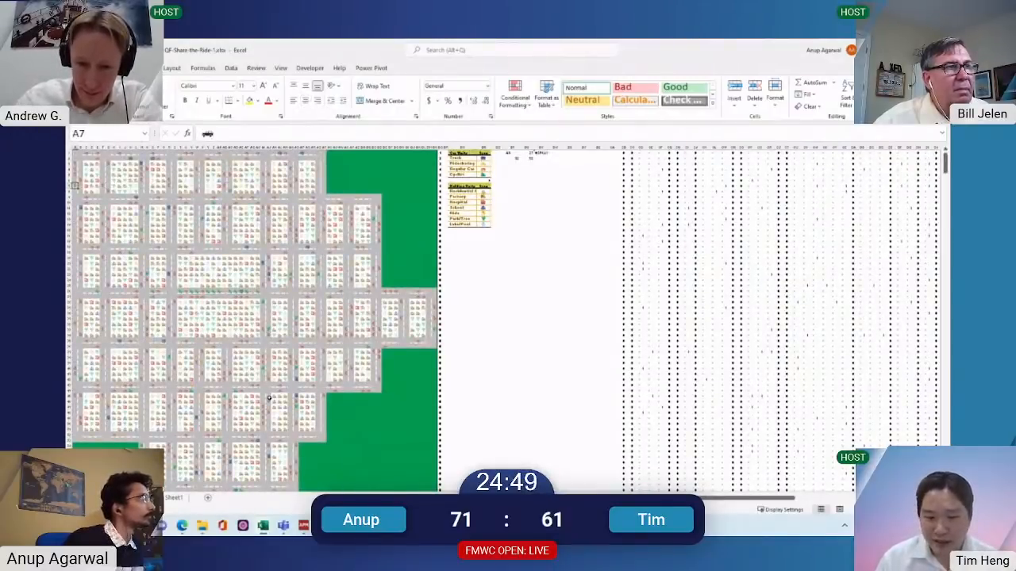
Review the Level 3 example with destination C2 and examine the cells around C2 on the city map
key(ctrl+Page_Down)
key(ctrl+Page_Up)
key(ctrl+Page_Up)
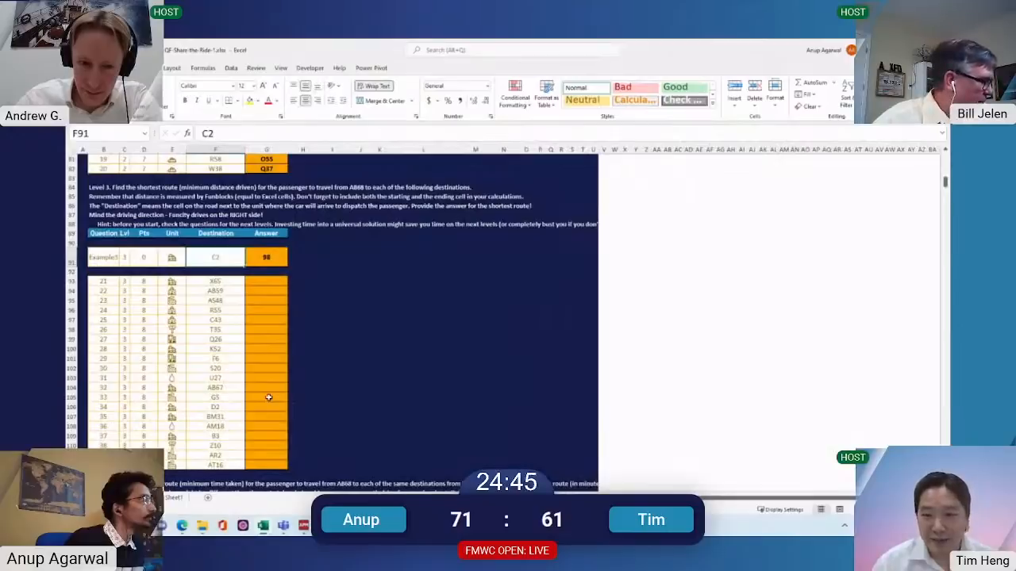
key(ctrl+Page_Down)
key(Up)
key(Up)
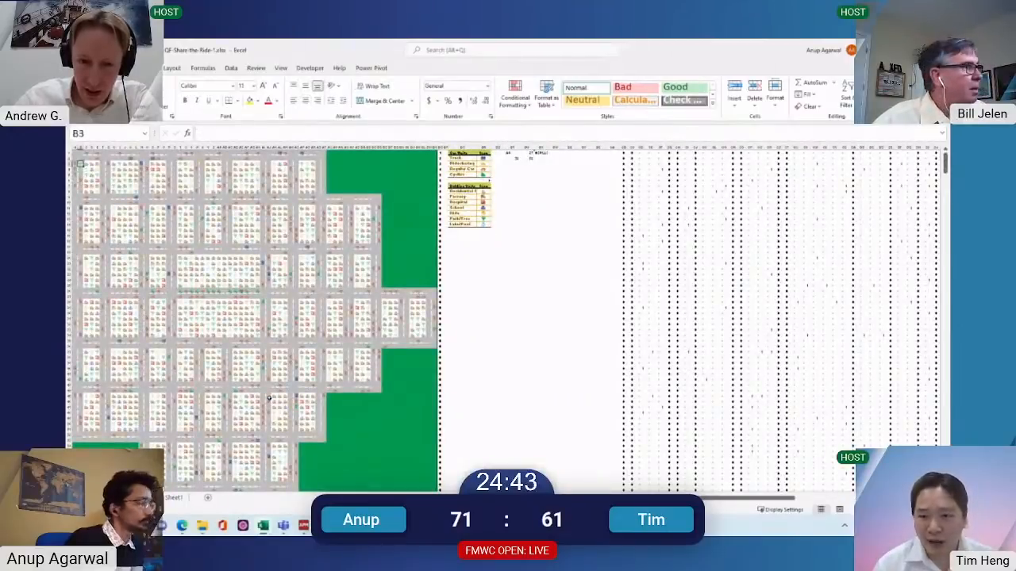
key(Right)
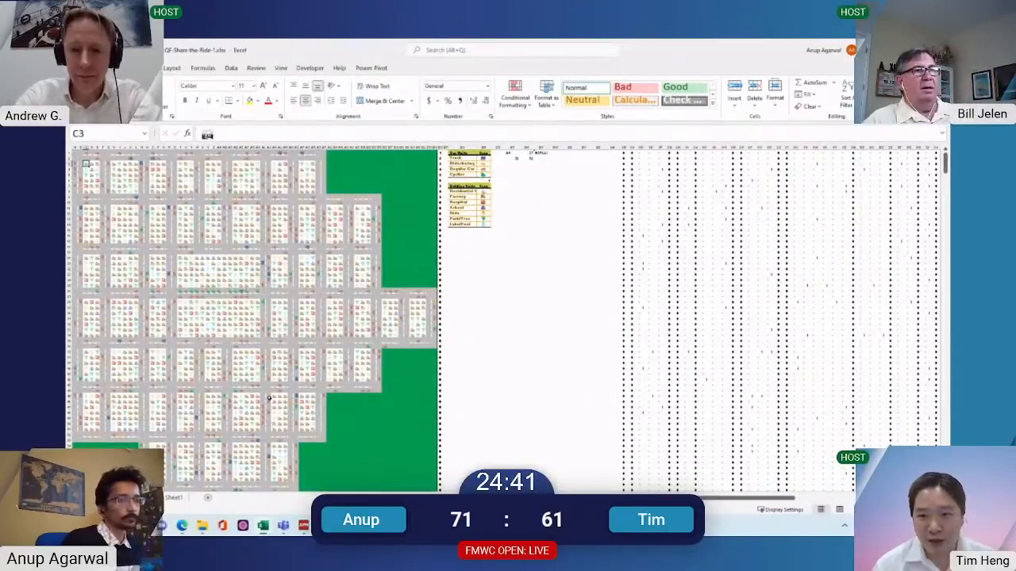
key(alt+Tab)
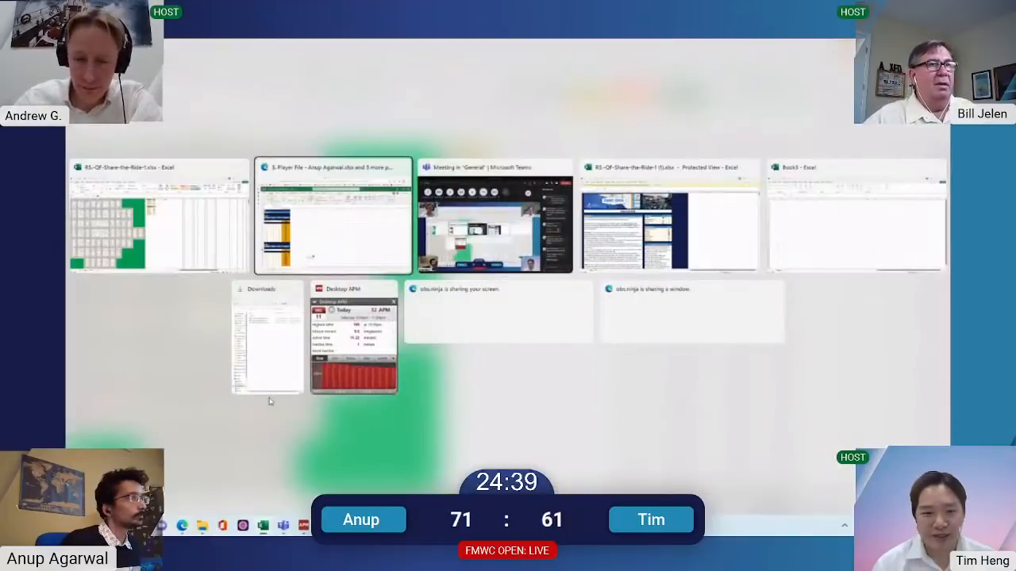
key(Escape)
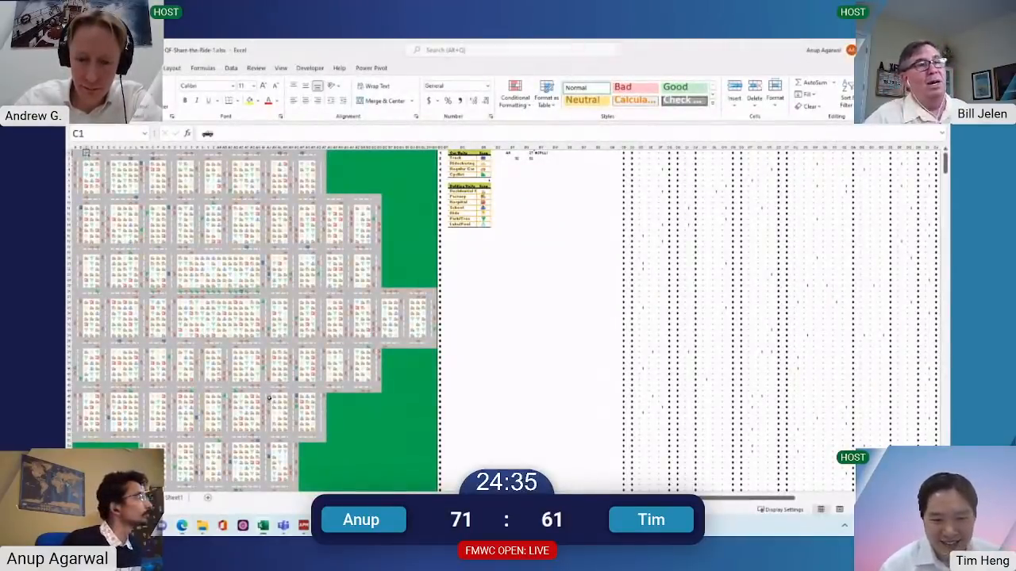
key(Up)
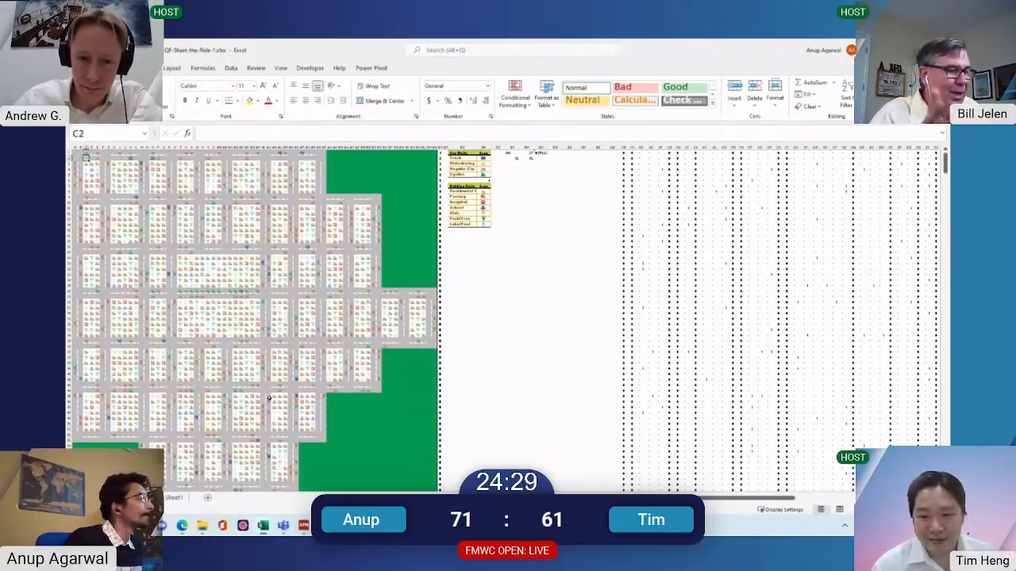
Check the cell references of the distance formulas in D6 and E6 against the city map
key(ctrl+Page_Down)
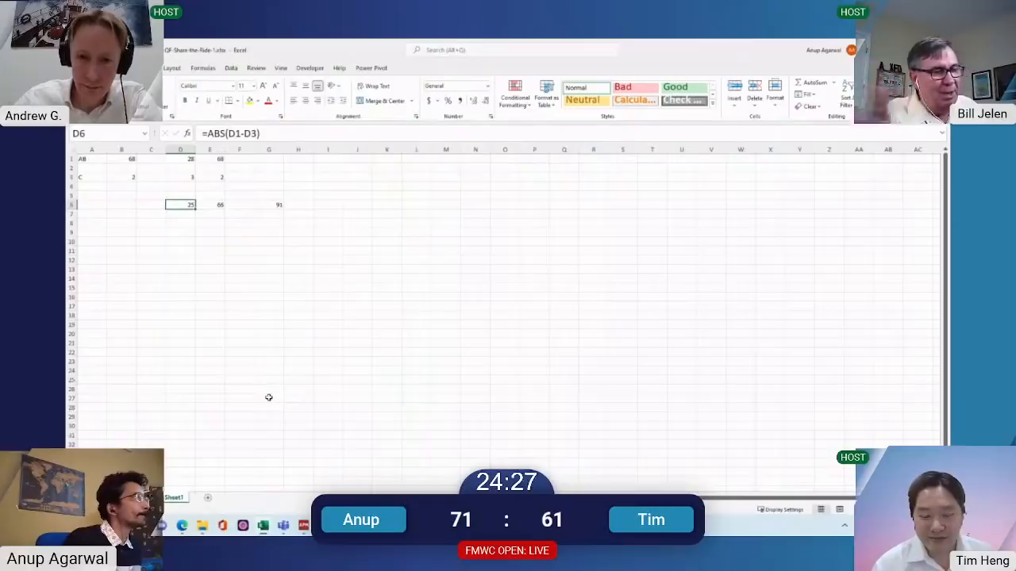
key(F2)
key(Escape)
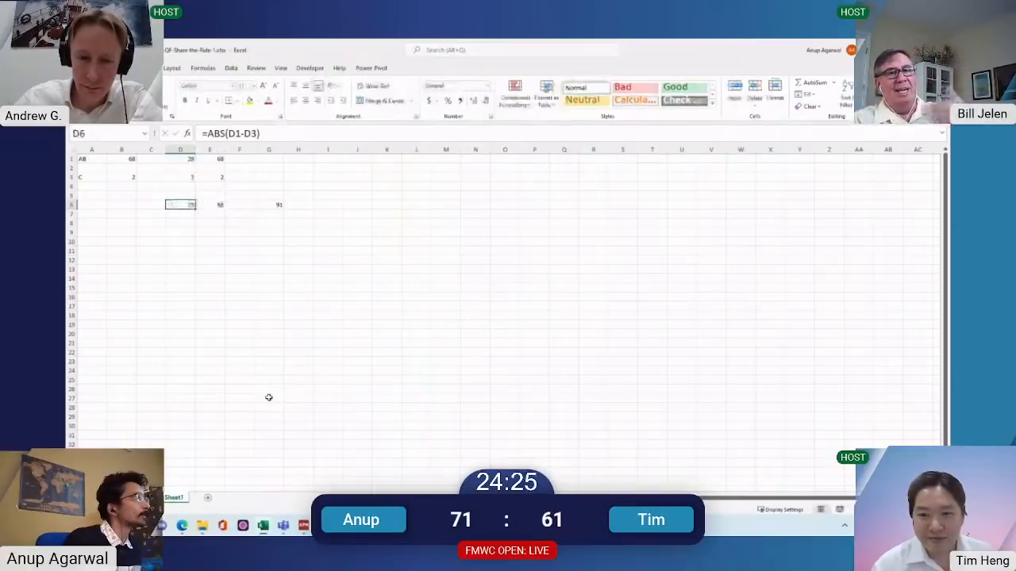
key(Right)
key(F2)
key(Escape)
key(Left)
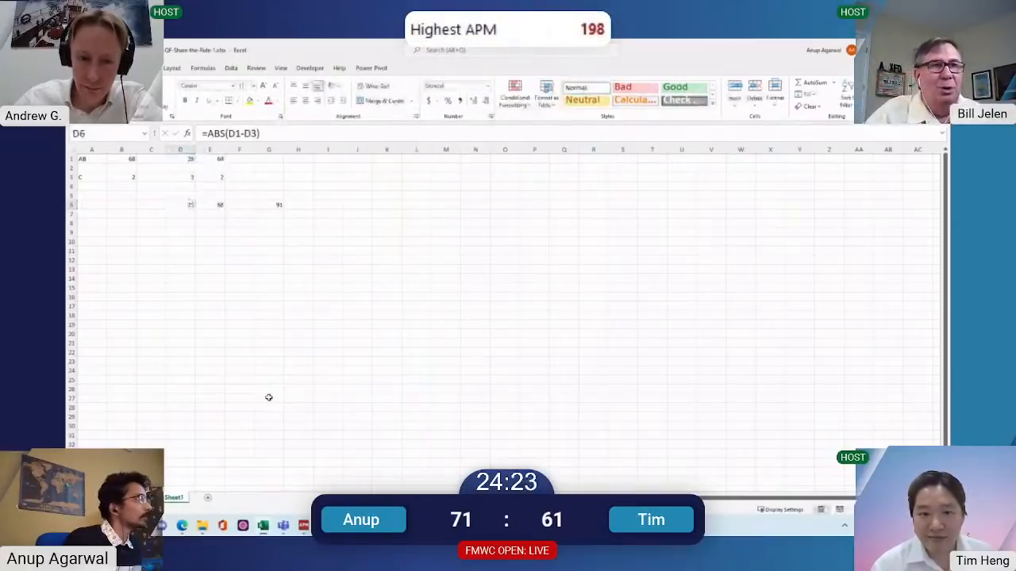
key(ctrl+Page_Up)
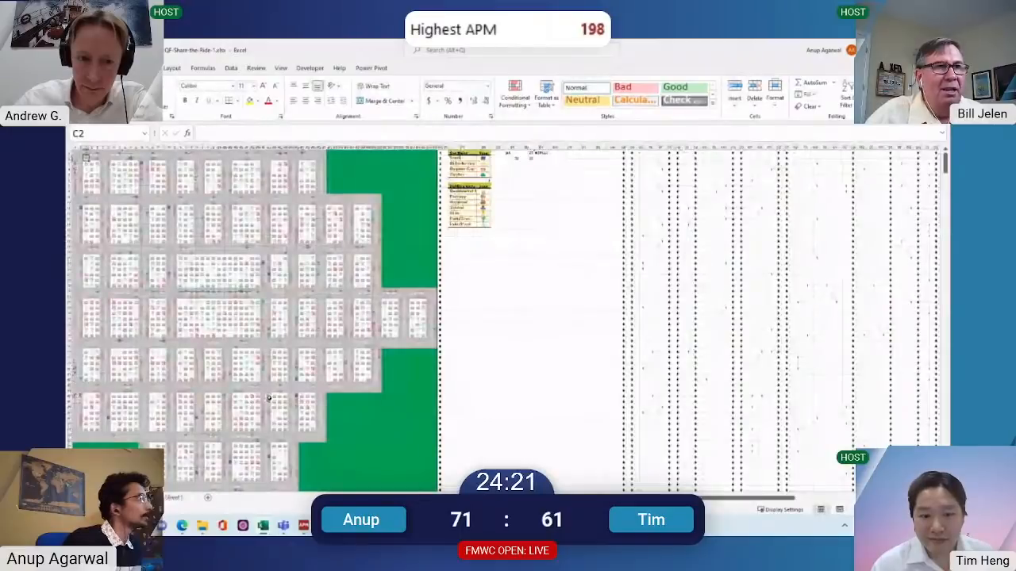
key(ctrl+Page_Down)
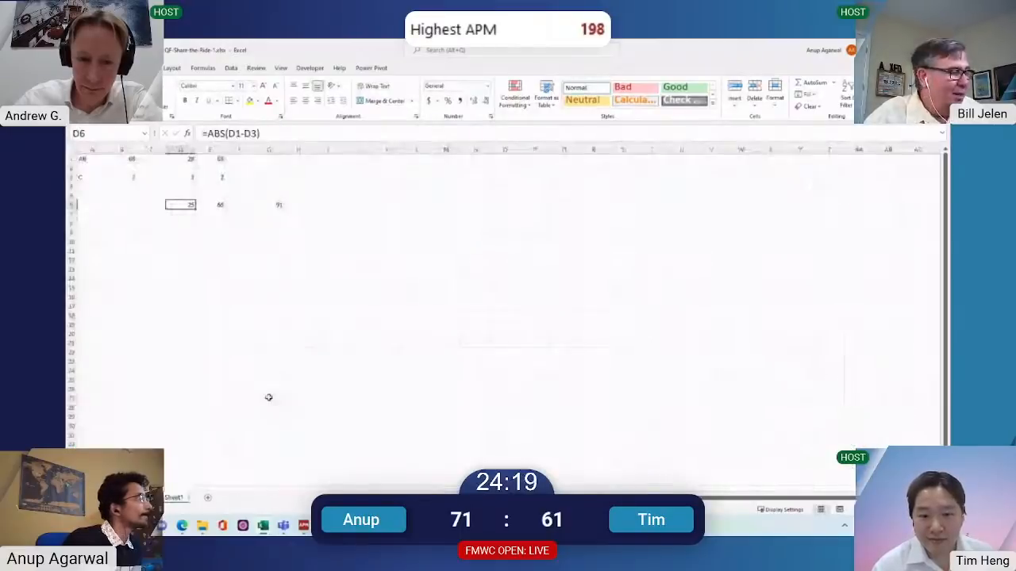
key(ctrl+Page_Up)
key(ctrl+Page_Down)
Recheck the references in the D6 and E6 distance formulas and in the G6 total, ending at the city map
key(F2)
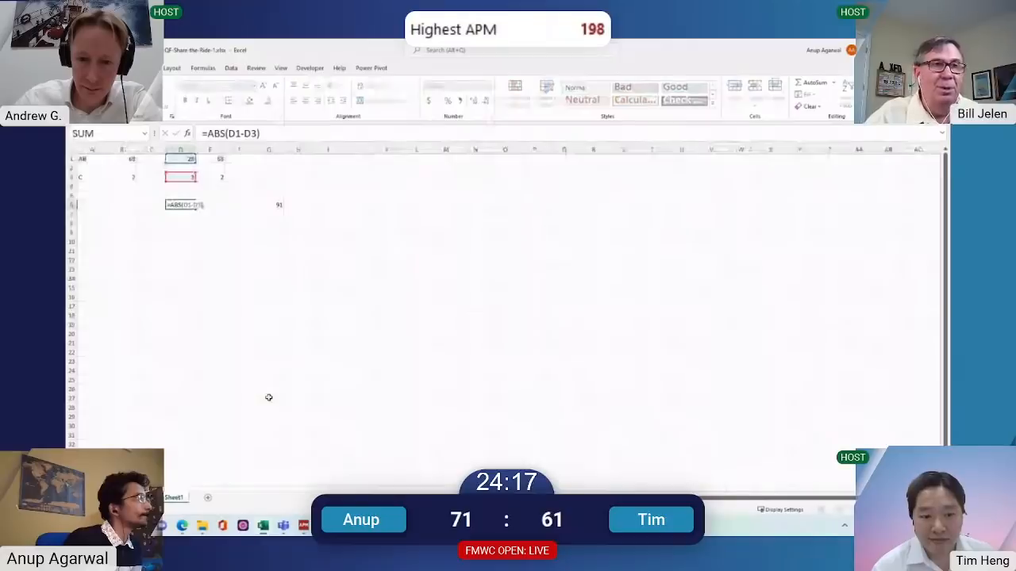
key(Escape)
key(Right)
key(F2)
key(Escape)
key(Left)
key(ctrl+Right)
key(ctrl+Right)
key(F2)
key(Escape)
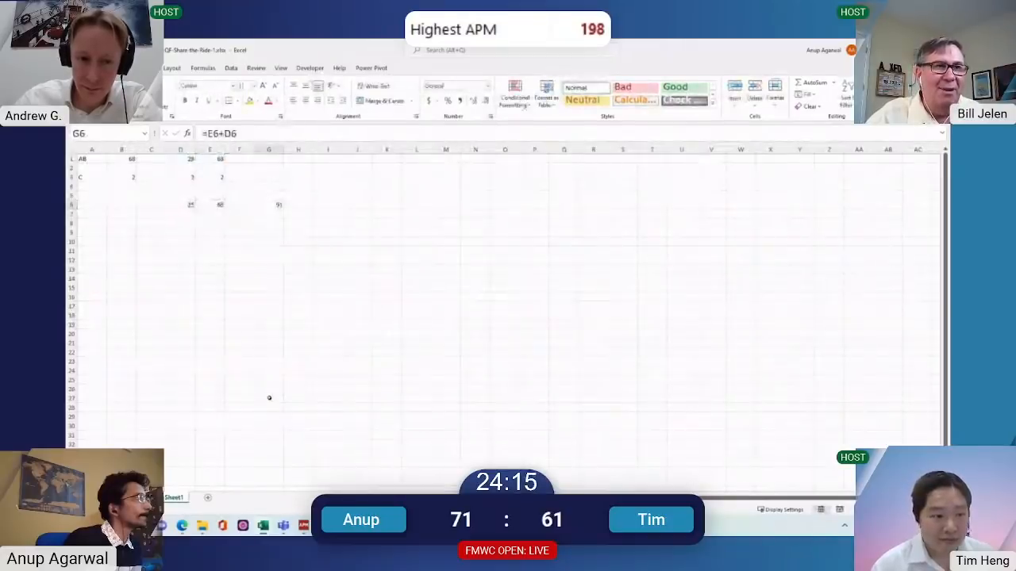
key(ctrl+Page_Up)
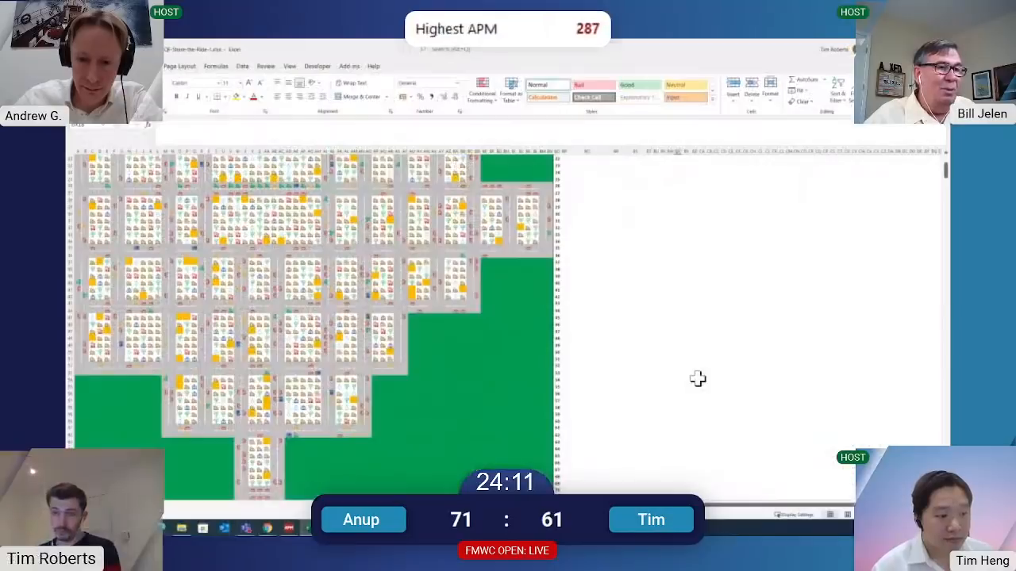
Look up the Level 3 example's destination and enter C2 in BX18 beside the starting cell AB68
scroll(659, 359, up, 7)
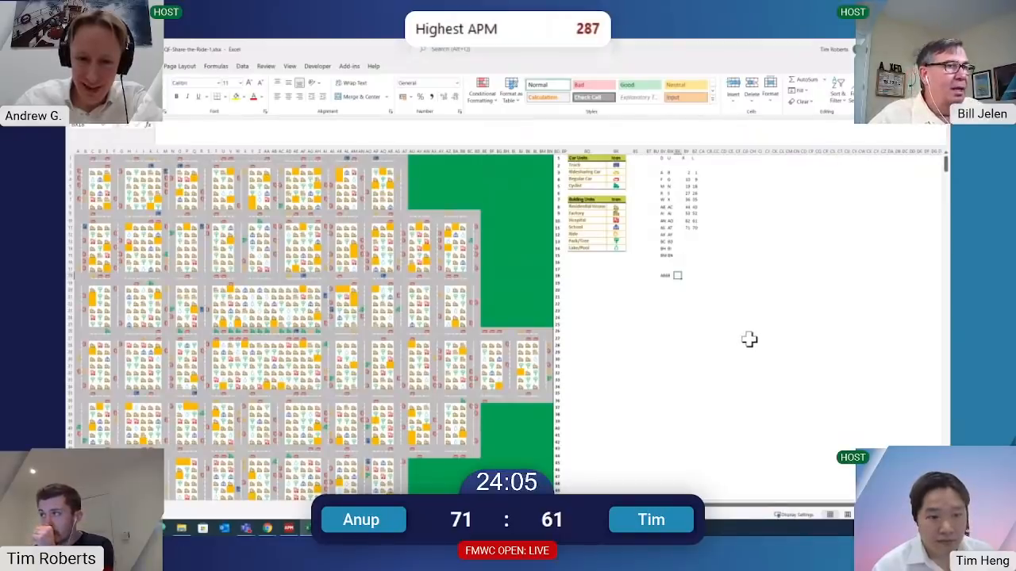
key(ctrl+Page_Up)
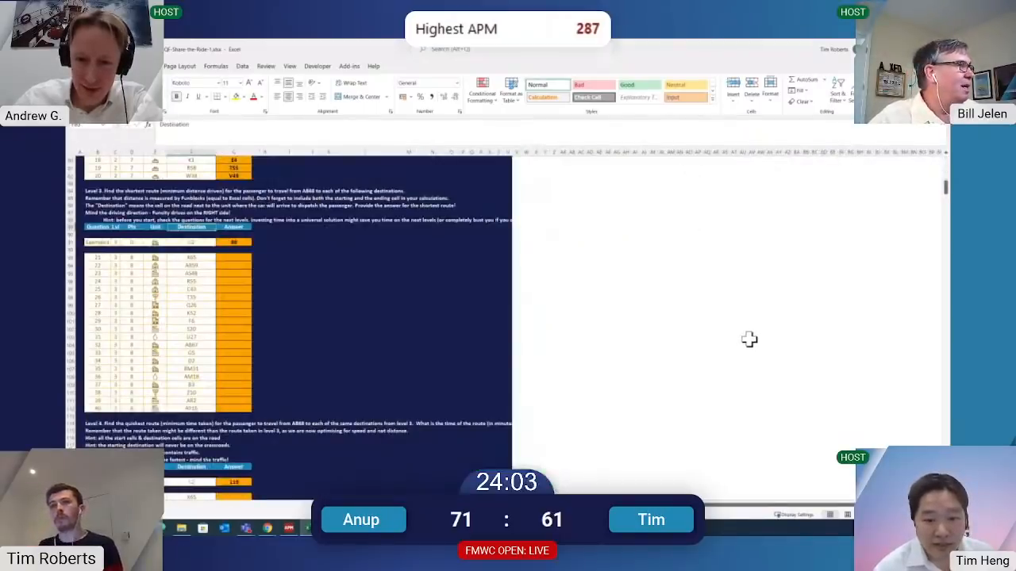
key(ctrl+Page_Down)
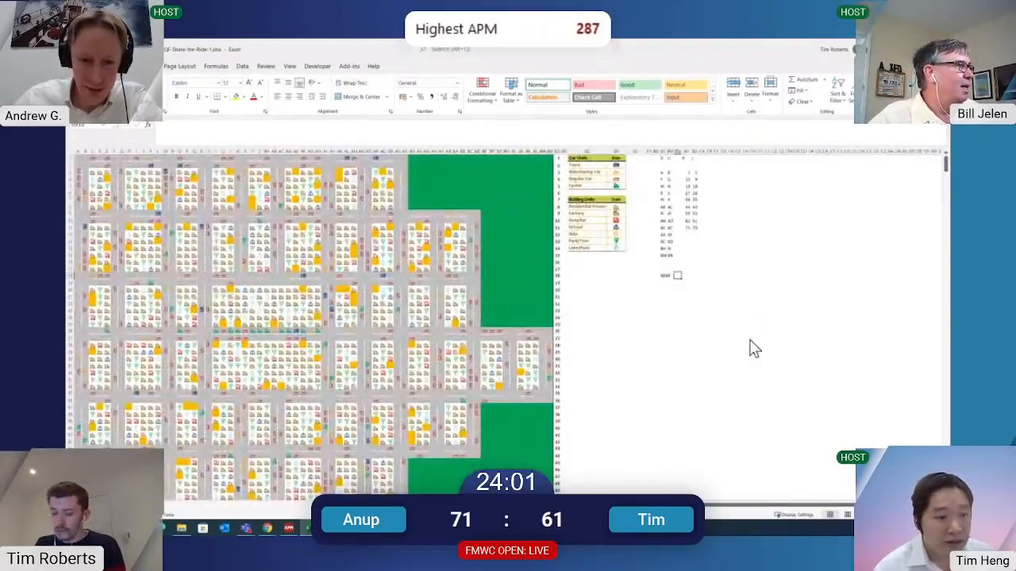
key(Left)
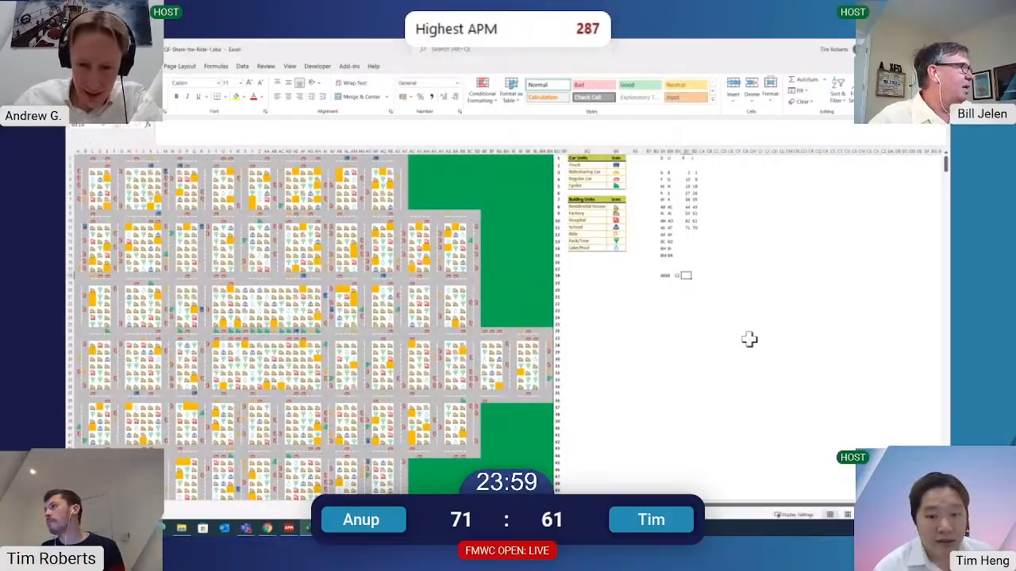
key(Right)
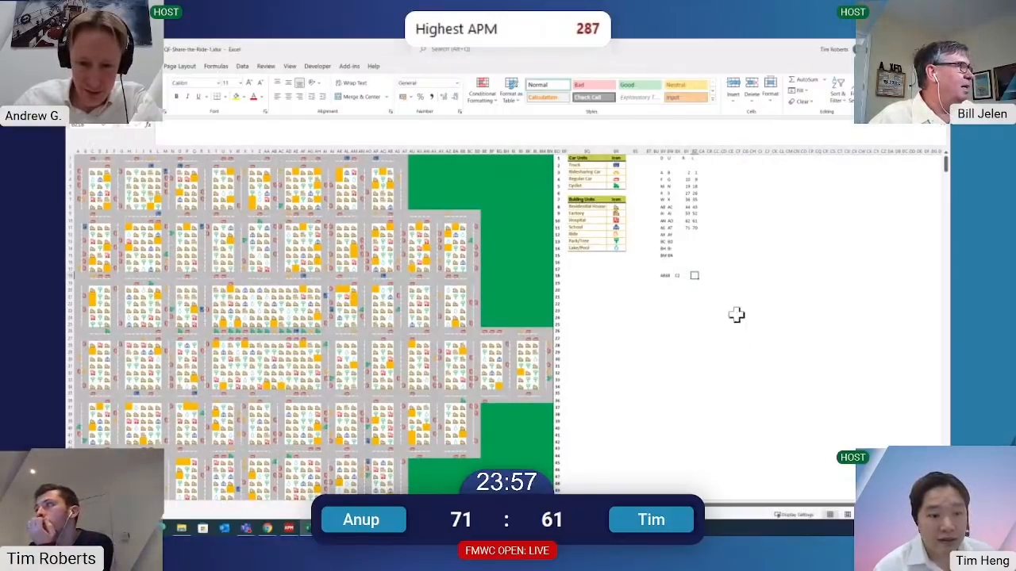
Enter 1 in BZ17, one row above the starting and destination cells beside the city map
click(687, 276)
key(Up)
key(Right)
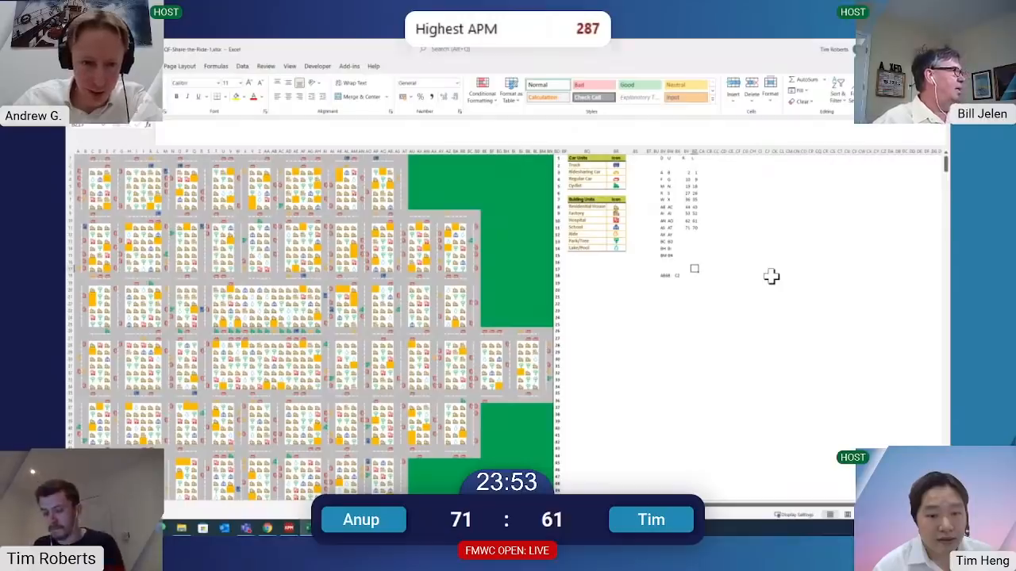
key(Down)
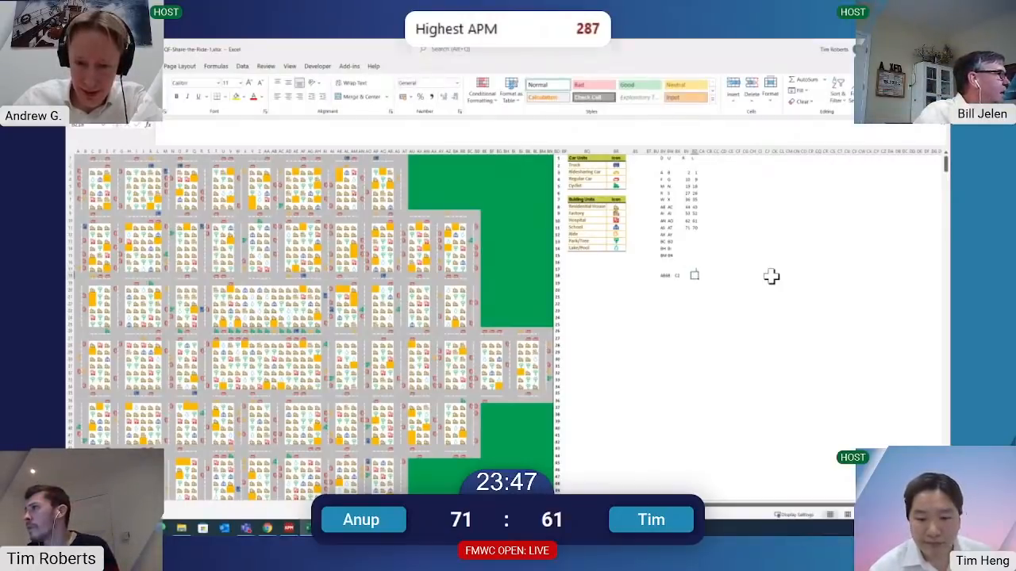
text(=if()
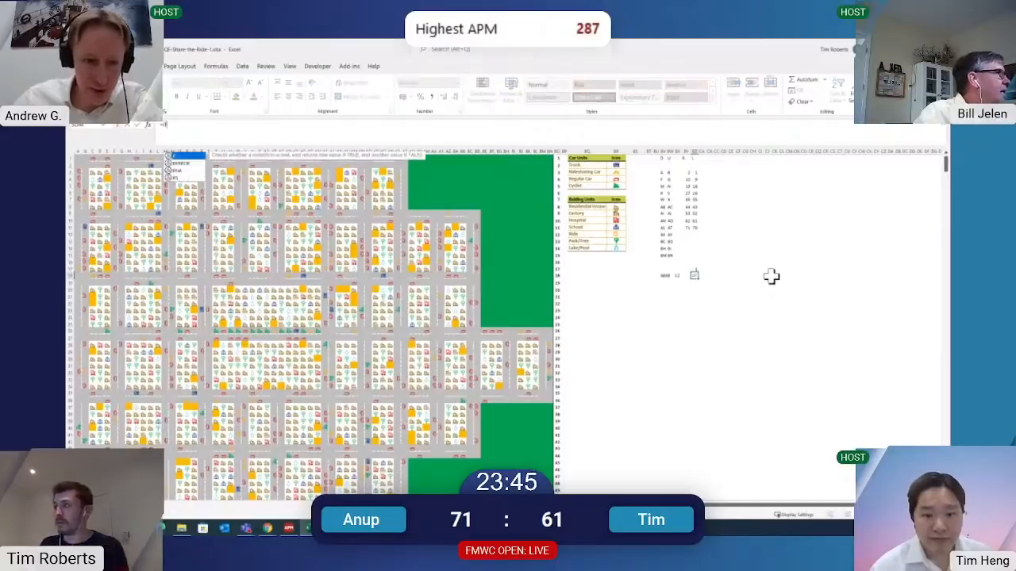
key(ctrl+Left)
key(ctrl+Left)
key(ctrl+Up)
key(ctrl+shift+Up)
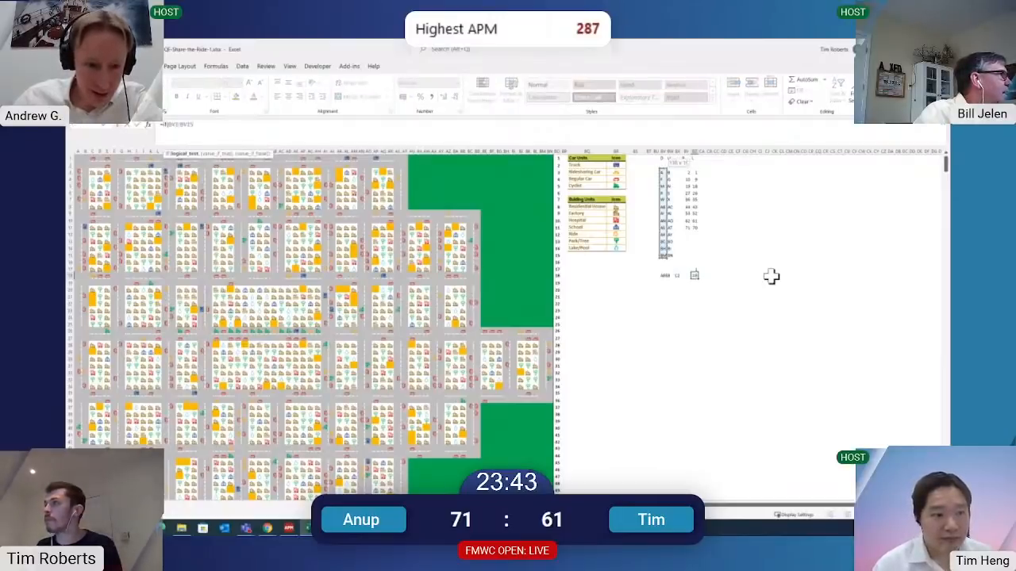
key(F4)
text(=)
key(Left)
key(Left)
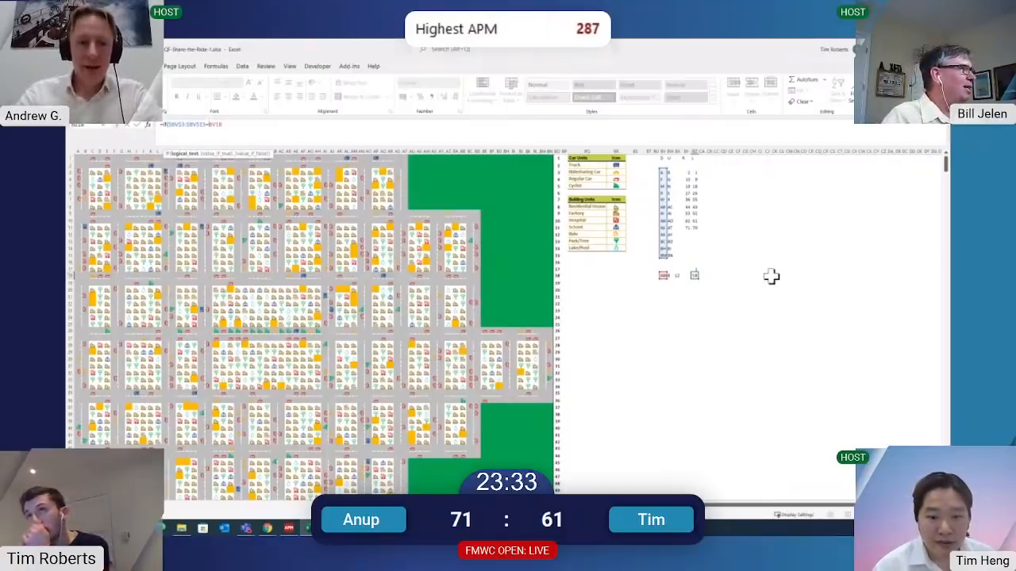
key(Escape)
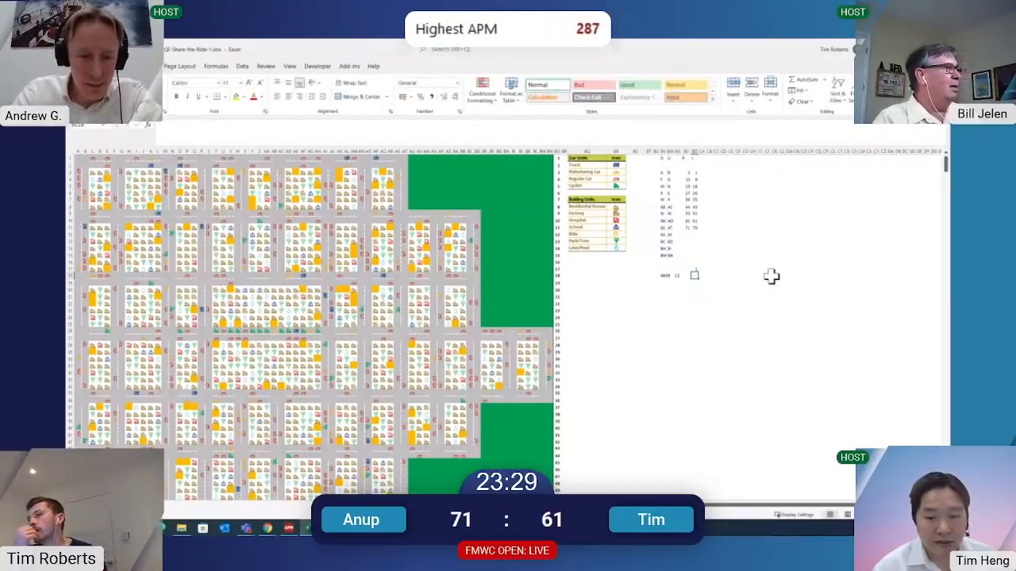
Review the starting and destination cells beside the map and check them against the Level 3 questions
key(Left)
key(Left)
key(Left)
key(Left)
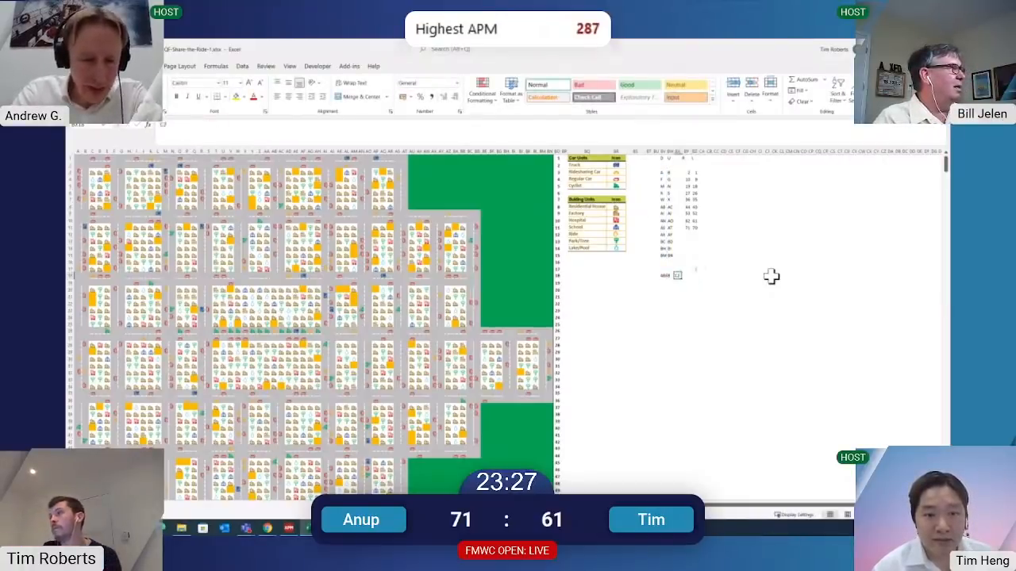
key(Right)
key(Right)
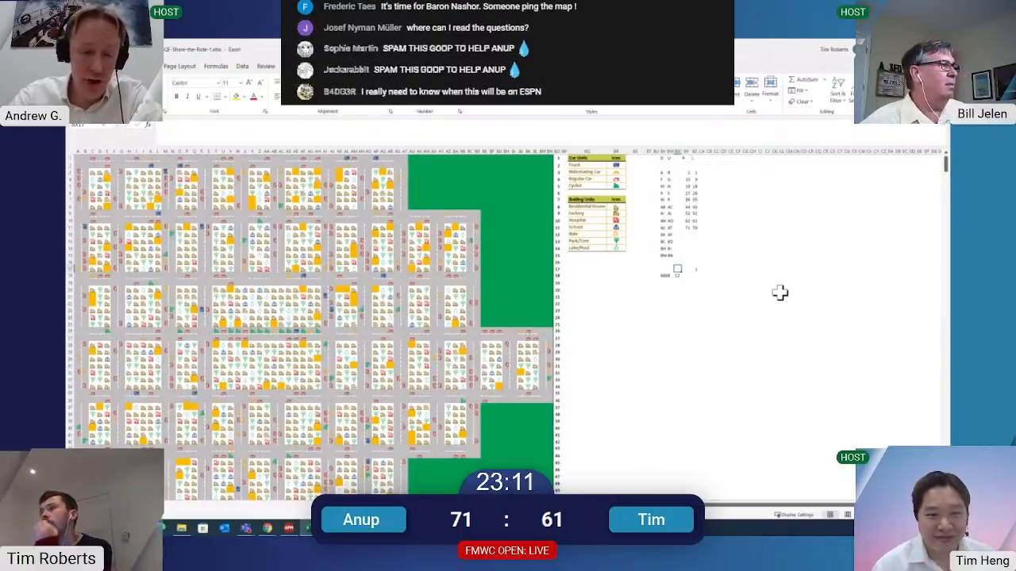
click(665, 278)
key(ctrl+Page_Up)
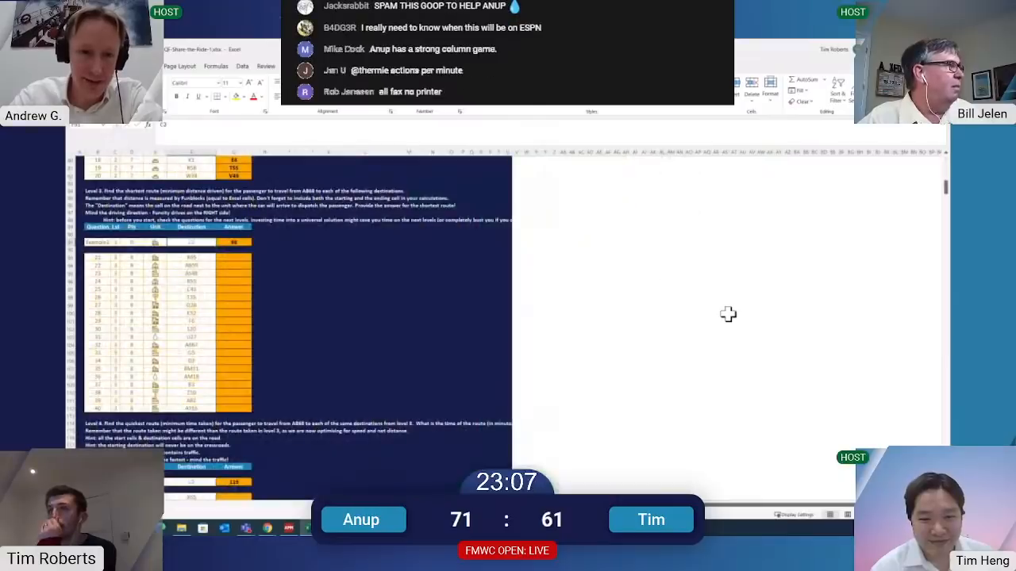
key(ctrl+Page_Down)
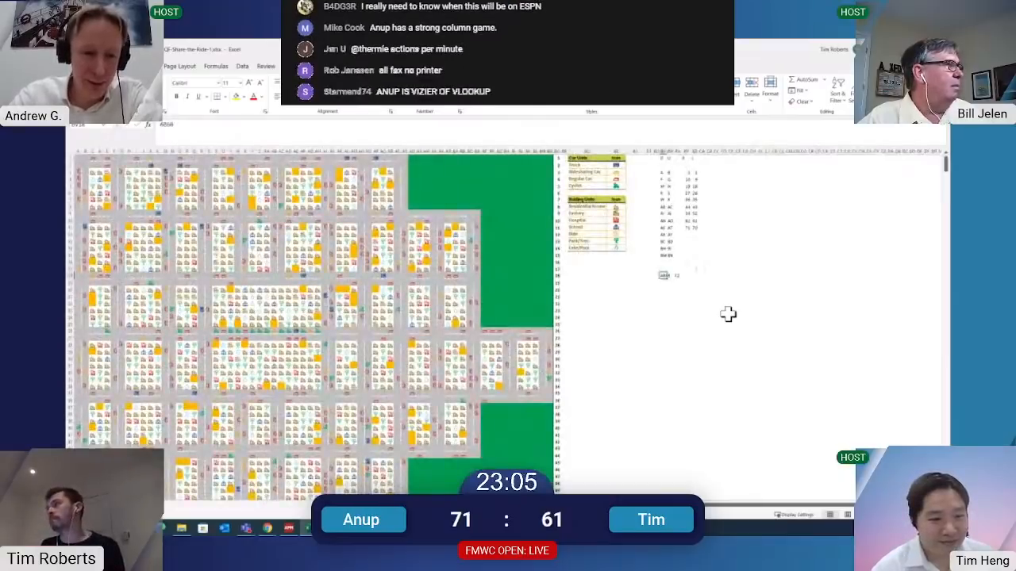
key(Right)
key(Right)
key(Right)
key(Right)
text(=)
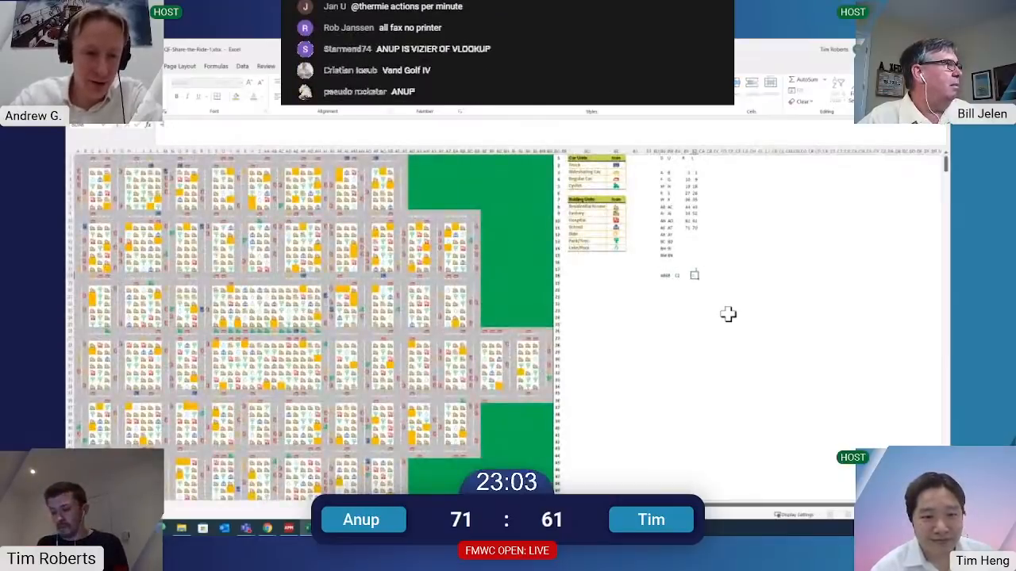
text(IF()
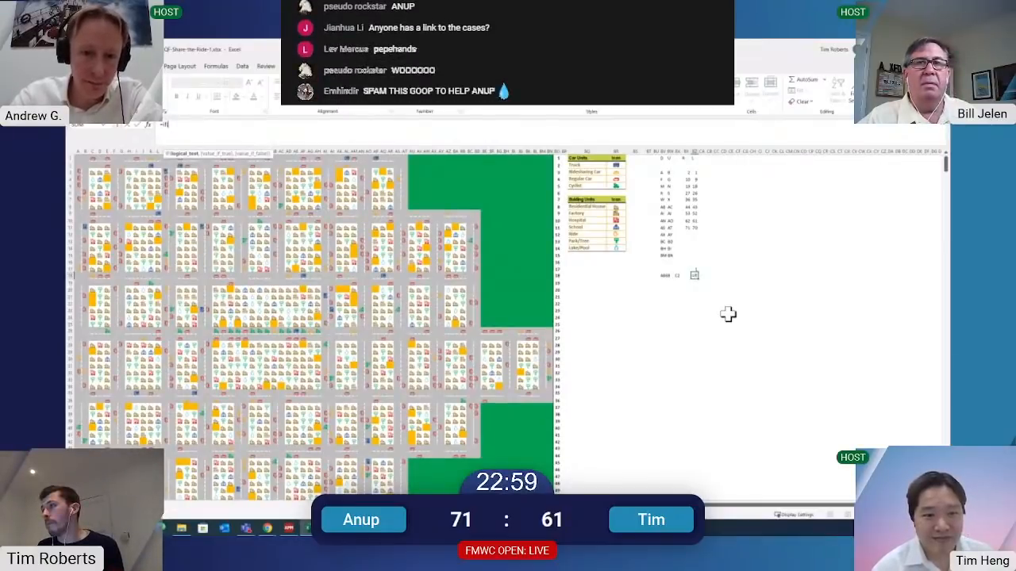
key(Up)
key(Left)
key(Up)
key(Left)
key(Up)
key(Left)
key(Left)
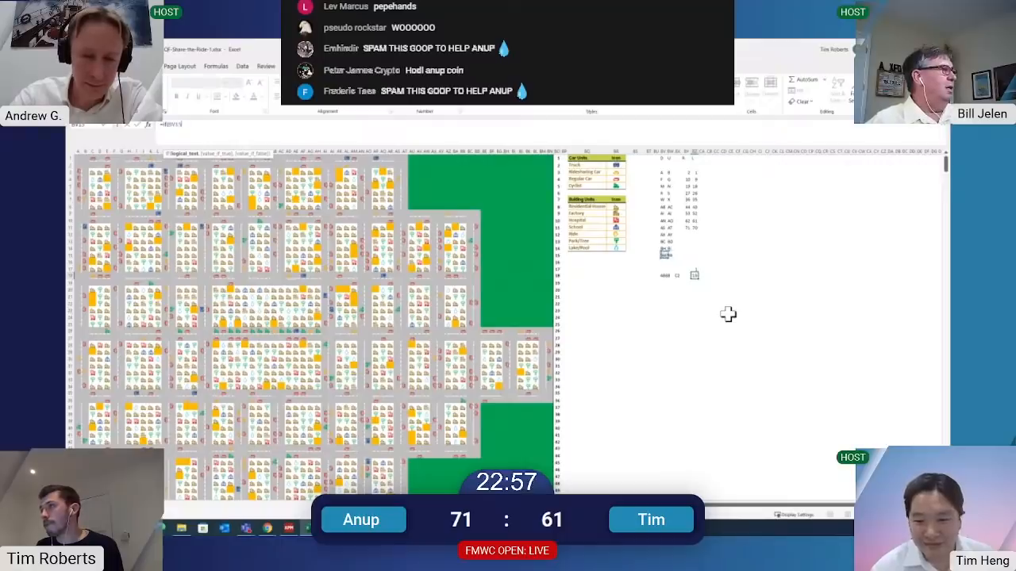
key(ctrl+shift+Up)
key(F4)
text(=)
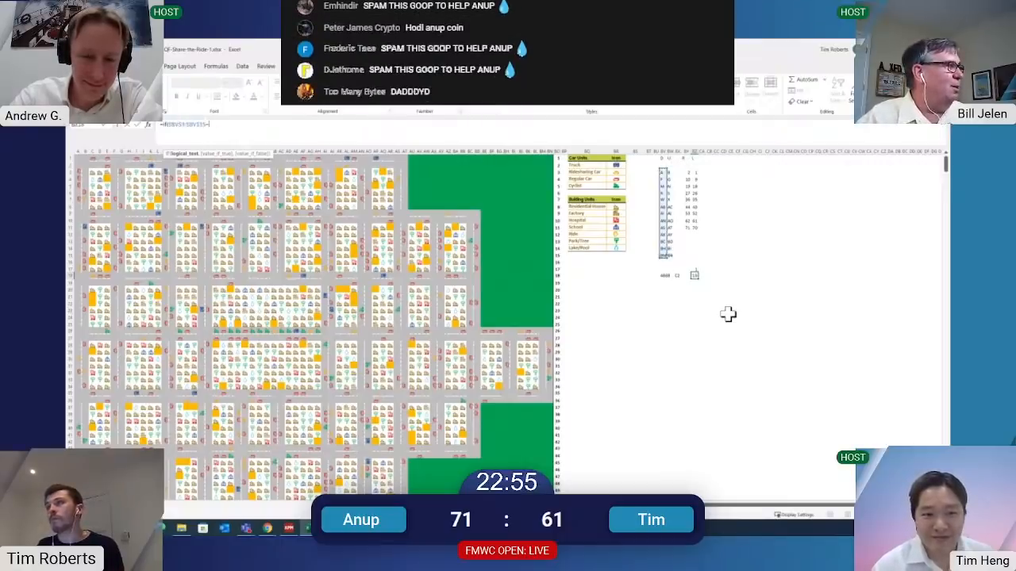
key(Escape)
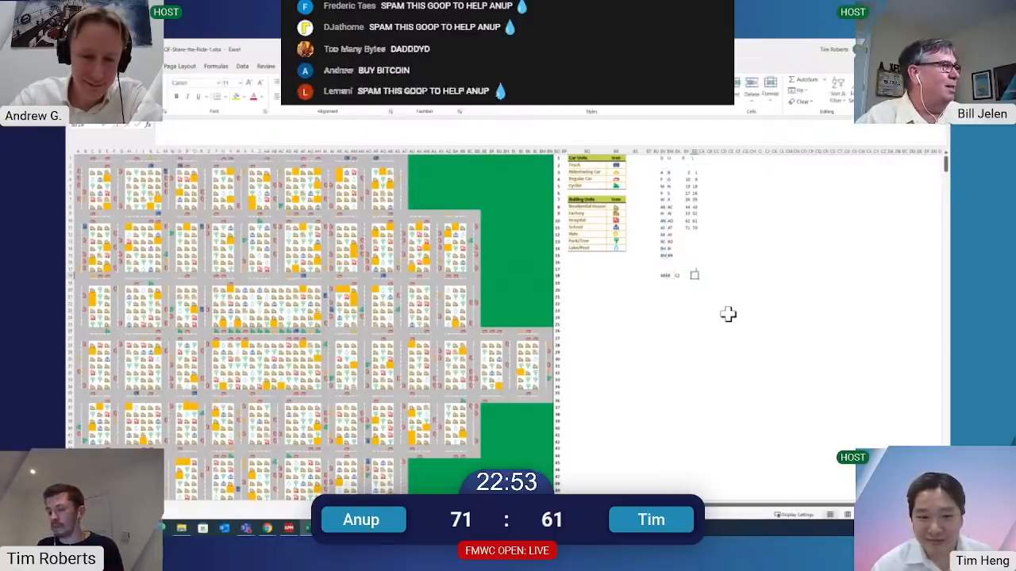
Begin an IF formula in BZ18 with an equality test on the absolute range $BV$3:$BV$15 of downward road columns
text(=IF()
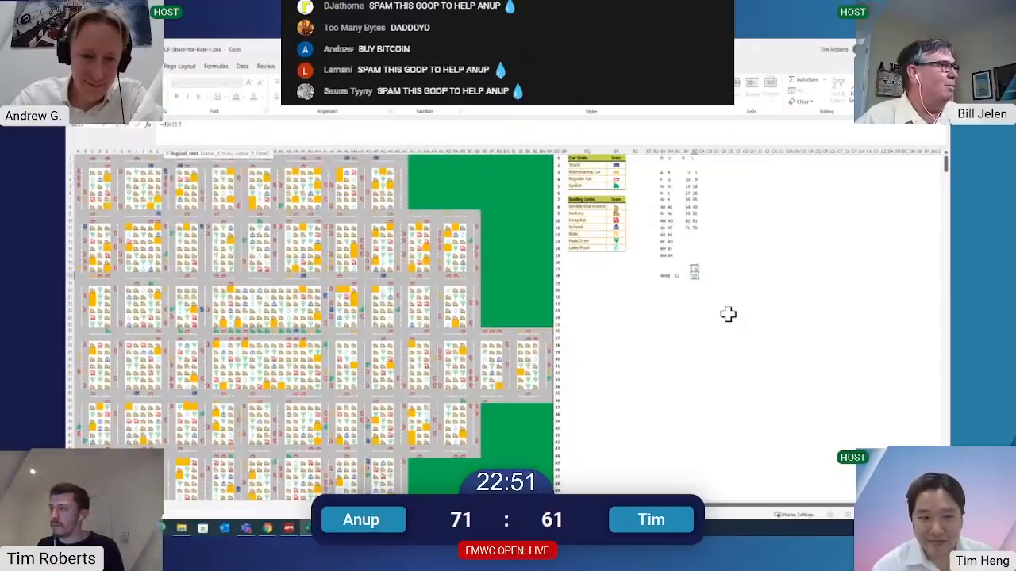
key(Up)
key(Left)
key(Up)
key(Left)
key(Left)
key(Left)
key(ctrl+shift+Up)
key(F4)
text(=)
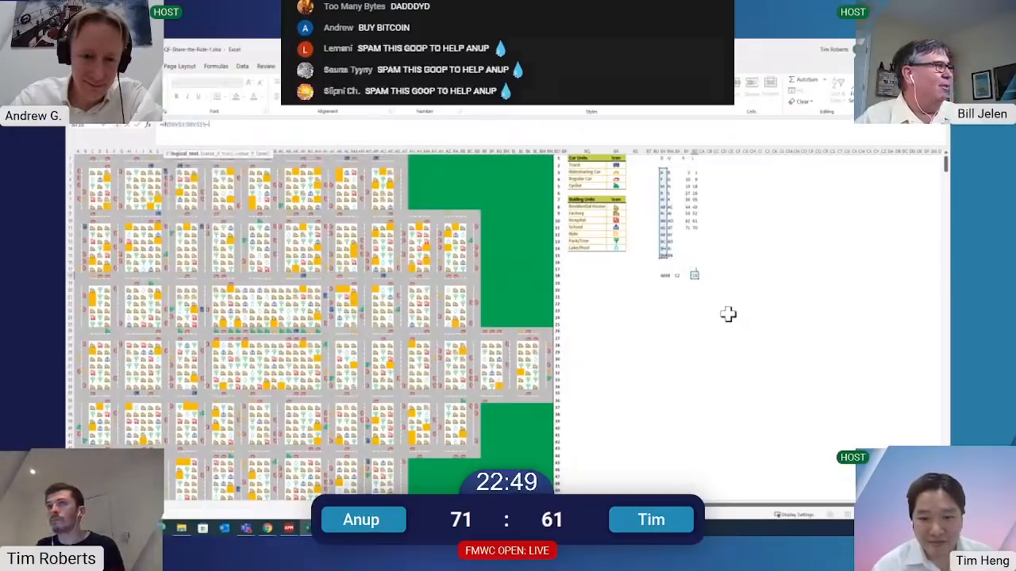
Complete the IF formula's logical test so $BV$3:$BV$15 is compared with LEFT(BV18, 2)
text(left()
key(Left)
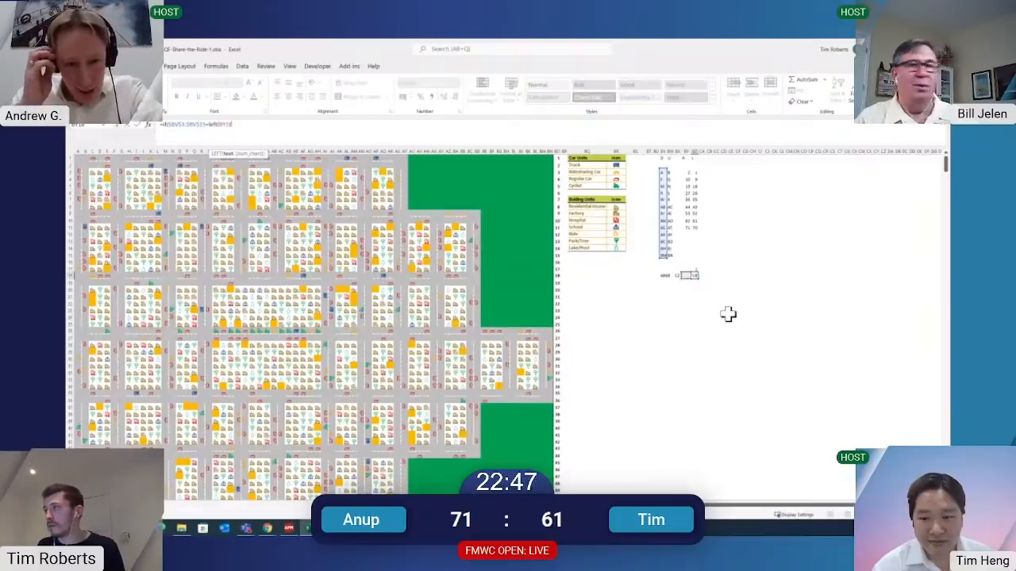
key(Left)
key(Left)
key(Left)
text(, 2))
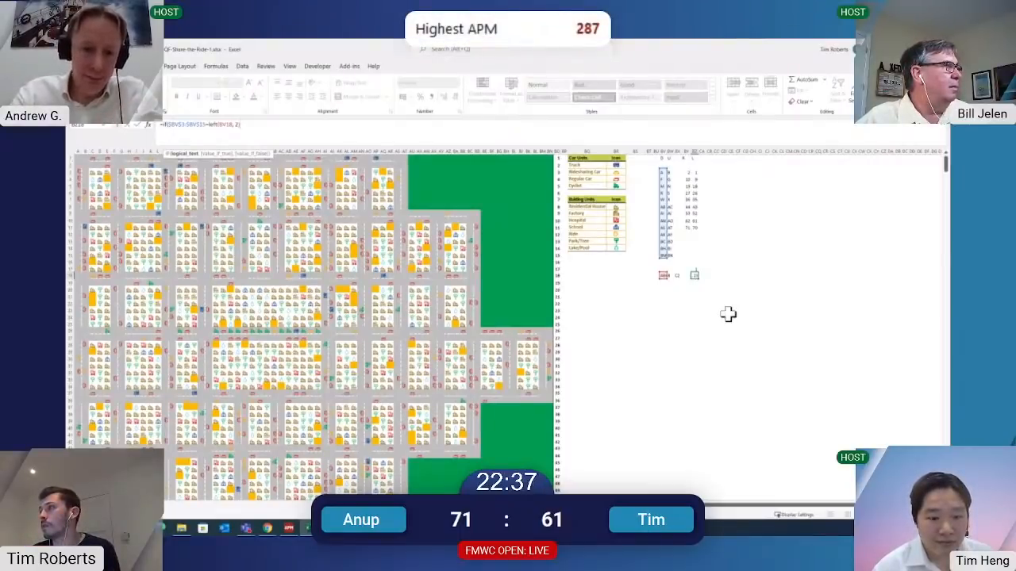
Add LEFT(BV18, 2) as the IF formula's value-if-true argument
text(,)
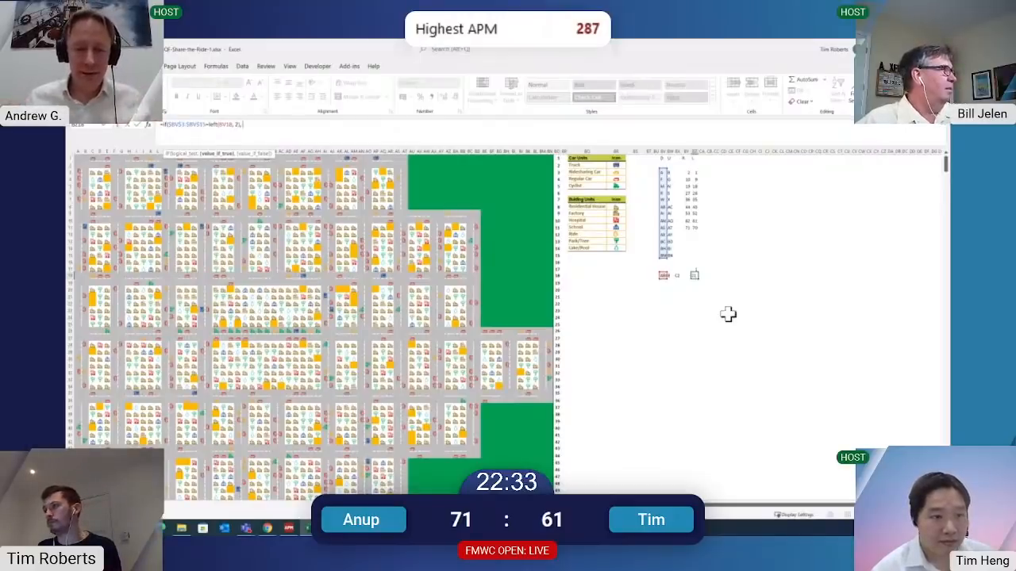
key(Up)
key(Up)
key(Up)
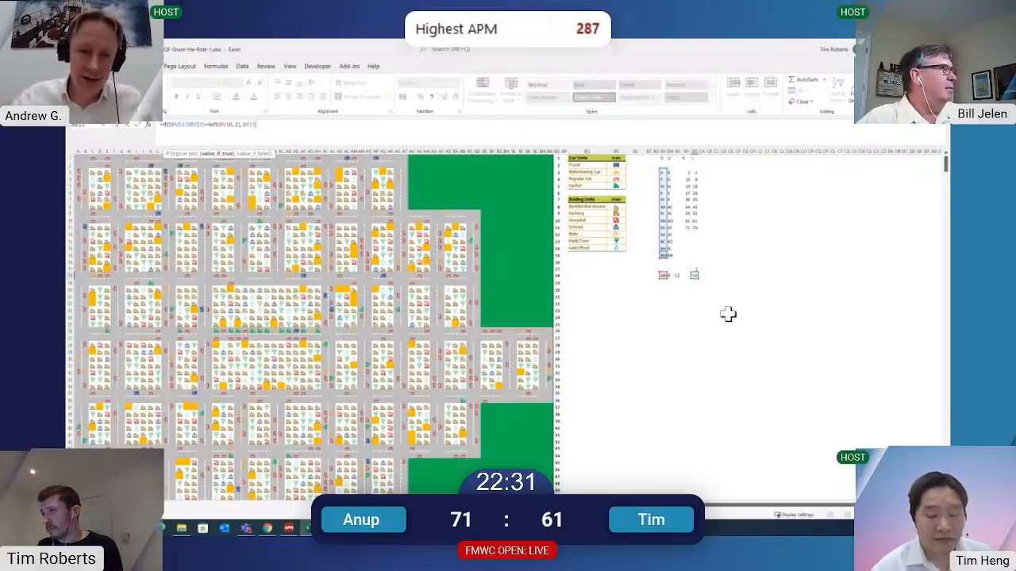
key(shift+Left)
key(shift+Left)
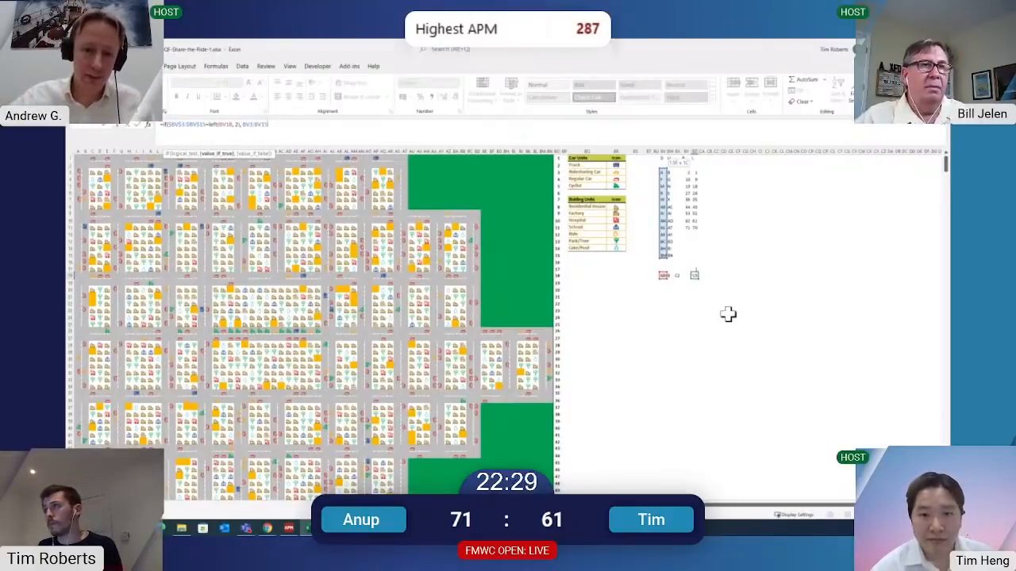
key(Left)
key(Down)
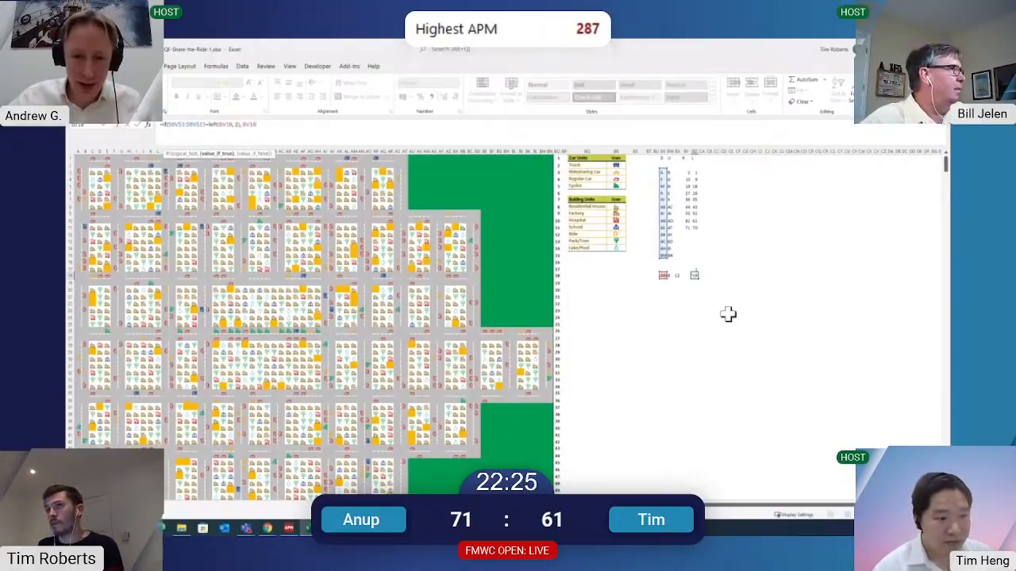
text(left()
key(End)
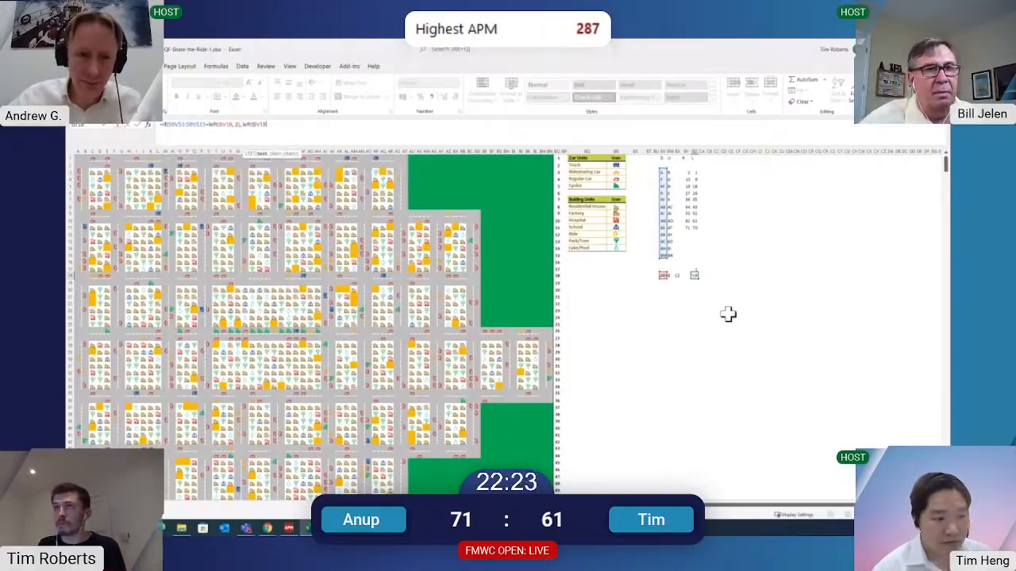
text(, 2))
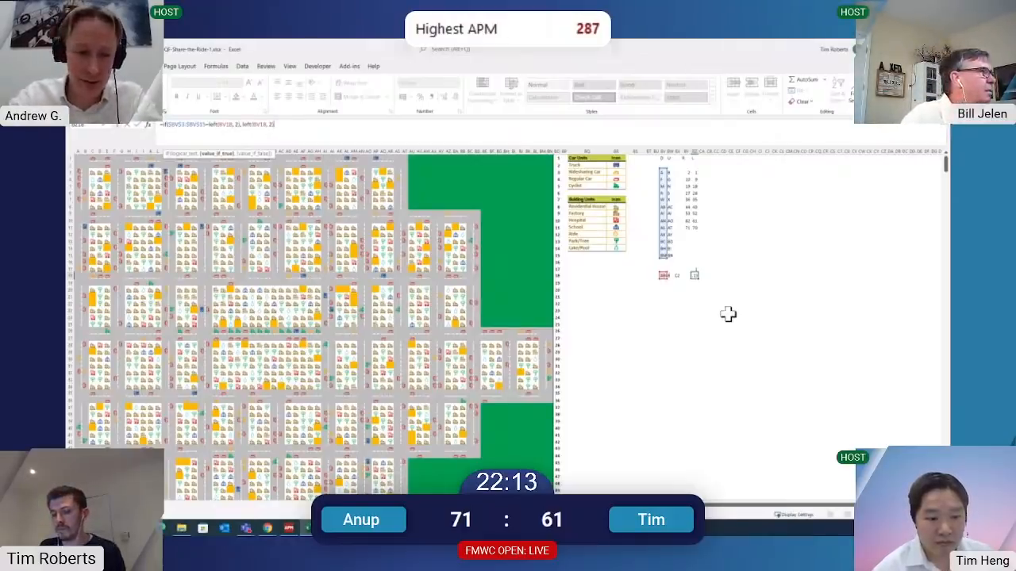
Append &MATCH( to the value-if-true argument with RIGHT(BV18, 2) as the lookup value
text(&match(right()
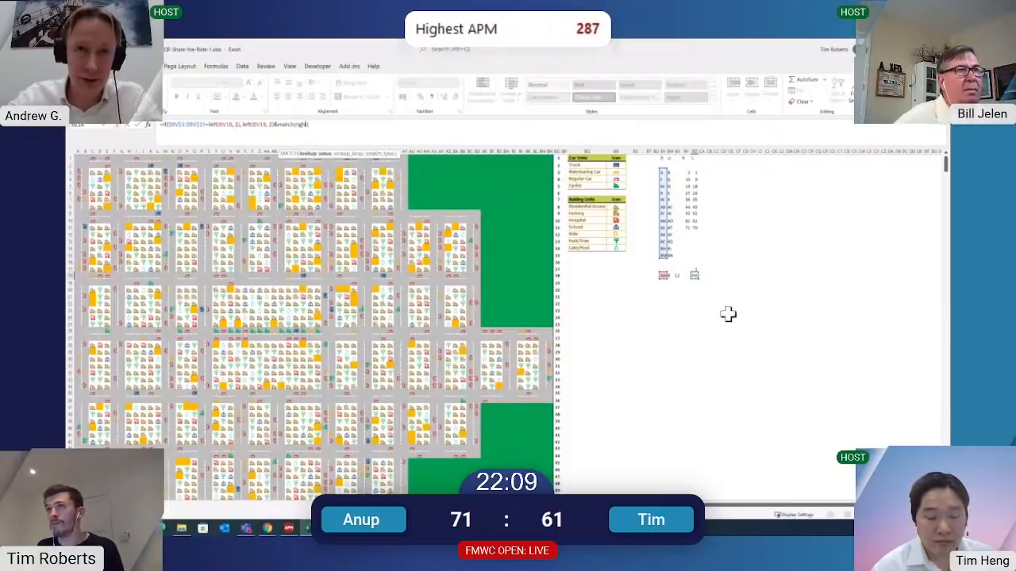
text(BX18)
key(Left)
key(Left)
text(, 2)
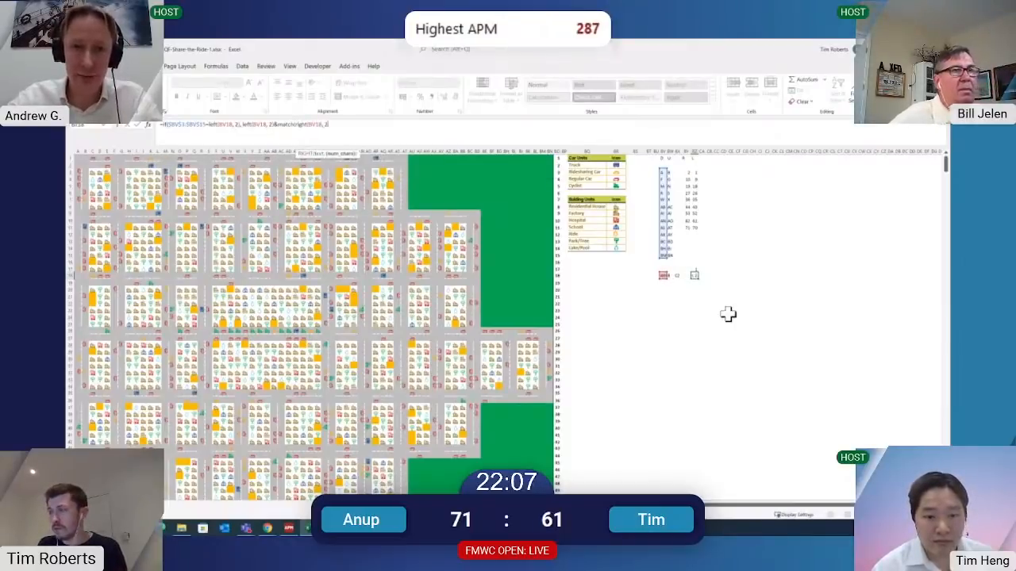
key(Return)
key(Return)
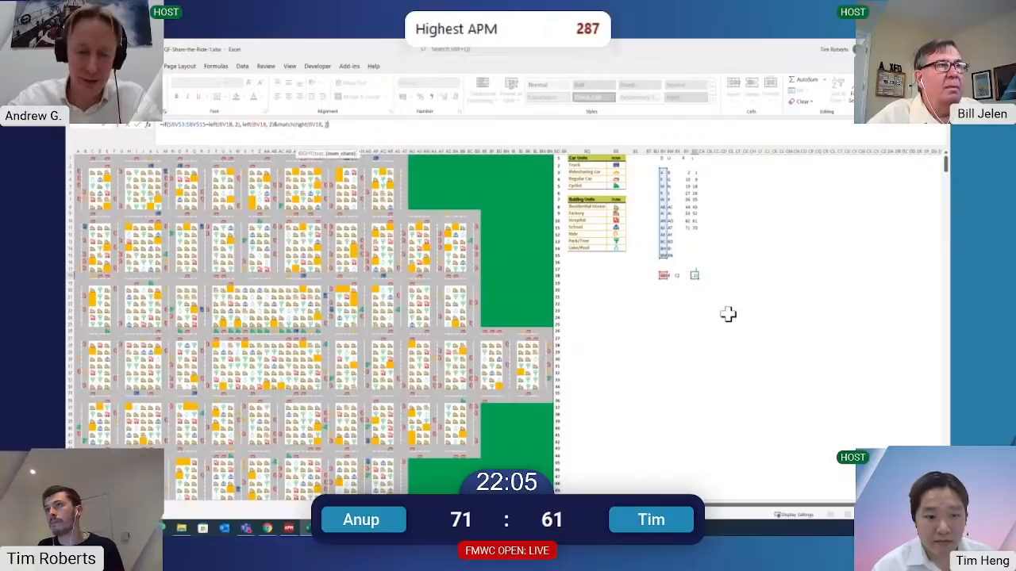
text())
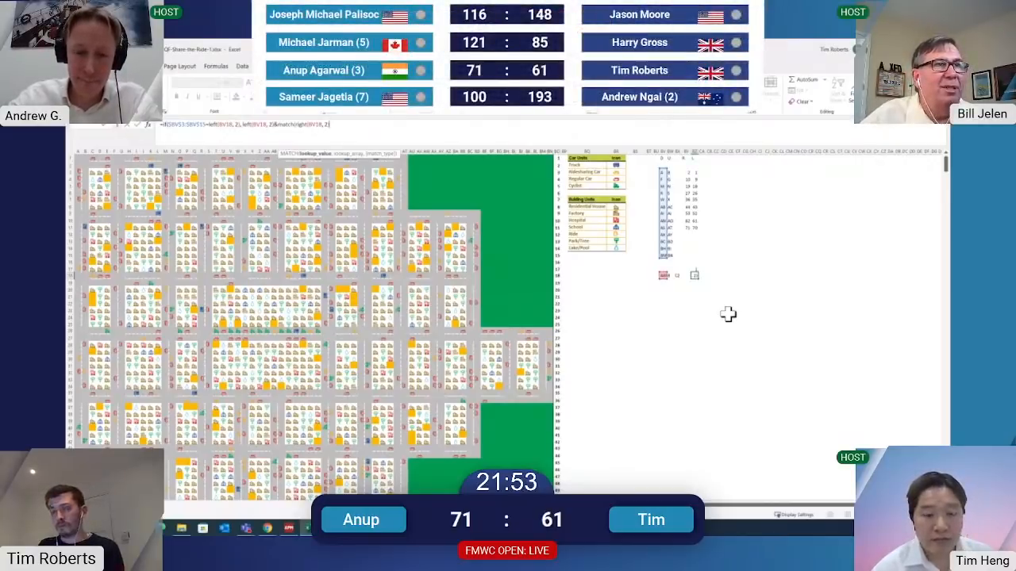
Set the MATCH lookup array to $BZ$3:$BZ$11 with match type 1 and commit the formula
text(, $BI$3:$BI$15)
key(ctrl+Up)
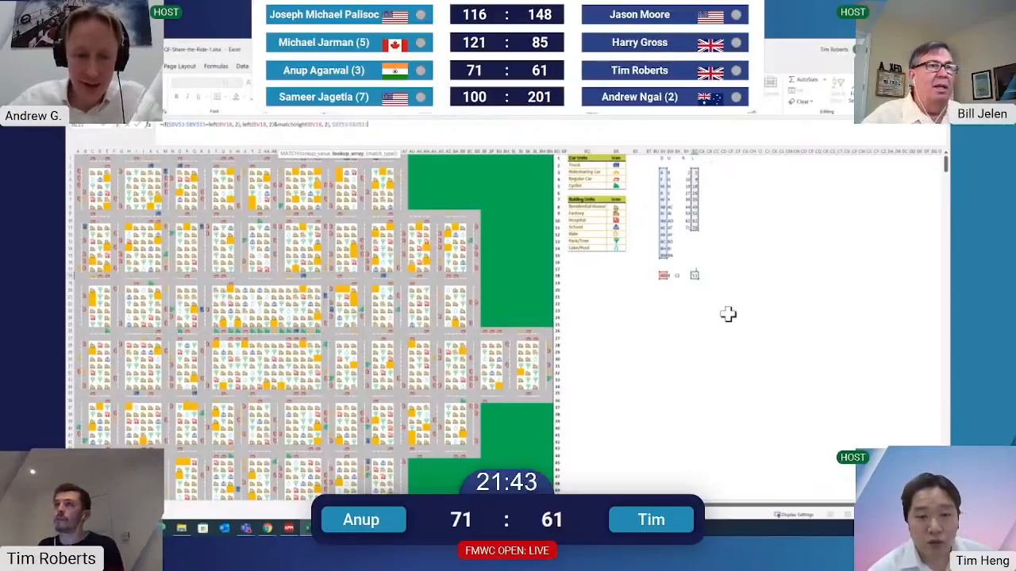
key(Return)
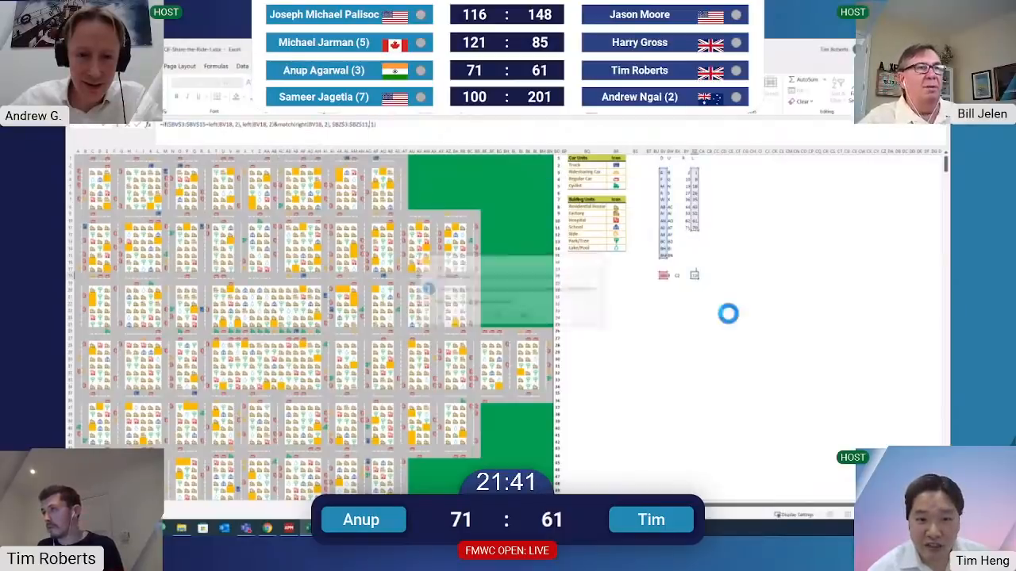
Reopen the IF and MATCH formula for editing
key(F2)
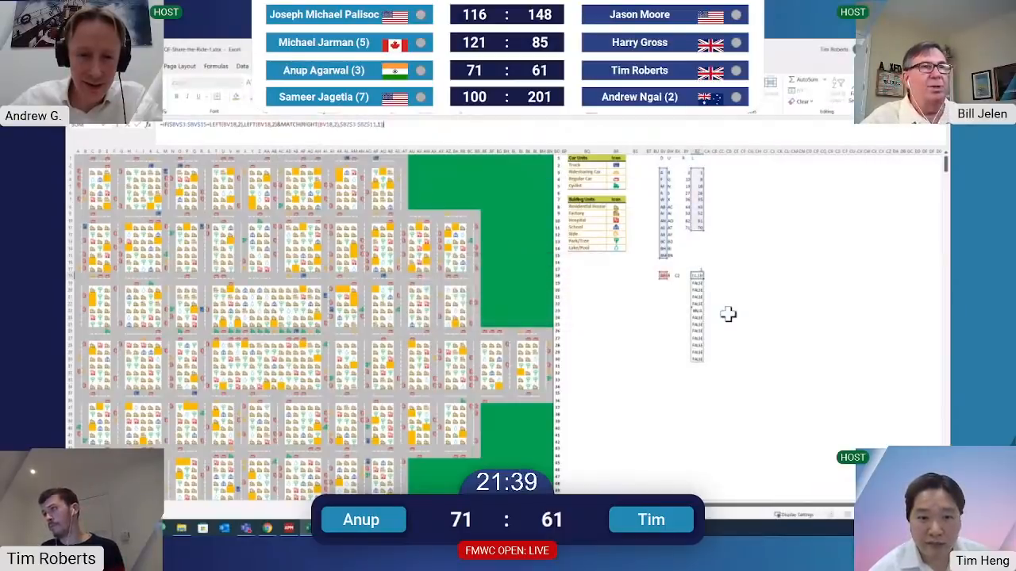
key(Home)
key(Right)
key(Right)
key(Right)
key(Right)
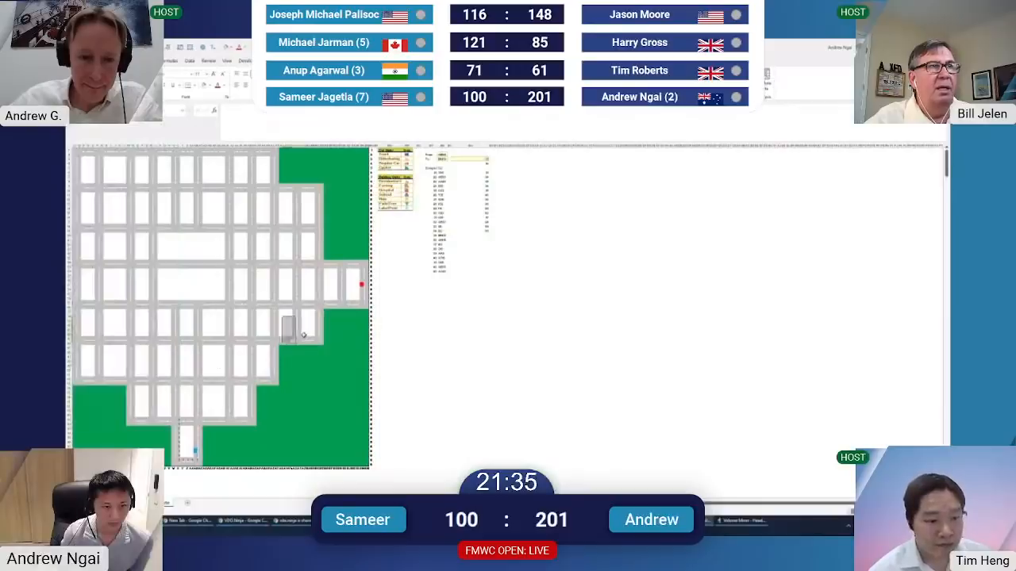
Extend the route of 1s up the vertical road from the bottom block to the road below the large central block
click(303, 335)
click(183, 330)
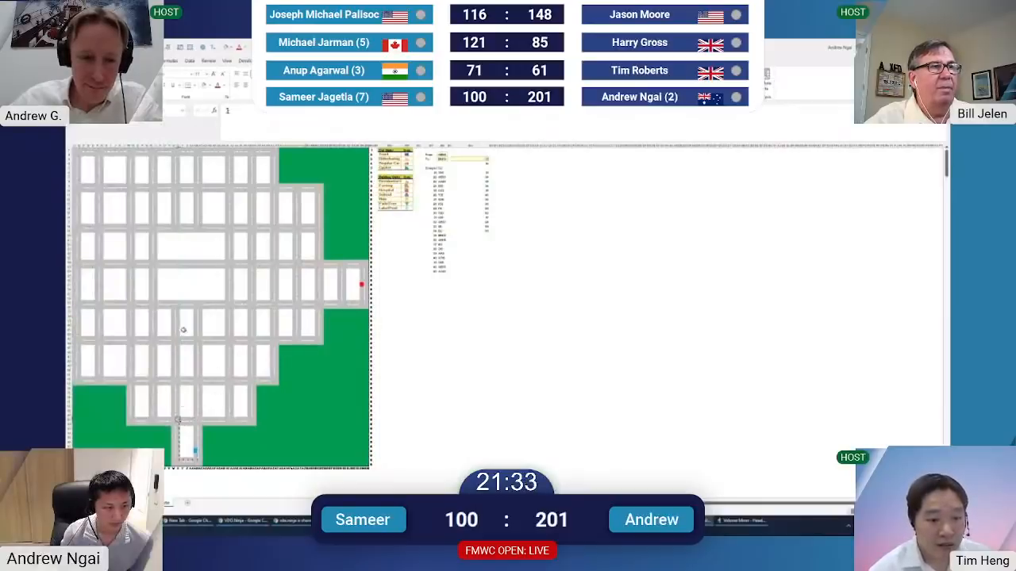
shift+click(179, 305)
key(ctrl+v)
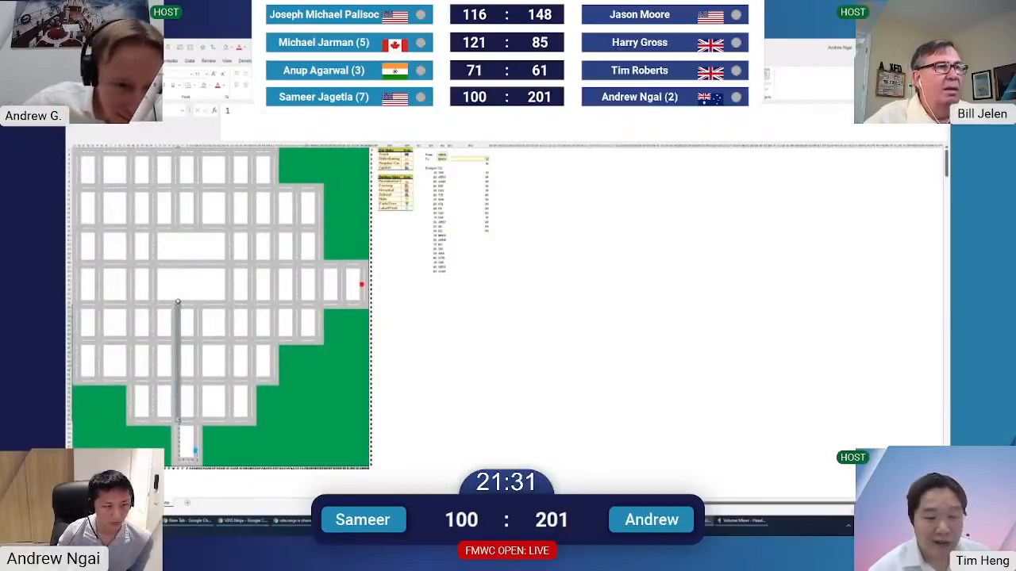
Extend the route of 1s along the road below the large central block to the last block on the east side
click(178, 304)
shift+click(345, 307)
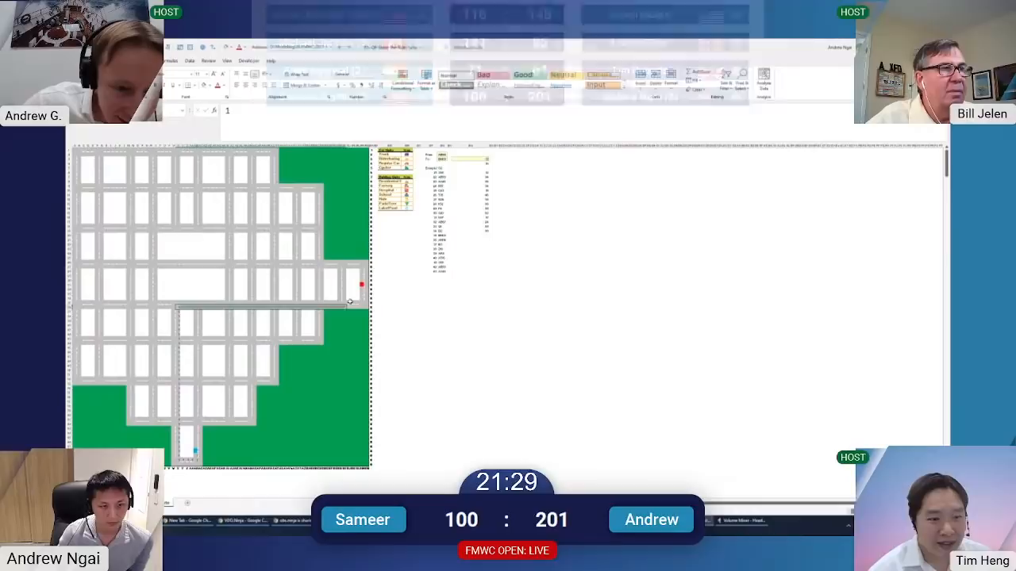
key(ctrl+v)
Fill 1s up and across around the easternmost block to reach the red marker, and check the SUM cell for the route
click(345, 307)
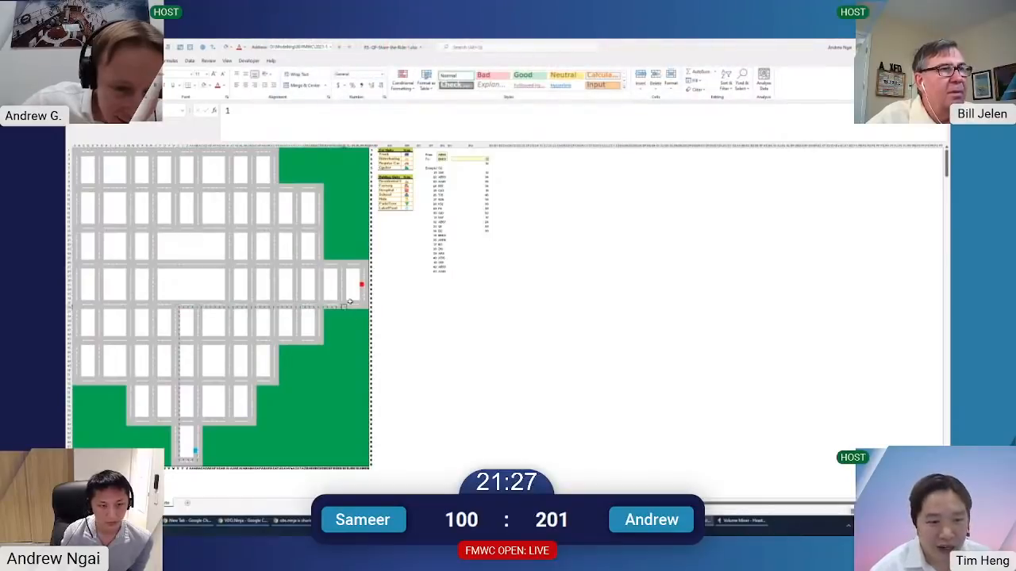
shift+click(344, 268)
drag(347, 267, 362, 268)
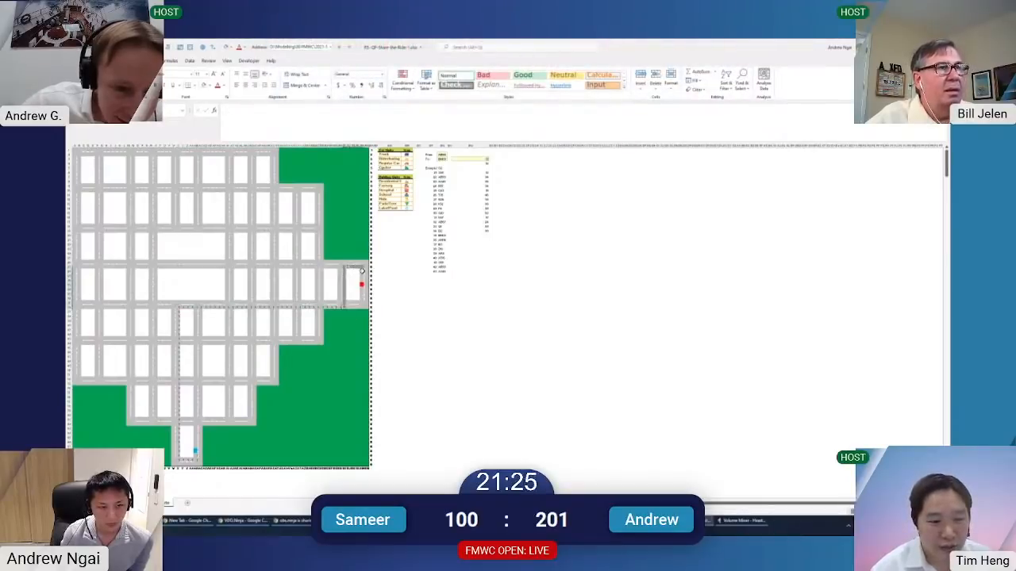
text(1)
key(ctrl+Return)
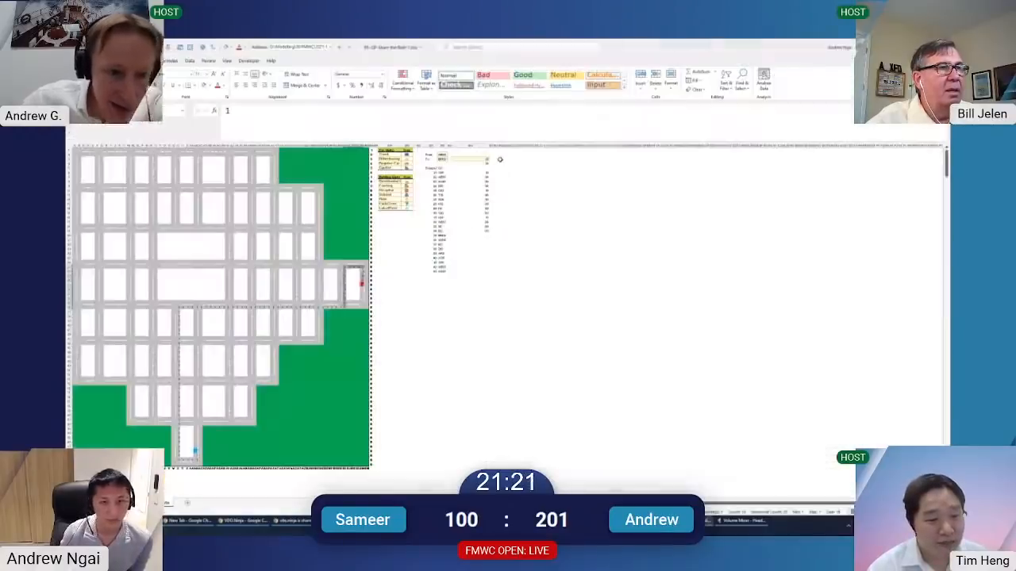
click(486, 160)
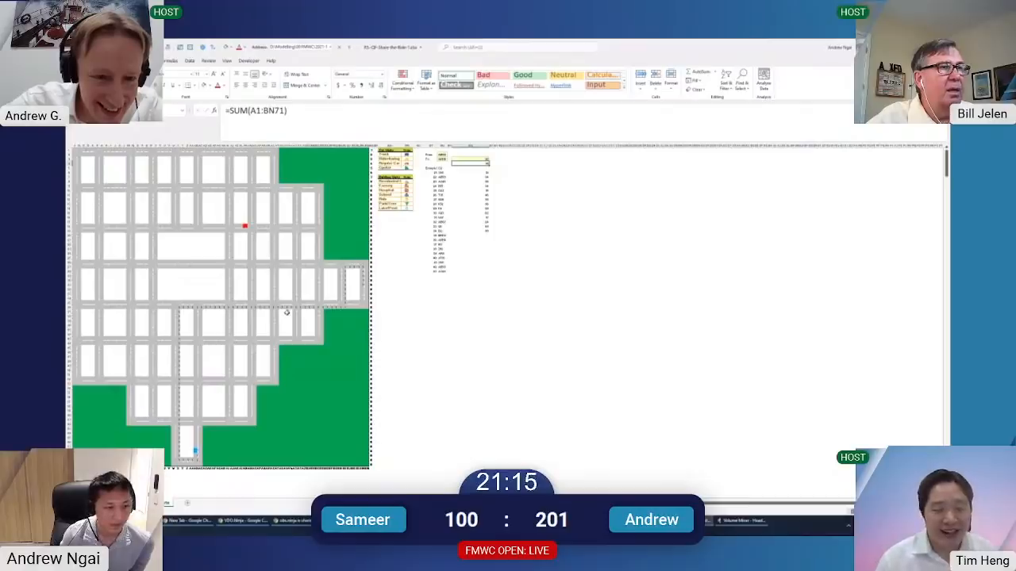
Clear the route's eastern section and extend the remaining horizontal line of 1s to the road just east of the large central block
drag(228, 319, 364, 242)
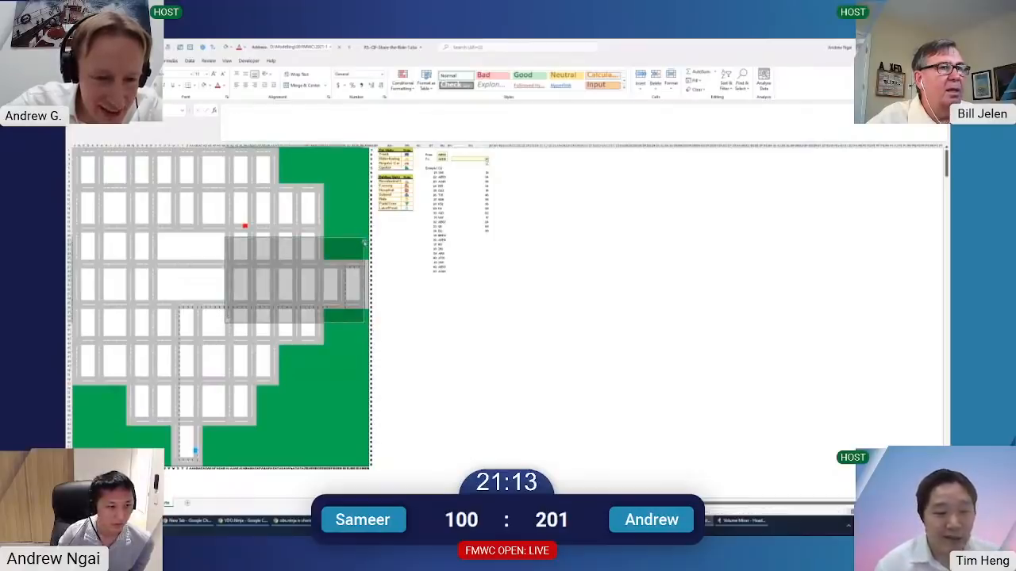
key(Delete)
key(Right)
key(Right)
key(Up)
text(1)
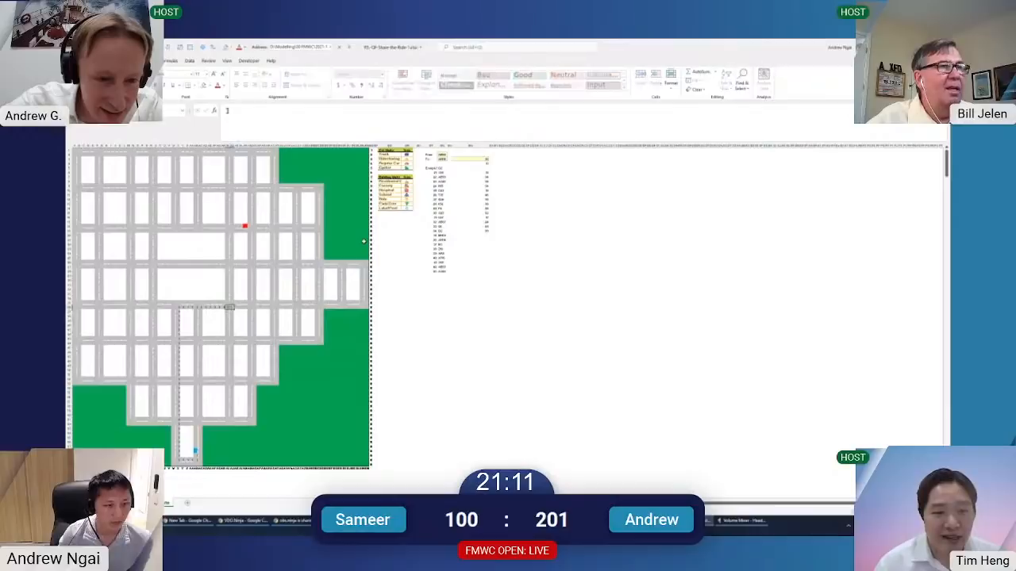
key(ctrl+Return)
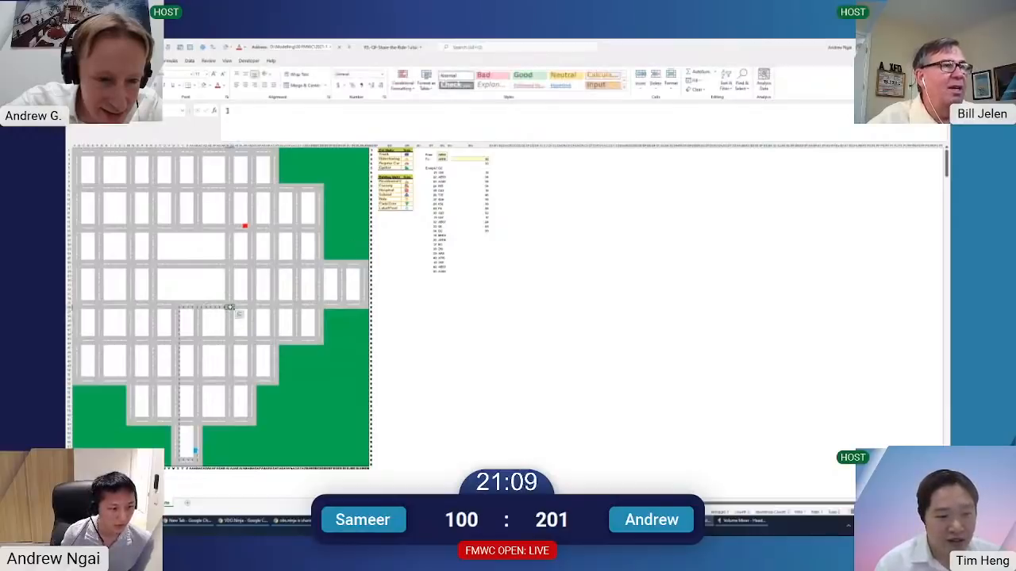
Try filling 1s up the road just east of the large central blocks and along the road below the red marker
shift+click(232, 231)
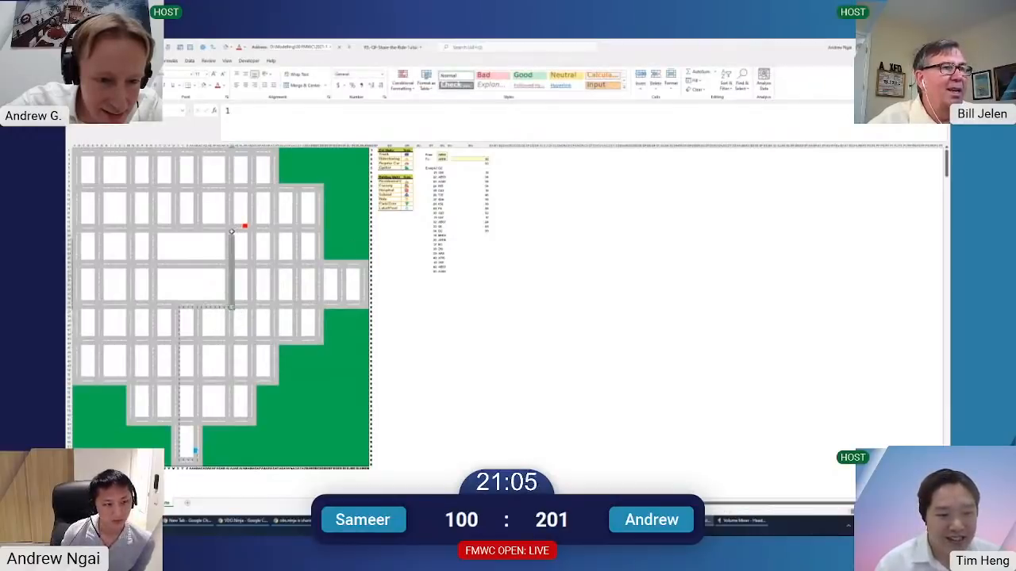
text(1)
key(ctrl+Return)
key(ctrl+Up)
key(shift+Right)
key(shift+Right)
key(shift+Right)
key(shift+Right)
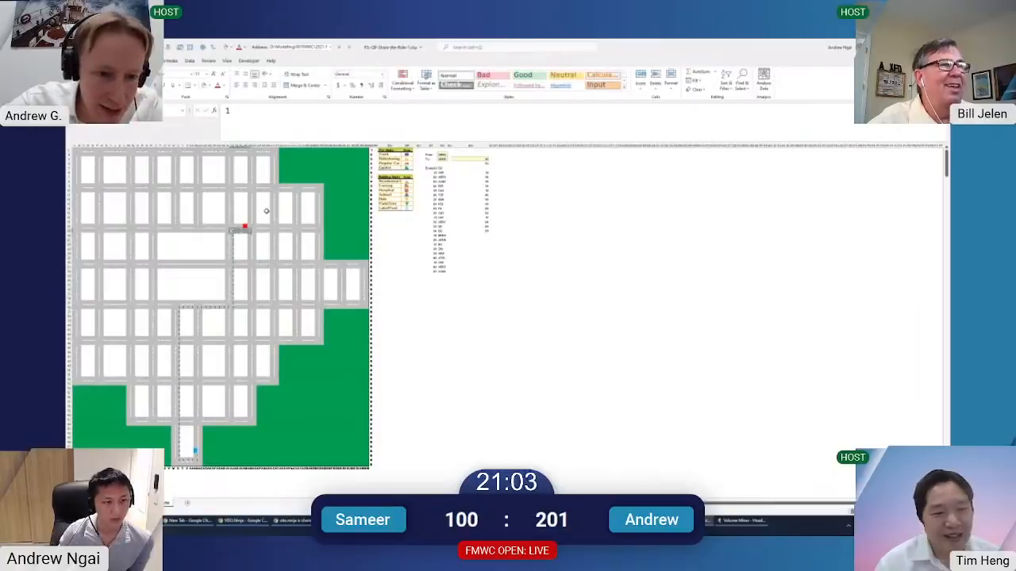
text(1)
key(ctrl+Return)
Fill 1s in the three road cells leading left to the red marker on the lane above the route
key(ctrl+Right)
key(Up)
key(shift+Left)
key(shift+Left)
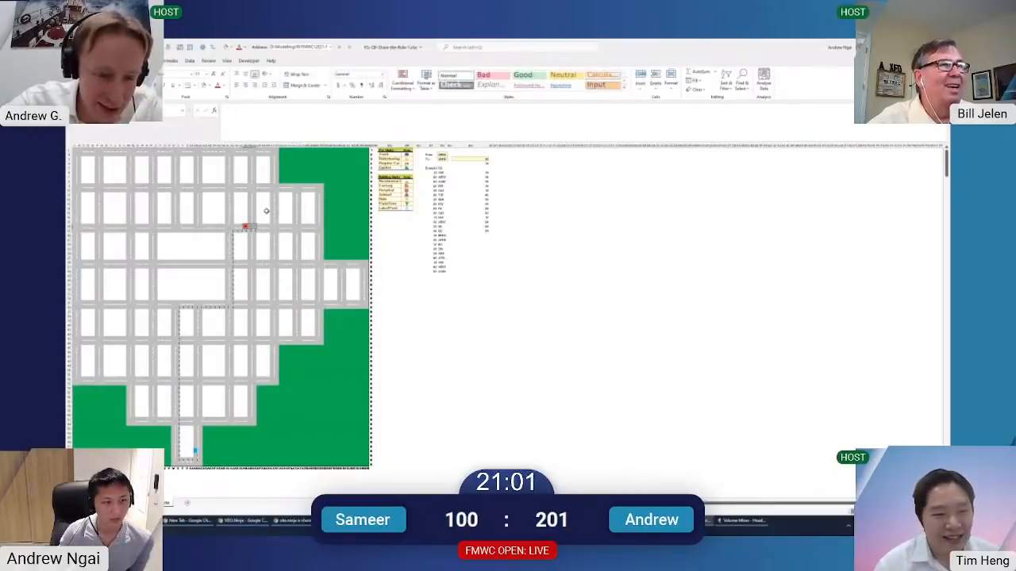
text(1)
key(ctrl+Return)
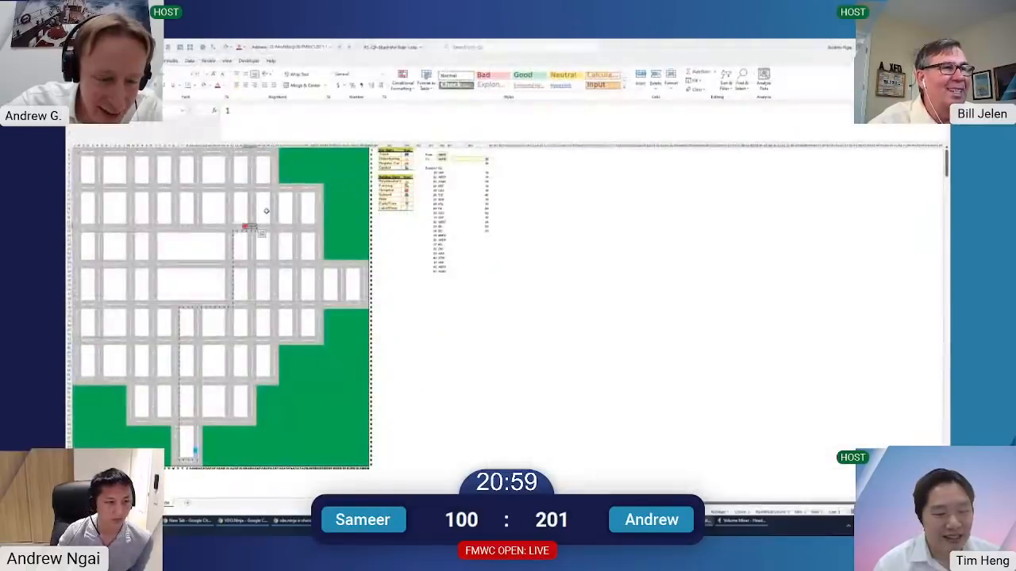
Reroute the 1s one block further east up to the red marker, and clear the earlier vertical section
key(Left)
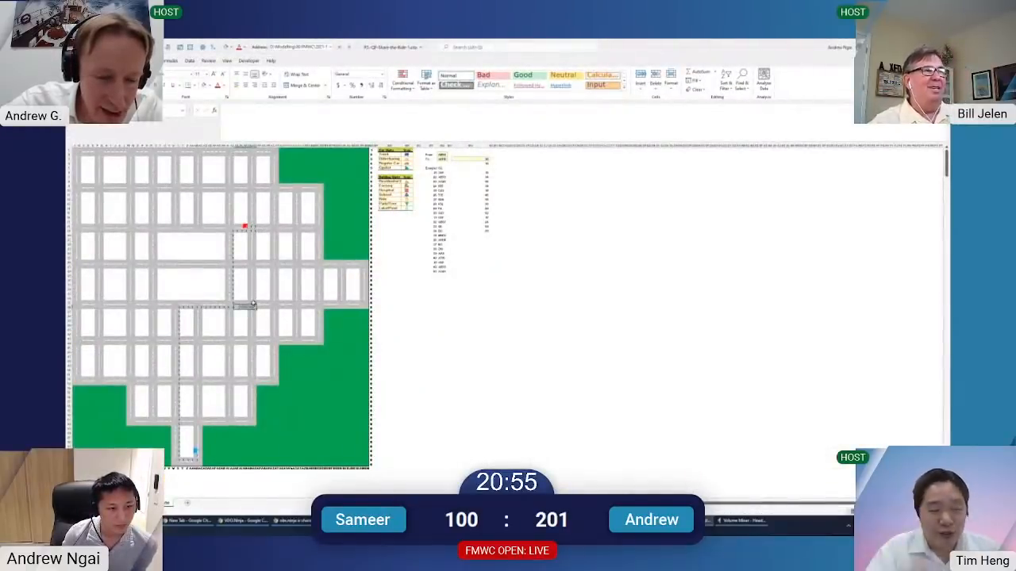
drag(248, 305, 256, 231)
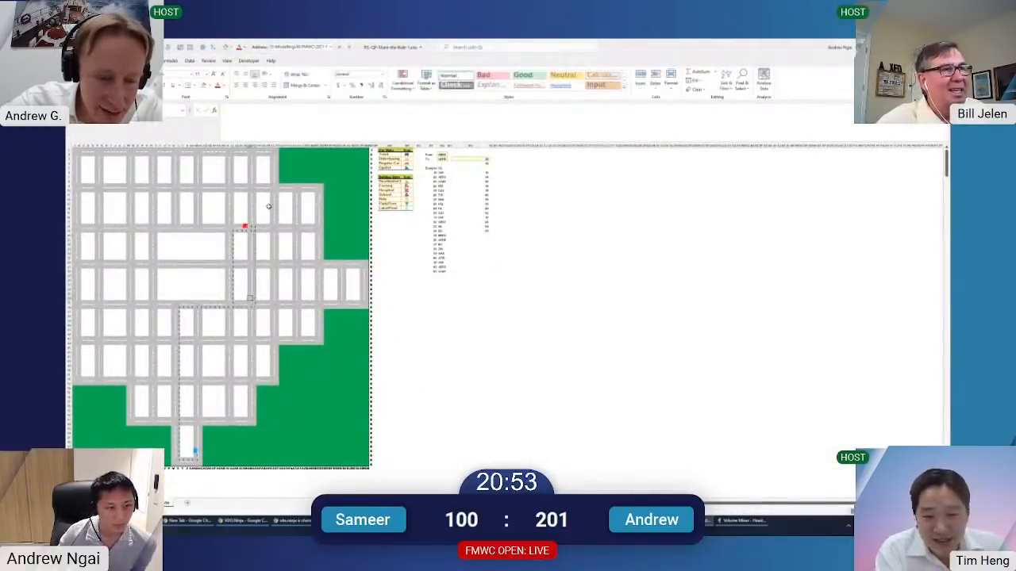
drag(250, 303, 227, 222)
click(227, 222)
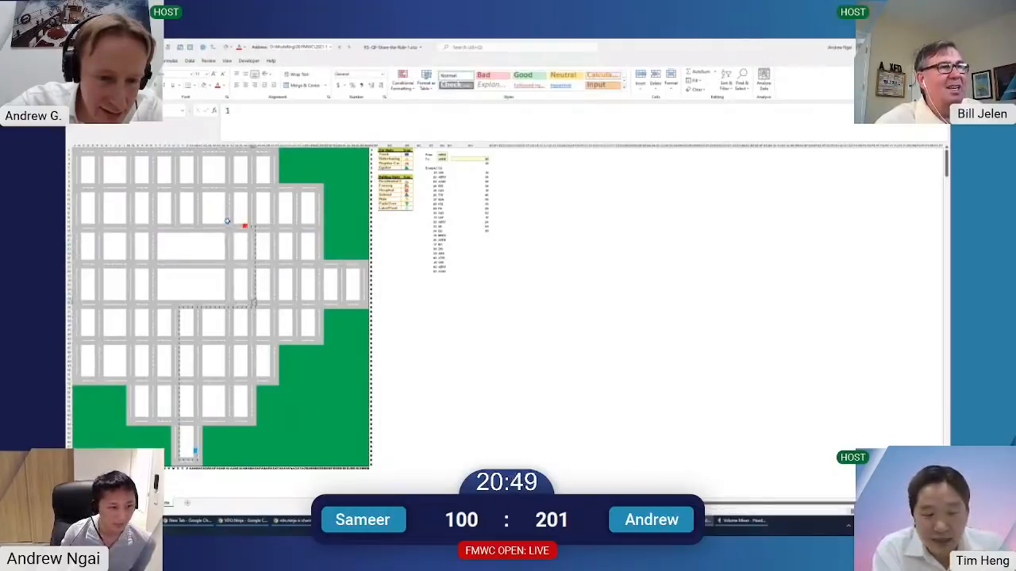
Check the rerouted path's length in the SUM(A1:BN71) cell
key(alt+Tab)
key(alt+Tab)
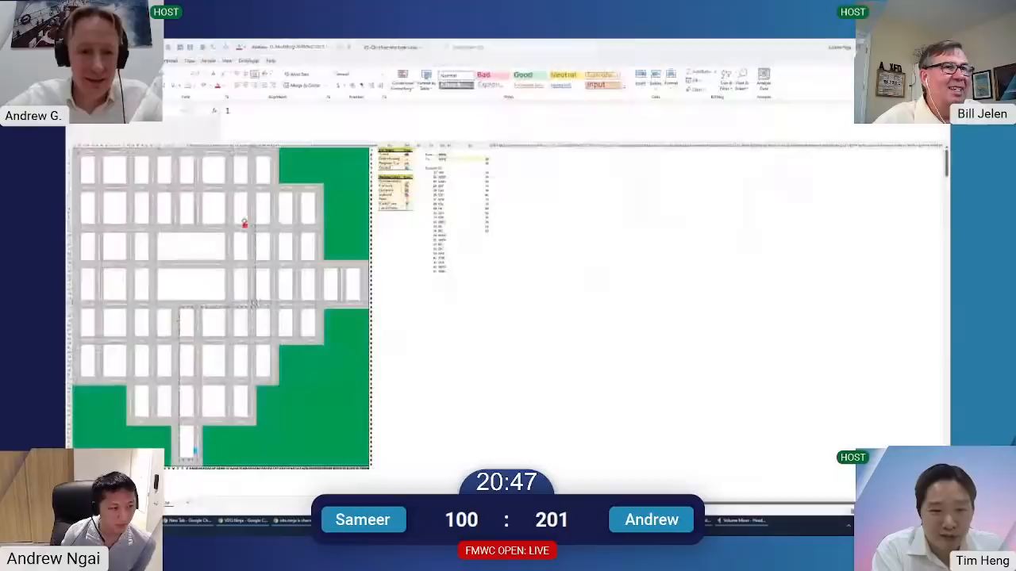
click(488, 158)
key(Down)
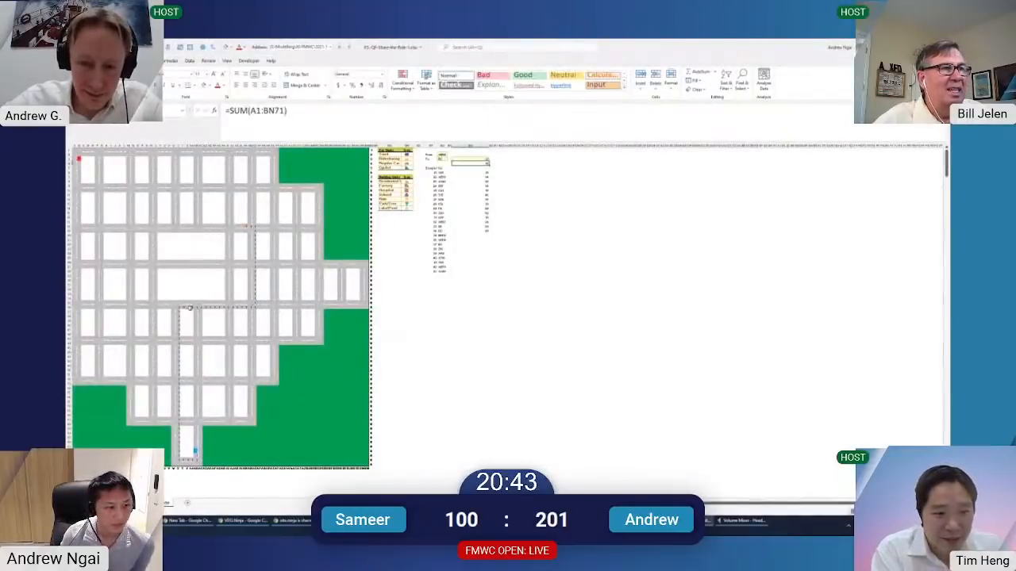
Clear the previous route's upper part and fill 1s west along the lower road and up the map's western edge to the red marker
mouse_move(170, 395)
drag(170, 395, 345, 167)
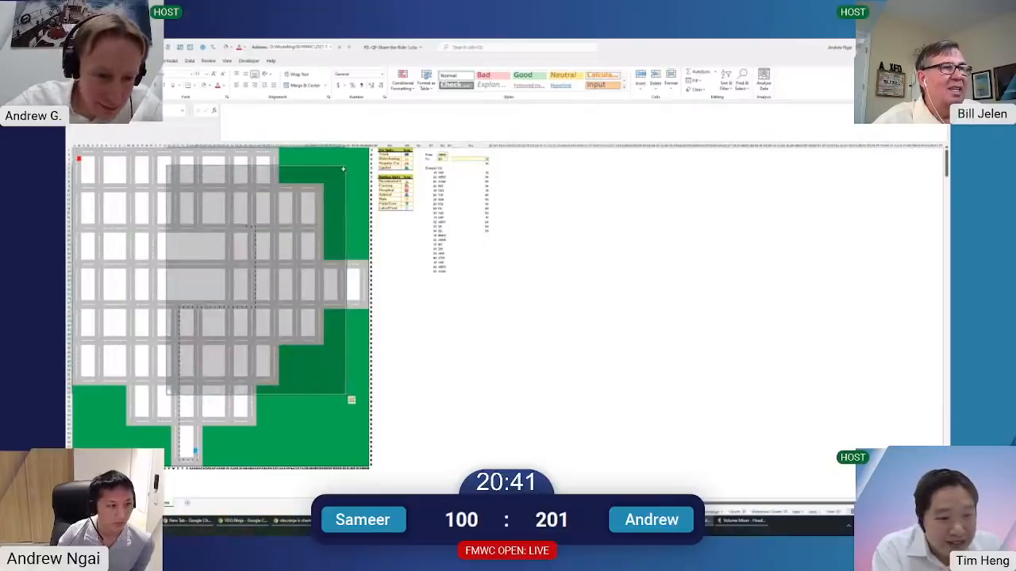
click(178, 395)
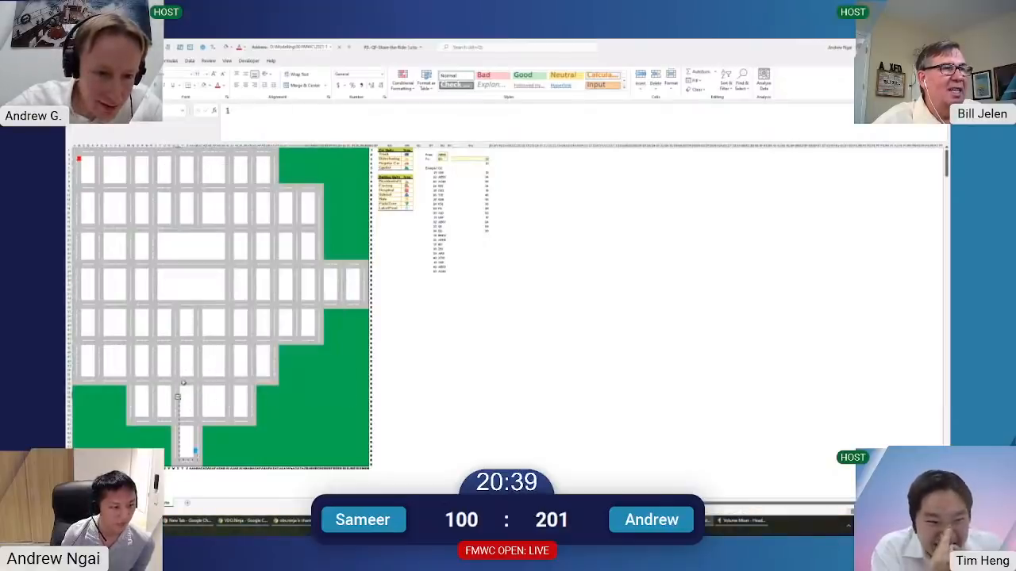
key(Up)
key(Up)
key(Up)
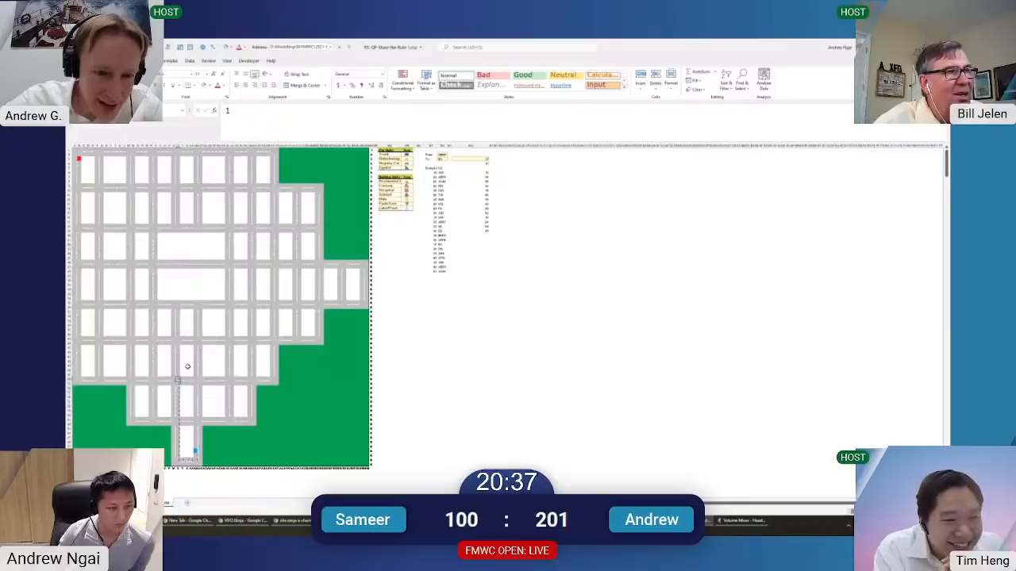
key(ctrl+shift+Left)
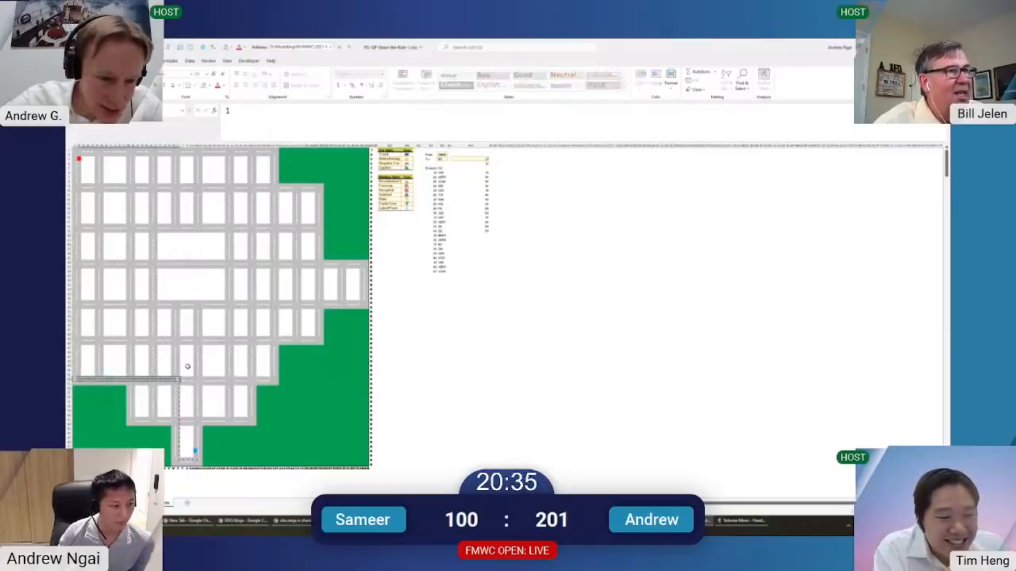
key(ctrl+shift+Up)
key(ctrl+Return)
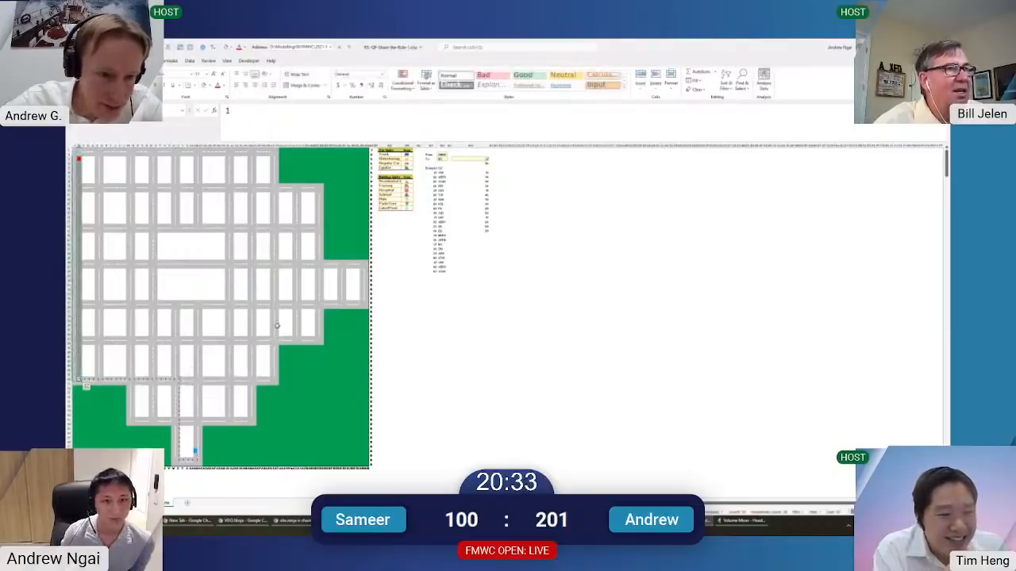
Enter 96 as question 37's answer in the web answer sheet, and set the map lookup to question 38
key(alt+Tab)
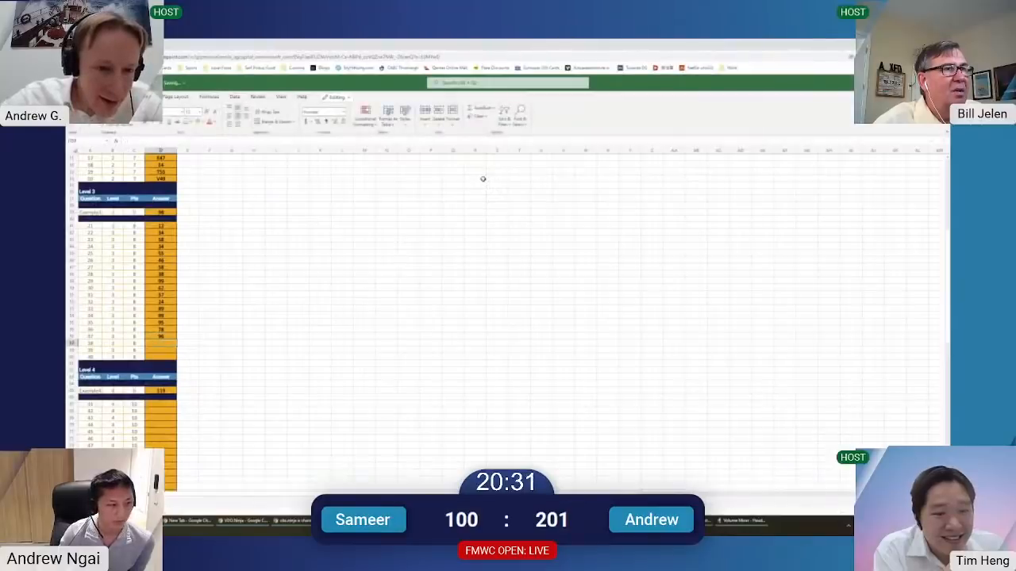
key(alt+Tab)
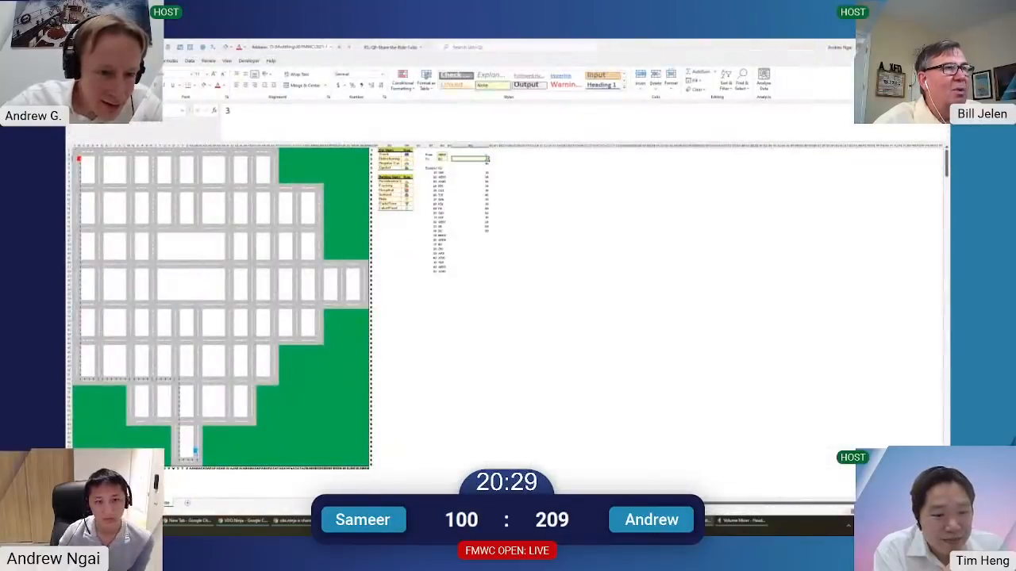
key(Return)
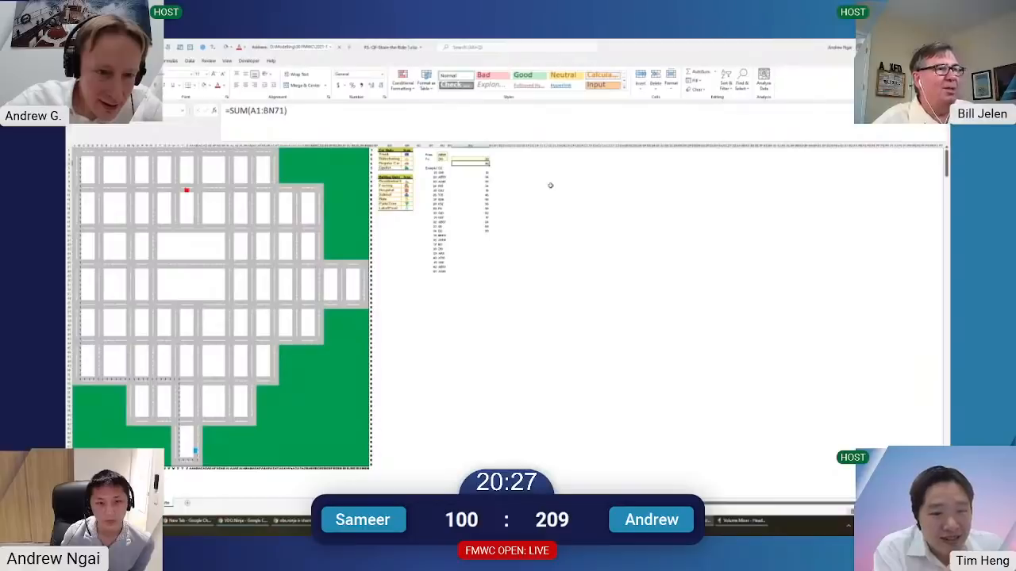
Clear the western part of the route and fill 1s up the road bordering the large central blocks to the red marker's row
click(151, 380)
key(ctrl+shift+Home)
key(Delete)
key(Right)
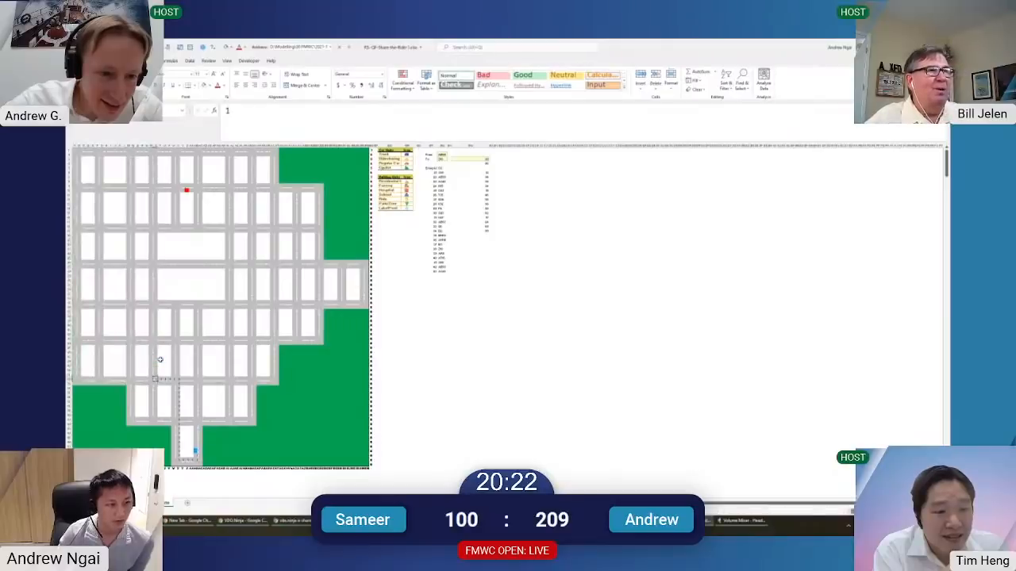
shift+click(154, 191)
text(1)
key(ctrl+Return)
click(156, 190)
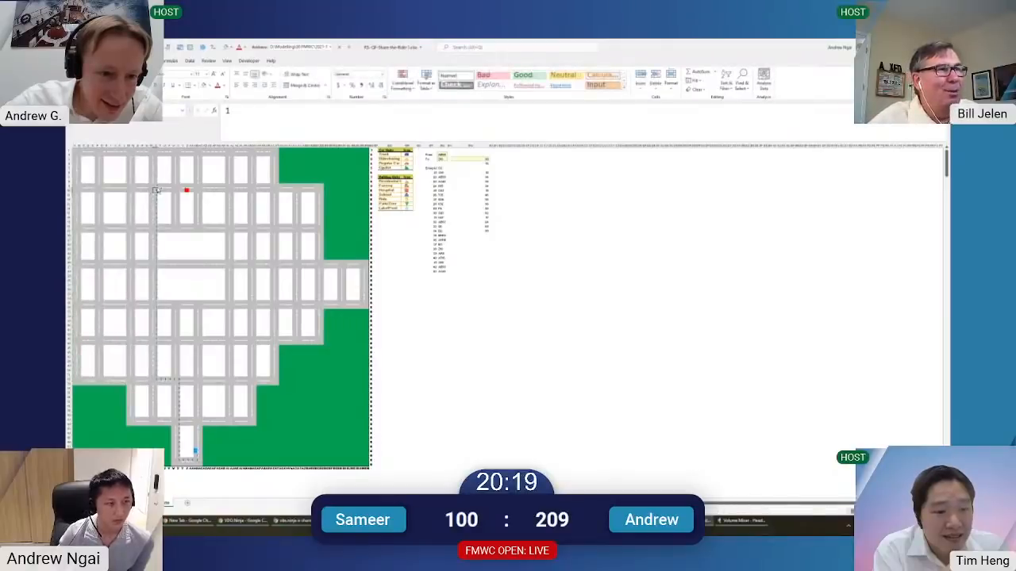
Extend the 1s east along the road from the top of the vertical section to the red marker
key(ctrl+shift+Right)
key(shift+Left)
key(shift+Left)
key(shift+Left)
key(shift+Left)
key(shift+Left)
key(shift+Left)
key(shift+Left)
key(shift+Left)
key(shift+Left)
key(shift+Left)
key(shift+Left)
key(shift+Left)
click(156, 190)
key(shift+Right)
key(shift+Right)
key(shift+Right)
key(shift+Right)
key(shift+Right)
key(shift+Right)
key(shift+Right)
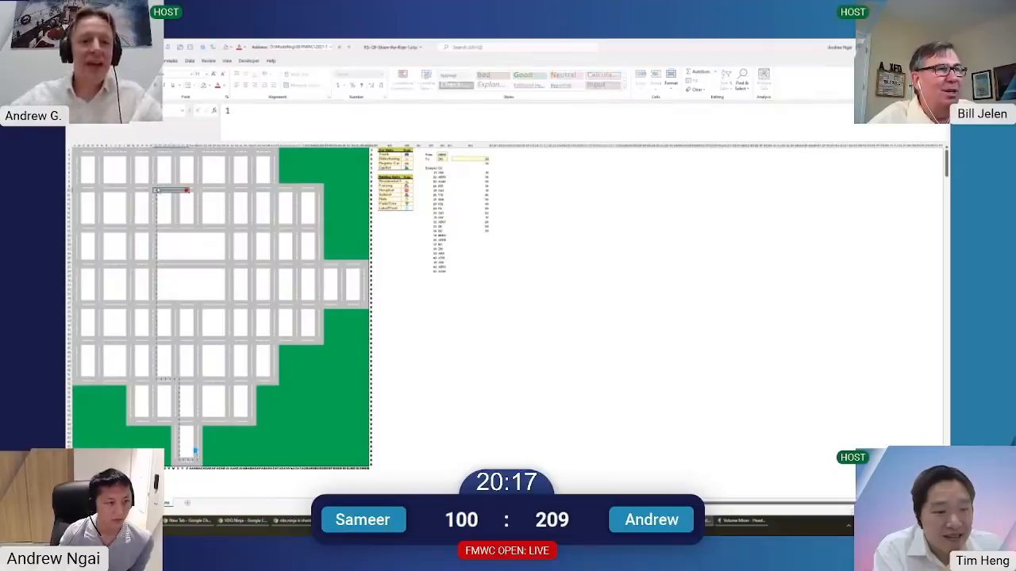
Enter 79 as question 38's answer in the web answer sheet, and set the map lookup to question 39
key(alt+Tab)
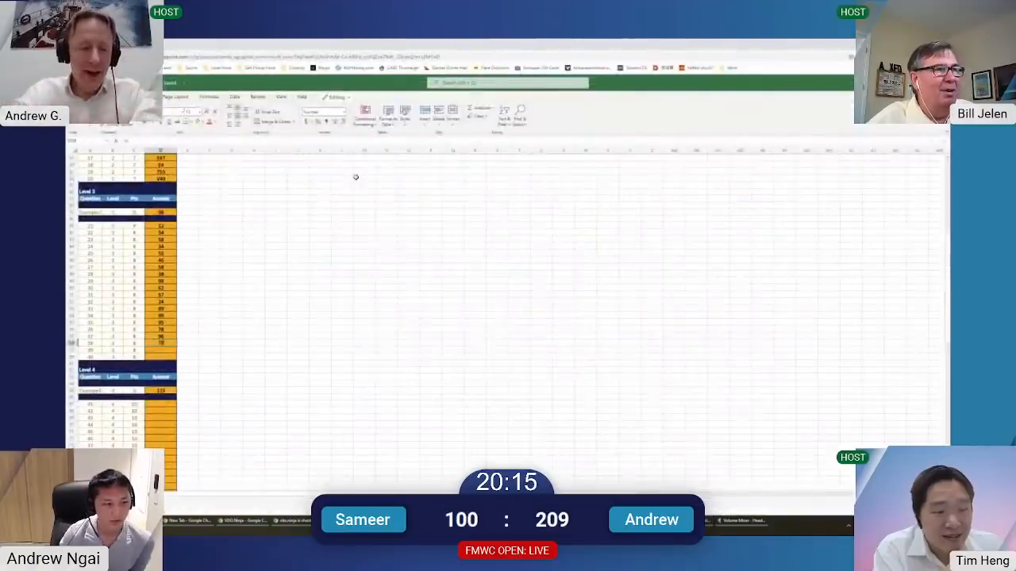
key(alt+Tab)
click(454, 159)
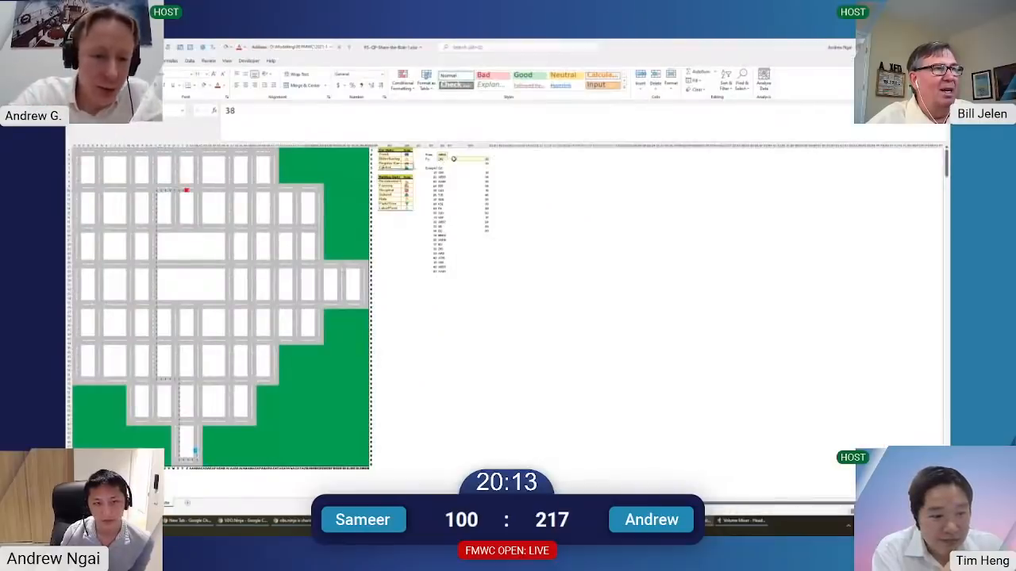
text(39)
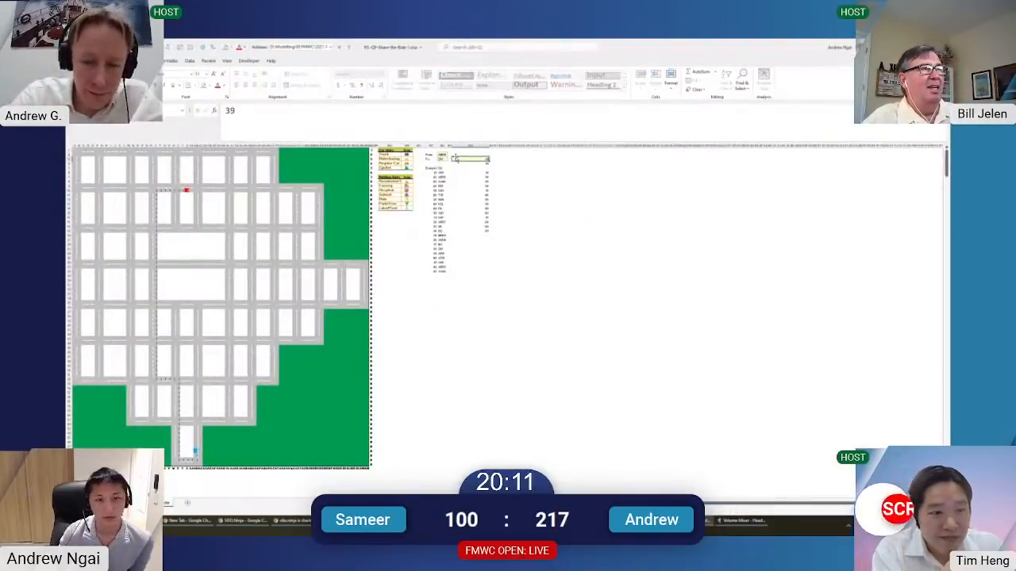
key(Return)
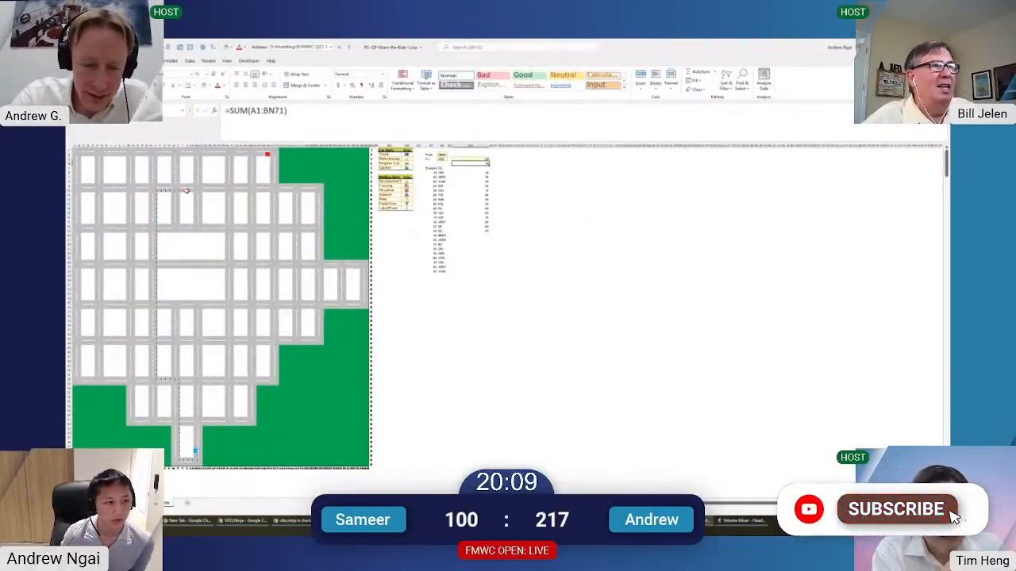
Clear the previous route's 1s along the upper road, west of the central blocks and along the lower road
click(203, 190)
key(Delete)
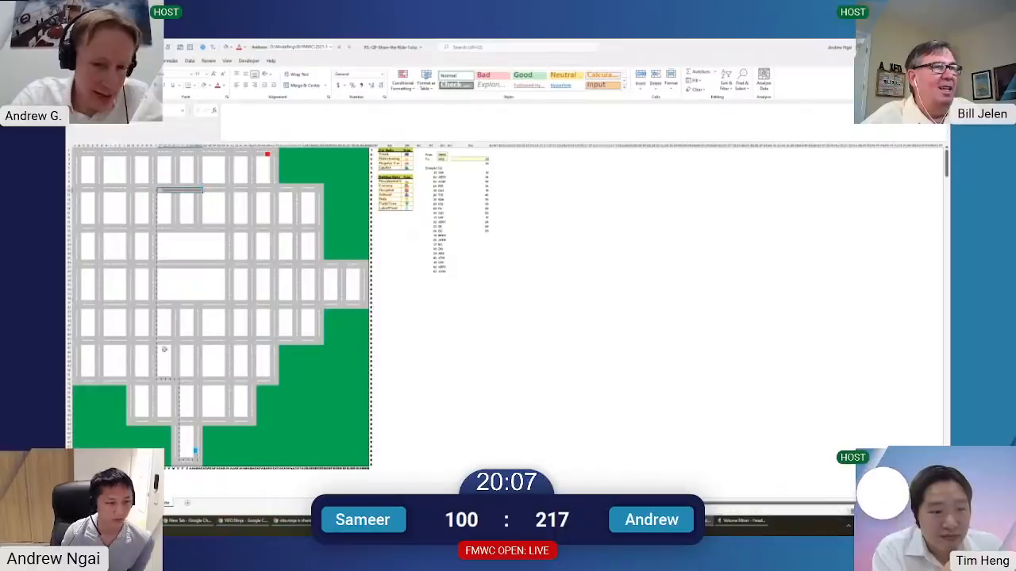
click(188, 384)
key(ctrl+shift+Home)
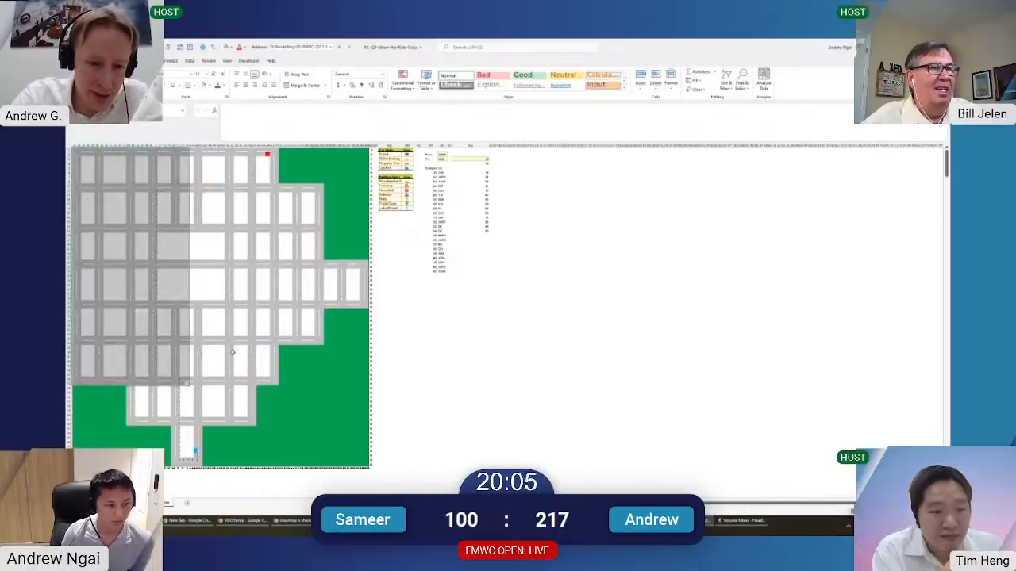
Fill 1s east along the lower road from the southern stem to the road east of the central blocks
click(218, 383)
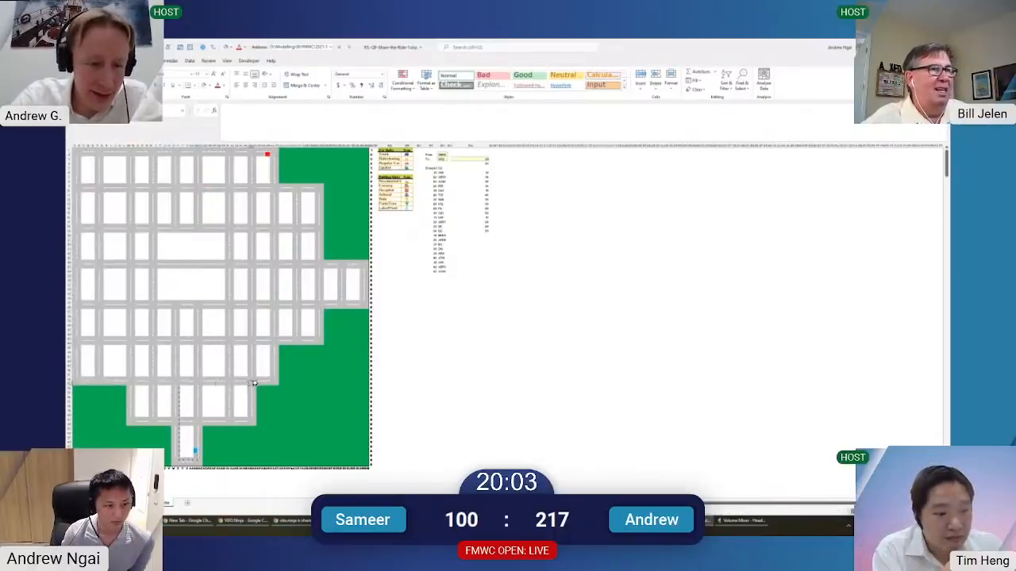
key(ctrl+shift+Left)
text(1)
key(ctrl+Return)
key(shift+BackSpace)
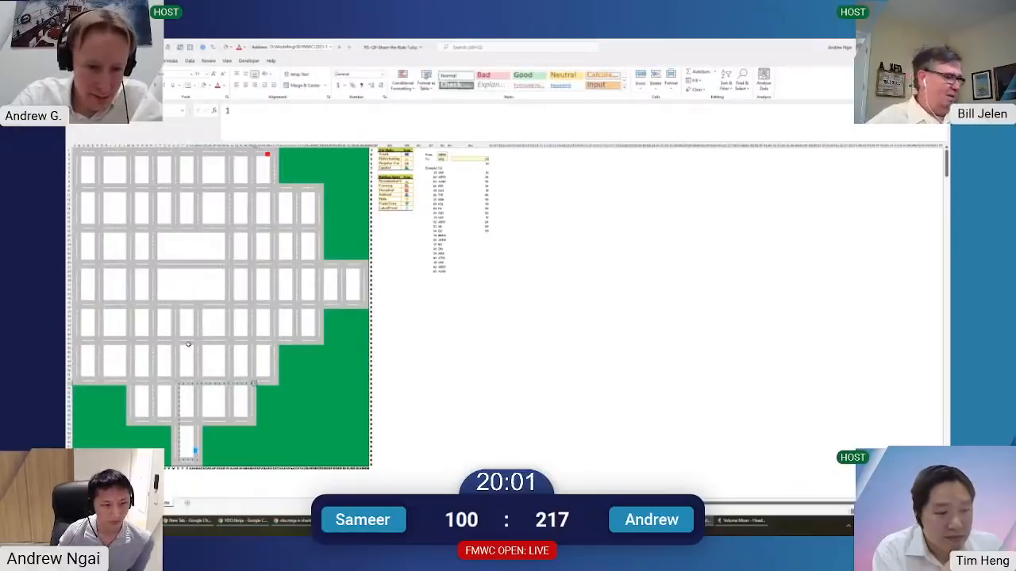
Fill 1s up that eastern road to the topmost road and across the three cells to the red marker
key(ctrl+shift+Up)
text(1)
key(ctrl+Return)
key(ctrl+Up)
key(shift+Right)
key(shift+Right)
key(shift+Right)
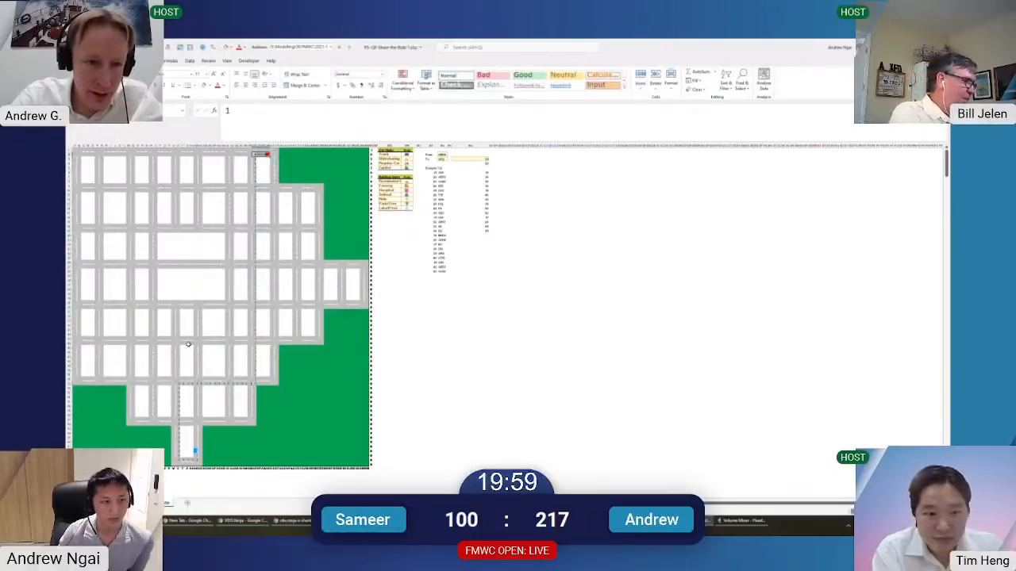
text(1)
key(ctrl+Return)
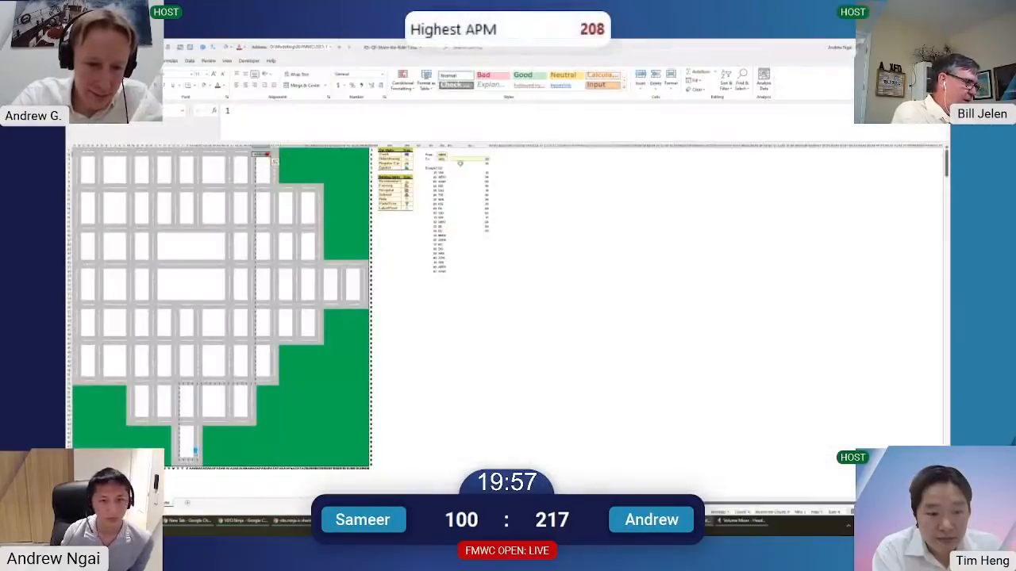
Switch the map lookup to the next question and fill 1s one block east along the road just below the new red marker
click(472, 160)
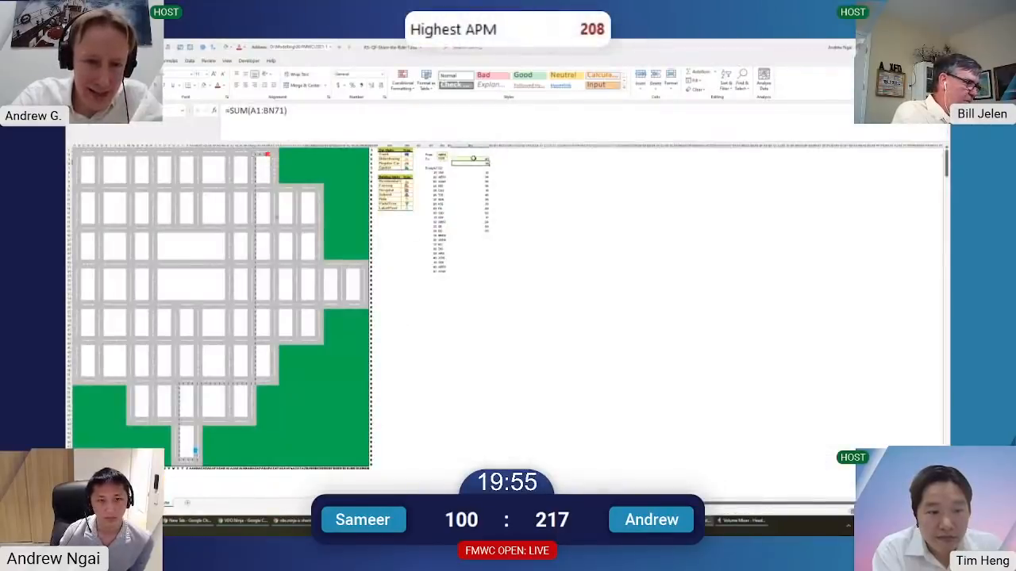
click(255, 231)
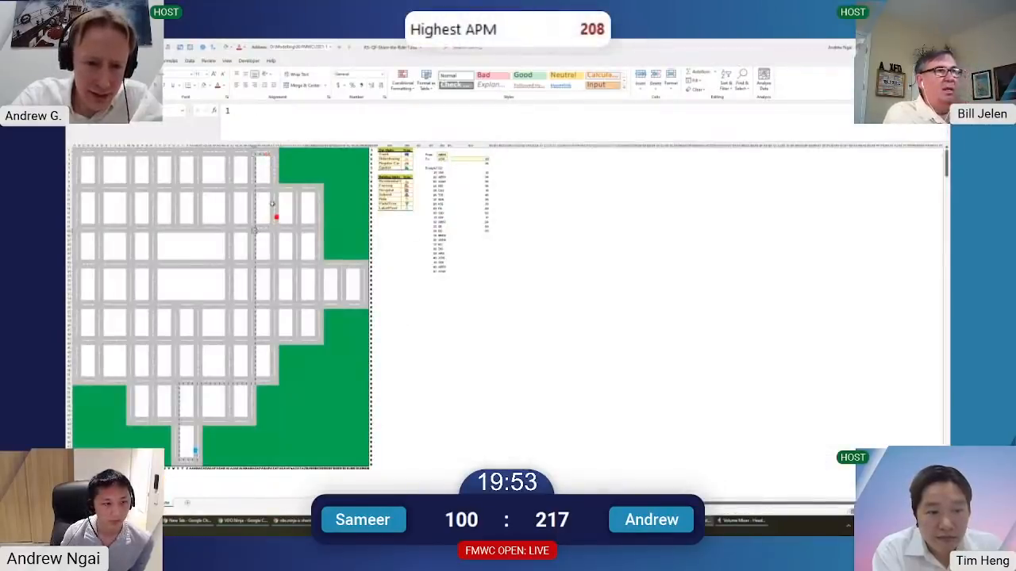
key(shift+Right)
key(shift+Right)
key(shift+Right)
key(shift+Right)
key(shift+Right)
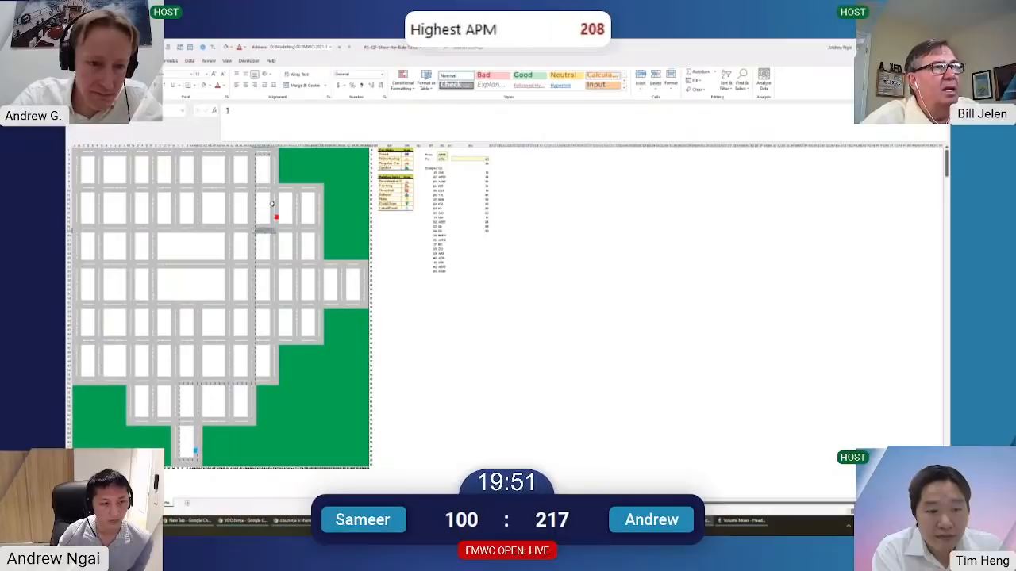
text(18)
key(ctrl+Return)
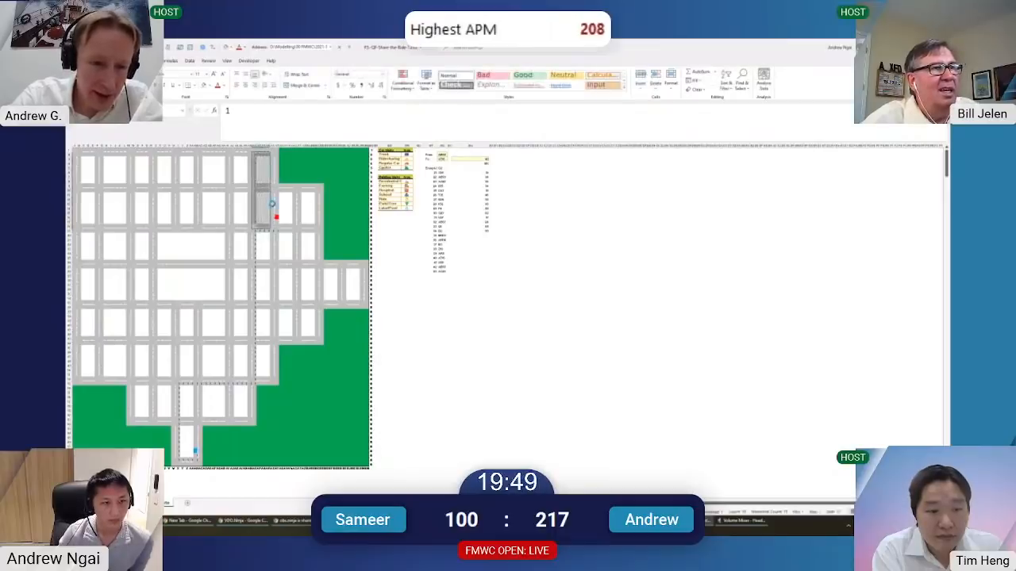
Clear the old route above that road and fill 1s in the short vertical stretch between the road and the red marker
click(275, 213)
text(3)
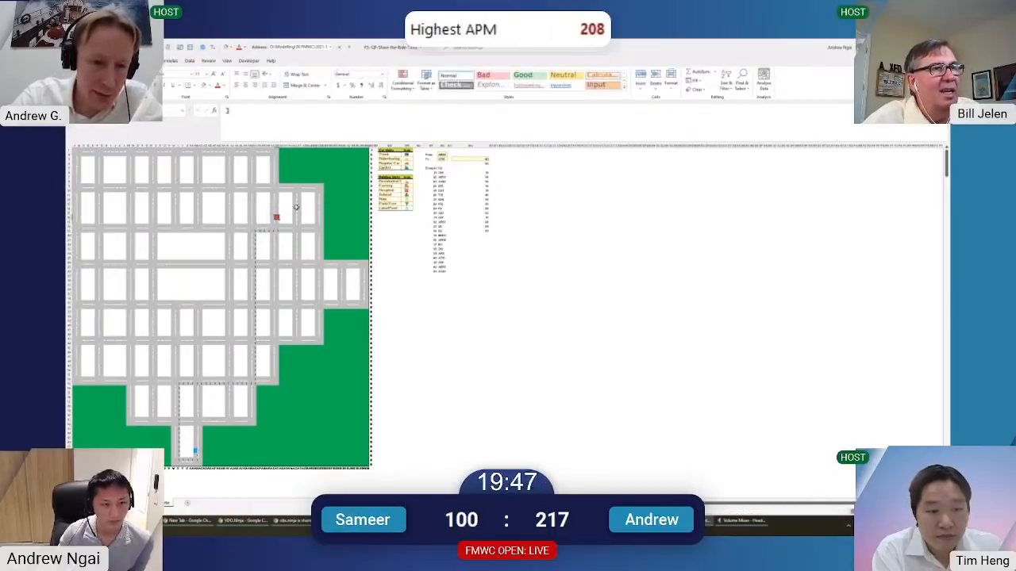
key(ctrl+Return)
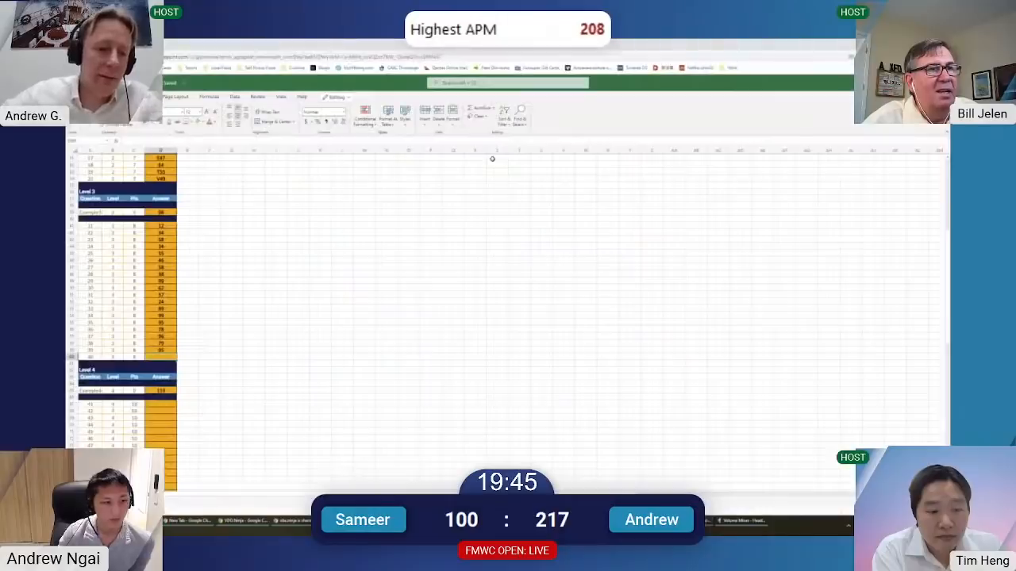
scroll(388, 247, down, 1)
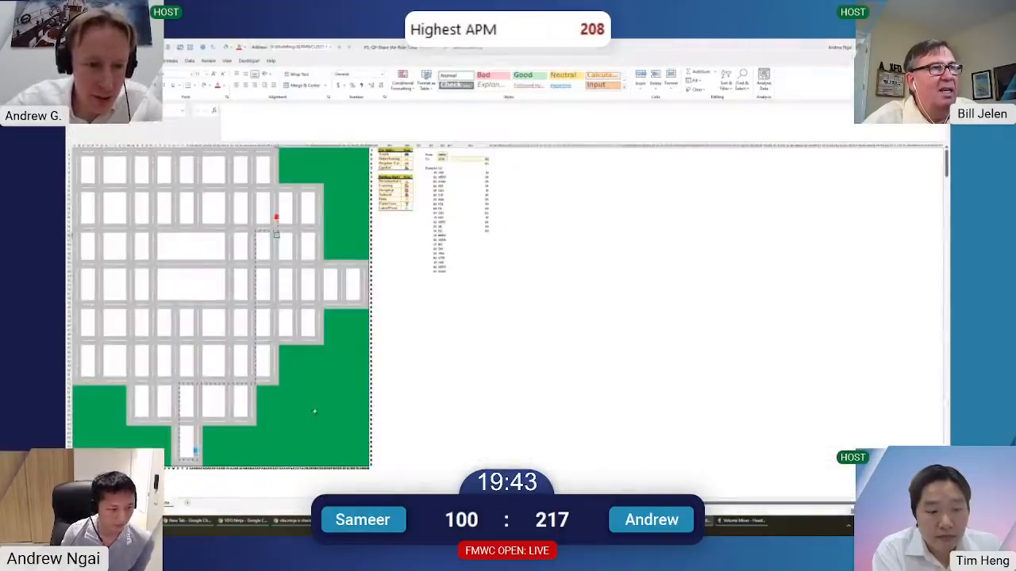
Duplicate the coded city-map sheet, placing the copy directly before the route sheet
click(317, 443)
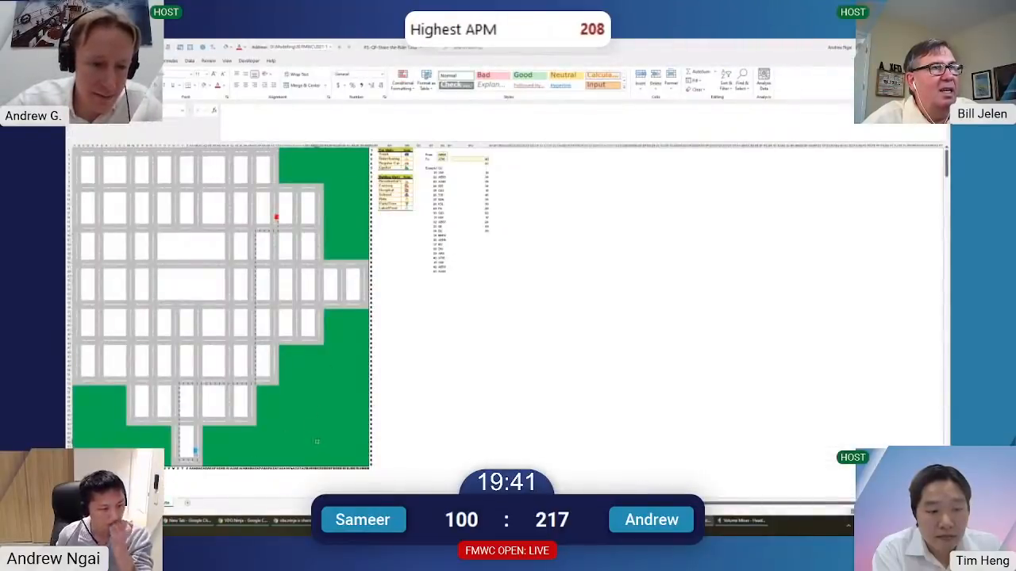
scroll(317, 443, up, 2)
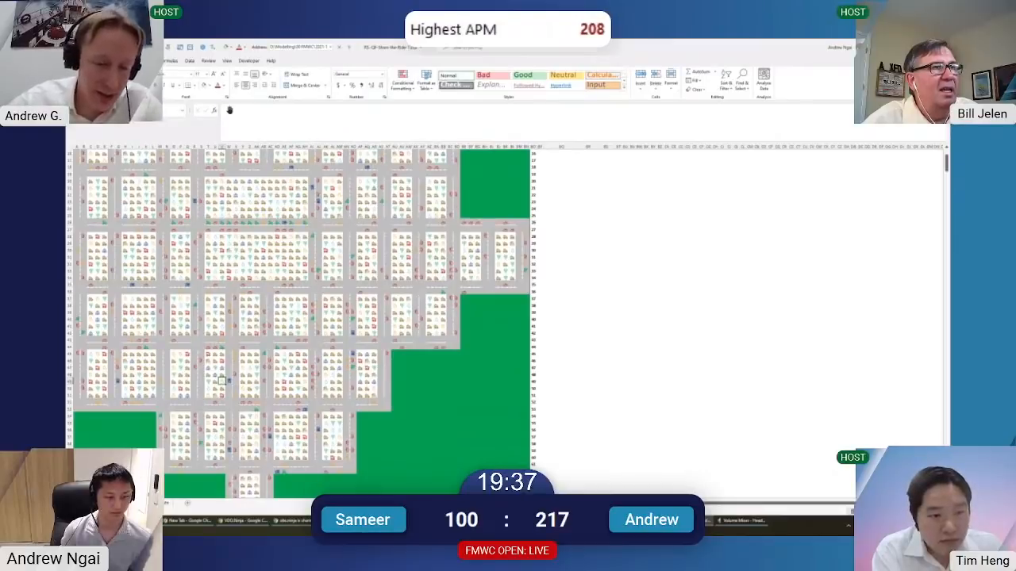
right_click(145, 502)
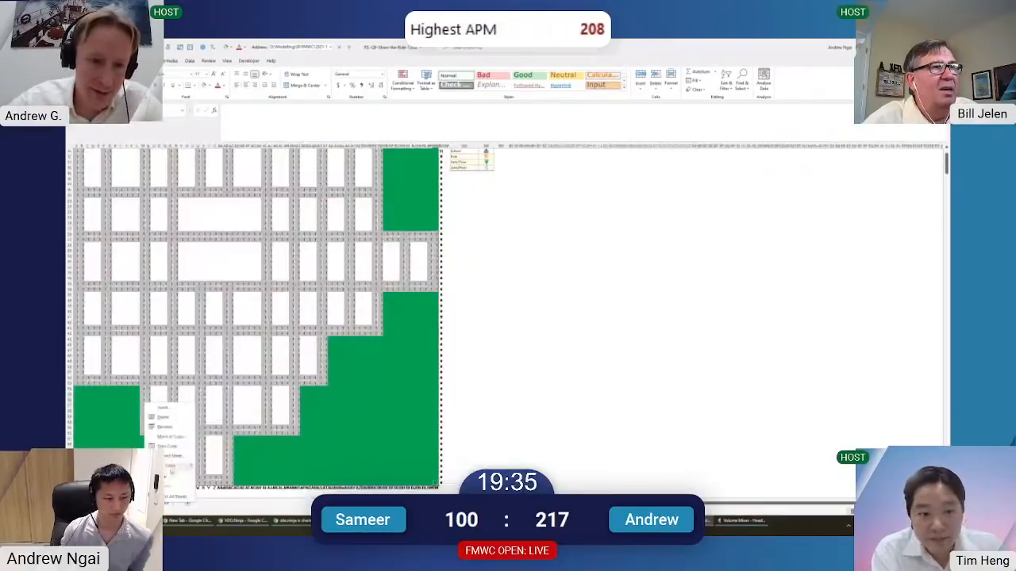
click(181, 450)
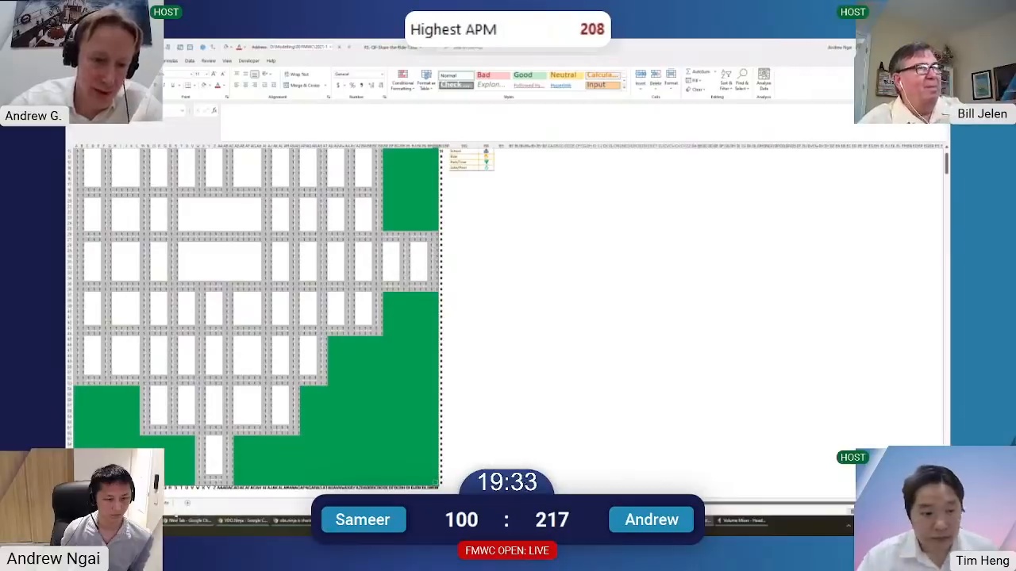
right_click(152, 502)
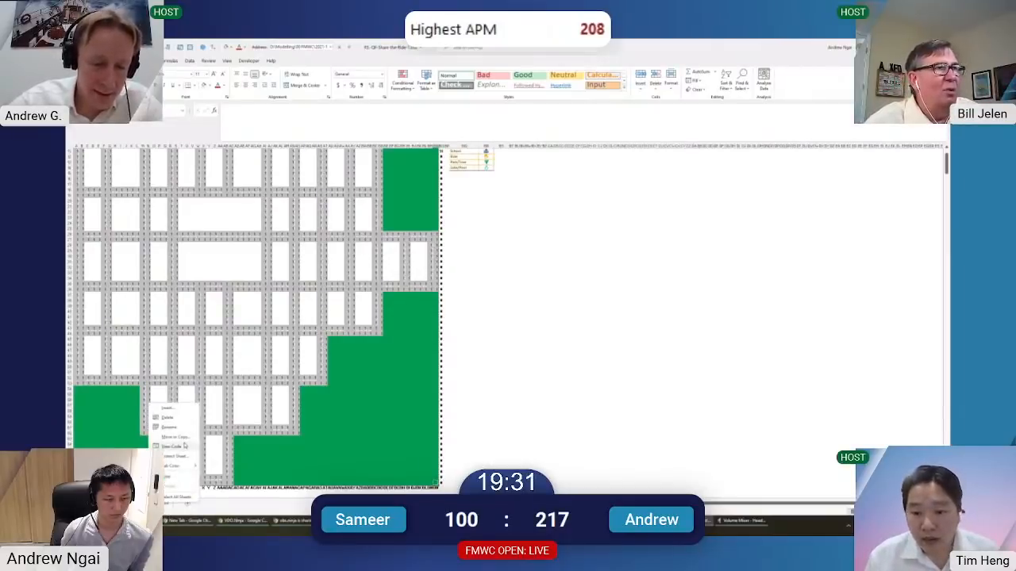
click(184, 439)
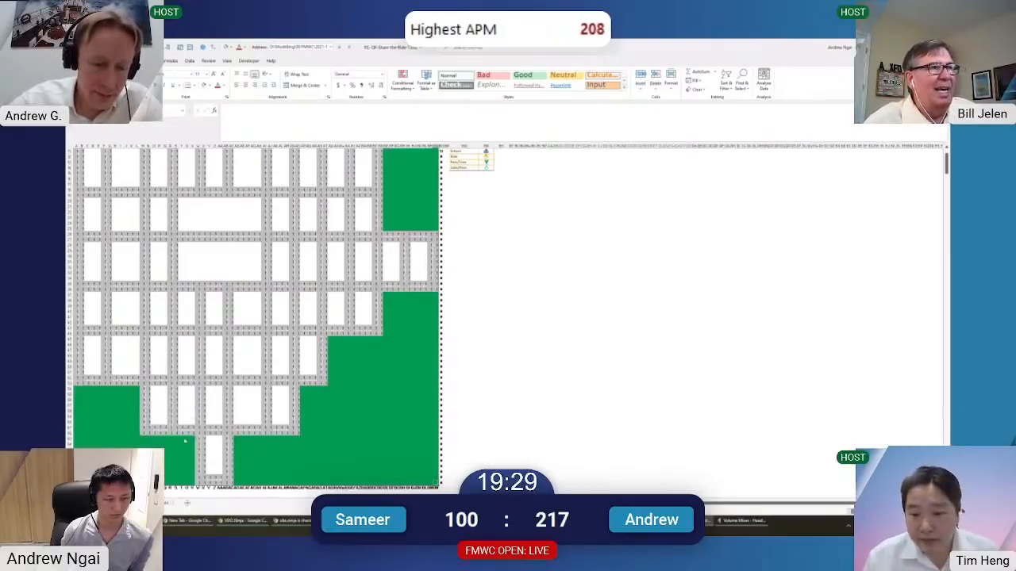
click(190, 492)
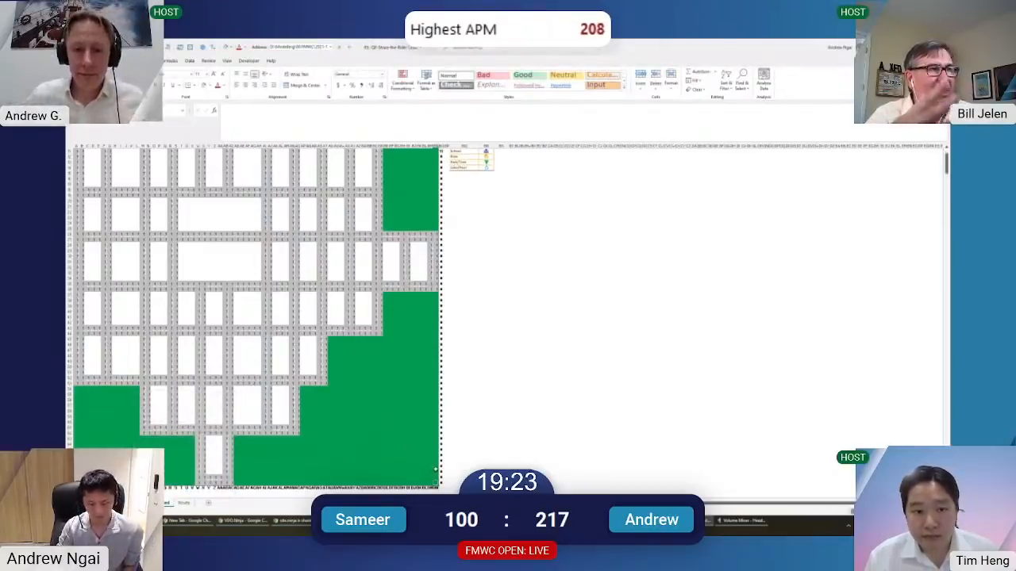
Clear all the coded values from the duplicated map sheet, keeping its formatting
key(ctrl+shift+Home)
key(Delete)
key(ctrl+Home)
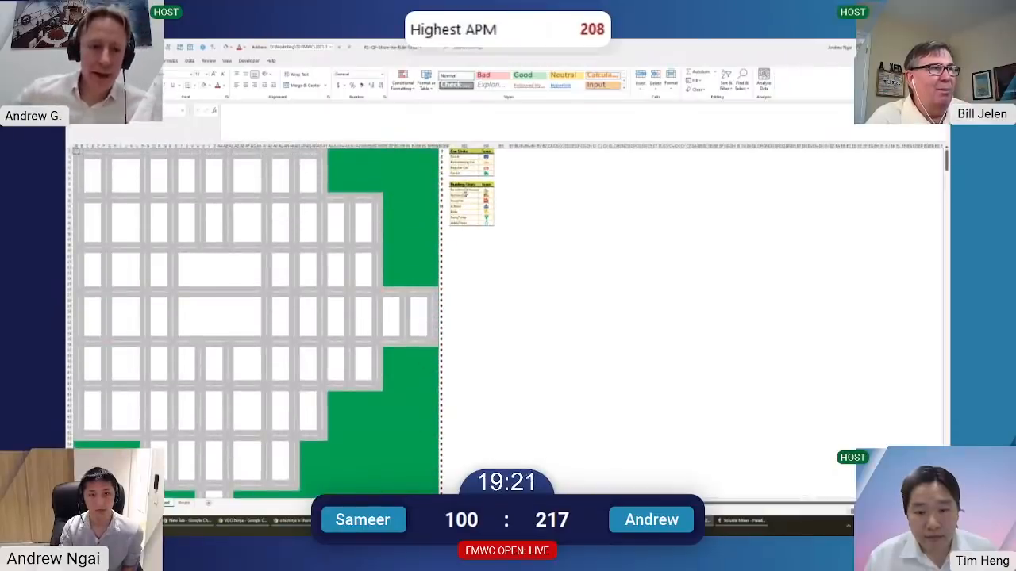
text(=MATCH()
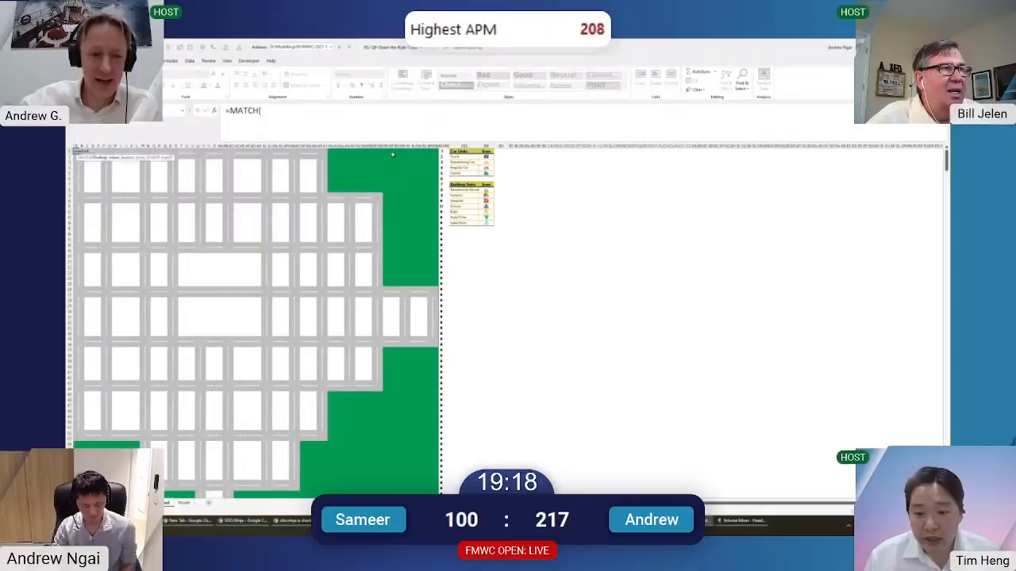
key(Escape)
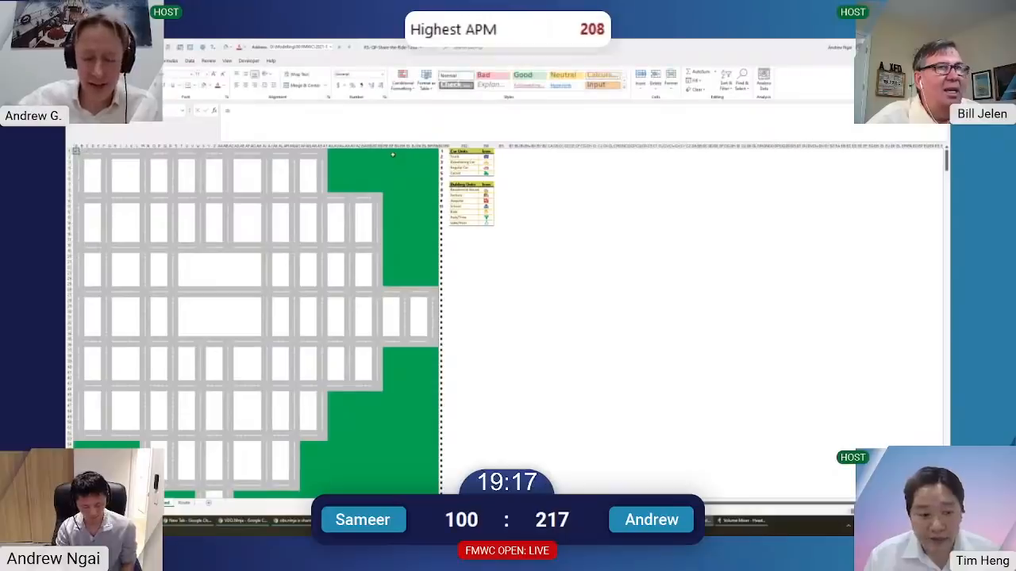
text(=if(iserror()
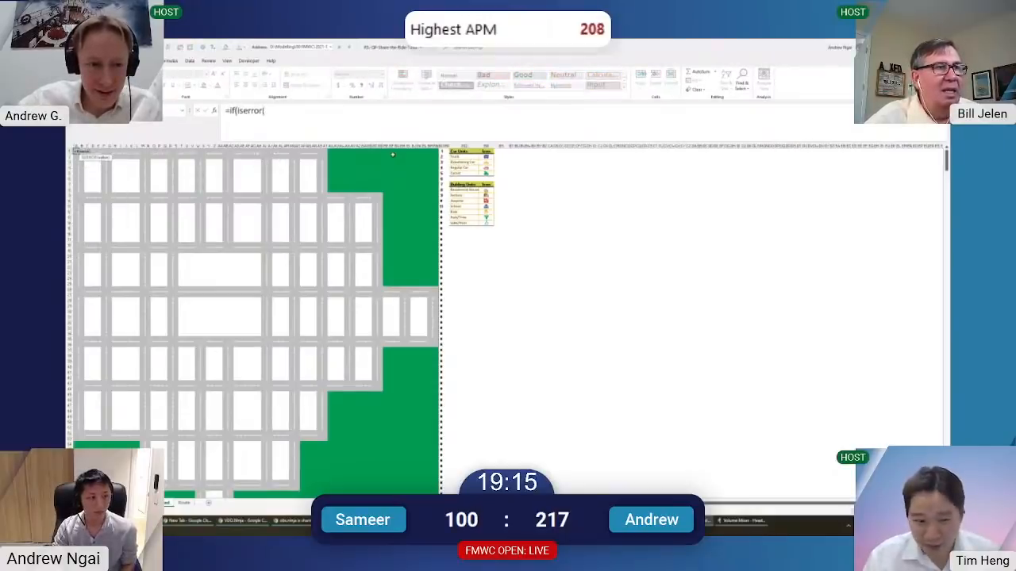
key(Escape)
text(=if(iserr)
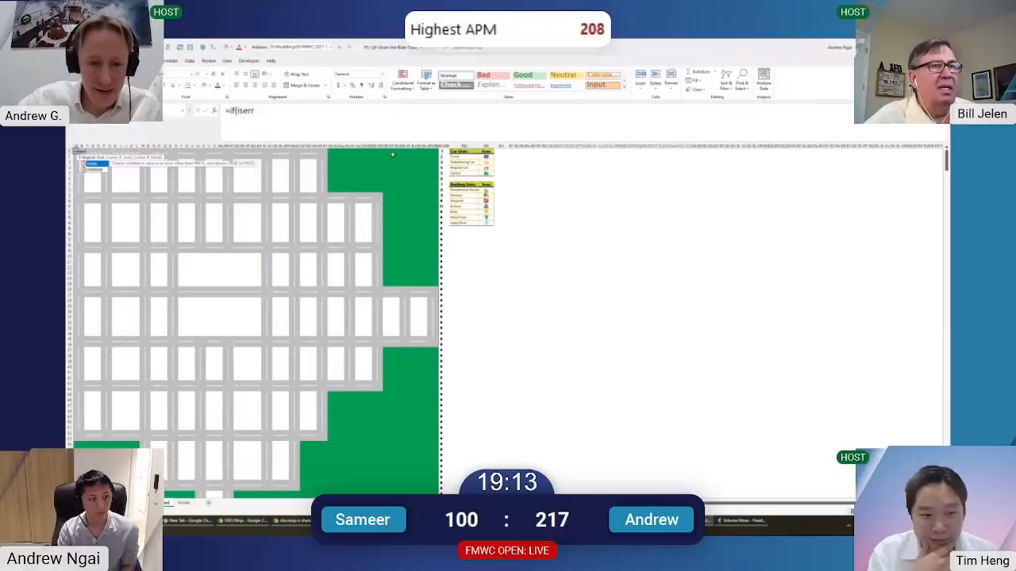
key(Escape)
In cell A1, enter =MATCH(Map!A1,Map!$BR$2:$BR$5,0) to look up the map cell's vehicle icon
text(=mat)
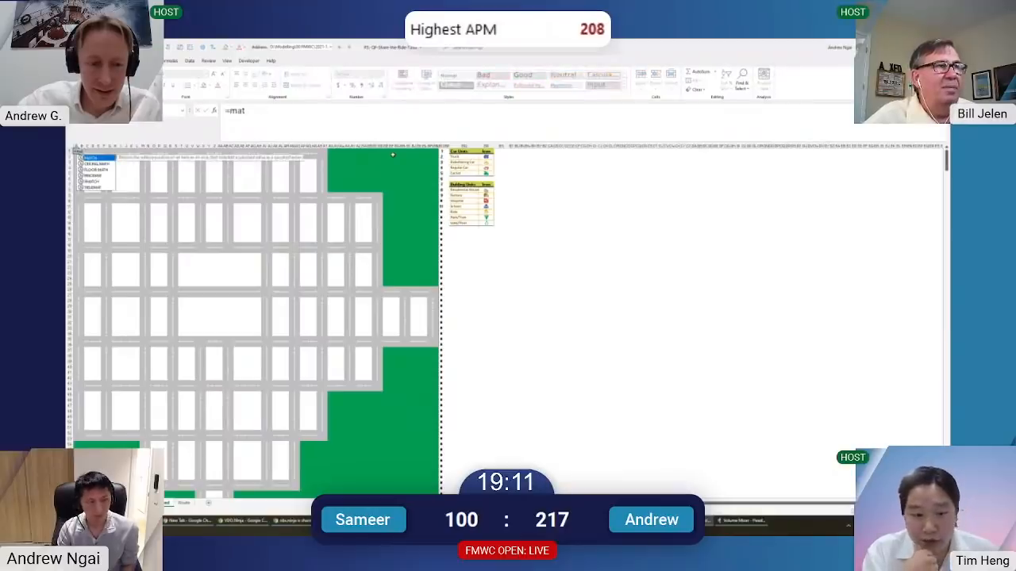
key(Tab)
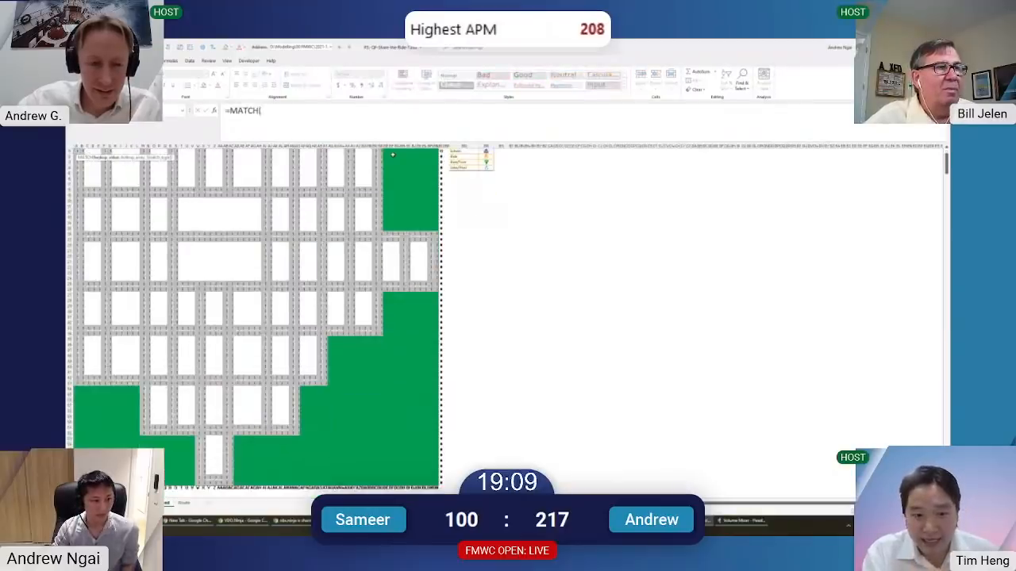
key(ctrl+Page_Up)
key(ctrl+Home)
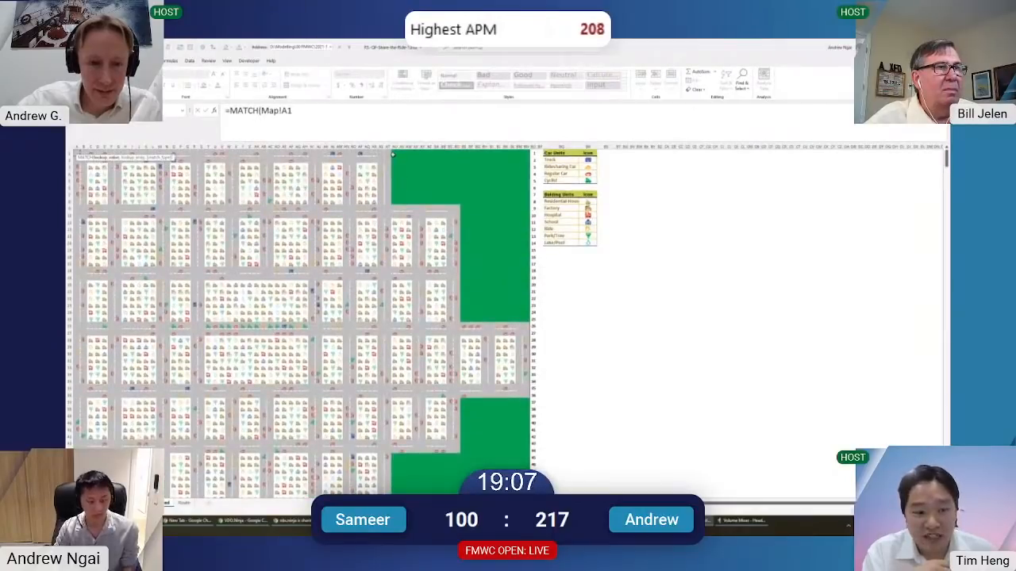
text(,)
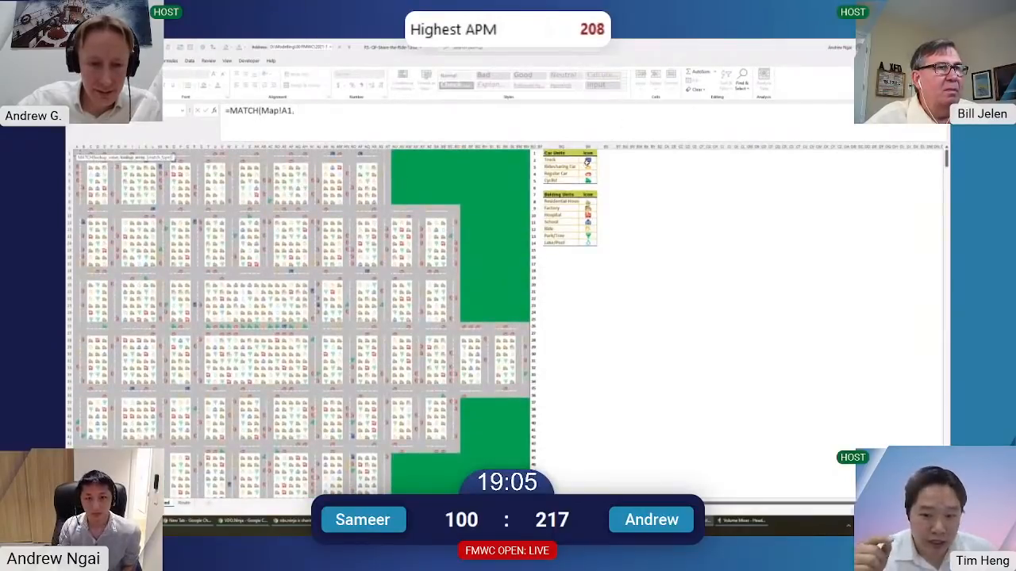
drag(588, 159, 588, 179)
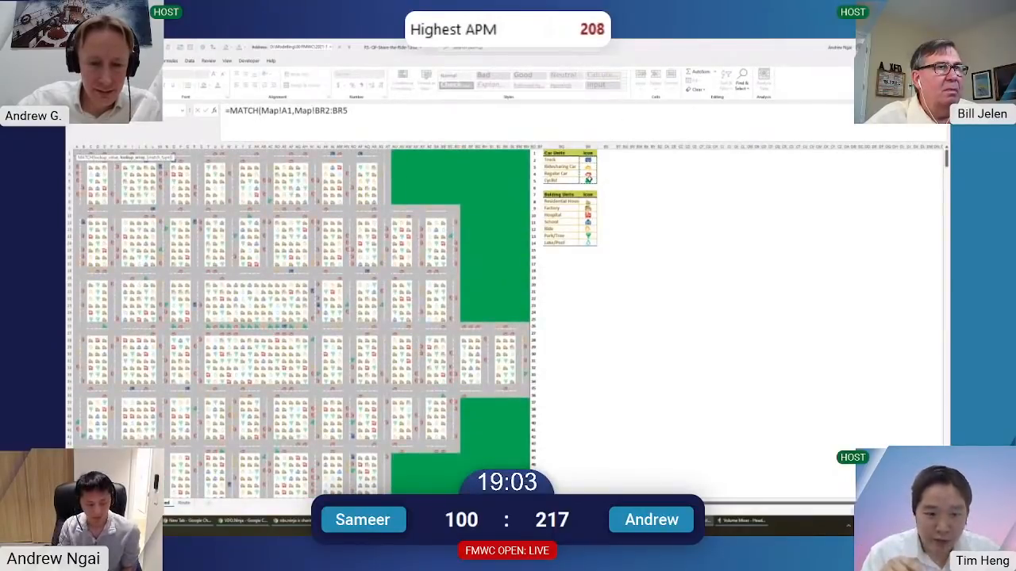
key(F4)
text(,0)
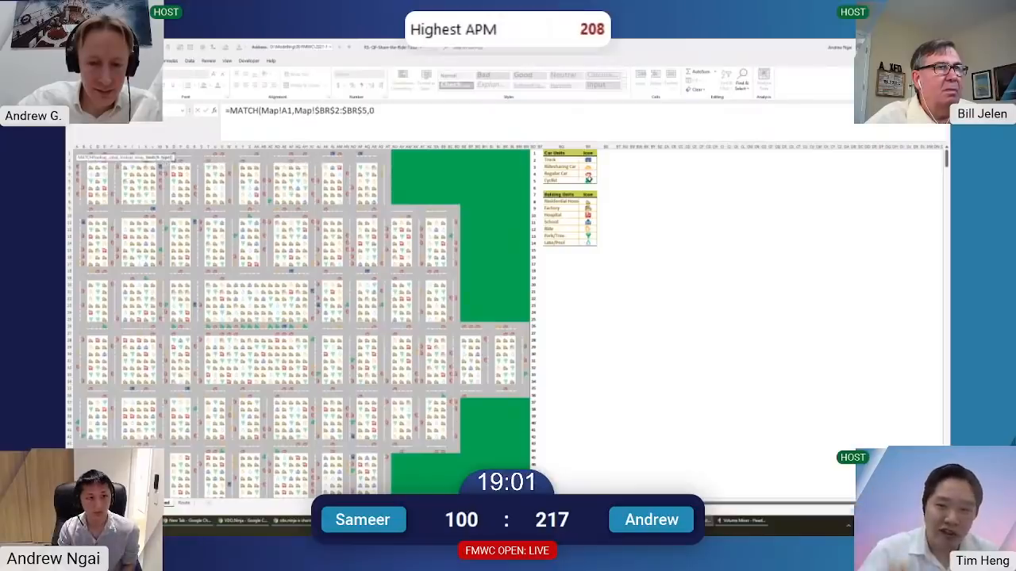
text())
key(ctrl+Return)
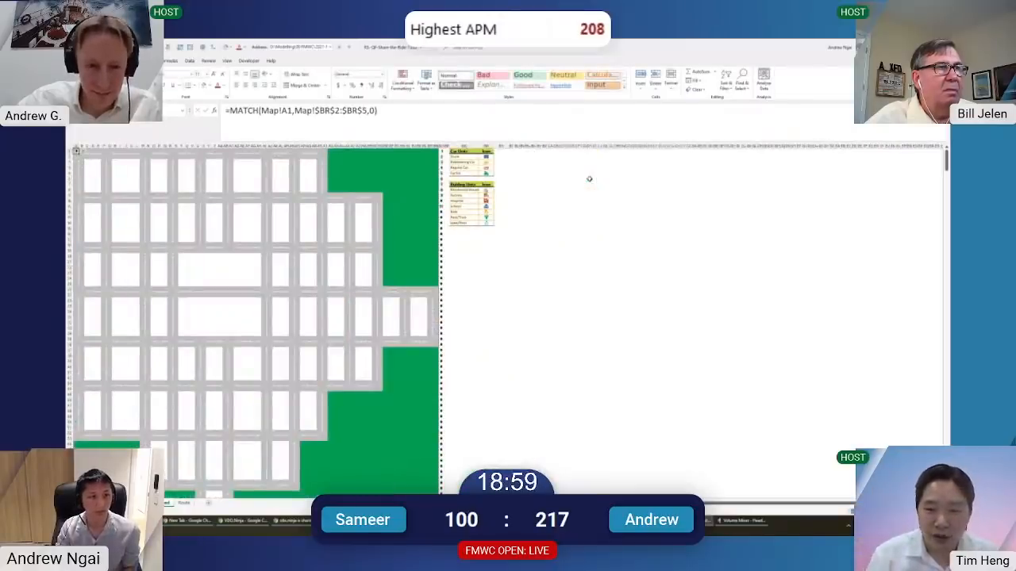
Wrap the MATCH formula in A1 in IFERROR with a fallback value of 1
key(F2)
key(Home)
key(Right)
text(iferror()
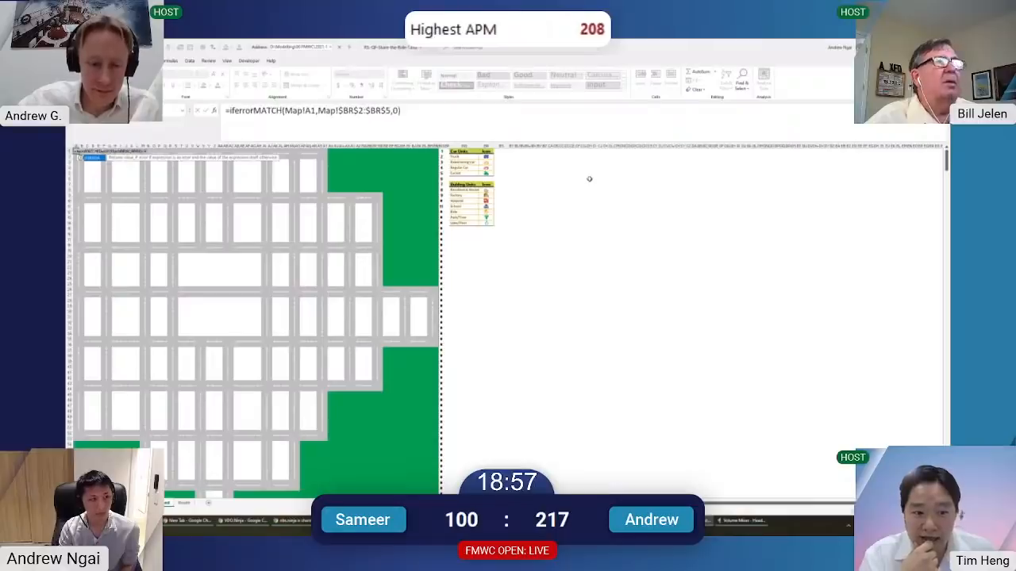
text(,)
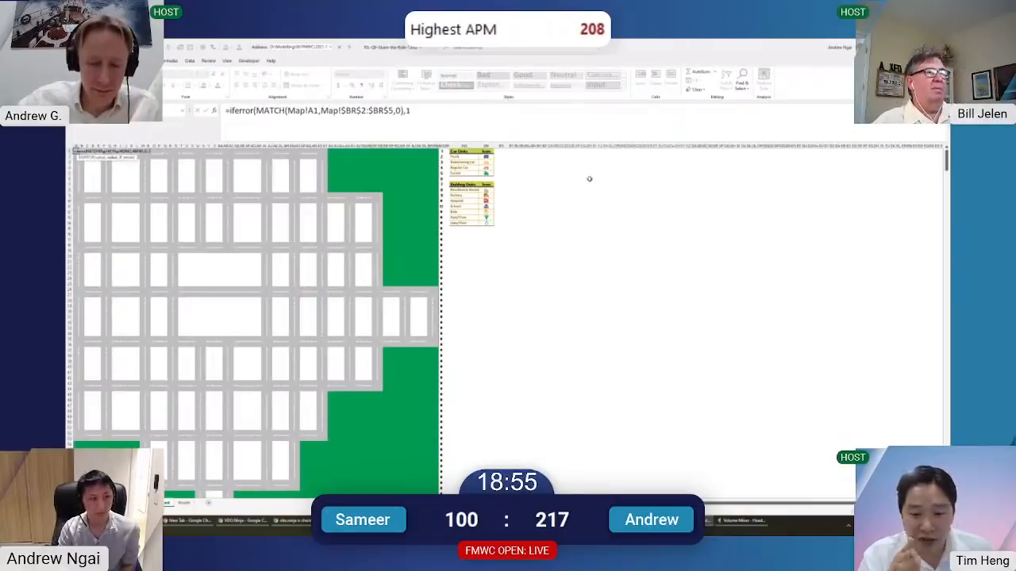
text(1))
key(ctrl+Return)
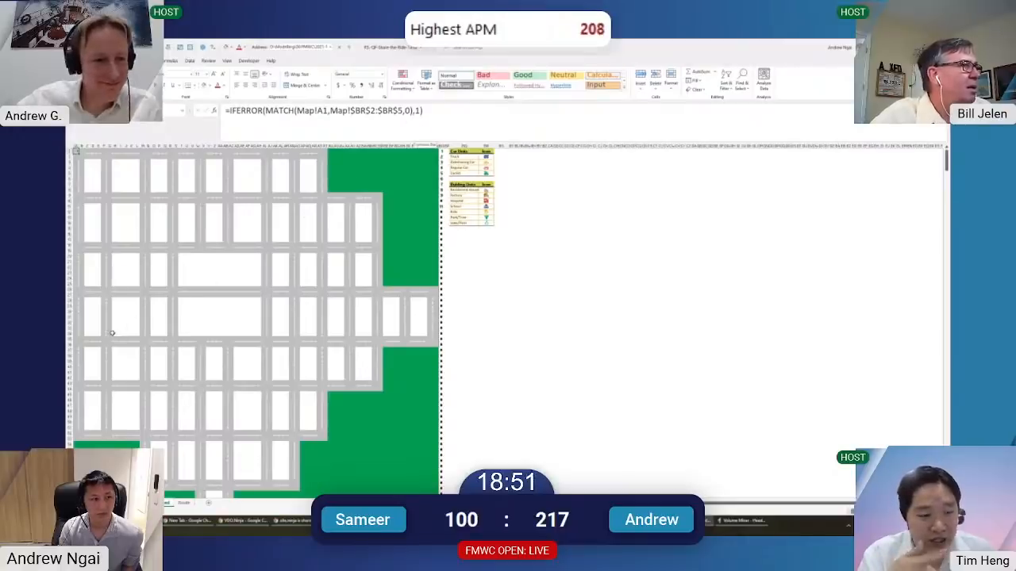
Fill the formula over the upper part of the two-column westernmost road and check the reference in A3
drag(81, 312, 82, 159)
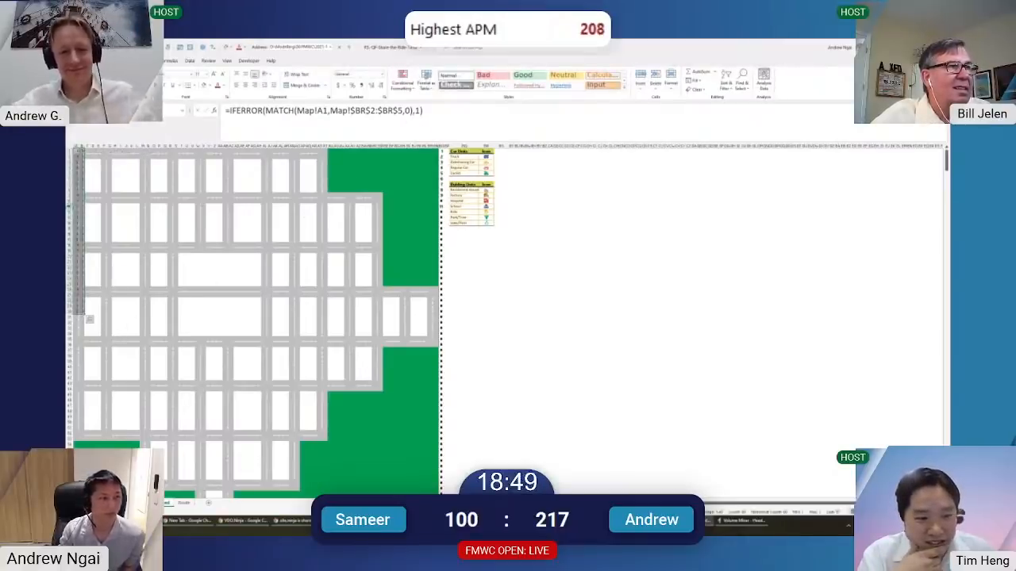
click(82, 162)
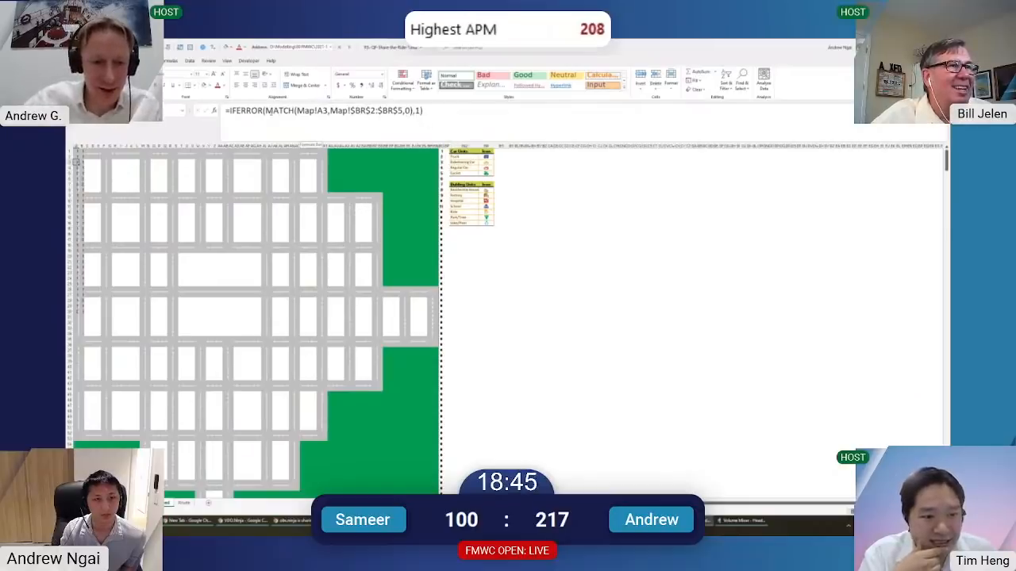
click(500, 157)
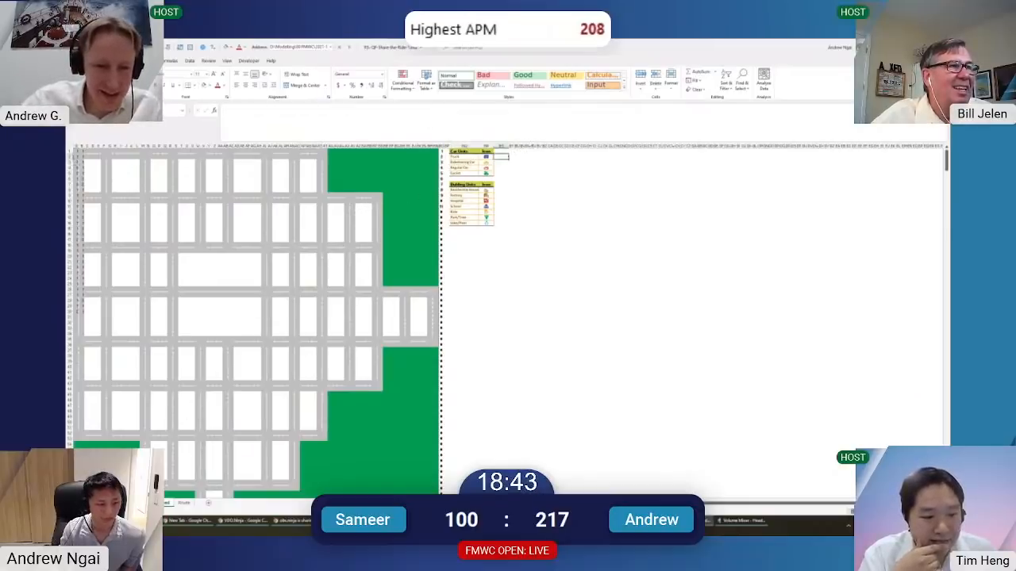
Nest A1's MATCH inside an INDEX over the absolute Minutes range of the Car Units table on the instructions sheet
key(ctrl+Page_Up)
key(ctrl+Page_Up)
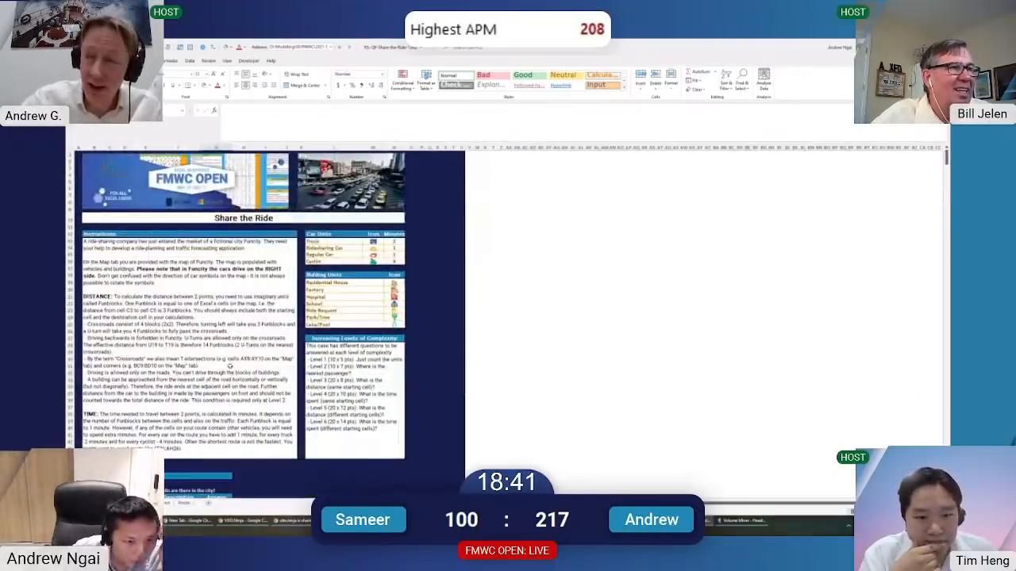
scroll(193, 323, down, 3)
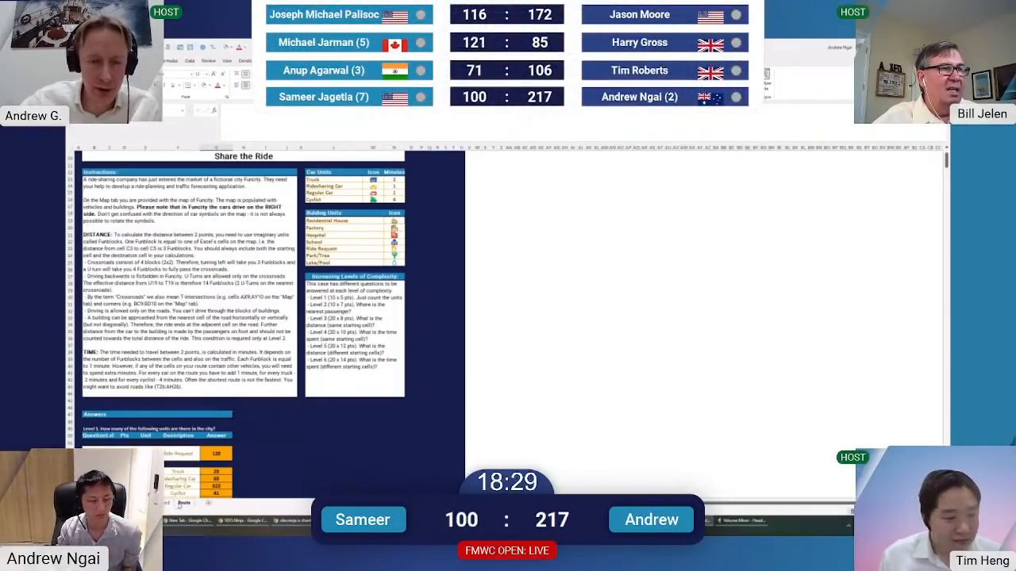
click(165, 504)
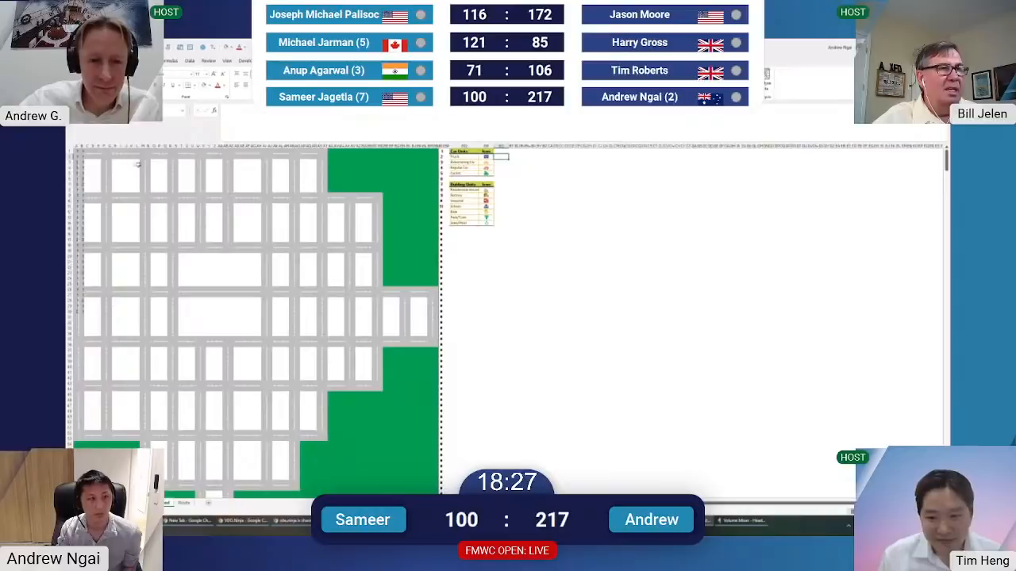
click(78, 152)
click(294, 111)
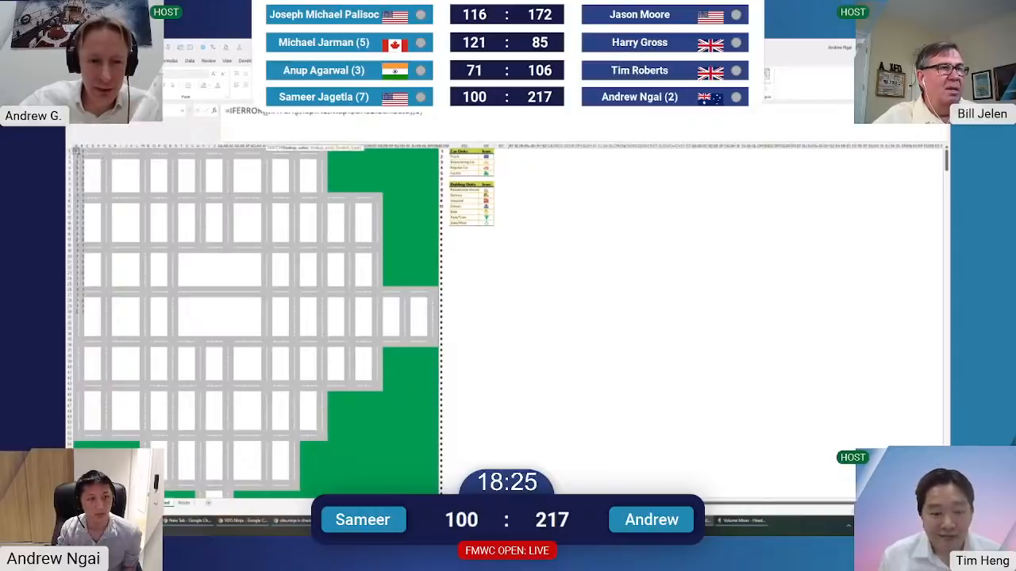
click(263, 111)
text(inde)
key(Tab)
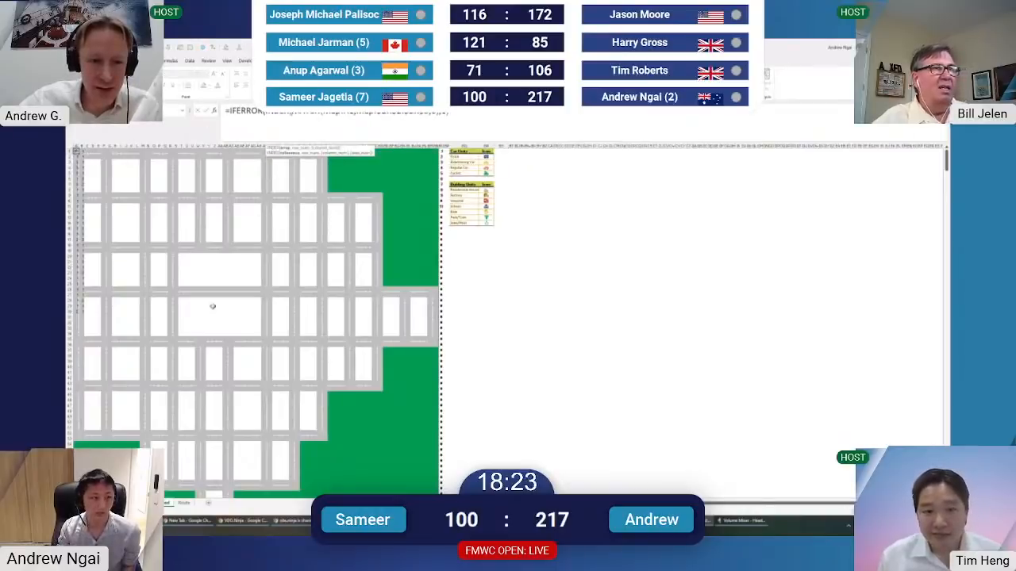
click(119, 503)
drag(395, 180, 395, 200)
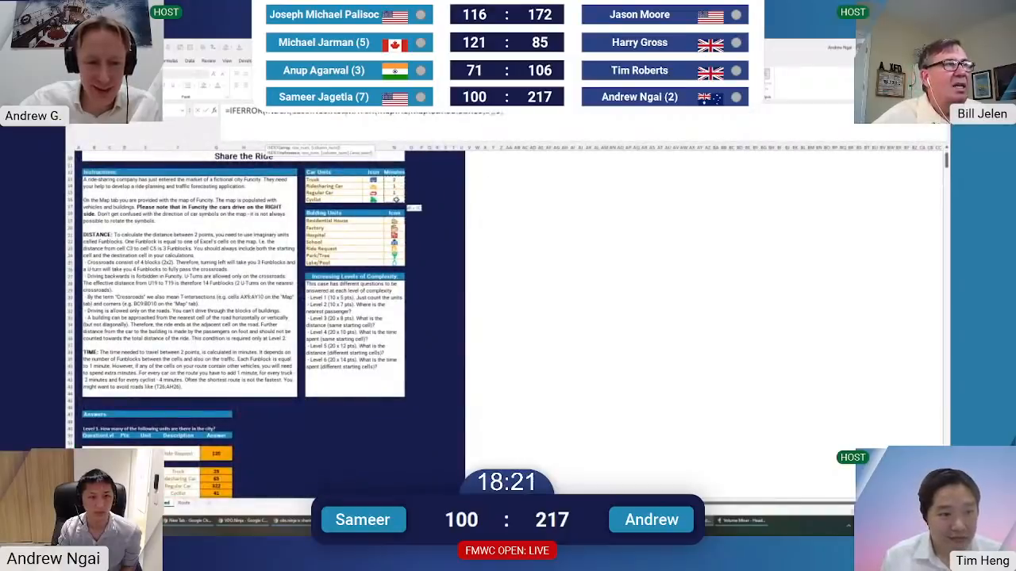
key(F4)
text(,)
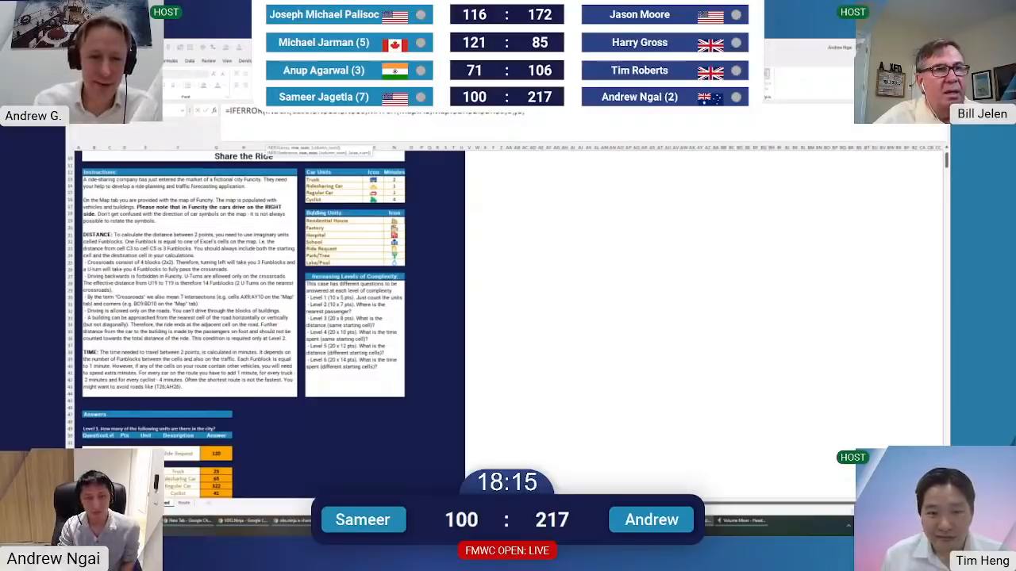
Close the INDEX, add 1 to the looked-up minutes, and fill the formula down both columns of the westernmost road
text())
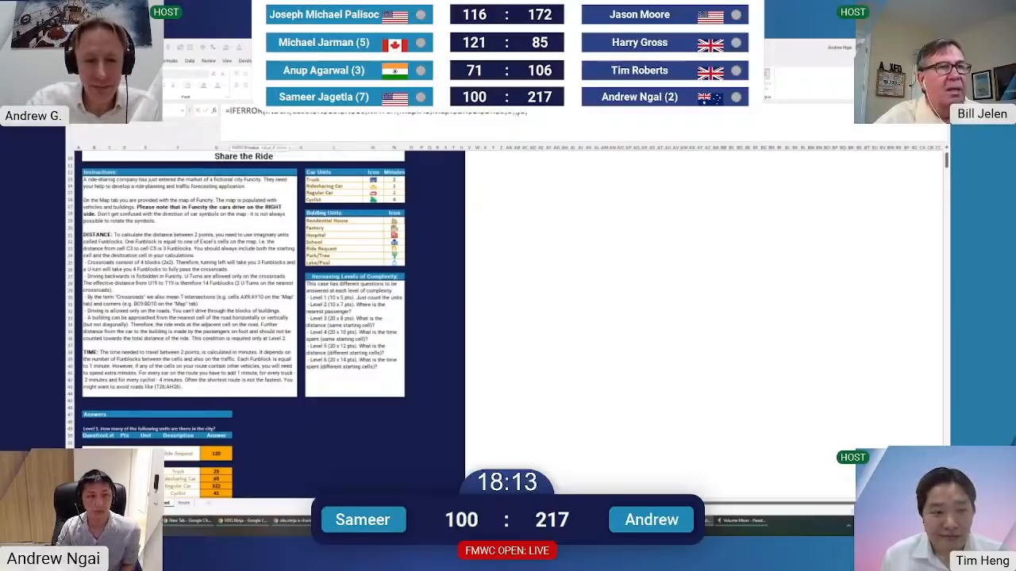
text(,0)
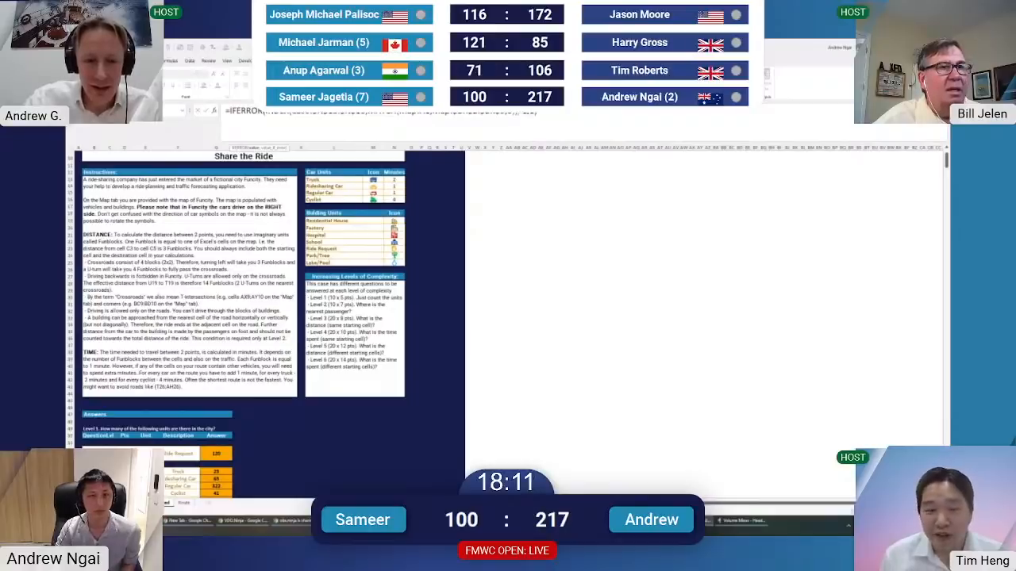
key(ctrl+Return)
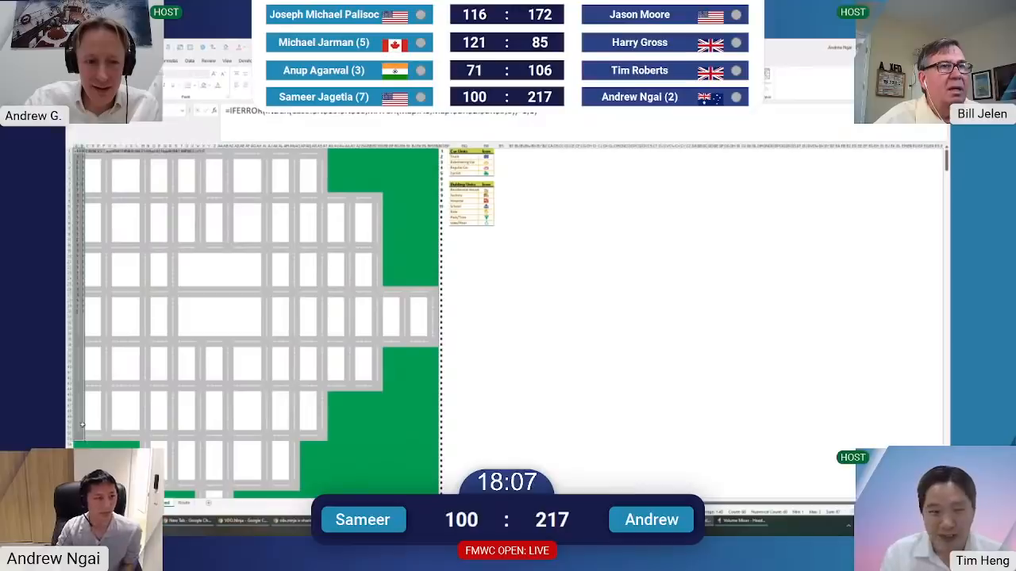
Compare the filled road with the Map sheet, and multiply the formula in A1 by Dist!A1
key(Right)
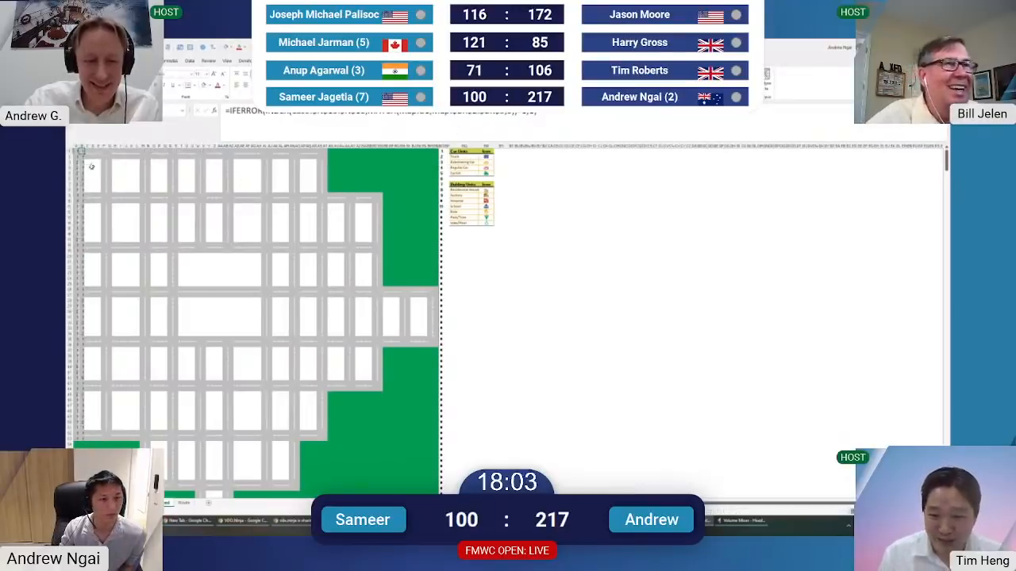
key(ctrl+Page_Up)
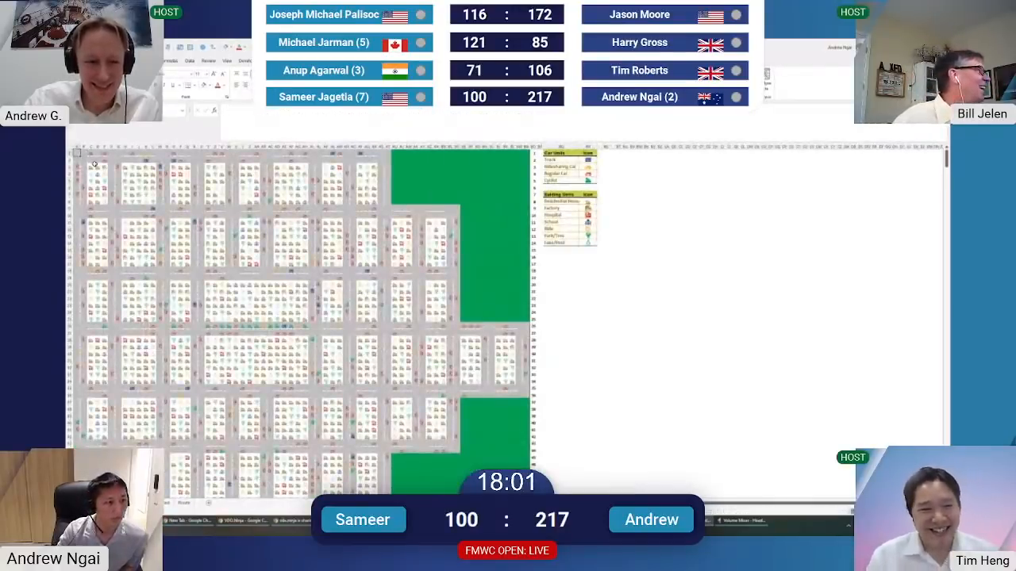
key(ctrl+Page_Down)
key(ctrl+Page_Up)
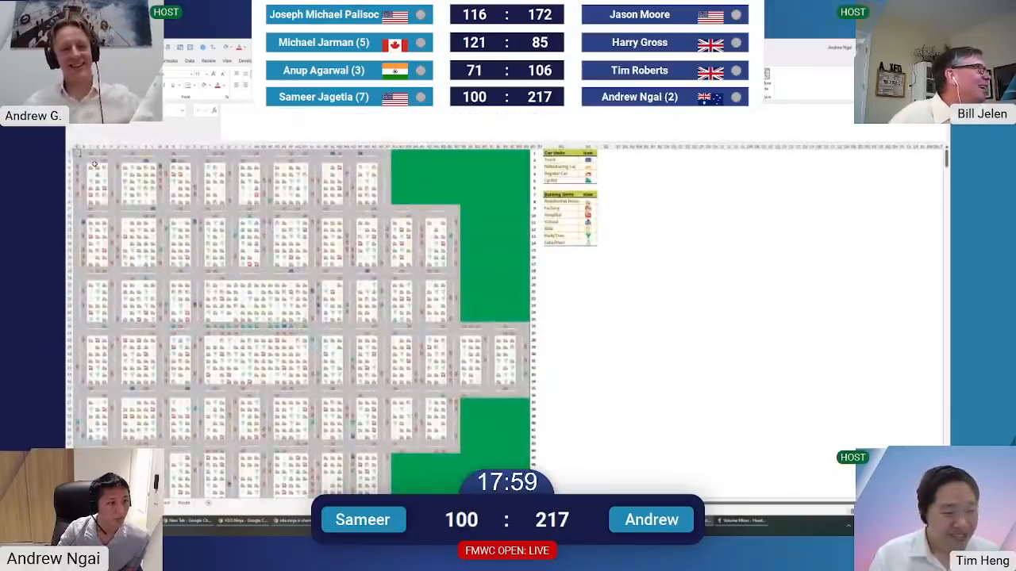
key(ctrl+Page_Down)
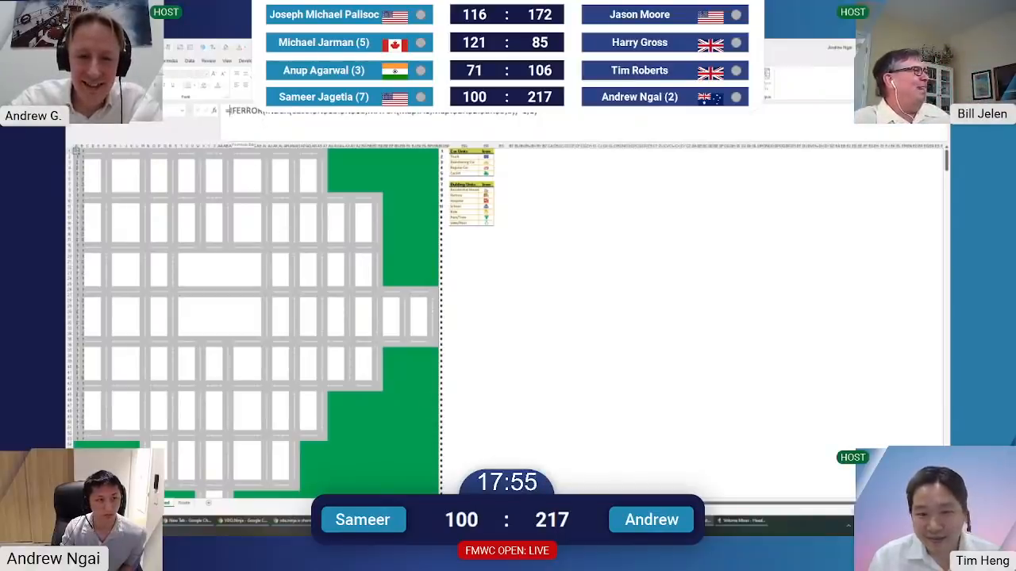
scroll(111, 208, down, 5)
click(93, 173)
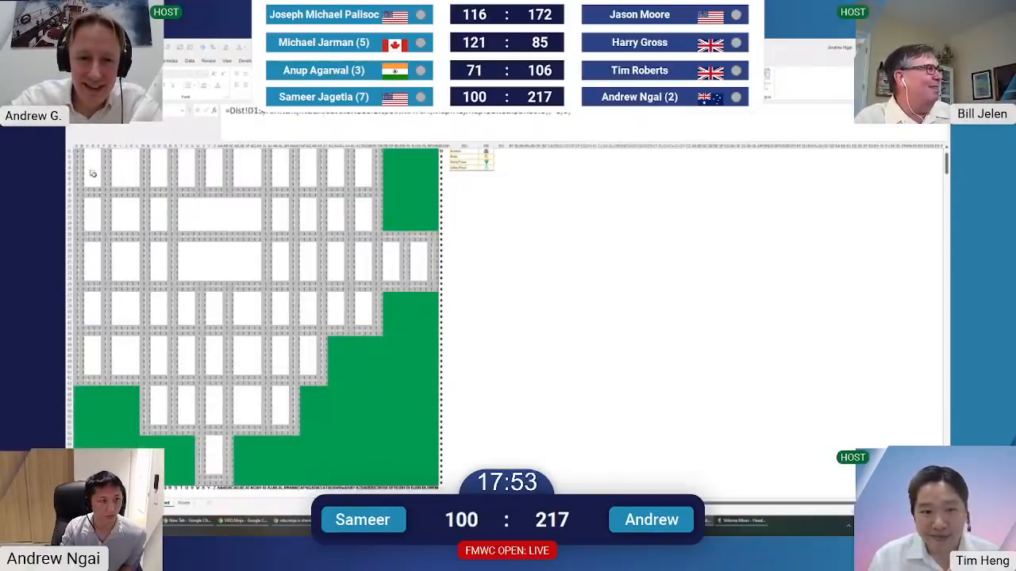
scroll(93, 174, up, 3)
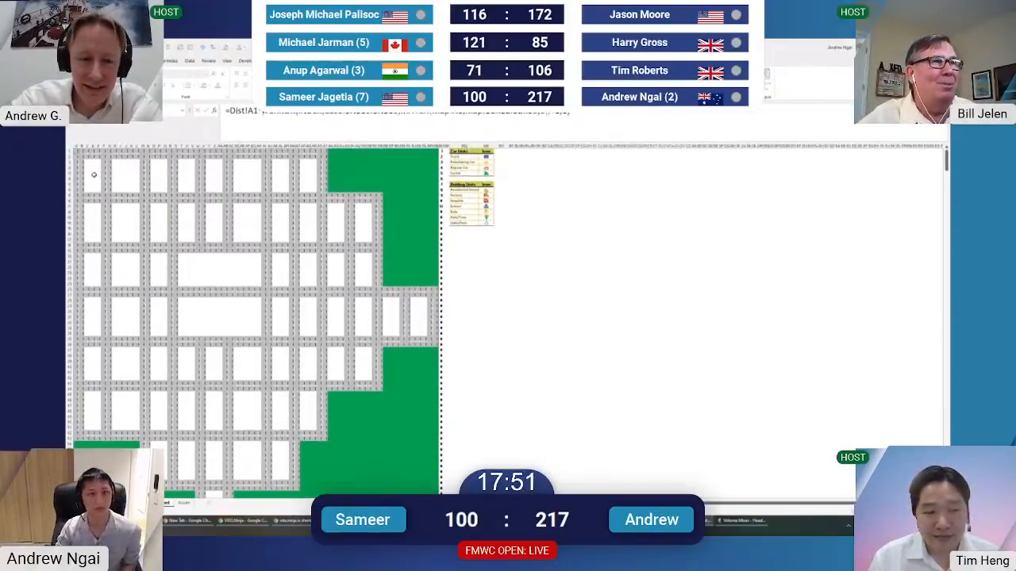
scroll(440, 479, down, 4)
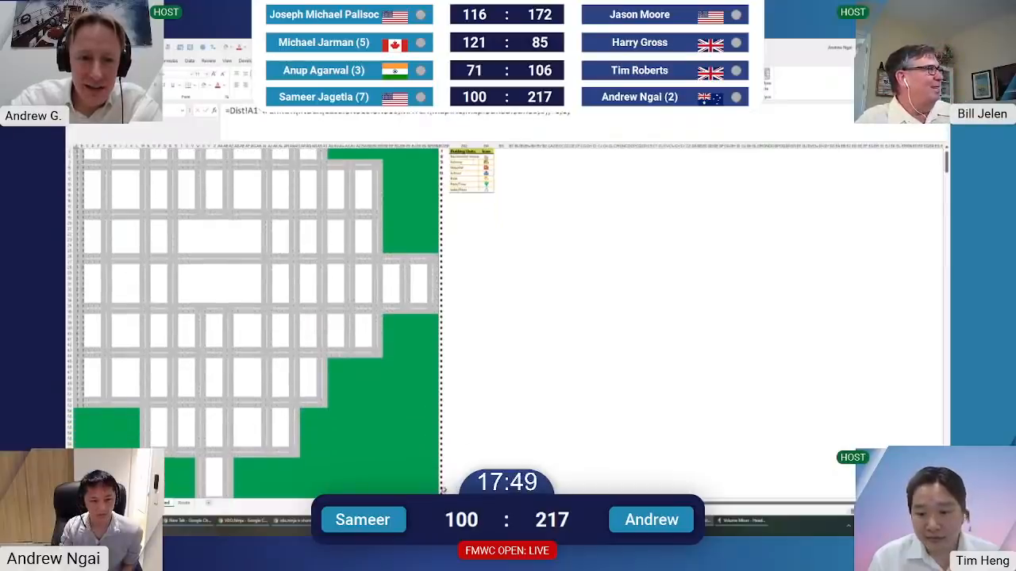
Fill the Dist!A1-multiplied travel-minutes formula over the whole map area, down to the map's last column
shift+click(437, 475)
scroll(435, 474, up, 4)
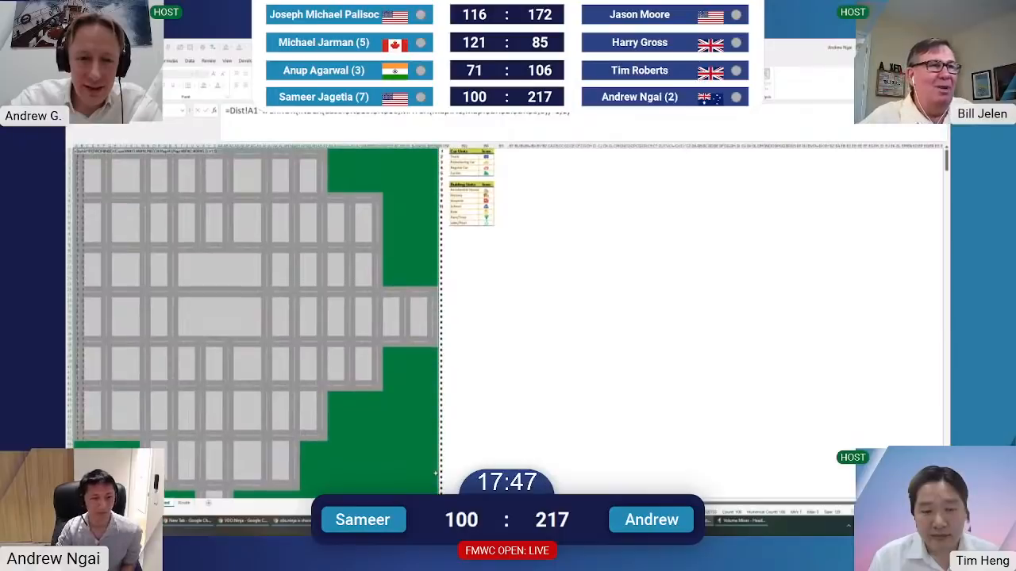
key(ctrl+Return)
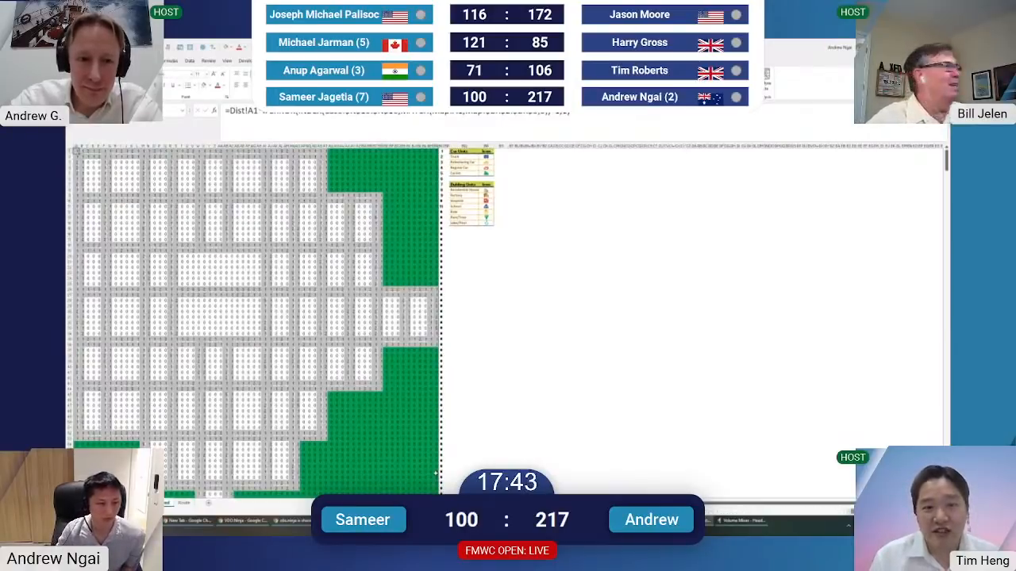
key(ctrl+Page_Down)
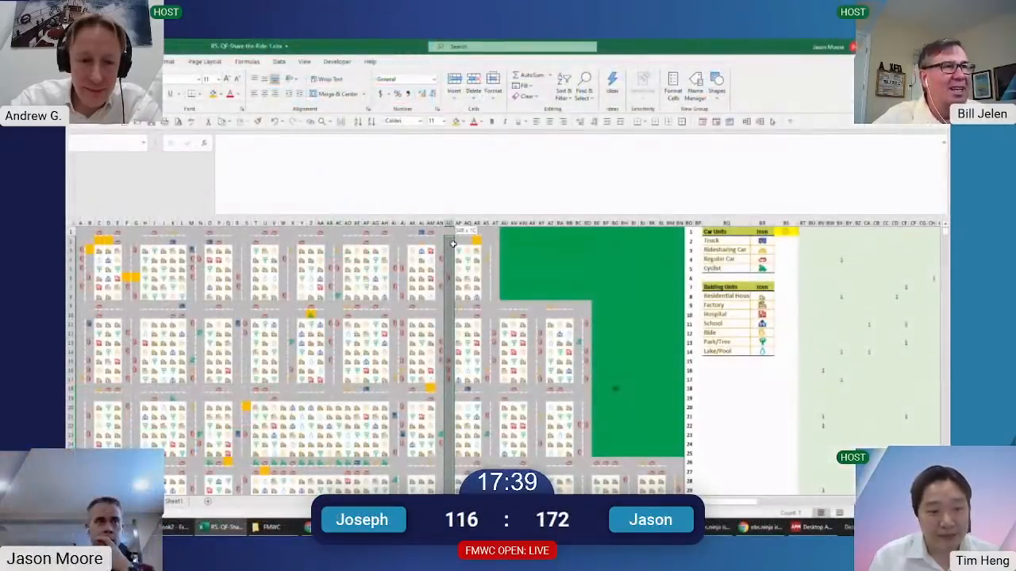
Measure the road stretch AP2:AR2 on the map and calculate +58+37 in BK22
drag(458, 238, 474, 238)
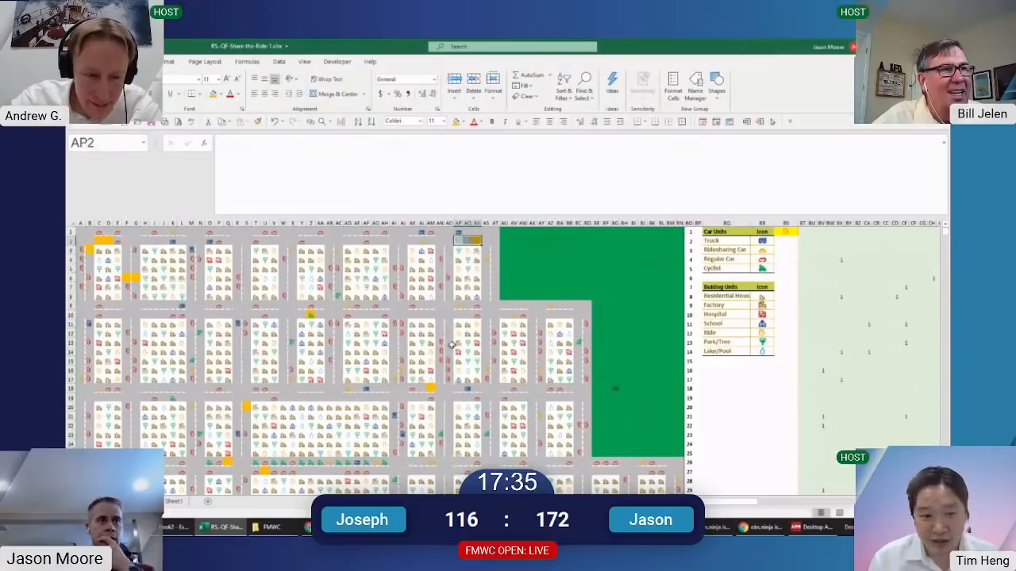
scroll(480, 404, down, 4)
click(649, 315)
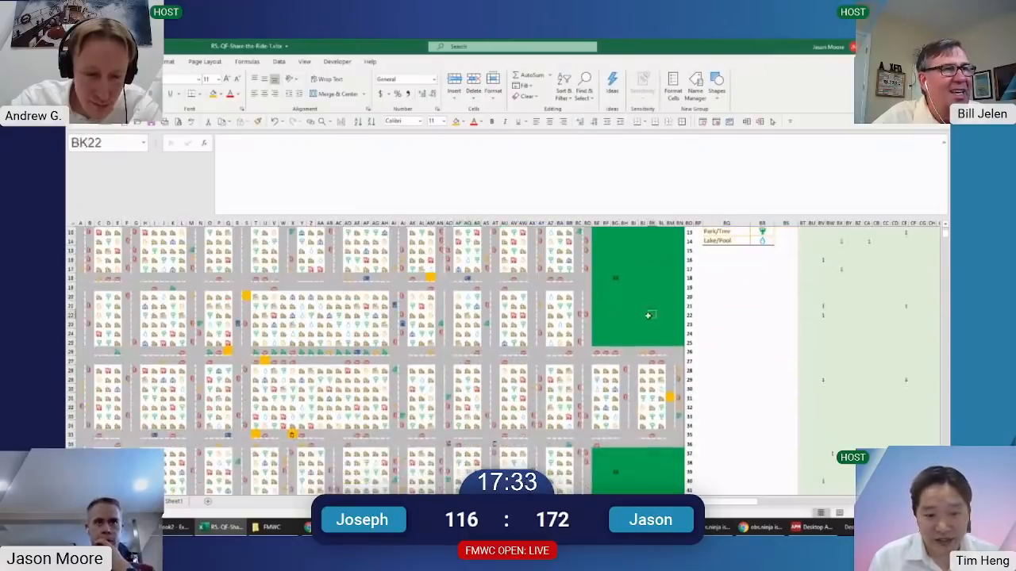
text(=58+37)
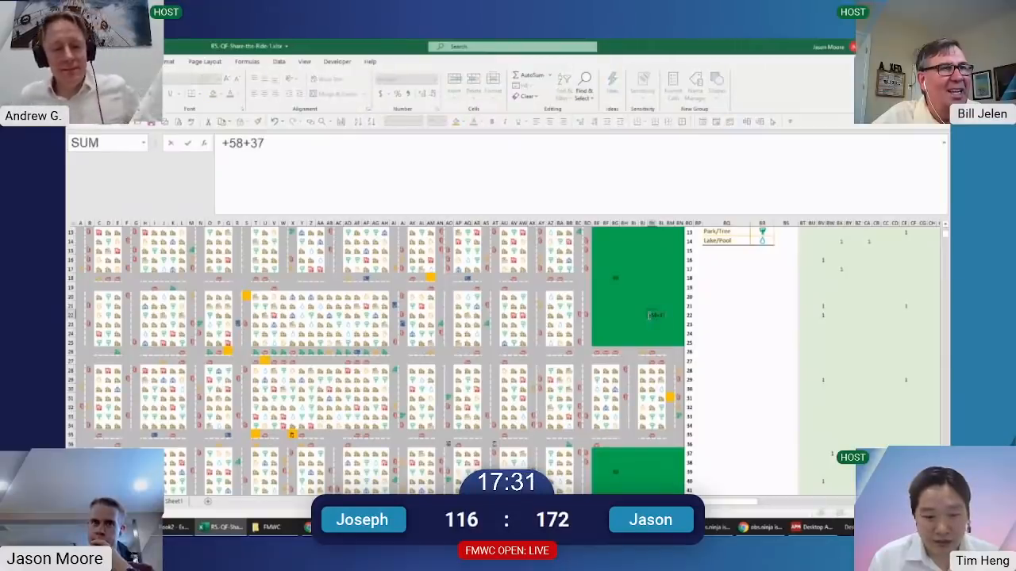
key(Return)
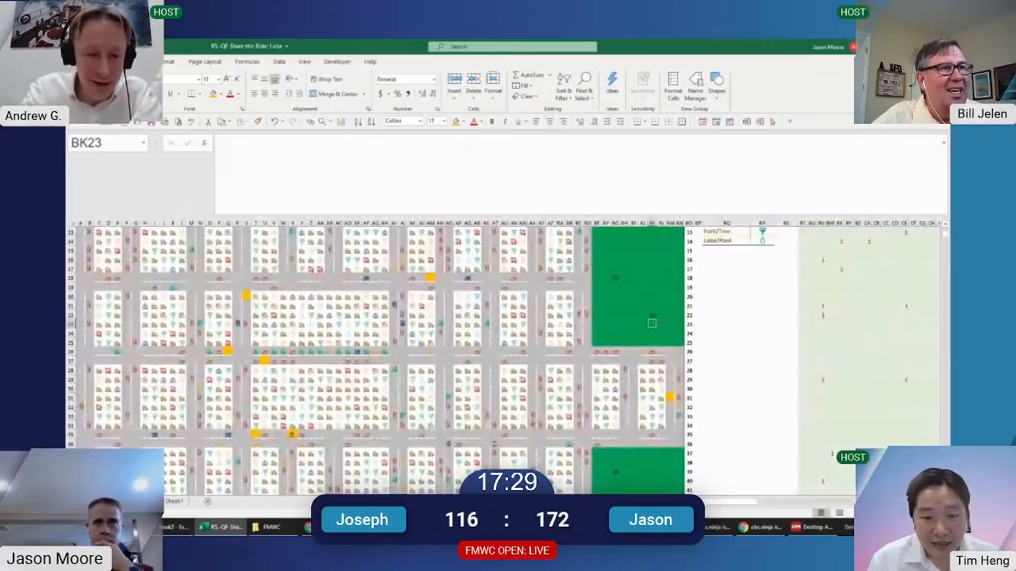
text(95)
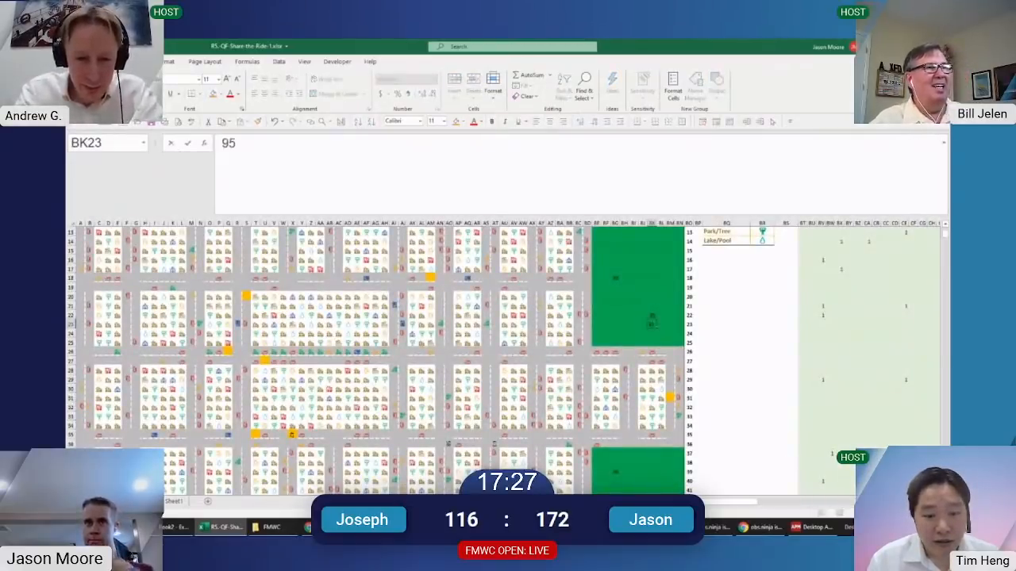
key(Escape)
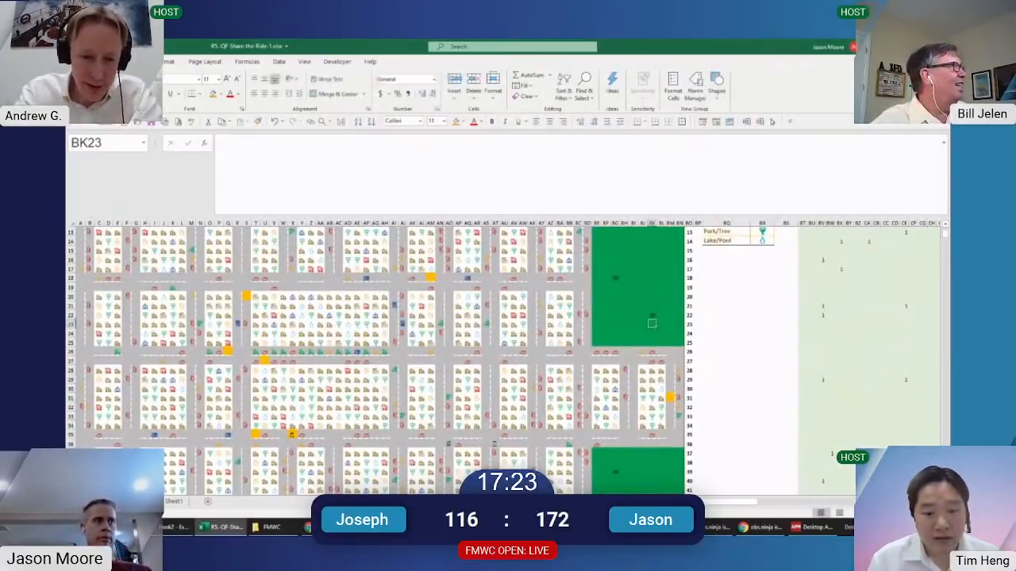
Highlight the destination cell AT16 on the map in orange
click(223, 527)
click(140, 502)
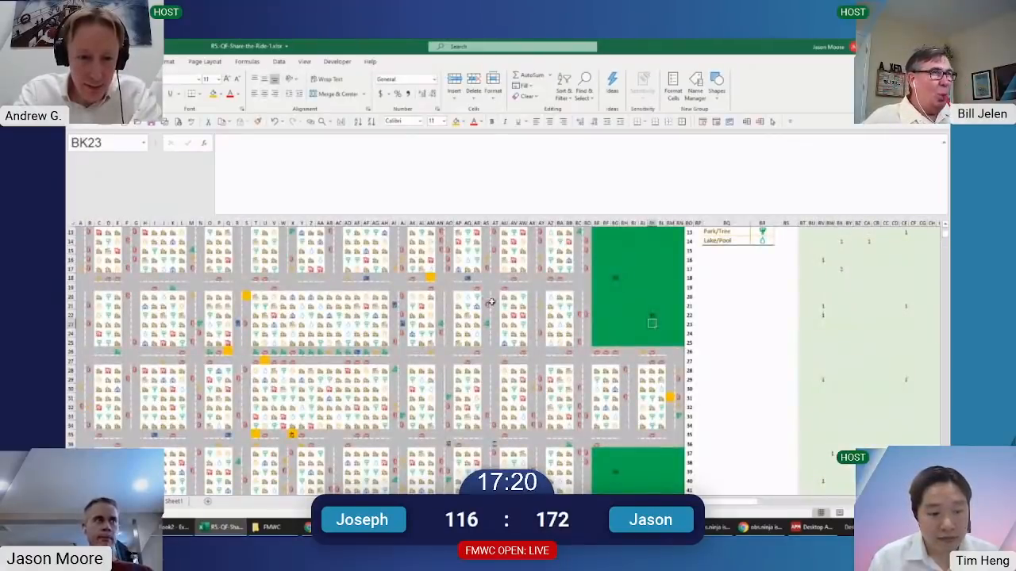
click(494, 260)
click(456, 121)
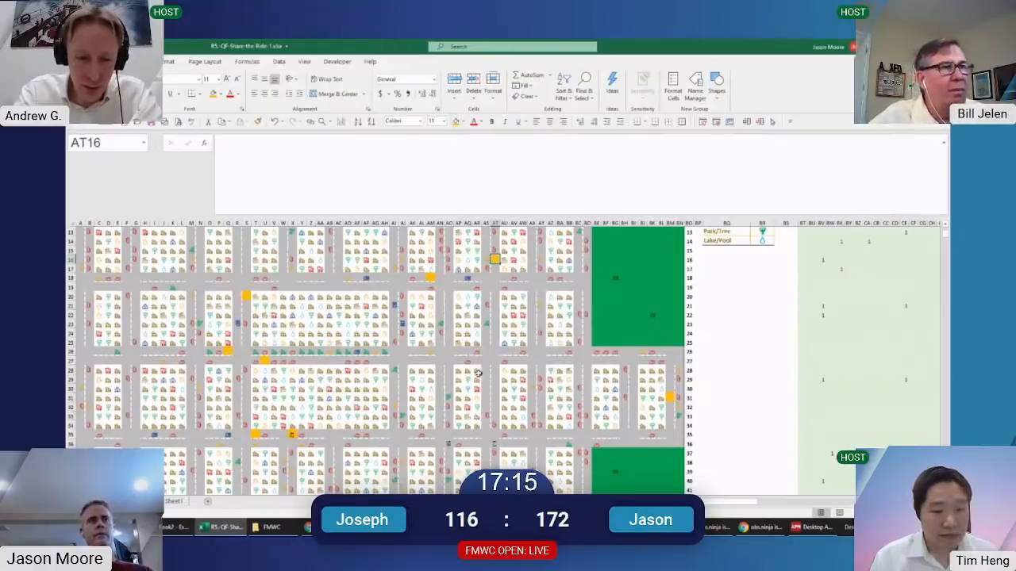
Trace the route to AT16 and measure the road stretch in column AT from row 35 up to row 16
scroll(476, 404, down, 6)
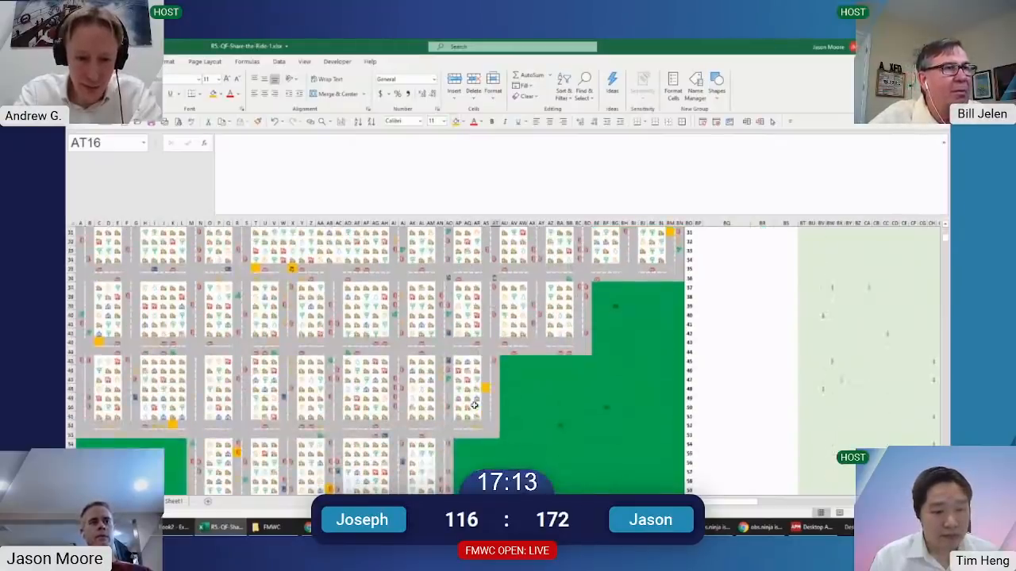
scroll(473, 406, up, 6)
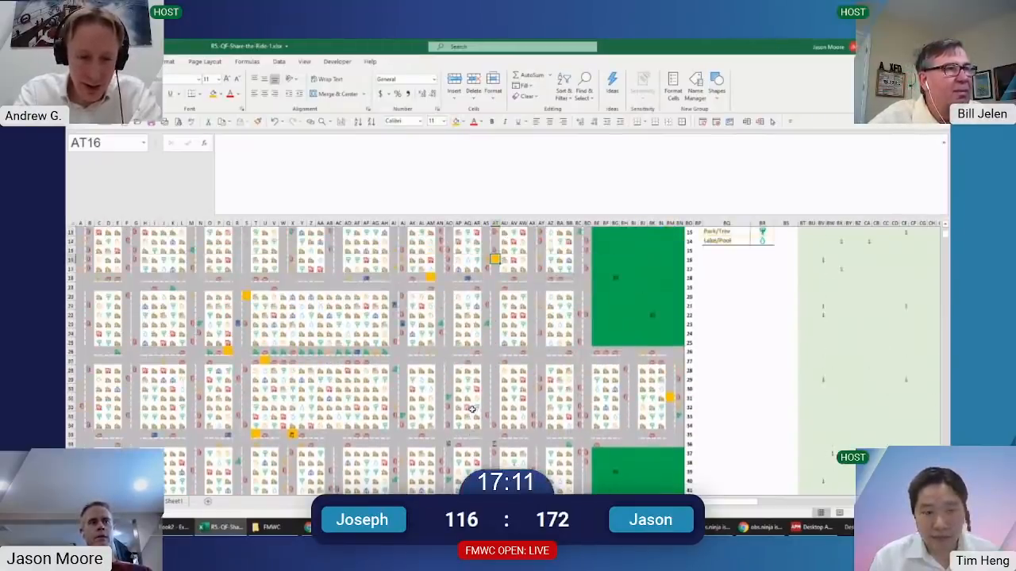
scroll(436, 421, up, 1)
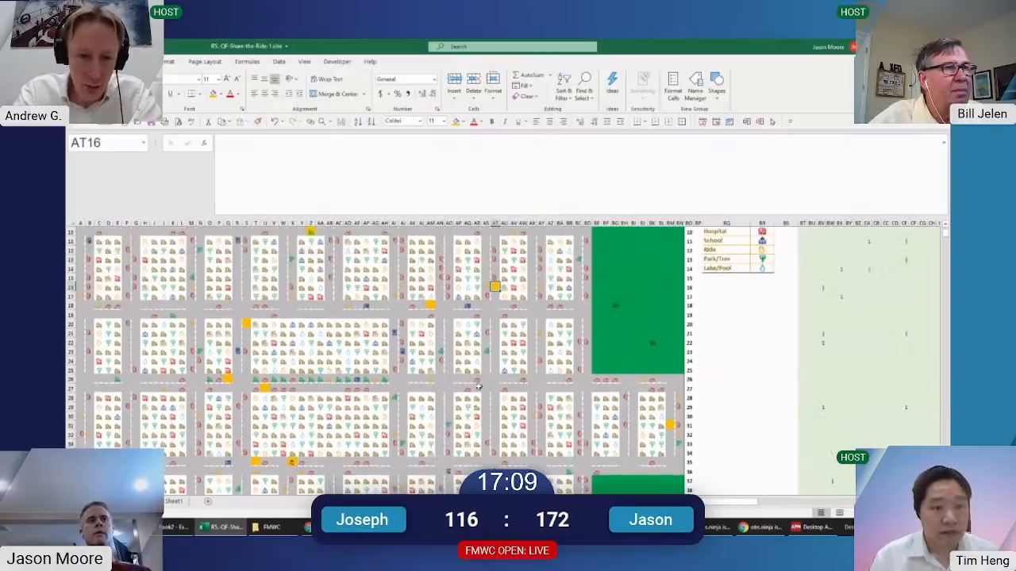
drag(300, 469, 494, 284)
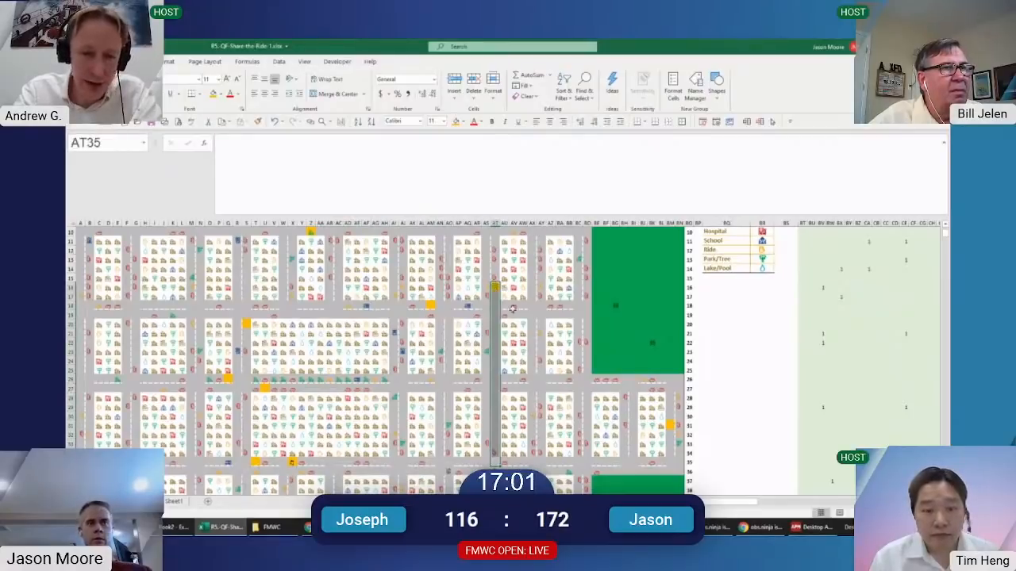
click(623, 333)
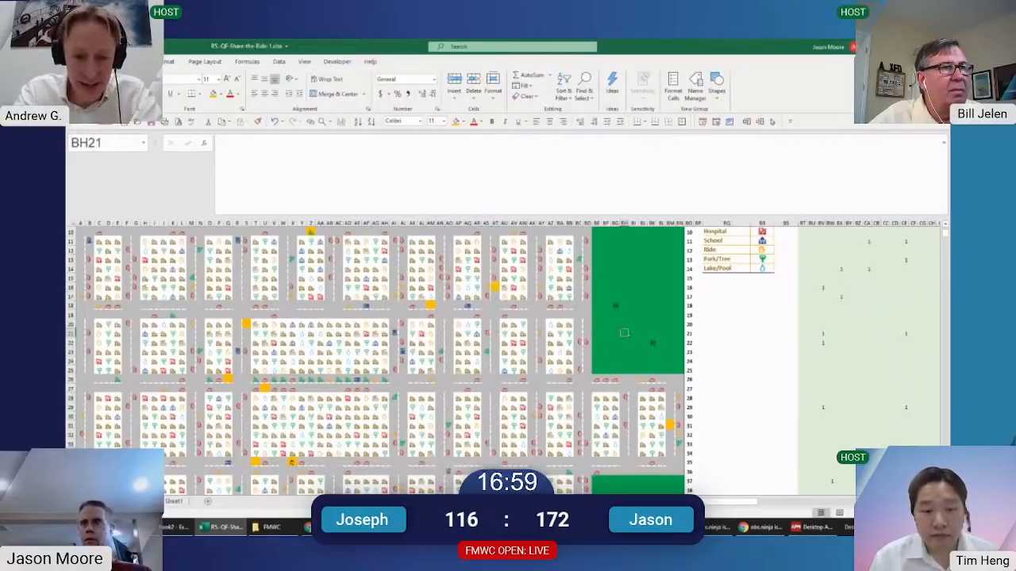
Read the Level 3 hint in B88 and the Level 4 rules and crossroad hint in B118 on the questions sheet
key(alt+Tab)
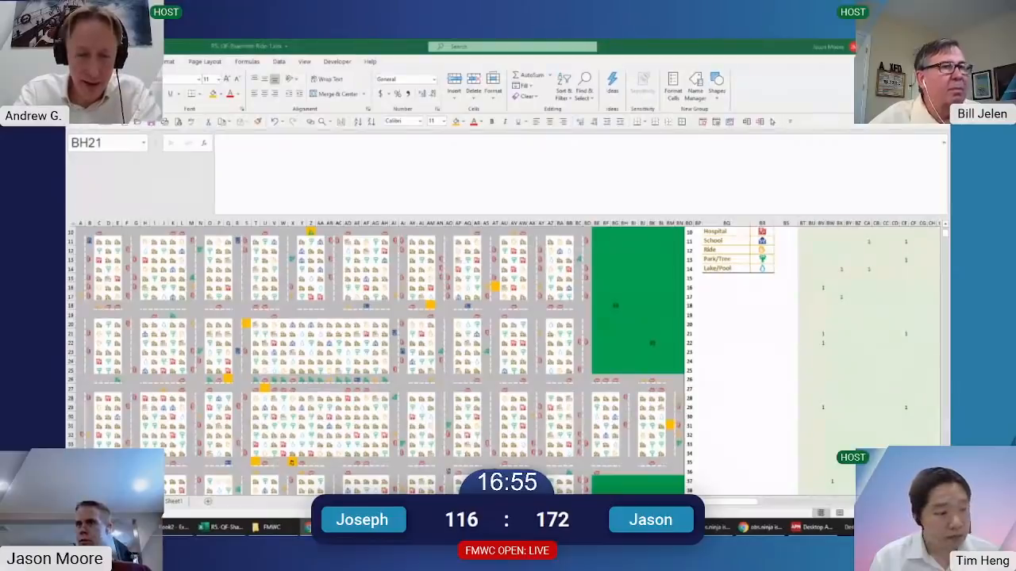
key(alt+Tab)
click(123, 501)
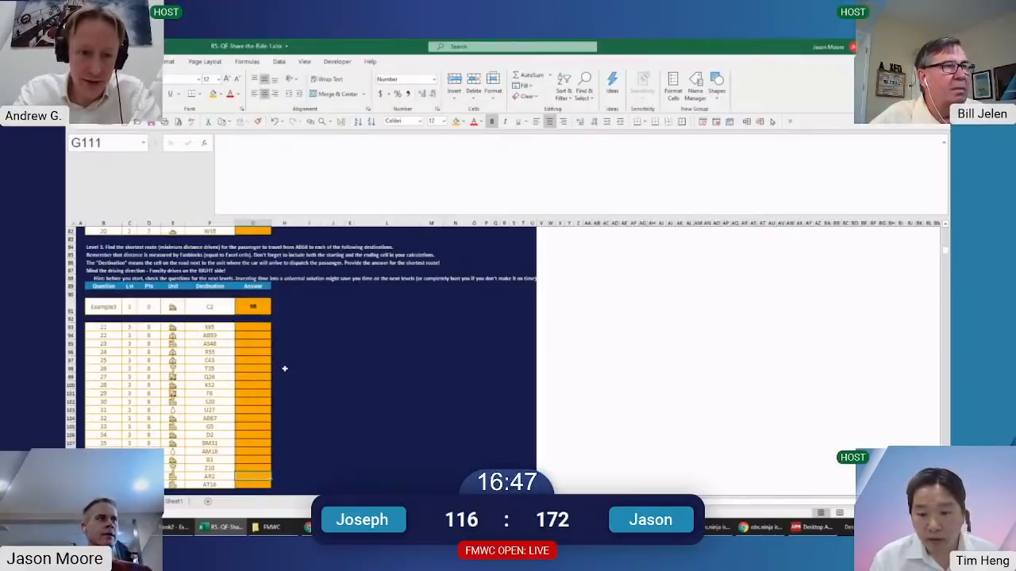
click(101, 279)
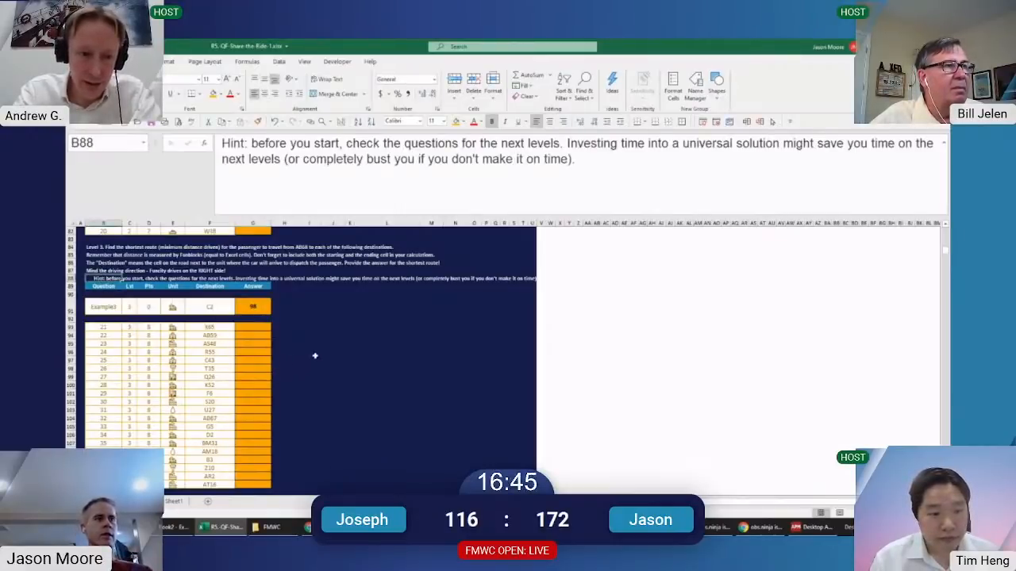
click(288, 310)
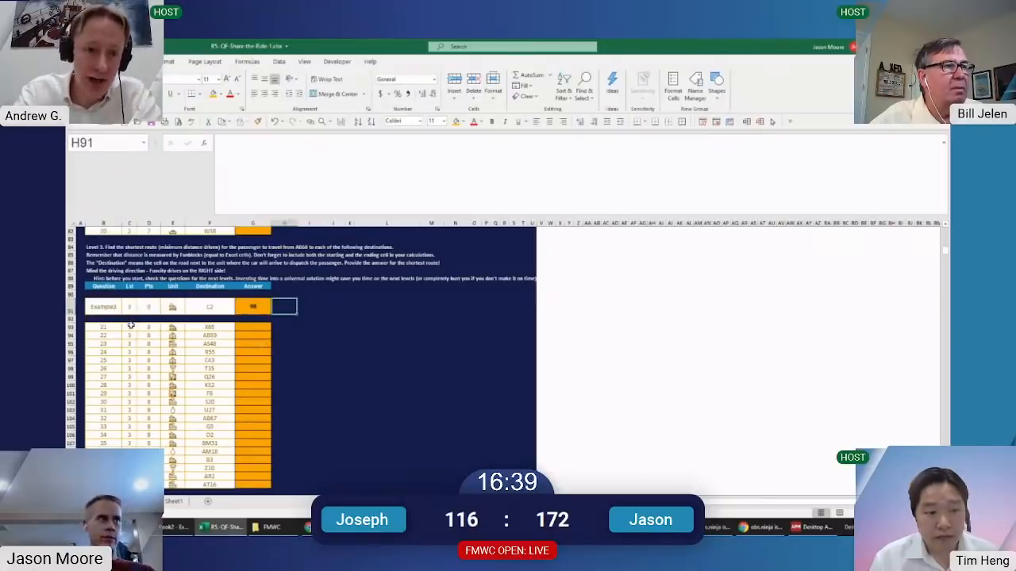
click(125, 278)
scroll(127, 282, down, 8)
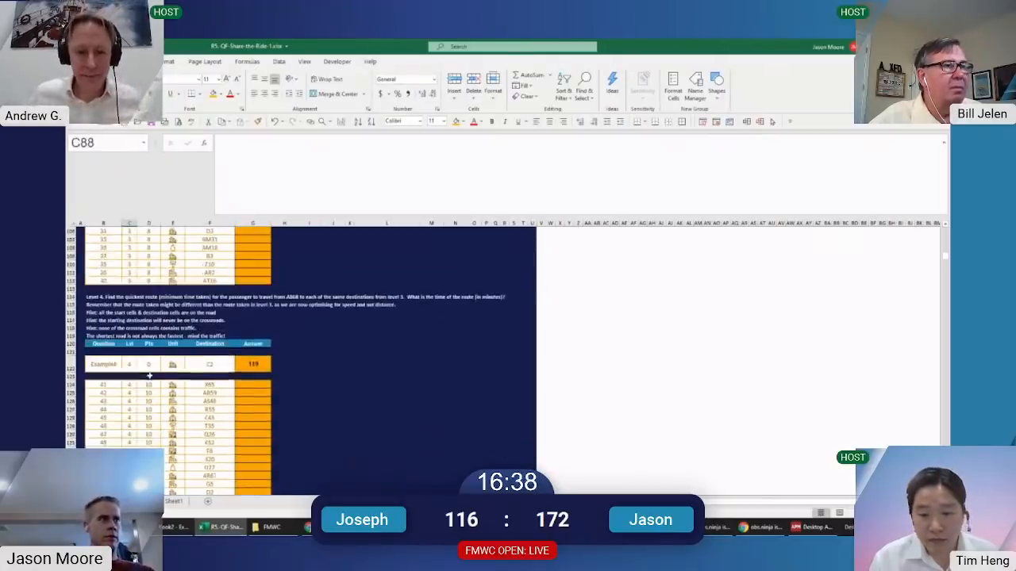
click(94, 327)
scroll(97, 331, down, 2)
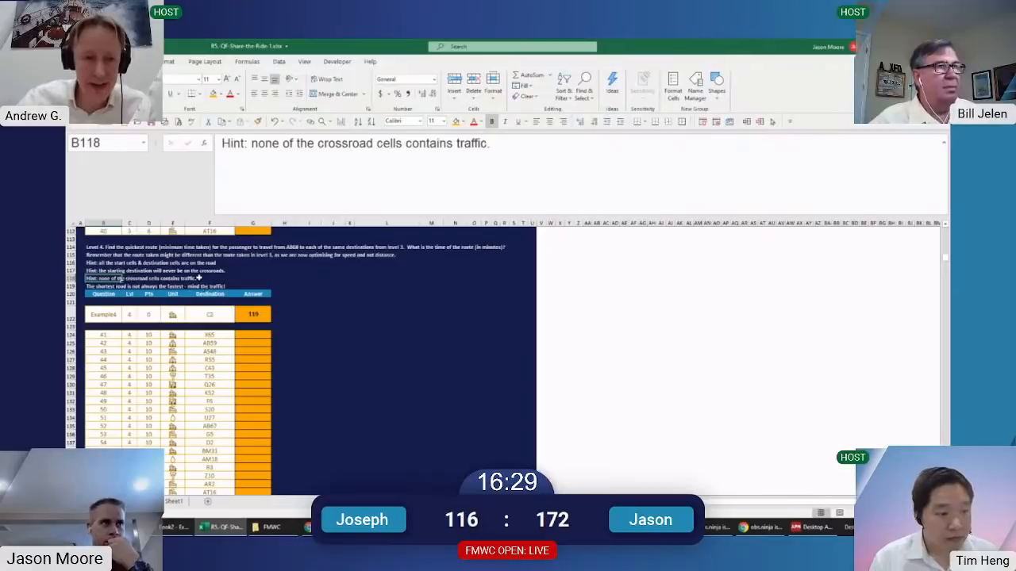
click(263, 285)
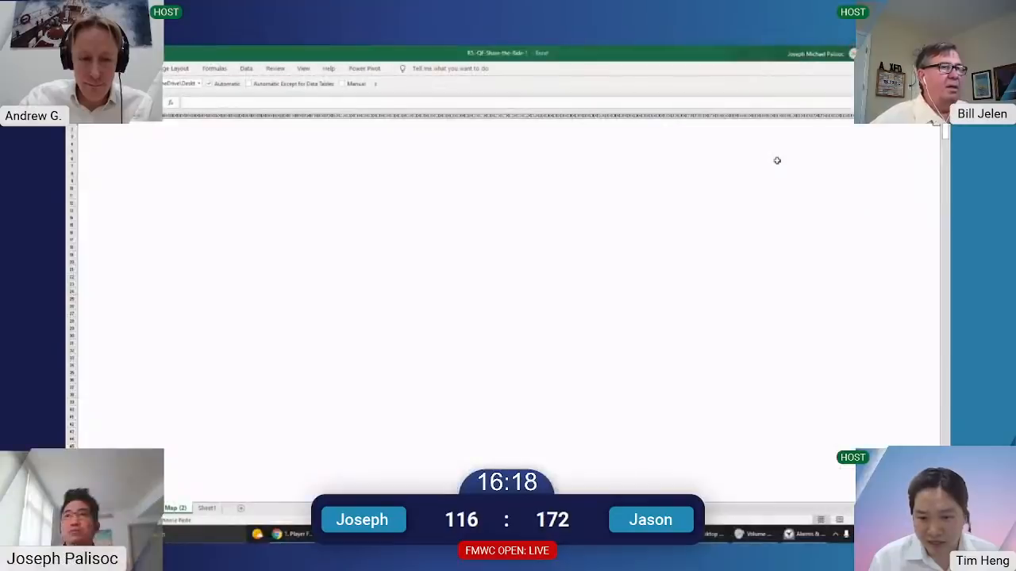
Paste the copied map column letters as values into row 1 above the COUNTIF grid
key(Down)
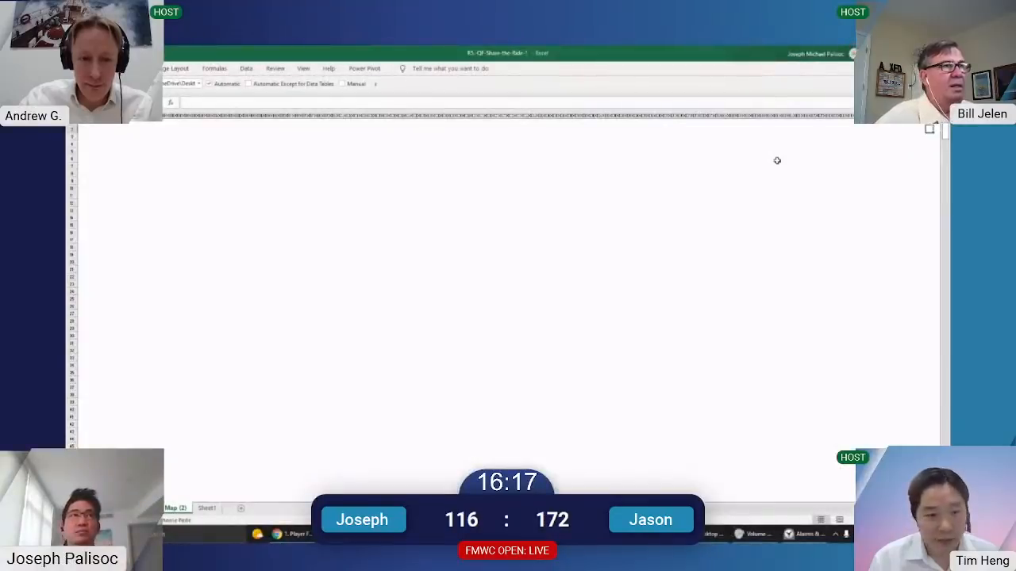
key(ctrl+Left)
key(ctrl+Left)
key(Up)
key(alt+e)
key(s)
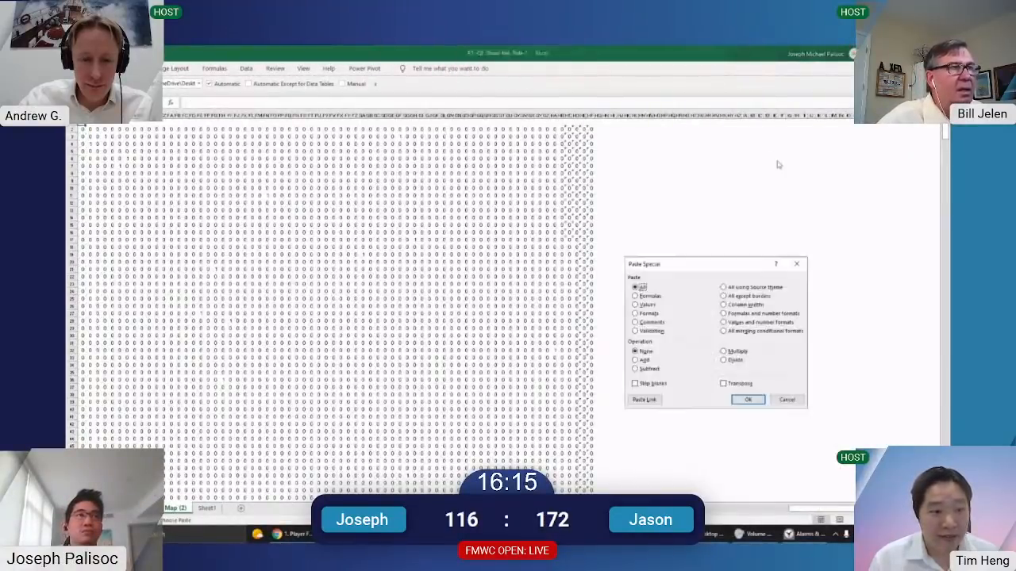
key(v)
key(Return)
Fill row 1 rightward across the last columns at the end of the COUNTIF grid
key(Down)
key(ctrl+Right)
key(Up)
key(Left)
key(Left)
key(Left)
key(Left)
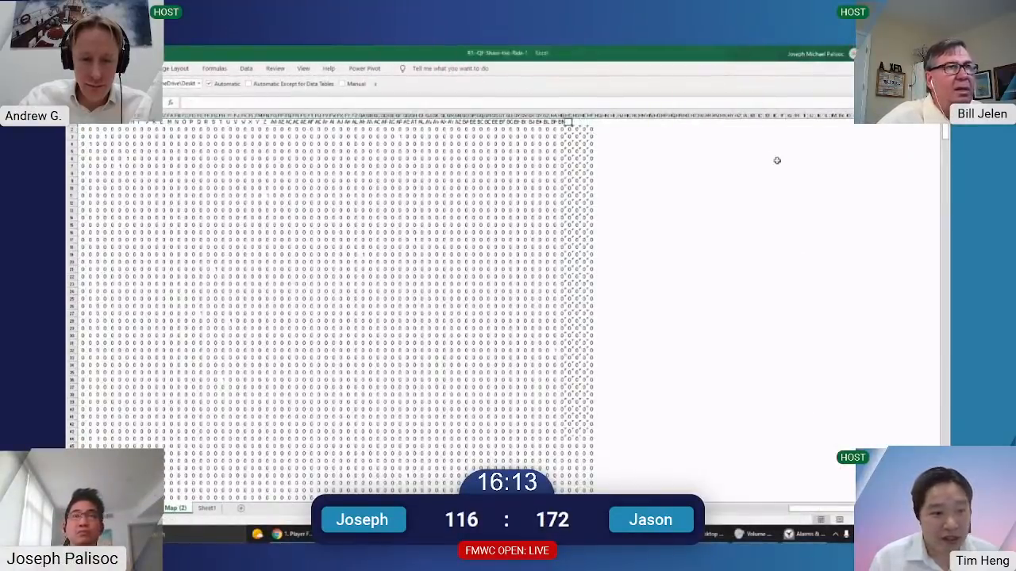
key(shift+Right)
key(shift+Right)
key(shift+Right)
key(shift+Right)
key(ctrl+r)
Return to the beginning of the COUNTIF grid and inspect several of its formulas and column-letter headers
key(Down)
key(Down)
key(ctrl+Left)
key(ctrl+Left)
key(ctrl+Left)
key(ctrl+Left)
key(ctrl+Left)
key(ctrl+Left)
key(ctrl+Left)
key(ctrl+Left)
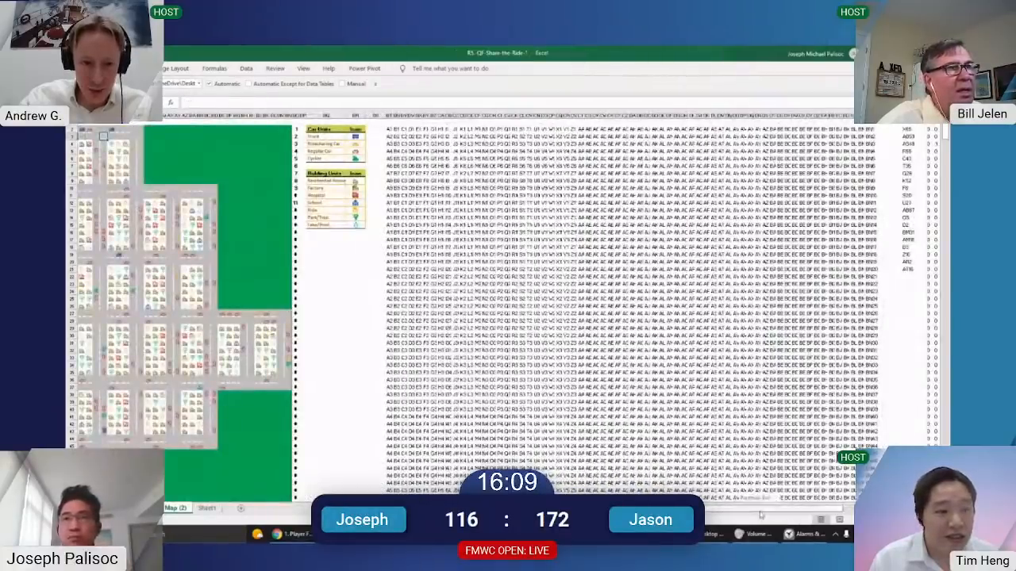
drag(759, 508, 800, 509)
click(553, 158)
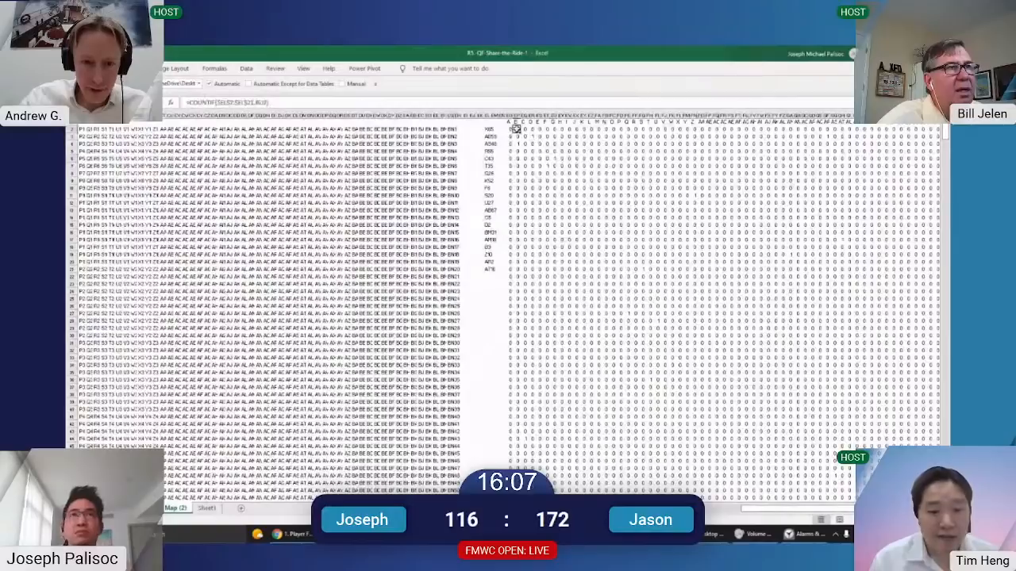
click(627, 225)
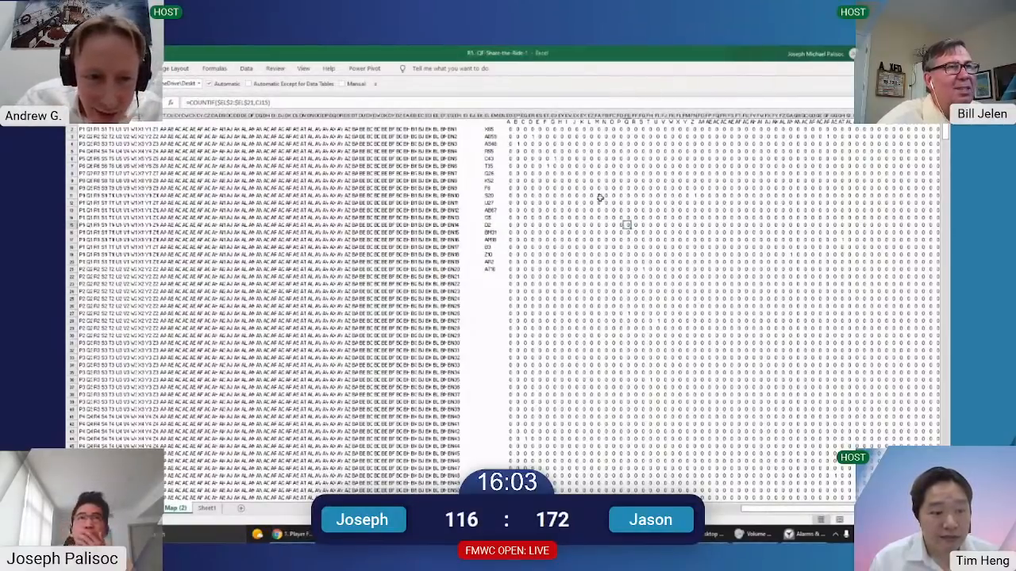
click(583, 136)
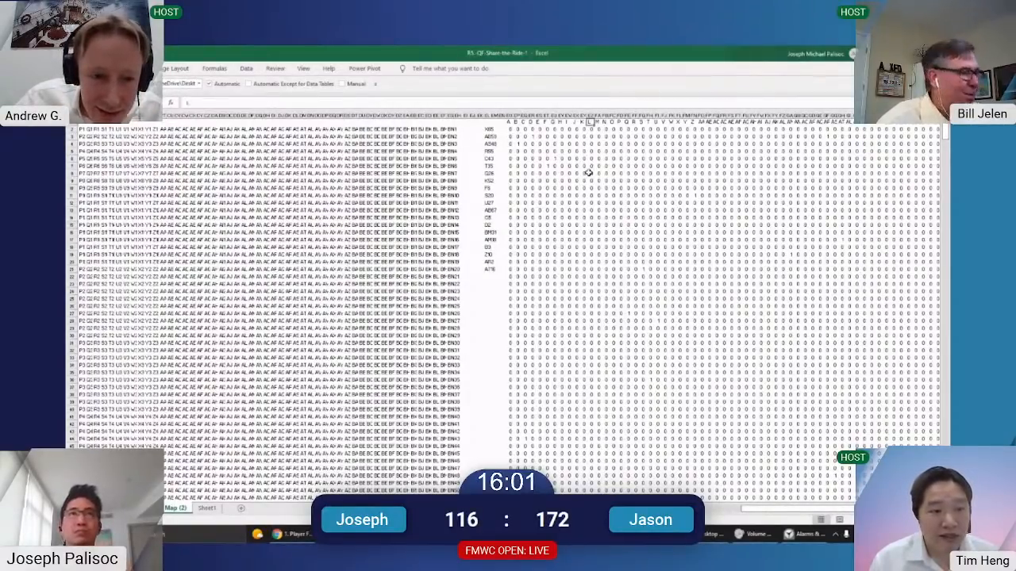
Check the COUNTIF cells in rows 3 and 4 against the destination list and the adjacent cell-reference table
key(Left)
key(Left)
key(Left)
key(Left)
key(Left)
key(Left)
key(Left)
key(Left)
key(Left)
key(Left)
key(Left)
key(Left)
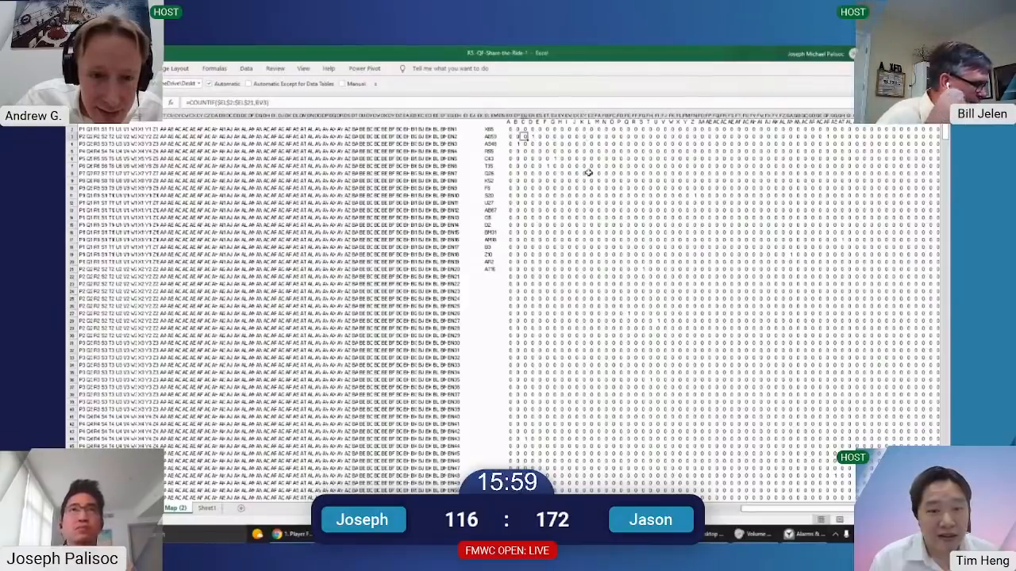
key(Left)
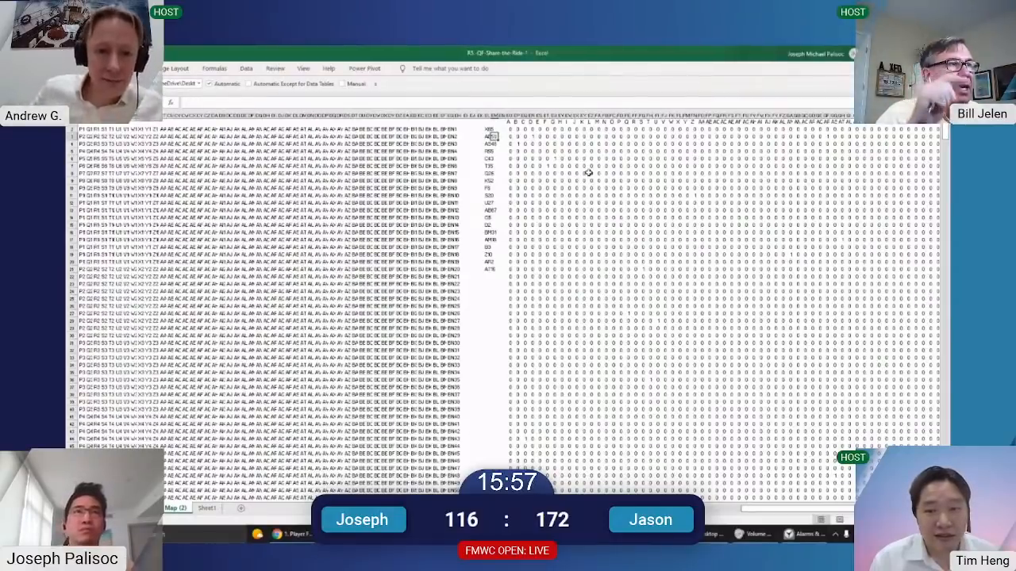
key(Left)
key(Left)
key(Left)
key(Left)
key(Left)
key(Left)
key(Left)
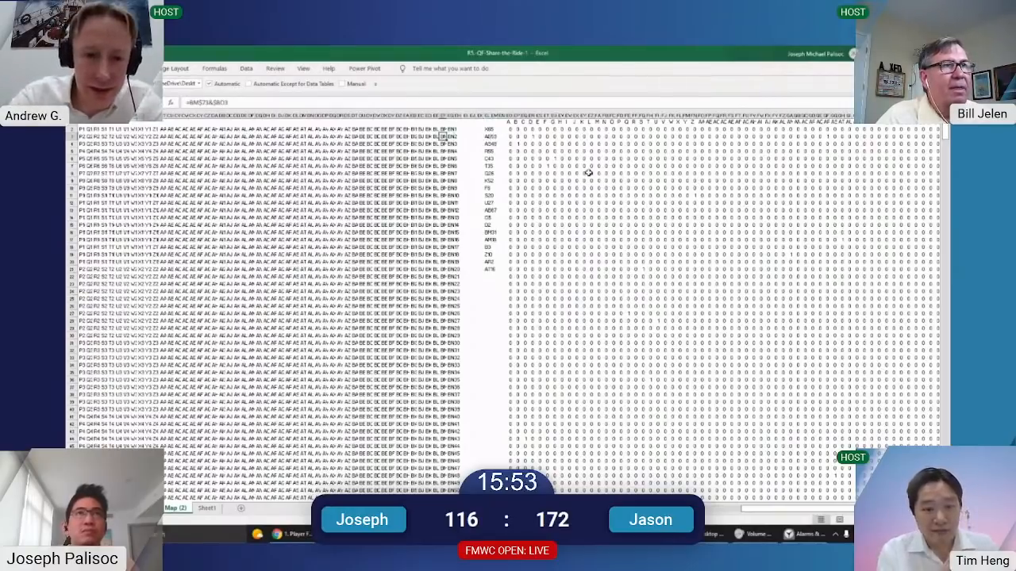
key(Right)
key(Right)
key(Right)
key(Right)
key(Right)
key(Right)
key(Right)
key(Right)
key(Right)
key(Right)
key(Right)
key(Down)
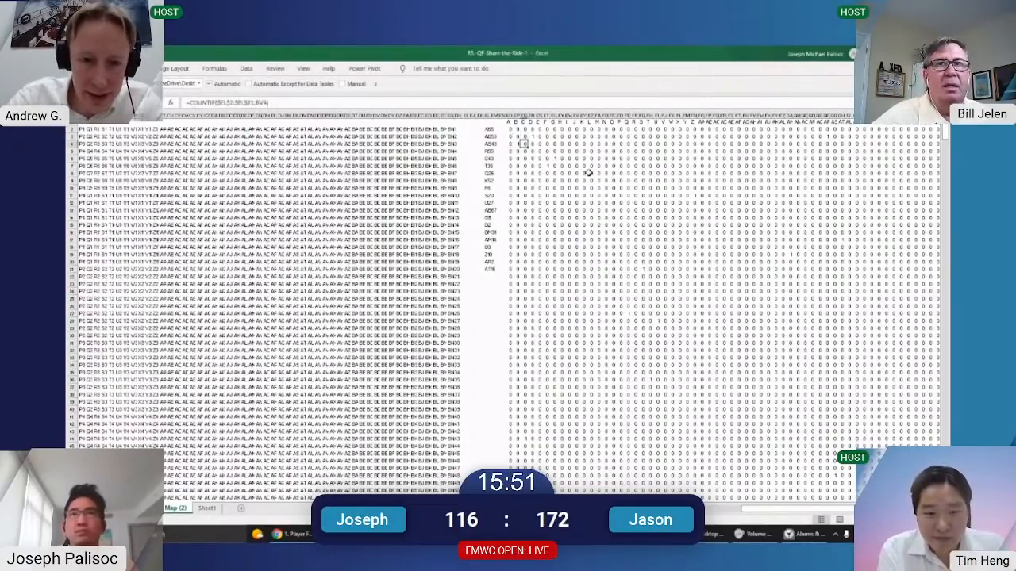
key(Up)
key(Up)
key(Left)
key(Left)
key(ctrl+shift+Right)
key(ctrl+shift+Down)
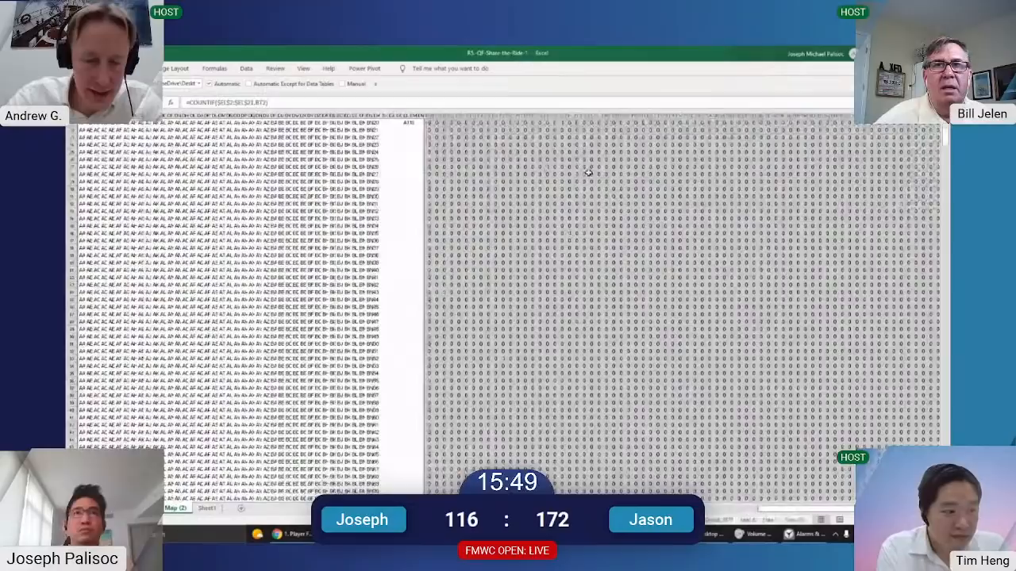
key(ctrl+q)
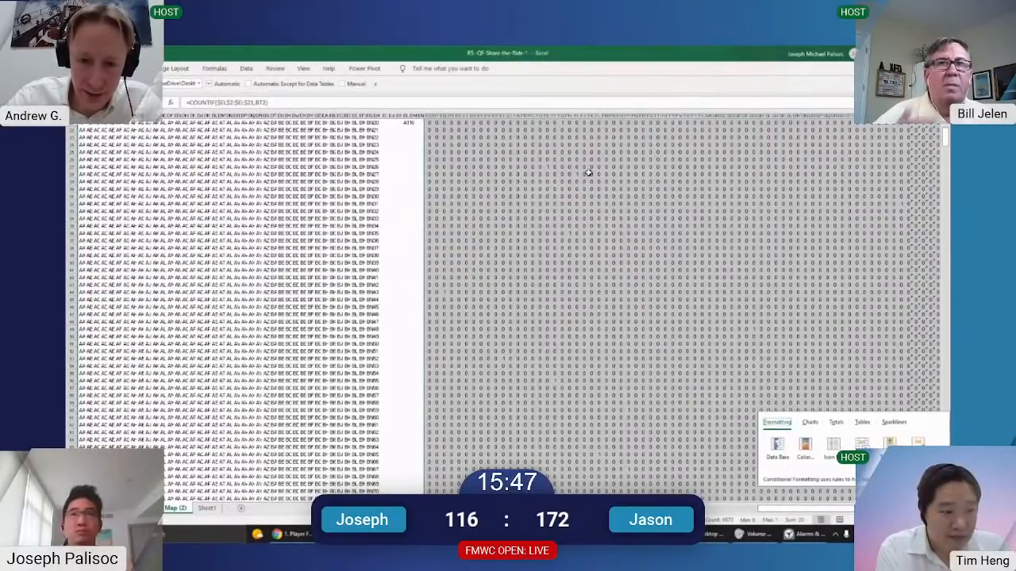
key(Escape)
key(ctrl+f)
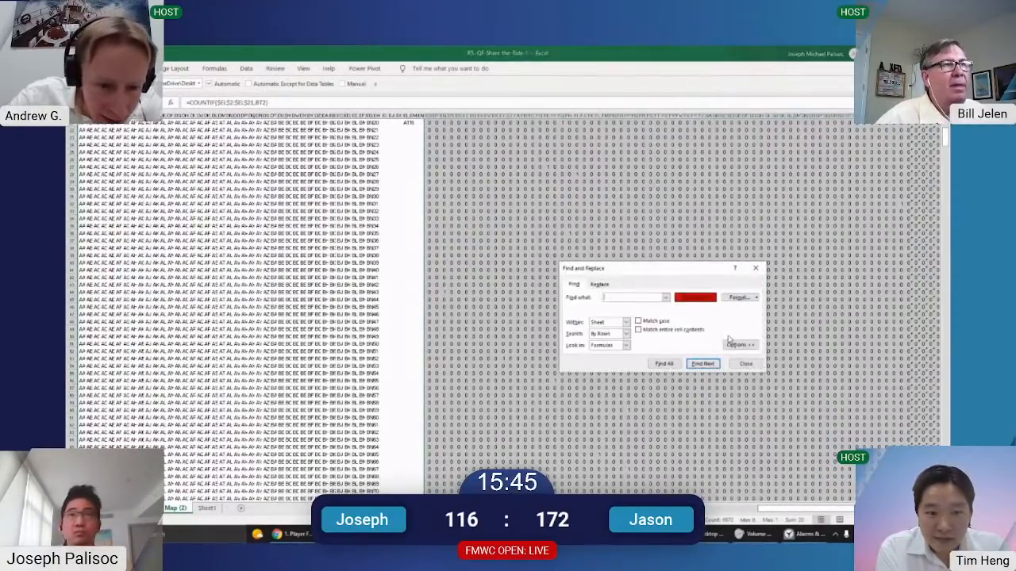
key(Escape)
key(ctrl+g)
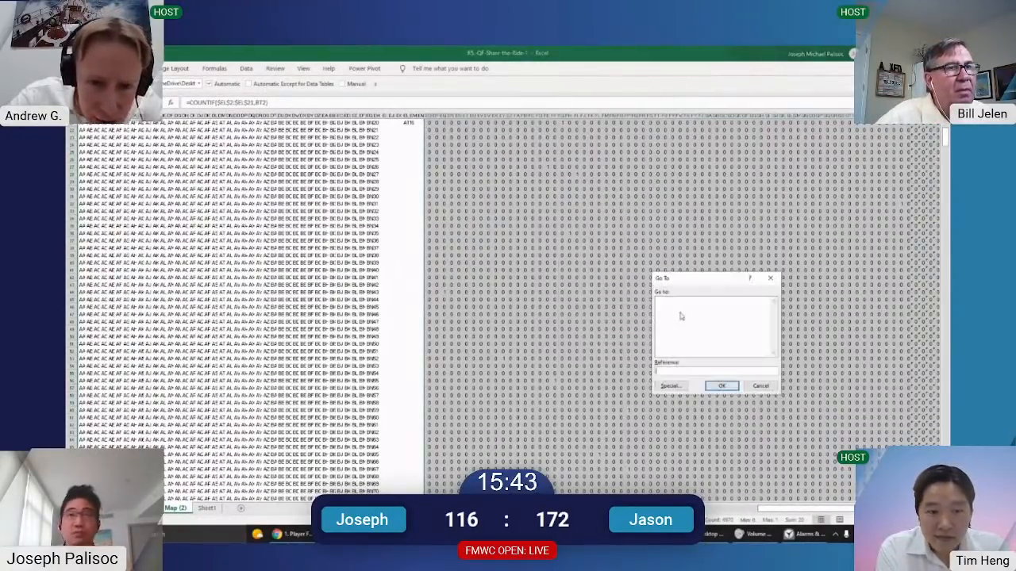
click(671, 389)
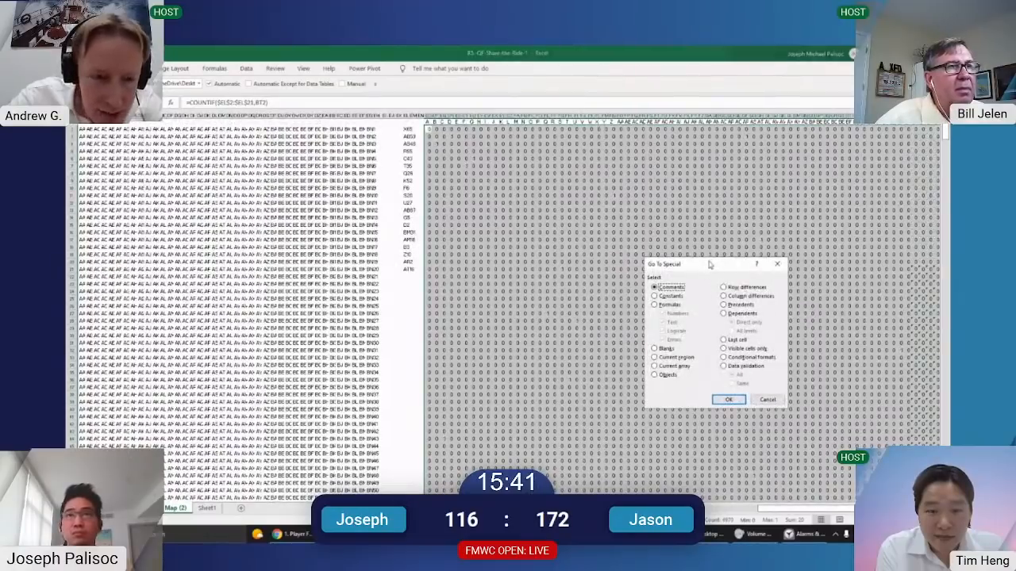
drag(710, 260, 696, 233)
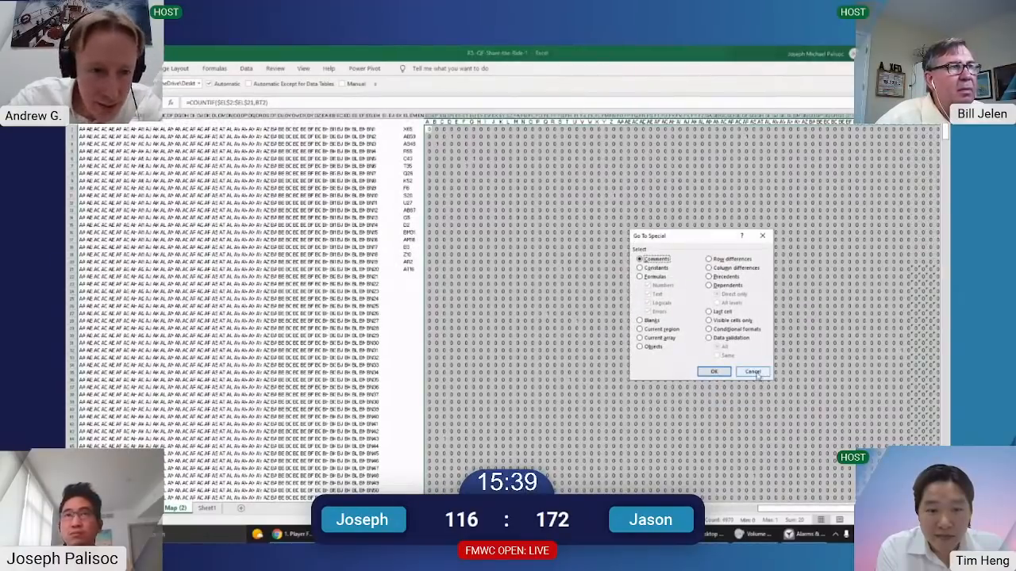
click(754, 373)
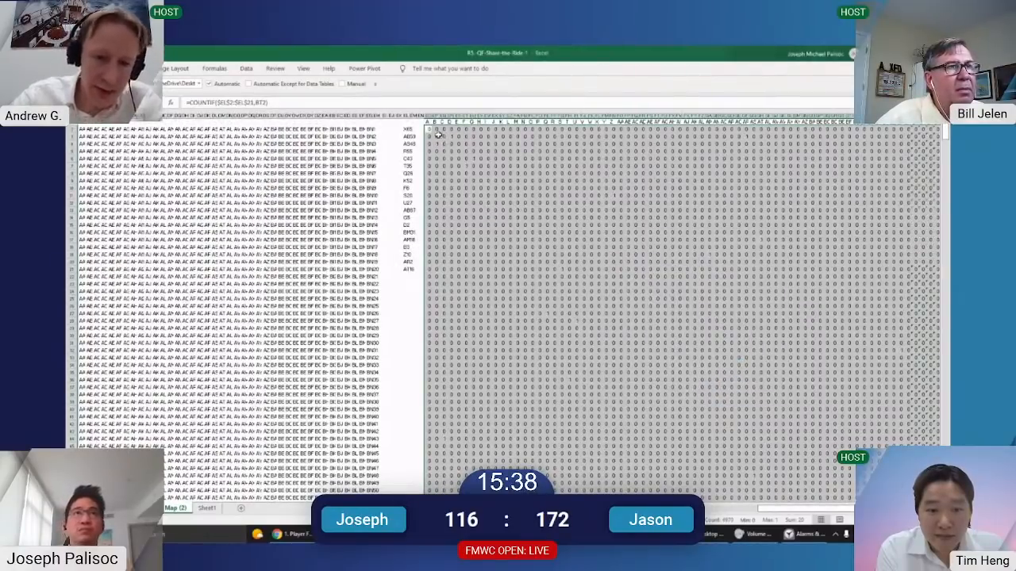
Check which cells the COUNTIF formulas reference in the first and last columns of the grid's row 2
click(502, 181)
click(427, 129)
key(F2)
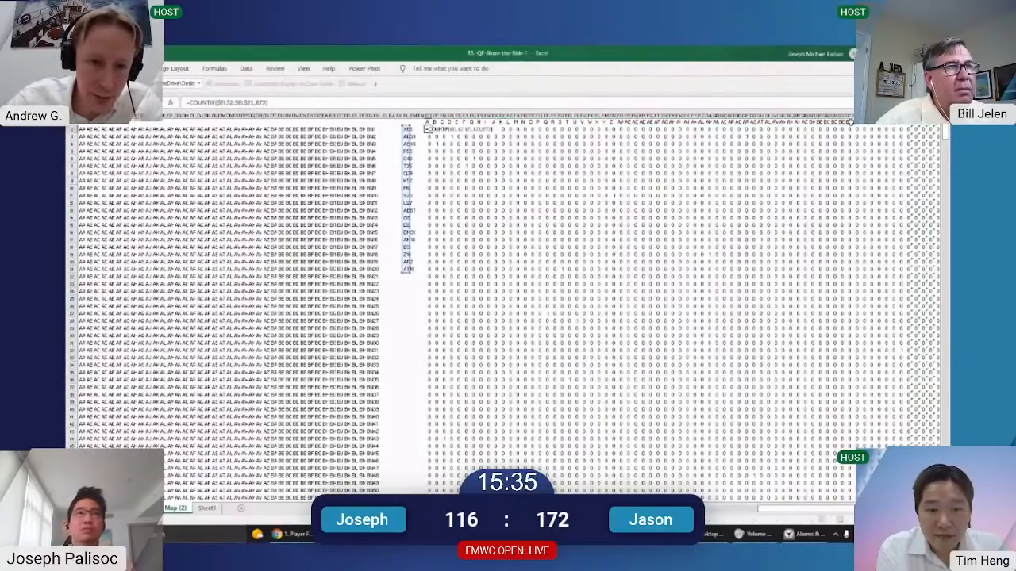
key(Escape)
key(Right)
key(ctrl+Right)
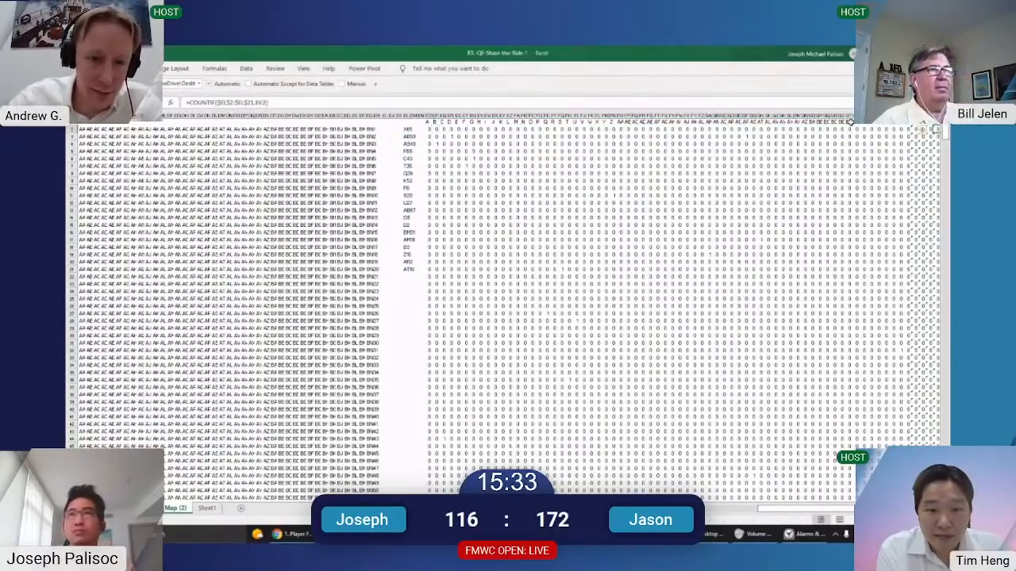
key(Left)
key(F2)
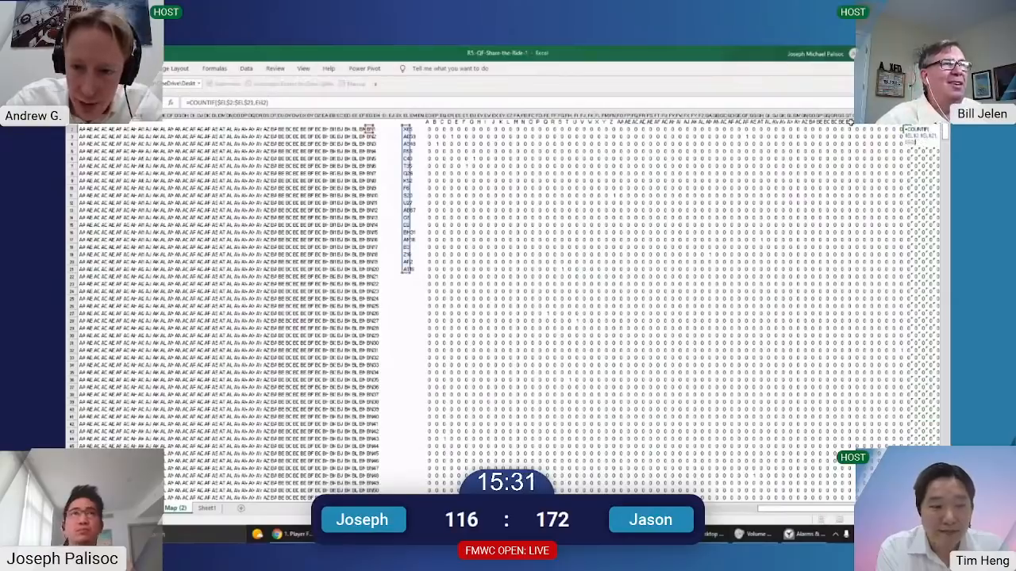
key(Escape)
key(Right)
key(F2)
key(Escape)
key(F2)
key(Escape)
key(F2)
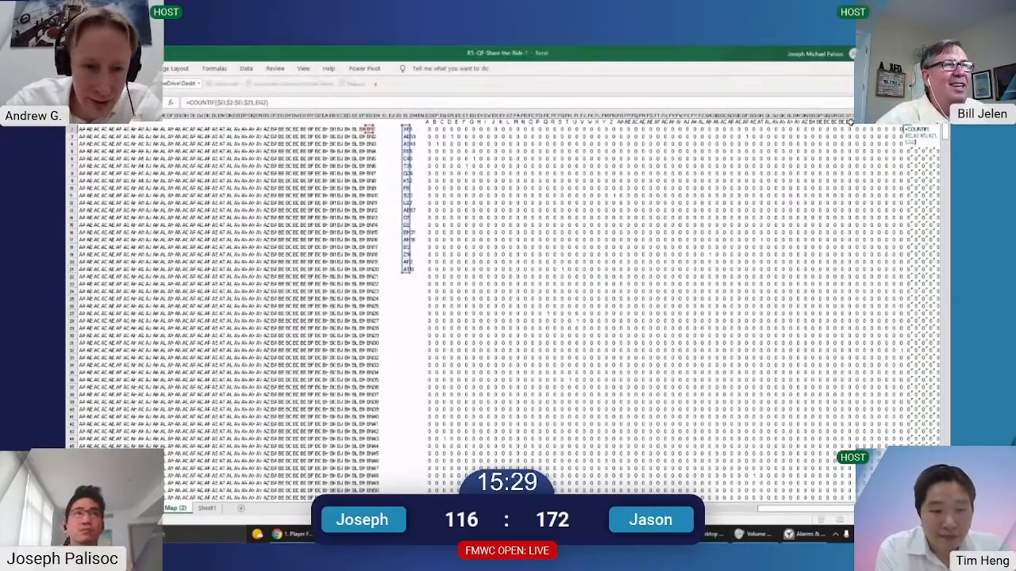
key(Escape)
Clear the columns at the end of the COUNTIF grid from the BN header onward, including the headers
key(Up)
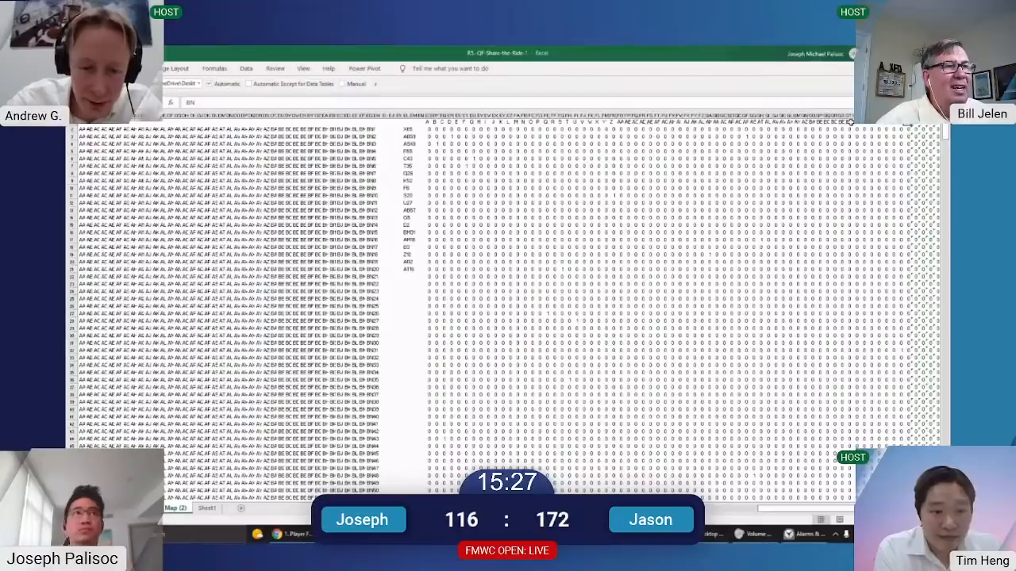
key(ctrl+shift+Right)
key(ctrl+shift+Down)
key(Delete)
key(Left)
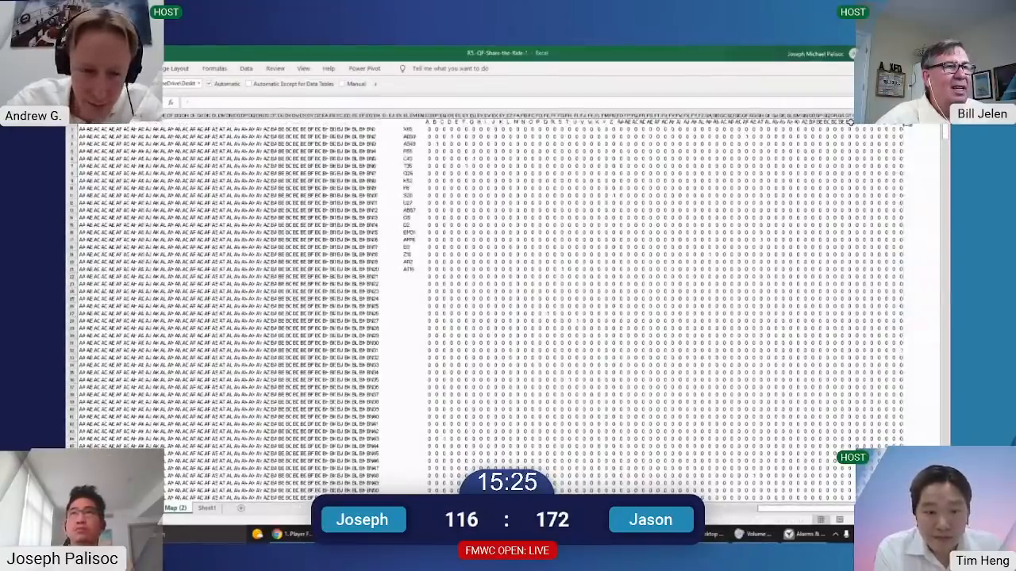
Fill the BM column of the COUNTIF grid, header included, one column to the right
key(Down)
key(Up)
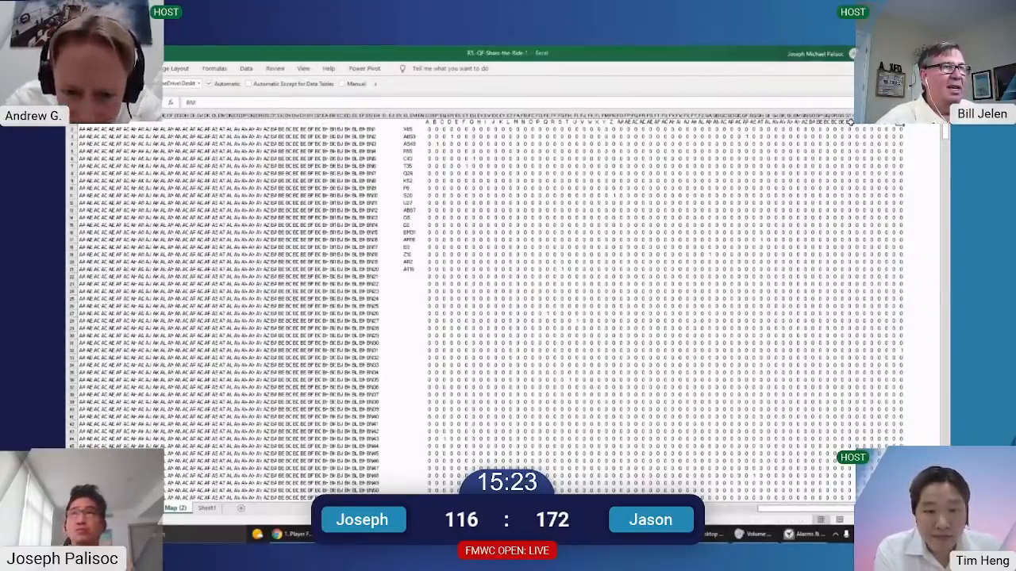
key(ctrl+shift+Down)
key(shift+Right)
key(ctrl+r)
key(Up)
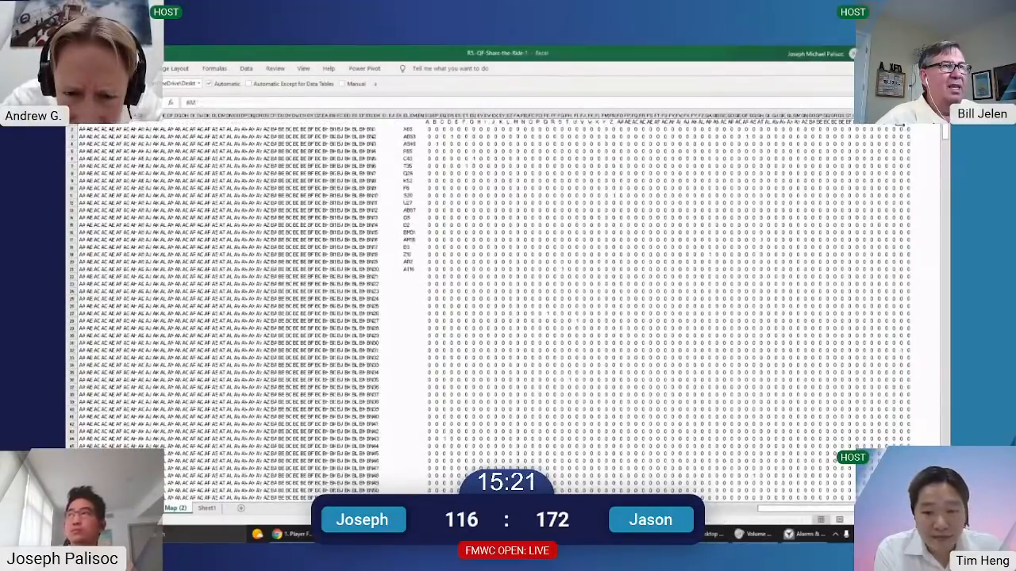
Return from the COUNTIF grid to the cell-reference table and look over the city map and the column-letter list below it
click(529, 189)
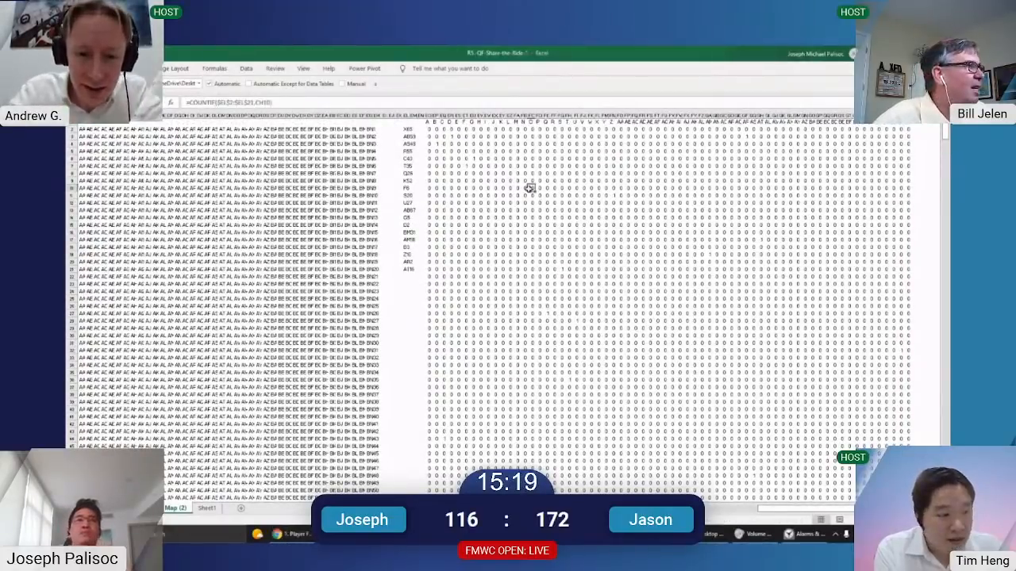
key(ctrl+Up)
key(ctrl+Left)
key(Down)
key(ctrl+Left)
key(ctrl+Left)
key(ctrl+Left)
key(ctrl+Left)
key(ctrl+Left)
key(ctrl+Left)
key(ctrl+Left)
key(ctrl+Left)
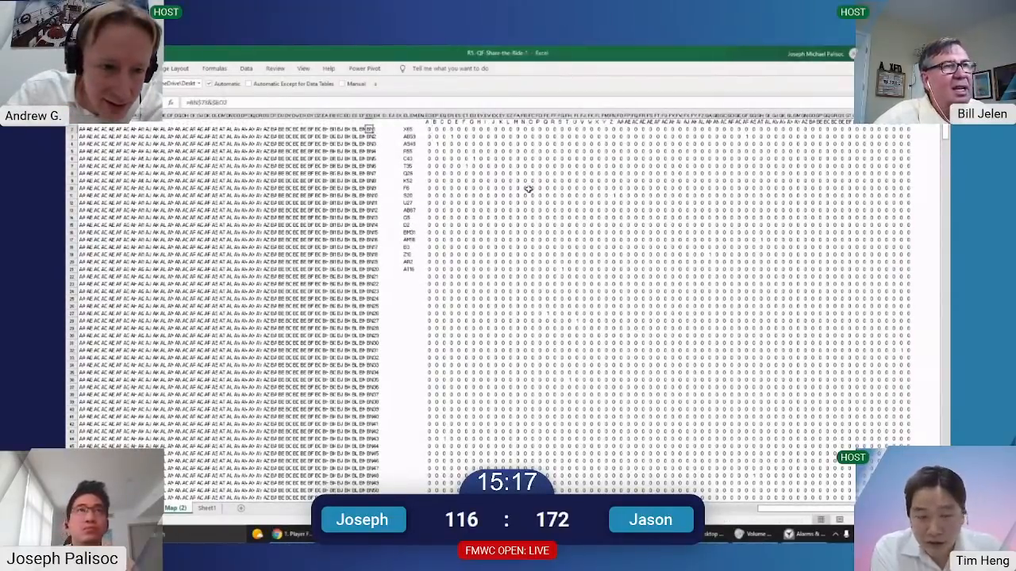
scroll(527, 188, up, 1)
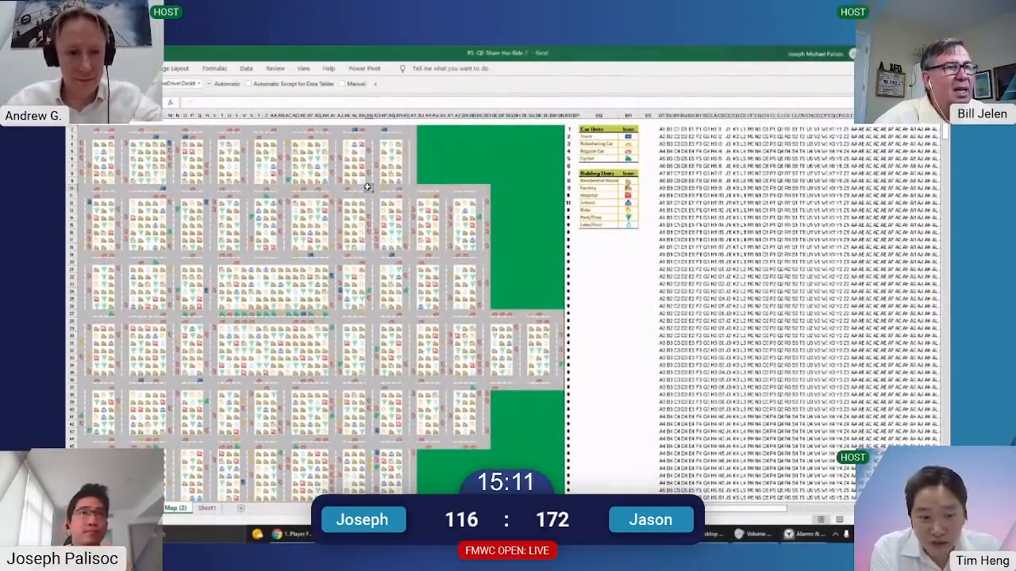
scroll(458, 285, down, 20)
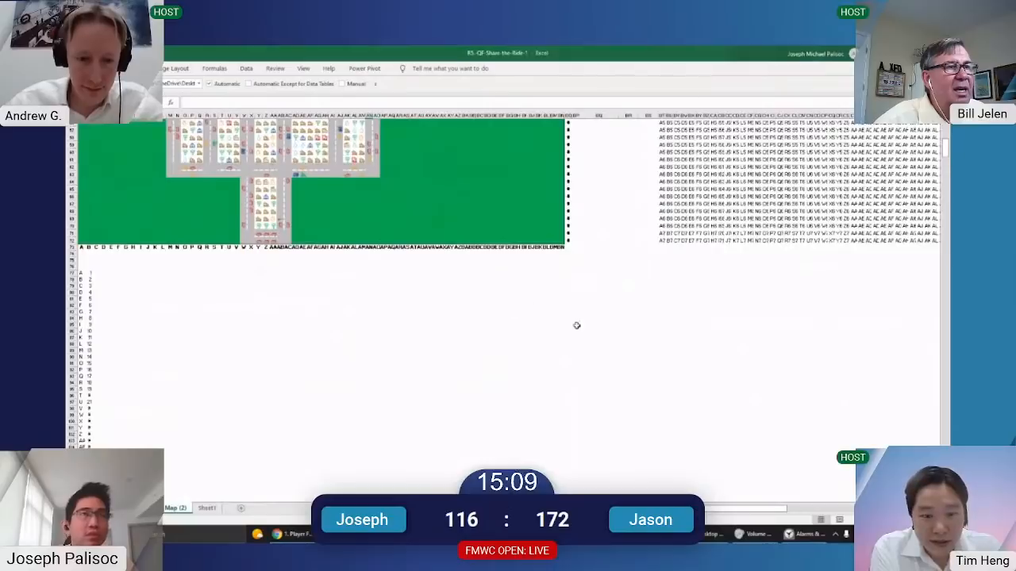
scroll(607, 311, up, 20)
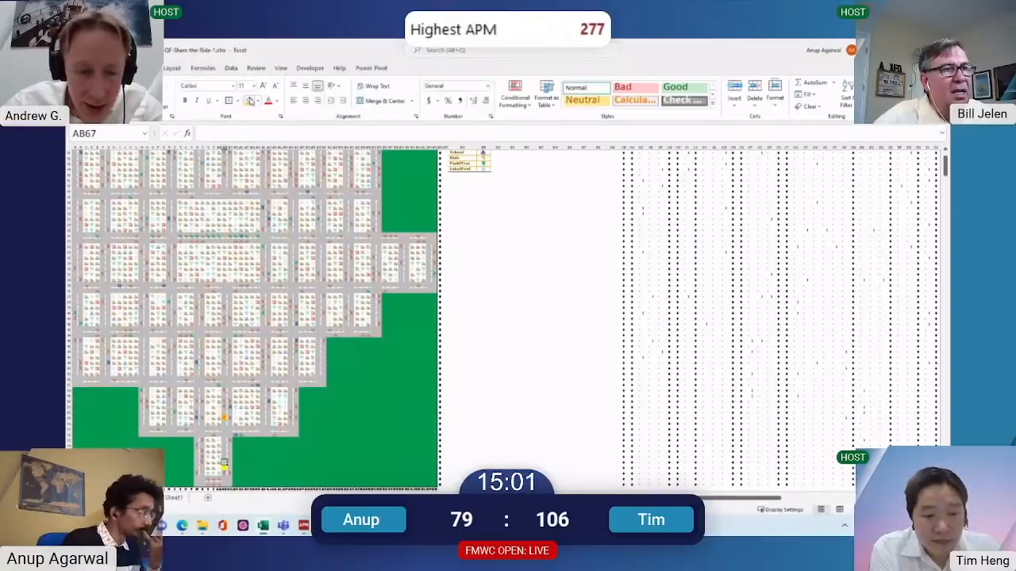
Review the distance calculations on Sheet1 and return to the map beside cell AB67
key(ctrl+Page_Down)
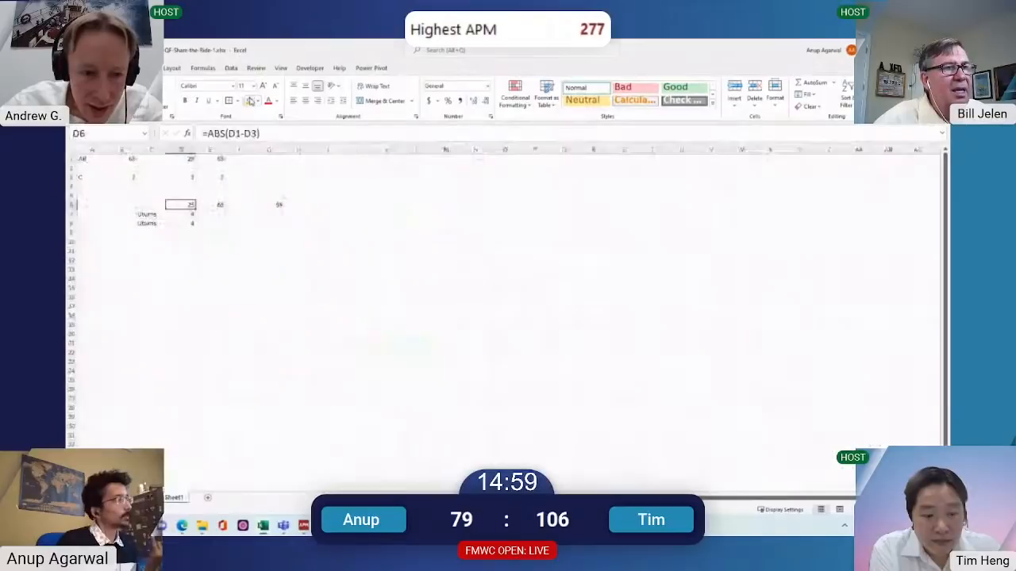
key(ctrl+Page_Up)
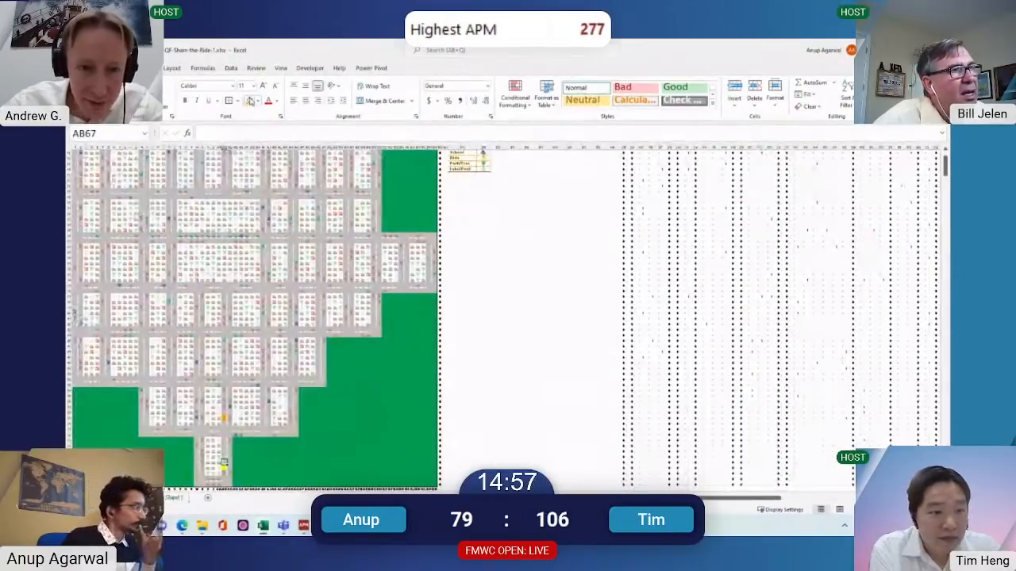
key(Right)
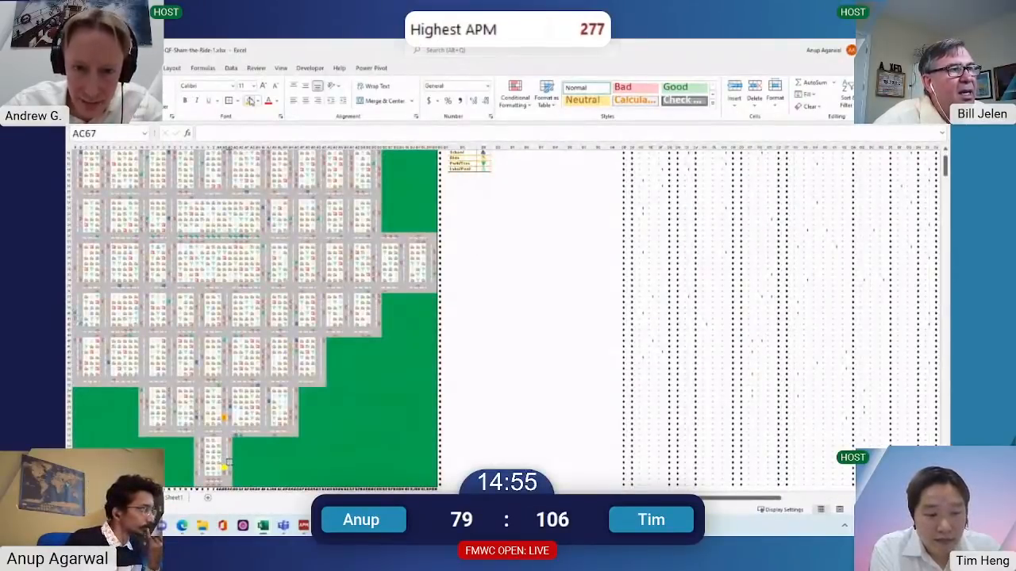
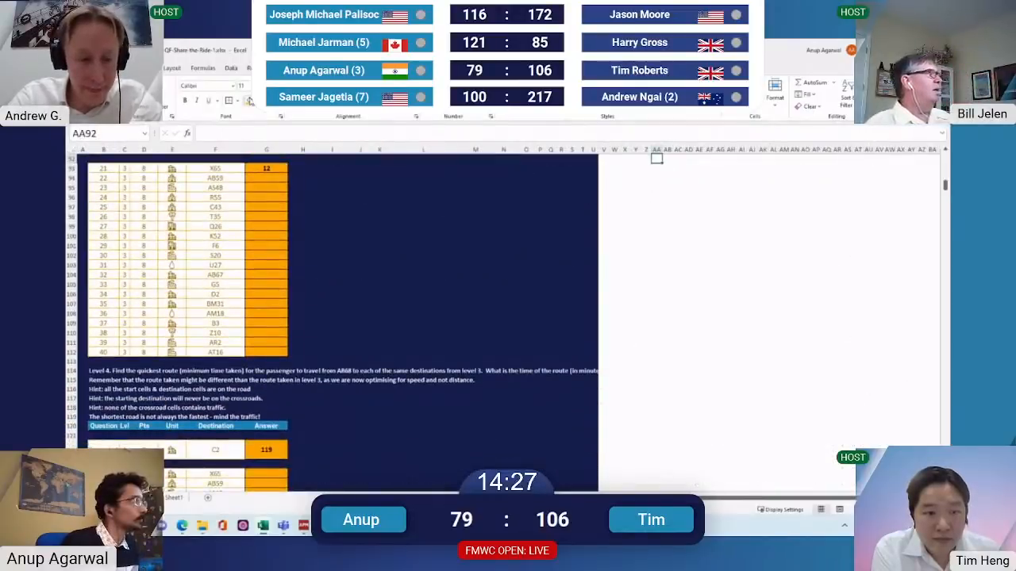
Enter 32 as the answer to Level 3 question 22 for destination AB59
click(279, 185)
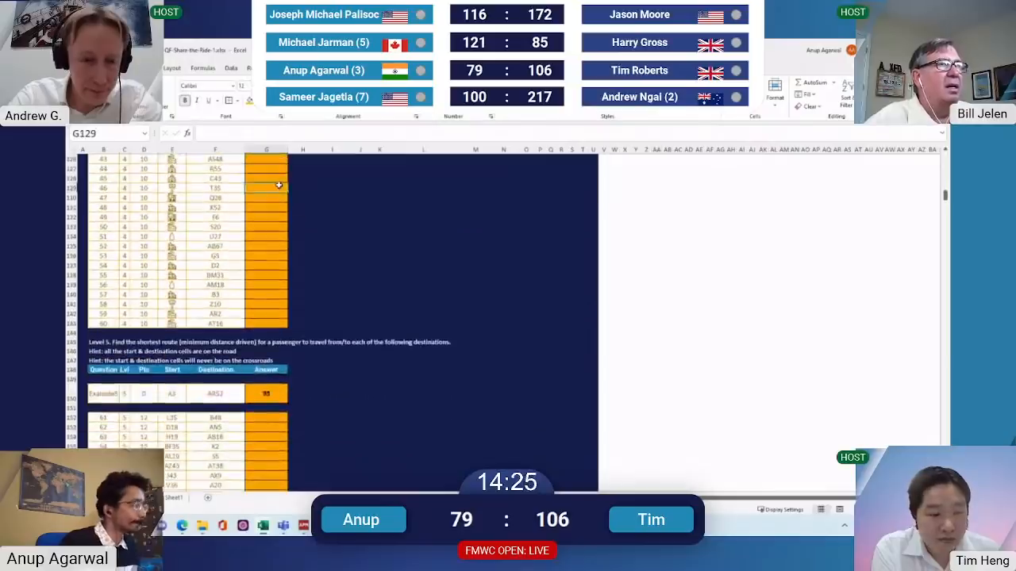
key(Up)
text(12)
key(Return)
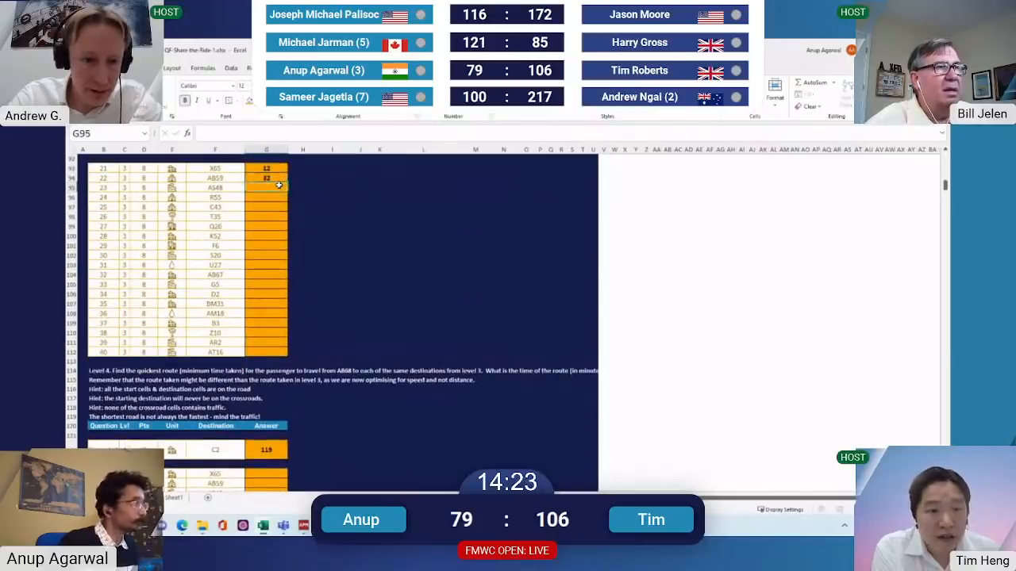
Return to the map and recheck the road from AB59 down column AB to AB69
key(Up)
key(ctrl+Page_Down)
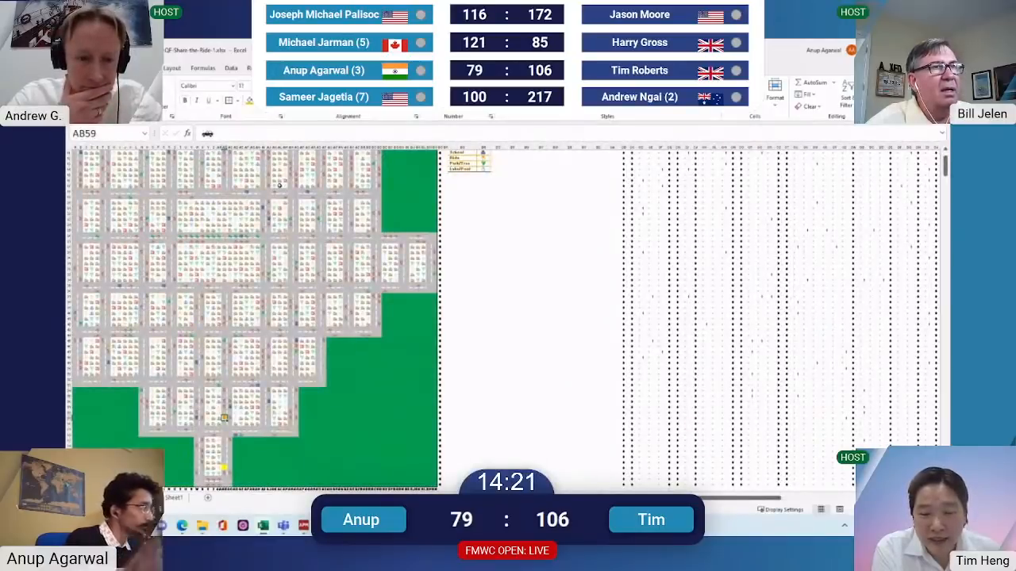
key(ctrl+Down)
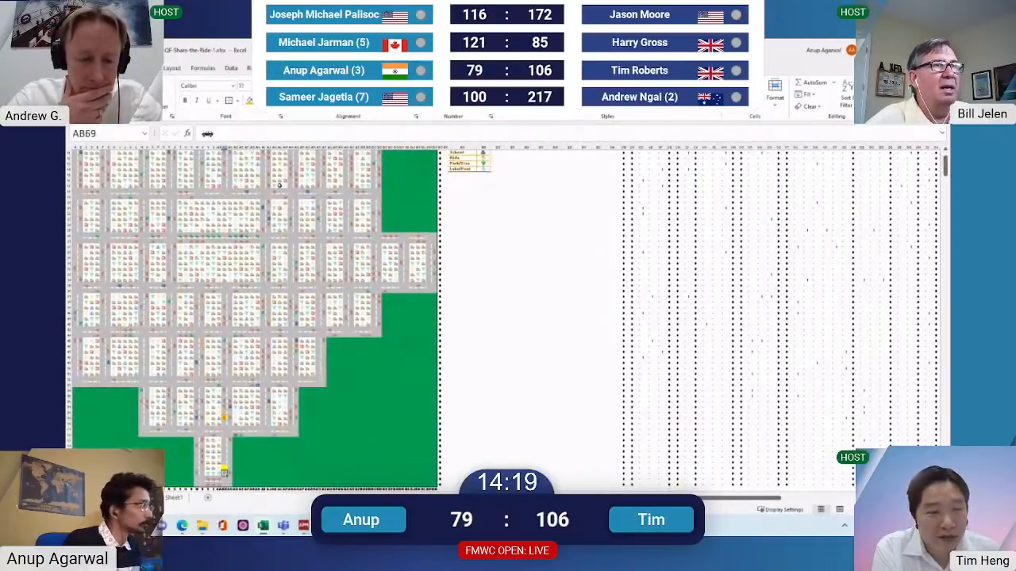
key(Up)
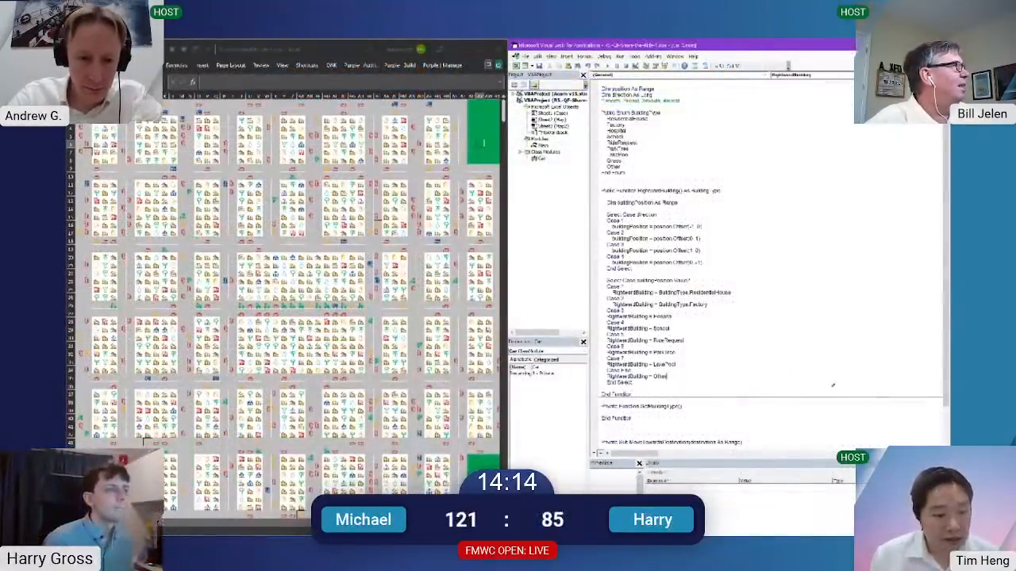
Replace the Else case in the building-value Select Case block with Case 8, assigning Grass to RightwardBuilding
key(Up)
key(ctrl+shift+Left)
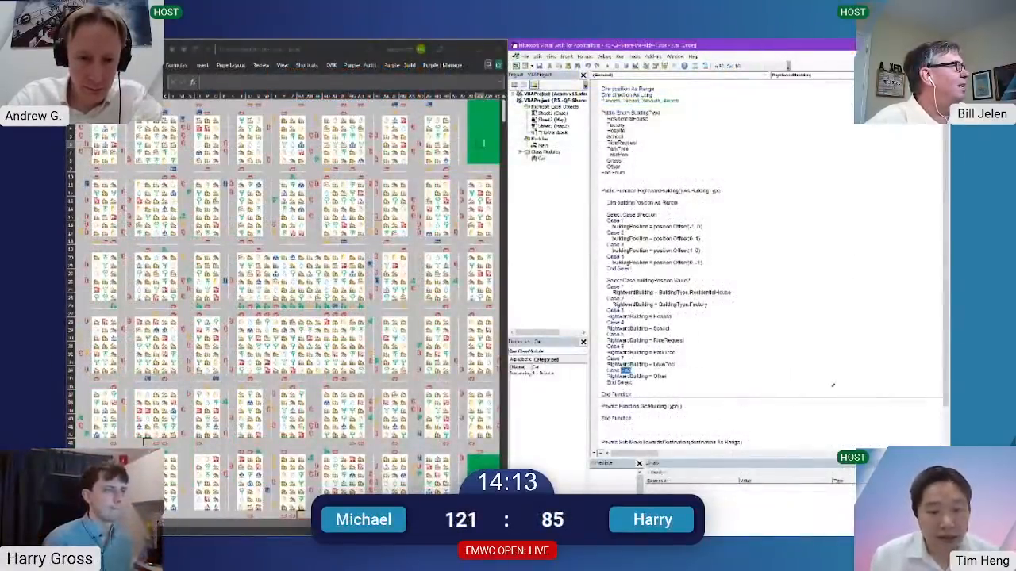
text(8)
key(Return)
text(Rightw)
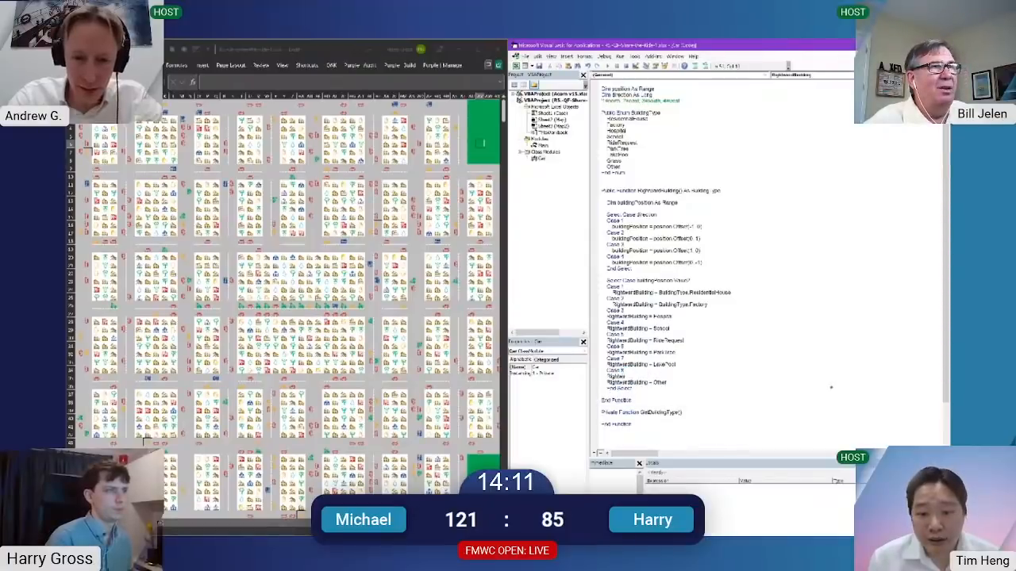
text(ardBuilding = Grass)
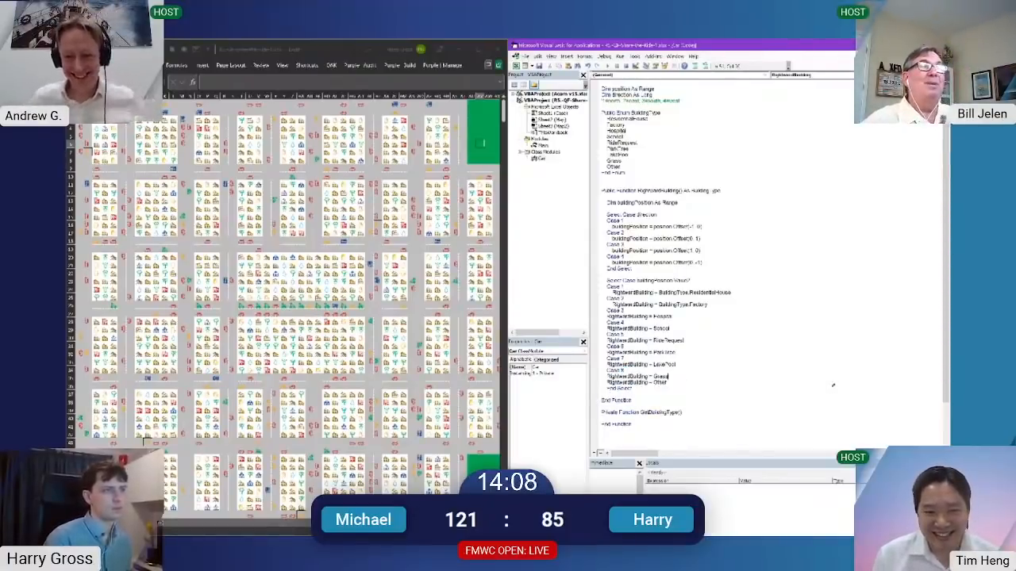
Add a Case Else line above the RightwardBuilding = Other assignment and review the rest of the module
key(Return)
text(Ca)
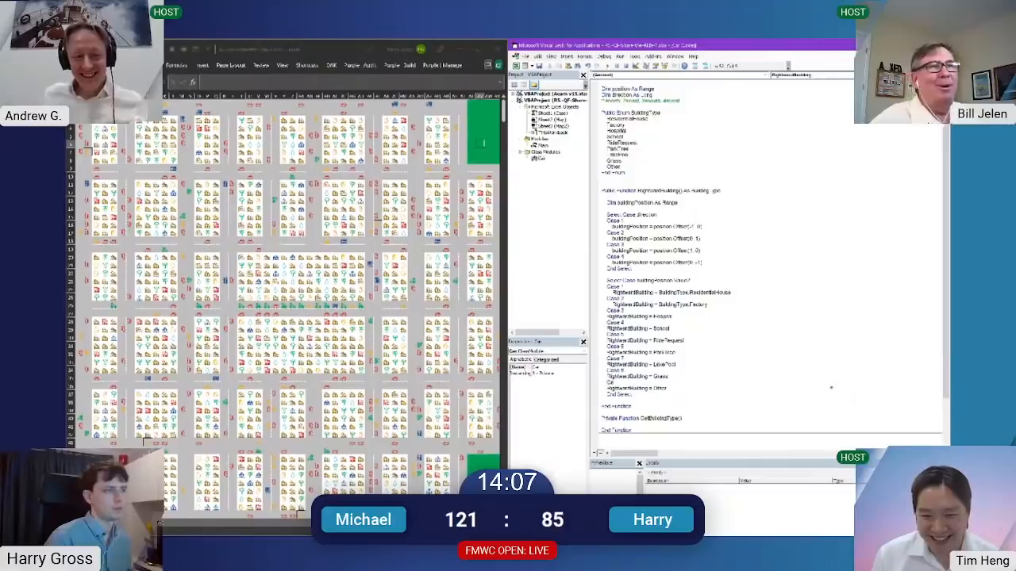
text(se sel)
key(BackSpace)
key(BackSpace)
key(BackSpace)
text(else)
key(Up)
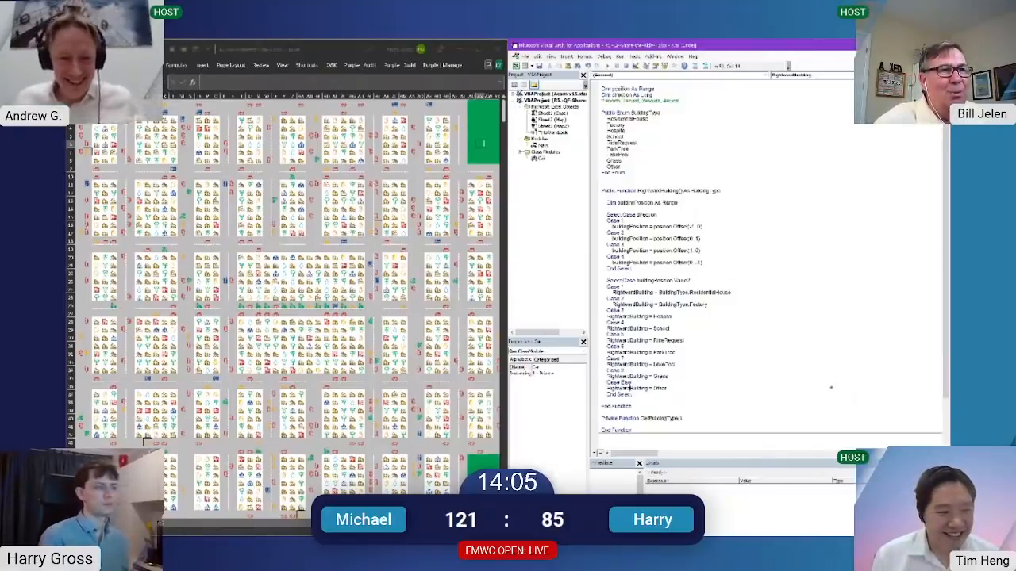
scroll(818, 301, down, 3)
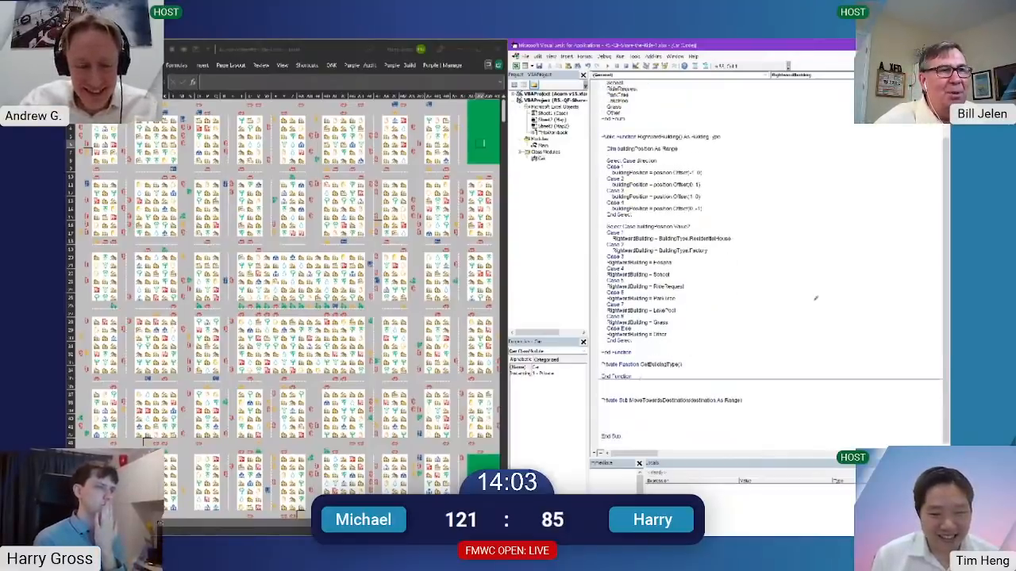
Add a buildingPos As Range parameter to the GetBuildingType function
click(687, 364)
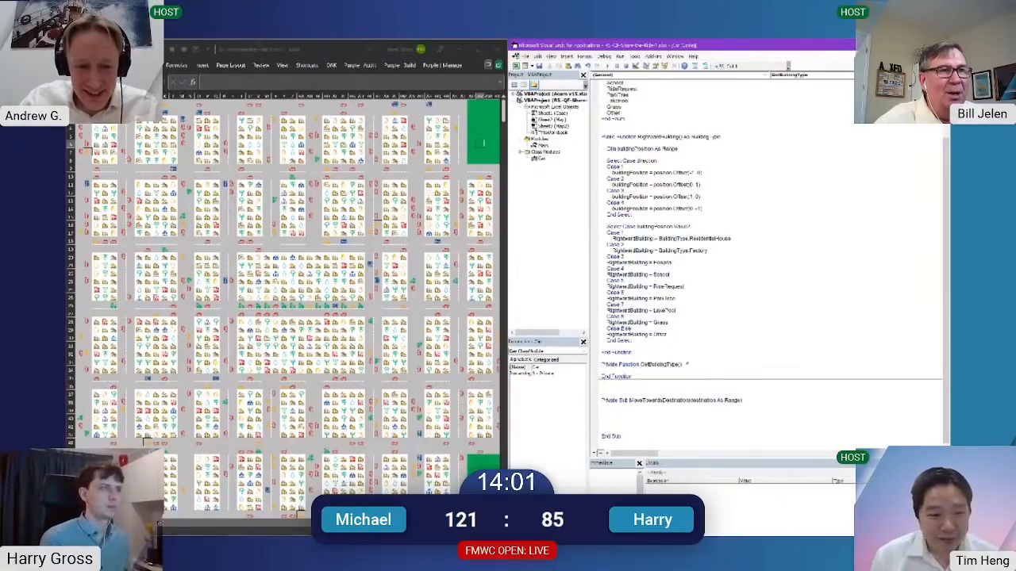
text(cellP)
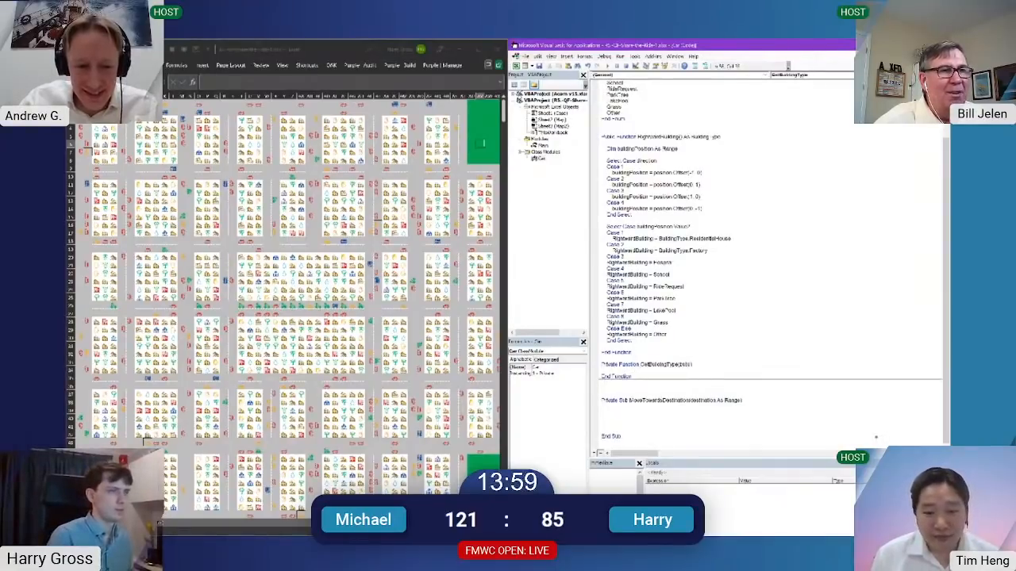
text(os As Range)
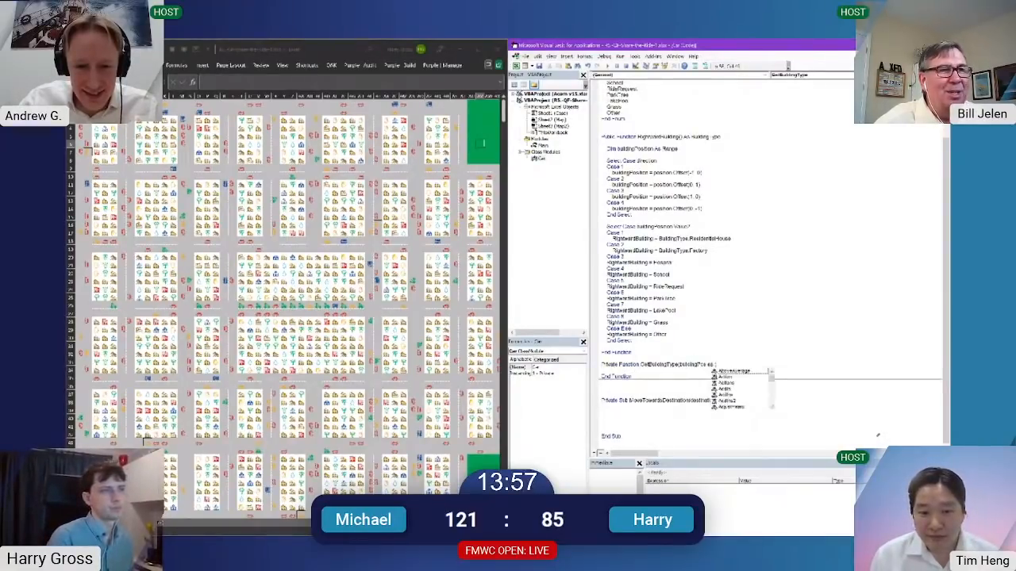
Move the building-value Select Case block from RightwardBuilding into GetBuildingType and make it test buildingPos.Value2
key(shift+Up)
key(shift+Up)
key(shift+Up)
key(shift+Up)
key(shift+Up)
key(shift+Up)
key(shift+Up)
key(shift+Up)
key(shift+Up)
key(shift+Up)
key(shift+Up)
key(shift+Up)
key(shift+Up)
key(shift+Up)
key(shift+Up)
key(shift+Up)
key(shift+Up)
key(shift+Up)
key(shift+Up)
key(shift+Up)
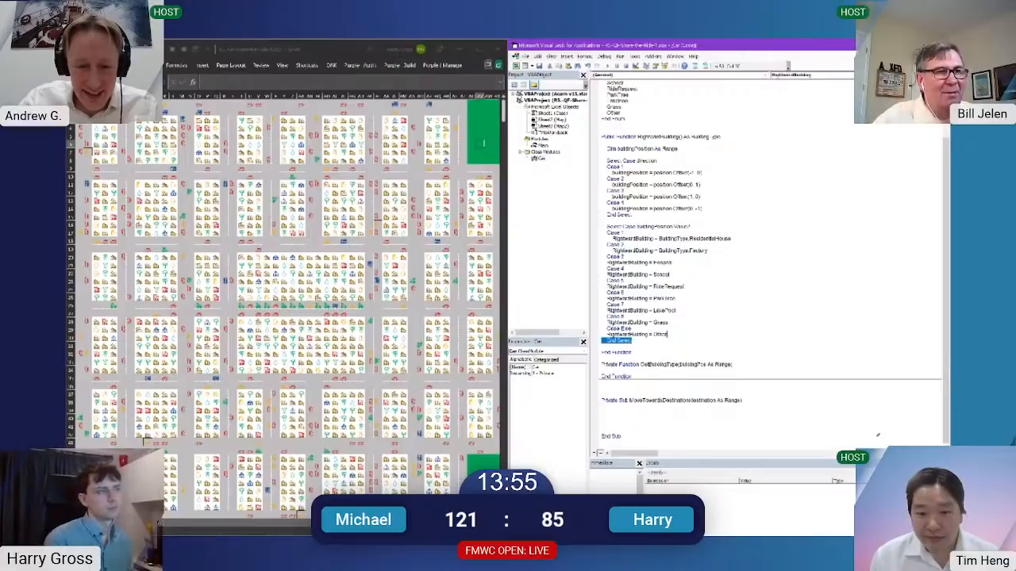
key(shift+Down)
key(shift+End)
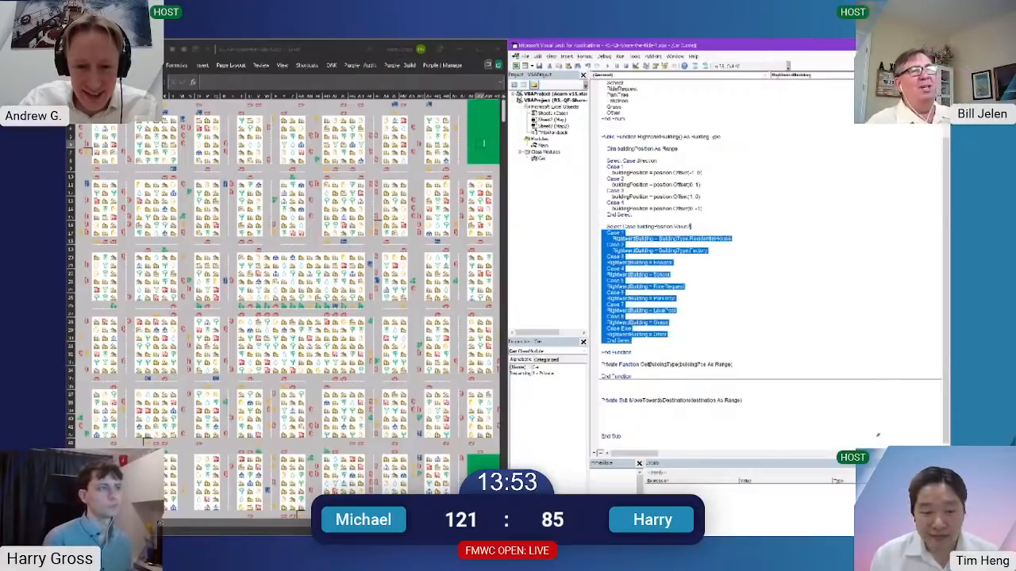
key(ctrl+shift+Left)
key(ctrl+shift+Left)
key(ctrl+shift+Left)
key(ctrl+shift+Left)
key(ctrl+shift+Left)
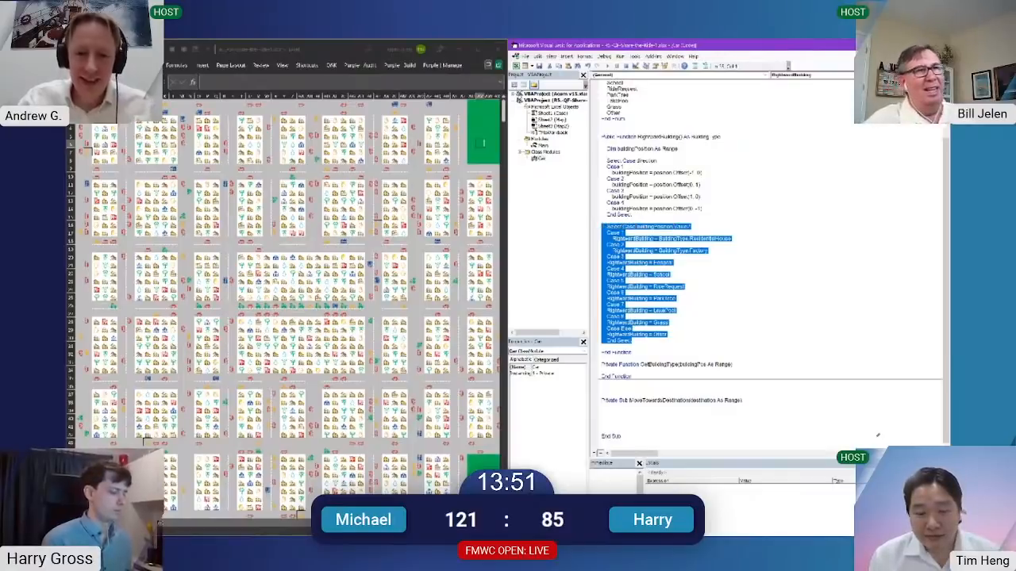
key(ctrl+x)
key(ctrl+v)
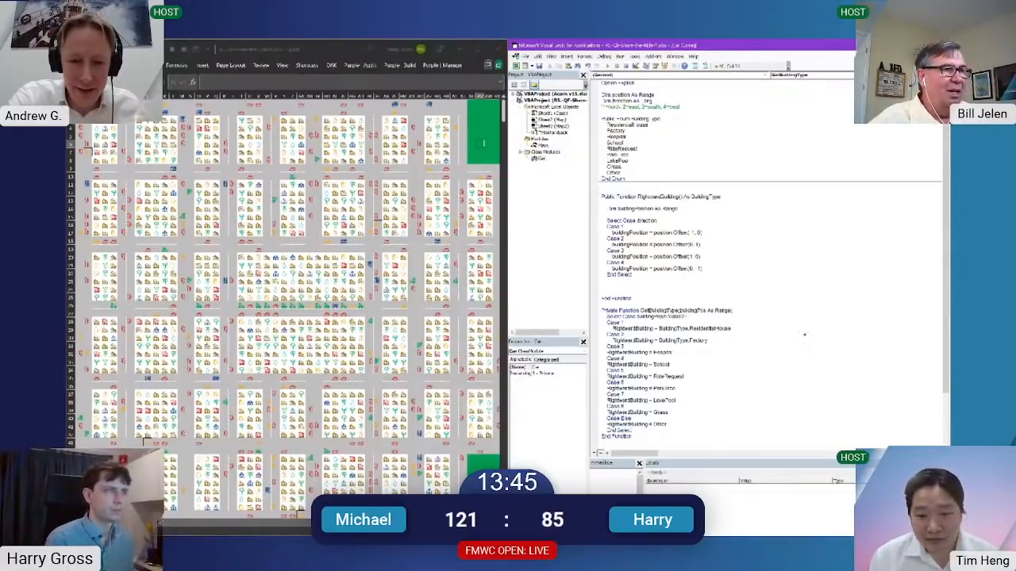
key(Up)
key(Up)
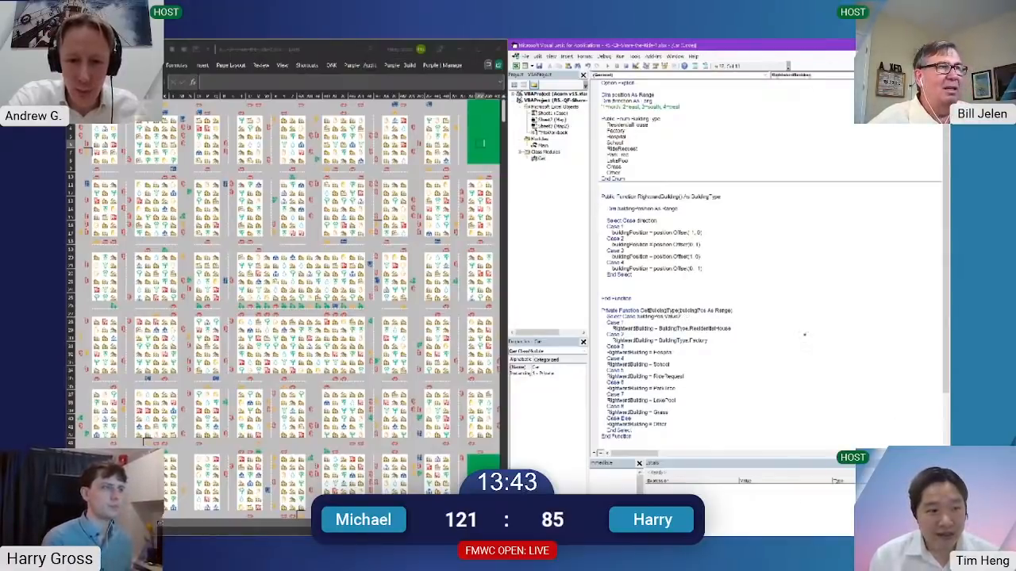
Assign GetBuildingType(buildingPosition) to RightwardBuilding after the direction Select Case block
key(Up)
key(Up)
key(Up)
key(Up)
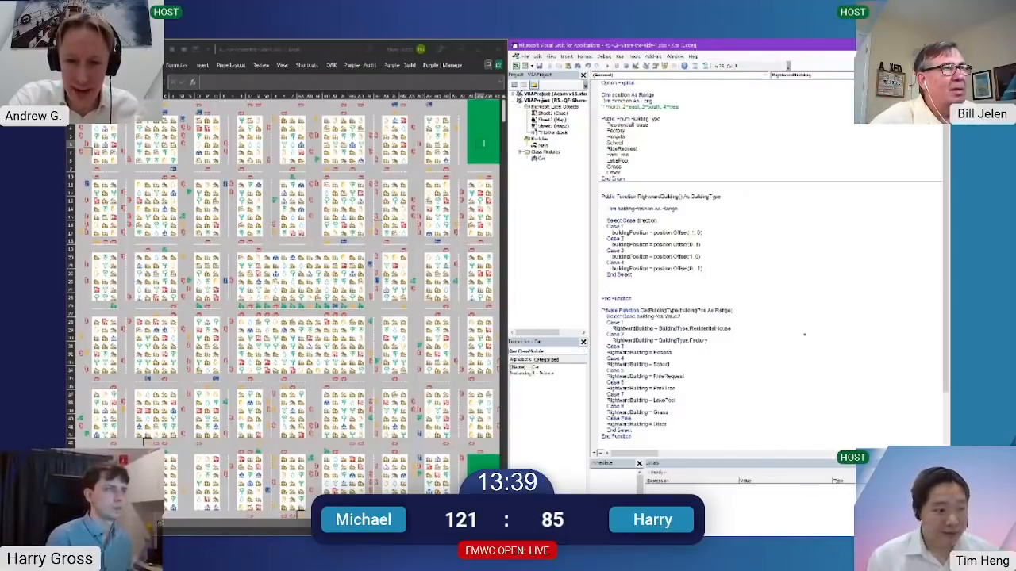
text(ghtward)
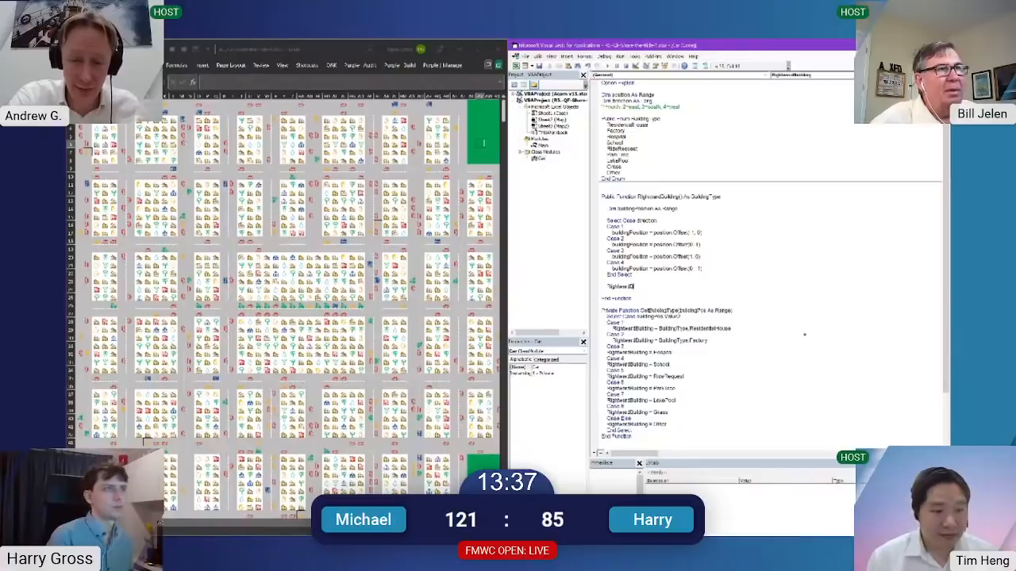
text(Building = )
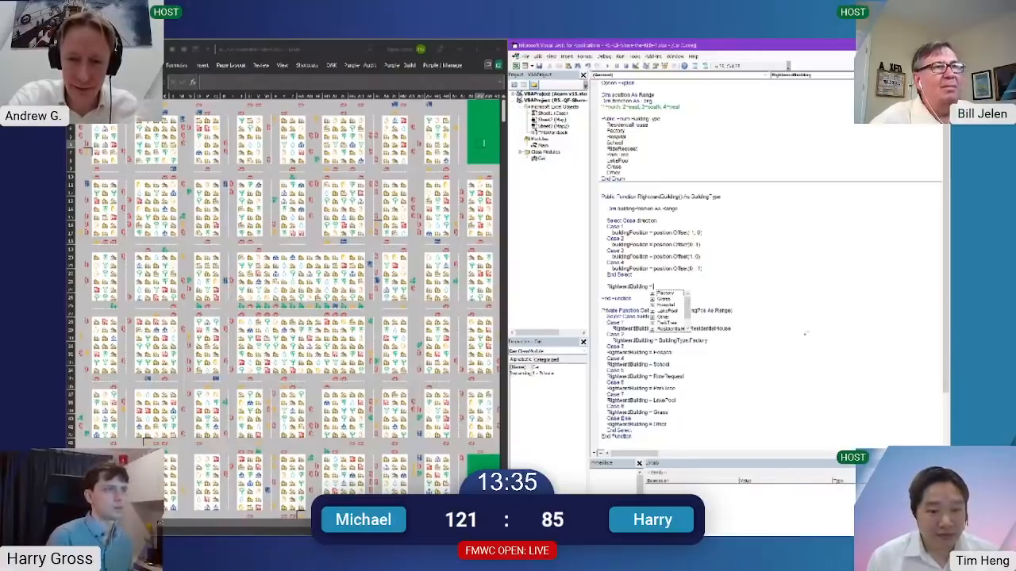
text(GetBuild)
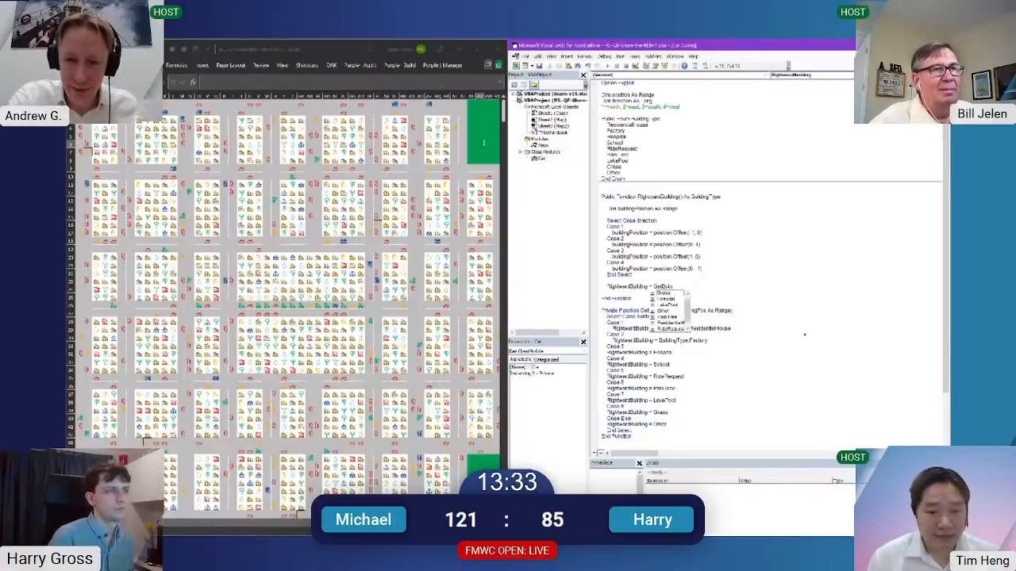
text(ingType)
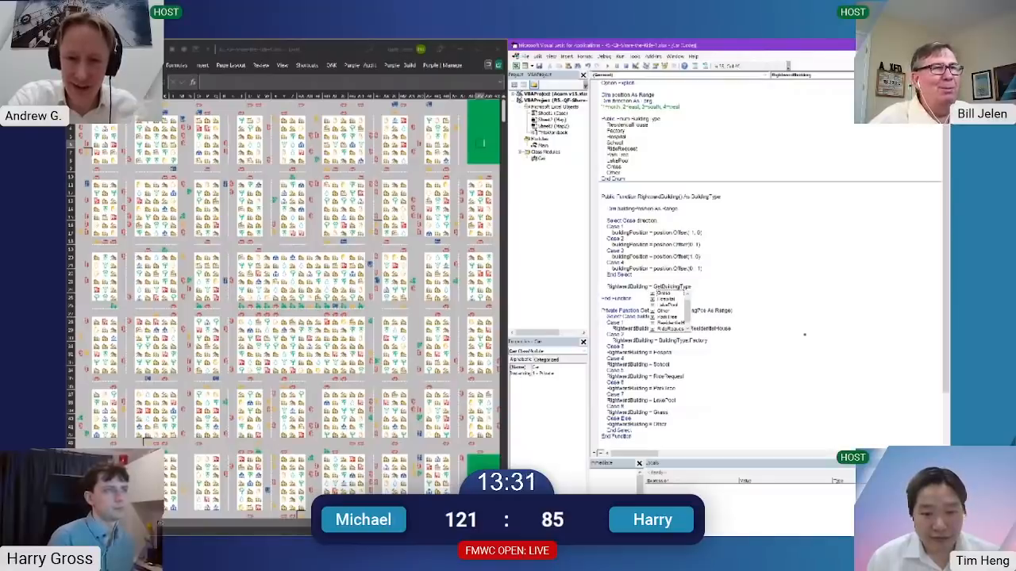
text((build)
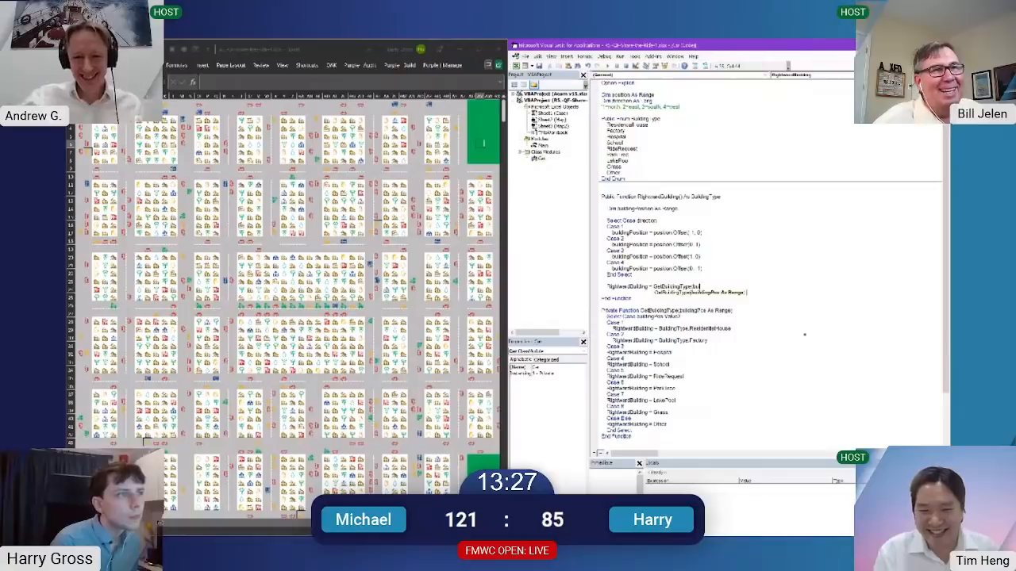
text(ingPos)
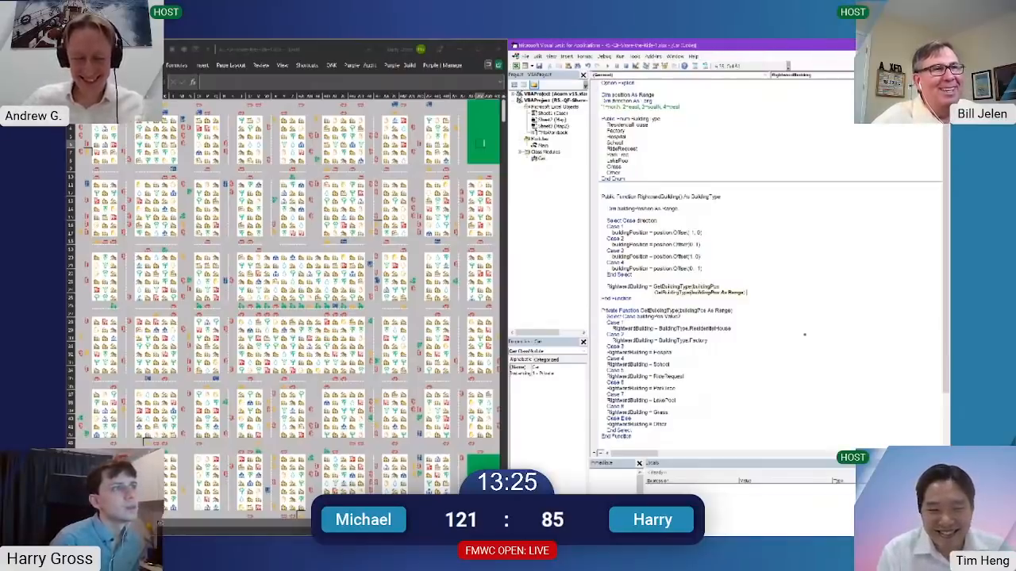
key(BackSpace)
key(BackSpace)
text(ition))
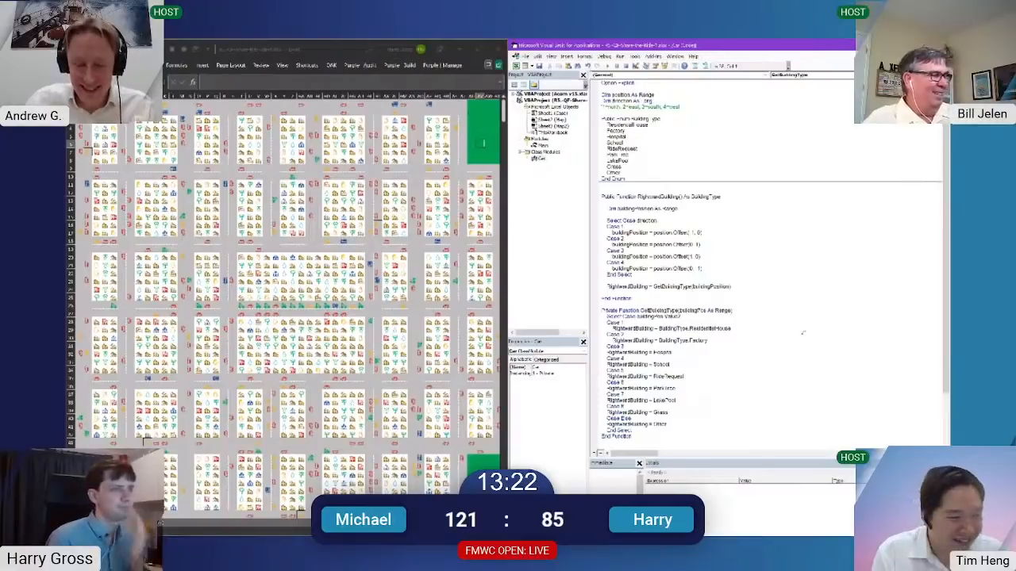
Remove the spare blank line above MoveTowardsDestination and copy the direction Select Case block into that sub
scroll(803, 333, down, 3)
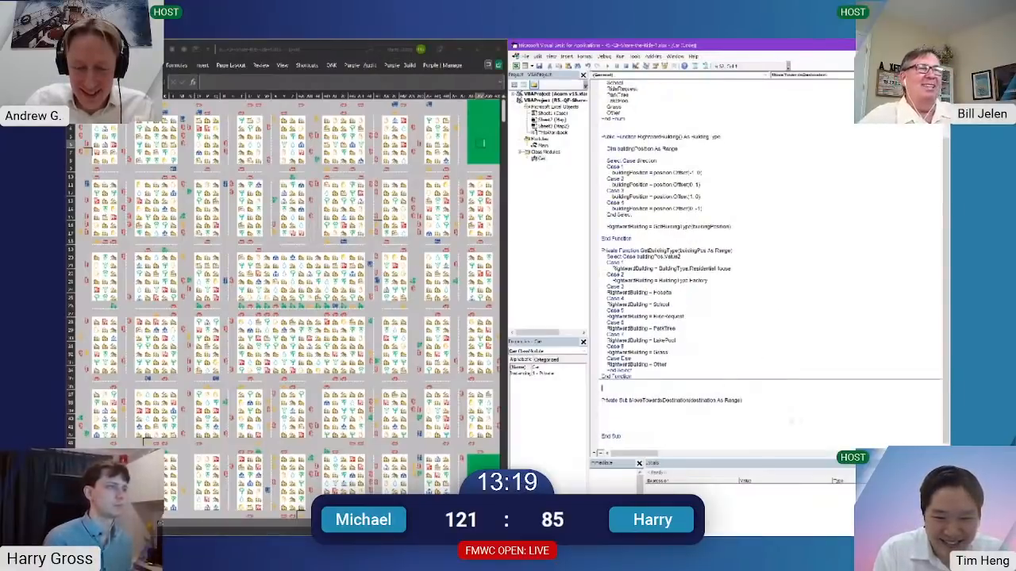
click(790, 423)
key(BackSpace)
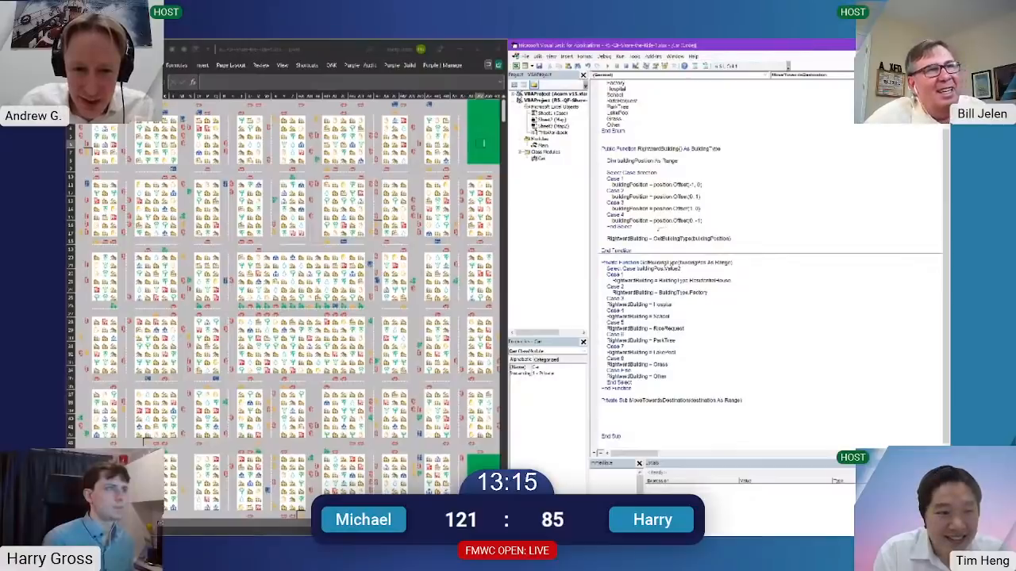
drag(635, 228, 602, 170)
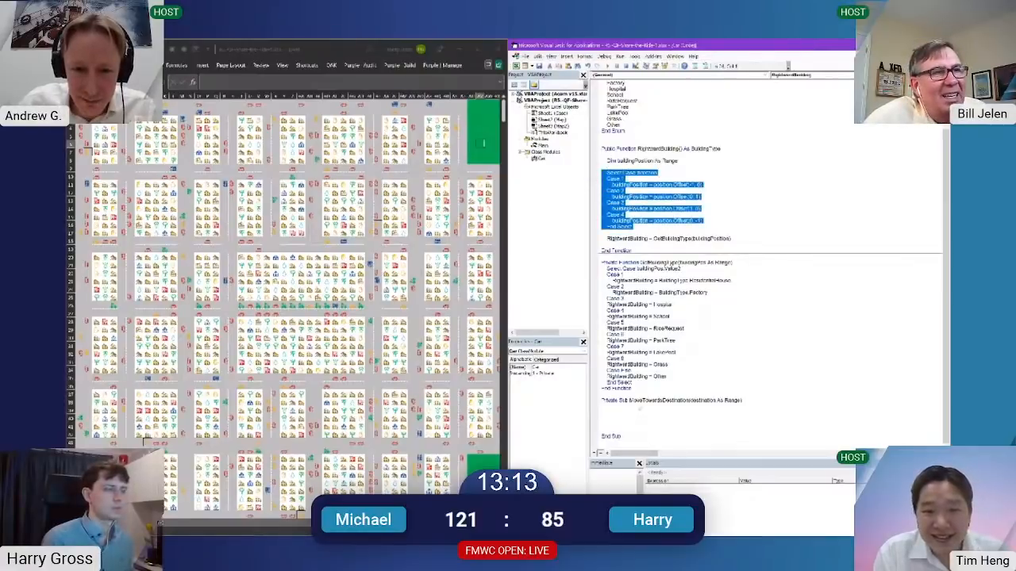
click(633, 405)
key(ctrl+v)
Switch to Excel's Map2 sheet and replace all empty cells matching a green map cell's format with 8
click(446, 174)
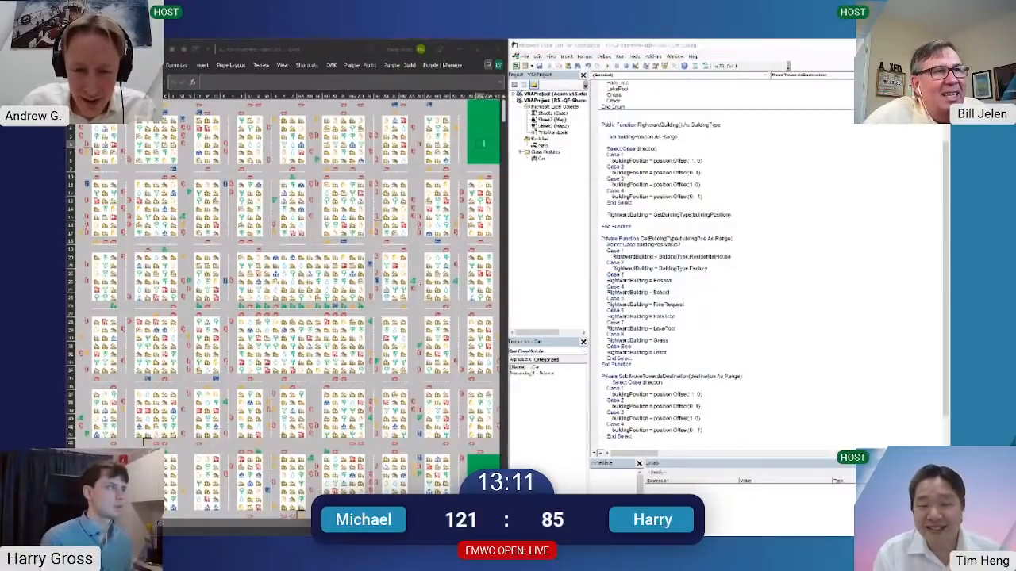
key(ctrl+Page_Down)
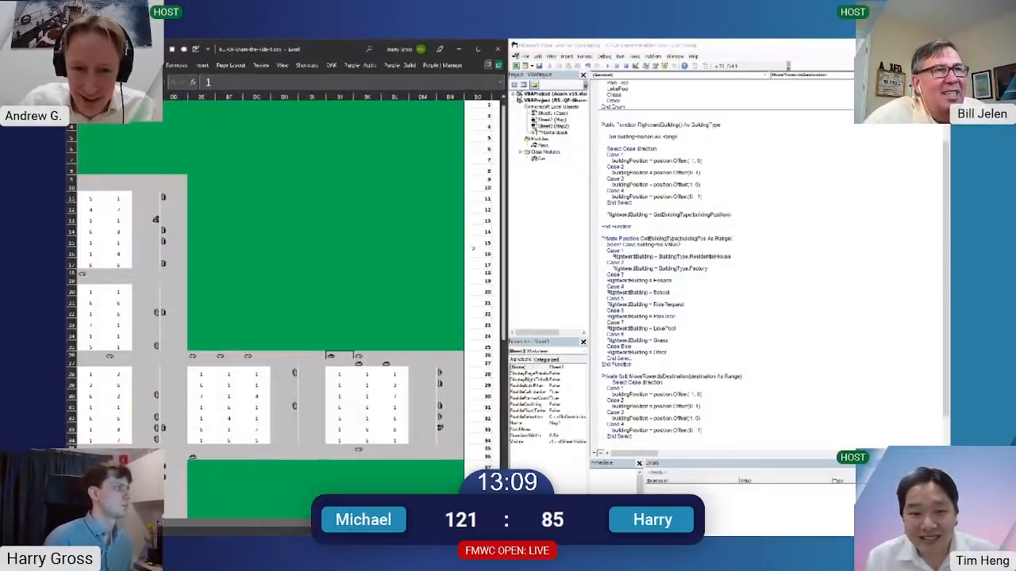
click(423, 302)
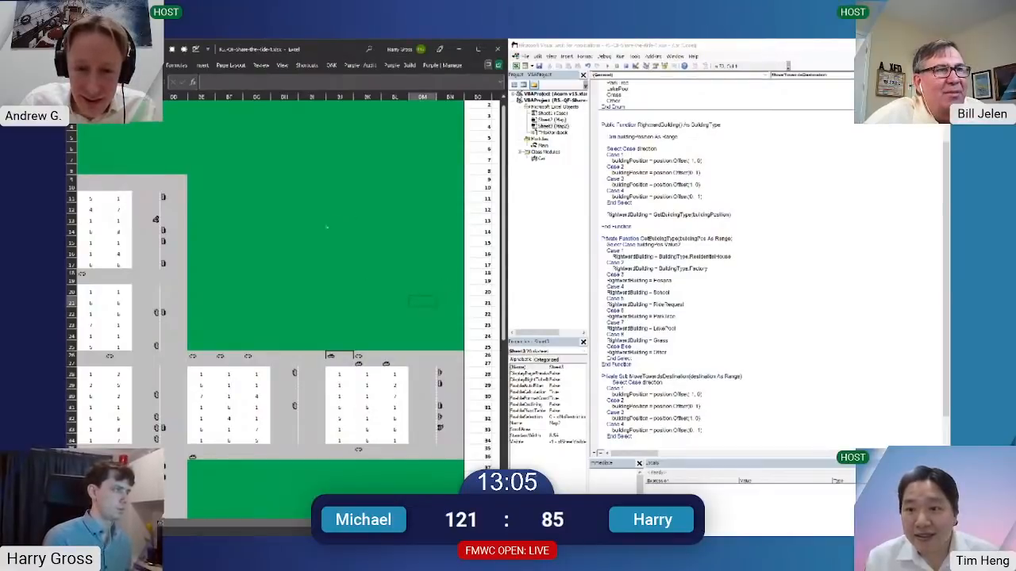
click(315, 242)
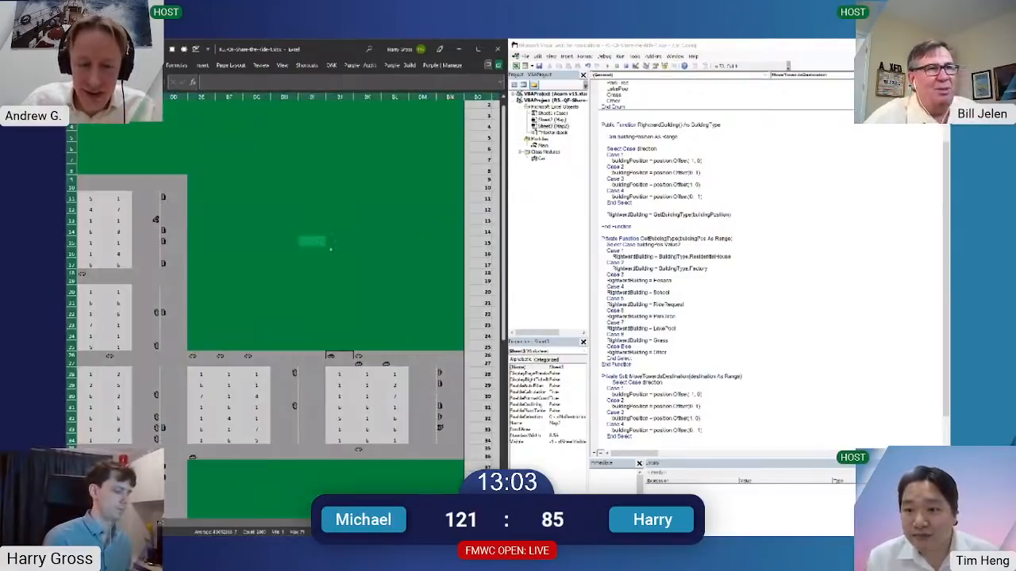
key(ctrl+h)
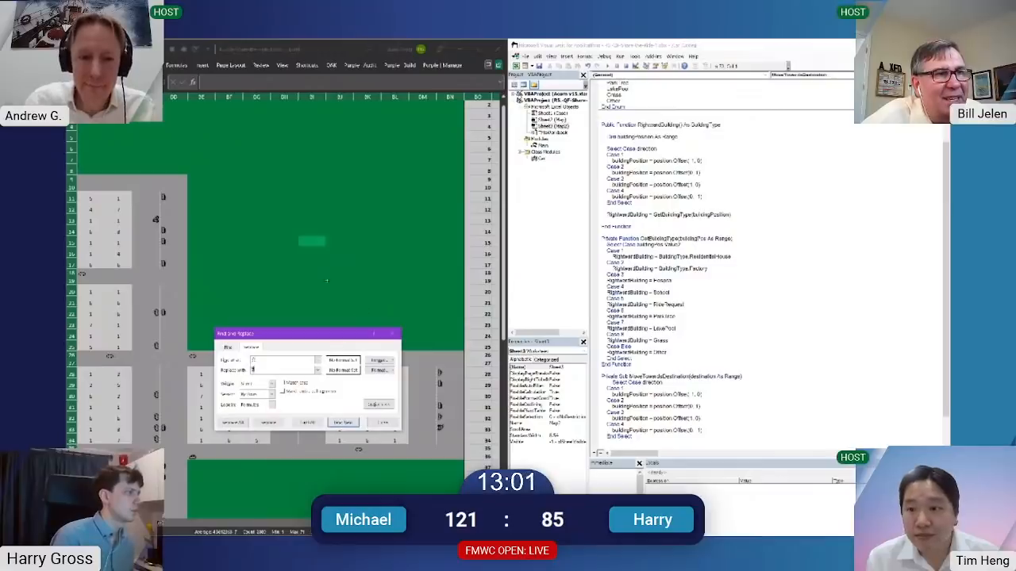
click(378, 361)
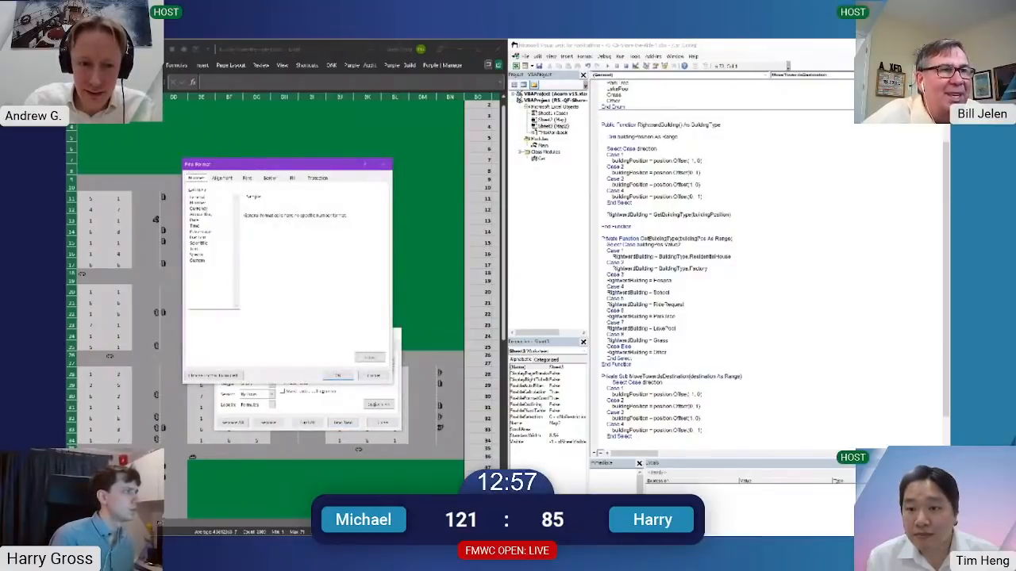
click(385, 164)
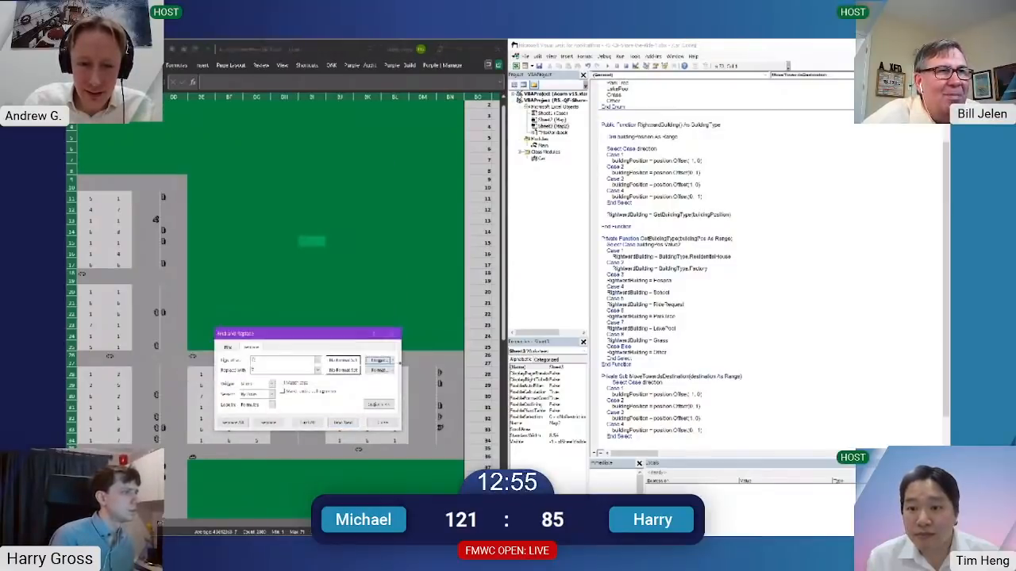
click(392, 361)
click(387, 384)
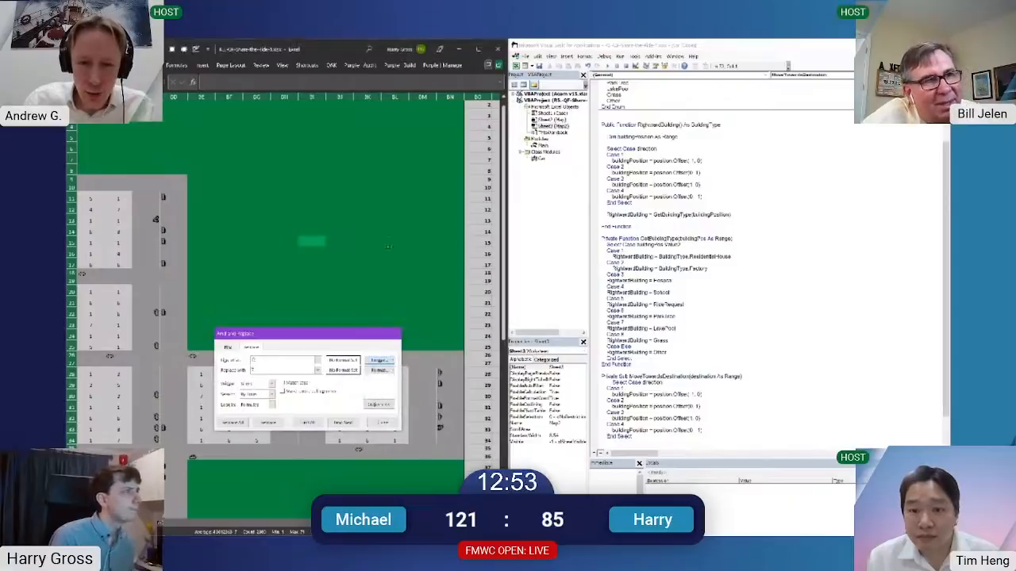
click(394, 241)
click(260, 370)
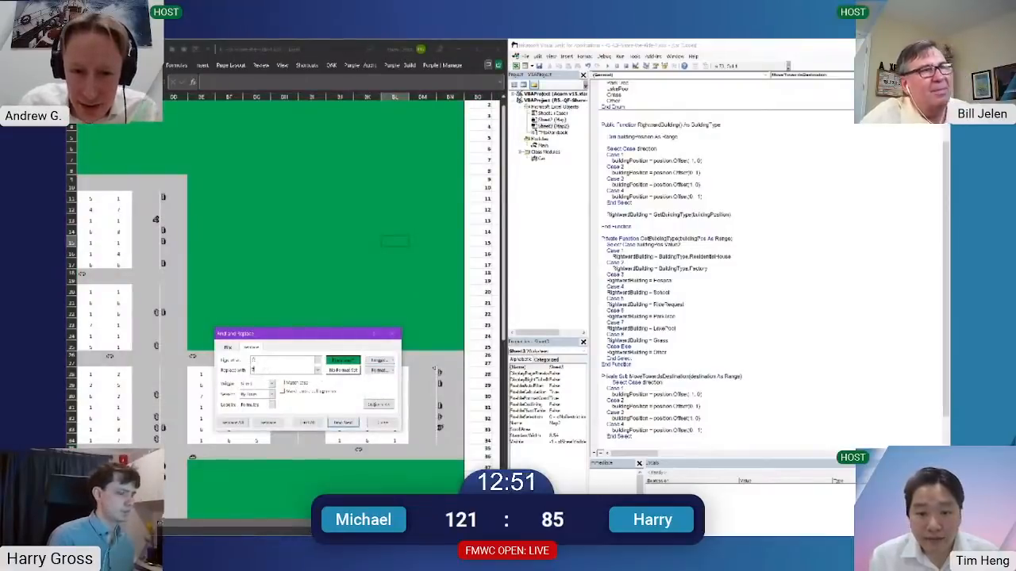
click(318, 361)
key(BackSpace)
click(232, 423)
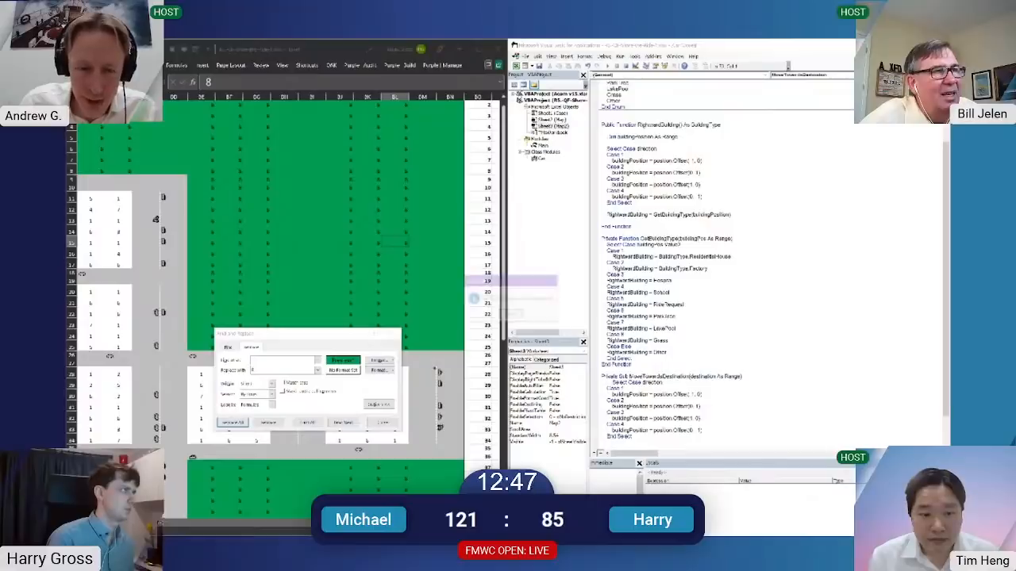
Close the replacement and check green map columns BI and BH for unfilled cells
key(Escape)
key(Escape)
key(Left)
key(Left)
key(Left)
key(ctrl+space)
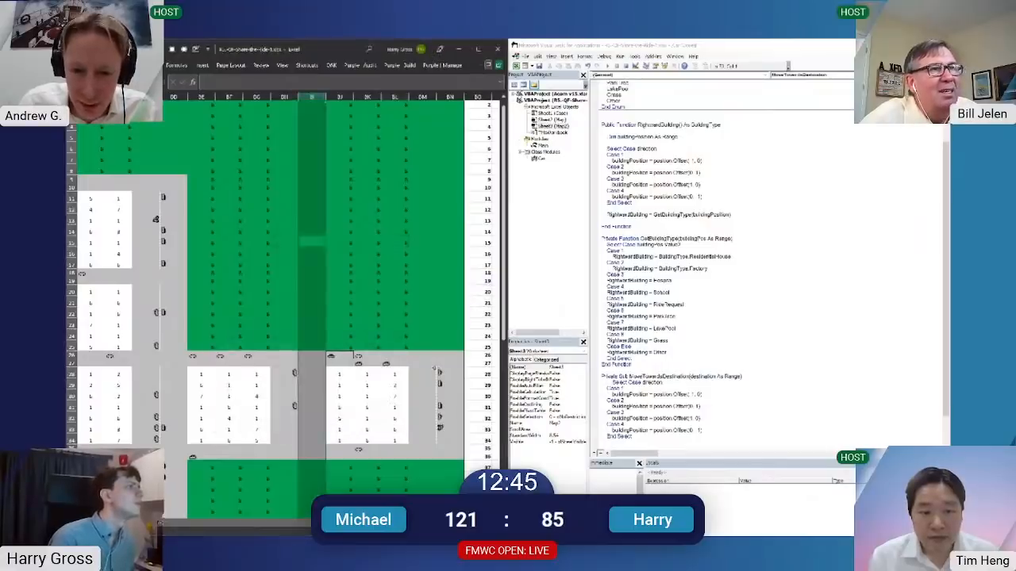
key(Left)
key(ctrl+space)
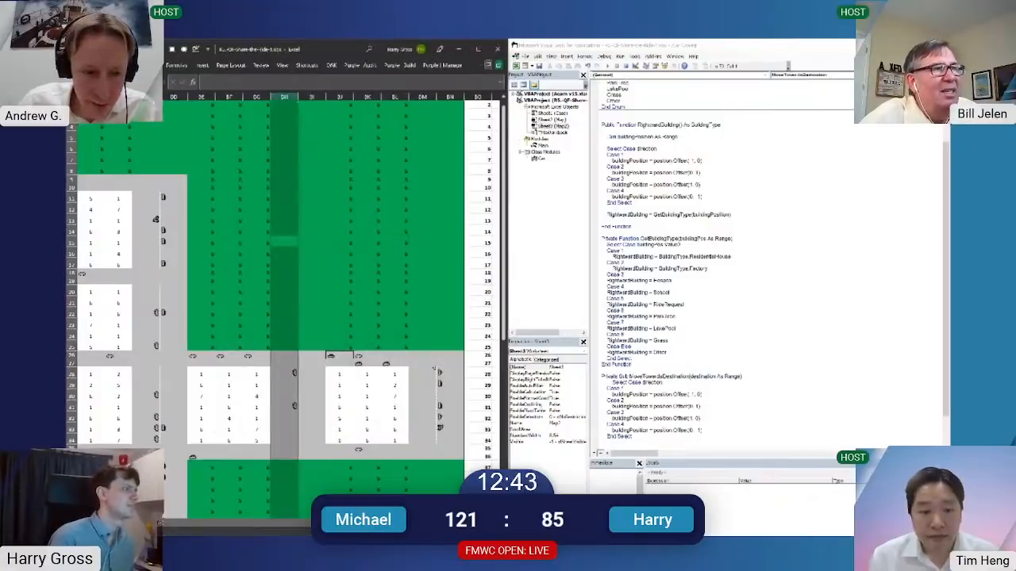
key(shift+BackSpace)
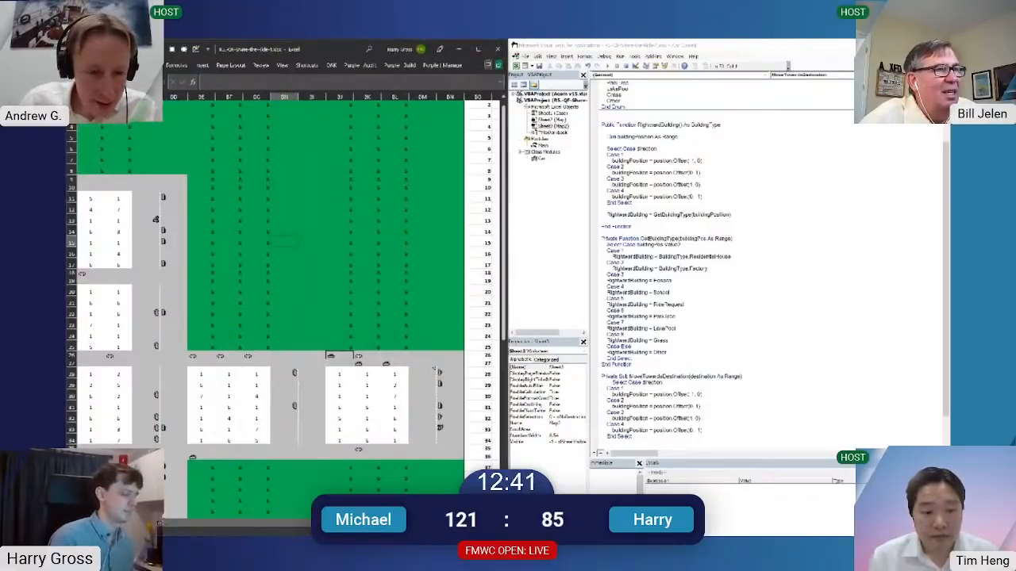
Replace all empty cells matching the format of an unfilled green cell in Map2's column BH with 8
scroll(434, 367, left, 2)
key(ctrl+a)
key(shift+BackSpace)
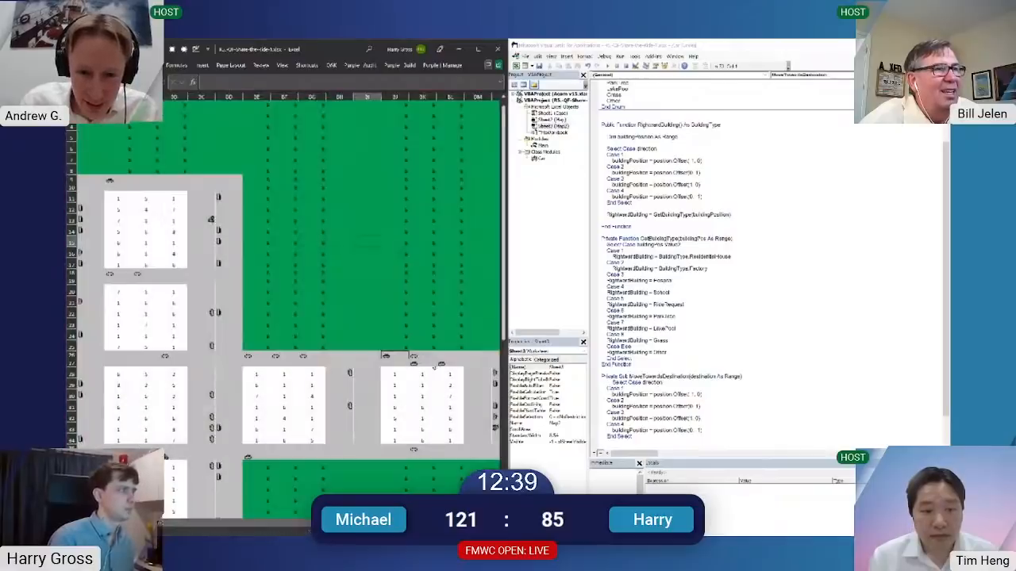
key(ctrl+h)
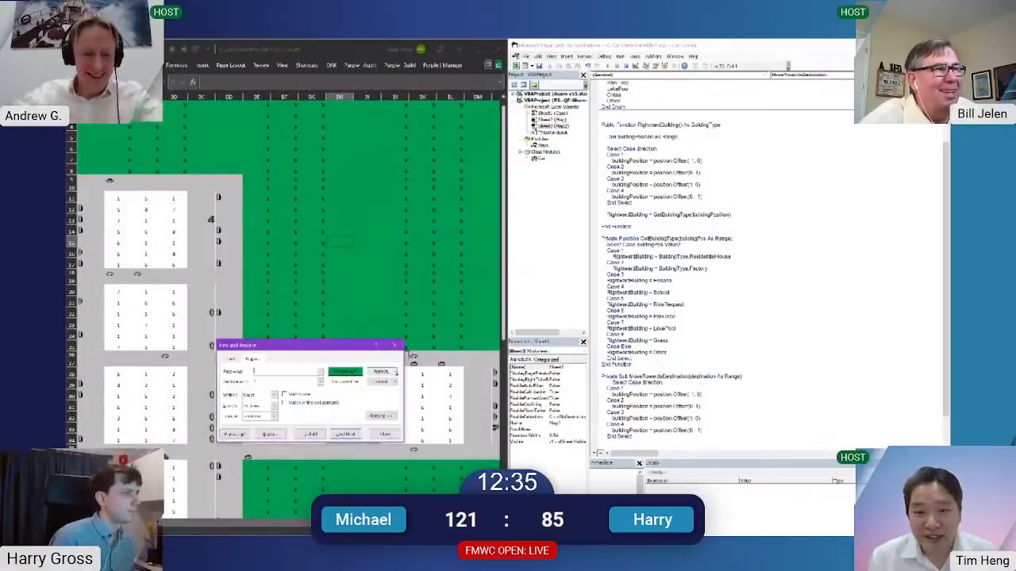
click(393, 372)
click(398, 396)
click(372, 252)
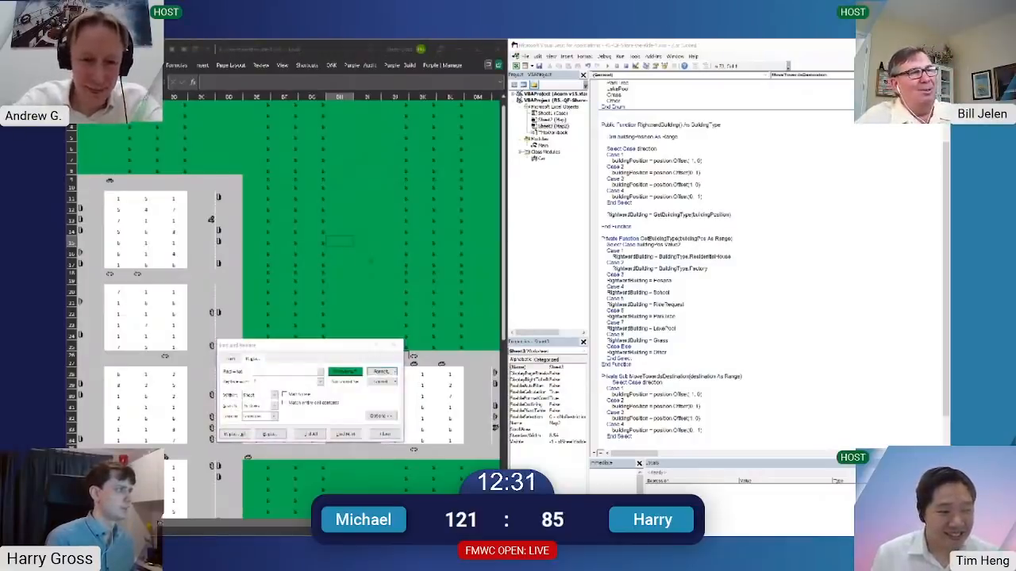
click(381, 371)
click(373, 375)
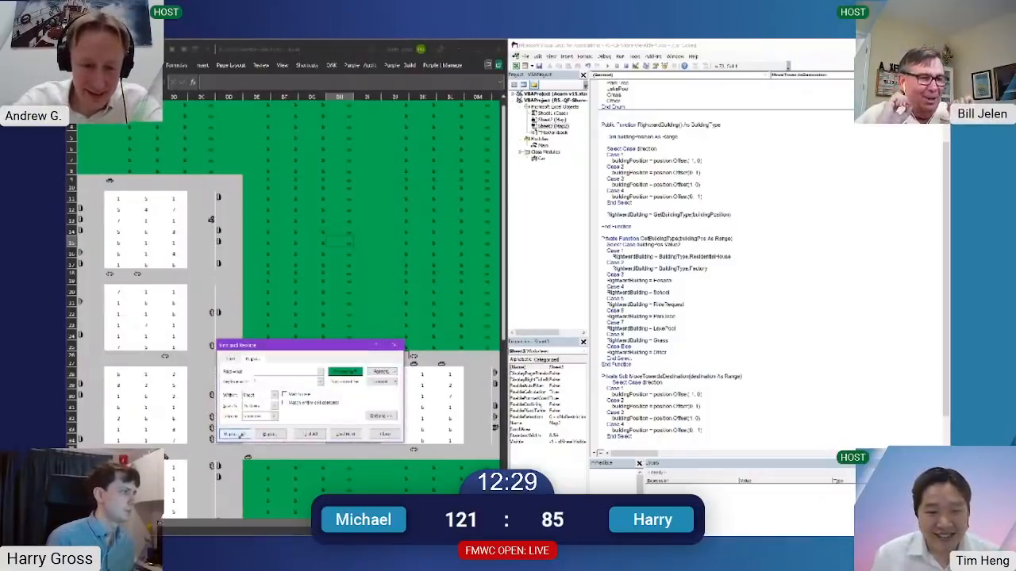
click(241, 434)
key(Return)
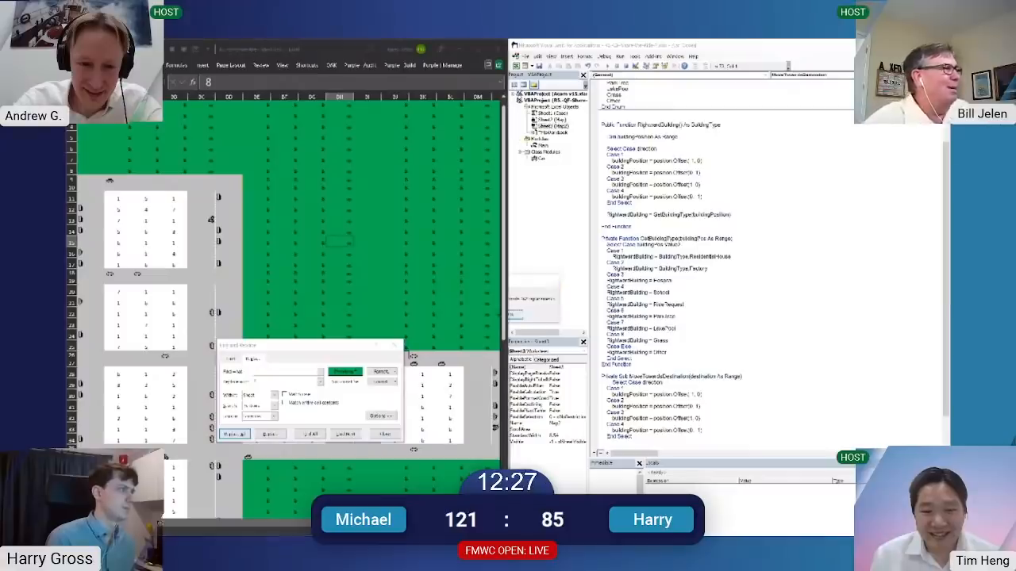
key(Escape)
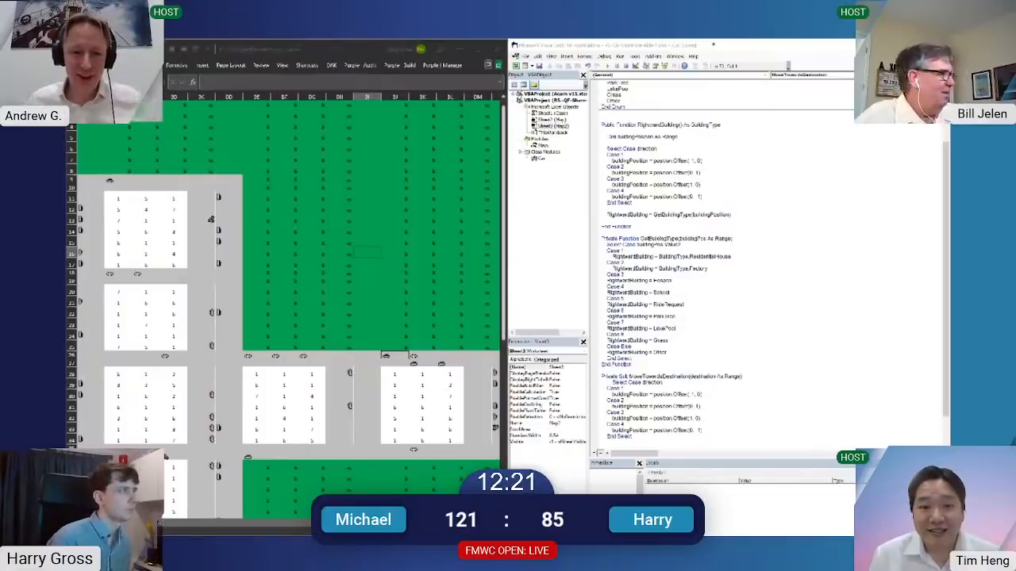
Repeat the replacement with 8 for empty cells matching the format of an unfilled green cell in column BI
key(ctrl+h)
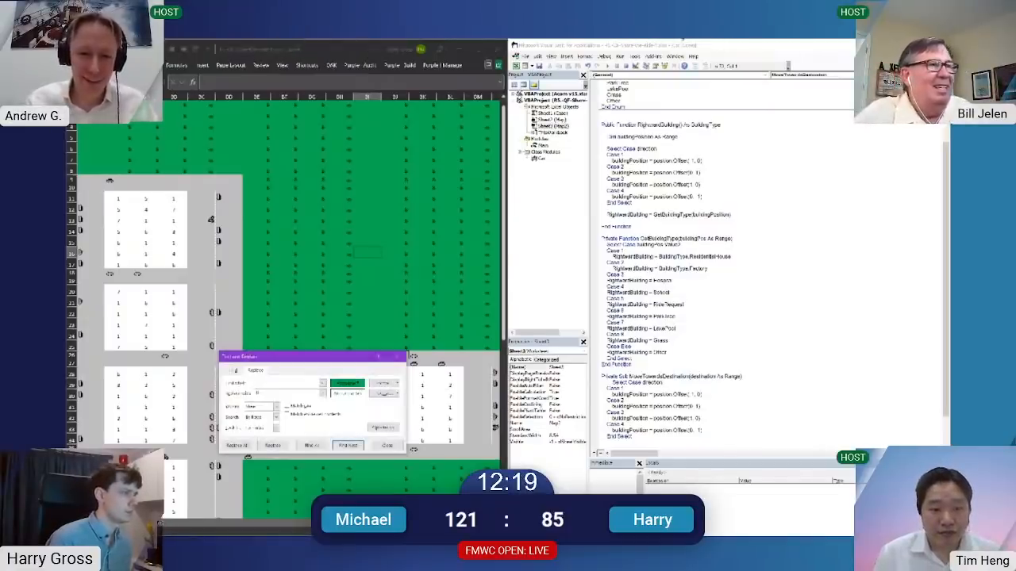
click(381, 382)
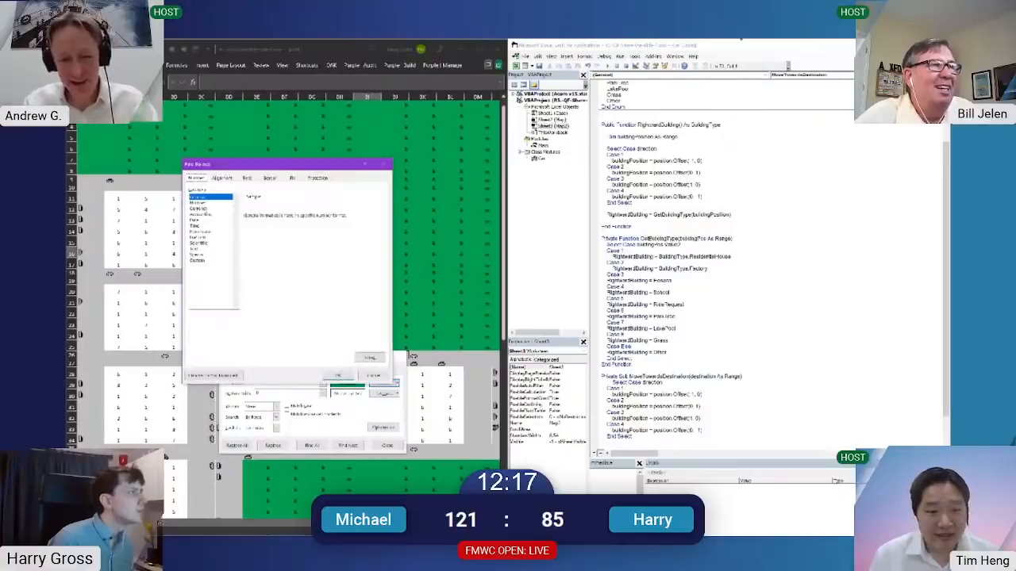
key(Escape)
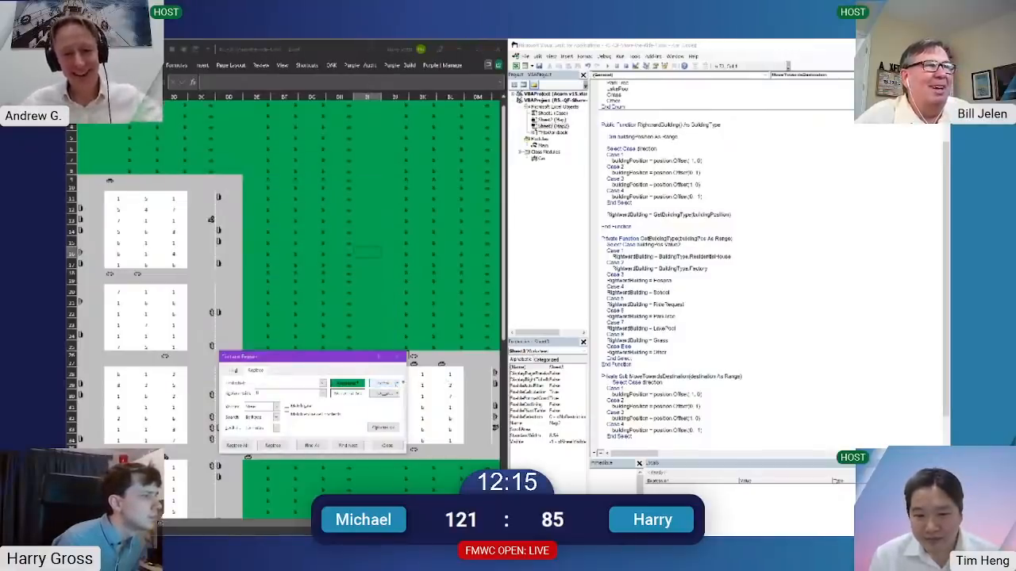
click(396, 384)
click(403, 406)
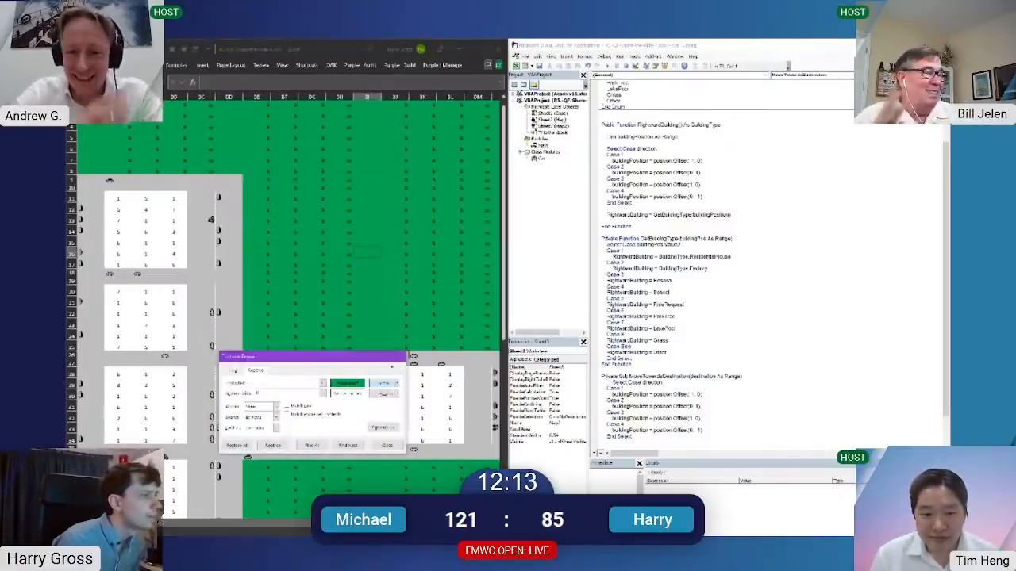
click(374, 245)
key(alt+a)
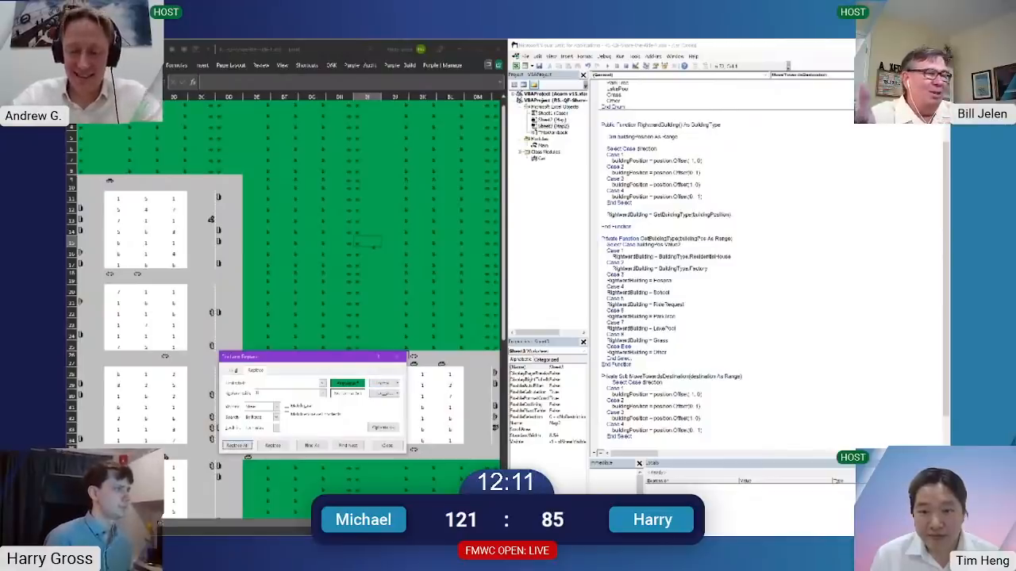
key(Return)
key(Escape)
Check the green areas along row 55 of Map2 for cells still missing a code
key(Left)
key(Page_Down)
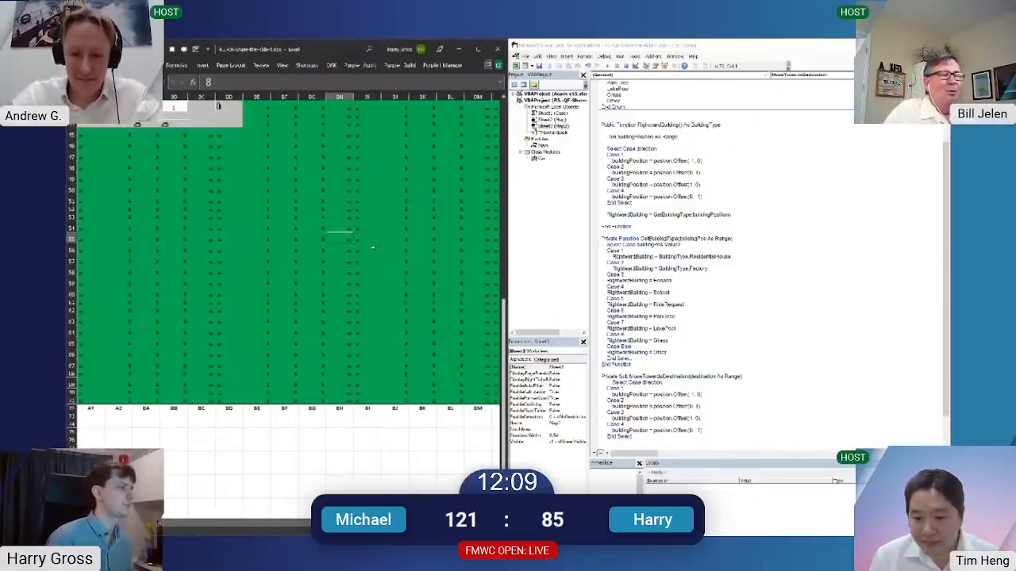
key(Right)
key(Left)
key(ctrl+Left)
key(ctrl+Left)
key(ctrl+Left)
key(ctrl+Left)
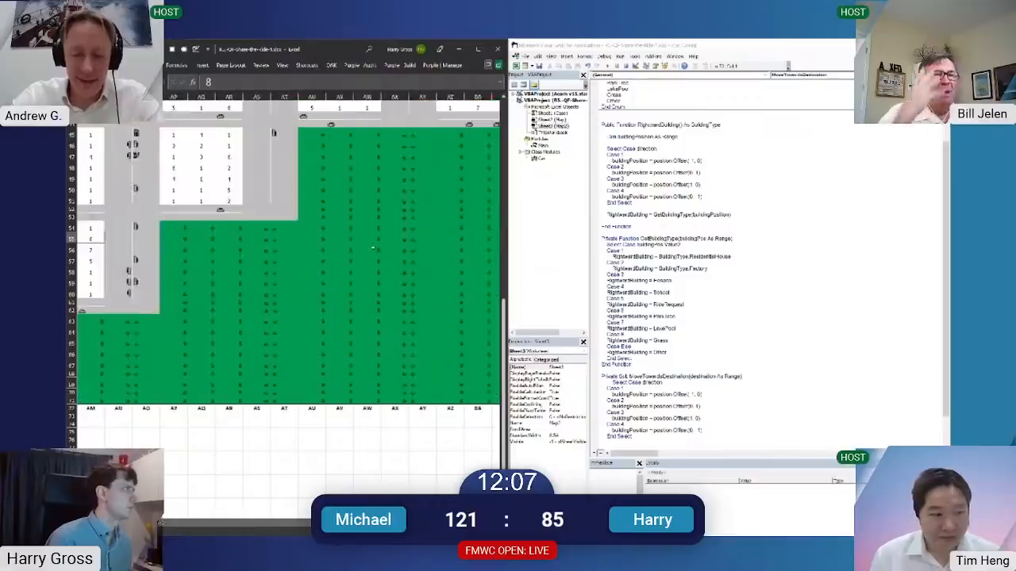
key(ctrl+Left)
key(ctrl+Left)
key(ctrl+Left)
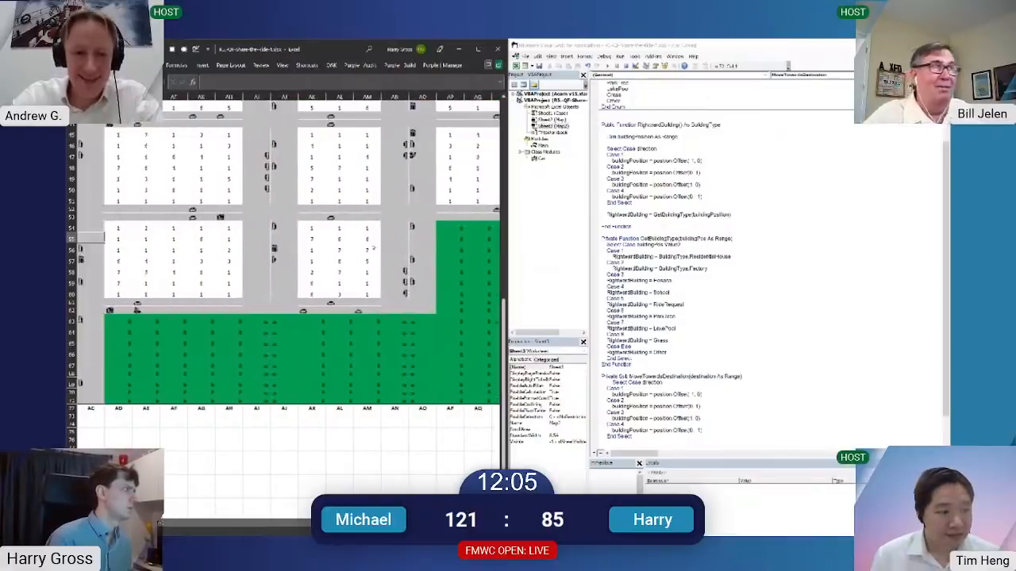
key(ctrl+Left)
key(ctrl+Left)
key(ctrl+Left)
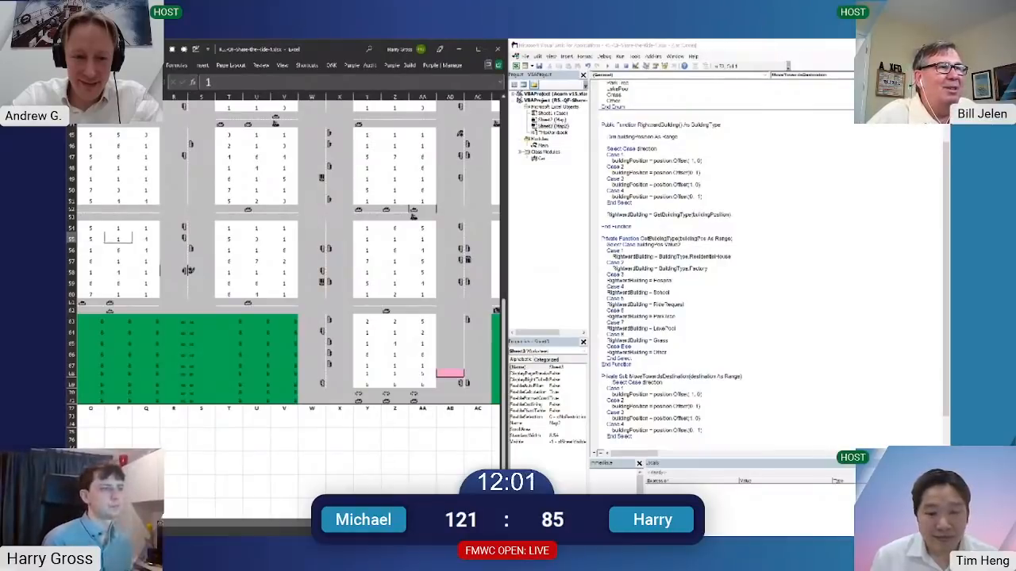
Copy the direction-code comment from the Car module's declarations to the line above the MoveTowardsDestination sub
scroll(774, 261, down, 1)
scroll(774, 260, up, 3)
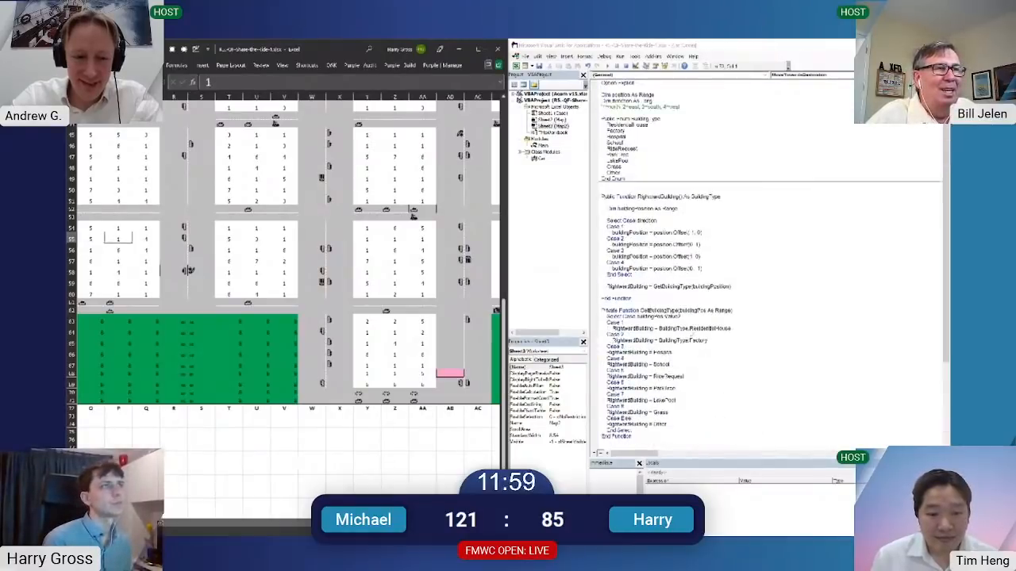
drag(690, 108, 598, 106)
key(ctrl+c)
scroll(696, 312, down, 6)
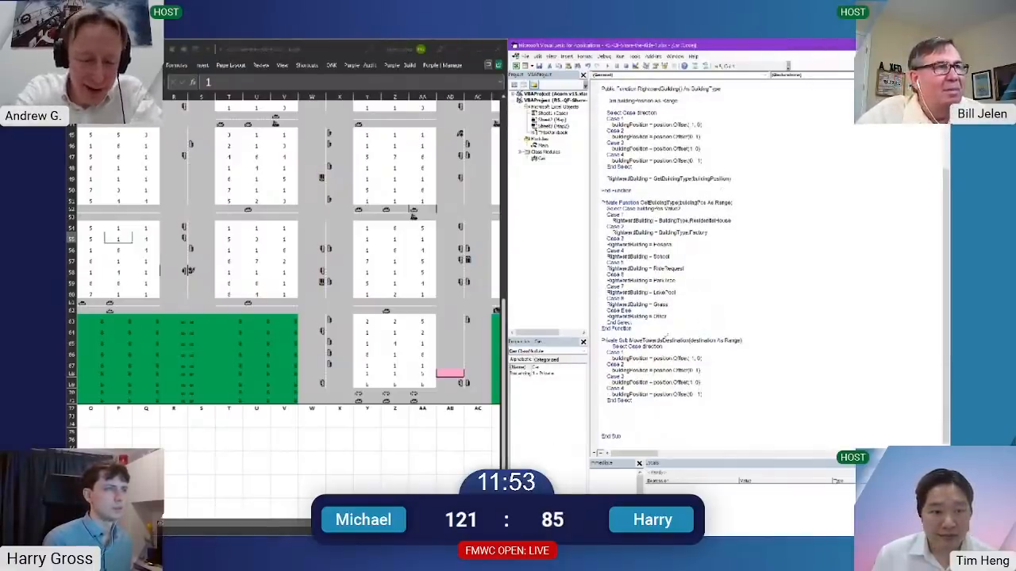
click(667, 335)
key(ctrl+v)
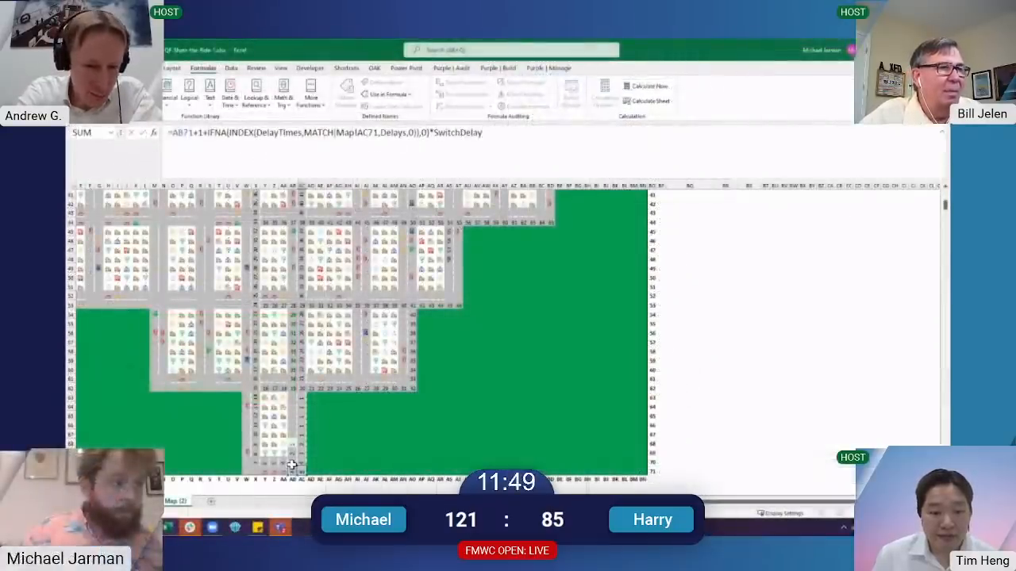
Switch to the Map (2) route sheet and change AC70's formula to build on AC71 instead of AB70
click(292, 465)
key(F2)
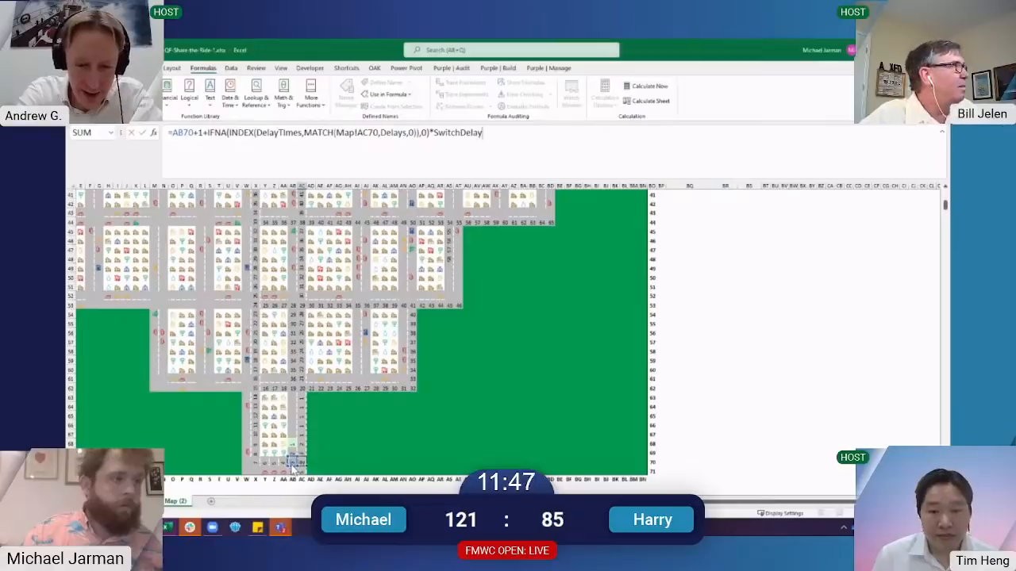
drag(294, 467, 301, 469)
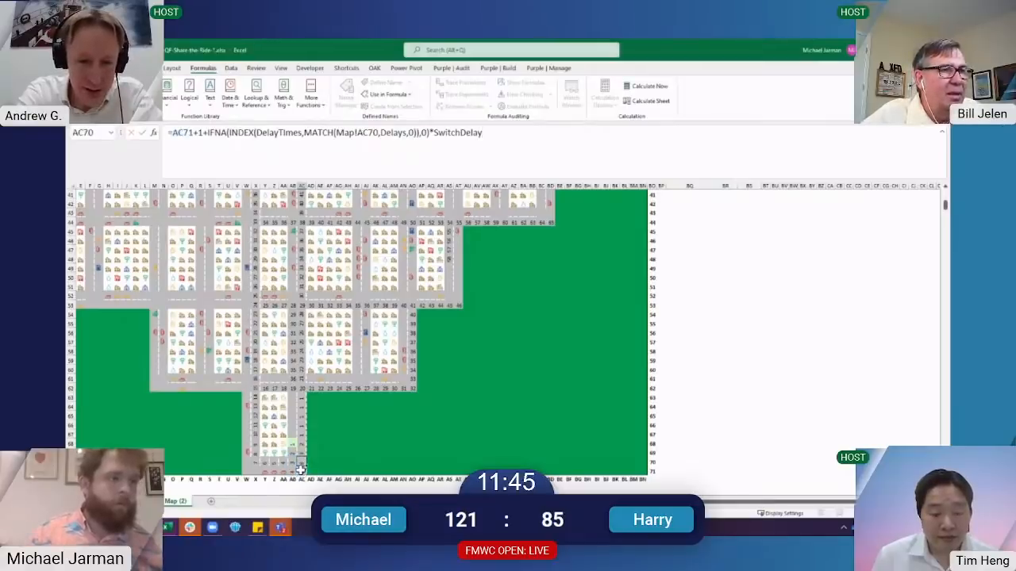
Fill the AC70 formula up column AC to AC63
key(shift+Up)
key(shift+Up)
key(shift+Up)
key(shift+Up)
key(shift+Up)
key(shift+Up)
key(shift+Up)
key(shift+Up)
key(shift+Up)
key(shift+Up)
key(shift+Down)
key(shift+Down)
key(shift+Down)
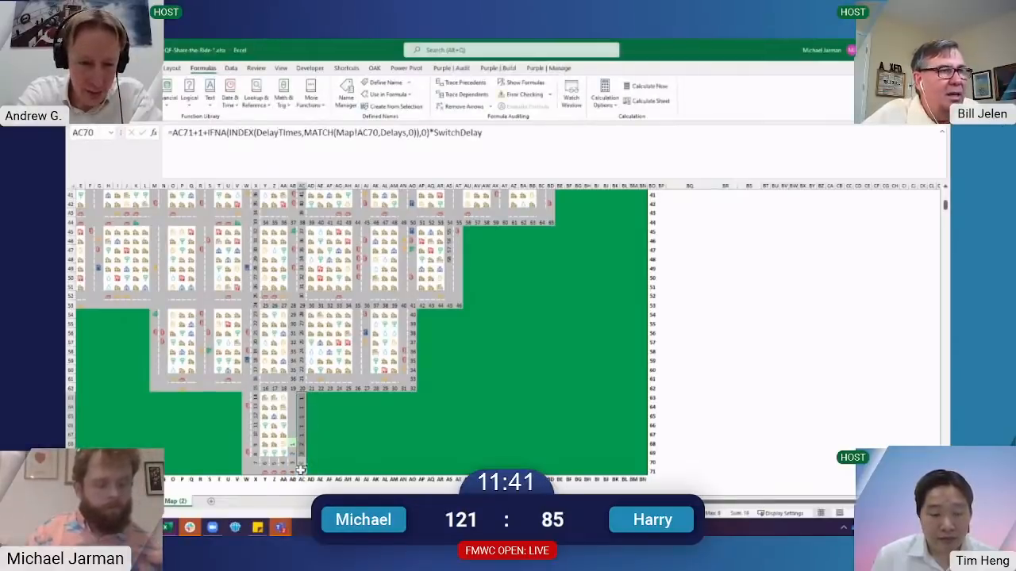
key(alt+e)
key(i)
key(u)
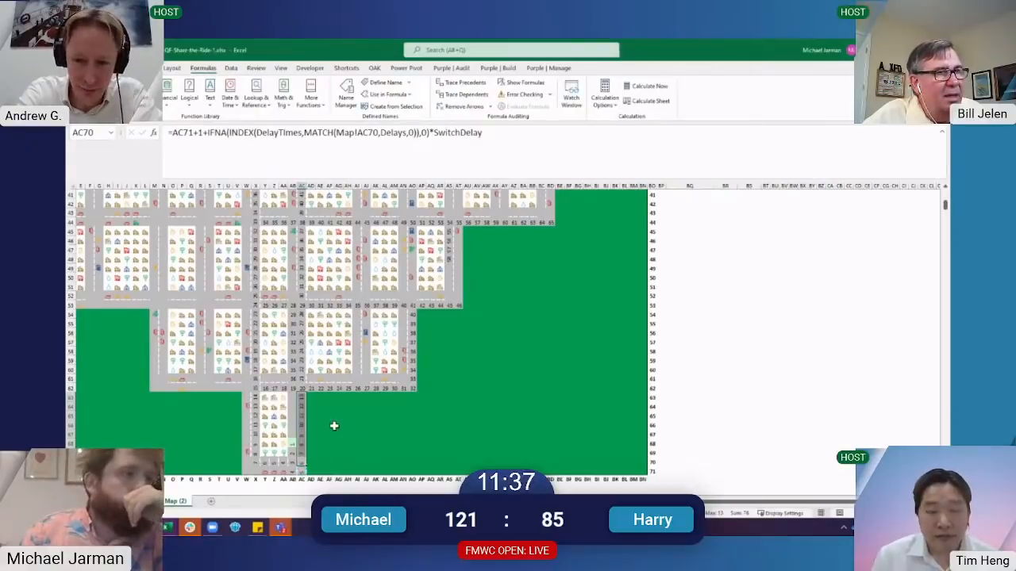
Change AC62's formula to start with MIN(AB62,AC63), keeping the +1 and the switch-delay term
click(302, 390)
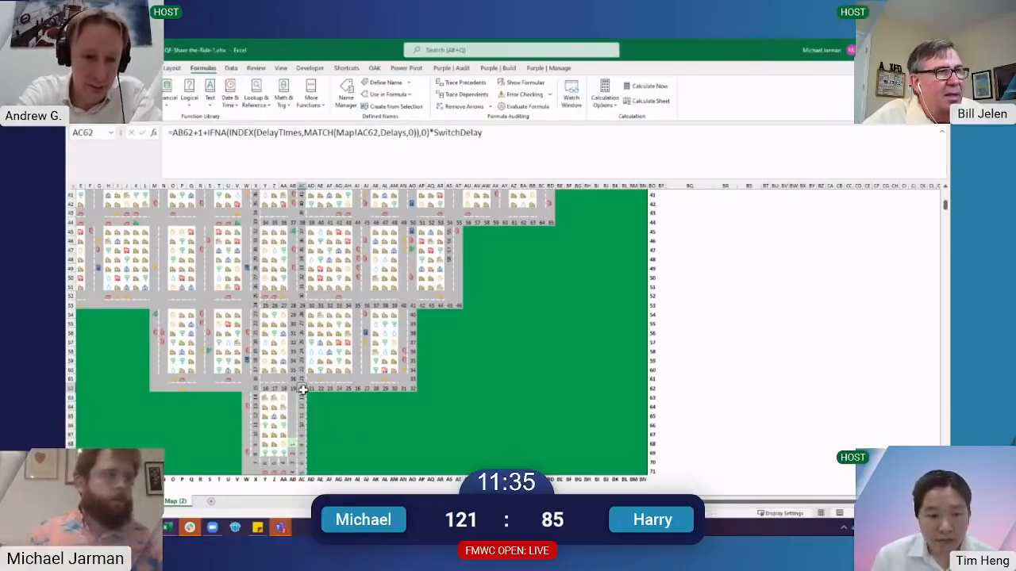
key(F2)
key(Home)
key(Right)
text(min(AB62)
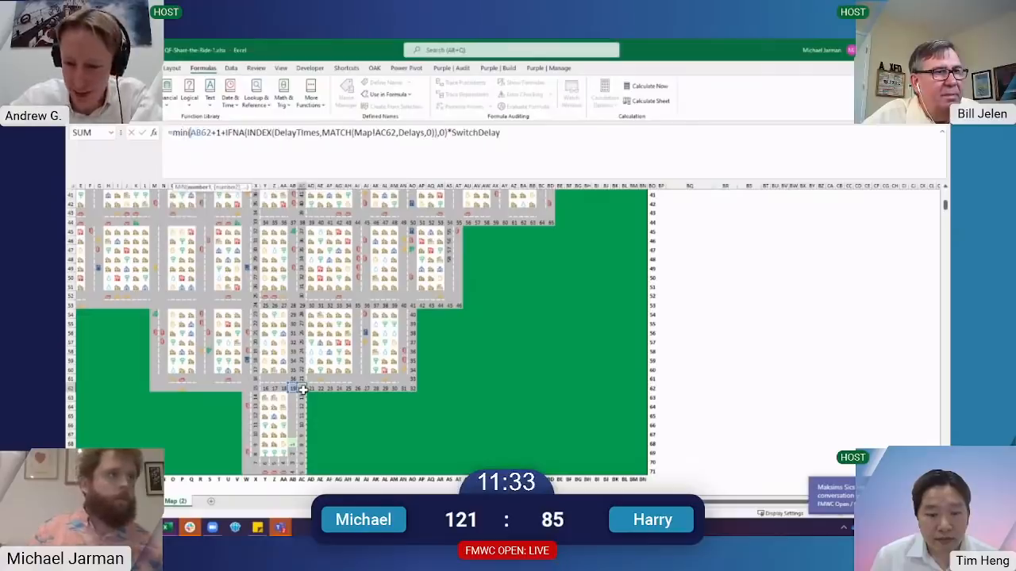
text(,)
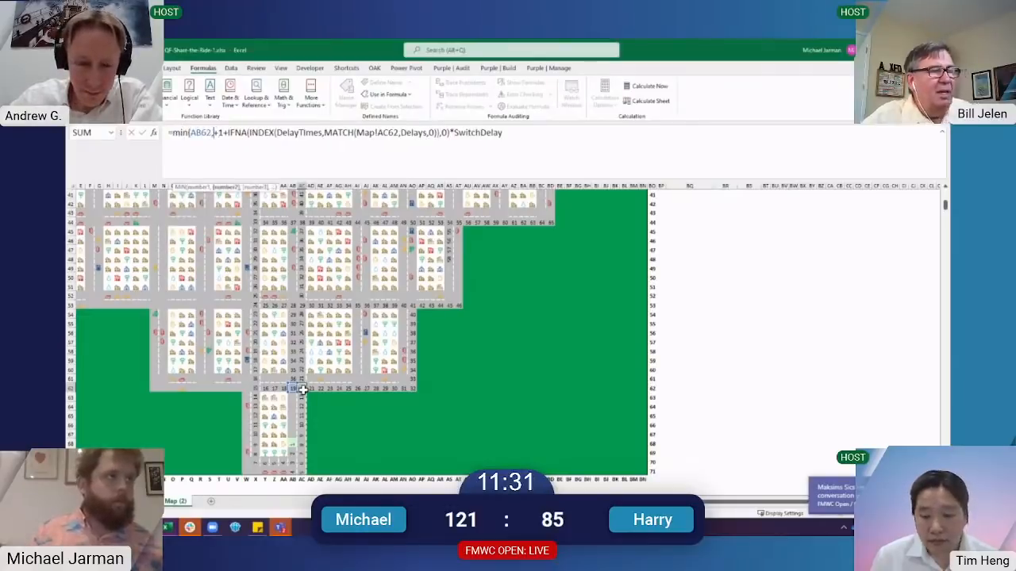
key(Down)
text())
key(ctrl+Return)
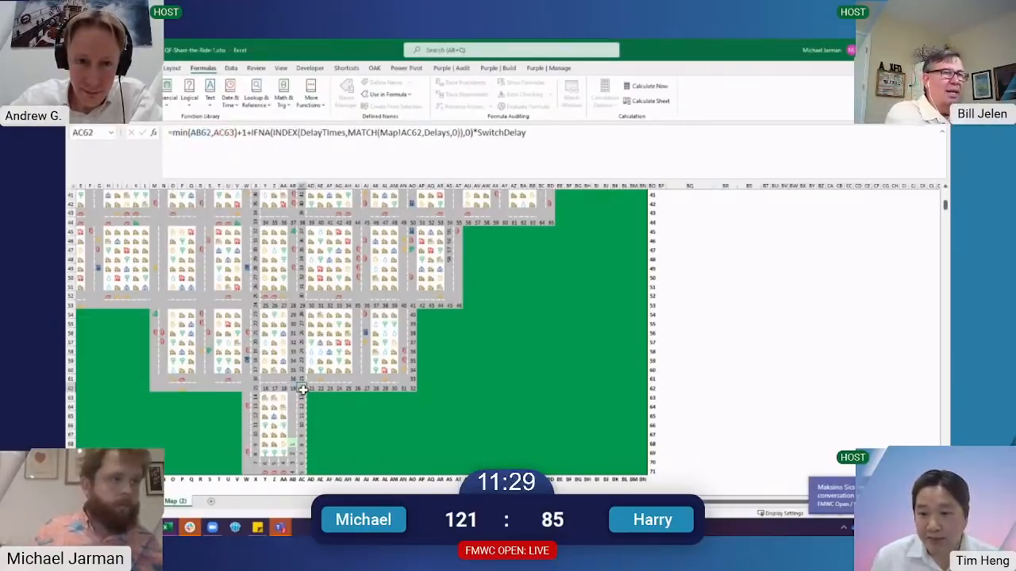
Verify AC62's references and fill its MIN formula up column AC to the road at row 35
key(F2)
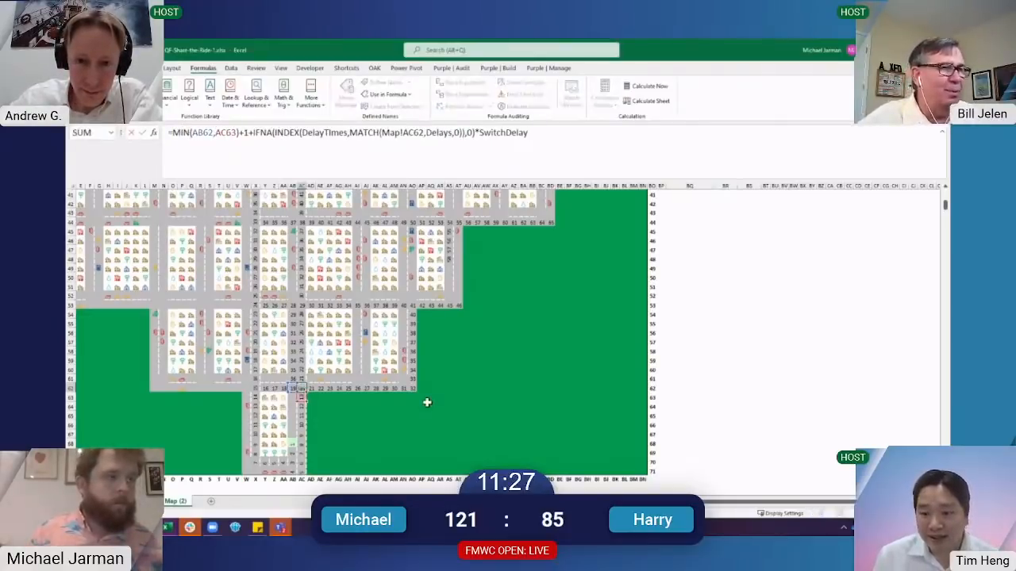
key(Escape)
scroll(427, 403, up, 4)
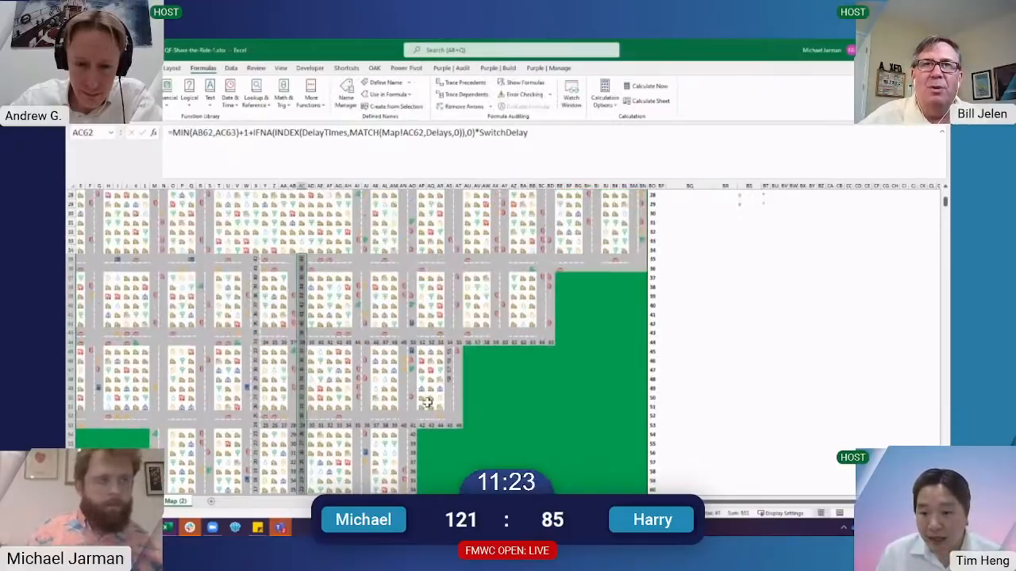
key(alt)
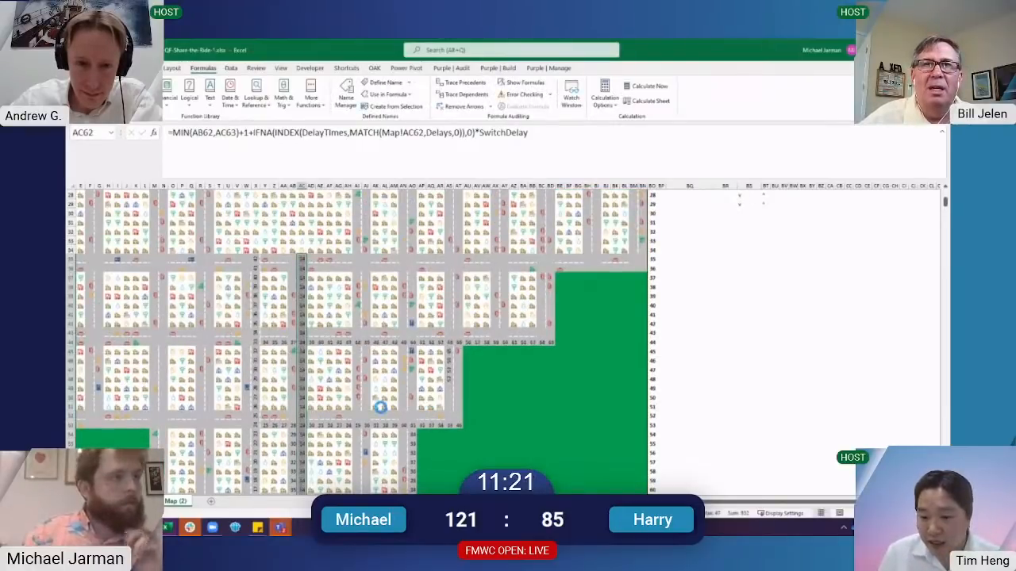
Examine the route formulas along row 70, in cells X68 and X69, and up column AC to AC58
scroll(349, 419, down, 3)
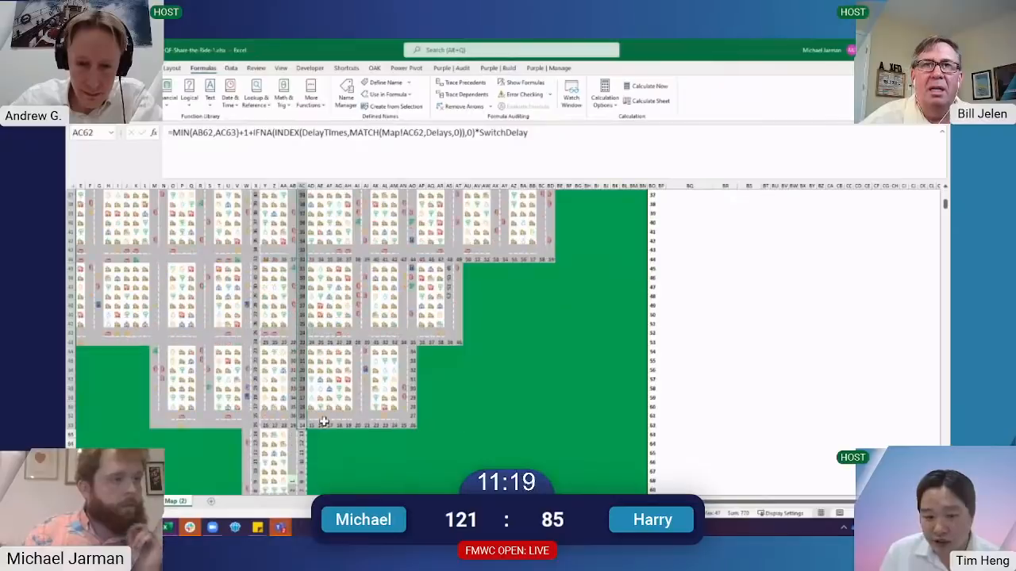
scroll(300, 433, down, 2)
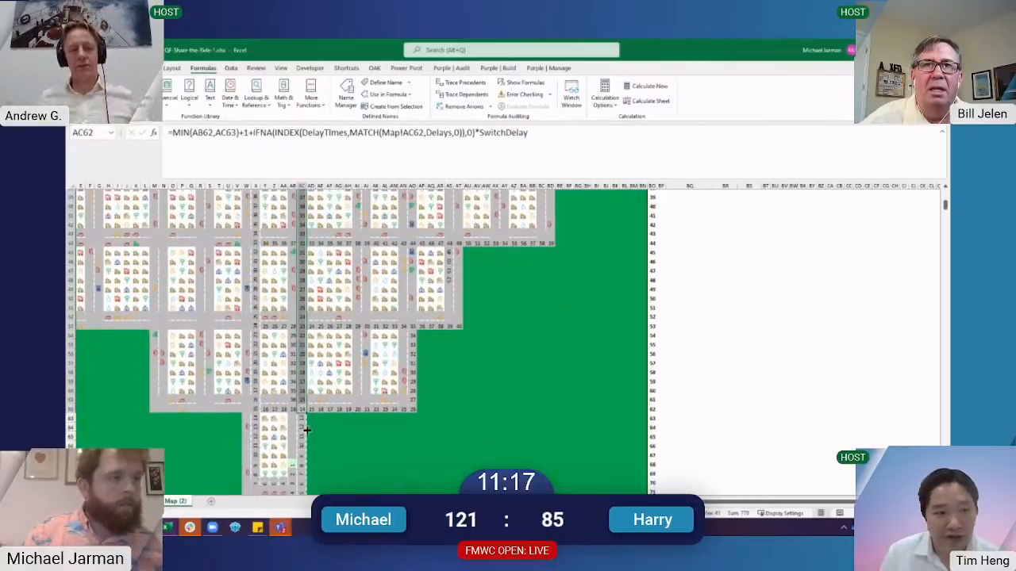
click(293, 444)
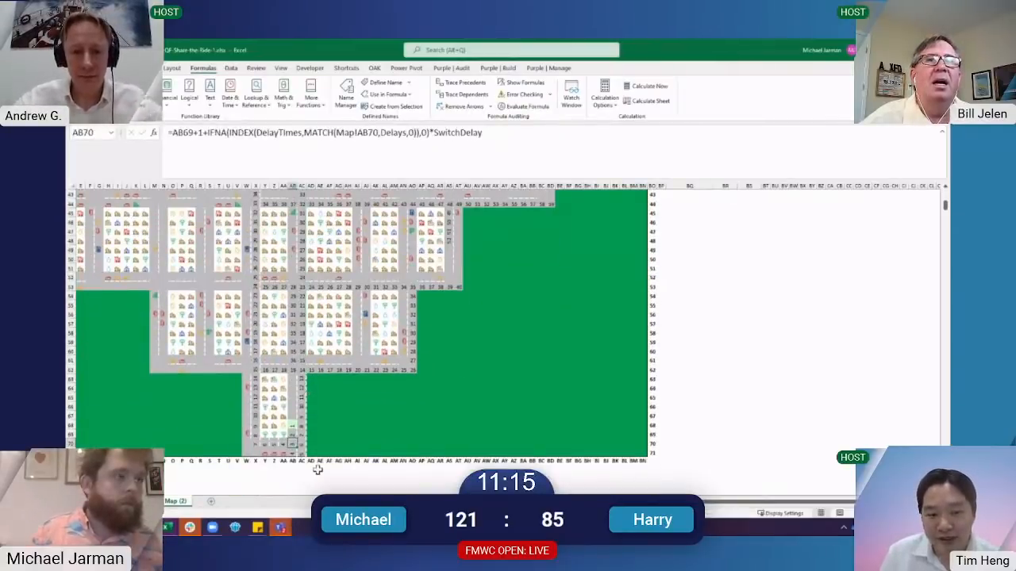
key(Left)
key(Left)
key(Left)
key(Left)
key(F2)
key(Escape)
key(Up)
key(Up)
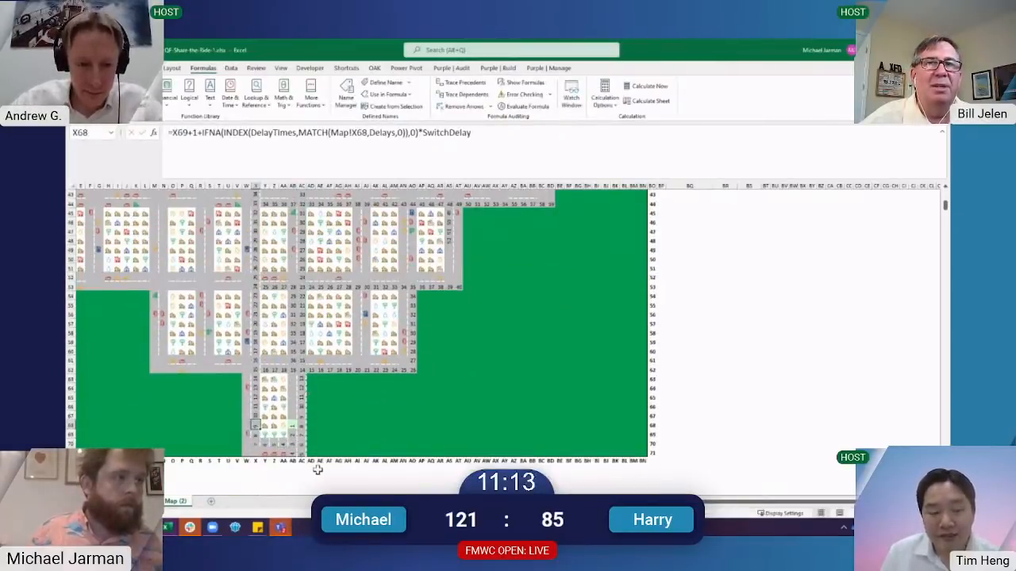
key(Down)
key(F2)
key(Escape)
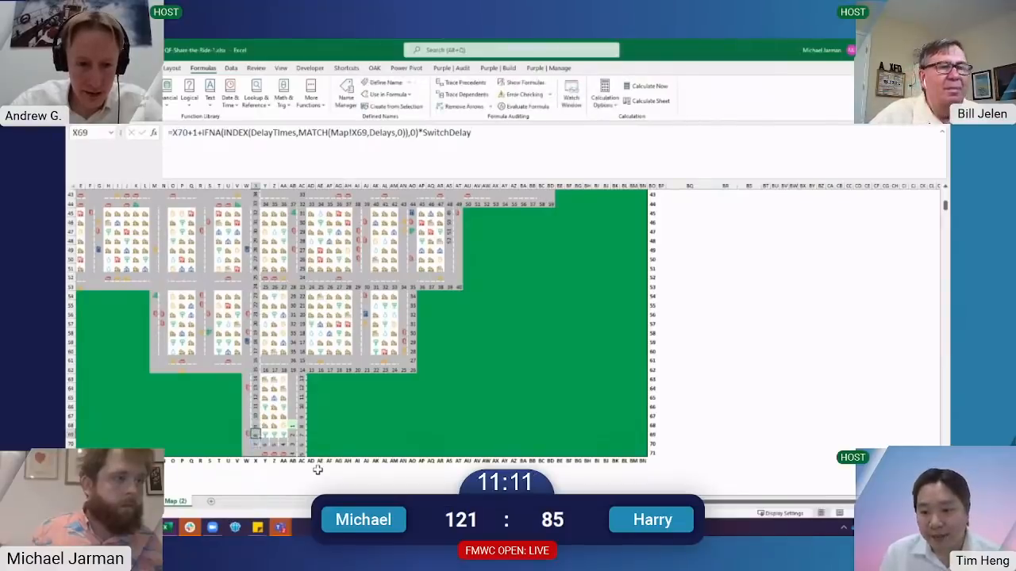
key(Up)
key(Right)
key(Right)
key(Right)
key(Right)
key(Right)
key(Up)
key(Up)
key(Up)
key(Up)
key(Up)
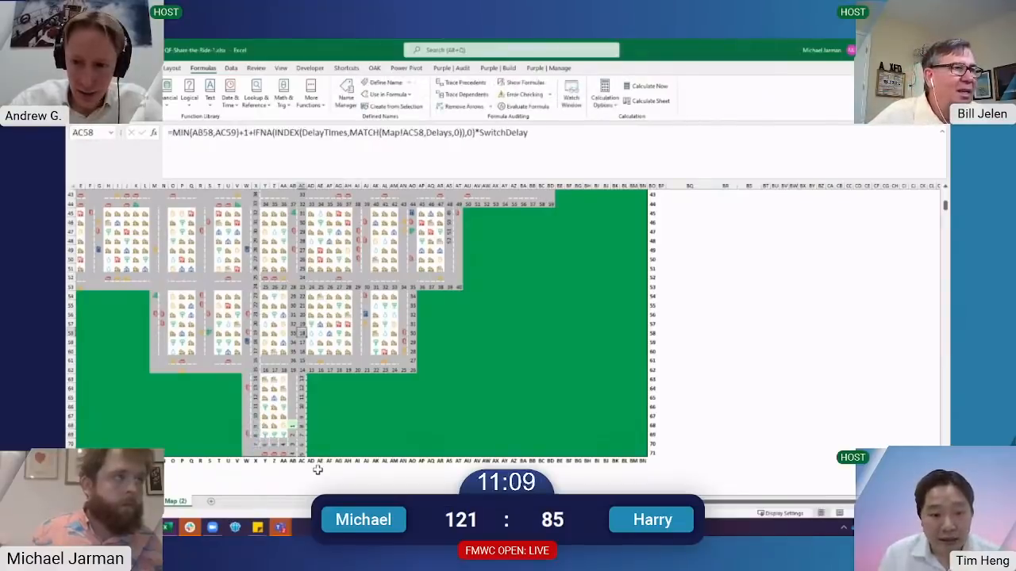
Check the cell references in the MIN formulas of AC61 and AC62 on the Map (2) sheet
key(Up)
key(Up)
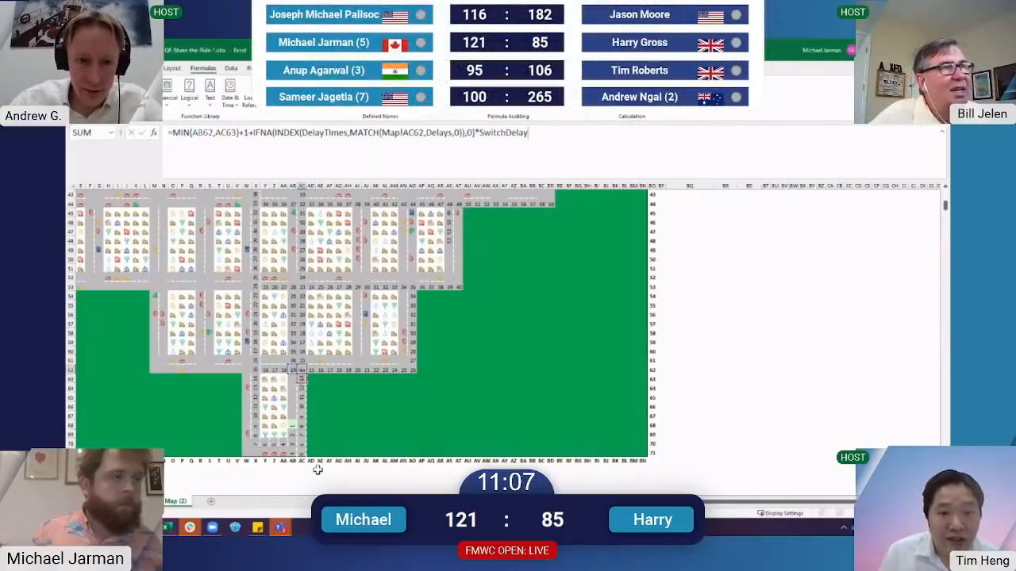
key(Down)
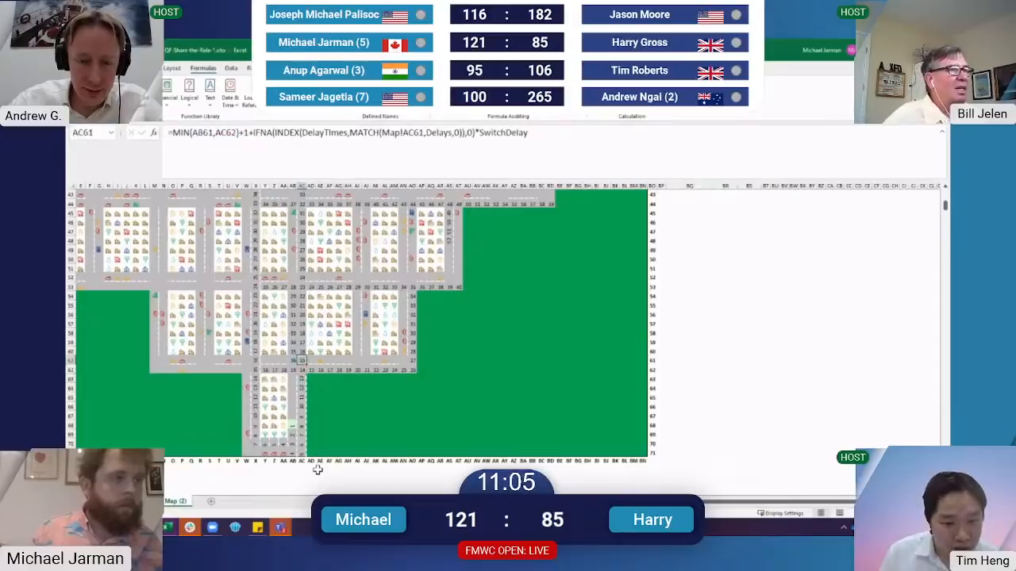
key(F2)
key(Escape)
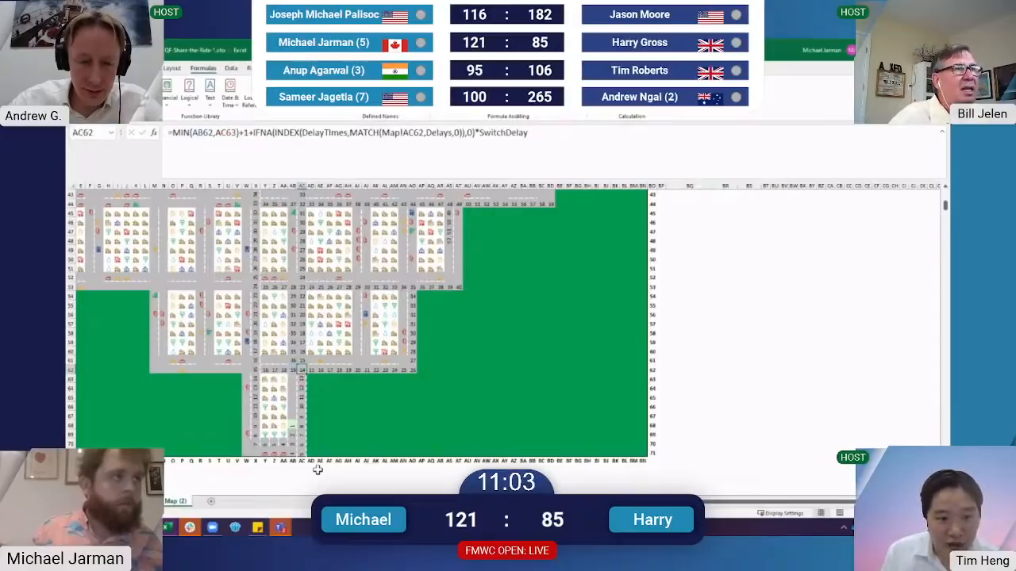
key(F2)
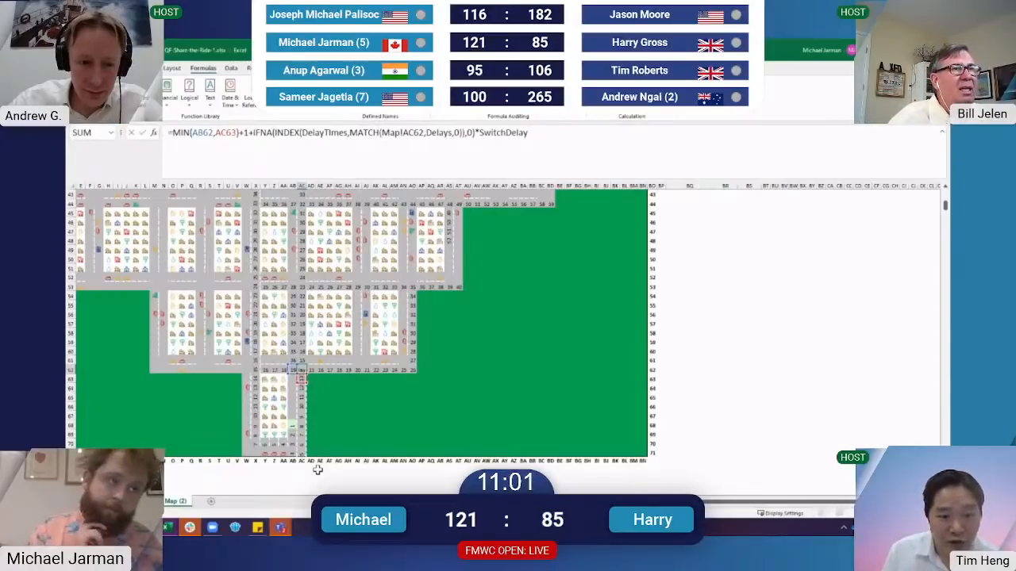
key(Escape)
Replace AC61's MIN formula with AC64's plain one, adding 1 and the switch delay to the cell below
key(Down)
key(Down)
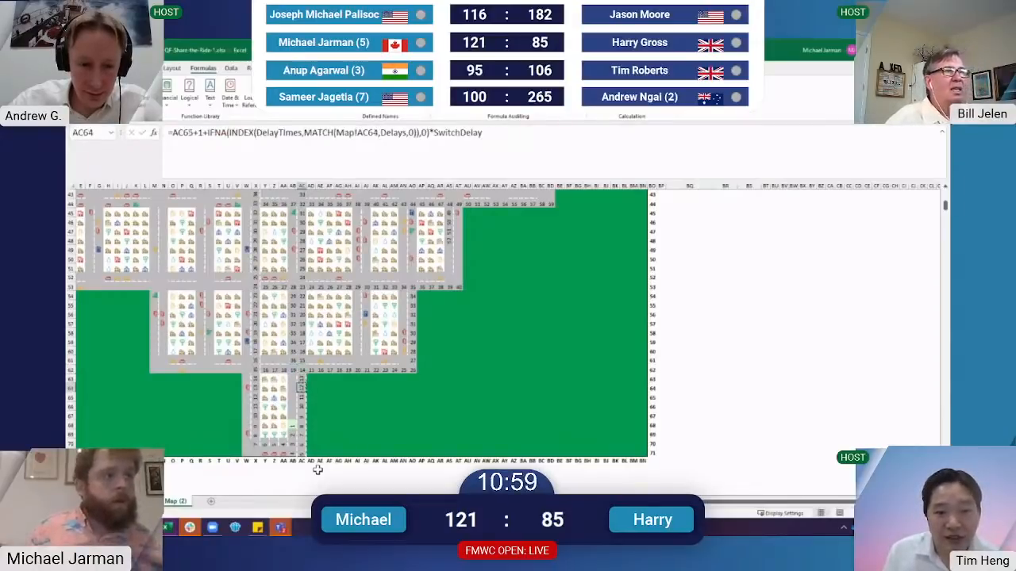
key(Up)
key(Up)
key(Up)
key(Return)
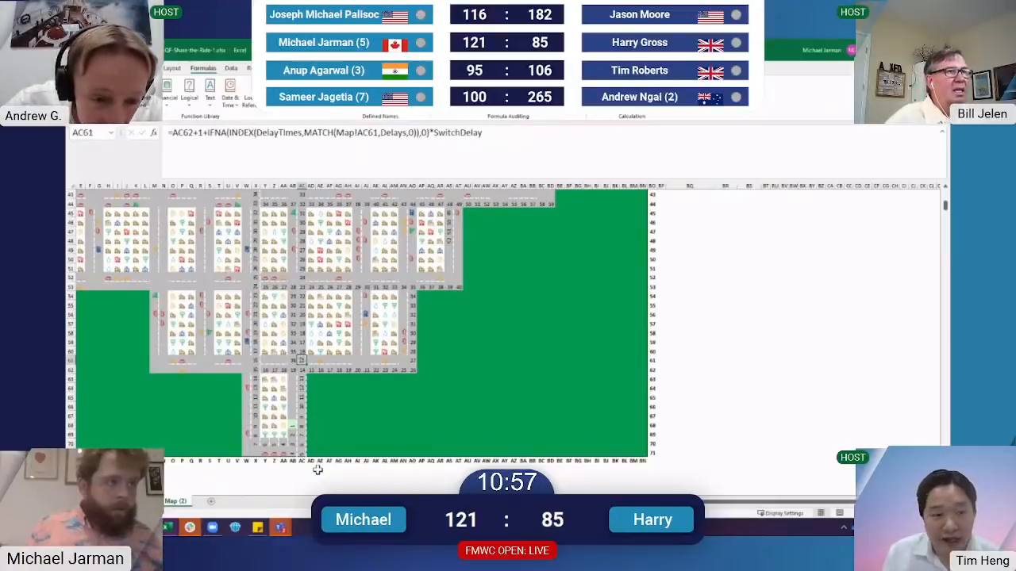
Fill AC61's plain formula up column AC to the road at row 35
key(ctrl+shift+Up)
key(shift+Down)
key(shift+Down)
key(shift+Down)
key(shift+Down)
key(shift+Down)
key(shift+Down)
key(shift+Down)
key(shift+Down)
key(shift+Down)
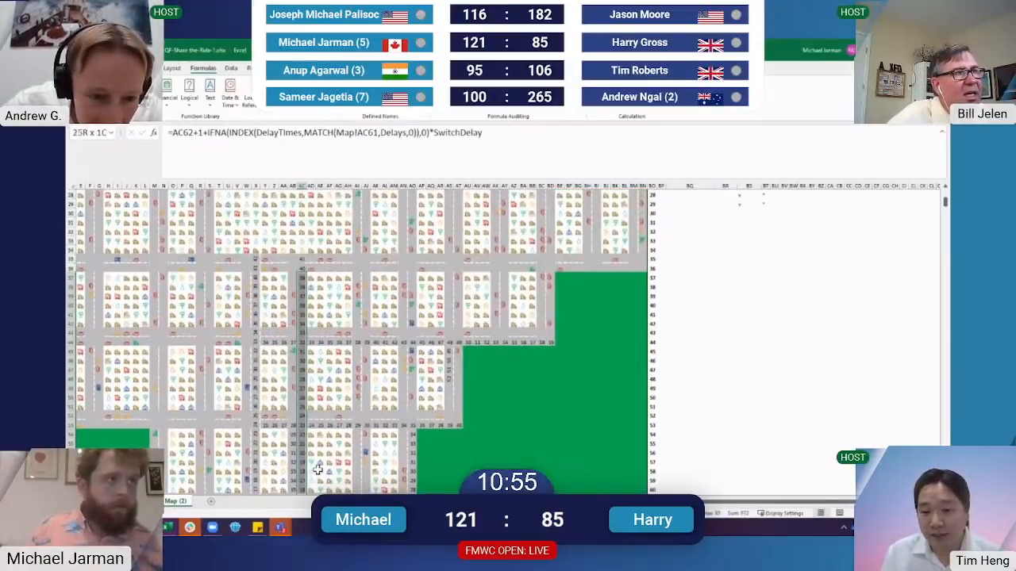
key(shift+Up)
key(shift+Up)
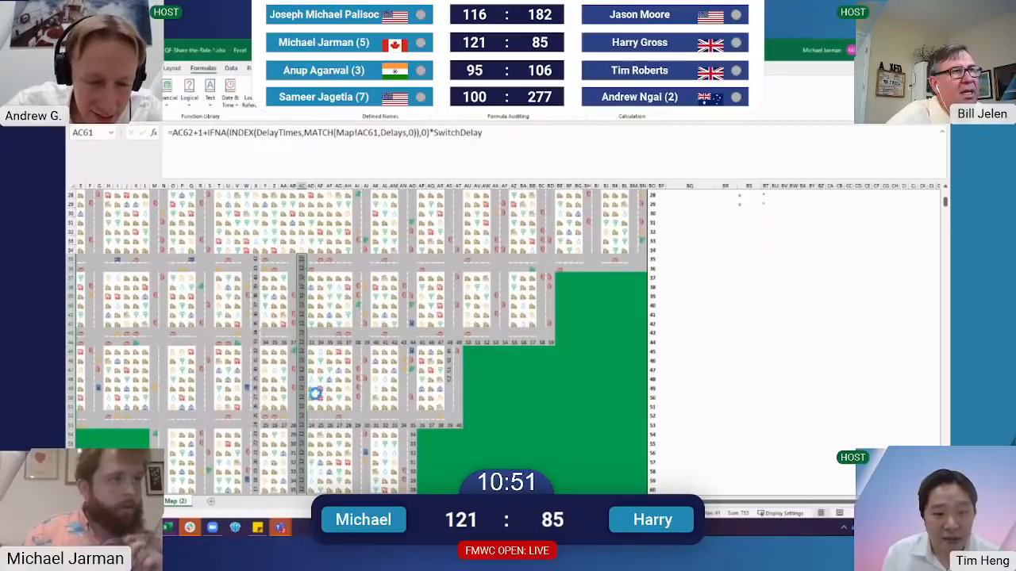
Review AD62's route formula, the Level 3 questions and the original map's roads
scroll(313, 428, down, 2)
click(311, 456)
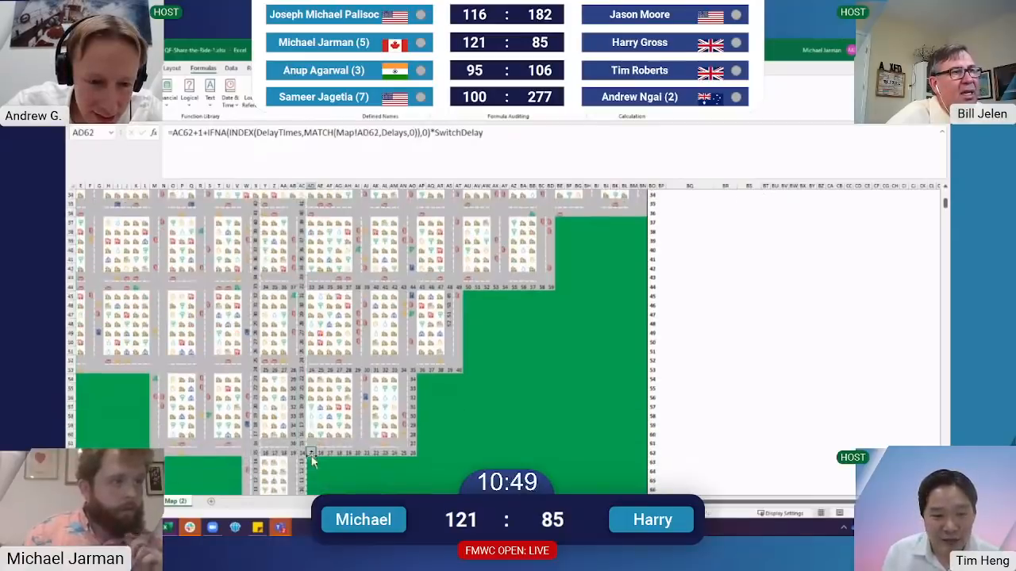
key(ctrl+Page_Up)
key(ctrl+Page_Up)
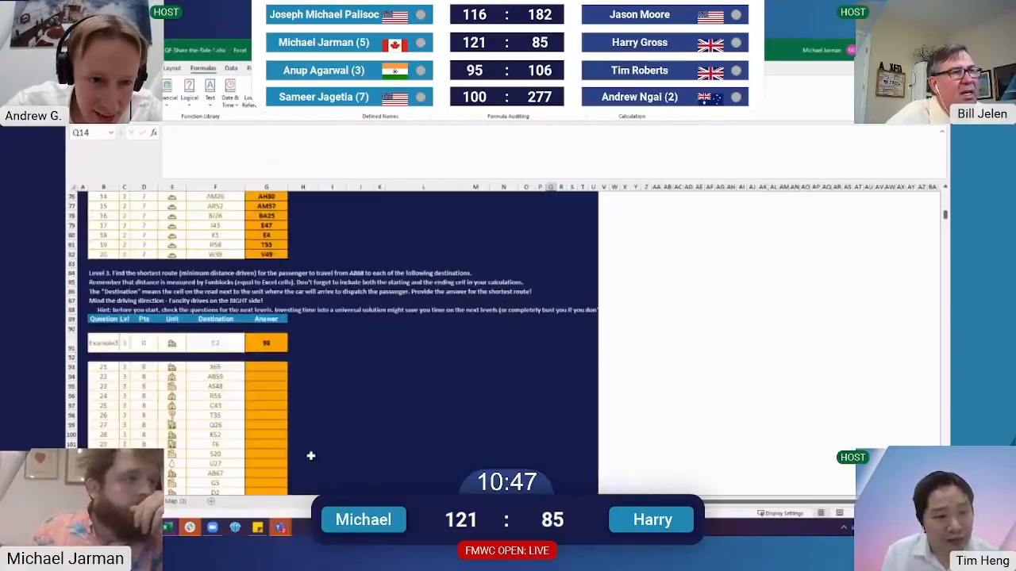
key(ctrl+Page_Down)
key(ctrl+Page_Down)
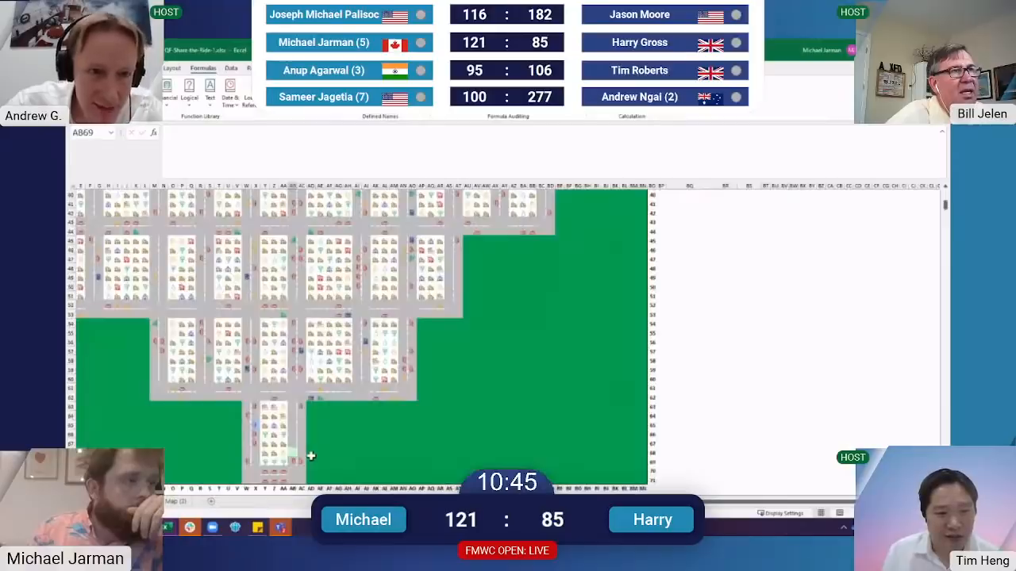
key(Up)
key(Up)
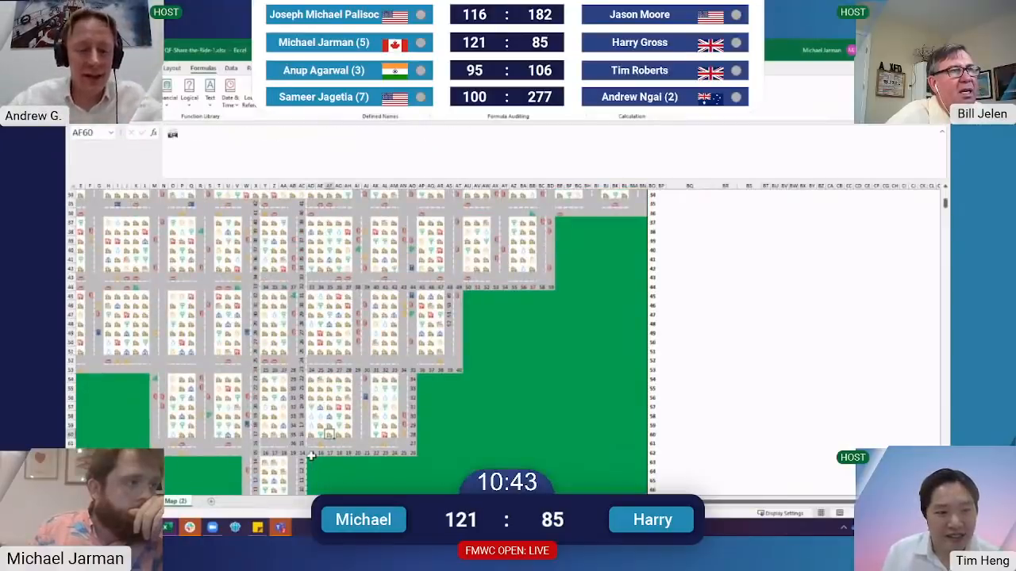
Check the cell references of the formula in AC53, where column AC meets the row 53 road
key(Left)
key(Left)
key(Left)
key(Up)
key(Up)
key(Up)
key(Up)
key(Up)
key(Up)
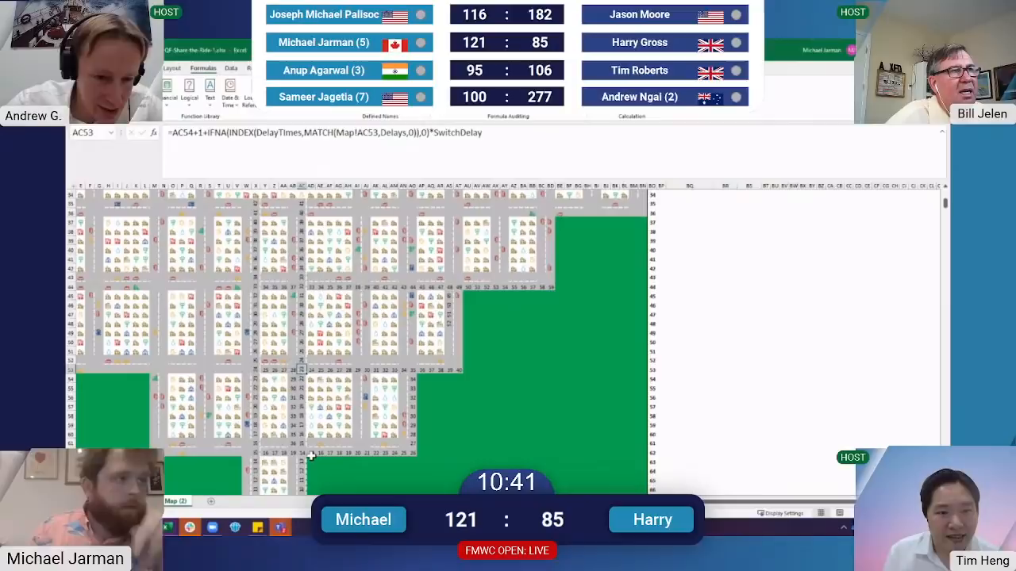
key(F2)
key(Return)
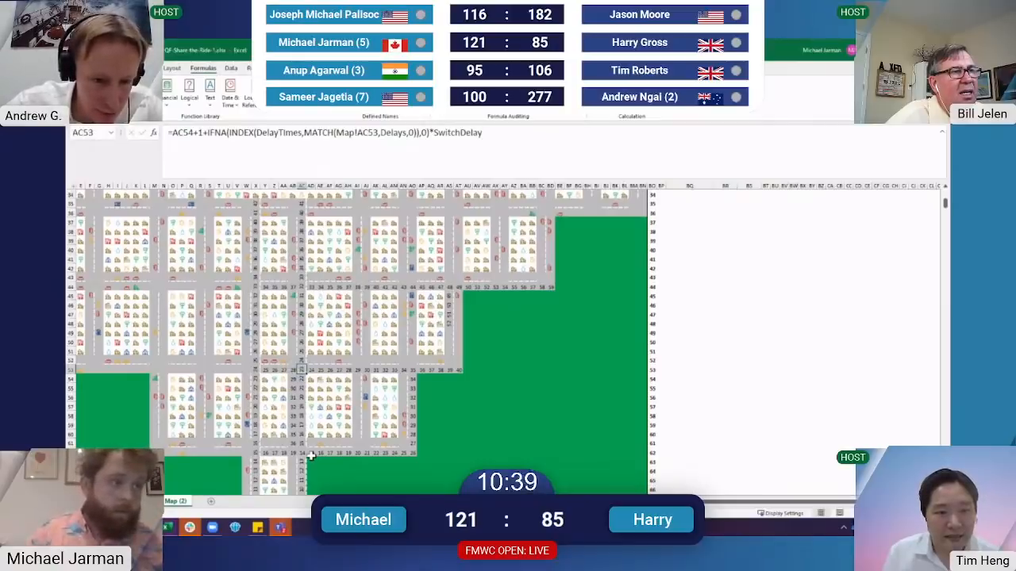
Copy AC62's MIN formula to AC53 so it becomes MIN(AB53,AC54)+1 with the switch-delay term
key(Down)
key(Down)
key(Down)
key(Down)
key(Down)
key(Down)
key(Down)
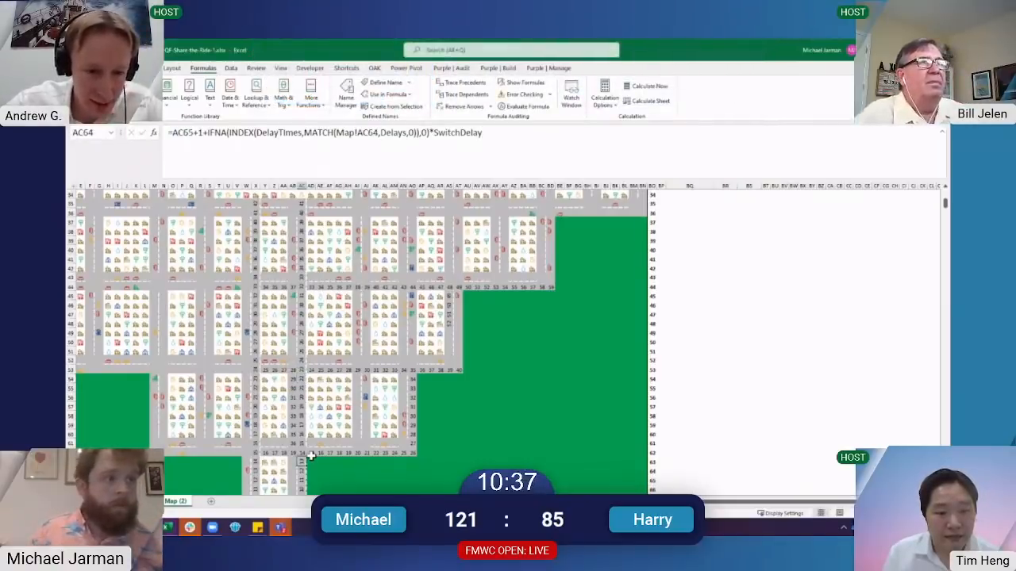
key(Up)
key(Up)
key(Up)
key(Up)
key(Up)
key(Up)
key(Up)
key(Up)
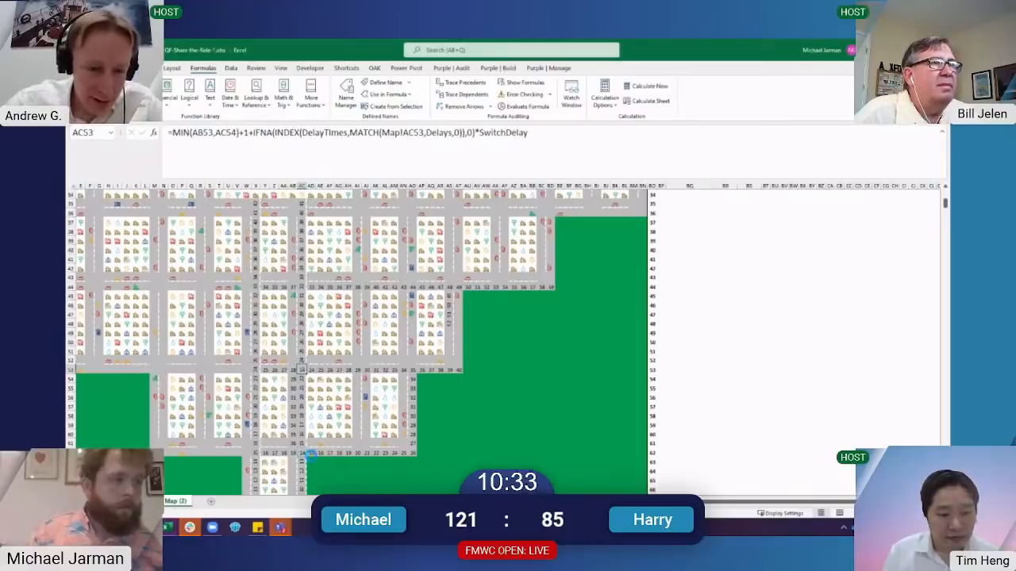
Examine the route formulas in AB53, AB58, AB59 and AC59, consulting the Level 3 questions
key(Left)
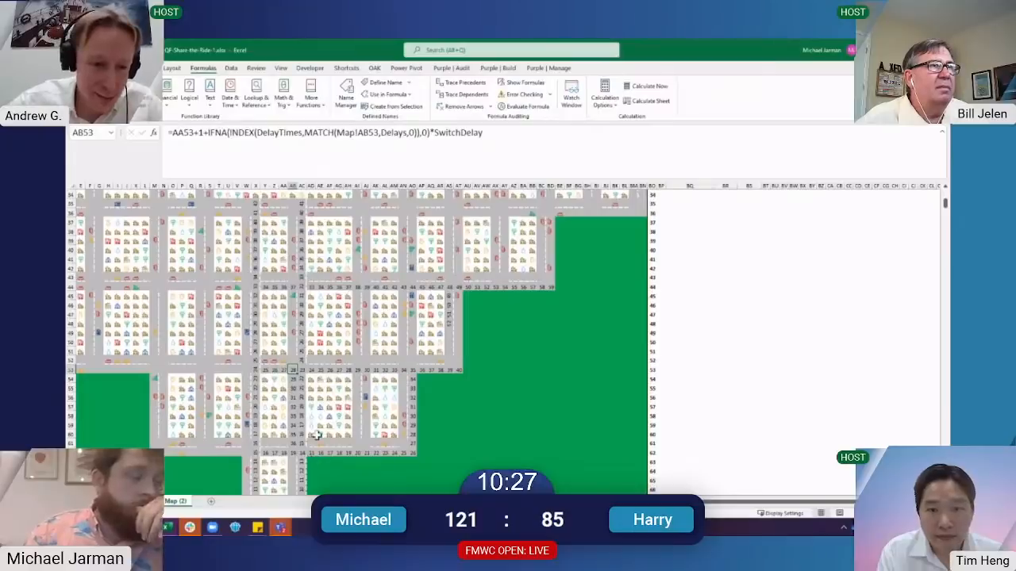
scroll(310, 456, down, 2)
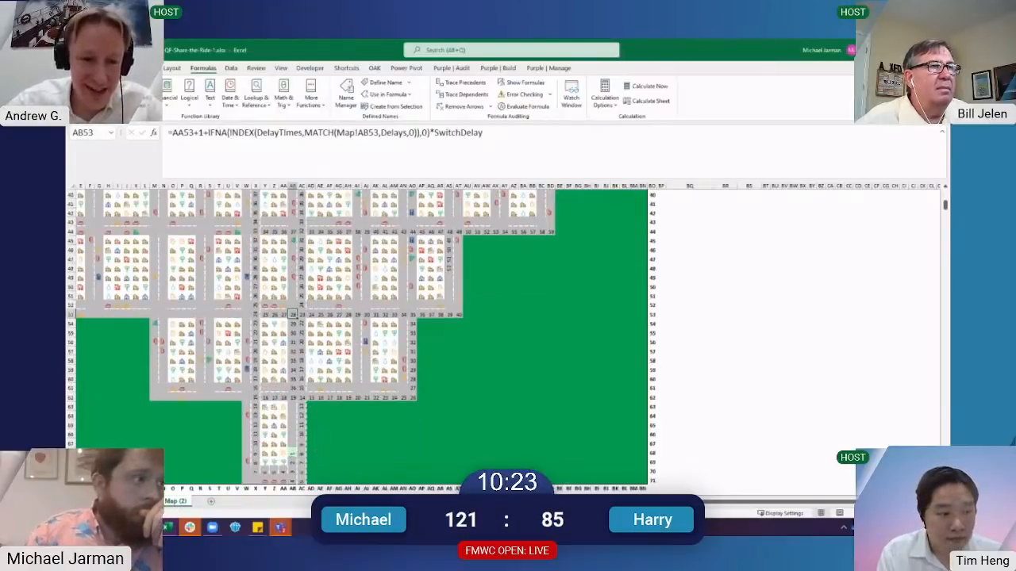
click(183, 503)
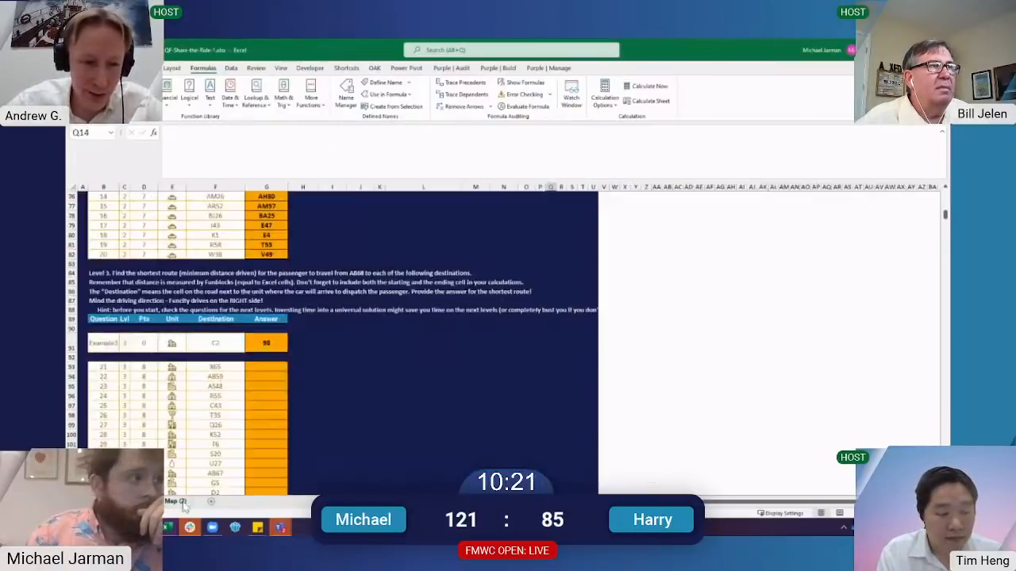
click(181, 502)
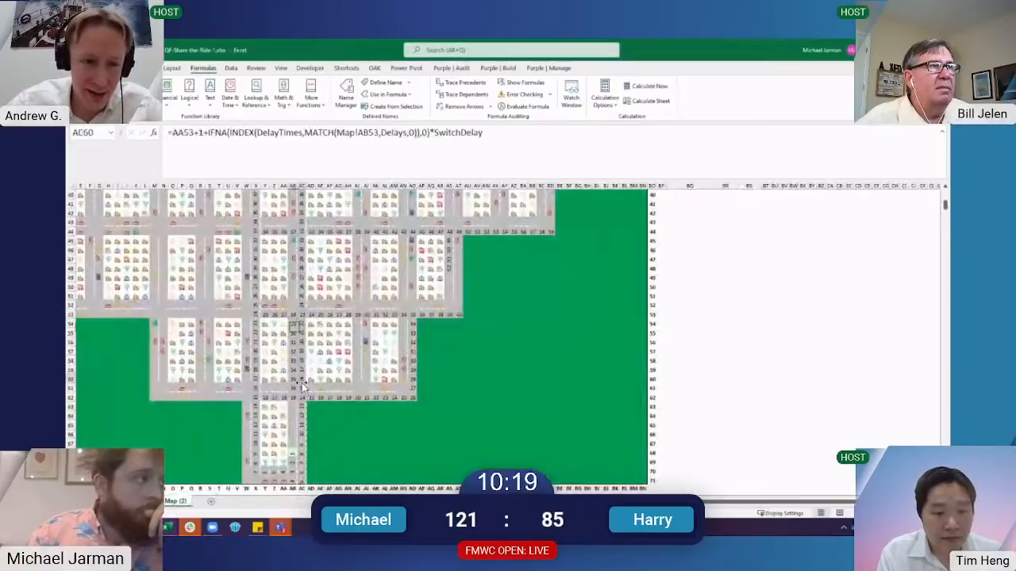
click(301, 382)
key(Up)
key(Up)
key(Left)
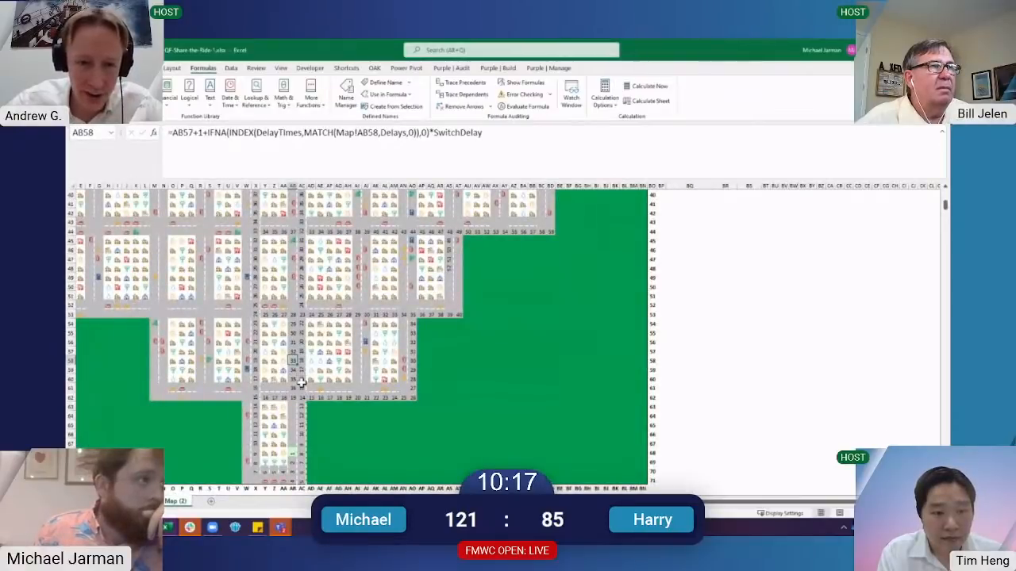
key(Down)
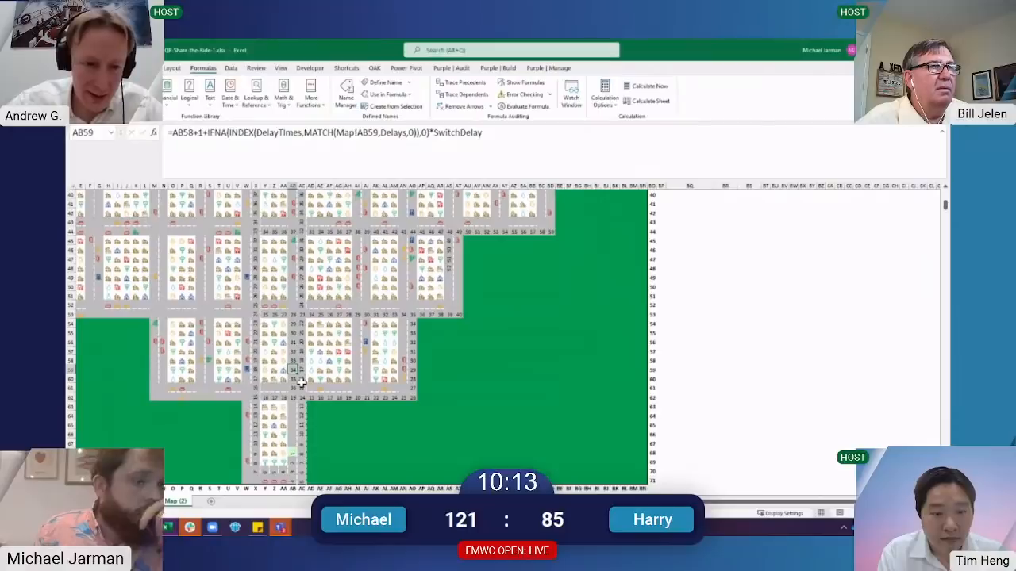
key(Right)
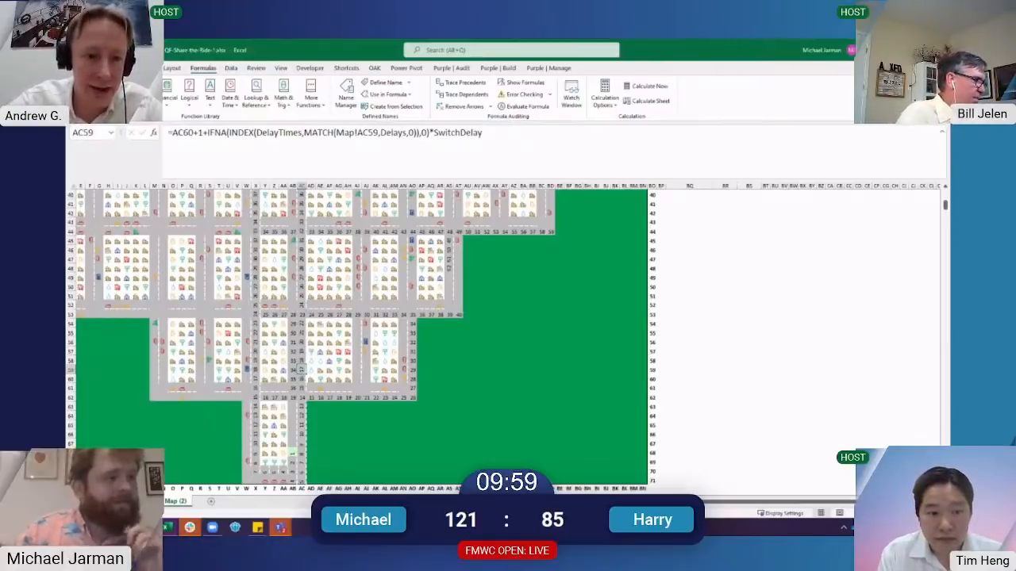
Trace the column AC formulas from AC59 up to AC53 and back down to AC62
click(167, 502)
click(181, 501)
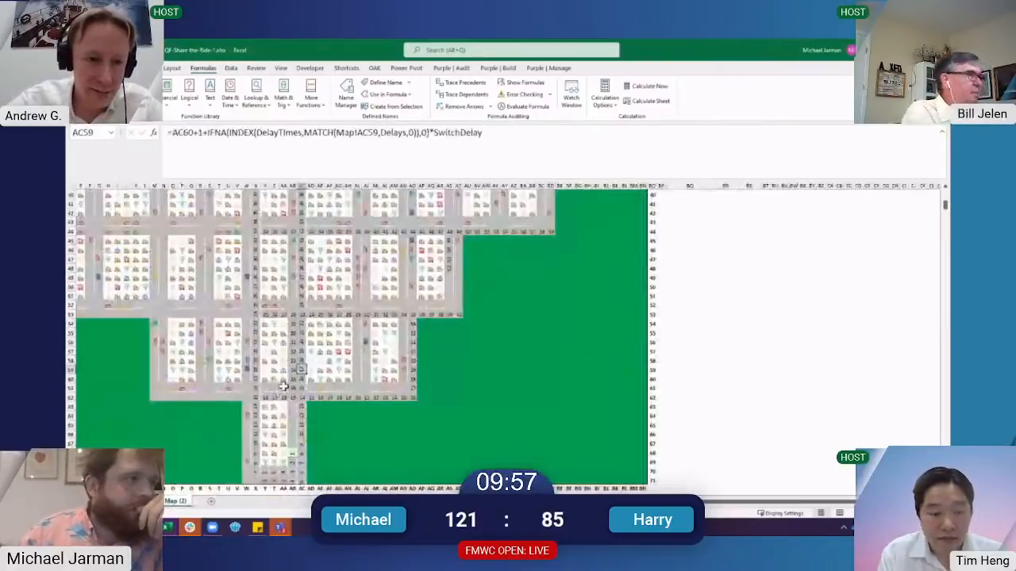
key(Up)
key(Up)
key(Up)
key(Up)
key(Up)
key(Up)
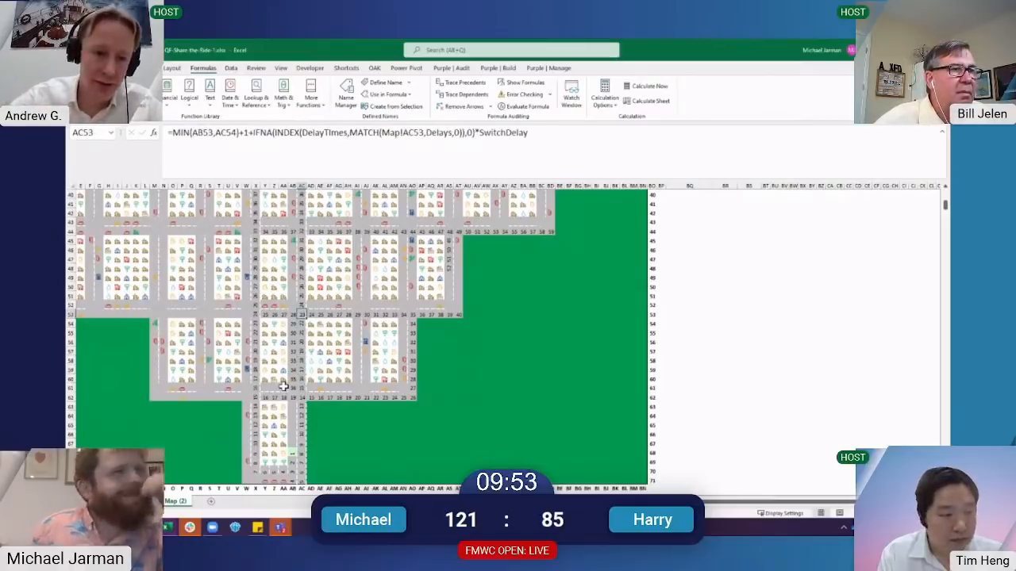
key(Down)
key(Down)
key(Down)
key(Down)
key(Down)
key(Down)
key(Down)
key(Down)
key(Down)
key(Down)
key(Down)
key(Up)
key(Up)
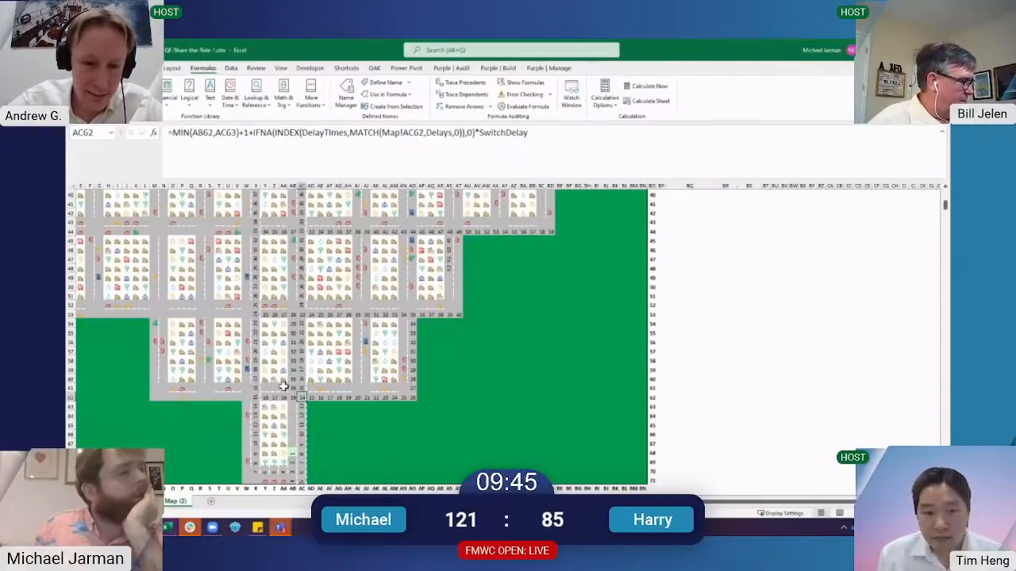
Compare AC62 with its neighbour AB62, and AC53 with the row 53 cells east of it
key(Left)
key(Right)
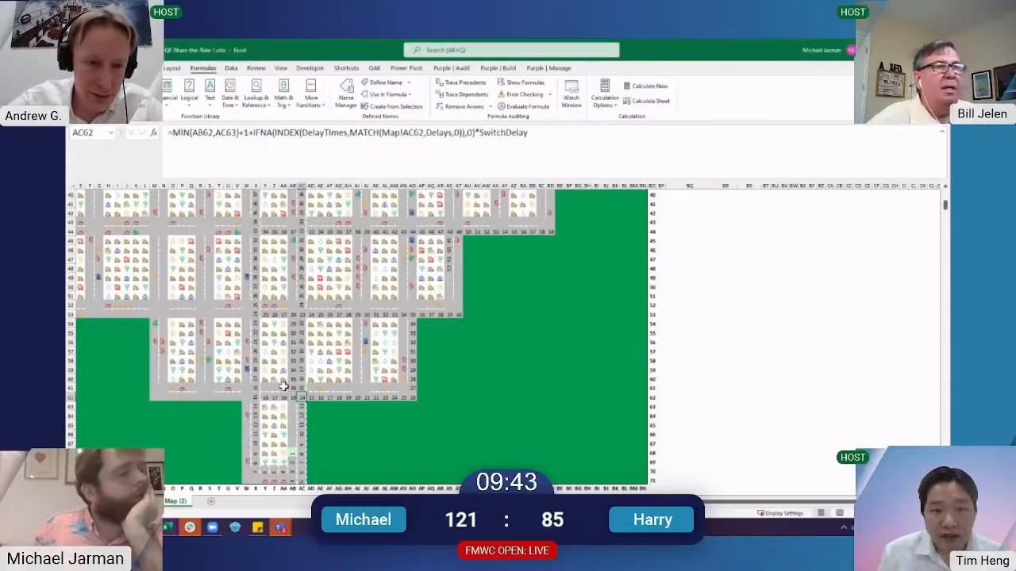
key(Up)
key(Up)
key(Up)
key(Up)
key(Up)
key(Up)
key(Up)
key(Up)
key(Up)
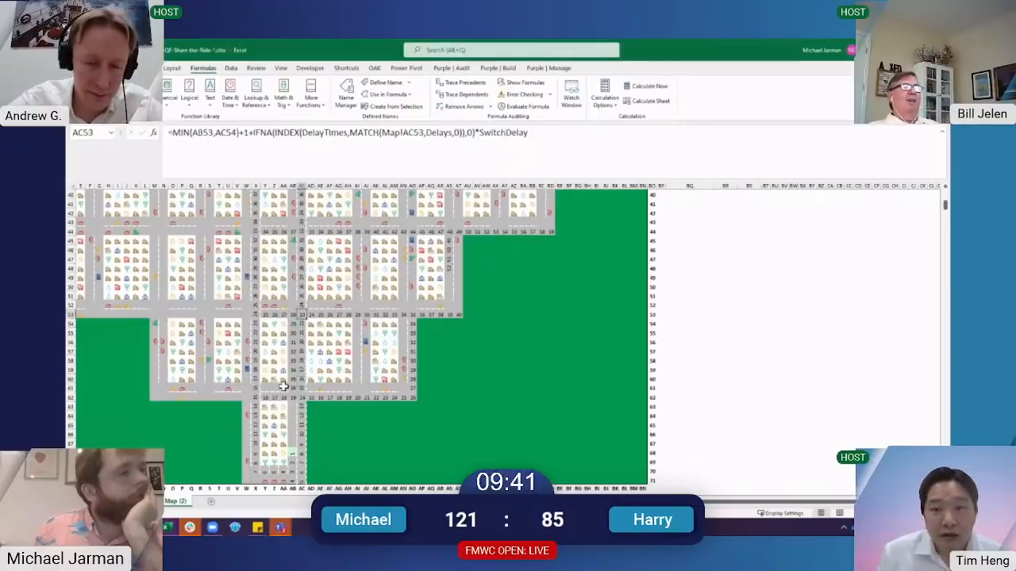
key(Right)
key(Right)
key(Right)
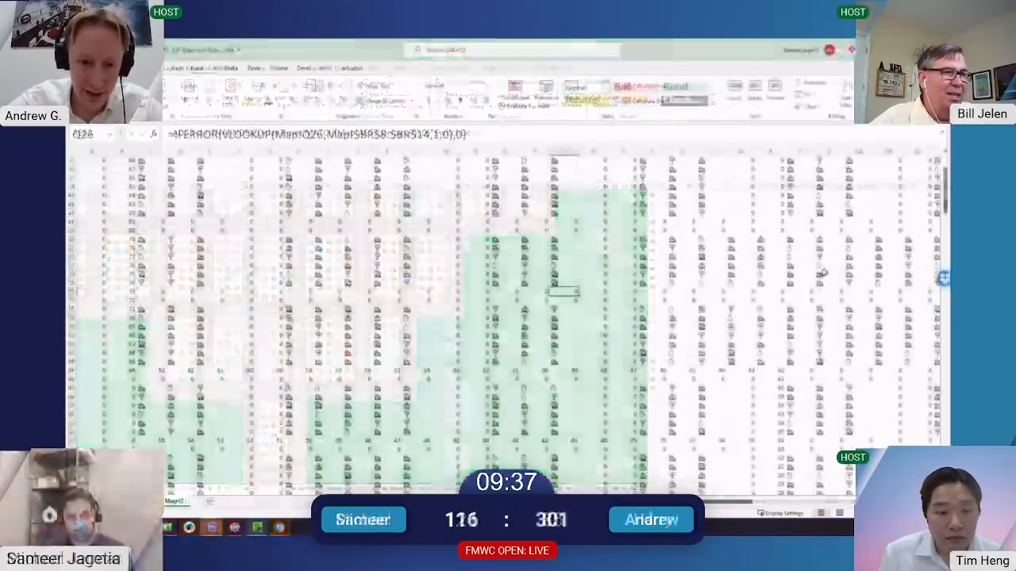
Enter =S35+1 in cell S34 of Sheet1, continuing the route distances north from the row 35 road
scroll(811, 282, down, 6)
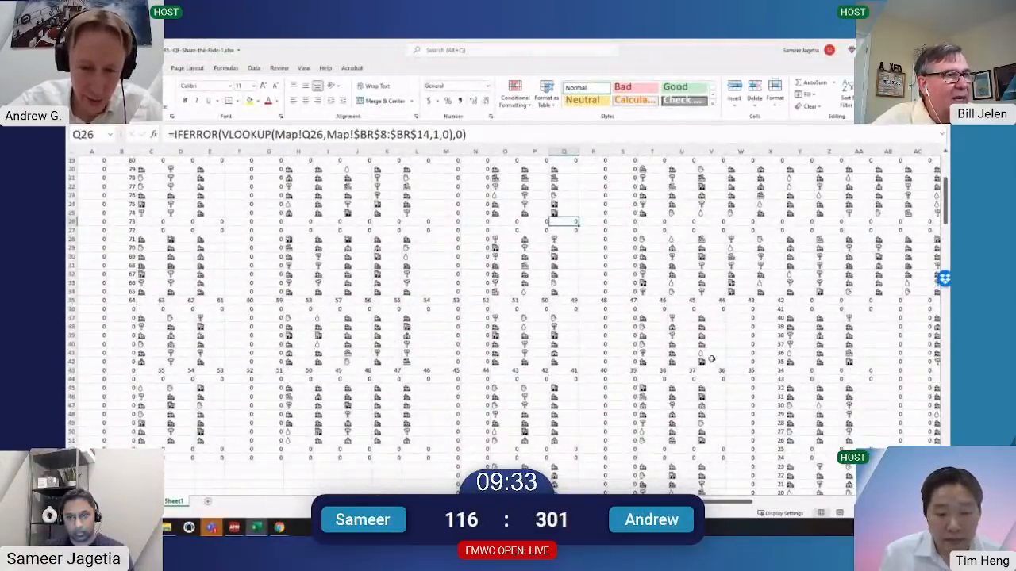
scroll(720, 328, down, 1)
scroll(765, 393, up, 4)
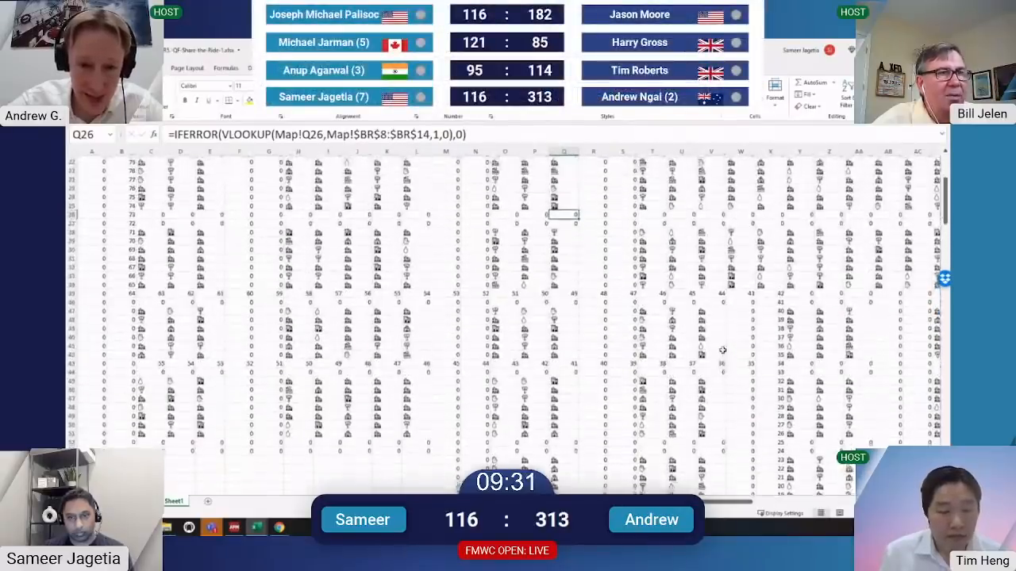
scroll(698, 348, up, 2)
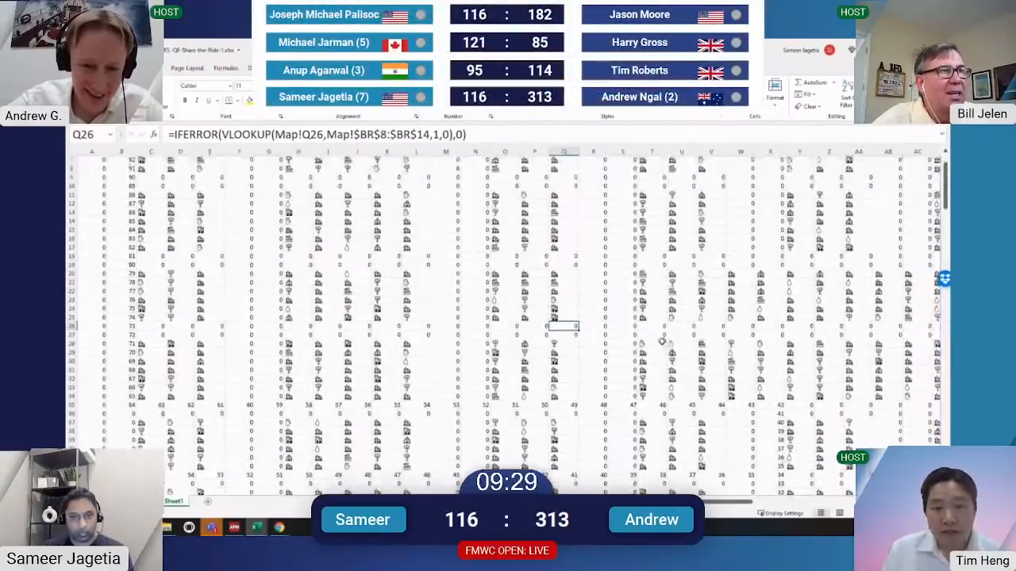
key(Right)
key(Right)
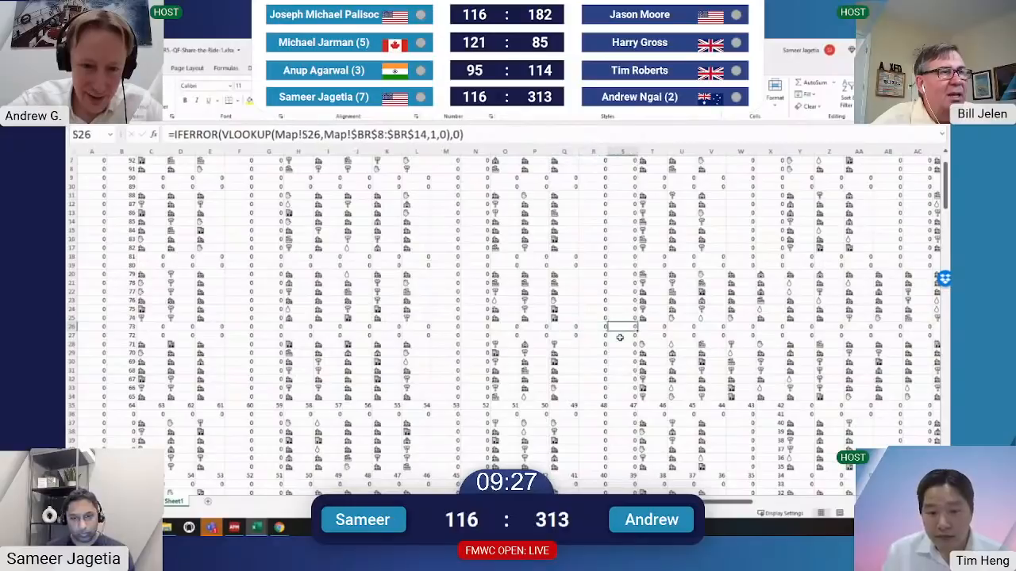
key(Down)
key(Down)
key(Down)
key(Down)
key(Down)
key(Down)
key(Down)
key(Down)
text(=)
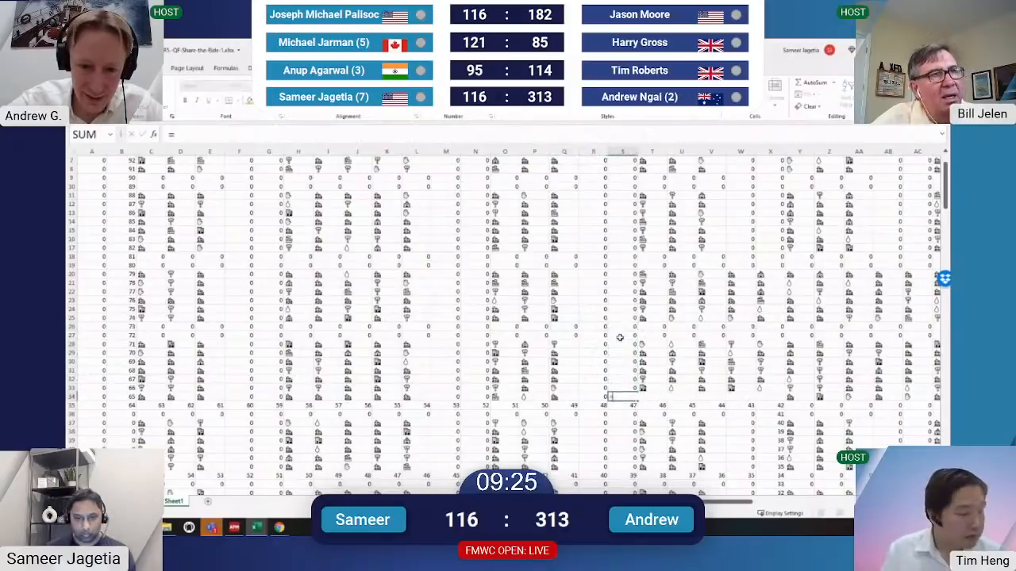
key(Down)
text(+1)
key(ctrl+Return)
Copy the distance formula in S34 up column S through S26
key(shift+Up)
key(shift+Up)
key(shift+Up)
key(shift+Up)
key(shift+Up)
key(shift+Up)
key(shift+Up)
key(shift+Up)
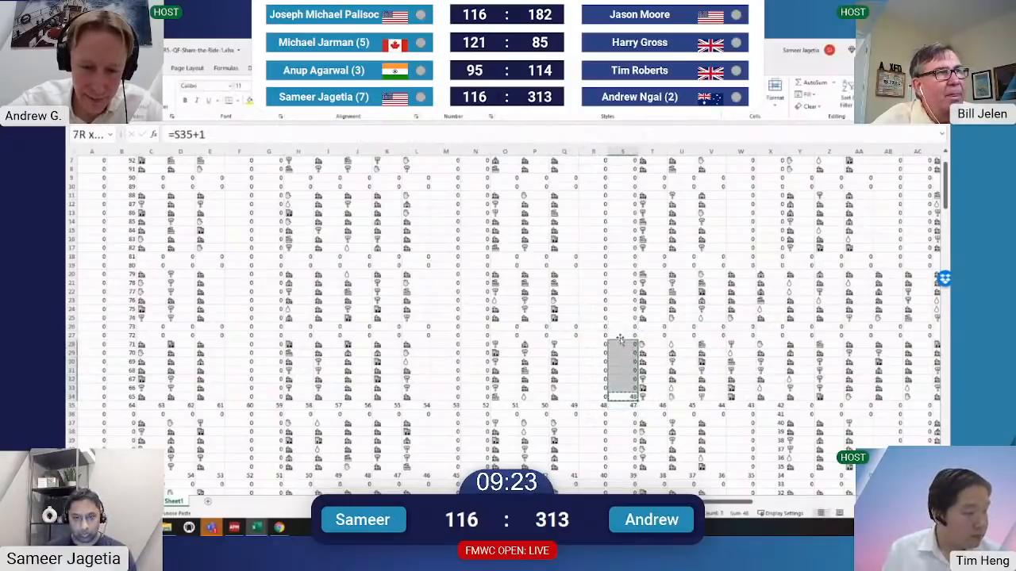
key(Return)
Continue the route distances west along row 26 with =S26+1 in R26 and =R26+1 in Q26
key(Up)
key(Up)
key(Up)
key(Up)
key(Left)
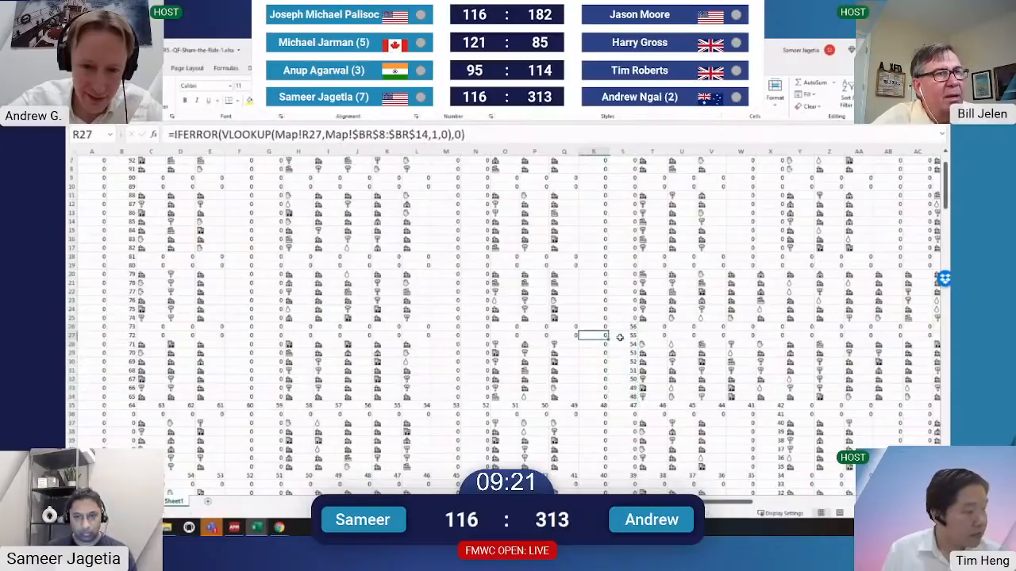
key(Up)
text(=)
key(Right)
text(+1)
key(Return)
key(Left)
key(Up)
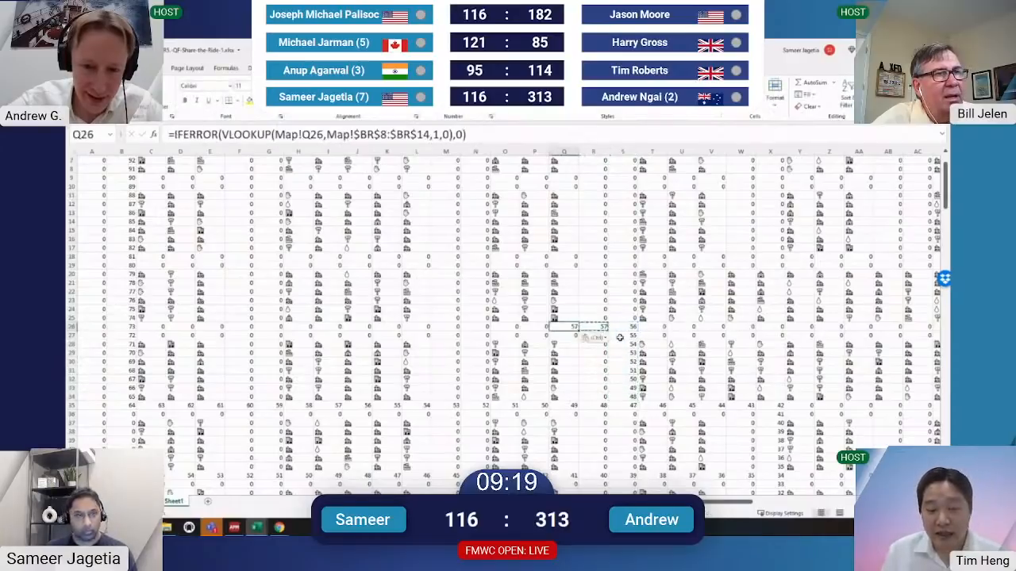
text(=)
key(Right)
text(+1)
key(ctrl+Return)
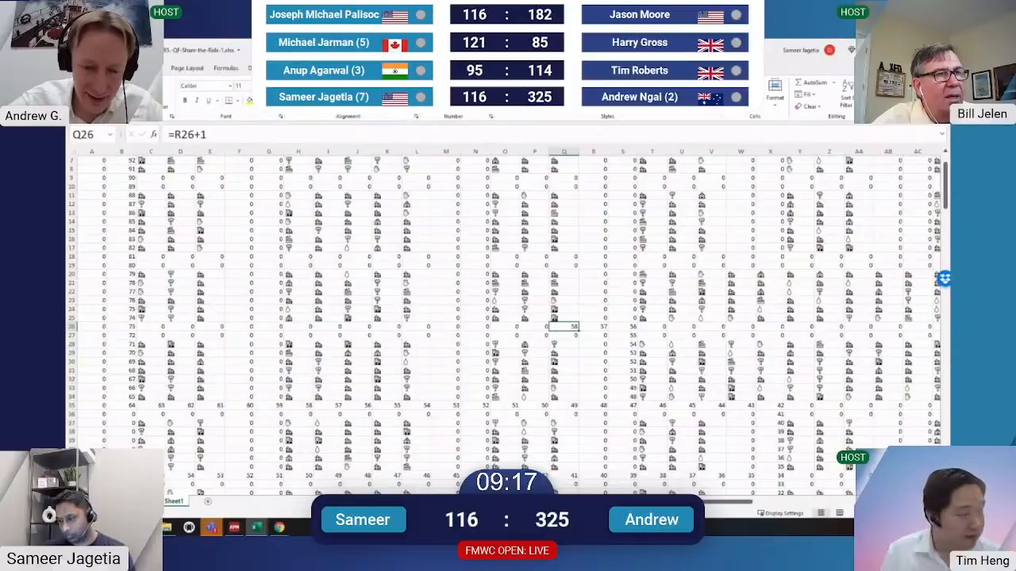
Record 58 as the Level 3 answer for destination Q26 and return to the Sheet1 map
key(alt+Tab)
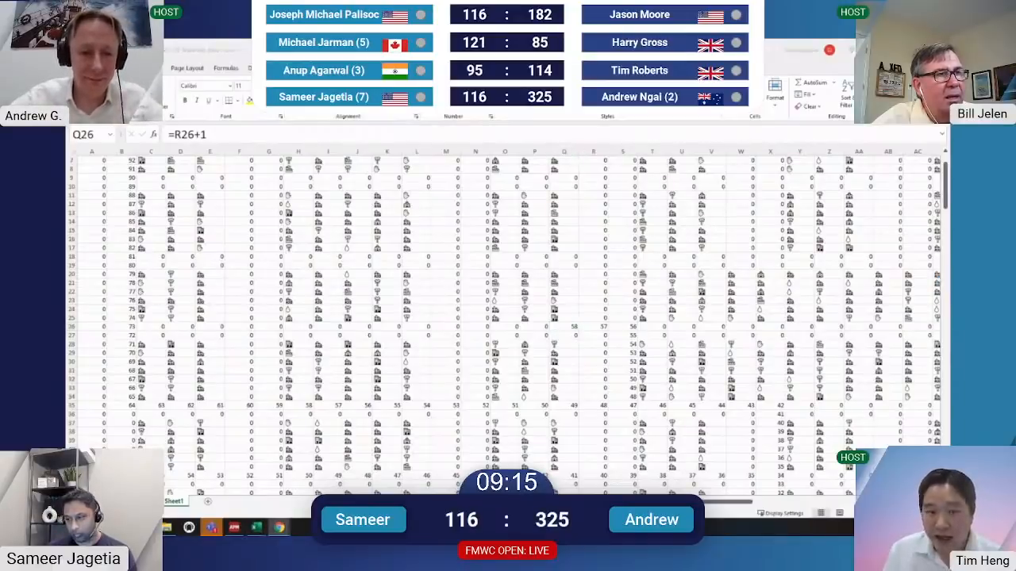
key(alt+Tab)
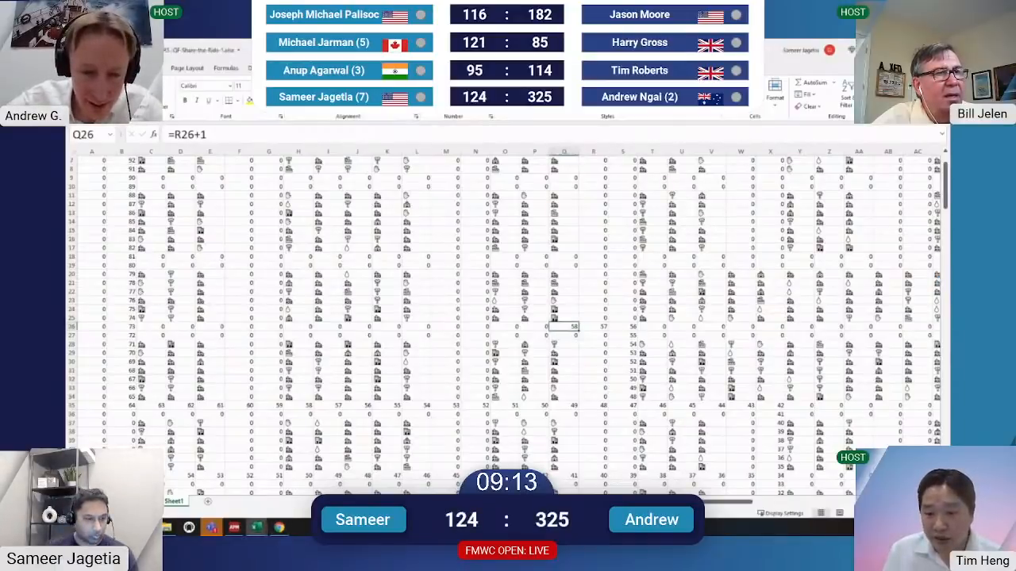
key(ctrl+Page_Up)
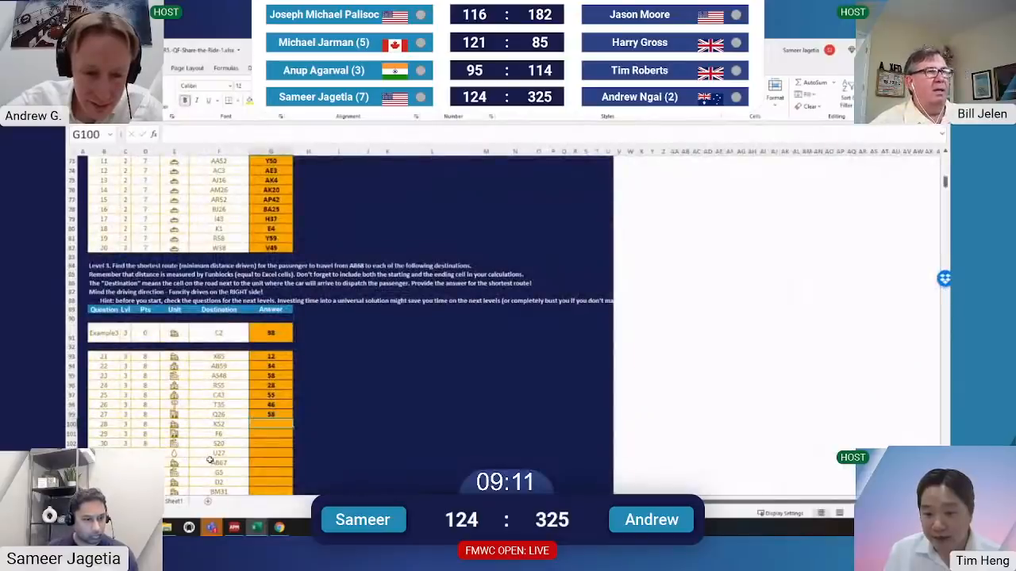
key(ctrl+Page_Down)
key(ctrl+Page_Down)
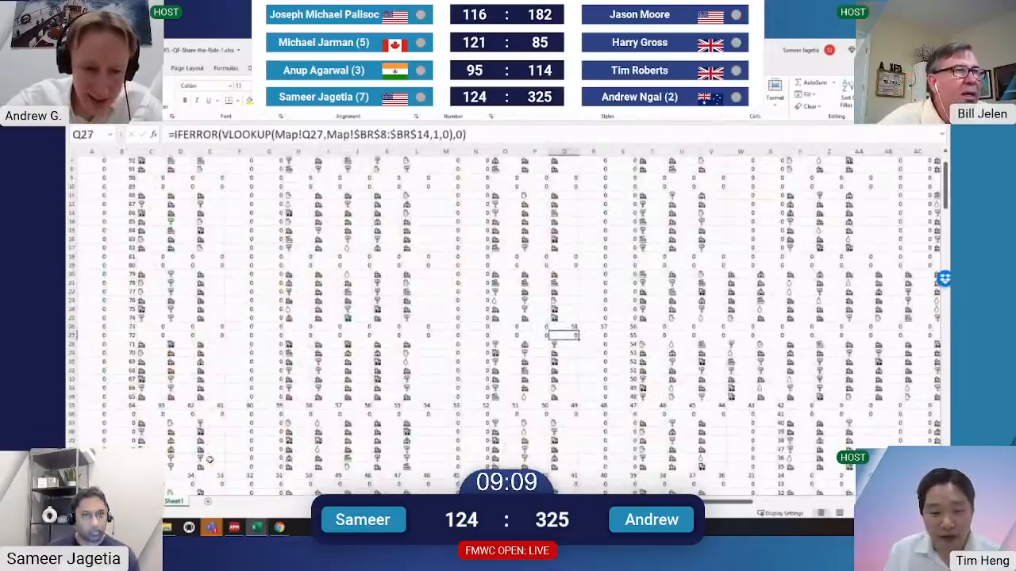
Locate the next destination cell, K52, on the Sheet1 map and inspect its formula
key(Left)
key(Left)
key(Left)
key(Left)
key(Left)
key(Left)
key(Left)
key(Down)
key(Down)
key(Down)
key(Down)
key(Down)
key(Down)
key(Down)
key(Down)
key(Down)
key(Down)
key(Down)
key(Down)
key(Down)
key(Down)
key(Down)
key(Down)
key(Down)
key(Down)
key(Down)
key(Down)
key(Down)
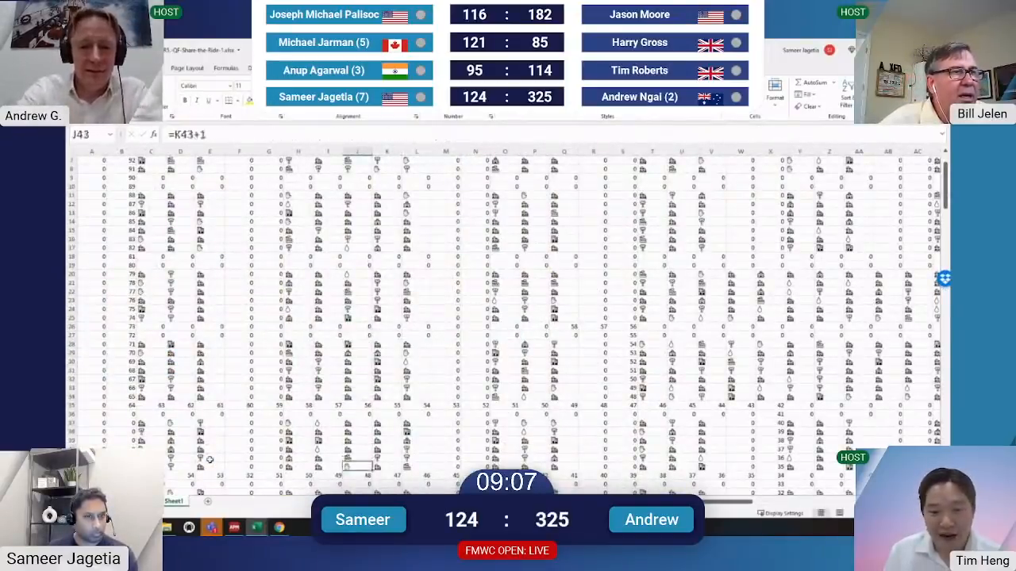
key(Right)
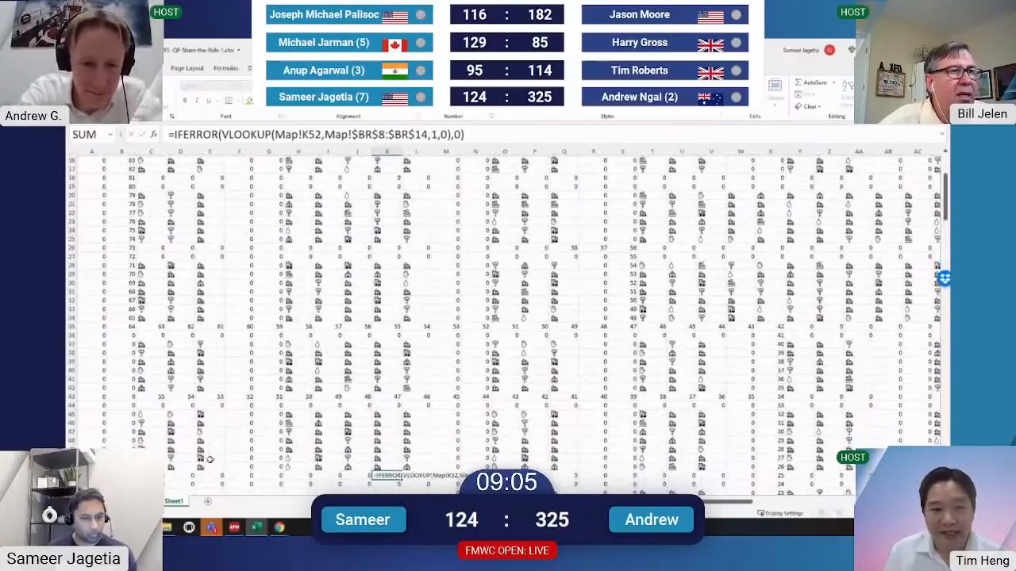
key(F2)
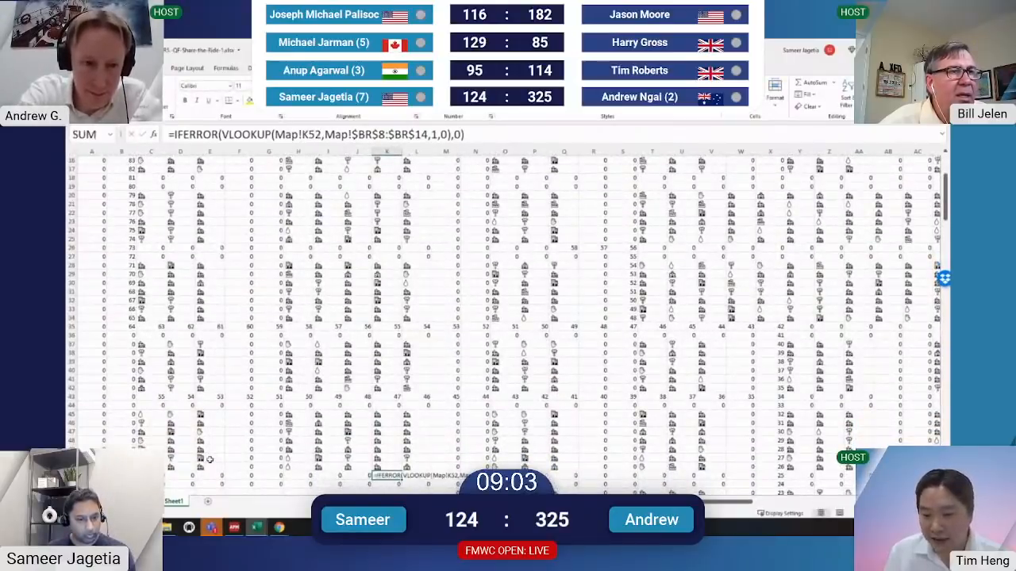
key(Escape)
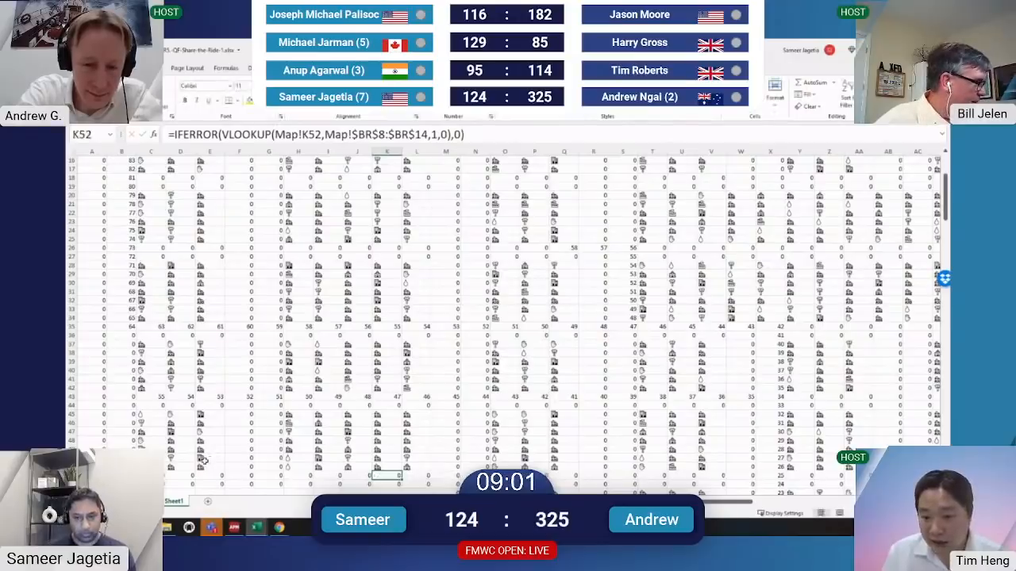
Enter =X52+1 in W52 to start the route distances west along row 52
scroll(333, 461, down, 2)
click(754, 423)
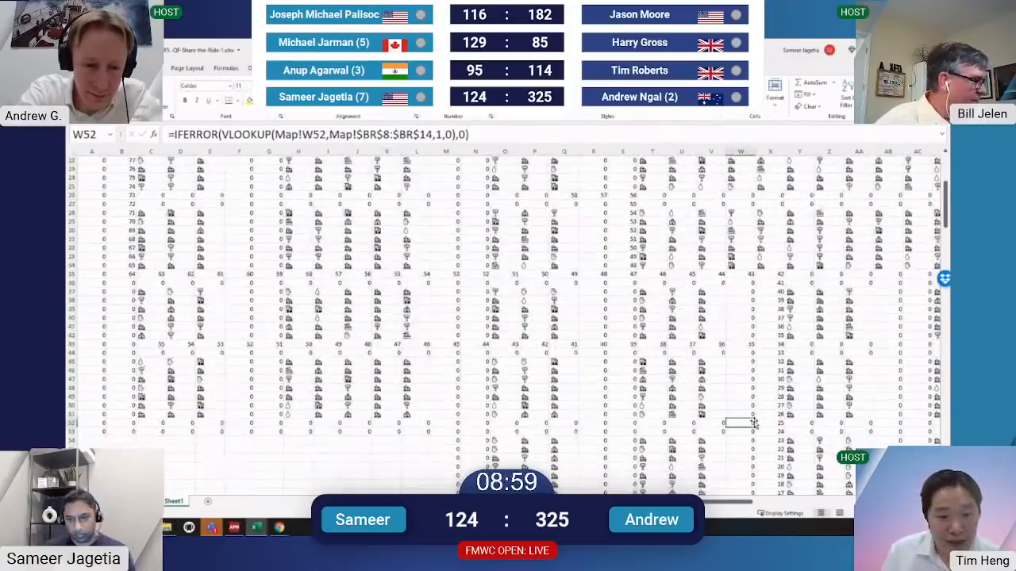
key(F2)
key(Escape)
text(=)
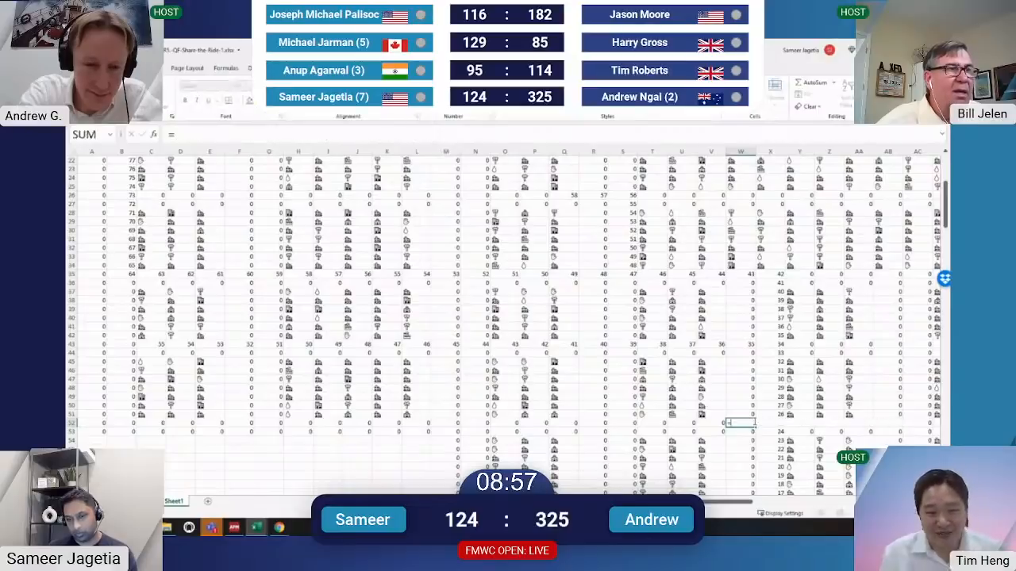
key(Right)
key(Down)
key(Escape)
text(=)
key(Down)
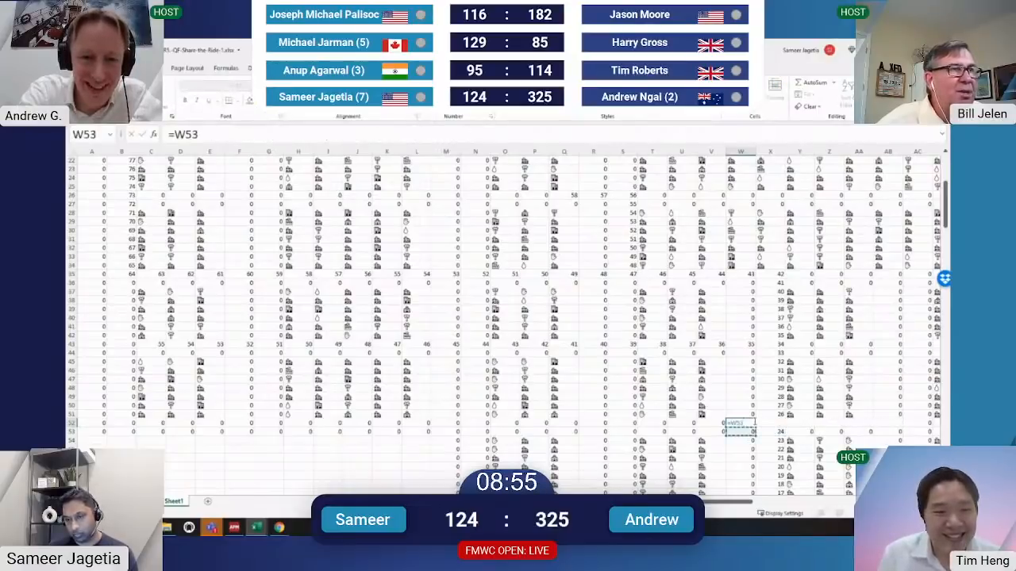
key(Up)
key(Right)
key(Return)
key(Up)
Copy the W52 distance formula west along row 52 through H52
key(ctrl+c)
key(shift+Left)
key(shift+Left)
key(shift+Left)
key(shift+Left)
key(shift+Left)
key(shift+Left)
key(shift+Left)
key(shift+Left)
key(shift+Left)
key(shift+Left)
key(shift+Left)
key(shift+Left)
key(shift+Left)
key(shift+Left)
key(shift+Left)
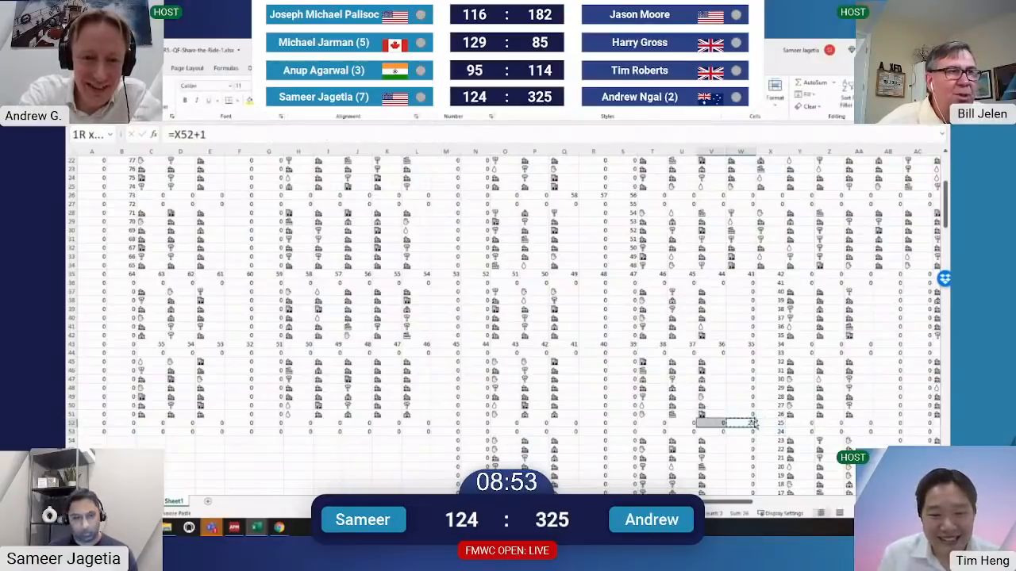
key(Return)
Look up the distance in K52 and record 38 as its Level 3 answer in G100
key(Left)
key(Left)
key(Left)
key(Left)
key(Left)
key(Left)
key(Left)
key(Left)
key(Left)
key(Left)
key(Left)
key(Left)
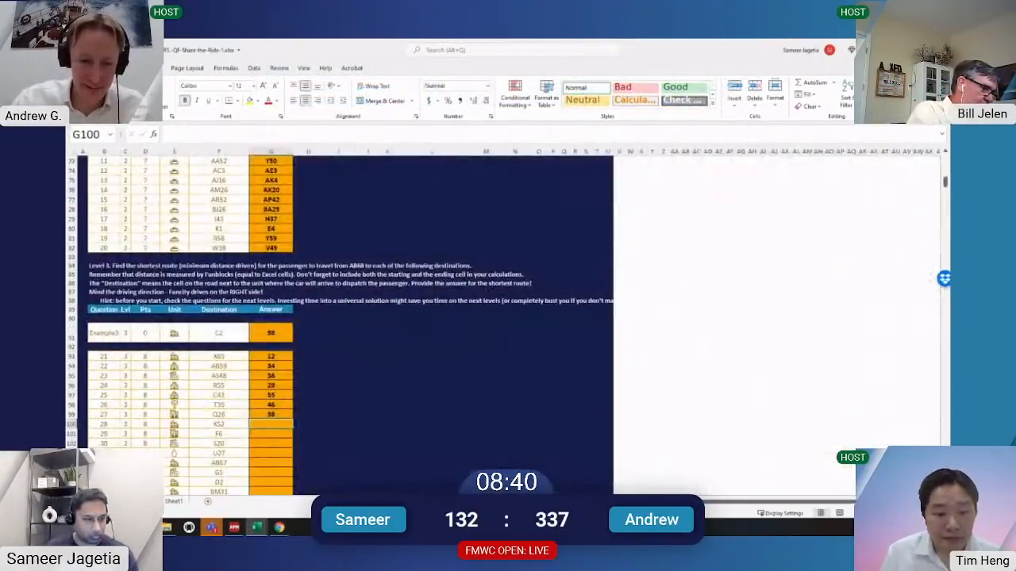
text(38)
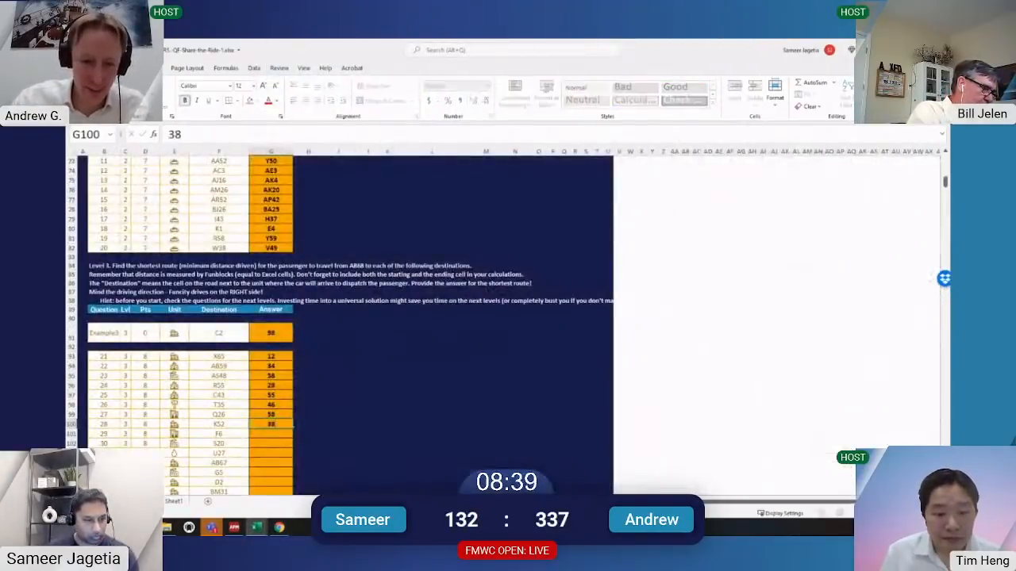
key(Return)
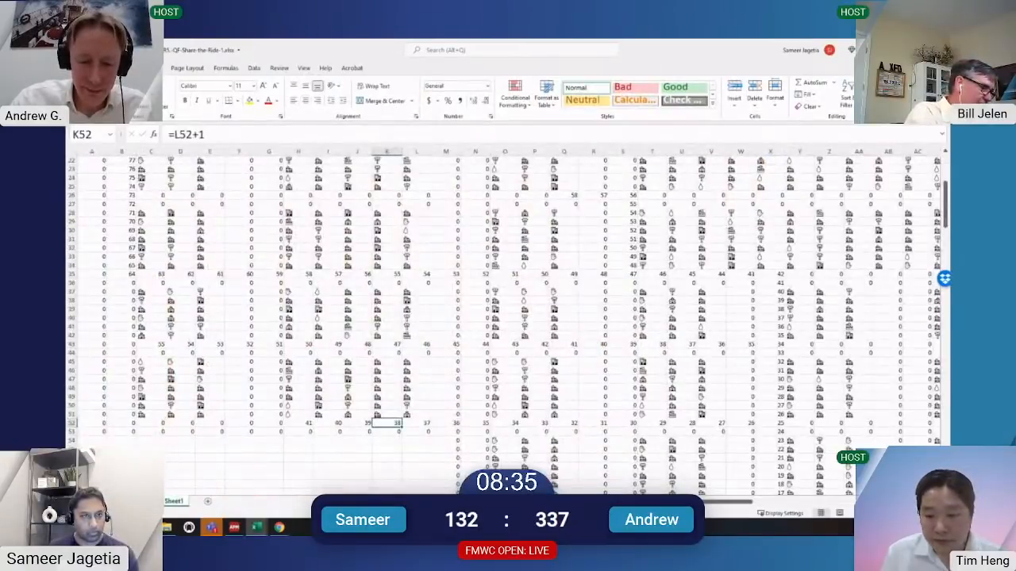
Follow column F north from row 52 to destination F6, inspecting its formula and the surrounding roads
key(Left)
key(Left)
key(Left)
key(Left)
key(Left)
key(Up)
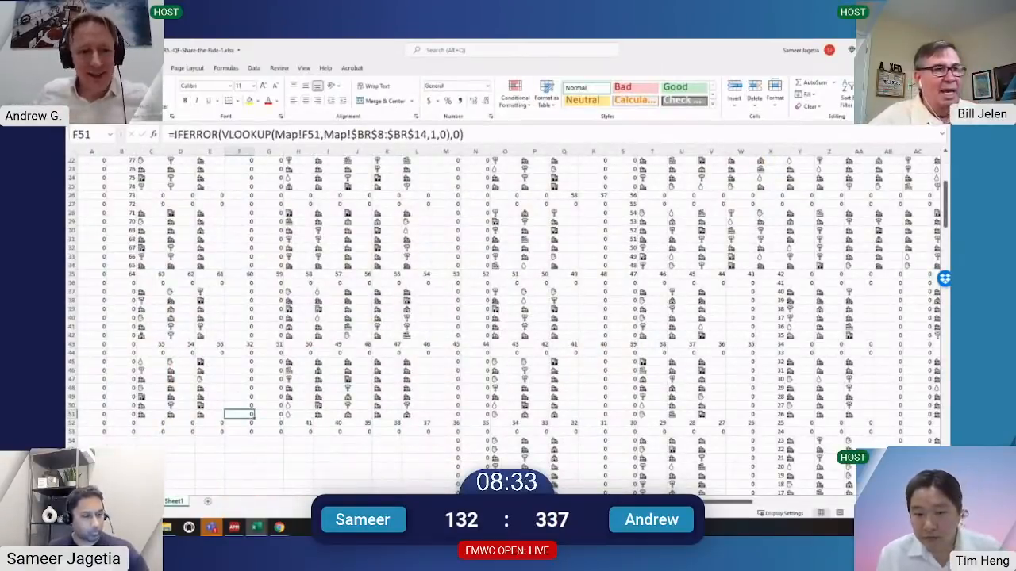
key(Up)
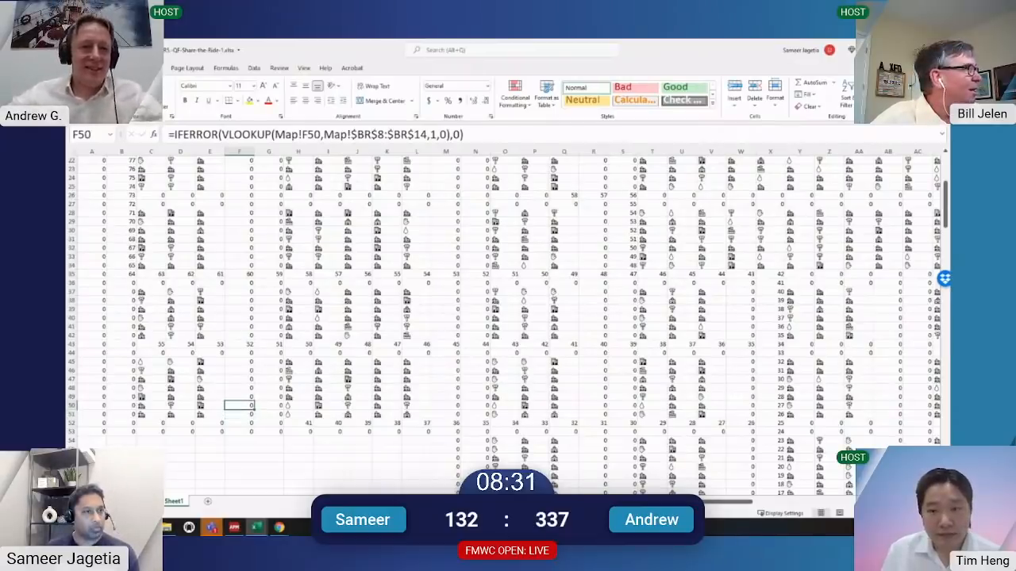
key(Up)
key(Up)
key(Up)
key(Up)
key(Up)
key(Up)
key(Up)
key(Up)
key(Up)
key(Up)
key(Up)
key(Up)
key(Up)
key(Up)
key(Up)
key(Up)
key(Up)
key(Up)
key(Up)
key(Up)
key(F2)
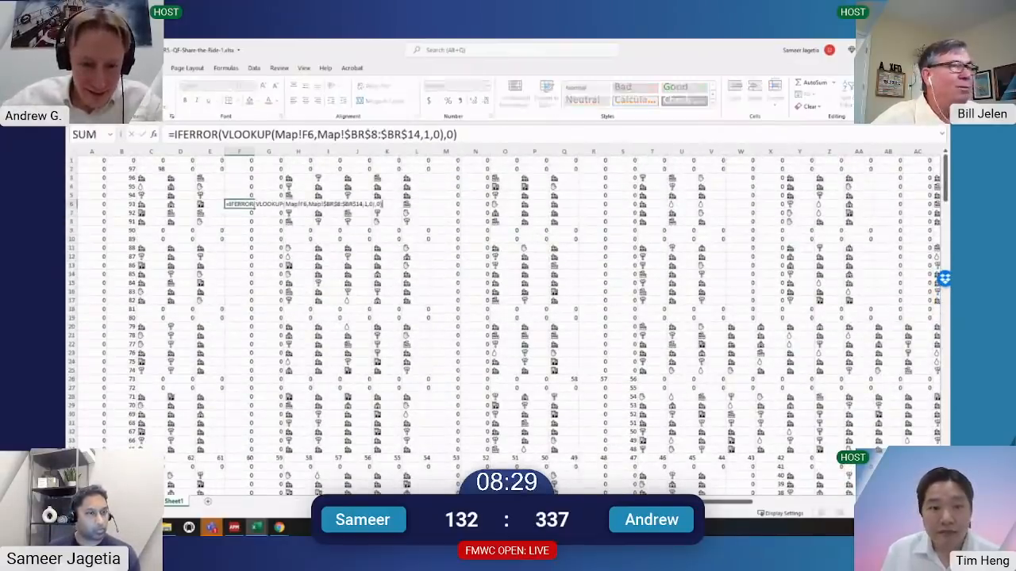
key(Escape)
scroll(288, 425, down, 1)
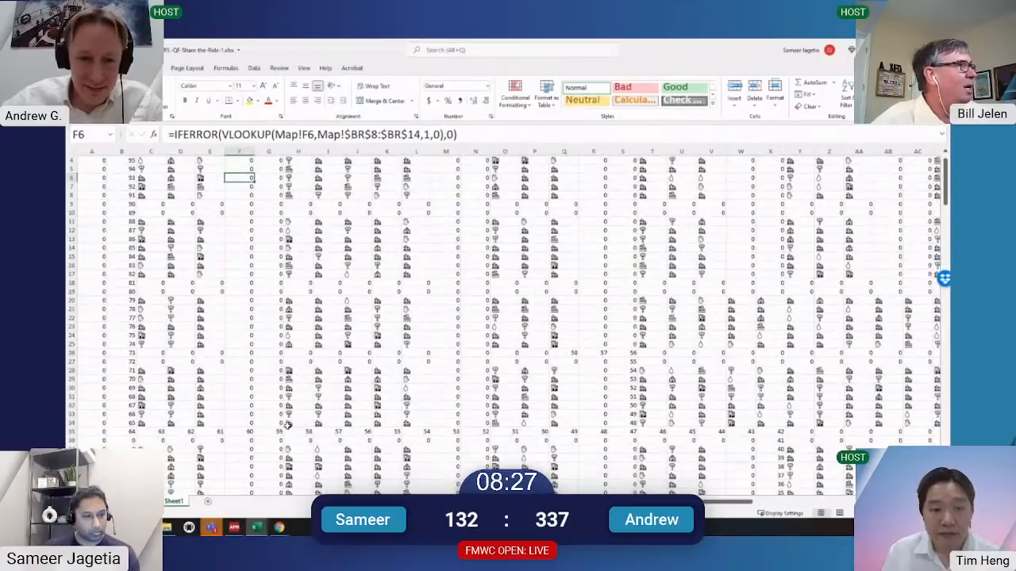
scroll(273, 419, up, 1)
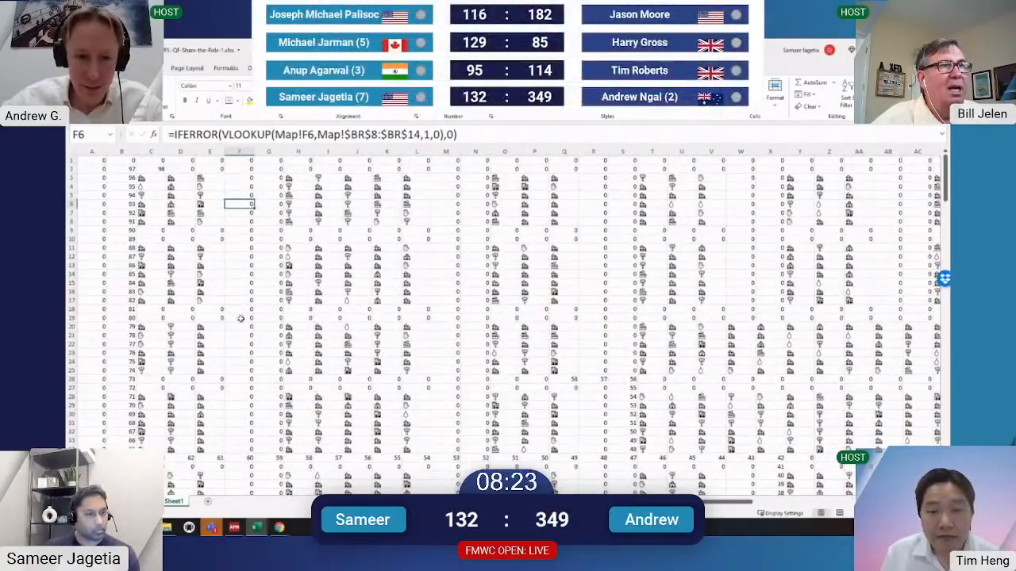
Extend the distance formula =B2+1 from C2 east along row 2 through F2
click(188, 165)
text(=)
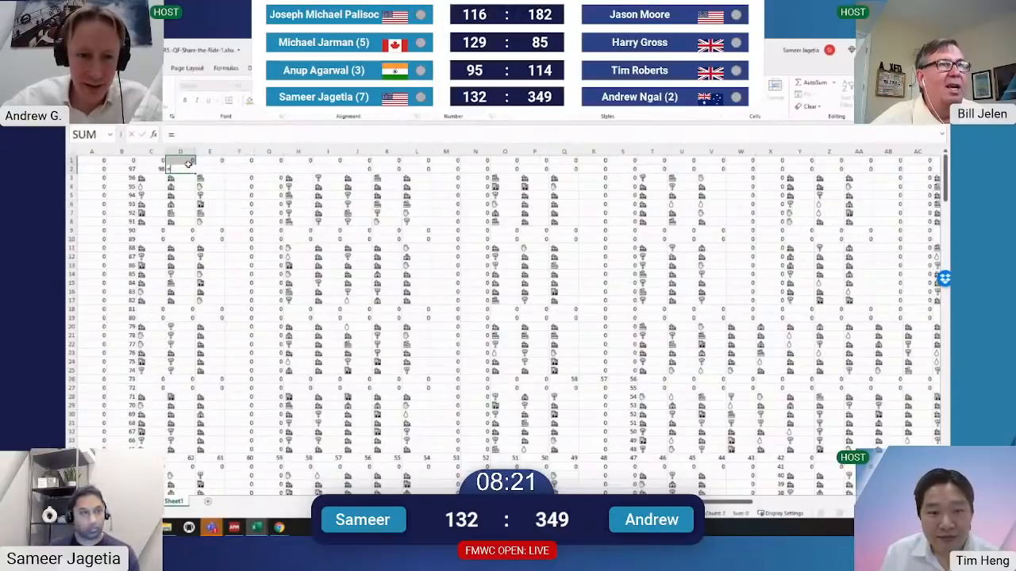
key(Left)
key(Escape)
key(Left)
key(shift+Right)
key(shift+Right)
key(shift+Right)
key(shift+Right)
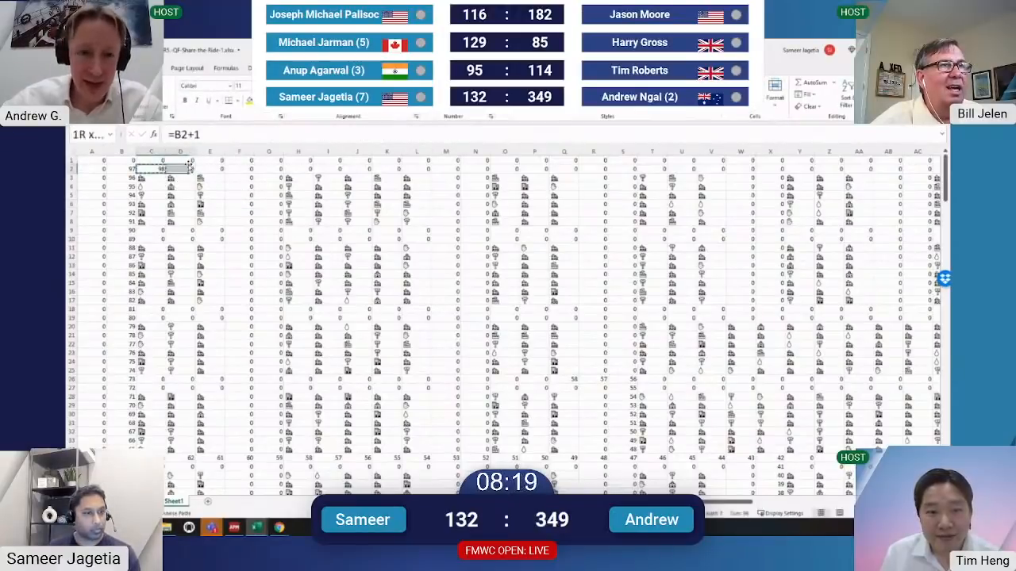
key(shift+Left)
key(ctrl+r)
key(Down)
key(Right)
key(Right)
key(Right)
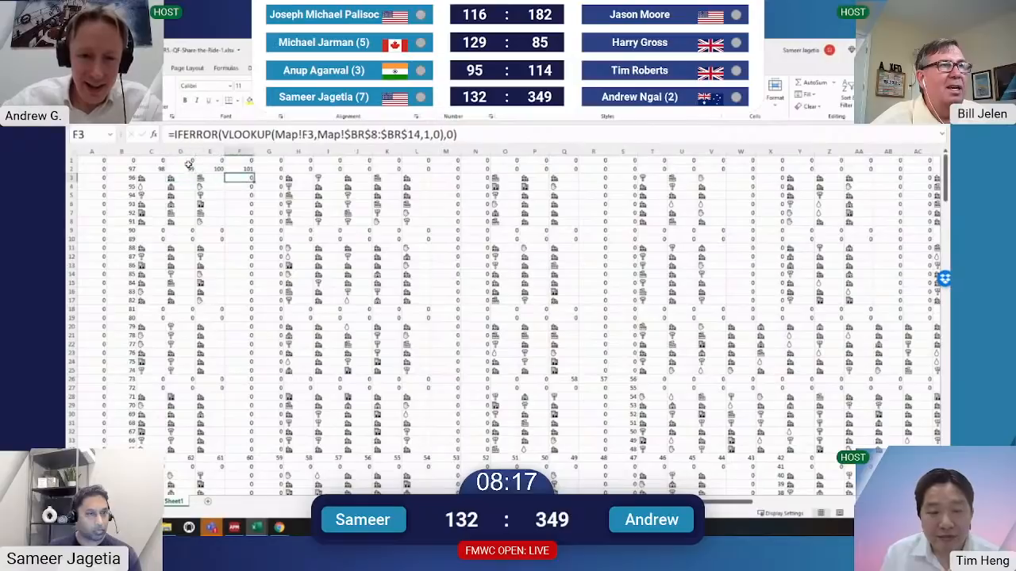
Enter the distance formula =F2+1 in F3 and copy it south along column F through F6
text(=)
key(Up)
text(+1)
key(Return)
key(Up)
key(ctrl+c)
key(shift+Down)
key(shift+Down)
key(shift+Down)
key(ctrl+v)
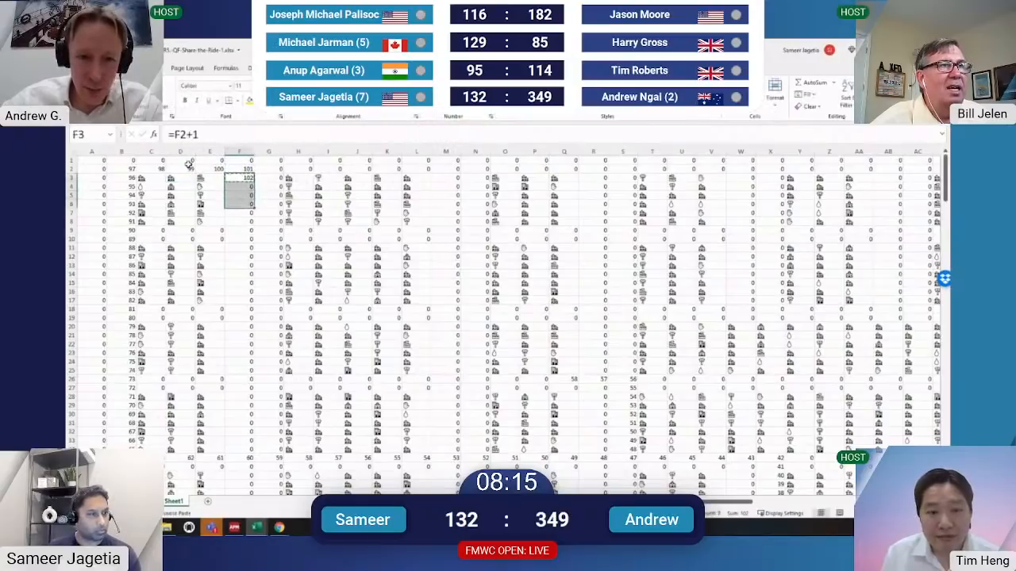
Look up the distance in F6 and record 105 as its Level 3 answer in G101
key(Down)
key(Down)
key(Down)
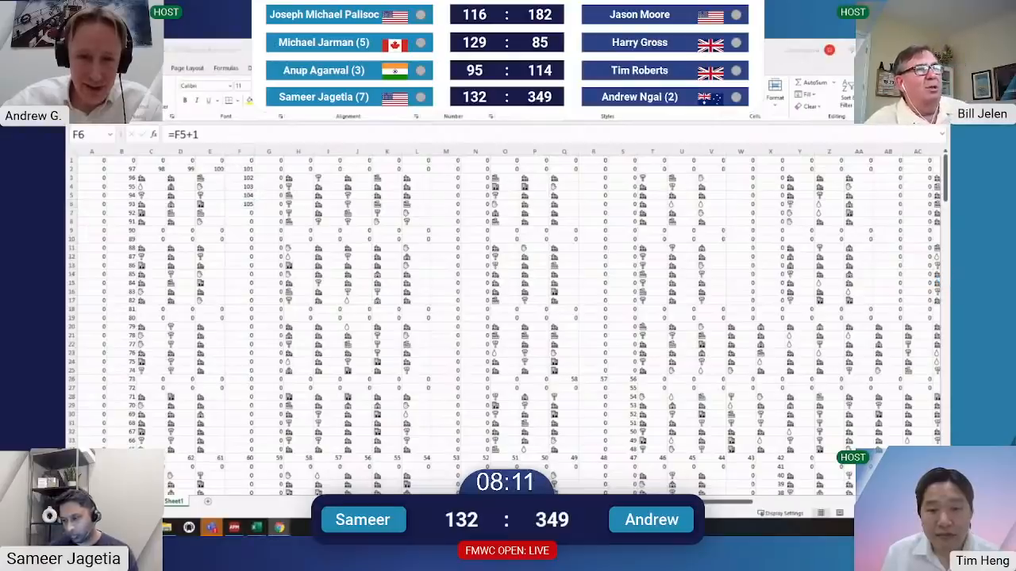
key(alt+Tab)
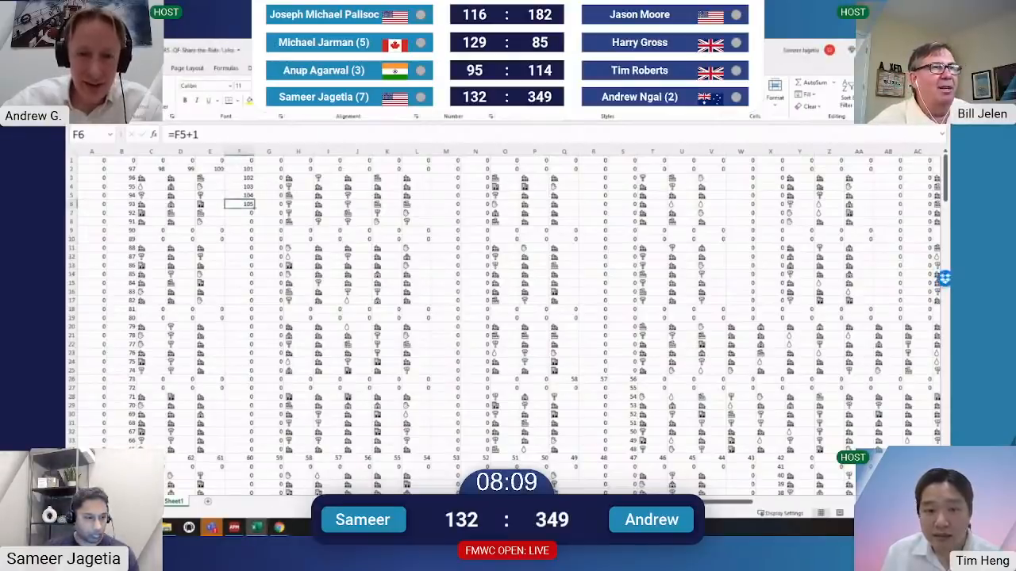
key(ctrl+Page_Up)
text(105)
key(Return)
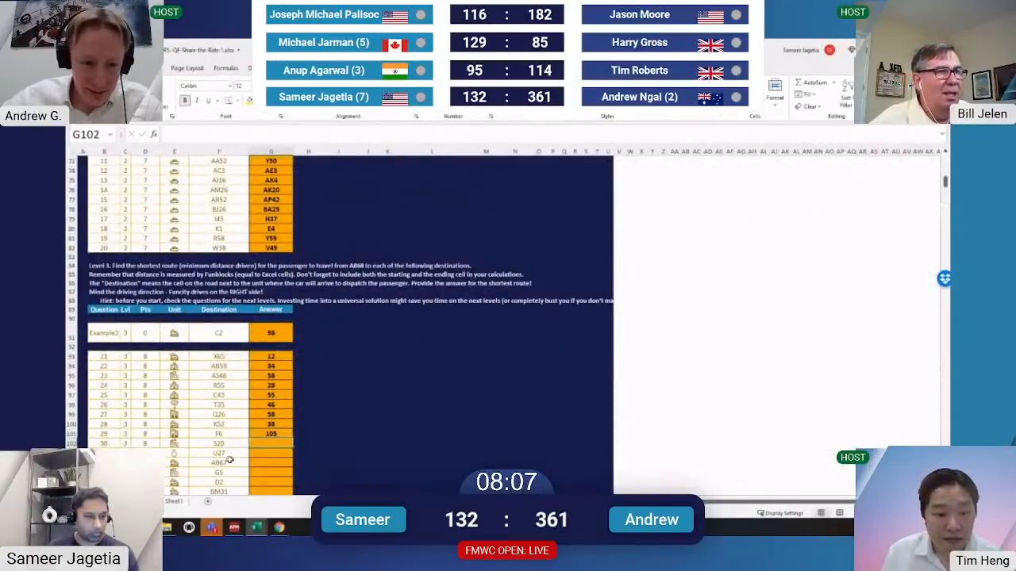
Check the next Level 3 destination in row 102 and locate S20 on the distance map
key(ctrl+Page_Down)
key(ctrl+Page_Down)
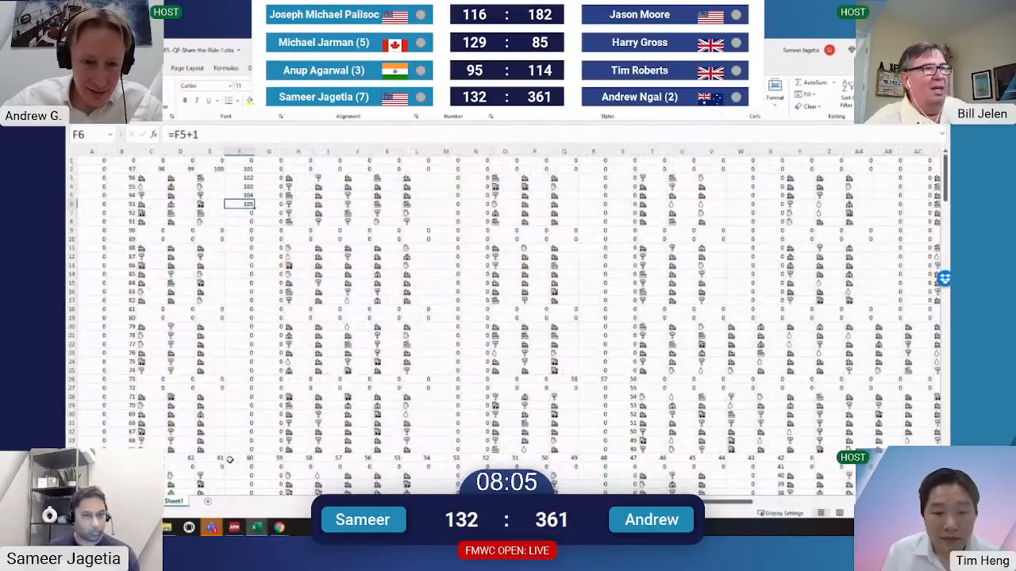
scroll(518, 391, down, 1)
scroll(518, 391, up, 1)
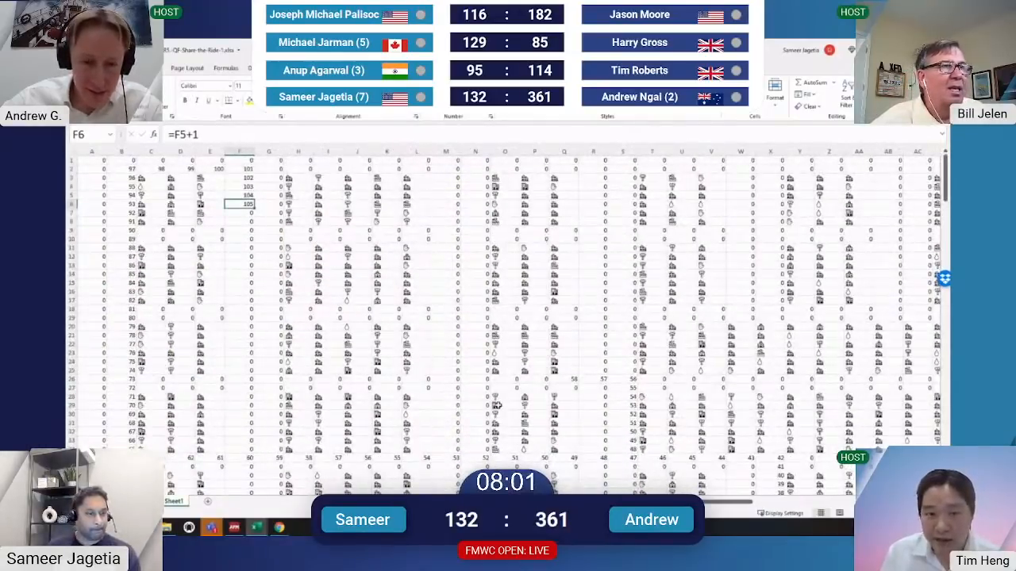
key(ctrl+Page_Up)
key(ctrl+Page_Up)
key(Left)
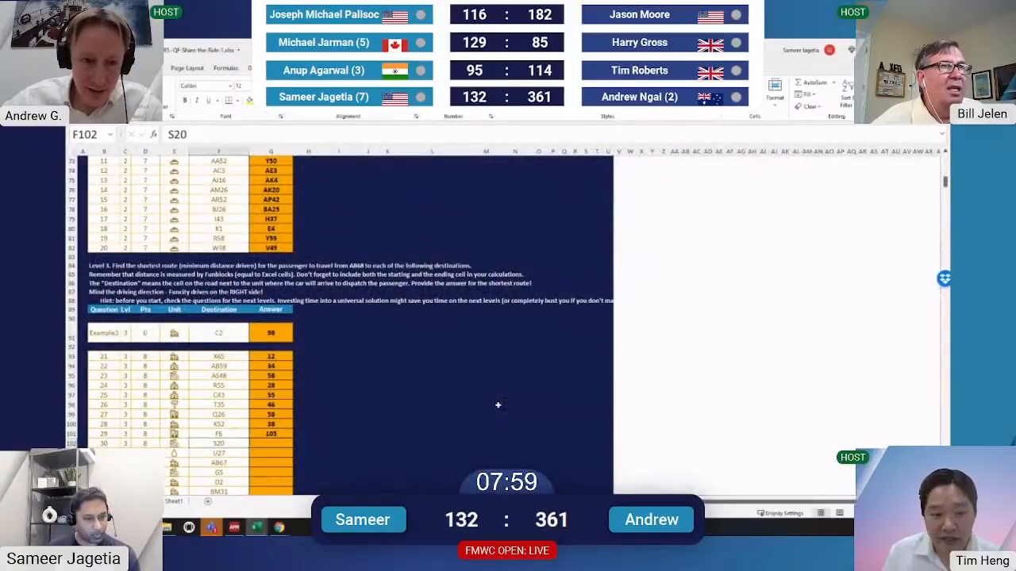
key(ctrl+Page_Down)
key(ctrl+Page_Down)
key(Down)
key(Right)
key(Right)
key(Right)
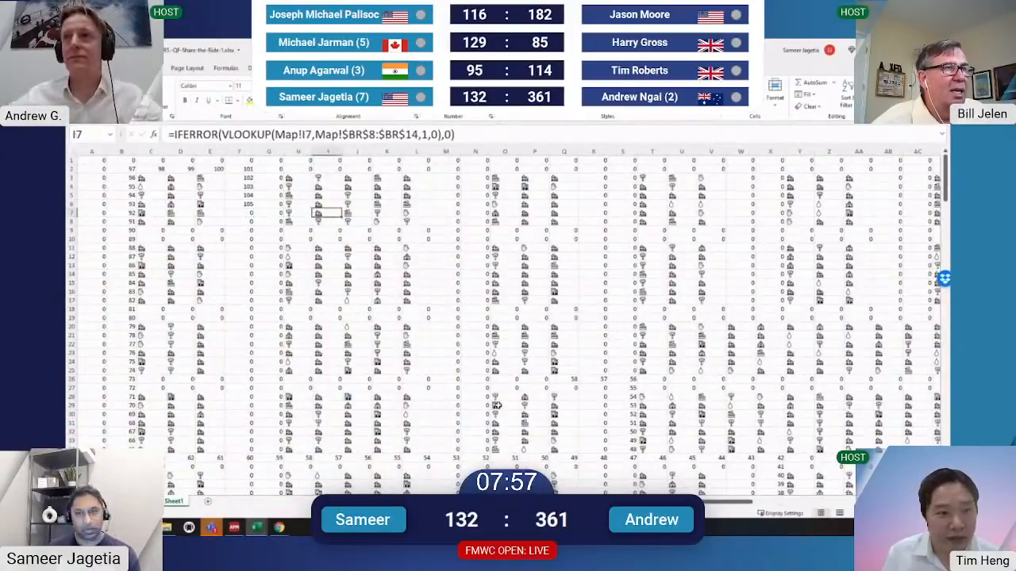
key(Right)
key(Right)
key(Right)
key(Right)
key(Down)
key(Down)
key(Down)
key(Down)
key(Down)
key(Down)
key(Right)
key(Right)
key(Down)
key(Down)
key(Down)
key(Down)
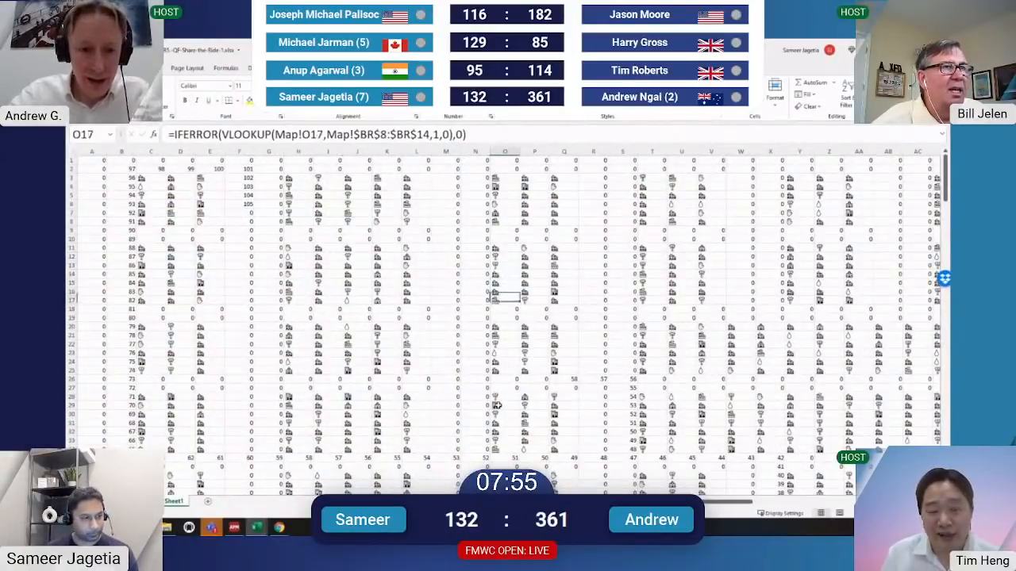
key(Down)
key(Down)
key(Down)
key(Right)
key(Right)
key(Right)
key(Right)
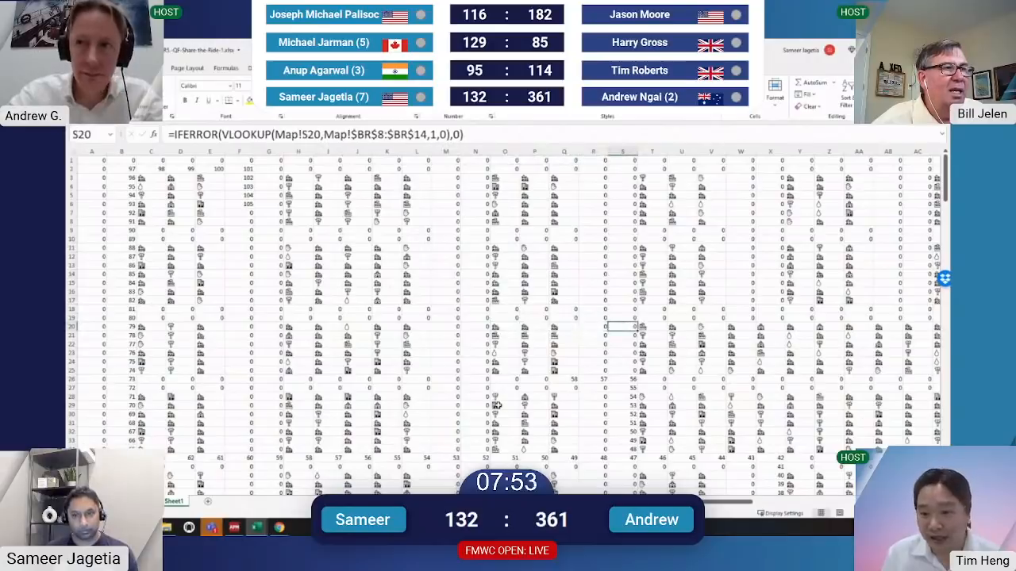
Copy the S26 distance formula north along column S through S20
key(Down)
key(Down)
key(Down)
key(Down)
key(Down)
key(Down)
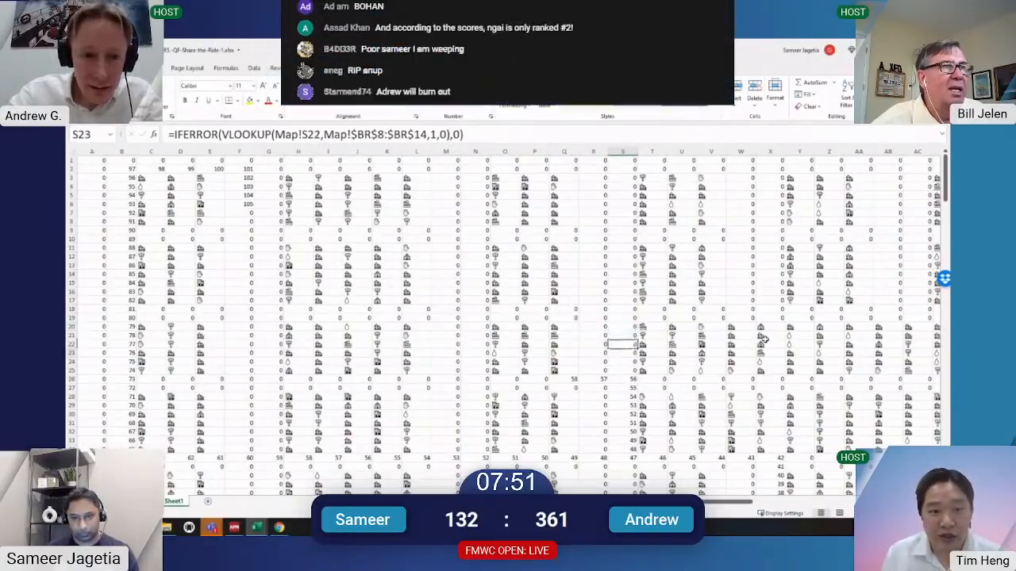
key(ctrl+c)
key(shift+Up)
key(shift+Up)
key(shift+Up)
key(shift+Up)
key(shift+Up)
key(shift+Up)
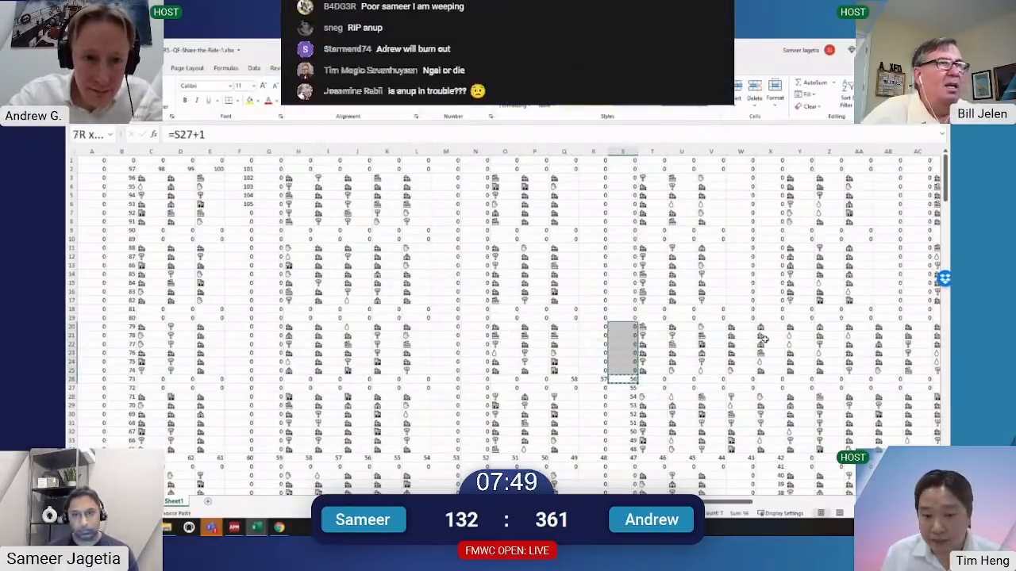
key(ctrl+v)
Inspect the distance and cell reference of the formula in S20
key(Up)
key(Up)
key(Up)
key(Up)
key(Up)
key(Up)
key(F2)
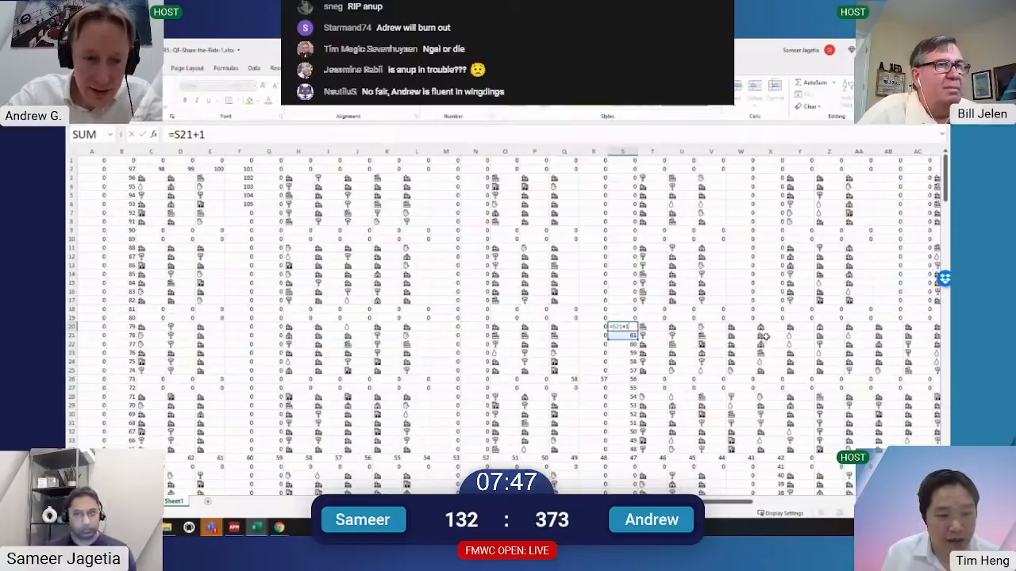
key(Escape)
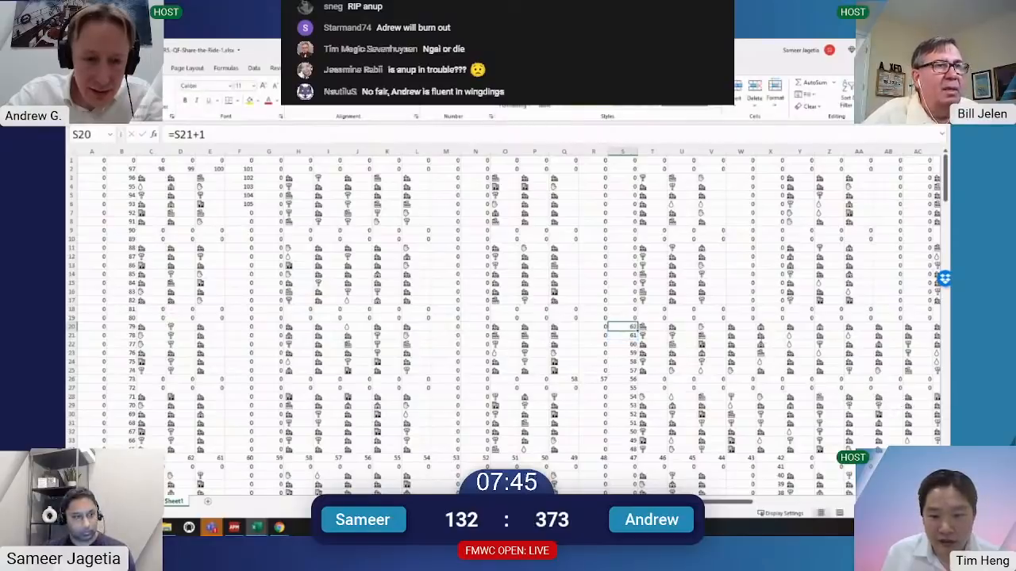
key(alt+Tab)
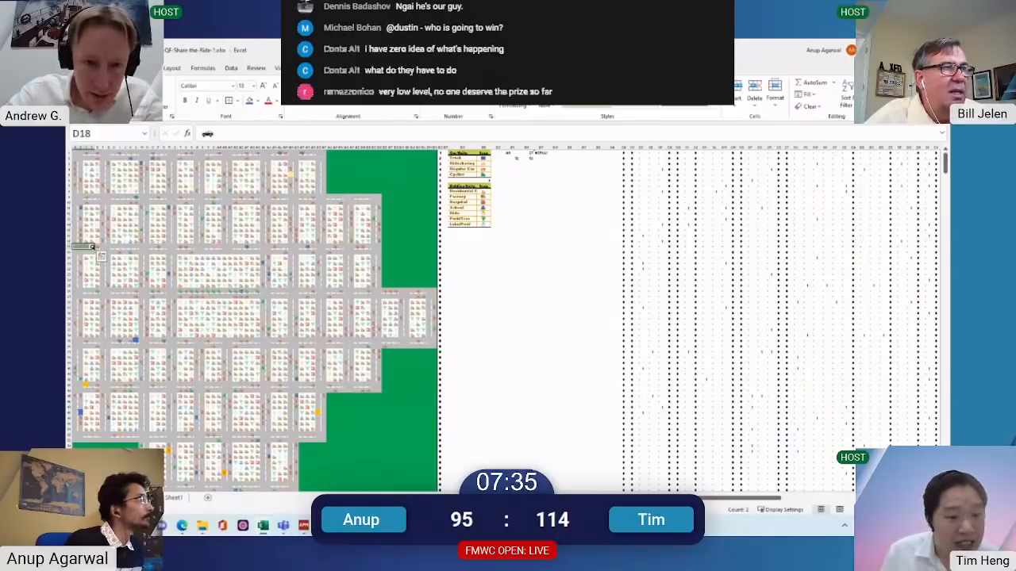
Measure the eastbound leg of the D18-to-AN5 route by selecting row 19 from A19 through AO19
key(shift+Right)
key(shift+Left)
key(ctrl+Left)
key(Down)
key(shift+Right)
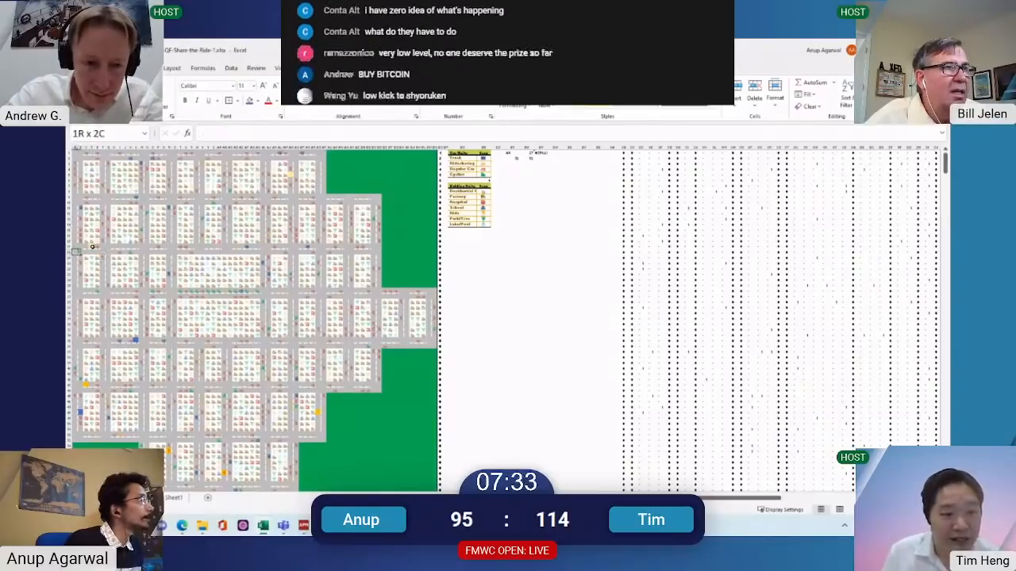
key(shift+Right)
key(shift+Right)
key(shift+Right)
key(shift+Right)
key(shift+Right)
key(shift+Right)
key(shift+Right)
key(shift+Right)
key(shift+Right)
key(shift+Right)
key(shift+Right)
key(shift+Right)
key(shift+Right)
key(shift+Right)
key(shift+Right)
key(shift+Right)
key(shift+Right)
key(shift+Right)
key(shift+Right)
key(shift+Right)
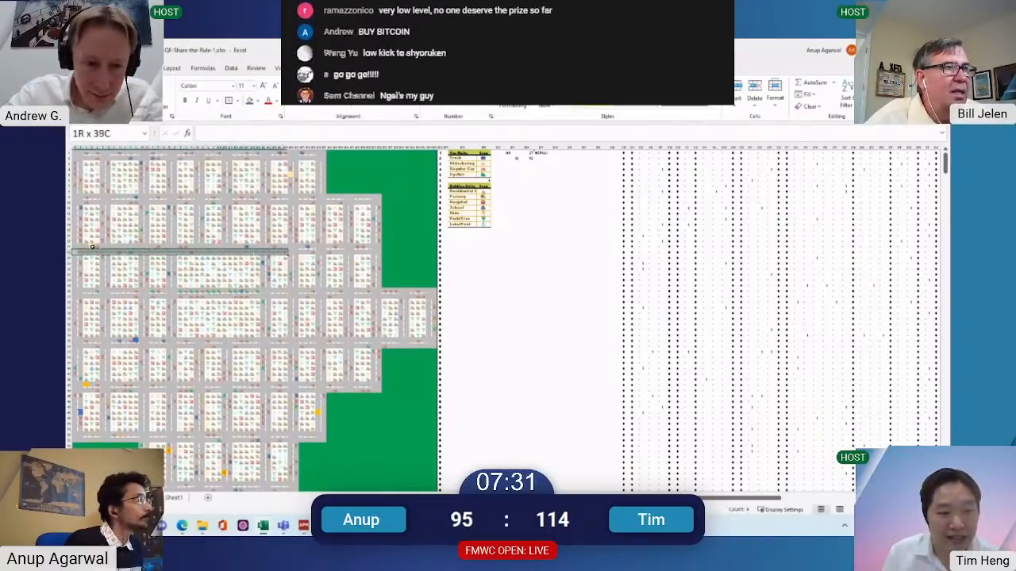
key(shift+Right)
key(shift+Right)
click(296, 252)
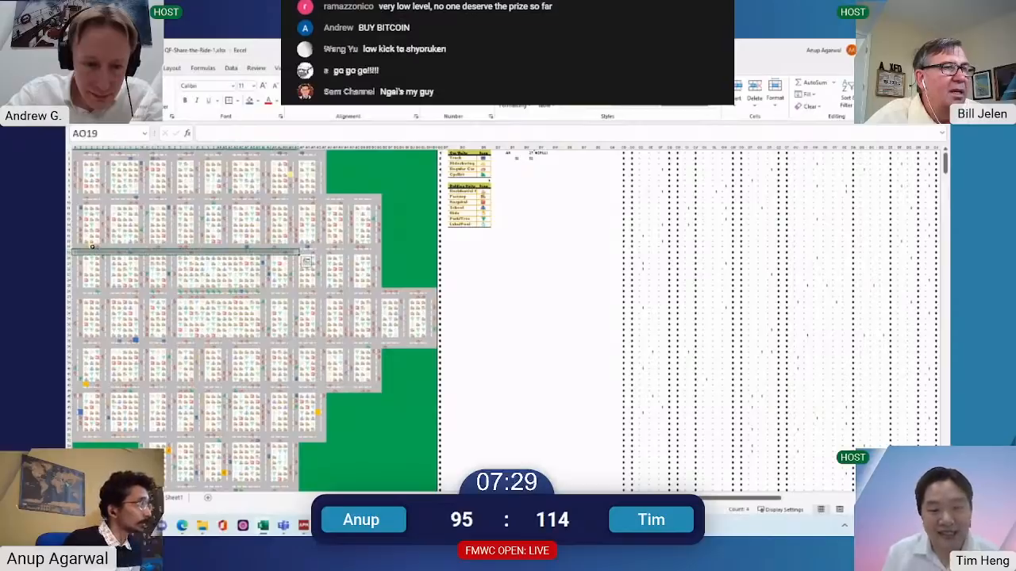
Measure the northbound leg of the route by selecting column AO from AO18 up to row 1
key(Right)
key(Left)
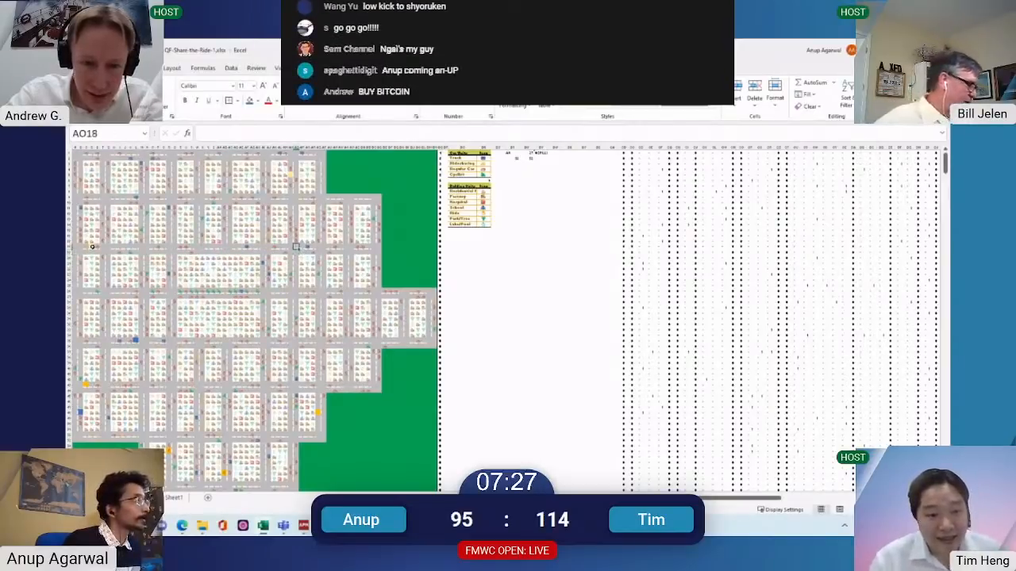
key(shift+Up)
key(shift+Up)
key(shift+Up)
key(shift+Up)
key(shift+Up)
key(shift+Up)
key(shift+Up)
key(shift+Up)
key(shift+Up)
key(shift+Up)
key(shift+Up)
key(shift+Up)
key(shift+Up)
key(shift+Up)
key(shift+Up)
key(shift+Up)
key(shift+Up)
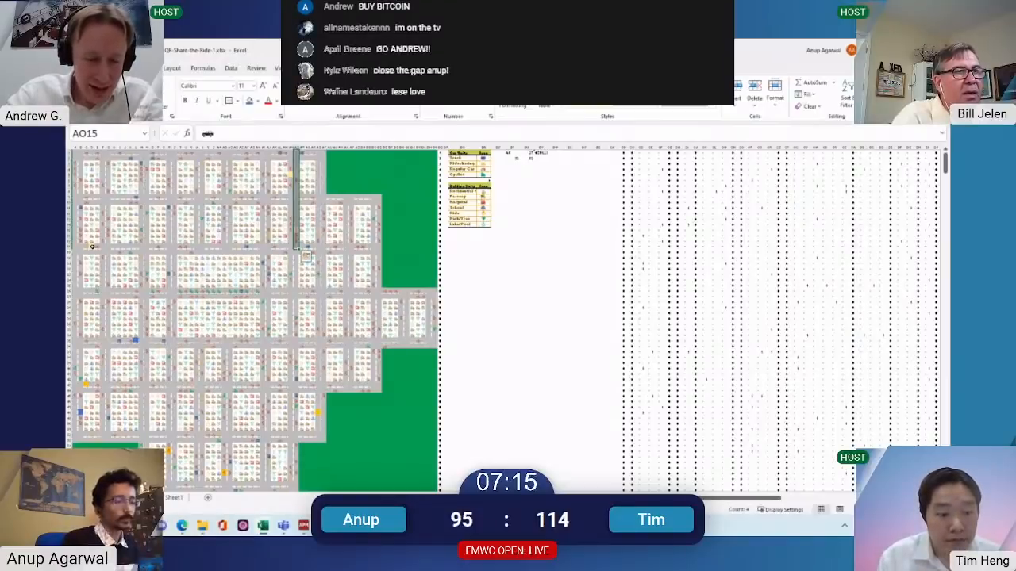
Measure the final southbound leg by selecting column AN from AN1 down to AN5
key(ctrl+Up)
key(ctrl+Up)
key(Left)
key(shift+Down)
key(shift+Down)
key(shift+Down)
key(shift+Down)
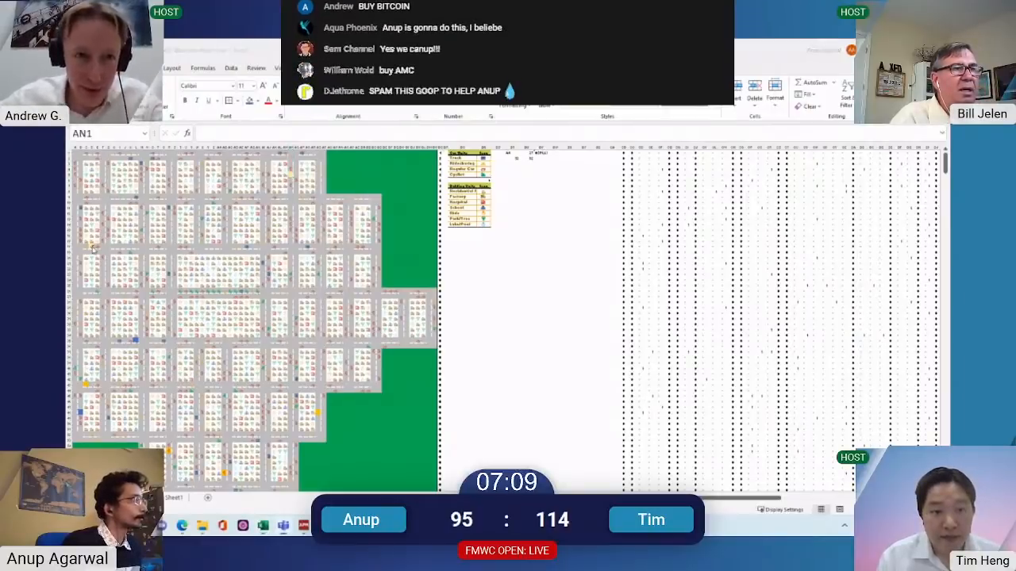
Record 68 as the Level 5 answer in G153 and copy the answers in G152:G153
key(ctrl+Page_Up)
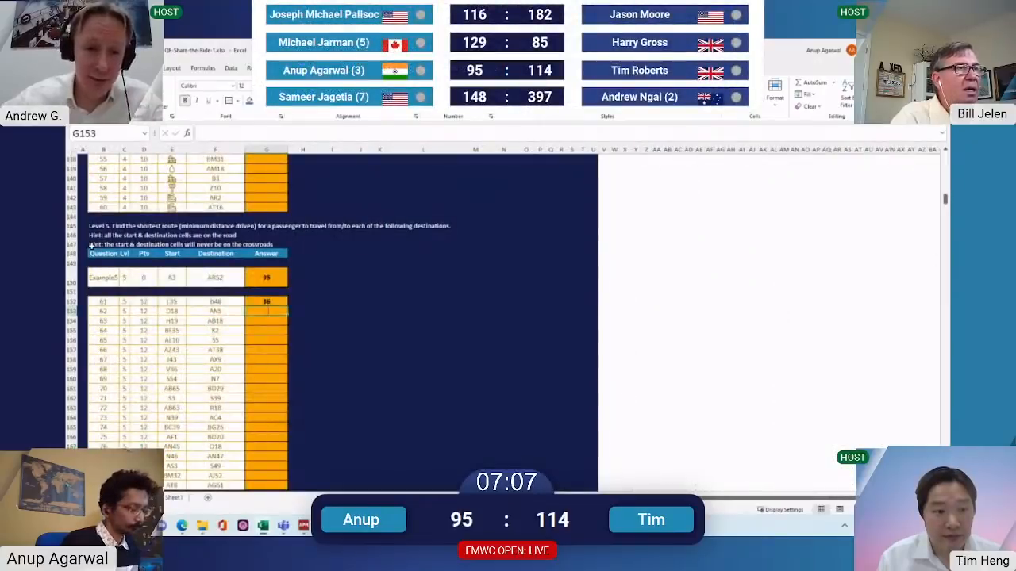
text(68)
key(Up)
key(shift+Down)
key(ctrl+c)
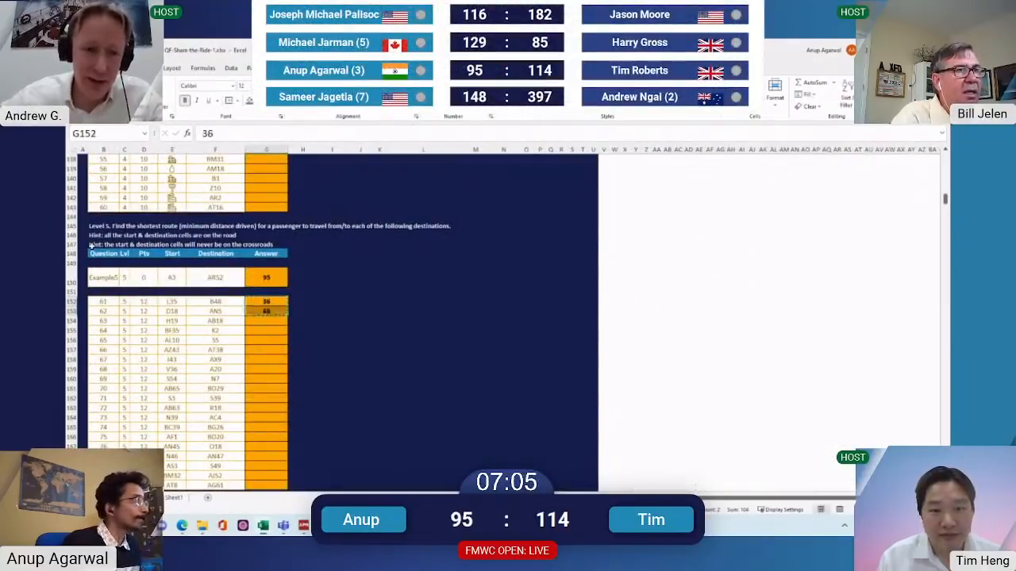
key(alt+Tab)
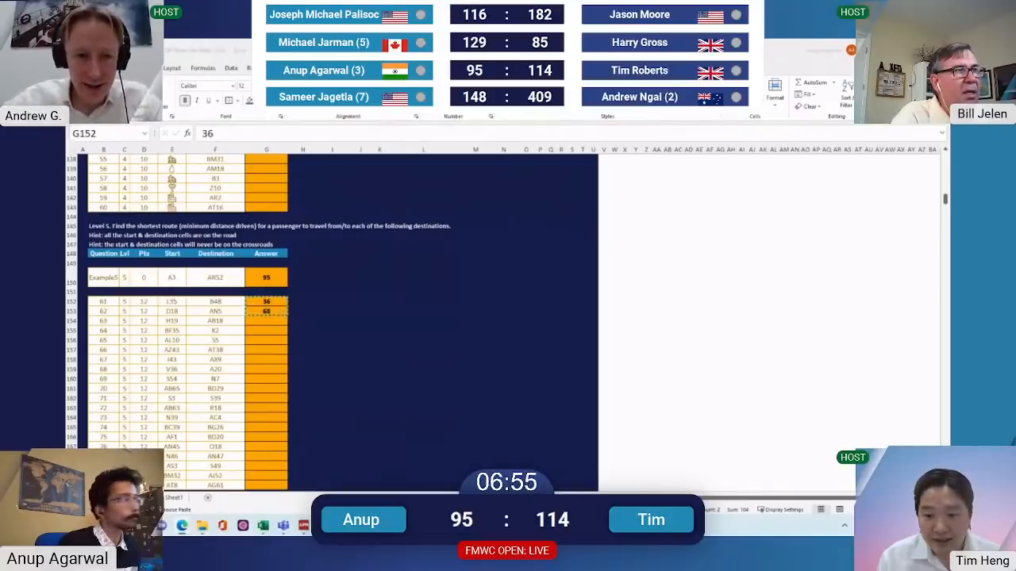
Check the start cell of the next Level 5 question in row 154
key(alt+Tab)
key(Down)
key(Left)
key(Left)
key(Down)
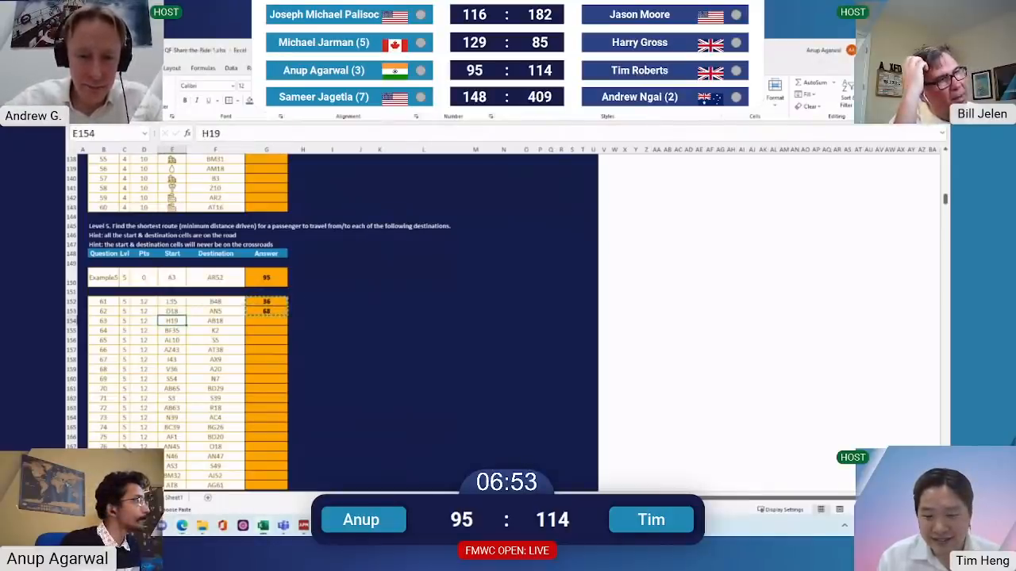
key(alt+Tab)
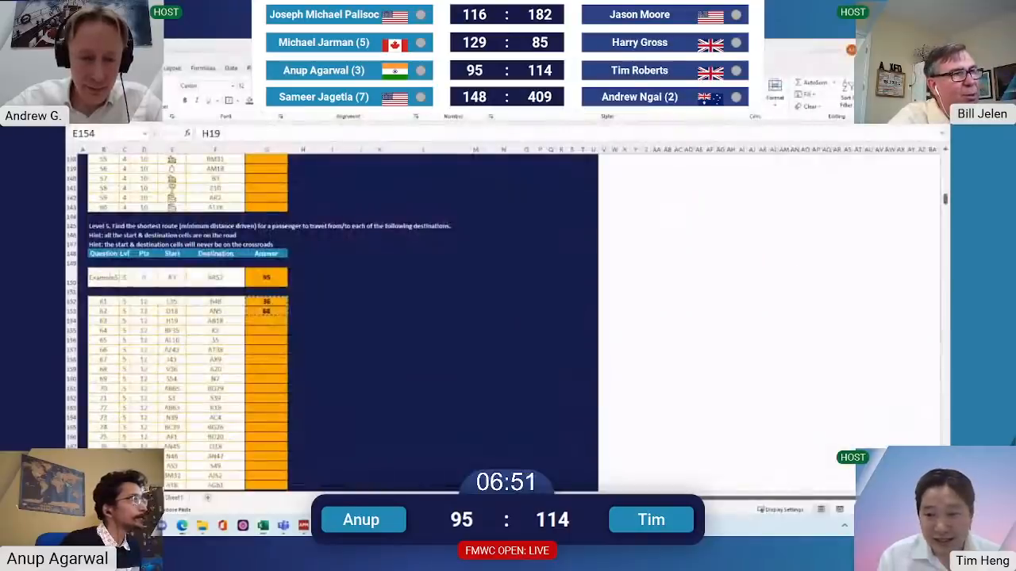
key(alt+Tab)
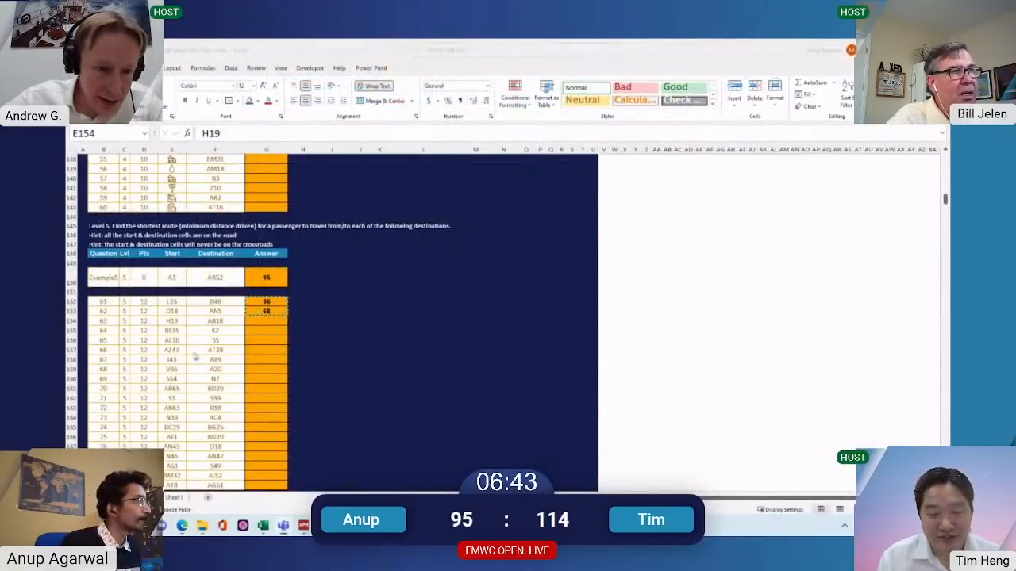
Change the Level 5 answer for the D18-to-AN5 route in G153 to 69
key(alt+Tab)
click(252, 312)
text(69)
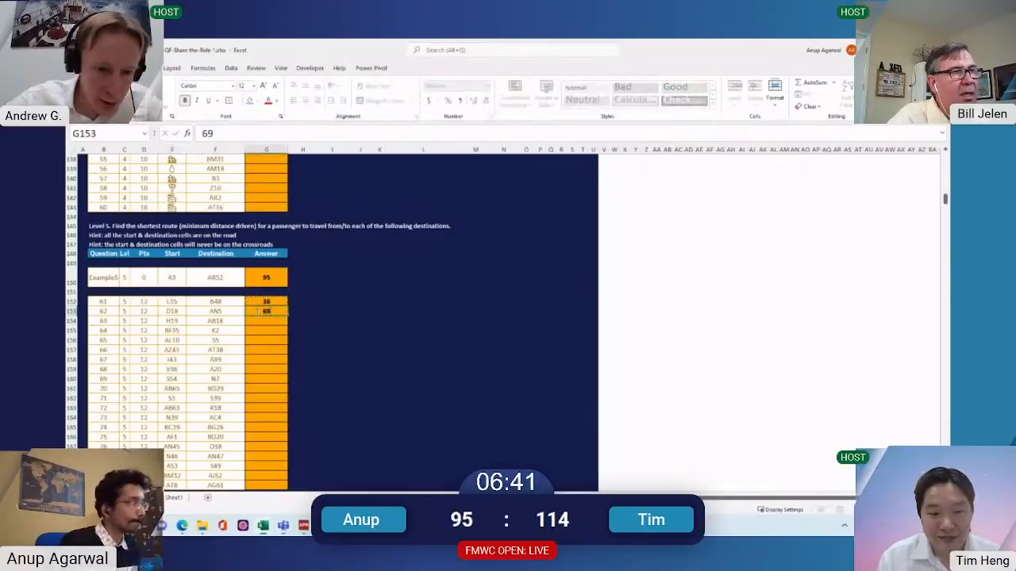
Try 37 as the Level 5 answer in G152 and set it back to 36
key(Up)
text(37)
key(Return)
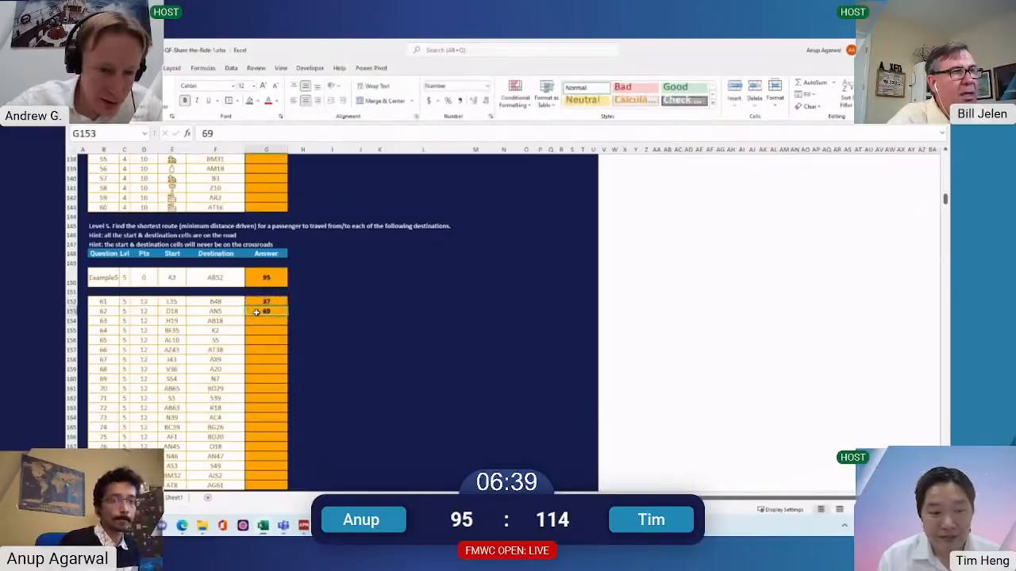
key(Up)
key(Up)
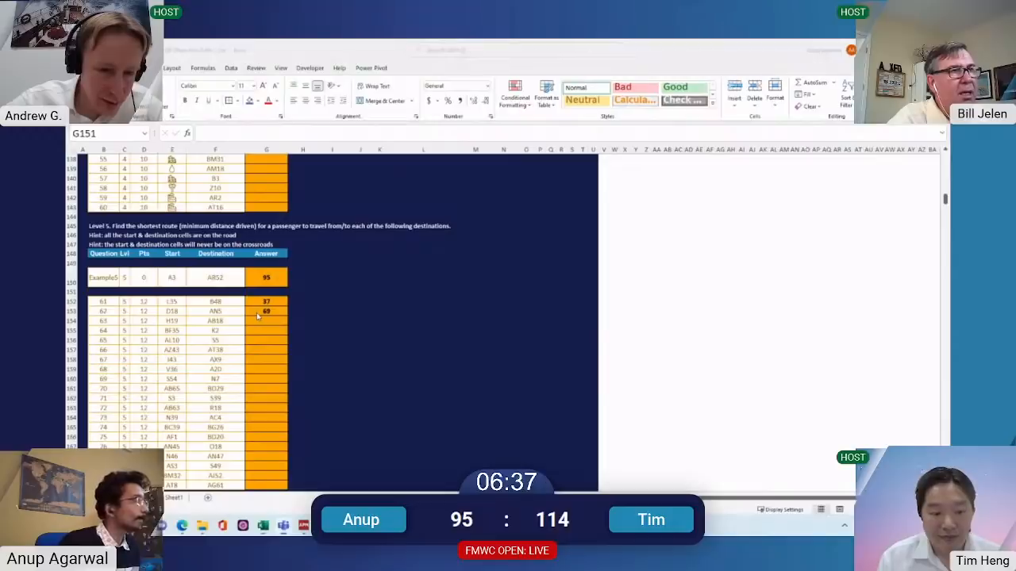
key(Down)
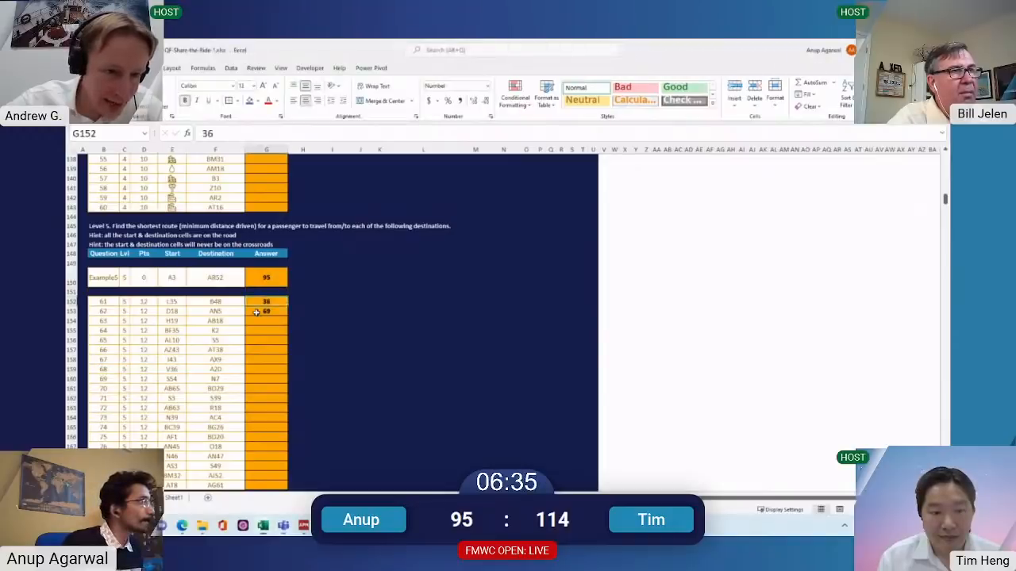
Locate the start cell H19 and destination cell AB18 of Level 5 question 63 on the map
key(Down)
key(ctrl+Page_Up)
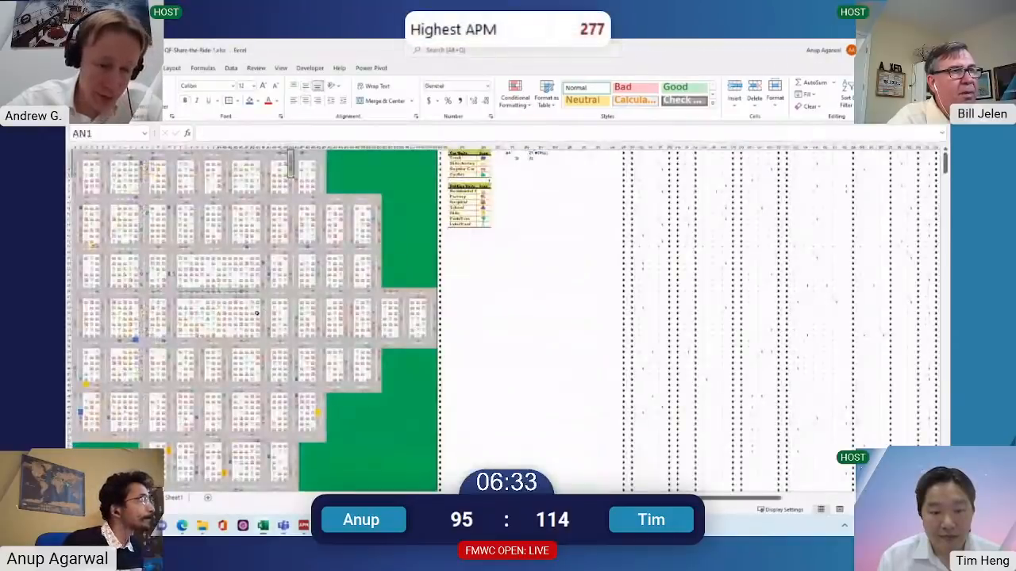
click(257, 312)
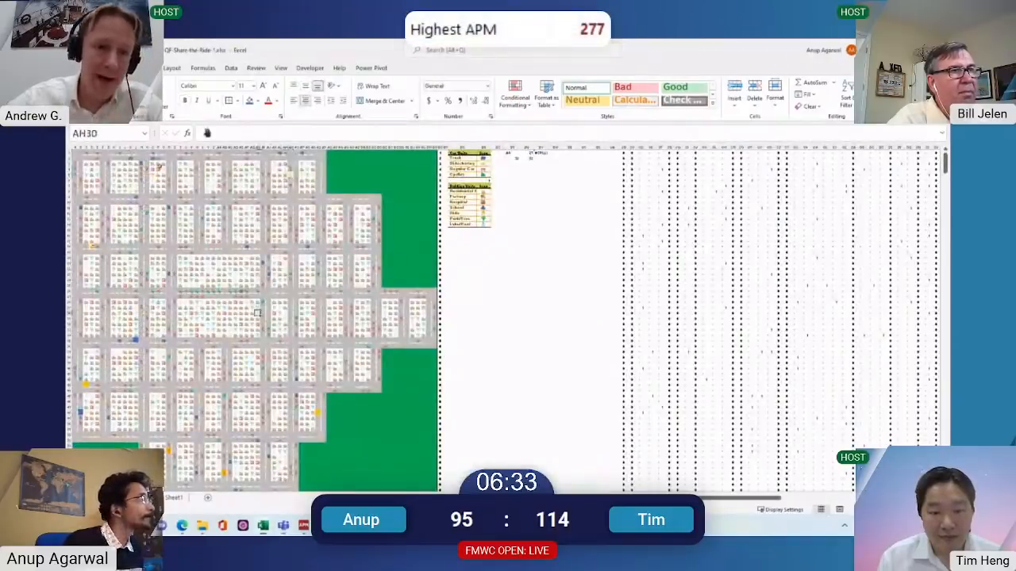
click(114, 138)
text(h19)
key(Return)
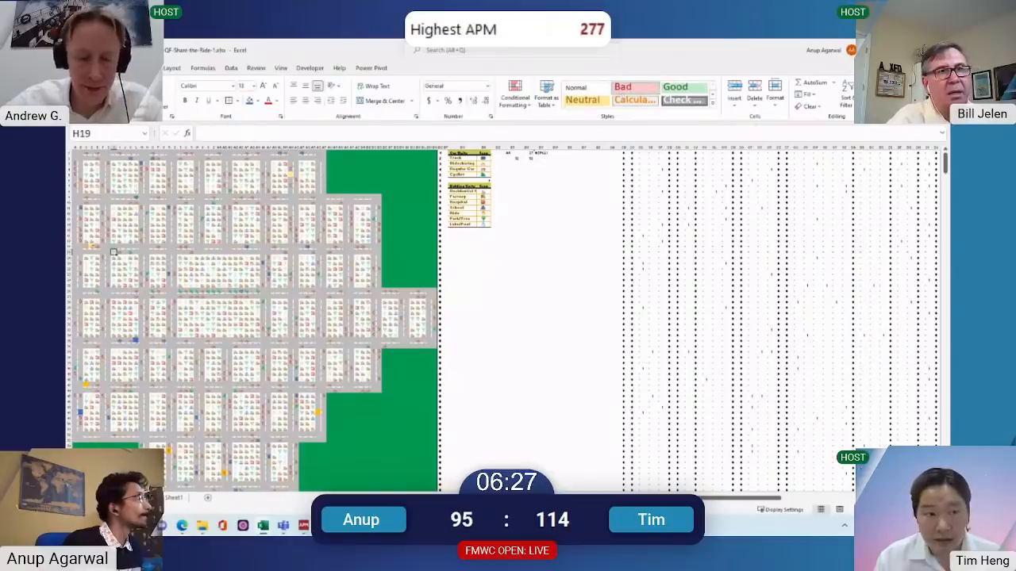
click(95, 131)
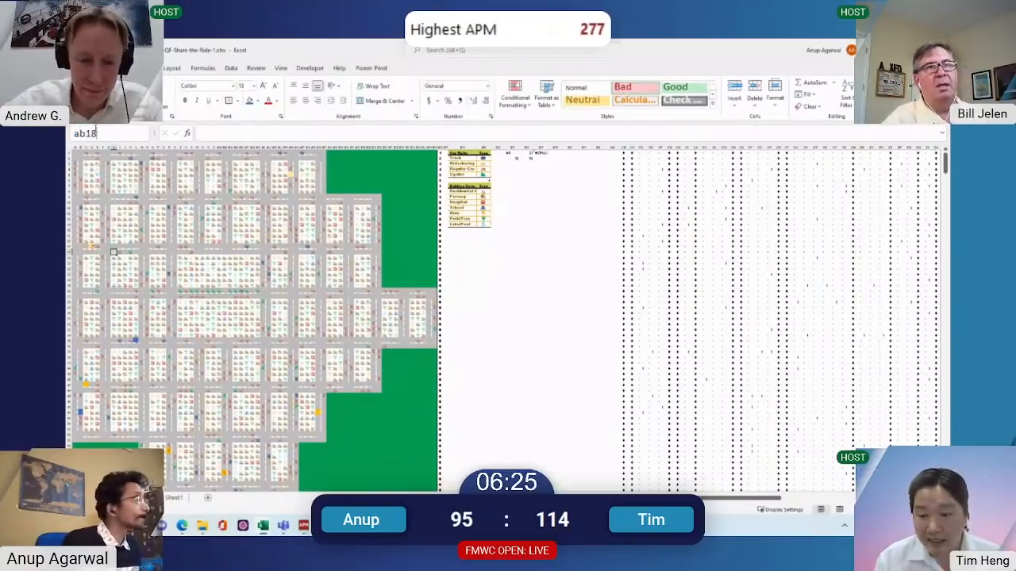
key(Return)
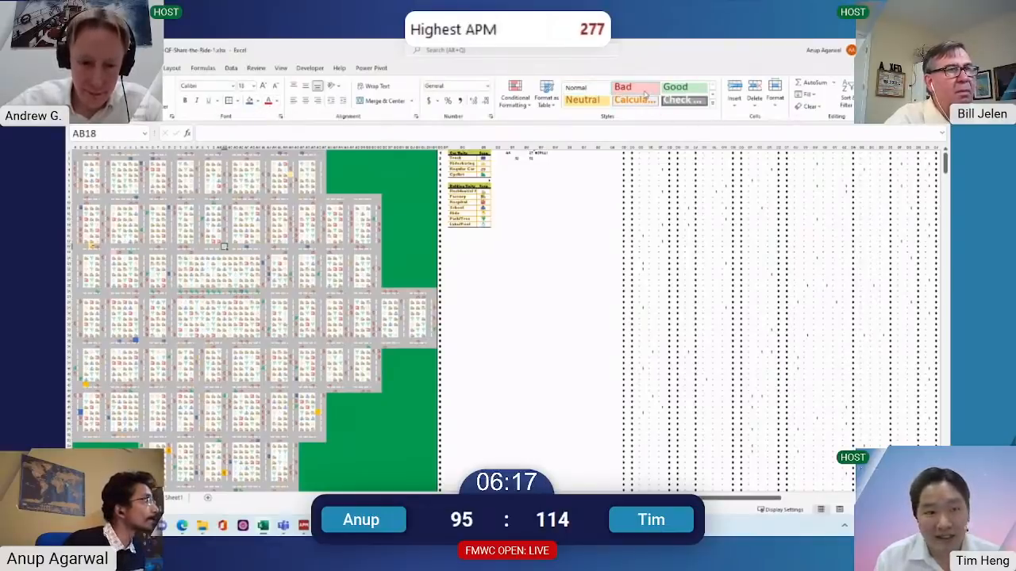
Trace the route on the map to the Level 3 destination AB59, following the road cells along row 62 and up beside the block
key(ctrl+shift+Left)
key(ctrl+shift+Left)
key(ctrl+shift+Left)
key(ctrl+shift+Left)
key(ctrl+shift+Left)
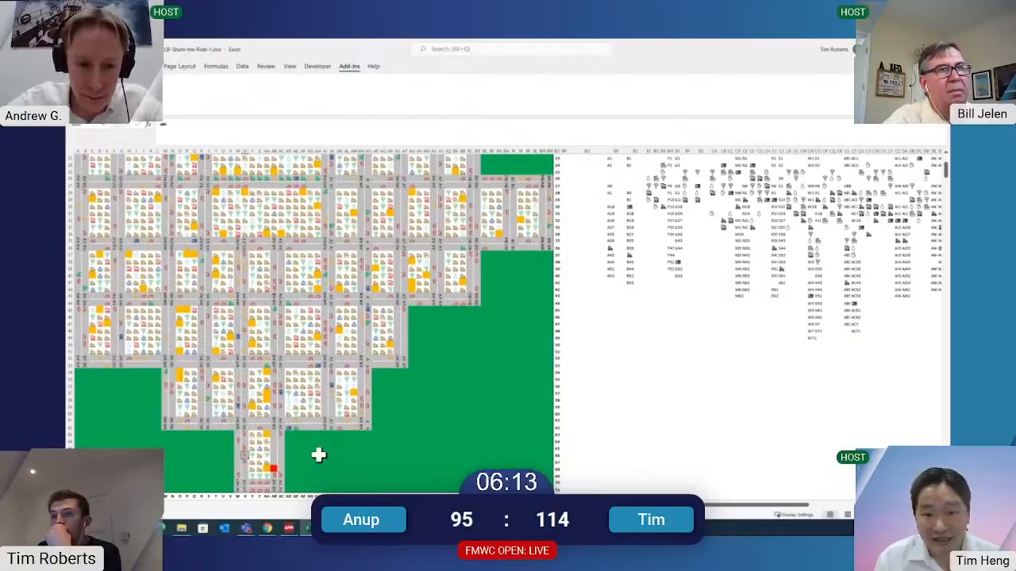
key(Up)
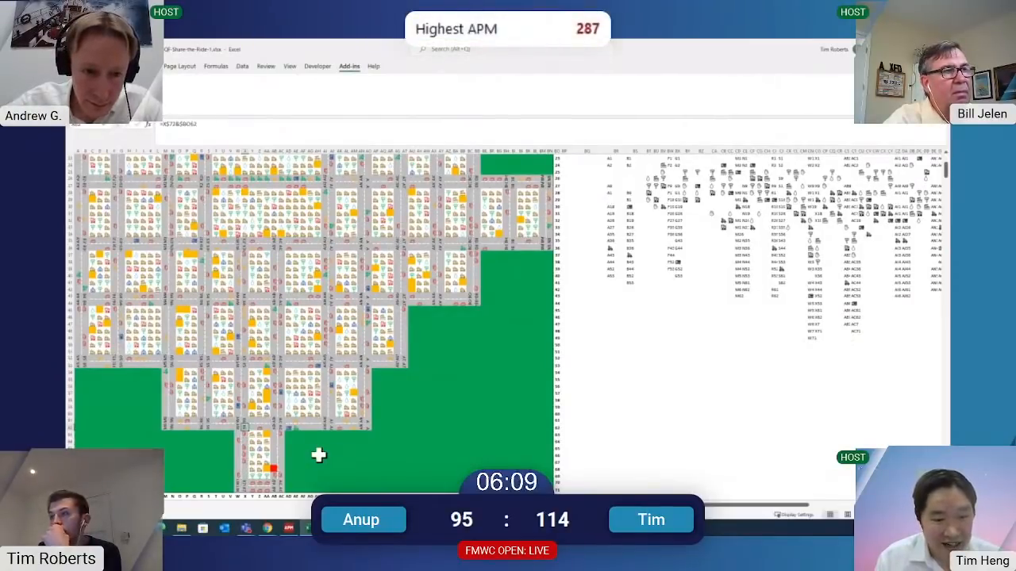
key(Right)
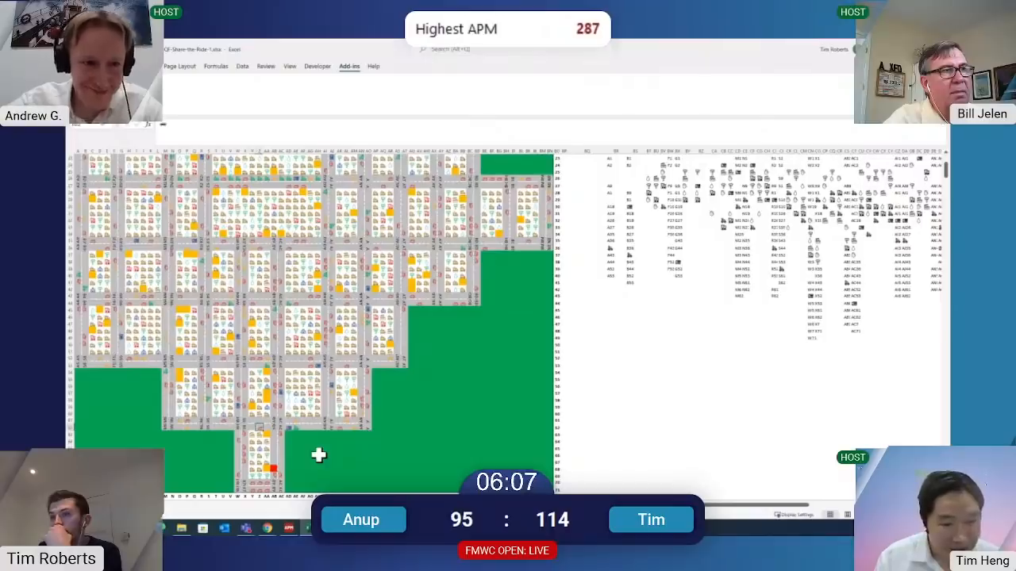
key(Right)
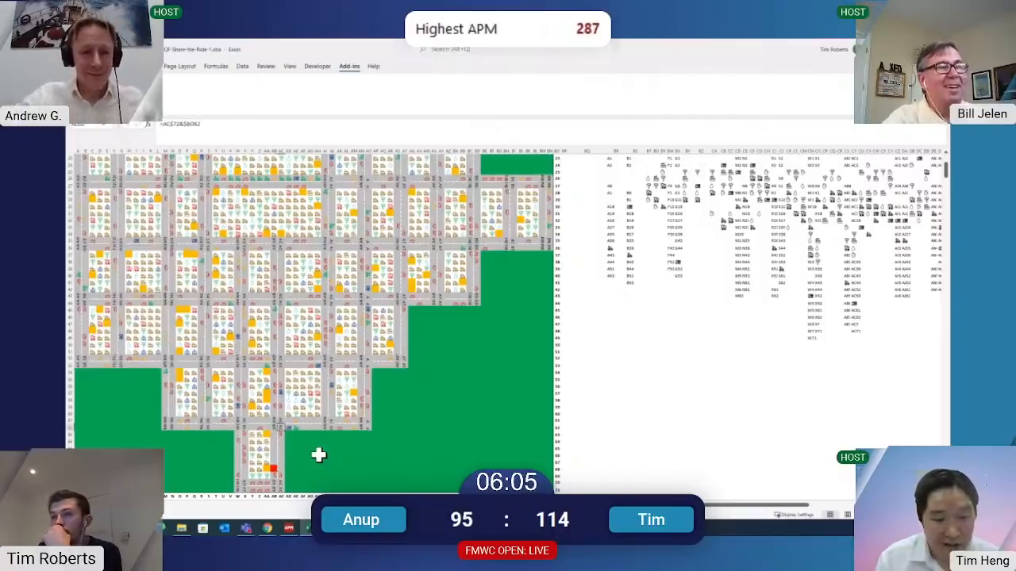
key(Up)
key(Left)
key(Up)
key(Up)
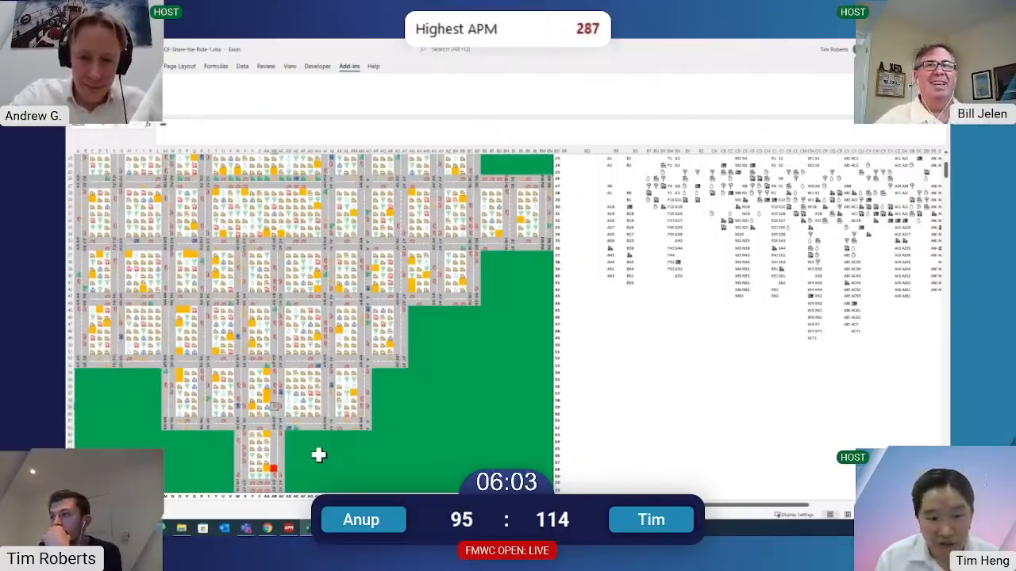
key(Up)
key(ctrl+shift+Right)
key(ctrl+shift+Left)
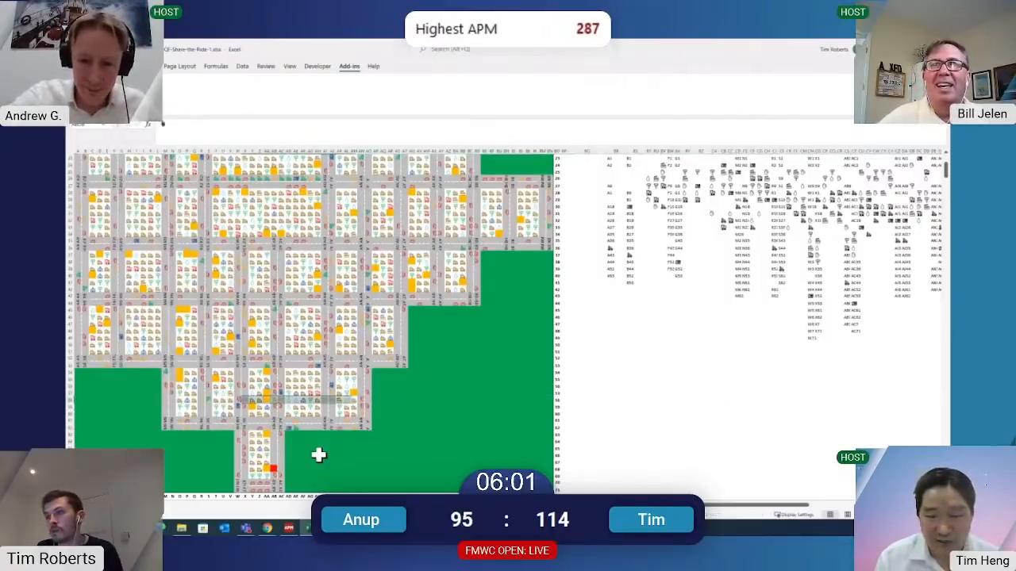
key(Down)
Record 24 as the Level 3 answer for question 22, destination AB59
key(ctrl+Page_Up)
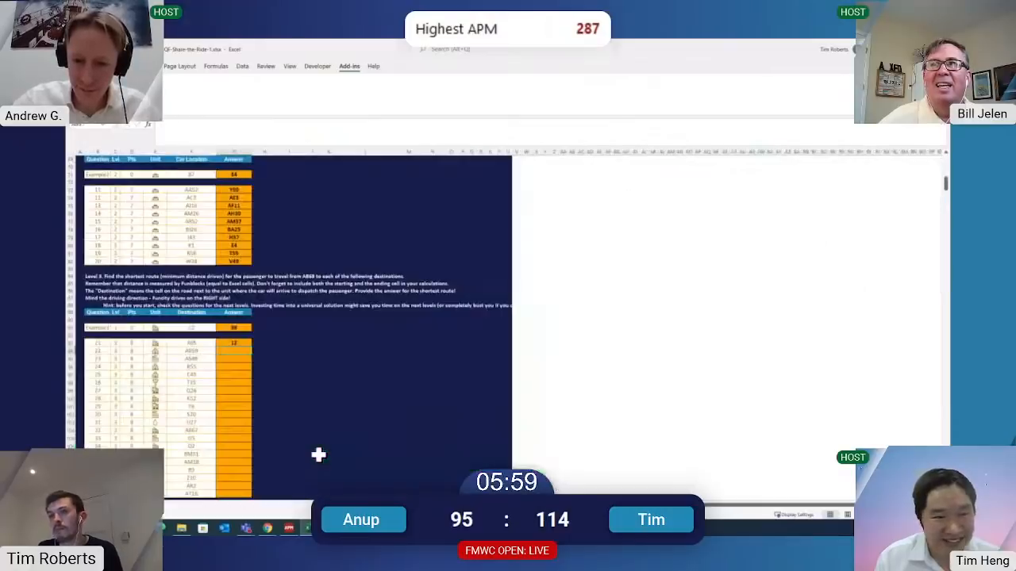
text(24)
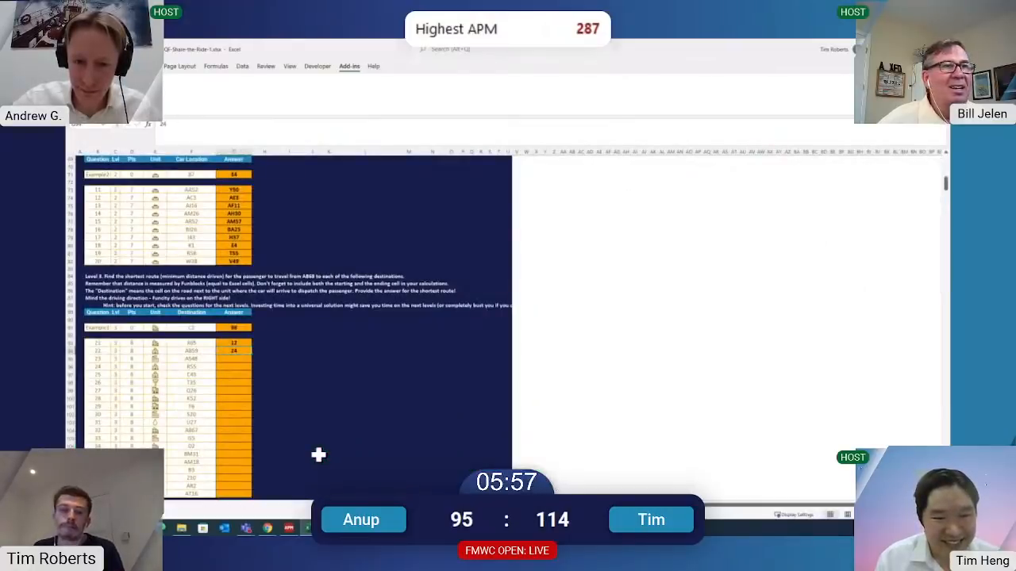
key(alt+Tab)
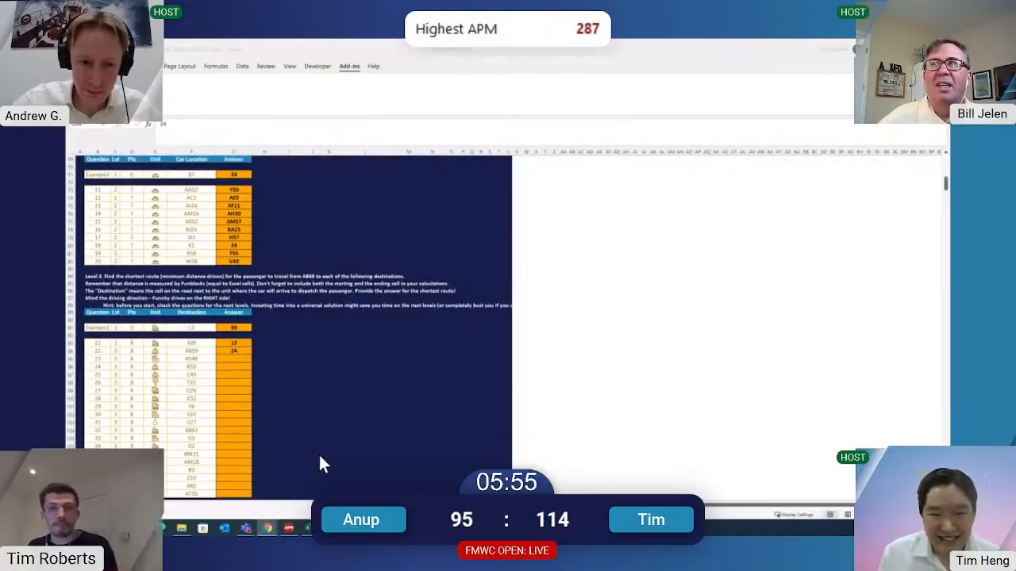
Read through the question tables and hints for Levels 4, 5 and 6 on the question sheet
key(alt+Tab)
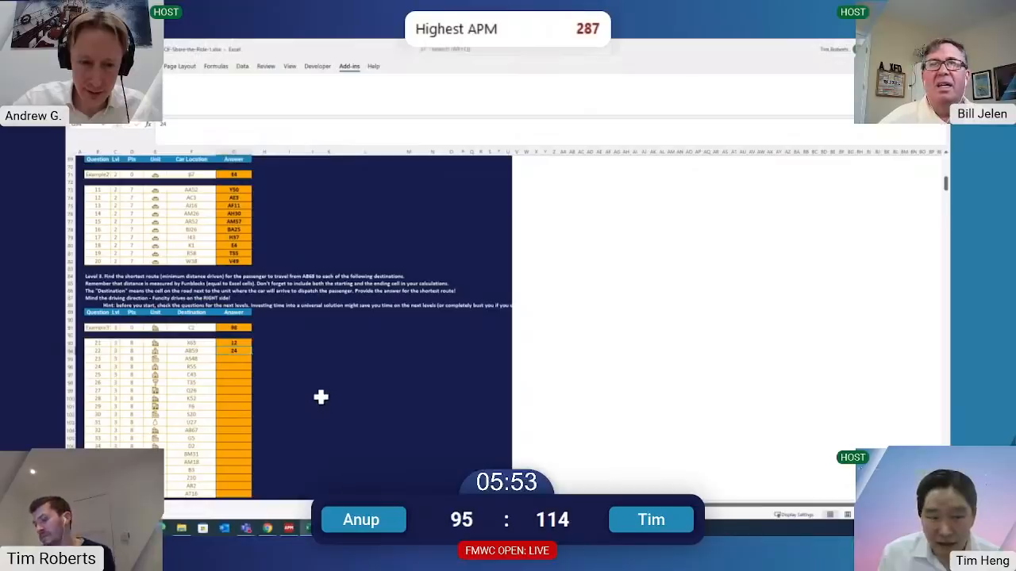
scroll(321, 397, down, 20)
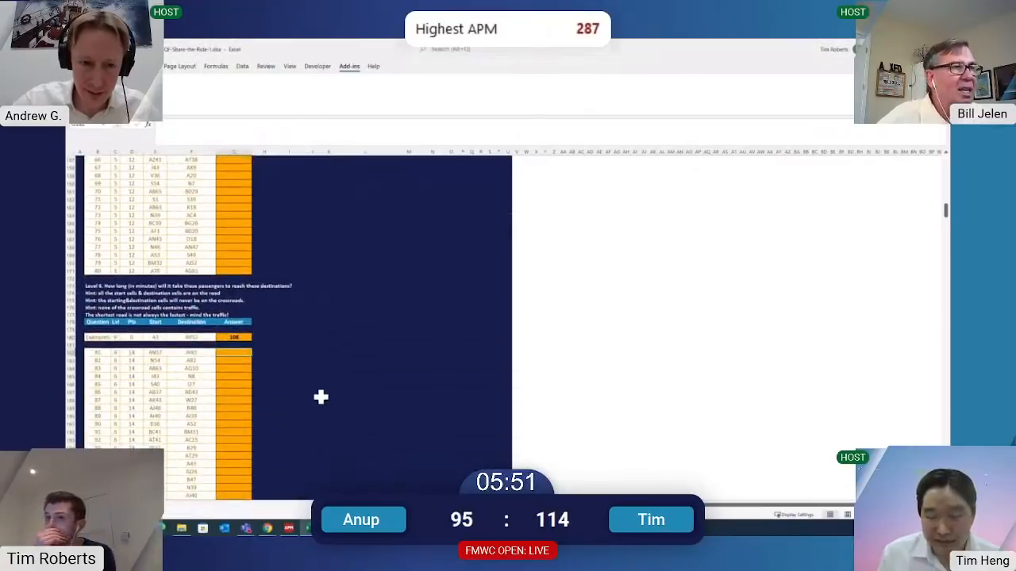
key(Page_Down)
key(Page_Up)
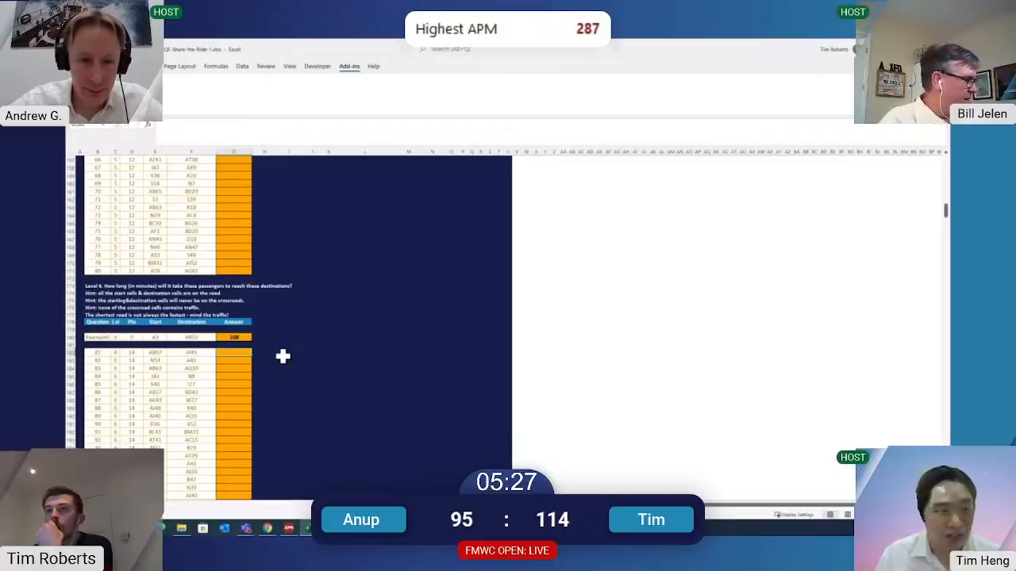
scroll(282, 356, up, 15)
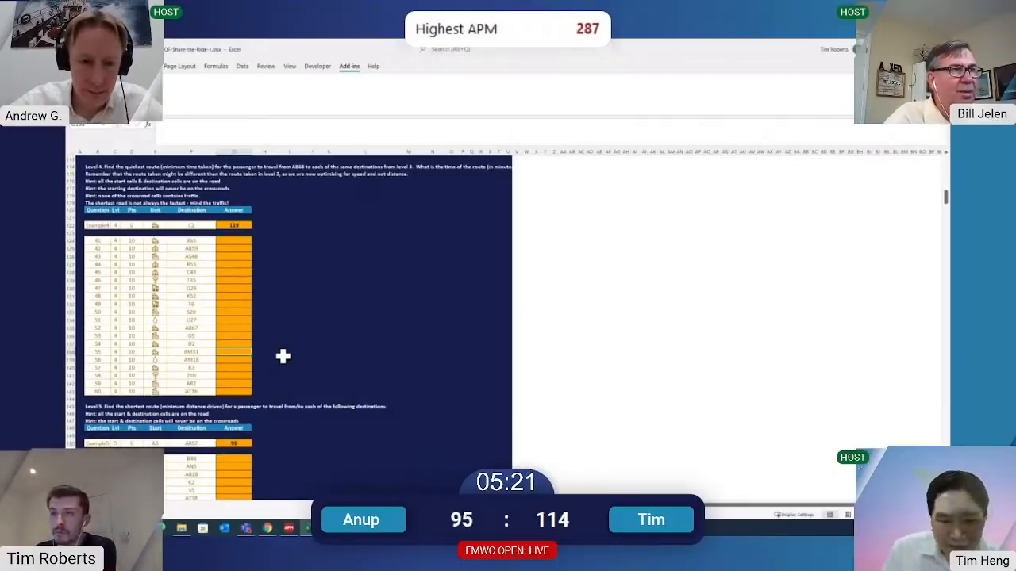
scroll(282, 356, down, 5)
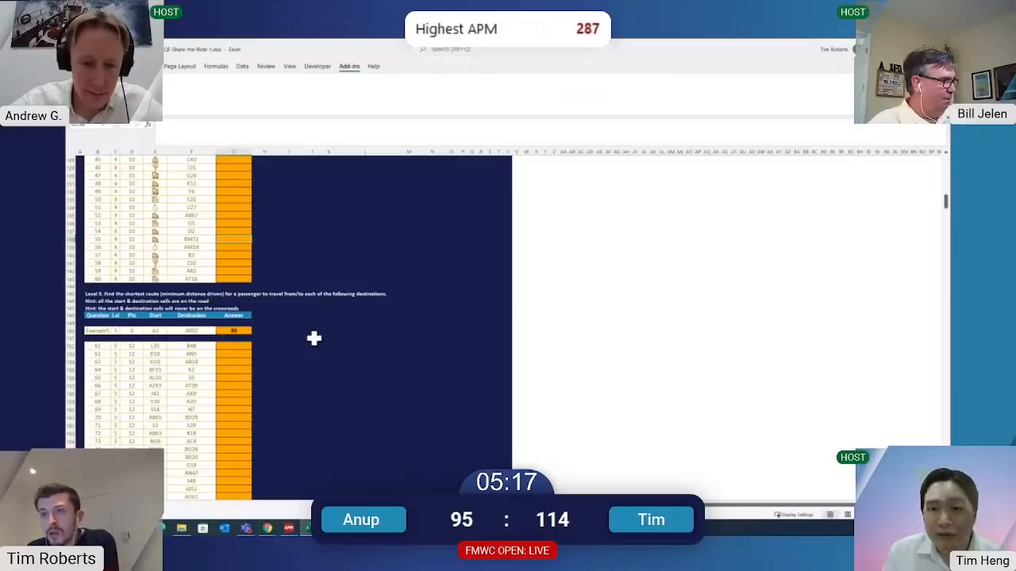
scroll(313, 337, down, 1)
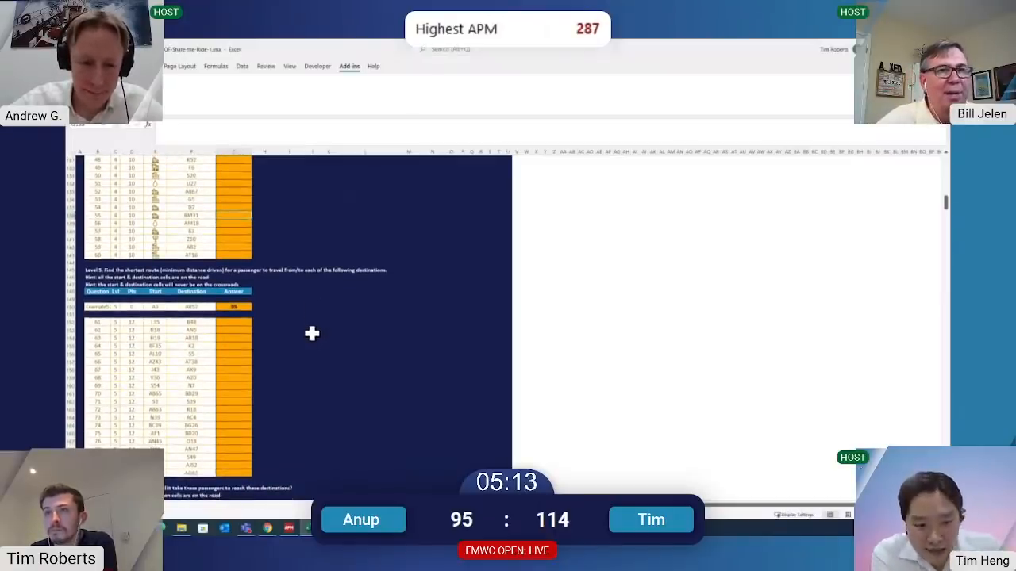
scroll(311, 333, up, 2)
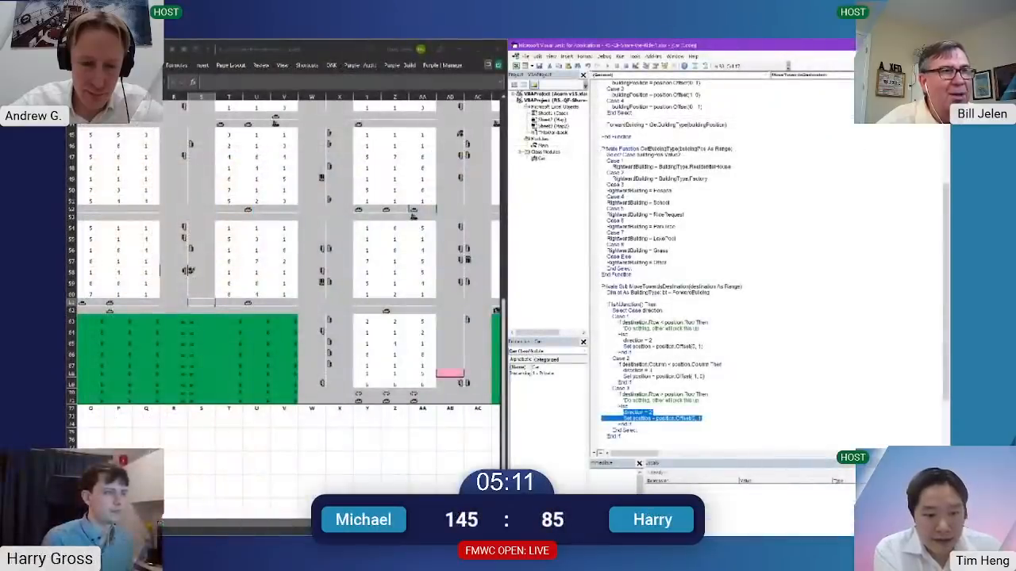
In Case 3 of MoveTowardsDestination, replace the comment with the lines from its Else branch, using direction = 4 and Offset(0, -1)
key(Delete)
key(ctrl+shift+Right)
key(ctrl+shift+Right)
key(ctrl+shift+Right)
key(ctrl+shift+Right)
key(ctrl+shift+Right)
key(ctrl+shift+Right)
key(ctrl+shift+Right)
key(ctrl+shift+Right)
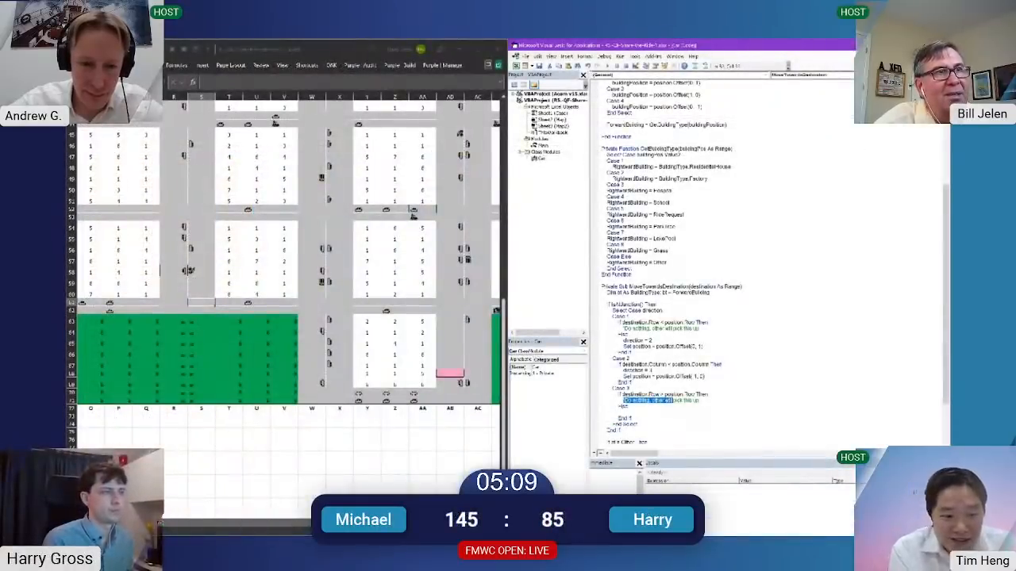
text(direction = 2                 Set position = position.Offset(0, 1))
key(BackSpace)
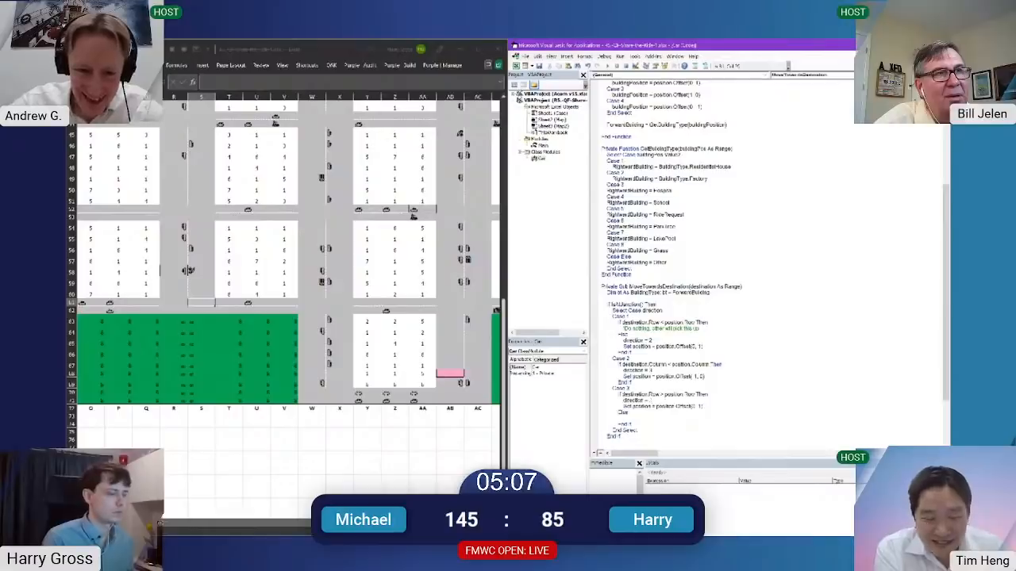
text(1, )
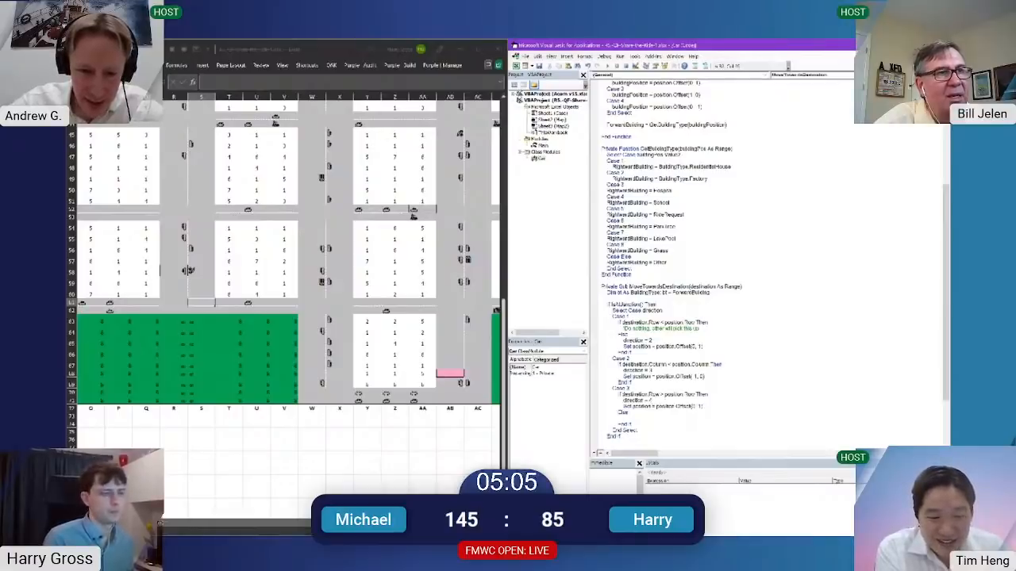
text(-1)
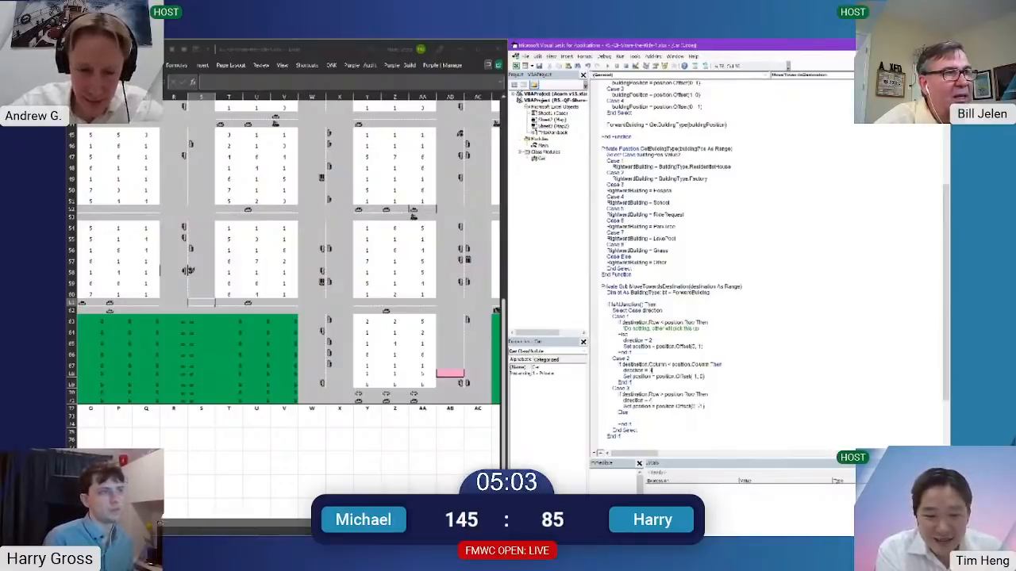
Copy the direction and position lines from Case 2 into Case 3's Else branch, using direction = 1 and Offset(-1, 0)
key(End)
key(shift+Up)
key(ctrl+shift+Left)
key(ctrl+shift+Left)
key(ctrl+shift+Left)
key(ctrl+shift+Left)
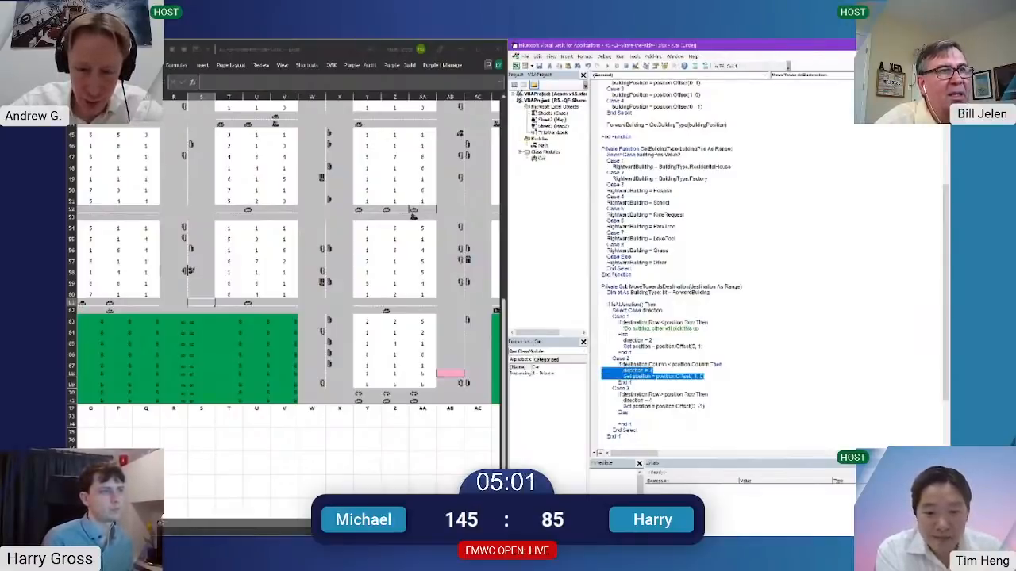
key(ctrl+shift+Right)
key(Down)
key(Down)
key(Down)
key(Down)
key(Down)
key(Down)
key(Down)
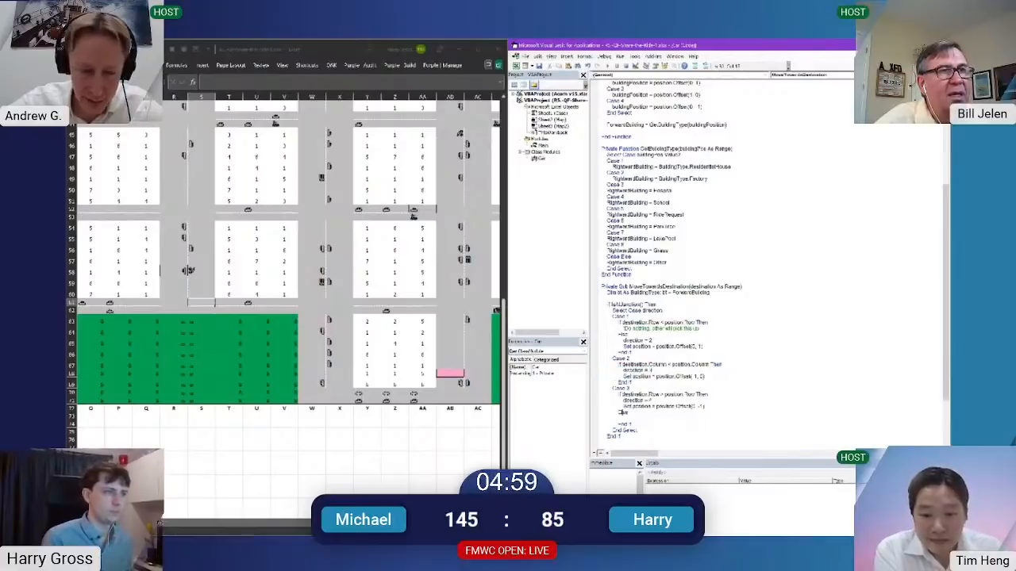
text(direction = 3 Set position = position.Offset(1, 0))
key(BackSpace)
text(1)
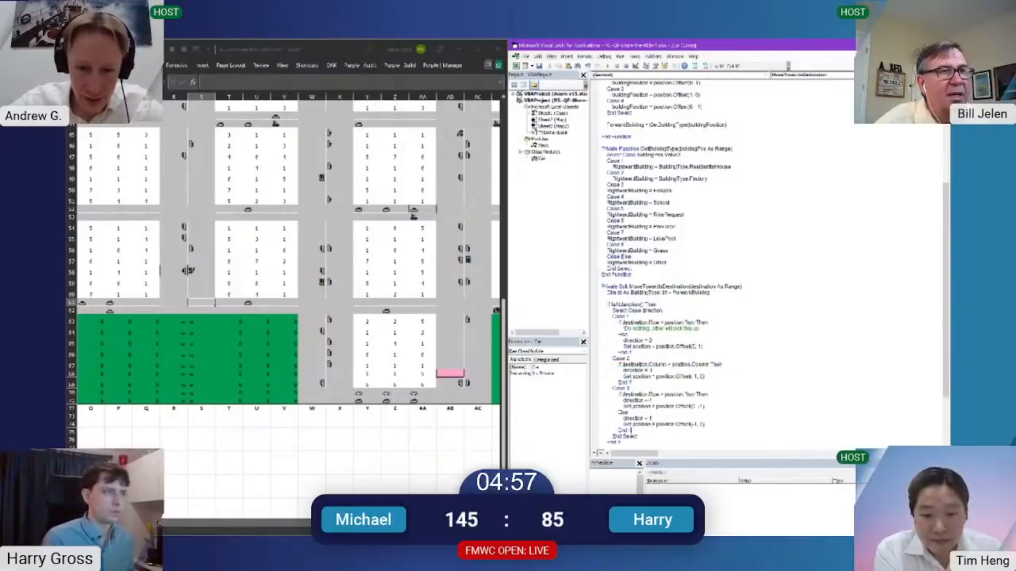
Remove the blank lines before End Sub in the MoveTowardsDestination procedure
key(Down)
key(Down)
key(Down)
key(Down)
key(Down)
key(Down)
key(Down)
key(Down)
key(Down)
key(Down)
key(Down)
key(Down)
key(Down)
key(Down)
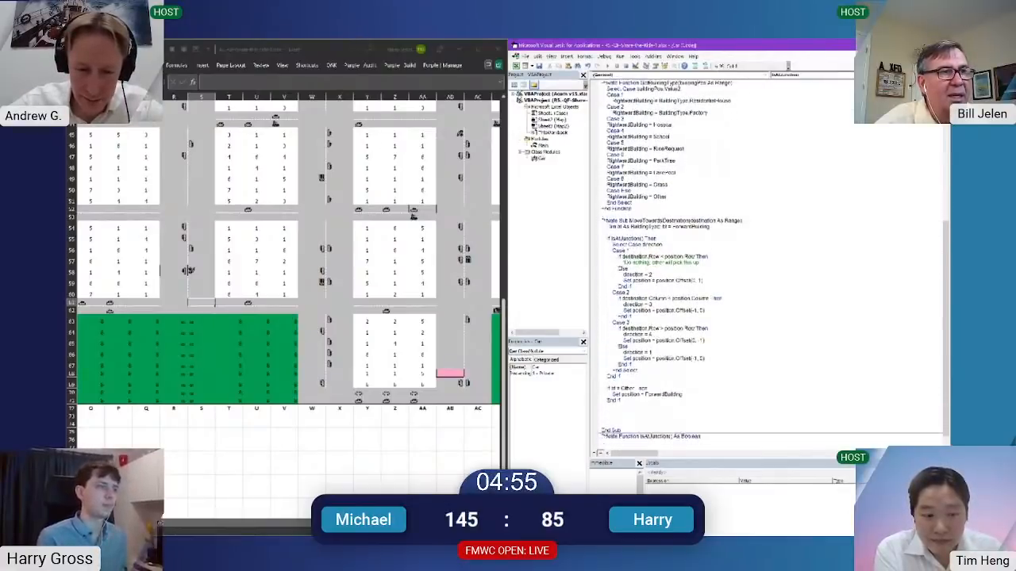
key(shift+Home)
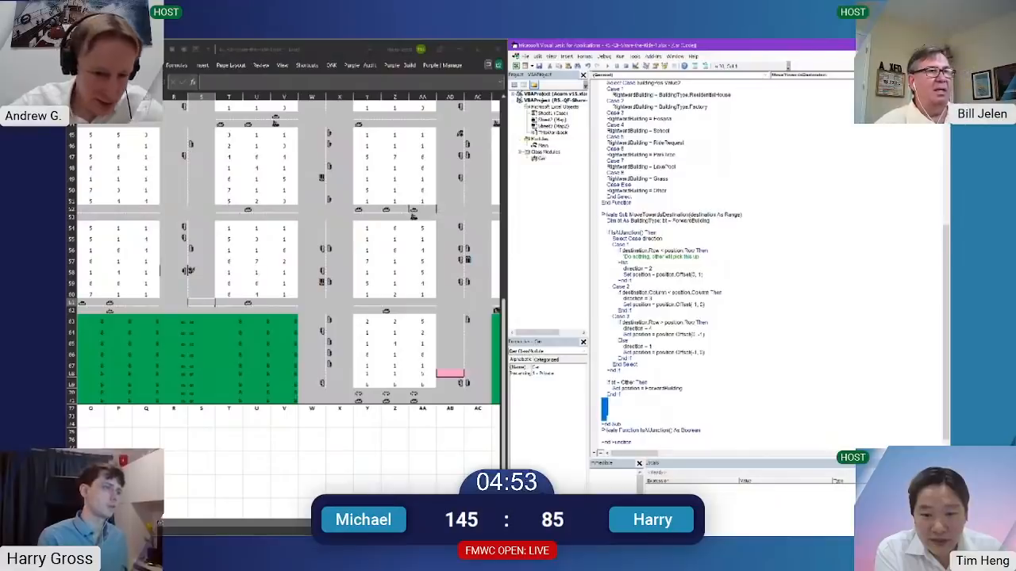
key(BackSpace)
key(BackSpace)
key(Up)
key(Up)
key(Up)
key(Up)
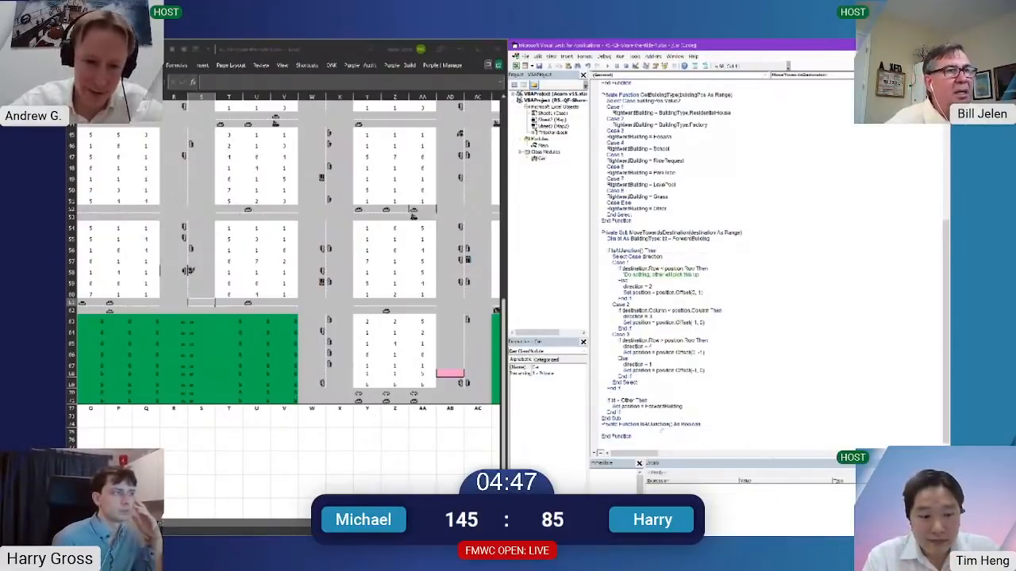
Check the road junction at cell X62 on the map and return to the empty IsAtJunction function body
click(661, 430)
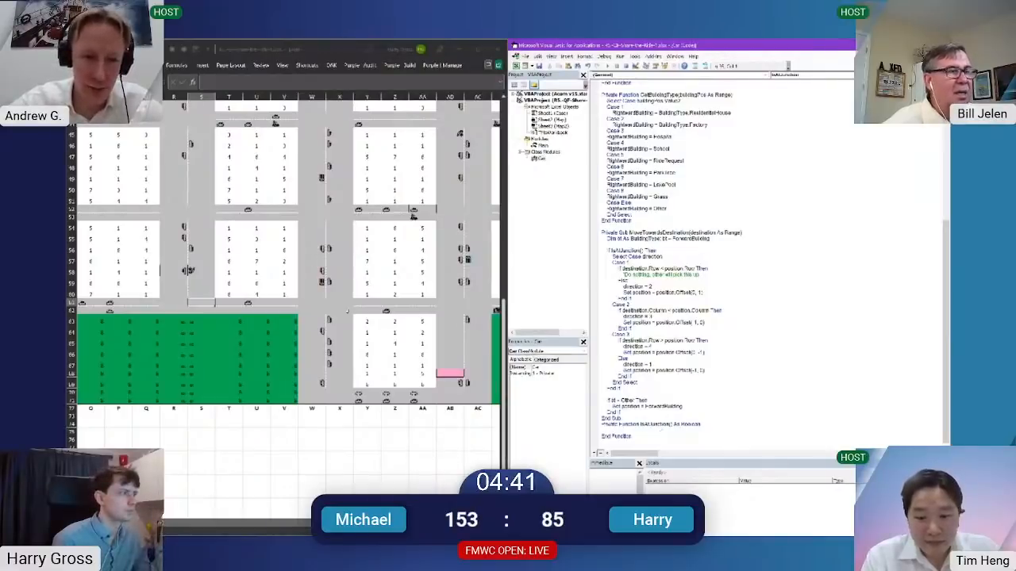
click(338, 311)
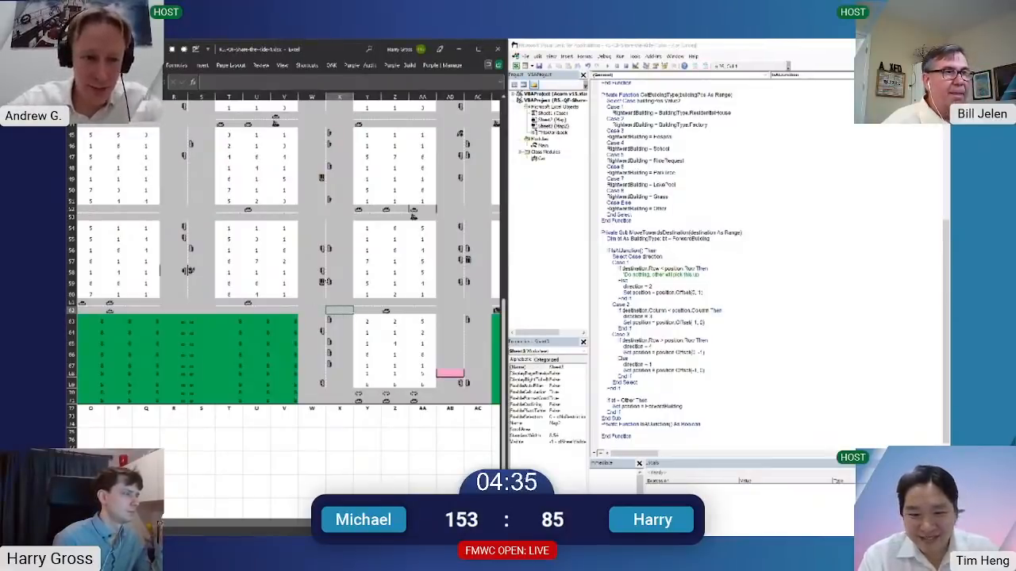
click(631, 429)
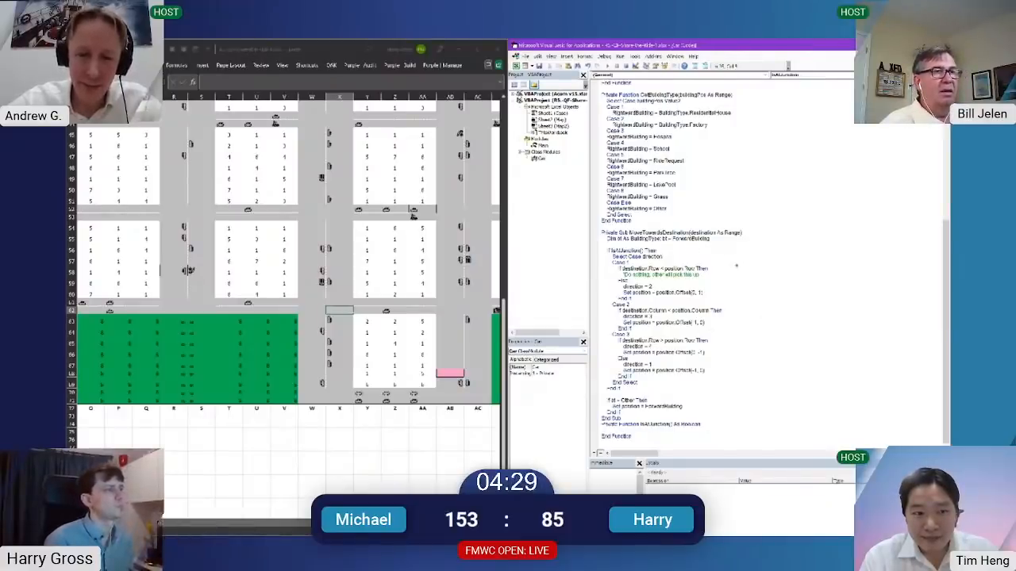
Declare the return type of the GetBuildingType function as BuildingType
key(F5)
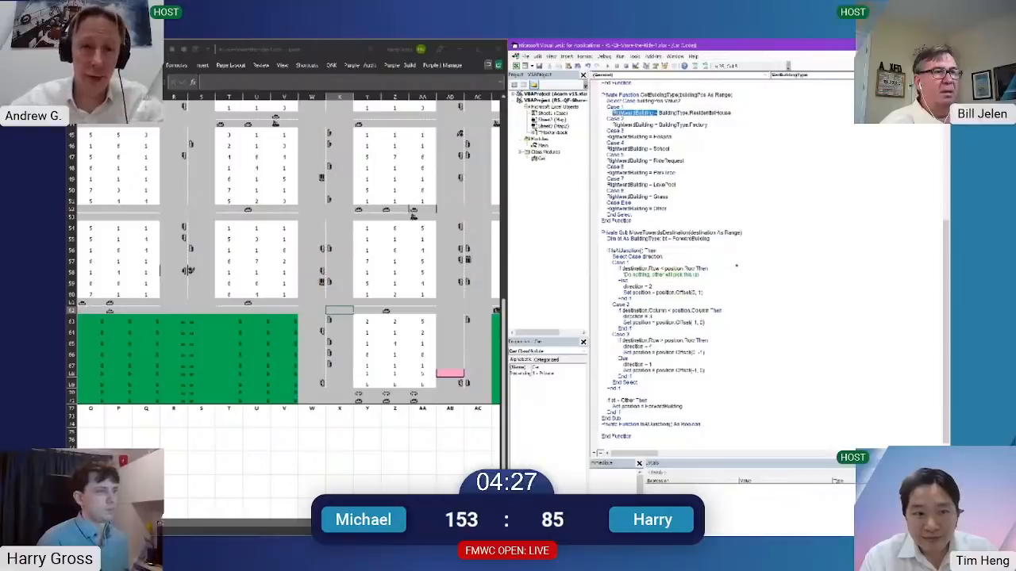
key(Return)
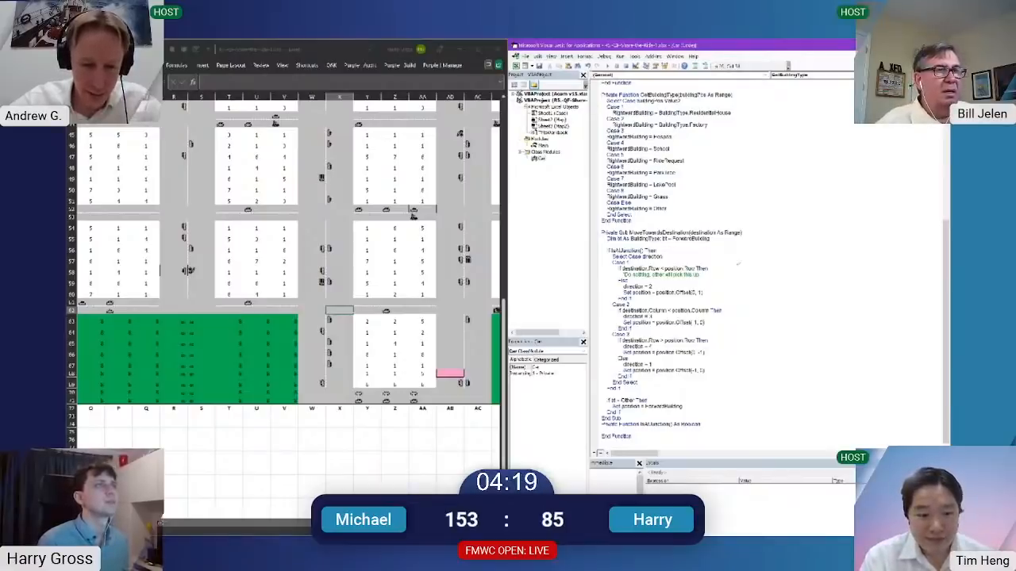
text(as BuildingType)
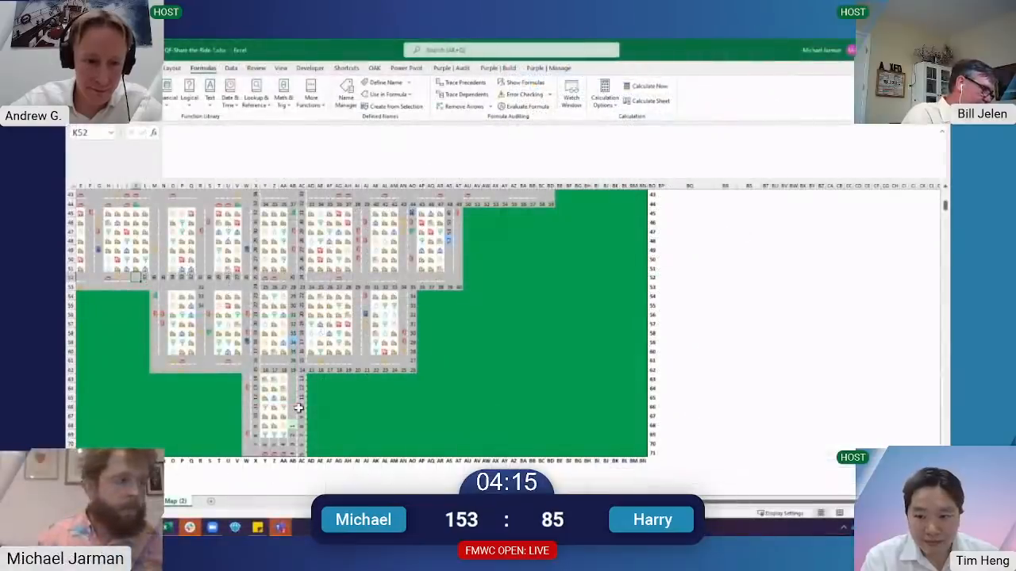
Enter 38 as the Level 3 answer for question 28, destination K52, in cell G100 and copy it
key(ctrl+Page_Up)
key(ctrl+Page_Up)
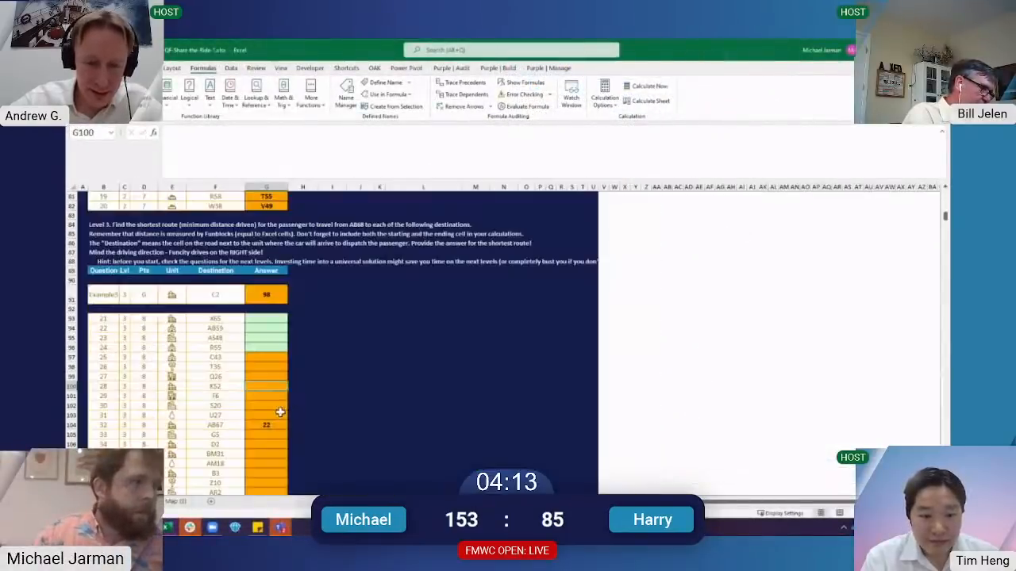
text(38)
key(ctrl+Return)
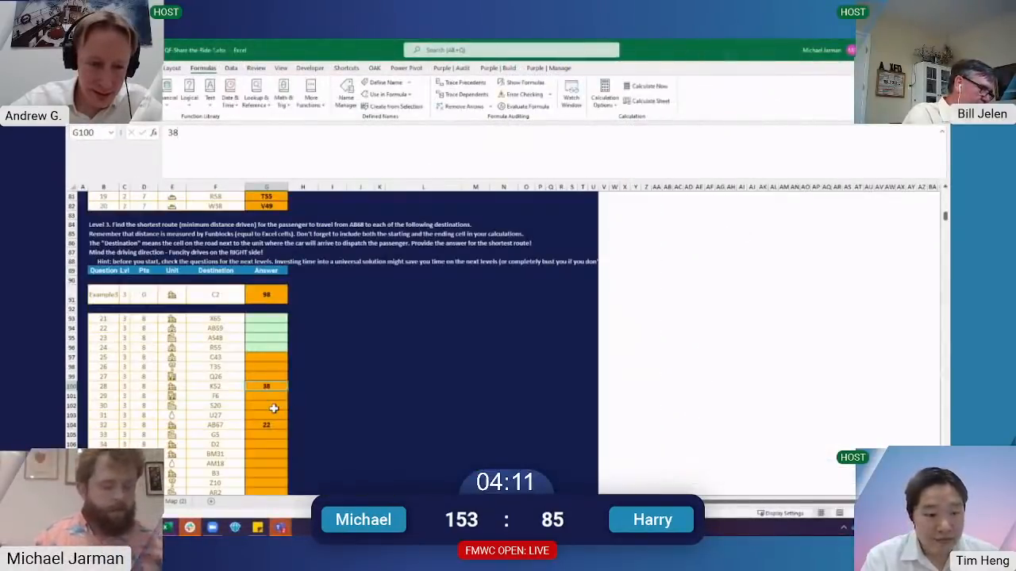
key(ctrl+c)
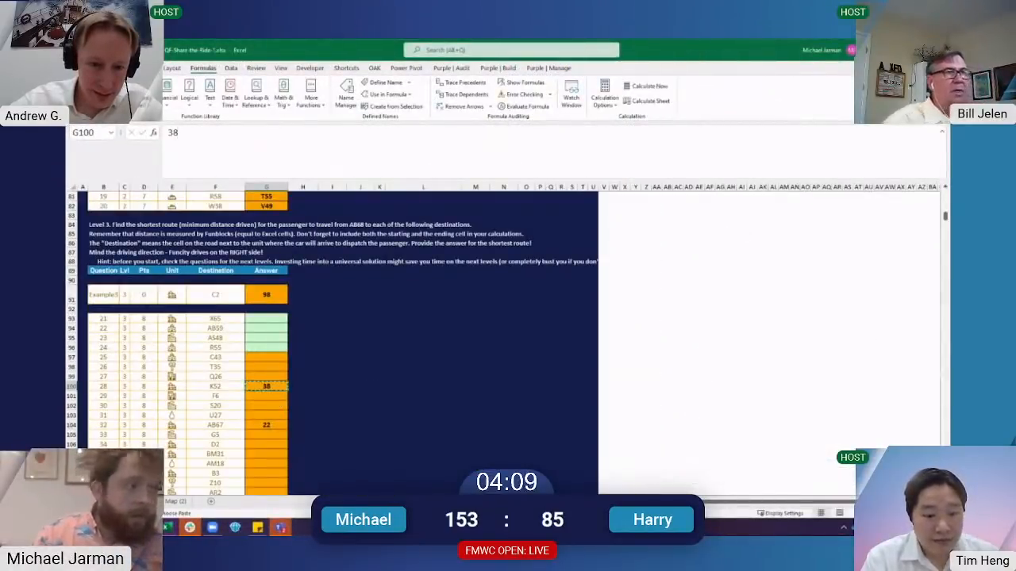
key(alt+Tab)
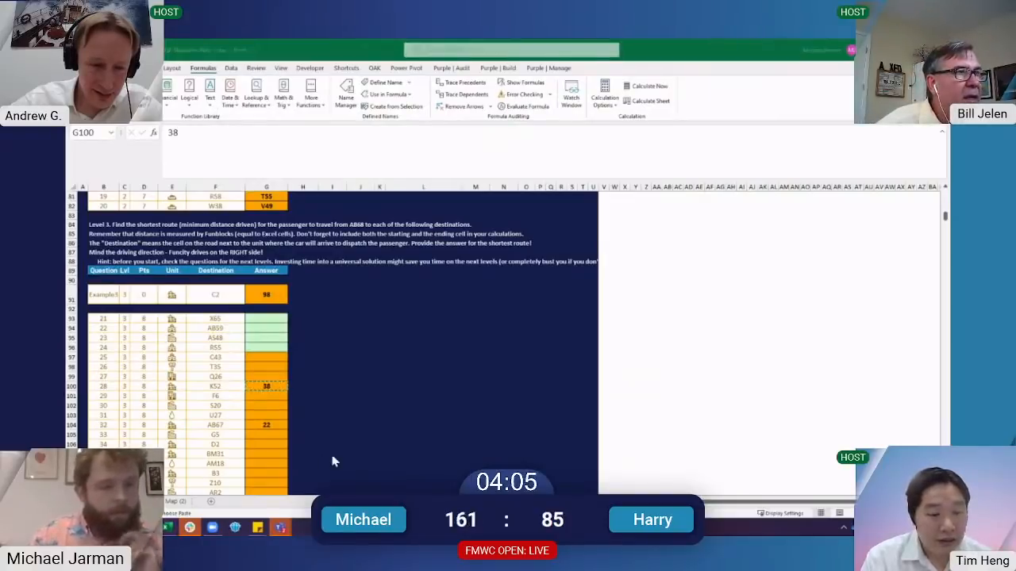
key(alt+Tab)
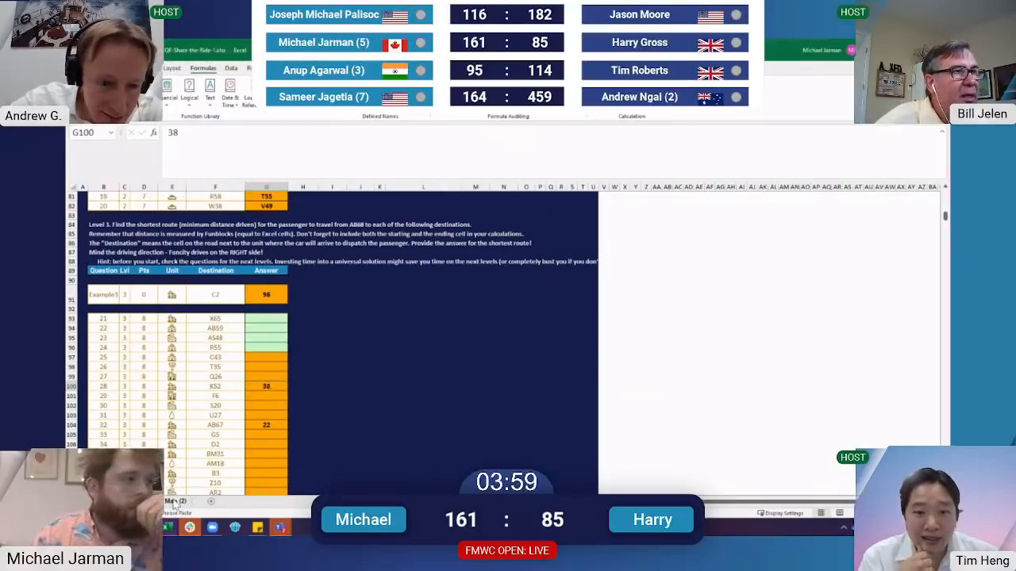
Compare the remaining Level 3 destinations on the question sheet with the numbered roads on the Map (2) sheet
click(174, 503)
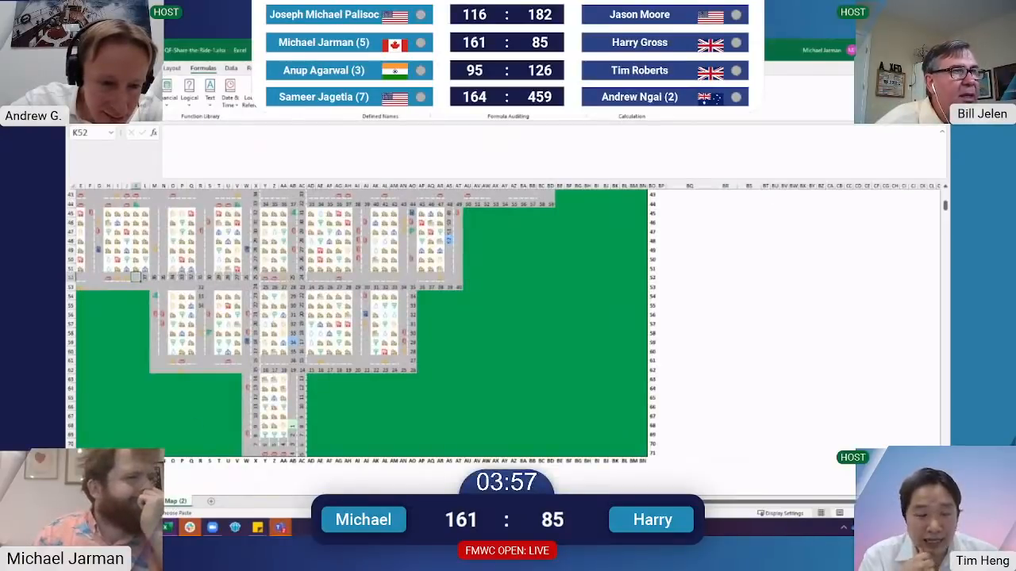
click(120, 501)
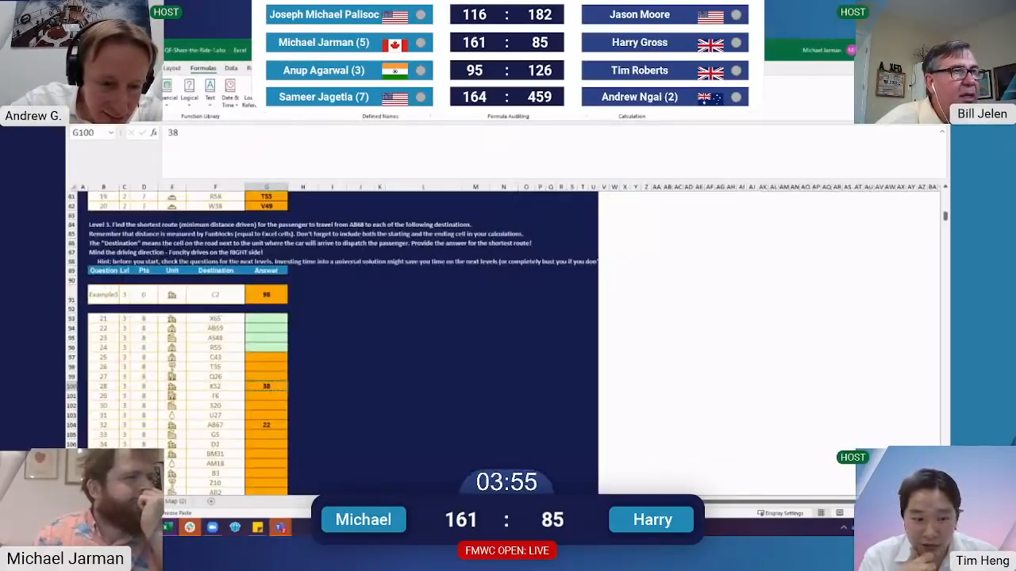
click(173, 502)
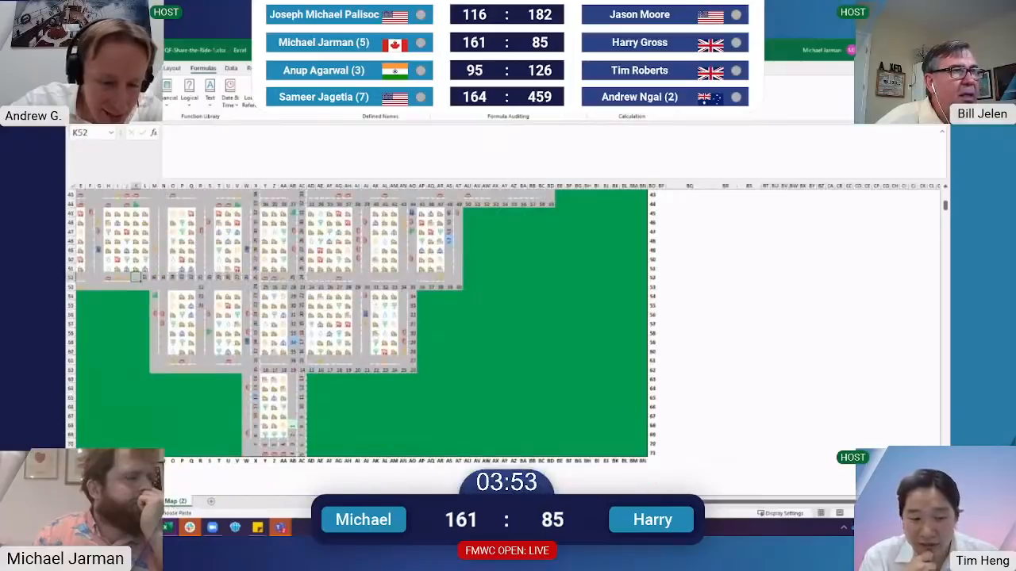
click(121, 501)
scroll(236, 420, down, 1)
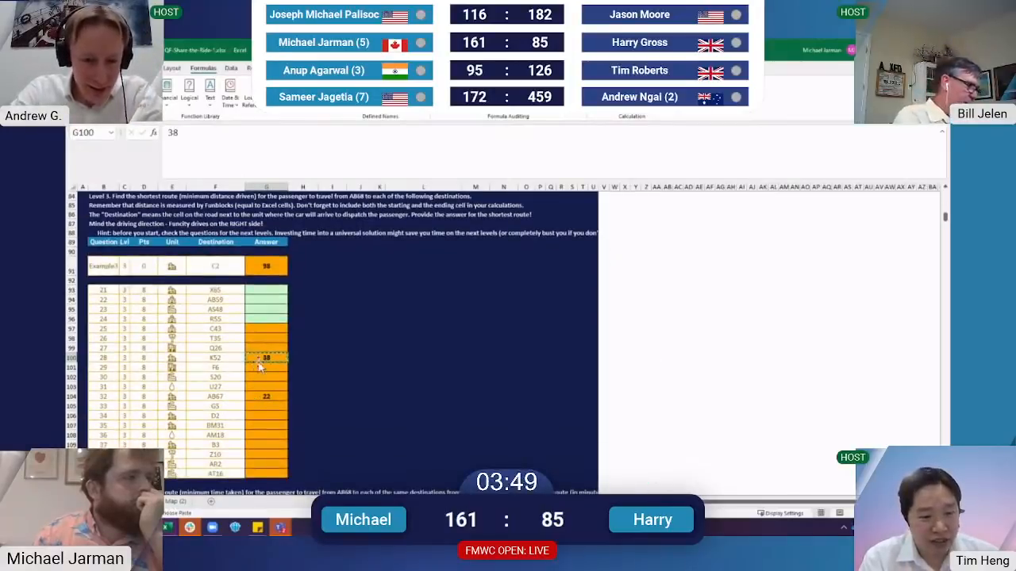
click(259, 349)
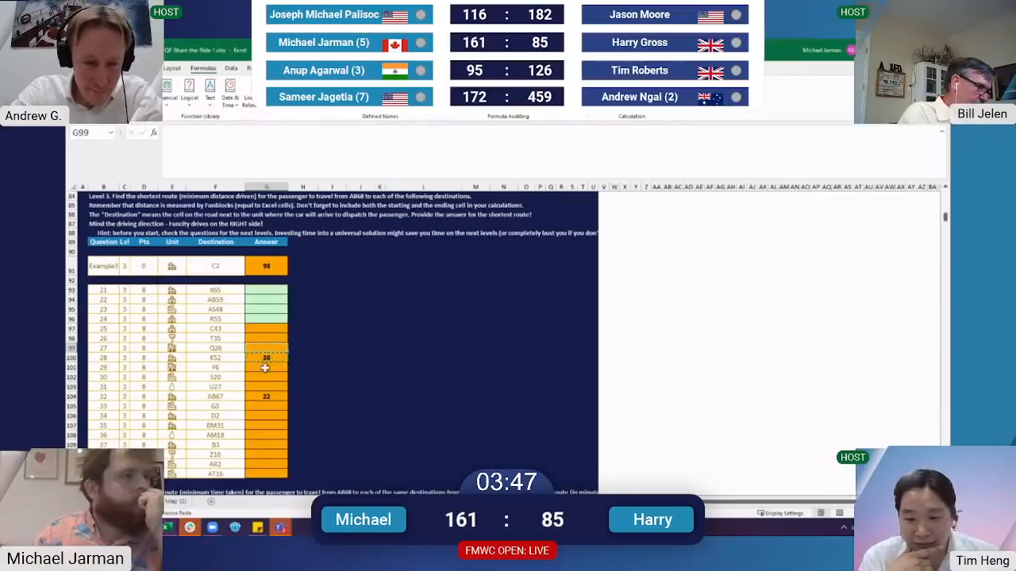
scroll(261, 361, down, 5)
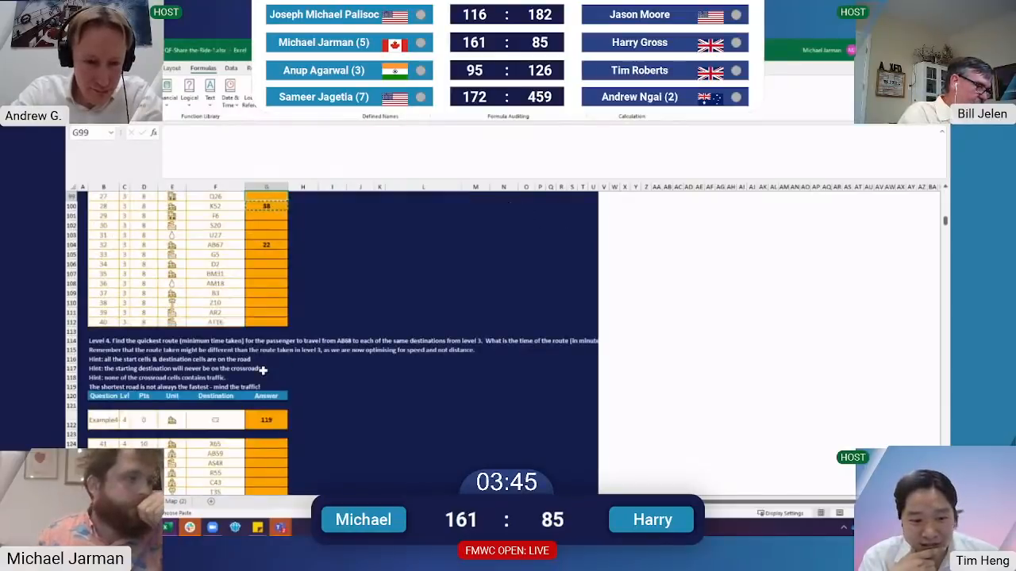
key(ctrl+Page_Down)
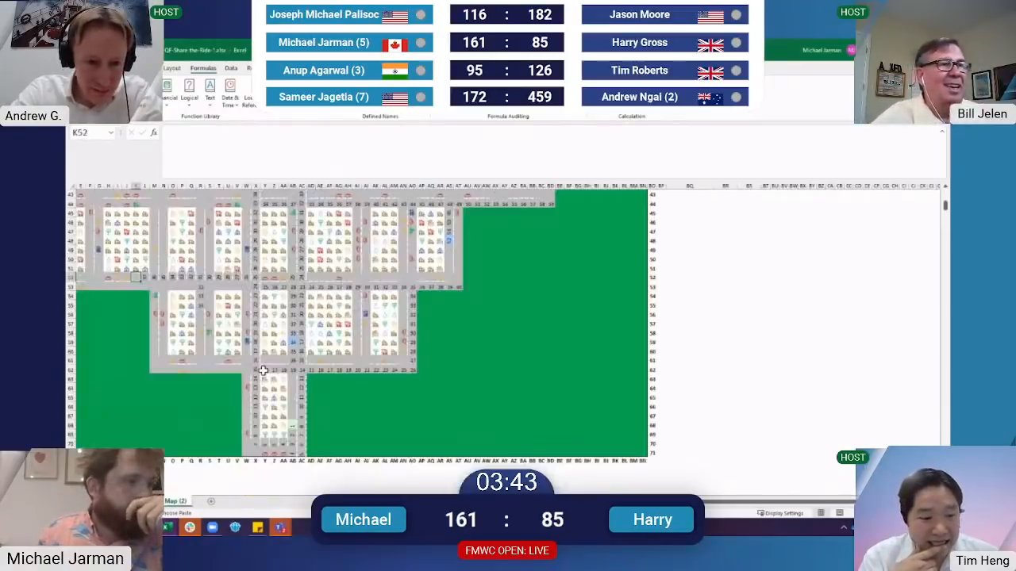
Check the lower part of the numbered road map against the unanswered Level 3 destinations on the question sheet
key(Down)
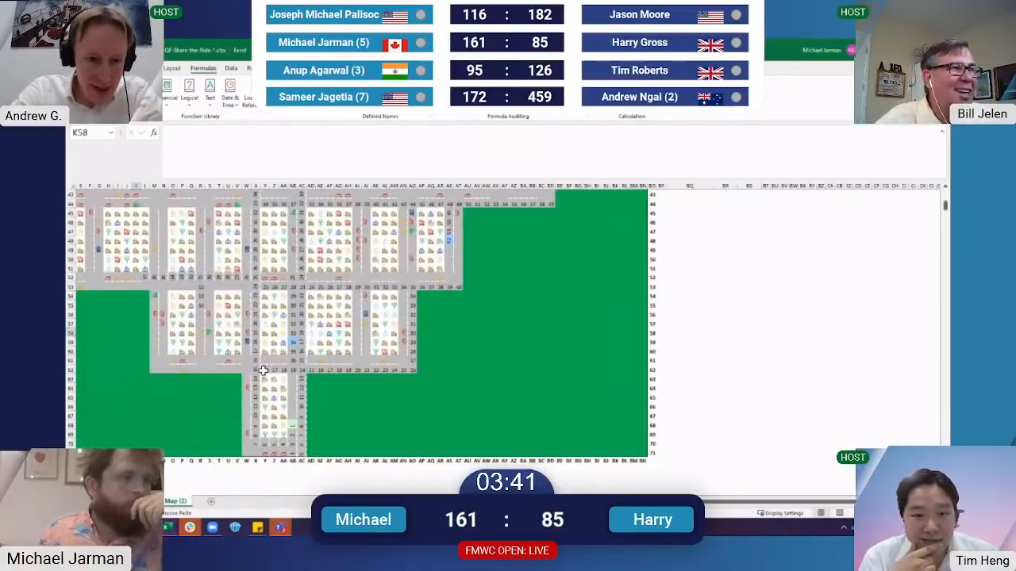
key(ctrl+Page_Up)
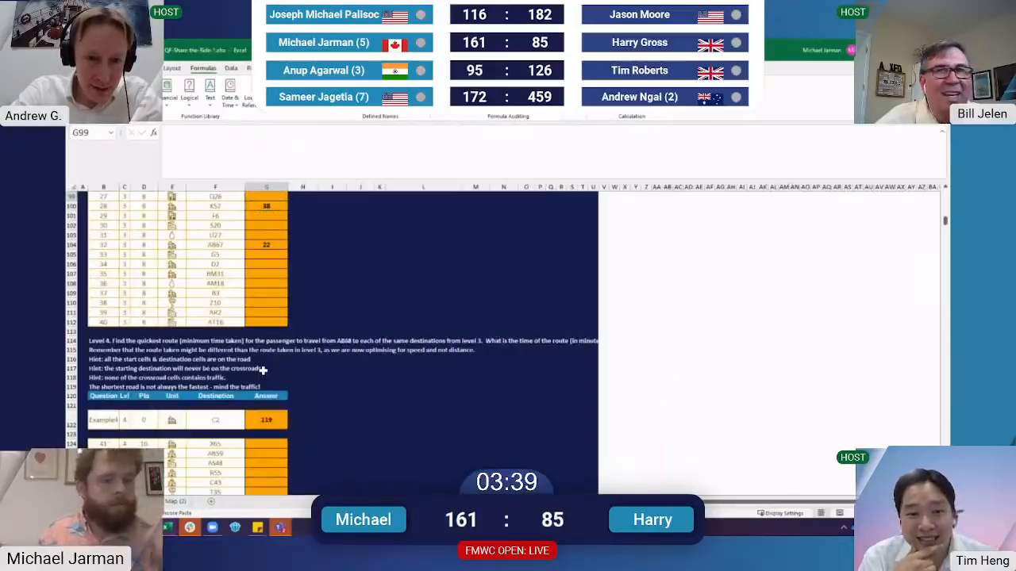
key(ctrl+Page_Down)
key(Down)
key(Down)
key(Down)
key(Down)
key(Down)
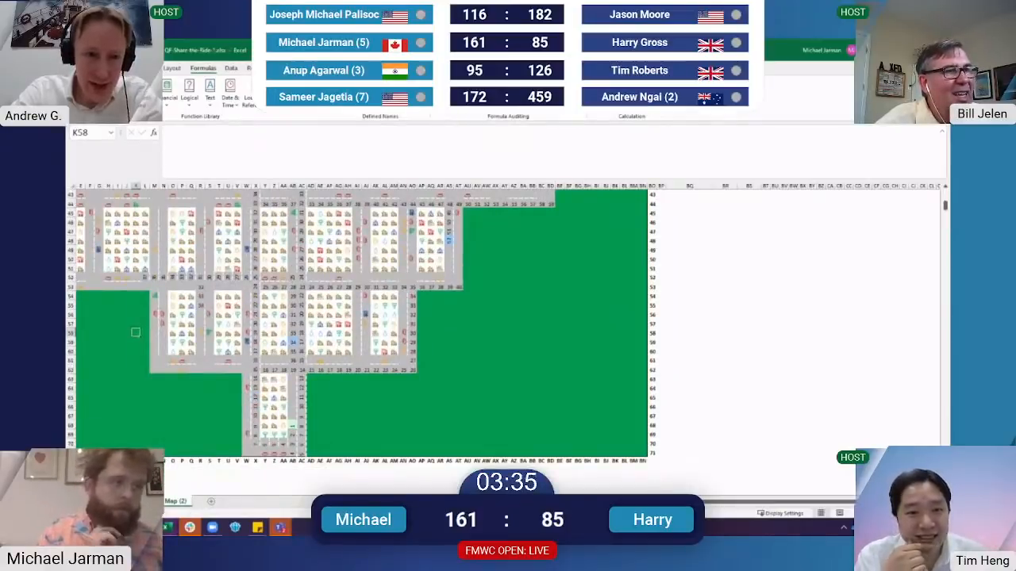
Inspect the definition of the SwitchDelay name among the workbook's defined names without changing it
key(ctrl+F3)
key(Down)
key(Down)
key(Down)
key(Down)
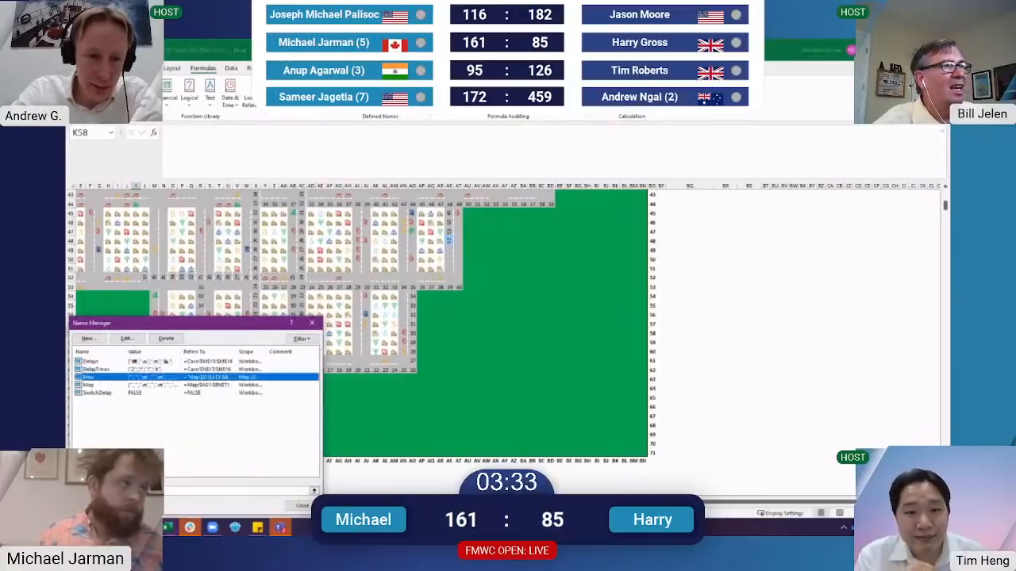
key(alt+e)
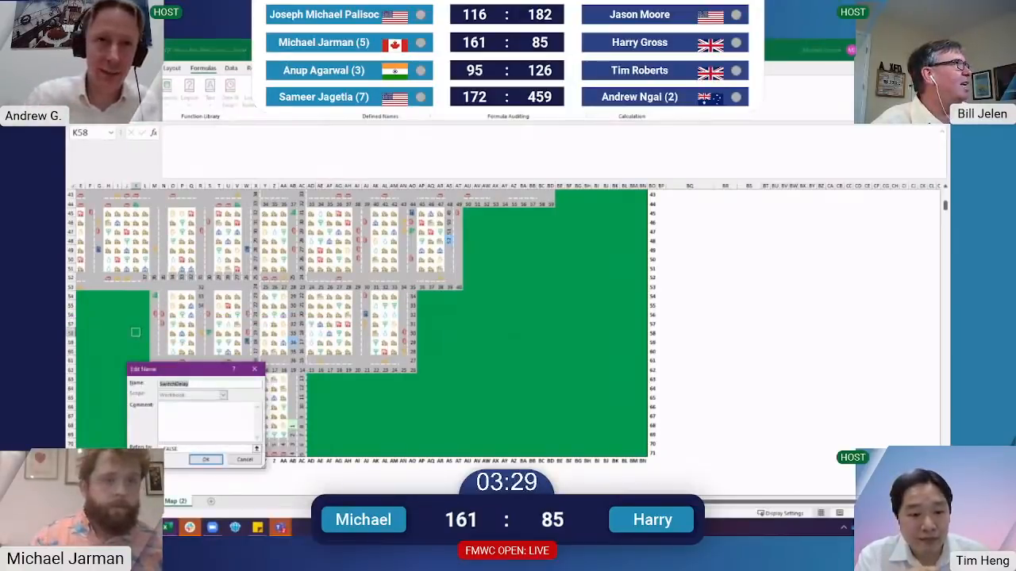
key(Escape)
key(Escape)
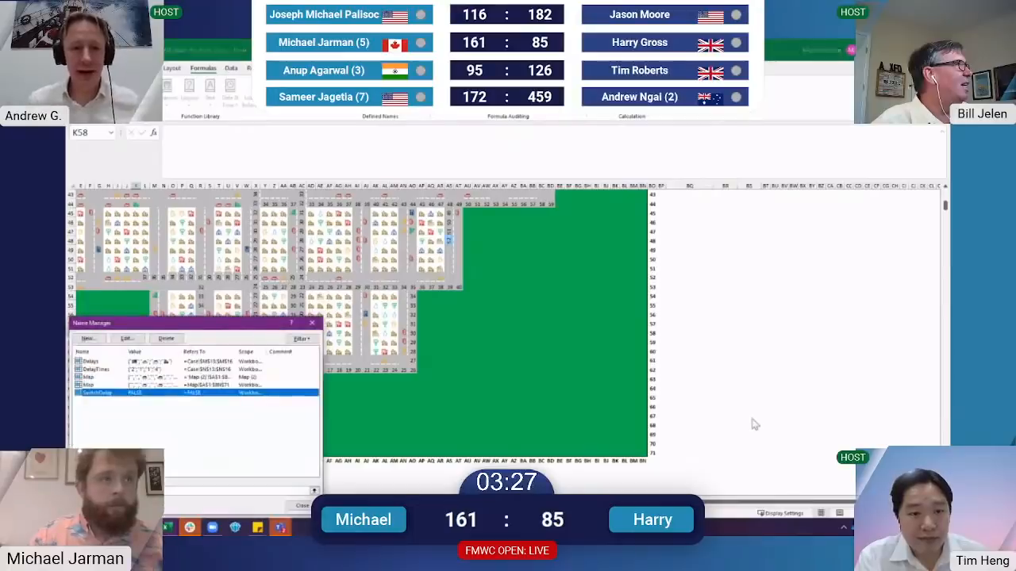
Add the label Switch Delay in cell BQ16 beside the map and enter FALSE in BR16
click(715, 260)
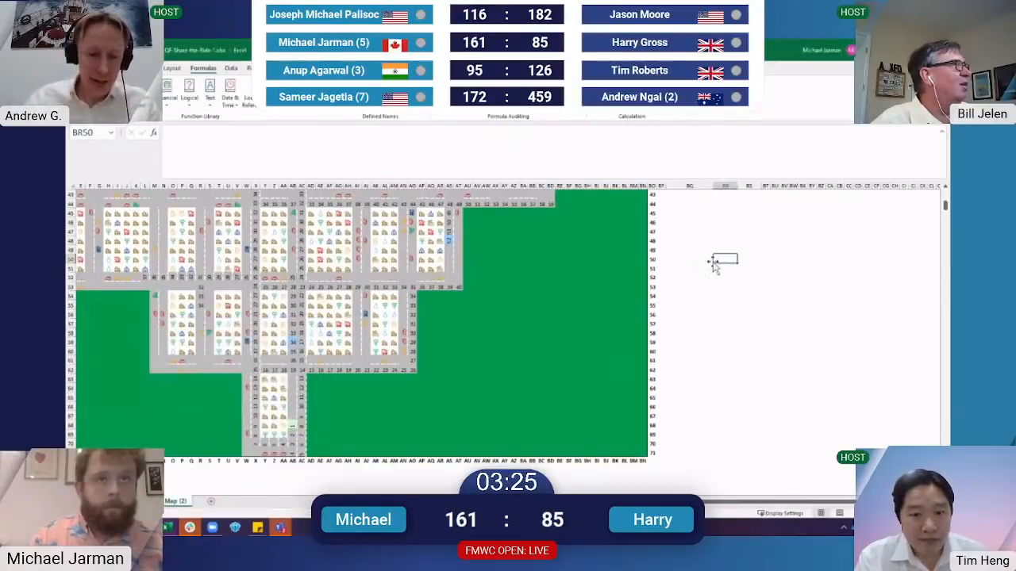
scroll(713, 266, up, 14)
click(687, 333)
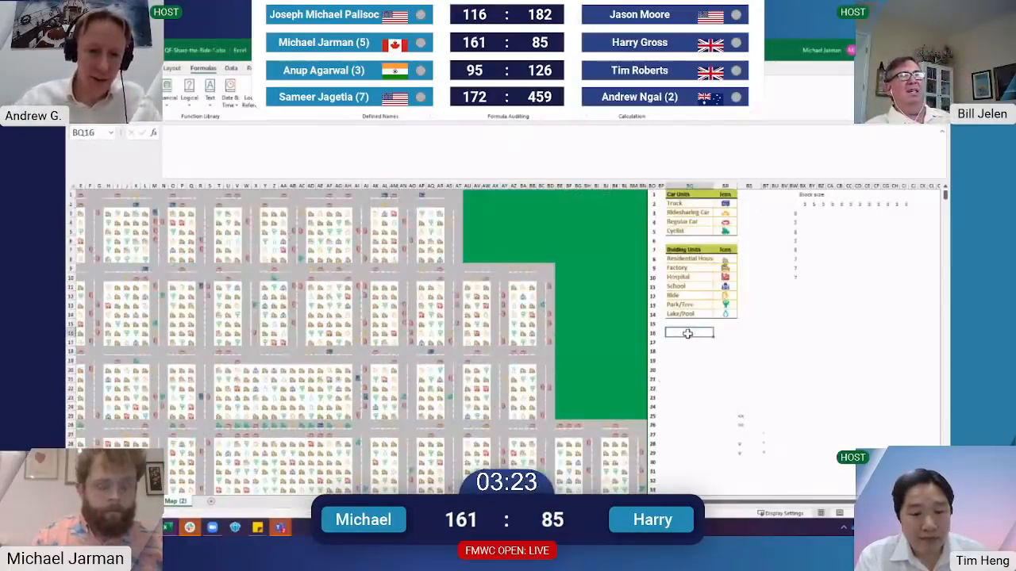
text(Switch Dela)
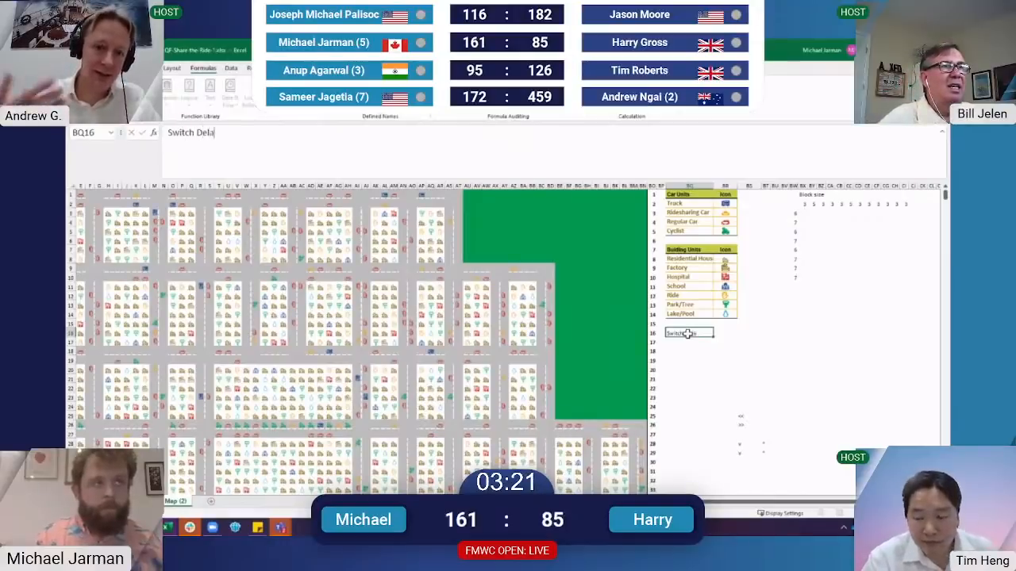
text(yt)
key(Return)
key(Right)
text(false)
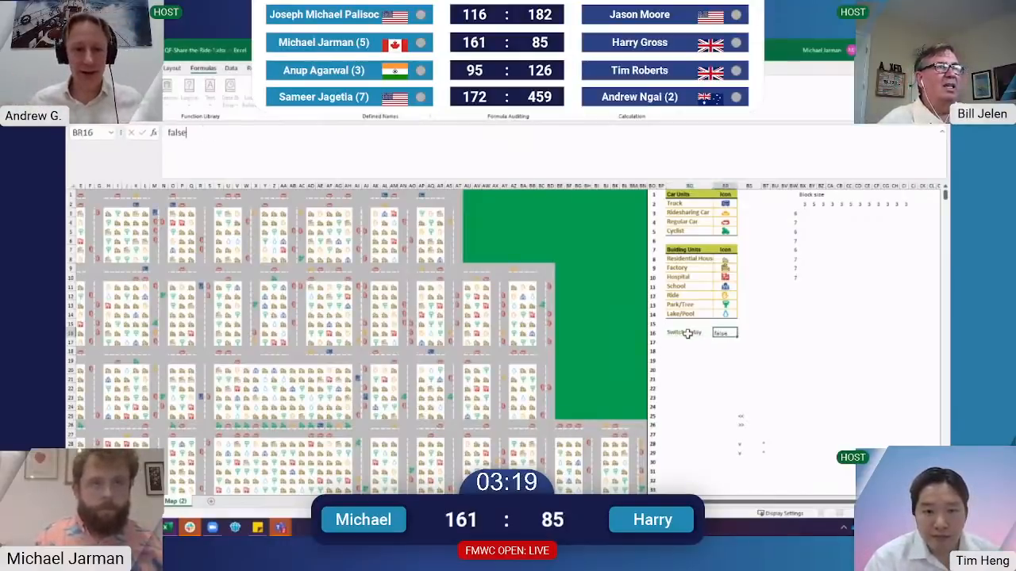
key(Return)
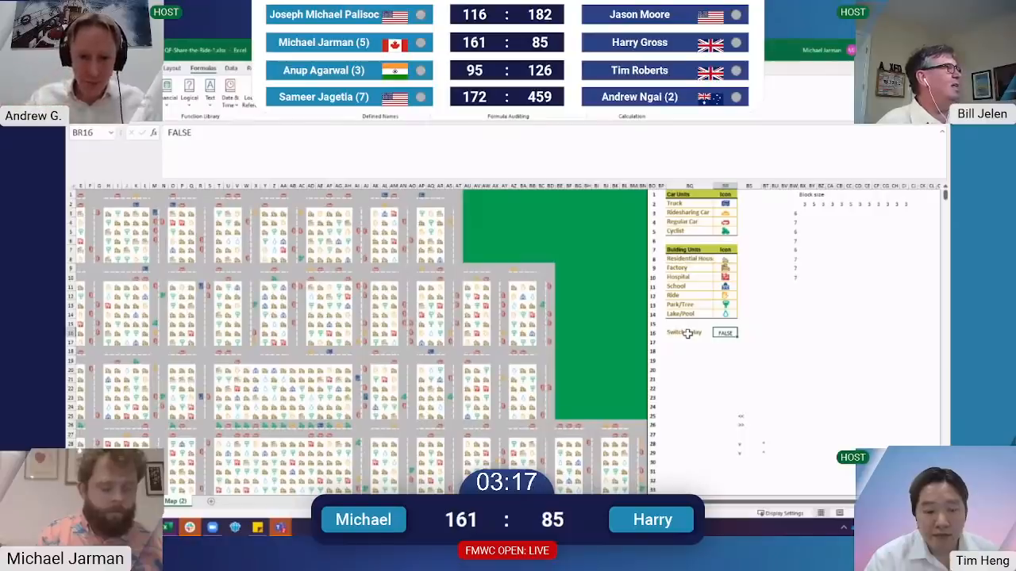
Redefine the SwitchDelay name so that it refers to cell BR16 on the Map (2) sheet
key(ctrl+F3)
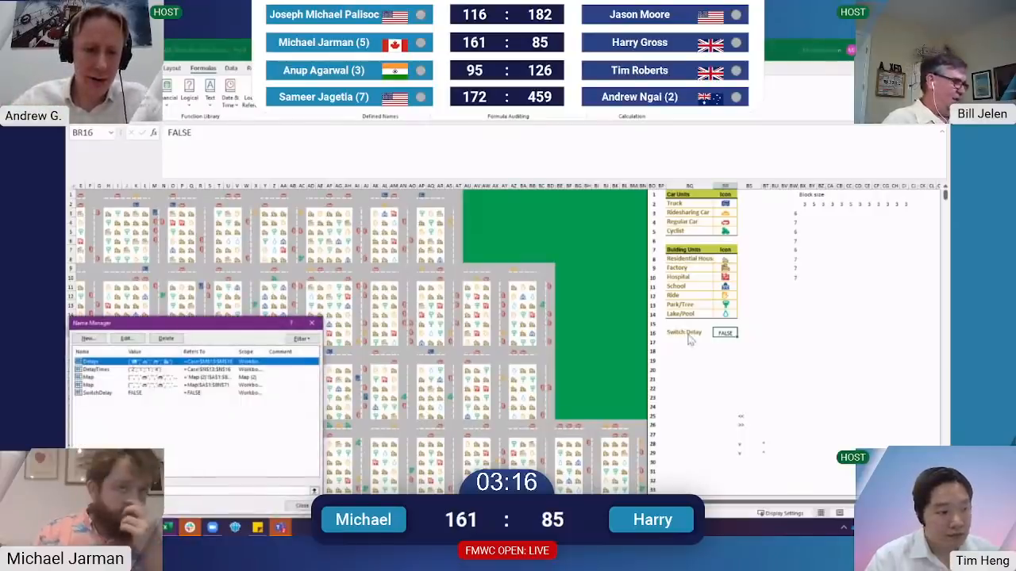
click(169, 393)
click(126, 338)
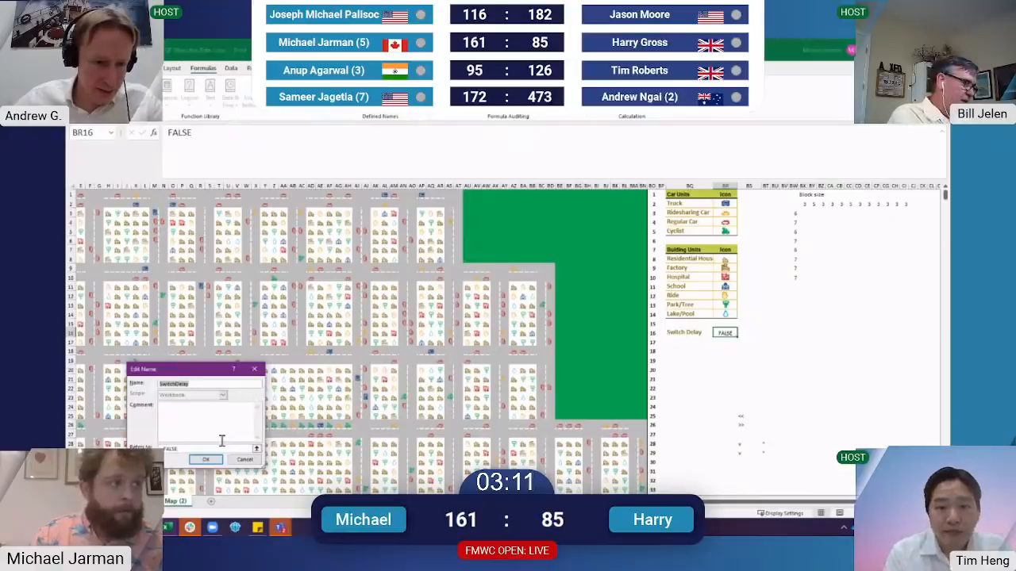
click(218, 447)
click(722, 333)
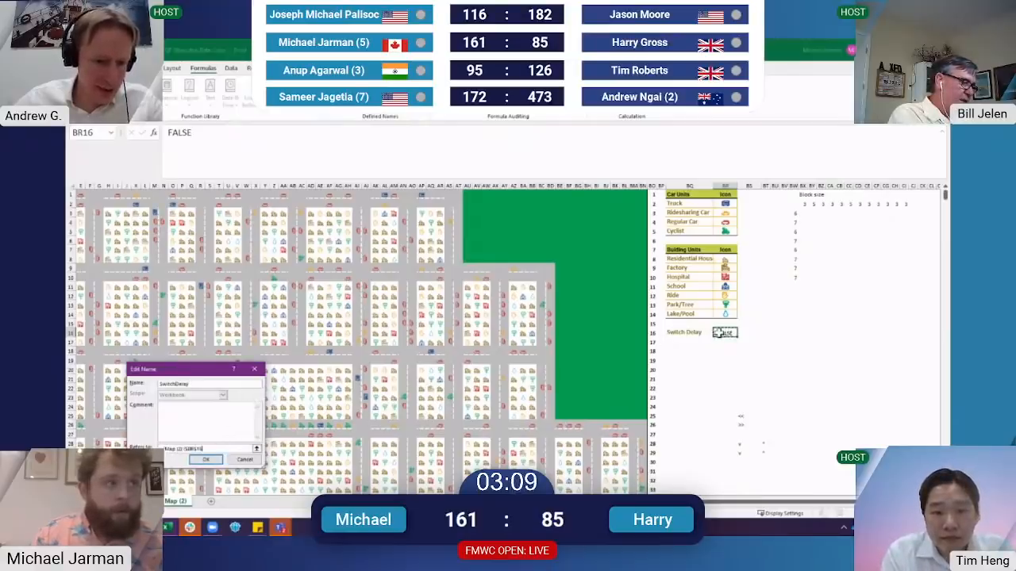
click(206, 459)
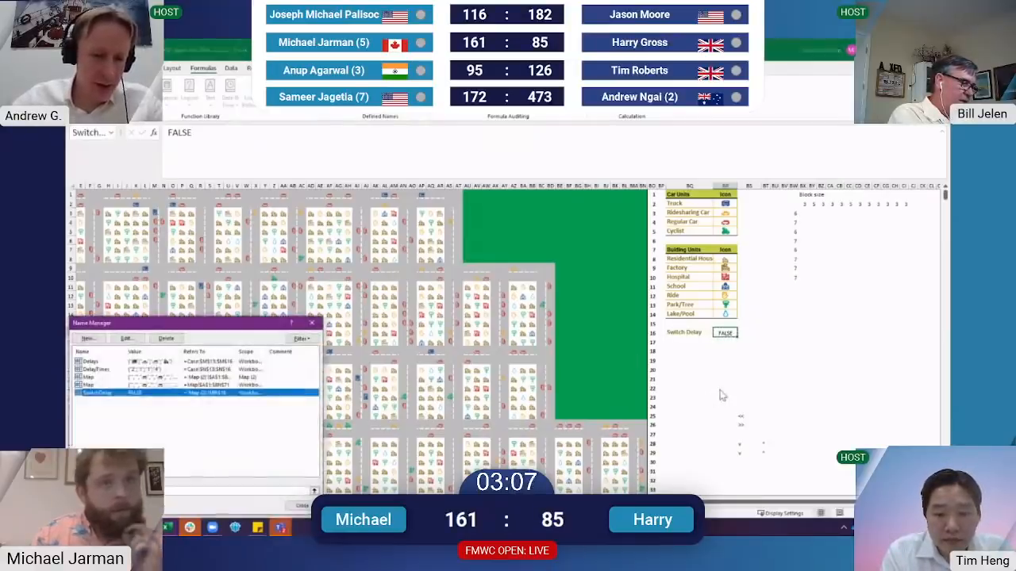
key(Escape)
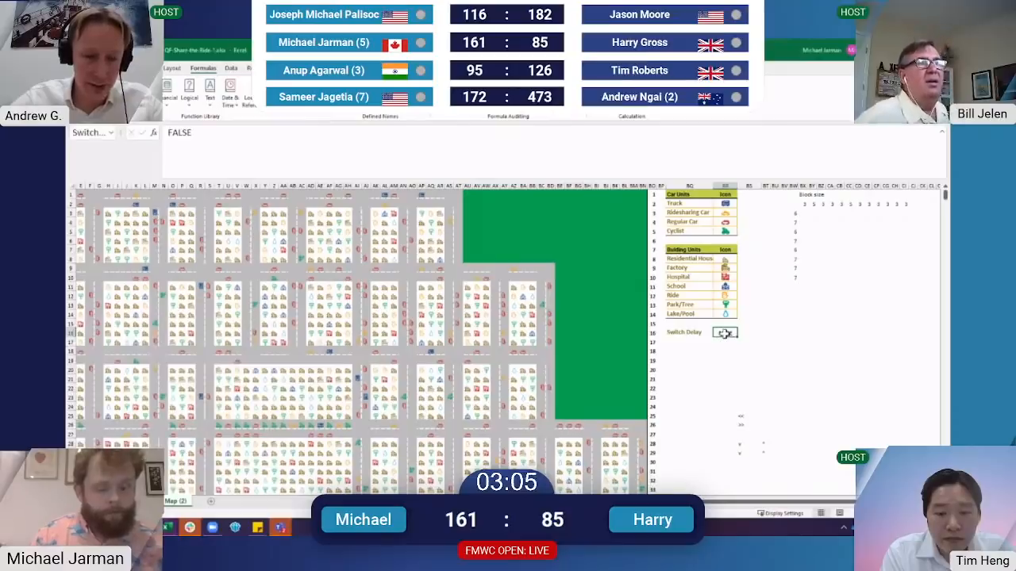
Set the Switch Delay cell to TRUE and check the map's route numbers against the question sheet
click(724, 332)
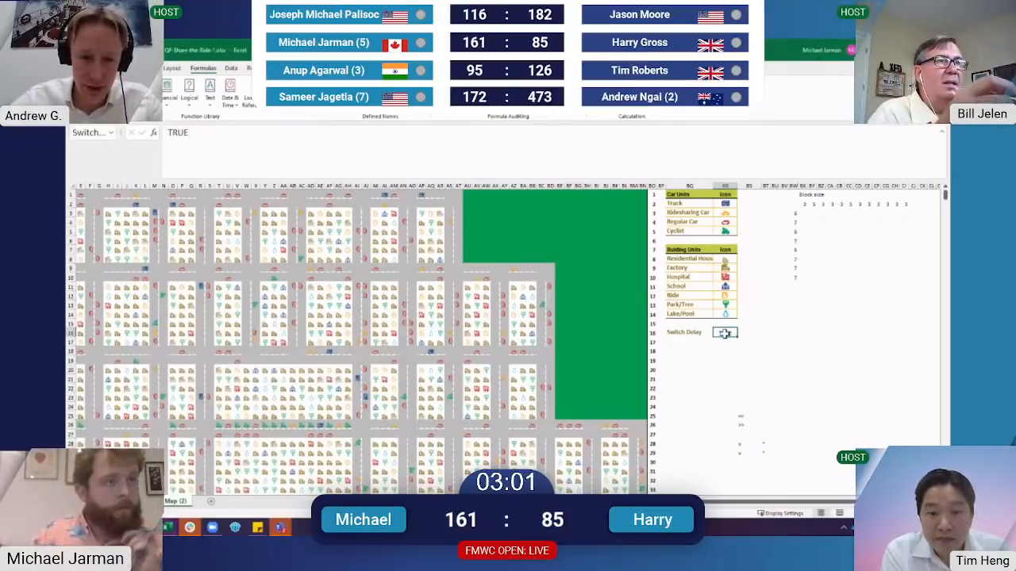
scroll(392, 357, down, 10)
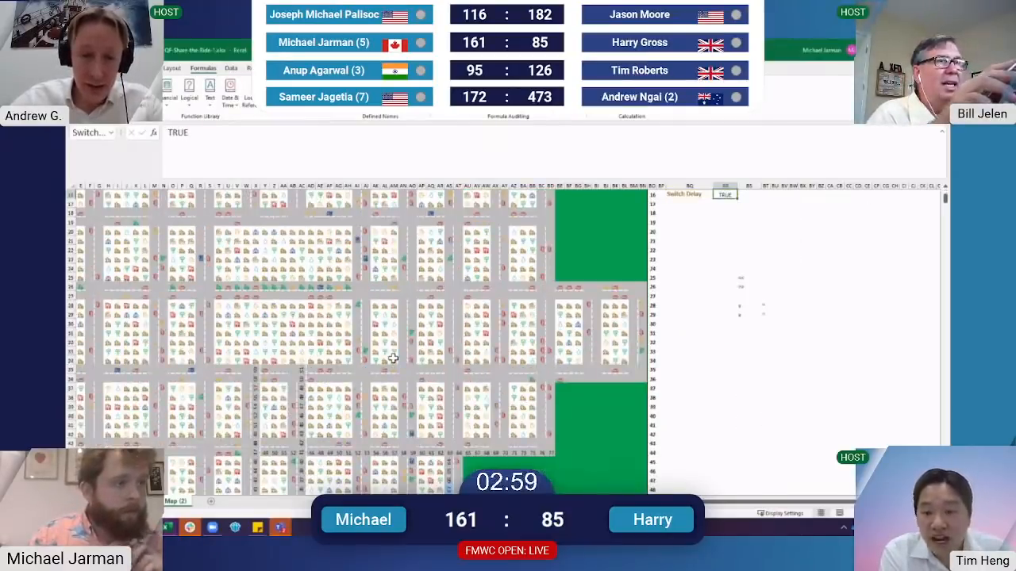
scroll(392, 357, down, 4)
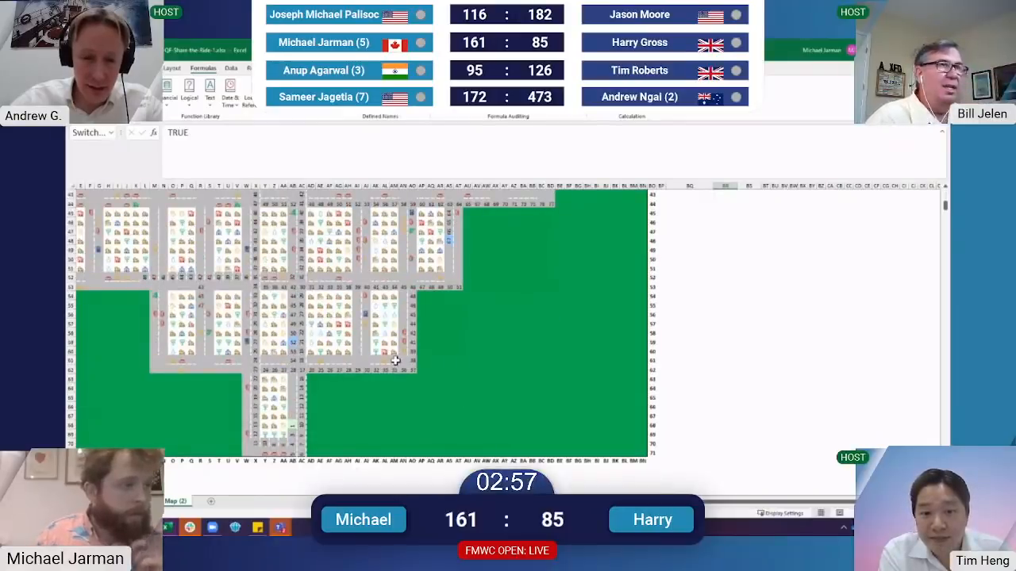
scroll(395, 361, up, 1)
key(ctrl+Page_Up)
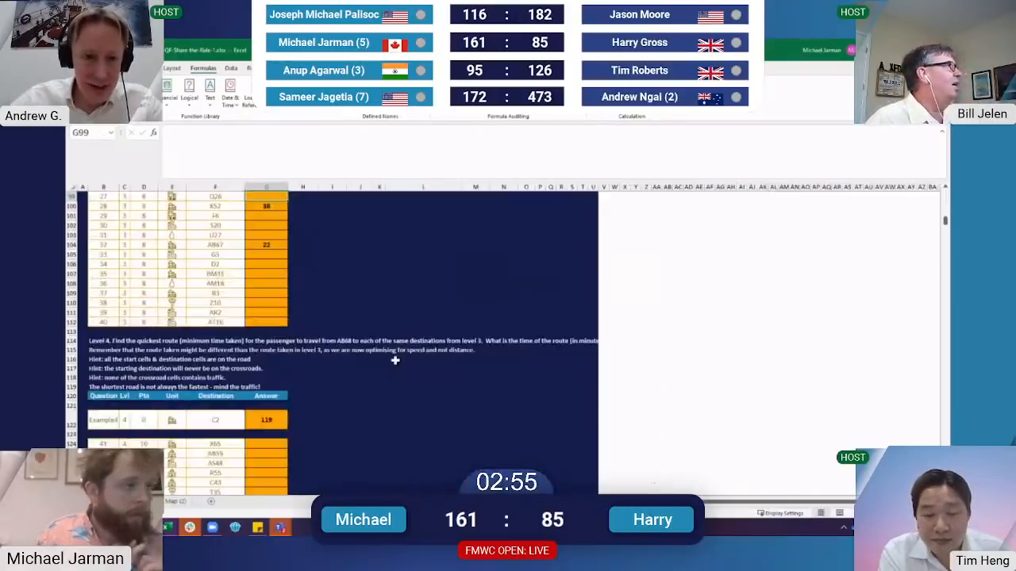
key(ctrl+Page_Down)
scroll(397, 356, down, 1)
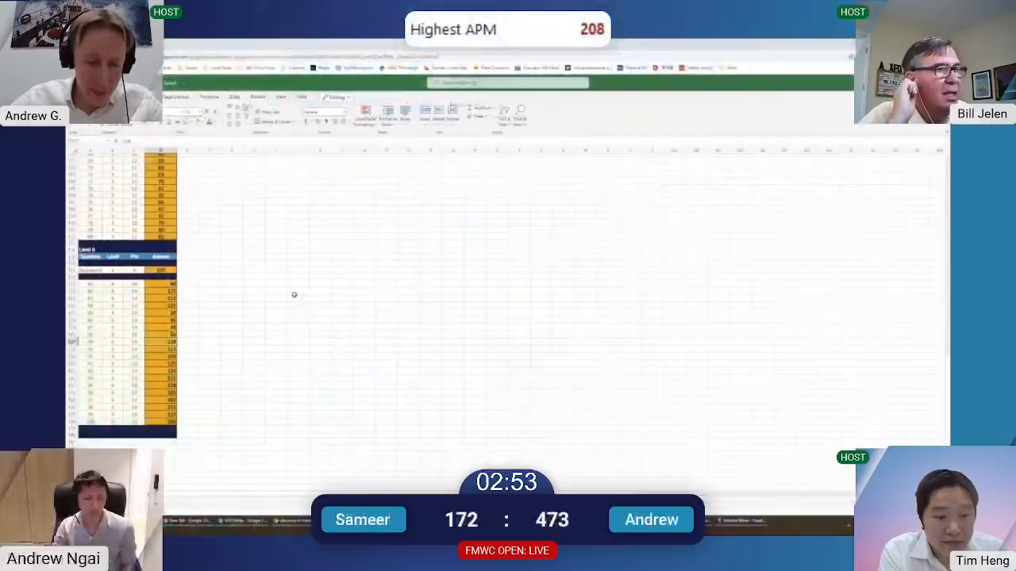
In the online answer sheet, enter 65 as the Level 6 answer for questions 89 and 90
text(66)
key(Return)
text(65)
key(Return)
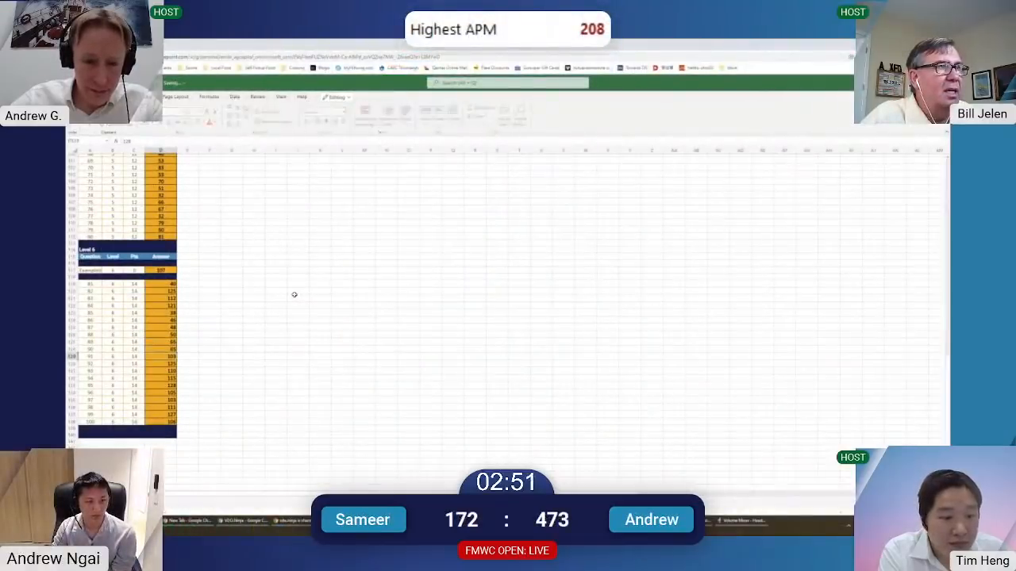
Enter 50 as the Level 6 answer for each of questions 91 to 100
text(50)
key(Return)
text(50)
key(Return)
text(50)
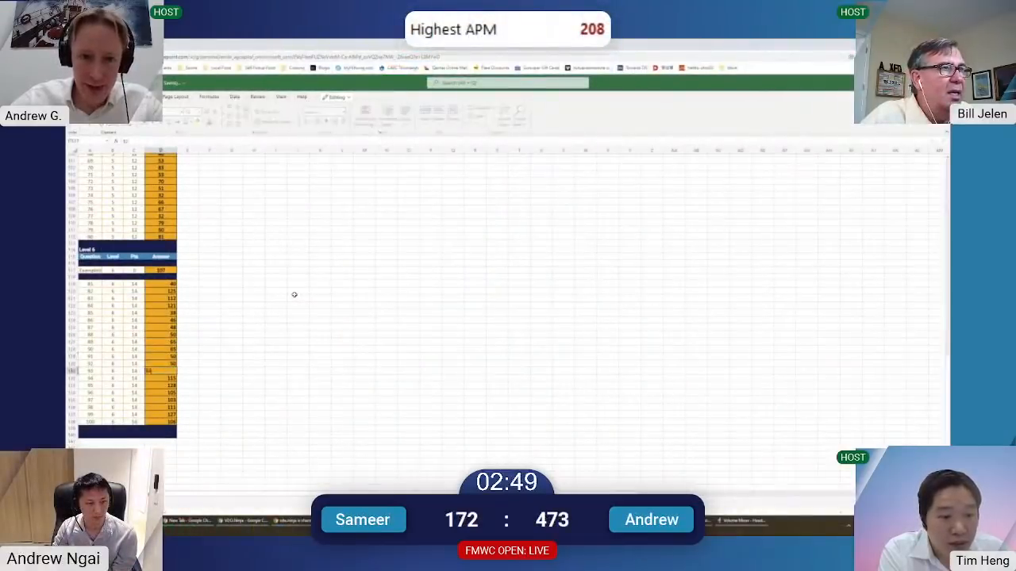
key(Return)
text(50)
key(Return)
key(Return)
text(50 50 50 50 50)
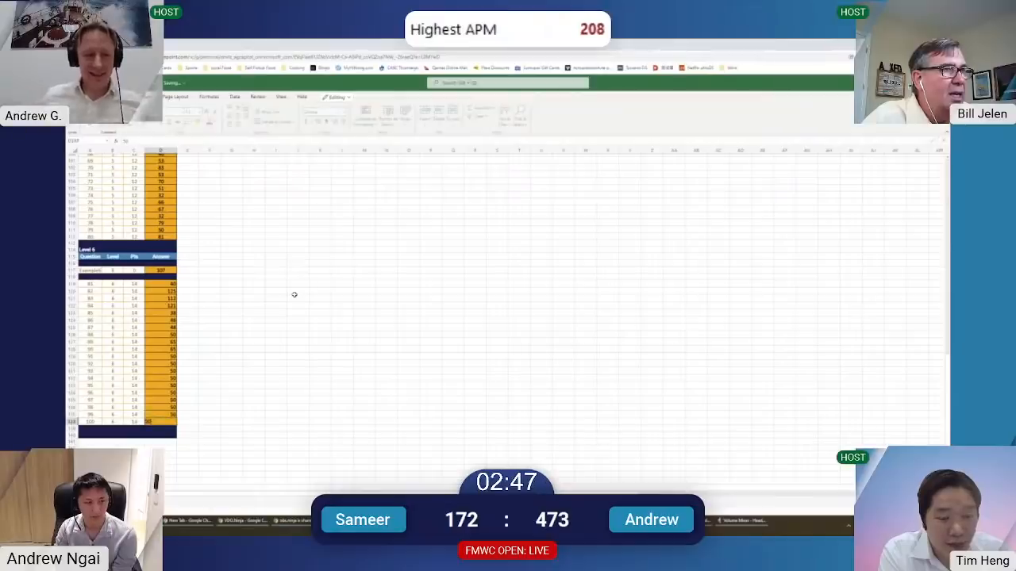
key(Return)
Overwrite the Level 6 answers for questions 82, 83 and 84 with 50
click(173, 293)
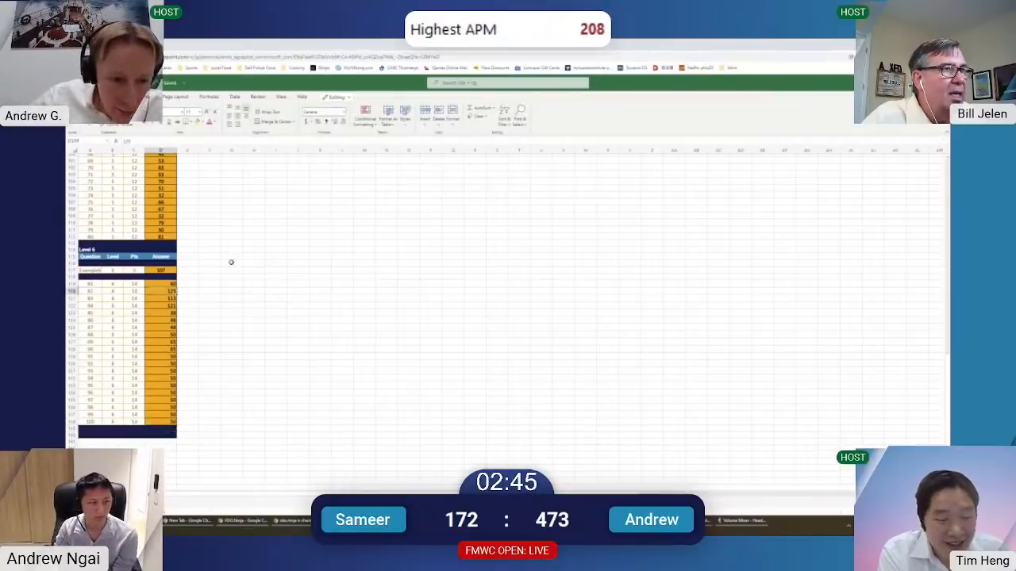
text(50)
key(Return)
text(50)
key(Return)
text(50)
key(Return)
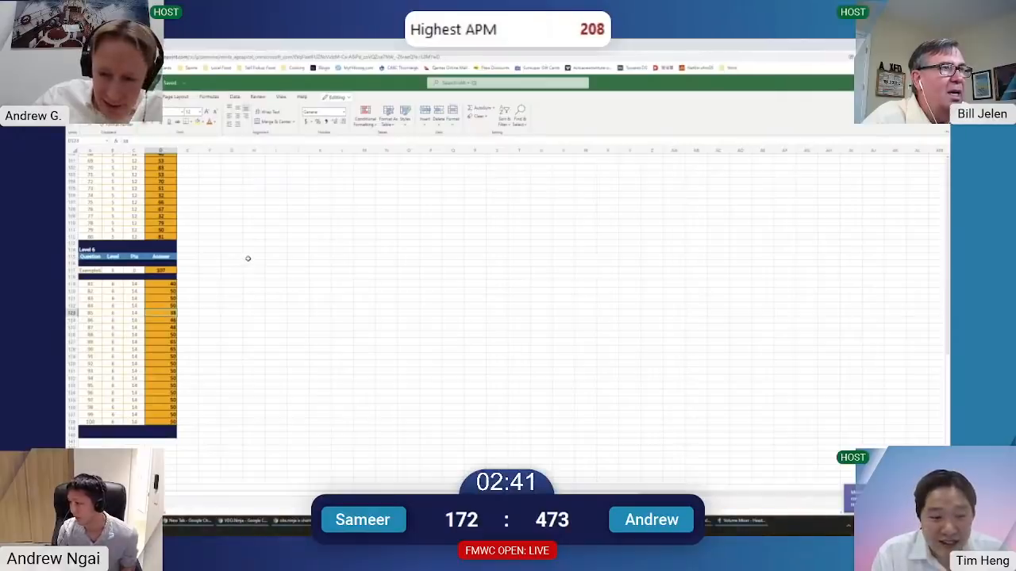
scroll(179, 238, up, 20)
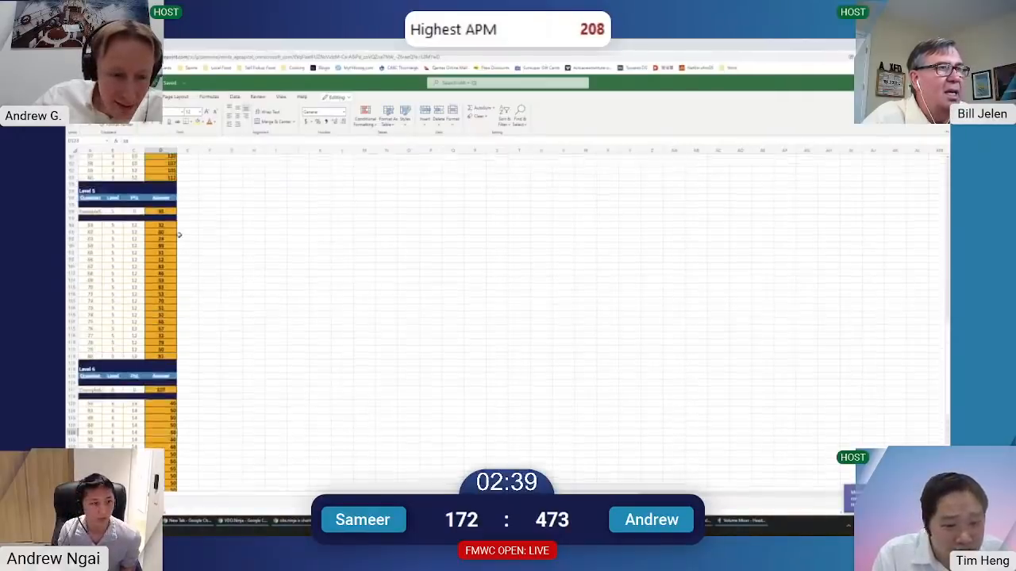
scroll(199, 269, down, 3)
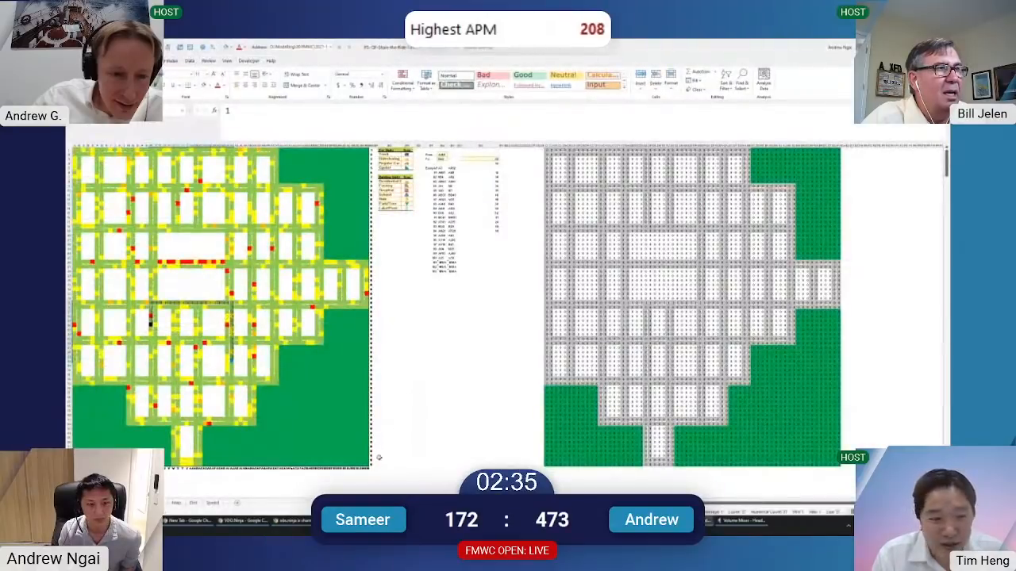
In the desktop workbook, clear the traced route from the coloured map and set the question number to 89
click(368, 464)
key(ctrl+shift+Home)
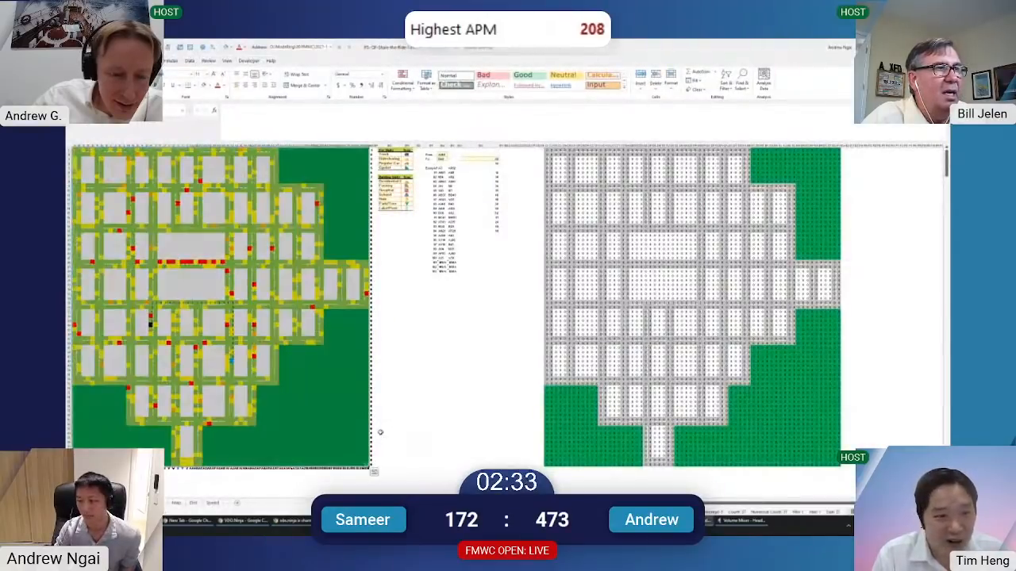
click(492, 159)
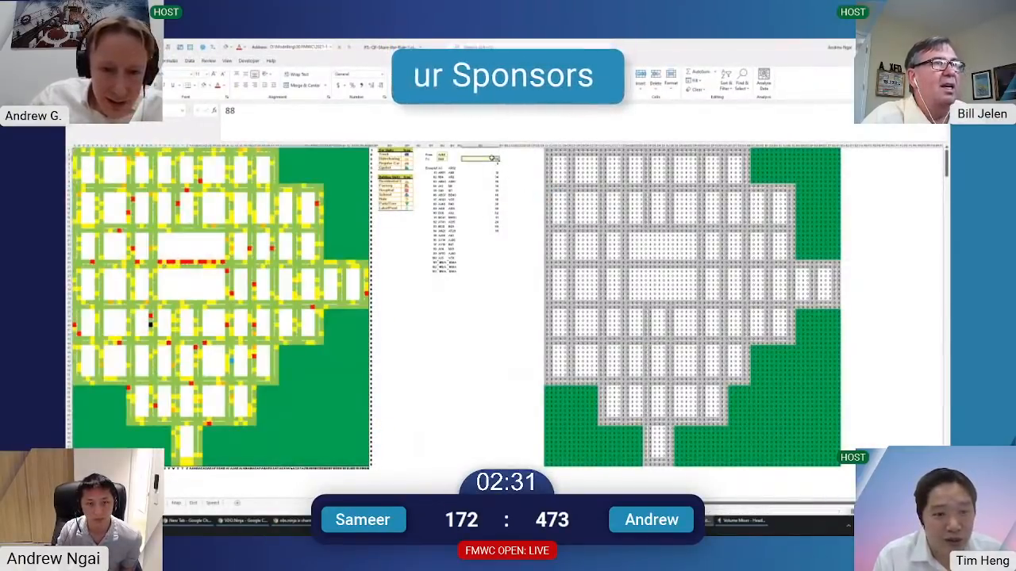
text(89)
key(Return)
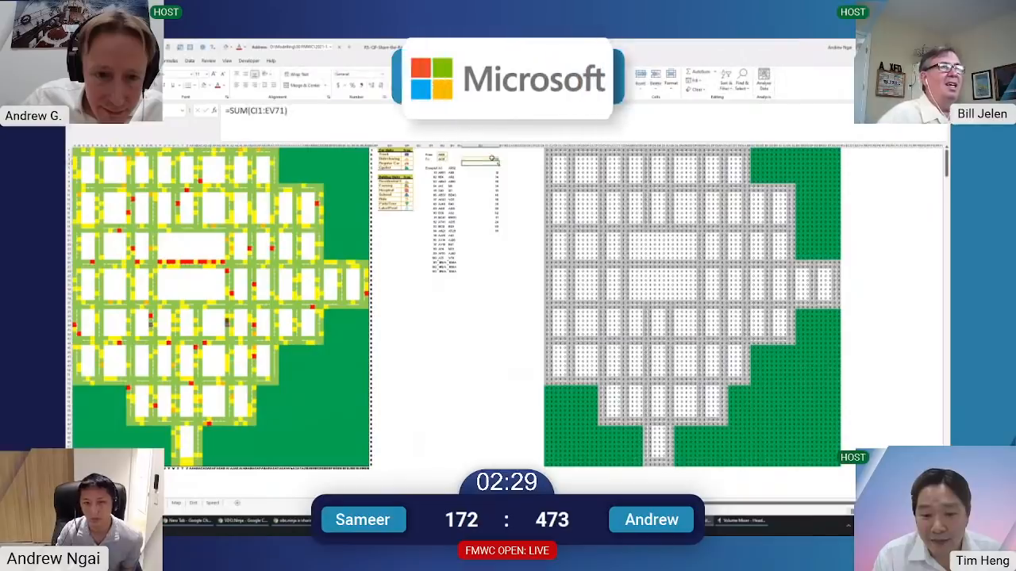
key(Up)
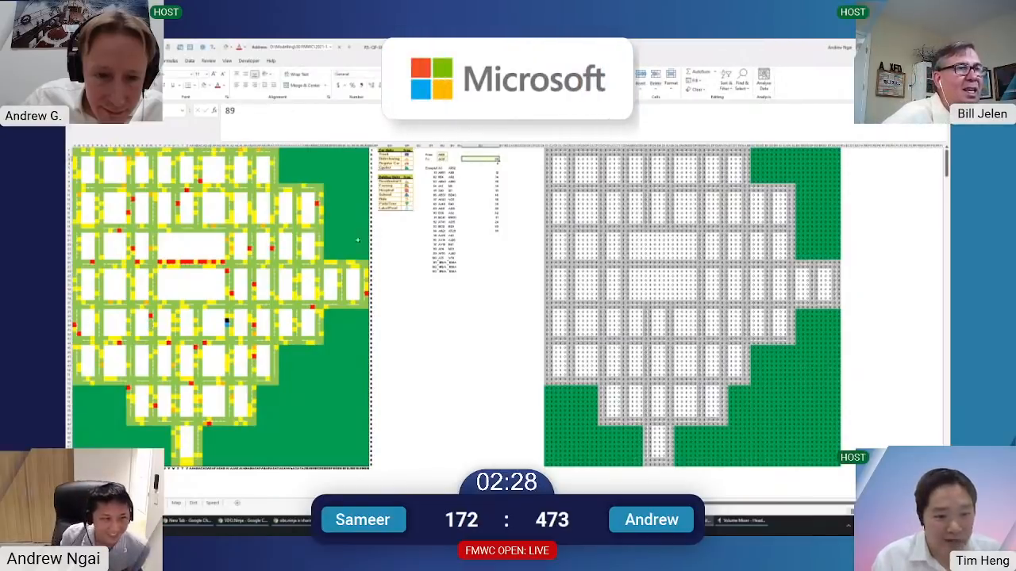
Trace question 89's route on the coloured map by filling 1s around the block west of the start cell
click(227, 325)
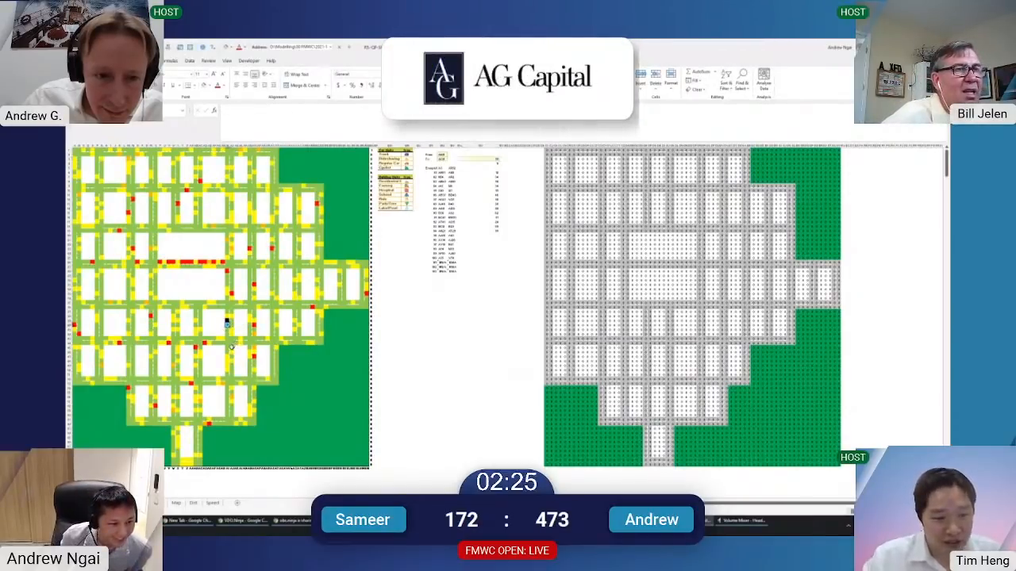
drag(226, 326, 226, 339)
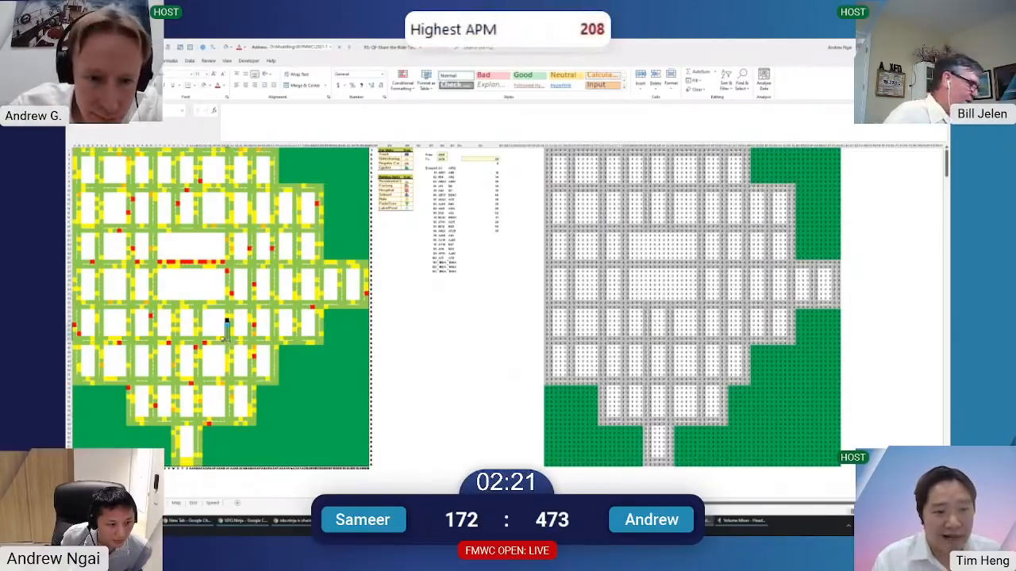
drag(201, 337, 200, 308)
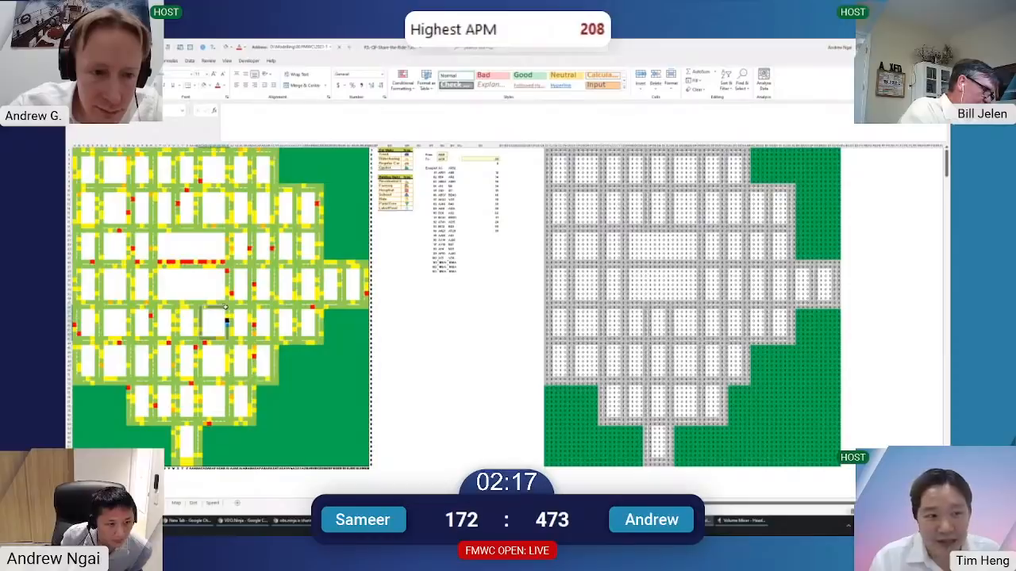
text(1)
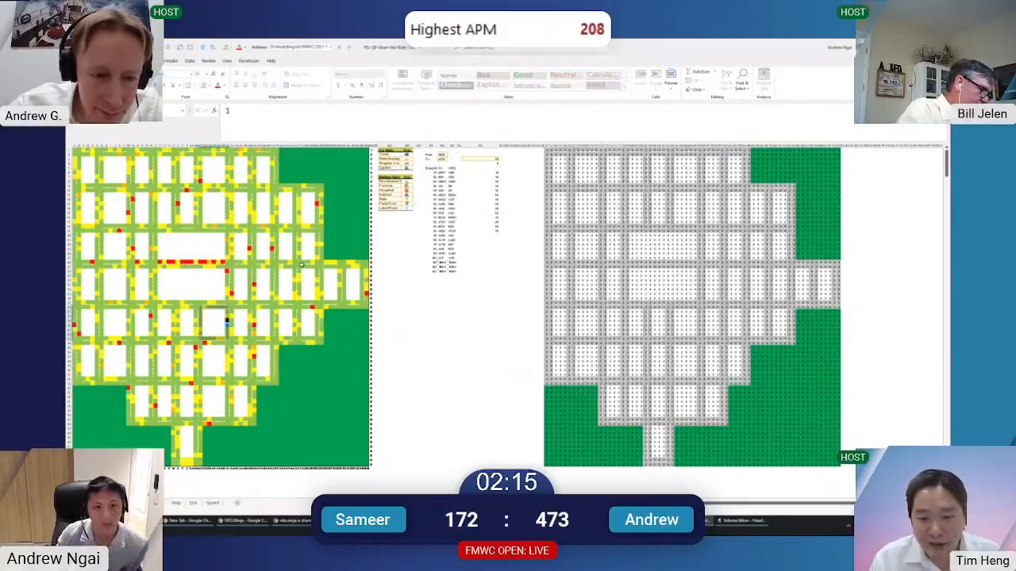
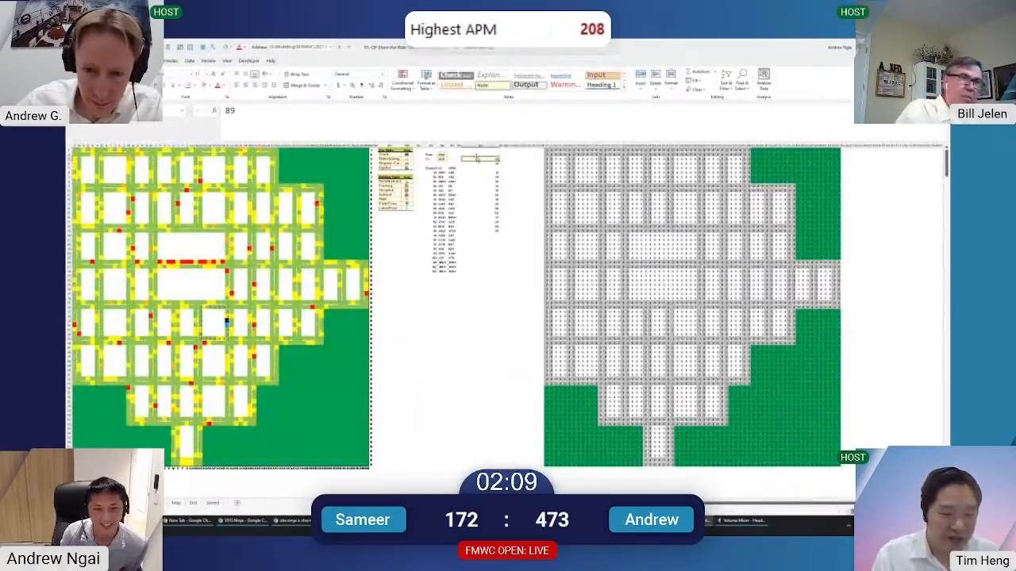
Set the question number to 90 and clear the previous traced route from the coloured map
text(90)
key(Return)
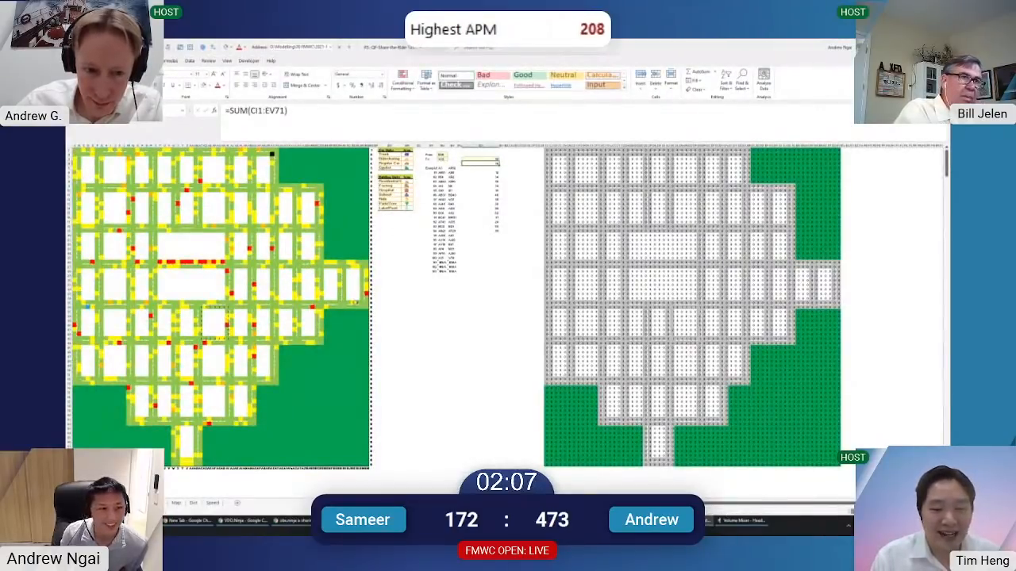
click(326, 450)
key(ctrl+shift+Home)
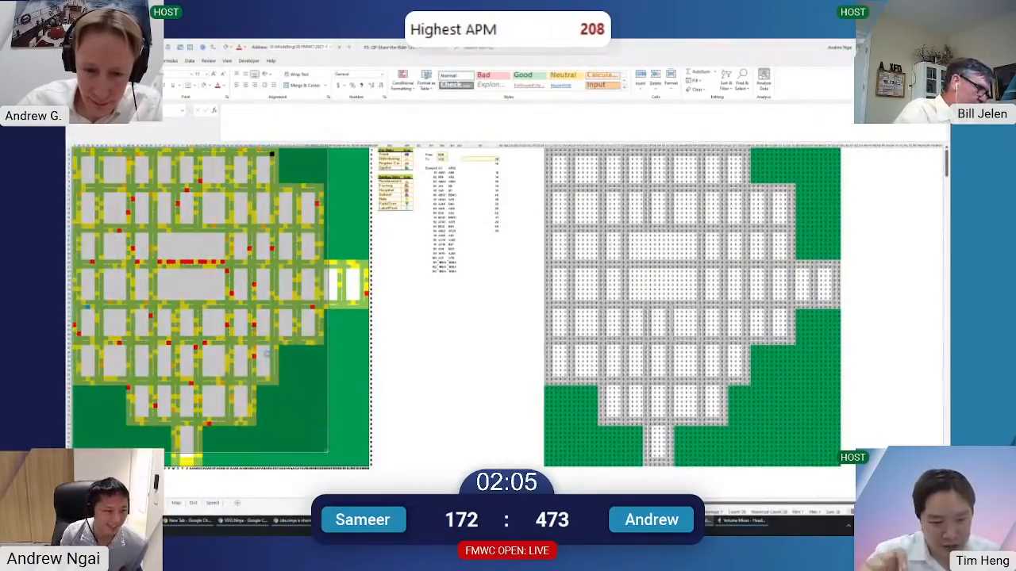
Trace question 90's route with 1s, going east along the road from the start cell and north to the destination
click(87, 307)
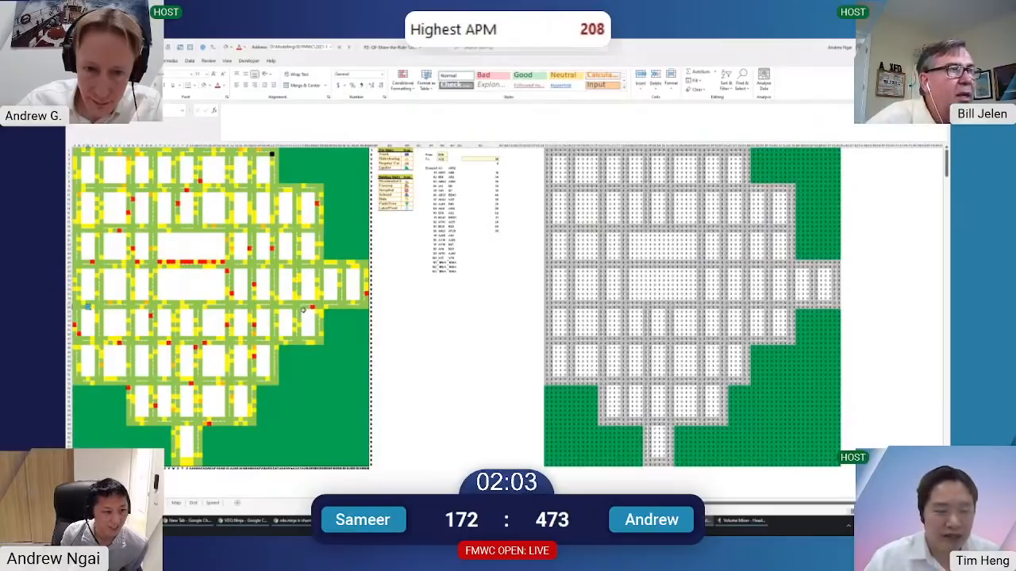
shift+click(276, 307)
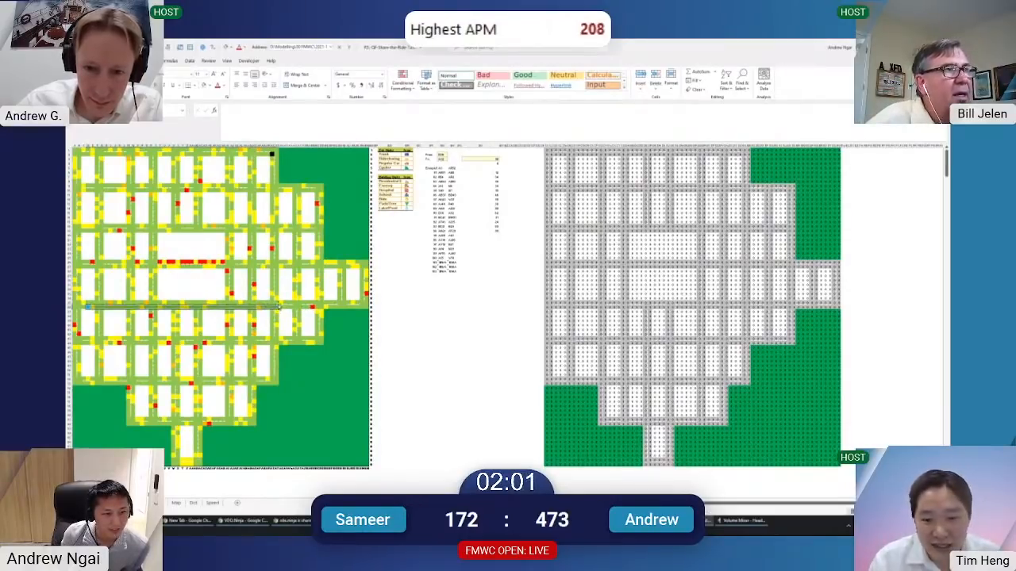
drag(276, 307, 274, 150)
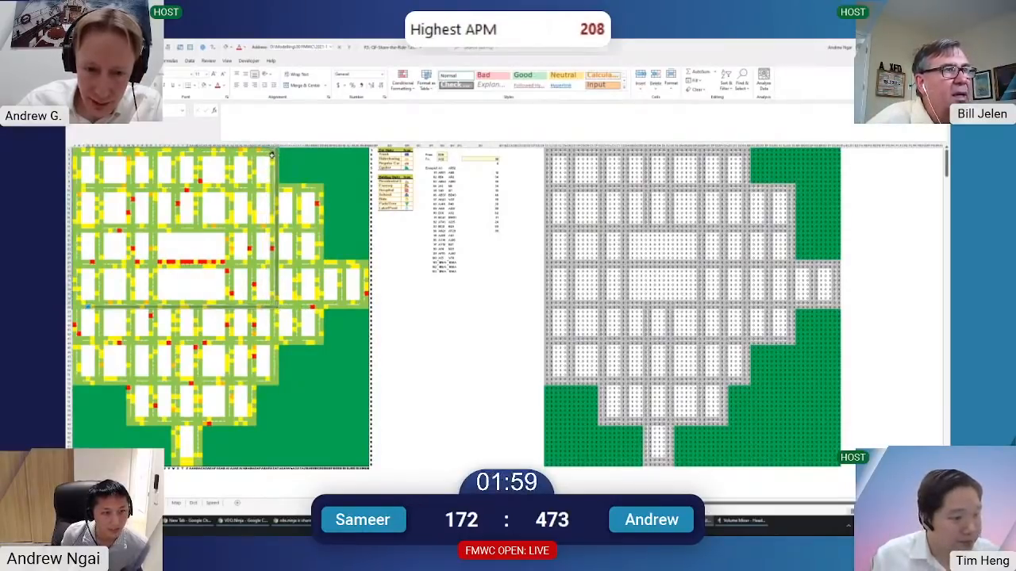
text(1)
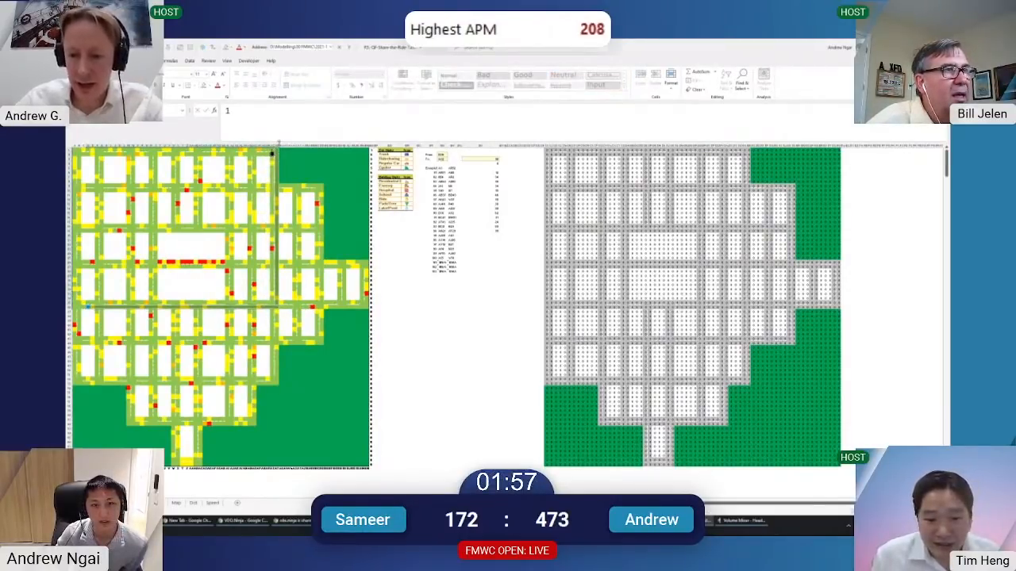
key(ctrl+Return)
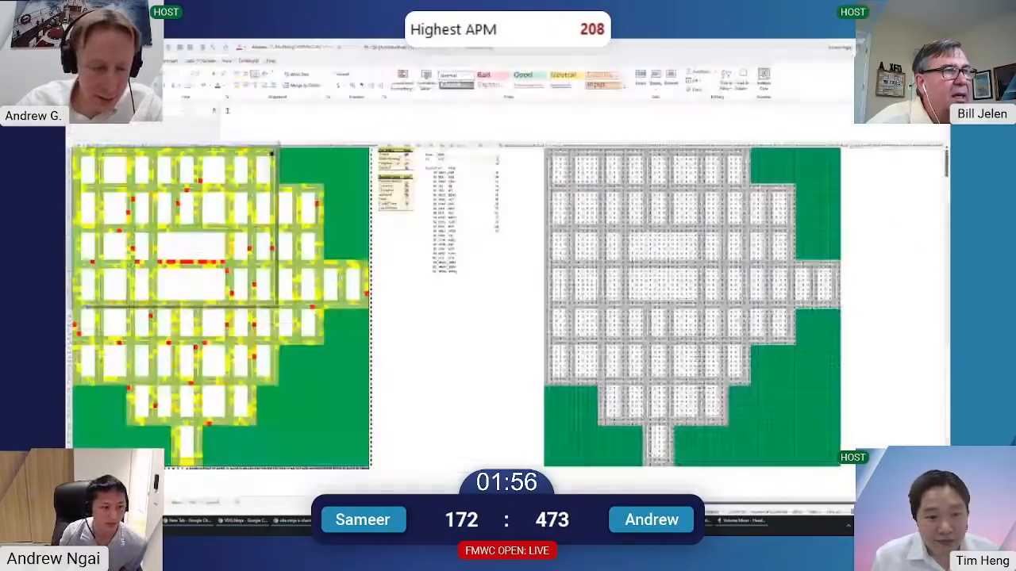
Set the question number to 91 and clear question 90's traced route from the coloured map
click(496, 159)
key(Return)
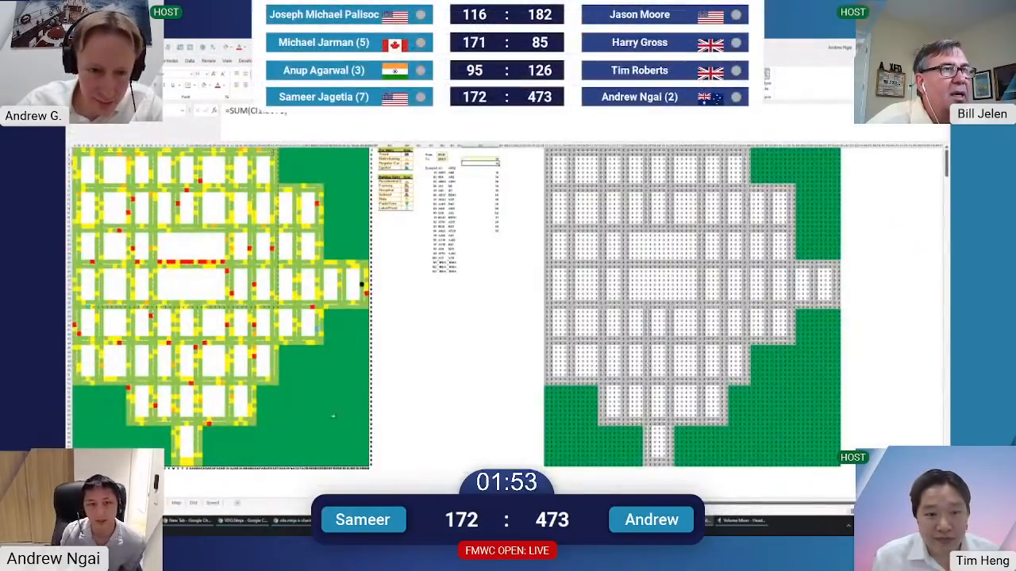
click(345, 440)
key(ctrl+shift+Home)
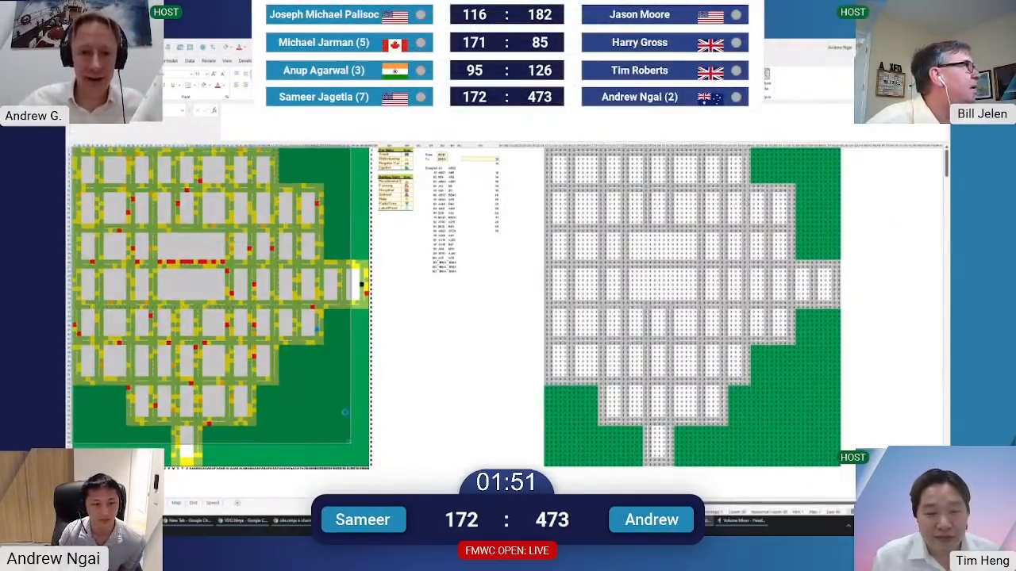
Trace question 91's route with 1s, north along the eastern road, east along the cross street and south to the destination
click(315, 322)
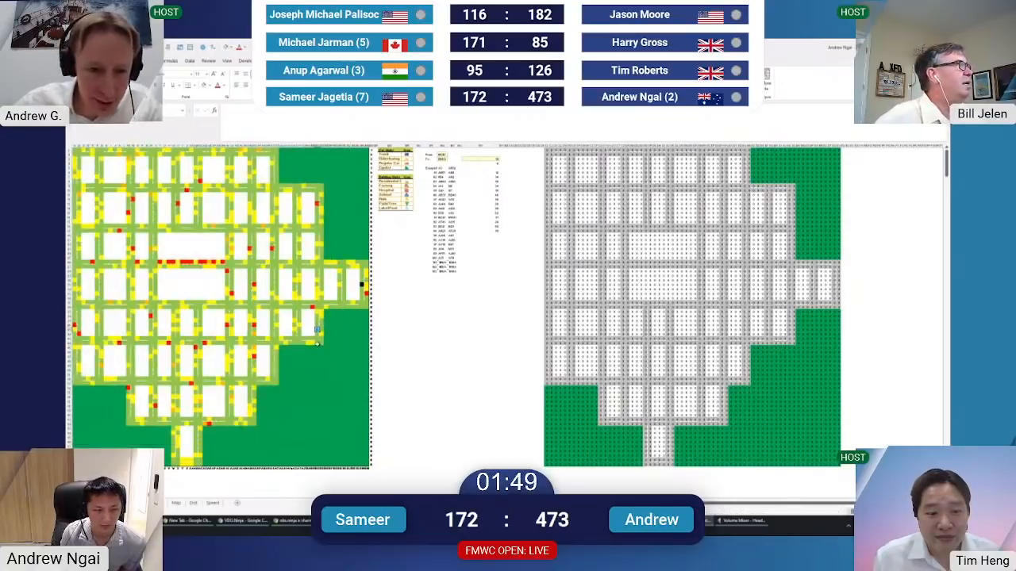
drag(317, 338, 325, 267)
text(1)
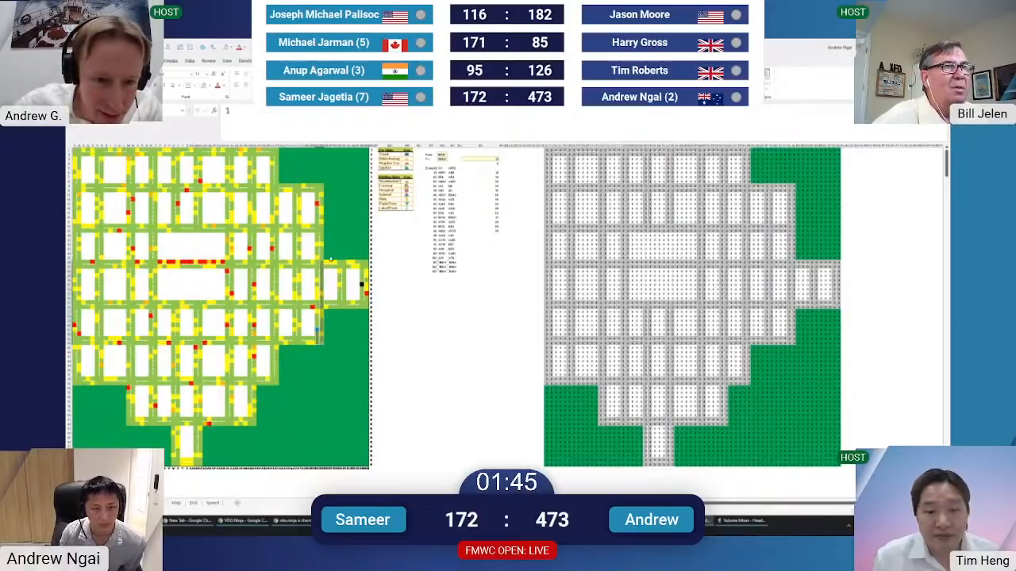
key(ctrl+Return)
key(Return)
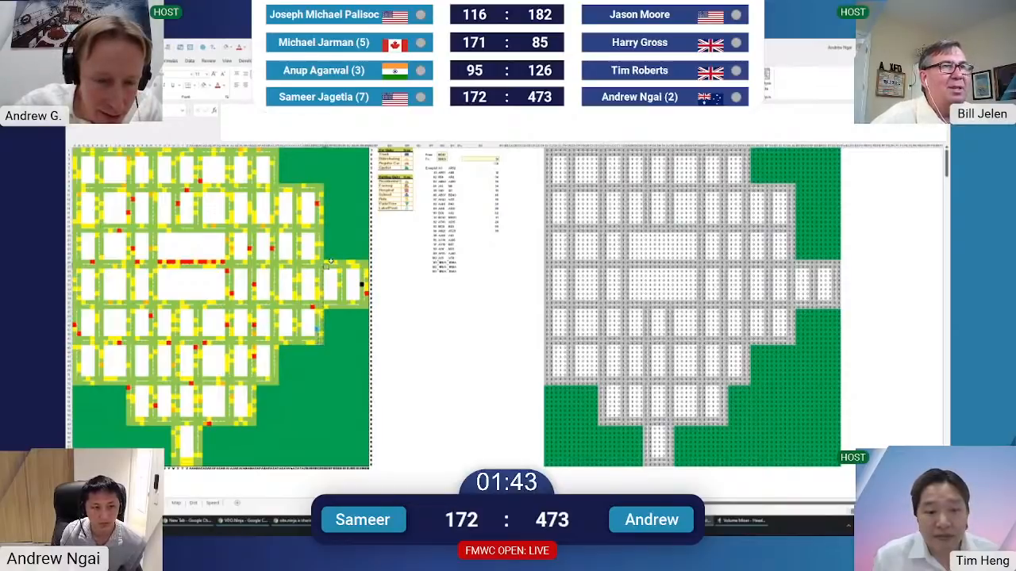
drag(354, 265, 392, 265)
text(1)
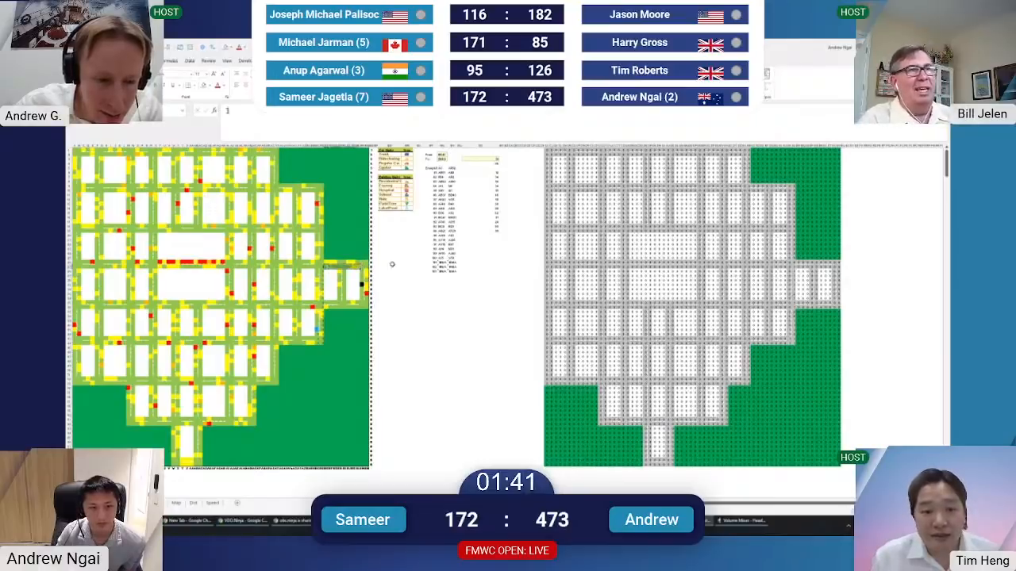
key(ctrl+Return)
click(392, 264)
drag(362, 266, 363, 286)
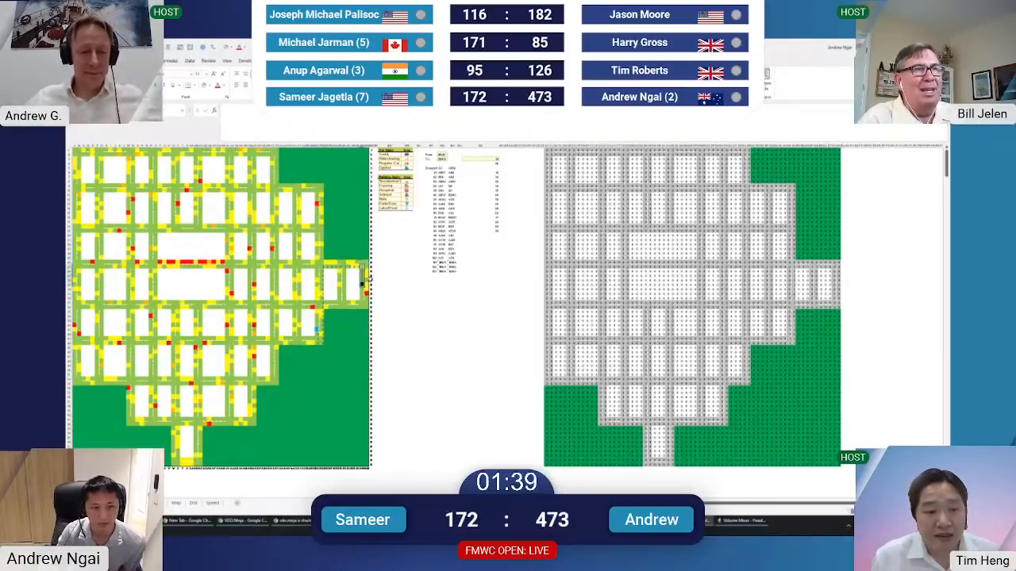
text(1)
key(ctrl+Return)
Enter 41 as the Level 6 answer for question 91 in the online answer sheet, and set the desktop workbook's question number to 92
key(alt+Tab)
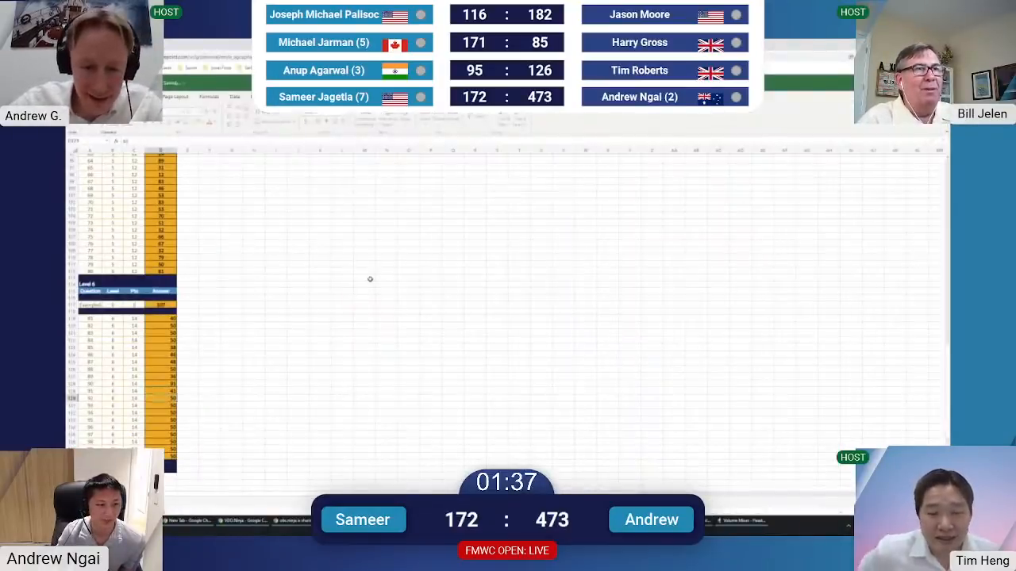
key(alt+Tab)
text(92)
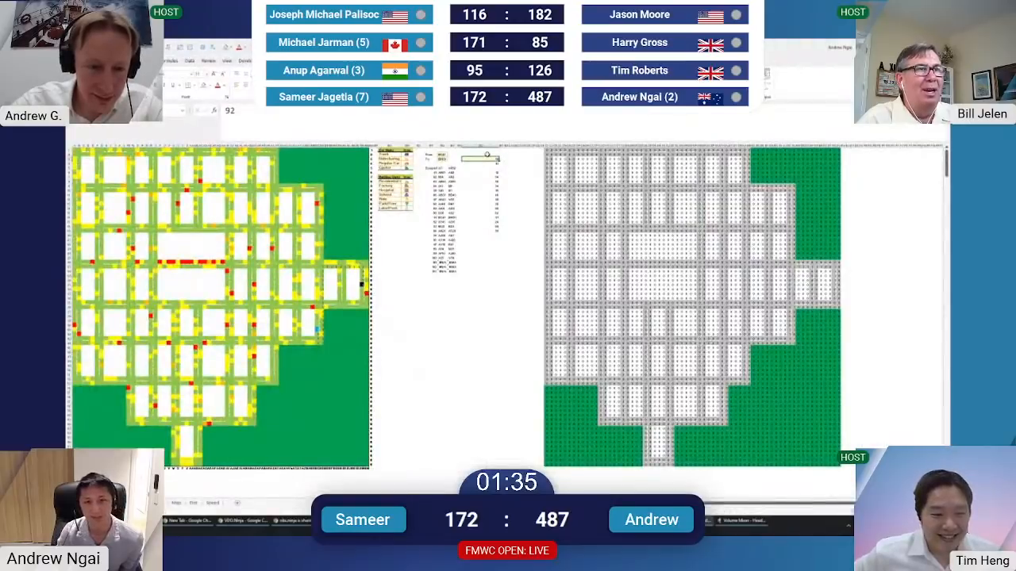
key(Return)
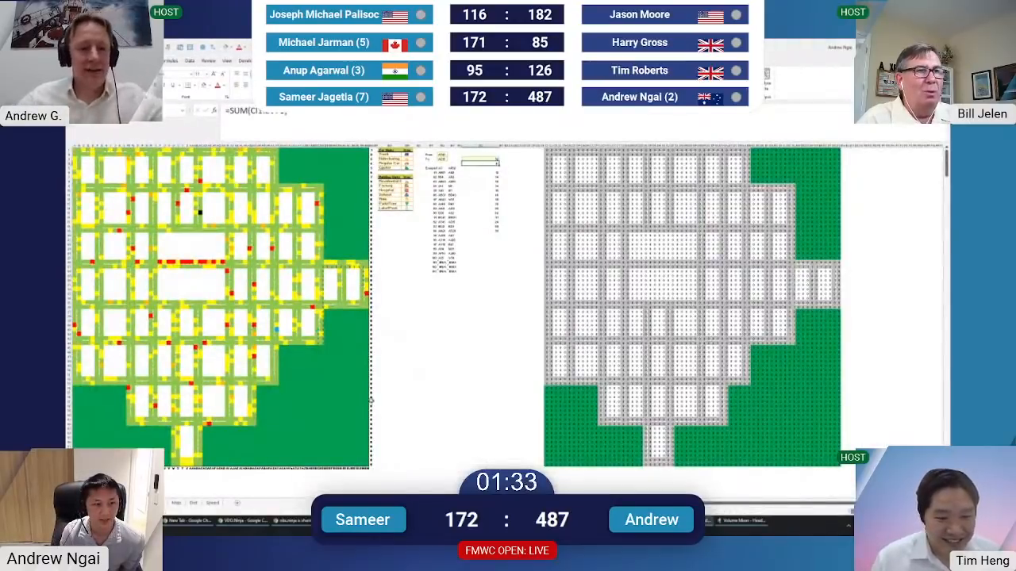
Clear question 91's traced route from the coloured map
click(349, 340)
key(ctrl+a)
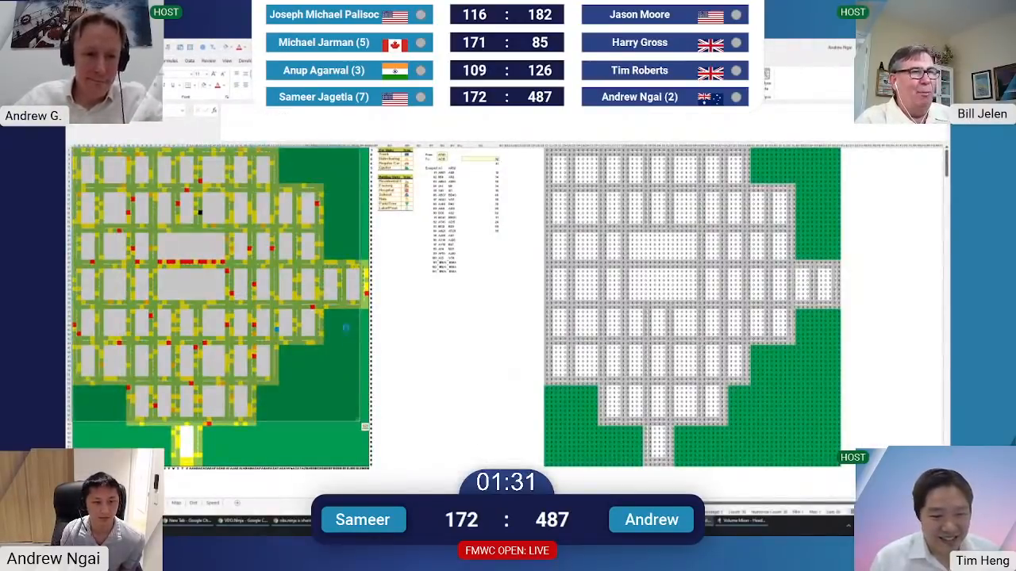
drag(361, 258, 361, 346)
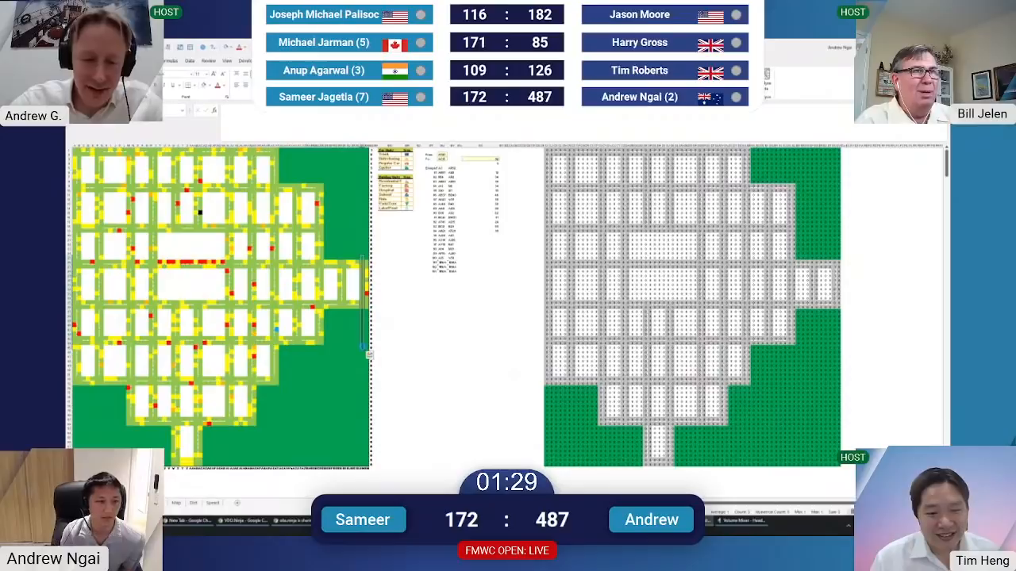
key(Delete)
Trace question 92's route with 1s, north from the start cell, west along the cross street and north to the destination
click(274, 324)
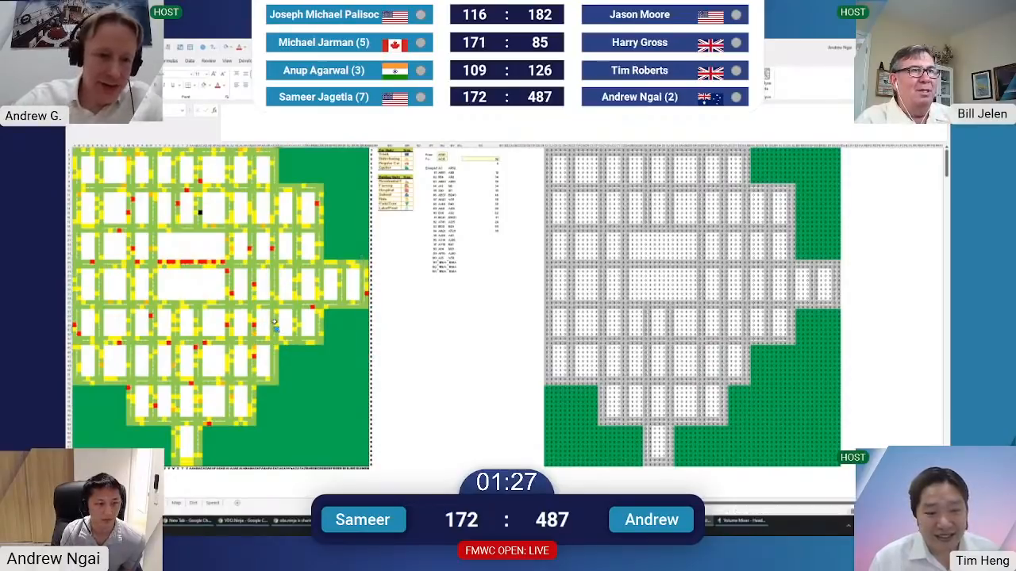
shift+click(278, 226)
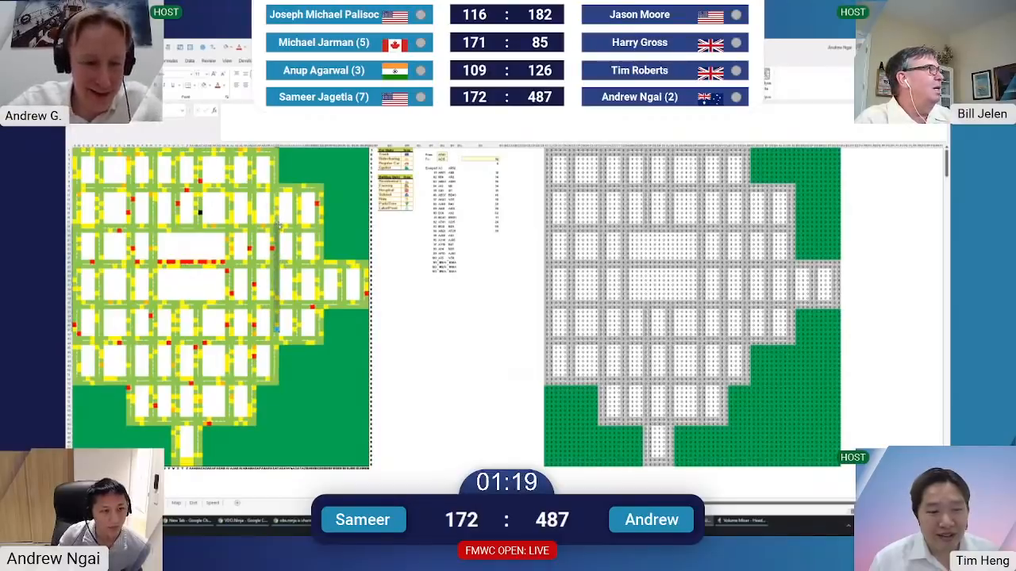
text(1)
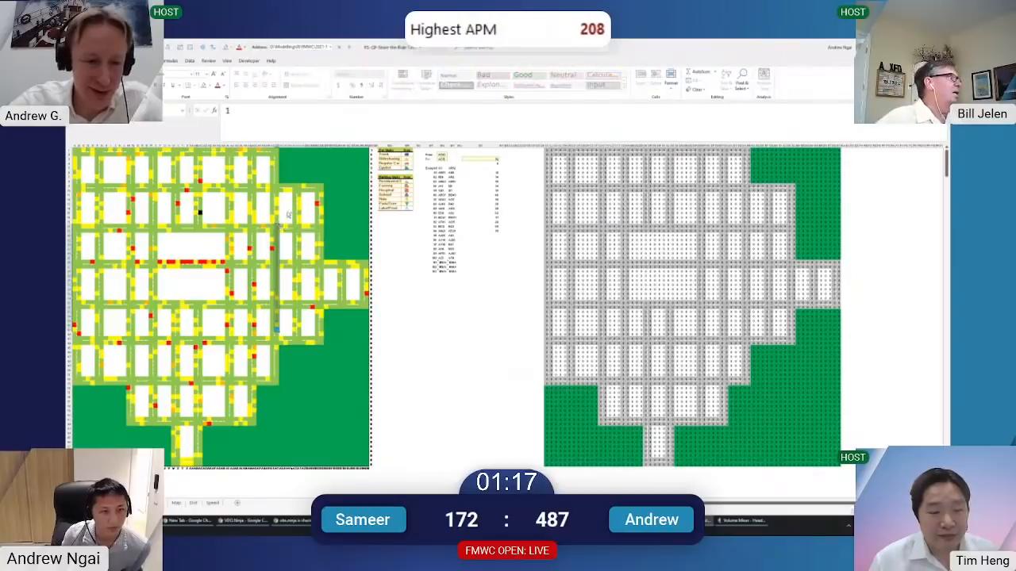
key(ctrl+Return)
click(277, 226)
shift+click(201, 226)
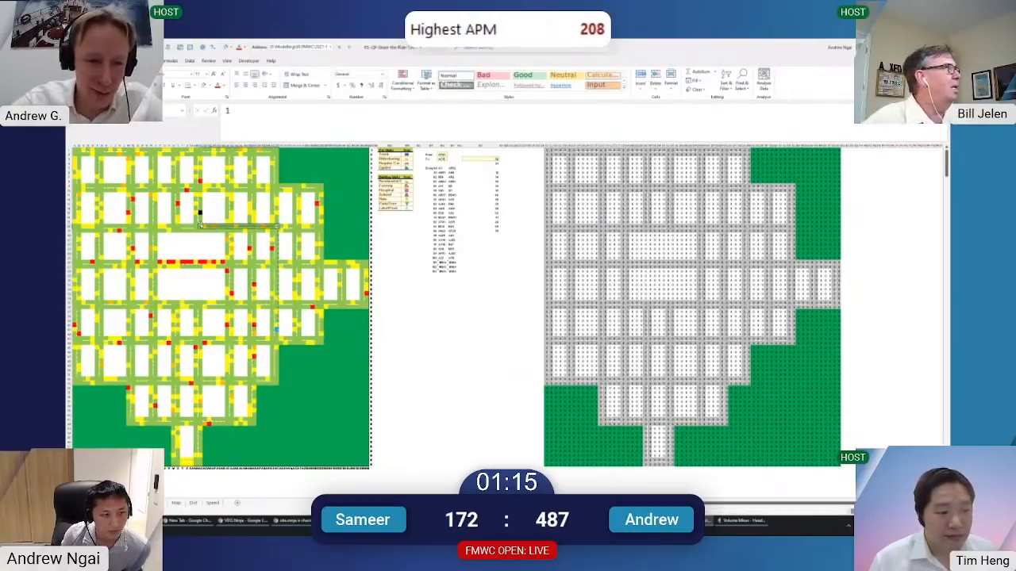
text(1)
key(ctrl+Return)
drag(201, 227, 201, 213)
text(1)
key(ctrl+Return)
In the online answer sheet, enter 53 as the Level 6 answer for question 92
key(alt+Tab)
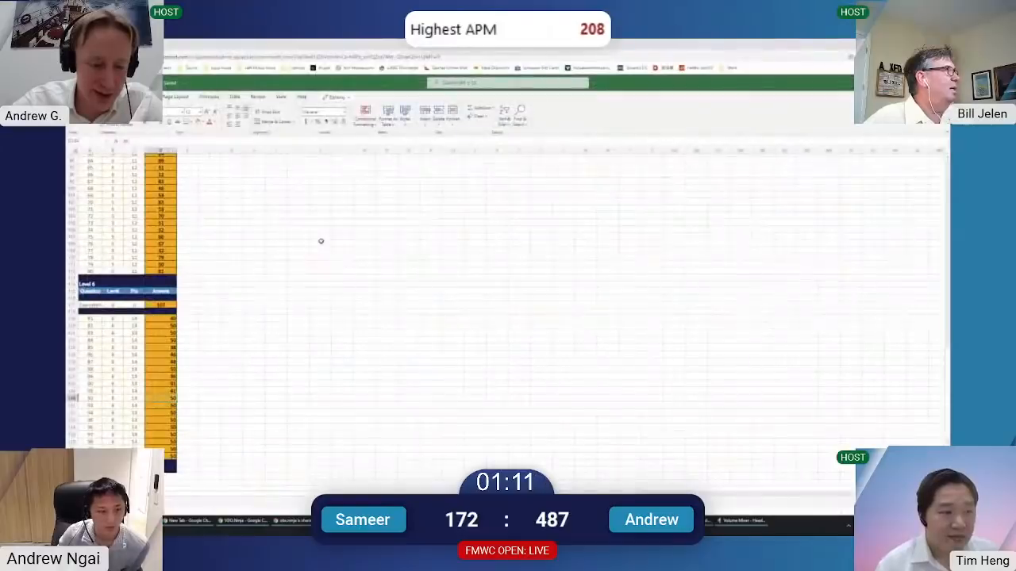
text(53)
key(Return)
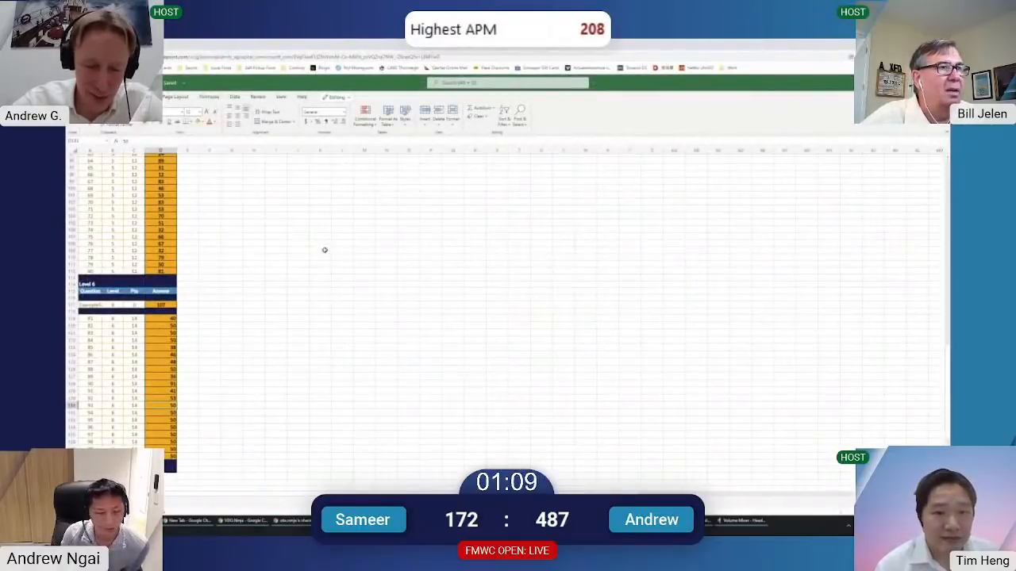
Back in the desktop workbook, try an alternative route for question 92 by filling 1s along the roads beside the large central block
key(alt+Tab)
drag(278, 263, 231, 263)
text(1)
key(ctrl+Return)
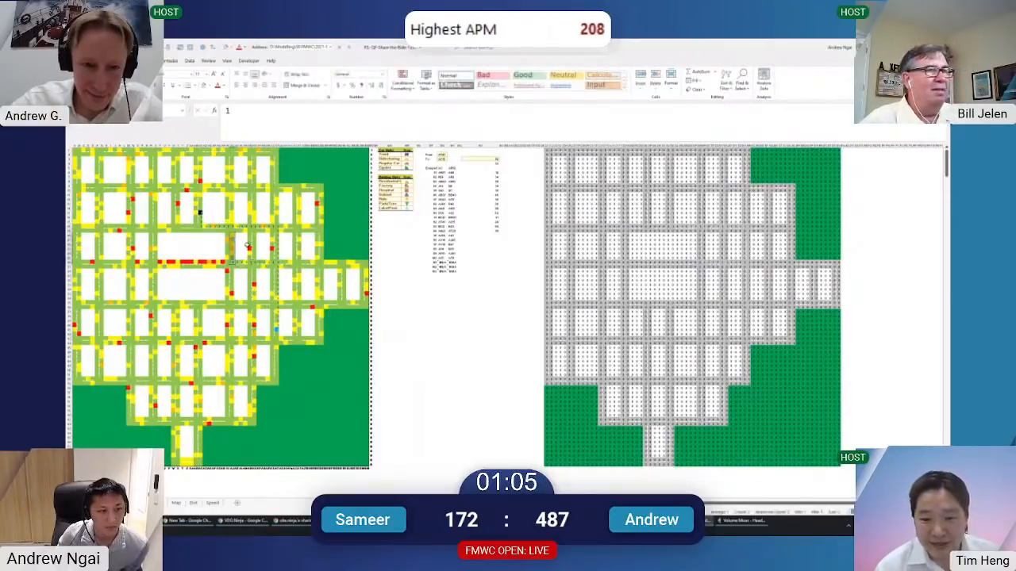
text(41)
key(Escape)
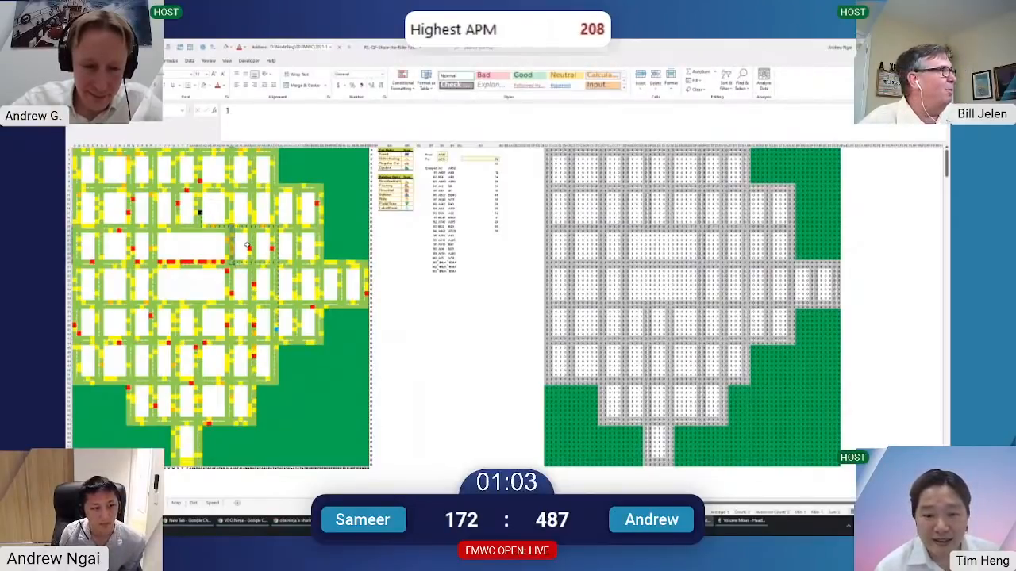
drag(236, 227, 289, 255)
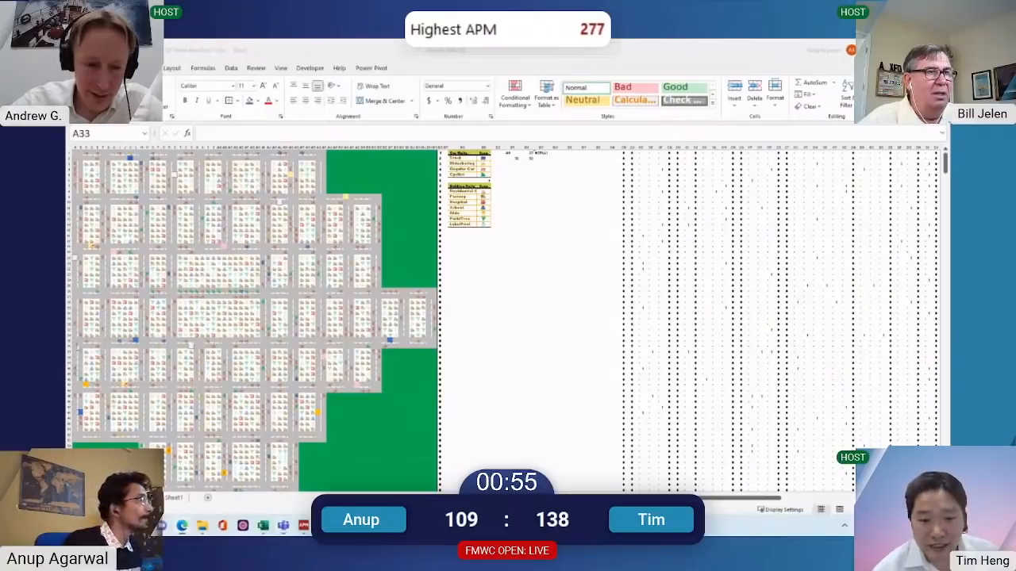
Switch from the city map sheet back to the Level 5 question list
click(124, 301)
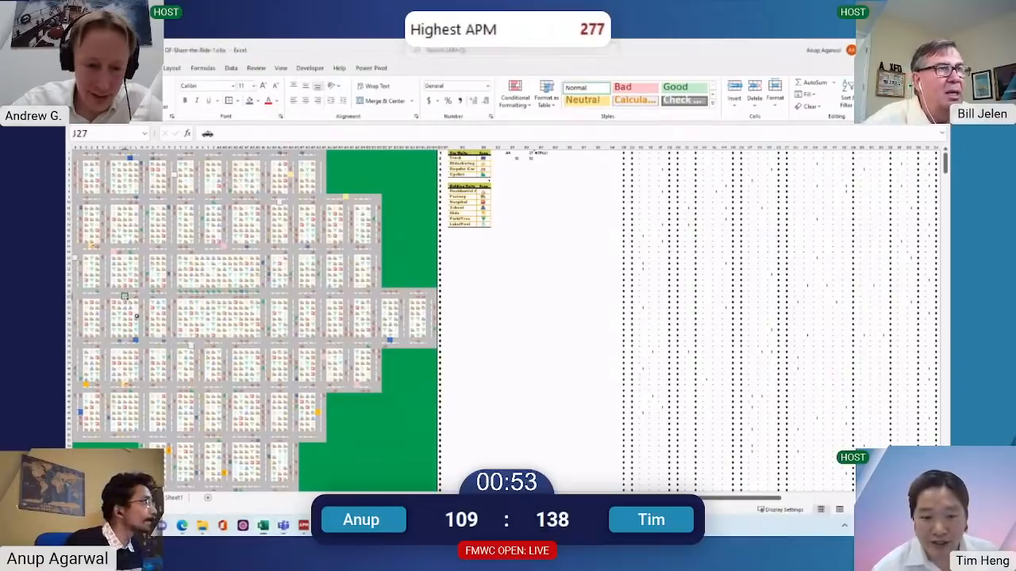
key(Left)
key(ctrl+Page_Up)
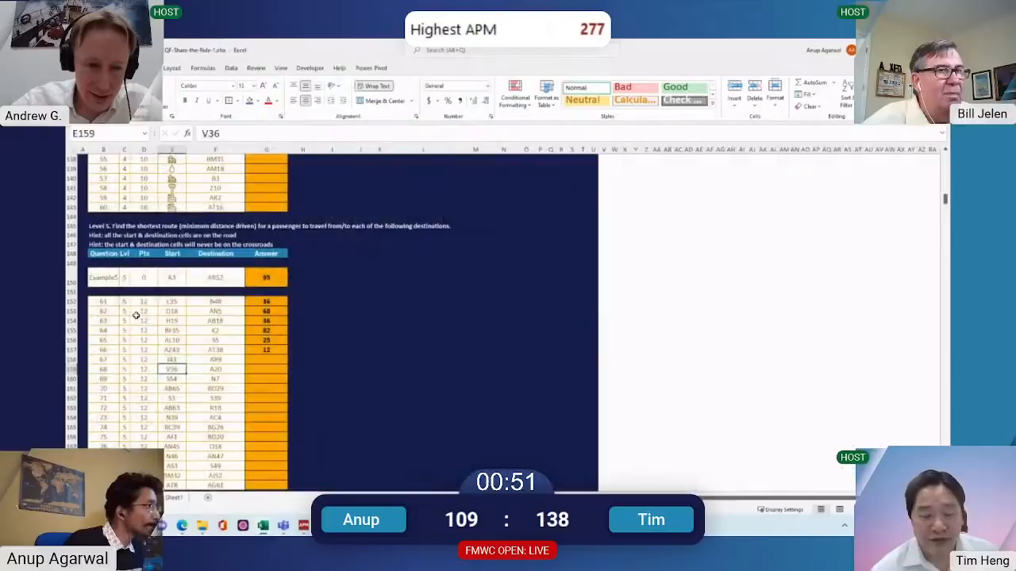
In the Level 5 question list, find the start and destination cells of the last question
key(Right)
key(Up)
key(Right)
key(Right)
key(Left)
key(Left)
key(Left)
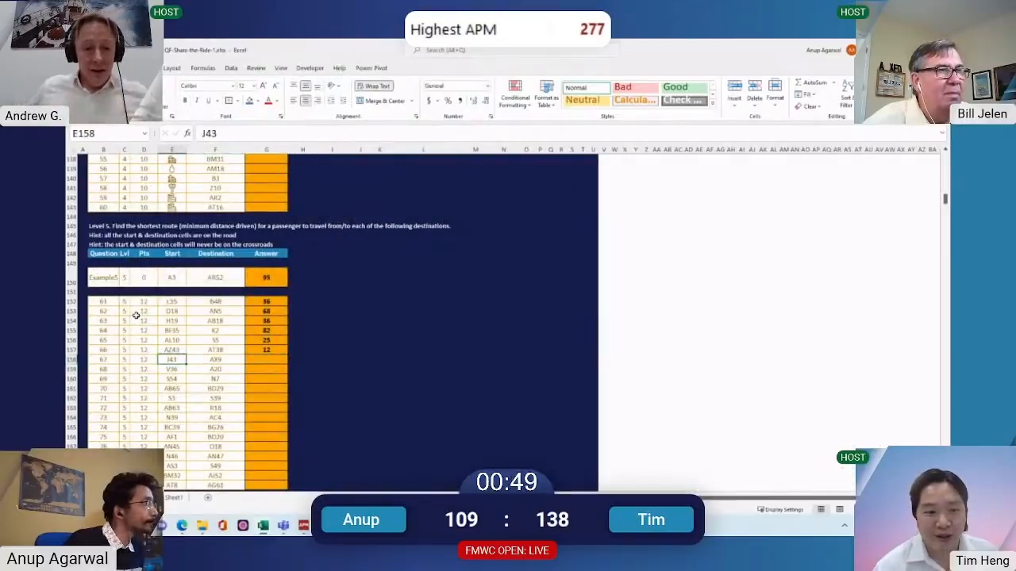
key(Down)
key(Down)
key(ctrl+Down)
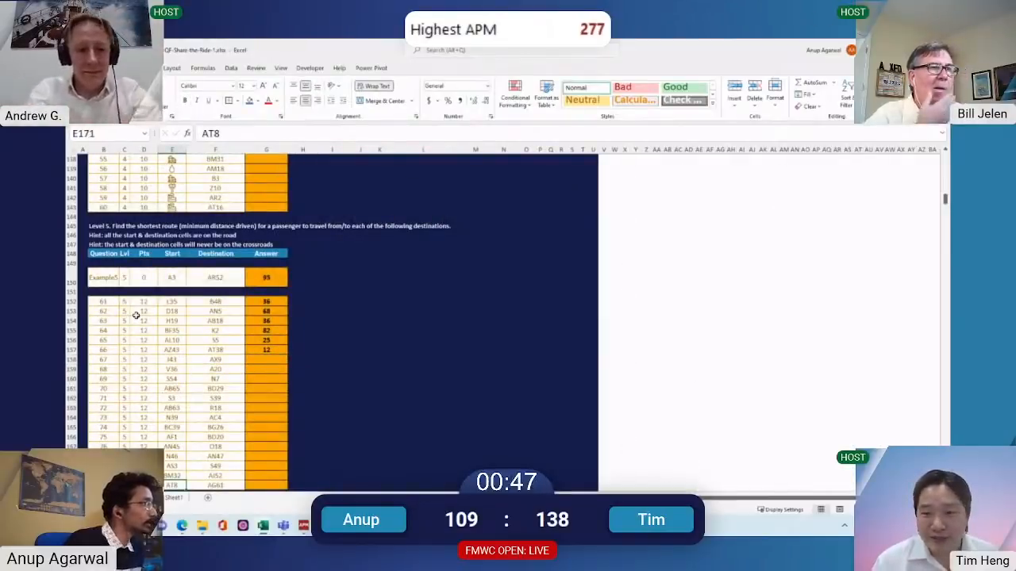
Locate the question's start cell AT8 and its destination AG61 on the city map sheet
key(ctrl+Page_Down)
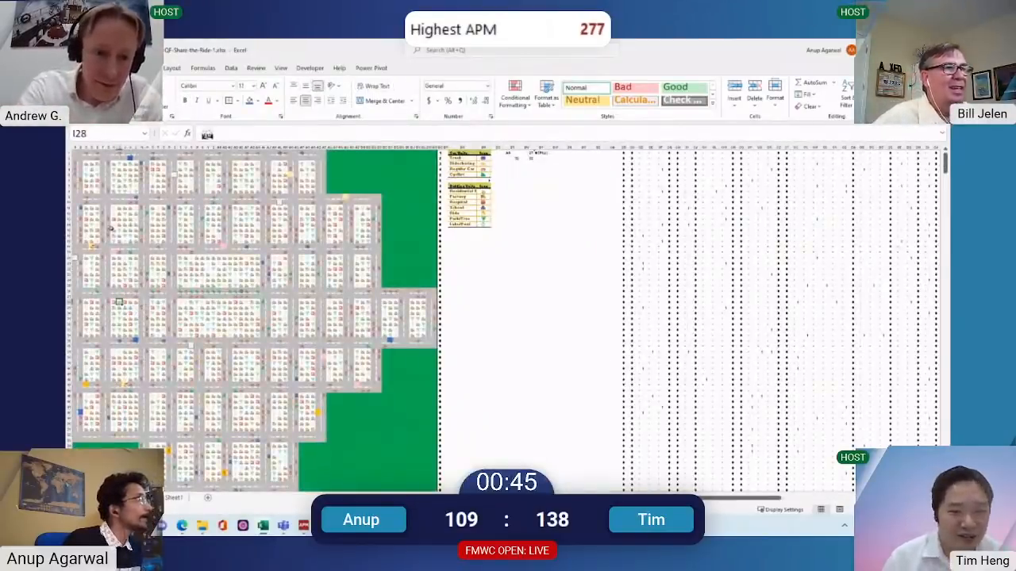
click(105, 132)
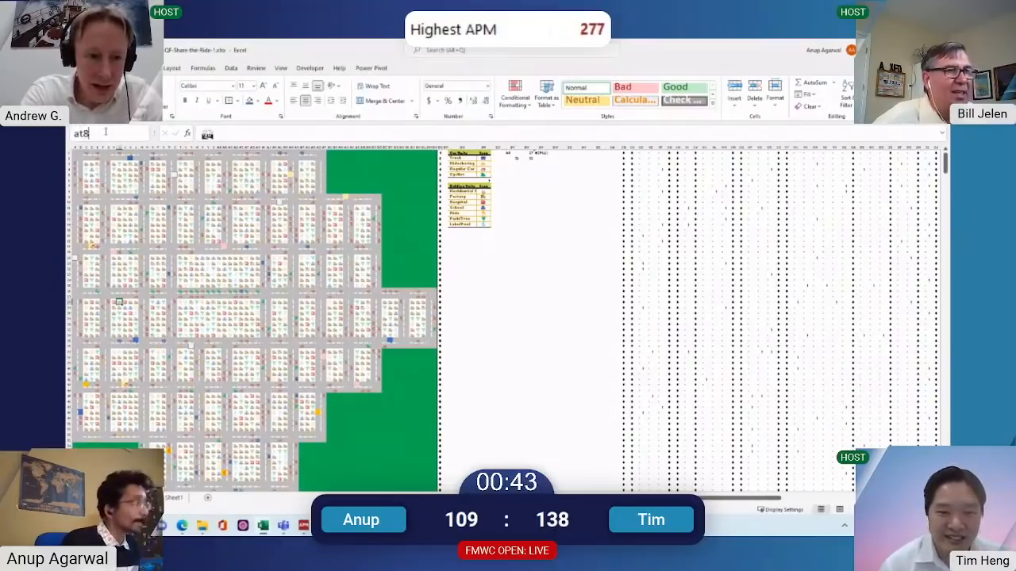
key(Return)
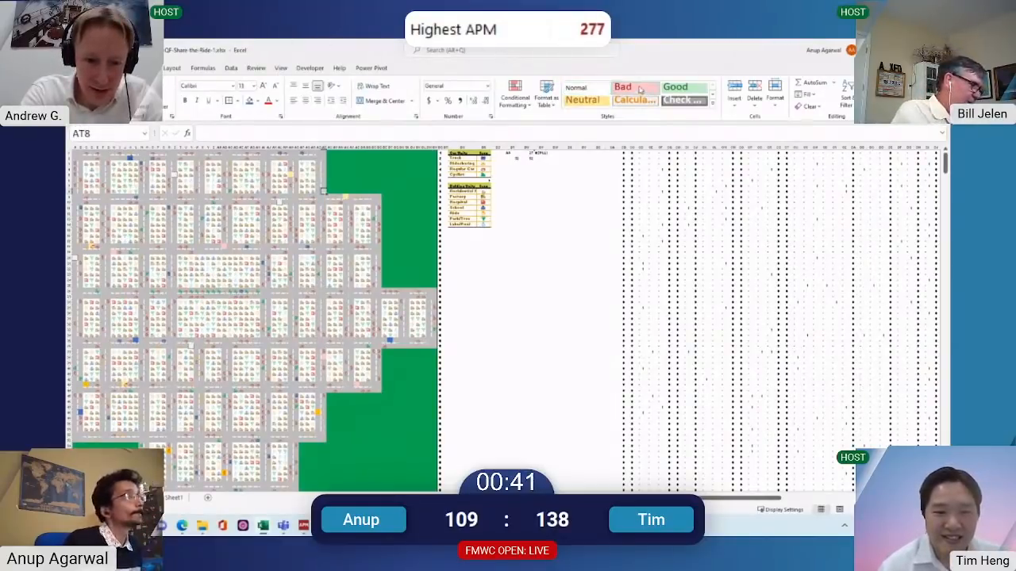
click(129, 128)
text(ag61)
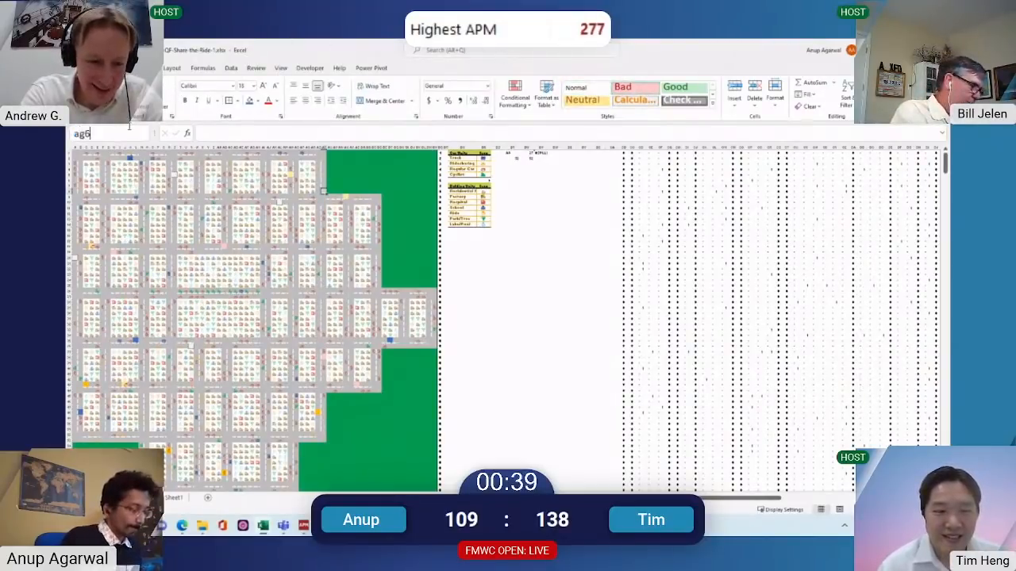
key(Return)
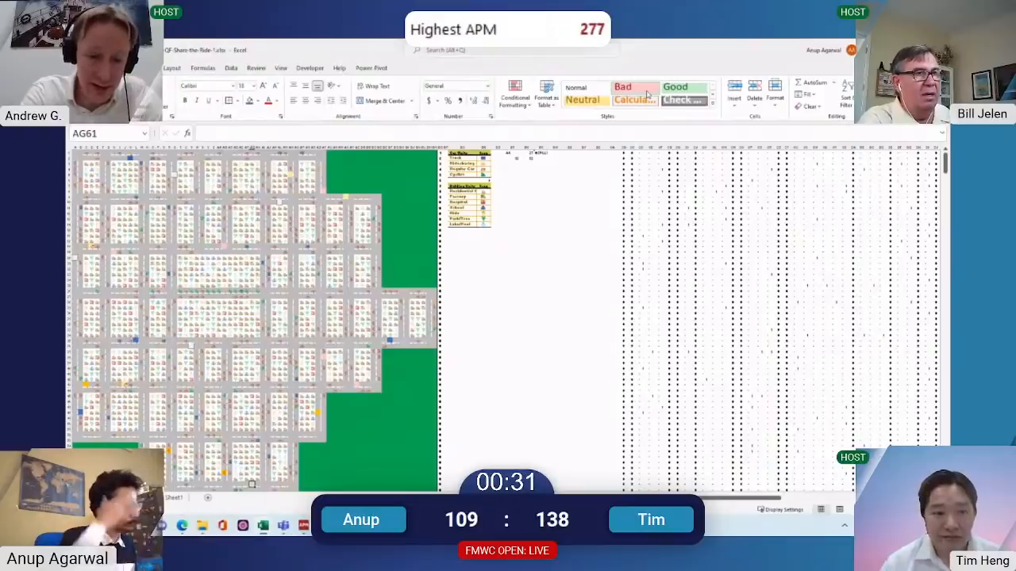
Measure the long north-south stretch of the route in column AJ, from row 61 up to row 1
key(alt+Tab)
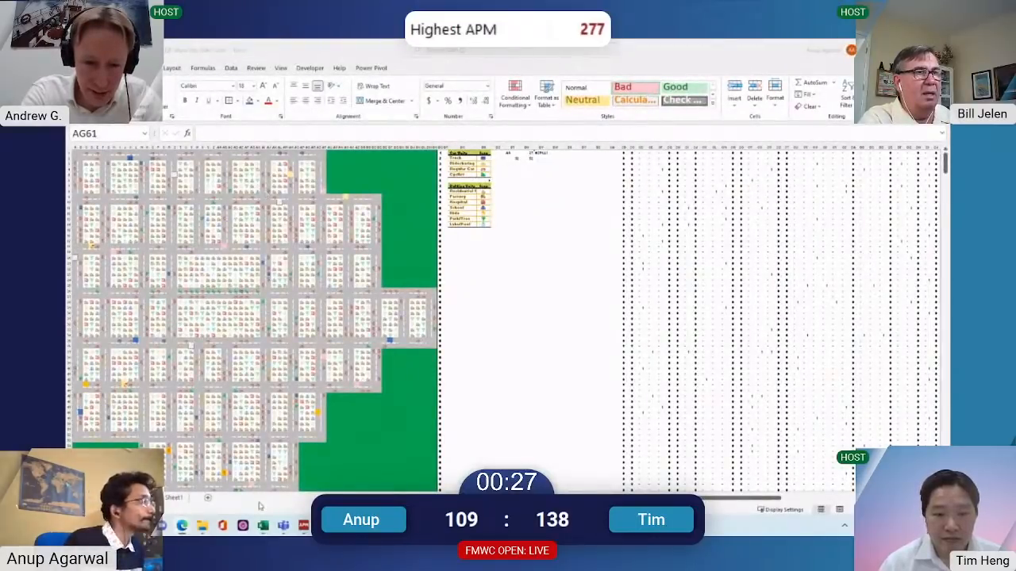
click(268, 479)
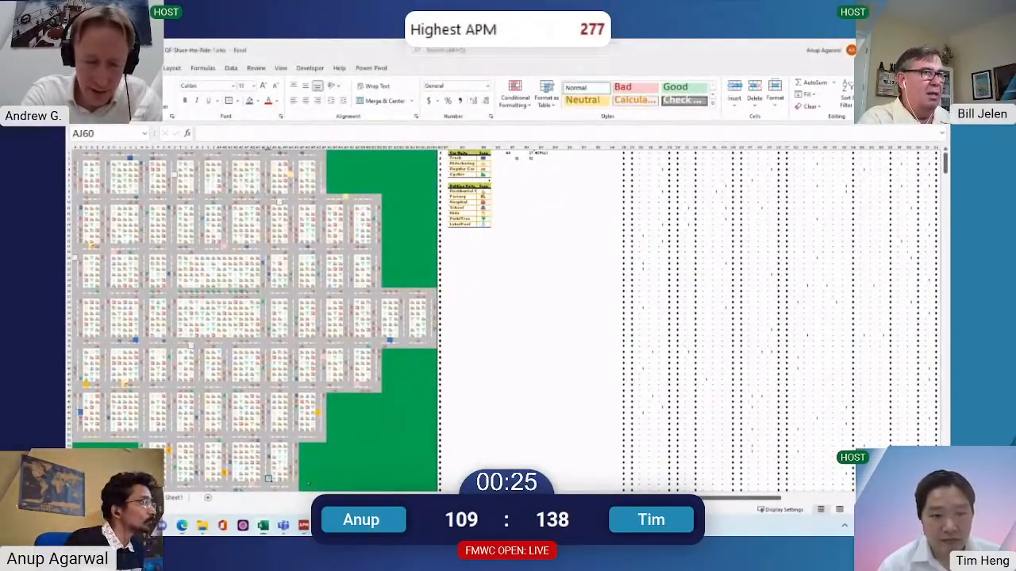
drag(268, 482, 268, 151)
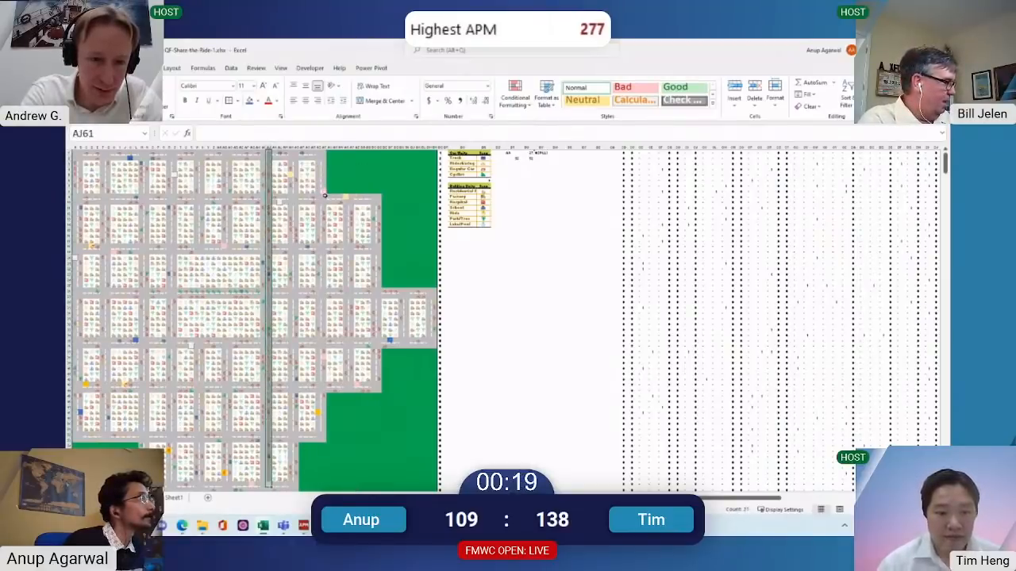
Measure the route from AT8 north to AT1 and west along the northern edge road to column AJ
click(323, 192)
key(ctrl+shift+Up)
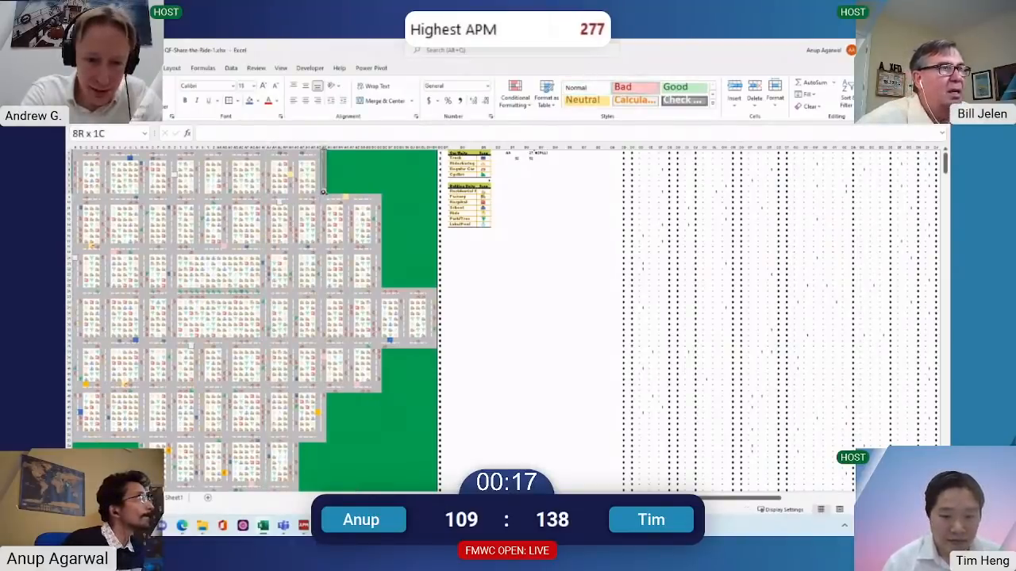
key(ctrl+Up)
key(shift+Left)
key(shift+Left)
key(shift+Left)
key(shift+Left)
key(shift+Left)
key(shift+Left)
key(shift+Left)
key(shift+Left)
key(shift+Left)
key(shift+Left)
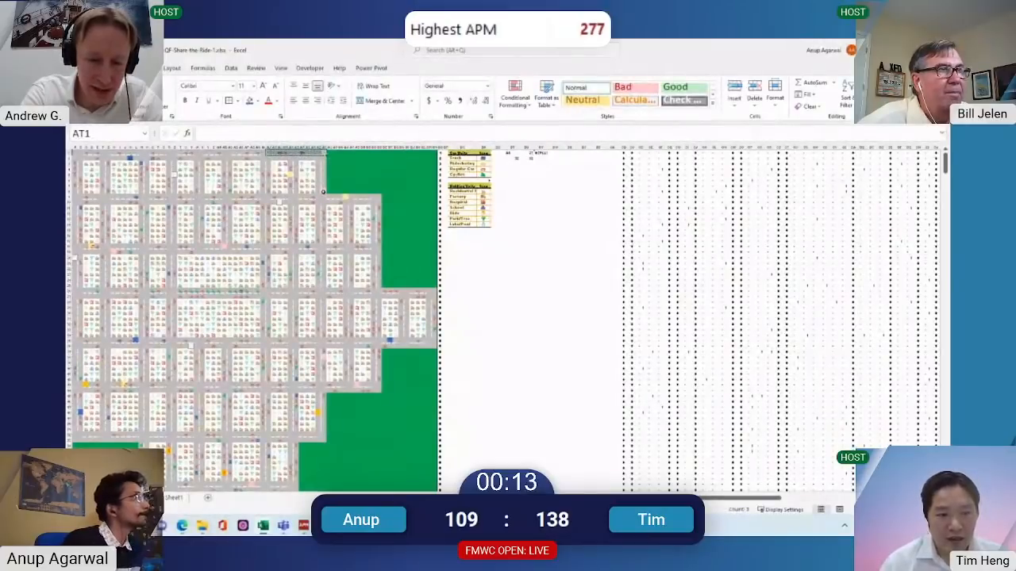
Measure the short final stretch along row 61 from column AJ towards destination AG61
click(263, 483)
click(267, 484)
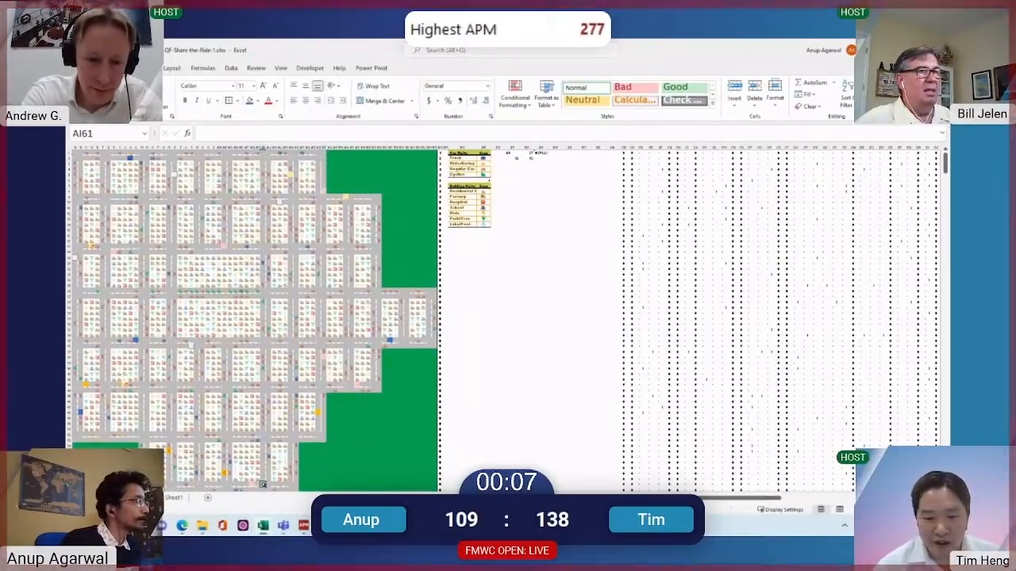
drag(266, 484, 261, 487)
Return to the Level 5 question list and select the answer cell G171 for the AT8 to AG61 question
key(alt+Tab)
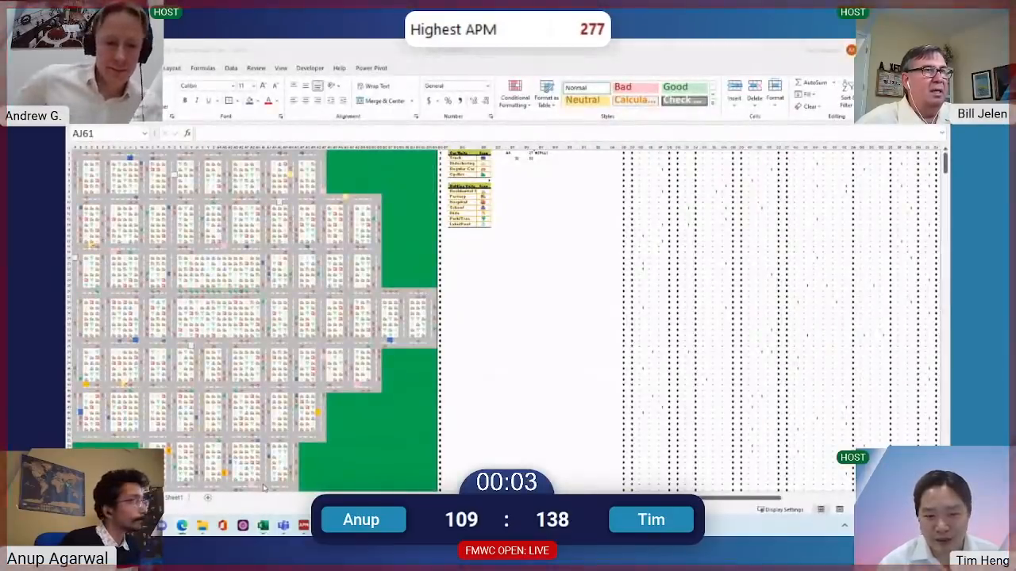
key(alt+Tab)
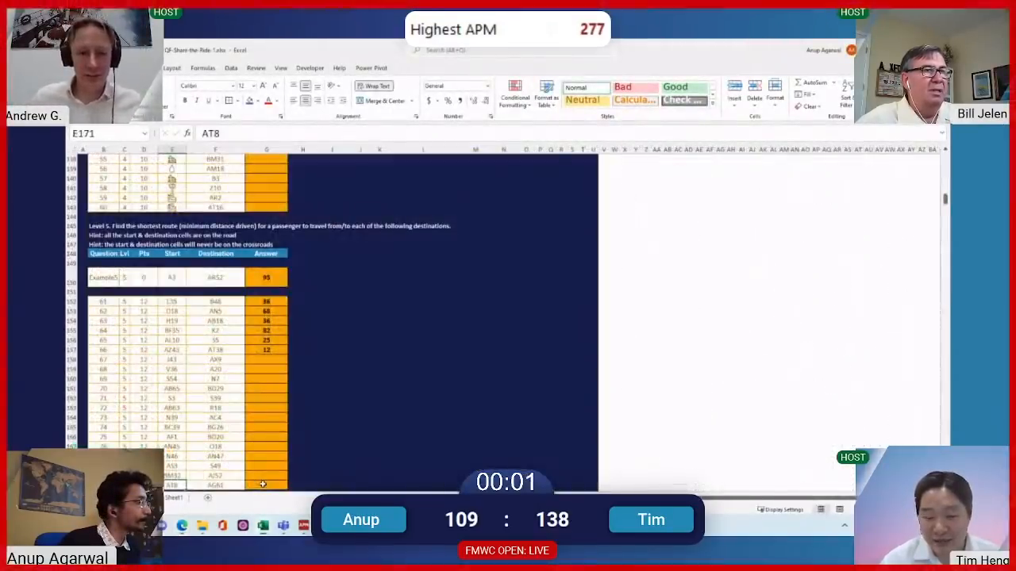
click(262, 484)
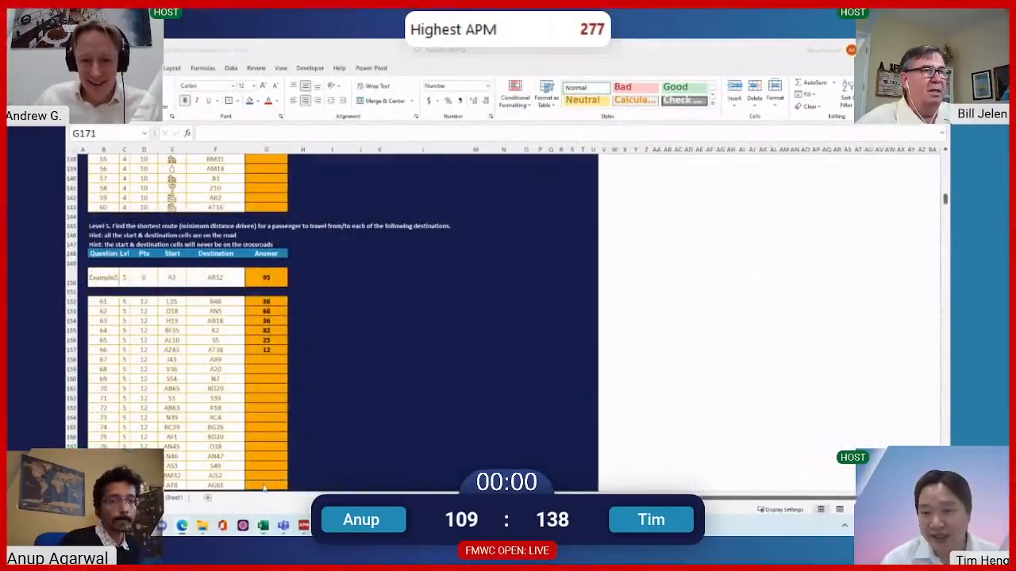
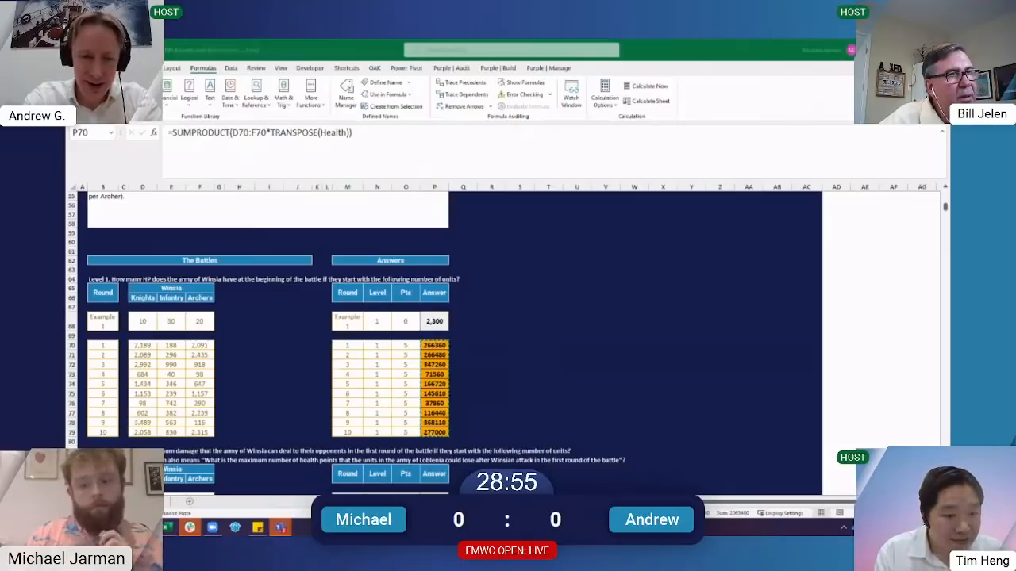
In the Knights and Warriors workbook, enter =SUMPRODUCT(D88:F88*TRANSPOSE(Attack)) as the Level 2 answer for round 11
scroll(450, 346, down, 5)
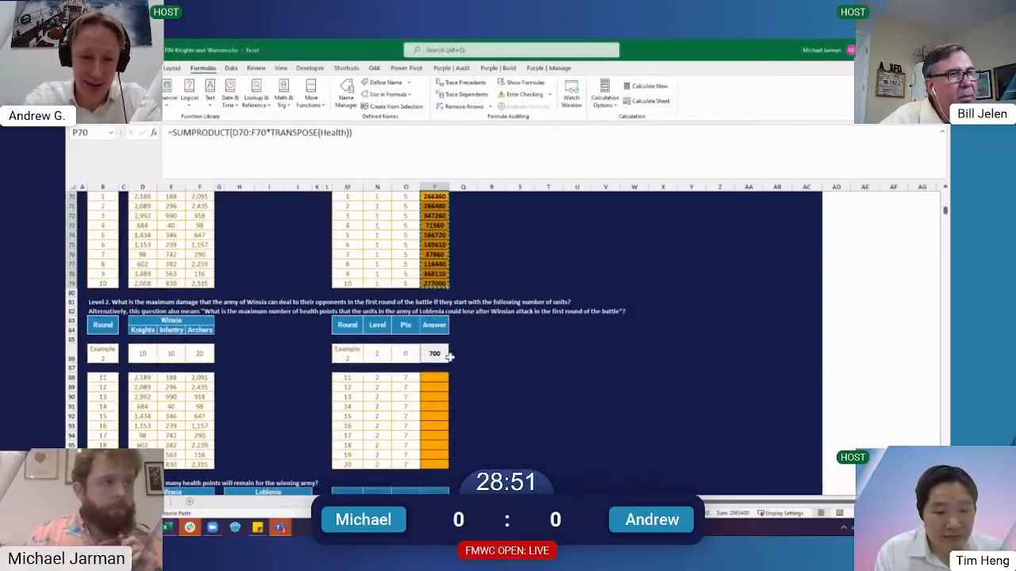
click(441, 358)
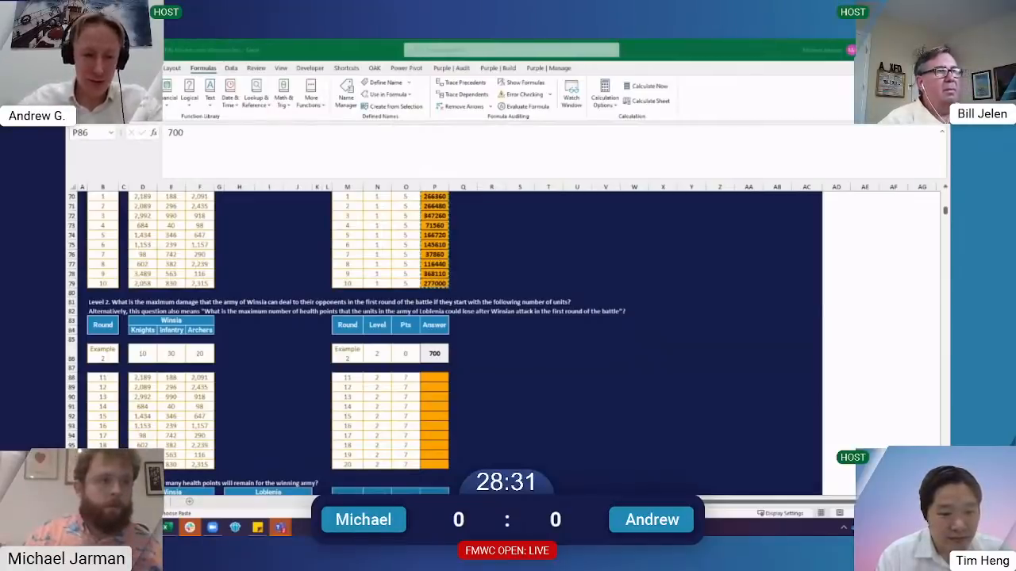
scroll(531, 426, up, 1)
click(438, 412)
text(=sump)
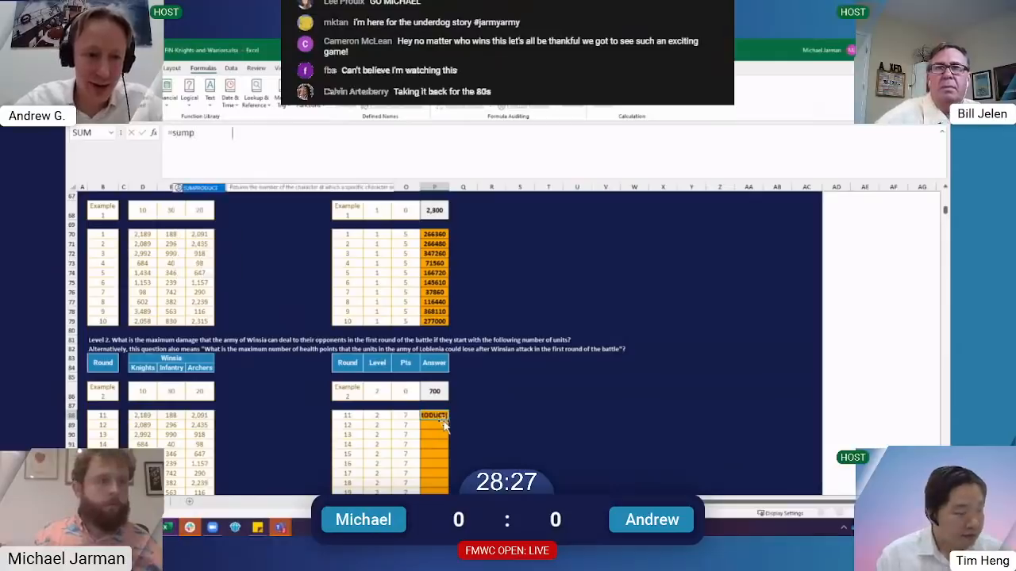
key(Tab)
key(Left)
key(Left)
key(Left)
key(Left)
key(Left)
key(Left)
key(Left)
key(Left)
key(Left)
key(Left)
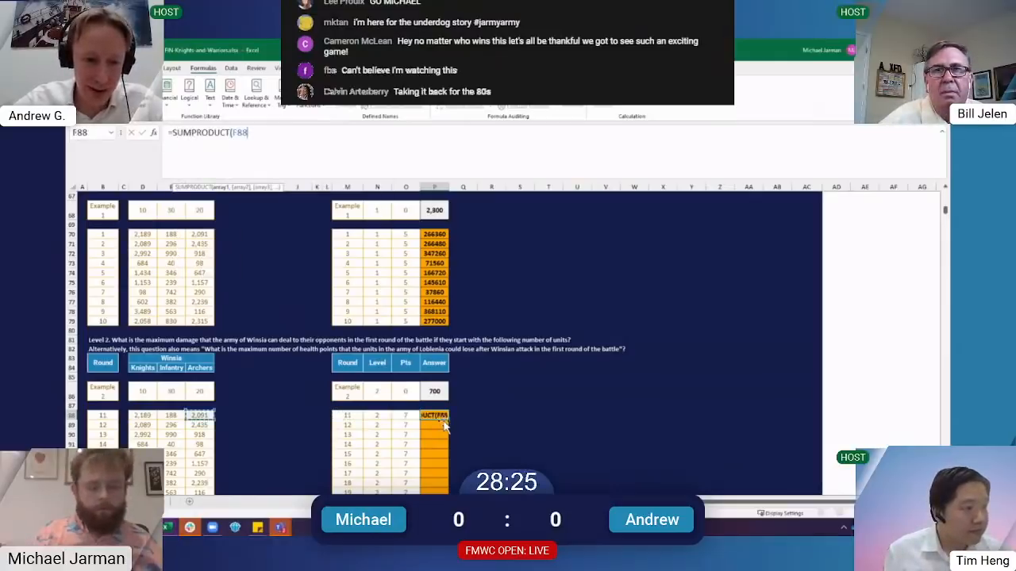
key(shift+Left)
key(shift+Left)
text(*tr)
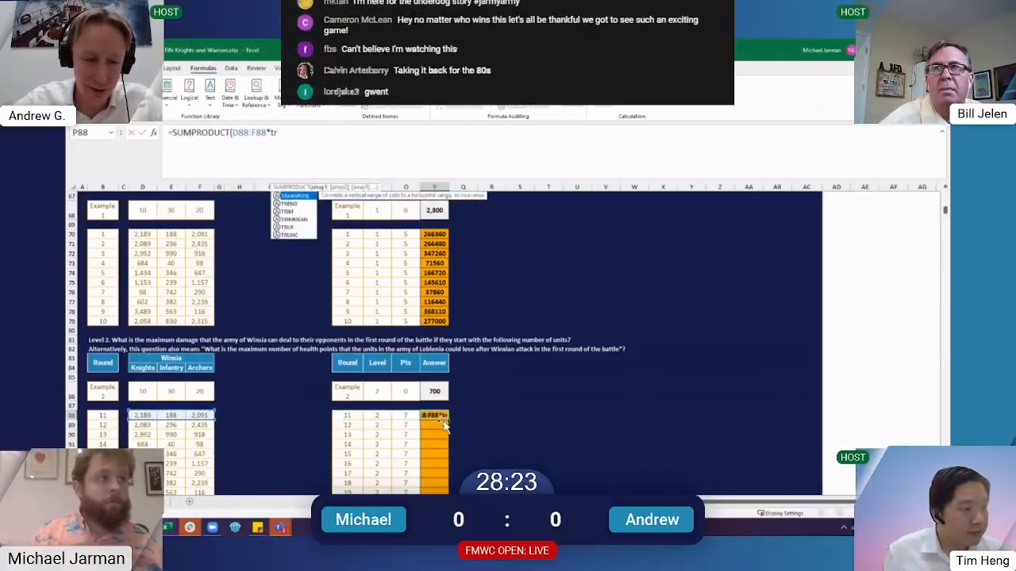
key(Tab)
text(Attack)))
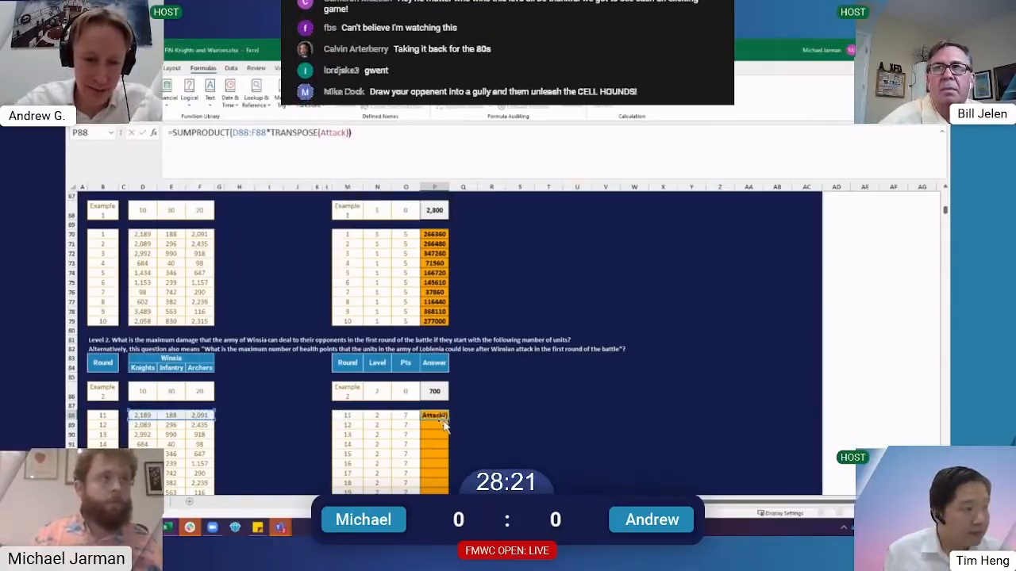
key(ctrl+Return)
Fill the Level 2 answer formula down from round 11 through round 20 and recalculate the sheet
key(shift+Down)
key(shift+Down)
key(shift+Down)
key(shift+Down)
key(shift+Down)
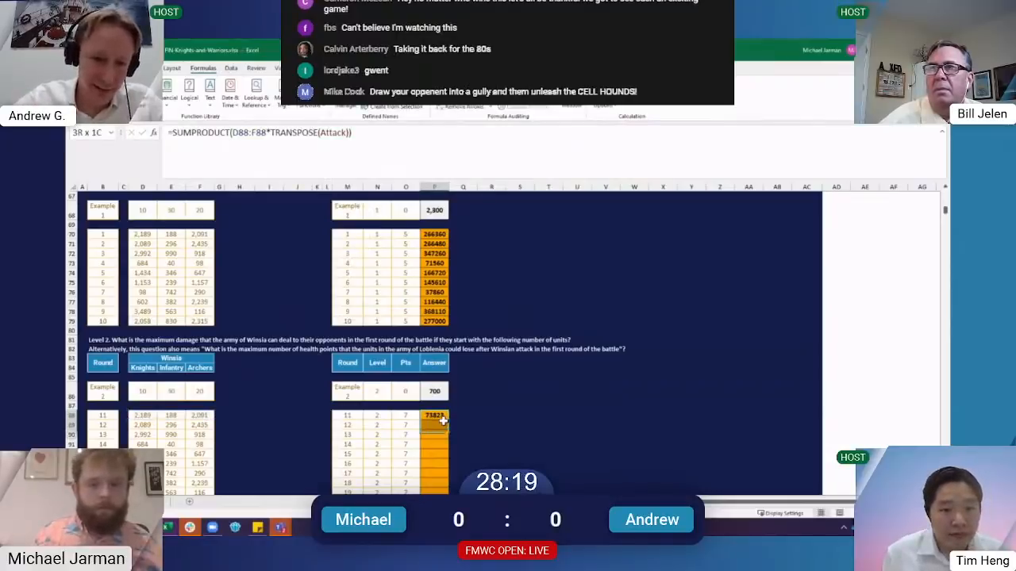
key(shift+Down)
key(shift+Down)
key(shift+Down)
key(shift+Down)
key(ctrl+d)
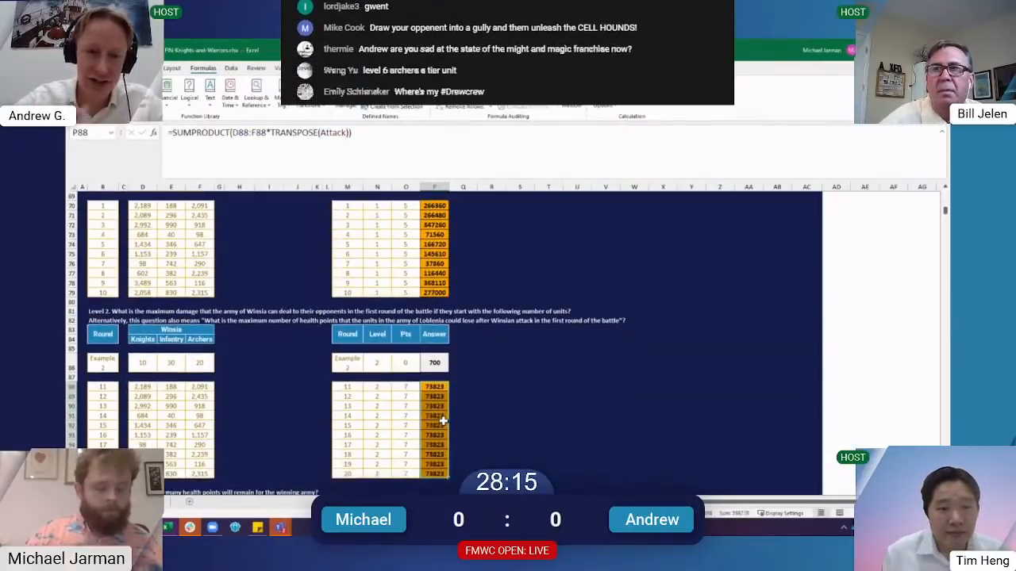
key(F9)
Test the Level 2 formula in the Example 2 answer cell, and restore that cell to 700
key(ctrl+c)
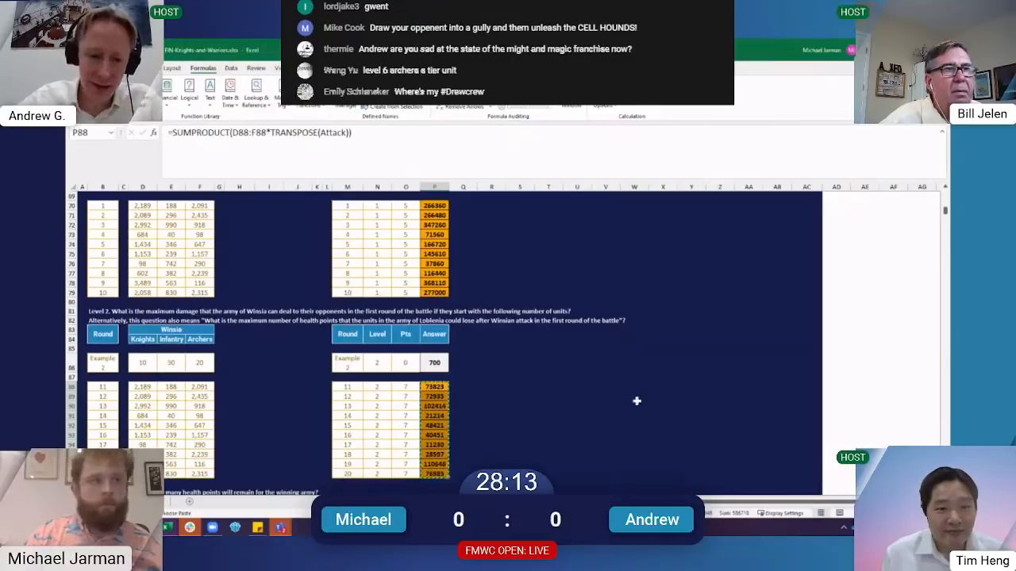
key(Up)
key(Up)
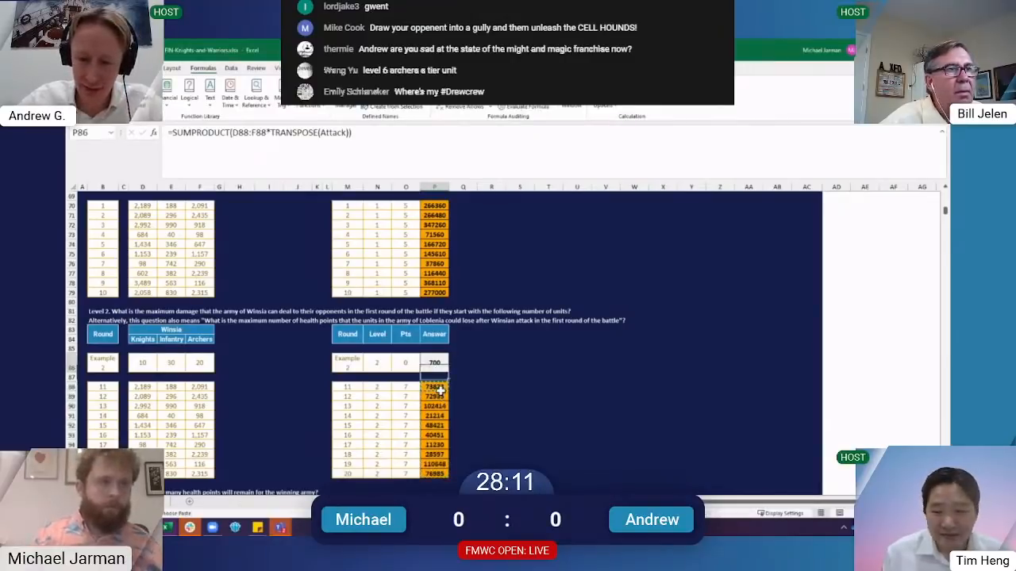
key(ctrl+v)
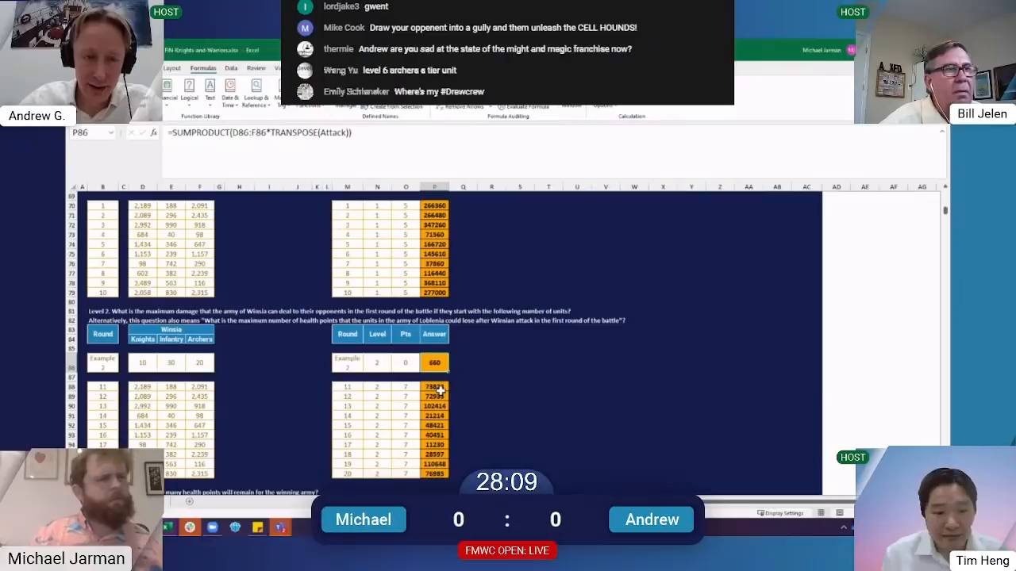
text(700)
key(ctrl+Return)
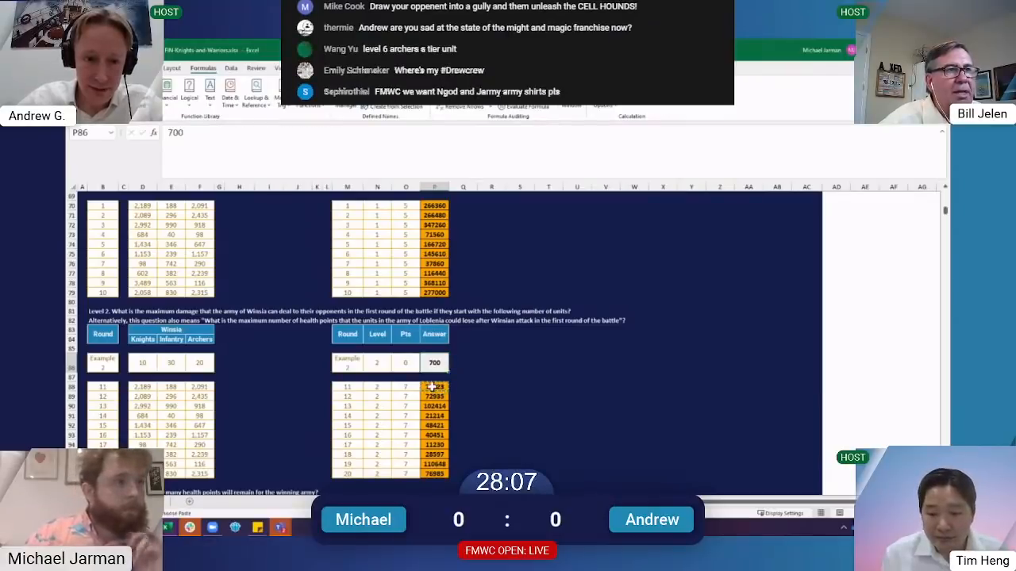
Review the unit characteristics and the combat rules, and compare them with the formula in the round 11 answer
scroll(430, 386, up, 19)
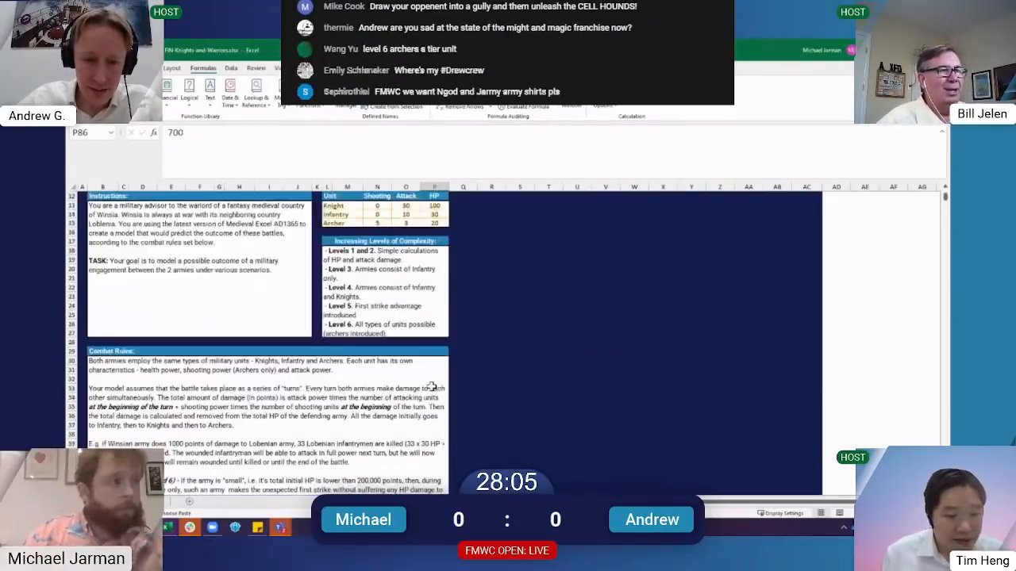
scroll(431, 386, down, 5)
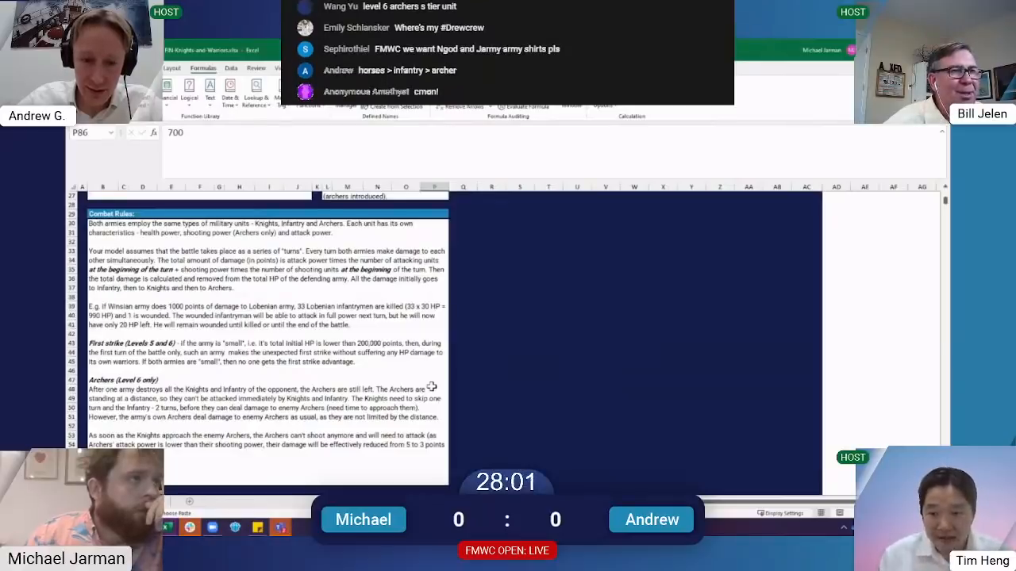
scroll(431, 387, up, 6)
scroll(431, 386, down, 20)
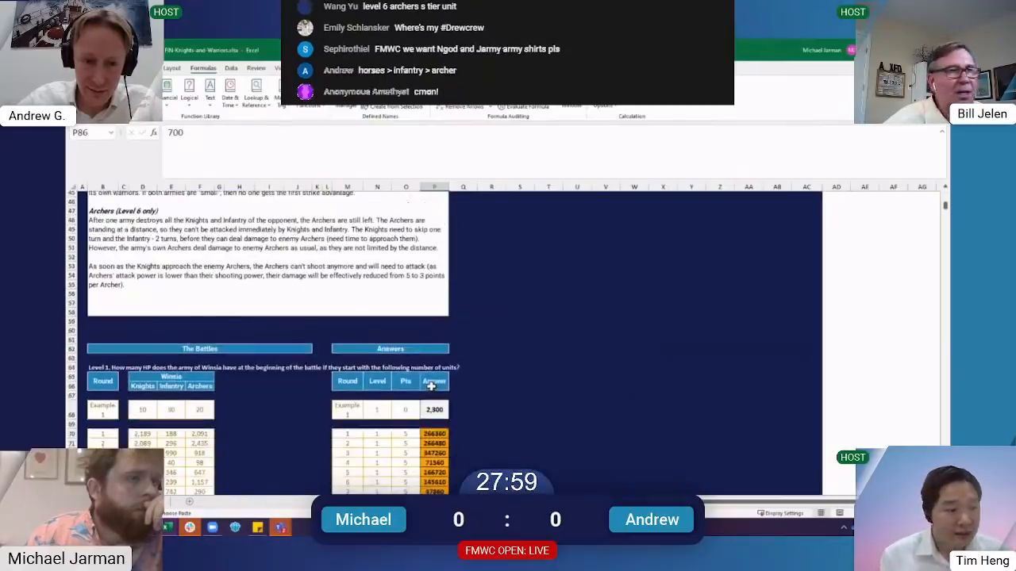
click(439, 385)
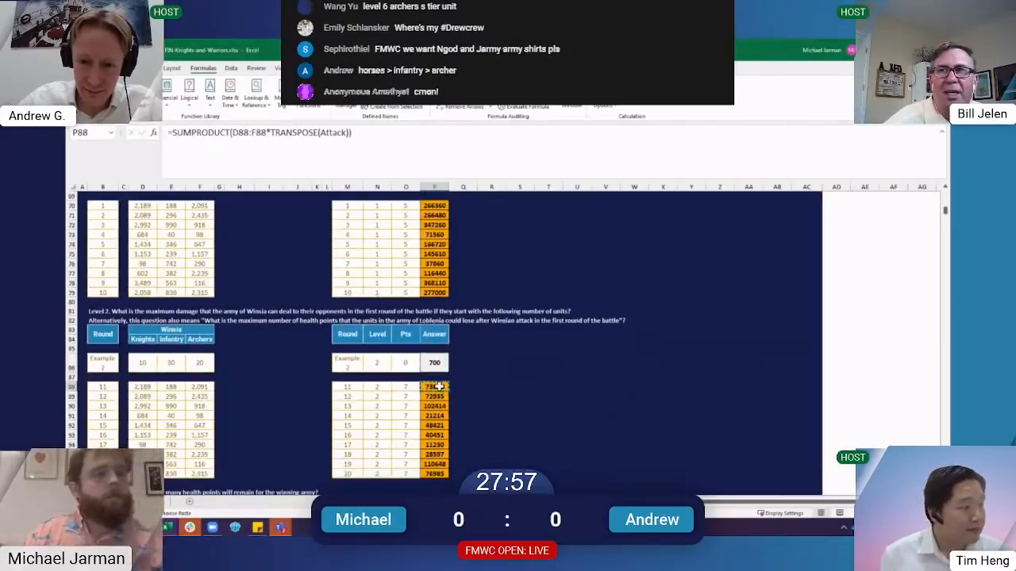
scroll(439, 385, up, 11)
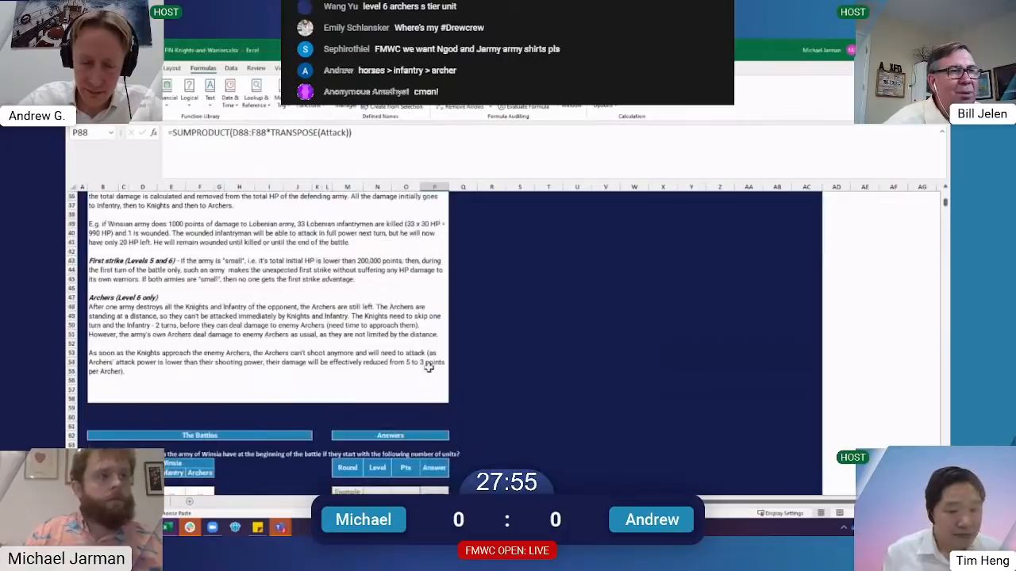
scroll(429, 366, down, 1)
Define the name Shooting for the shooting values of the three units in N13:N15
scroll(428, 367, up, 13)
click(378, 319)
drag(378, 313, 378, 328)
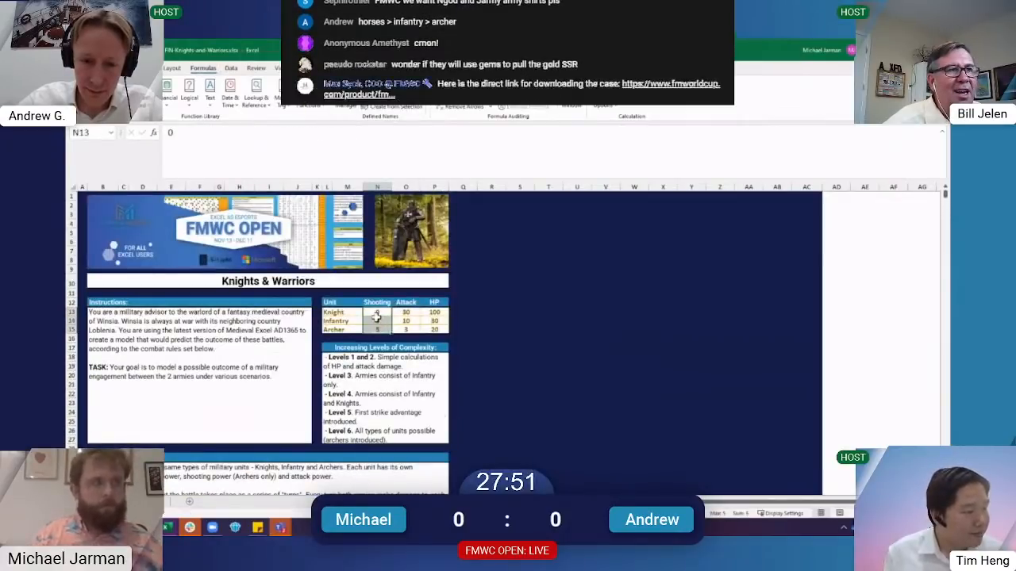
key(alt+m)
key(m)
key(d)
key(Return)
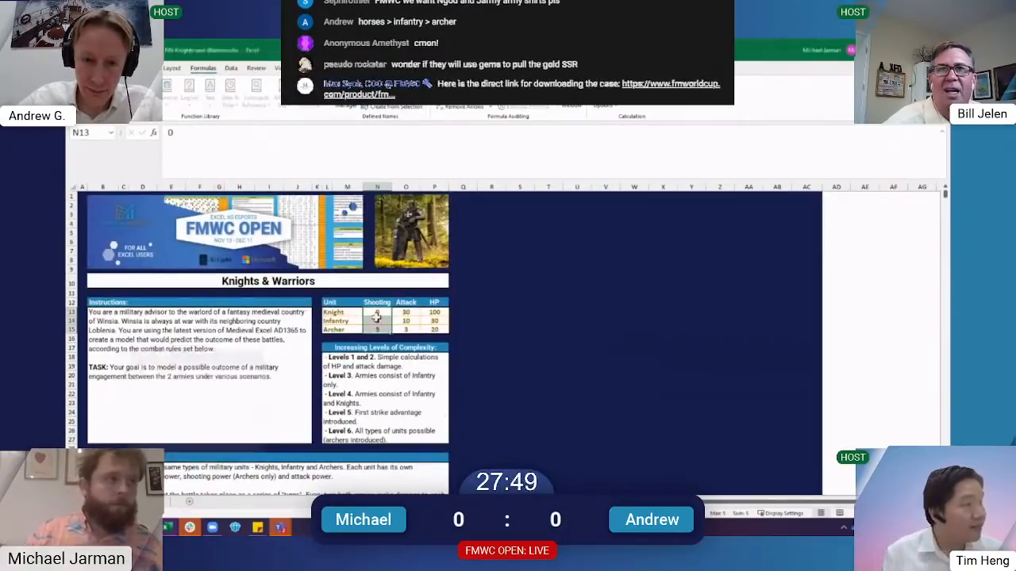
Append a second copy of the SUMPRODUCT term, joined with a plus sign, to the Level 2 answer formula for round 11
scroll(384, 321, down, 20)
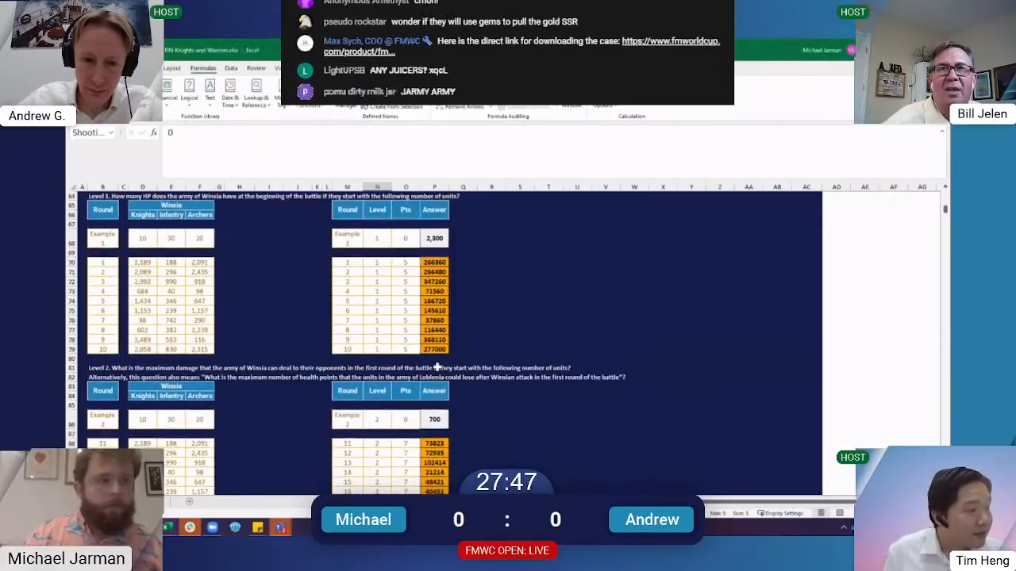
scroll(433, 408, down, 1)
click(430, 414)
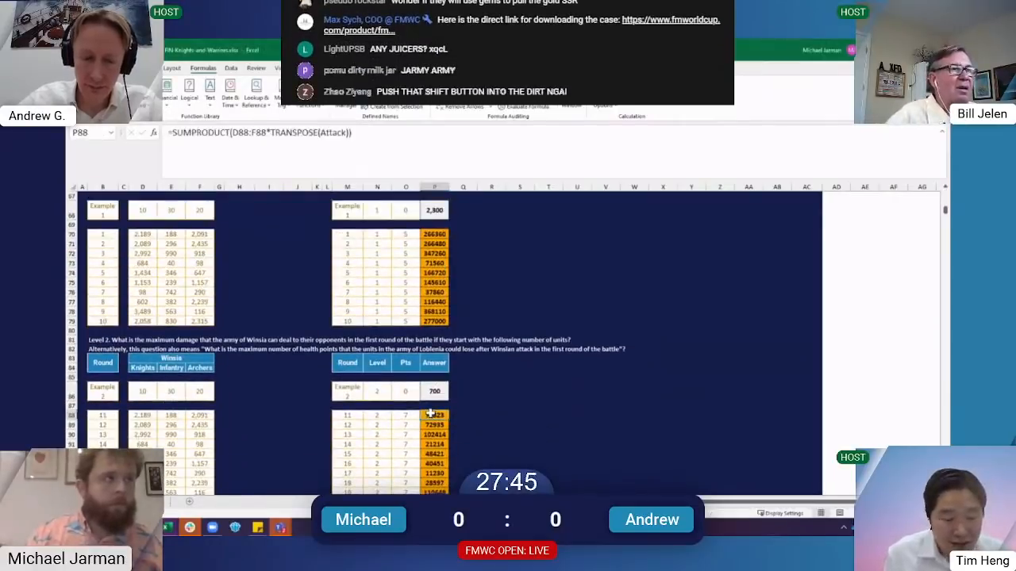
key(Up)
key(Up)
click(430, 414)
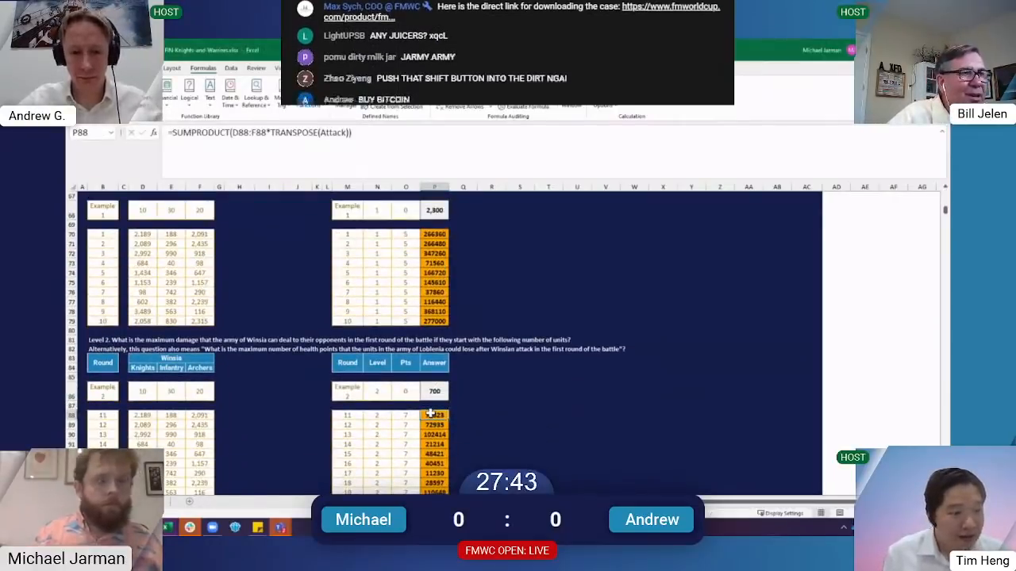
key(F2)
text(+)
key(Left)
key(BackSpace)
key(BackSpace)
key(BackSpace)
key(BackSpace)
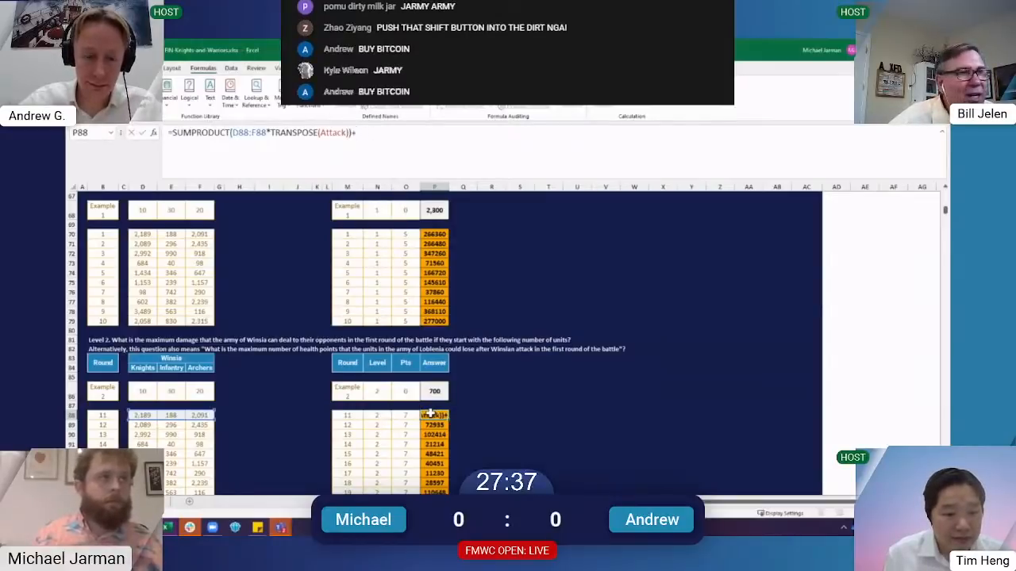
key(Left)
key(shift+Home)
key(shift+Right)
key(End)
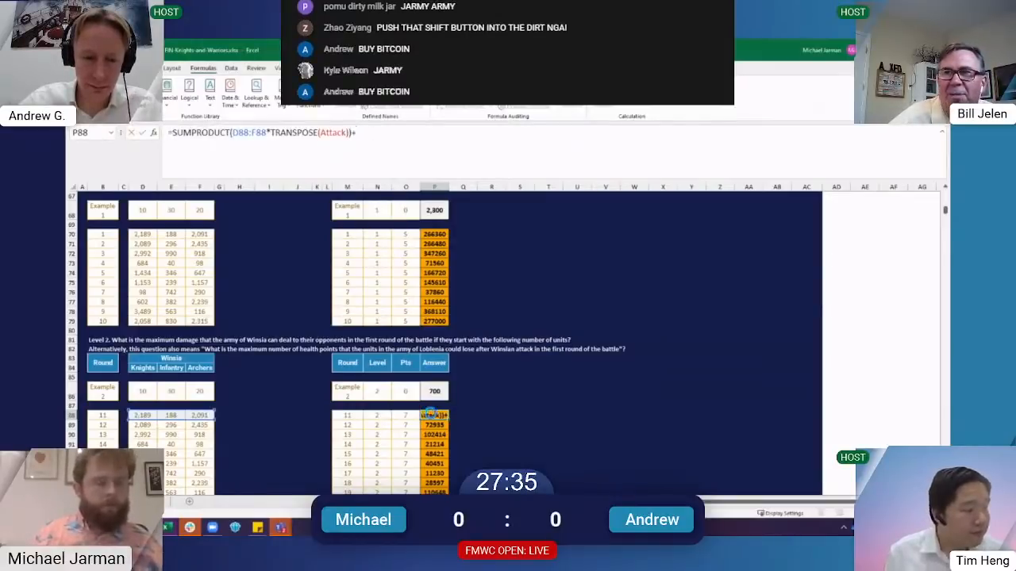
key(ctrl+v)
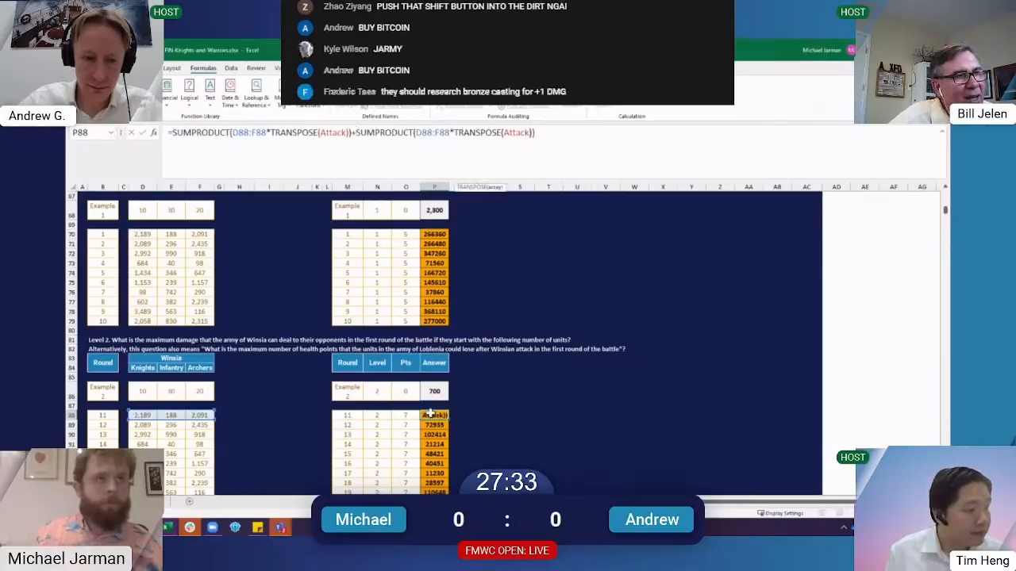
Replace Attack with Shooting in the second term of the round 11 formula, and fill it down through round 20
key(Left)
key(Left)
key(ctrl+shift+Left)
text(s)
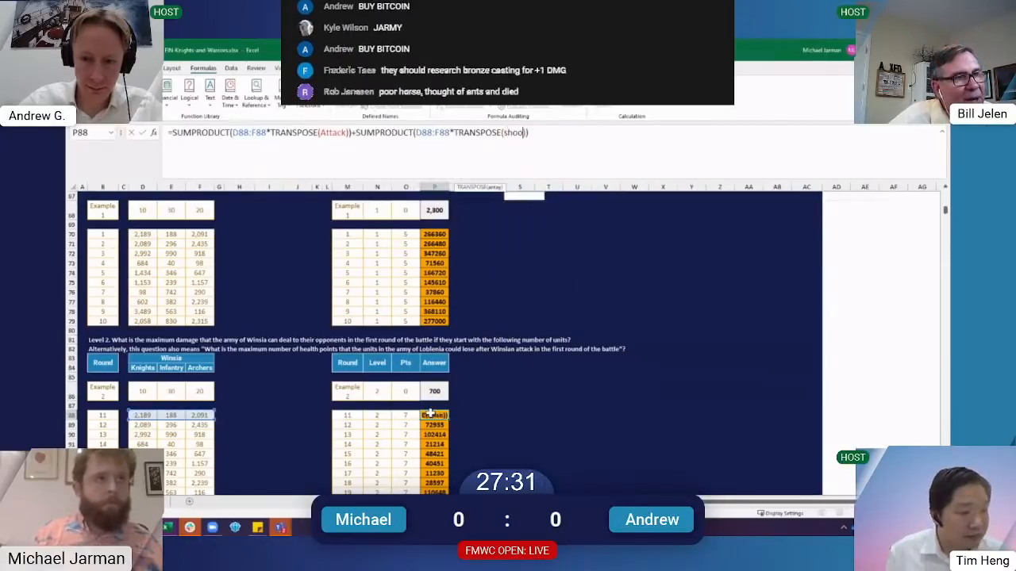
text(hoo)
key(Tab)
key(Return)
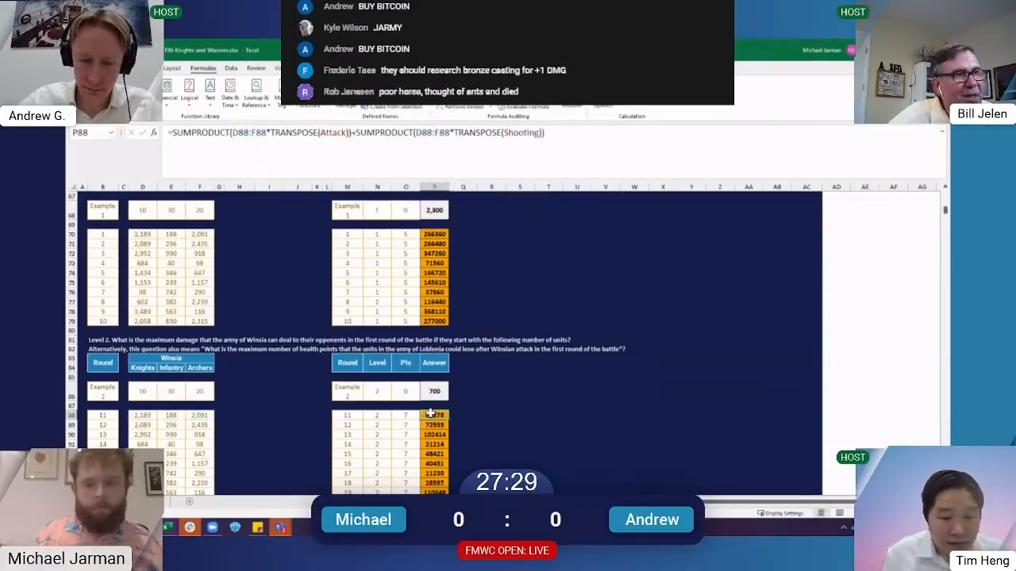
key(ctrl+shift+Down)
key(ctrl+d)
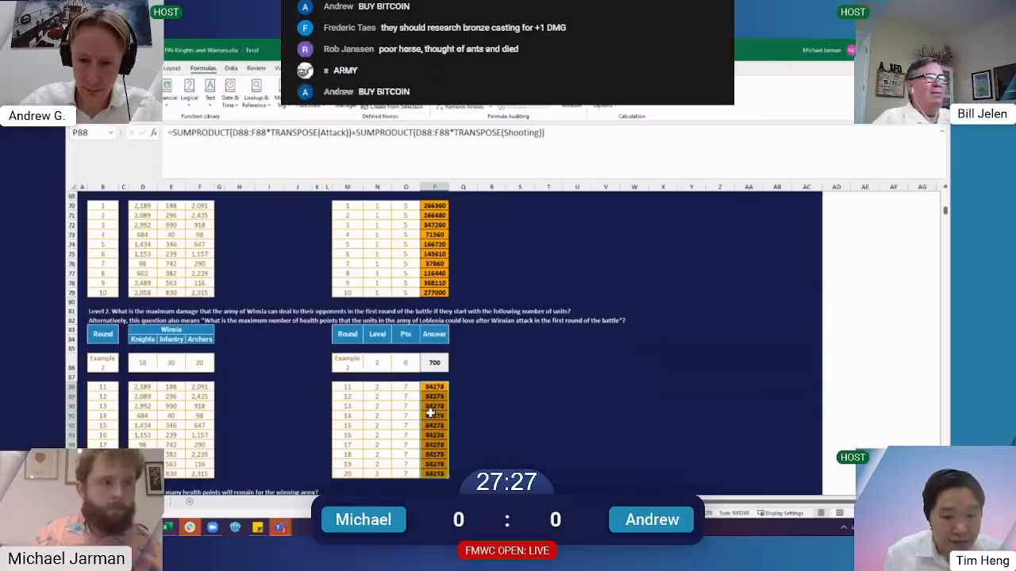
Try the combined attack and shooting formula in the Example 2 answer cell, and undo the paste
key(ctrl+c)
key(ctrl+Up)
key(shift+F10)
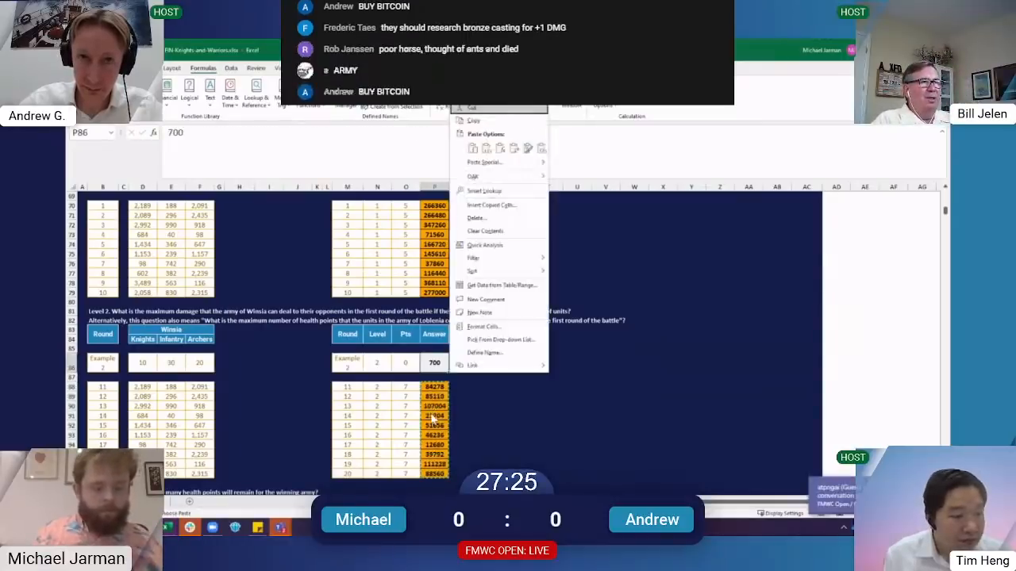
key(f)
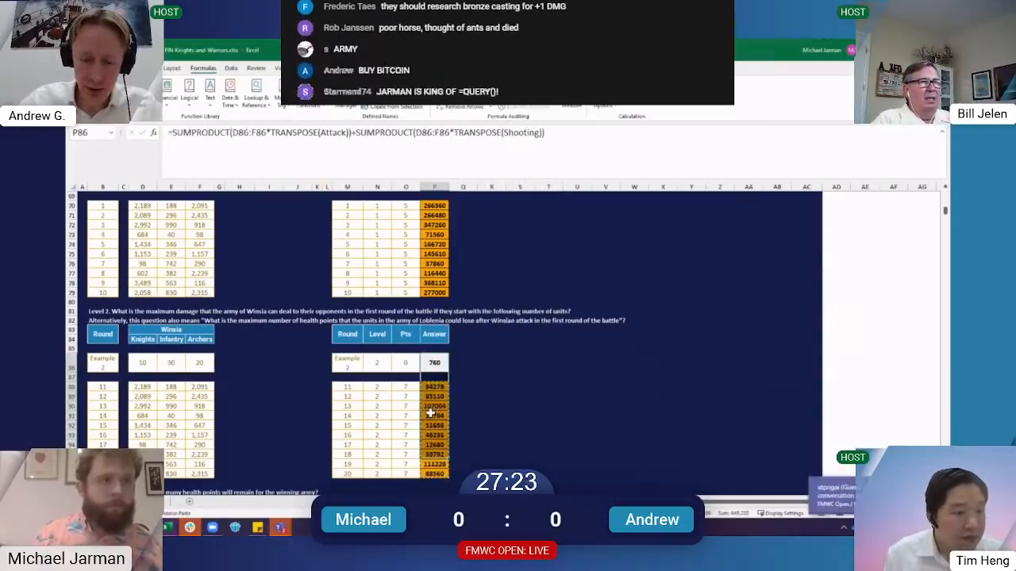
key(ctrl+z)
key(ctrl+Down)
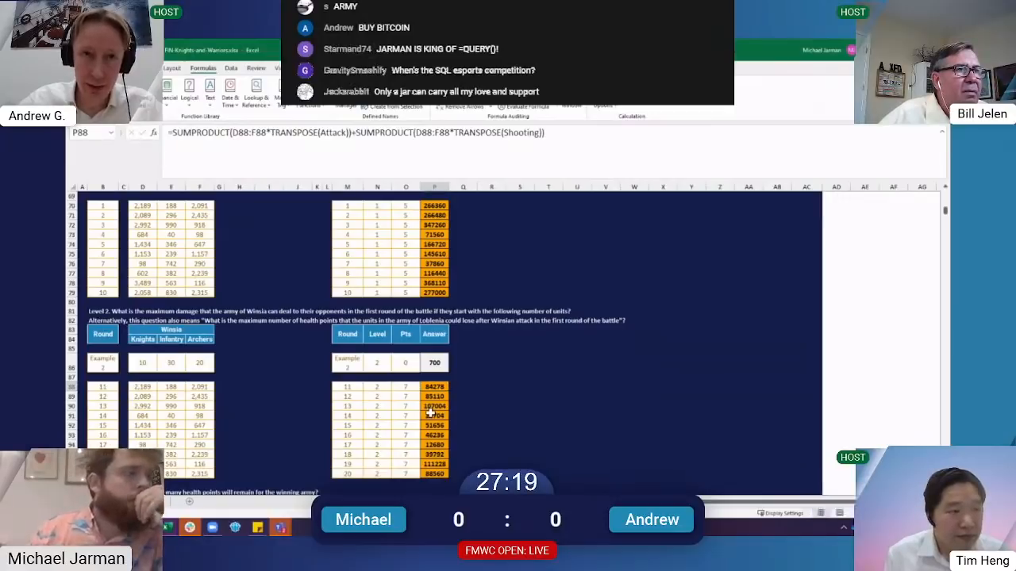
Review the turn-by-turn damage calculations on the example sheet and reread the combat rules on the case sheet
key(ctrl+Page_Up)
click(494, 292)
scroll(492, 297, up, 4)
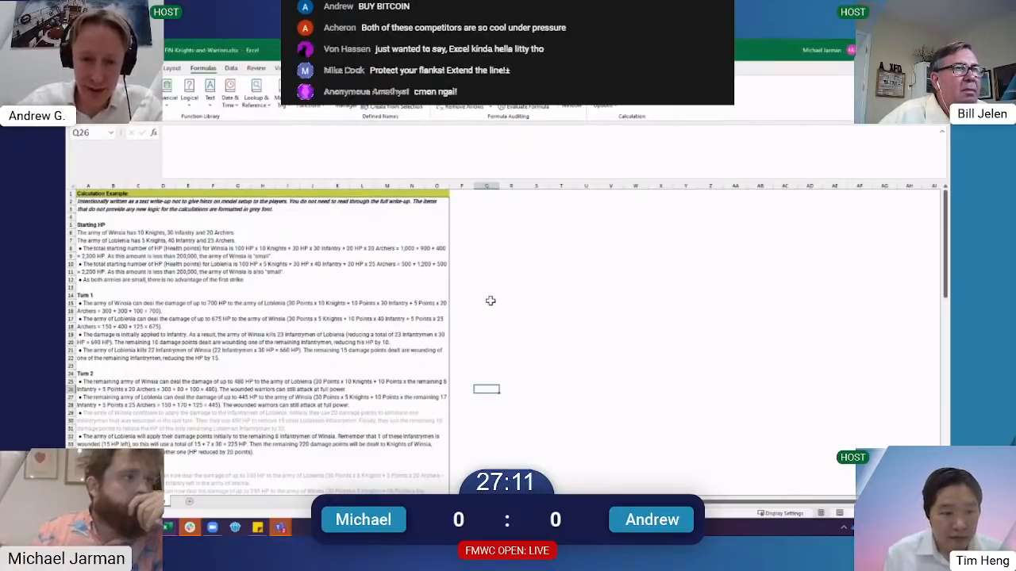
key(ctrl+Page_Down)
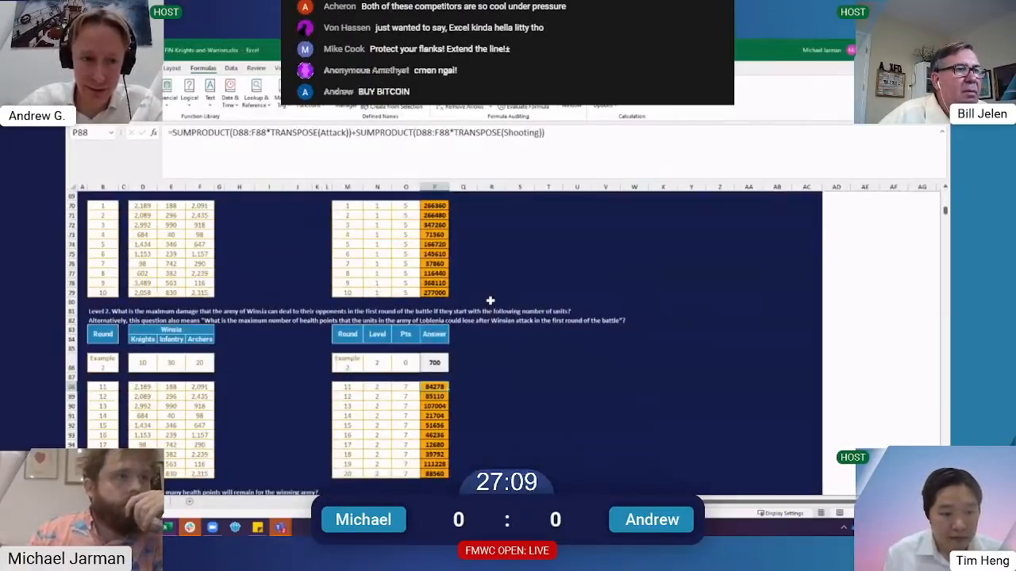
scroll(490, 300, up, 10)
scroll(489, 300, up, 2)
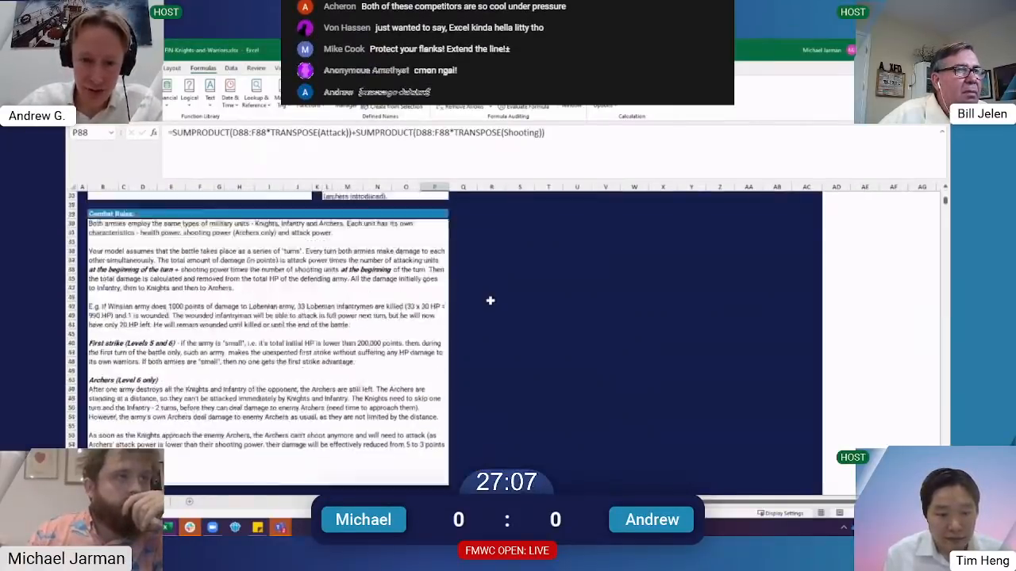
scroll(490, 300, down, 9)
scroll(489, 300, up, 18)
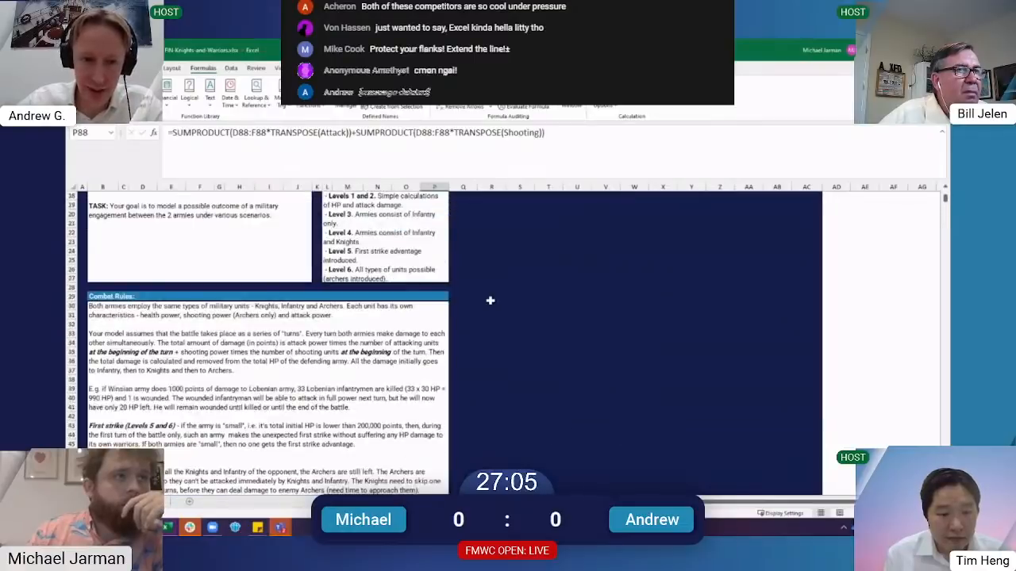
Add a column headed Simple beside the unit table's HP column, with =MAX(N13:O13) in Q13 and filled down for all three units
click(471, 313)
key(Up)
text(Simple)
key(Return)
text(=max()
key(Left)
key(Left)
key(shift+Left)
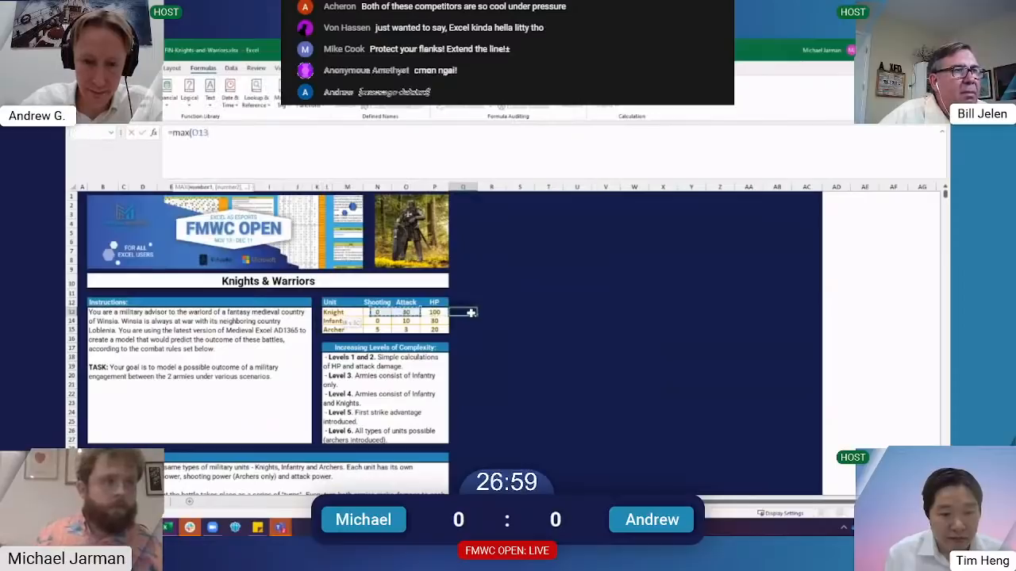
text())
key(ctrl+Return)
key(shift+Down)
key(shift+Down)
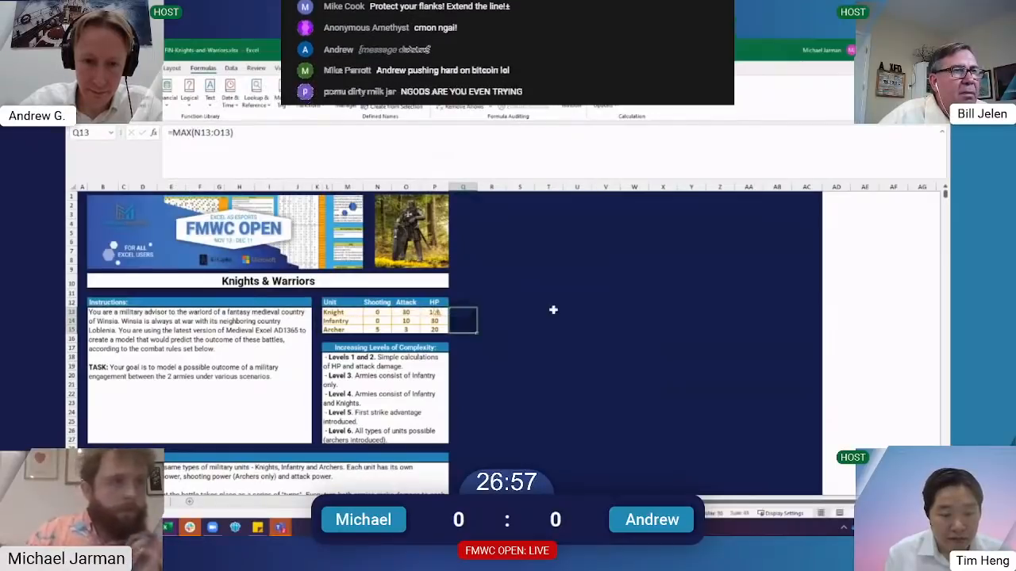
Define the workbook name EffectiveAttackSimple for the new values in Q13:Q15
key(alt+m)
text(md)
text(Effect)
text(iveAttack)
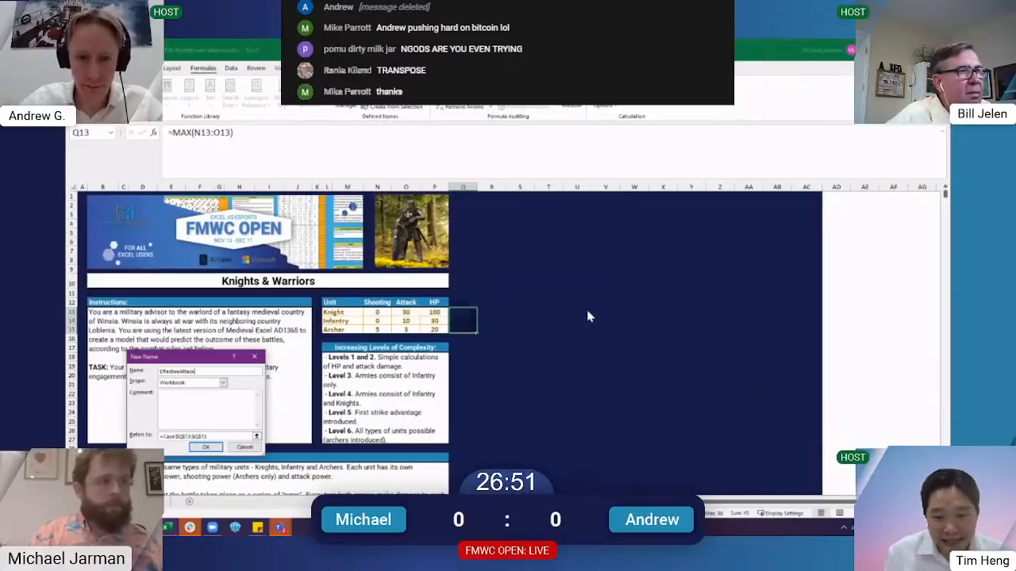
text(Power)
key(Return)
Copy the formatting of the HP values onto the effective attack values in Q13:Q15
key(Left)
key(ctrl+shift+Down)
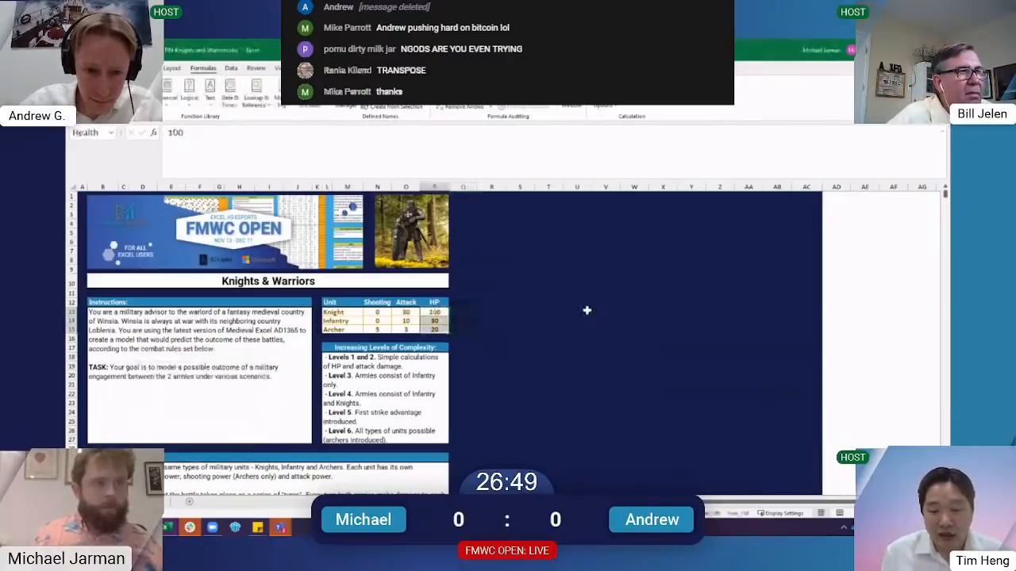
key(ctrl+c)
key(Right)
key(Menu)
key(s)
key(s)
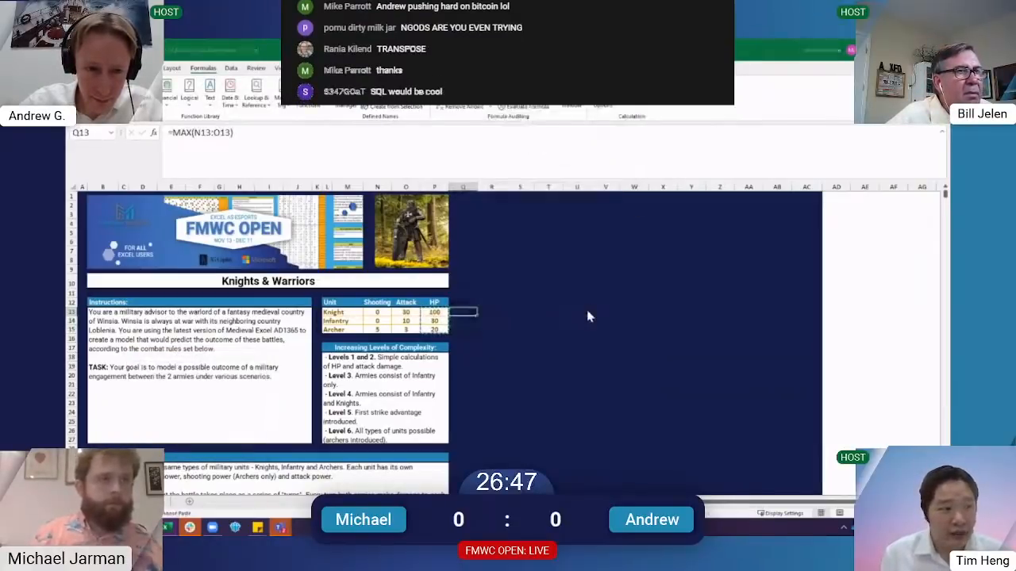
key(t)
key(Return)
key(Escape)
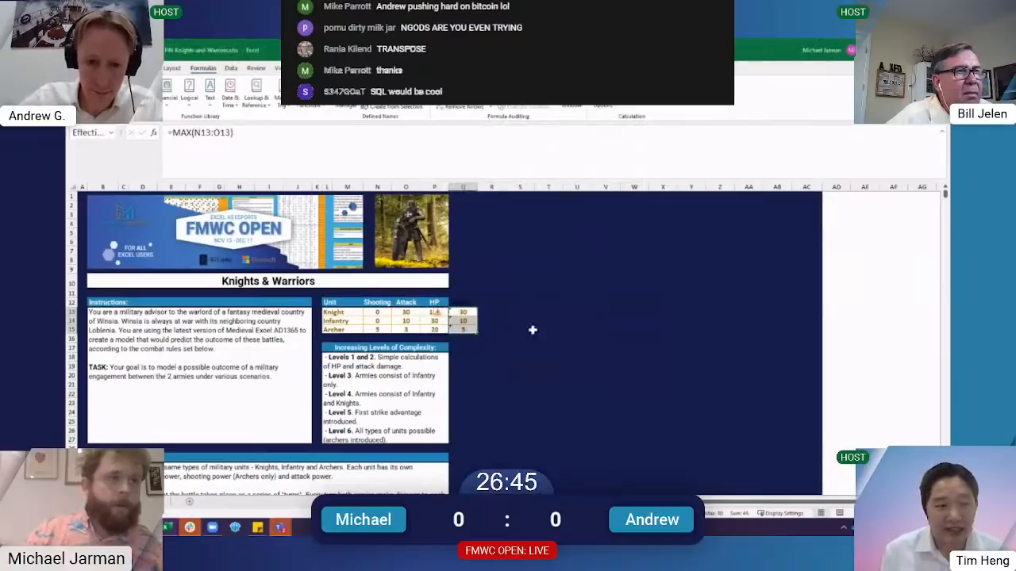
Change the round 11 answer formula to =SUMPRODUCT(D88:F88*TRANSPOSE(EffectiveAttackSimple)) and fill it down through round 20
scroll(464, 359, down, 20)
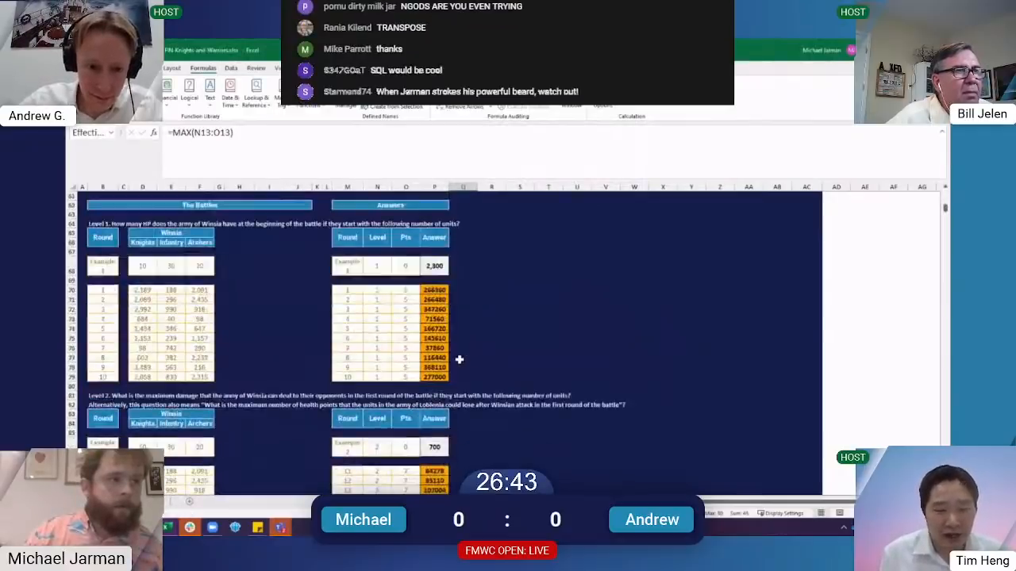
click(444, 347)
key(F2)
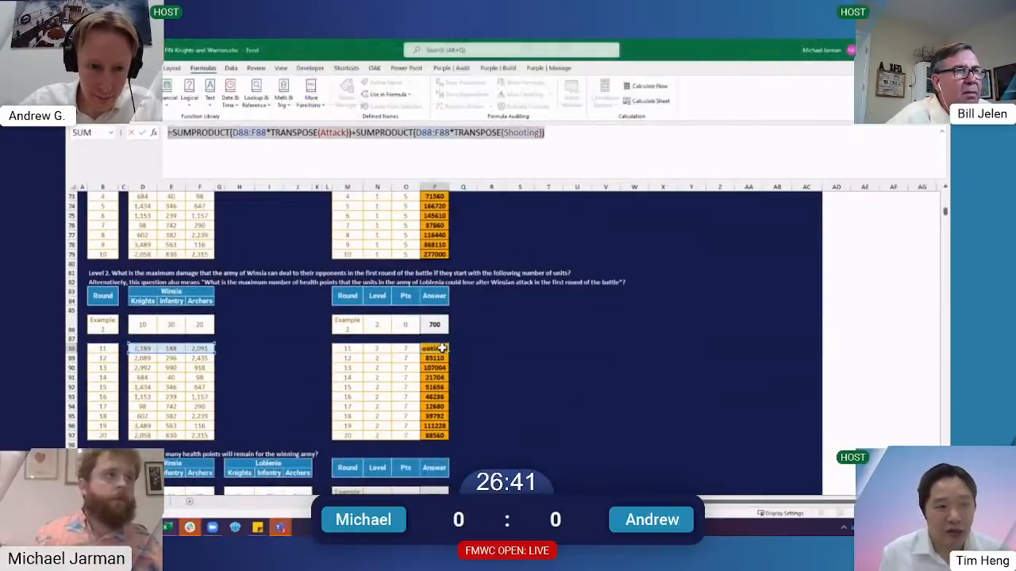
key(ctrl+shift+Right)
key(ctrl+shift+Right)
key(ctrl+shift+Right)
key(ctrl+shift+Right)
key(ctrl+shift+Right)
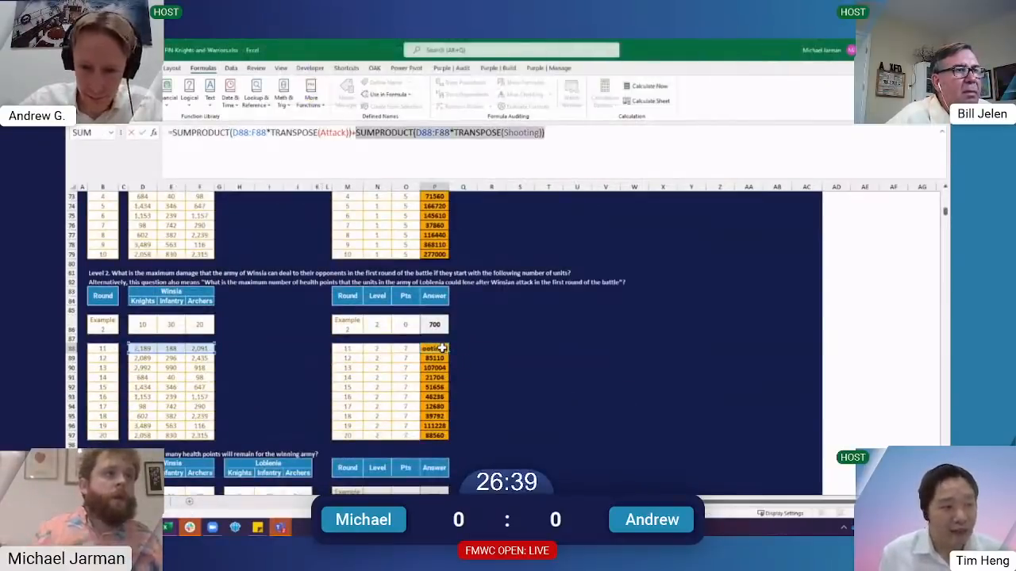
key(BackSpace)
key(BackSpace)
key(Left)
key(Left)
key(ctrl+shift+Left)
text(eff)
key(Down)
key(Tab)
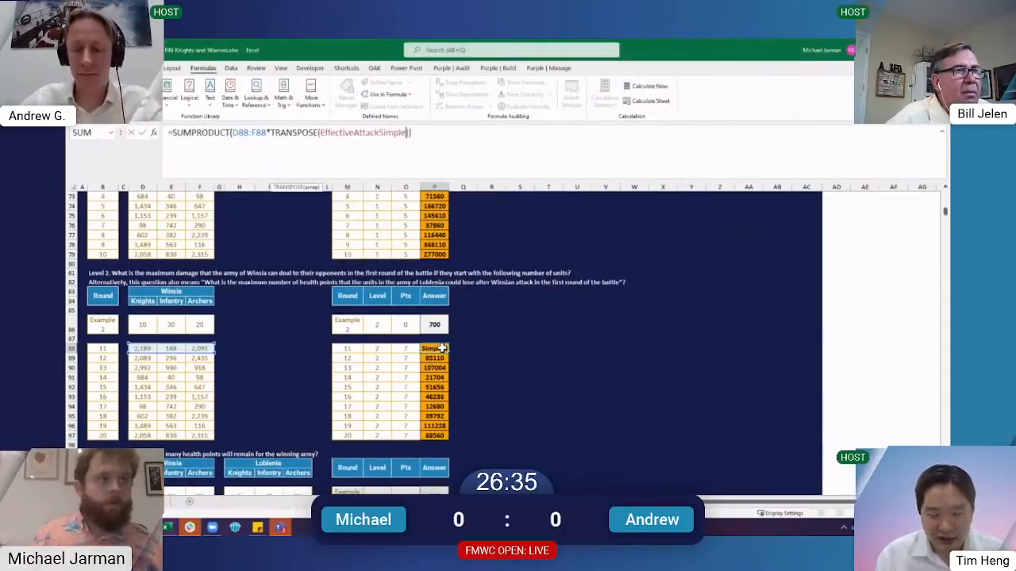
key(ctrl+Return)
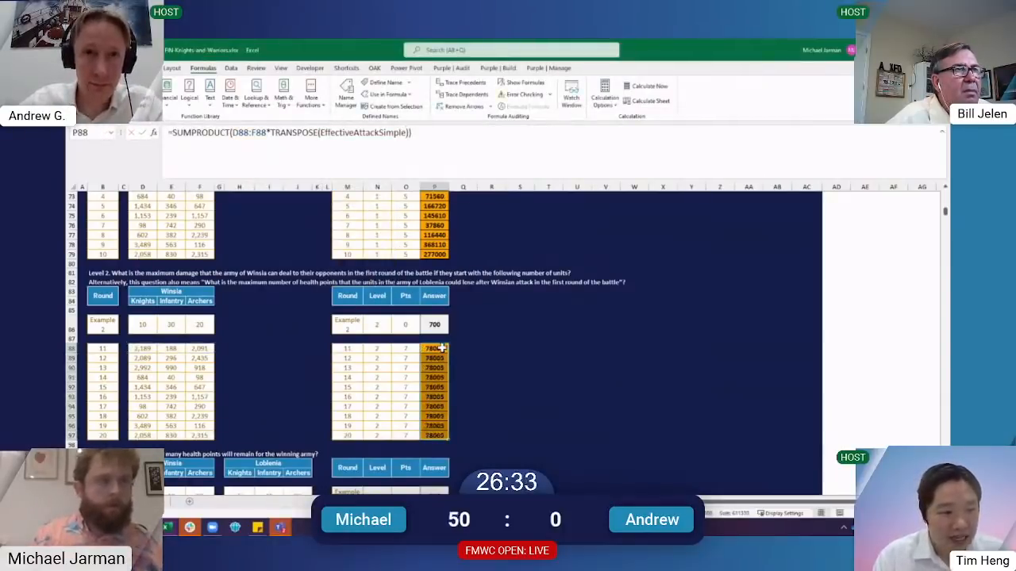
Paste the revised Level 2 formula into the Example 2 answer cell as a check, and recalculate the sheet
key(Up)
key(Up)
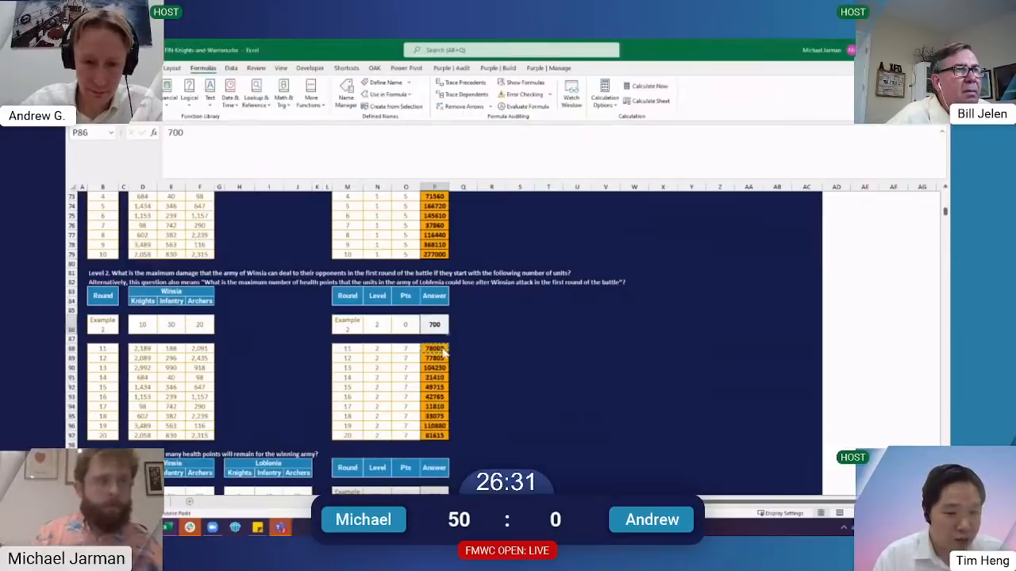
key(ctrl+alt+v)
key(f)
key(Return)
key(Escape)
key(F9)
key(Down)
key(Down)
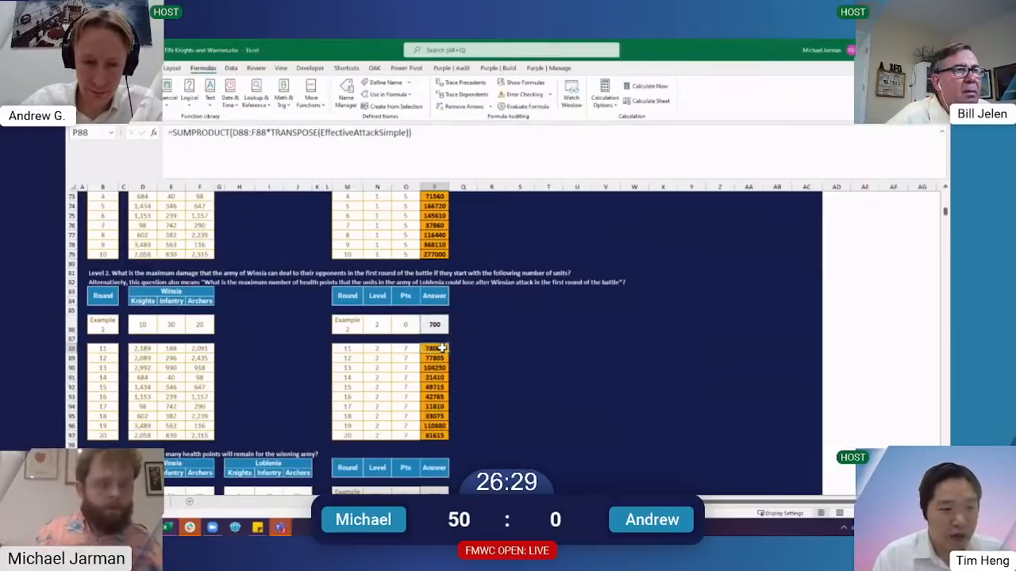
Copy the Level 2 answers for rounds 11 to 20, and switch to the other open window and back
key(ctrl+shift+Down)
key(ctrl+c)
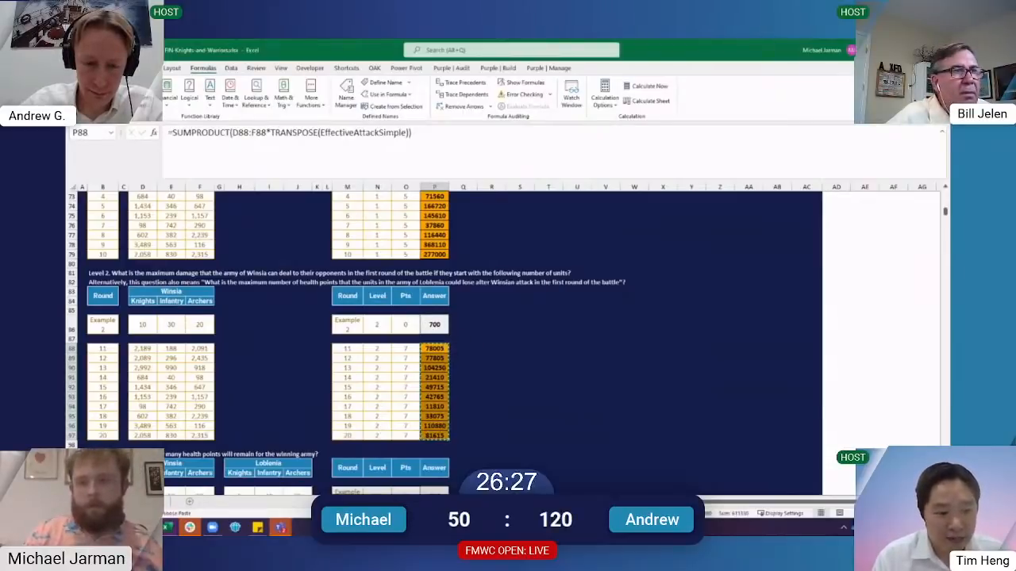
key(alt+Tab)
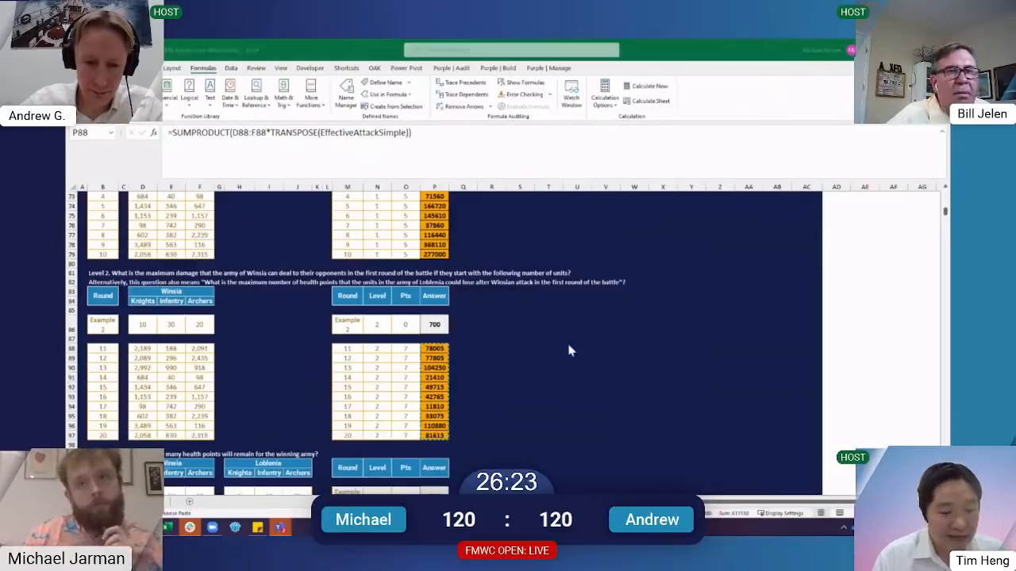
key(alt+Tab)
Look over the Level 3 infantry-only battles and insert a new blank worksheet in the workbook
scroll(270, 318, down, 5)
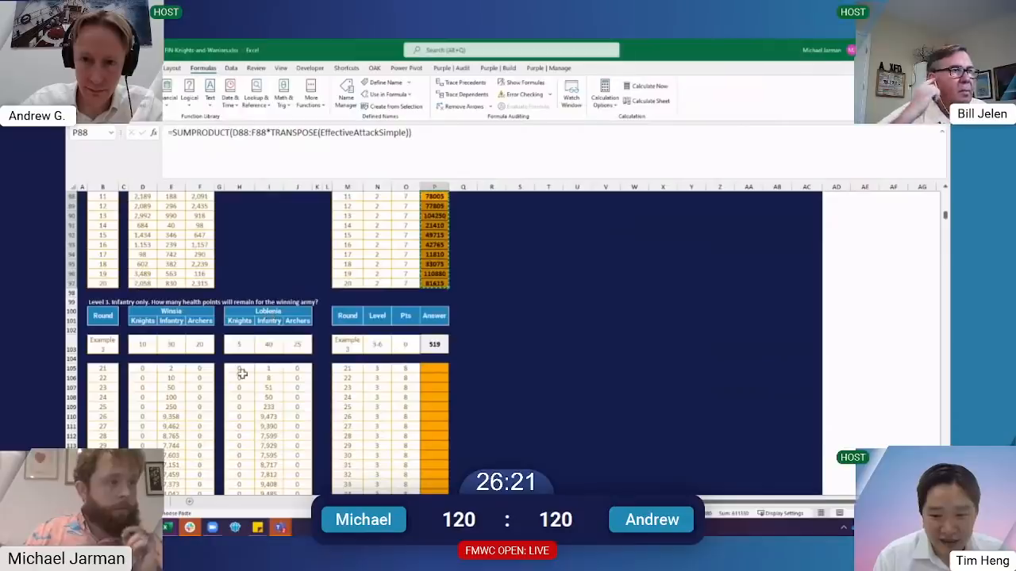
click(196, 504)
key(ctrl+Page_Down)
key(ctrl+Page_Up)
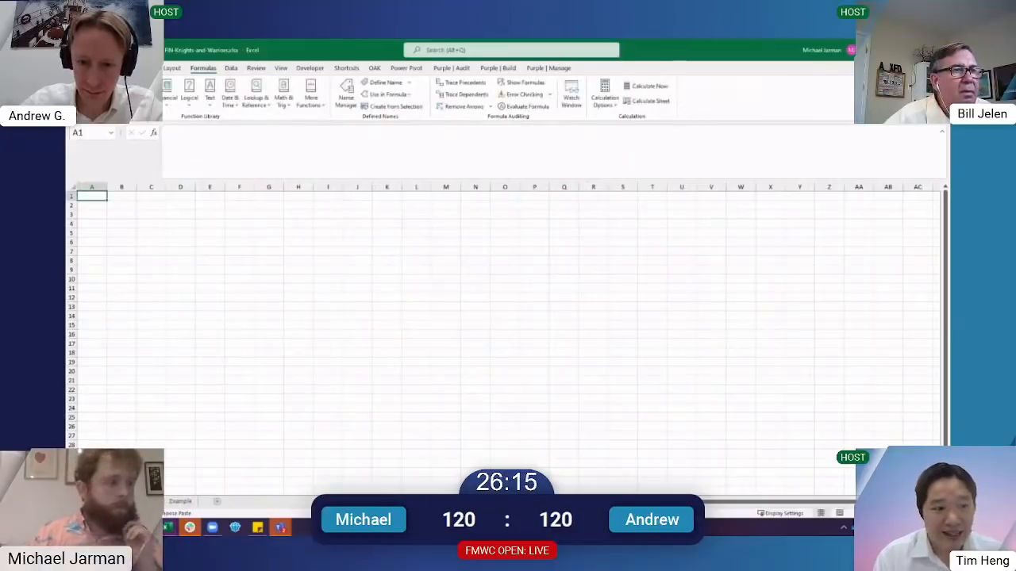
Review the Level 3 infantry-only battle table alongside the blank new sheet
key(ctrl+Page_Up)
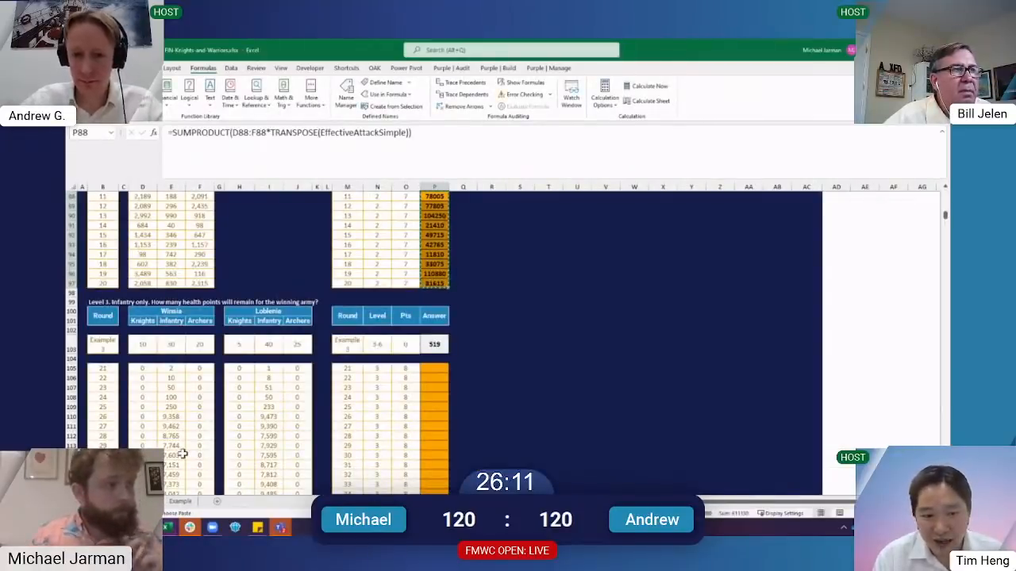
key(ctrl+Page_Down)
key(Right)
key(Down)
key(Left)
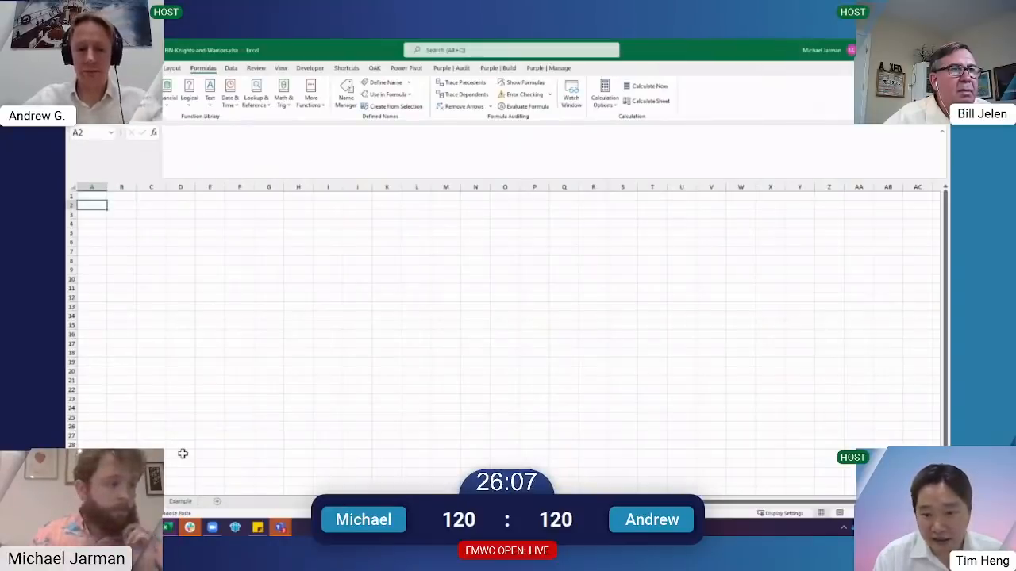
key(ctrl+Page_Up)
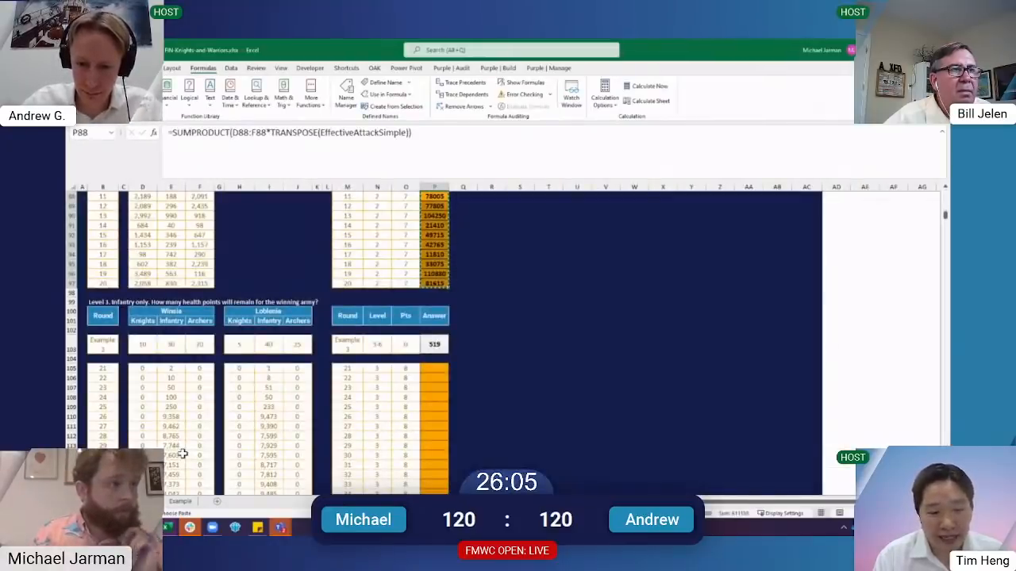
key(ctrl+Page_Down)
text(40)
key(Escape)
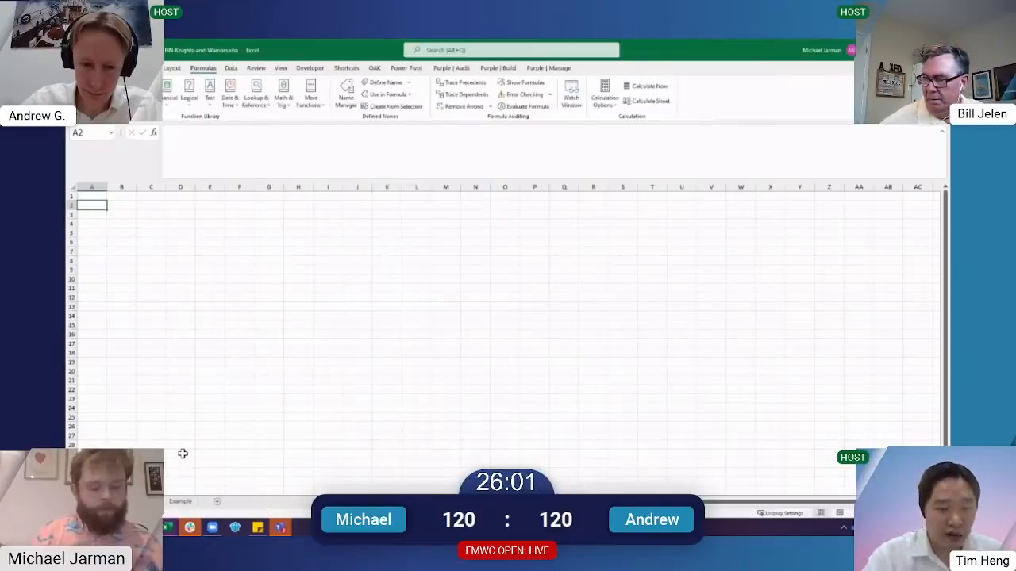
Set the width of column A to 1 and column B to 30 on the new sheet
key(alt)
key(h)
key(o)
text(w1)
key(Return)
key(Right)
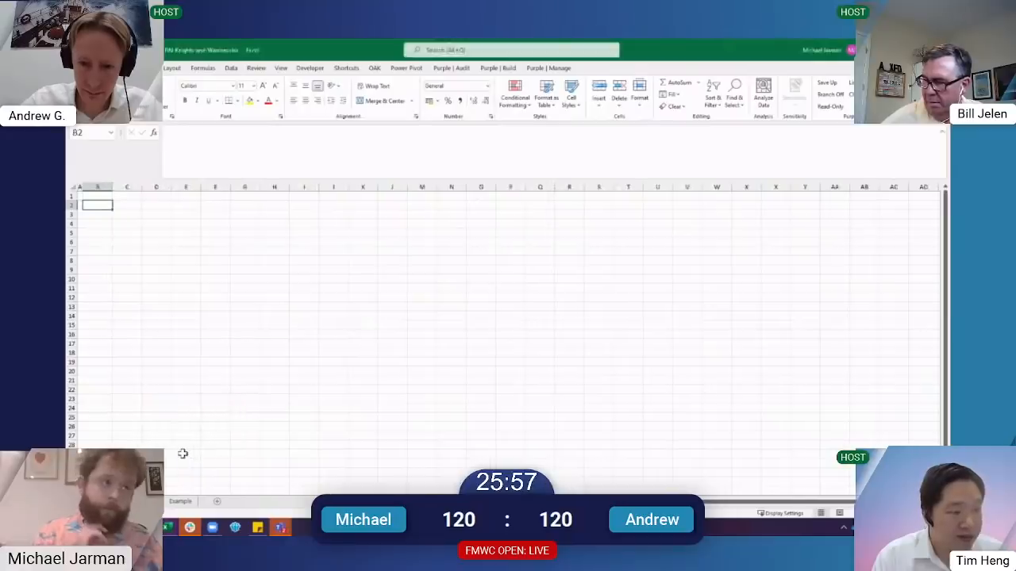
key(alt)
text(how)
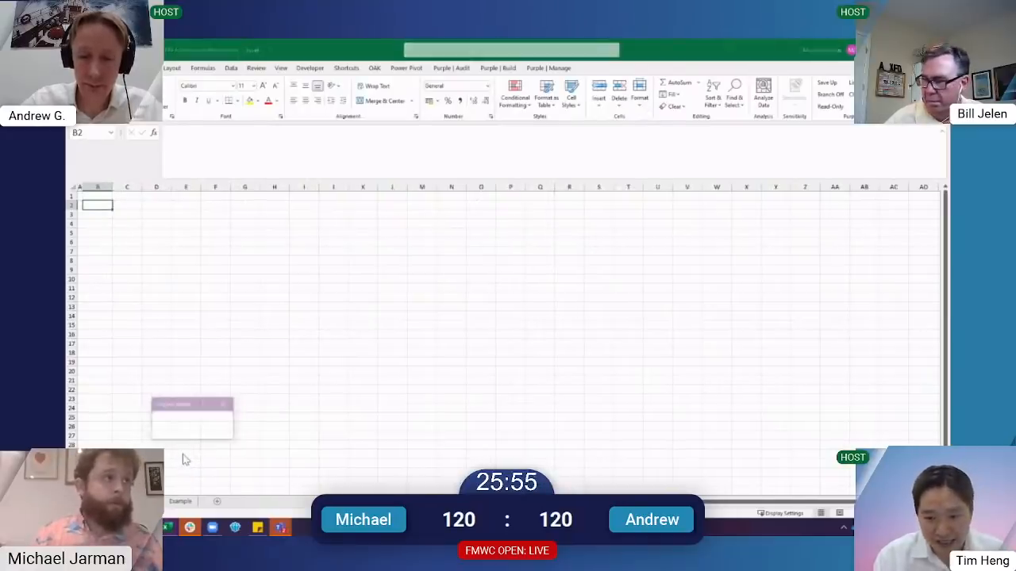
text(30)
key(Return)
Label A1 "Turn" and enter the counter formula =C1+1 in D1
key(Up)
key(Left)
text(Turn)
key(Tab)
key(Right)
key(Right)
text(=)
key(Left)
text(+1)
key(ctrl+Return)
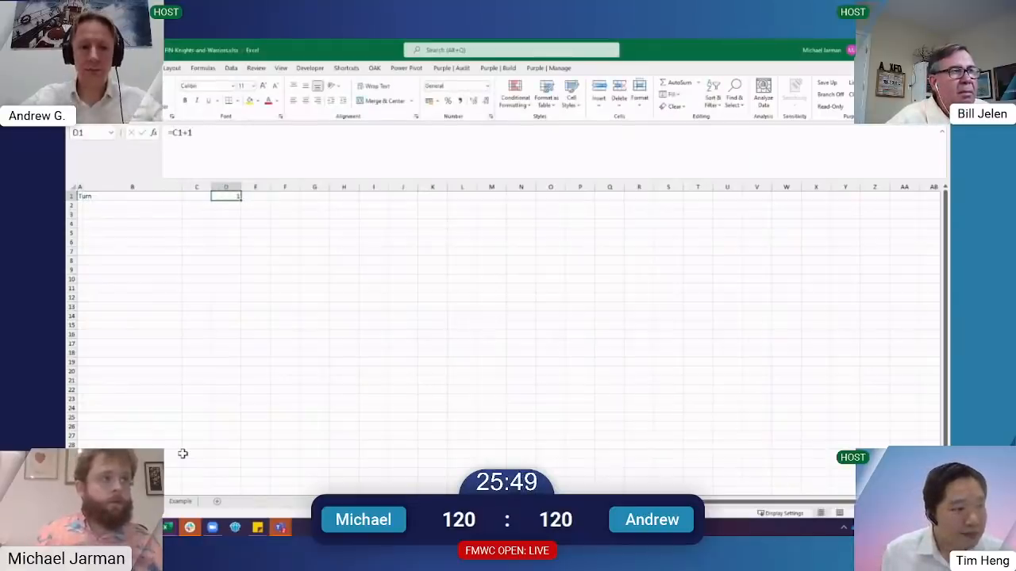
Fill the turn counter formula across row 1 from D1 through CY1, up to turn 100
key(shift+Right)
key(alt+shift+Page_Down)
key(alt+shift+Page_Down)
key(alt+shift+Page_Down)
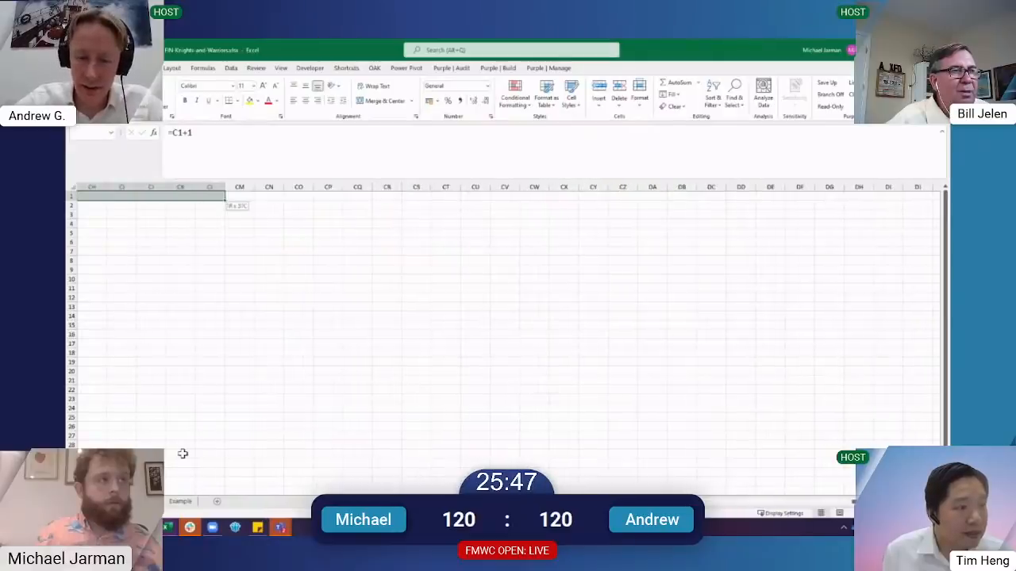
key(shift+Right)
key(shift+Right)
key(shift+Right)
key(shift+Right)
key(shift+Right)
key(shift+Right)
key(shift+Right)
key(shift+Right)
key(shift+Right)
key(shift+Right)
key(shift+Right)
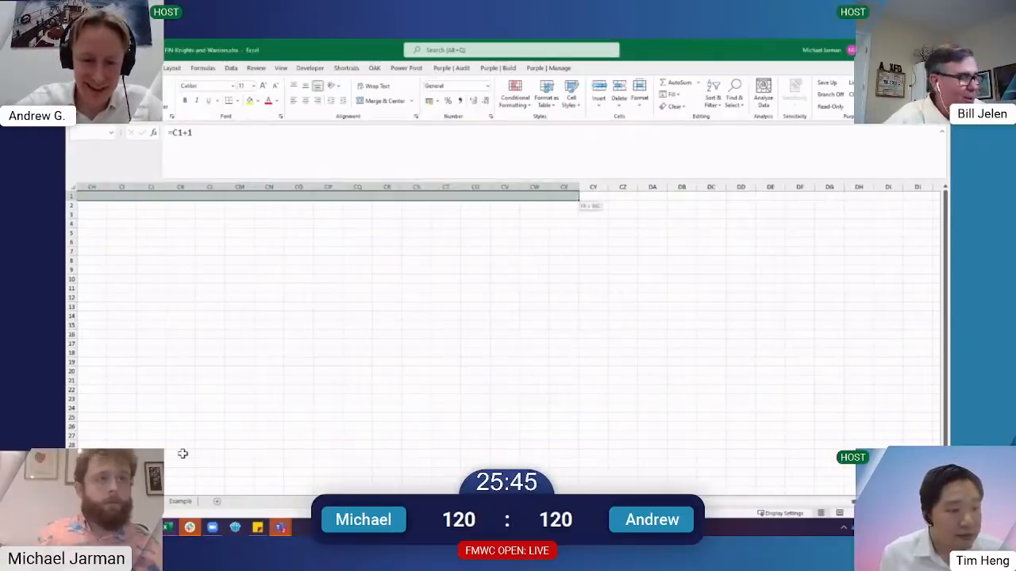
key(ctrl+r)
key(ctrl+Right)
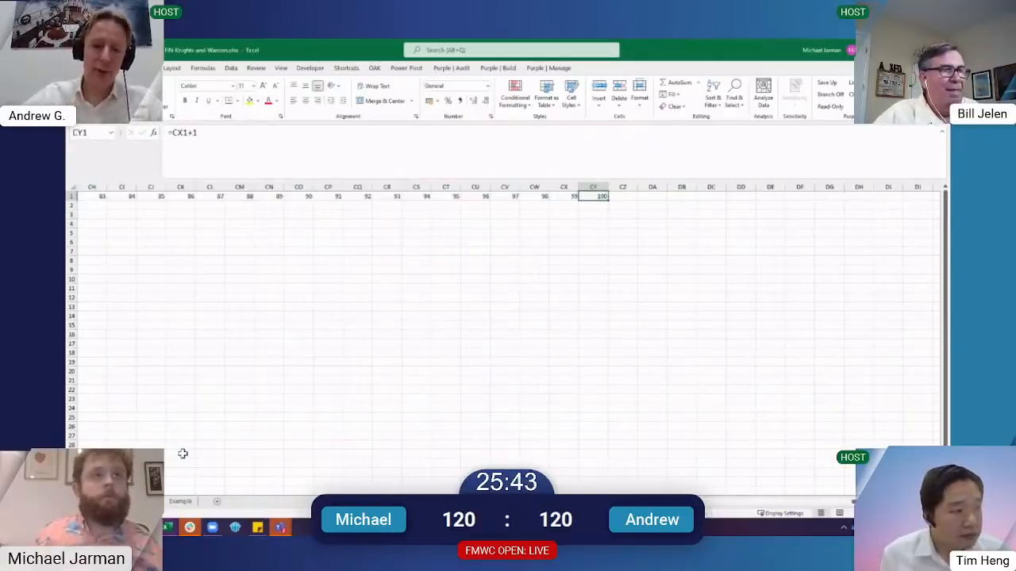
key(Right)
key(Right)
key(ctrl+shift+Right)
key(ctrl+Home)
key(Down)
key(Down)
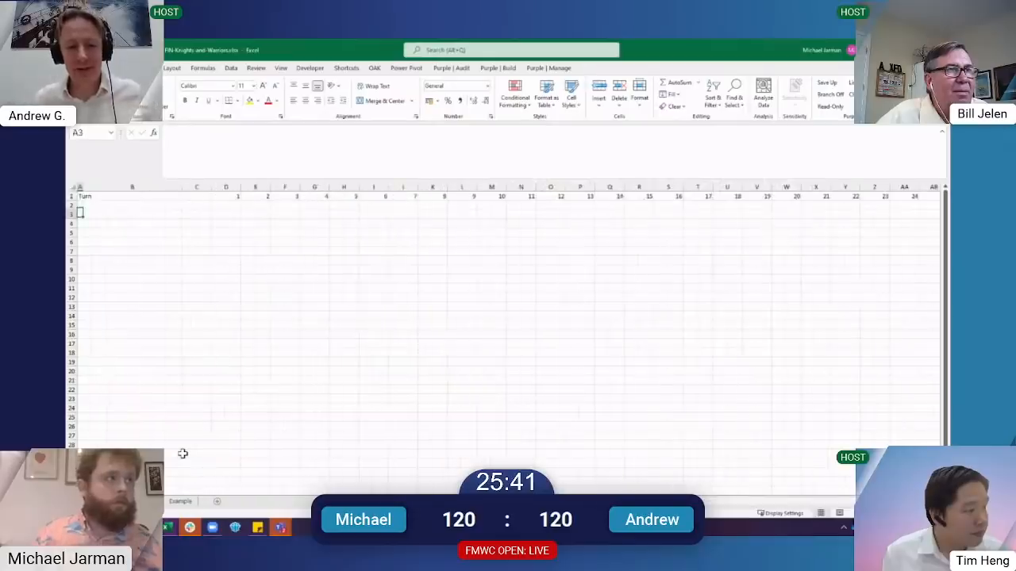
Freeze row 1 and columns A to C by setting the freeze panes at cell D2
text(Atta)
key(Escape)
key(Up)
key(Right)
key(Right)
key(Right)
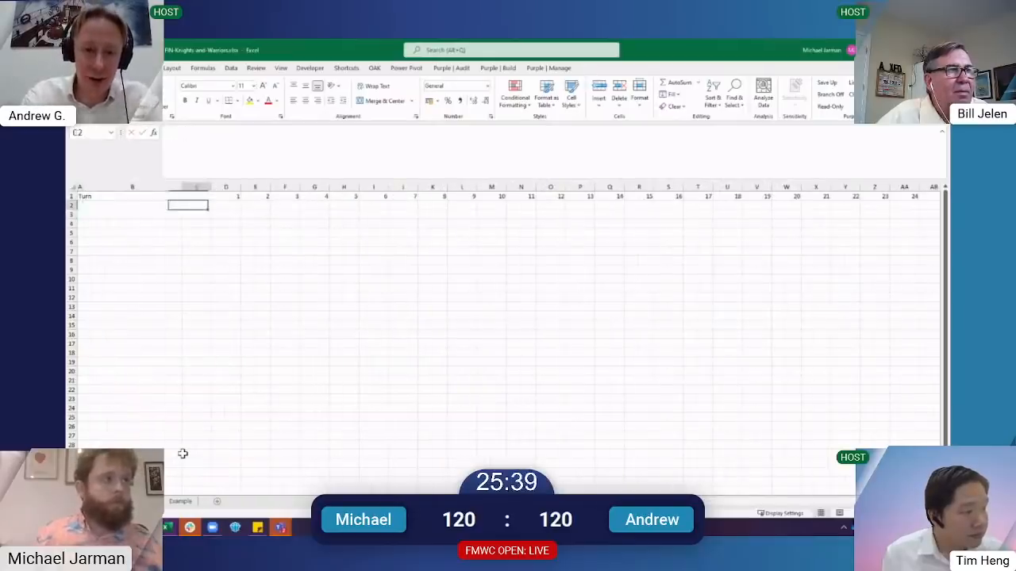
key(alt+w)
key(Down)
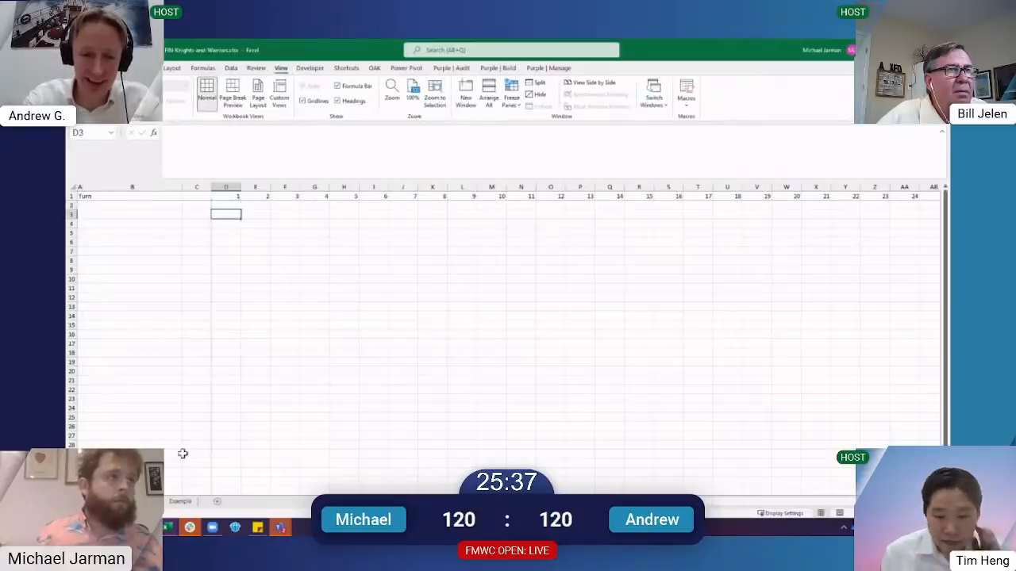
Enter the label "Attack, for..." in A3 and insert four blank rows above it
key(Home)
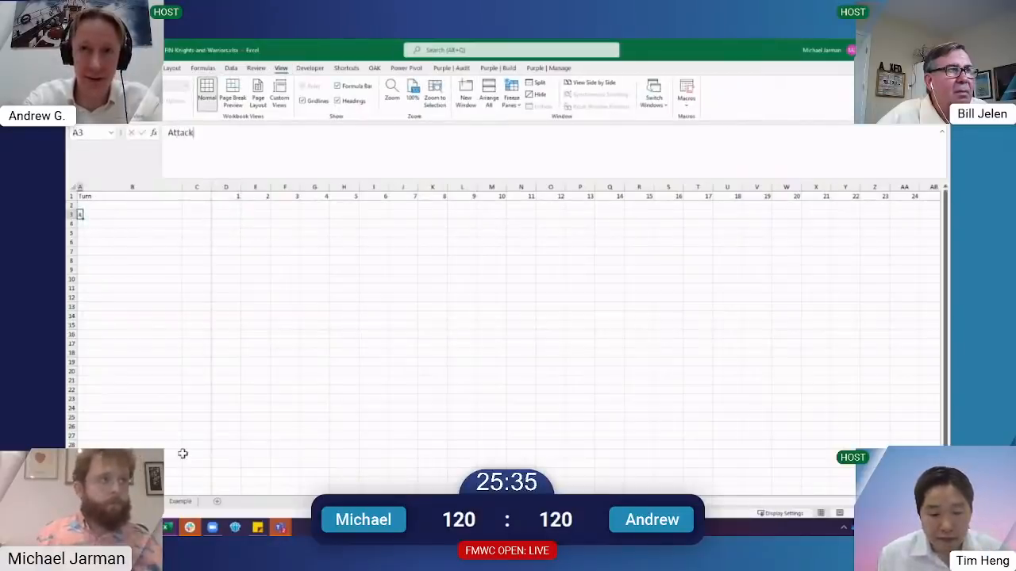
text(, for...)
key(ctrl+Return)
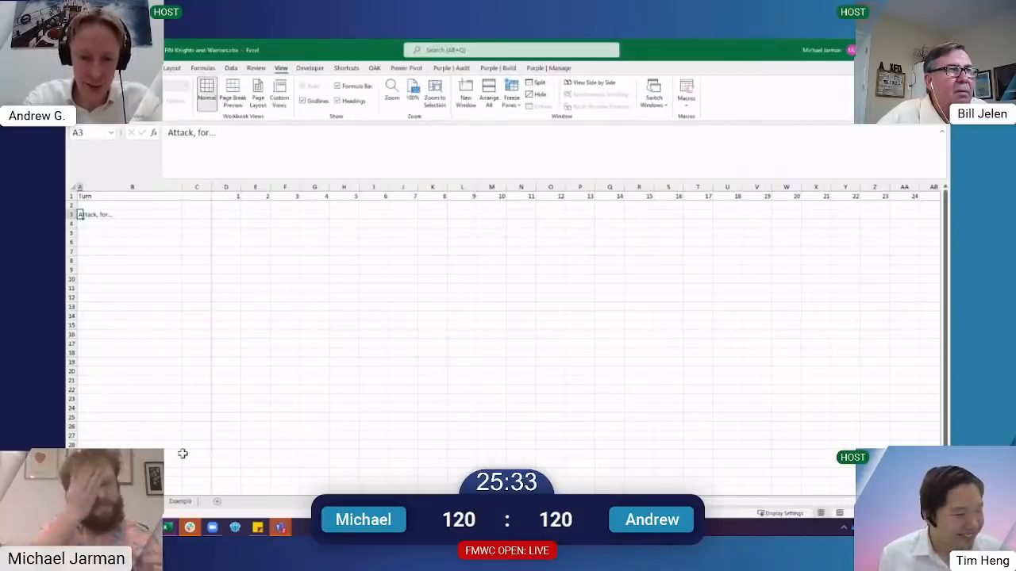
key(shift+Down)
key(shift+space)
key(ctrl+plus)
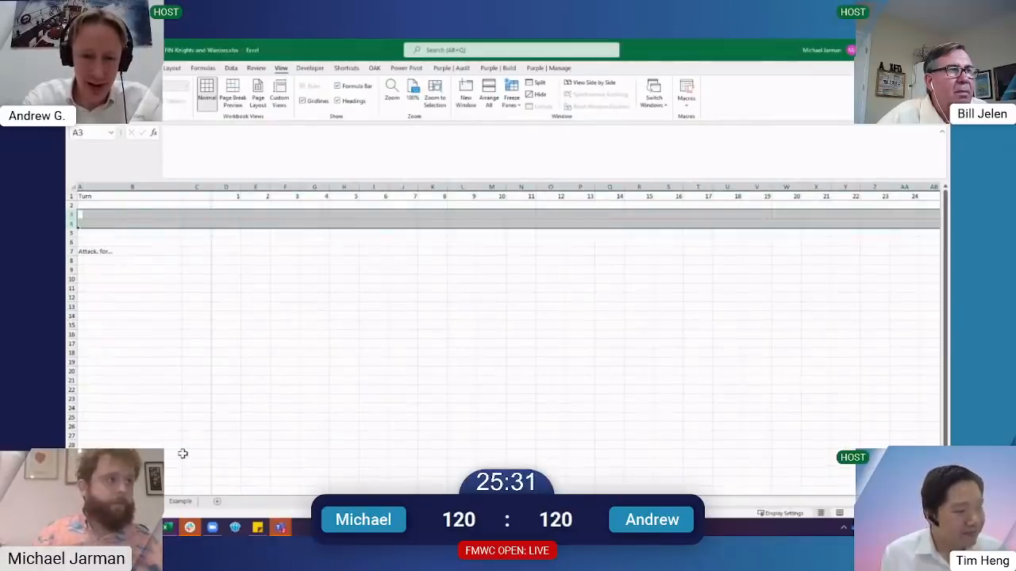
key(ctrl+plus)
Enter the section heading "Opening armies, for..." in A3
text(Opening armies)
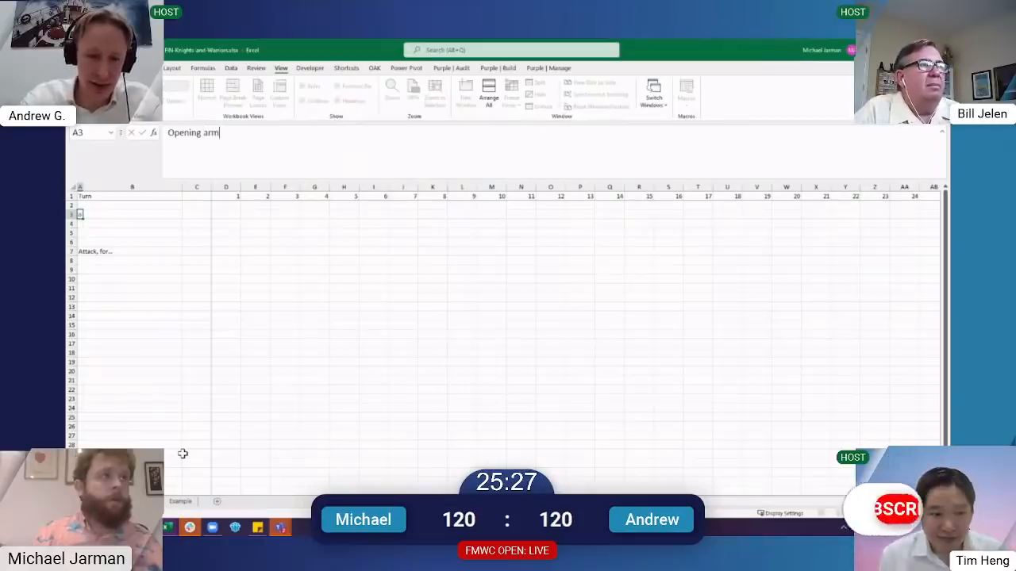
key(ctrl+Return)
key(Down)
key(Right)
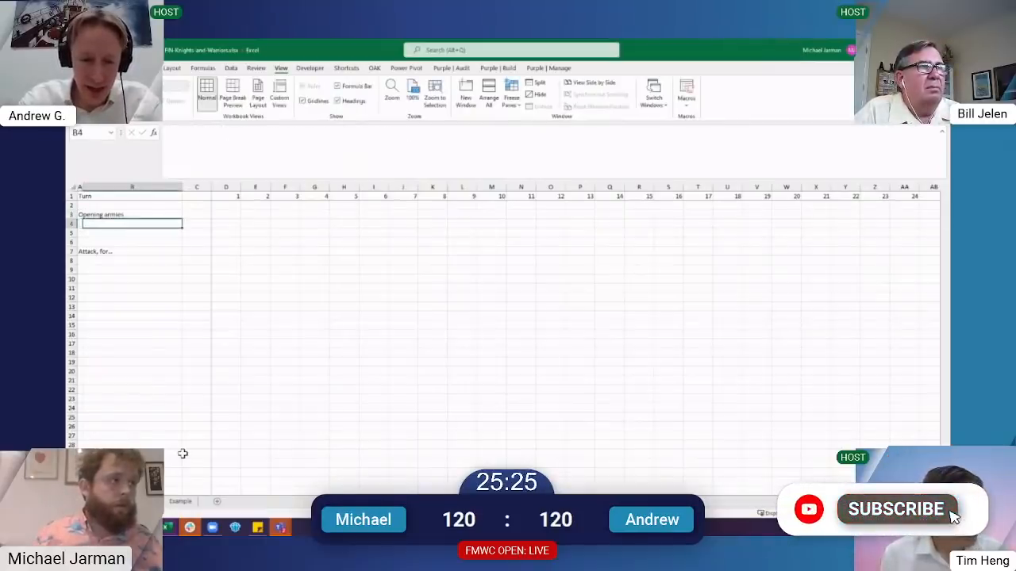
key(ctrl+Page_Down)
key(ctrl+Page_Up)
key(Up)
key(Left)
key(F2)
text(, for...)
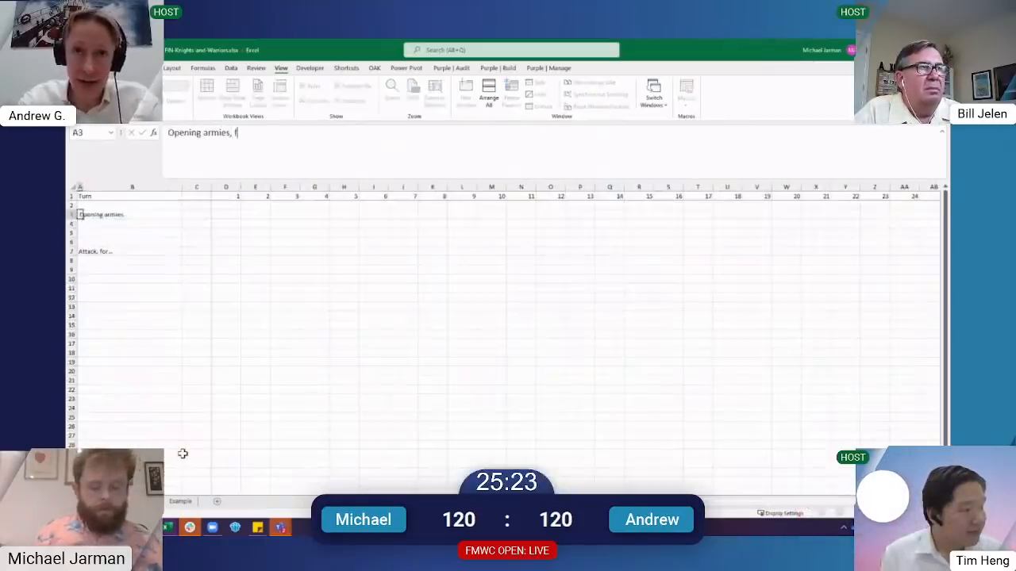
key(ctrl+Return)
Add the army labels W in B4 and L in B5 under the opening armies heading
key(Up)
key(Right)
key(Right)
key(Right)
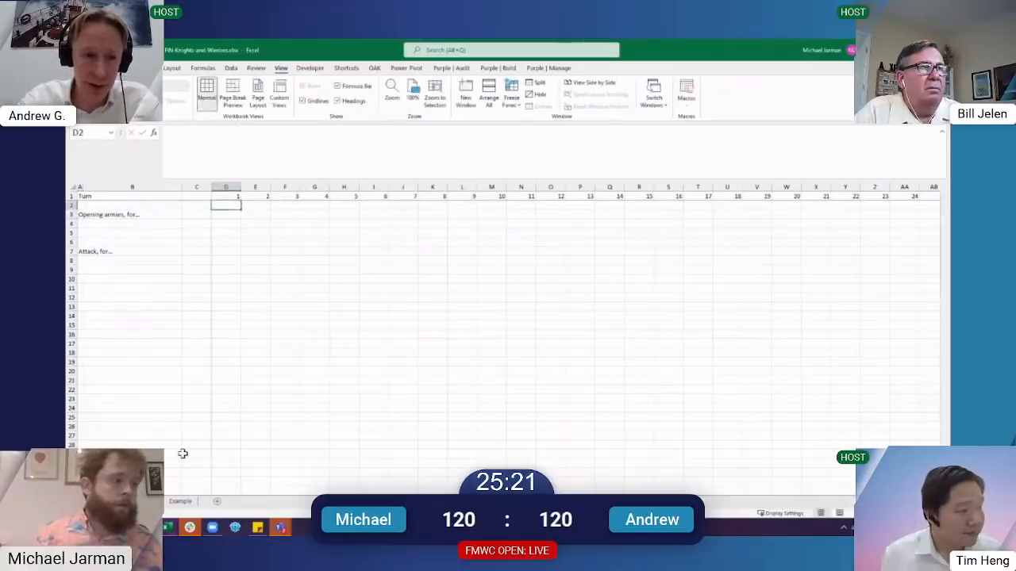
key(ctrl+Page_Down)
key(ctrl+Page_Up)
key(Down)
key(Down)
key(Left)
key(Left)
key(Left)
text(W)
key(Return)
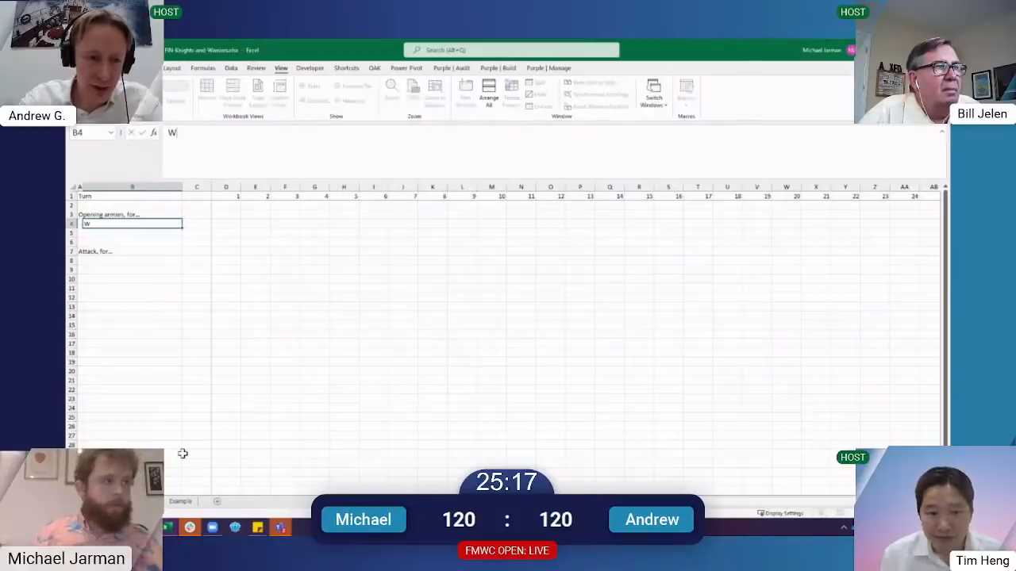
text(LK)
key(ctrl+Return)
Enter =INDEX(Case!D$105:D$124,1) in D3 and fill it across to F3 to pull the first battle's Winsia troops
key(Up)
key(Right)
key(Right)
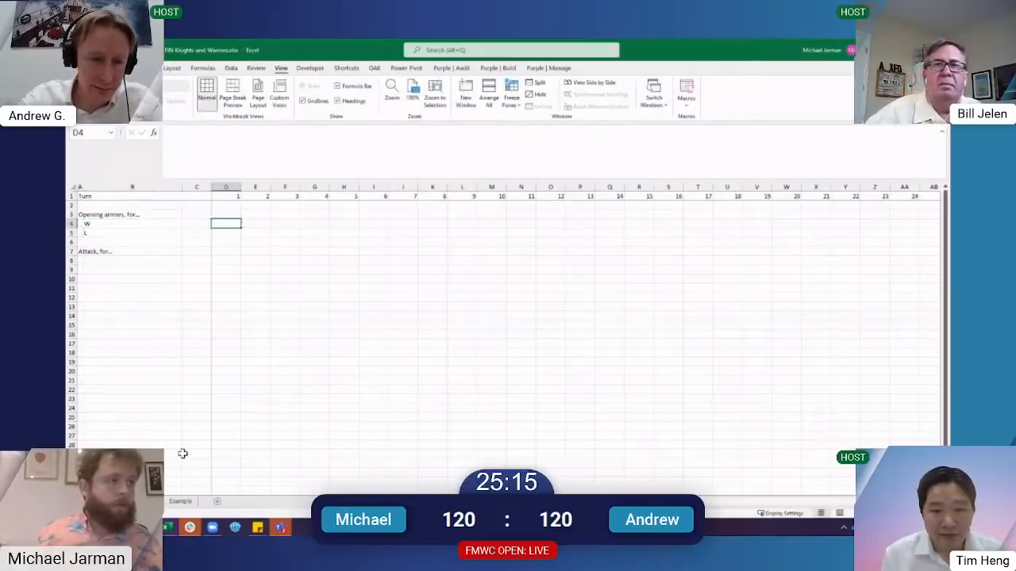
key(ctrl+Page_Down)
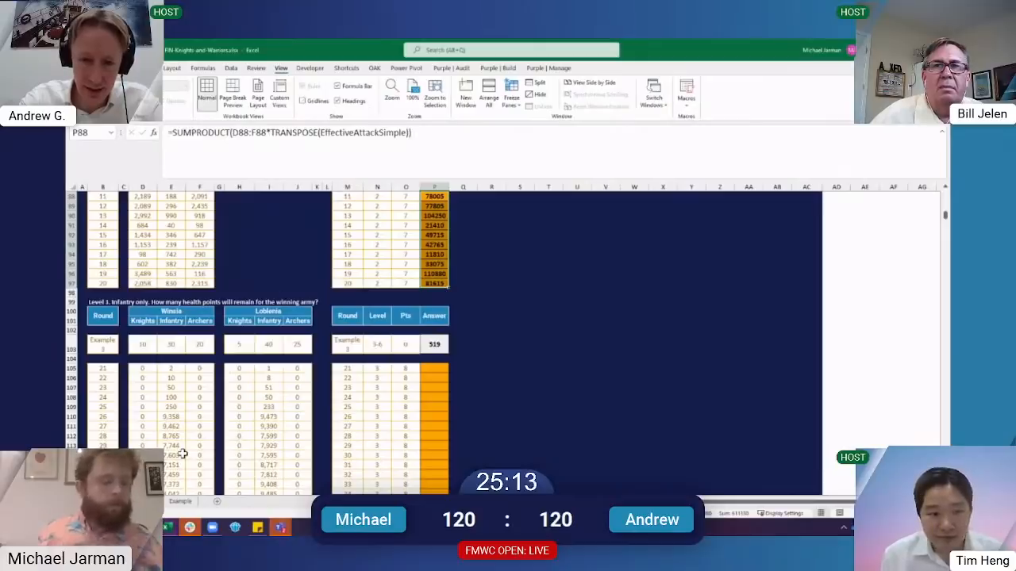
key(ctrl+Page_Up)
text(=ind)
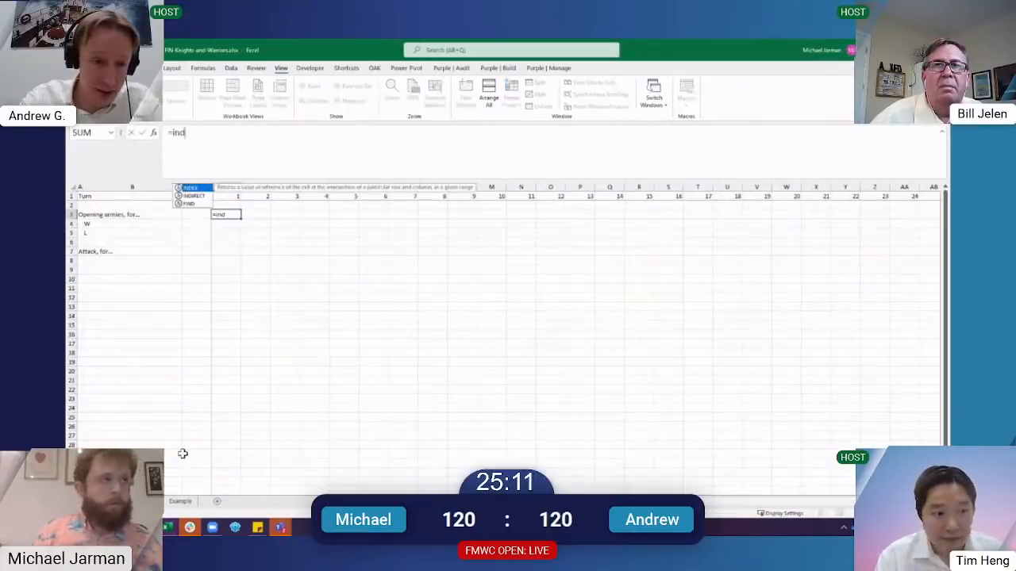
text(ex()
key(ctrl+Page_Down)
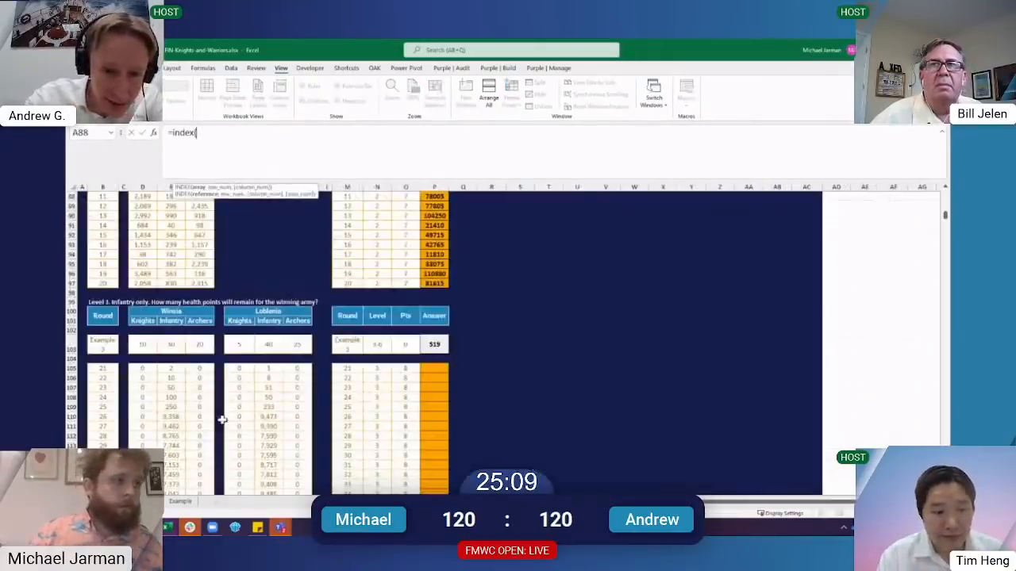
click(148, 366)
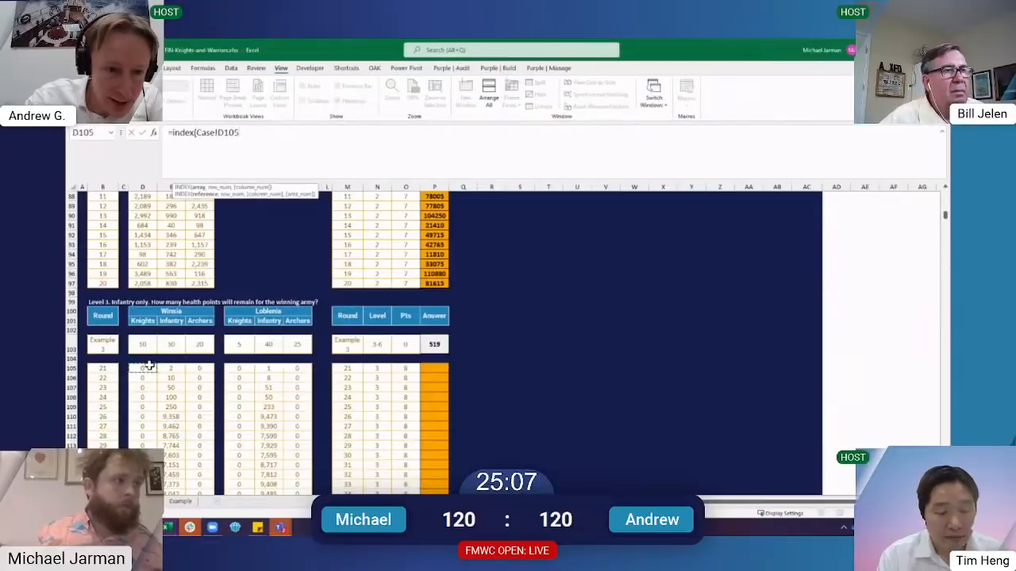
key(ctrl+shift+Down)
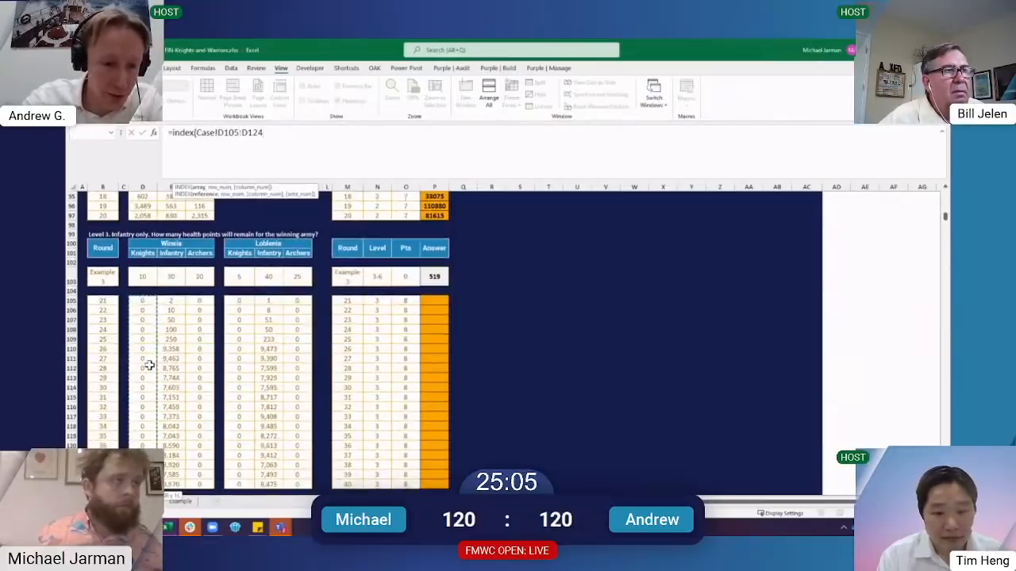
key(F4)
key(F4)
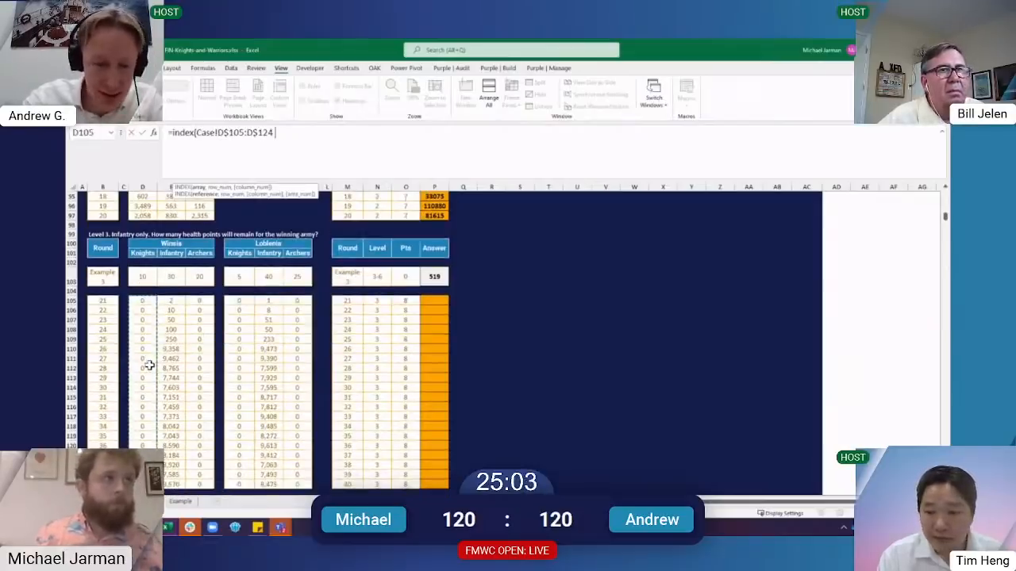
text(,)
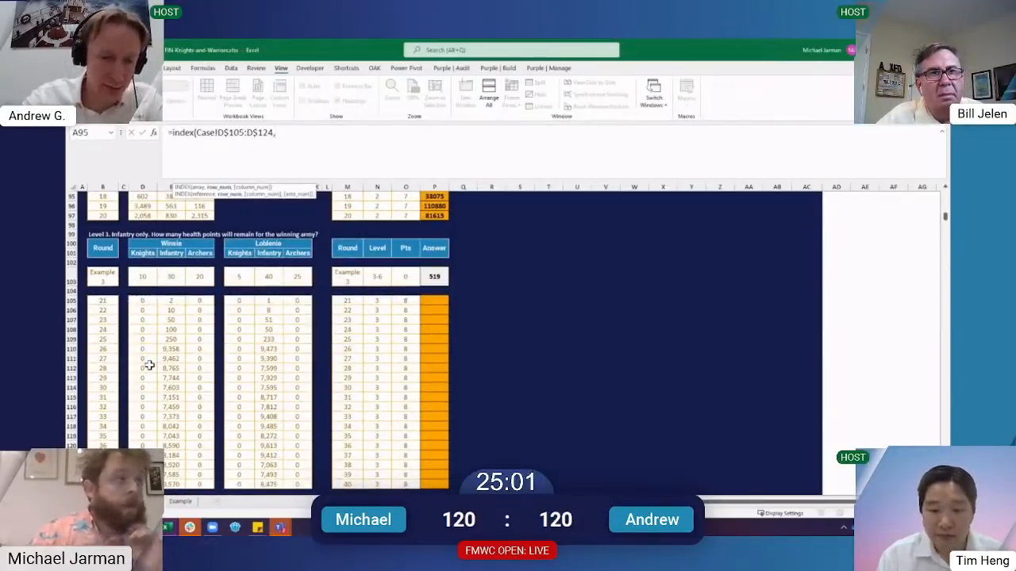
text(1))
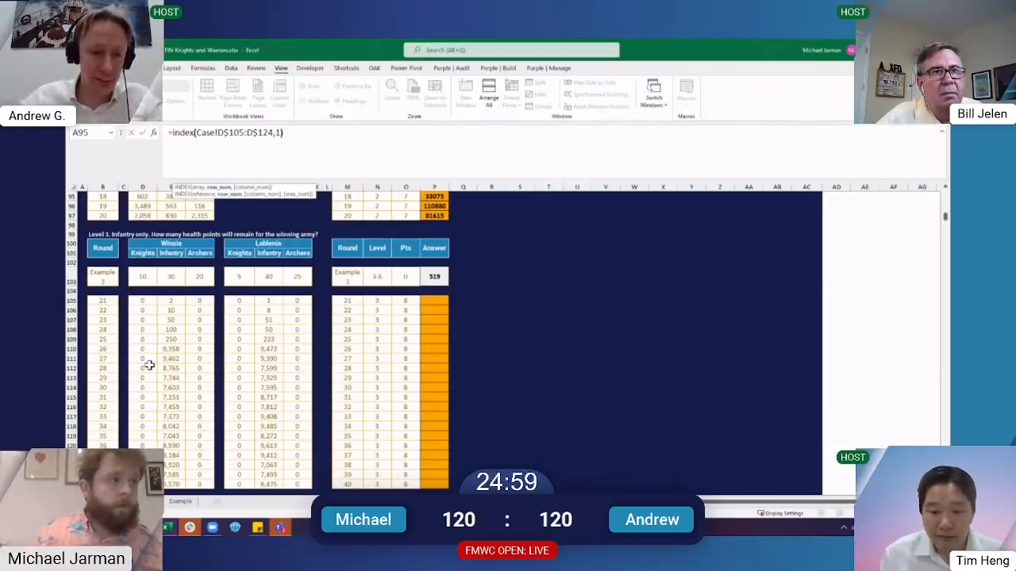
key(ctrl+Return)
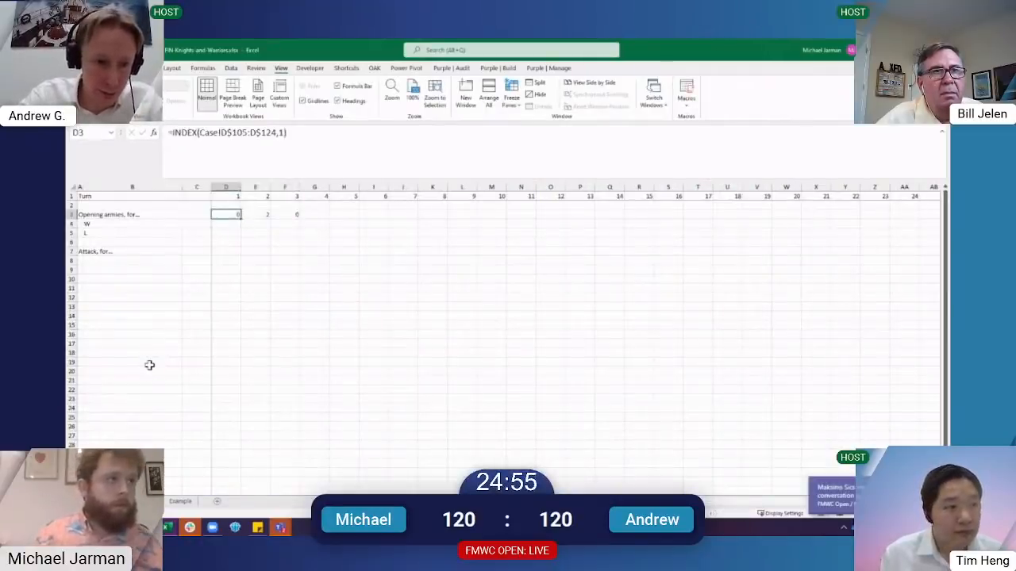
Check the INDEX formula's source range, re-enter the formula in D4 on the W row, and clear D3:F3
key(ctrl+bracketleft)
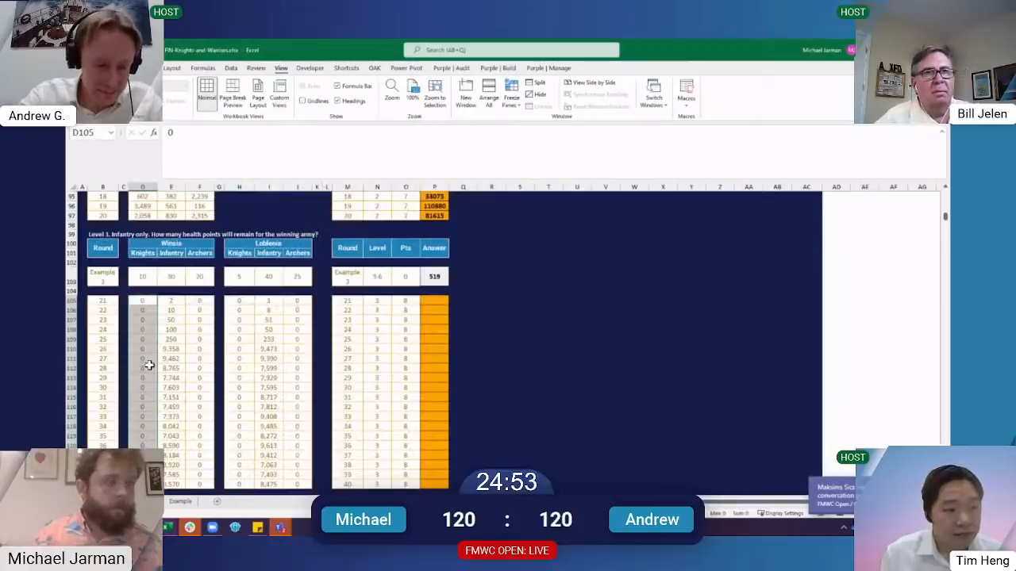
key(F5)
key(Return)
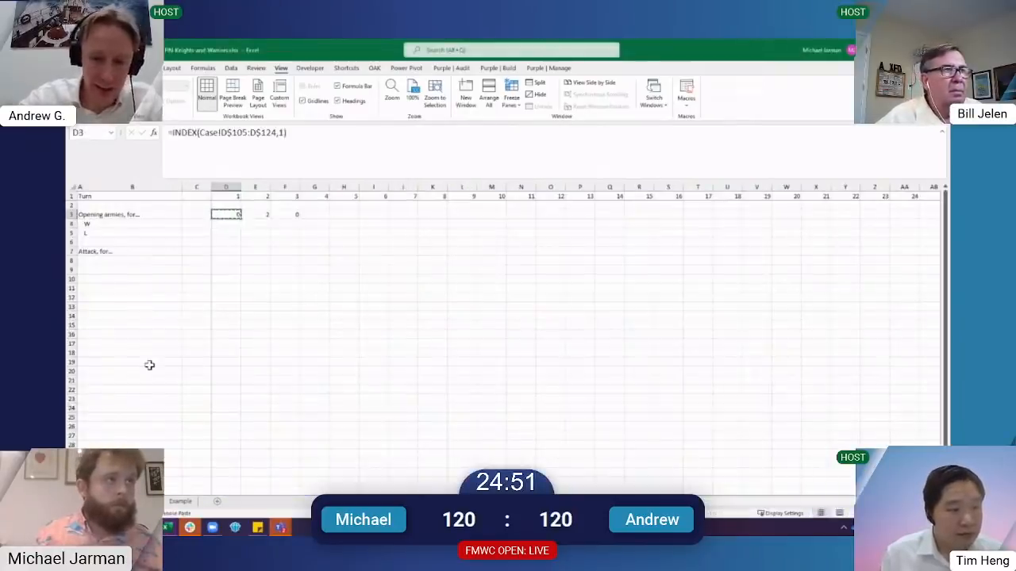
key(ctrl+shift+Right)
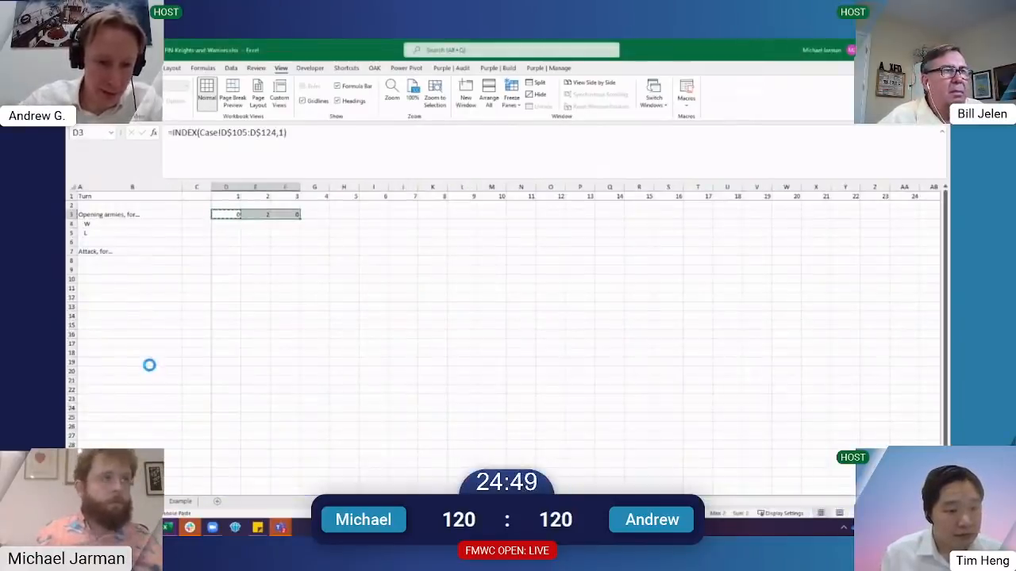
key(F2)
key(shift+Home)
key(ctrl+c)
key(Escape)
key(Down)
text(=)
key(ctrl+v)
key(ctrl+Return)
key(Up)
key(ctrl+shift+Right)
key(Delete)
key(Down)
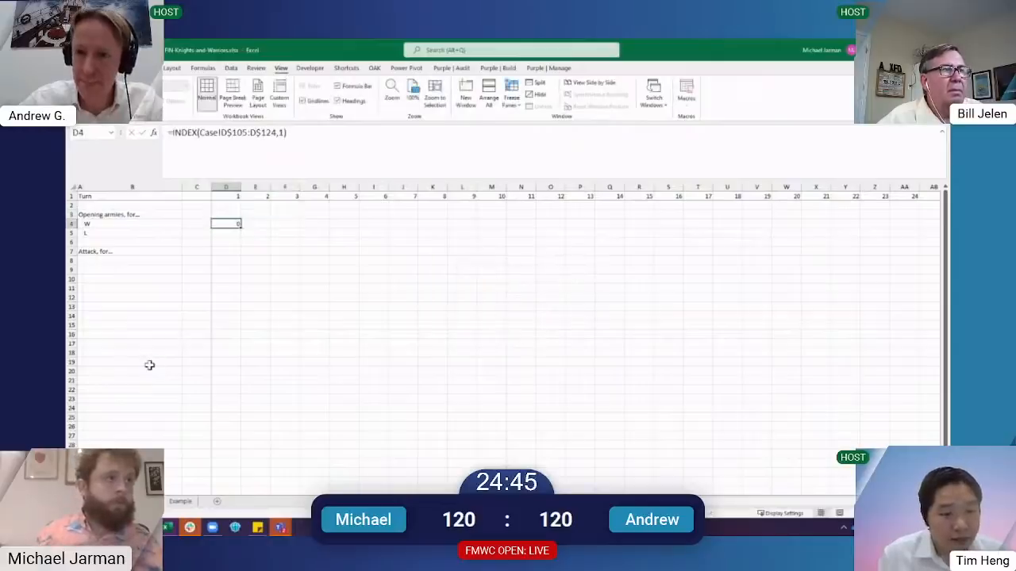
Fill the W row formula across D4:F4 and copy the Knights, Infantry and Archers headings from Case D101:F101 into D3:F3
key(shift+Right)
key(shift+Right)
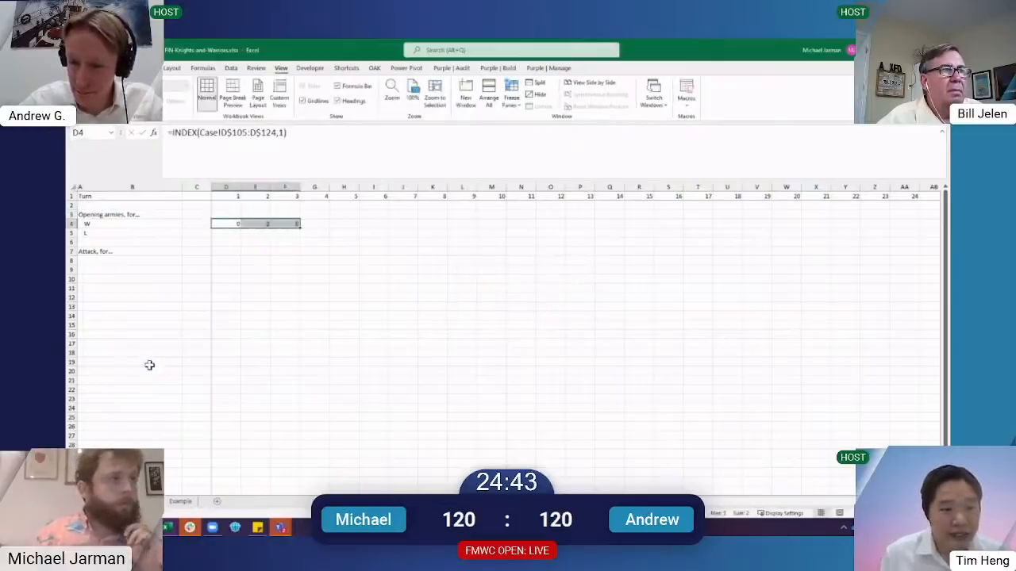
key(ctrl+[)
key(ctrl+Up)
key(ctrl+Up)
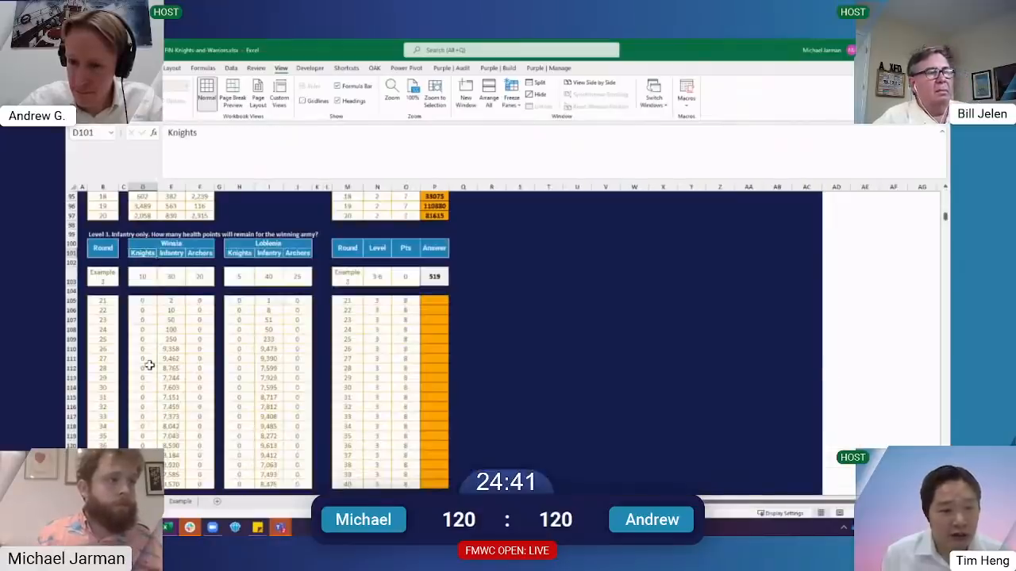
key(shift+Right)
key(shift+Right)
key(ctrl+c)
key(ctrl+Page_Down)
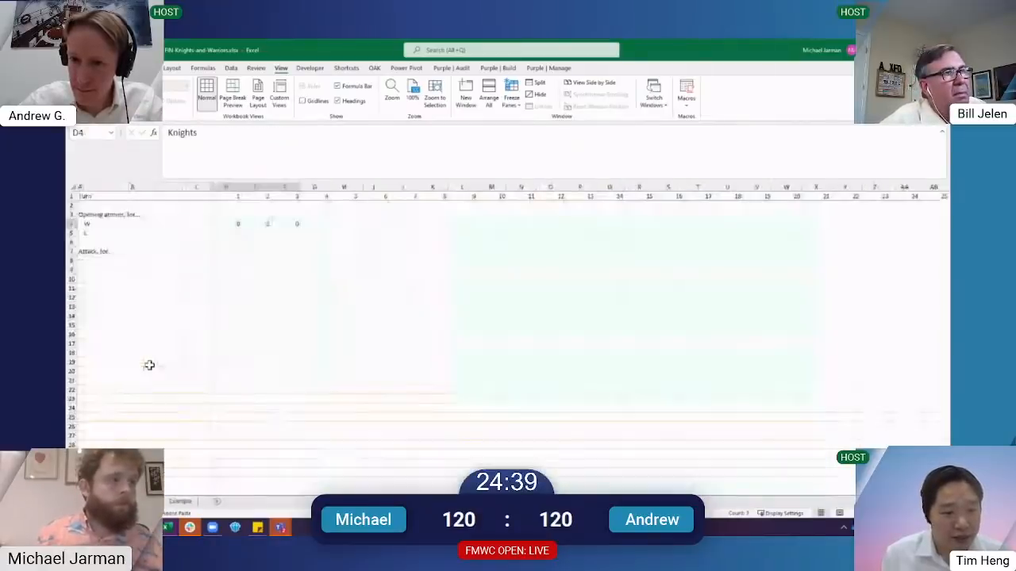
key(ctrl+Page_Down)
key(ctrl+Page_Up)
key(Up)
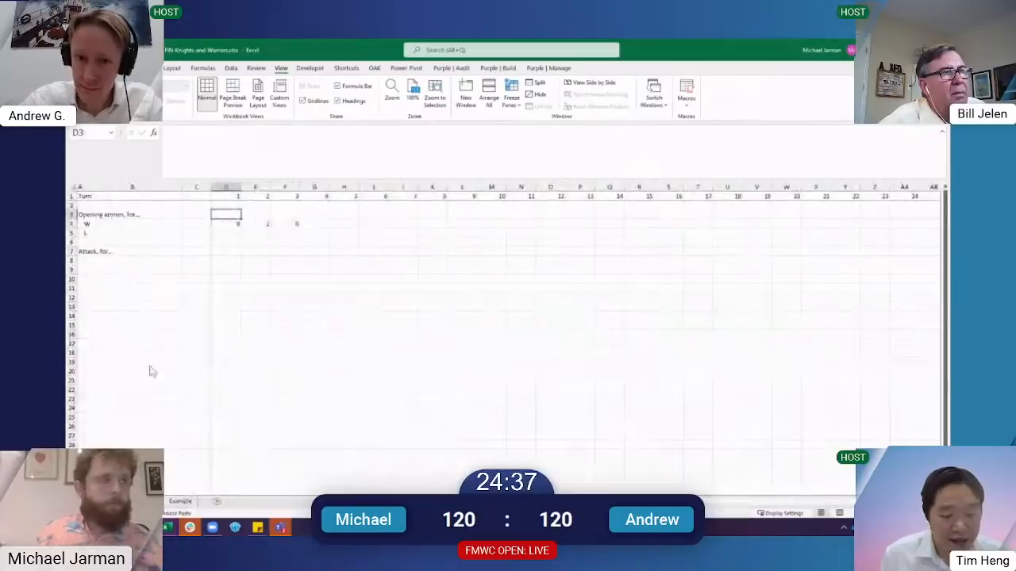
key(ctrl+v)
key(Down)
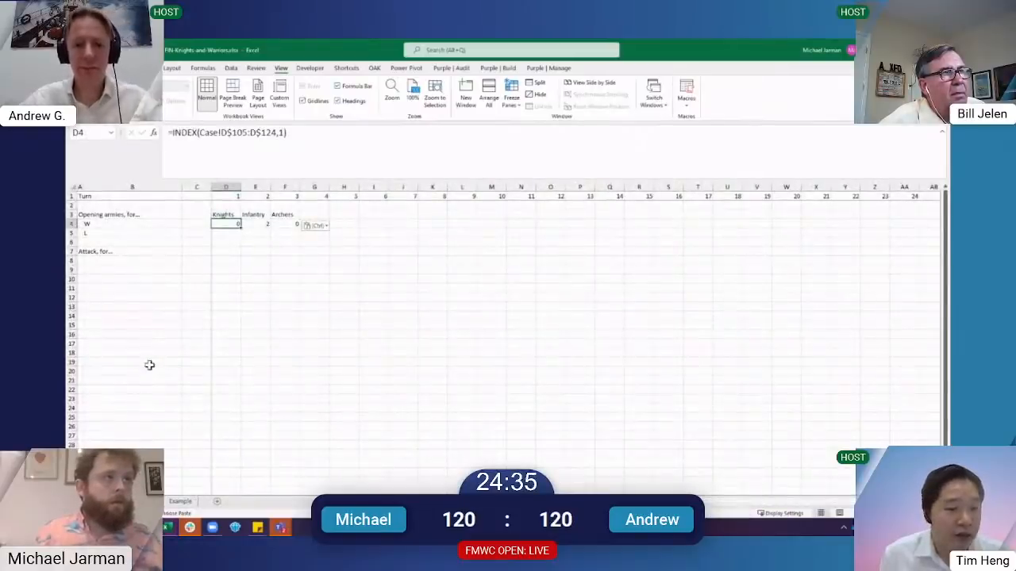
Copy the F4 INDEX formula to H4 so it points to Case column H, and check the Loblenia source range
key(Right)
key(Right)
key(ctrl+c)
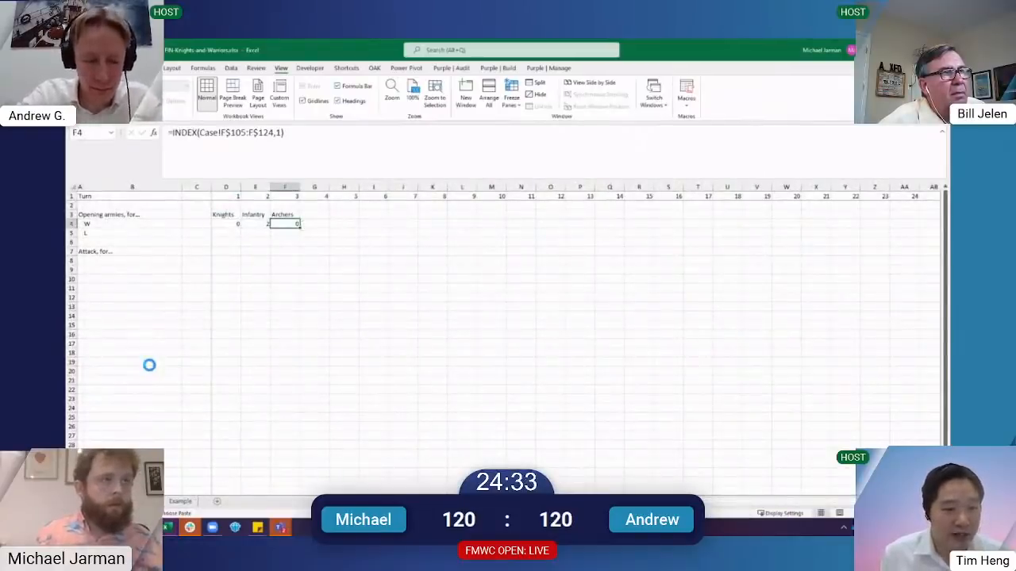
key(Right)
key(Right)
key(ctrl+v)
key(ctrl+bracketleft)
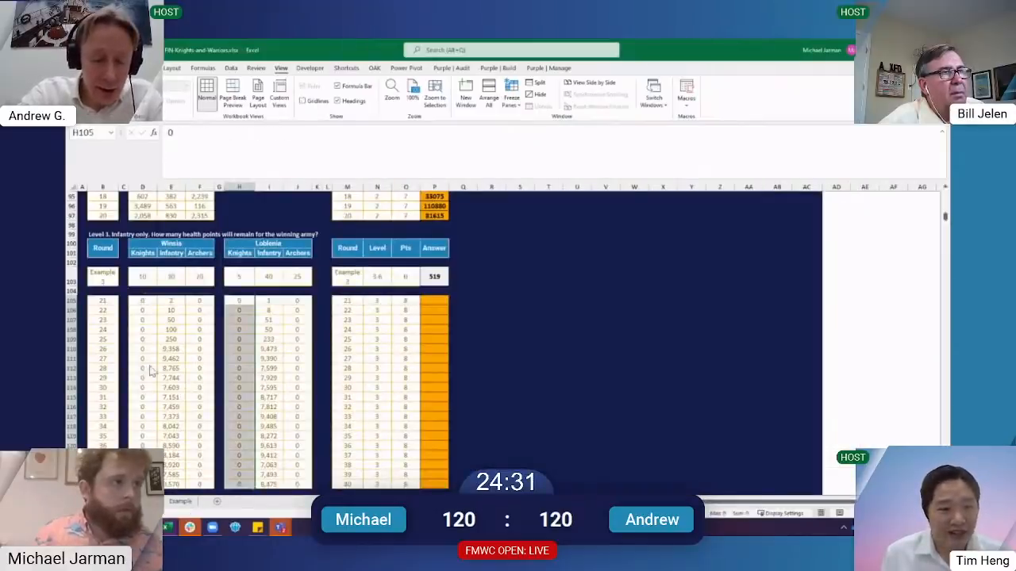
key(F5)
key(Return)
Move the formula from H4 to D5 on the L row and fill it across to F5
key(ctrl+x)
key(Down)
key(Left)
key(Left)
key(Left)
key(Left)
key(ctrl+v)
key(shift+Right)
key(shift+Right)
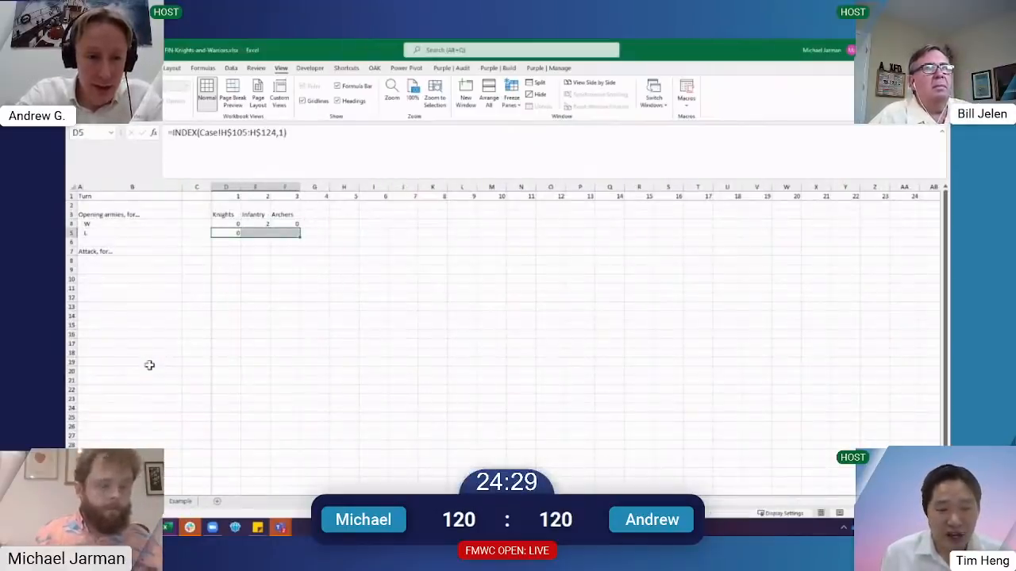
key(ctrl+r)
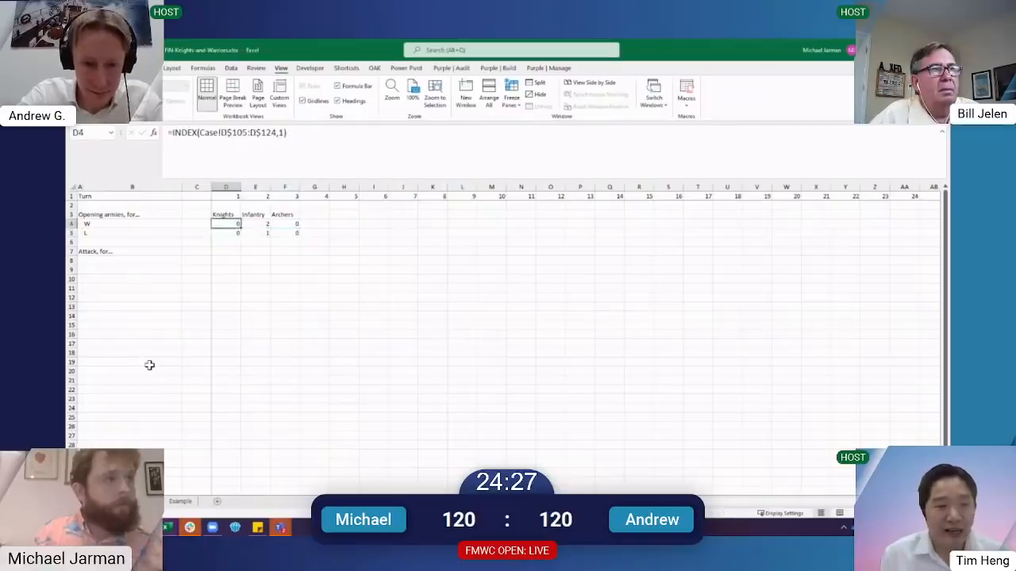
Copy the W and L labels from B4:B5 to B8:B9 under the attack heading
key(Down)
key(Down)
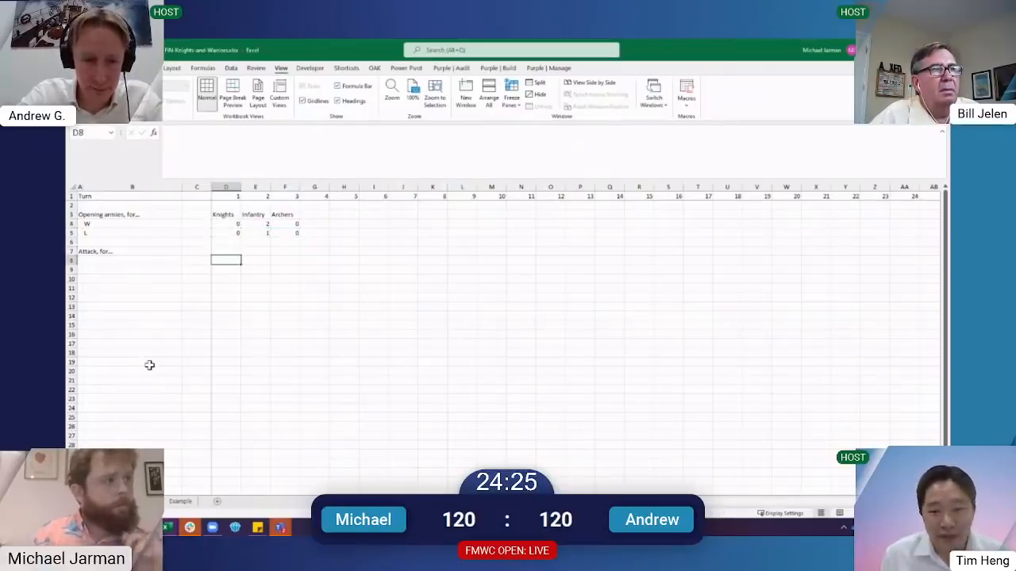
key(Home)
key(Right)
key(Up)
key(Up)
key(Up)
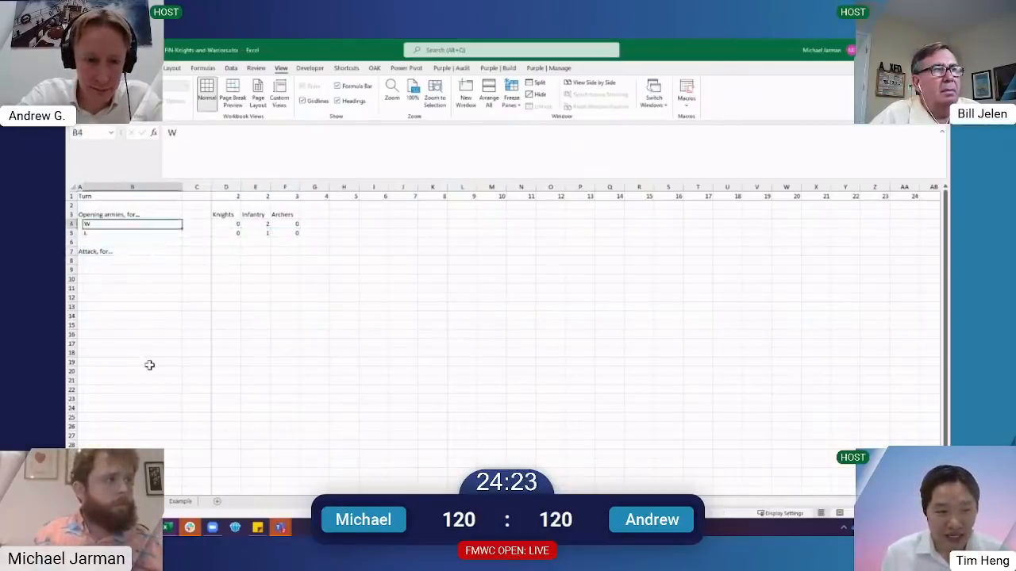
key(shift+Down)
key(ctrl+c)
key(Down)
key(Down)
key(Down)
key(Down)
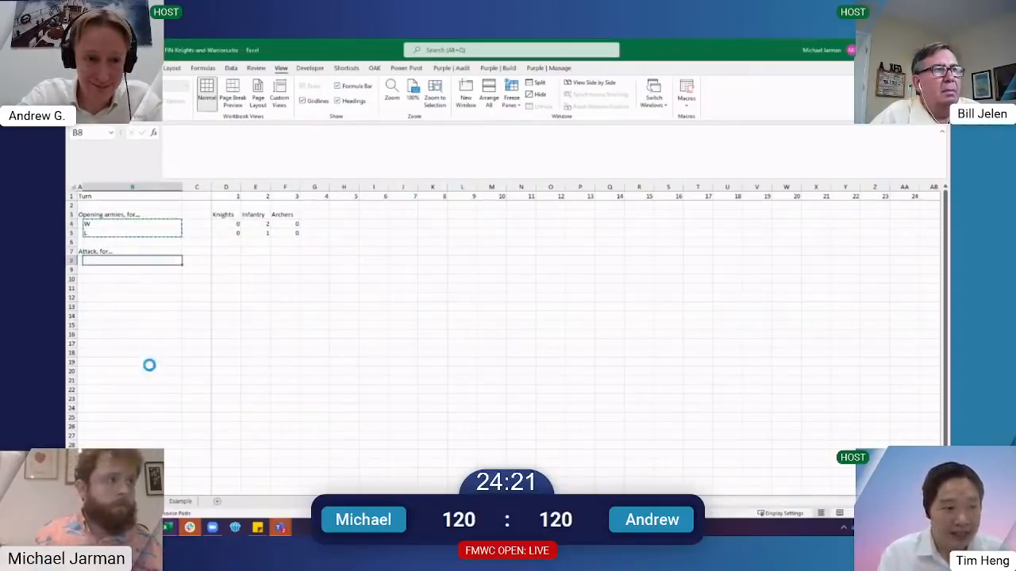
key(Return)
key(Right)
key(Right)
text(=sump)
key(Tab)
key(Up)
key(Up)
key(Up)
key(Up)
key(shift+Right)
key(shift+Right)
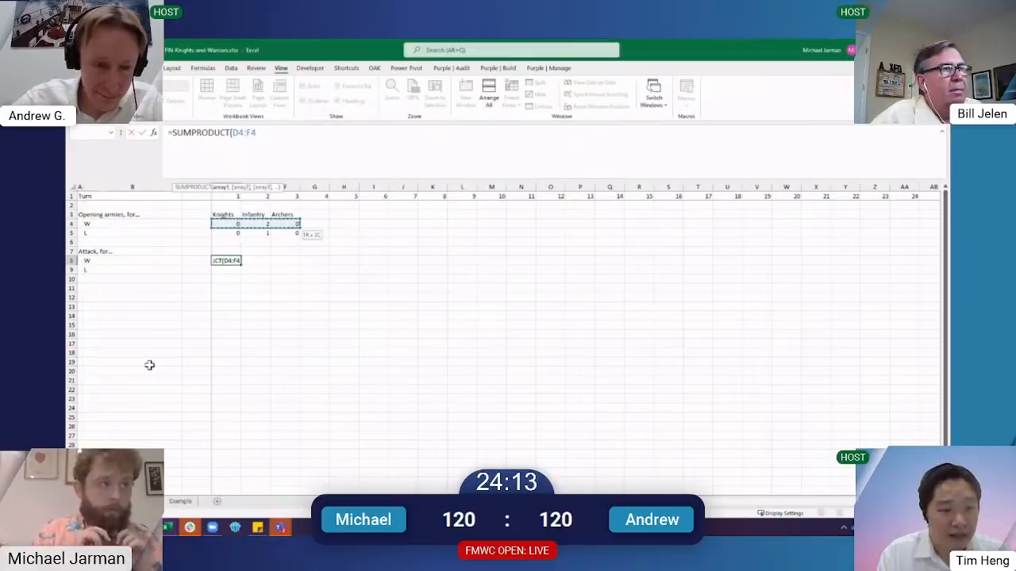
key(Escape)
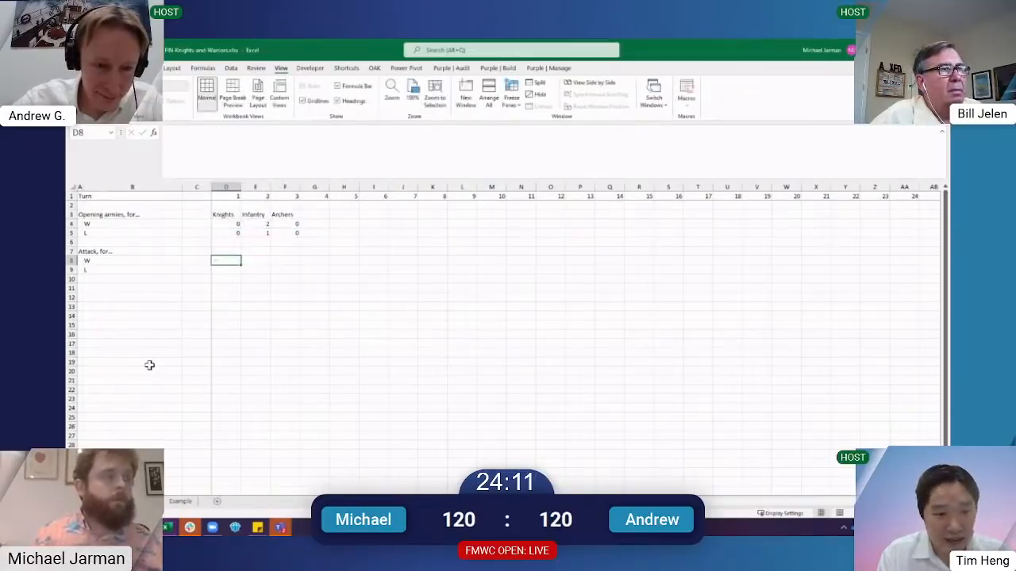
Clear the W and L labels in B4:B5 under the opening armies heading
key(Up)
key(Up)
key(Up)
key(Left)
key(Left)
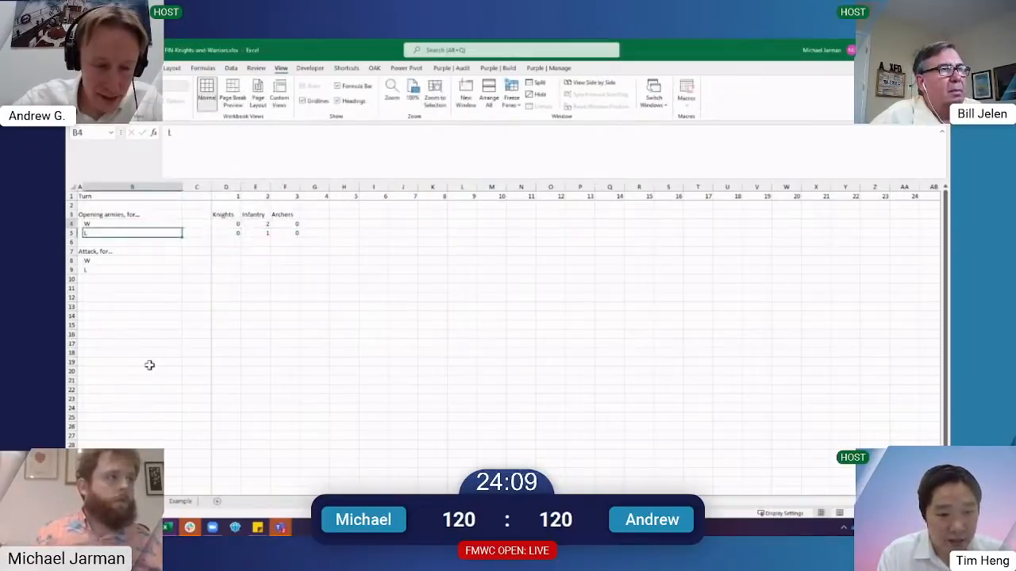
key(shift+Up)
key(Delete)
Insert four rows above row 5 to separate the W and L army rows
key(Left)
key(Down)
key(shift+Down)
key(shift+Down)
key(shift+Down)
key(shift+space)
key(ctrl+plus)
Stack the W army formulas vertically in column D by moving E4 to D5 and F4 to D6
key(Up)
key(Right)
key(Right)
key(Right)
key(Right)
key(ctrl+x)
key(Down)
key(Left)
key(ctrl+v)
key(Right)
key(Right)
key(Up)
key(ctrl+x)
key(Down)
key(Down)
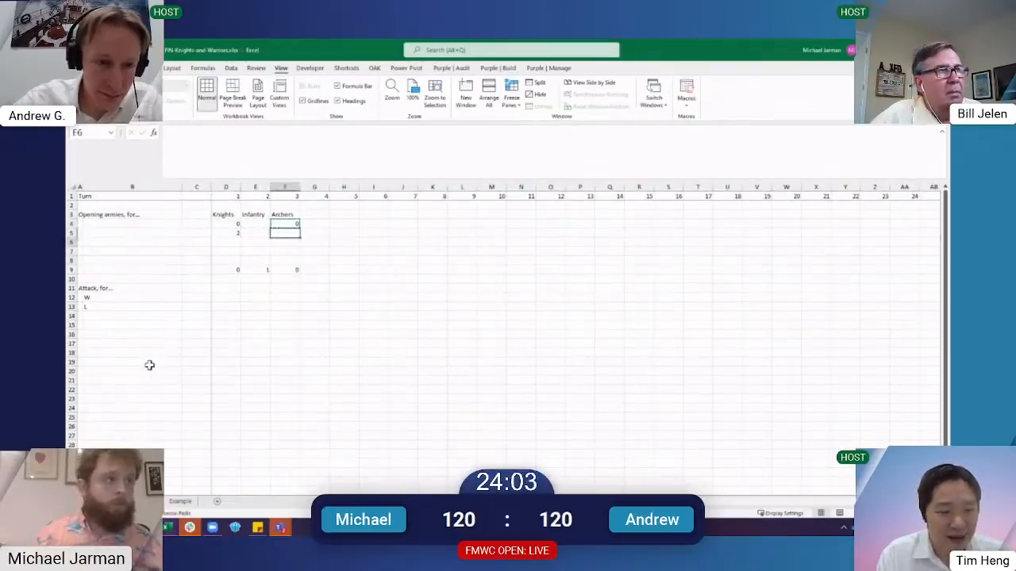
key(Left)
key(ctrl+Left)
key(Right)
key(Right)
key(Right)
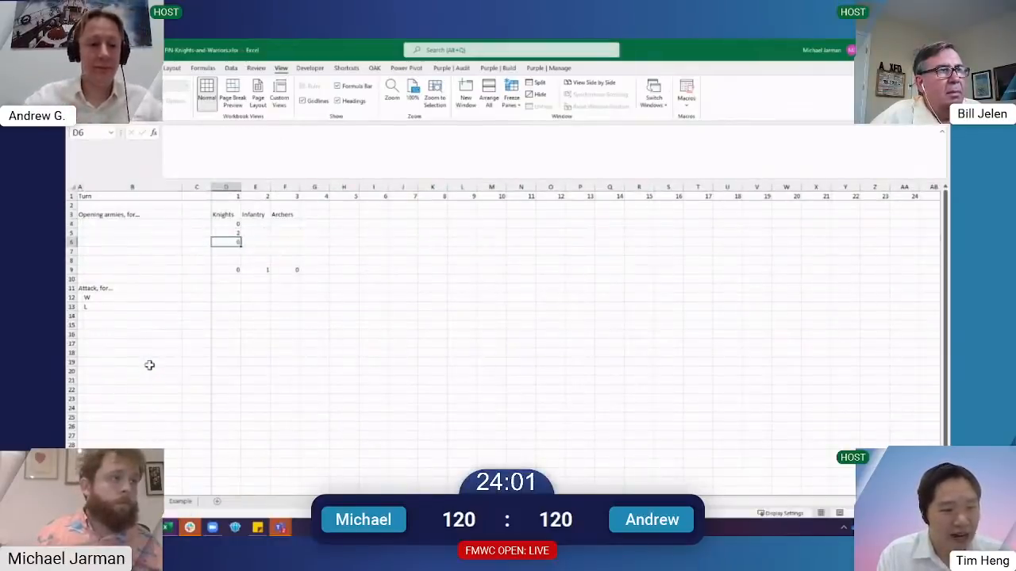
Copy the troop headings in D3:F3, try pasting them at B4, and undo the paste
key(Up)
key(Up)
key(Up)
key(shift+Right)
key(shift+Right)
key(ctrl+c)
key(Down)
key(ctrl+Left)
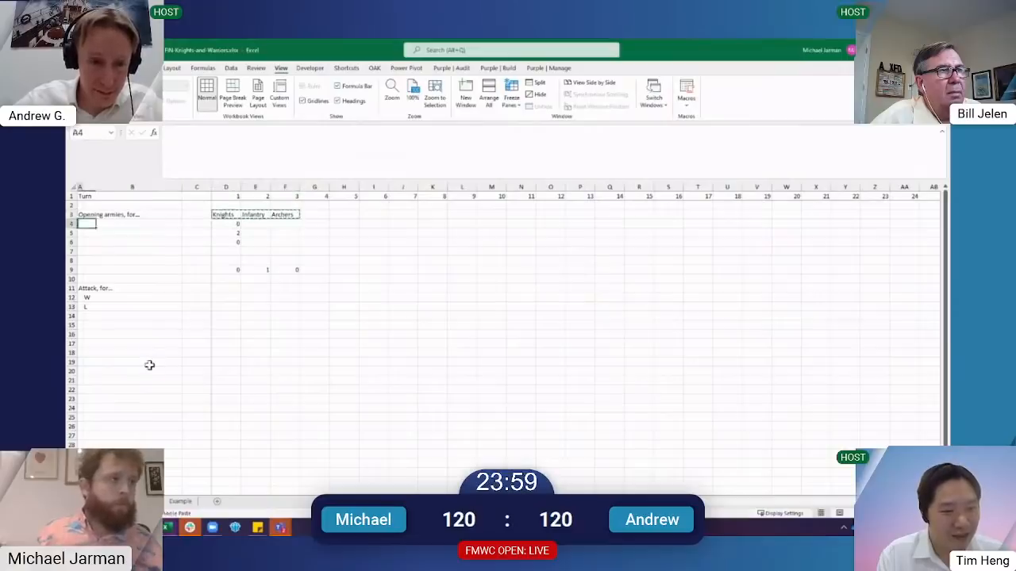
key(Right)
key(ctrl+v)
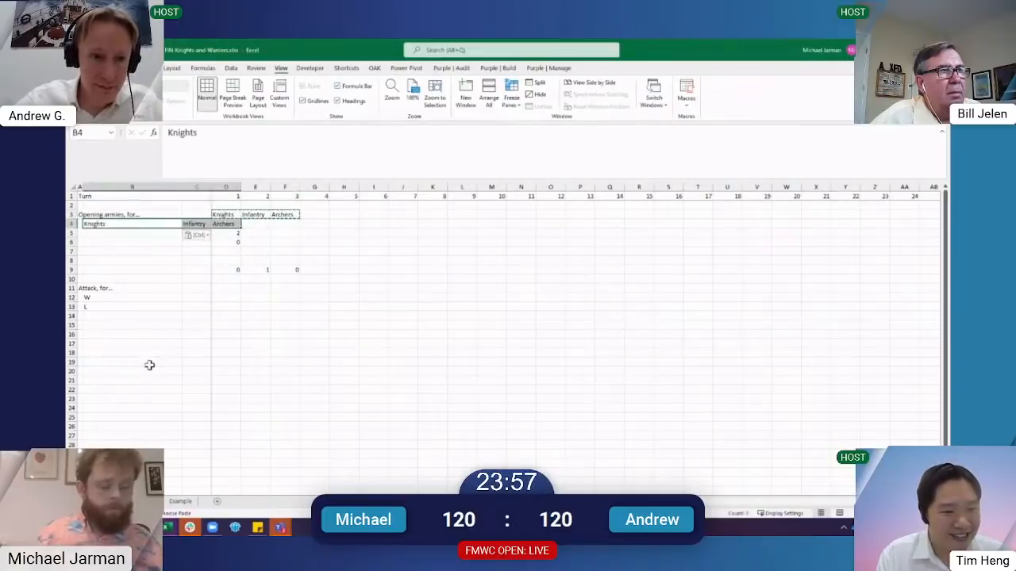
key(ctrl+z)
Try a transposed paste of the troop headings over the B4:D4 selection, and undo it
key(shift+F10)
key(s)
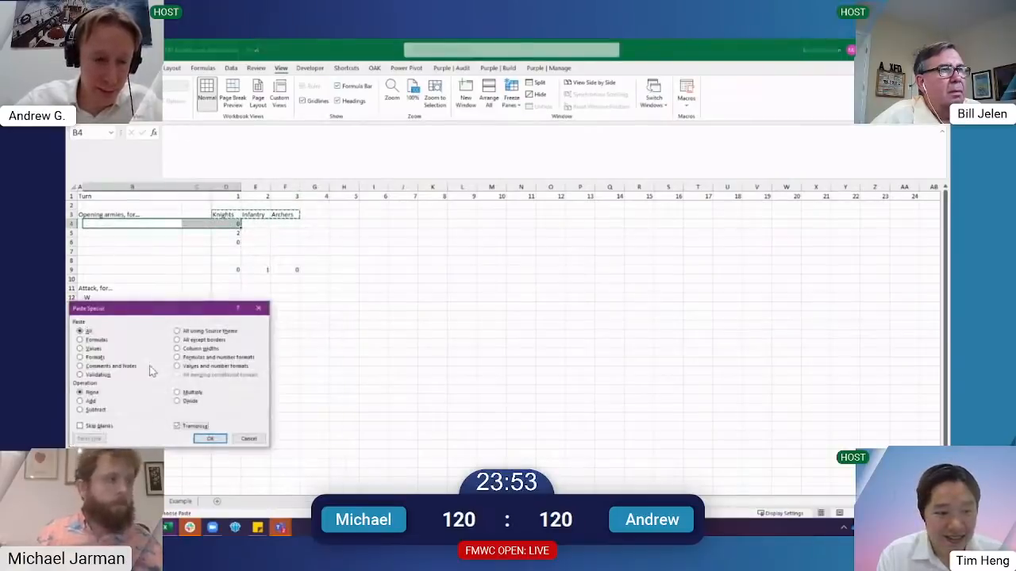
key(Return)
key(Right)
key(Right)
key(Left)
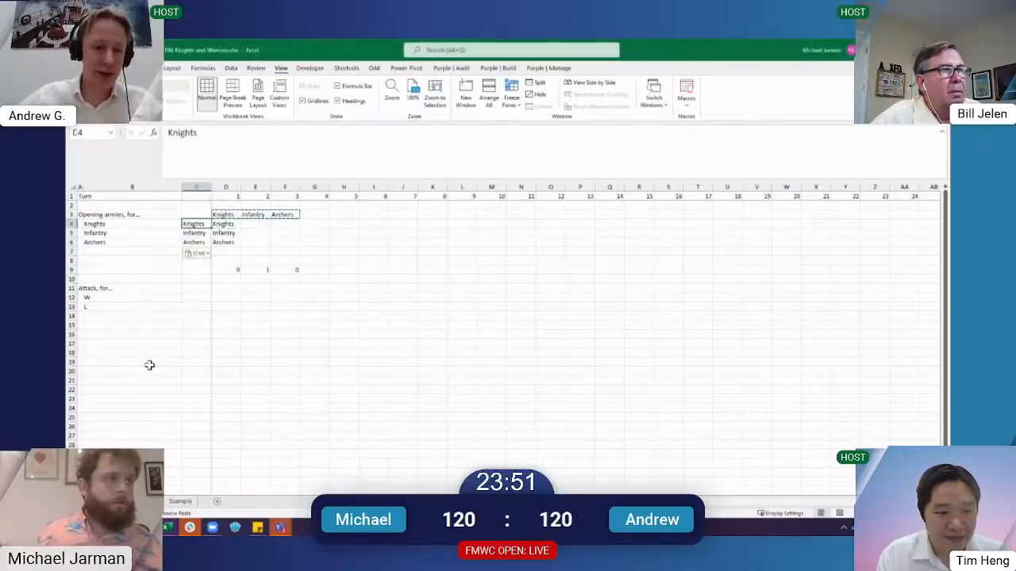
key(shift+Down)
key(shift+Right)
key(ctrl+z)
key(Left)
key(Right)
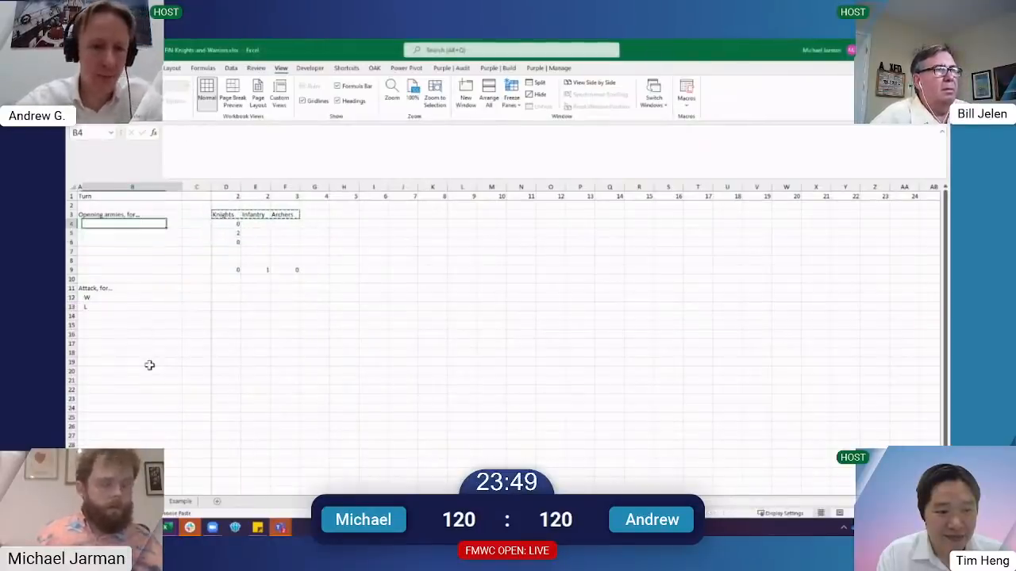
Paste the Knights, Infantry and Archers headings transposed into the single column B4:B6
key(shift+F10)
key(s)
key(e)
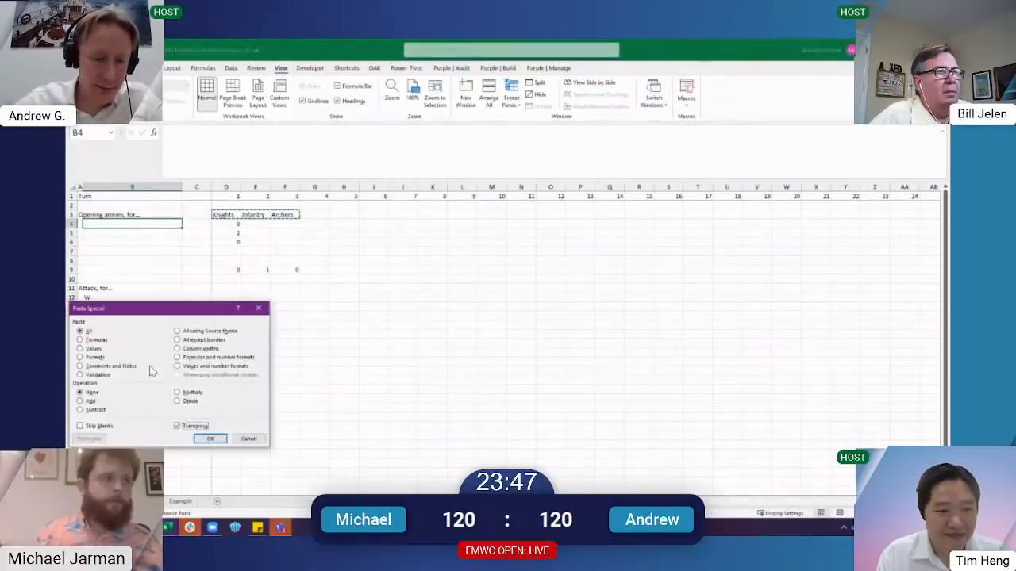
key(Return)
key(Down)
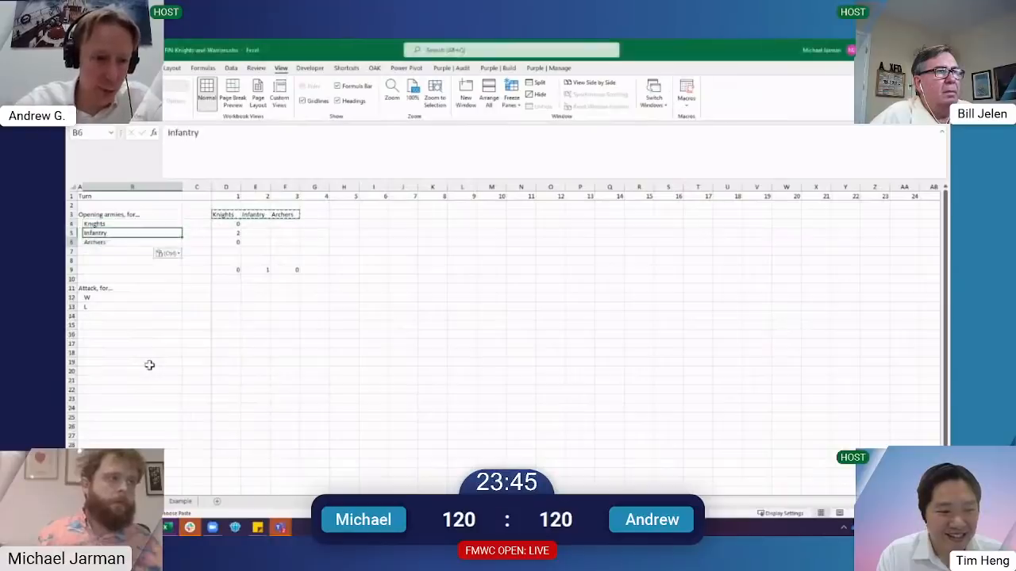
key(Up)
key(Escape)
Duplicate the Knights, Infantry and Archers labels from B4:B6 into B7:B9
key(Down)
key(Down)
key(Up)
key(Up)
key(Down)
key(Down)
key(Up)
key(Up)
key(shift+Down)
key(shift+Down)
key(ctrl+c)
key(Down)
key(Down)
key(Return)
Shade the first set of troop labels in B4:B6 green
key(Up)
key(Up)
key(Up)
key(shift+Down)
key(shift+Down)
key(ctrl+shift+g)
Shade the second set of troop labels in B7:B9 pink
key(ctrl+Down)
key(Up)
key(Up)
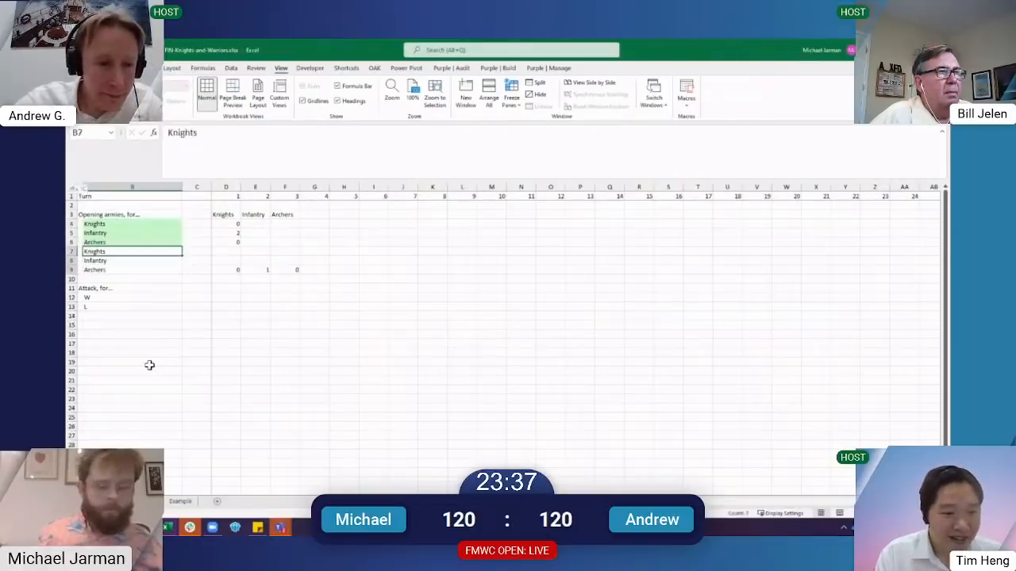
key(shift+Down)
key(shift+Down)
key(ctrl+shift+r)
Stack the second army's Knights and Infantry counts from row 9 vertically into D7 and D8
key(Right)
key(Right)
key(Down)
key(Down)
key(ctrl+c)
key(Up)
key(Up)
key(ctrl+v)
key(Down)
key(Down)
key(Right)
key(ctrl+x)
key(Left)
key(Up)
key(ctrl+v)
Move the second army's Archers count from F9 into D9 beneath its other troop counts
key(Right)
key(Right)
key(Down)
key(Down)
key(Up)
key(ctrl+x)
key(Left)
key(Left)
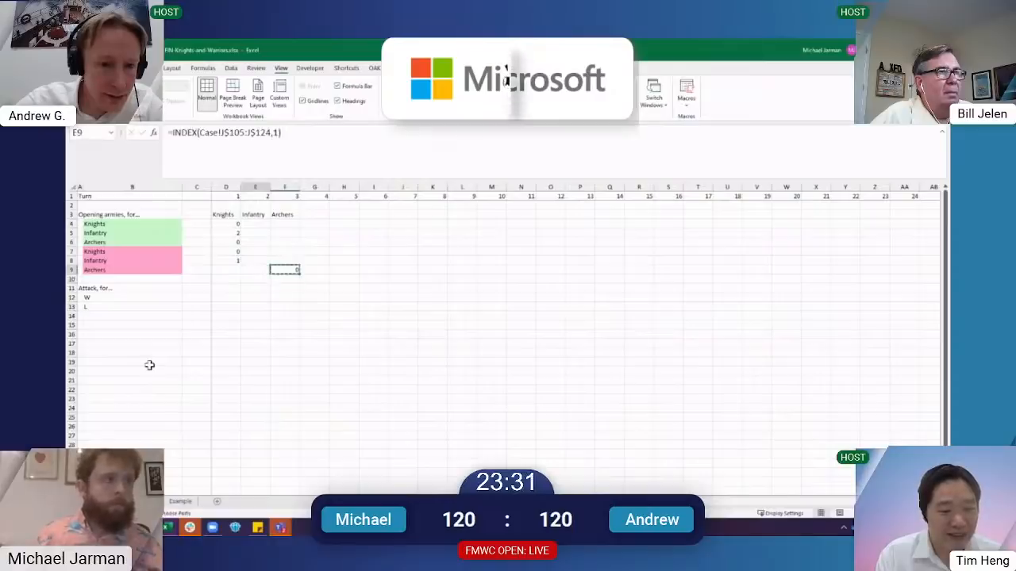
key(ctrl+v)
Delete the leftover Knights, Infantry and Archers headings in D3:F3
key(ctrl+Up)
key(shift+Right)
key(shift+Right)
key(Delete)
key(Down)
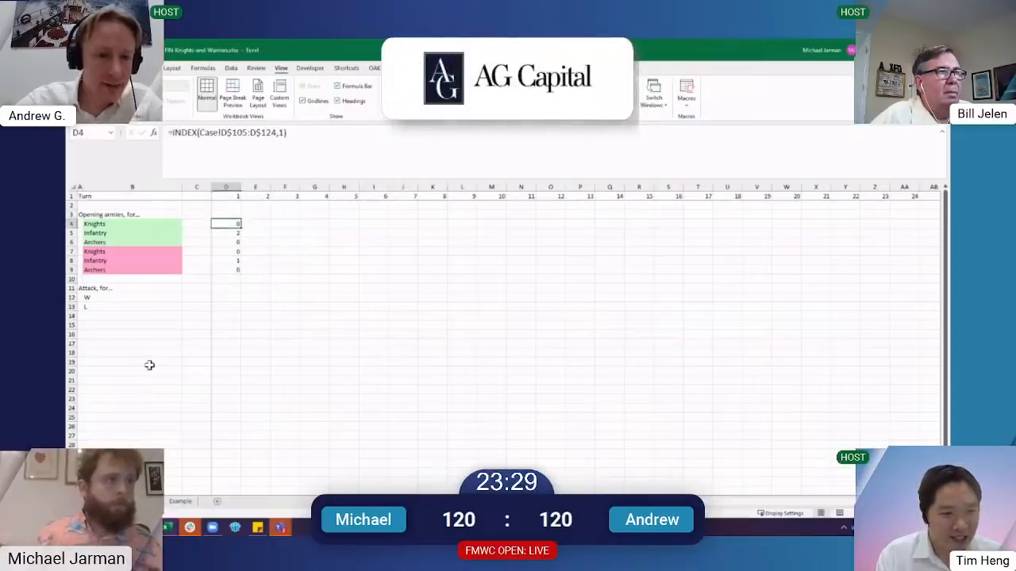
Move the stacked opening army counts from D4:D9 into C4:C9
key(ctrl+shift+Down)
key(ctrl+x)
key(Left)
key(ctrl+v)
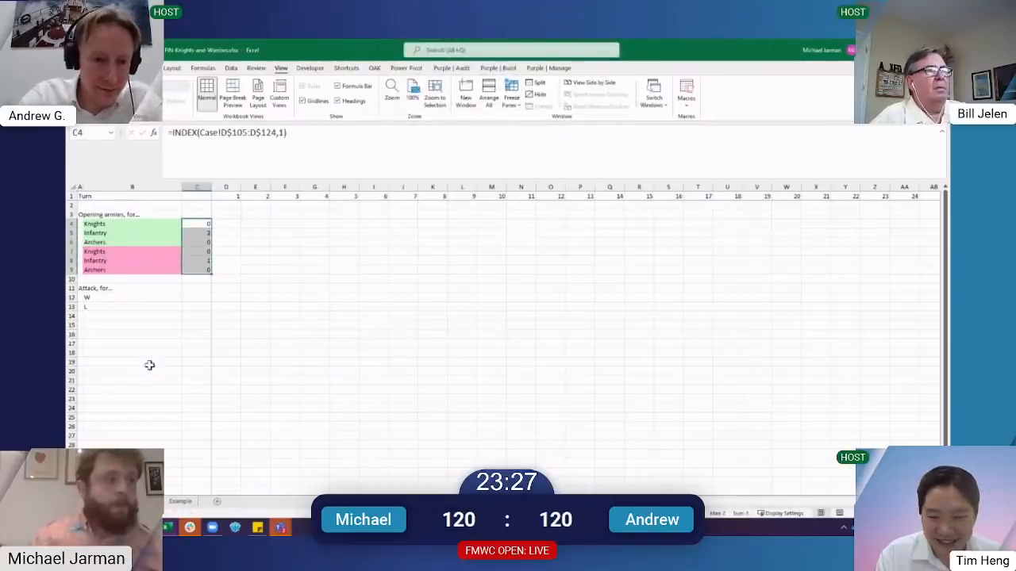
Delete the W and L labels under the Attack heading in B12:B13
key(Down)
key(Left)
key(Left)
key(ctrl+Down)
key(Down)
key(Right)
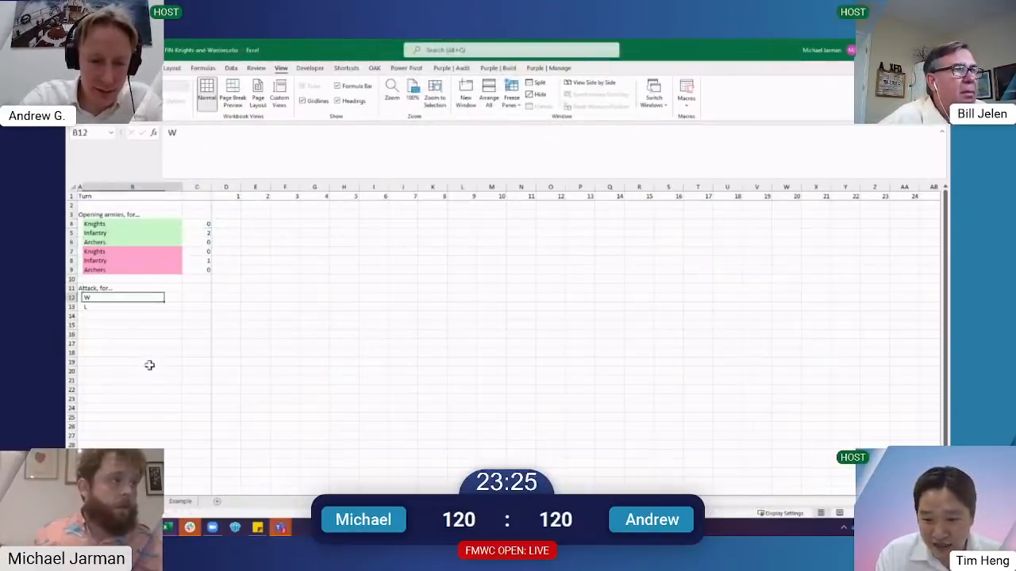
key(shift+Down)
key(Delete)
Copy the six coloured troop labels from B4:B9 into B12:B17 under the Attack heading
key(ctrl+Up)
key(ctrl+Up)
key(ctrl+shift+Down)
key(ctrl+c)
key(Left)
key(ctrl+Down)
key(Down)
key(Right)
key(Return)
key(Right)
key(Right)
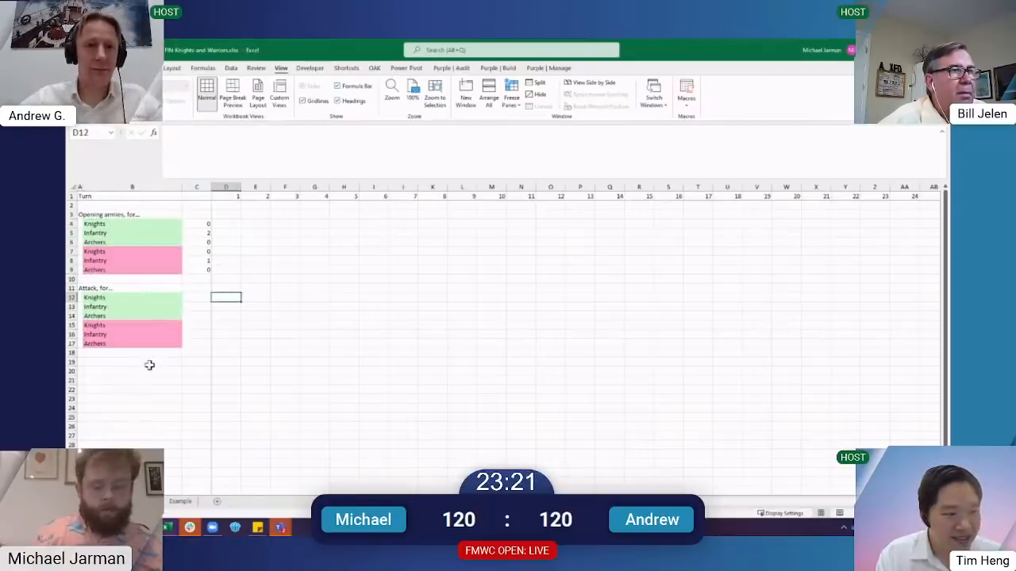
text(=)
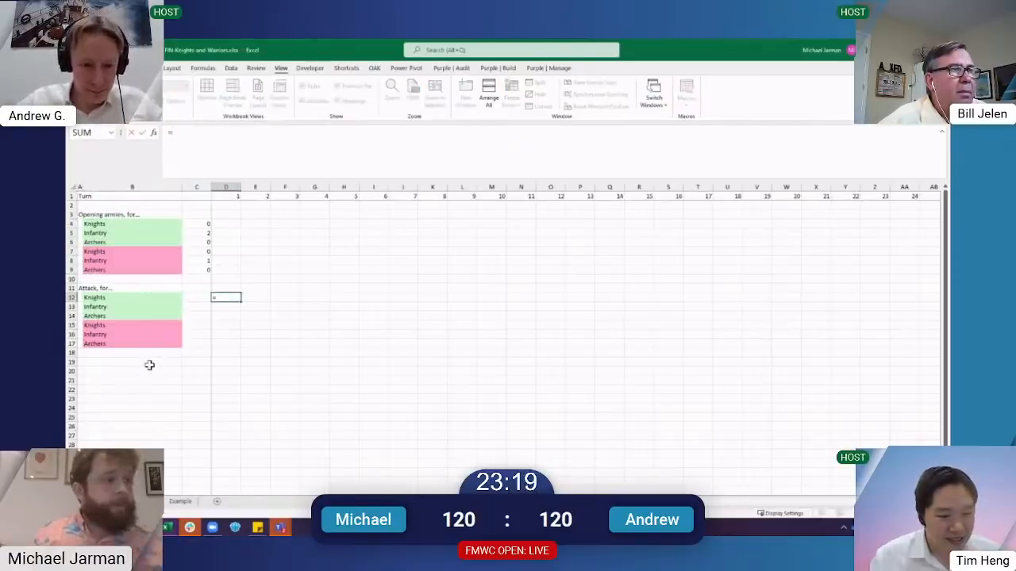
key(Escape)
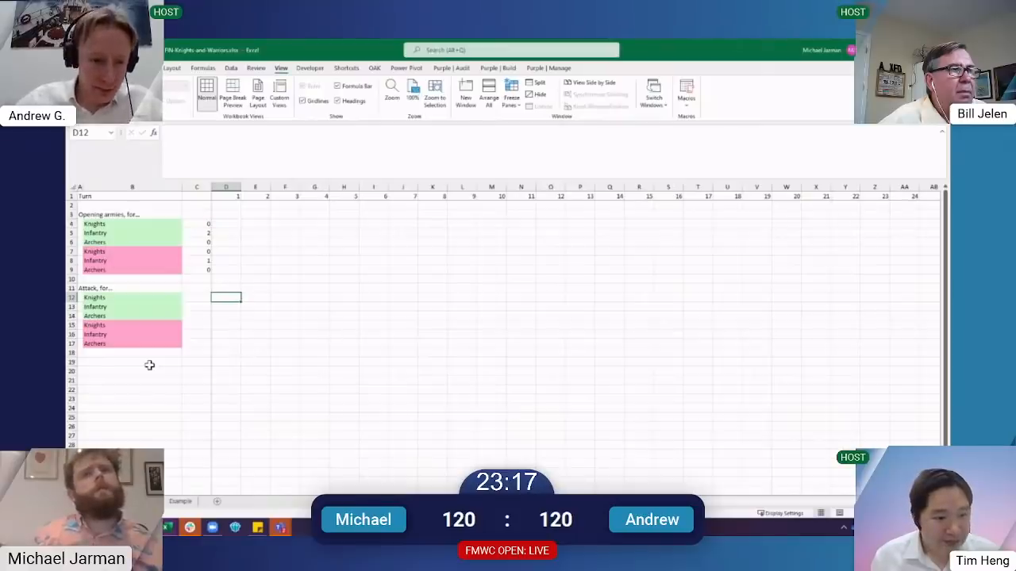
key(Left)
key(Left)
key(Right)
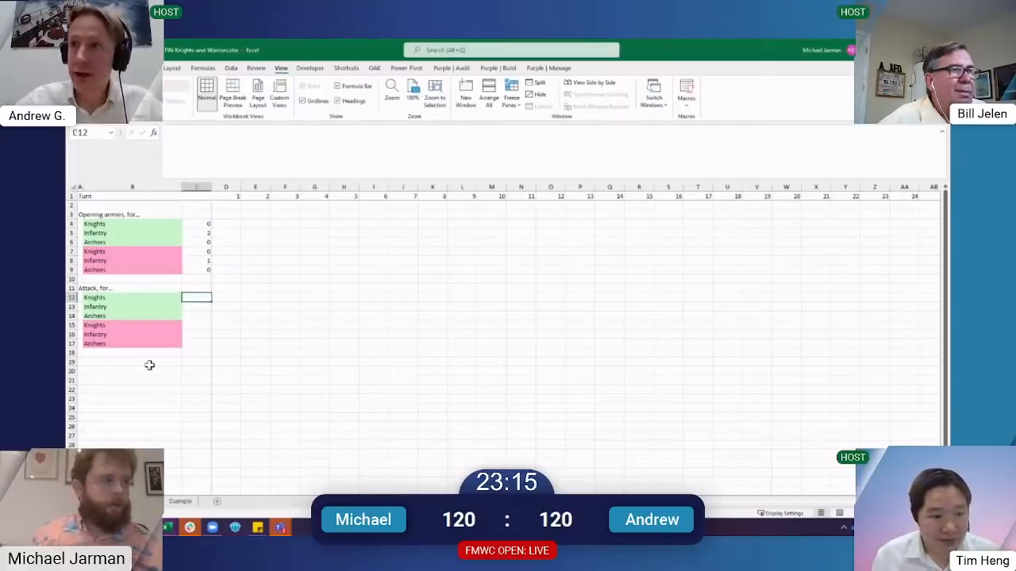
key(ctrl+c)
key(Left)
key(shift+Down)
key(shift+Down)
key(shift+Down)
key(shift+Down)
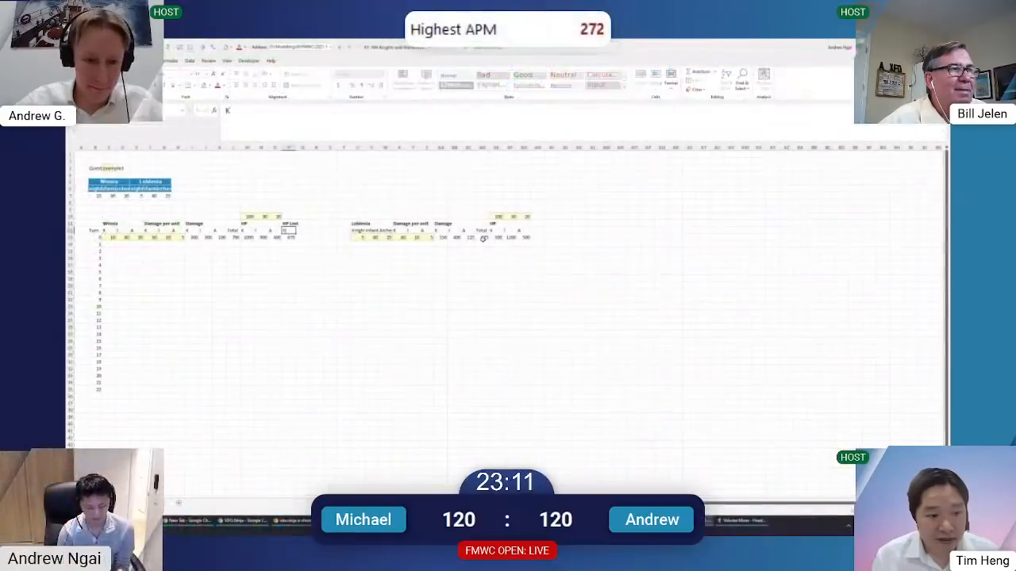
Enter the first army's infantry HP Lost formula =MIN(N13,AD13-P13) in Q13
key(Down)
key(Left)
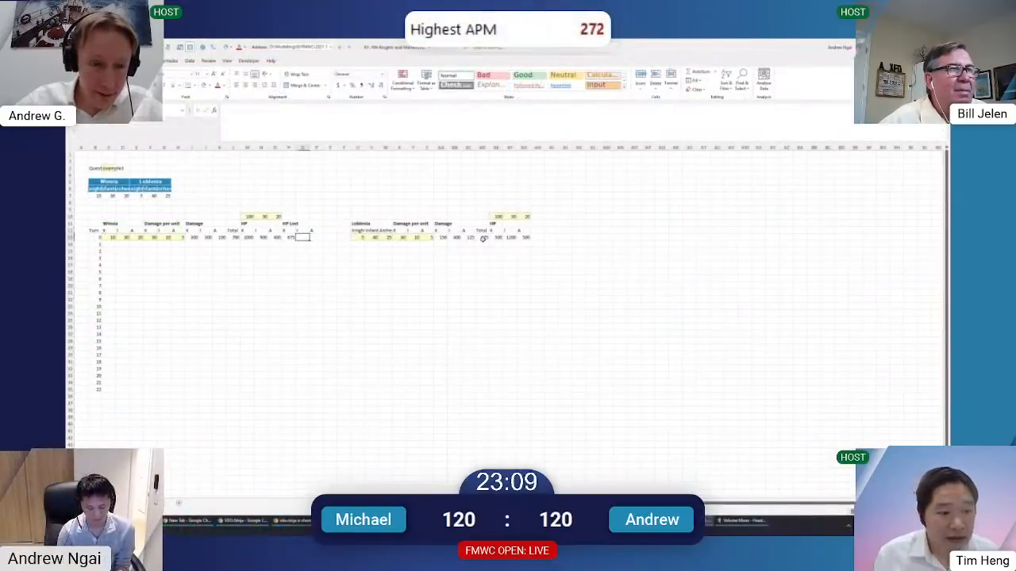
text(=mi)
key(Tab)
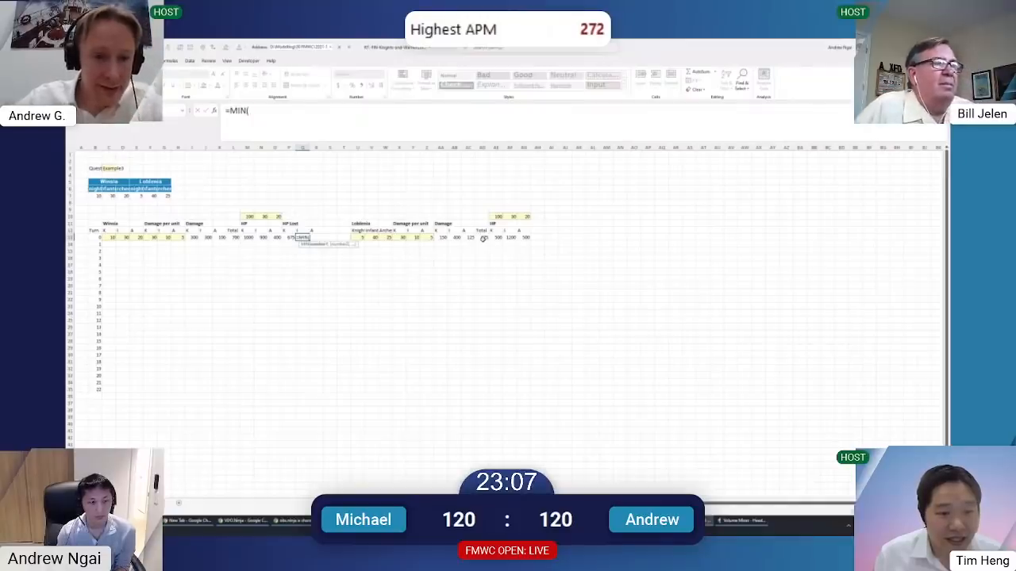
key(Left)
key(Left)
key(Left)
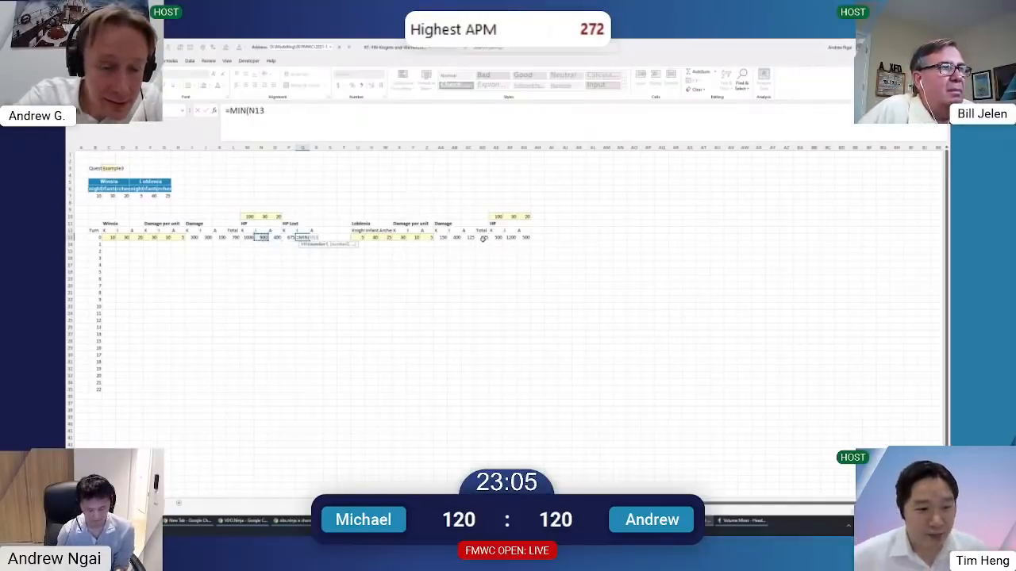
text(,)
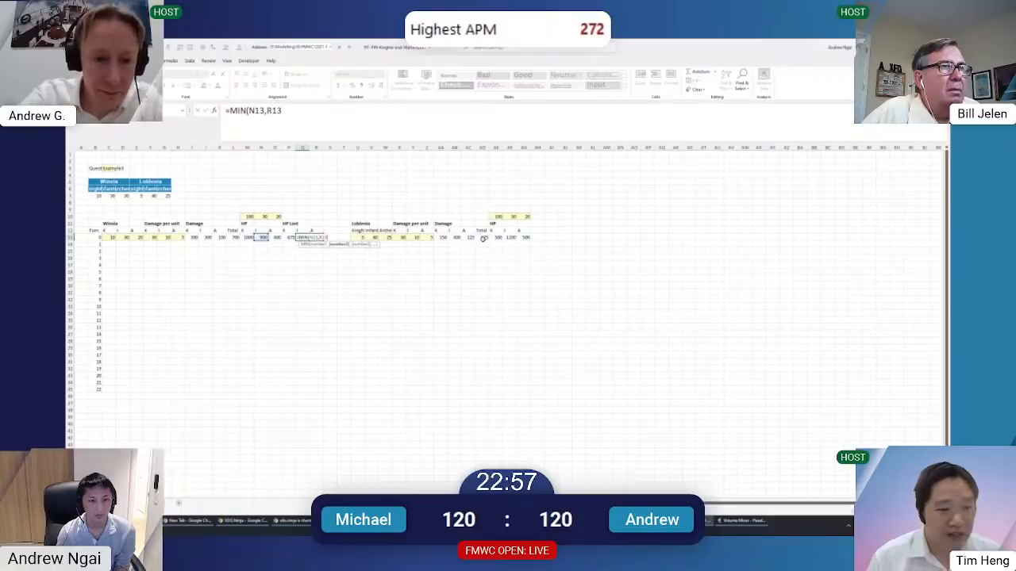
key(Right)
key(Right)
key(Right)
key(Right)
key(Right)
key(Right)
key(Right)
key(Right)
key(Right)
key(Right)
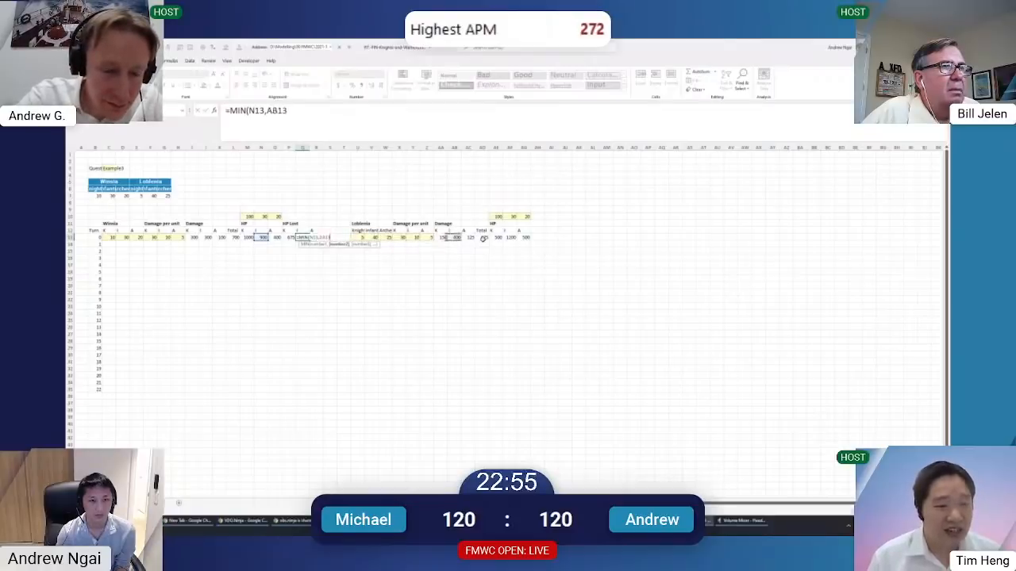
text())
key(Return)
Copy the infantry HP Lost formula from Q13 into the archers cell R13
key(Up)
key(ctrl+c)
key(Right)
key(ctrl+v)
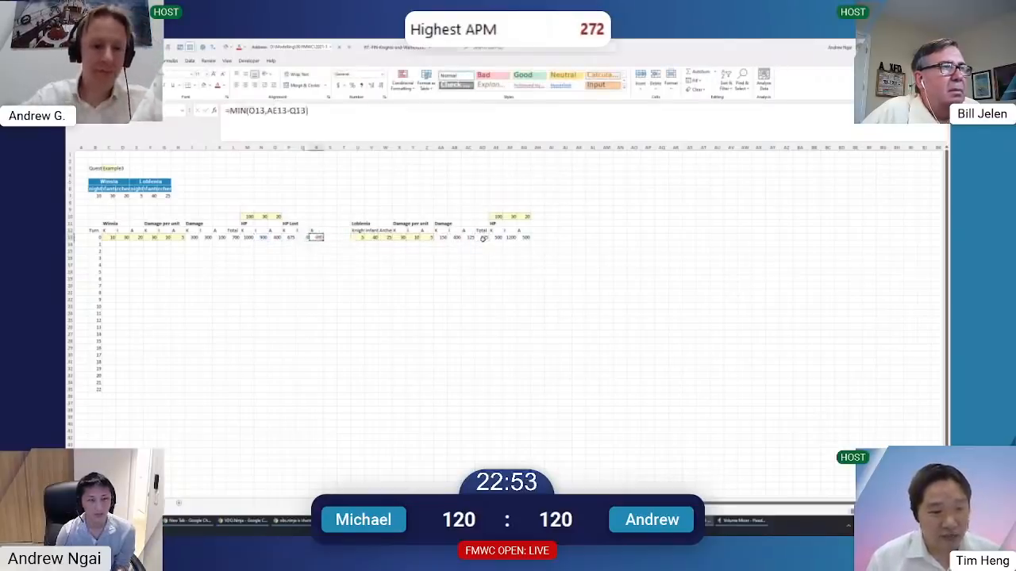
Enter the archers HP Lost formula in R13 as the minimum of O13 and AD13-P13-Q13
text(=MIN()
key(Left)
key(Left)
key(Left)
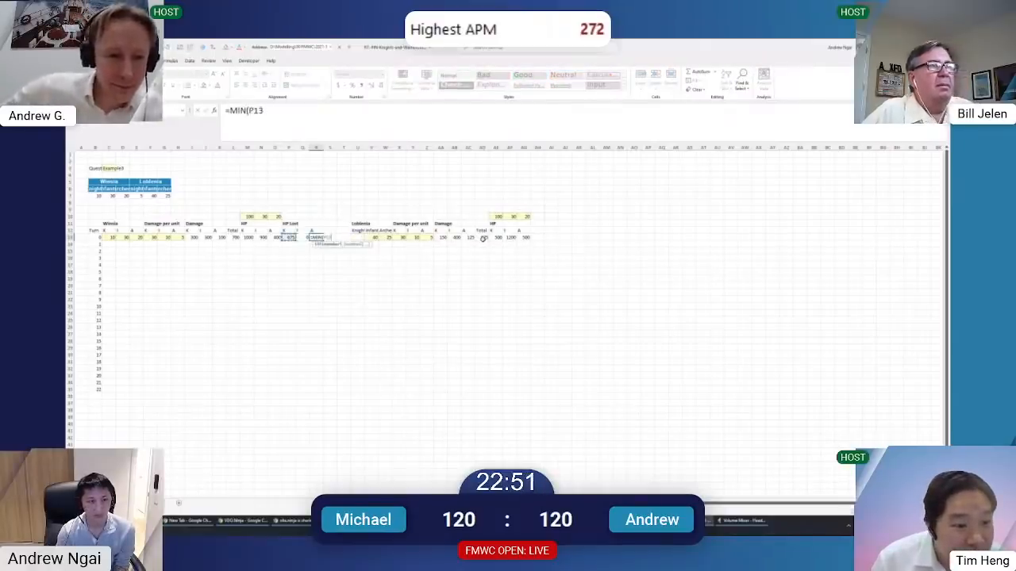
text(,)
key(Right)
click(482, 238)
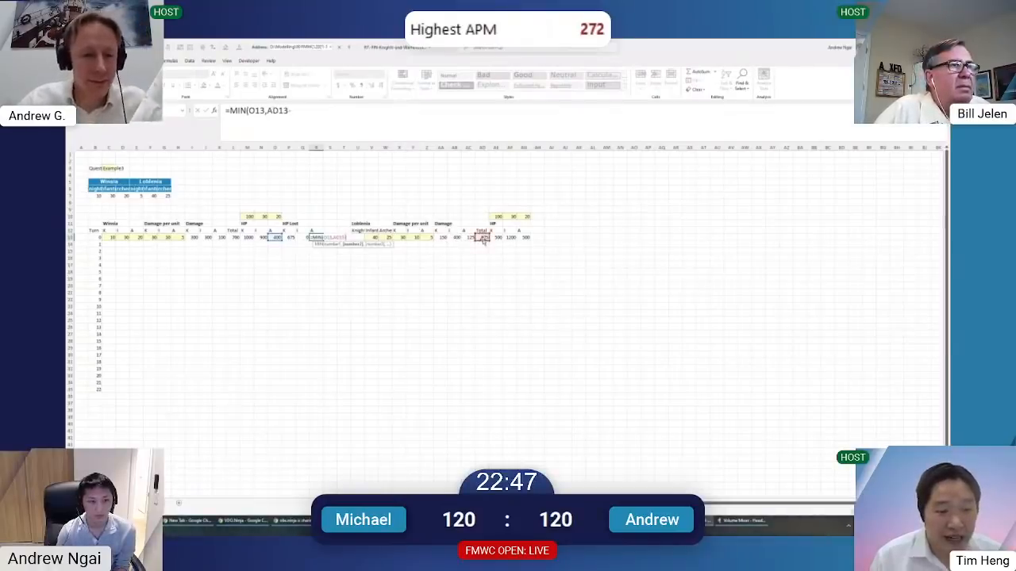
text(-P13-Q13)
key(Return)
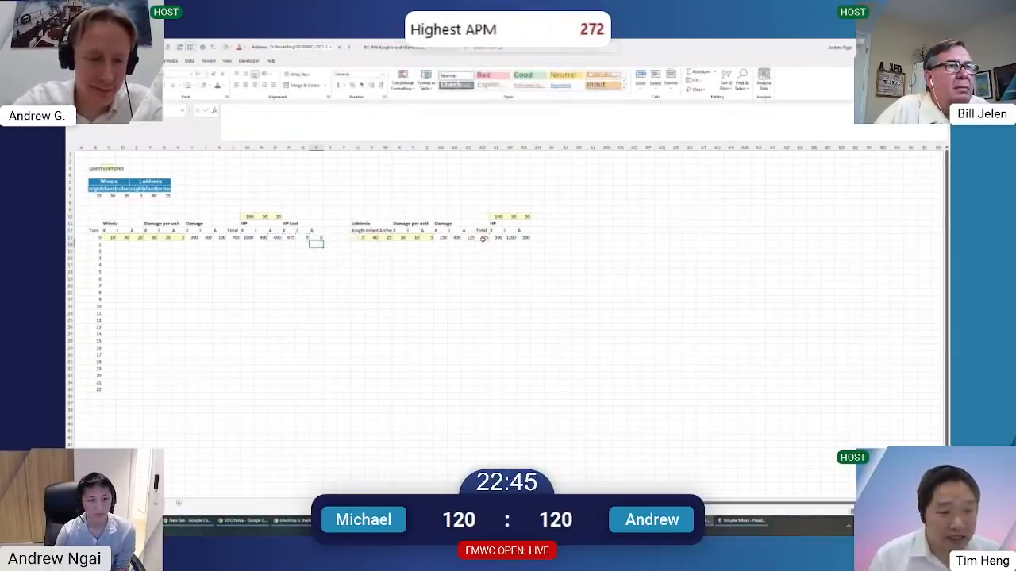
Copy the HP Lost block with its headings from P11:R20 to the second army's section, starting at AH11
click(311, 237)
drag(311, 238, 319, 287)
key(ctrl+c)
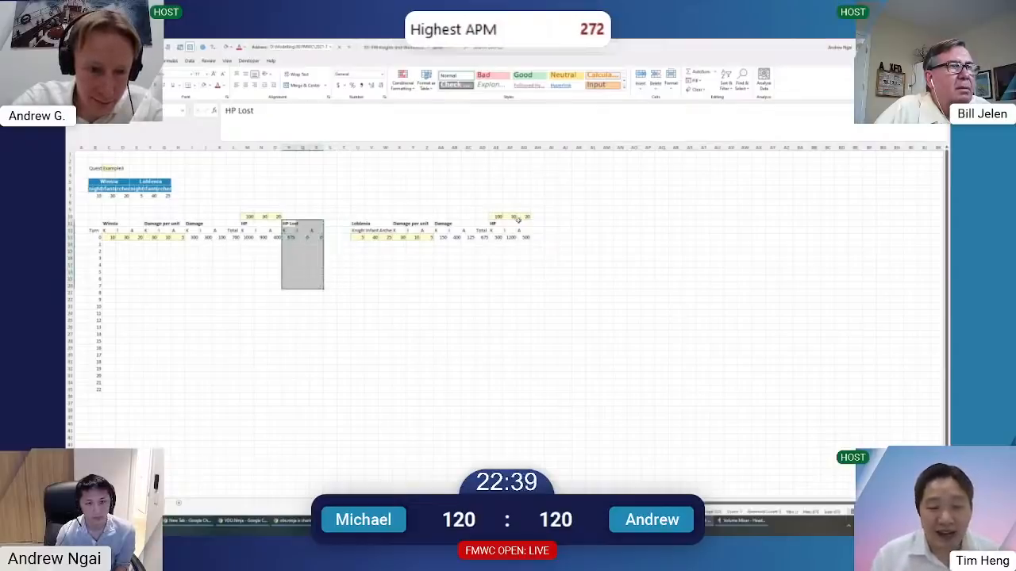
click(533, 223)
key(ctrl+v)
key(Escape)
Enter the second army's knights HP Lost formula =MIN(L13,AE13) in AH13
click(538, 237)
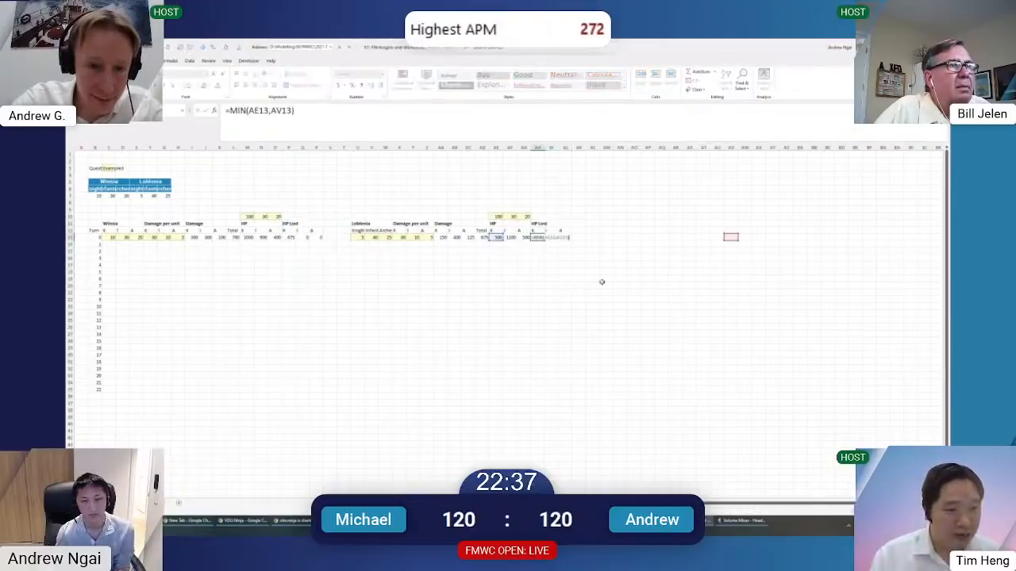
text(=MIN()
key(ctrl+Left)
key(ctrl+Left)
key(Left)
key(Left)
key(Left)
key(Left)
key(Left)
key(Left)
text(-AF1)
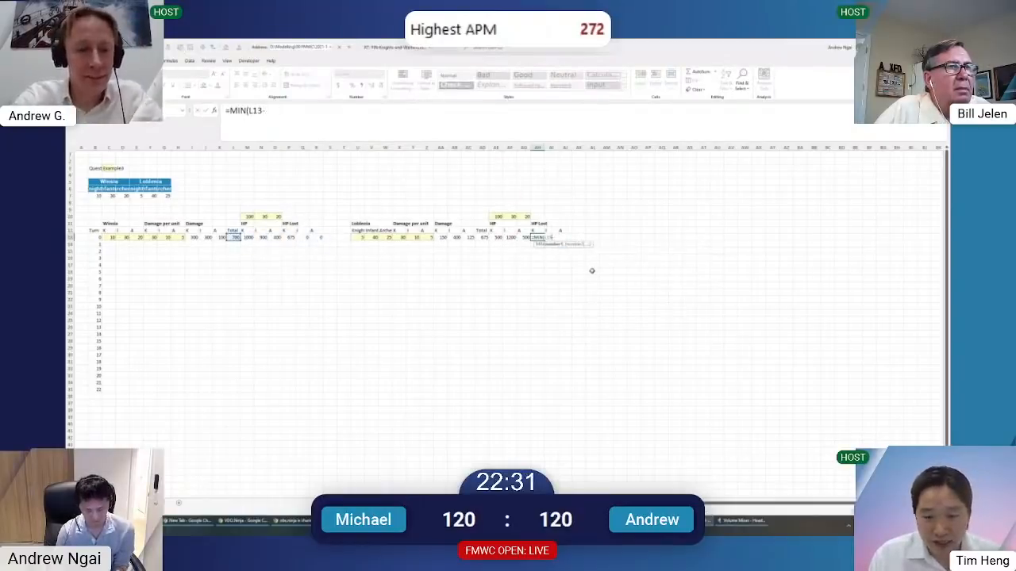
key(BackSpace)
text(,)
key(Left)
key(Left)
key(Left)
text())
key(Return)
Enter the second army's infantry HP Lost formula =MIN(L13-AH13,AF13) in AI13
key(Up)
key(Right)
text(=MIN()
key(Left)
key(Left)
key(Left)
key(Left)
key(Left)
key(Left)
key(Left)
key(Left)
key(Left)
key(Left)
key(Left)
key(Left)
key(Left)
key(Left)
key(Left)
key(Left)
key(Left)
key(Left)
key(Left)
key(Left)
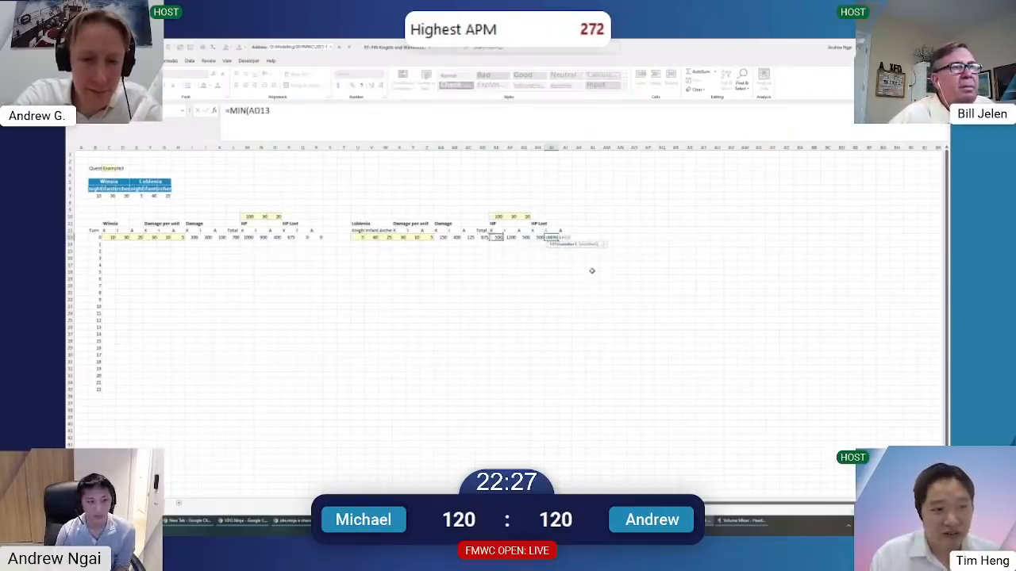
text(-)
key(Left)
key(Right)
text(,)
key(Left)
key(Left)
key(Left)
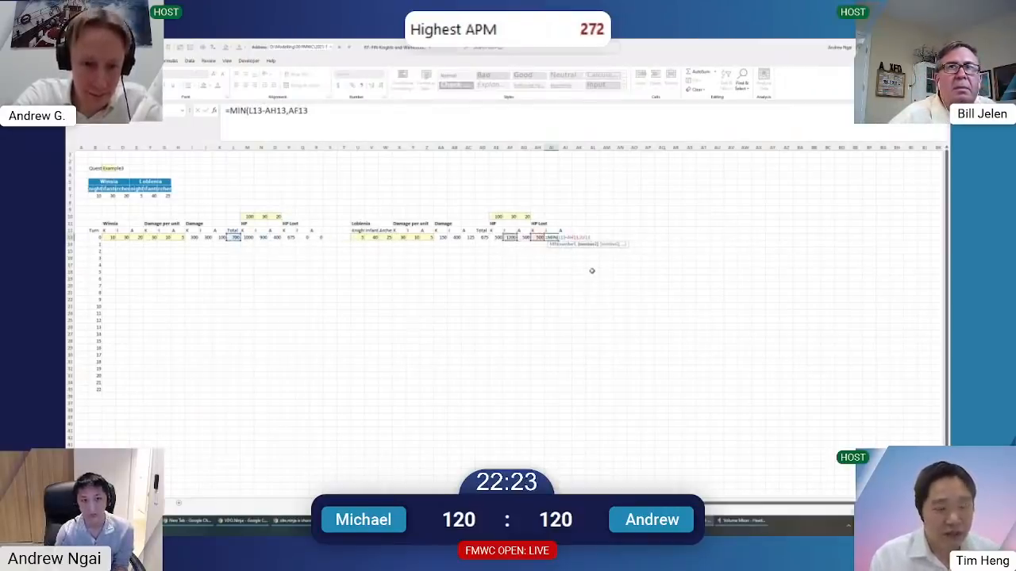
text())
key(ctrl+Return)
Enter the second army's archers HP Lost formula =MIN(AG13,L13-AH13-AI13) in AJ13
key(Right)
text(=MIN()
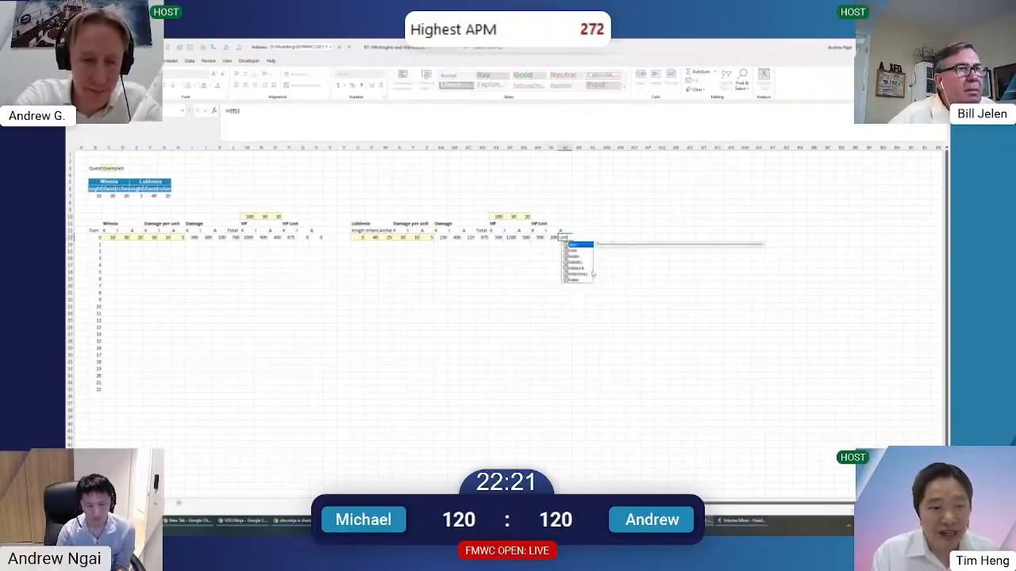
key(Left)
key(Left)
text(,)
key(Left)
key(Left)
key(Left)
key(Left)
key(Left)
key(Left)
key(Left)
key(Left)
key(Left)
key(Left)
key(Left)
key(Left)
key(Left)
key(Left)
key(Left)
key(Left)
key(Left)
key(Left)
key(Left)
text(-)
key(Left)
key(Left)
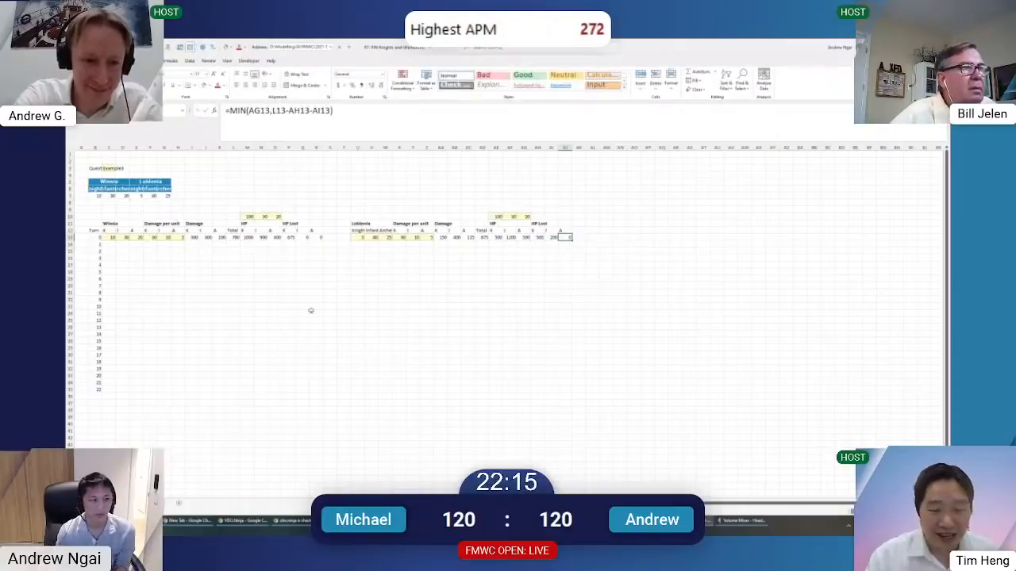
Fill the second army's turn 0 row U13:AJ13 down through turn 22 in row 35
shift+click(357, 389)
key(ctrl+d)
click(370, 298)
click(443, 244)
key(ctrl+shift+Right)
key(ctrl+c)
key(ctrl+Left)
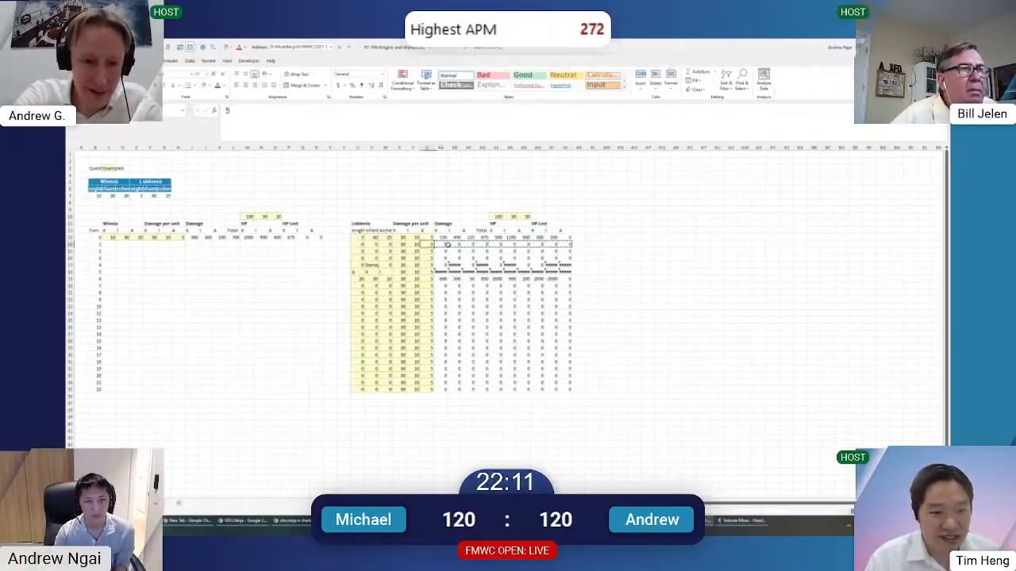
key(ctrl+Left)
key(Right)
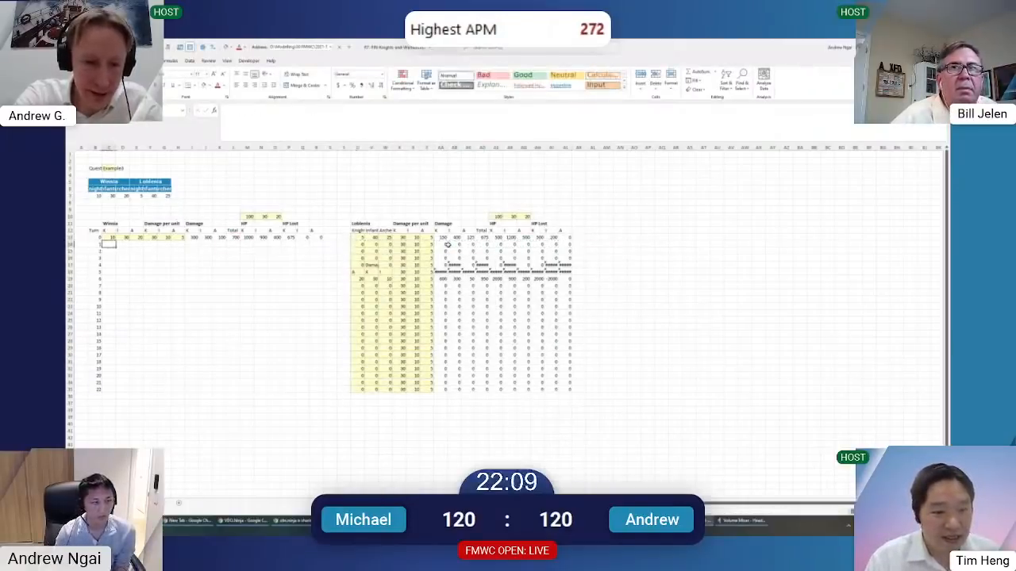
click(330, 223)
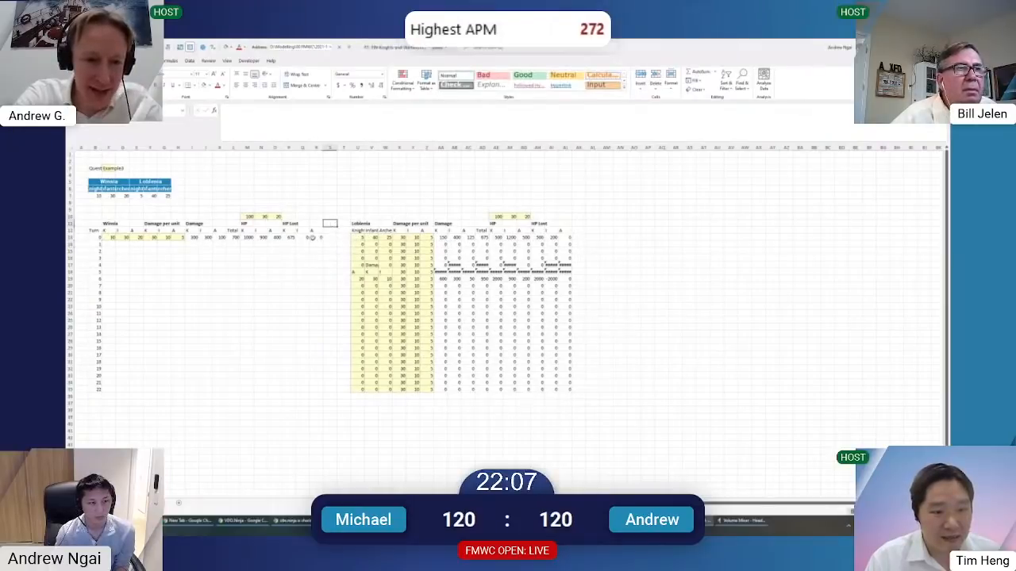
Enter the first army's remaining HP formula =M13-P13 in M14 and copy it across M14:O35
click(244, 240)
click(166, 244)
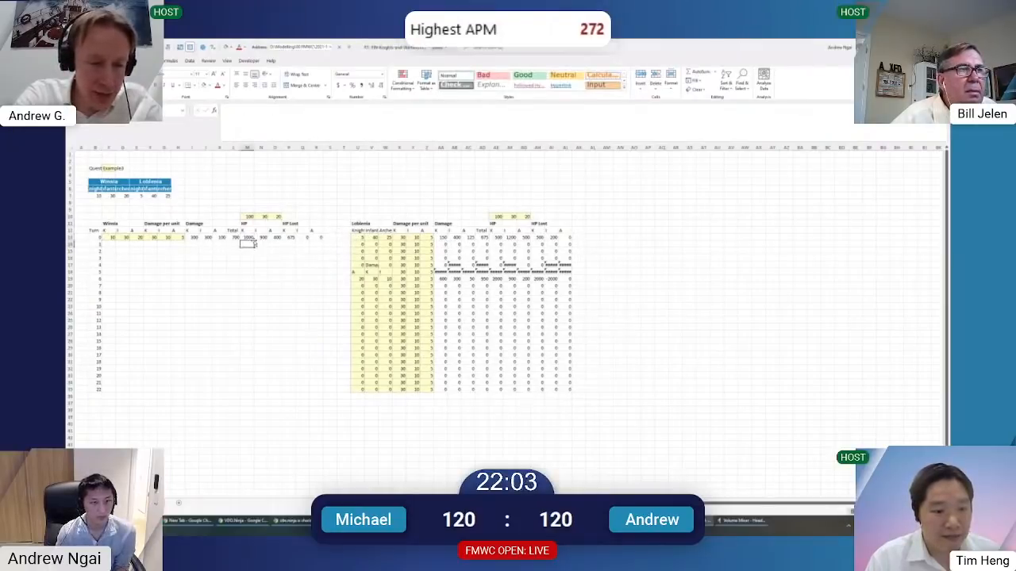
text(=)
key(Up)
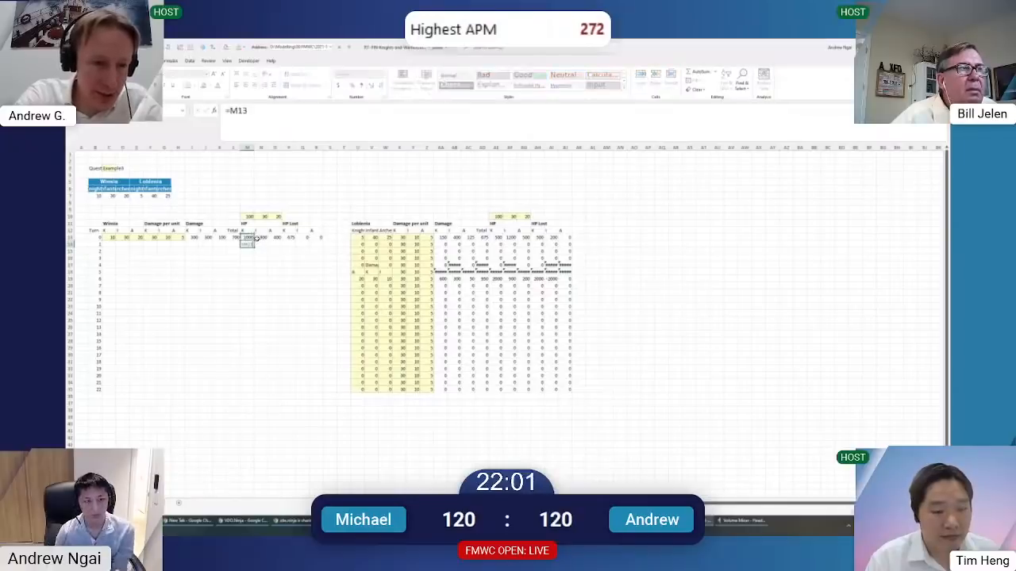
key(Right)
key(ctrl+Return)
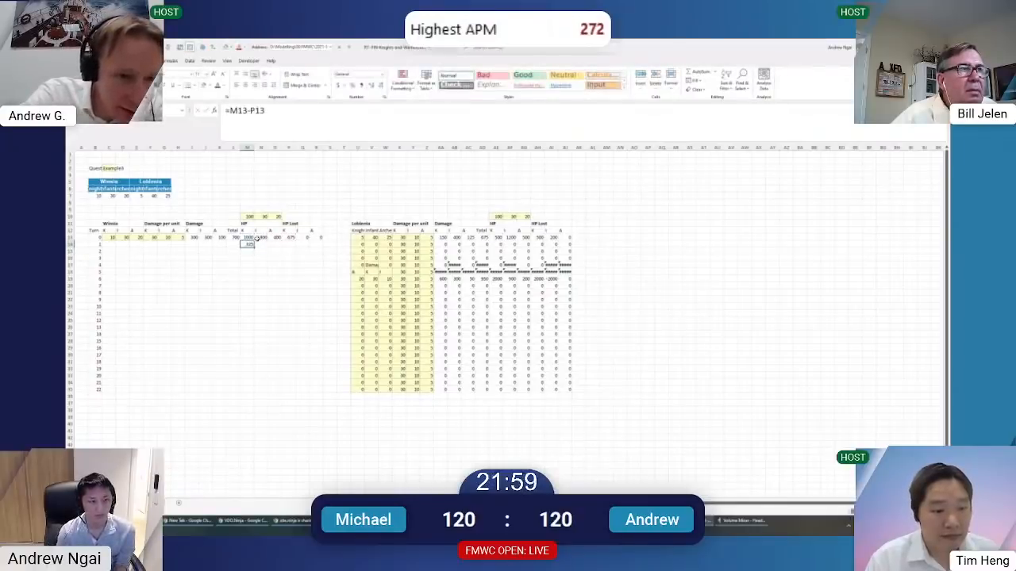
shift+click(279, 390)
key(ctrl+v)
click(277, 256)
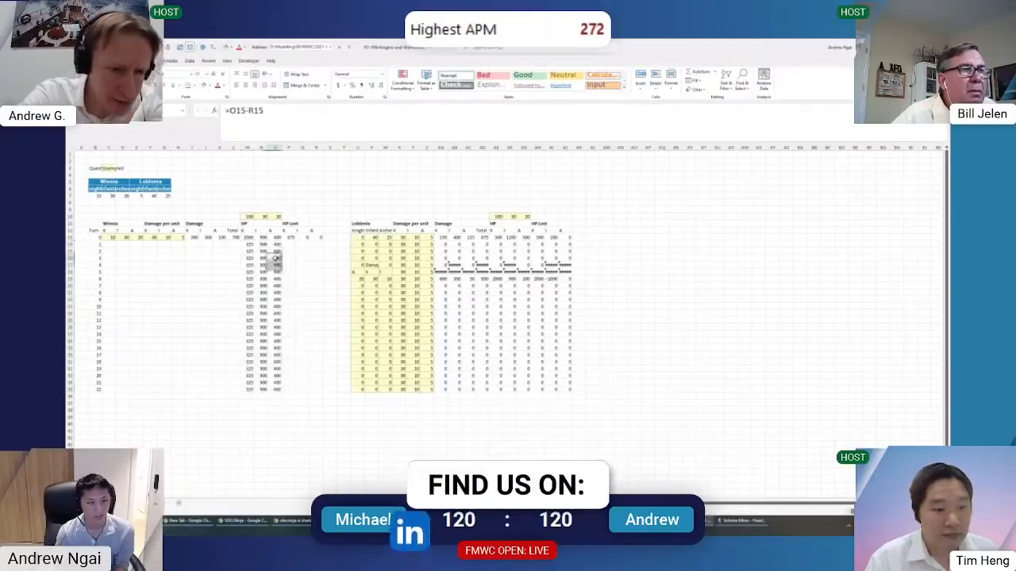
Copy the first army's turn 0 HP Lost formulas in P13:R13 down through row 35
click(290, 239)
key(ctrl+c)
shift+click(320, 389)
key(ctrl+v)
click(260, 245)
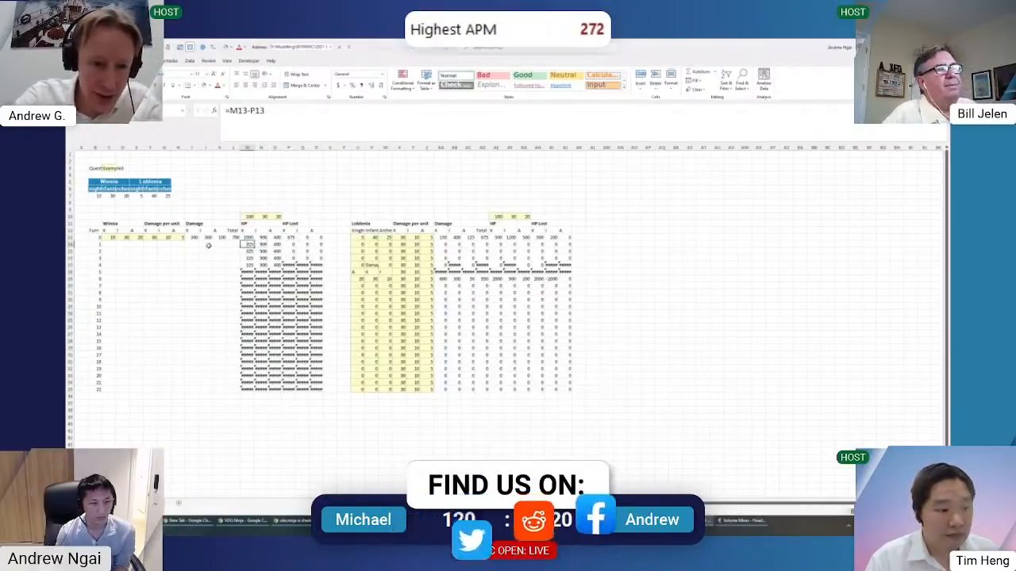
Enter =CEILING(M14/M$10,1) in C14 to calculate the first army's surviving knights
click(111, 244)
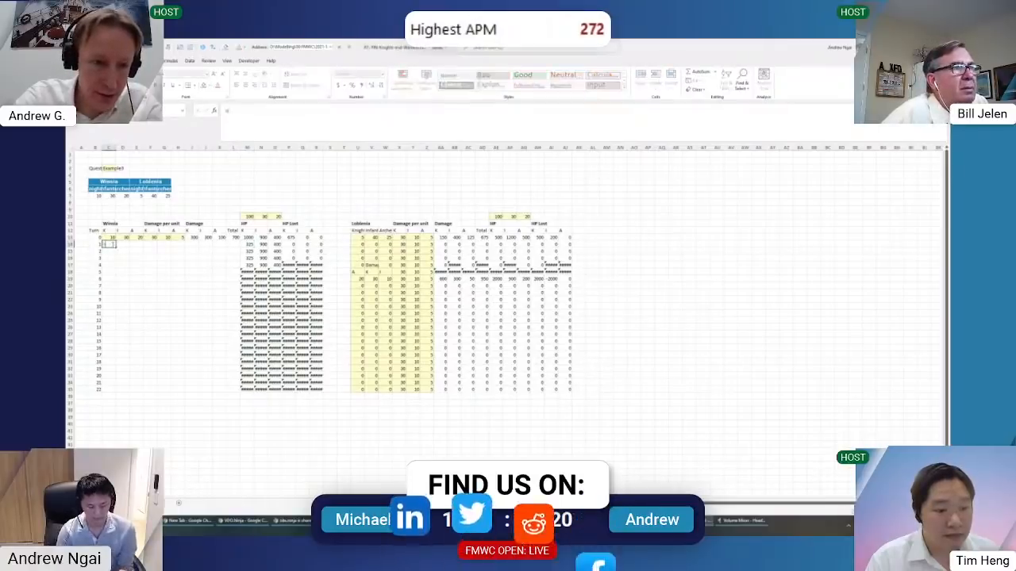
text(=)
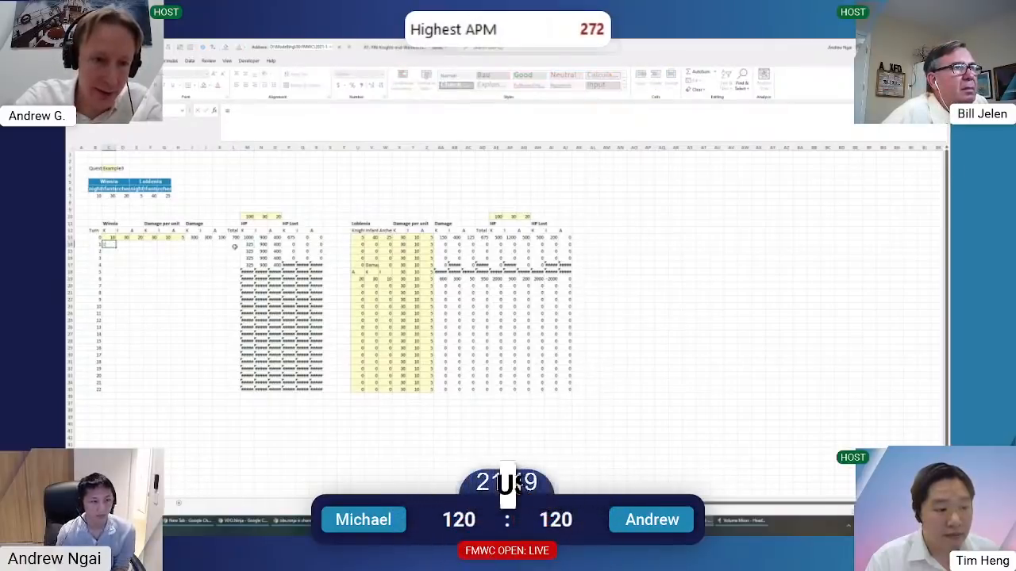
click(248, 216)
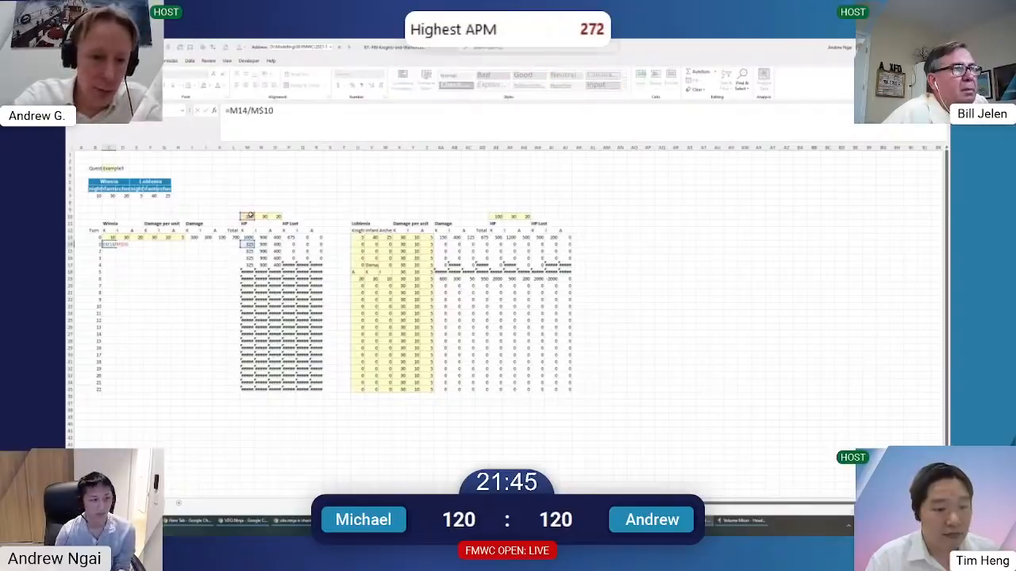
text(ceiling()
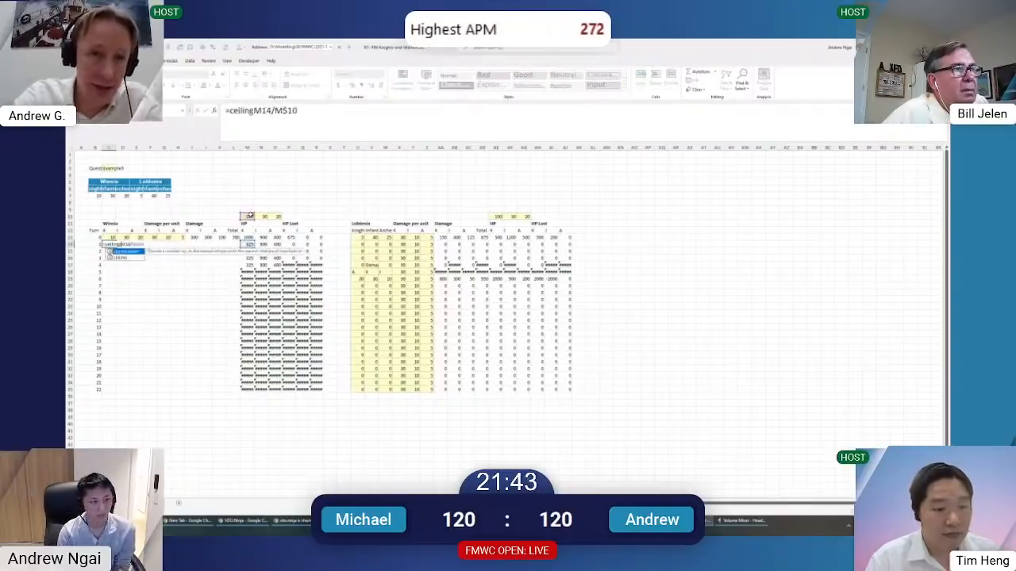
text(,1)
key(ctrl+Return)
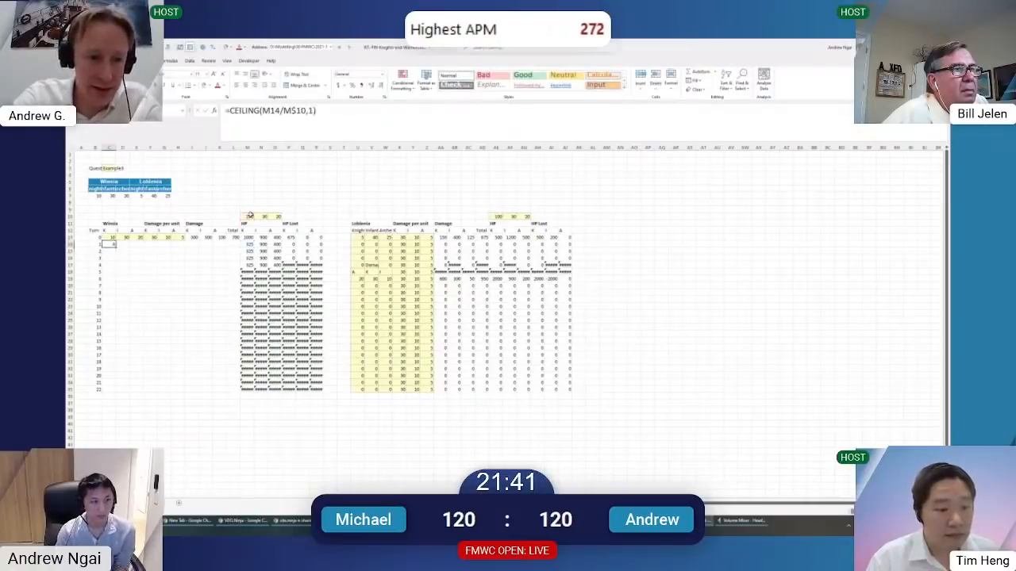
Fill the surviving-units formula from C14 across to E14 and down through row 35
shift+click(141, 245)
key(ctrl+r)
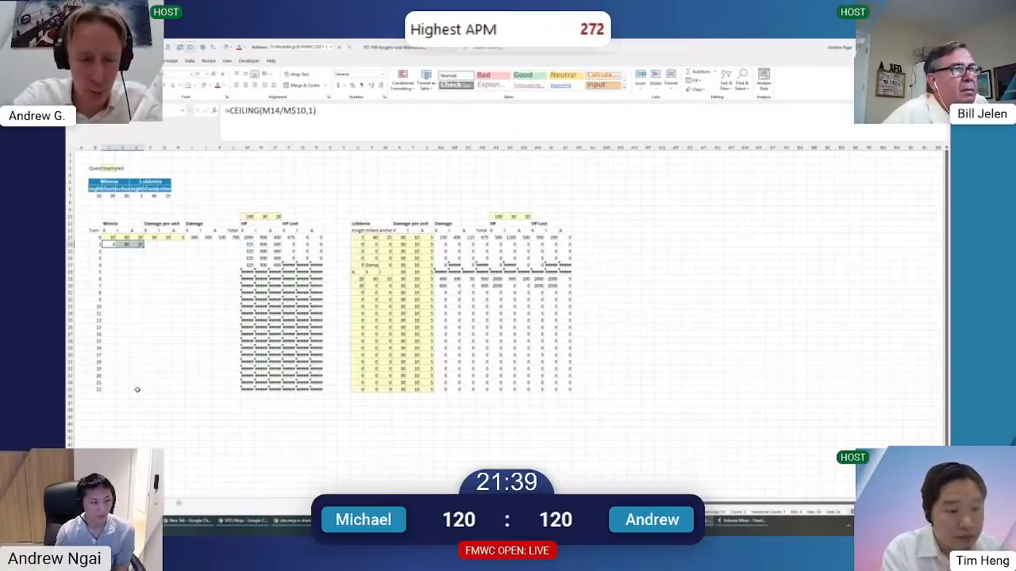
shift+click(137, 389)
key(ctrl+d)
Copy the surviving-units formulas from C14:E35 to the second army's unit columns starting at U14, checking the references in U14
key(ctrl+c)
click(362, 245)
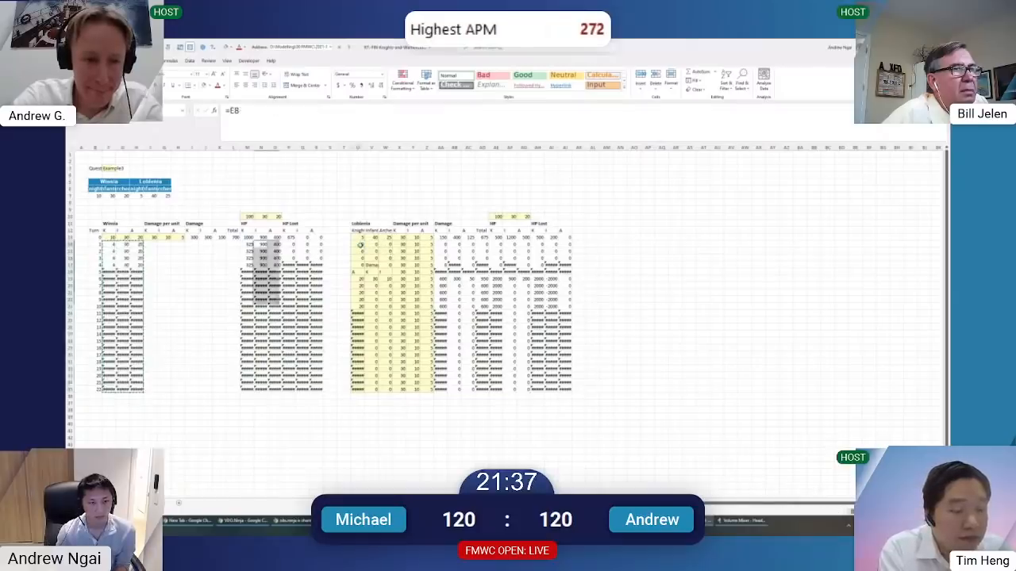
key(ctrl+v)
key(Escape)
click(363, 245)
key(F2)
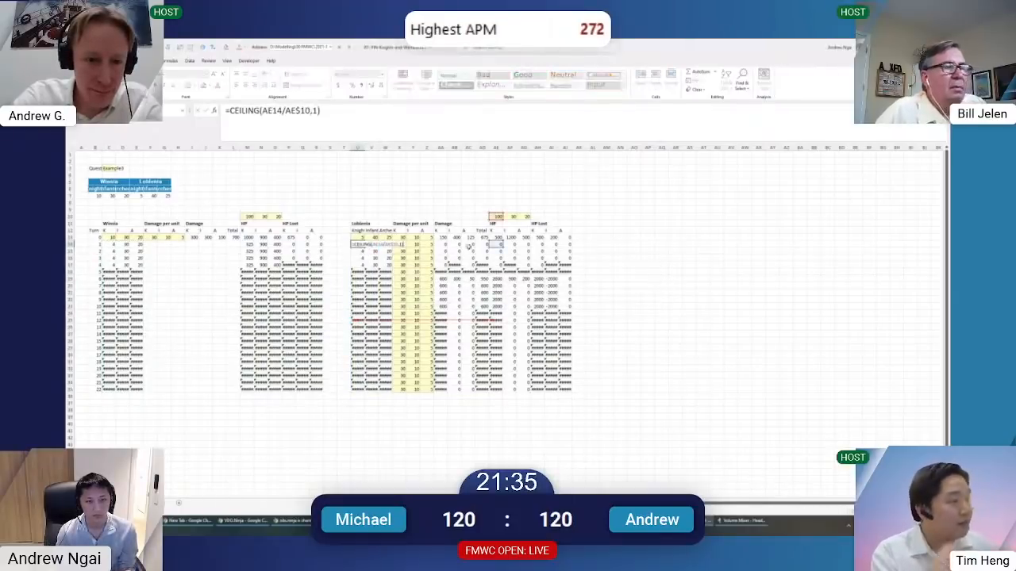
key(Escape)
Copy the first army's remaining HP formulas from M14:O35 to the second army's HP columns starting at AE14
key(ctrl+Left)
key(ctrl+Left)
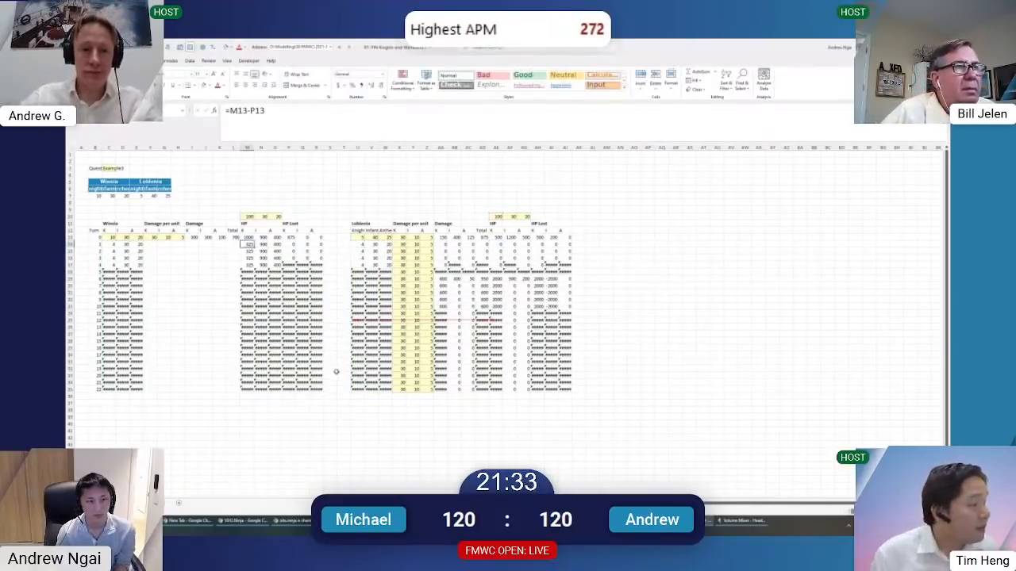
shift+click(318, 389)
key(ctrl+c)
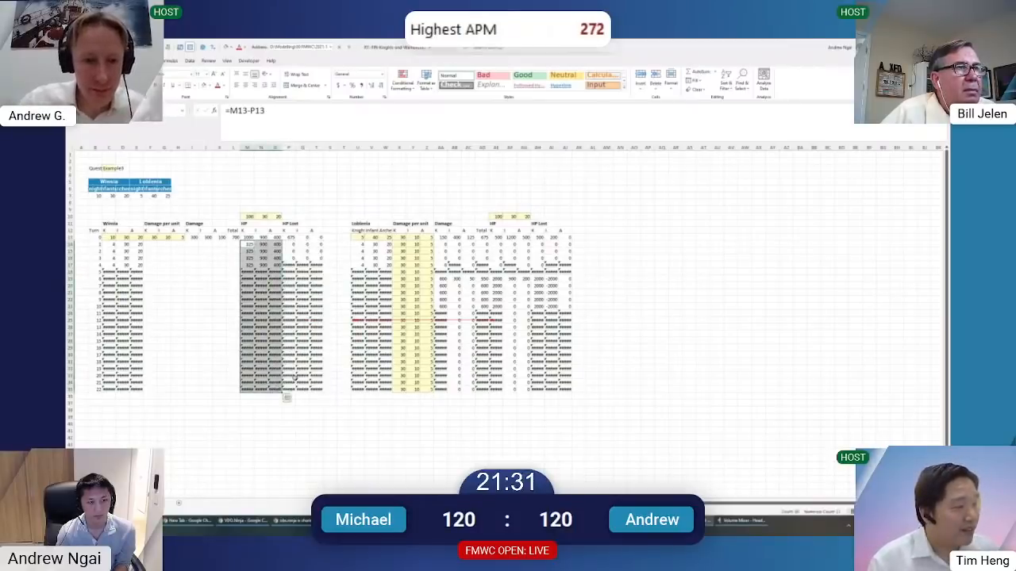
click(498, 245)
key(ctrl+v)
Apply the yellow input shading to the turn 0 HP and HP Lost cells AE13:AJ13 and M13:R13
click(497, 237)
shift+click(577, 237)
shift+click(565, 237)
click(509, 253)
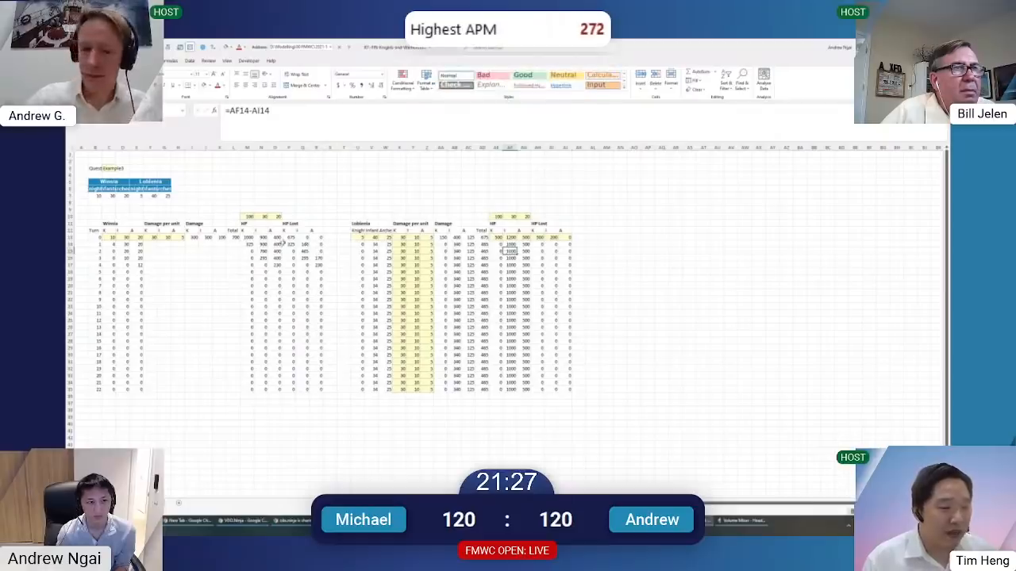
click(247, 238)
shift+click(318, 237)
click(277, 252)
Copy the first army's HP Lost cells P14:R14 over P13:R13 to remove the yellow input shading there
click(290, 245)
key(ctrl+c)
key(Up)
key(shift+Right)
key(shift+Right)
key(ctrl+v)
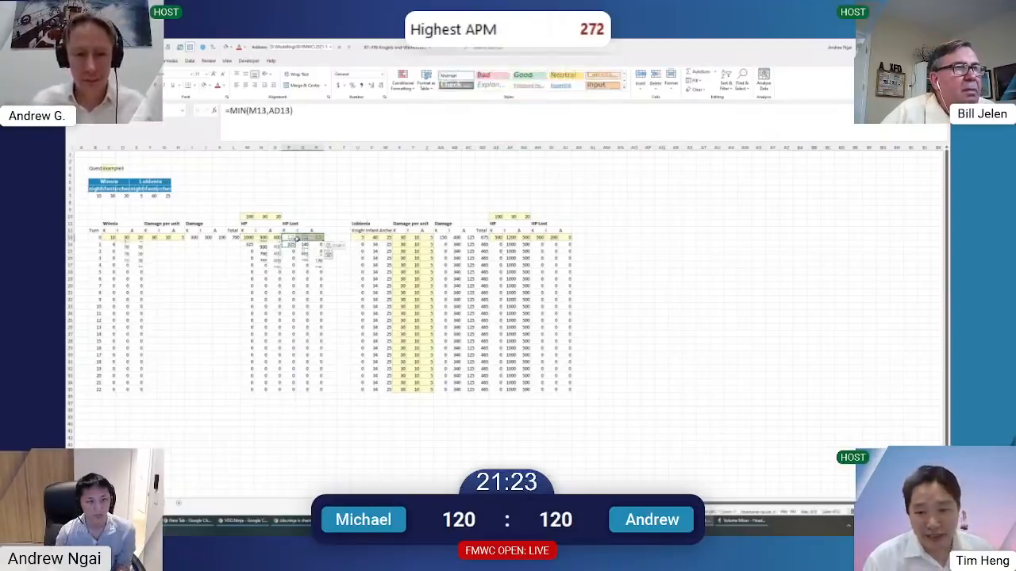
key(Down)
key(shift+Right)
key(shift+Right)
key(ctrl+c)
key(Up)
key(ctrl+v)
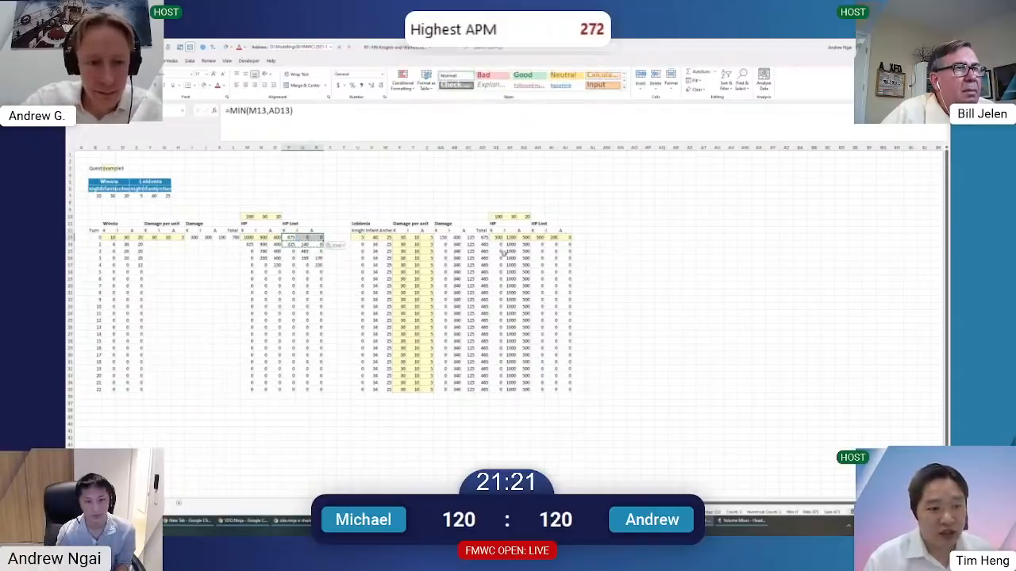
Copy the second army's HP Lost cells AH14:AJ14 over AH13:AJ13 to remove the yellow input shading there
click(538, 243)
key(shift+Right)
key(shift+Right)
key(ctrl+c)
key(Up)
key(ctrl+v)
key(Escape)
key(Down)
key(Left)
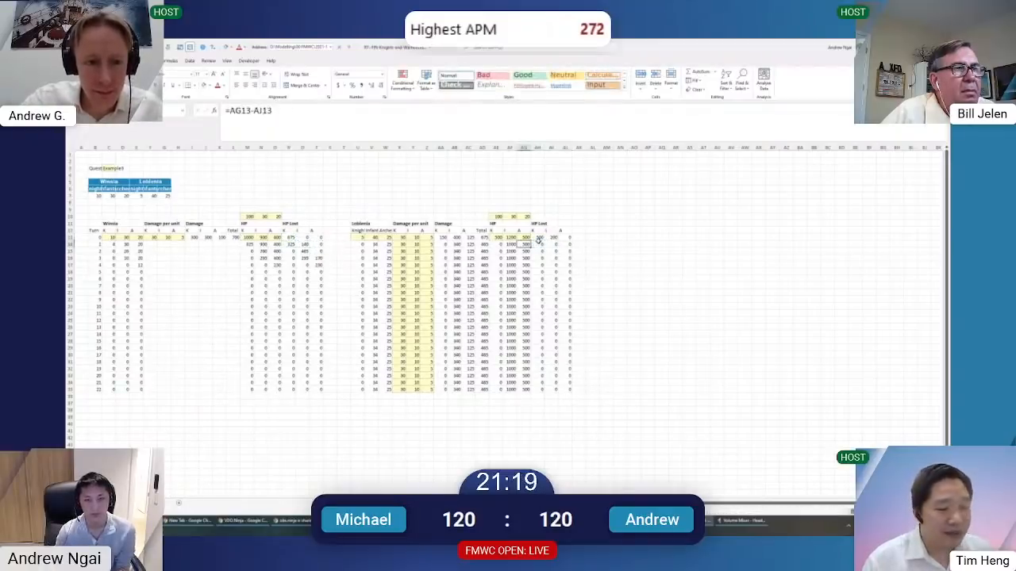
Fill the first army's Damage and Total formulas in I13:L13 down through row 35
click(481, 244)
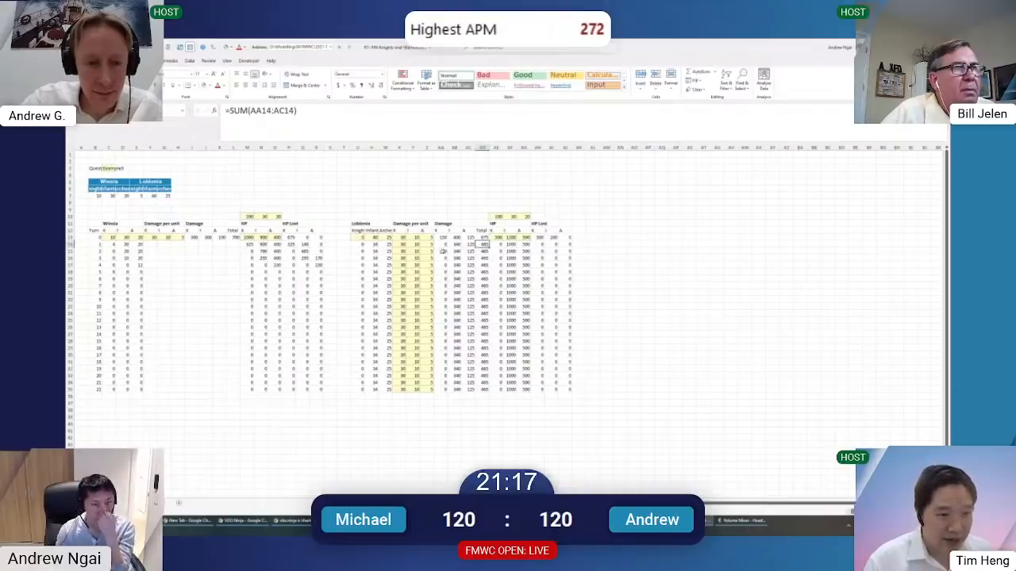
click(231, 244)
click(193, 238)
shift+click(241, 391)
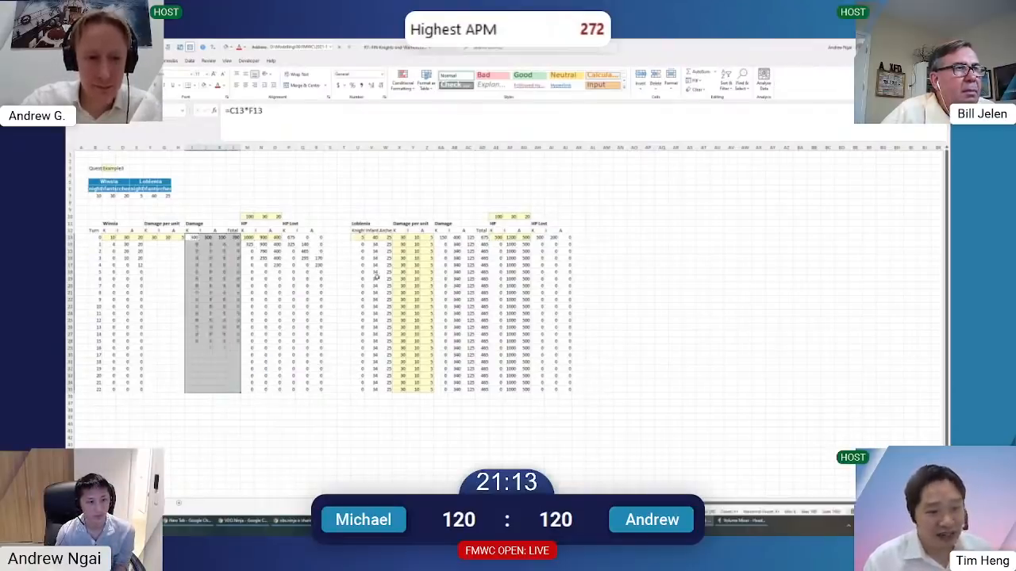
Clear the second army's Damage per unit values and shading in X14:Z35
click(444, 237)
click(387, 250)
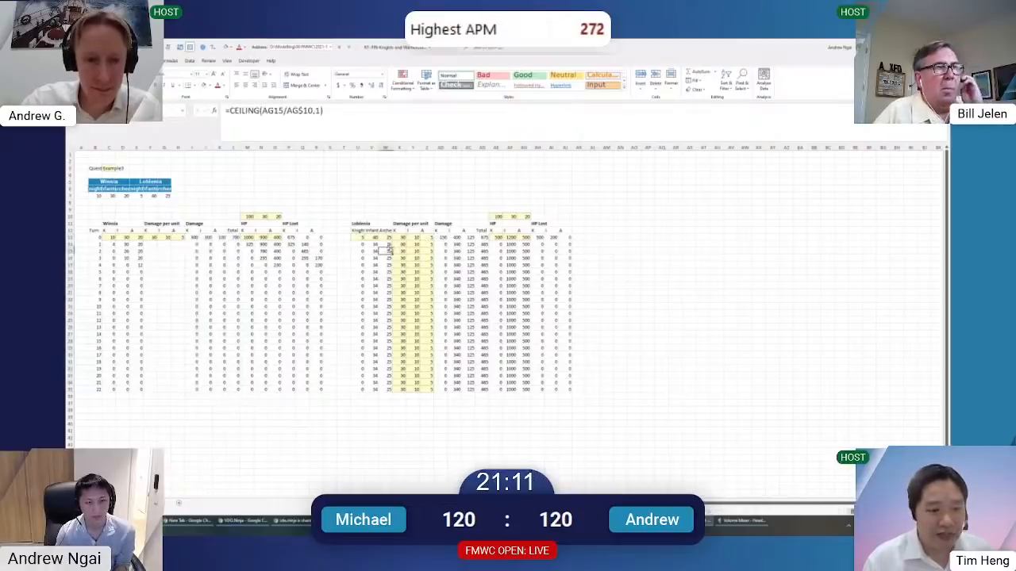
click(399, 245)
shift+click(426, 386)
key(Delete)
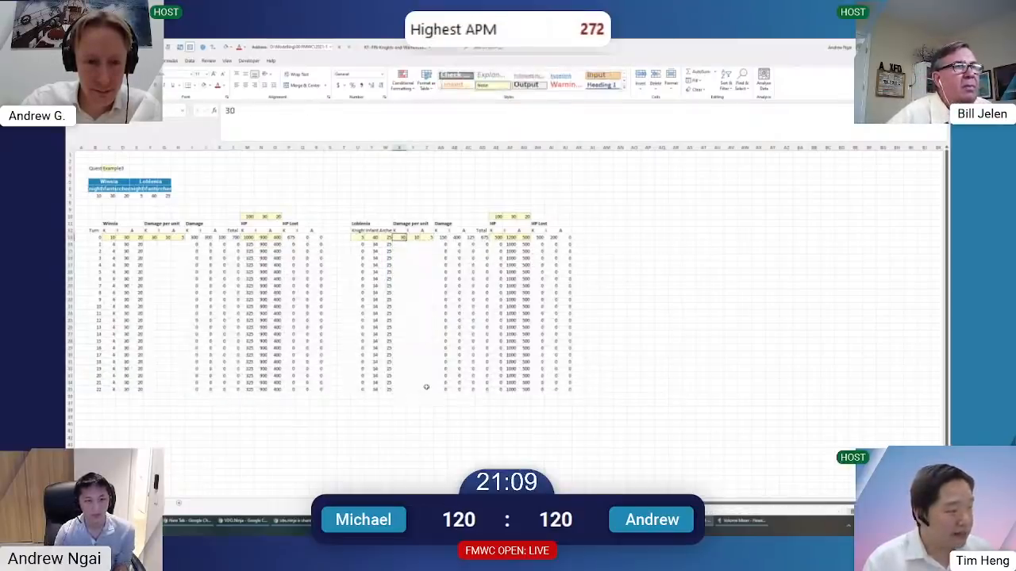
Enter =X13 in X14 and fill it across and down the second army's Damage per unit block X14:Z35
key(Down)
text(=)
key(Up)
key(ctrl+Return)
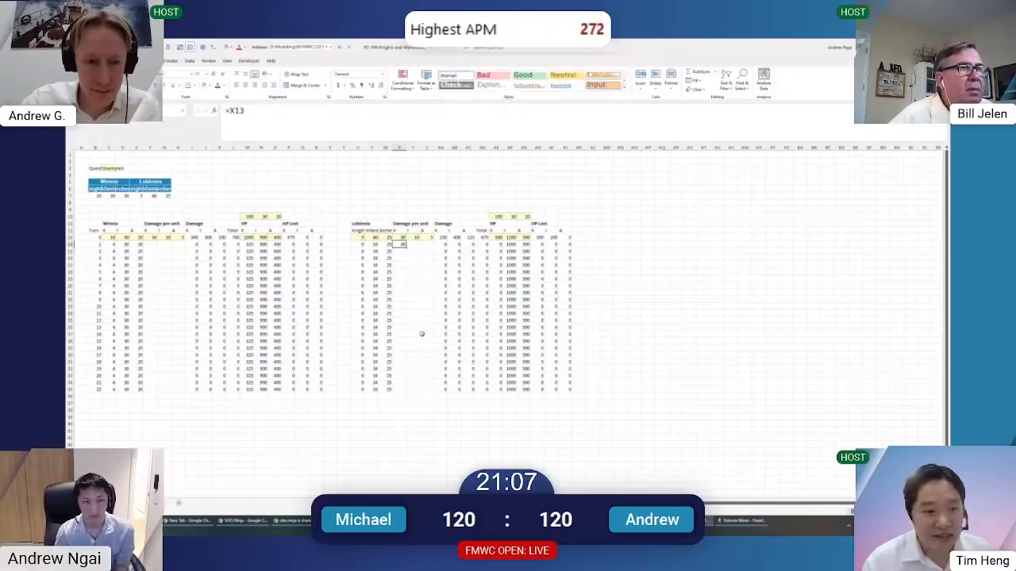
shift+click(430, 389)
key(ctrl+r)
key(ctrl+d)
Copy the carried-forward Damage per unit formulas X14:Z35 to the first army's block starting at F14
key(ctrl+c)
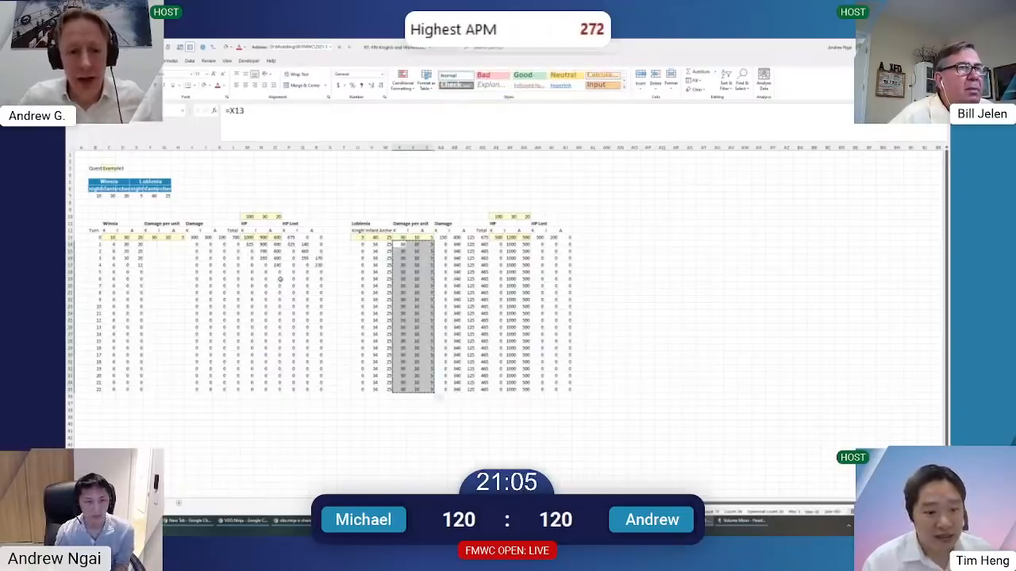
click(149, 246)
key(ctrl+v)
key(Escape)
click(180, 256)
key(Right)
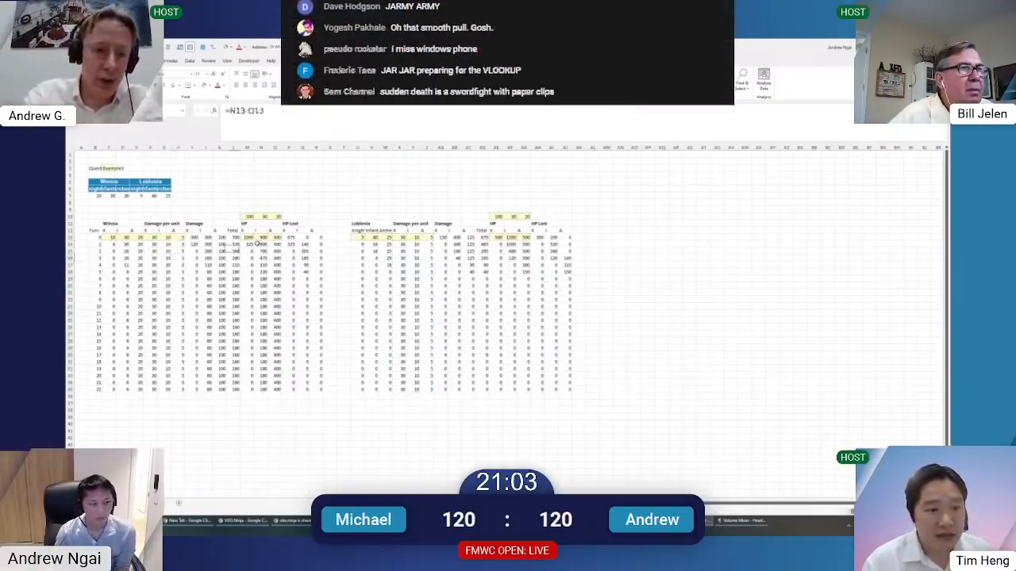
click(235, 252)
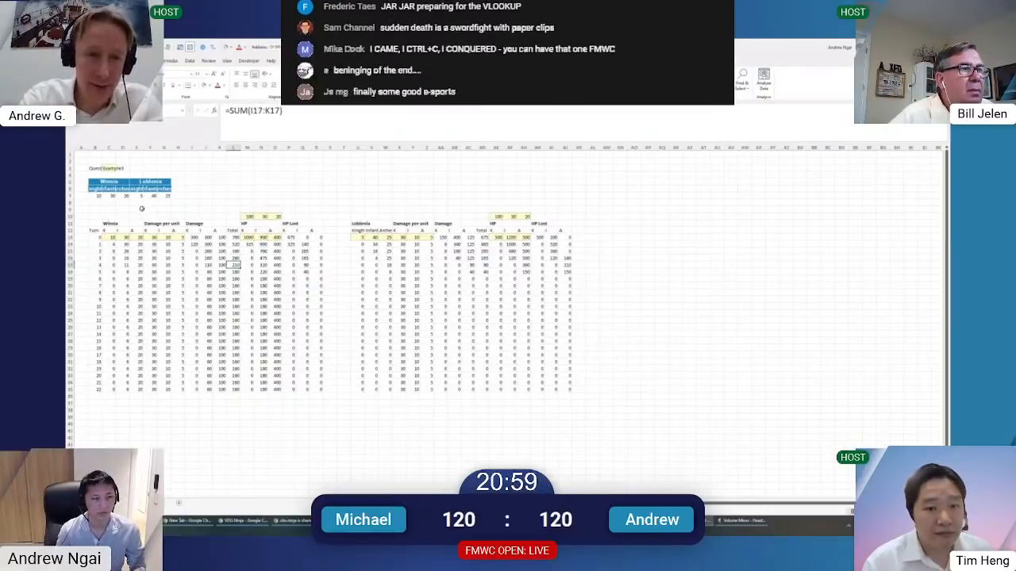
click(212, 174)
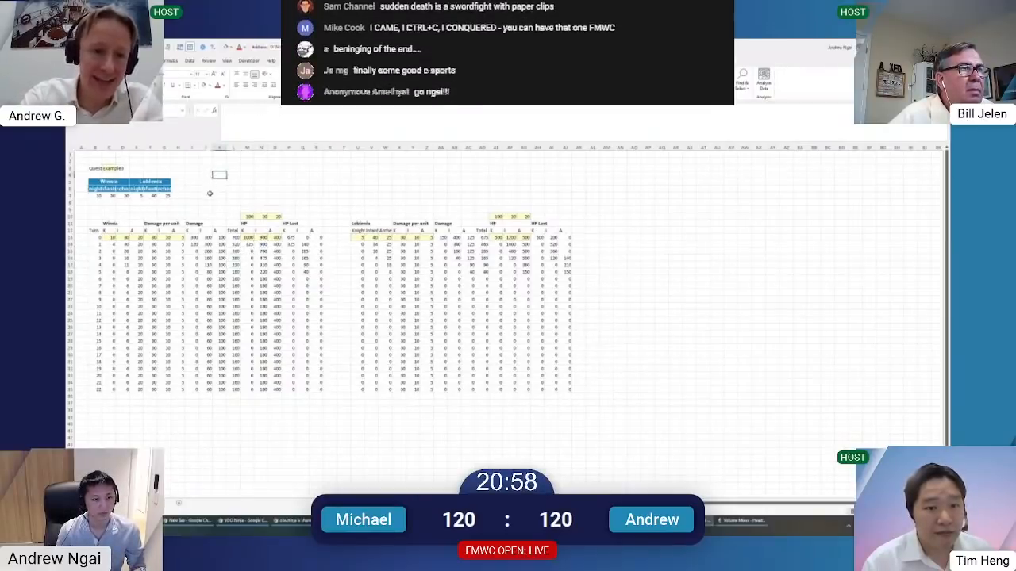
Add a Win? column in S with a turn 0 IF formula giving 1 when the opposing army's total is 0, otherwise 0
click(329, 229)
key(Up)
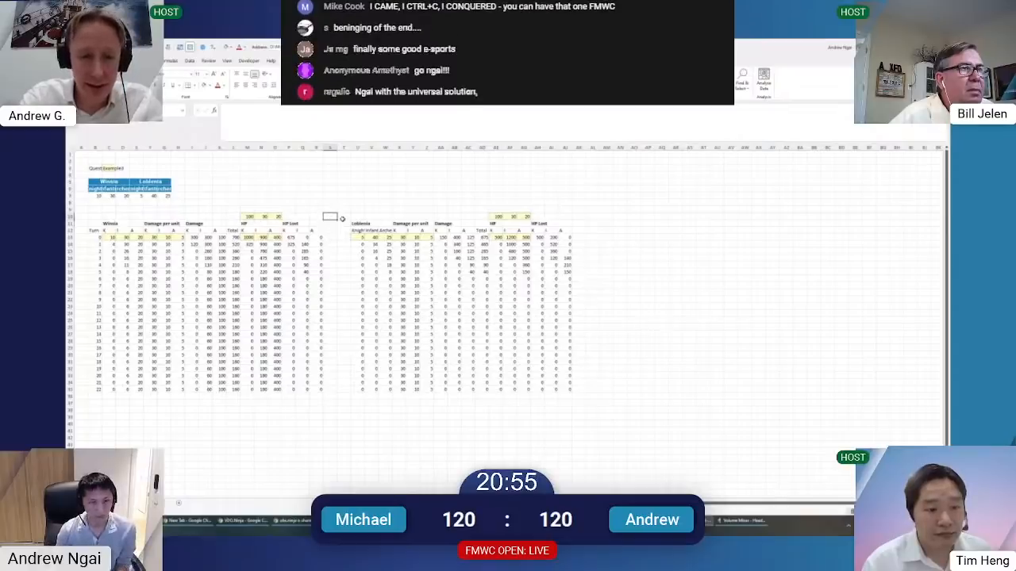
click(333, 229)
text(Win?)
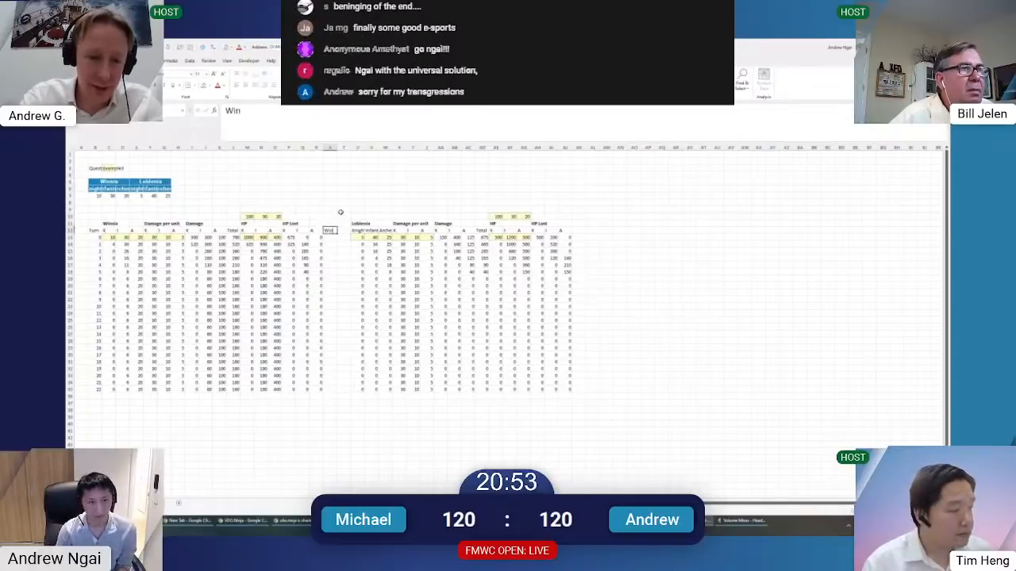
key(Return)
key(Return)
text(=if()
key(Left)
text(=0,1,0))
key(Return)
key(Up)
Copy the Win? column to column AK beside the second army and repoint its turn 0 test to the first army's row 13
key(ctrl+space)
key(ctrl+c)
click(580, 218)
key(ctrl+space)
key(ctrl+v)
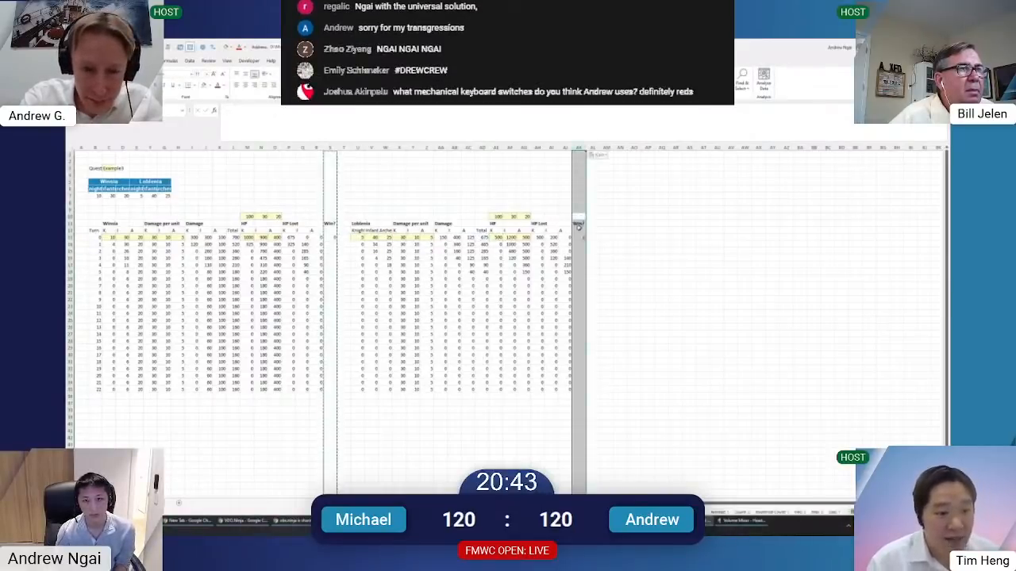
double_click(578, 237)
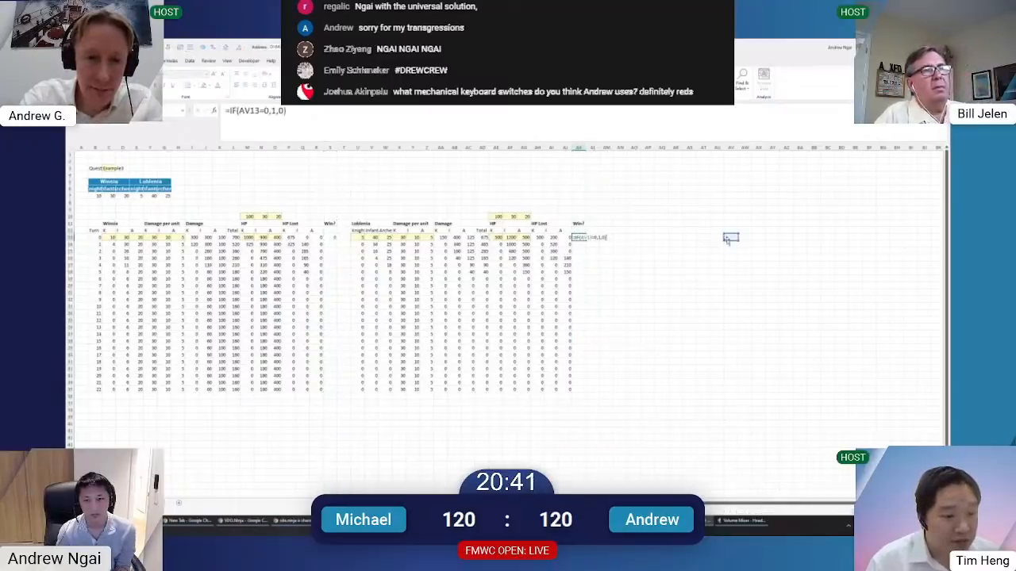
click(234, 237)
drag(238, 243, 292, 241)
key(Return)
Insert a Total column P before the first army's HP Lost block and enter =SUM(M13:O13) for turn 0
click(291, 237)
key(ctrl+space)
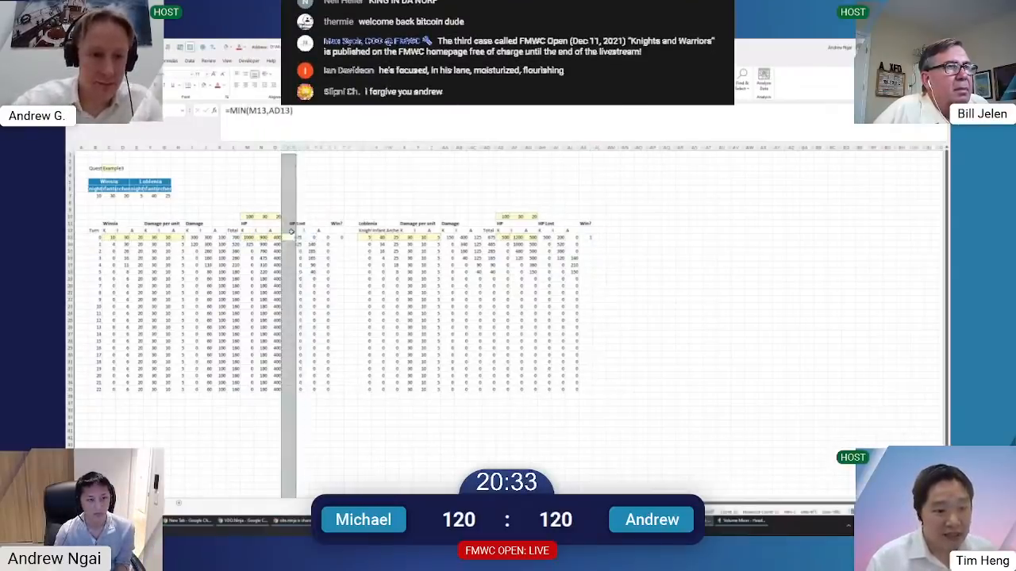
key(ctrl+shift+plus)
text(=SUM()
key(Left)
key(shift+Left)
key(shift+Left)
key(Return)
Fill the first army's HP Total formula in column P down through row 35
key(Left)
key(ctrl+Down)
key(Right)
key(ctrl+shift+Up)
key(ctrl+d)
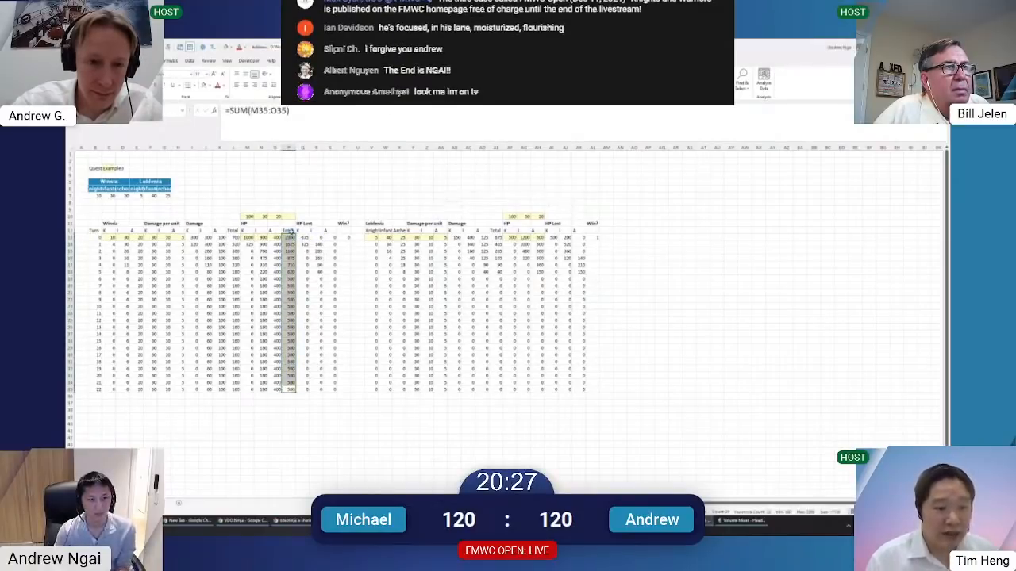
Copy the HP Total column P and insert it before the second army's HP Lost block
key(Up)
key(ctrl+Up)
key(Up)
key(Up)
key(Up)
key(ctrl+space)
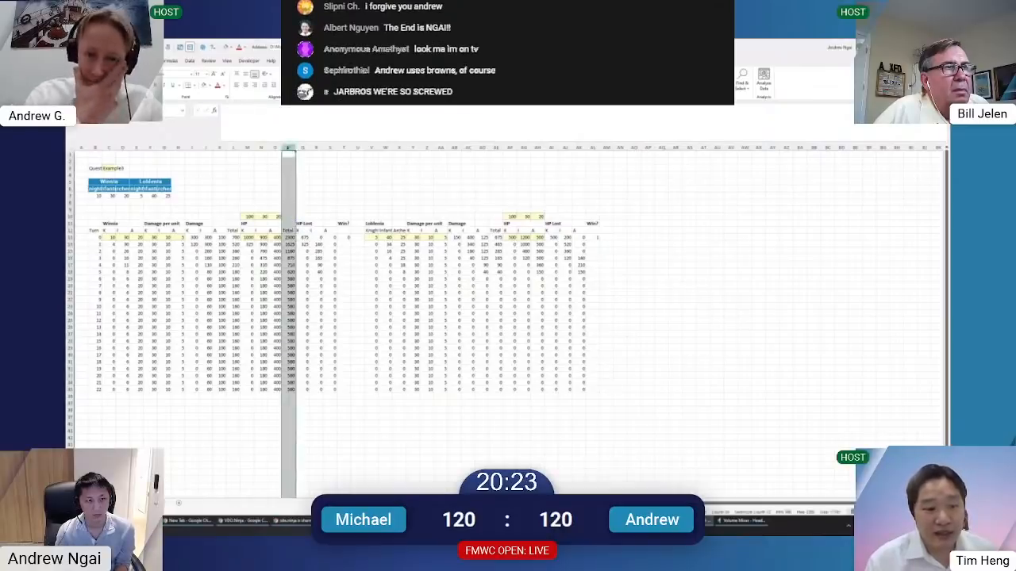
right_click(551, 147)
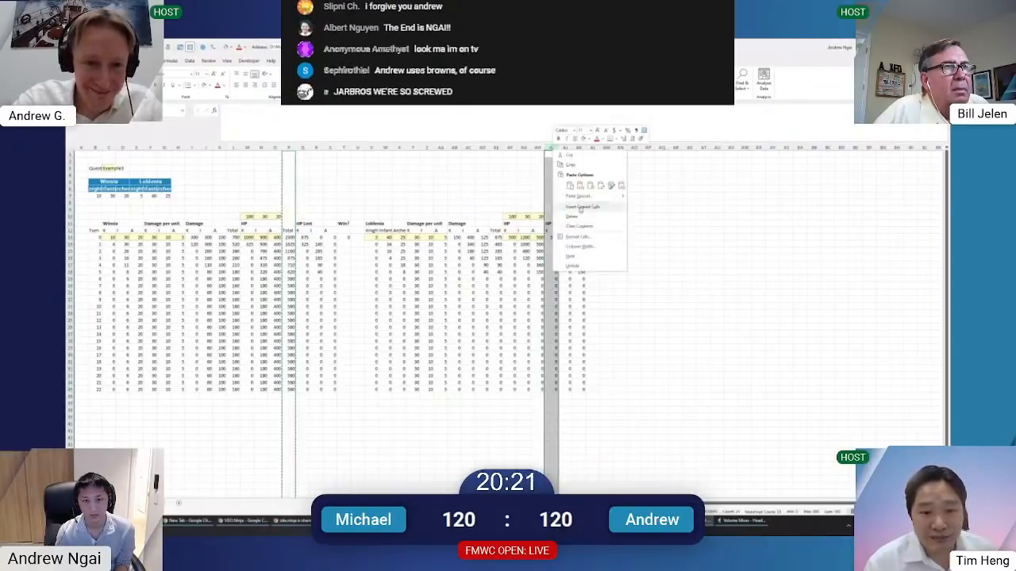
click(582, 208)
click(575, 264)
key(Escape)
Repoint the second army's turn 0 Win? formula in AM13 to the first army's HP Total in P13
click(607, 238)
drag(608, 240, 290, 242)
key(Tab)
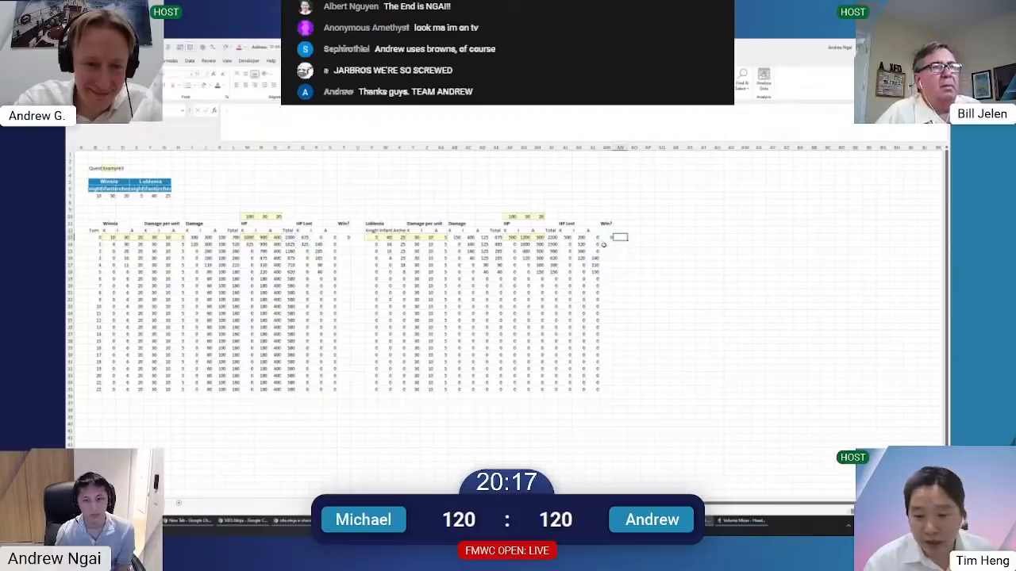
Fill the second army's Win? formula down through AM35 and open the first army's turn 0 Win? formula for editing
click(607, 390)
key(ctrl+shift+Up)
key(ctrl+d)
key(Left)
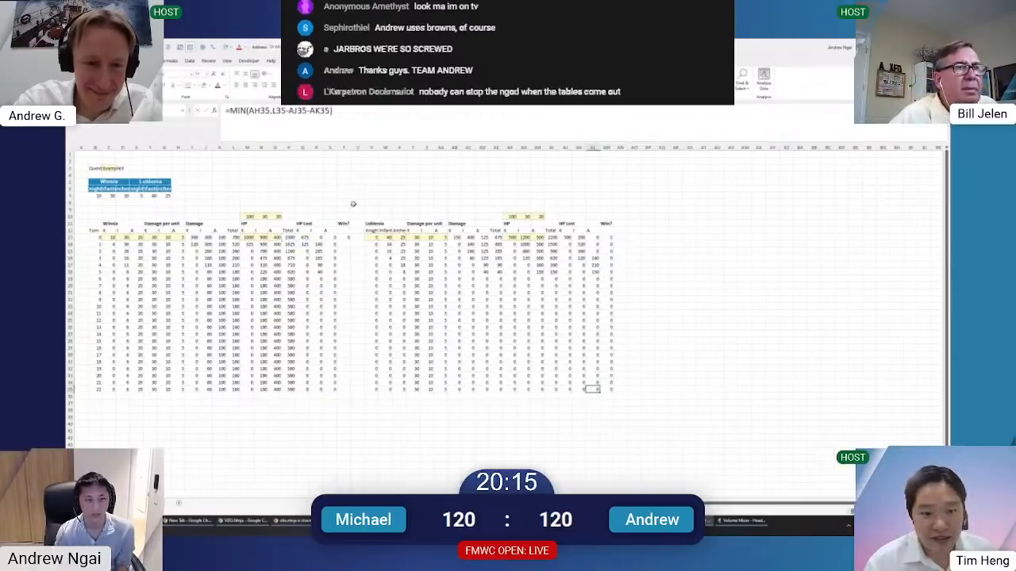
double_click(343, 239)
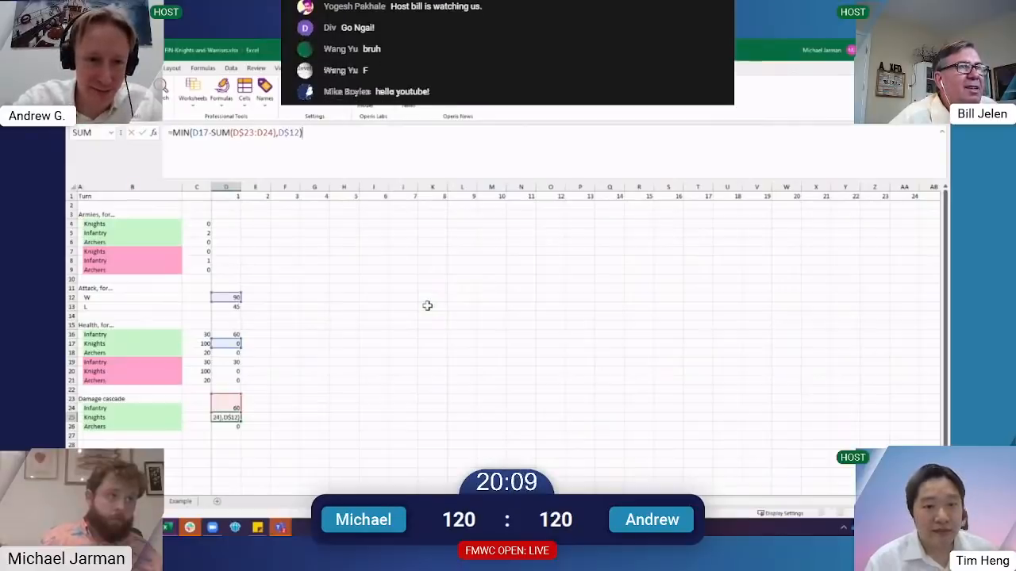
Wrap the Damage cascade Infantry formula in D24 in MAX(0,…) and fill it down through D26
key(Escape)
key(Up)
key(F2)
key(Home)
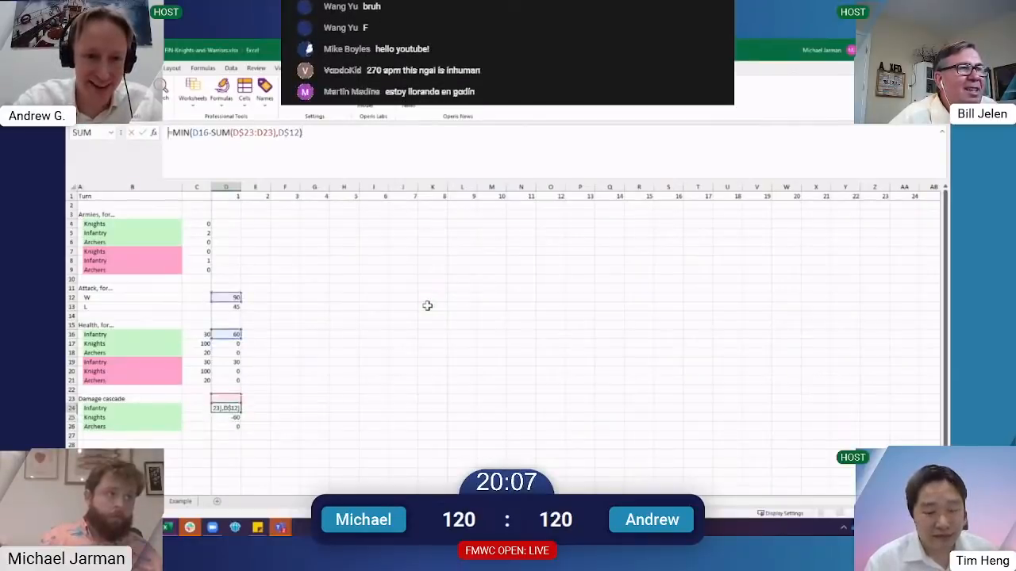
key(Right)
text(max(0,)
key(End)
text())
key(ctrl+Return)
key(shift+Down)
key(shift+Down)
key(ctrl+d)
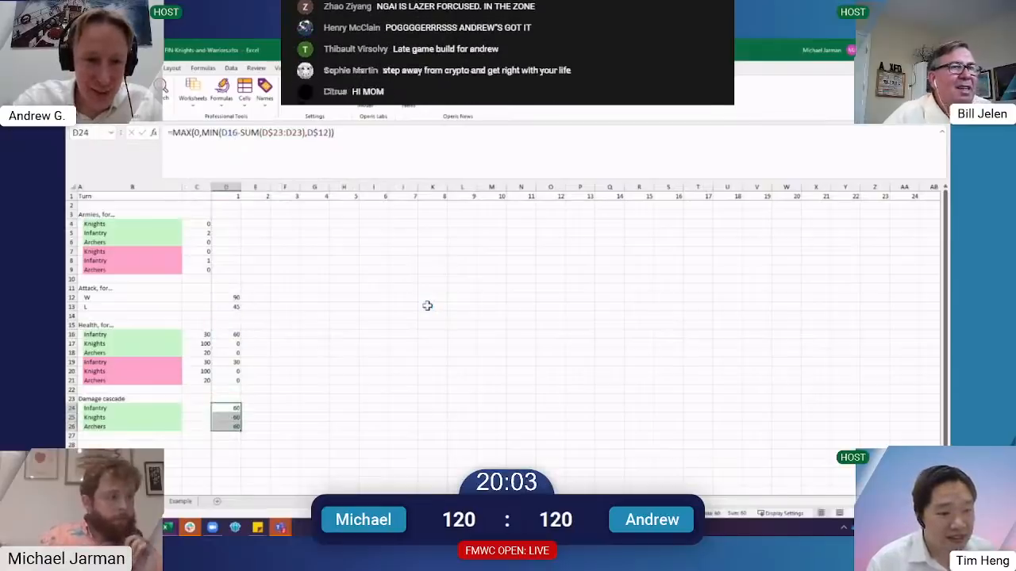
Copy the pink Infantry, Knights and Archers labels B19:B21 to B27 under the Damage cascade
key(ctrl+Left)
key(Up)
key(Up)
key(Up)
key(Up)
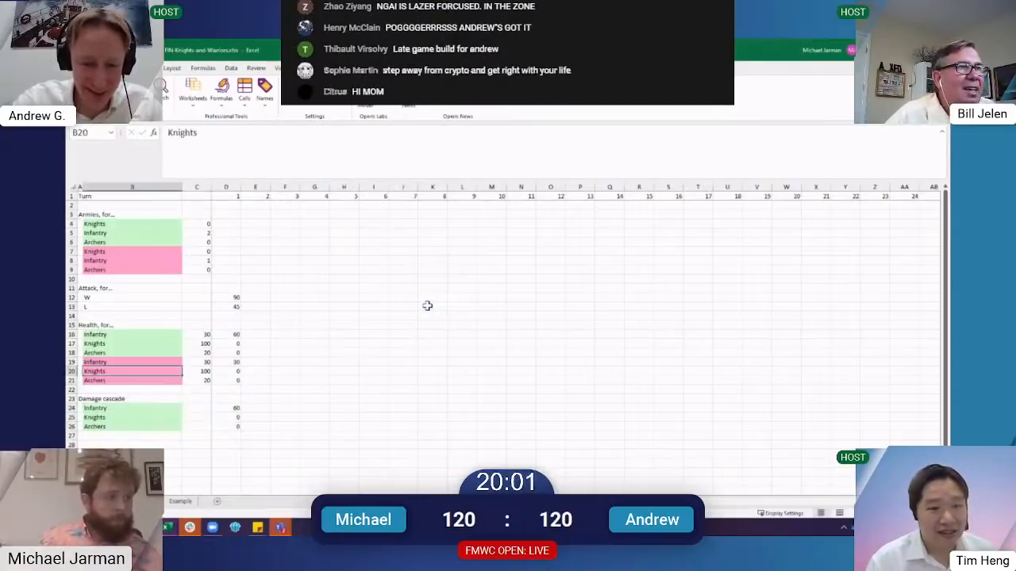
key(Up)
key(ctrl+shift+Down)
key(ctrl+c)
key(ctrl+Down)
key(ctrl+Down)
key(ctrl+Down)
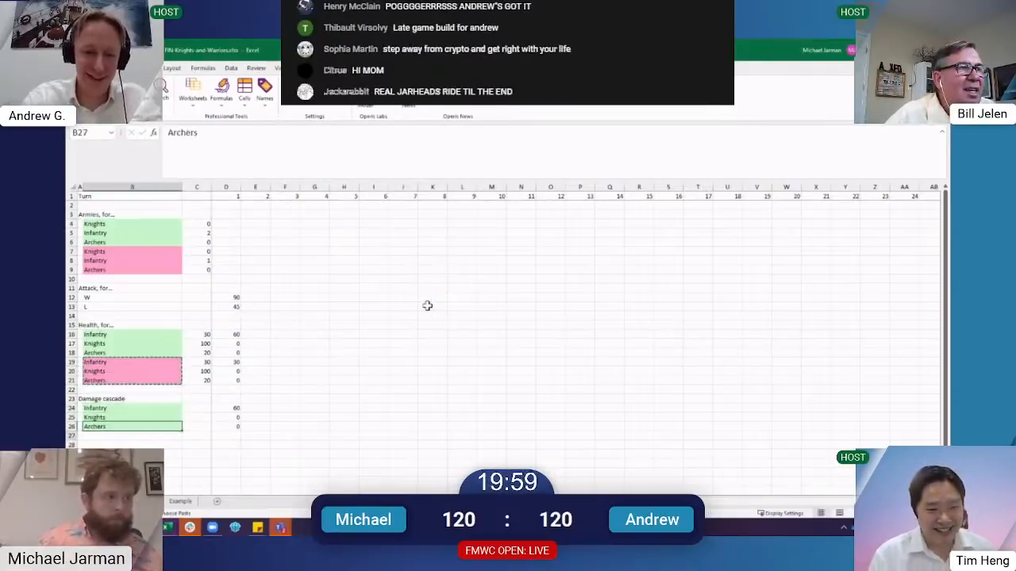
key(Down)
key(ctrl+v)
Copy the D24 cascade formula text with its references unchanged into D27 for the pink Infantry row
key(Right)
key(Right)
key(Up)
key(Up)
key(Up)
key(F2)
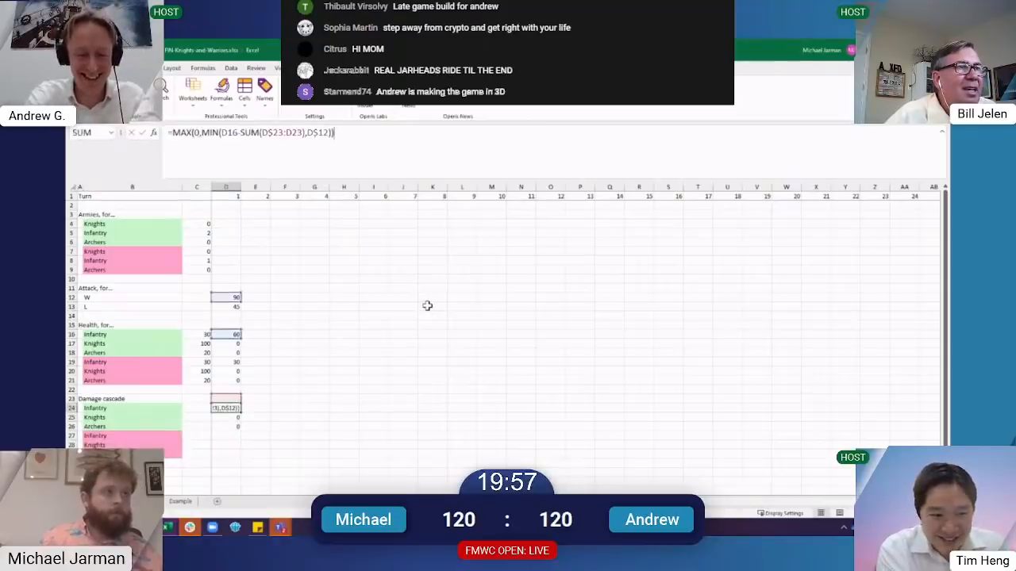
key(Escape)
key(Down)
key(Down)
key(Down)
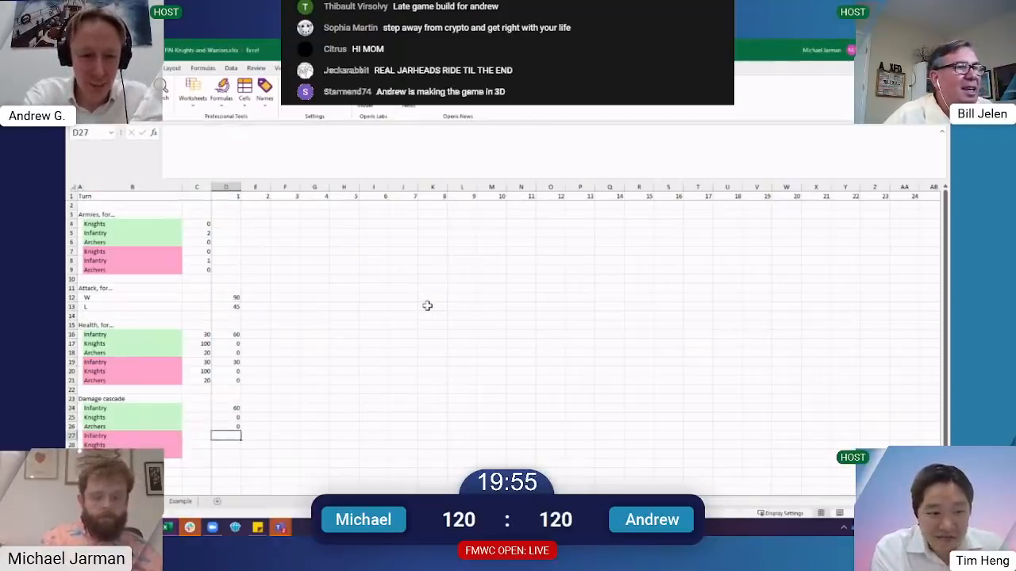
key(ctrl+v)
key(F2)
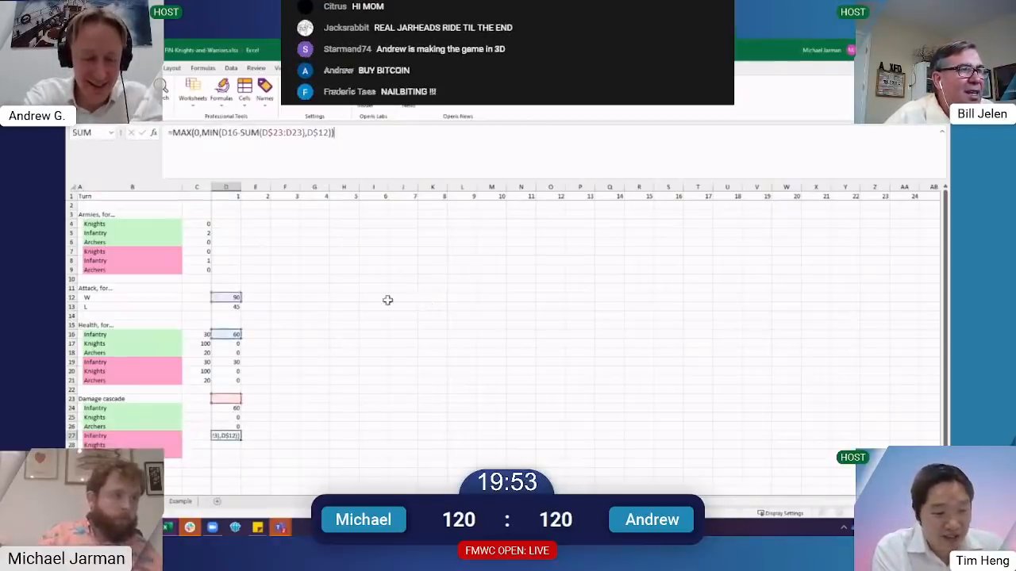
drag(238, 308, 235, 365)
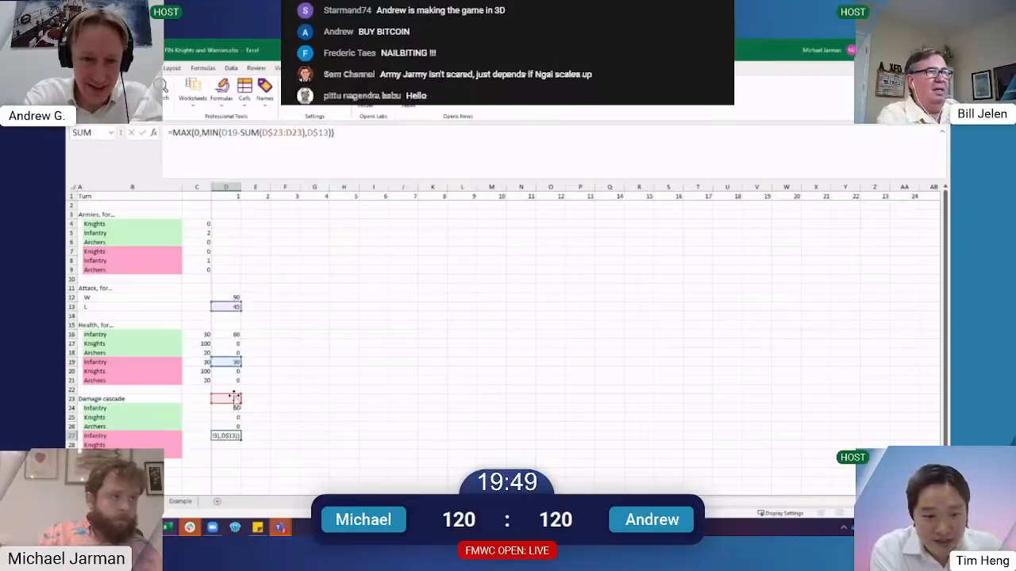
key(Escape)
Insert a blank row 27 above the pink Damage cascade rows and clear its formatting
key(Left)
key(Left)
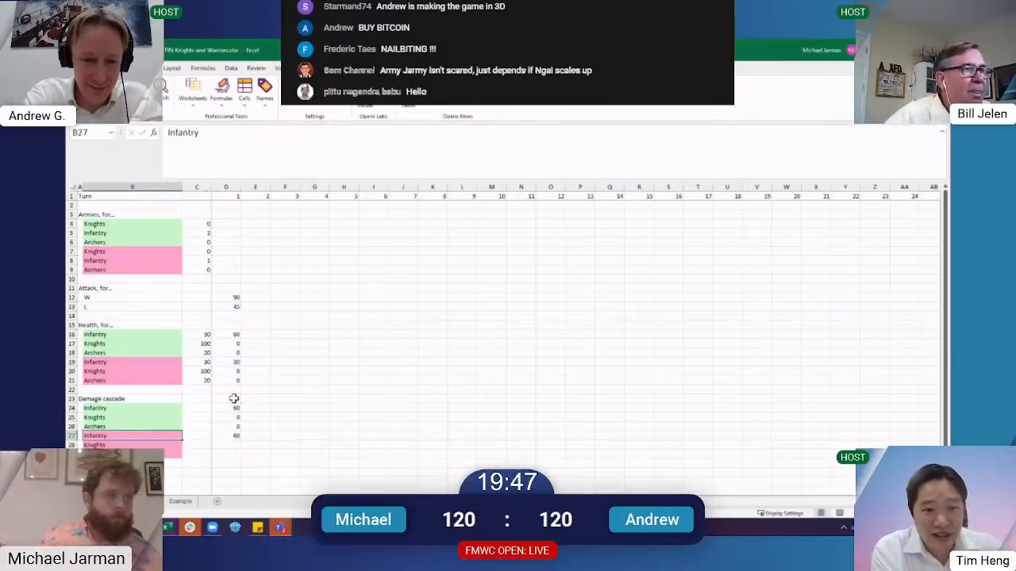
key(shift+space)
key(ctrl+plus)
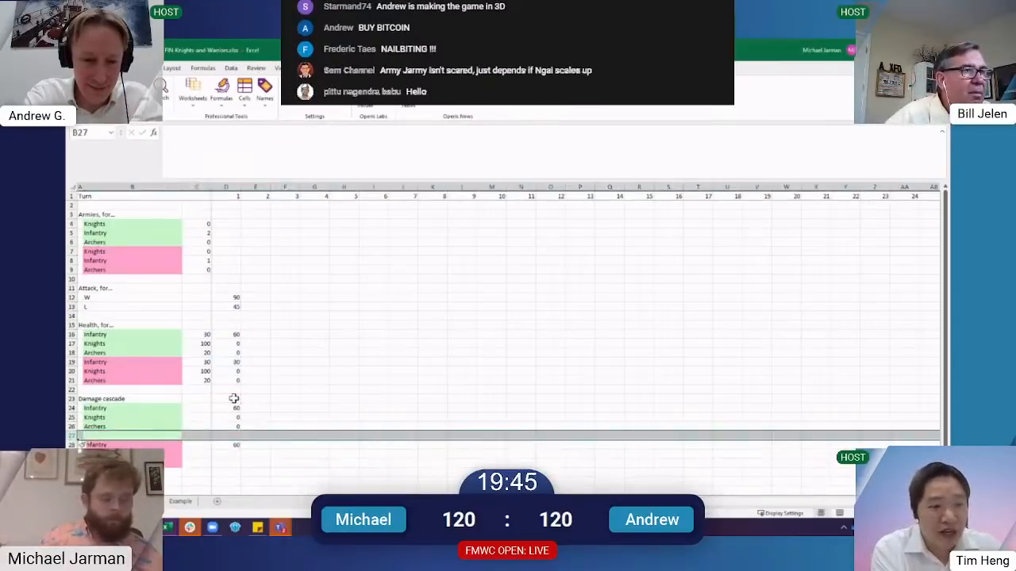
key(alt+h)
key(e)
key(f)
Repoint the SUM range in the pink Infantry cascade formula D28 to D$27:D27 and extend the formula through D30
key(Right)
key(Right)
key(Down)
key(F2)
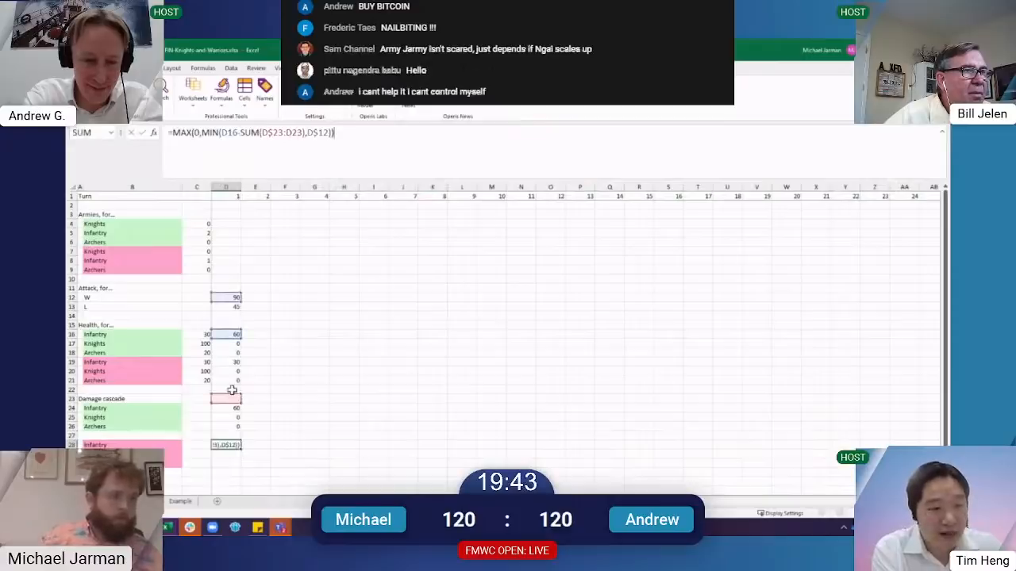
drag(235, 398, 229, 432)
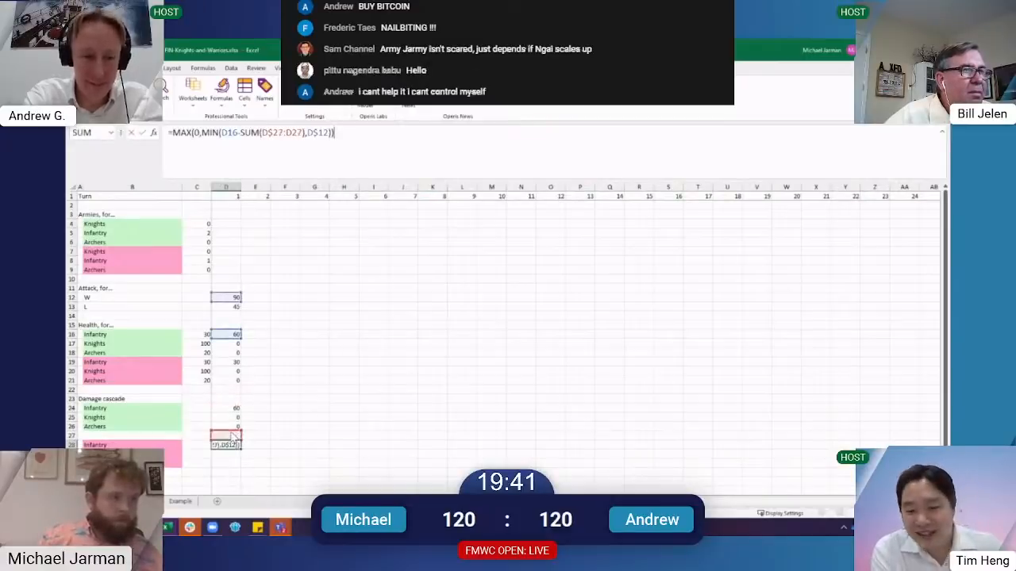
key(ctrl+Return)
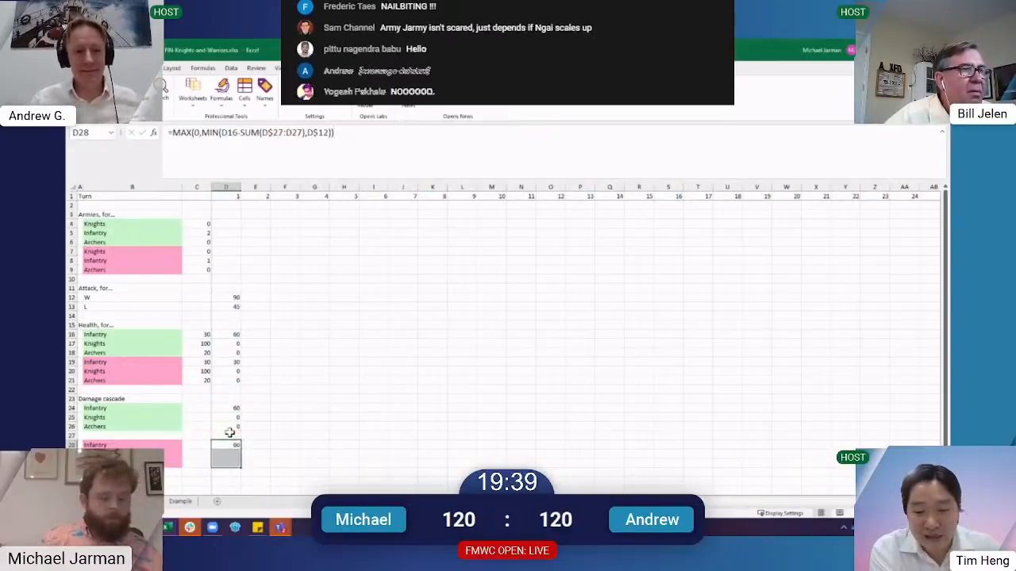
Repoint the health reference in the pink Infantry cascade formula D28 from the green row to D19
key(F2)
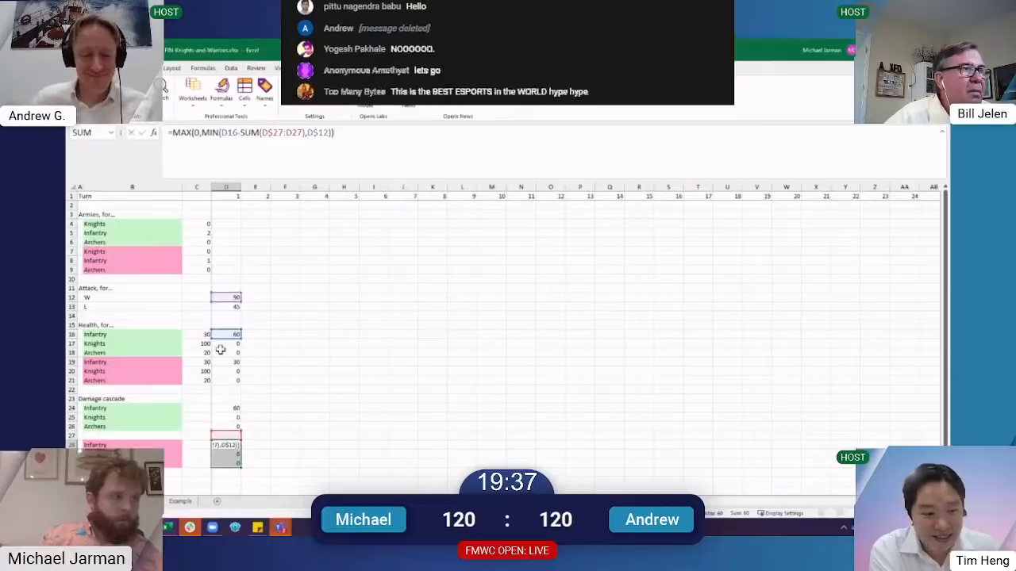
drag(234, 339, 234, 367)
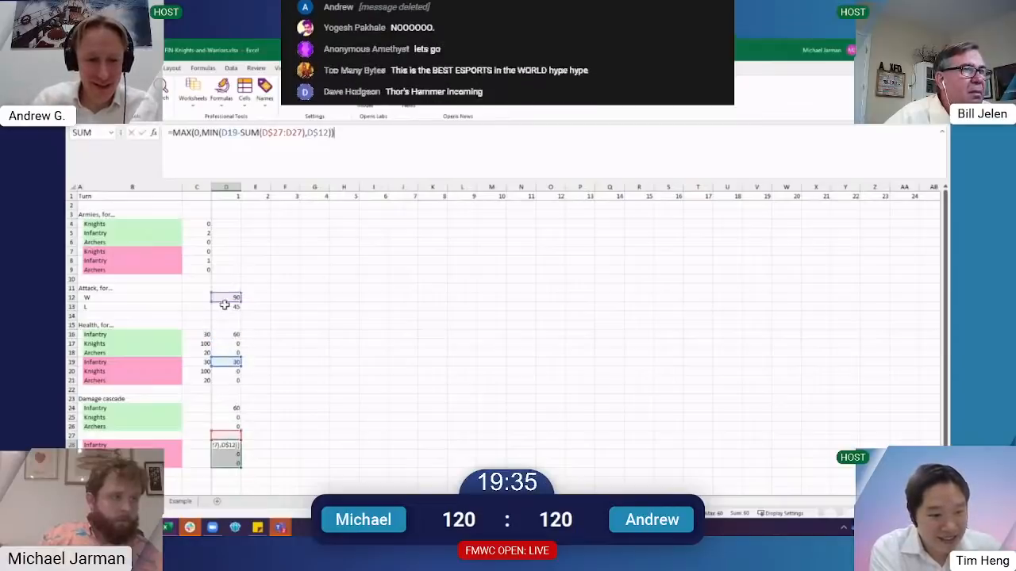
click(226, 304)
click(231, 443)
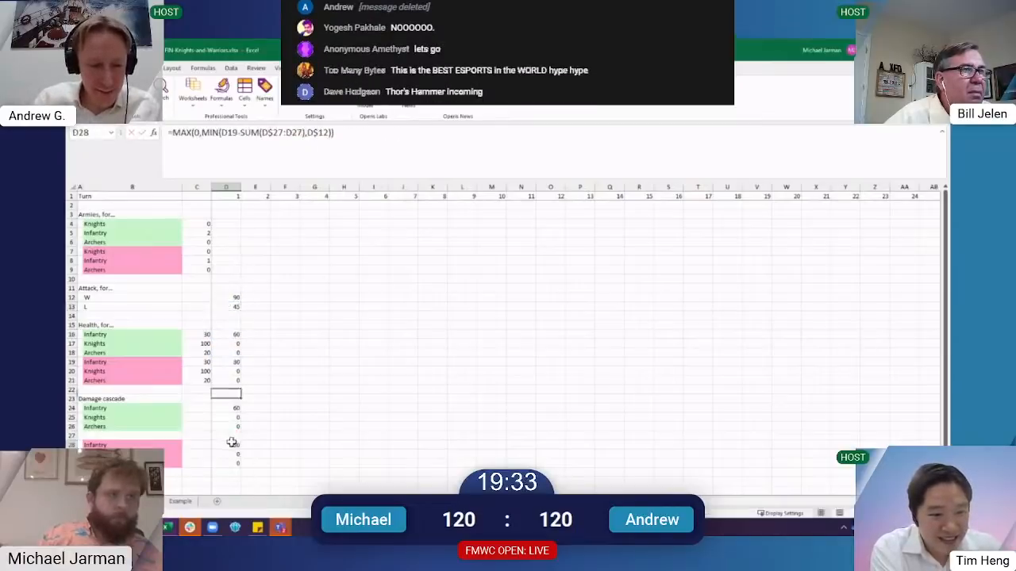
Repoint the damage cap in D28 to the L attack cell D$13 and extend the formula through D30
key(F2)
drag(234, 308, 231, 305)
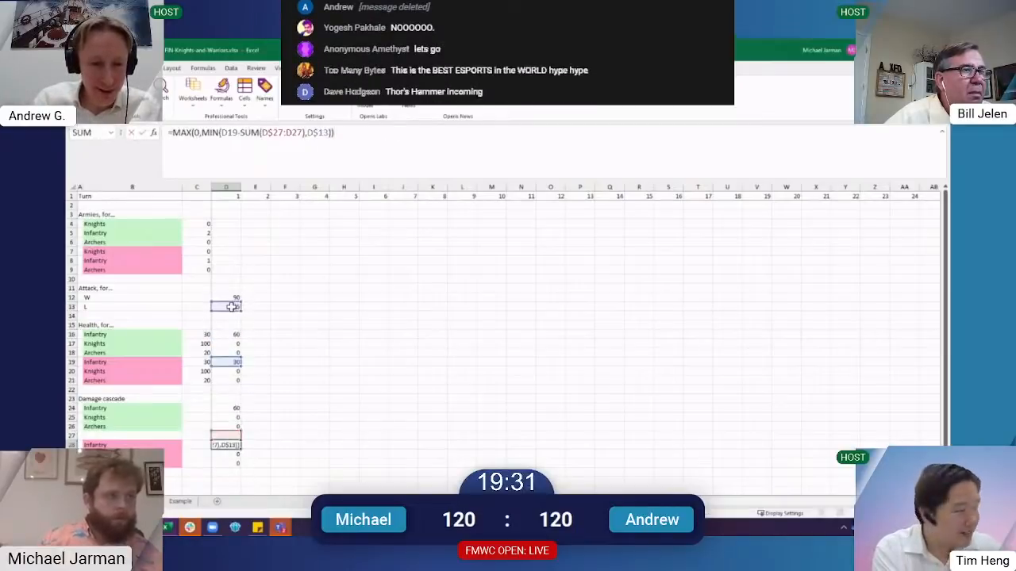
key(ctrl+Return)
key(shift+Down)
key(shift+Down)
key(ctrl+d)
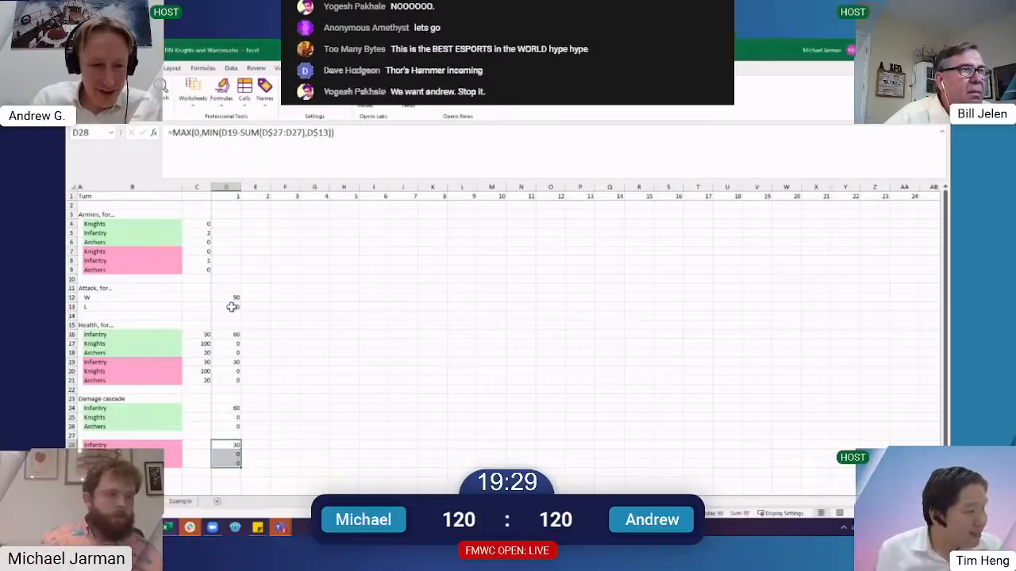
Review the green and pink Damage cascade formulas and the turn 1 cells above them in column D
key(Up)
key(Up)
key(Up)
key(Up)
key(Up)
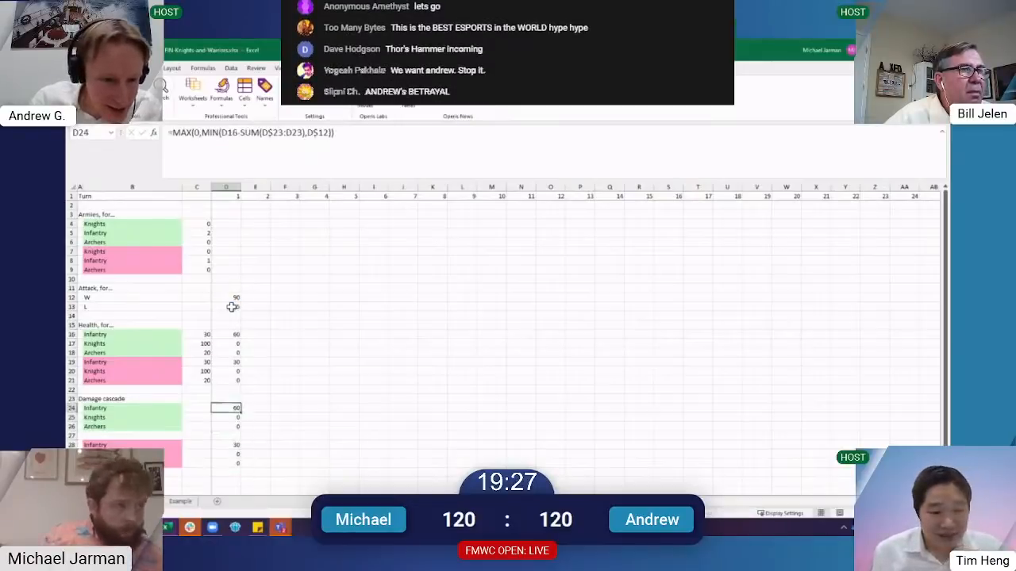
key(Down)
key(Down)
key(Down)
key(Down)
key(Down)
key(Down)
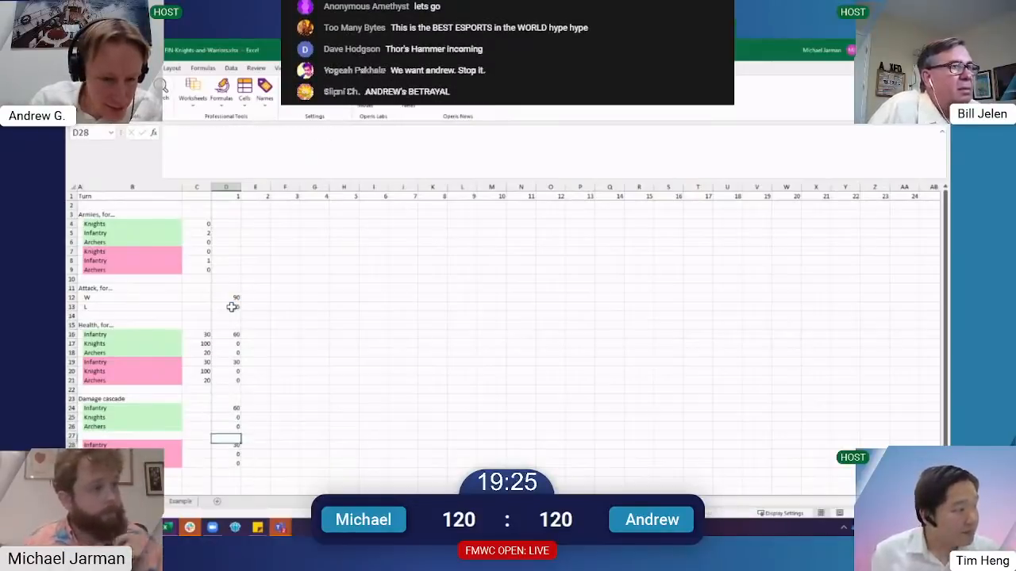
key(Up)
key(Up)
key(Up)
key(Up)
key(Up)
key(Up)
key(Up)
key(Up)
key(Up)
key(Up)
key(Up)
key(Up)
key(Up)
key(Up)
key(Up)
key(Up)
key(Up)
key(Up)
key(Up)
key(Up)
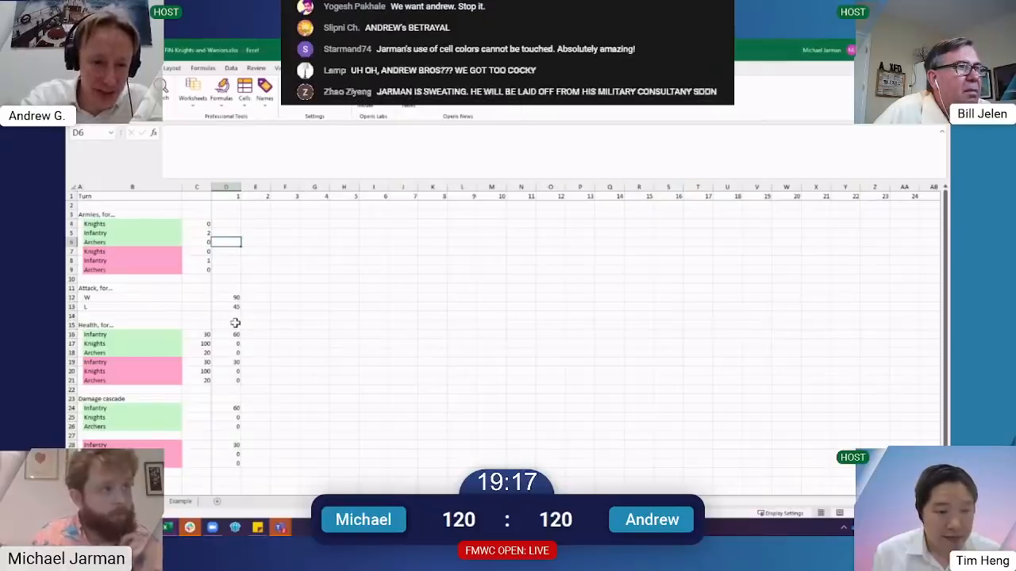
Check the opening health formula in D16 and shade the turn 1 health cells D16:D21 light green
click(235, 323)
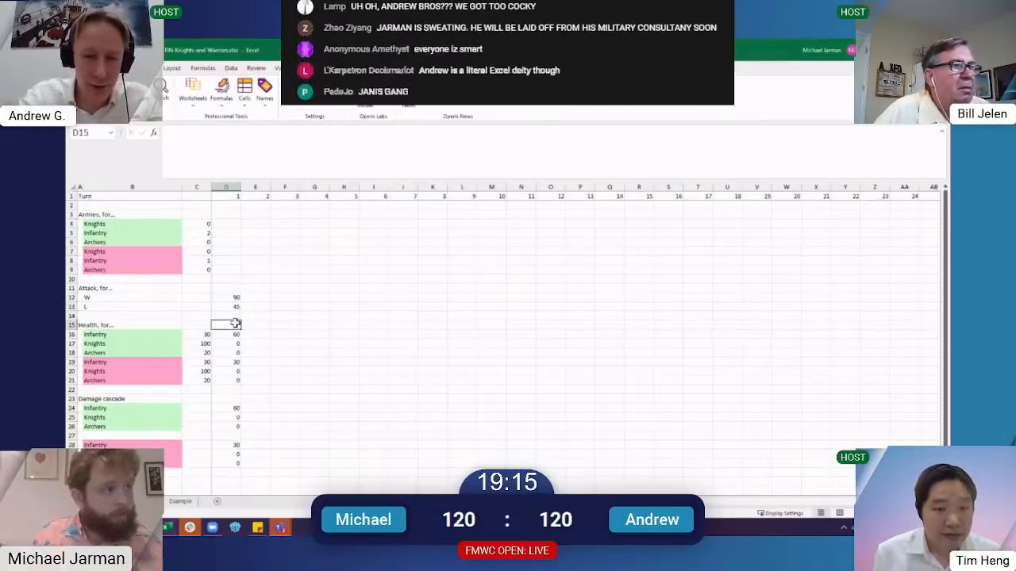
key(Down)
key(Right)
key(Left)
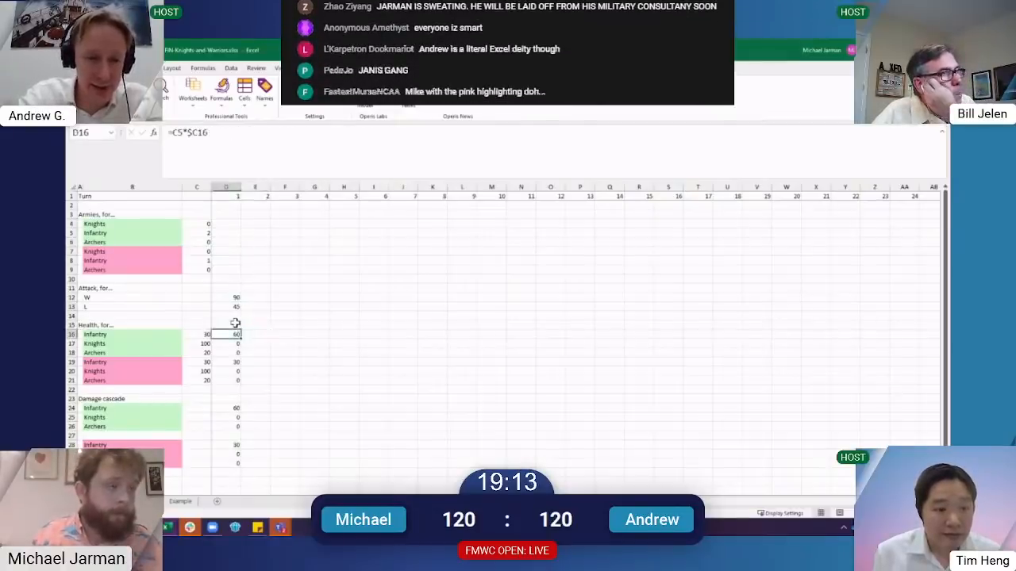
key(F2)
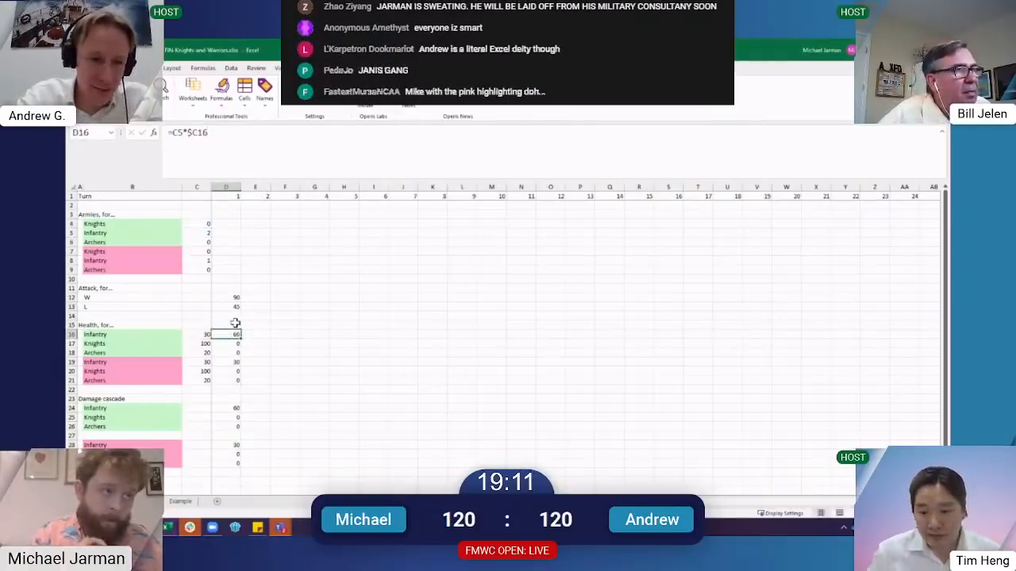
key(ctrl+Return)
key(ctrl+shift+Down)
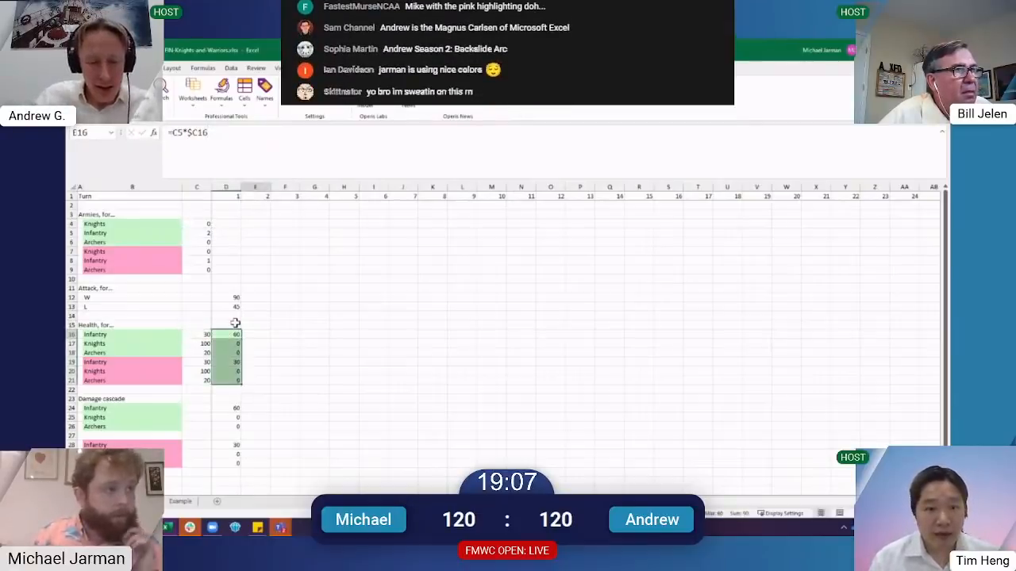
key(Right)
Retitle the Health section heading in A15 as "Health bf, for..."
key(Left)
key(Left)
key(Left)
key(Left)
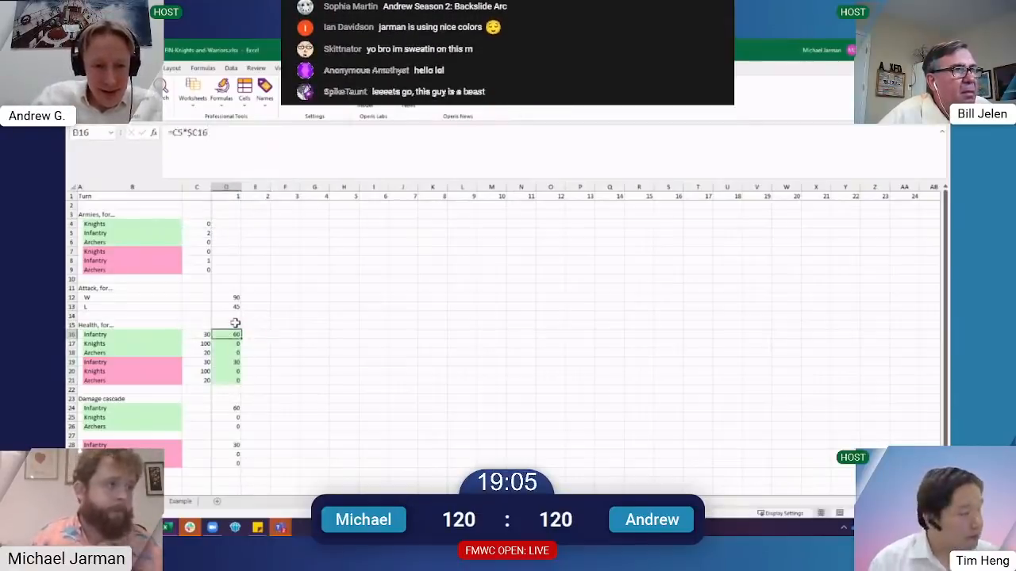
key(Up)
key(F2)
key(Left)
key(Left)
text(bf)
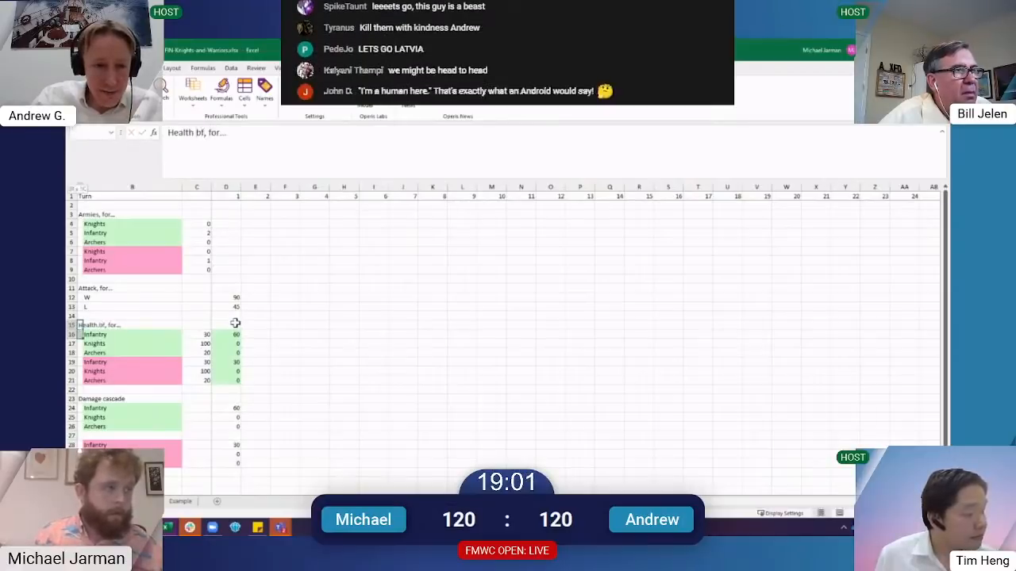
Copy the Health heading and unit labels A15:B21 to A33 and retitle the copied heading "Health cf, for..."
key(shift+Right)
key(shift+Down)
key(shift+Down)
key(shift+Down)
key(shift+Down)
key(shift+Down)
key(shift+Down)
key(ctrl+c)
scroll(226, 333, down, 4)
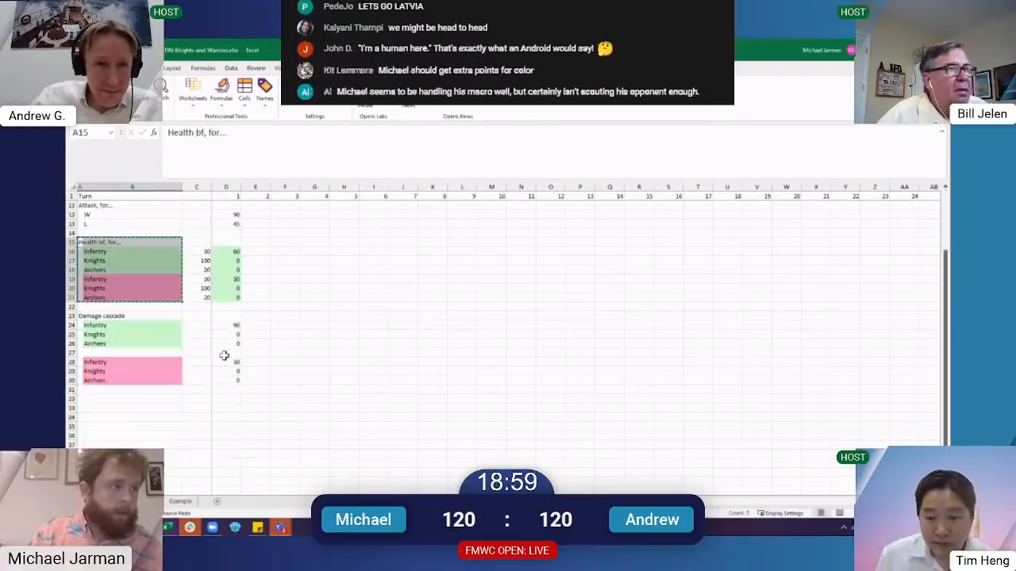
click(139, 383)
key(ctrl+v)
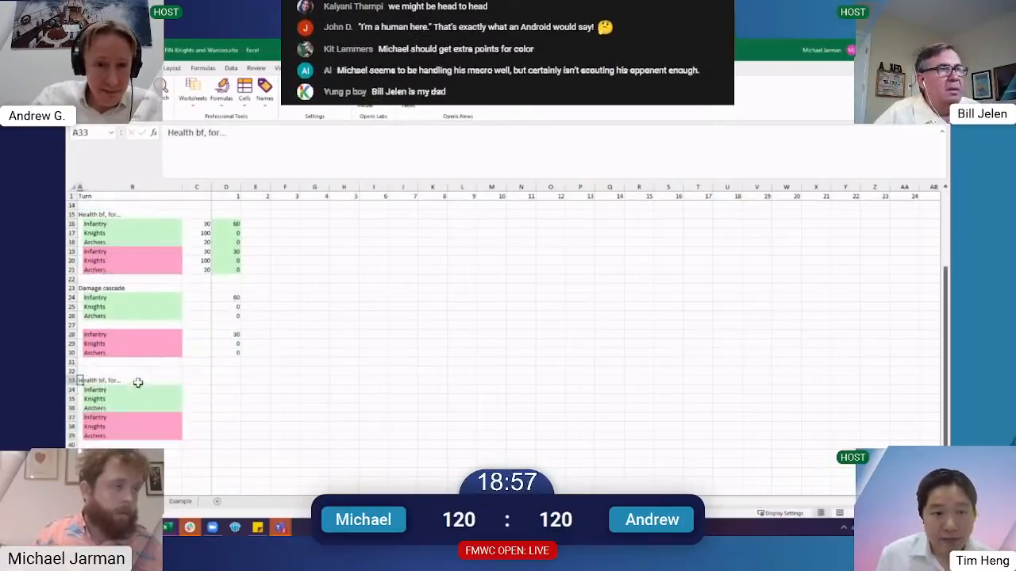
key(Right)
key(Right)
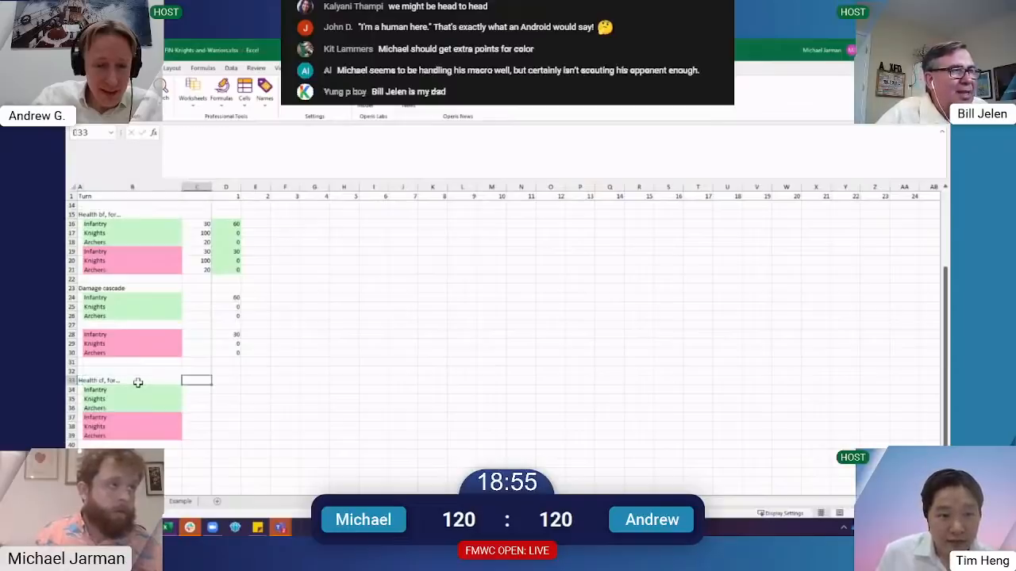
Calculate the green Infantry's carried-forward health in D34 as =D16-D24 and extend the formula through D36
key(Right)
key(Down)
text(=)
key(ctrl+Up)
key(ctrl+Up)
key(ctrl+Up)
key(ctrl+Up)
key(ctrl+Up)
key(ctrl+Up)
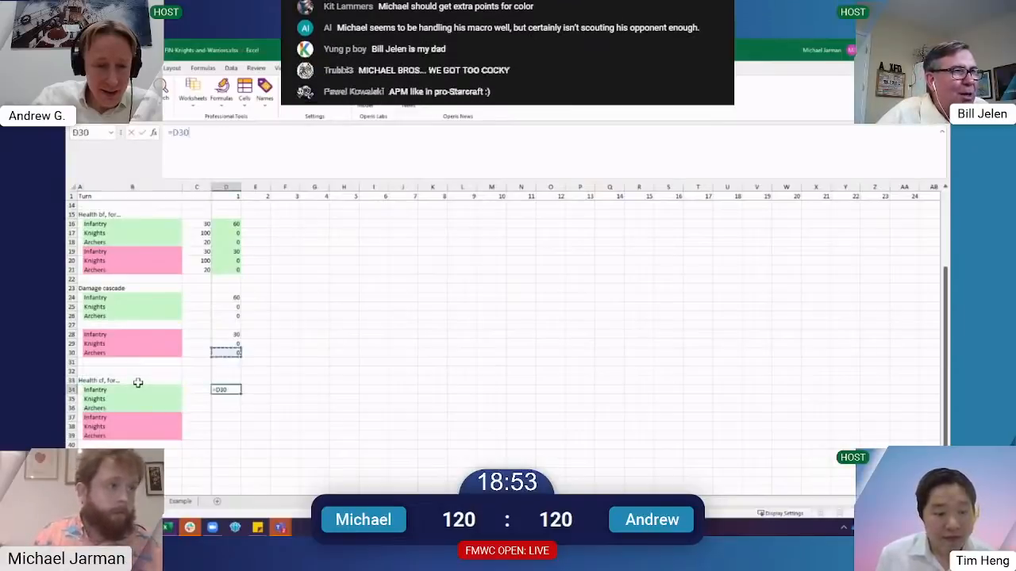
text(-)
key(ctrl+Up)
key(ctrl+Up)
key(ctrl+Up)
key(ctrl+Up)
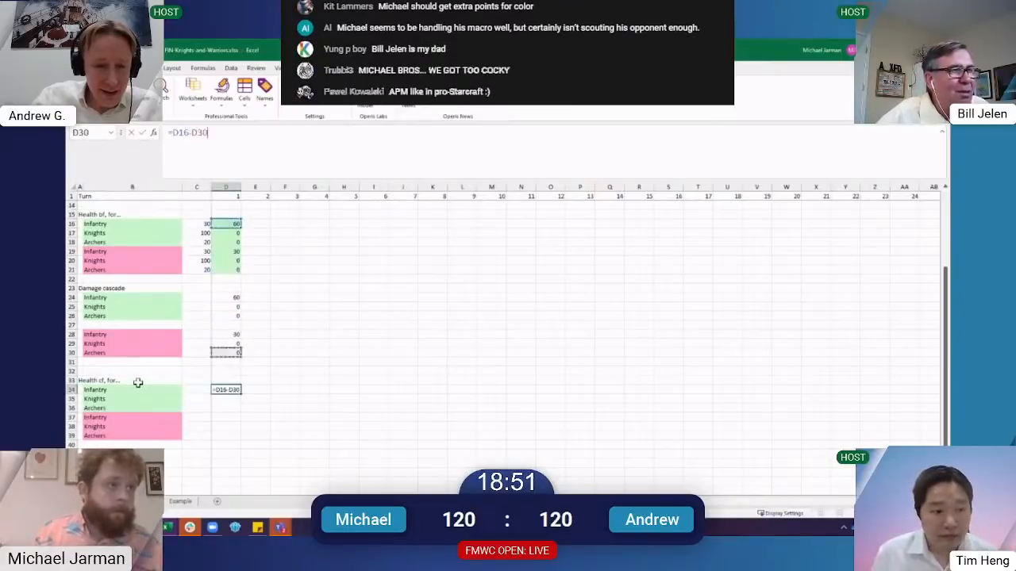
key(ctrl+Return)
key(shift+Down)
key(shift+Down)
key(ctrl+d)
Copy the carried-forward health formulas to the pink rows D37:D39 and repoint them so D37 reads =D19-D28
key(ctrl+c)
key(ctrl+Down)
key(Down)
key(ctrl+v)
key(F2)
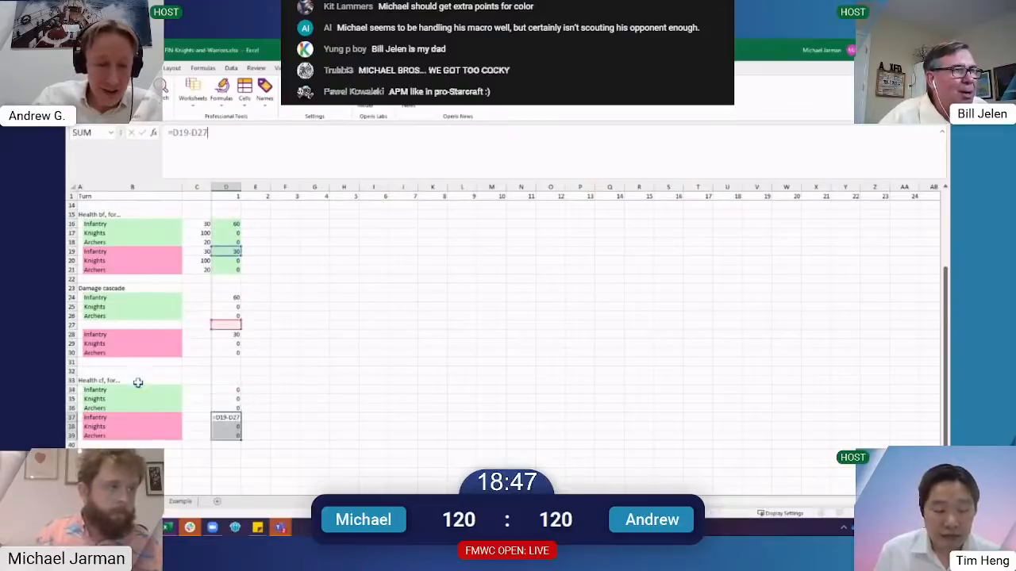
drag(231, 331, 230, 335)
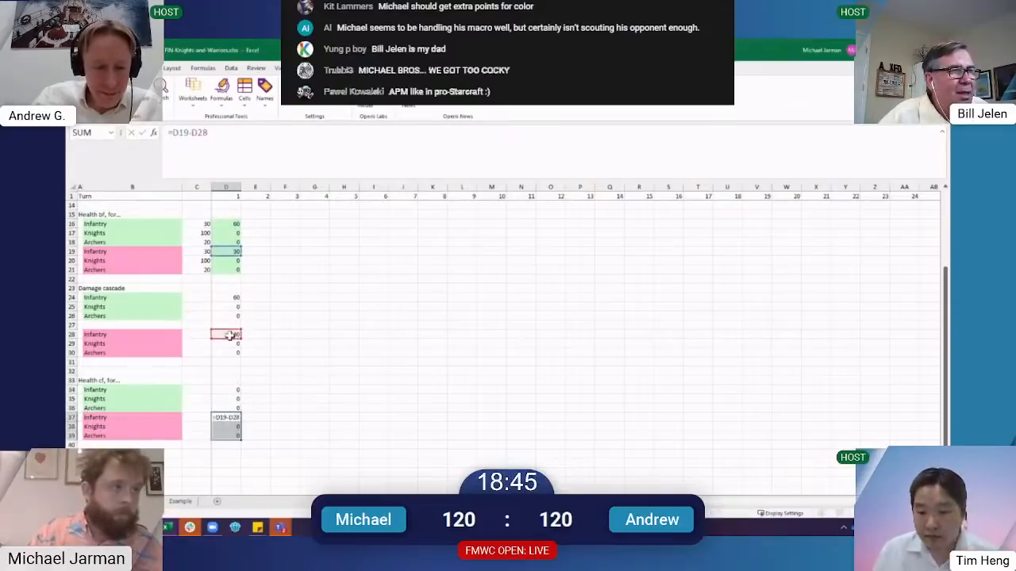
key(ctrl+Return)
key(F2)
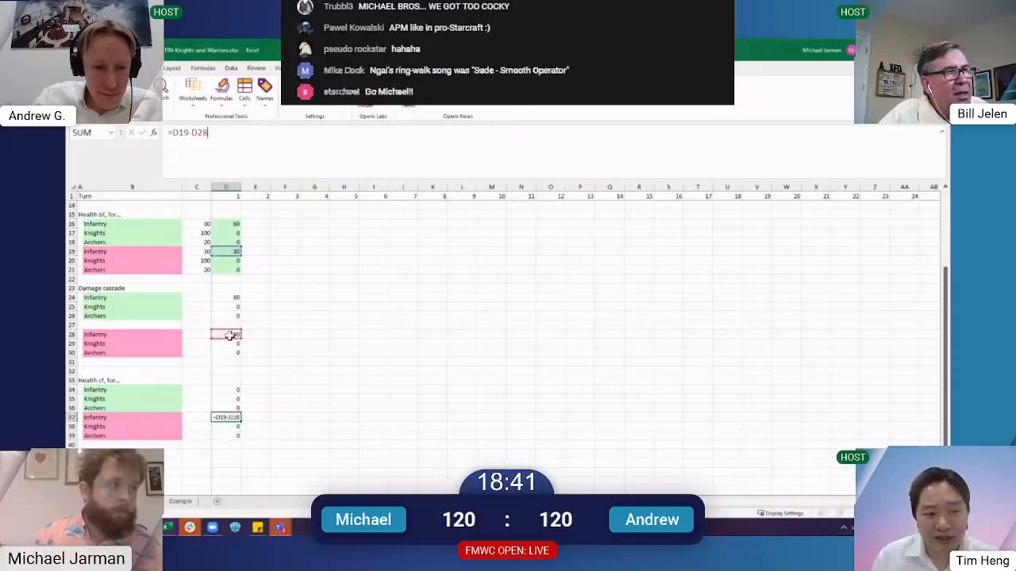
key(Escape)
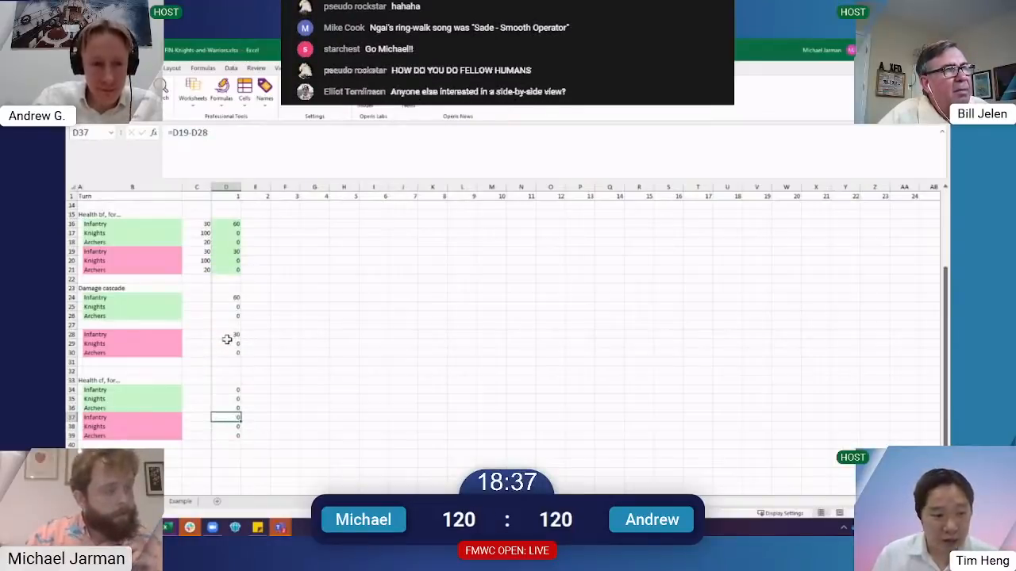
Enter =ROUNDUP(D34/$C16,0) in D4 to convert the carried-forward health into surviving units
scroll(227, 340, up, 4)
click(235, 225)
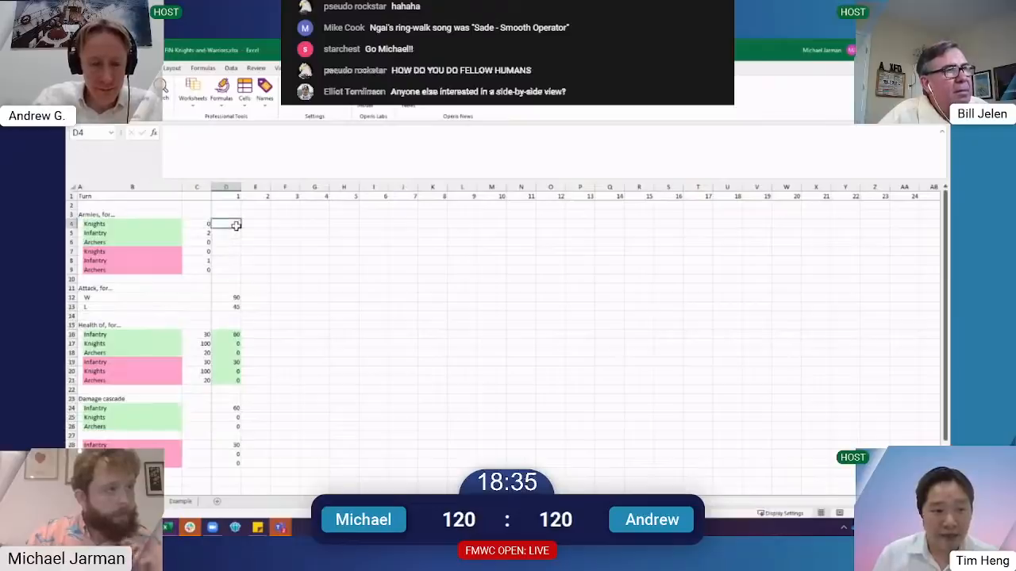
text(=round)
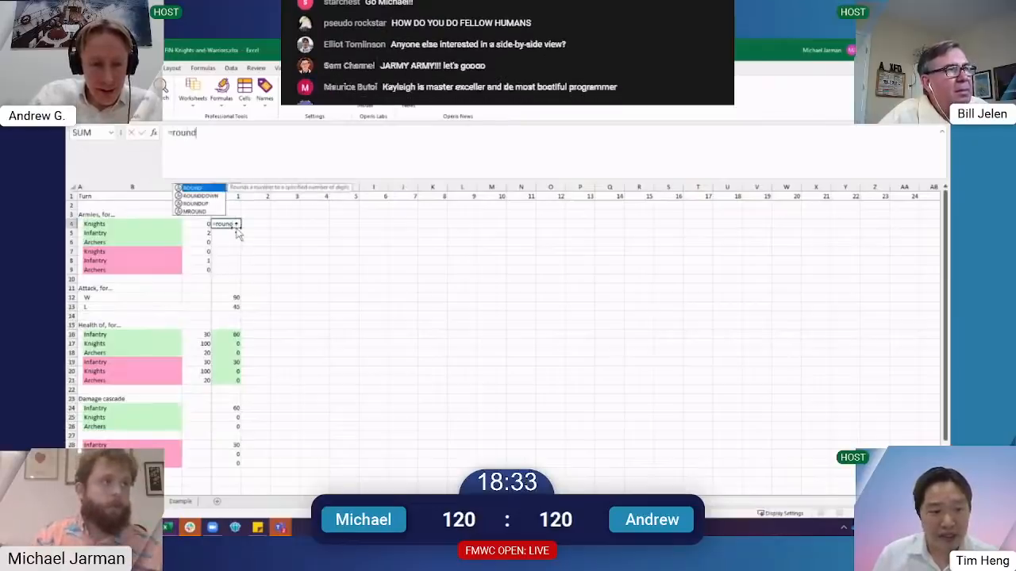
key(Down)
key(Down)
key(Tab)
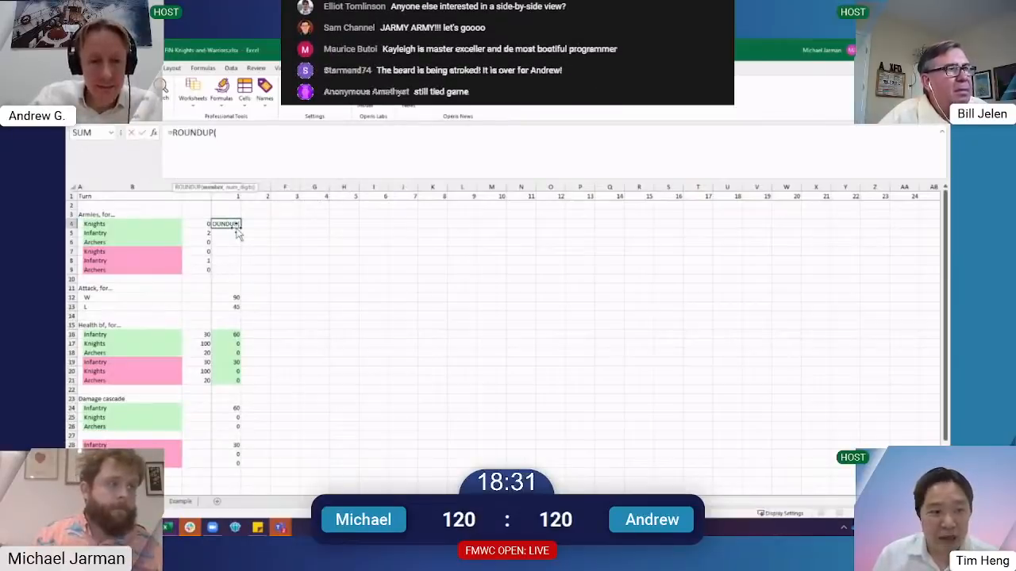
key(Page_Down)
key(Up)
key(Up)
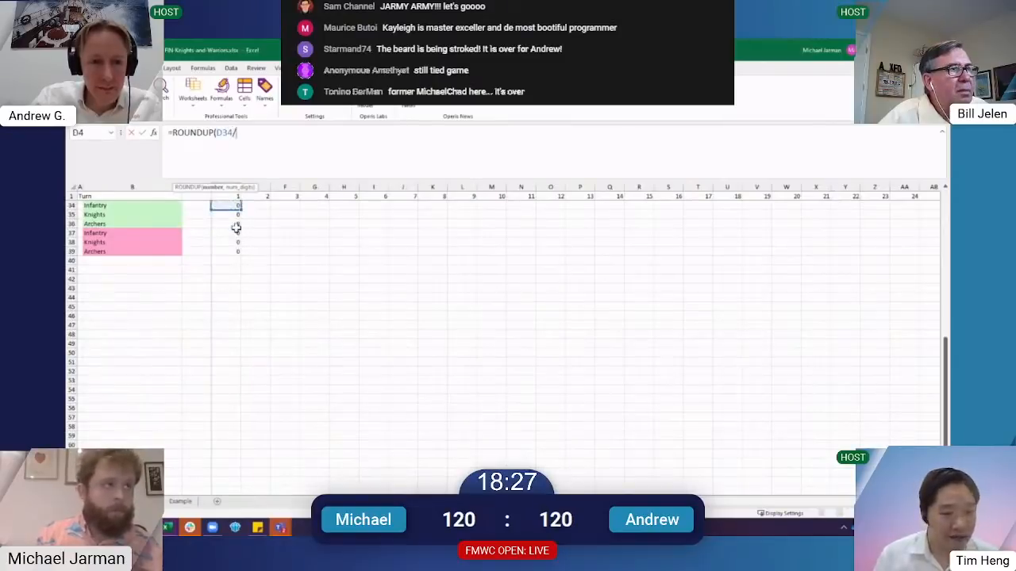
text(/)
key(Page_Up)
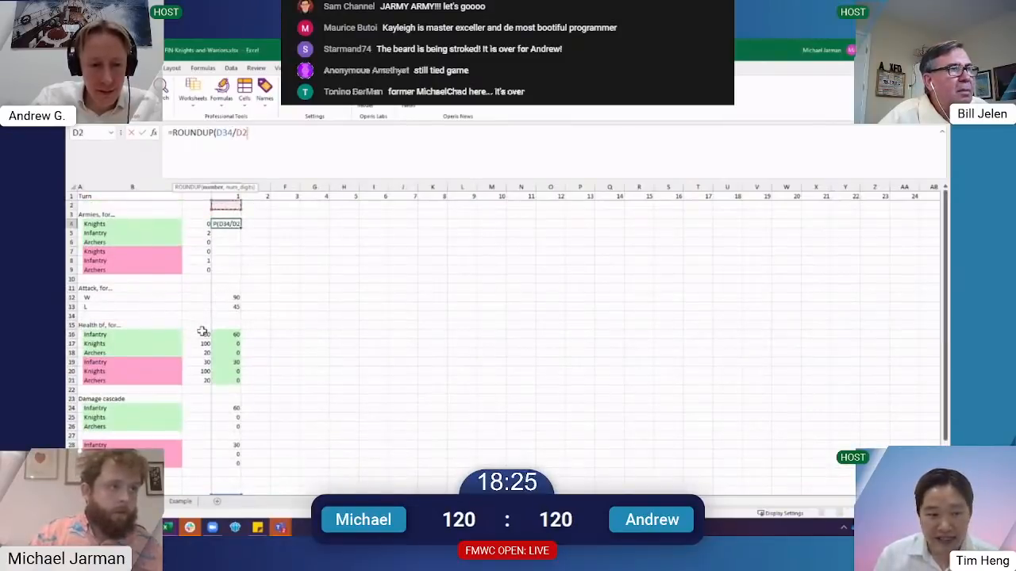
click(202, 333)
key(F4)
key(F4)
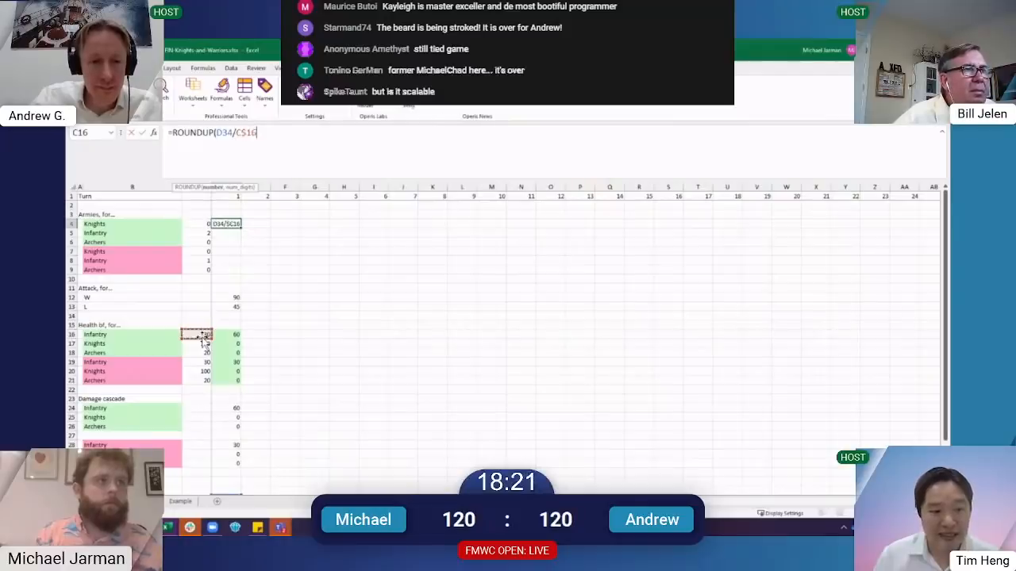
text())
key(Return)
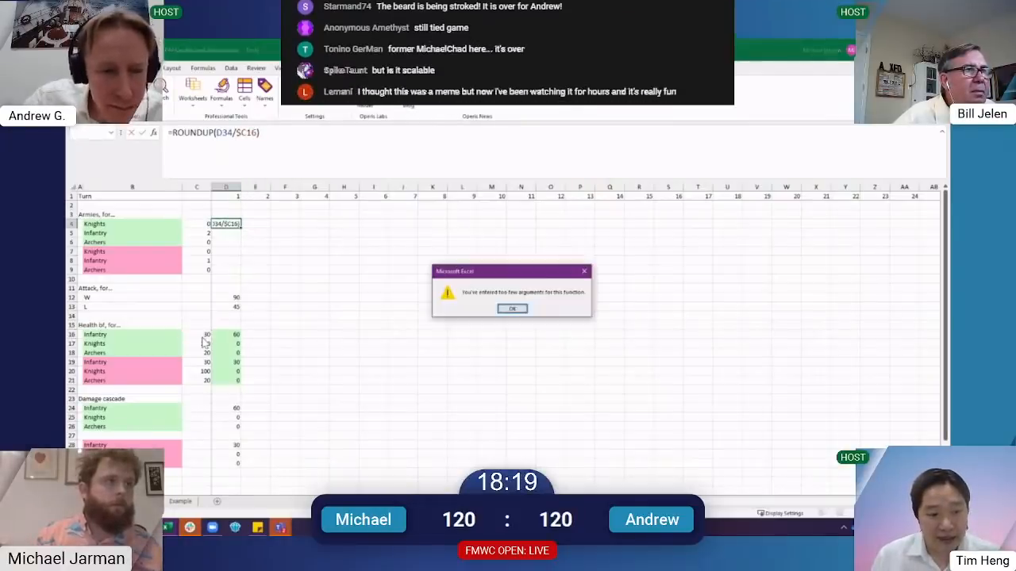
key(Return)
text(,0)
key(ctrl+Return)
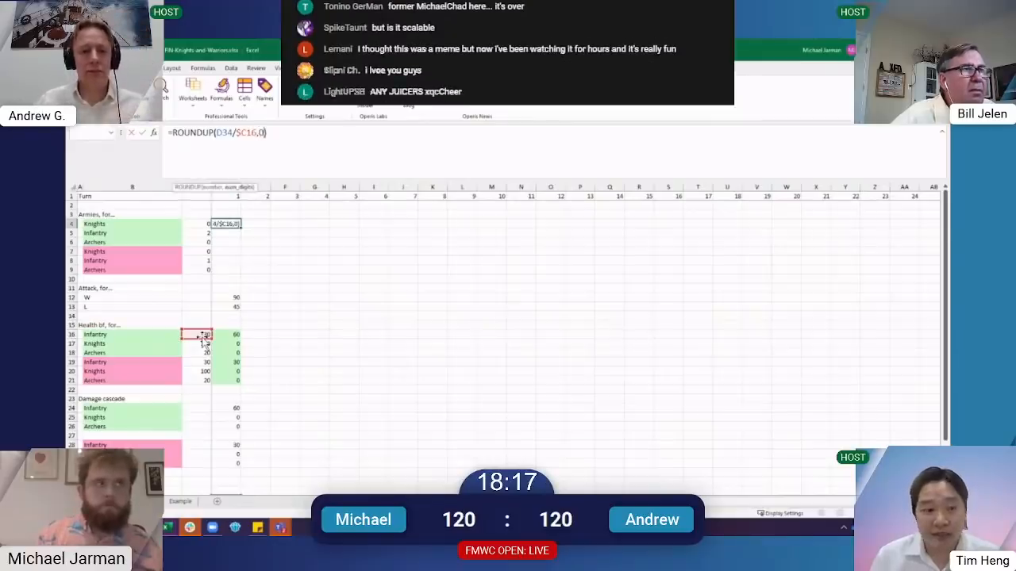
Extend the ROUNDUP formula from D4 through D9 for all units of both armies
key(shift+Down)
key(shift+Down)
key(shift+Down)
key(shift+Down)
key(shift+Down)
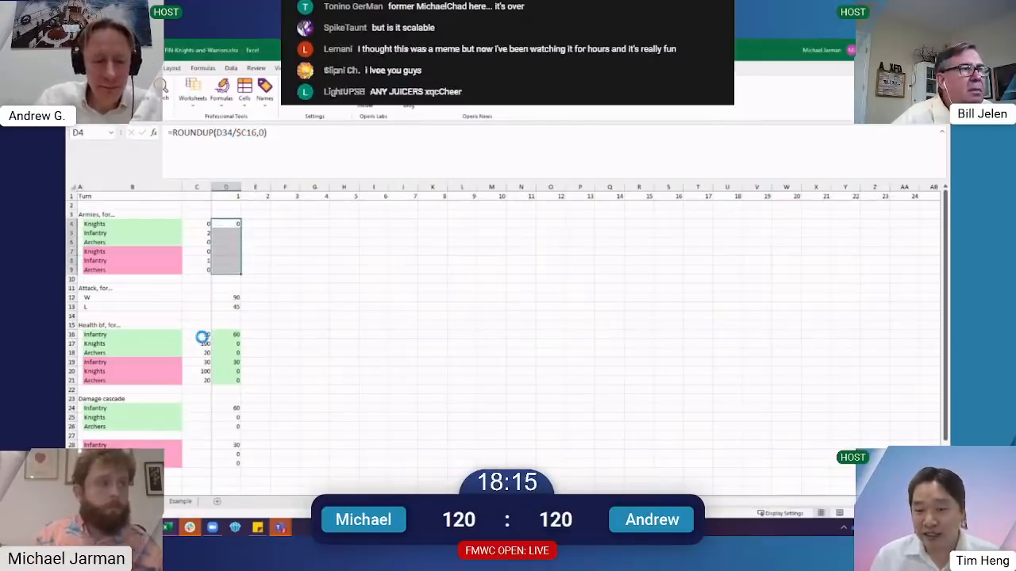
key(ctrl+d)
Check the Level 3 infantry rounds on the case sheet, then return to the battle model's health sections
key(ctrl+Page_Up)
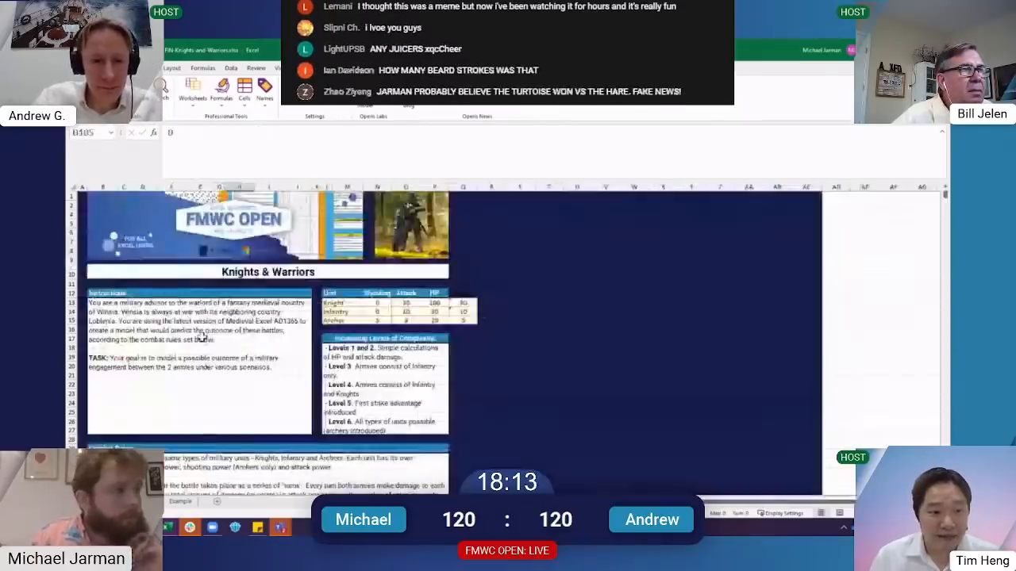
key(Page_Down)
key(Page_Down)
key(Page_Down)
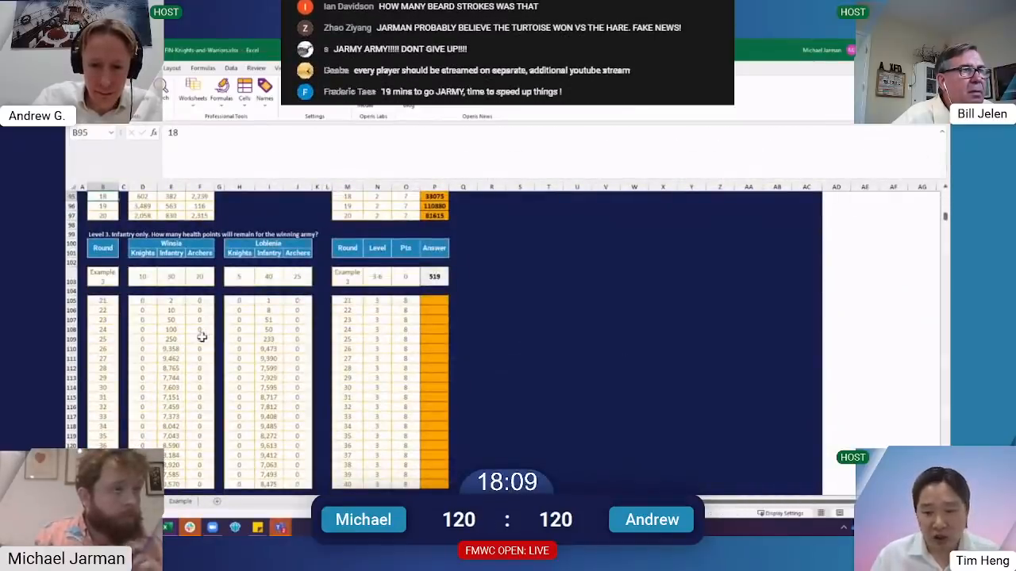
key(ctrl+Page_Down)
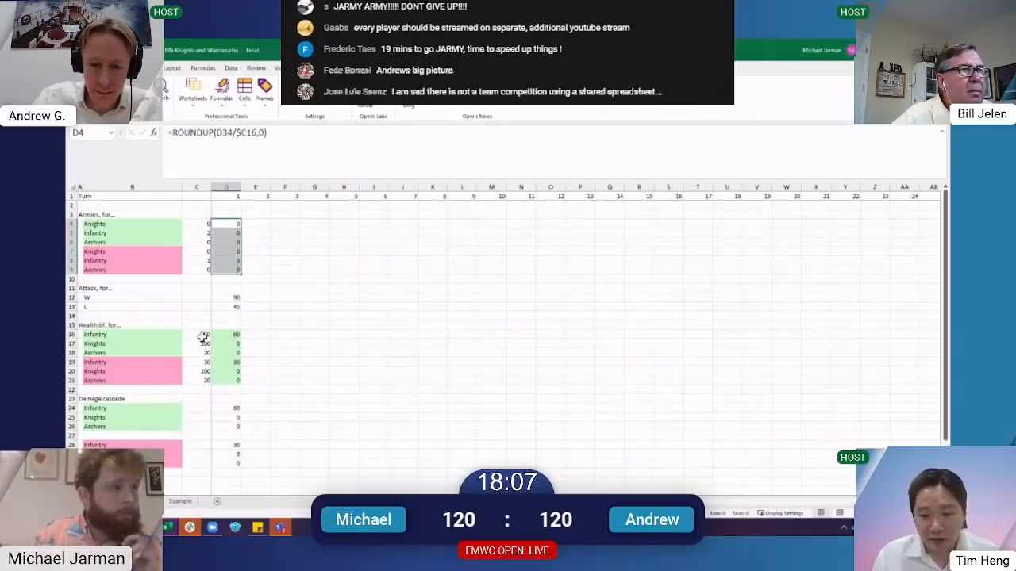
scroll(215, 346, down, 2)
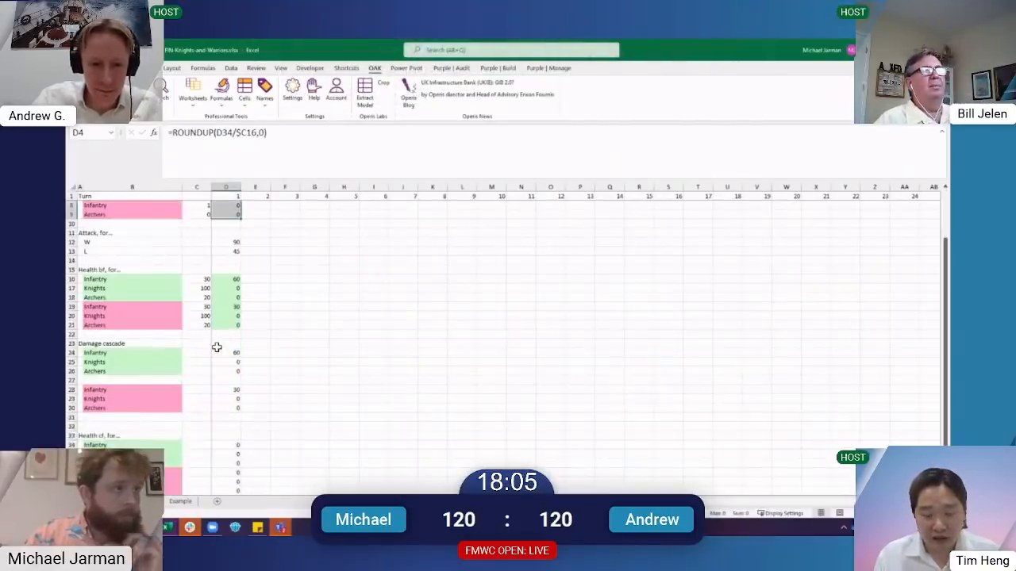
Move the green army's Infantry row above its Knights row in the Armies block, checking the unit order on the case sheet
scroll(216, 347, up, 2)
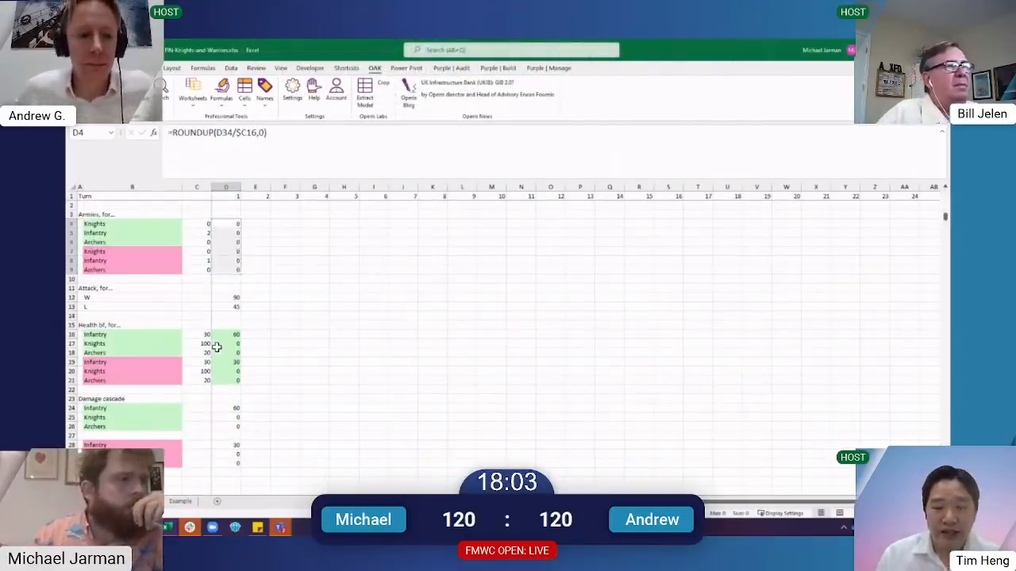
key(ctrl+Page_Up)
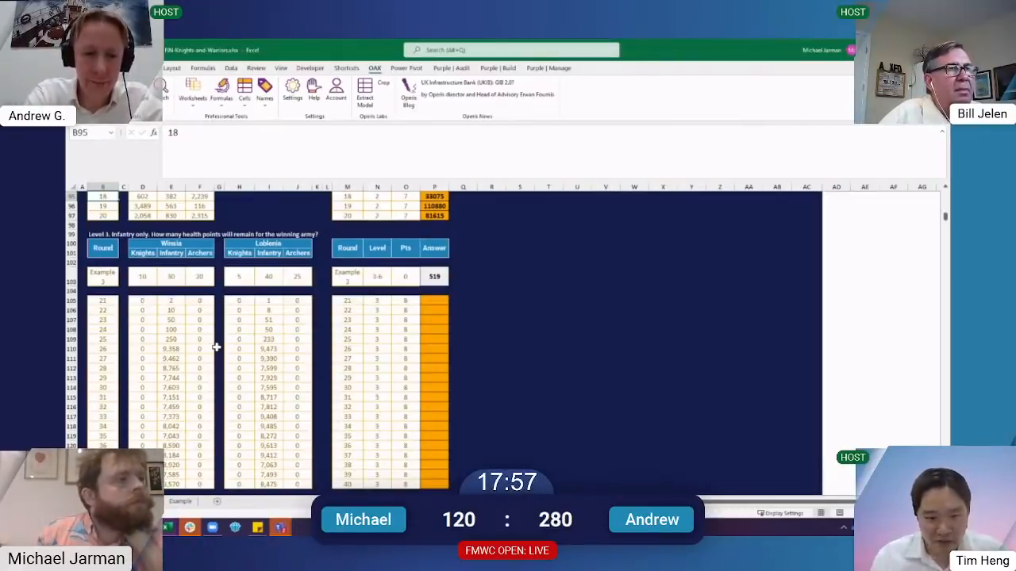
key(ctrl+Page_Down)
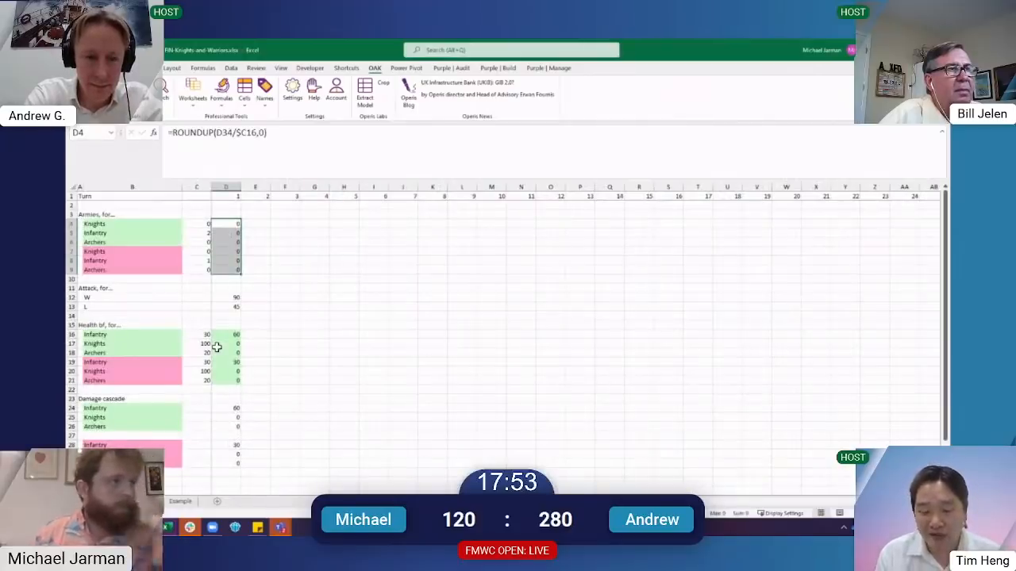
key(Left)
key(Left)
key(Down)
key(shift+space)
key(ctrl+x)
key(Up)
key(Left)
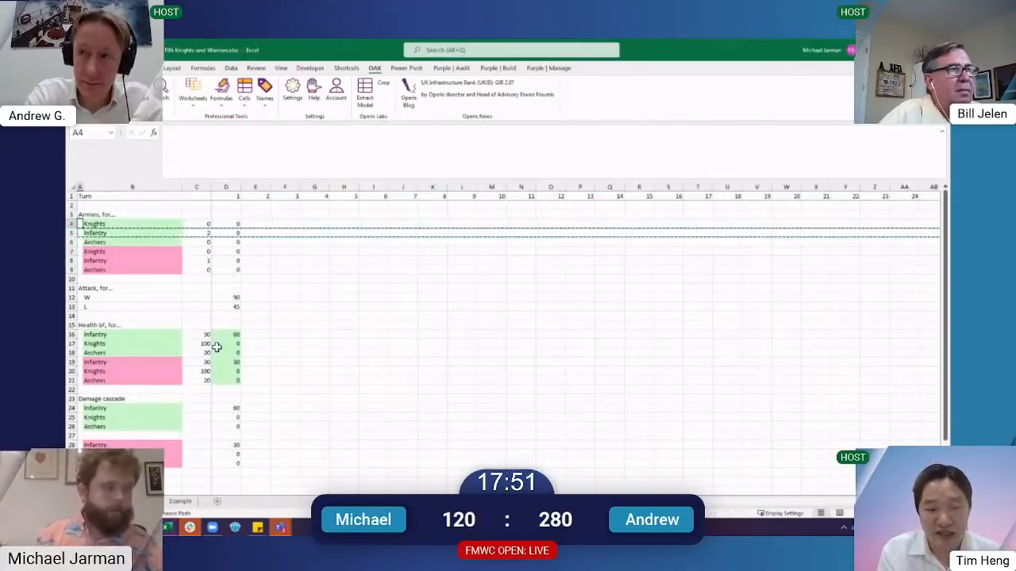
key(ctrl+shift+equal)
Move the pink army's Infantry row above its Knights row in the Armies block
key(Down)
key(Down)
key(Down)
key(Down)
key(shift+space)
key(ctrl+x)
key(Up)
key(ctrl+shift+equal)
key(Right)
key(Right)
key(Right)
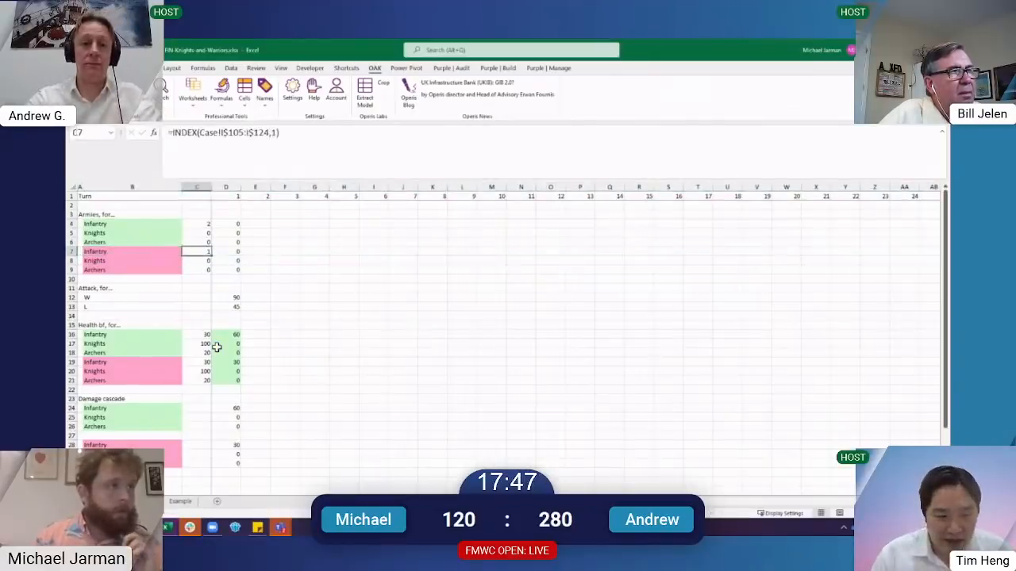
Correct the first Infantry formula in D4 to =ROUNDUP(D35/$C16,0) and fill it down to D9
key(Up)
key(Up)
key(Up)
key(F2)
key(Escape)
key(F2)
drag(202, 348, 200, 339)
key(ctrl+Return)
key(ctrl+shift+Down)
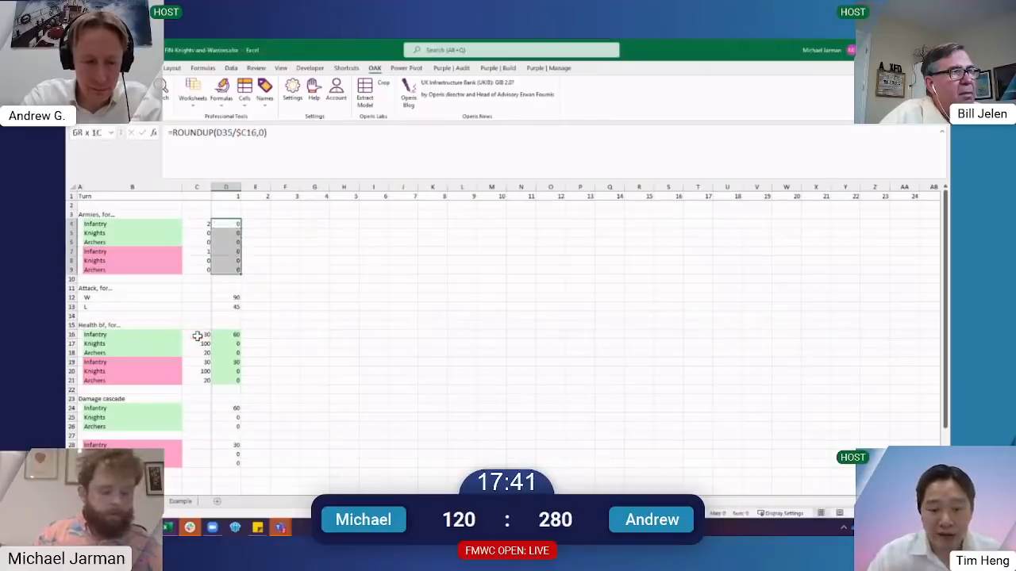
key(ctrl+d)
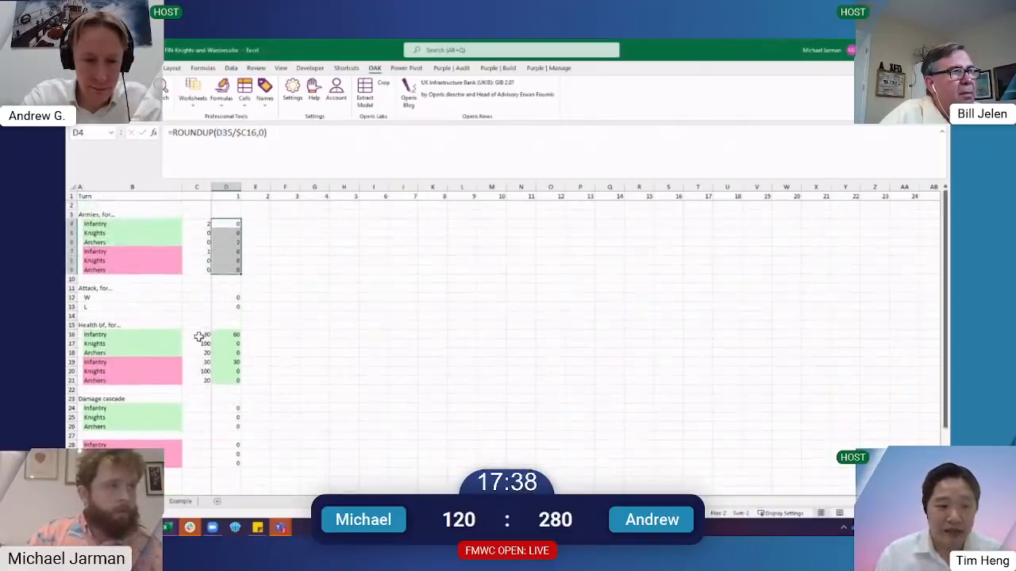
Check the references of the ROUNDUP formulas in D4:D6 against the closing health rows
click(237, 225)
key(F2)
key(Return)
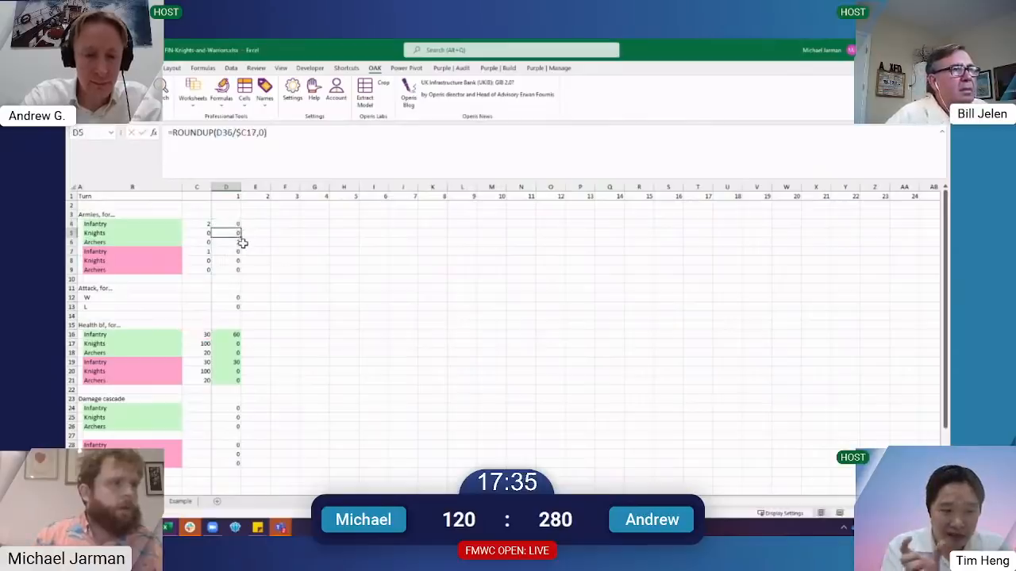
key(F2)
key(Return)
key(F2)
key(Escape)
scroll(242, 280, down, 6)
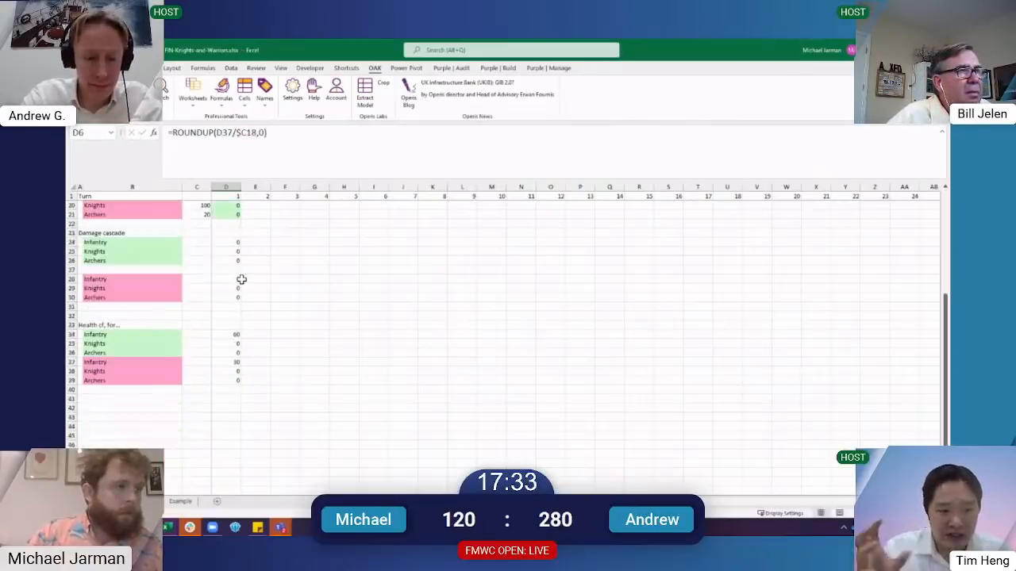
scroll(235, 325, up, 4)
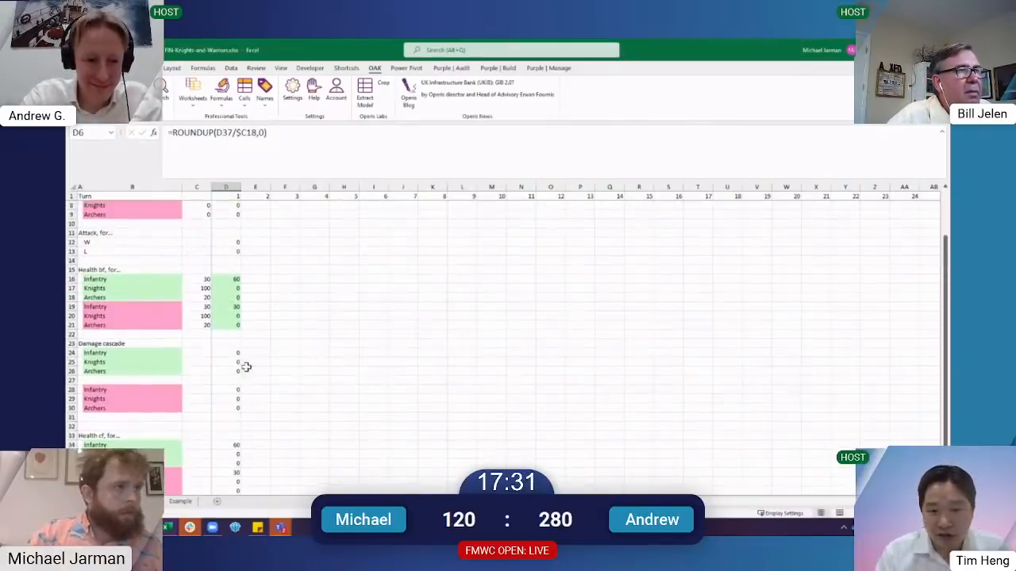
Inspect the damage cascade formula in D24 and the W attack formula in D12
click(227, 353)
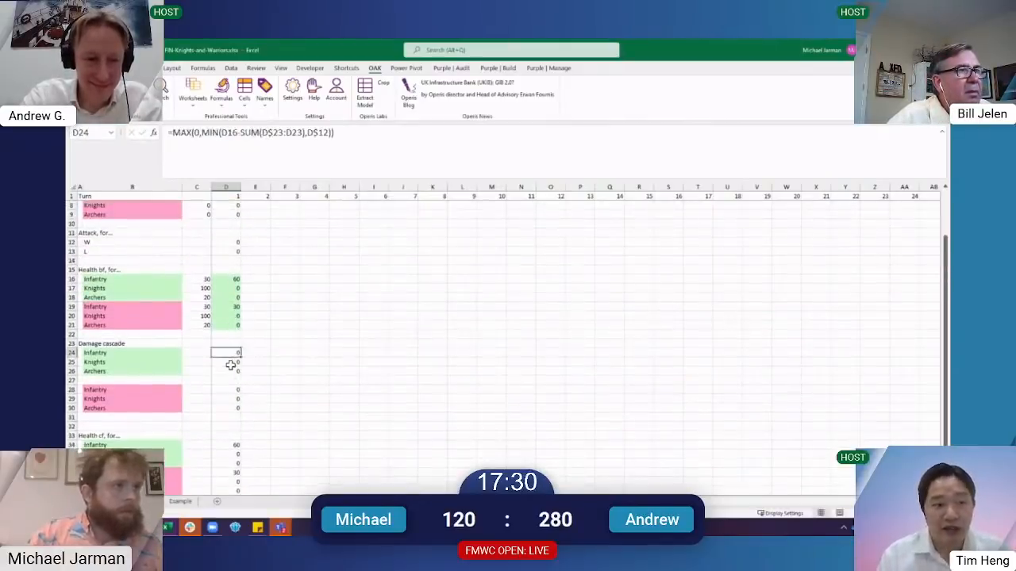
click(227, 242)
scroll(266, 278, up, 2)
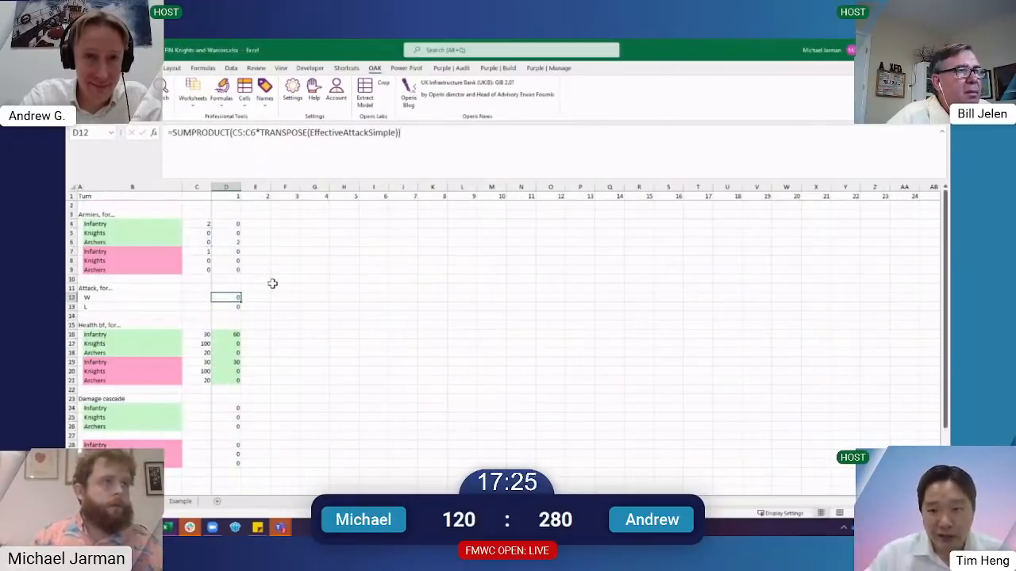
key(F2)
key(shift+Home)
key(ctrl+x)
key(Escape)
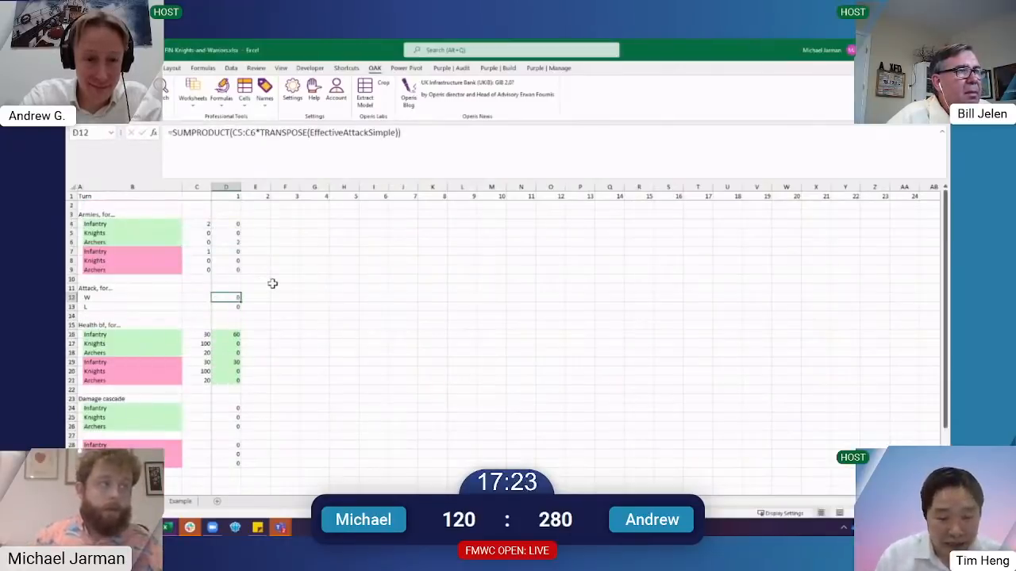
key(F2)
key(shift+Home)
key(ctrl+x)
On the case sheet, move the Knight, Infantry and Archer rows of the unit table down one row to start at L14
key(ctrl+Page_Up)
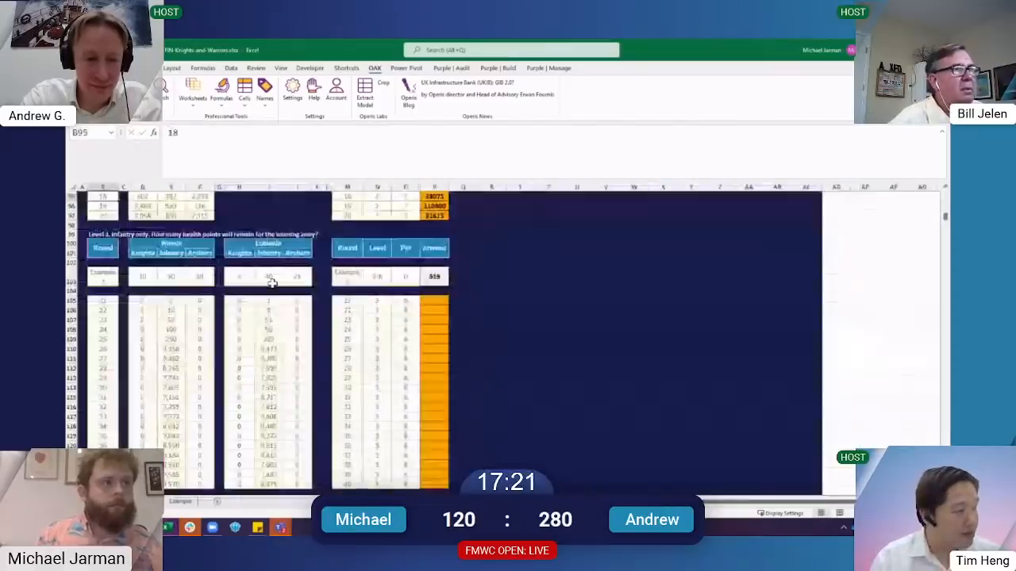
key(ctrl+Up)
key(ctrl+Up)
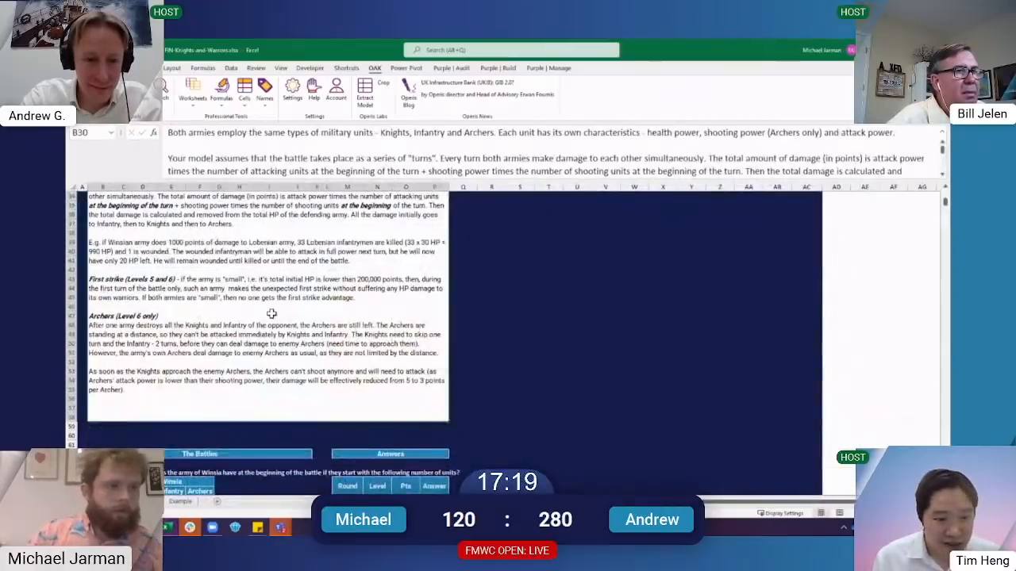
scroll(272, 314, down, 6)
scroll(291, 352, up, 18)
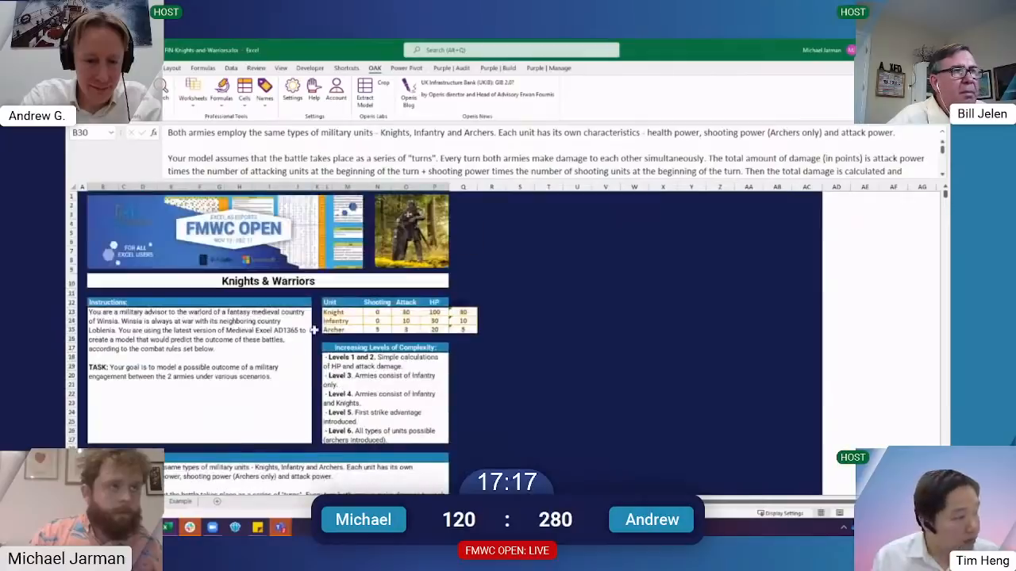
click(351, 325)
key(Left)
key(ctrl+shift+Right)
key(ctrl+shift+Right)
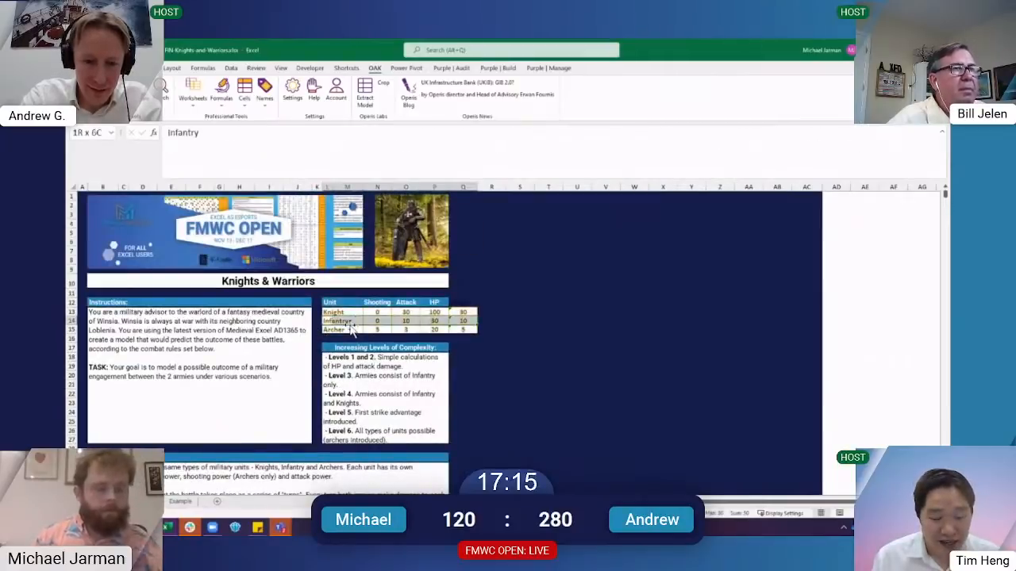
key(Up)
key(ctrl+shift+Down)
key(ctrl+shift+Right)
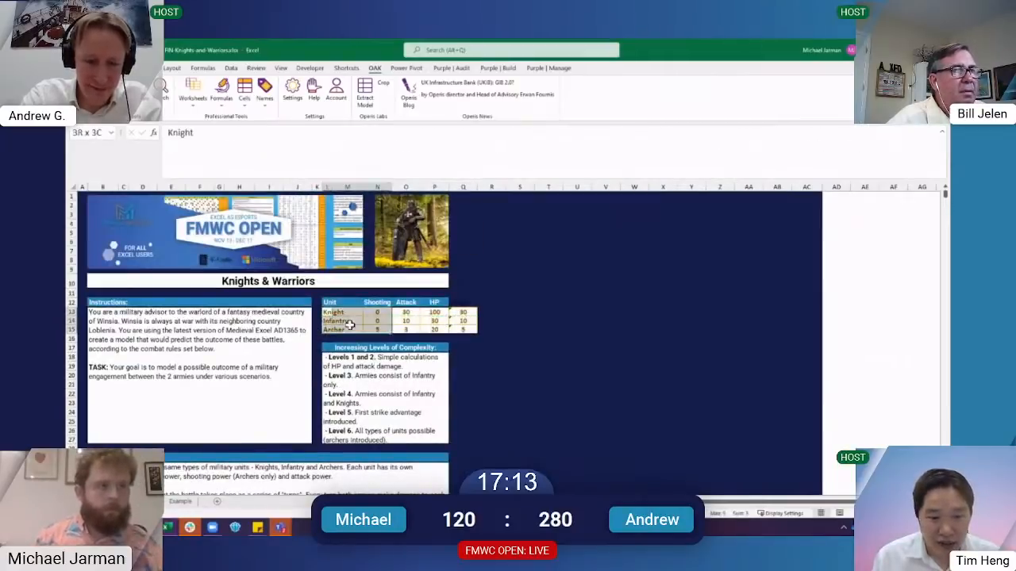
key(ctrl+shift+Right)
key(ctrl+x)
key(Down)
key(ctrl+v)
Move the unit table's Infantry row, including its extra value in column Q, into row 13 above Knight
key(Down)
key(ctrl+shift+Right)
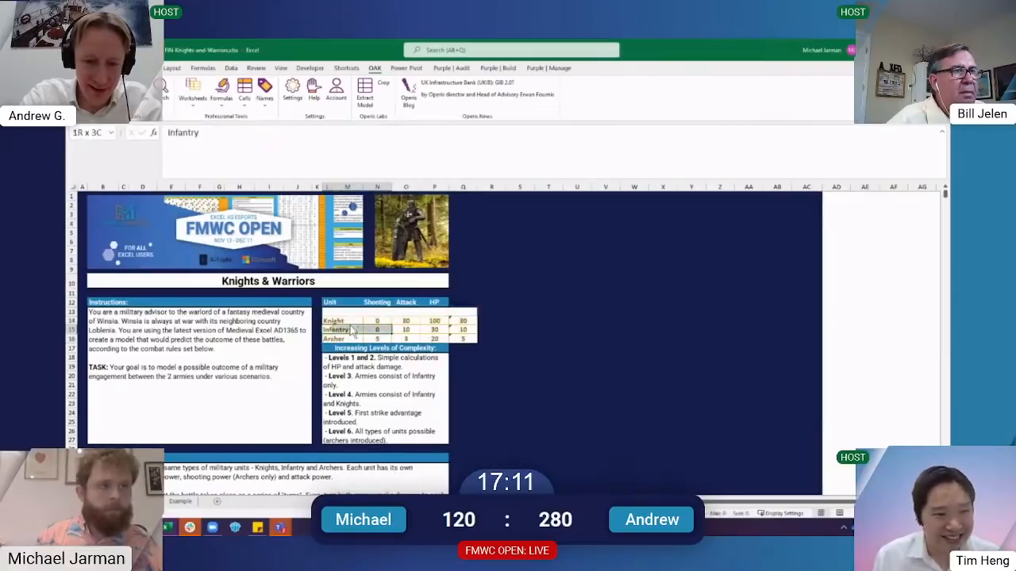
key(ctrl+shift+Right)
key(ctrl+x)
key(Up)
key(Up)
key(ctrl+v)
Move the Archer row up to row 15 directly below Knight and open the Name Manager
key(Down)
key(Down)
key(Down)
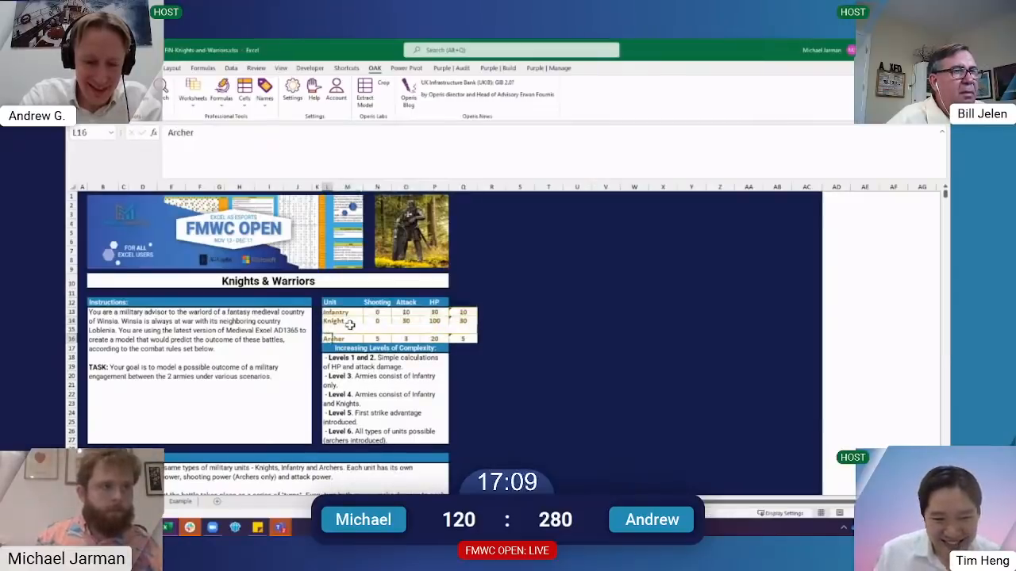
key(ctrl+shift+Right)
key(ctrl+shift+Right)
key(ctrl+x)
key(Up)
key(ctrl+v)
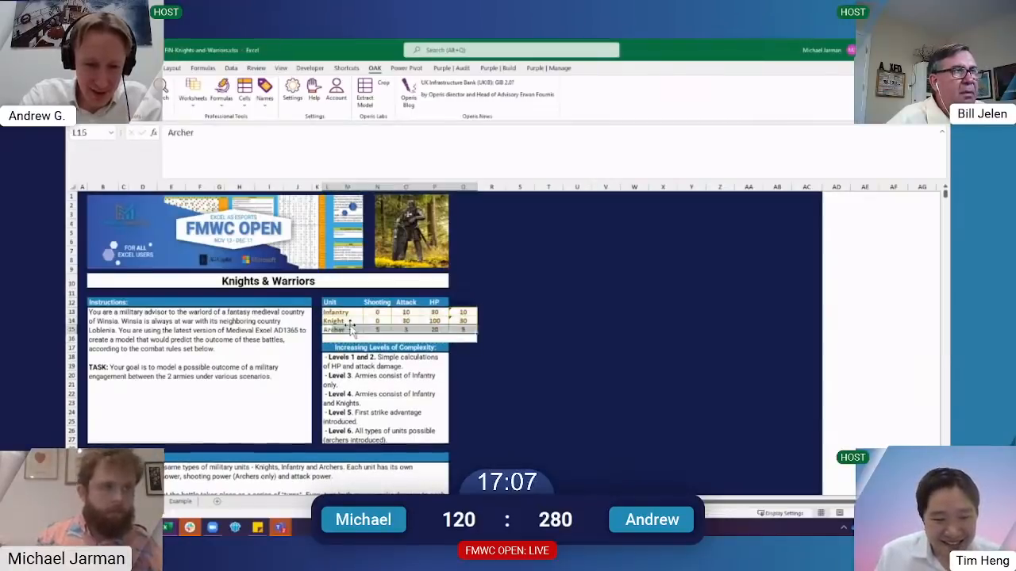
key(ctrl+F3)
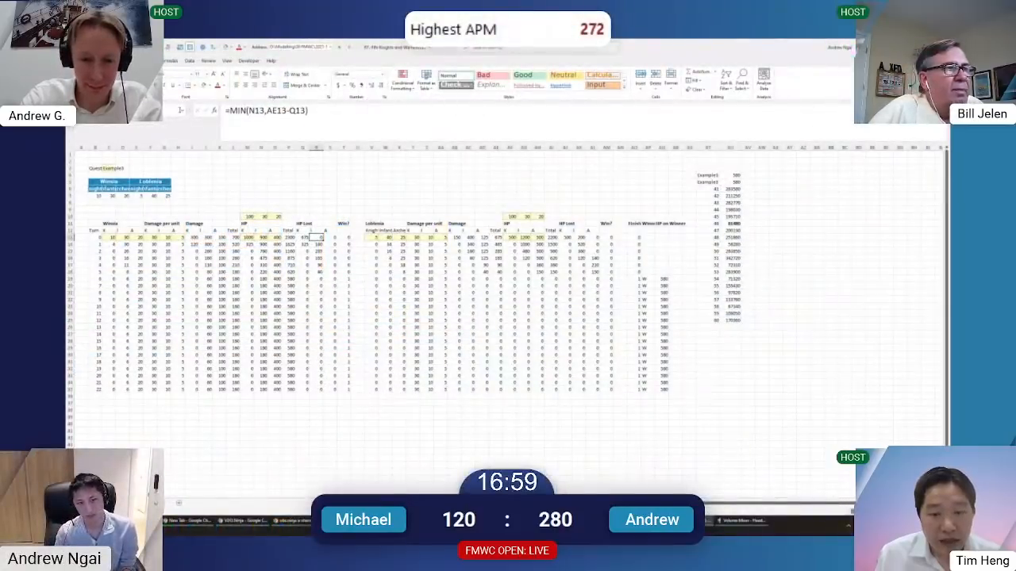
Copy the Winsia Infantry HP Lost formula =MIN(N13,AE13-Q13) from R13 into the Knights cell Q13
key(F2)
key(shift+Home)
key(ctrl+c)
key(Escape)
key(Left)
key(F2)
key(Home)
key(ctrl+v)
key(shift+End)
key(Delete)
key(Return)
key(Return)
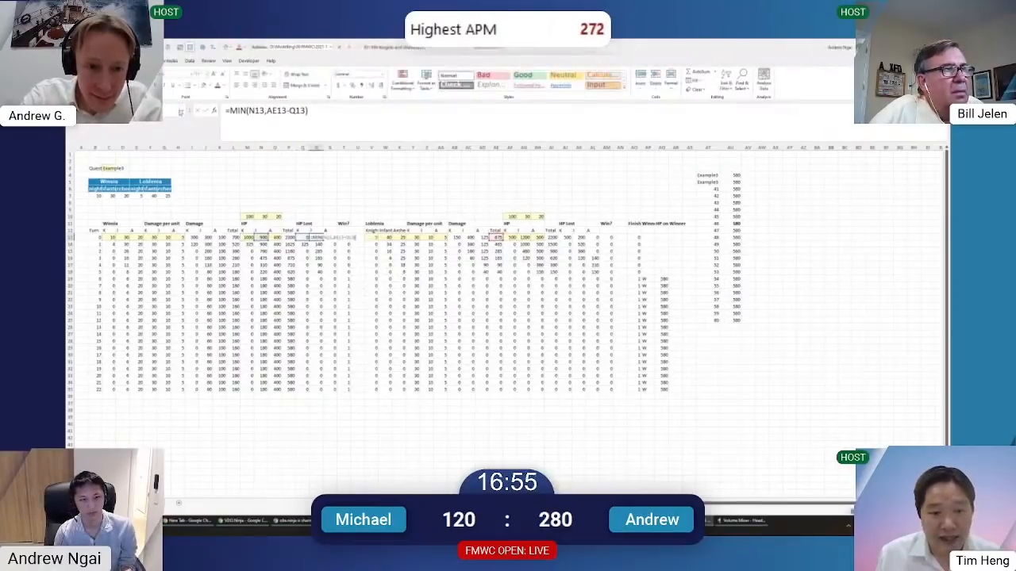
Set the Winsia Infantry HP Lost formula in R13 to =MIN(N13,AE13) and fill it down the column
key(ctrl+z)
key(F2)
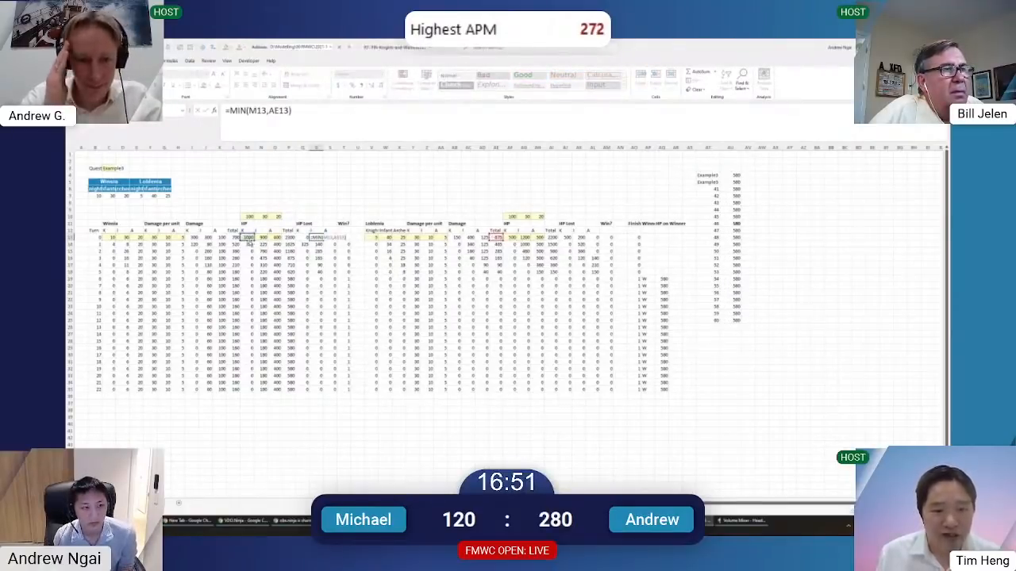
drag(251, 243, 257, 240)
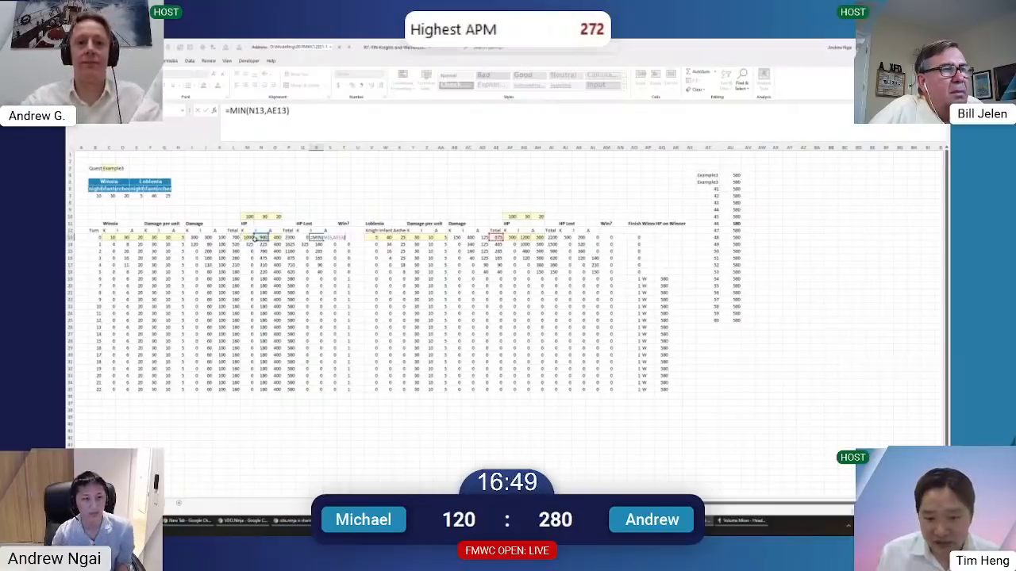
text(-Q13)
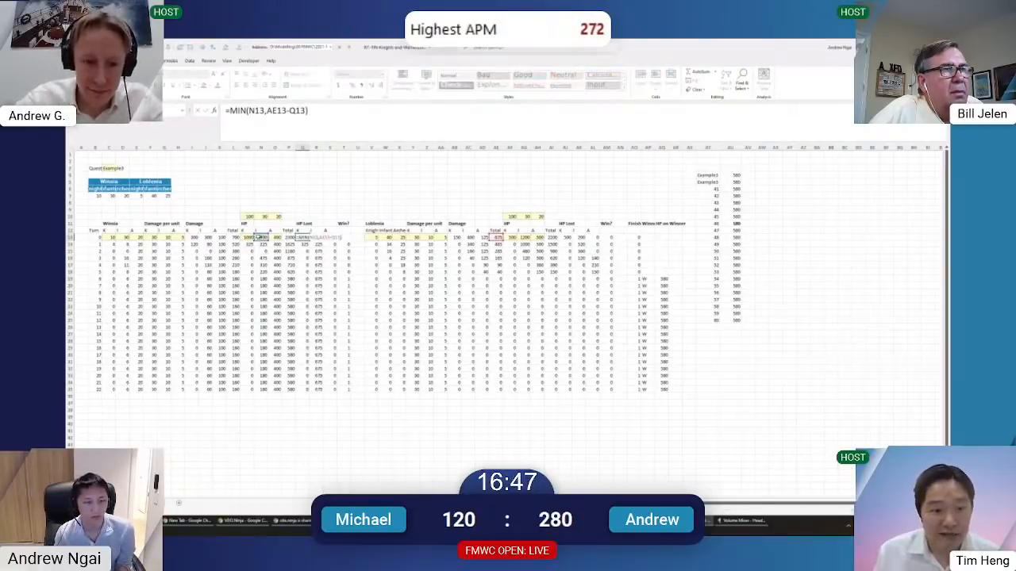
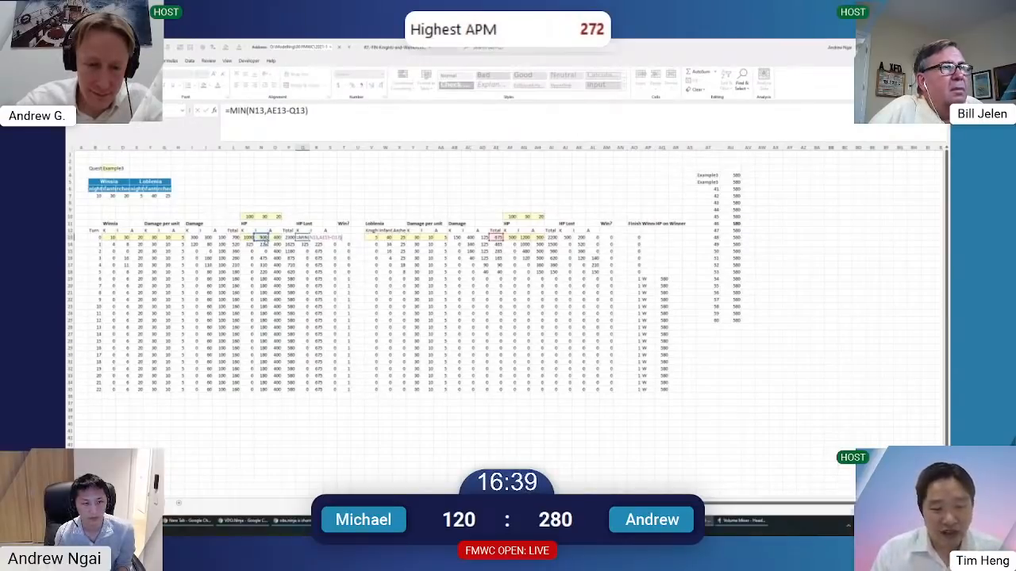
Change the Winsia Knights HP Lost formula in Q13 to =MIN(M13,AE13-R13) and fill it down the column
drag(261, 241, 251, 239)
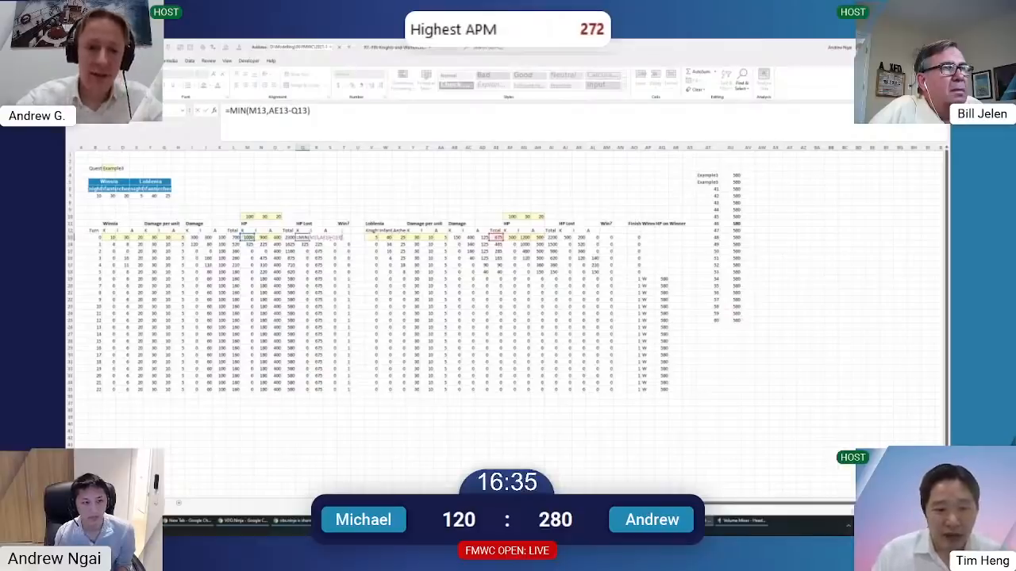
click(278, 111)
double_click(299, 111)
click(315, 238)
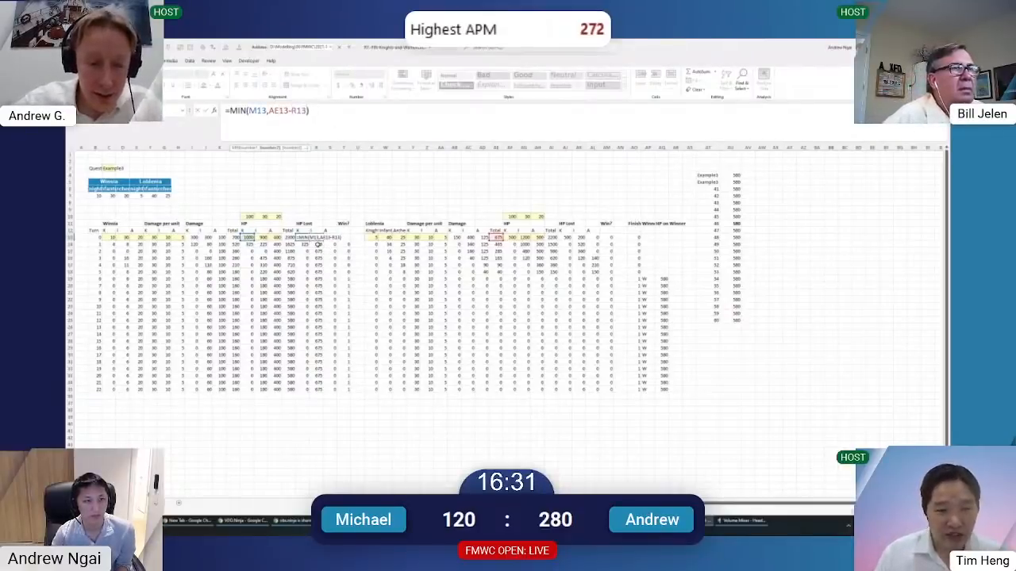
key(ctrl+Return)
key(ctrl+shift+Down)
key(ctrl+d)
key(Right)
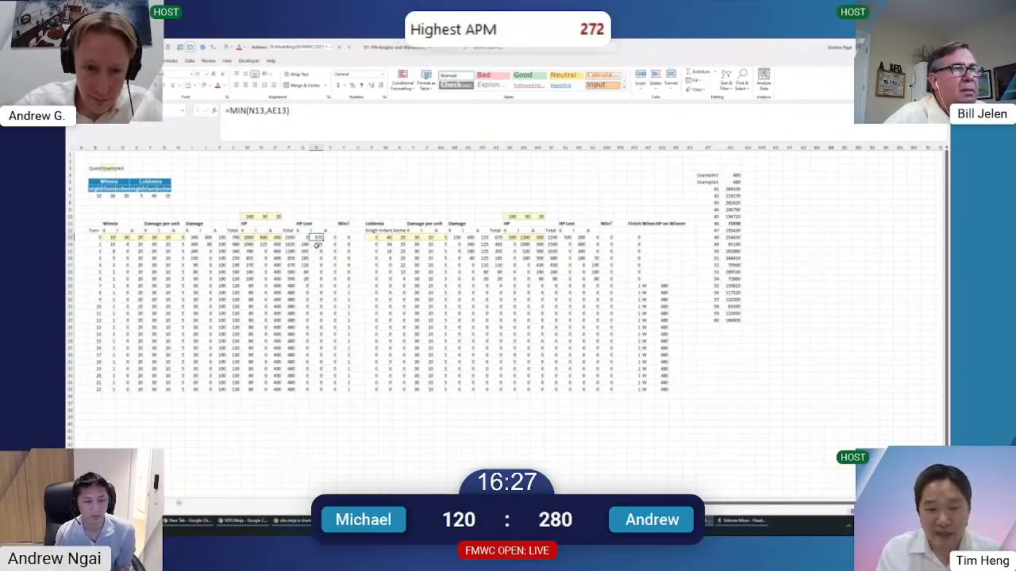
click(332, 238)
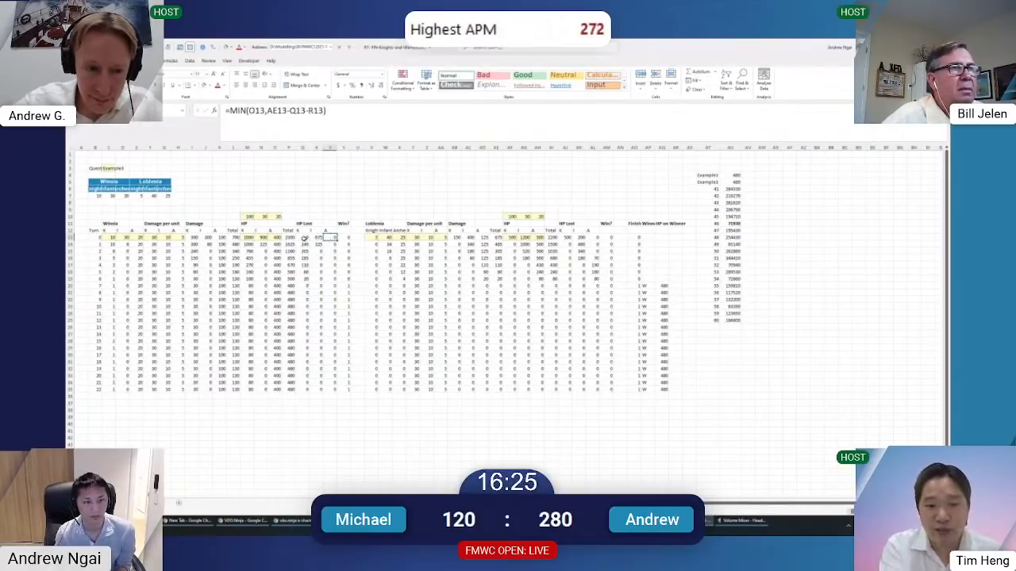
Put the second army's Infantry HP Lost formula =MIN(L13-AJ13,AG13) into its Knights cell AJ13
double_click(563, 238)
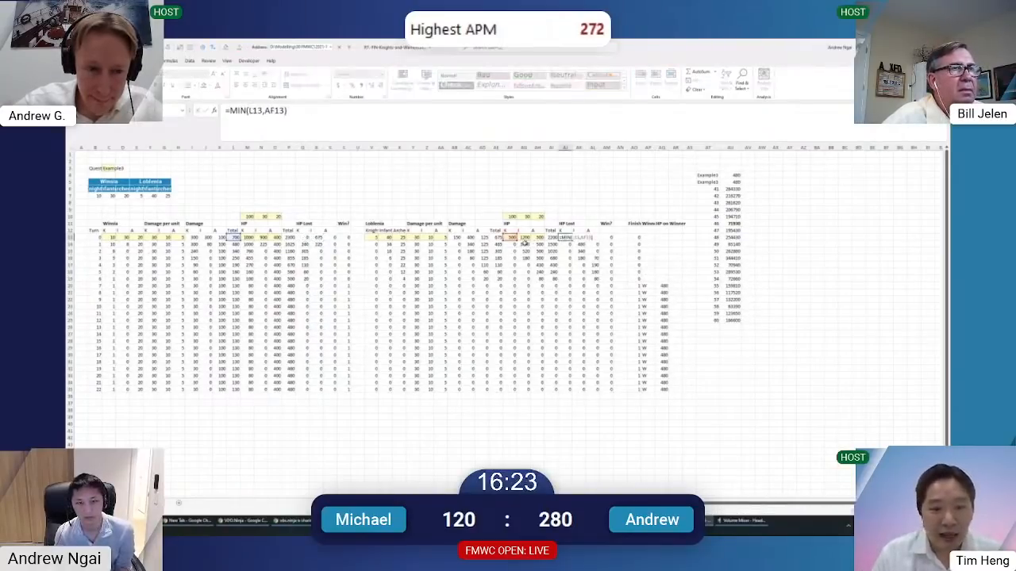
key(Escape)
key(Right)
key(F2)
key(Escape)
key(Left)
key(F2)
key(Home)
text(=MIN(L13-AJ13,AG13))
key(shift+End)
key(ctrl+c)
key(Delete)
key(Return)
key(Return)
Set the second army's Infantry HP Lost formula in AK13 to =MIN(L13,AG13) and fill it down the column
key(Up)
key(Right)
key(F2)
key(shift+Home)
key(ctrl+v)
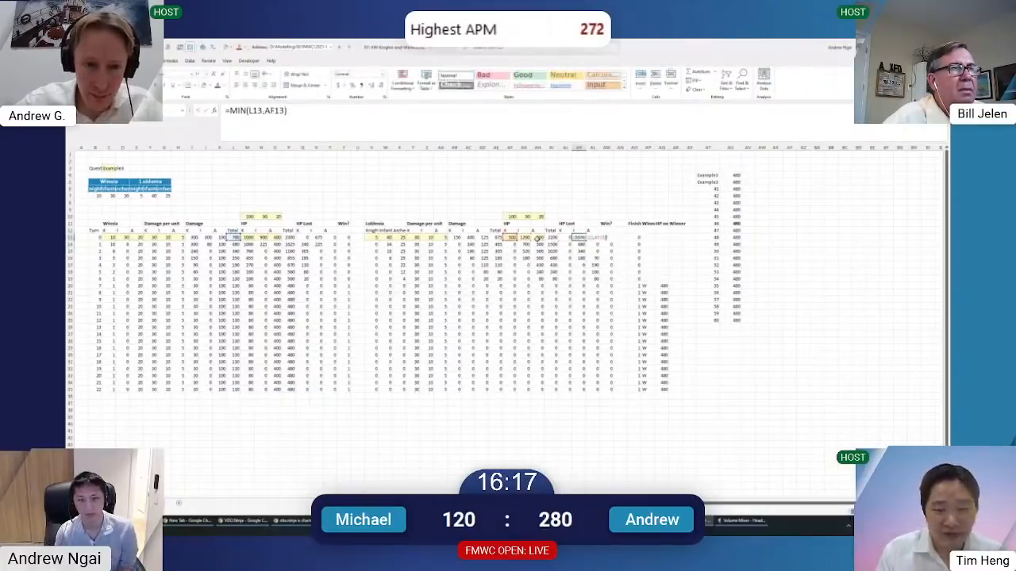
drag(514, 241, 528, 241)
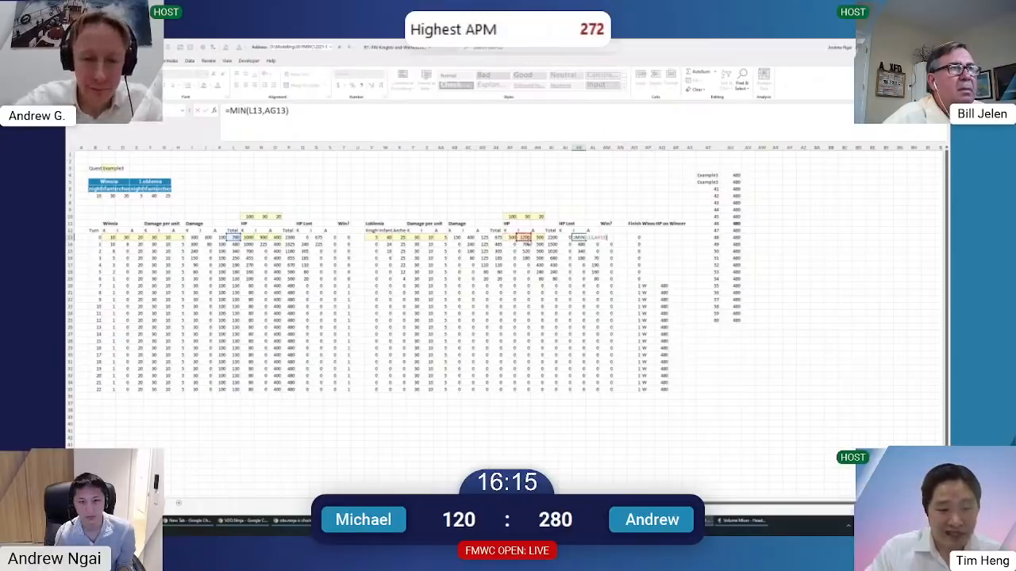
key(ctrl+Return)
key(ctrl+shift+Down)
key(ctrl+d)
key(Left)
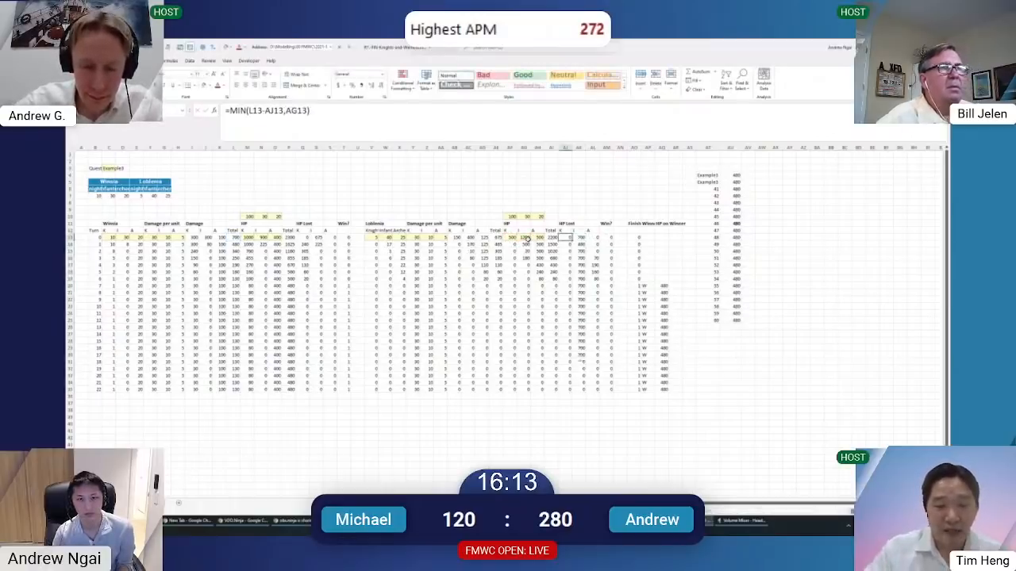
Change the second army's Knights HP Lost formula in AJ13 to =MIN(L13-AK13,AG13) and fill it down the column
key(F2)
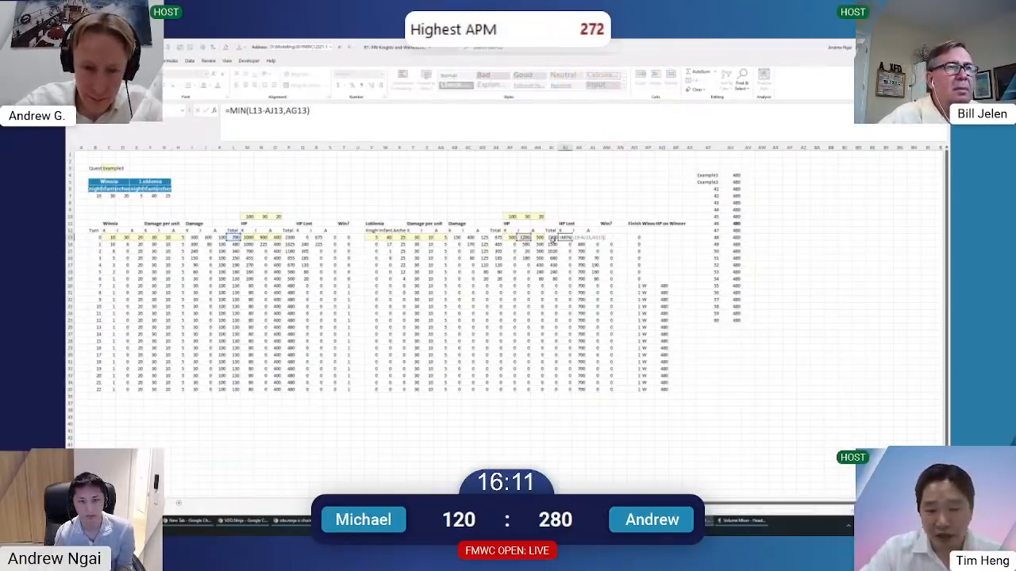
double_click(588, 238)
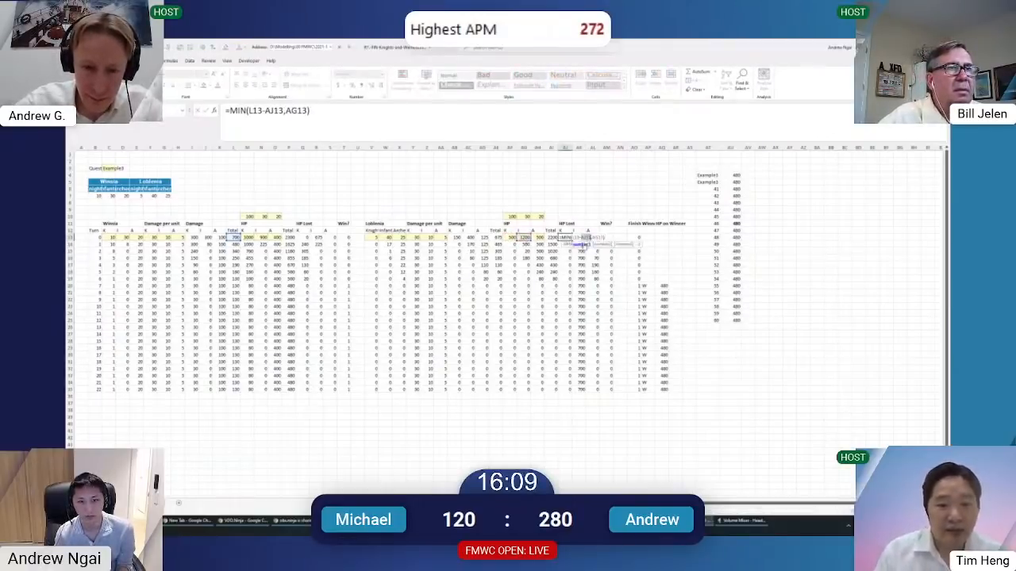
click(580, 249)
key(BackSpace)
key(BackSpace)
key(BackSpace)
key(BackSpace)
key(BackSpace)
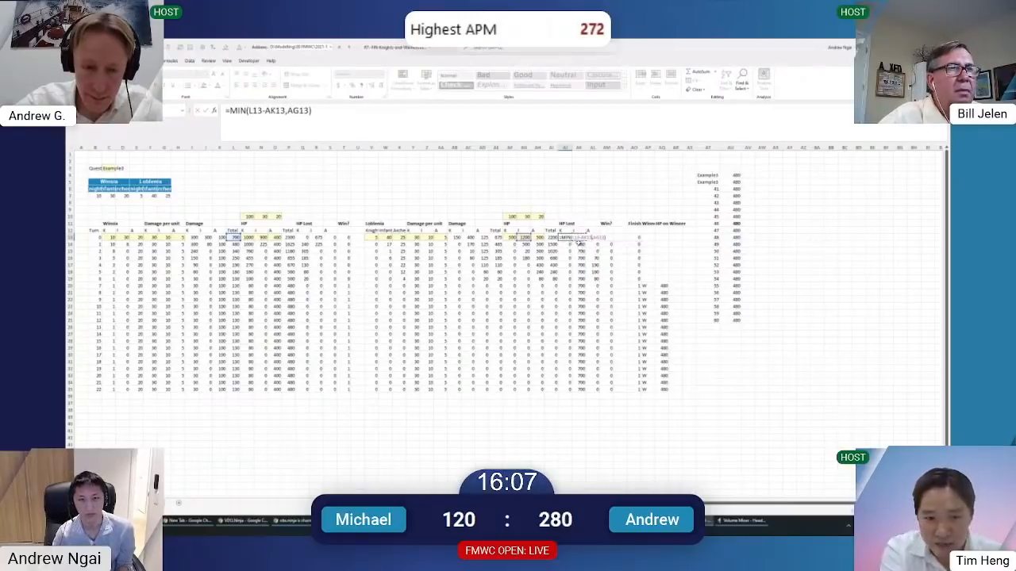
key(ctrl+Return)
key(ctrl+shift+Down)
key(ctrl+d)
Set the Question cell to 43 and inspect the INDEX/MATCH formula that returns the winner's HP in AU4
click(713, 203)
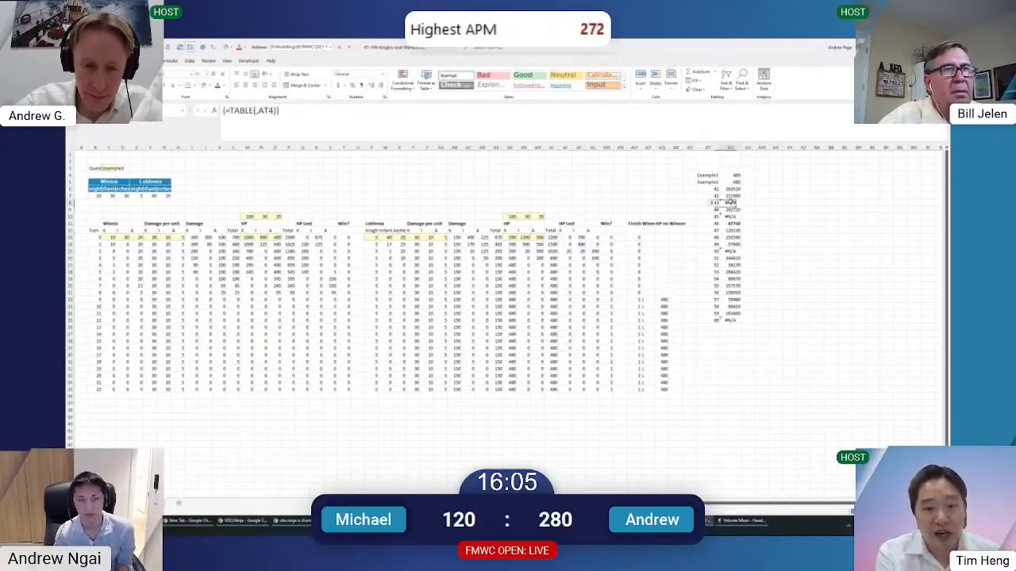
click(111, 169)
text(43)
key(ctrl+Return)
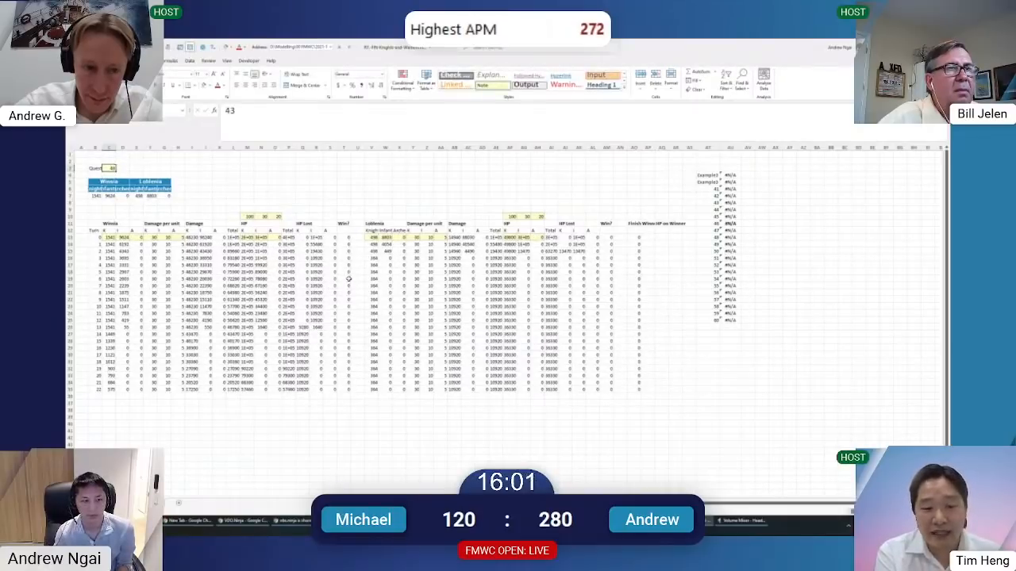
click(731, 222)
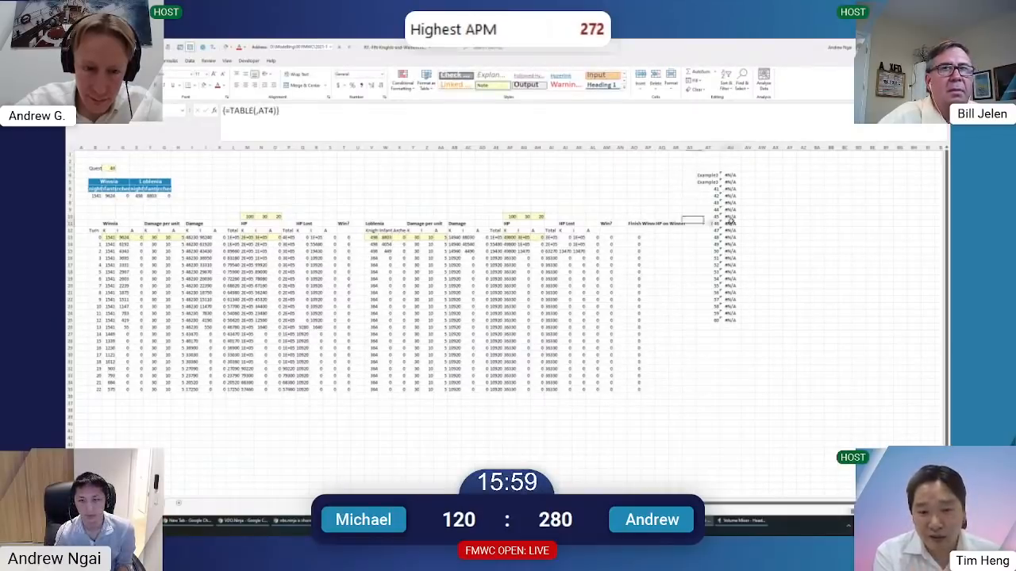
click(731, 175)
key(F2)
key(Escape)
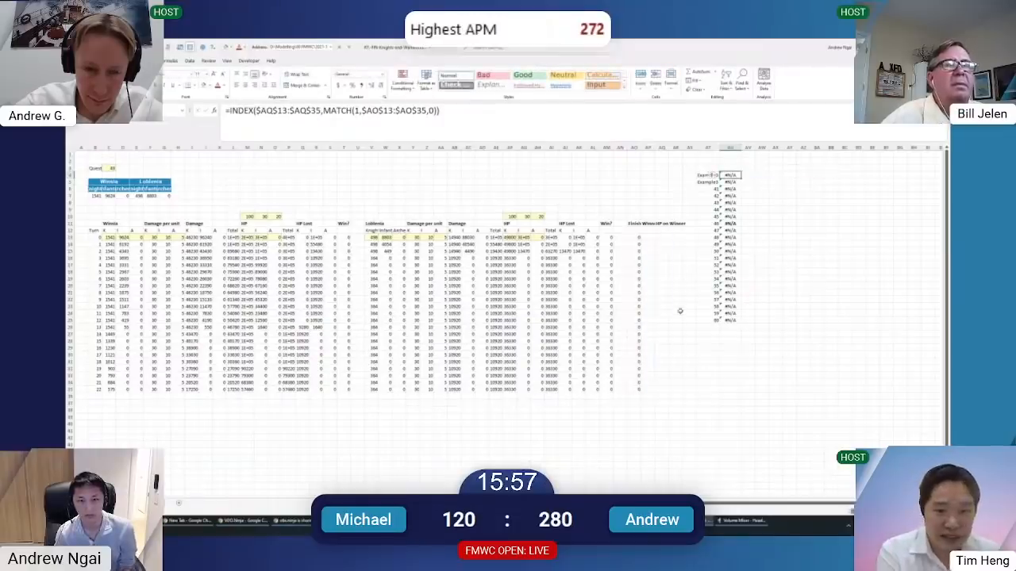
Insert extra rows before turn 20 of the battle table and fill all model formulas down from row 30
click(277, 376)
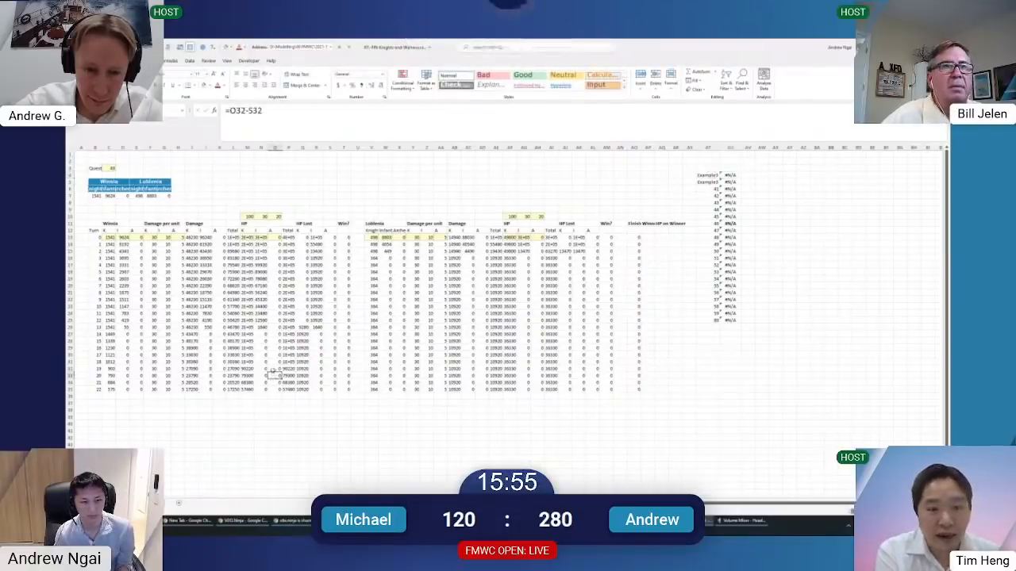
scroll(274, 389, down, 1)
scroll(270, 401, down, 6)
shift+click(273, 450)
key(shift+space)
key(ctrl+plus)
key(Up)
key(Up)
key(ctrl+shift+Down)
key(ctrl+shift+Down)
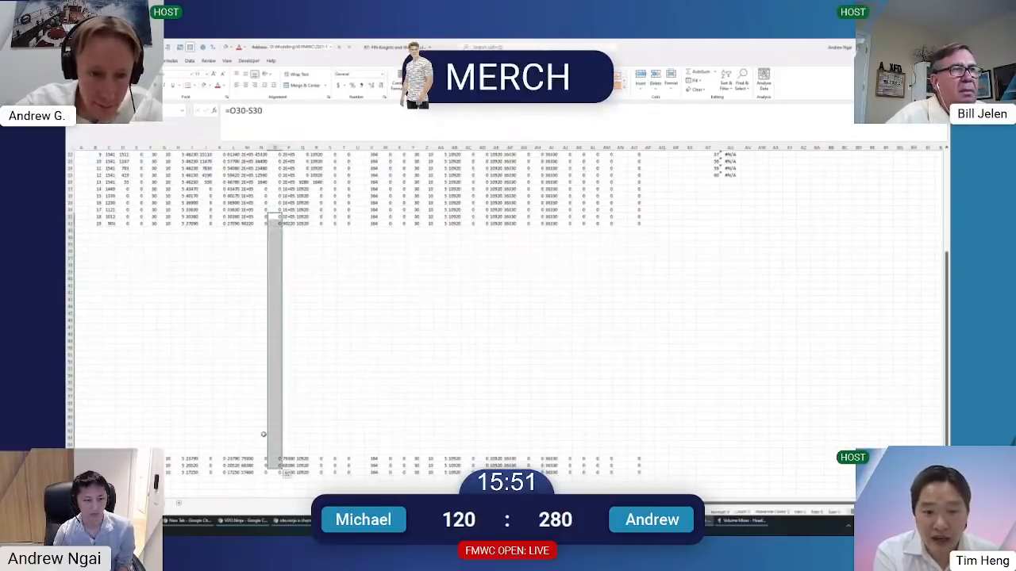
key(shift+space)
key(ctrl+d)
key(Up)
scroll(703, 322, up, 7)
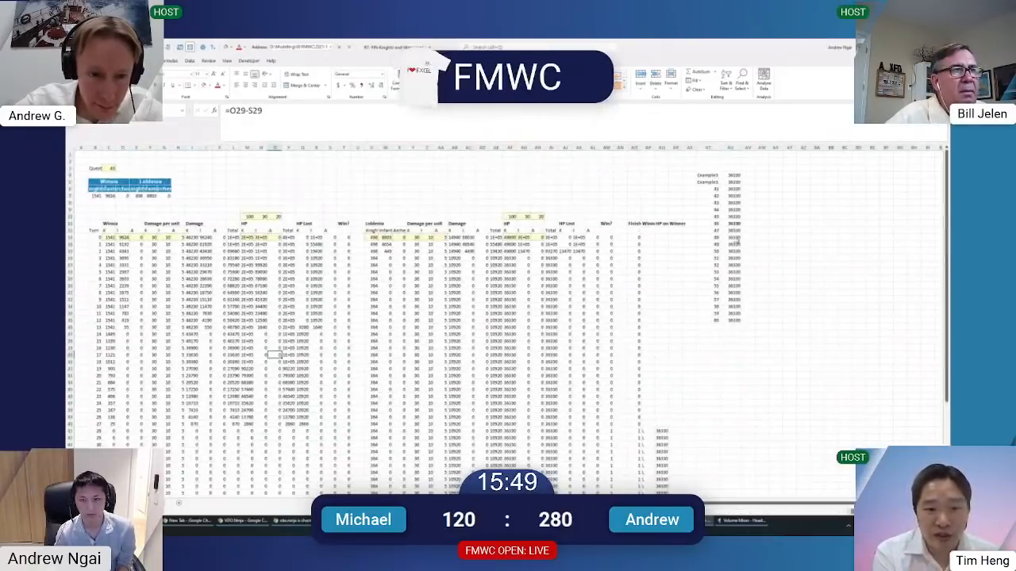
Link the Question cell to AT4 and enter question 45 in AT4
click(734, 176)
click(111, 168)
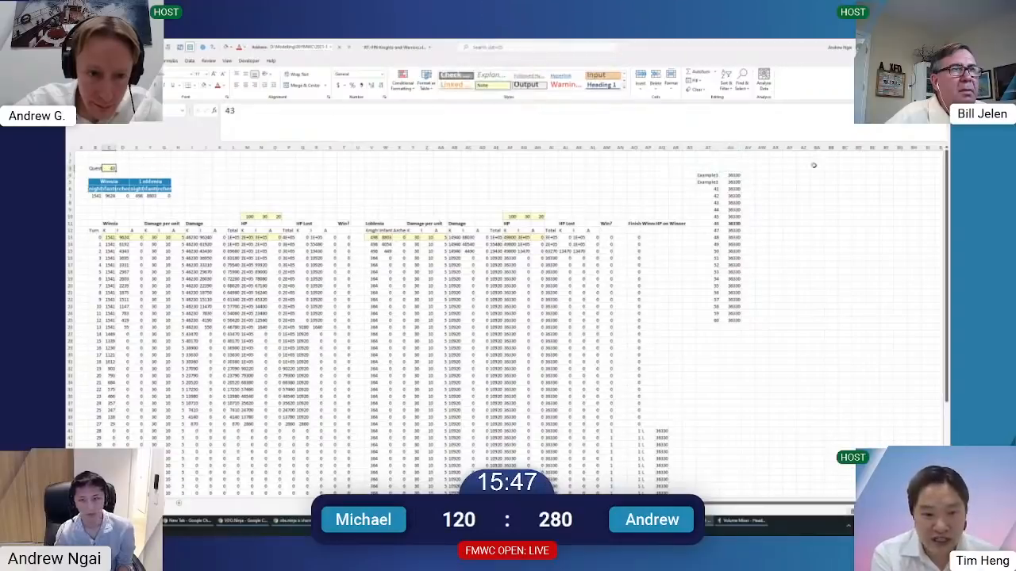
text(=)
click(705, 174)
key(Return)
click(709, 175)
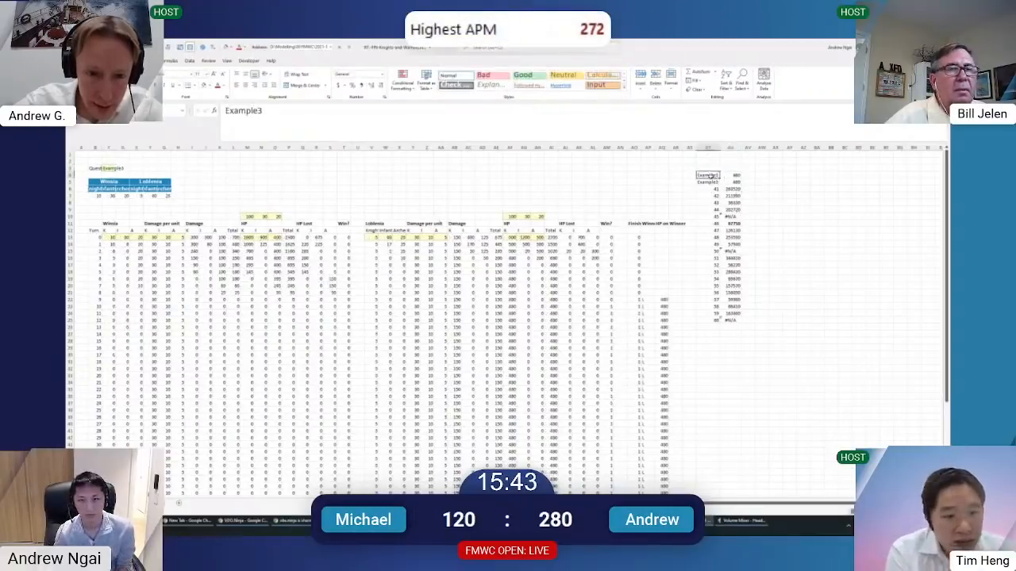
text(45)
key(Return)
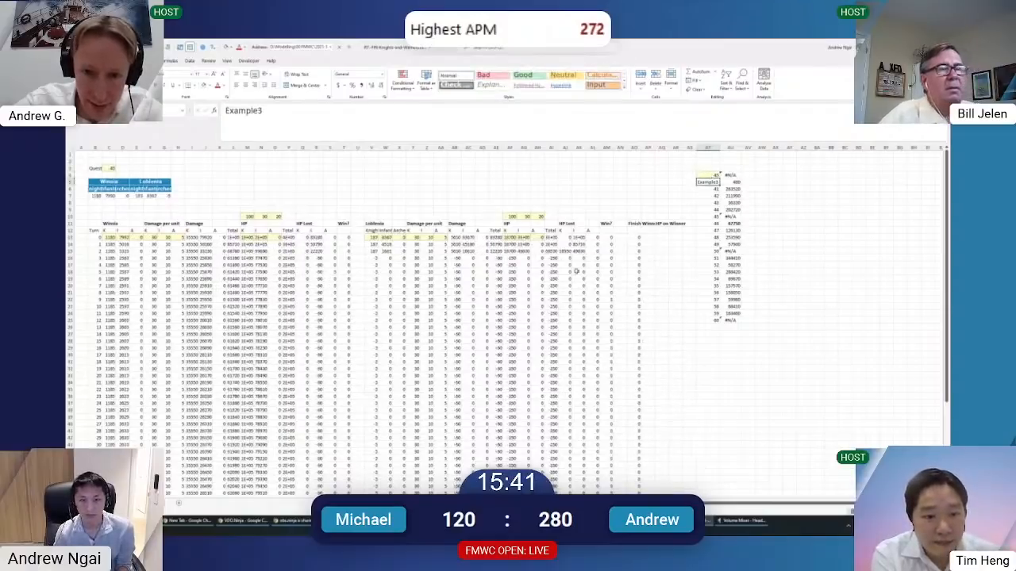
Examine the Finish formula in row 13 and the Winsia Win? formula in T13
click(633, 252)
key(Up)
key(Up)
key(F2)
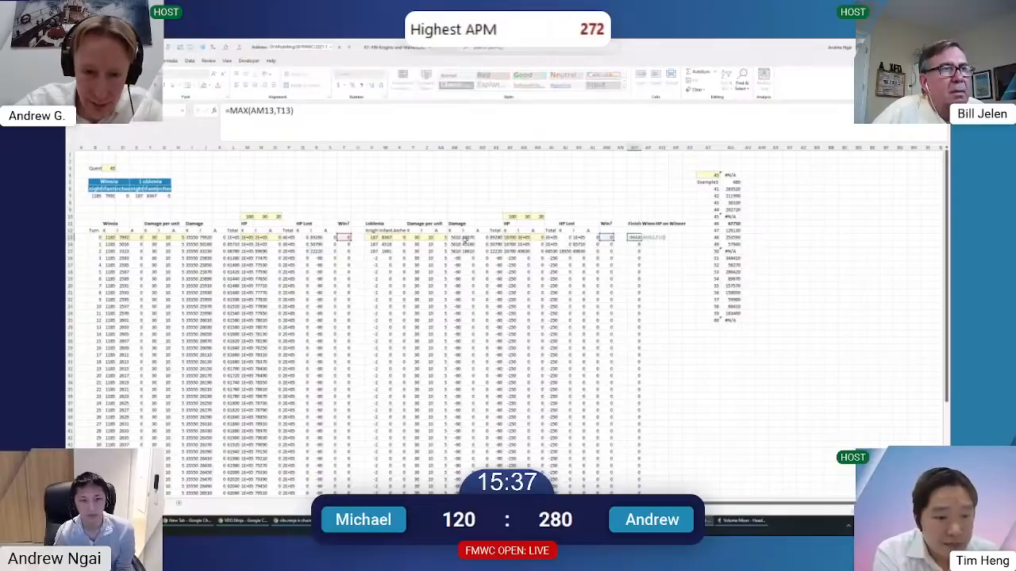
key(Escape)
double_click(344, 237)
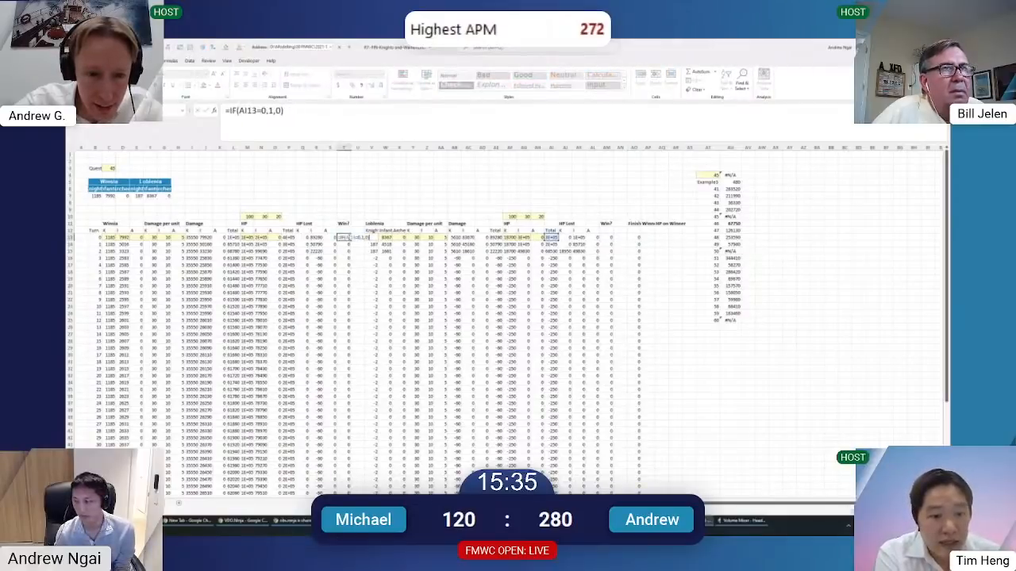
key(Escape)
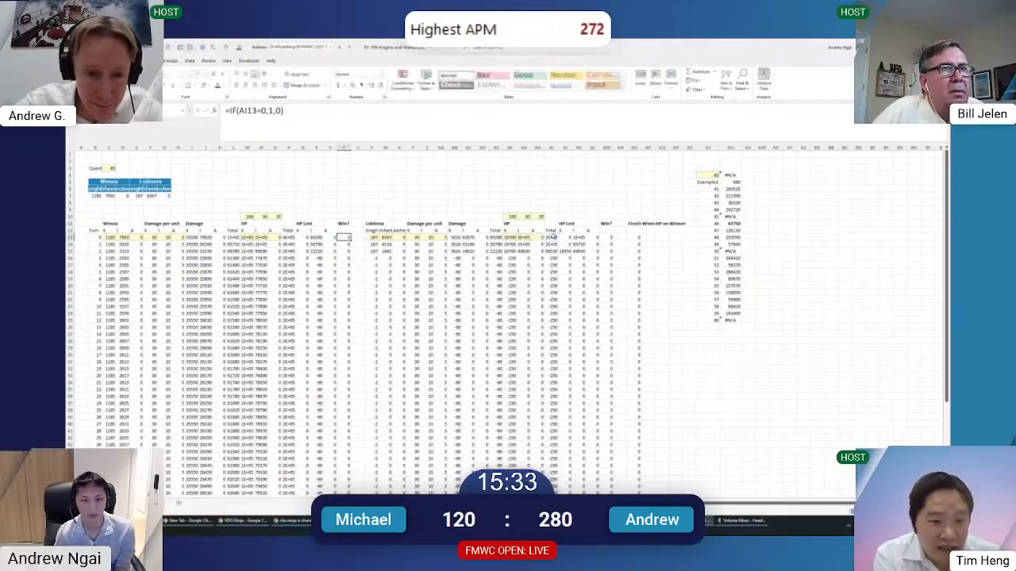
key(F2)
key(Escape)
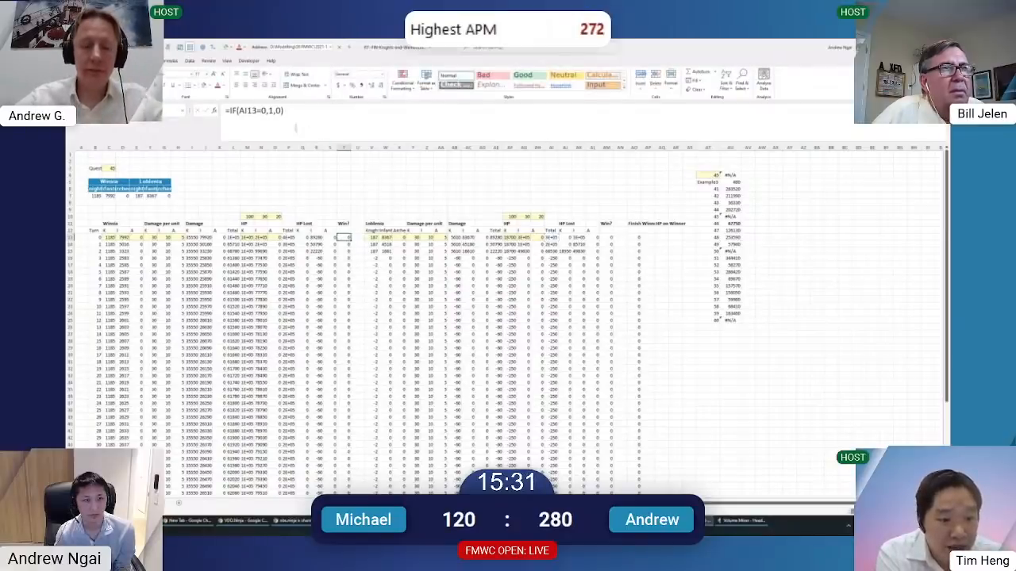
Change the Winsia Win? formula in T13 to =IF(AI13<=0,1,0) and fill it down the column
click(266, 111)
key(Left)
key(Left)
text(<)
key(Return)
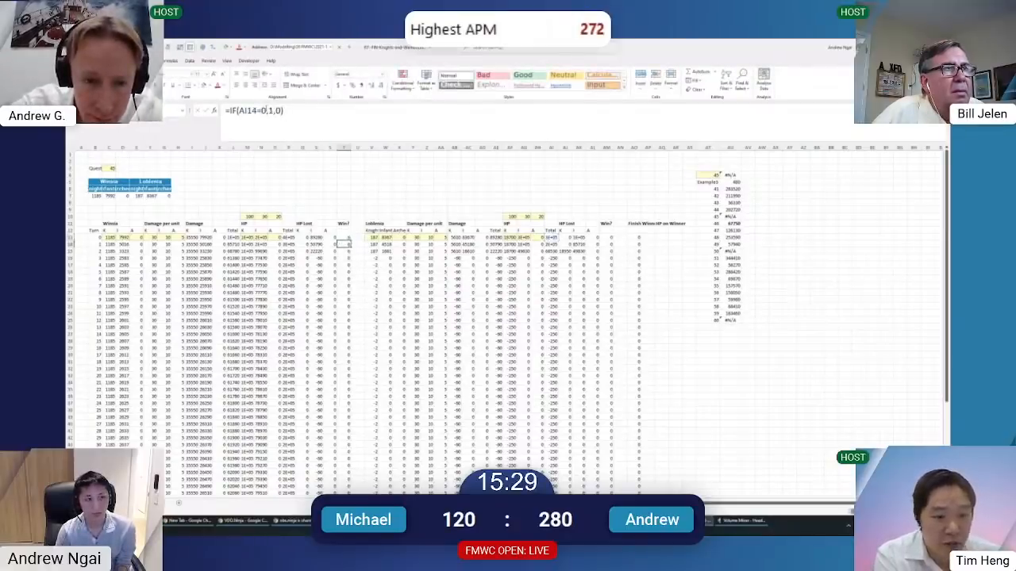
key(Up)
key(ctrl+shift+Down)
key(ctrl+d)
key(shift+BackSpace)
scroll(587, 195, up, 4)
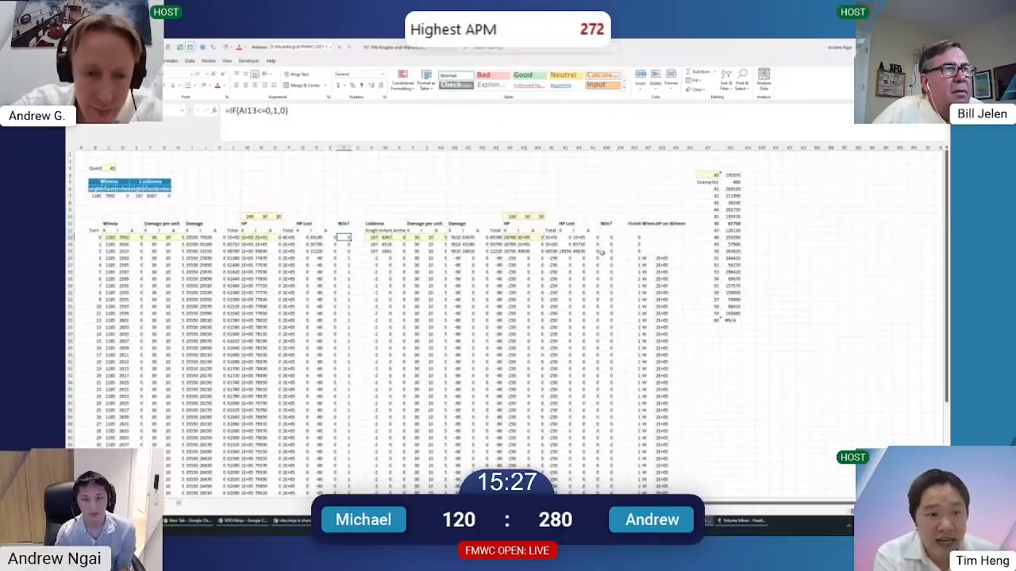
Change the second army's Win? formula in AM13 to =IF(P13<=0,1,0) and fill it down the column
click(605, 239)
click(255, 111)
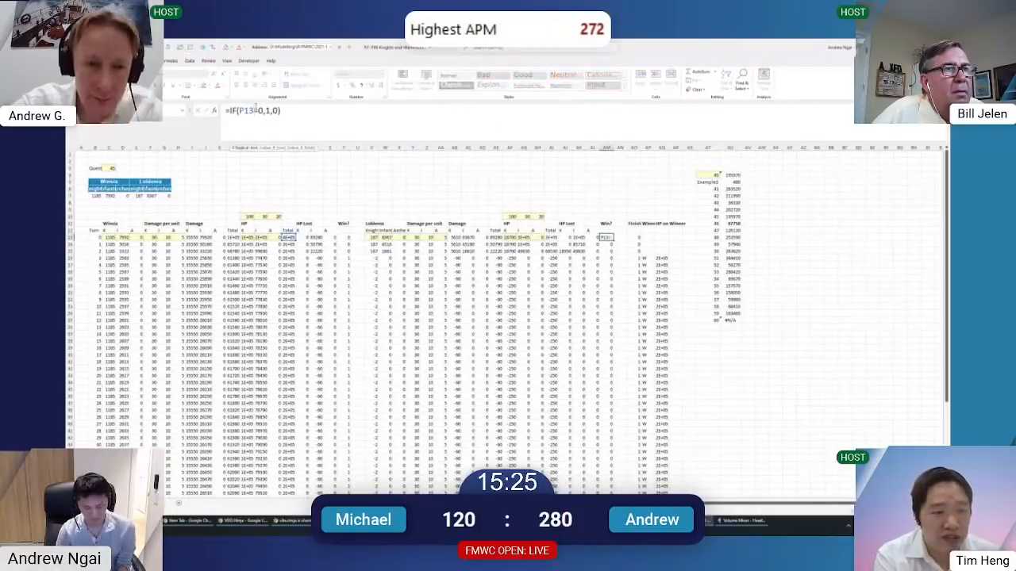
text(<)
key(Return)
key(Up)
key(ctrl+shift+Down)
key(ctrl+d)
key(shift+BackSpace)
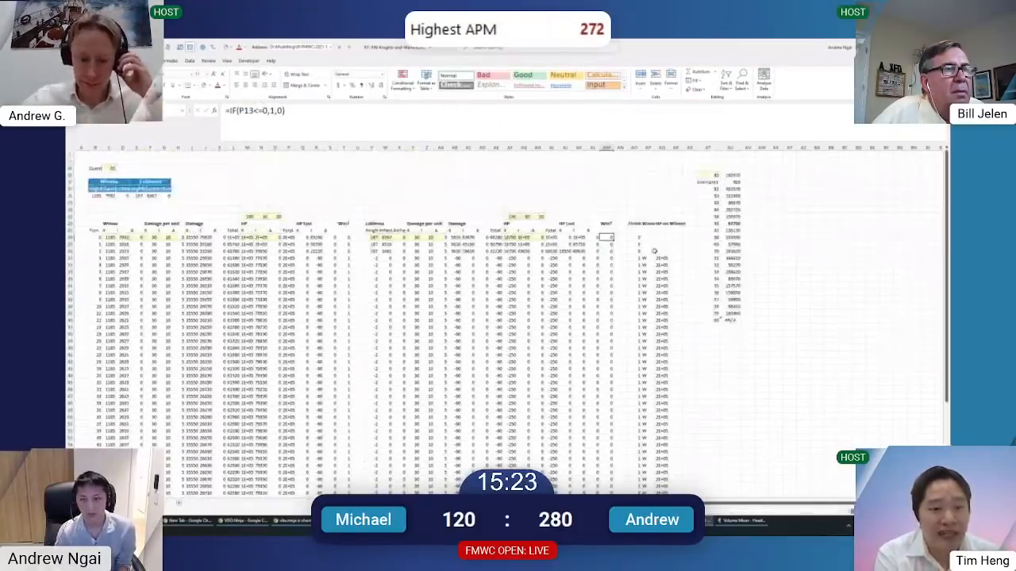
Set the question number in AT4 to 60 and look over the turn rows
click(711, 176)
text(60)
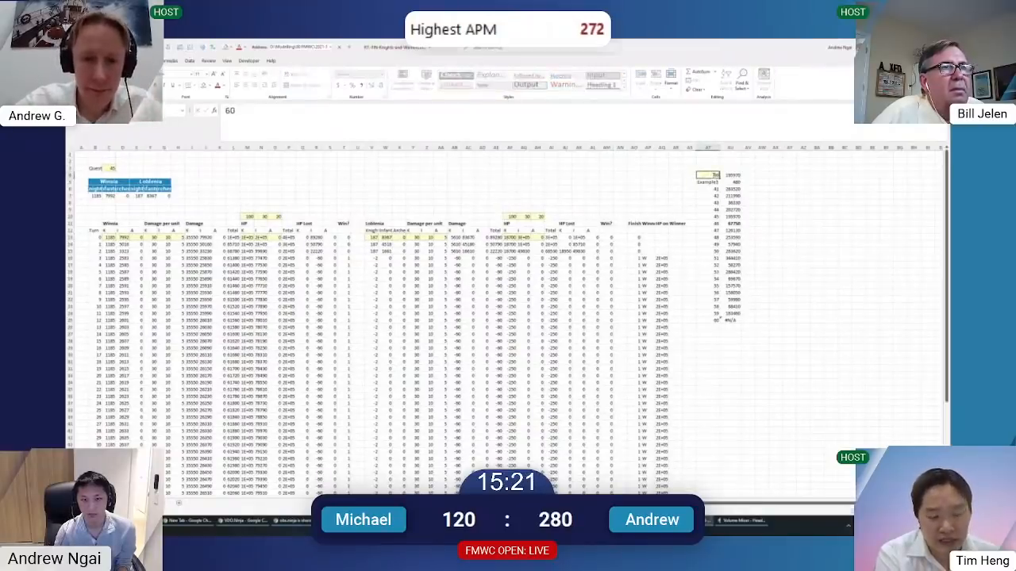
key(Return)
scroll(371, 331, down, 4)
scroll(361, 324, up, 4)
Widen the HP Total columns of both armies so their values display in full
click(287, 237)
drag(294, 148, 302, 148)
key(ctrl+c)
click(561, 233)
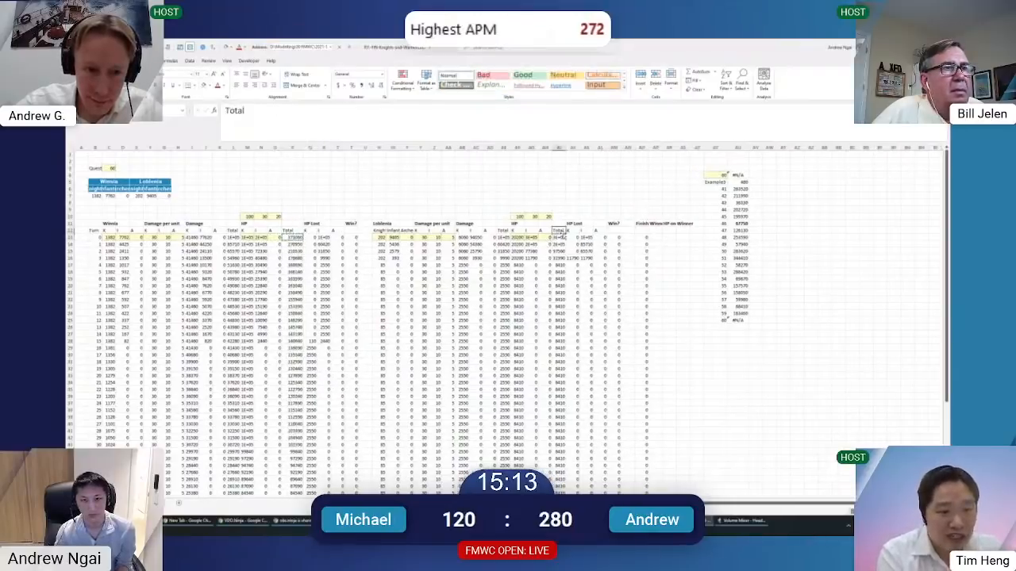
scroll(558, 318, down, 3)
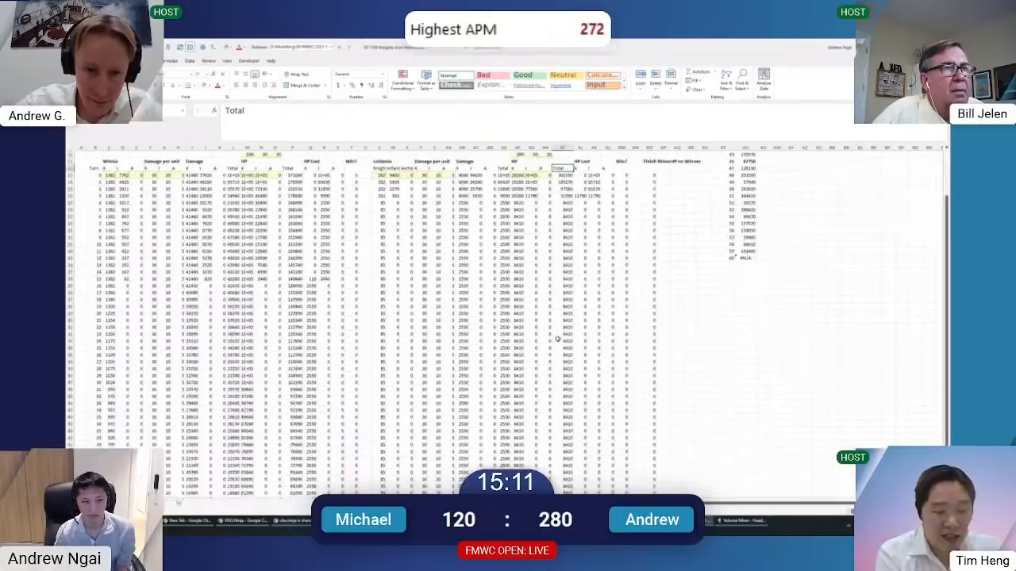
scroll(558, 340, down, 5)
scroll(562, 341, up, 8)
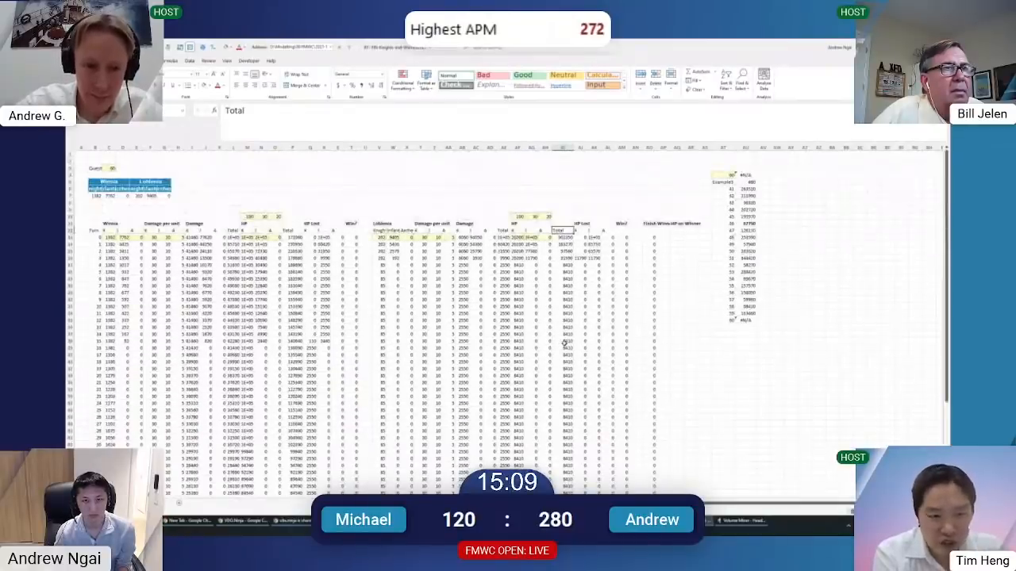
Correct the second army's Knights HP Lost formula in AJ13 to =MIN(L13-AK13,AF13) and fill it down the column
click(560, 270)
click(562, 266)
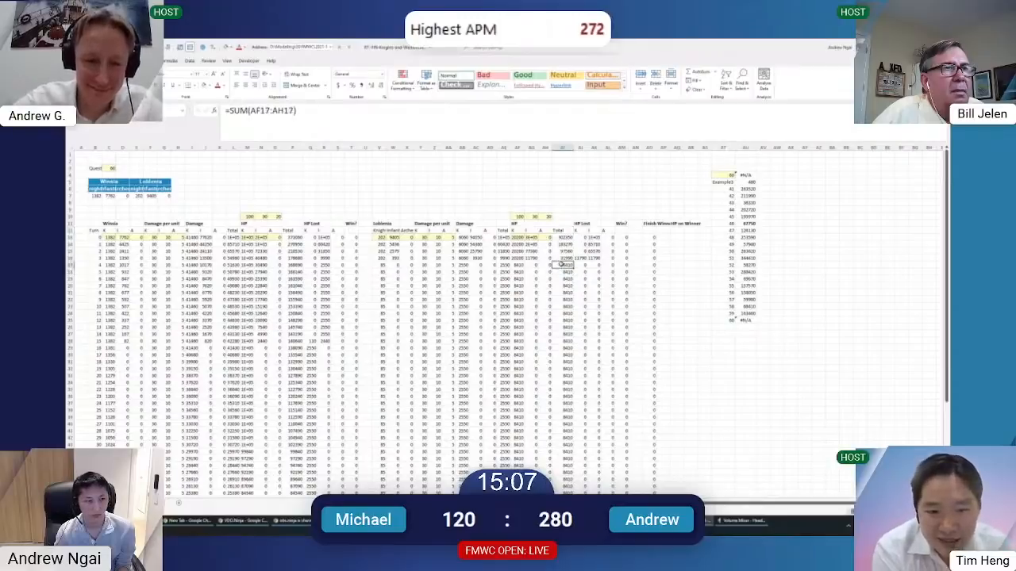
click(519, 265)
double_click(583, 259)
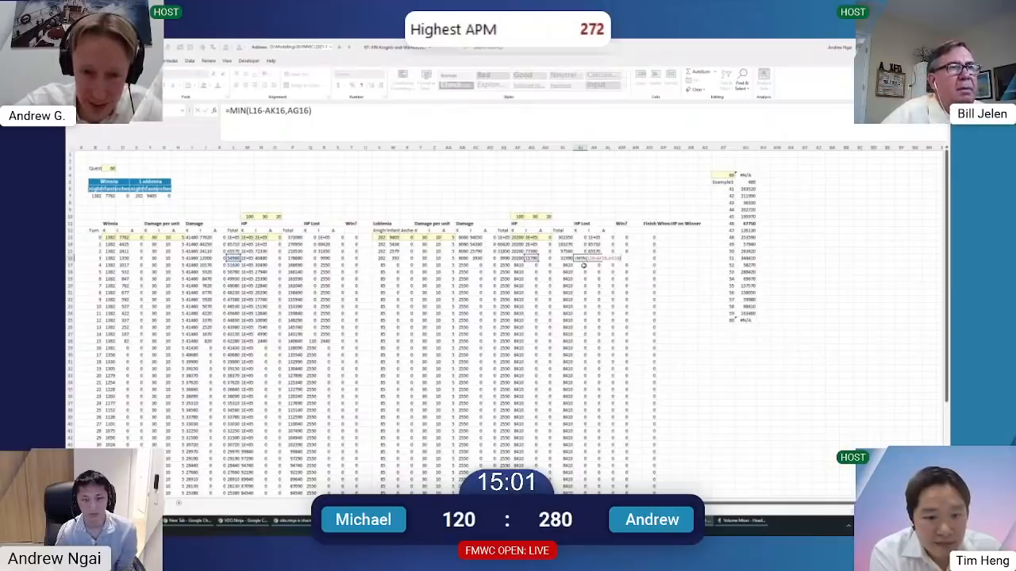
key(Escape)
double_click(584, 239)
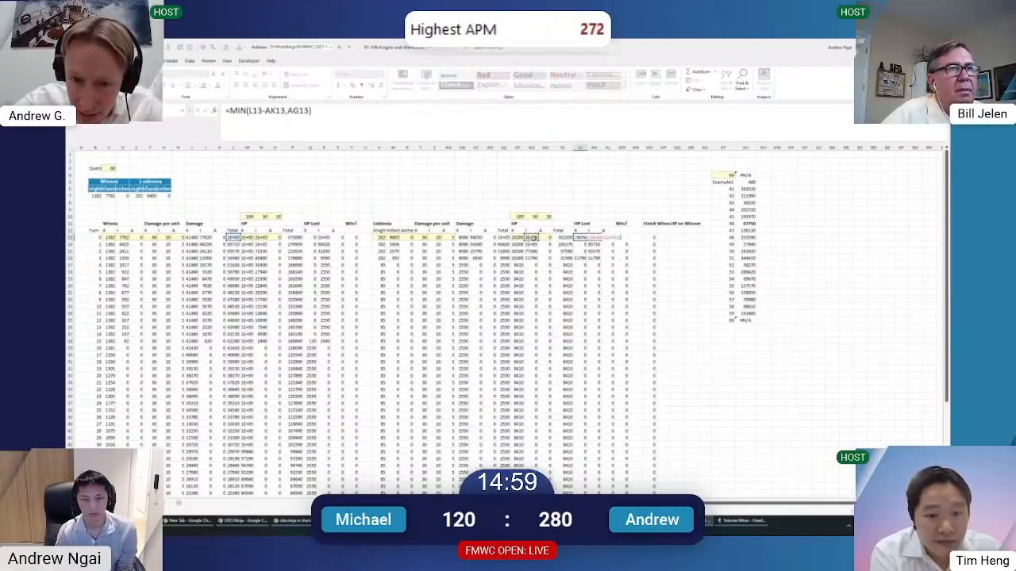
drag(529, 240, 514, 238)
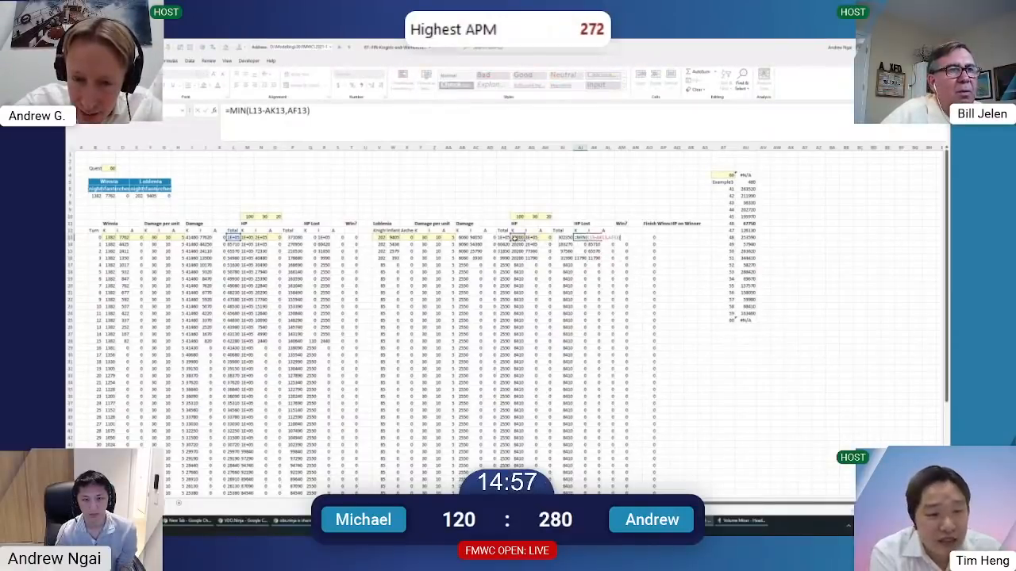
key(Return)
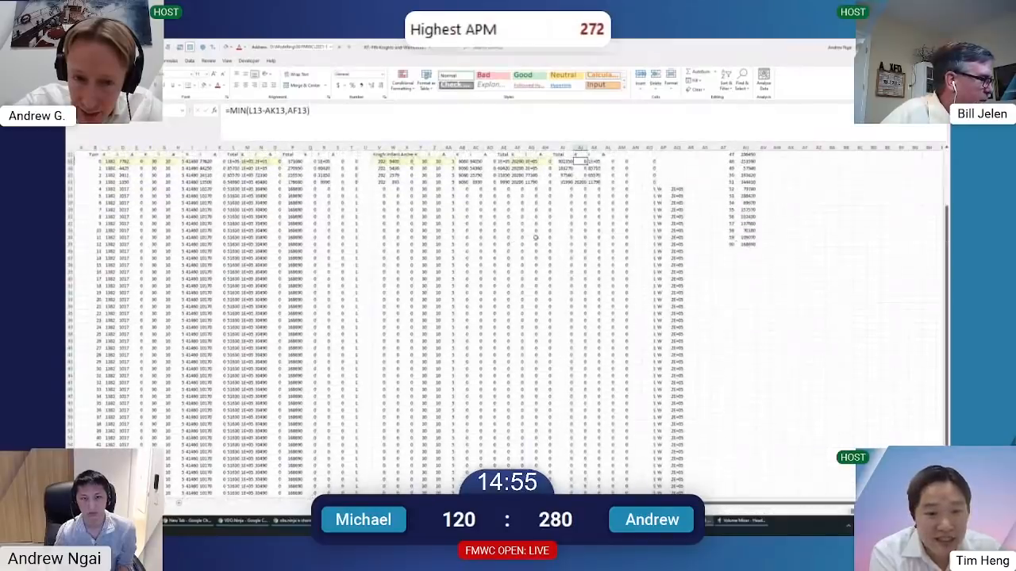
Check the cell references in the second army's Knights, Infantry and Archers HP Lost formulas in row 13
key(F2)
key(Escape)
key(Right)
key(F2)
key(Escape)
key(Left)
key(Right)
key(F2)
key(Escape)
key(Right)
key(F2)
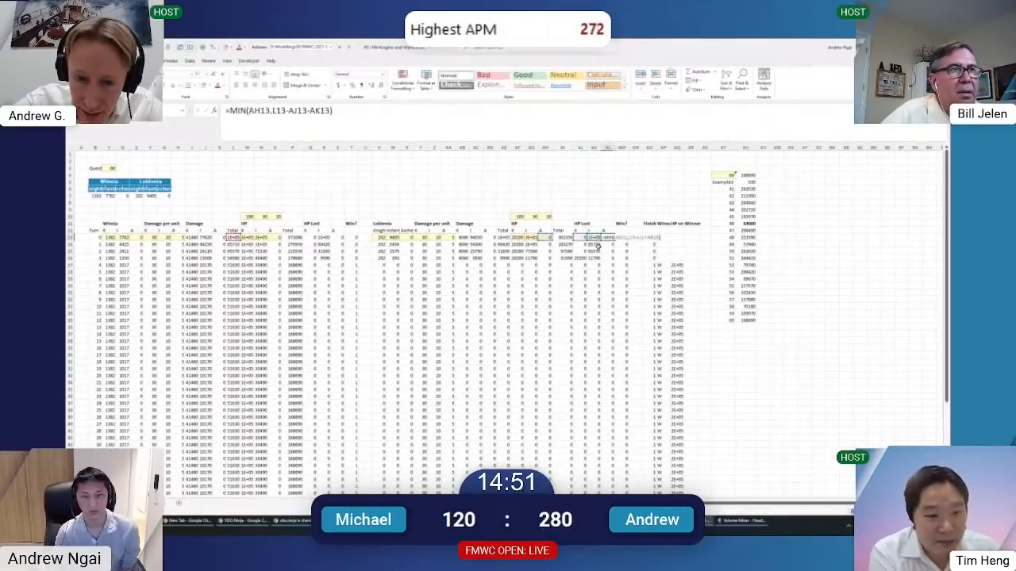
key(Escape)
key(Left)
key(F2)
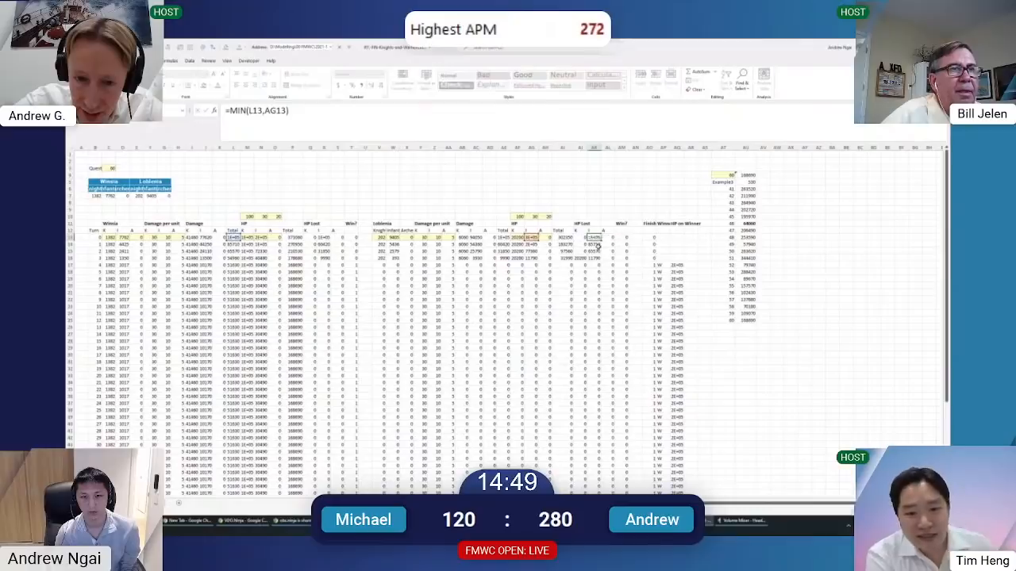
key(Escape)
key(Left)
key(Right)
key(F2)
key(Escape)
key(Left)
key(F2)
key(Escape)
Check the cell references in Winsia's Knights and Infantry HP Lost formulas in Q13 and R13
key(Left)
key(Left)
key(Left)
key(Left)
key(Left)
key(Left)
key(Left)
key(Left)
key(Left)
key(Left)
key(Left)
key(Left)
key(Left)
key(Left)
key(Left)
key(Left)
key(Left)
key(Left)
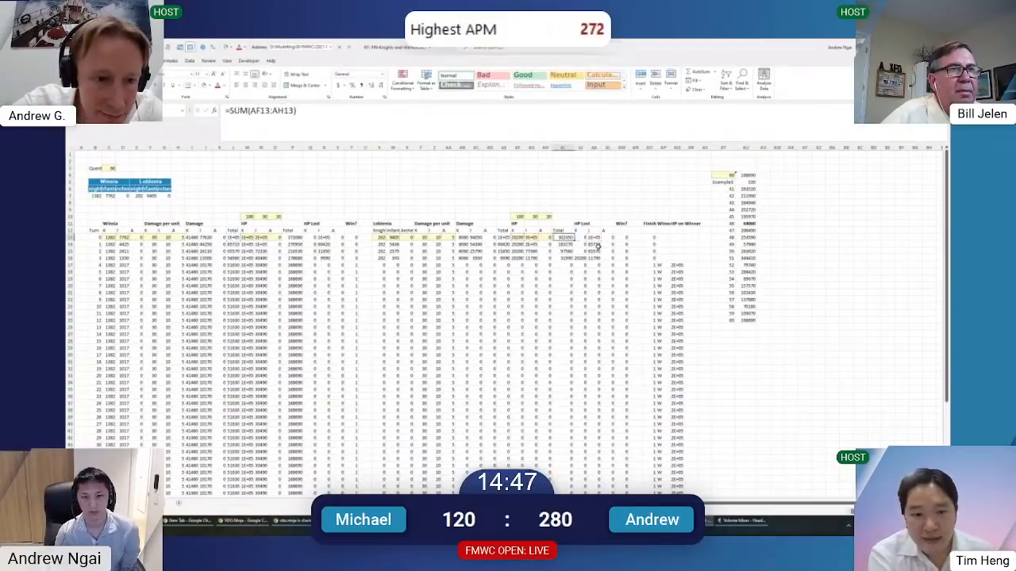
key(Left)
key(F2)
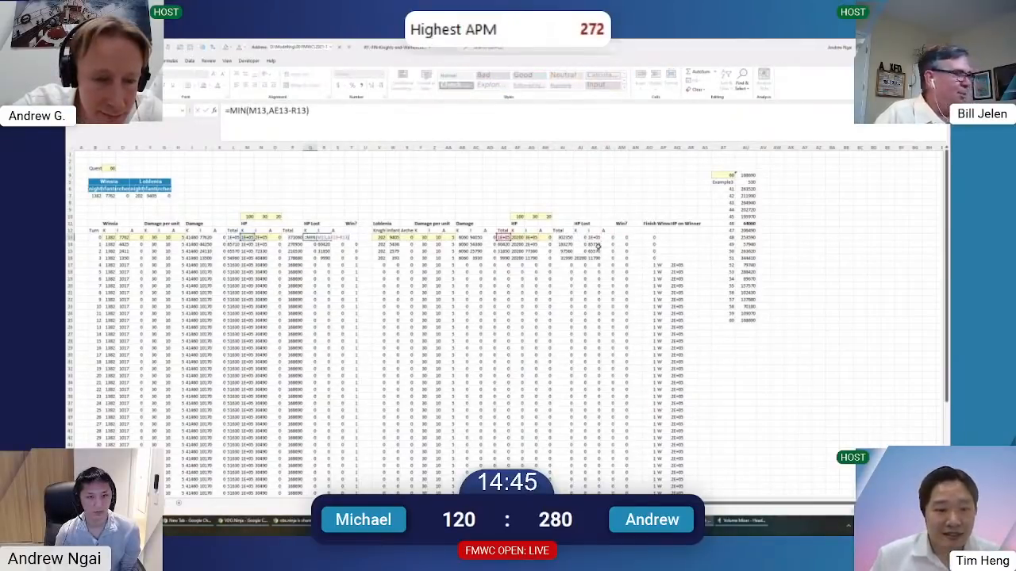
key(Escape)
key(Right)
key(F2)
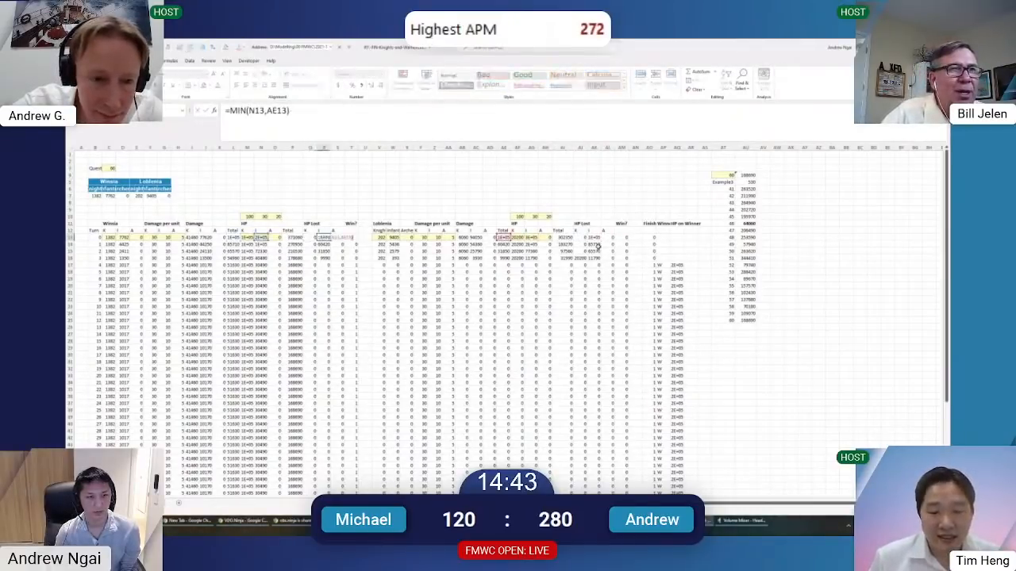
key(Escape)
key(Left)
key(F2)
key(Escape)
key(Right)
key(F2)
key(Escape)
key(Left)
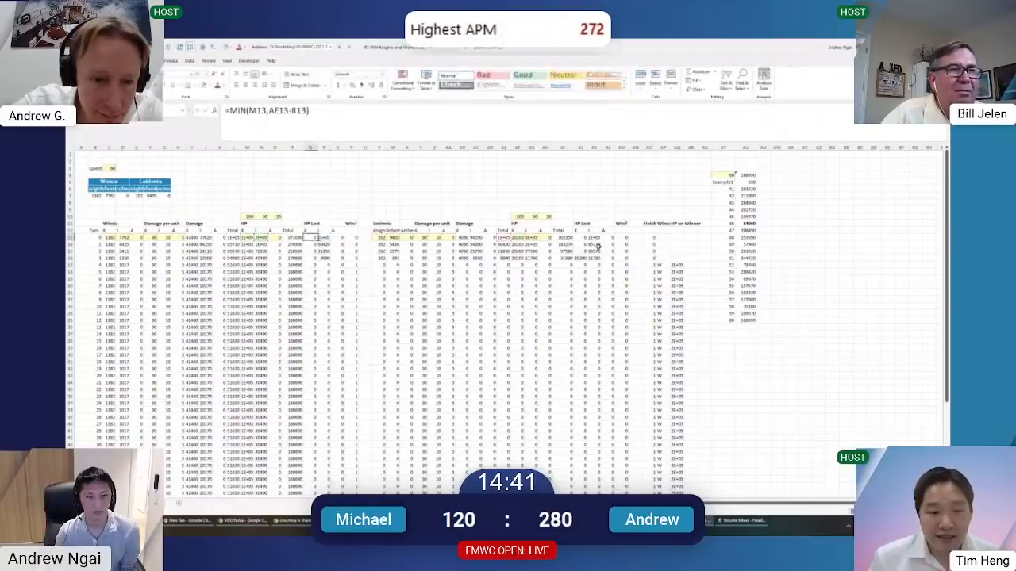
key(F2)
key(Escape)
key(Right)
key(F2)
key(Escape)
key(Left)
Fill Winsia's Knights, Infantry and Archers HP Lost formulas from Q13:S13 down through all turn rows
key(shift+Right)
key(shift+Right)
key(ctrl+shift+Down)
key(ctrl+d)
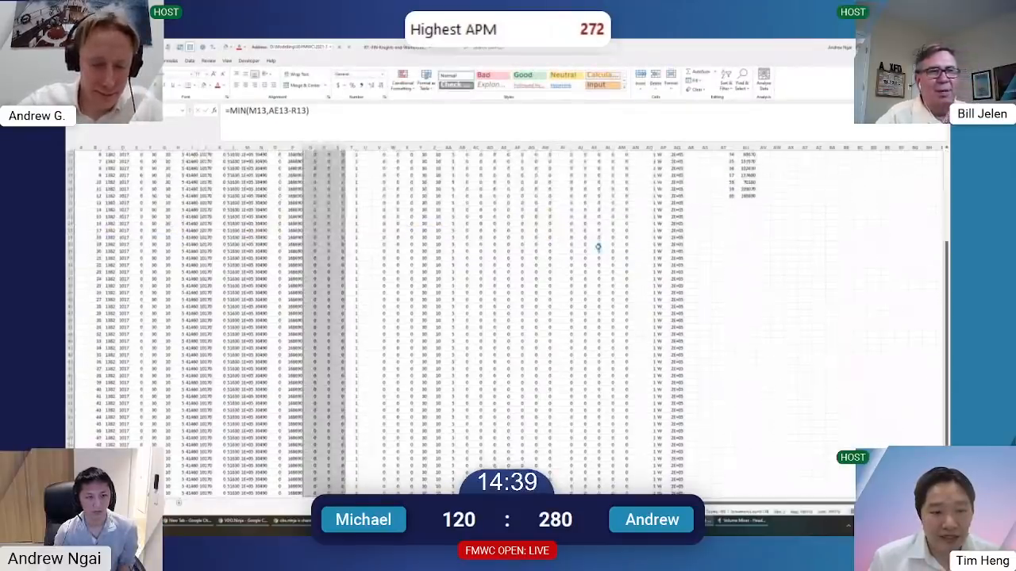
Apply the column width of Winsia's HP Total column to its three HP Lost columns
key(Left)
key(ctrl+c)
key(Right)
key(shift+Right)
key(shift+Right)
key(ctrl+alt+v)
key(w)
key(Return)
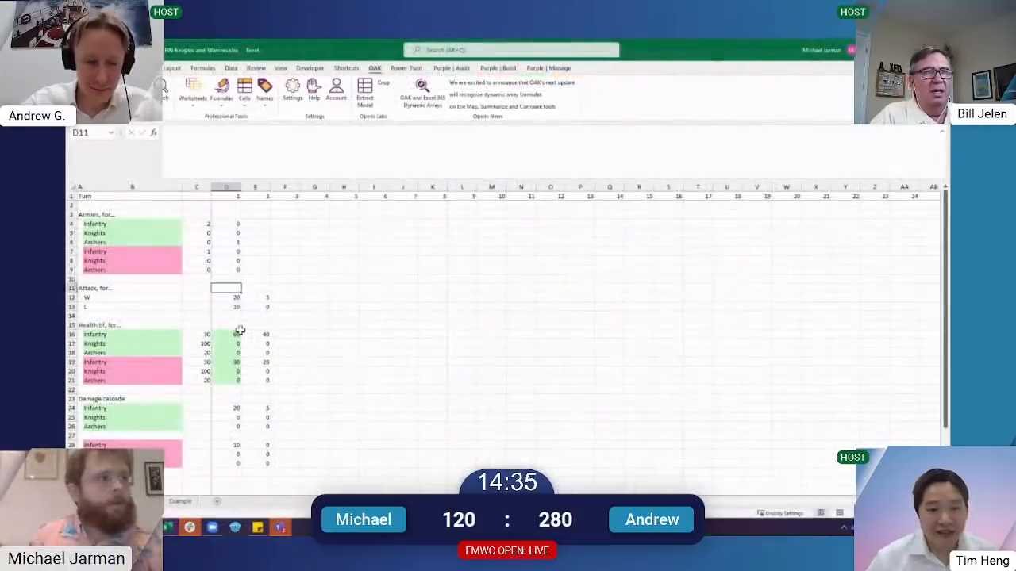
In the other Knights and Warriors workbook, enter =ROUNDUP(D34/$C16,0) in D4, apply it through D9 and extend it to turn 2
text(=ROUNDUP(D35/$C16,0))
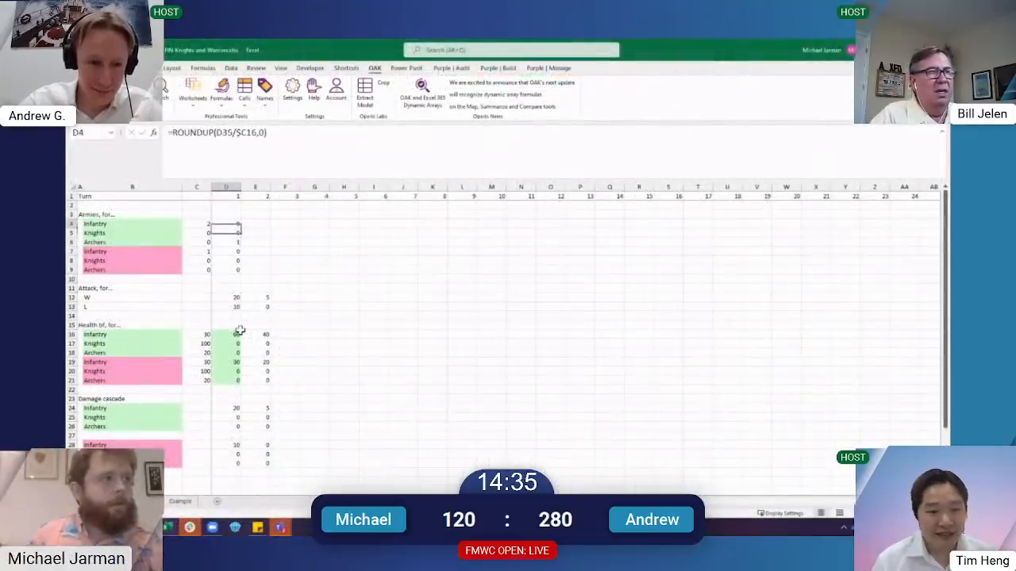
scroll(239, 330, down, 3)
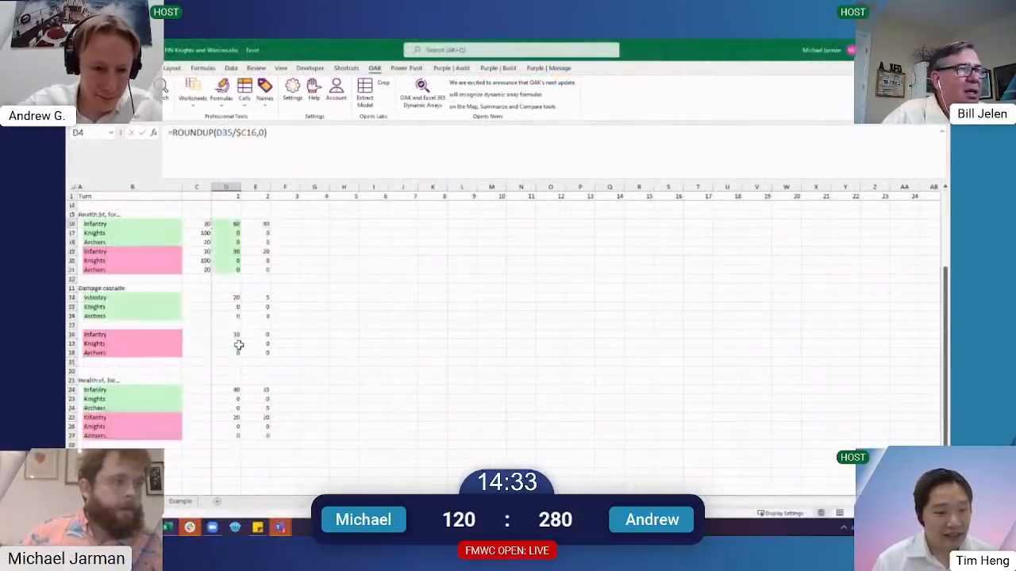
key(Left)
key(Left)
key(Left)
key(Left)
key(BackSpace)
key(BackSpace)
key(BackSpace)
key(F2)
key(ctrl+Down)
key(ctrl+Down)
key(ctrl+Down)
key(ctrl+Down)
key(ctrl+Down)
key(ctrl+Down)
key(ctrl+Down)
key(ctrl+Down)
key(ctrl+Down)
key(ctrl+Down)
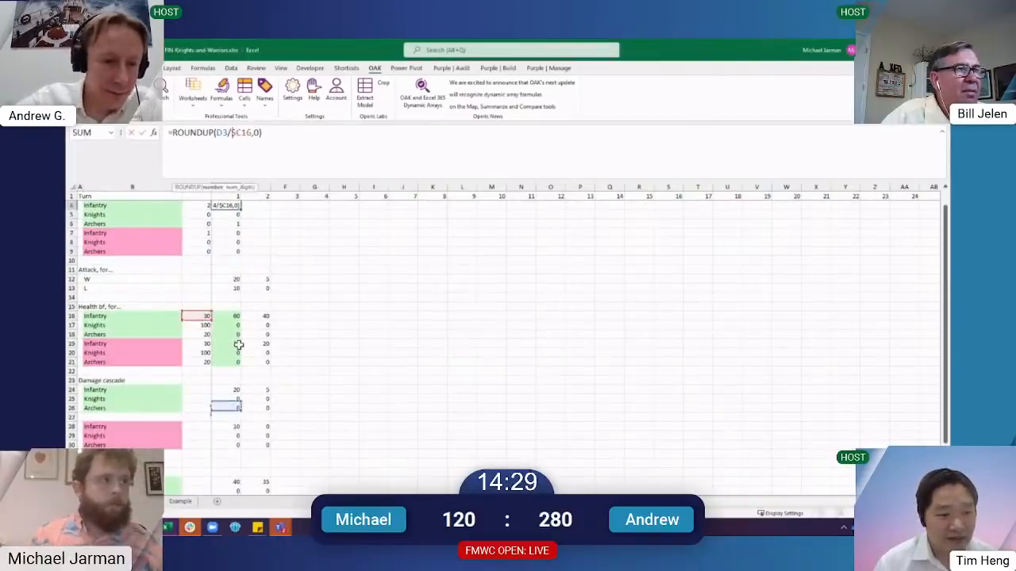
key(ctrl+Return)
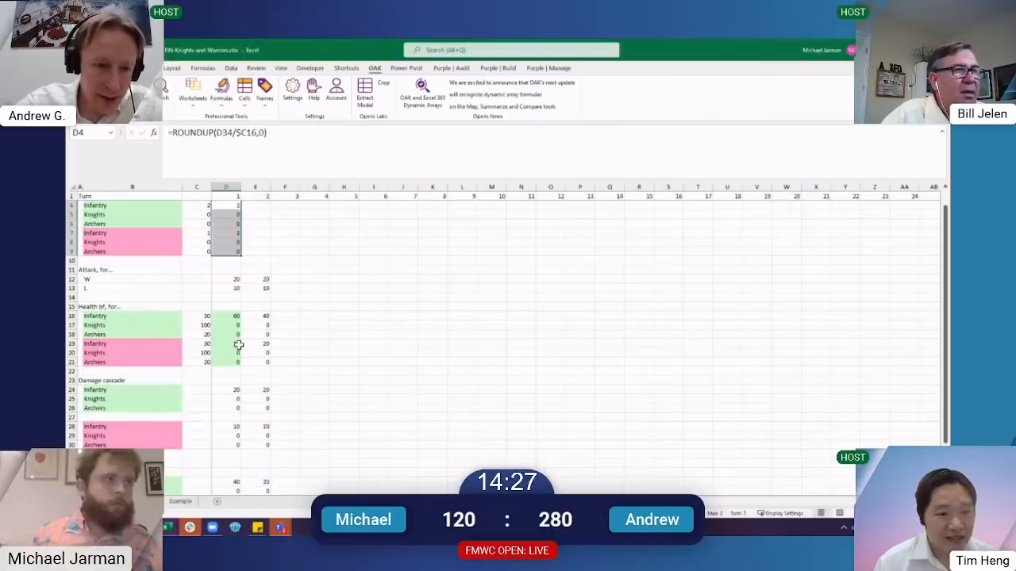
key(shift+Right)
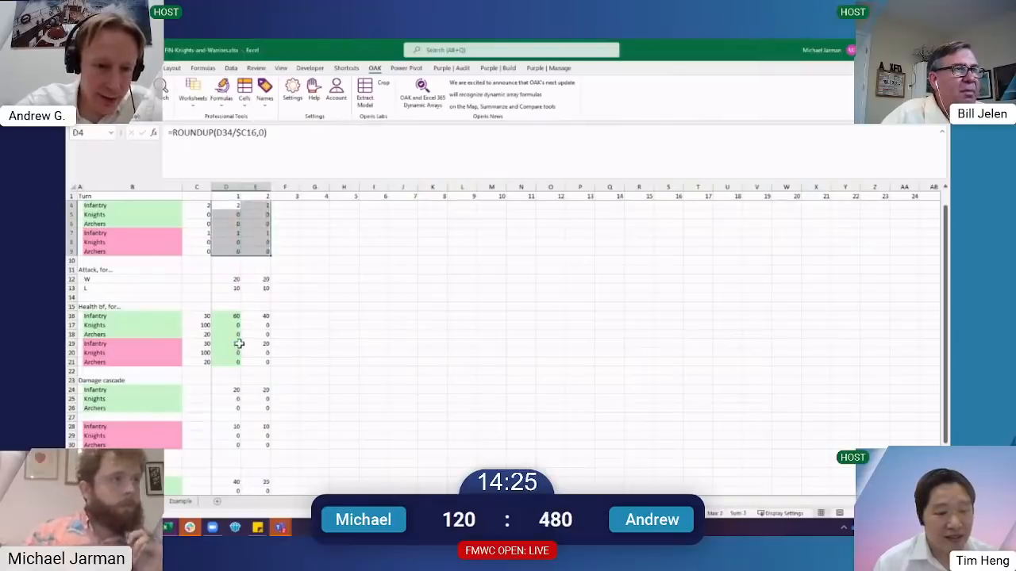
Review the turn 1 and 2 health, damage and army rows against the unit statistics and combat rules on the instructions sheet
scroll(240, 341, down, 4)
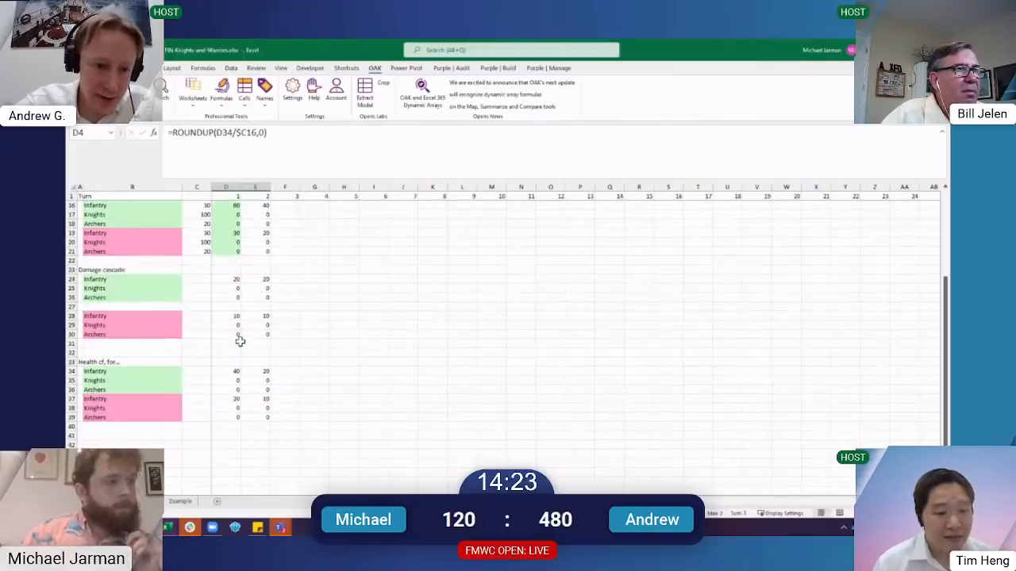
scroll(239, 341, up, 3)
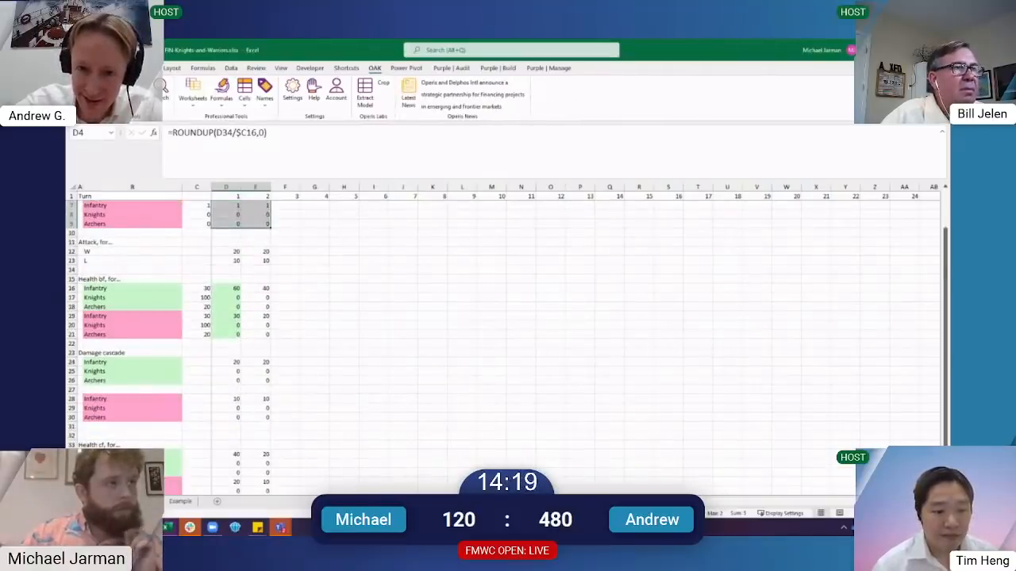
key(ctrl+Page_Up)
scroll(227, 451, up, 3)
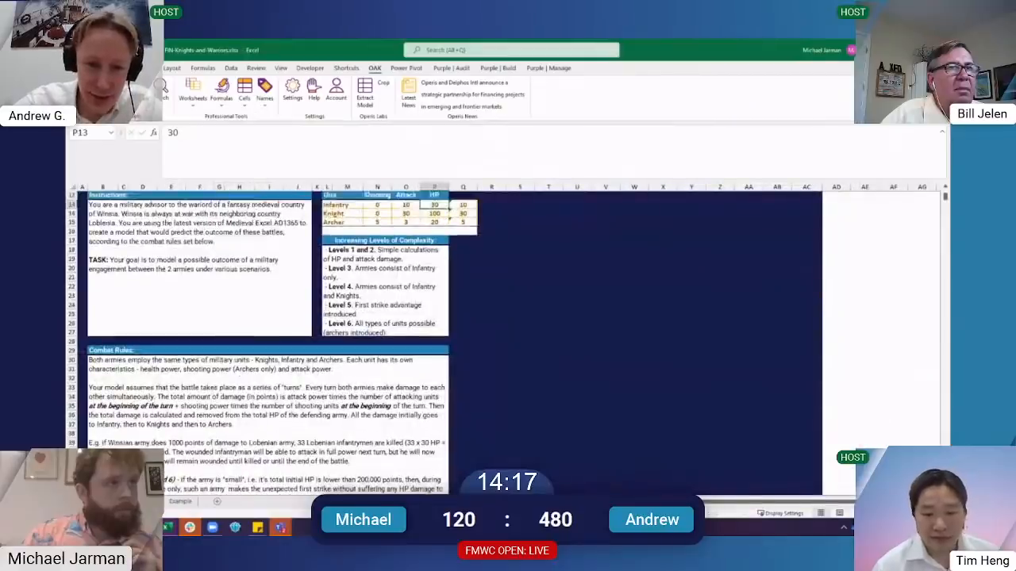
key(ctrl+Page_Down)
scroll(227, 451, down, 3)
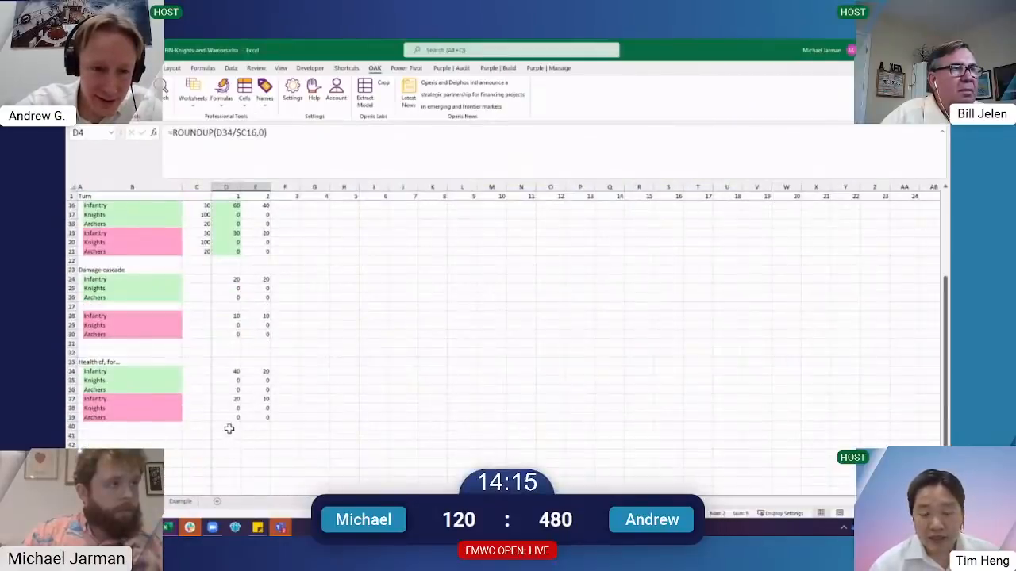
scroll(229, 429, up, 1)
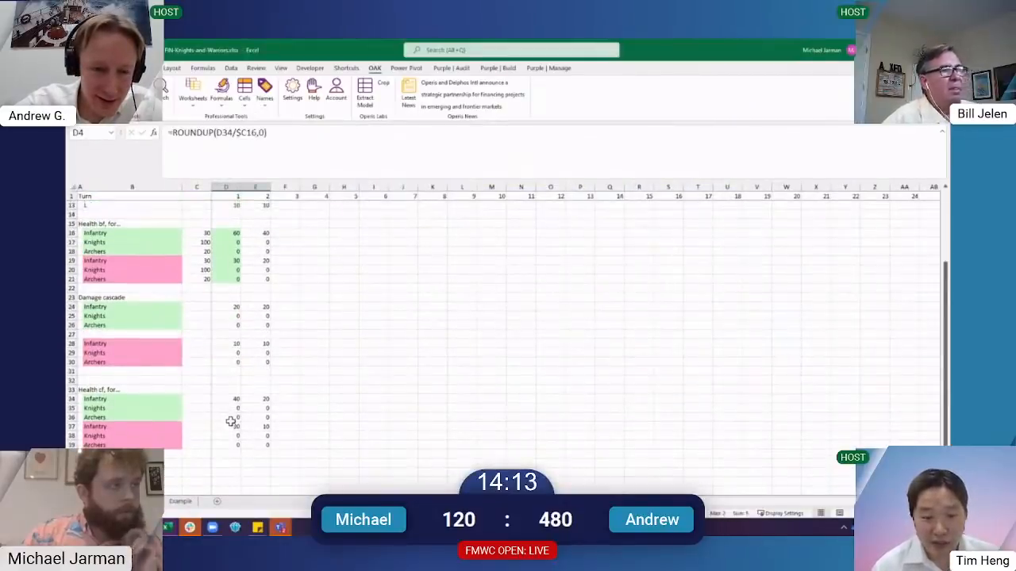
click(227, 426)
scroll(231, 421, up, 4)
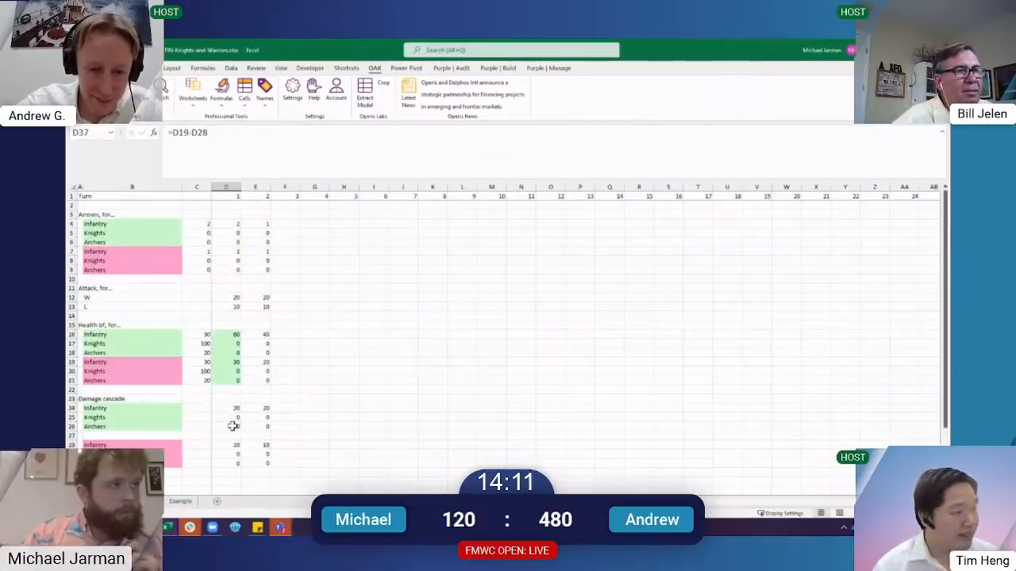
click(230, 260)
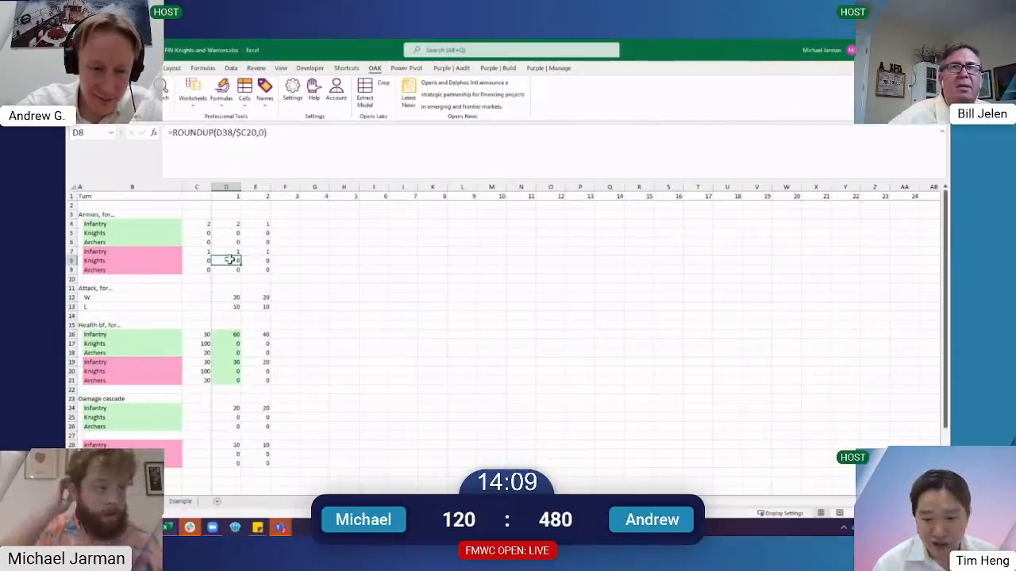
Rename the heading in A3 to "Armies cf, for..."
key(ctrl+Up)
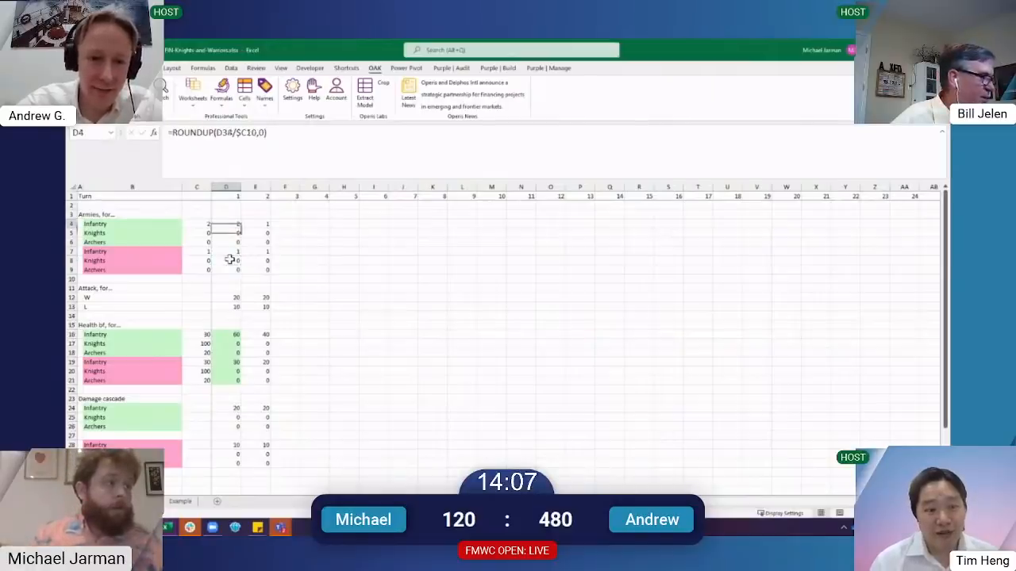
key(ctrl+Left)
key(ctrl+Left)
key(Up)
key(F2)
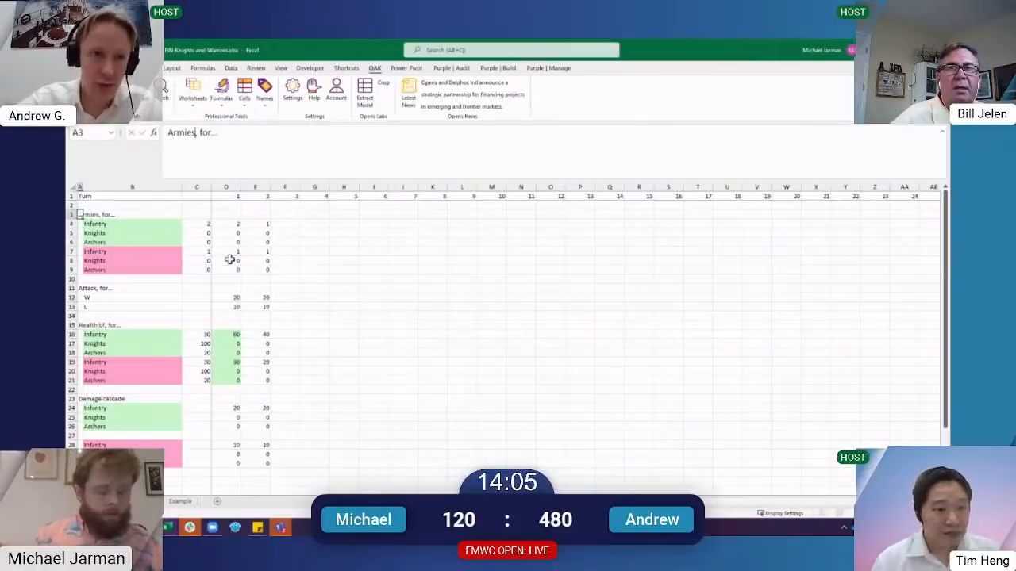
Fill the turn 2 calculations in E4:E39 across all remaining turns up to turn 100
key(ctrl+Right)
key(Right)
key(Right)
key(Down)
key(Right)
key(Down)
key(Up)
key(ctrl+shift+Down)
key(Right)
key(shift+Page_Down)
key(shift+Down)
key(shift+Down)
key(shift+Down)
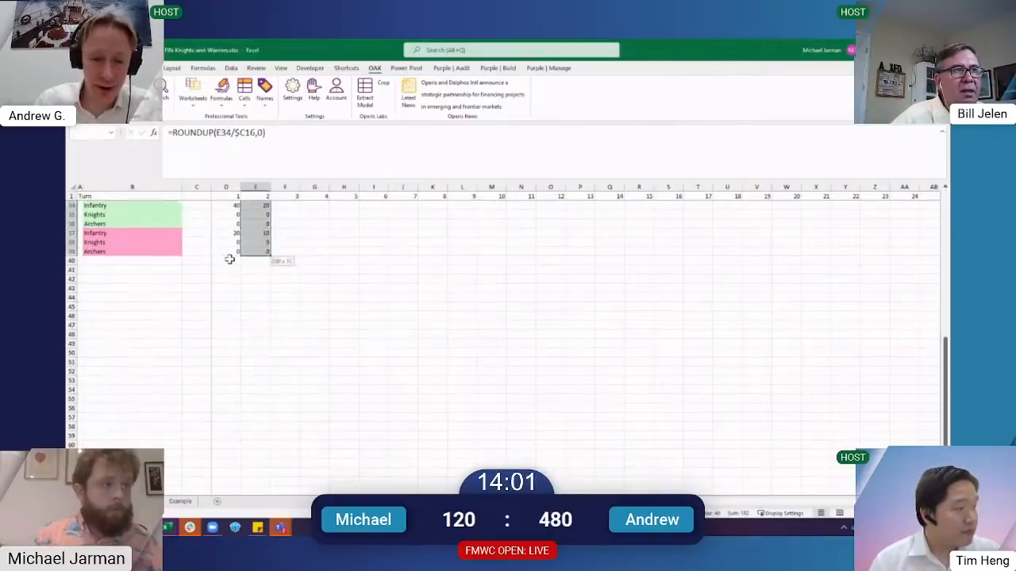
key(shift+Right)
key(ctrl+shift+Right)
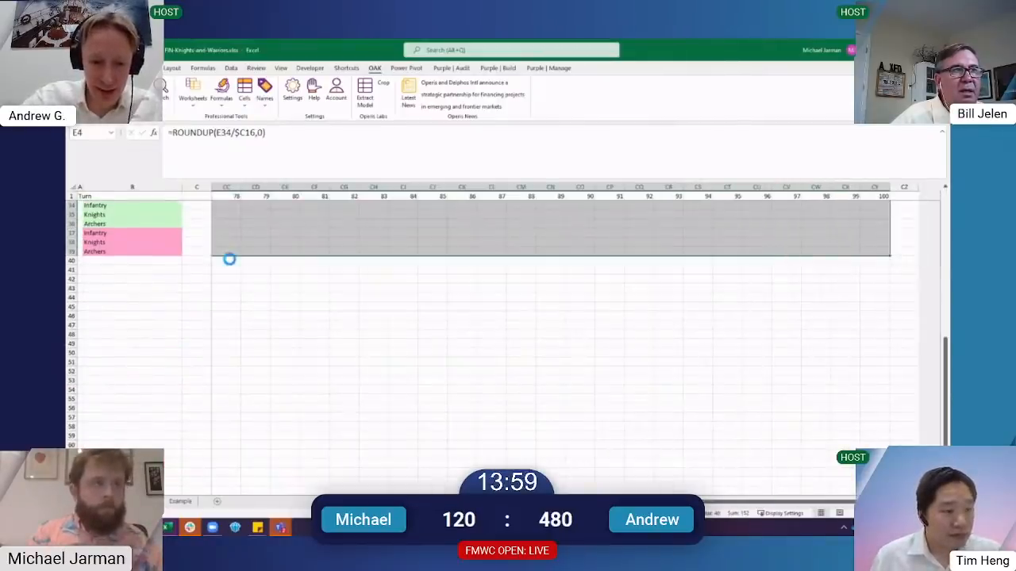
key(ctrl+r)
key(Left)
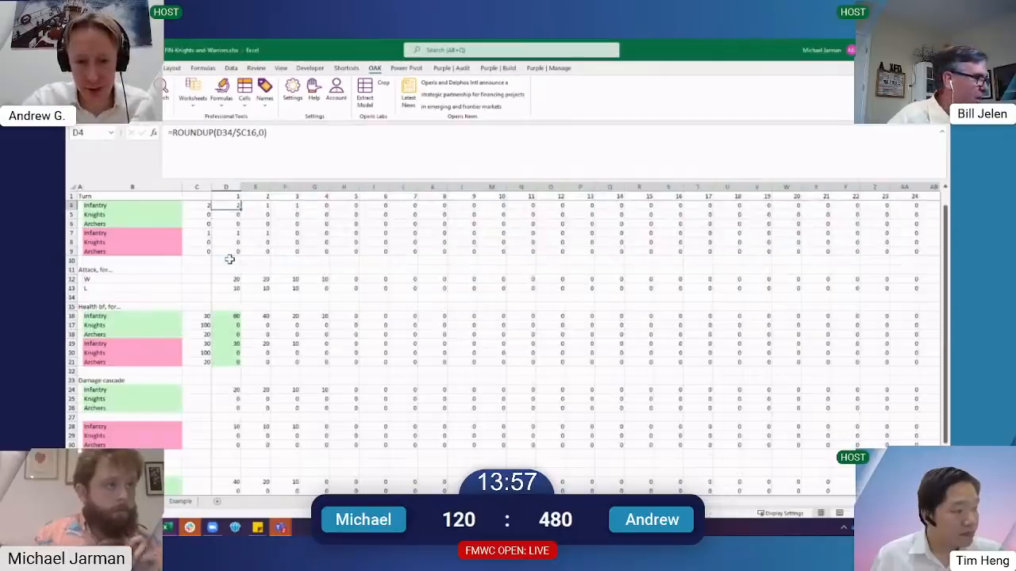
Examine the turn 3 Infantry army, closing health and W attack formulas, and compare the values across the turn blocks
key(Right)
scroll(230, 259, up, 1)
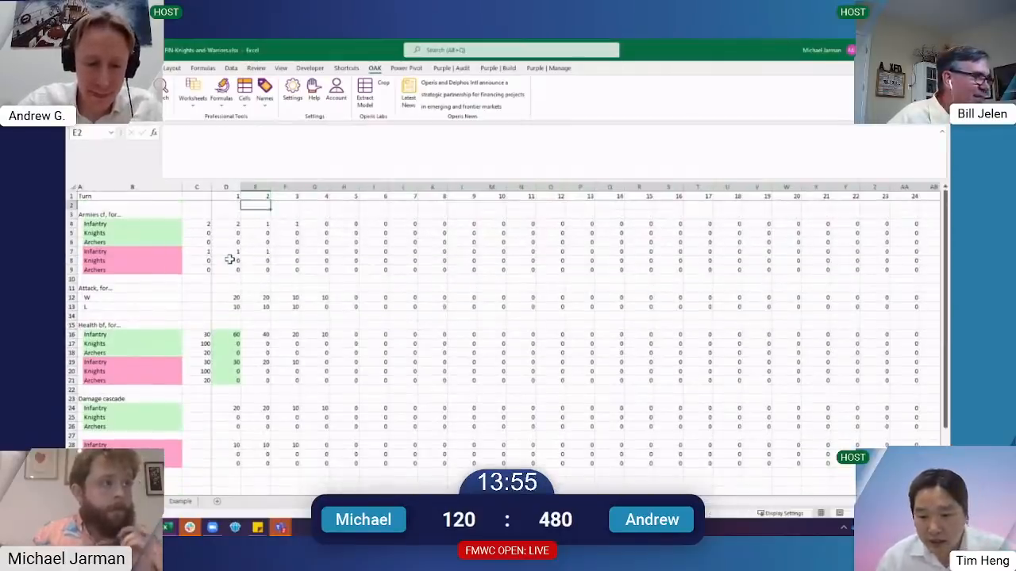
key(Right)
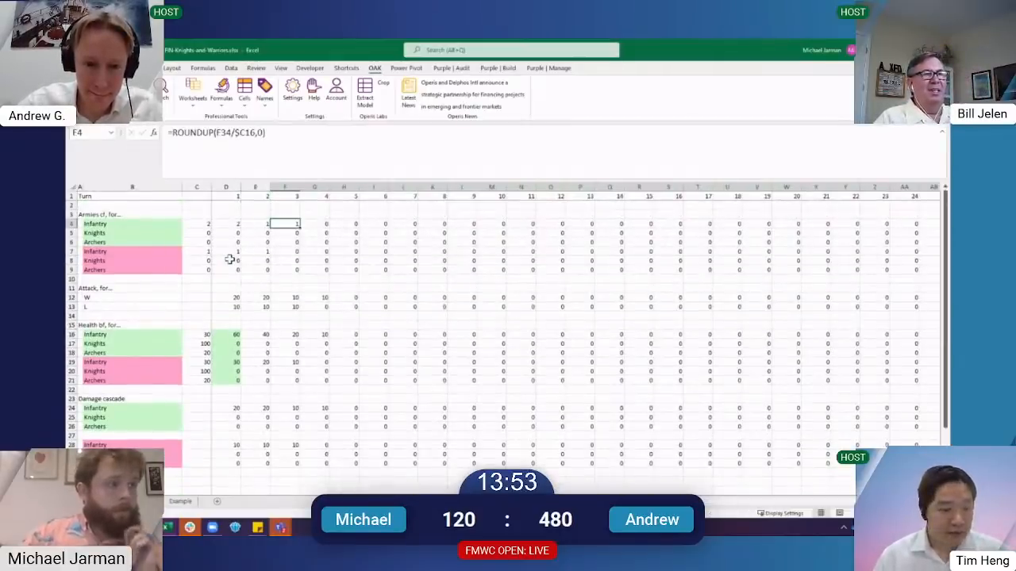
scroll(229, 259, down, 4)
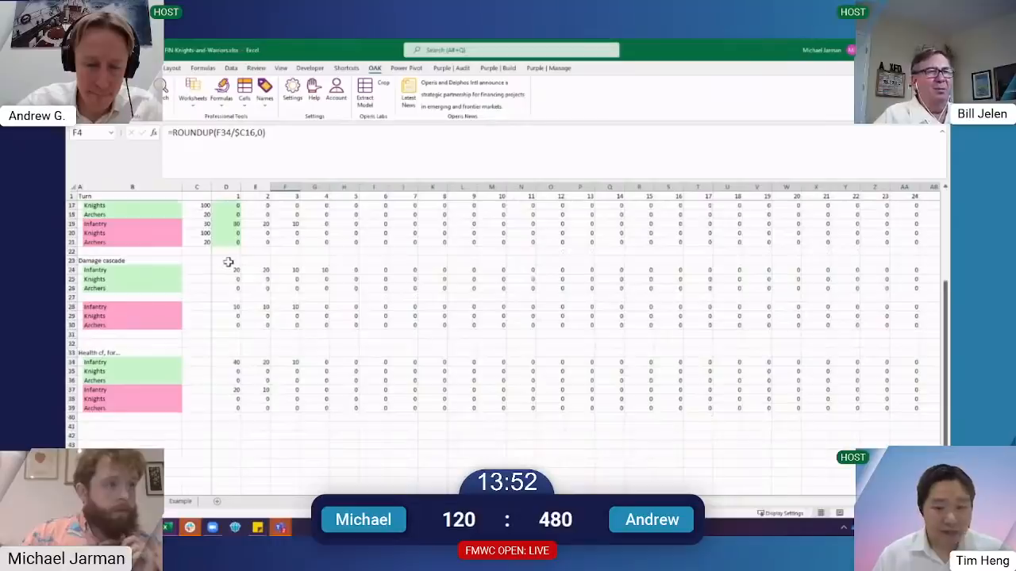
click(286, 361)
scroll(284, 357, up, 4)
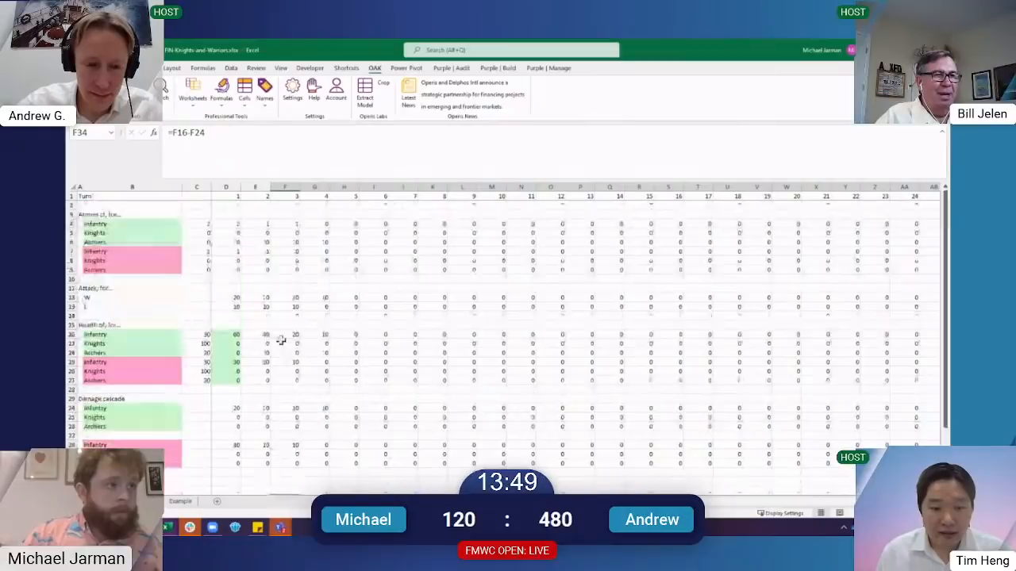
click(295, 299)
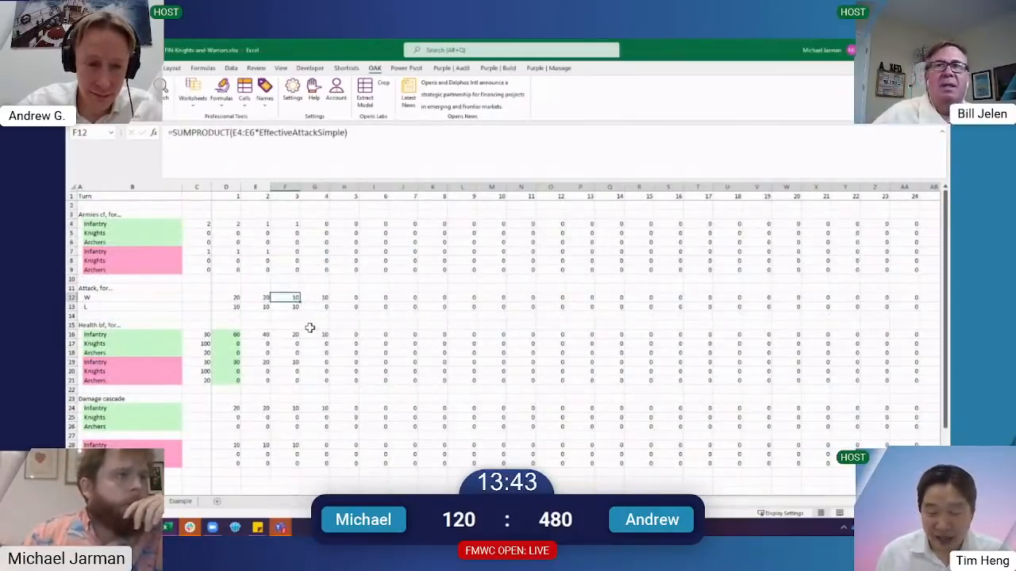
scroll(293, 343, down, 3)
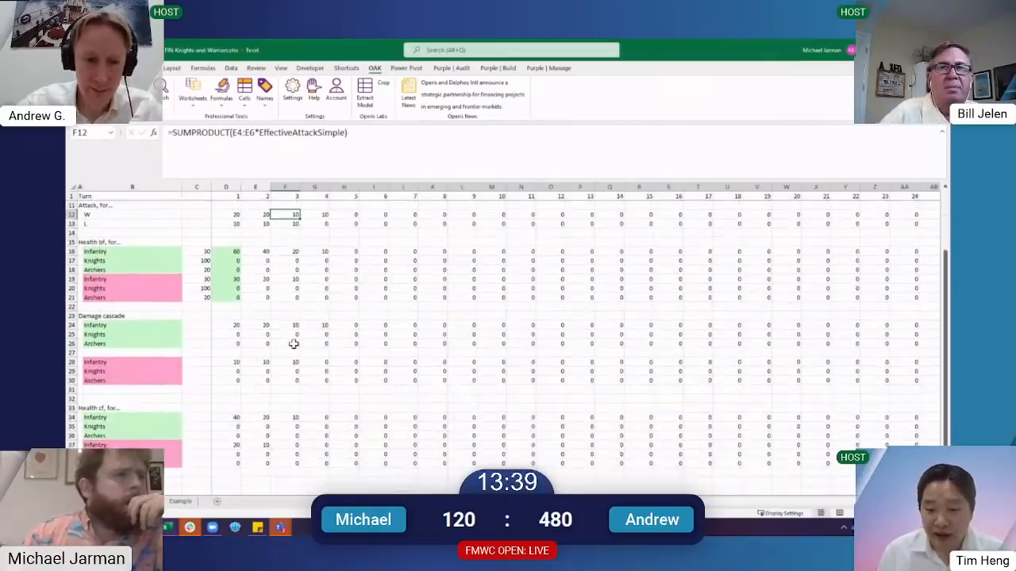
scroll(292, 339, up, 3)
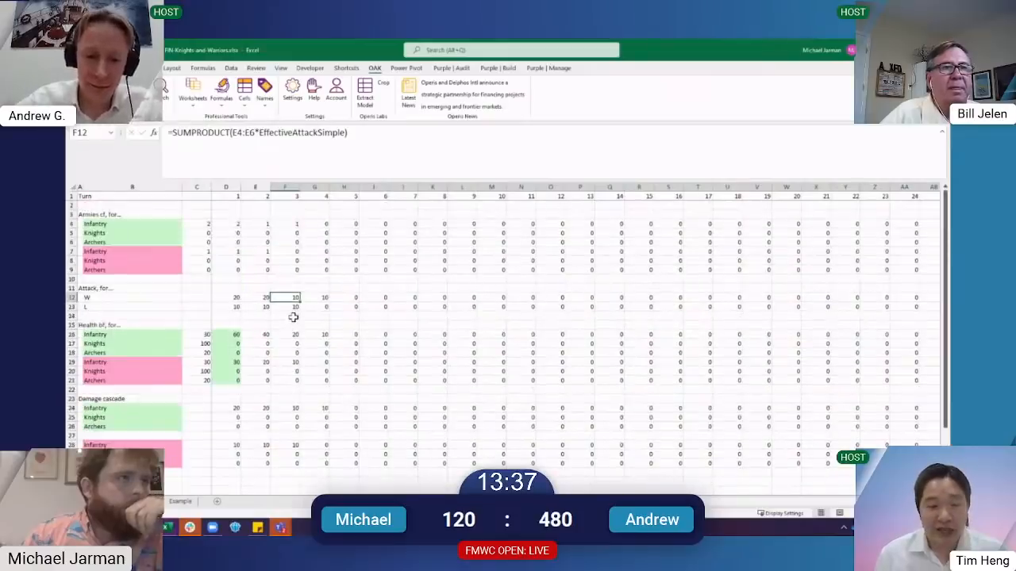
Check which army ranges the W and L Attack formulas reference in turns 3 and 4
key(F2)
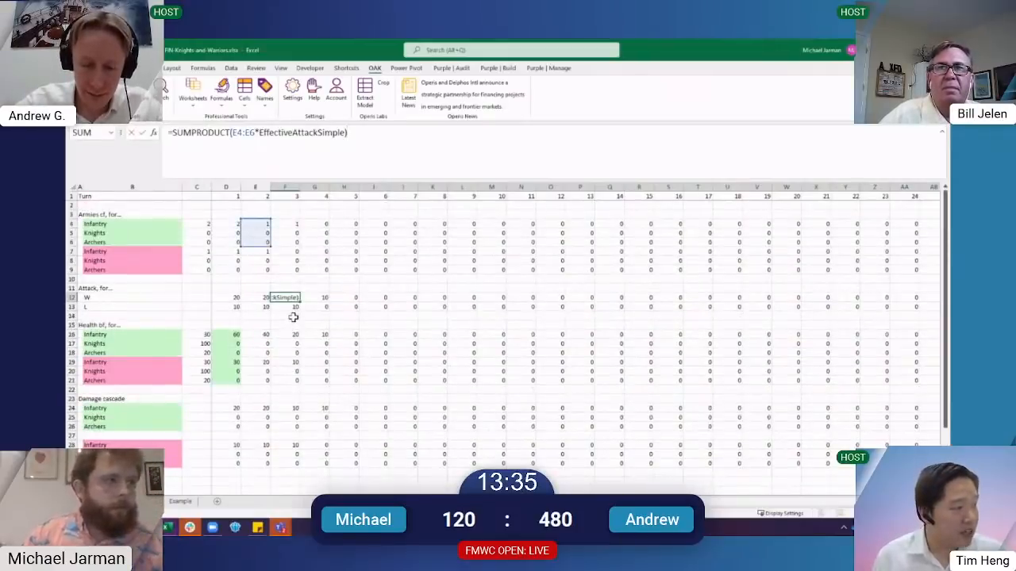
key(Return)
key(F2)
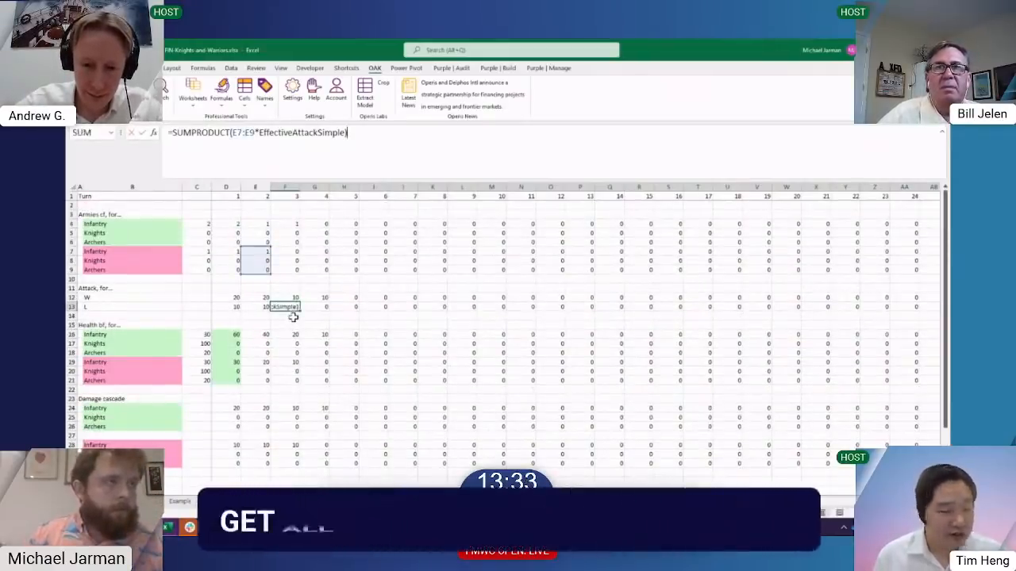
key(Tab)
key(Up)
key(F2)
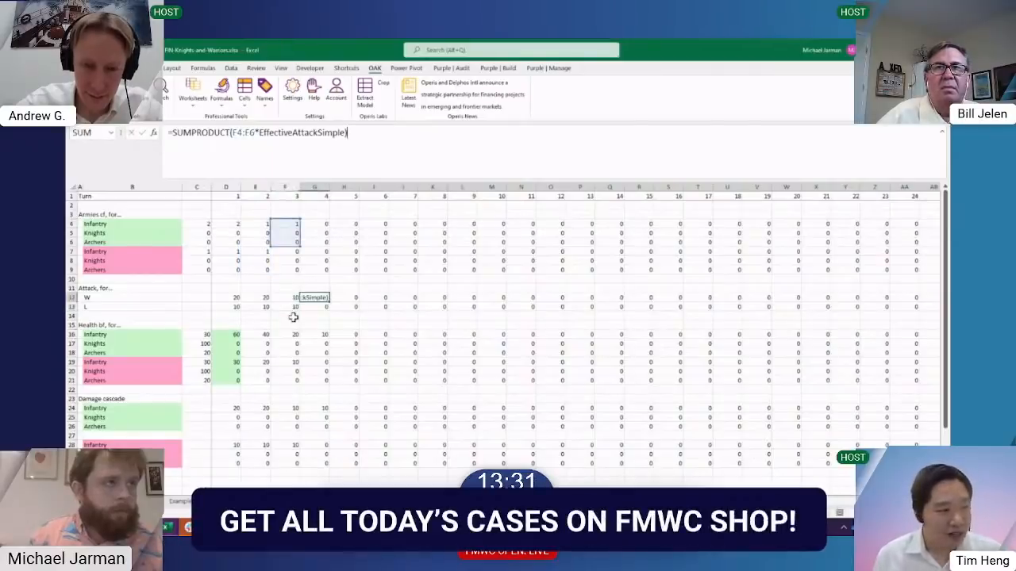
key(Return)
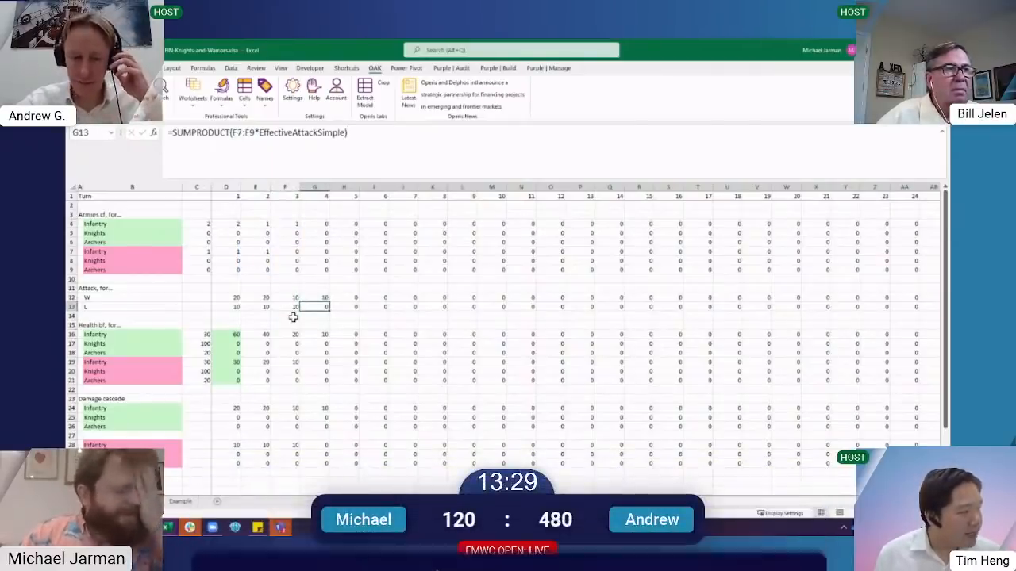
scroll(293, 316, down, 3)
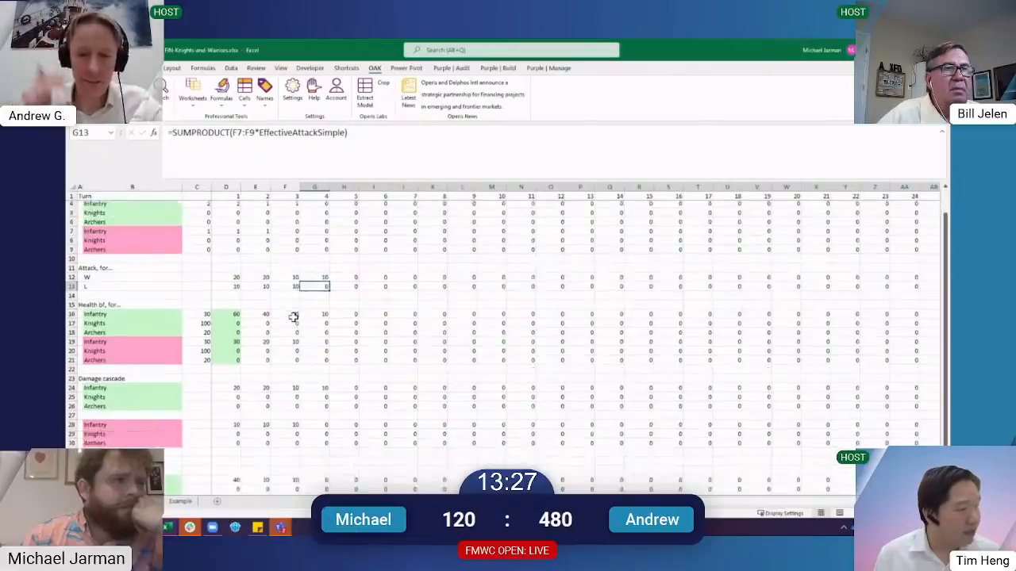
Correct the W Infantry damage formula in D24 so it takes the L attack in D$13 instead of the W attack
click(313, 325)
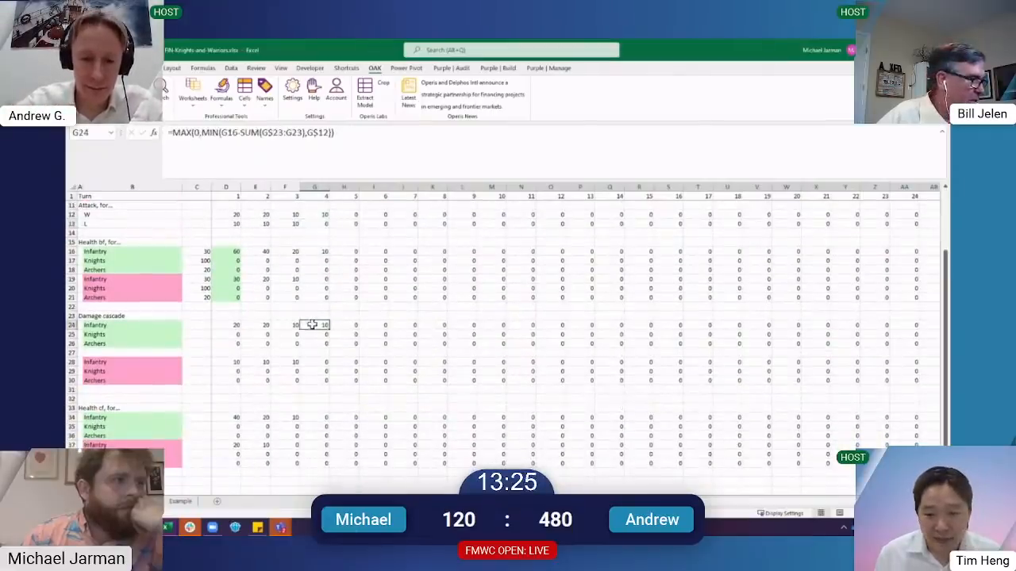
scroll(312, 324, up, 3)
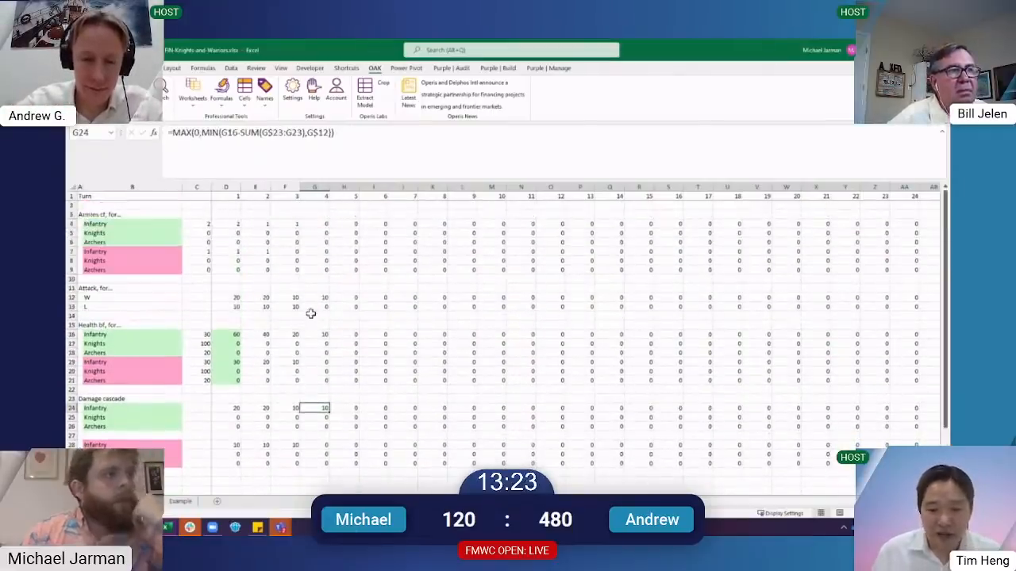
click(311, 314)
click(238, 410)
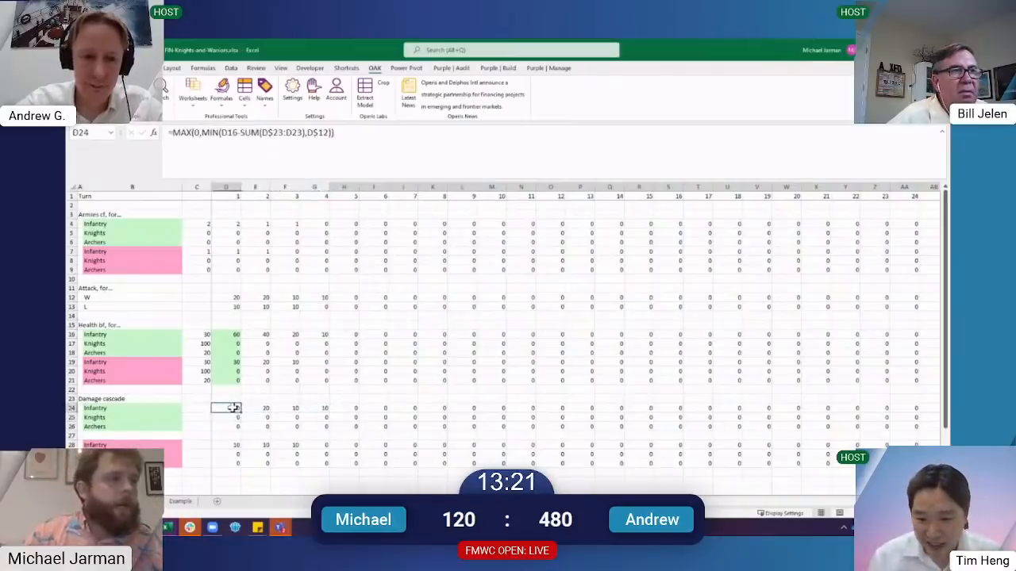
double_click(235, 407)
key(Escape)
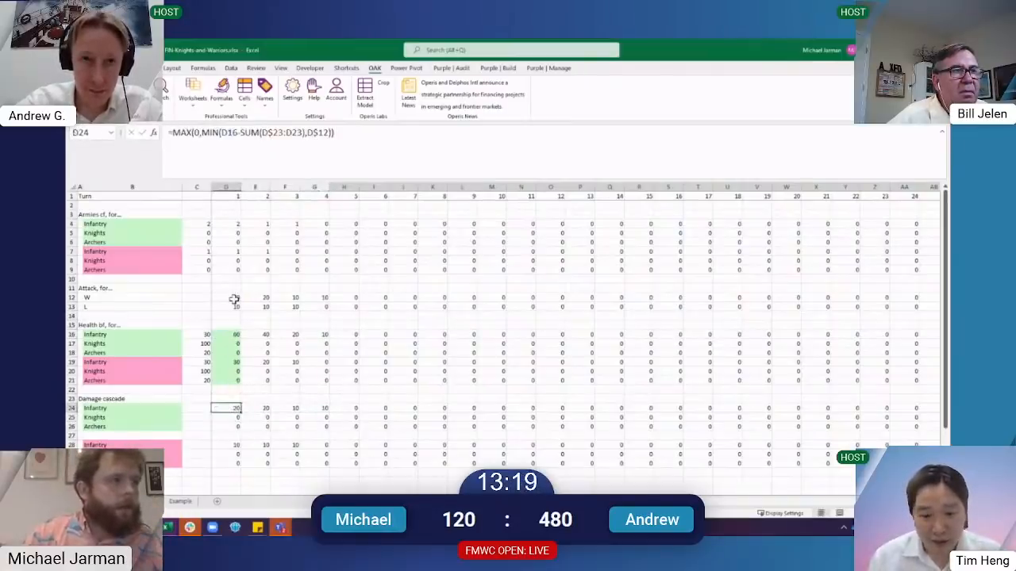
key(F2)
drag(232, 306, 235, 316)
key(ctrl+Return)
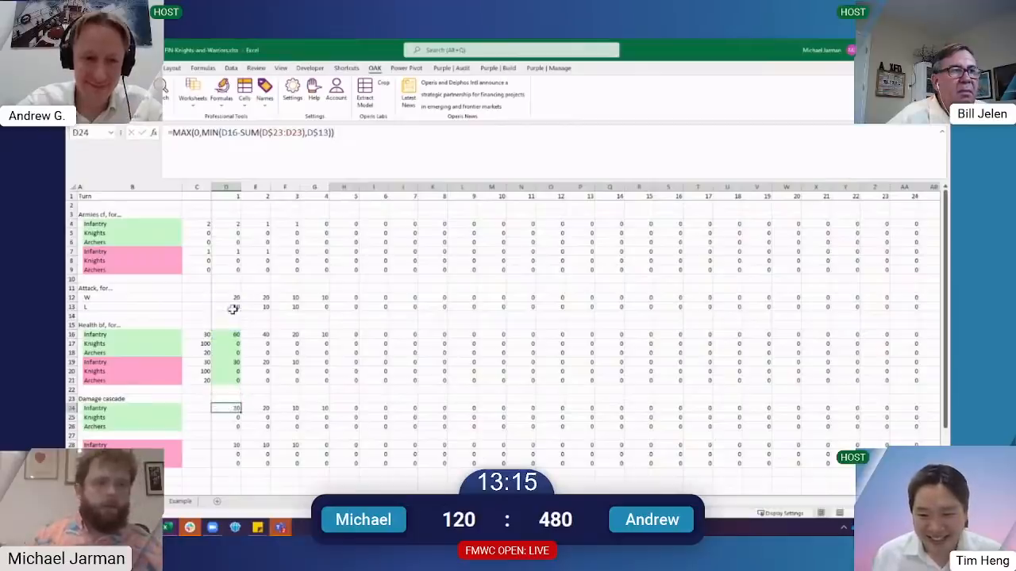
Fill the corrected W damage formula through the Infantry, Knights and Archers rows 24 to 26, across to turn 100
key(ctrl+shift+Down)
key(ctrl+shift+Right)
key(ctrl+d)
key(ctrl+r)
Correct the L Infantry damage formula in D28 so it takes the W attack in D$12
key(ctrl+Down)
key(ctrl+Down)
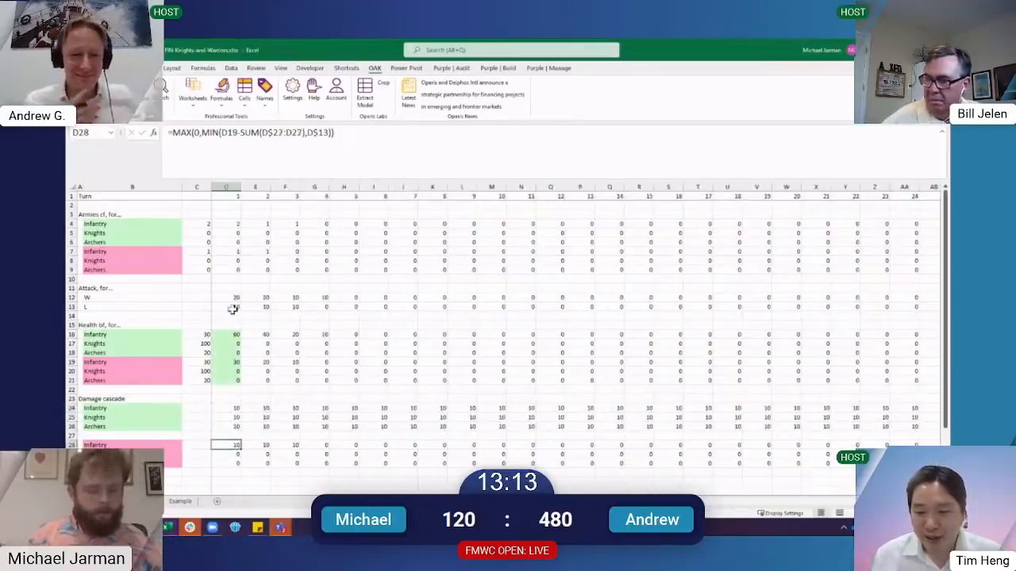
key(F2)
drag(229, 307, 229, 297)
key(ctrl+Return)
Fill the corrected L damage formula through rows 28 to 30 up to turn 100 and review the recalculated blocks
key(ctrl+shift+Down)
key(ctrl+shift+Right)
key(ctrl+d)
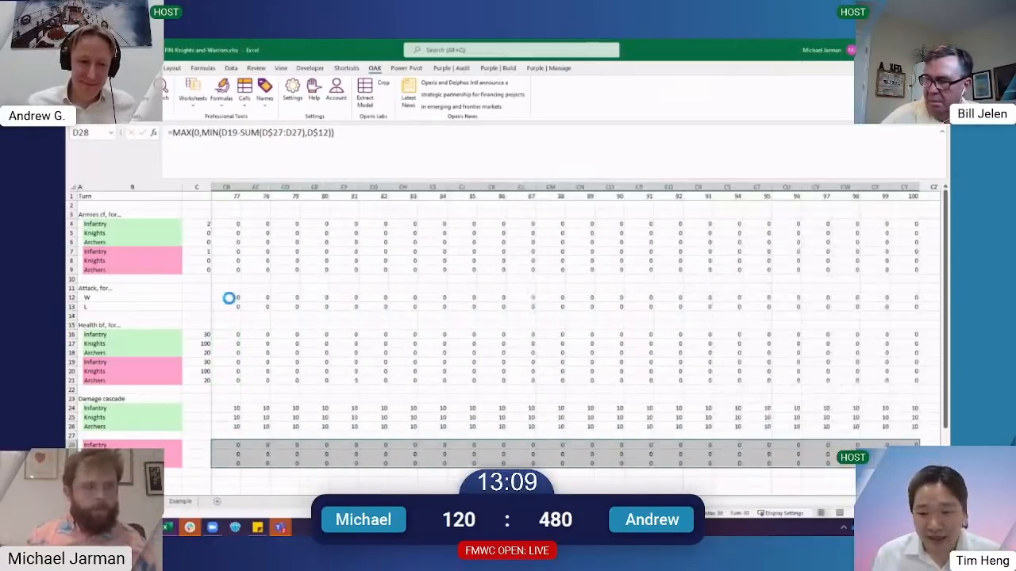
key(ctrl+r)
key(shift+BackSpace)
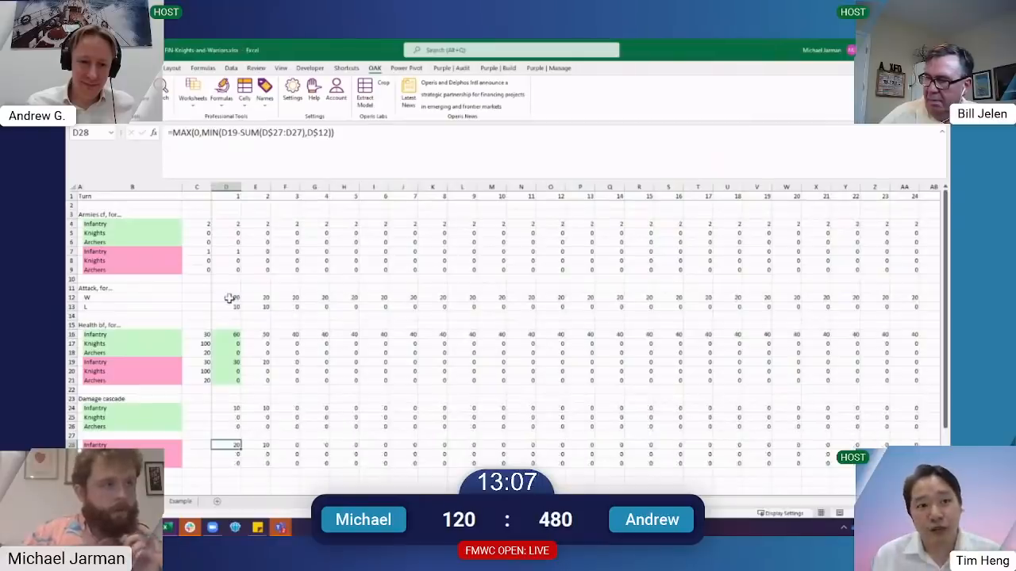
scroll(256, 325, down, 3)
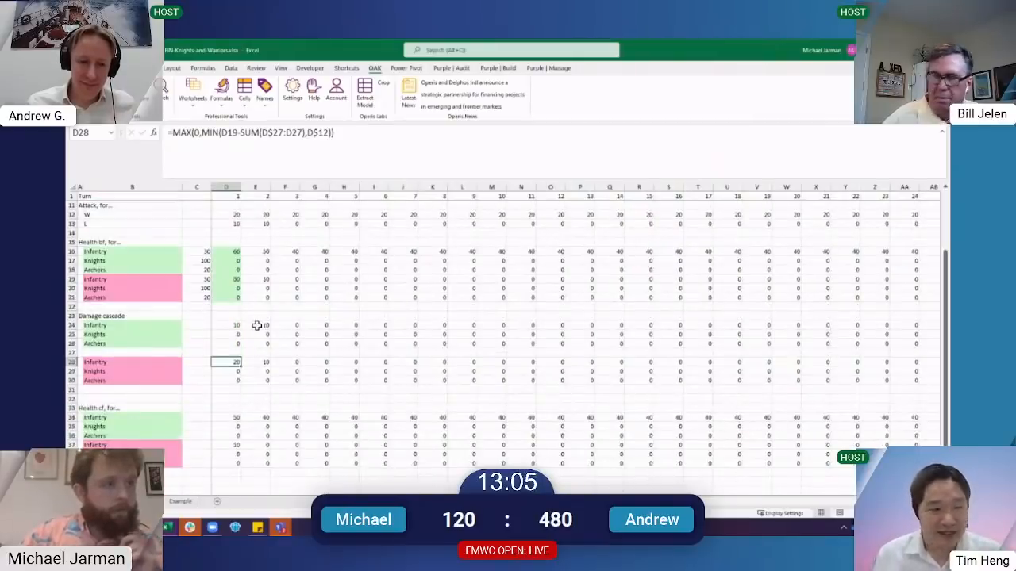
scroll(204, 382, up, 3)
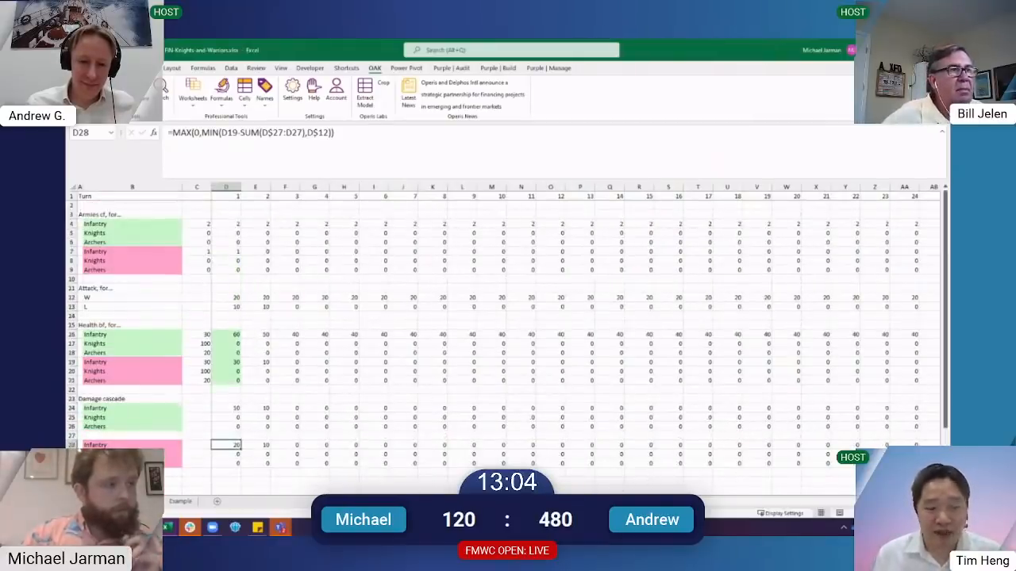
Enter a SUM formula in C42 that totals the closing health of all units in turn 100
click(249, 277)
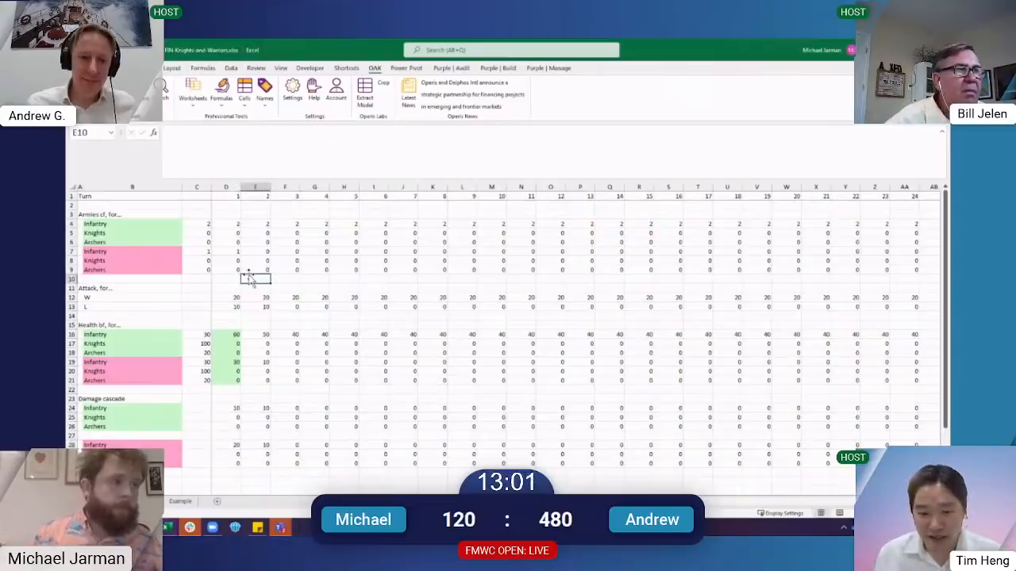
key(Page_Down)
key(Left)
key(Left)
key(Down)
key(Up)
text(=)
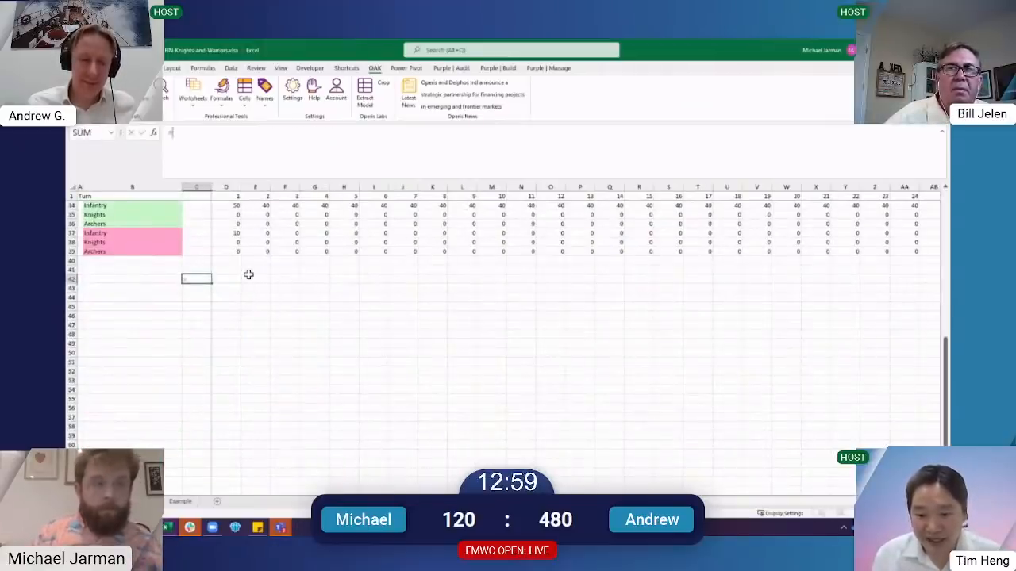
text(sum()
key(Right)
key(Up)
key(Up)
key(Up)
key(ctrl+Up)
key(ctrl+Right)
key(ctrl+shift+Down)
key(ctrl+Return)
Look over the Level 3 Infantry-only rounds and Example 3 on the Case sheet
key(ctrl+Page_Up)
key(ctrl+Page_Down)
key(ctrl+Page_Down)
key(ctrl+Page_Down)
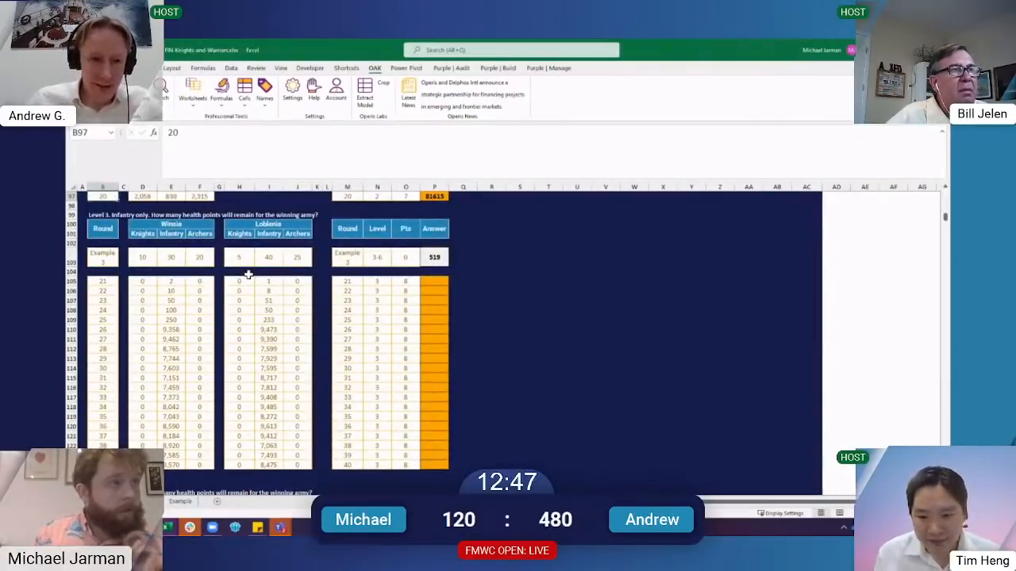
key(ctrl+Page_Down)
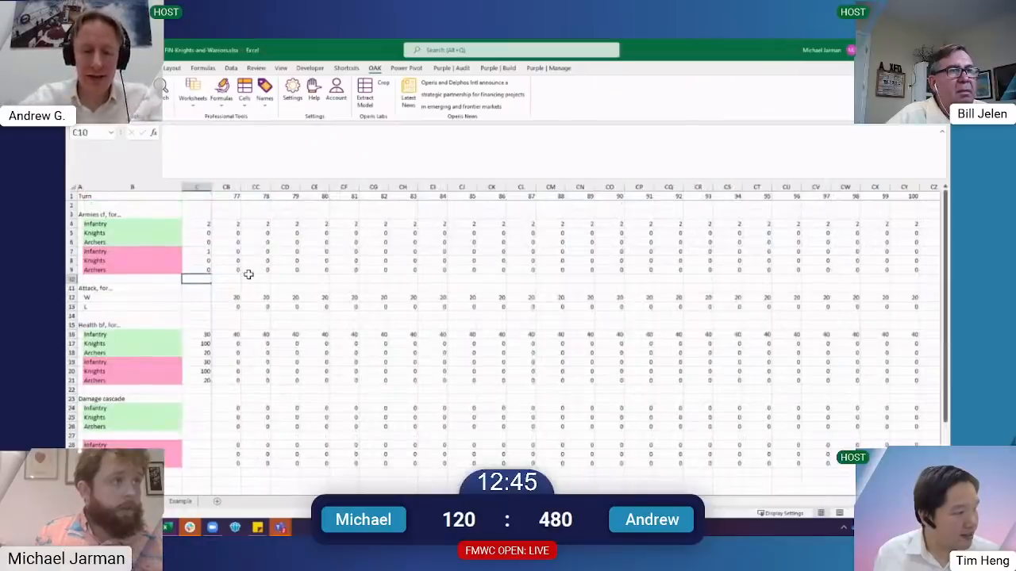
Apply the green input highlight to the starting army cells C4:C9 and check the formula in C4
key(Right)
key(ctrl+Up)
key(ctrl+Up)
key(ctrl+Up)
key(ctrl+Down)
key(ctrl+Down)
key(ctrl+Left)
key(Right)
key(ctrl+Up)
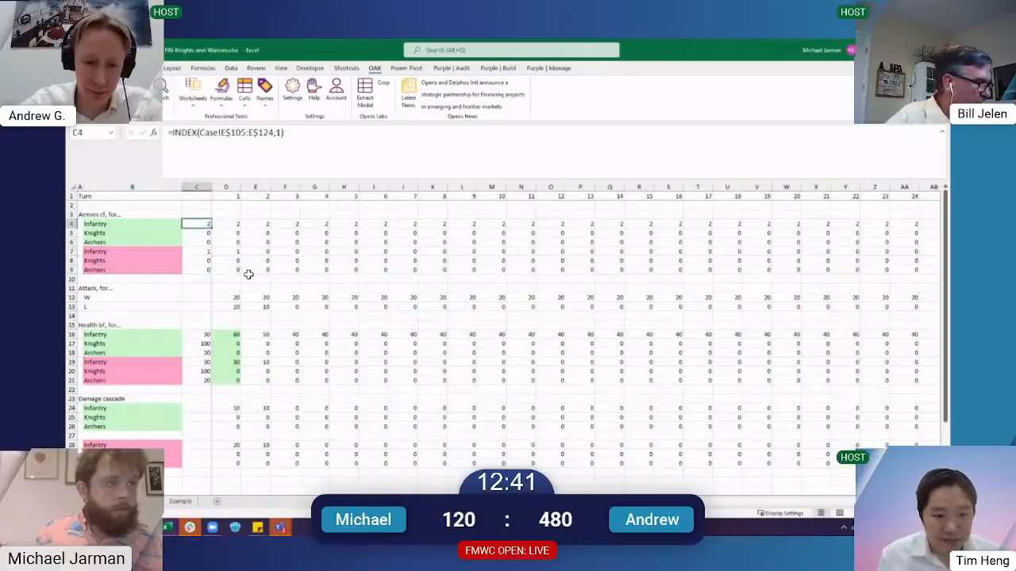
key(ctrl+shift+Down)
key(F4)
key(F2)
key(Escape)
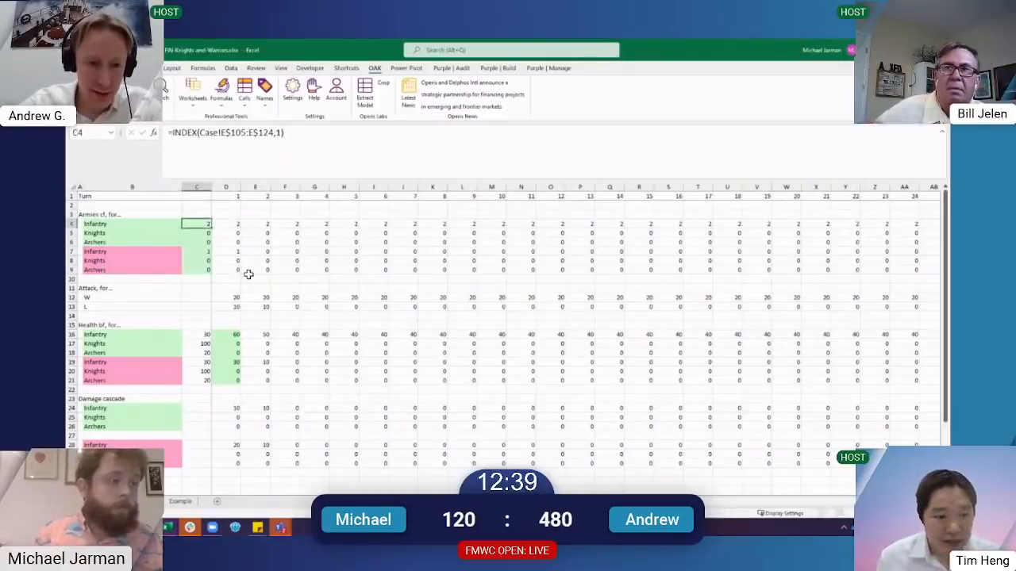
Check which rows the army data occupies on the Case sheet, from Example 3 through the last Level 6 round
key(ctrl+Page_Up)
key(ctrl+Page_Down)
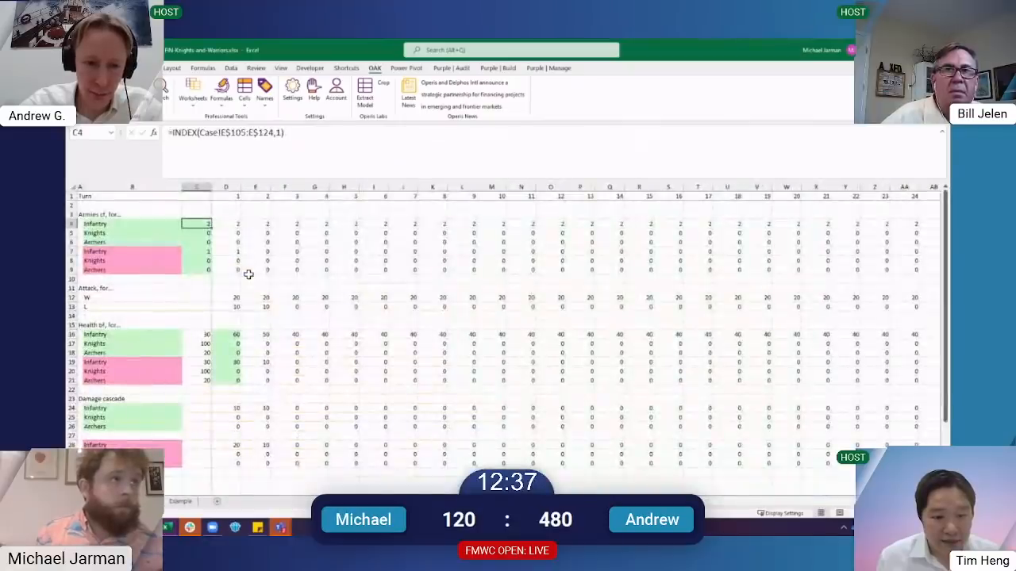
key(Down)
key(Down)
key(Up)
key(Up)
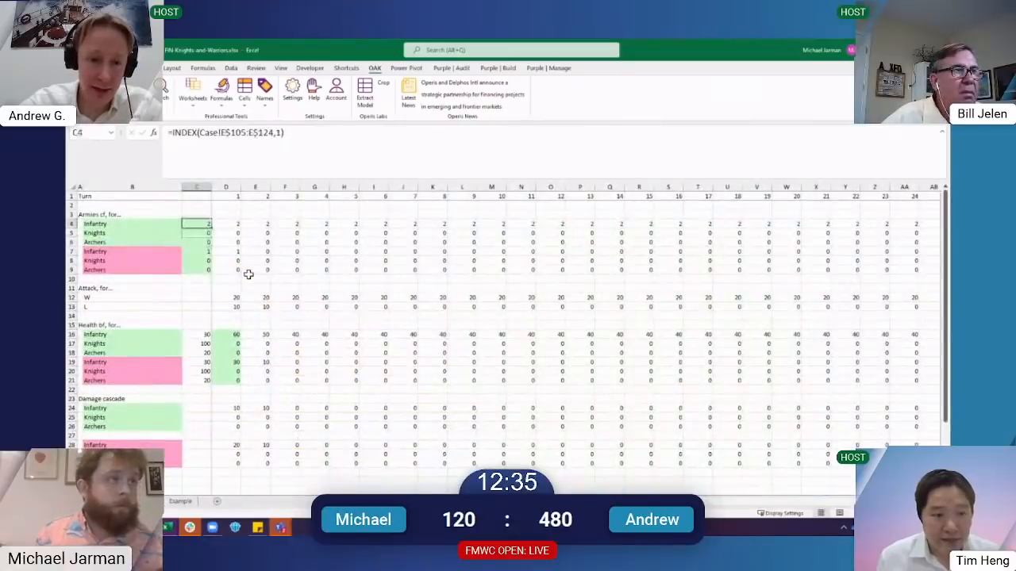
key(Escape)
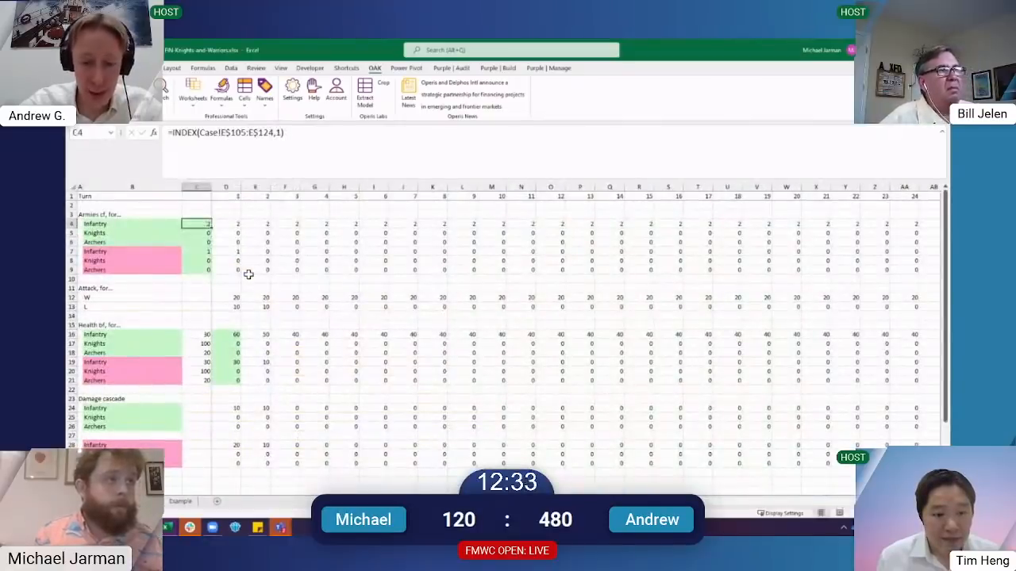
key(ctrl+Page_Up)
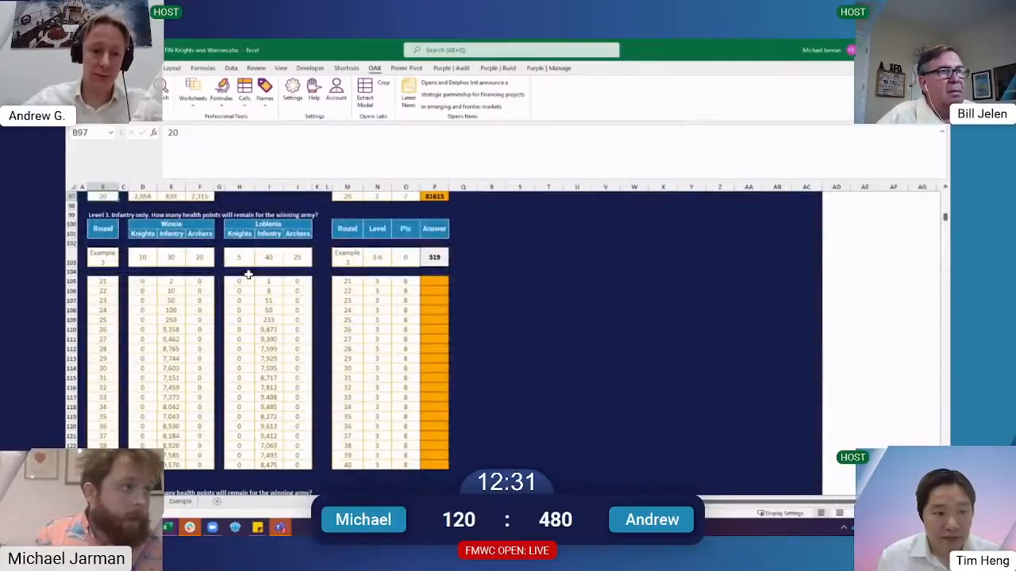
key(Page_Down)
key(Page_Down)
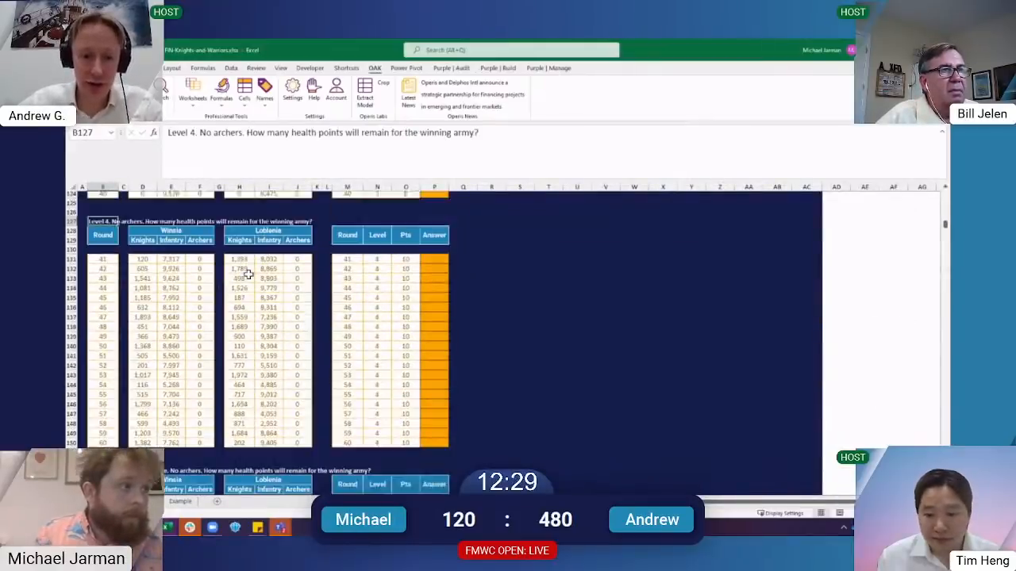
key(Page_Down)
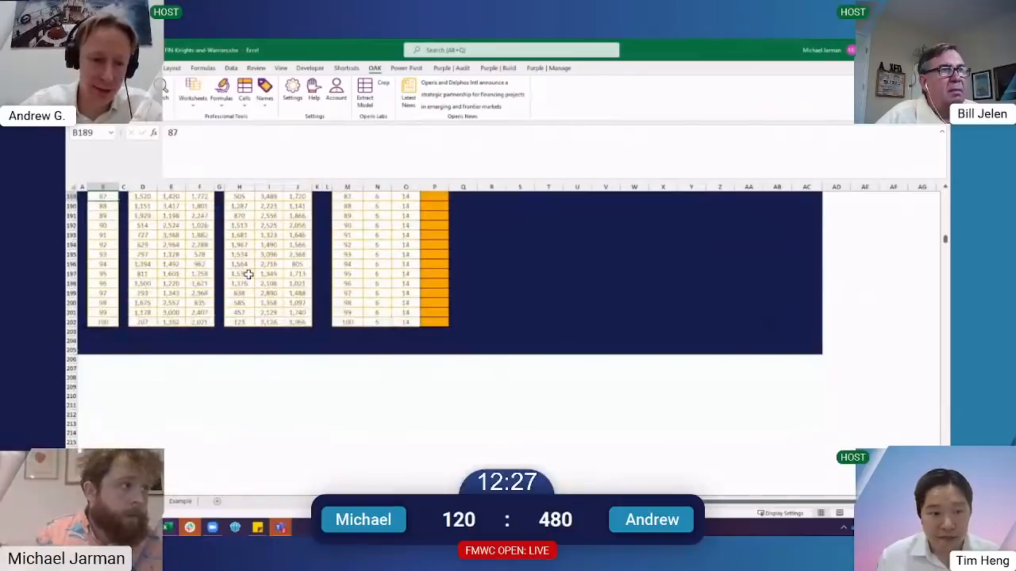
Extend the Infantry lookup in C4 to =INDEX(Case!E$103:E$202,1)
key(ctrl+Page_Down)
key(F2)
key(Left)
key(Left)
key(Left)
key(Left)
key(Left)
key(Left)
key(Left)
key(Left)
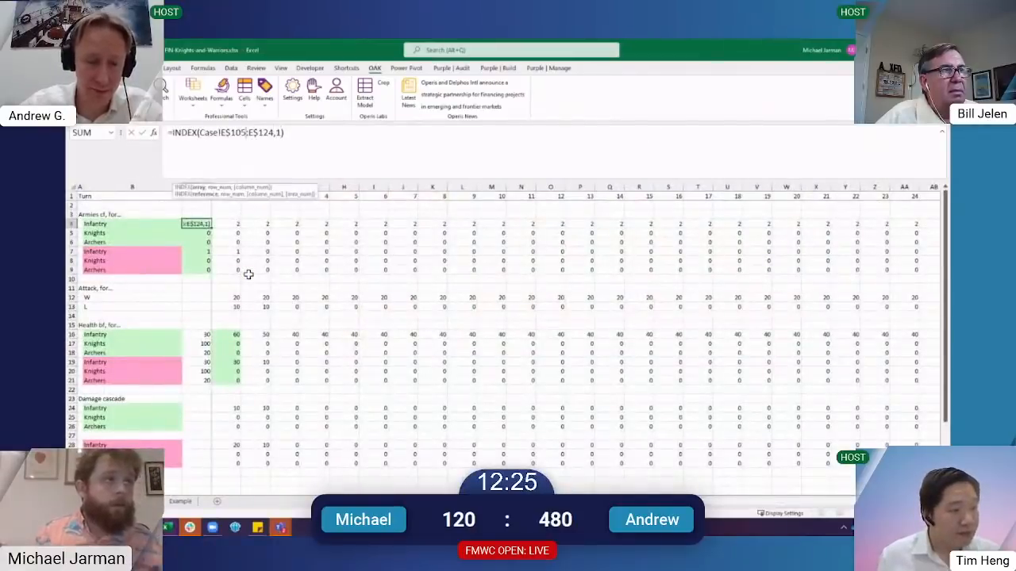
key(Delete)
text(3)
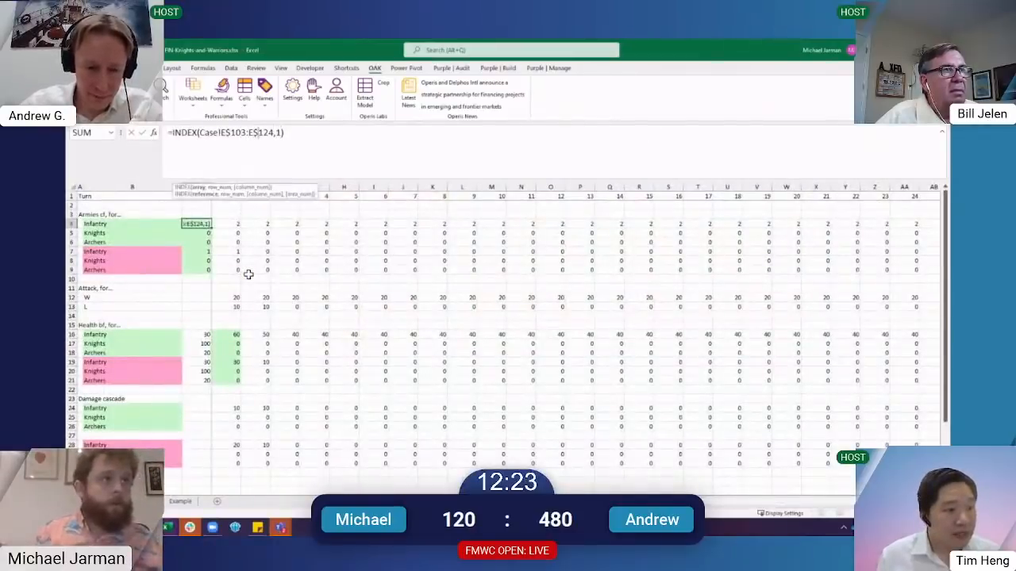
key(Delete)
key(Delete)
key(Delete)
text(20)
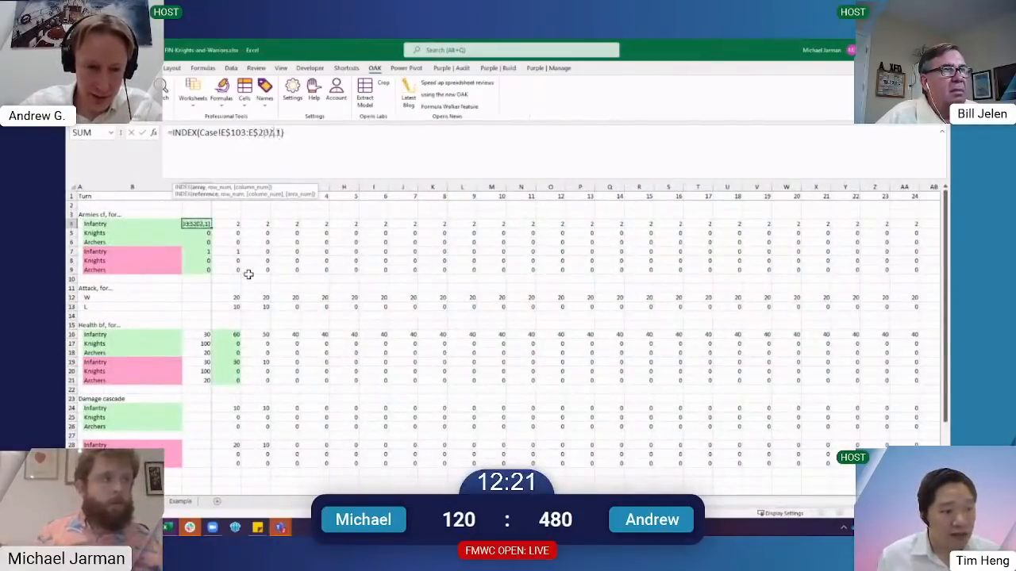
text(2)
key(Return)
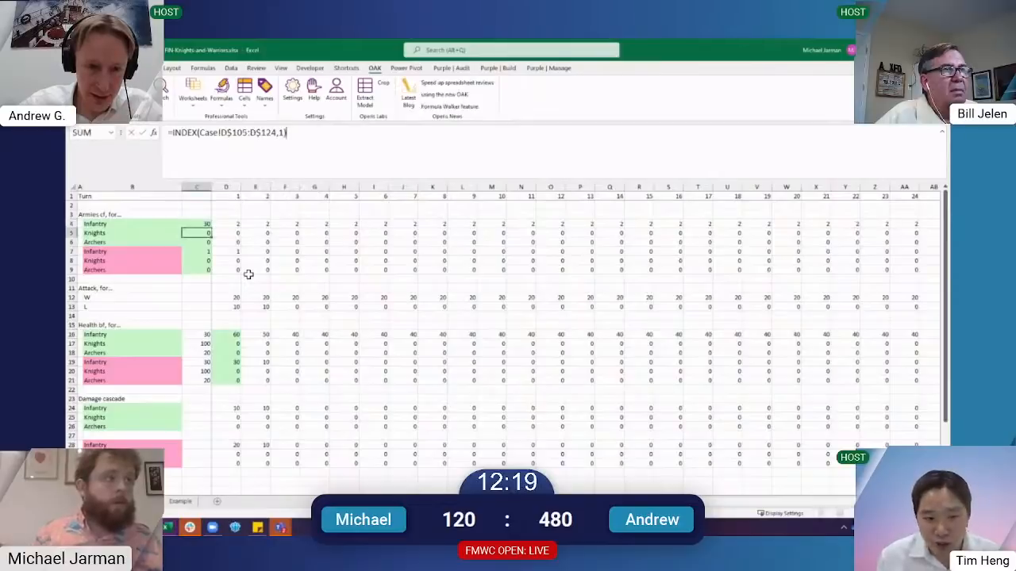
Extend the Knights lookup in C5 to =INDEX(Case!D$103:D$202,1)
key(Left)
key(Left)
key(Left)
key(Left)
key(Left)
key(Left)
key(Left)
key(Left)
key(Right)
key(Right)
key(shift+Right)
key(shift+Right)
key(shift+Right)
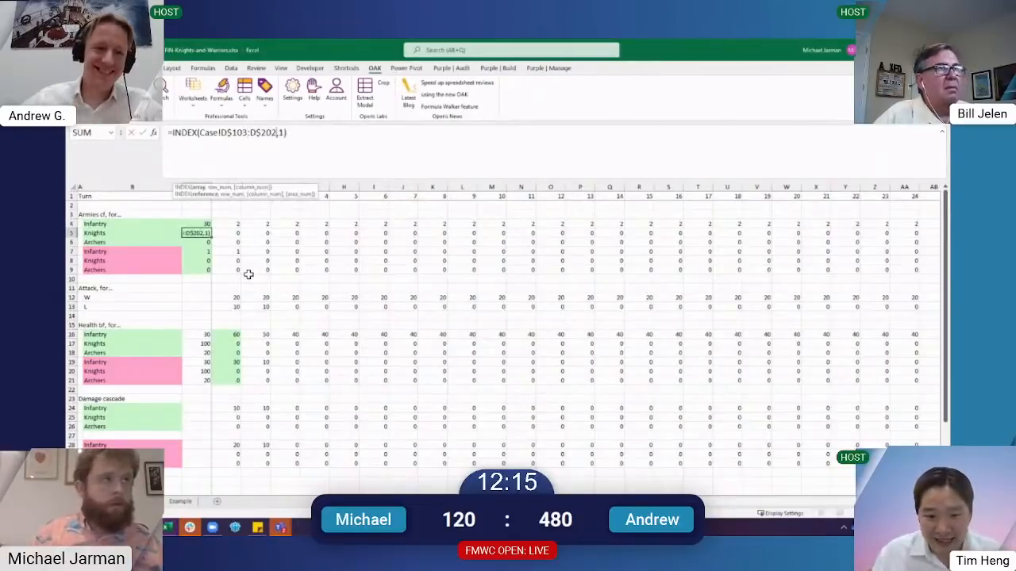
key(Return)
Replace row 105 with 103 in the formulas in C6:C9, and replace their end row to match C4 and C5
key(Escape)
key(ctrl+shift+Down)
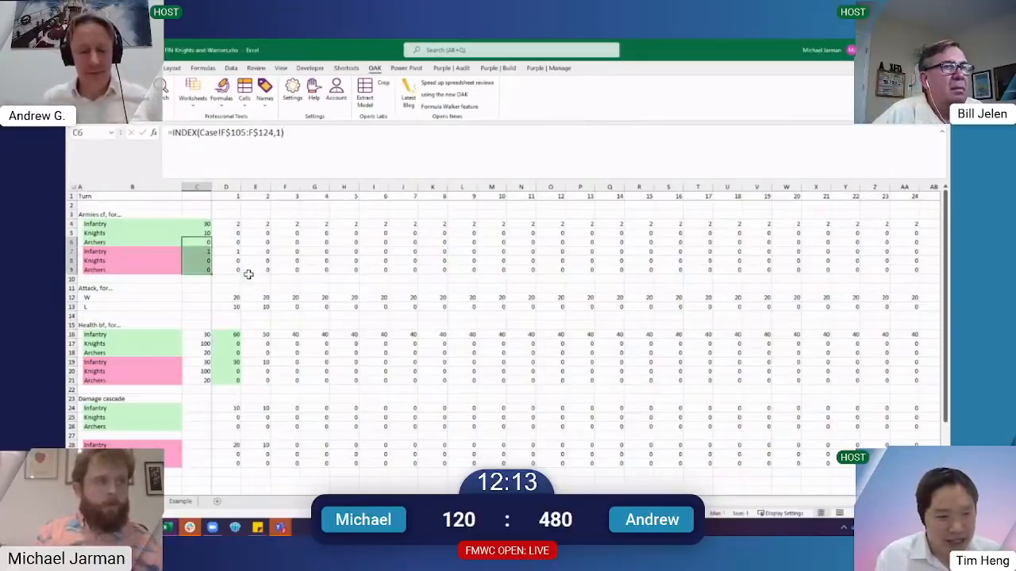
key(ctrl+h)
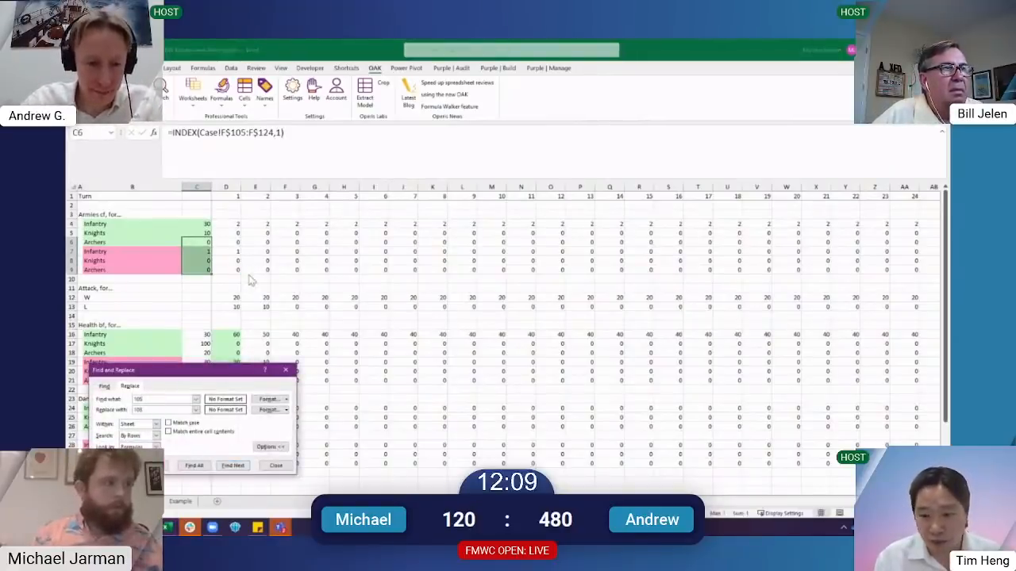
key(alt+a)
key(Return)
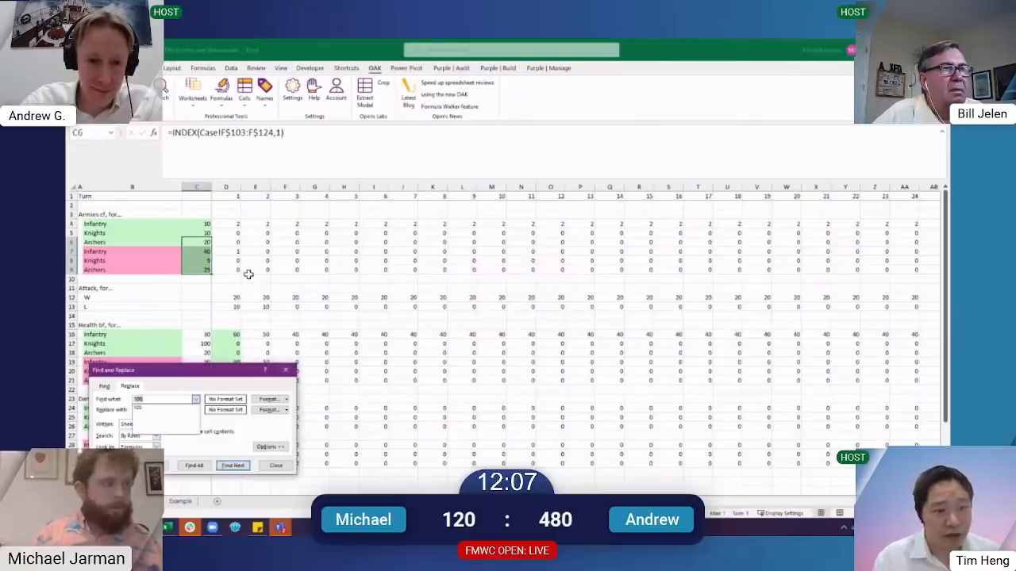
key(Tab)
text(10)
key(alt+a)
key(Return)
key(Escape)
key(ctrl+Up)
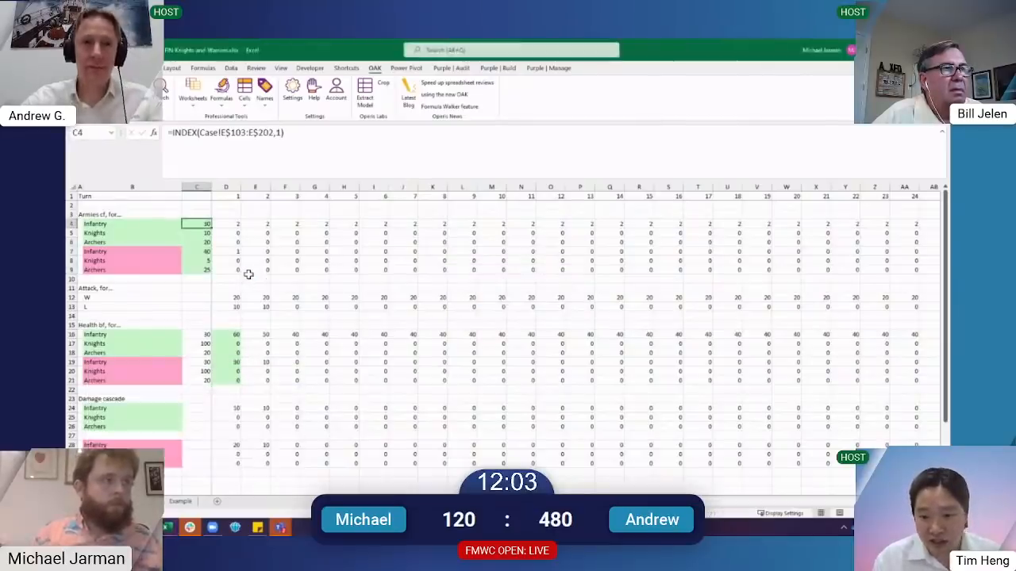
Compare the closing health total in C42 with the Example 3 answer and review the turn-by-turn armies
key(Page_Down)
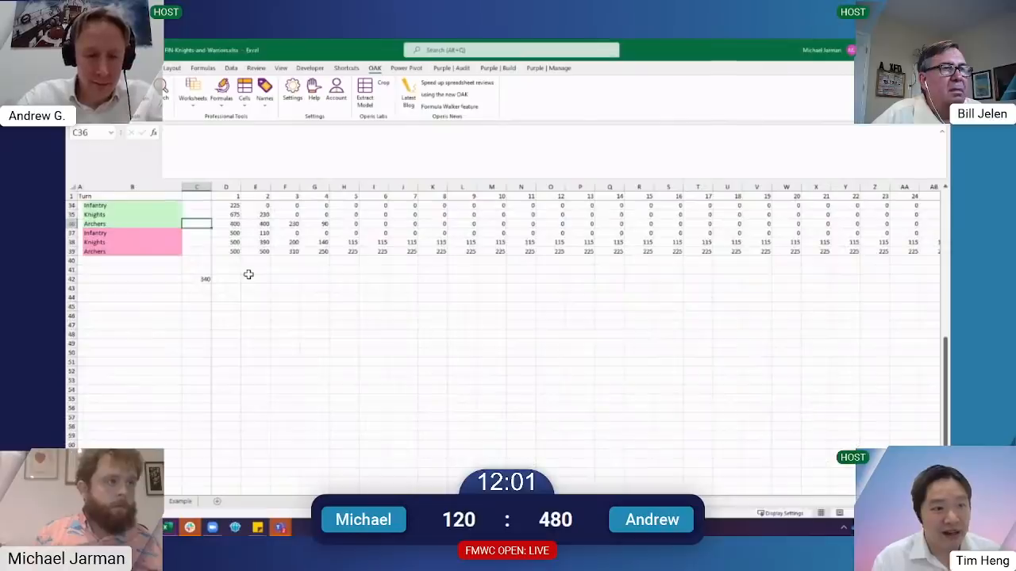
key(ctrl+Page_Up)
key(ctrl+Page_Down)
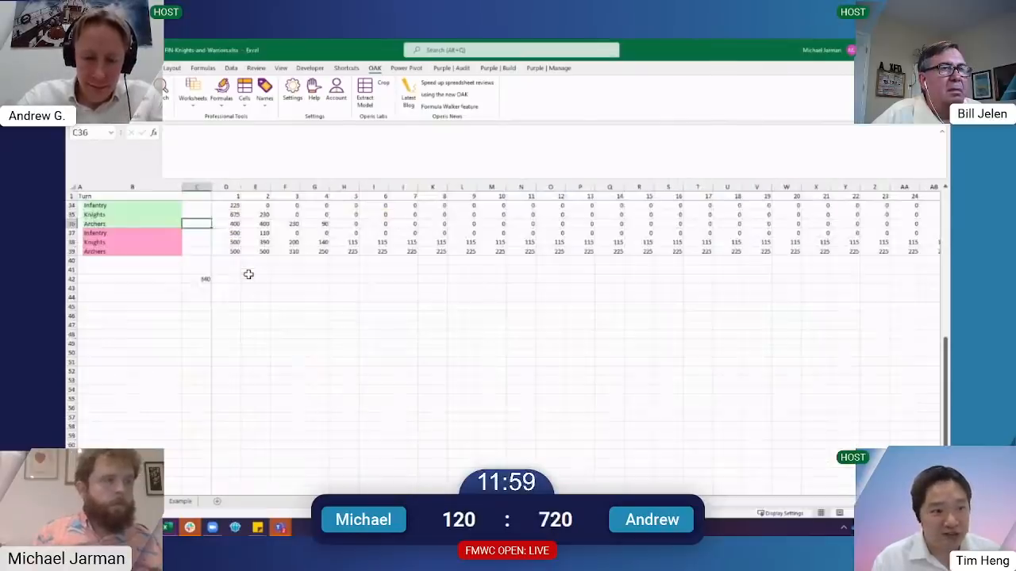
key(Page_Up)
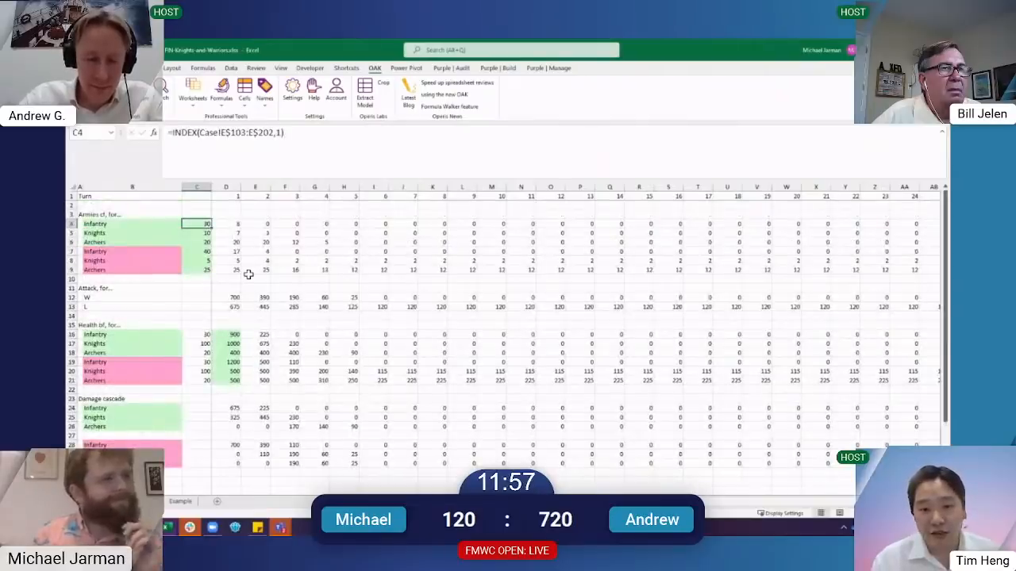
key(ctrl+Page_Up)
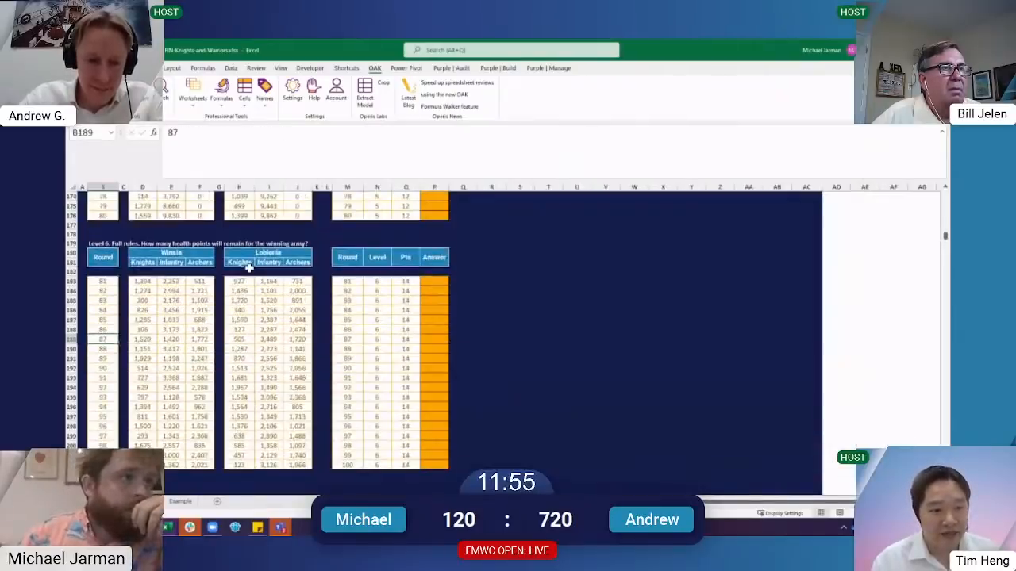
Compare the Example 3 army sizes on the case sheet with the starting armies in C4:C9 of the simulation
scroll(248, 267, up, 20)
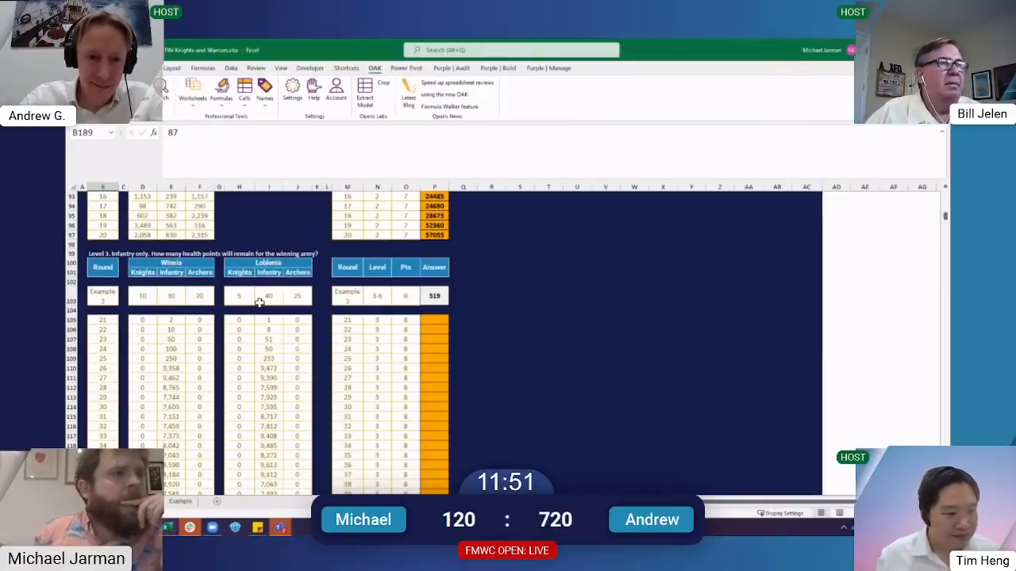
key(ctrl+Page_Down)
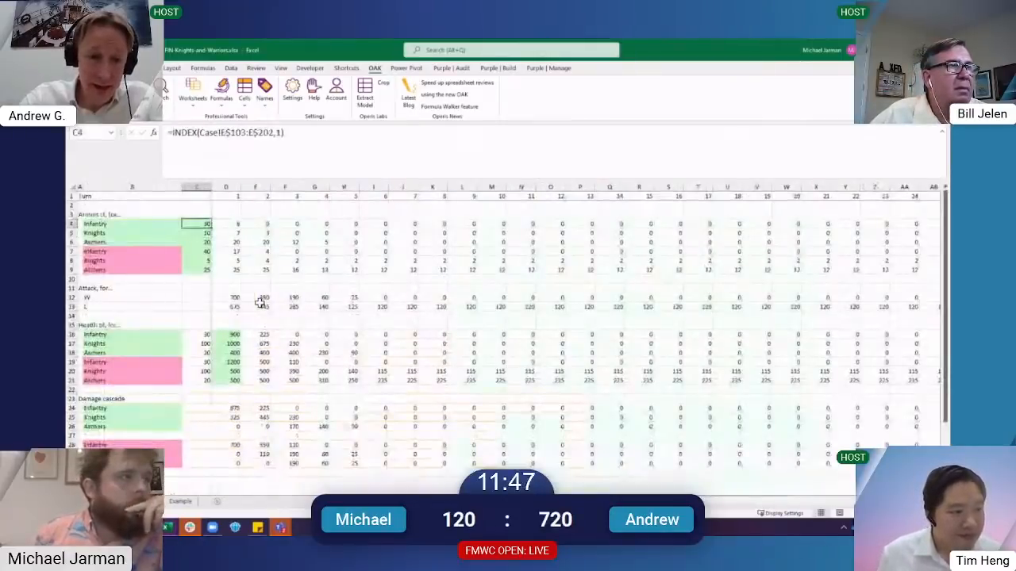
key(ctrl+Page_Up)
key(ctrl+Page_Down)
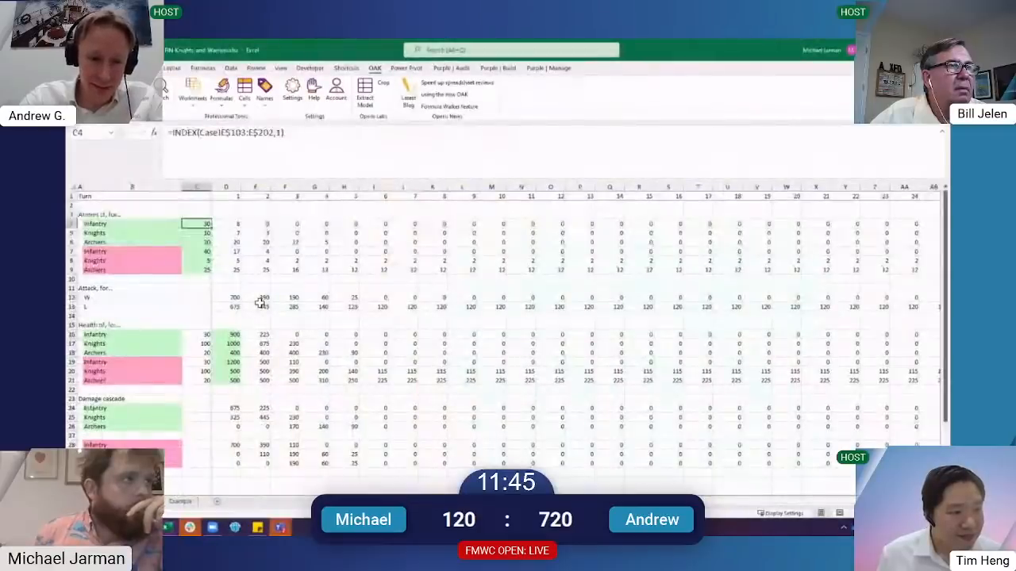
key(Down)
key(Left)
key(Right)
key(ctrl+Page_Up)
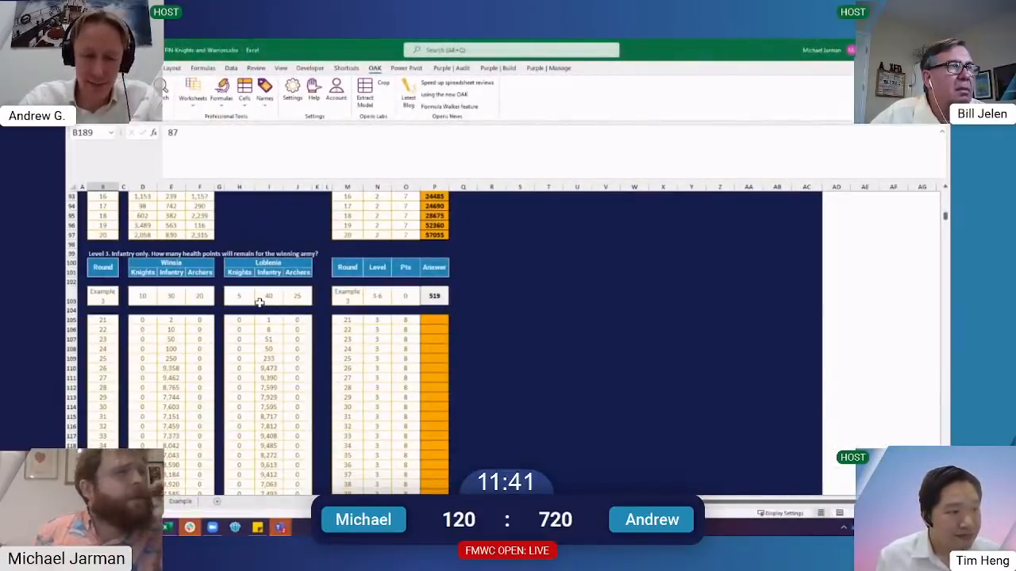
Read the combat rules, unit stats and written calculation example for turns 1 to 3, and recheck the Level 2 and Example 3 figures
key(ctrl+Page_Up)
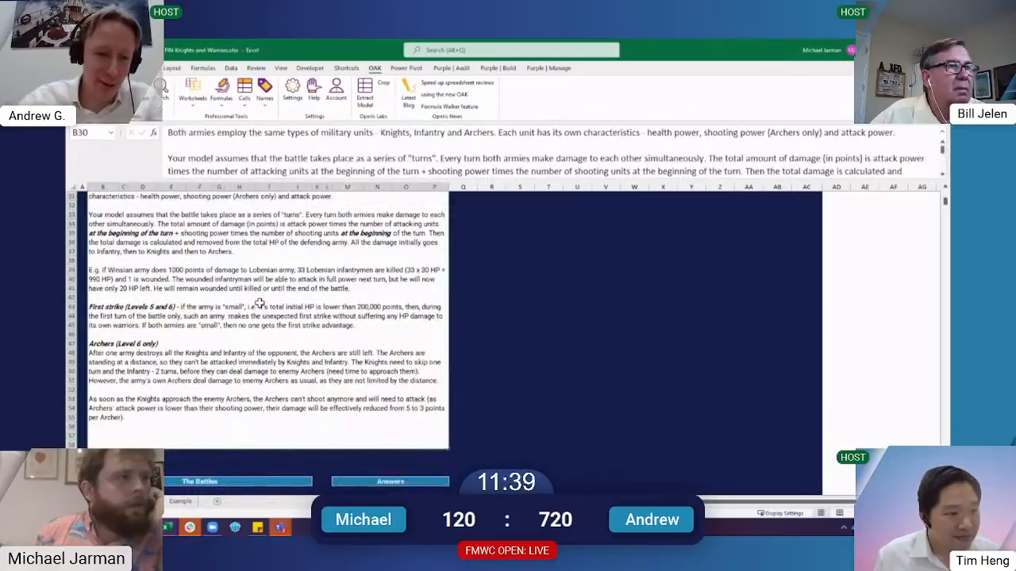
scroll(261, 302, up, 10)
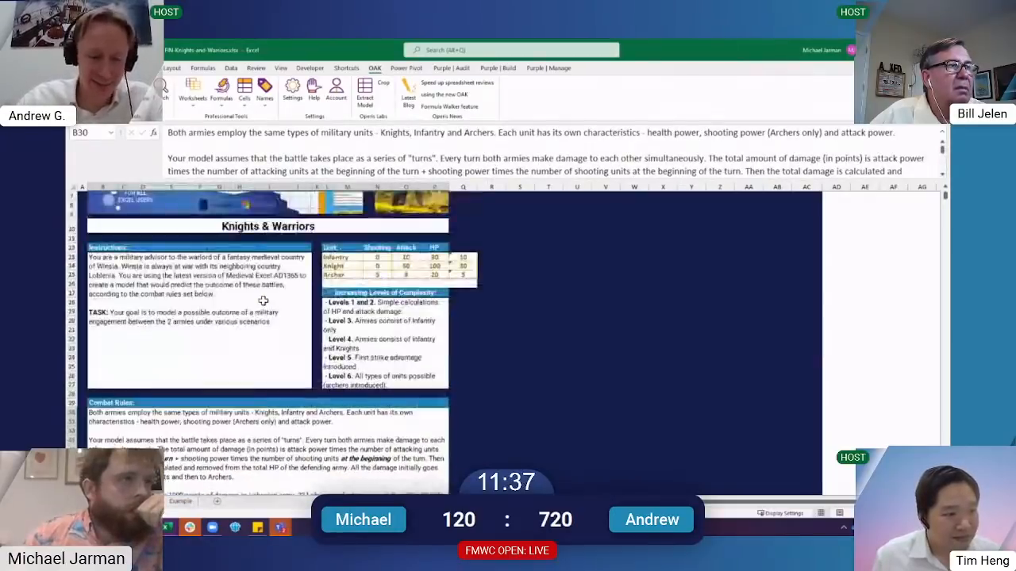
click(149, 502)
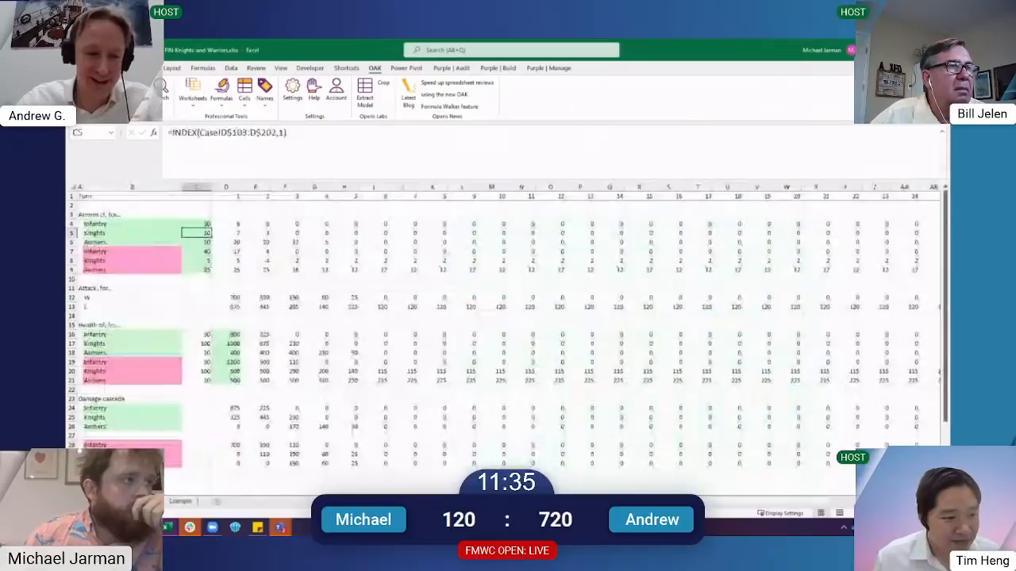
click(177, 503)
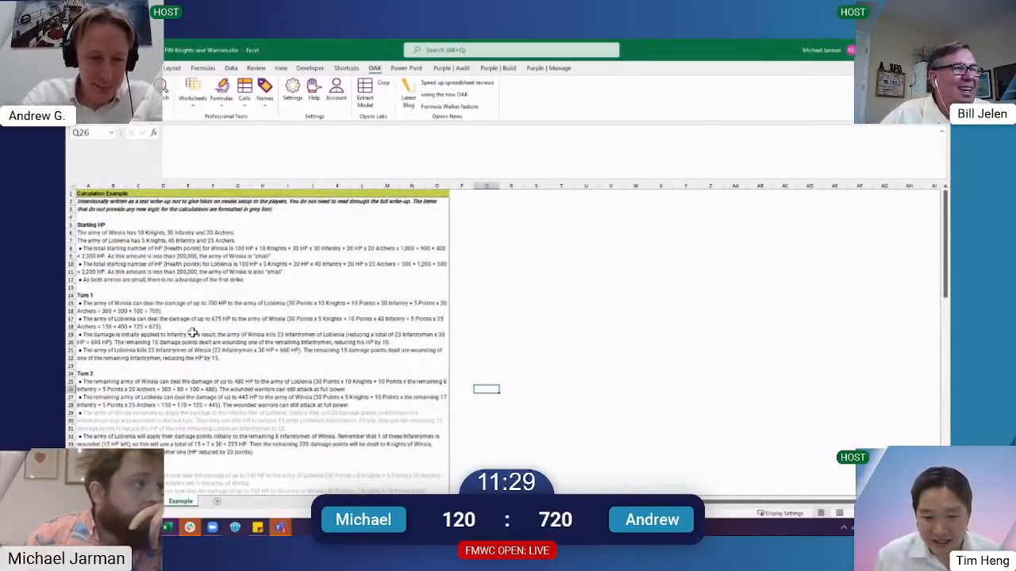
scroll(192, 333, down, 1)
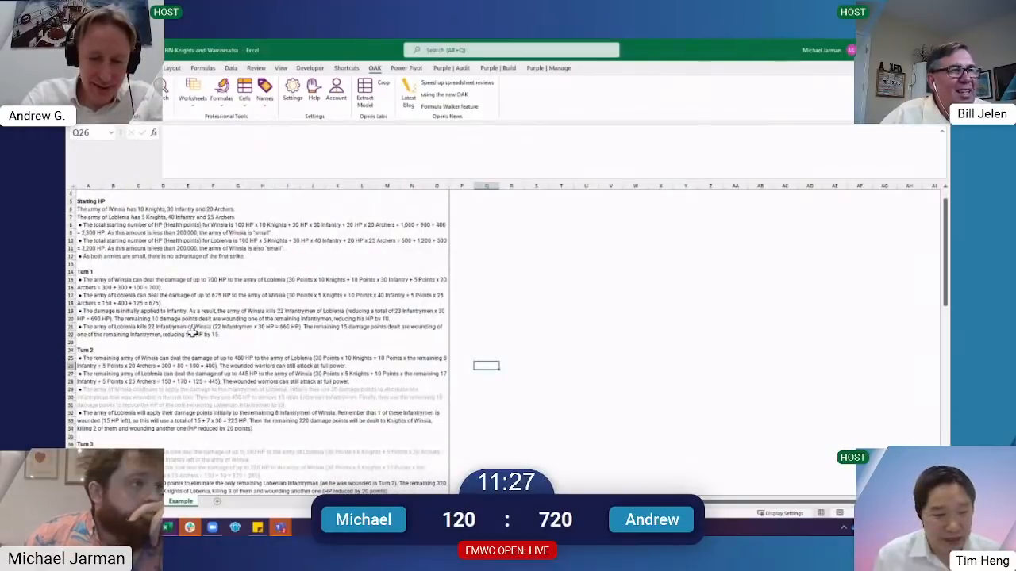
scroll(192, 333, down, 2)
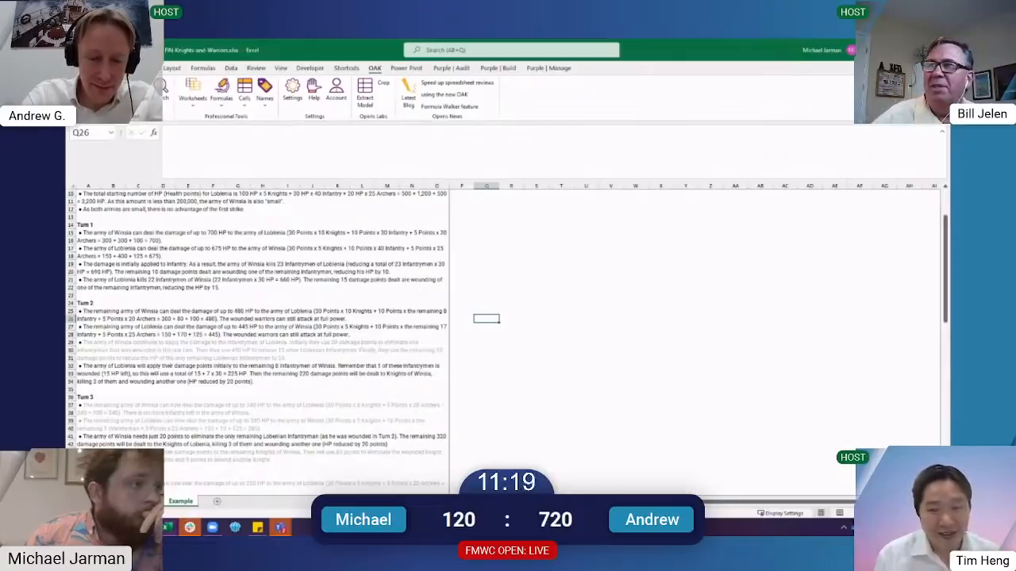
key(ctrl+Page_Up)
scroll(251, 418, down, 1)
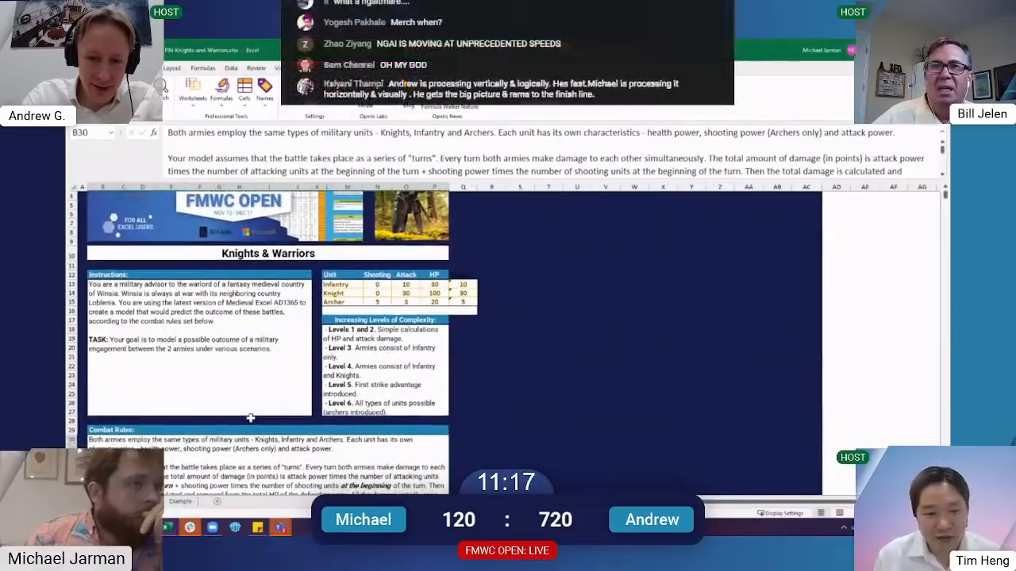
scroll(251, 419, down, 19)
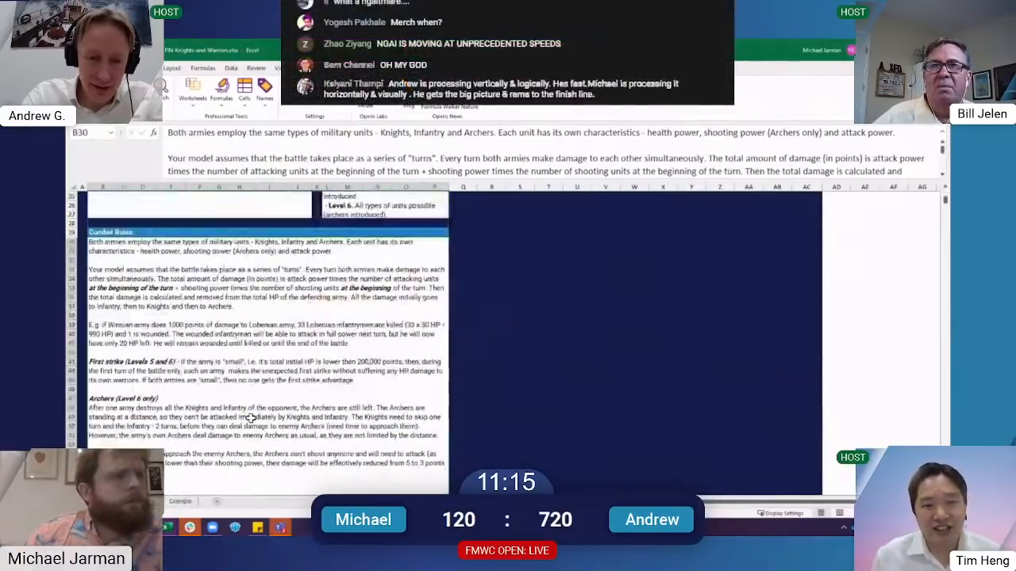
scroll(250, 419, down, 9)
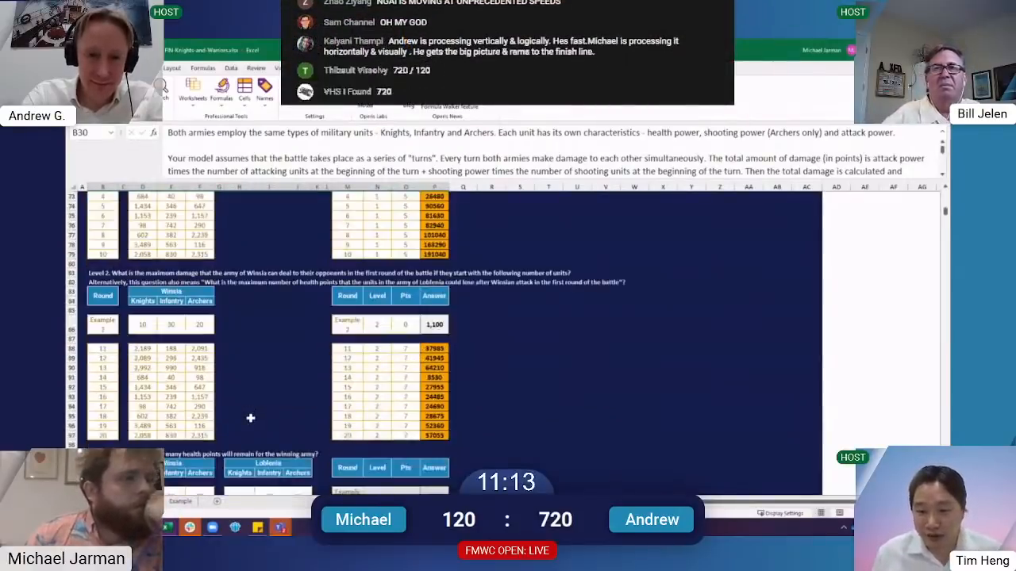
scroll(251, 418, up, 2)
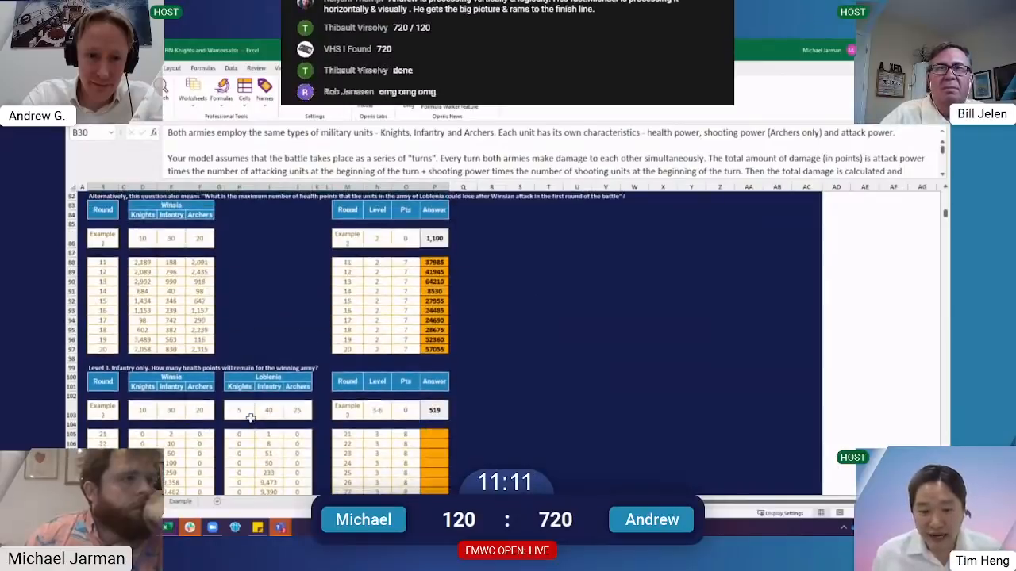
scroll(247, 417, up, 20)
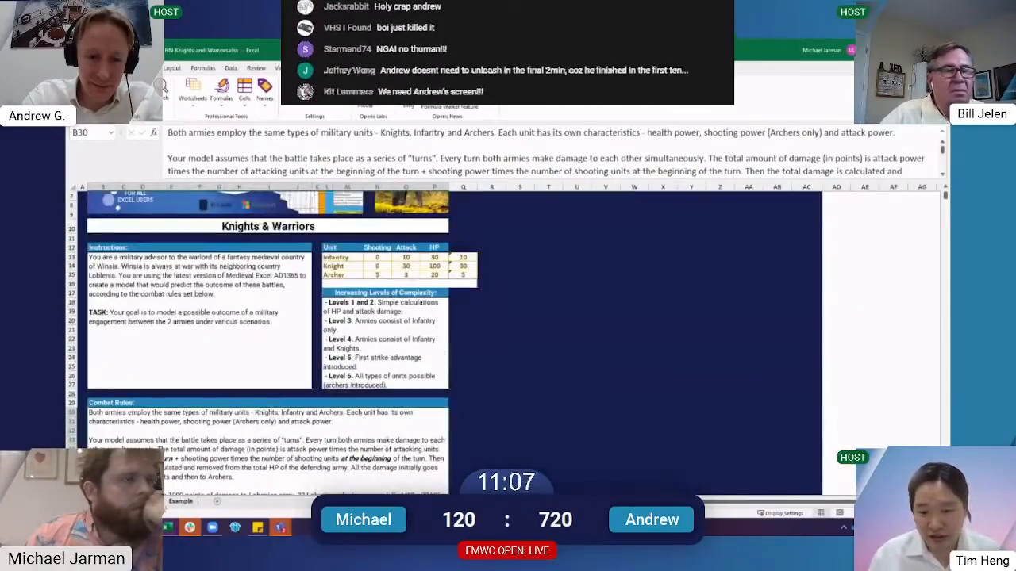
Change the Archer's effective attack in Q15 of the unit table to =O15
key(ctrl+Page_Up)
scroll(226, 421, down, 10)
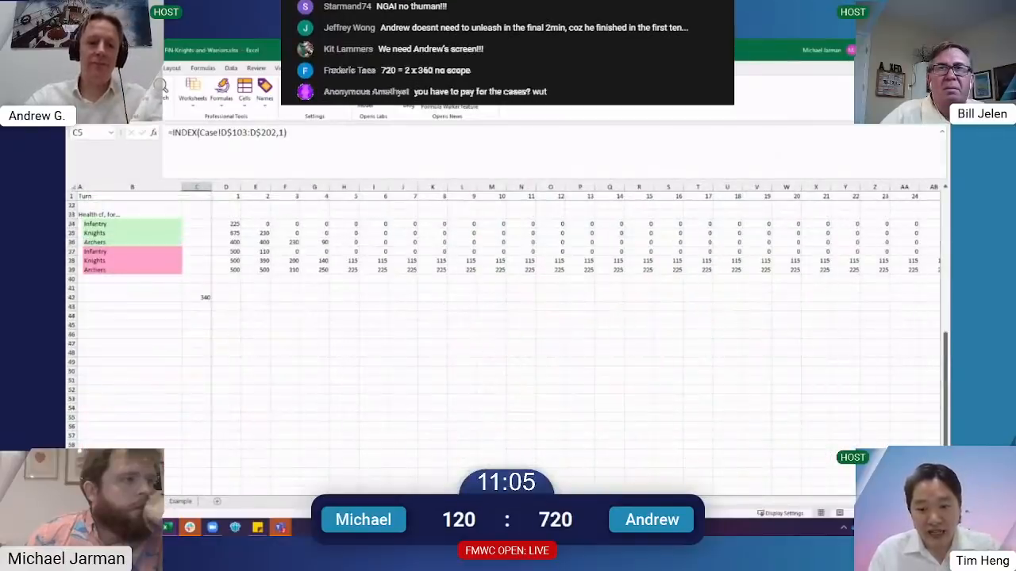
key(ctrl+Page_Down)
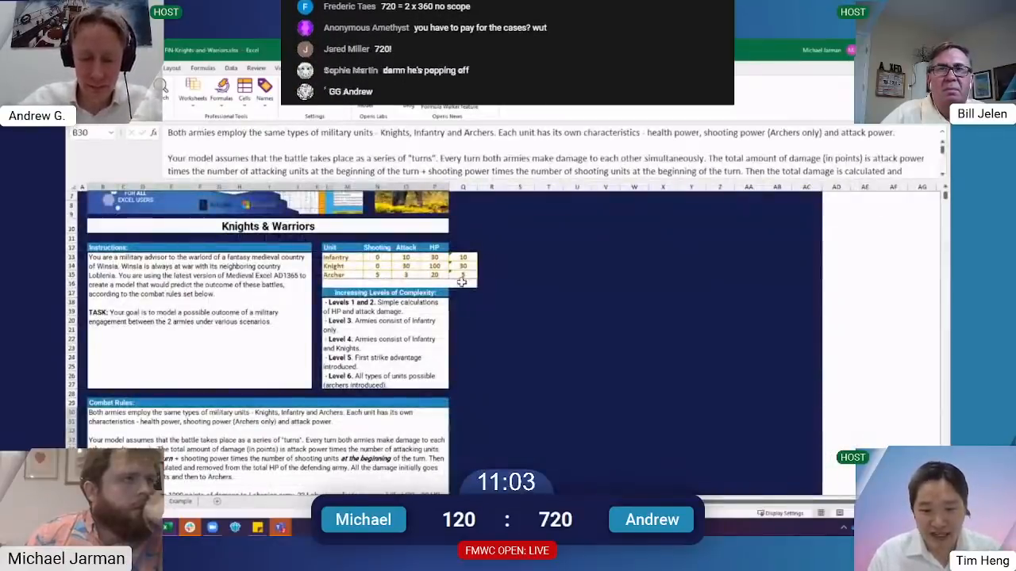
click(462, 277)
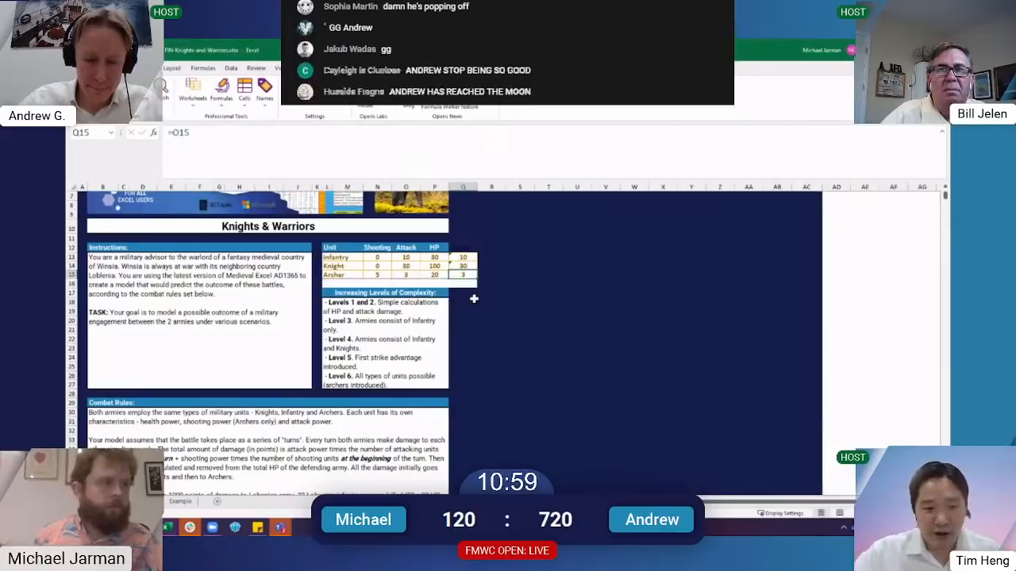
Check the recalculated closing health total and turn-by-turn armies, and examine Loblenia's turn 1 attack formula in D13
key(ctrl+Page_Up)
key(ctrl+Page_Up)
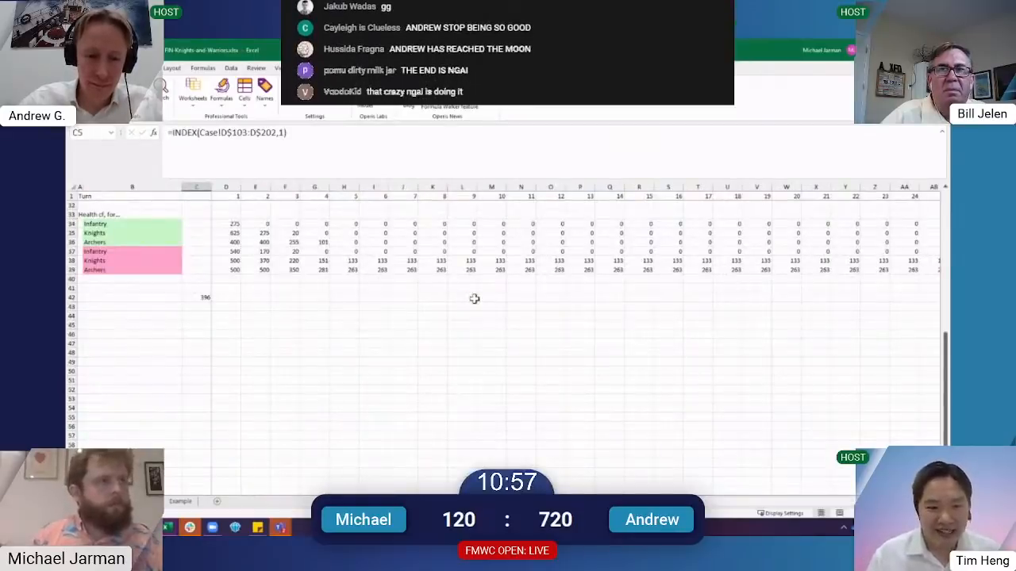
key(ctrl+Home)
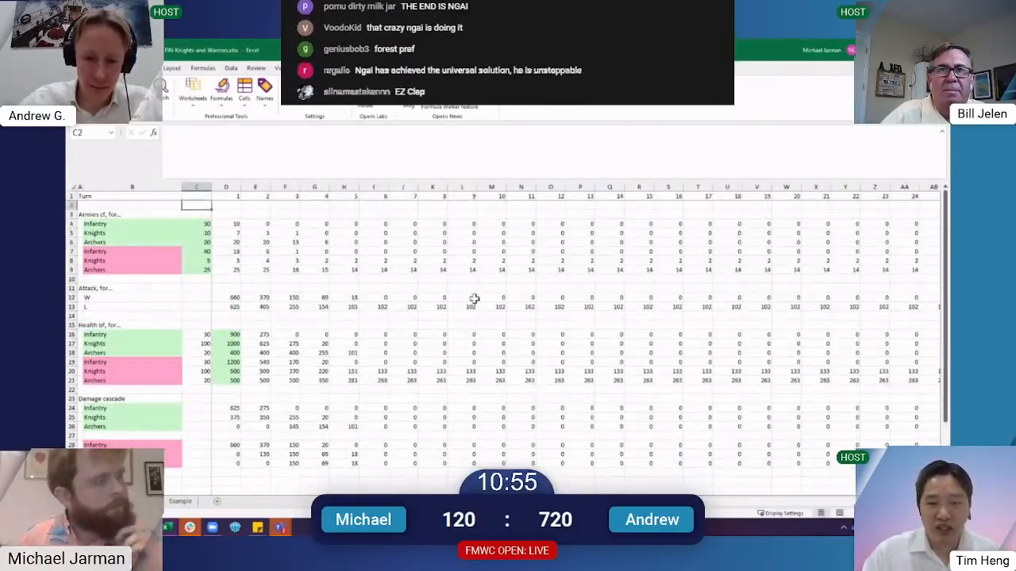
key(Right)
key(Down)
key(Down)
key(Down)
key(Down)
key(Down)
key(Down)
key(Down)
key(Down)
key(Down)
key(Down)
key(Down)
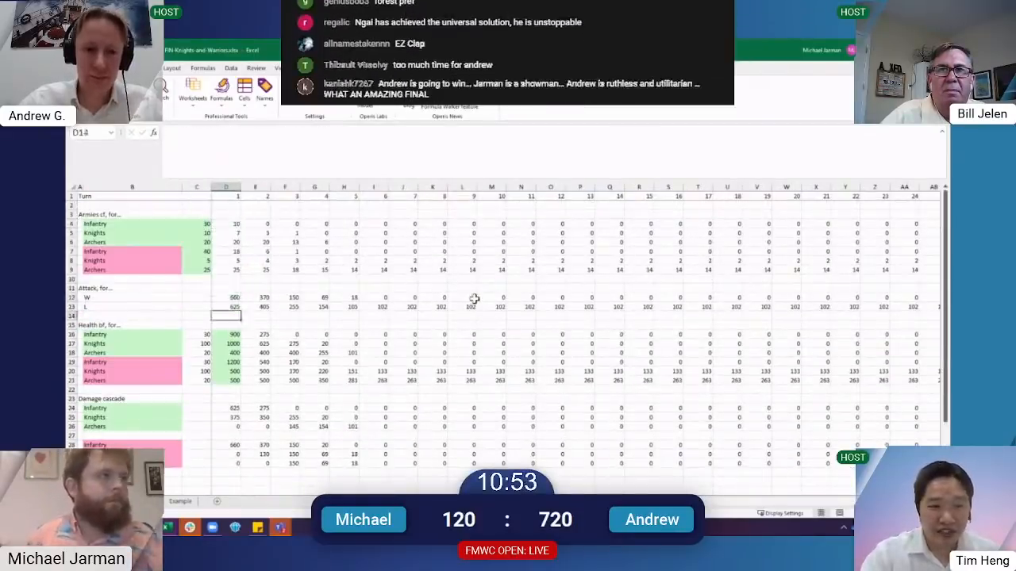
key(F2)
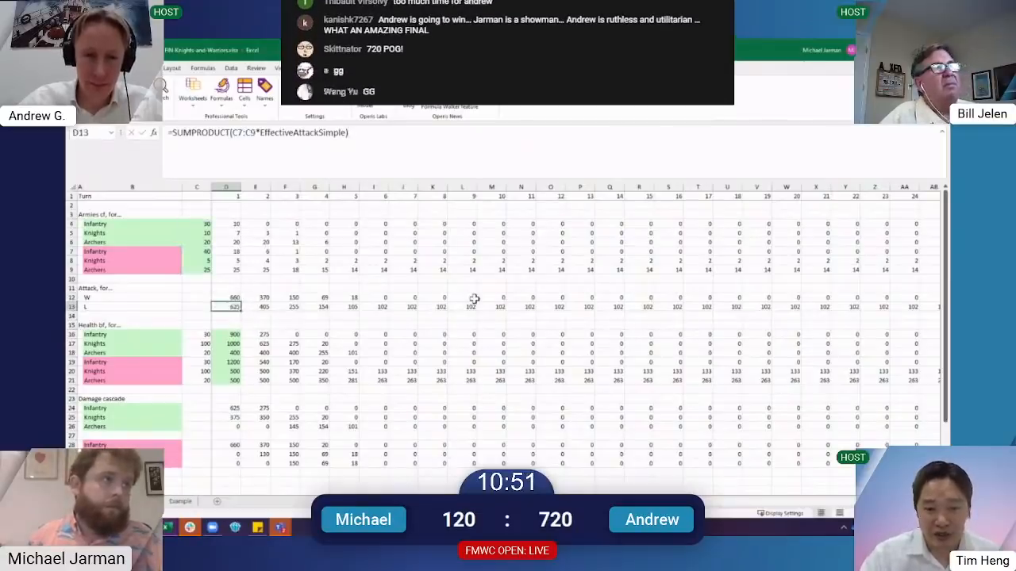
Examine the ROUNDUP formulas for the remaining Knights in E5 and the remaining Infantry in D4
key(Escape)
key(Up)
key(Up)
key(Up)
key(Up)
key(Up)
key(Up)
key(Up)
key(Up)
key(Up)
key(Right)
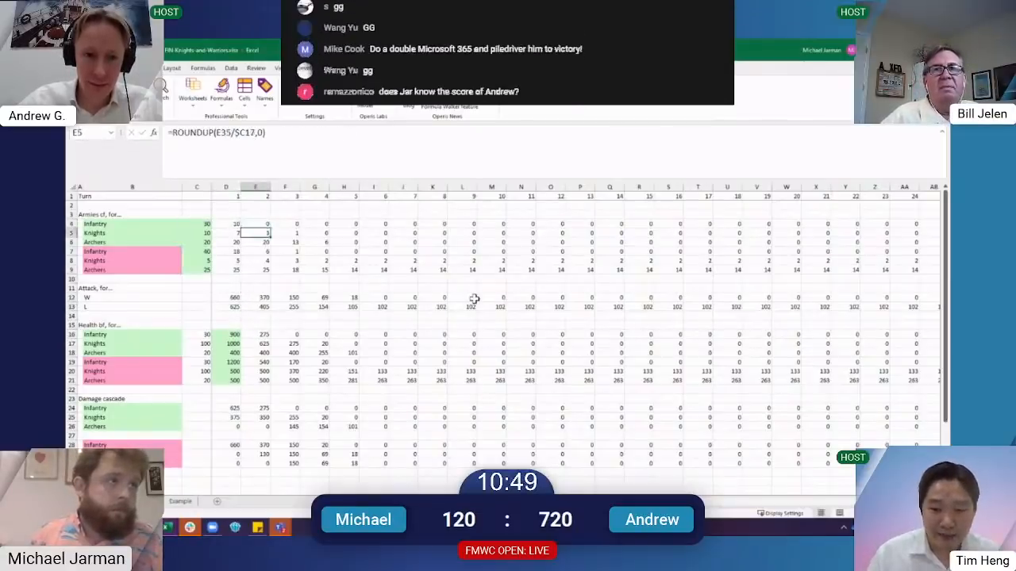
key(Left)
key(F2)
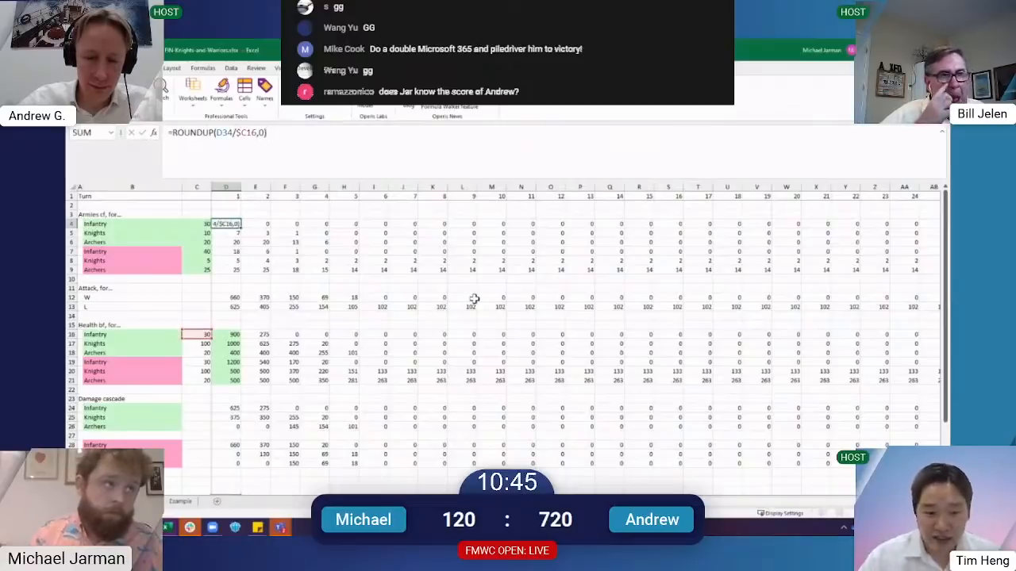
Recheck which army cells feed the SUMPRODUCT attack formula for Loblenia in D13
key(Escape)
key(Down)
key(Down)
key(Down)
key(Down)
key(Down)
key(Down)
key(Down)
key(Down)
key(F2)
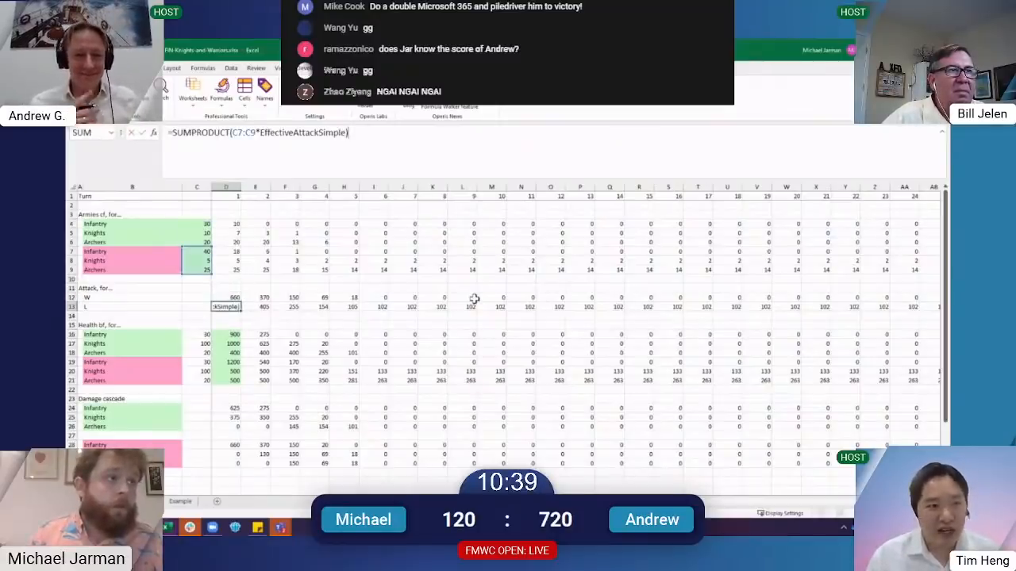
key(Escape)
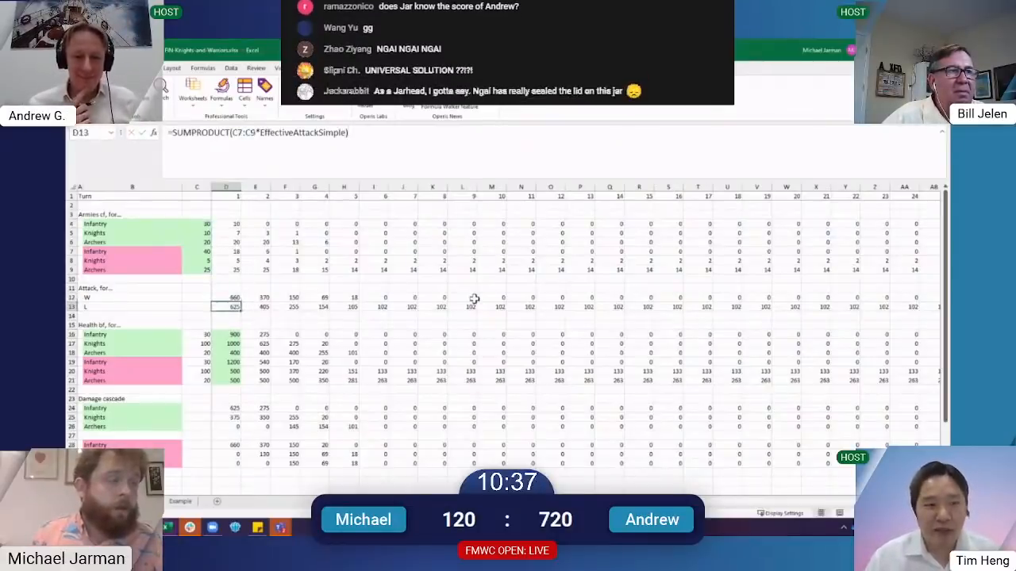
Review the Archer and first strike rules, the Level 1 and 2 answers, and the Example 3 row on the case sheet
key(ctrl+Page_Up)
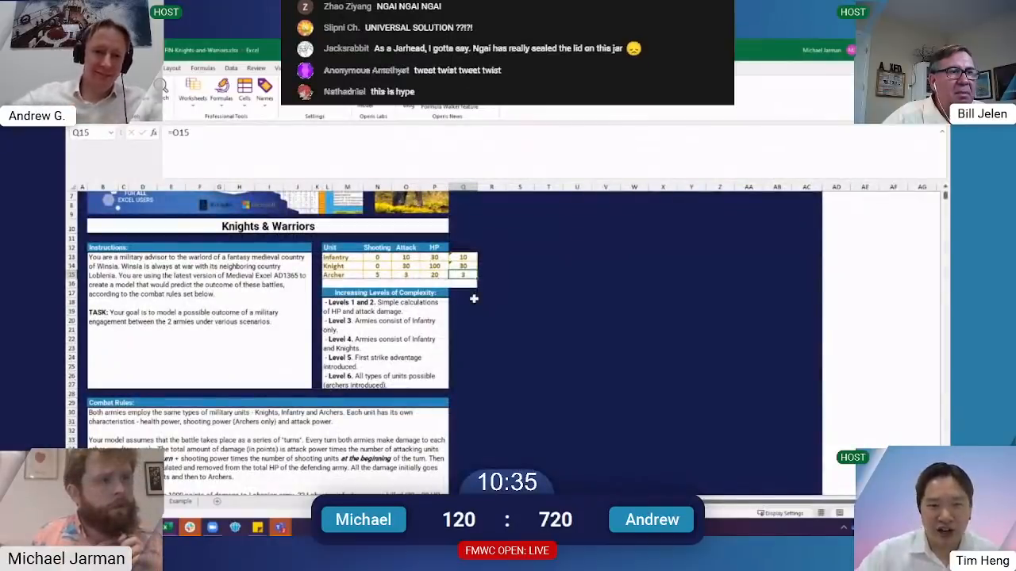
scroll(473, 299, down, 5)
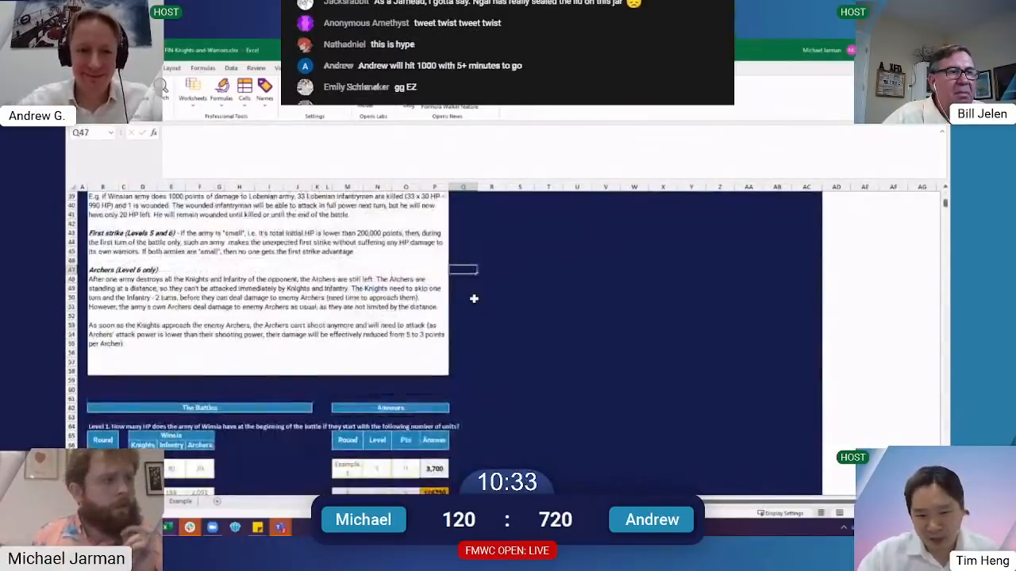
key(ctrl+Page_Down)
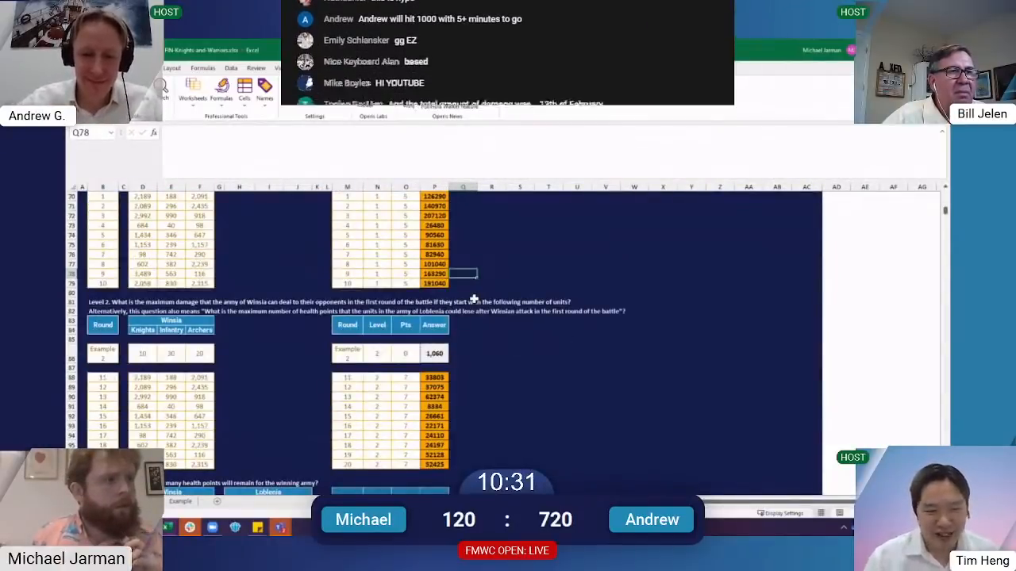
scroll(474, 299, down, 4)
key(Up)
key(Up)
key(Up)
key(Up)
key(Up)
key(Up)
key(Up)
key(Up)
key(Up)
key(Up)
key(Up)
key(Up)
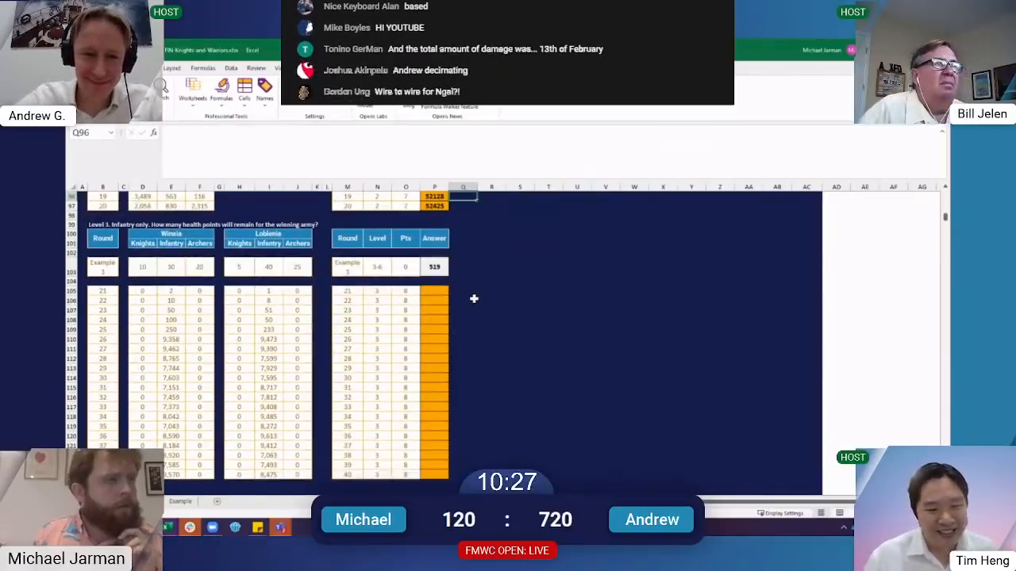
Examine the closing health sum in C42 and the starting Infantry lookup in C4 of the simulation
key(ctrl+Page_Down)
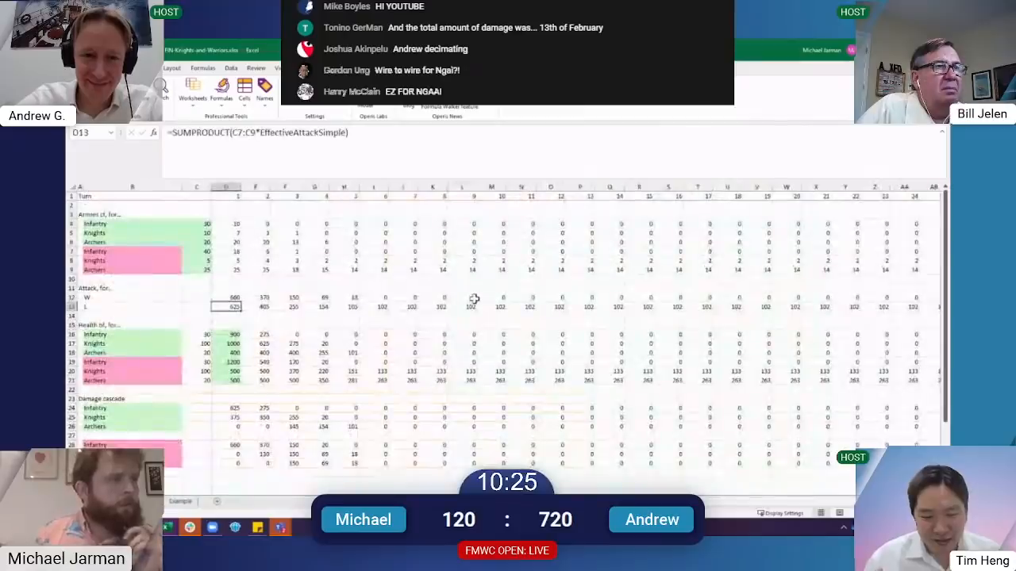
scroll(465, 303, down, 10)
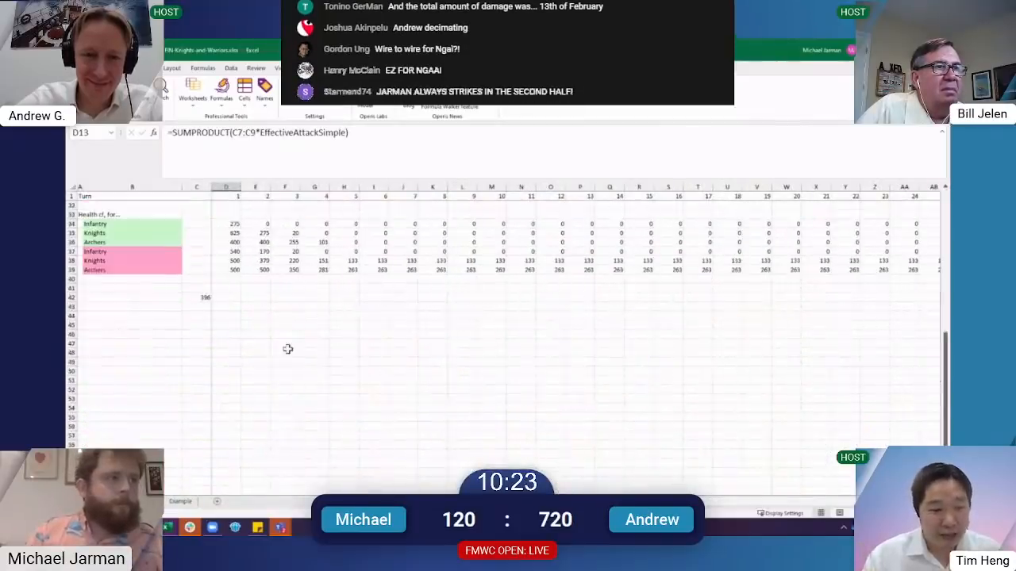
click(199, 302)
click(198, 297)
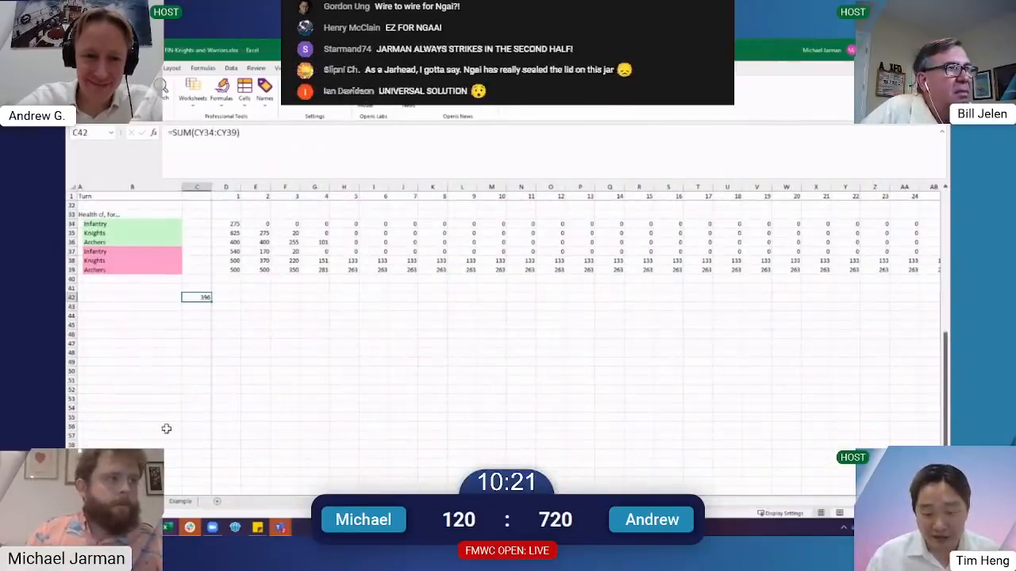
scroll(166, 428, up, 10)
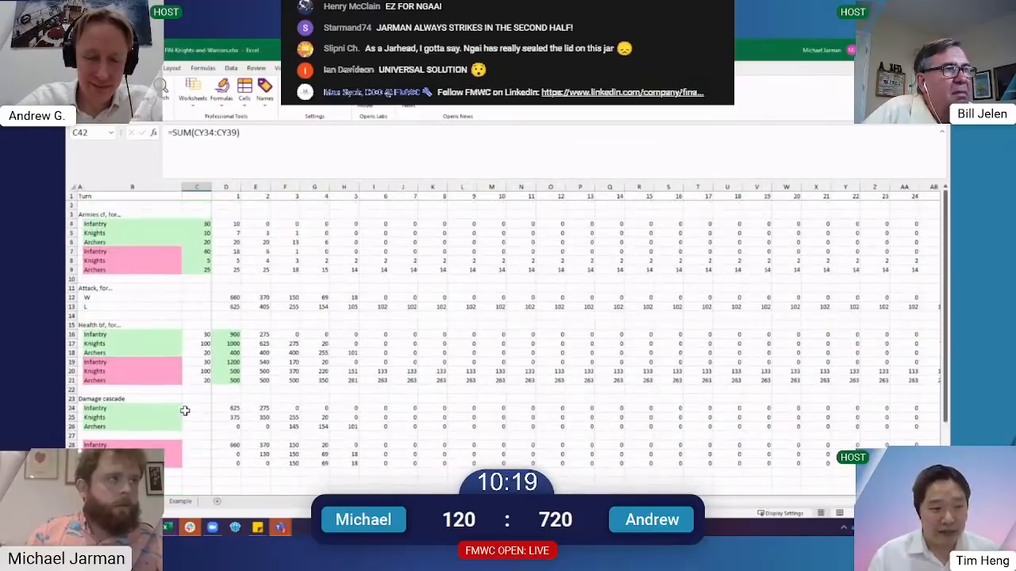
click(204, 223)
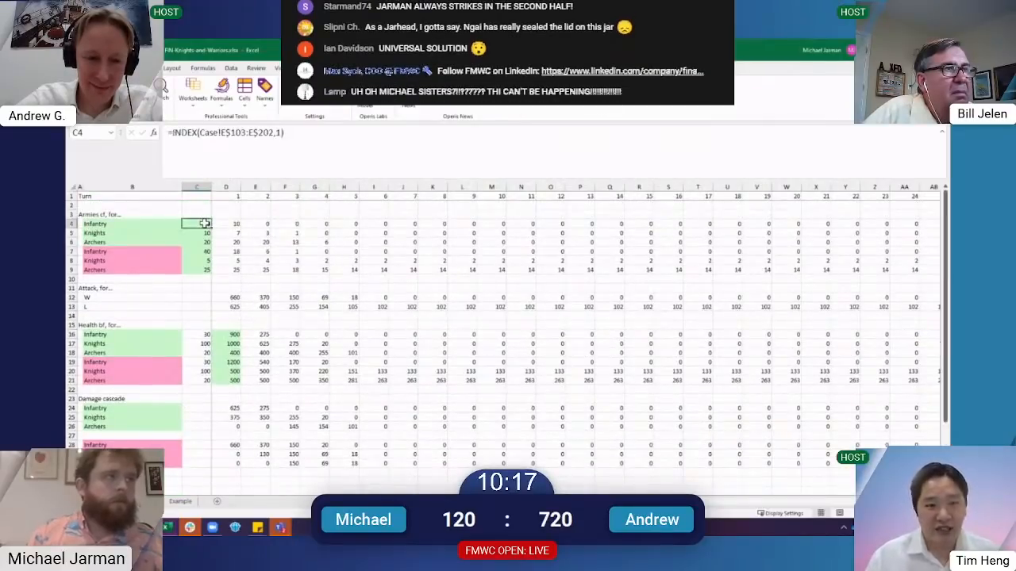
Add a highlighted input cell in C2 with the value 1 as the row selector for the army lookups
key(Up)
key(Right)
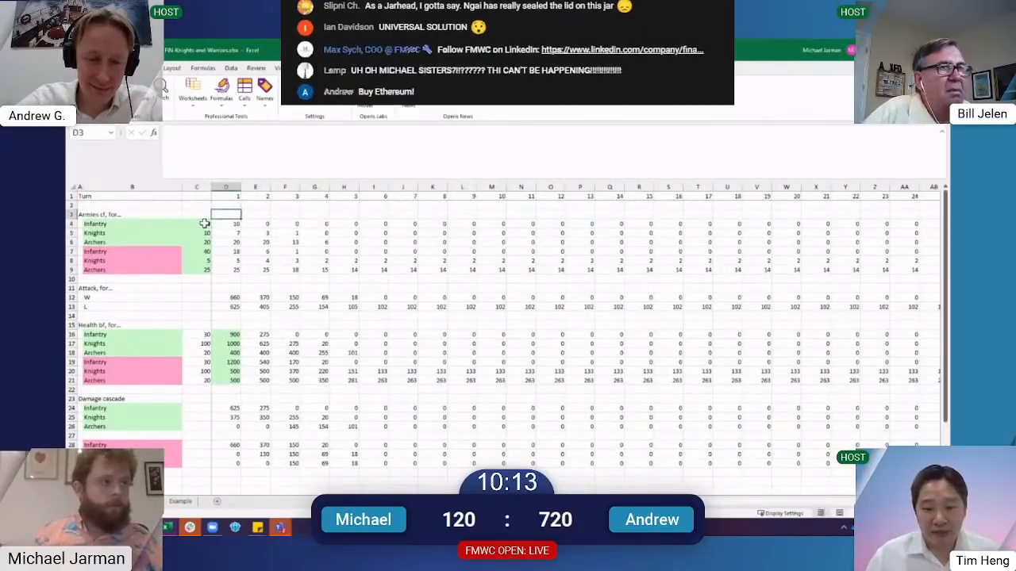
key(Left)
key(Up)
key(alt+1)
text(1)
key(Return)
Replace the fixed row number in the Infantry INDEX formula in C4 with $C$2
key(Down)
key(F2)
key(Left)
key(BackSpace)
key(F2)
key(Up)
key(Up)
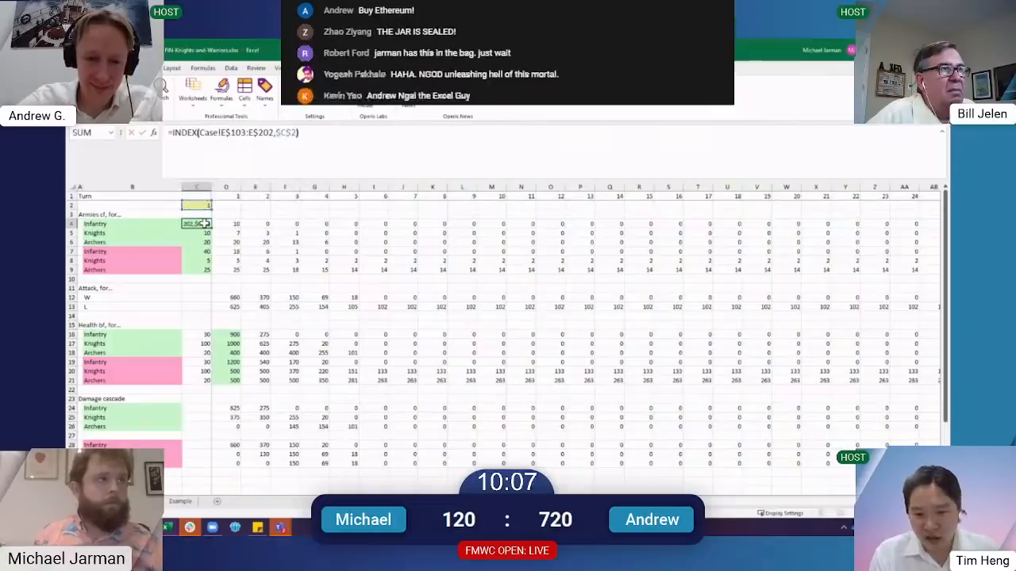
key(F4)
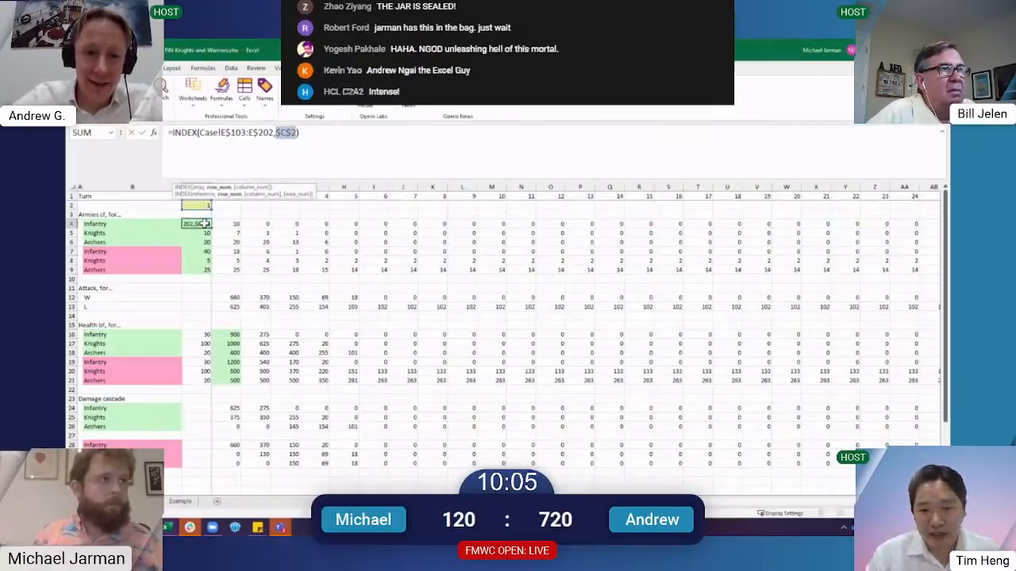
key(Return)
Replace the fixed row number with $C$2 in the first army's Knights and Archers lookups in C5 and C6
key(F2)
key(Left)
key(shift+Left)
text($C$2)
key(Return)
key(F2)
key(Left)
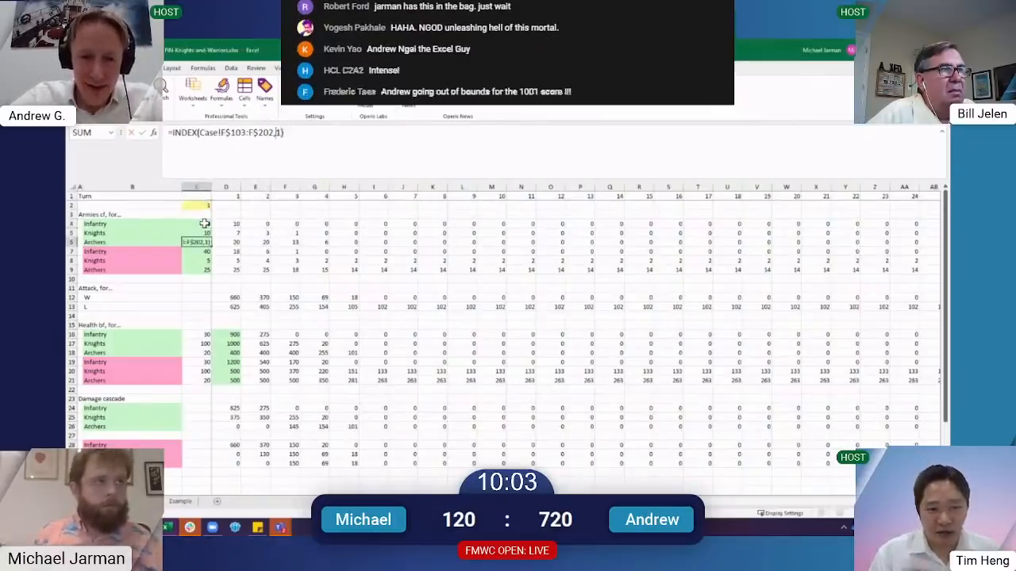
key(shift+Left)
text($C$2)
key(Return)
Replace the fixed row number with $C$2 in the second army's Infantry, Knights and Archers lookups in C7 to C9
key(F2)
key(Left)
key(shift+Left)
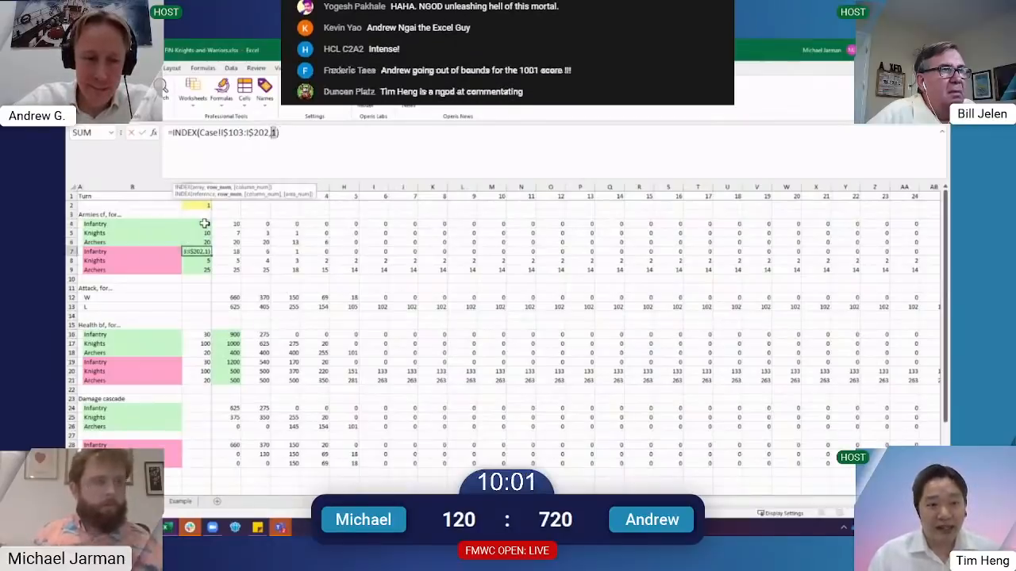
text($C$2)
key(Return)
key(F2)
key(Left)
key(shift+Left)
text($C$2)
key(Return)
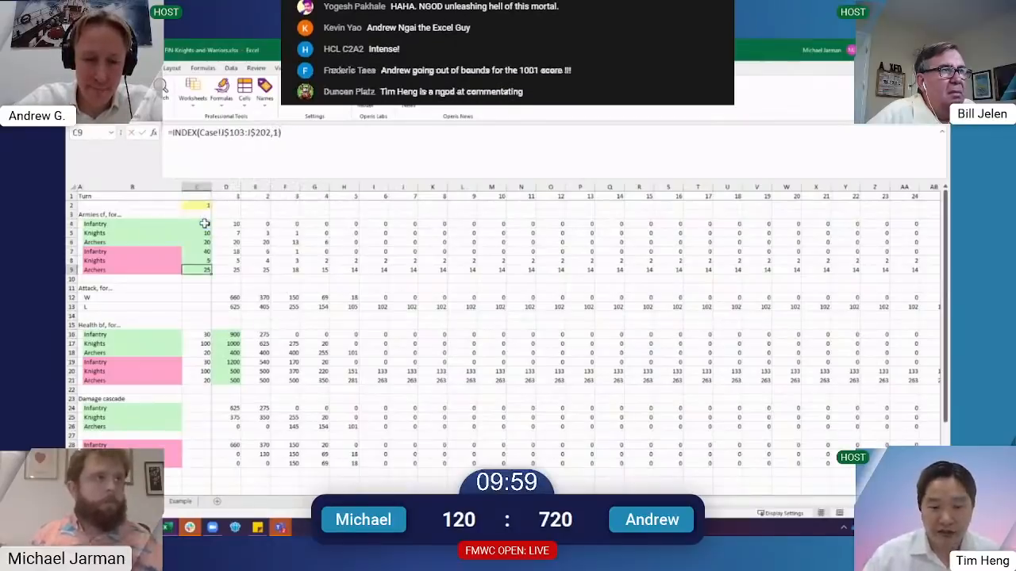
key(F2)
key(Left)
key(shift+Left)
text($C$2)
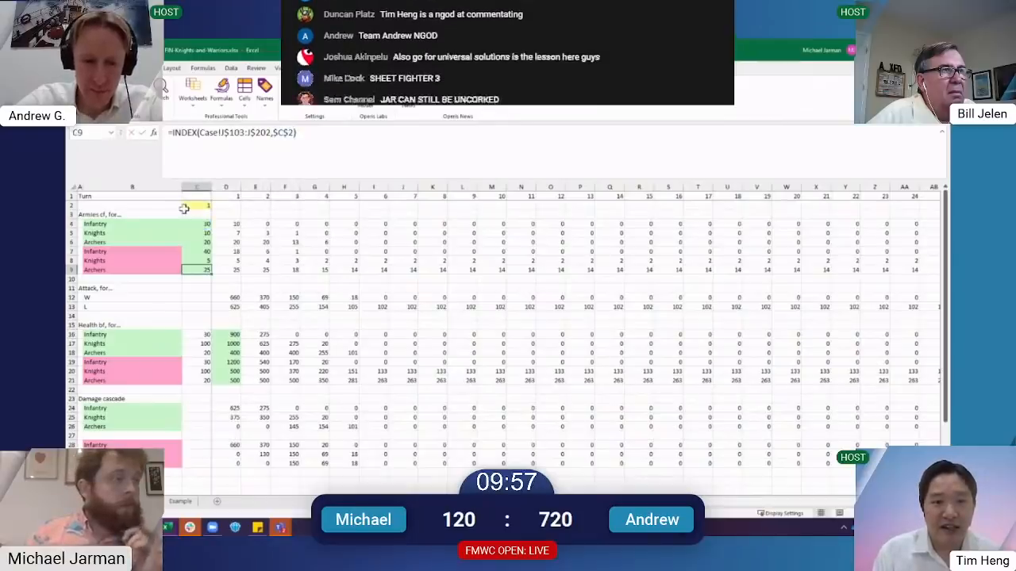
Move the closing health sum from C42 to D41 and reselect C42
click(191, 205)
scroll(204, 254, down, 5)
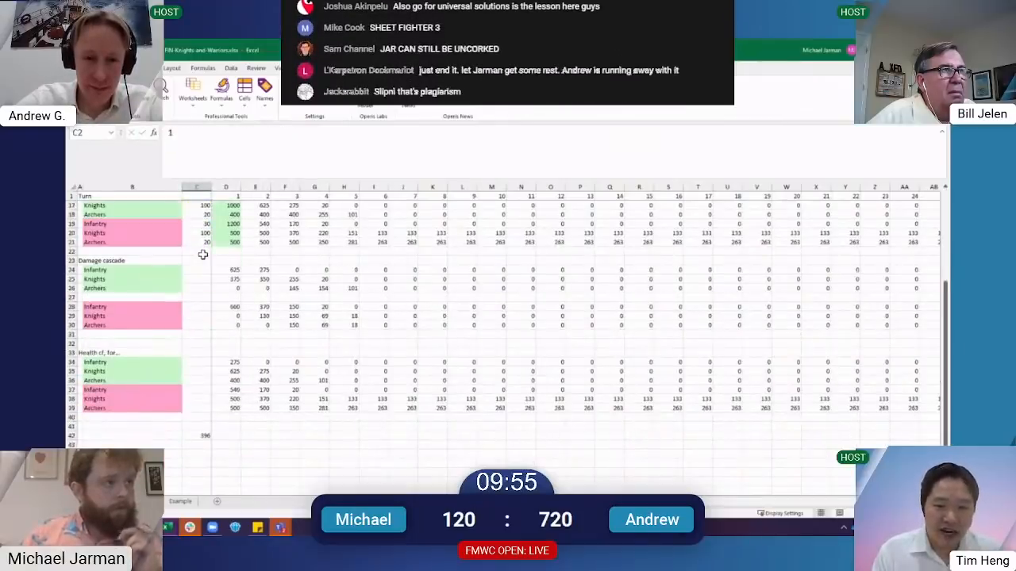
key(ctrl+Page_Up)
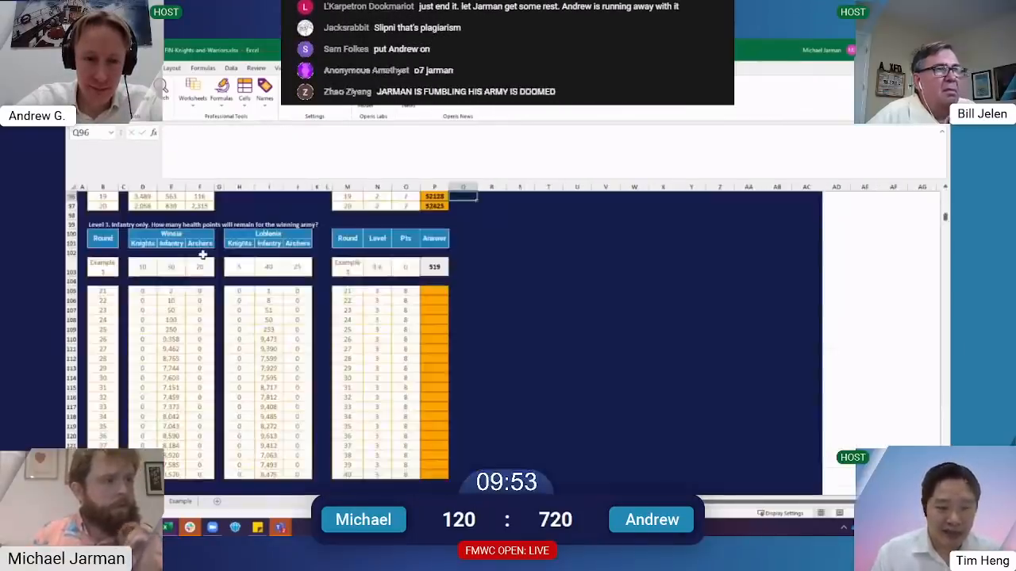
key(ctrl+Page_Down)
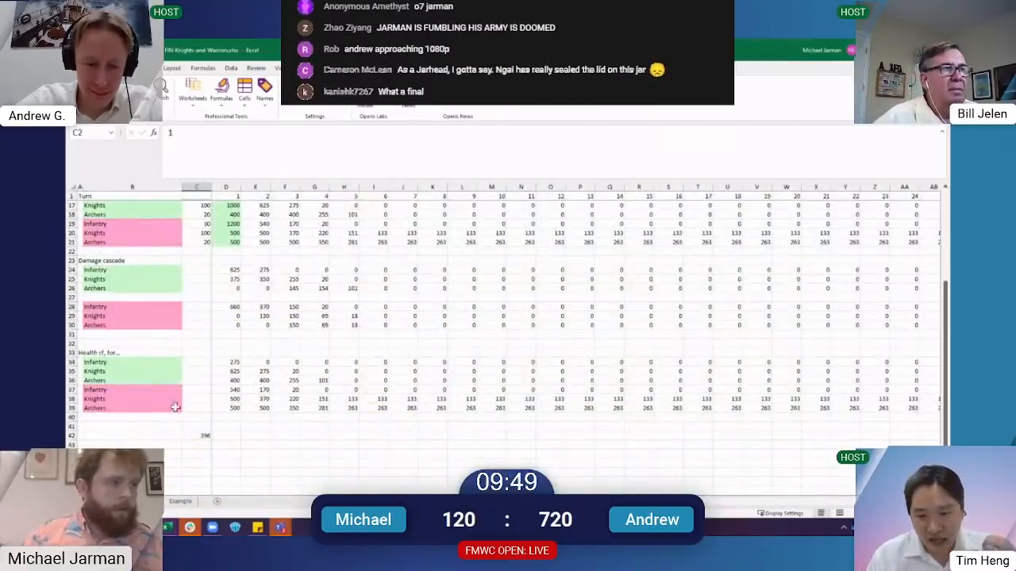
click(205, 435)
key(ctrl+x)
key(Up)
key(Right)
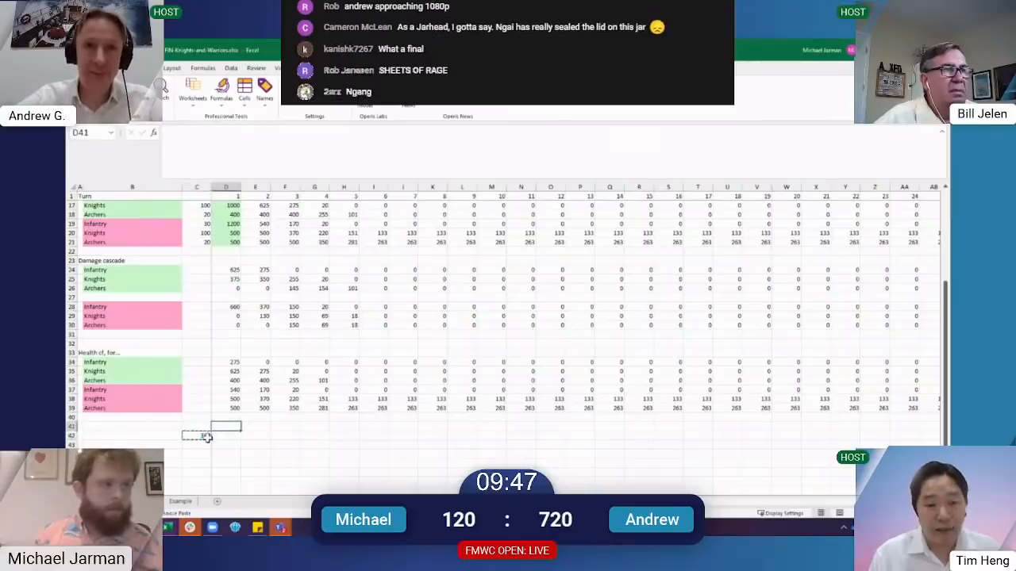
key(ctrl+v)
key(Down)
key(Left)
text(=se)
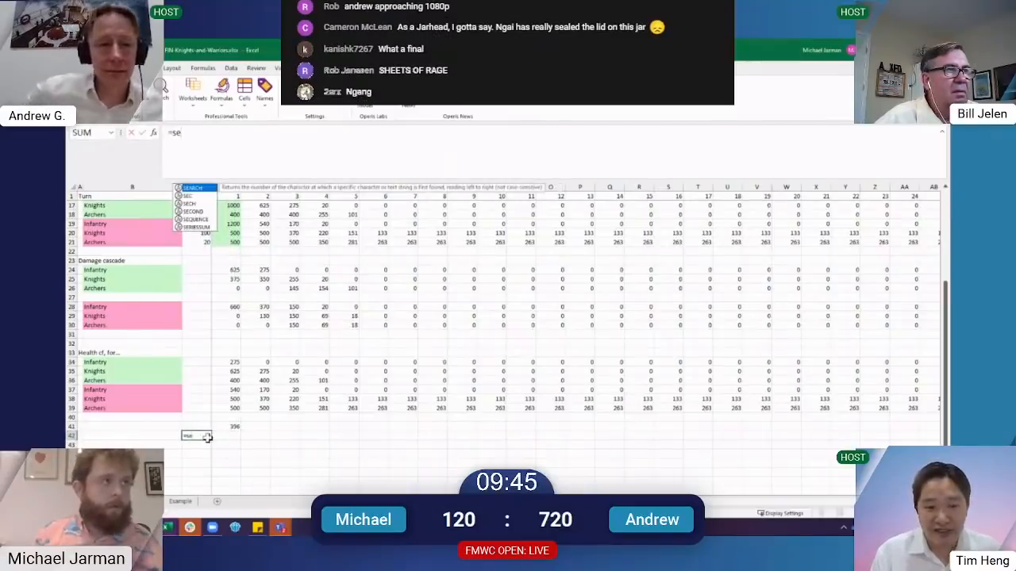
key(Down)
key(Down)
key(Down)
key(Down)
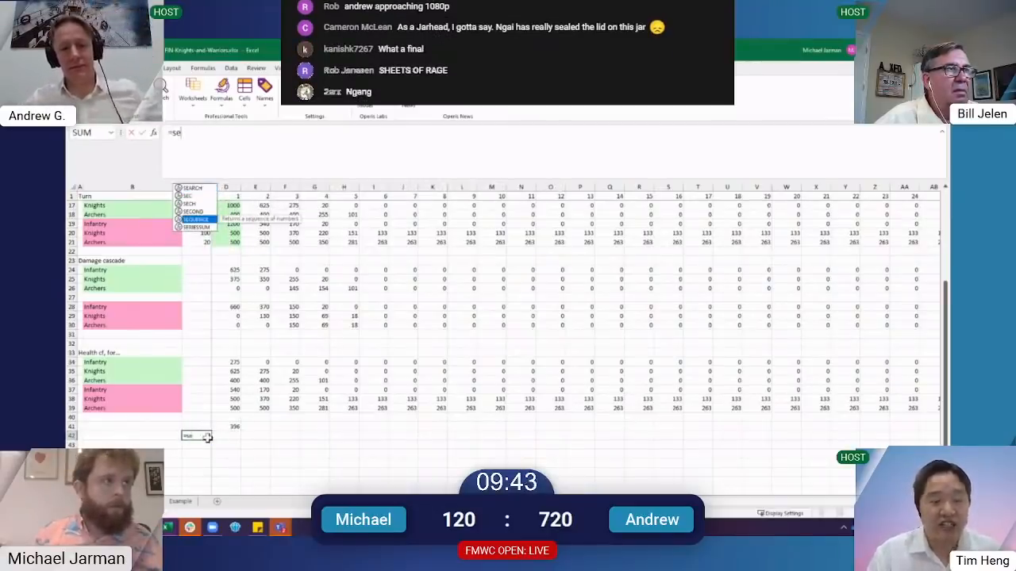
key(Tab)
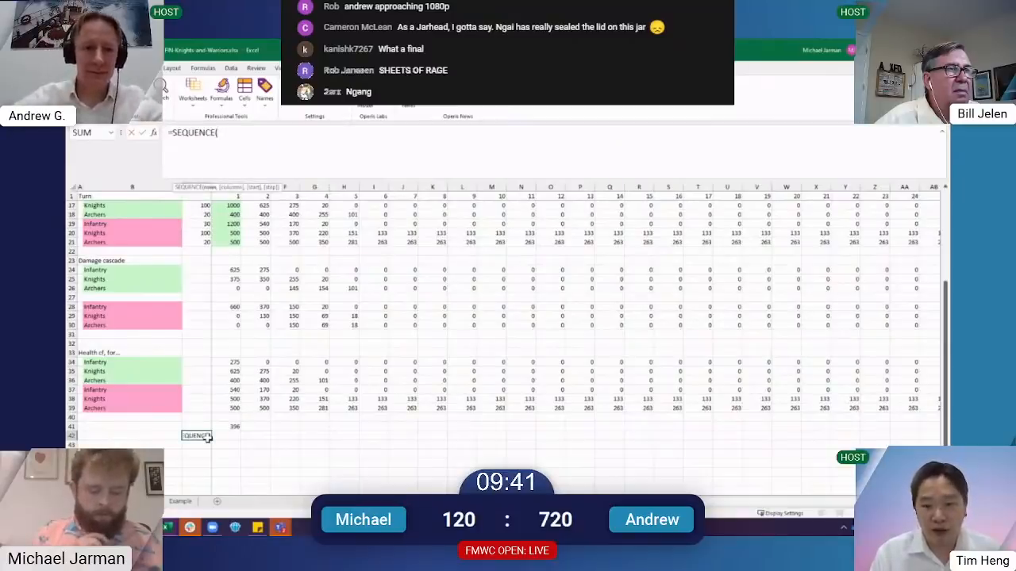
key(Escape)
Start a row index with 3 in C42 and =C42+1 in C43
text(1)
key(Return)
text(=)
key(Up)
text(+1)
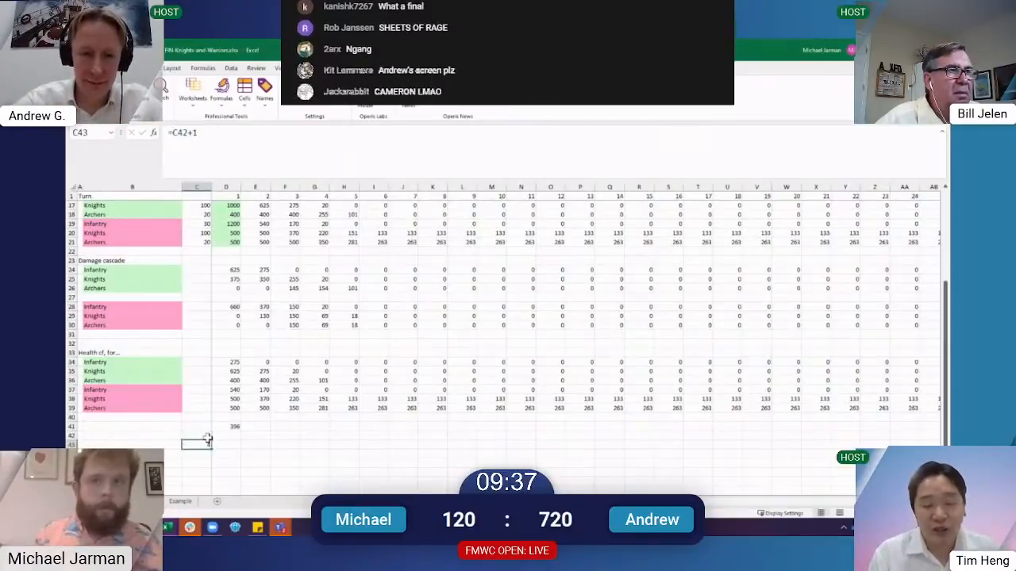
Fill the =C42+1 formula down column C to extend the row index
key(shift+Down)
key(shift+Down)
key(shift+Down)
key(shift+Down)
key(shift+Down)
key(shift+Down)
key(shift+Down)
key(shift+Down)
key(shift+Down)
key(shift+Down)
key(shift+Down)
key(shift+Down)
key(shift+Down)
key(shift+Down)
key(shift+Down)
key(shift+Down)
key(shift+Down)
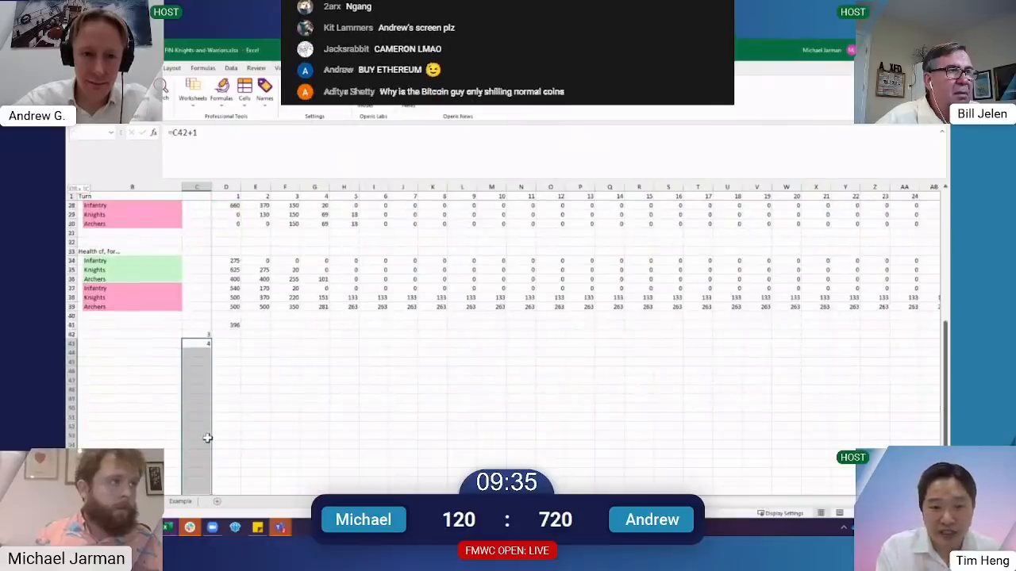
key(ctrl+d)
Select the row index column together with the D41 result column from C41 down and open the What-If Analysis options
key(Up)
key(Up)
key(ctrl+shift+Down)
key(ctrl+shift+Down)
key(shift+Right)
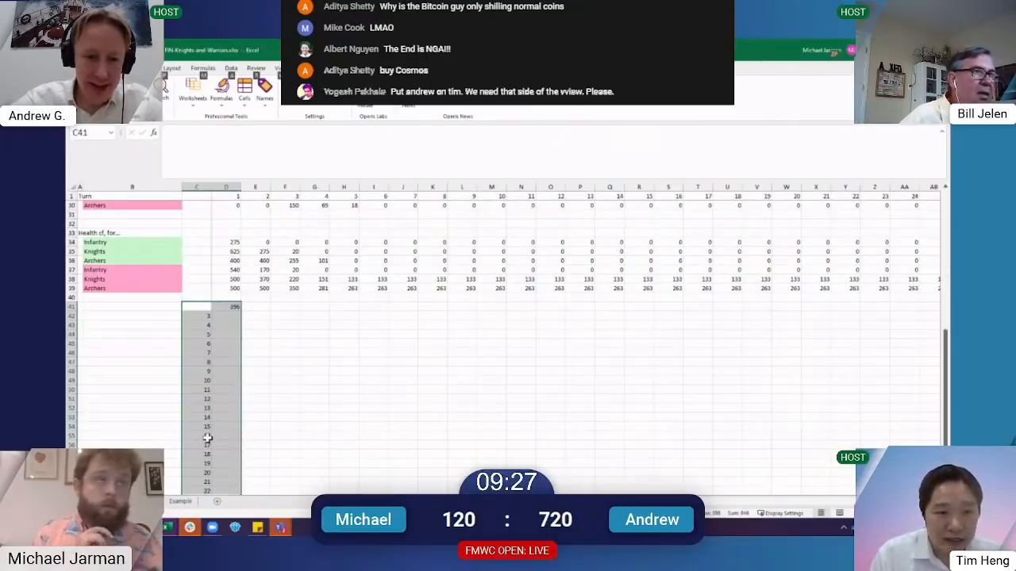
key(alt+a)
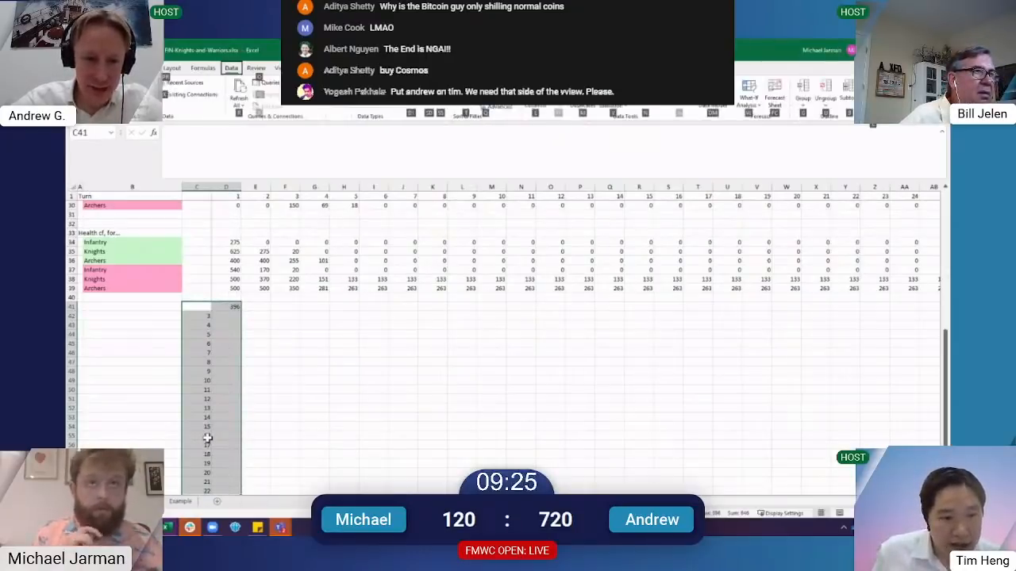
key(w)
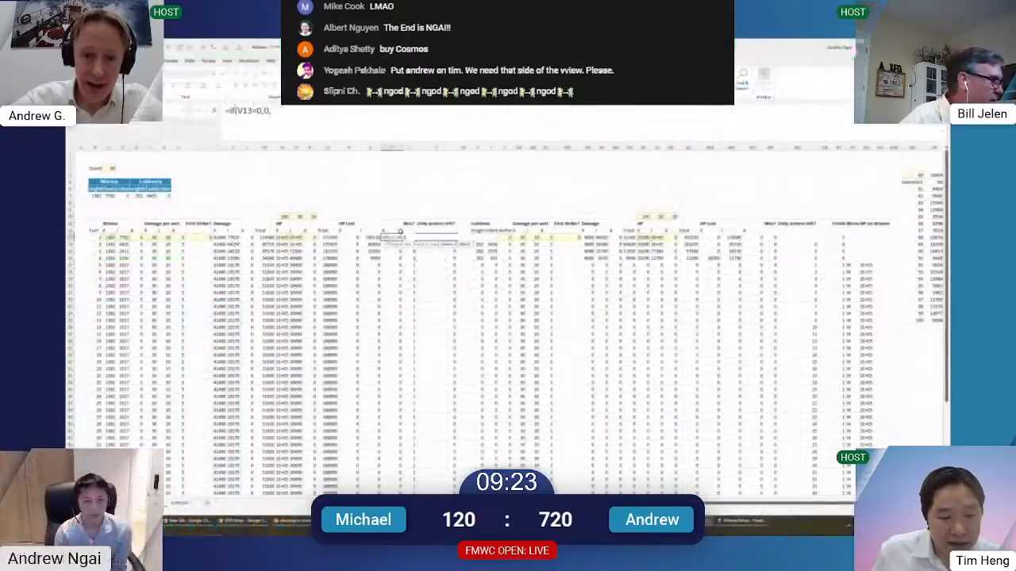
In the other workbook, prefix the Archer HP lost formula in T13 with nested IFs: 0 when V13=0, and a V13=1 test
key(Escape)
click(229, 112)
text(if()
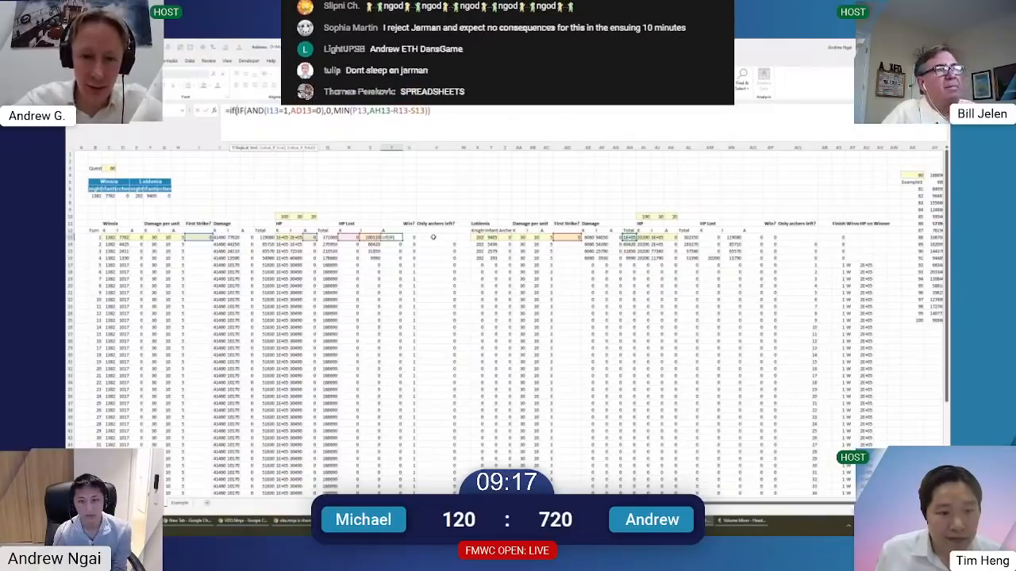
click(433, 237)
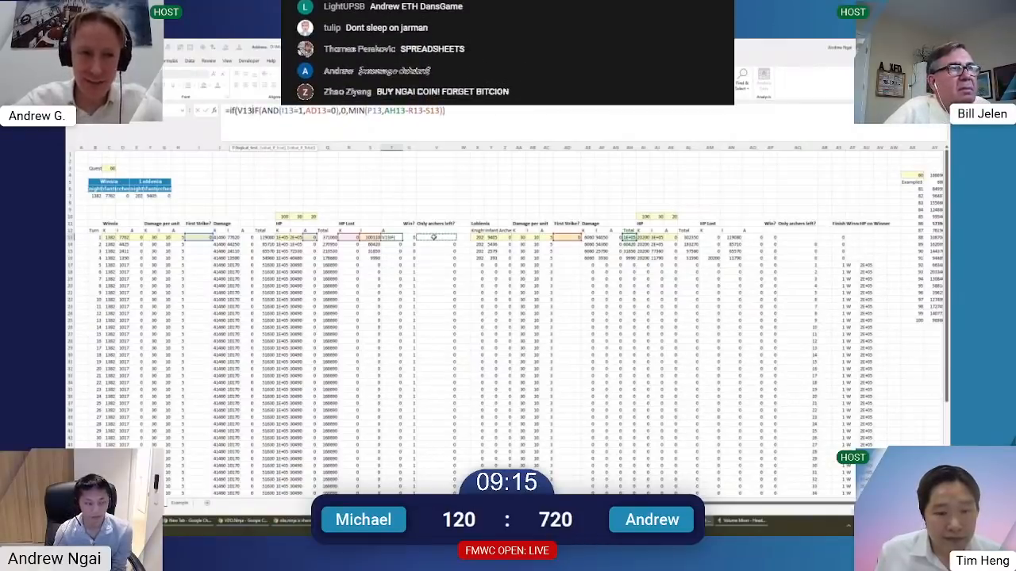
text(=0,0,if()
click(433, 237)
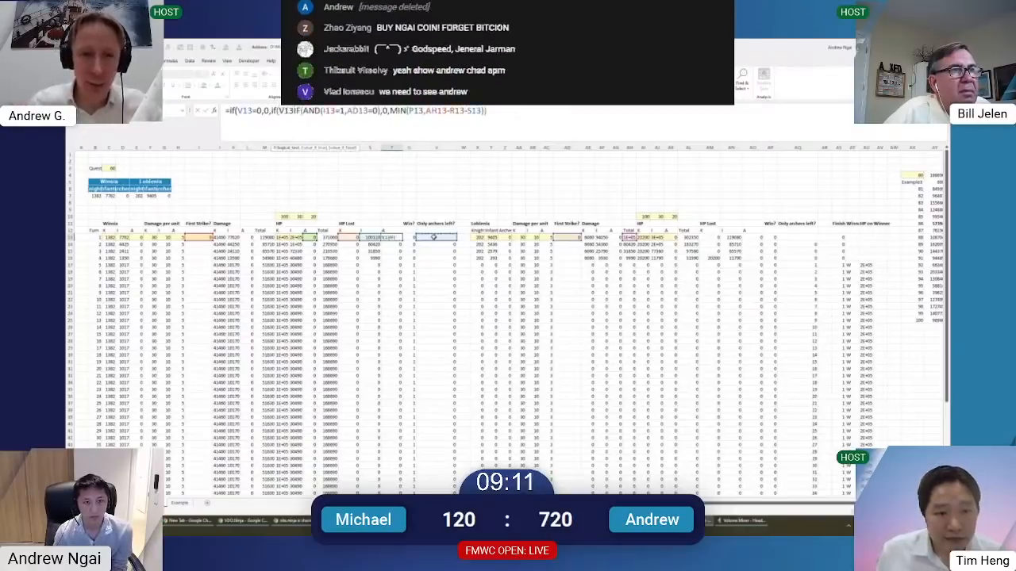
text(=1,)
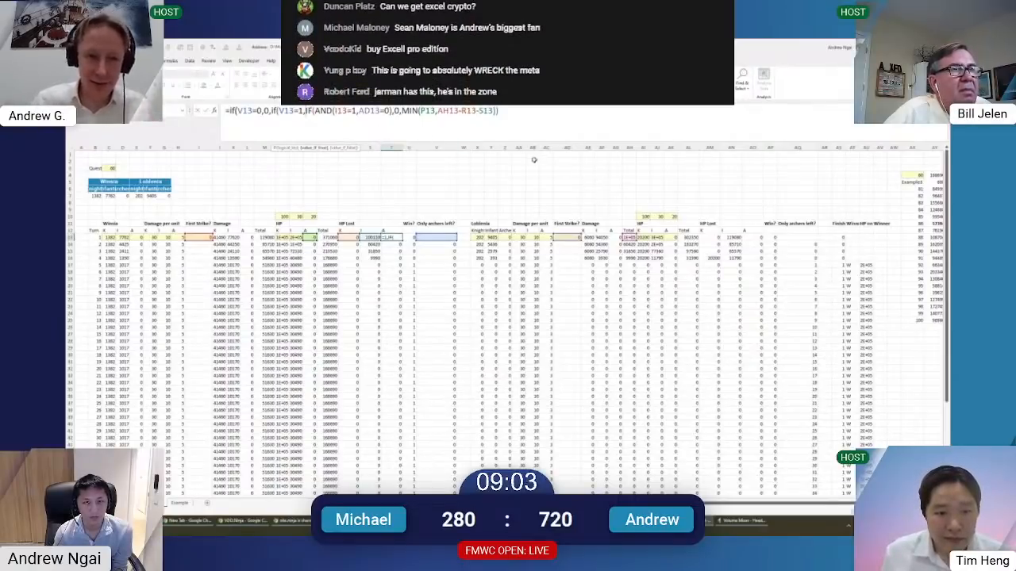
Remove the original AND and MIN calculation following the V13=1 test in T13
drag(305, 111, 502, 112)
text(min()
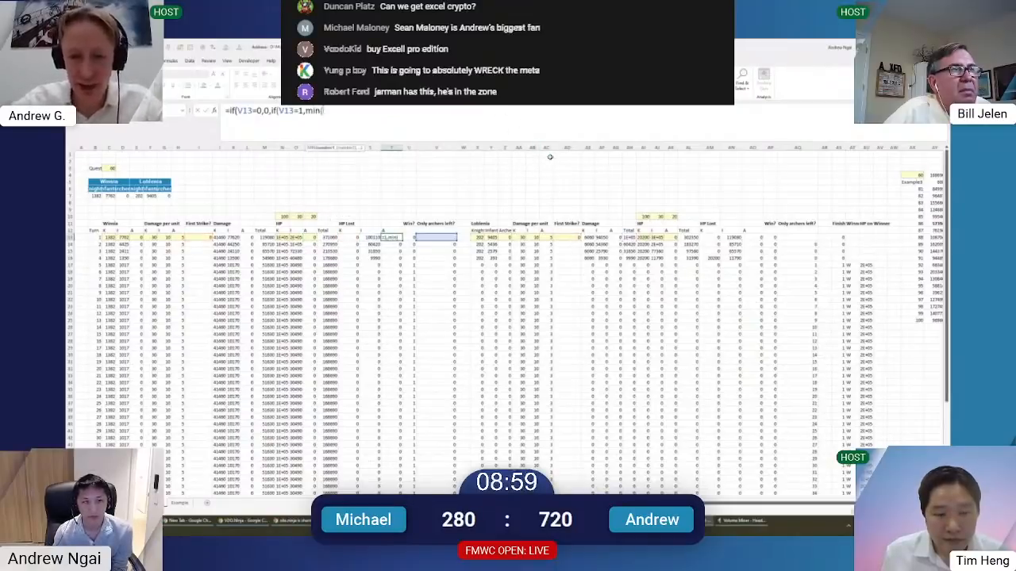
key(BackSpace)
key(BackSpace)
key(BackSpace)
key(BackSpace)
key(BackSpace)
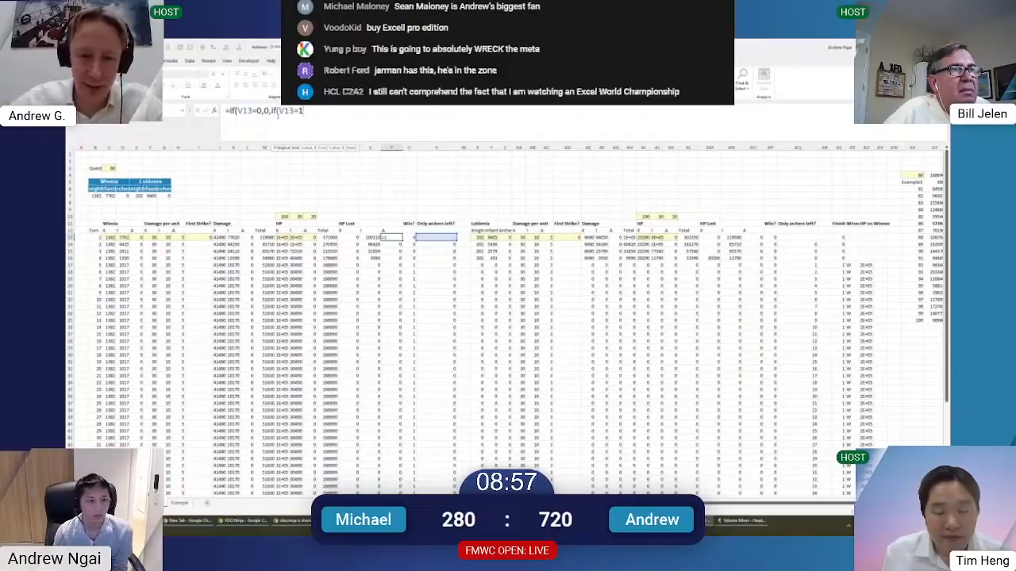
Change the T13 conditions to return 0 when V13<=1 and to test V13=2 in the nested IF
drag(259, 112, 253, 111)
text(<=1,)
key(BackSpace)
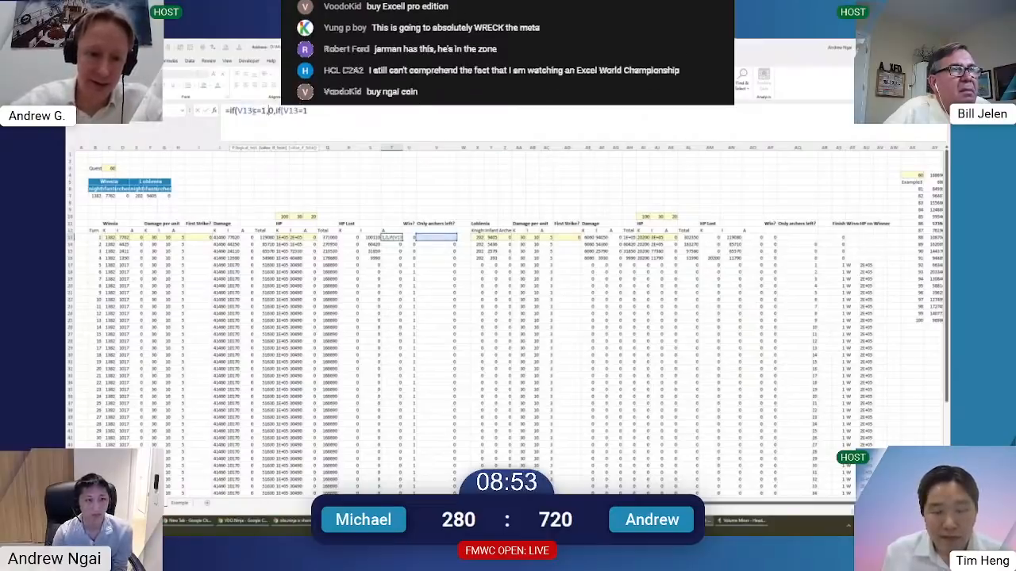
click(333, 114)
key(BackSpace)
text(2,)
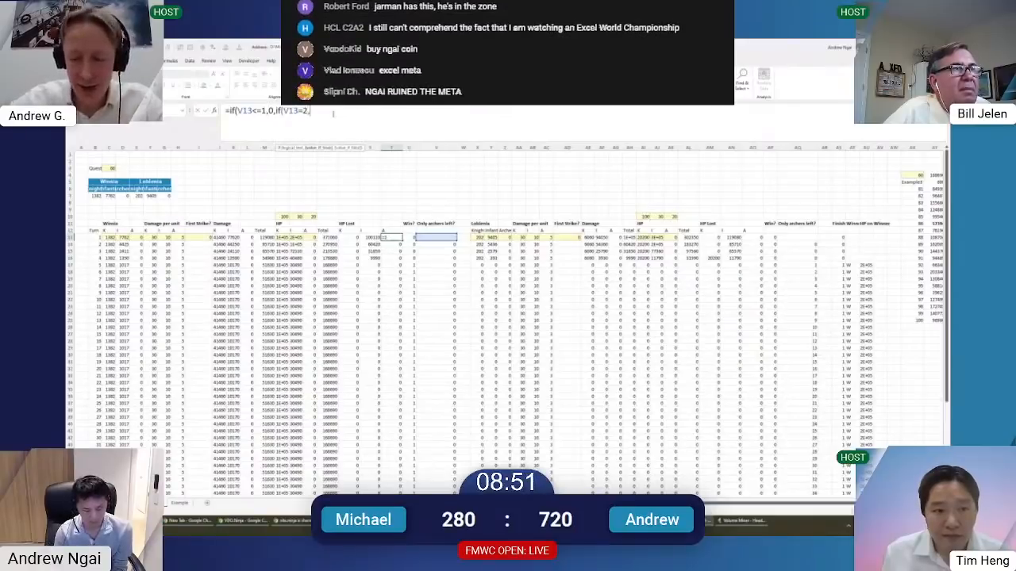
Return MIN(P13,AE13) in the T13 formula when V13=2
text(MIN()
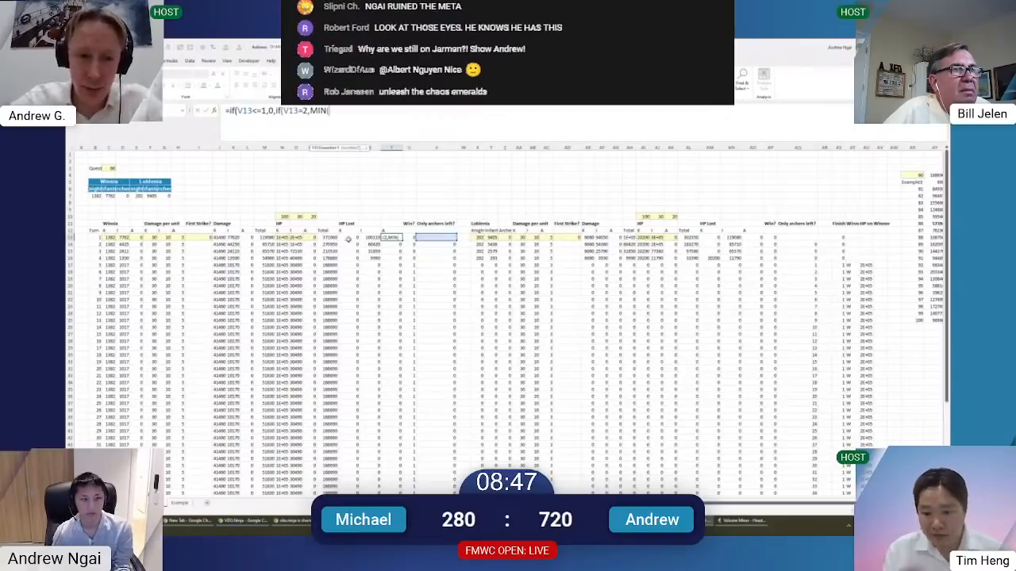
click(312, 237)
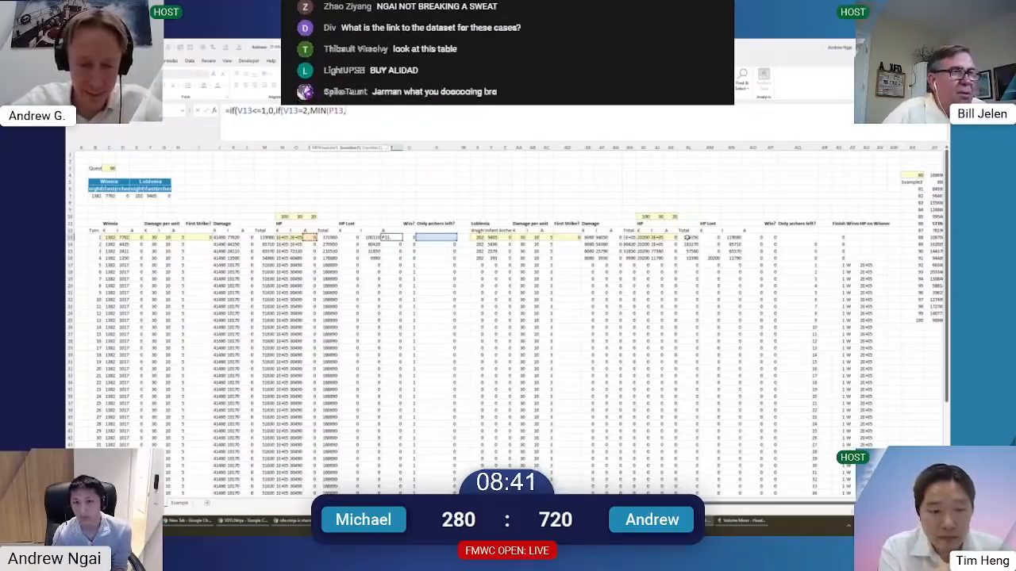
text(,)
click(671, 238)
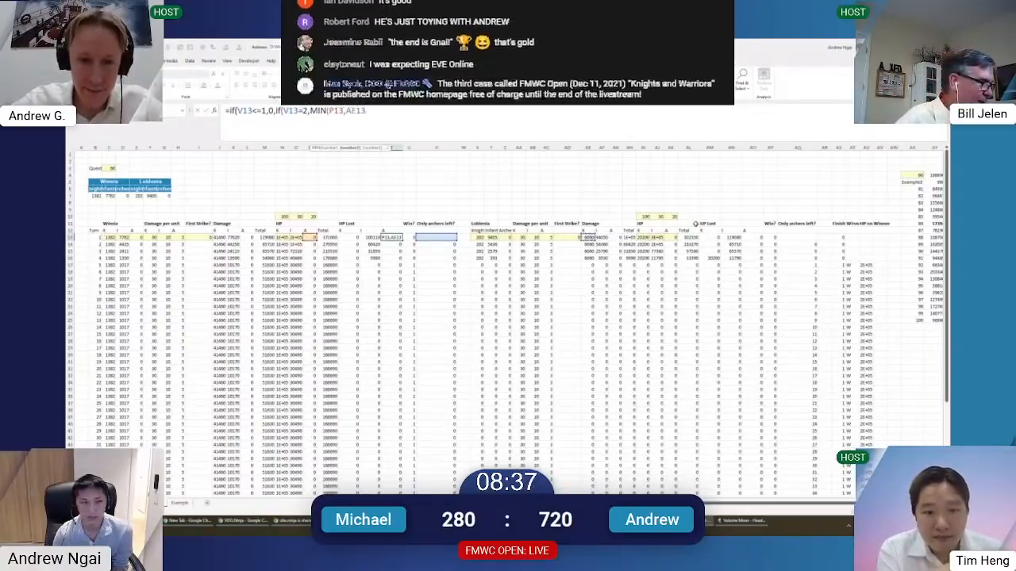
text())
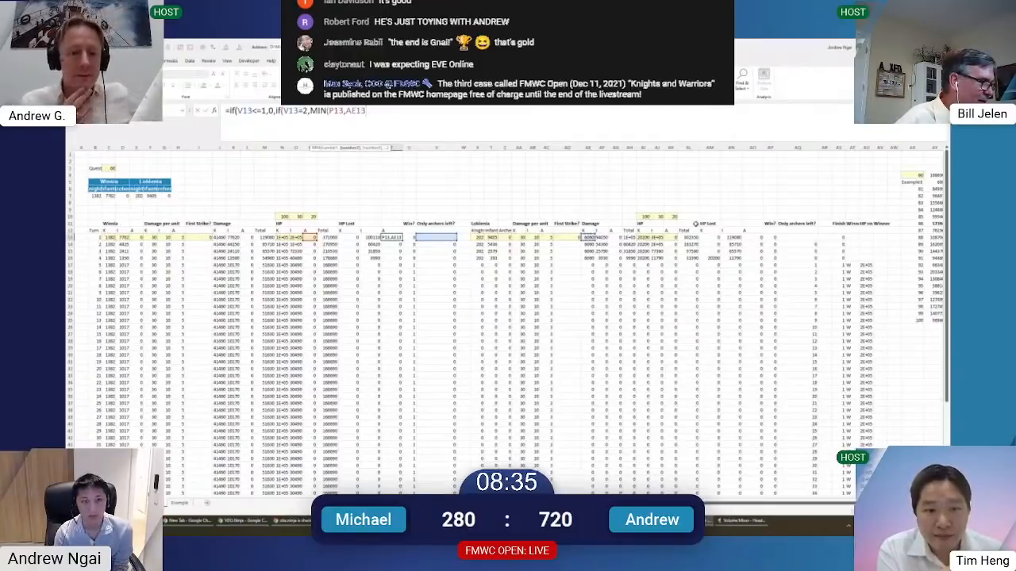
text(),)
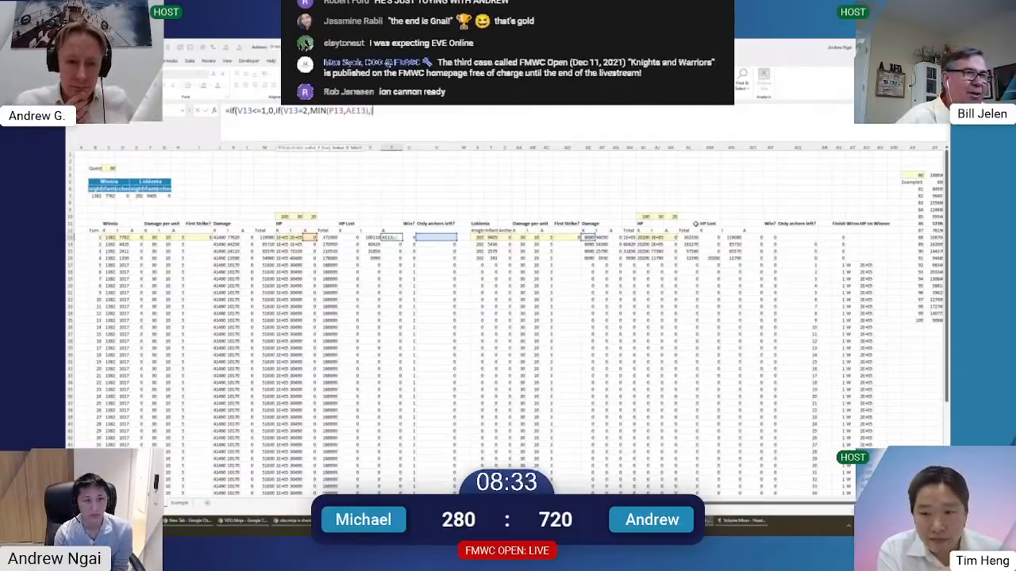
text(if(v13=3)
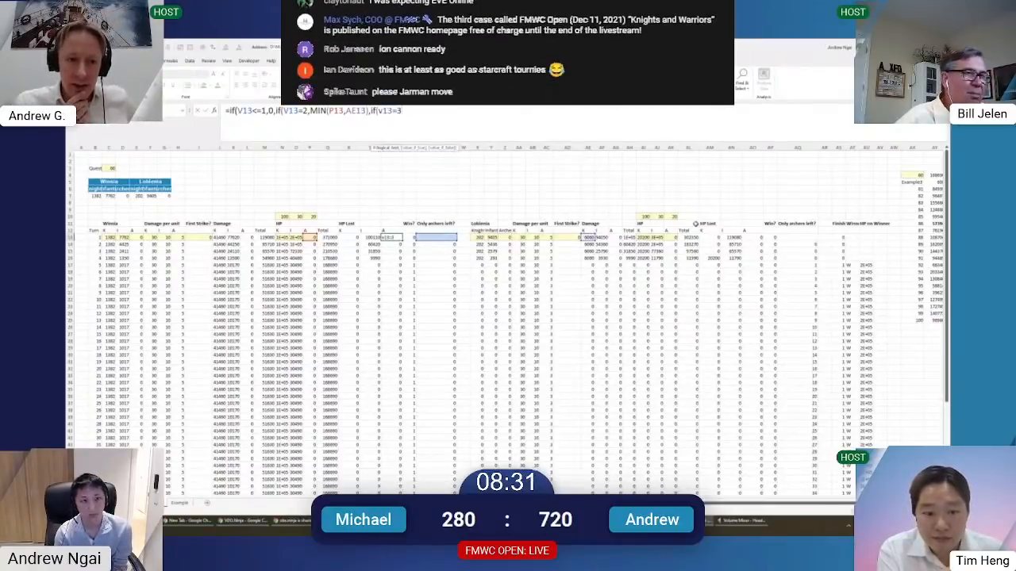
key(BackSpace)
key(BackSpace)
key(BackSpace)
key(BackSpace)
key(BackSpace)
key(BackSpace)
key(BackSpace)
key(BackSpace)
Complete the T13 formula so that MIN(P13,AE13+AF13) is returned when neither V13 condition applies
text(min()
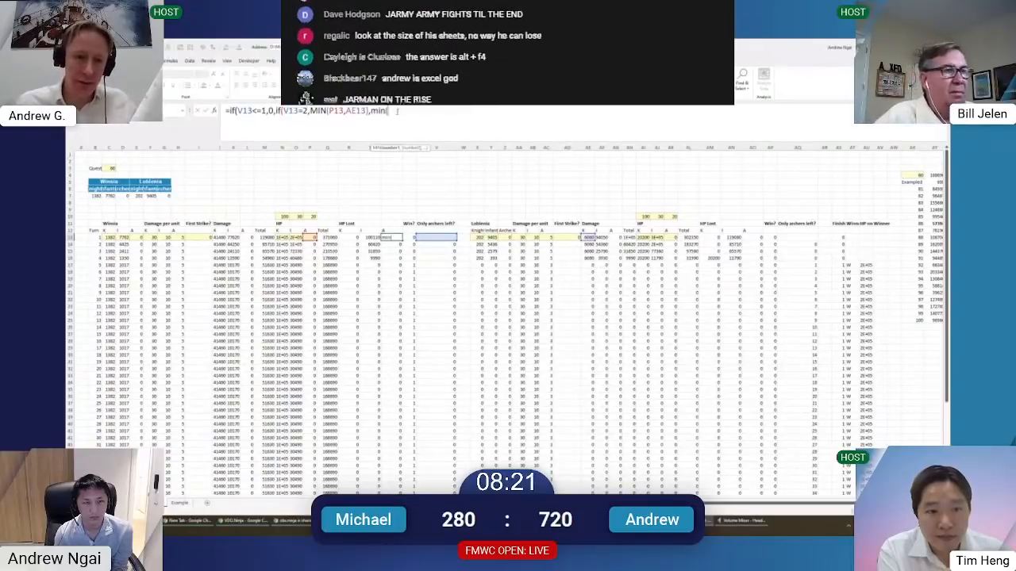
click(312, 236)
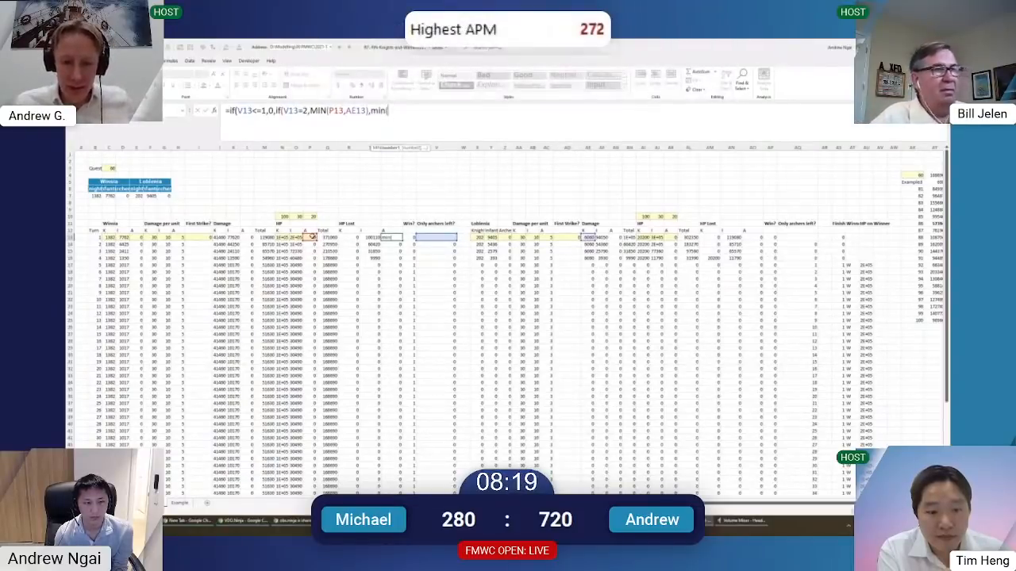
text(,)
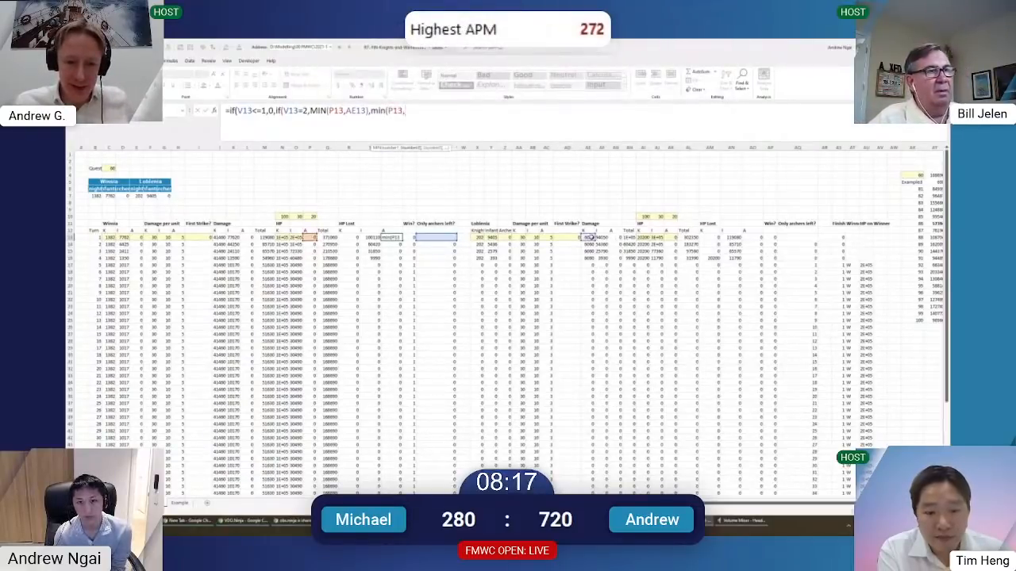
click(588, 238)
text(+)
click(597, 237)
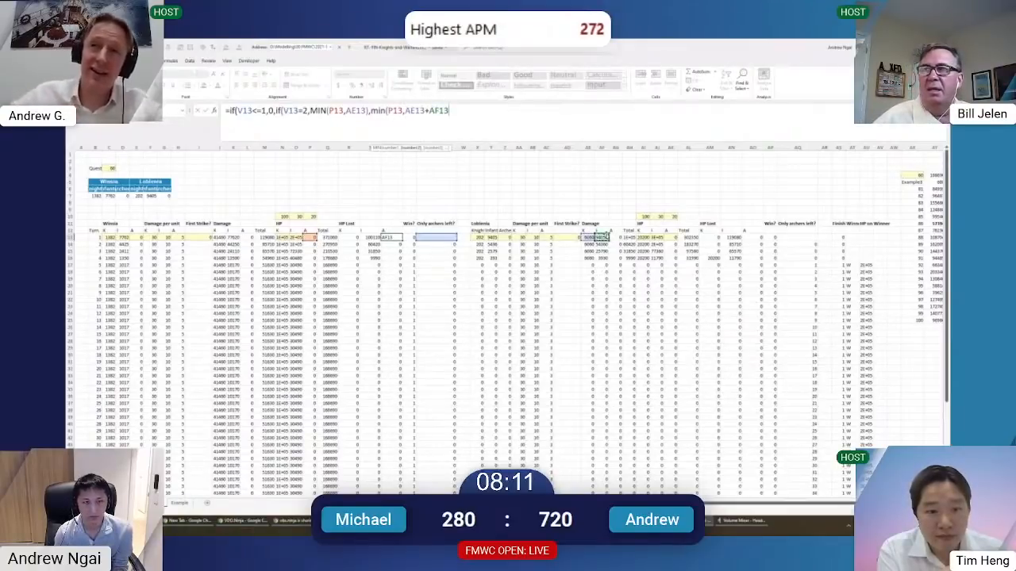
text())
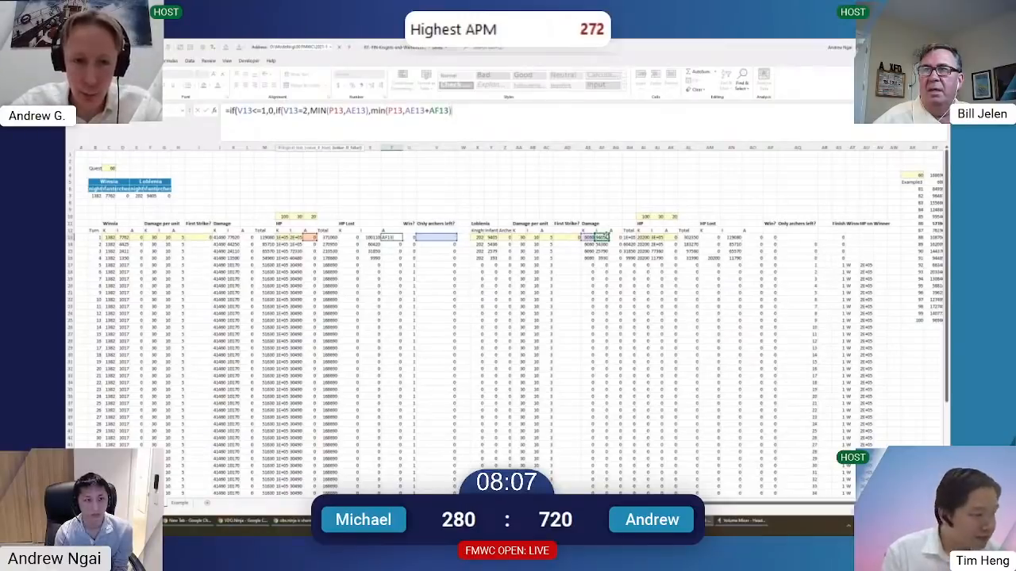
text())
key(ctrl+Return)
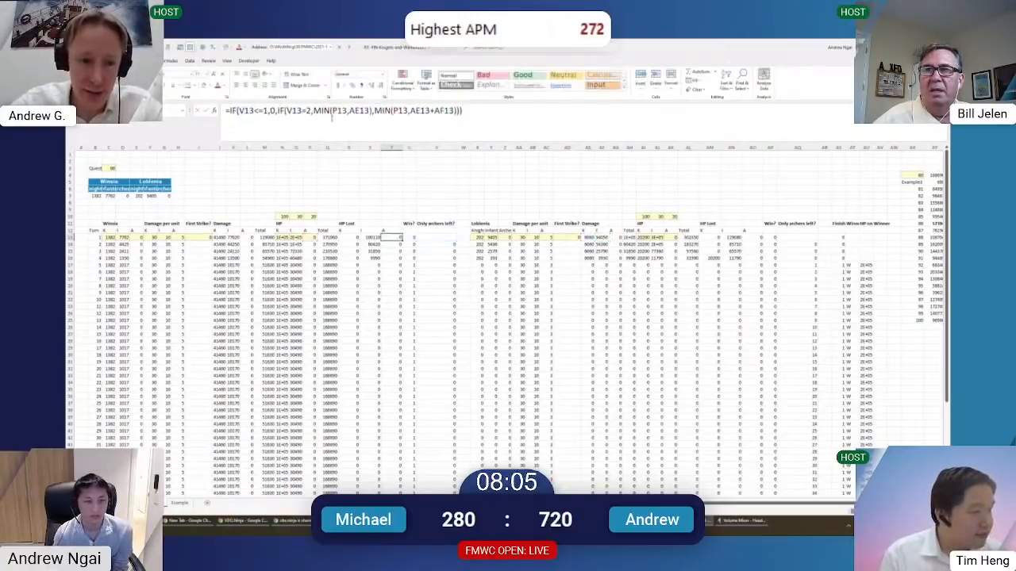
click(324, 111)
click(335, 111)
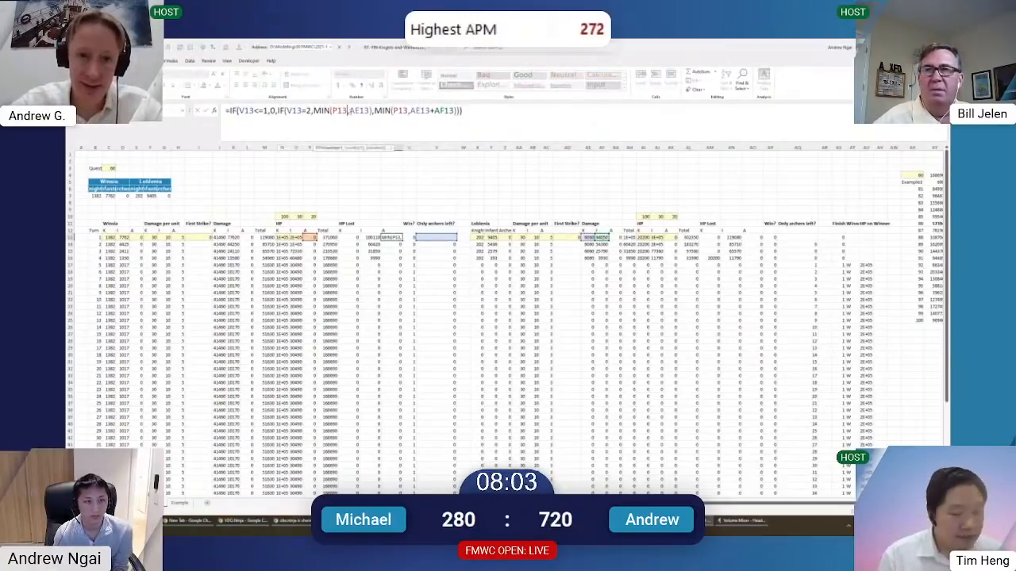
click(349, 111)
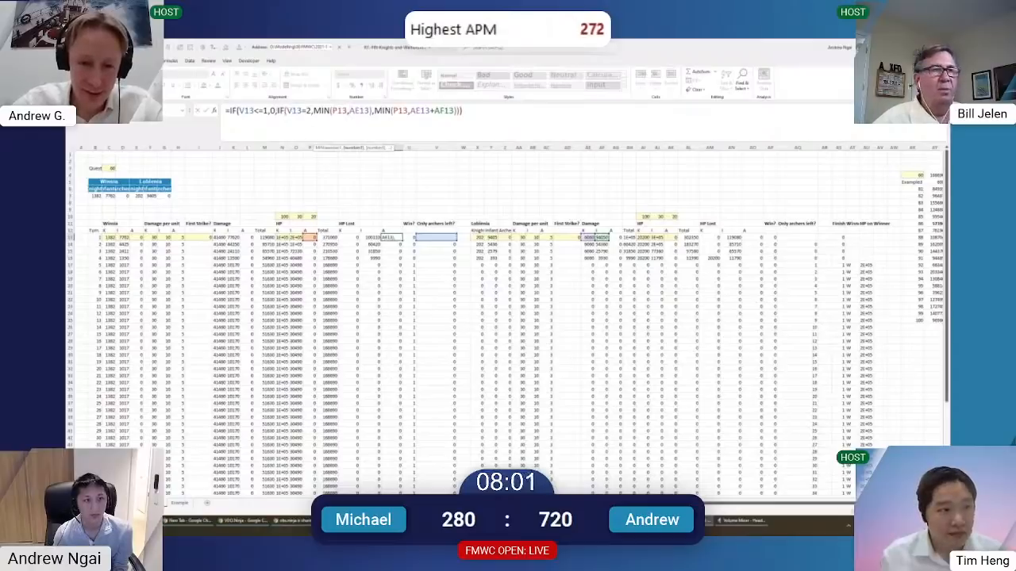
click(271, 111)
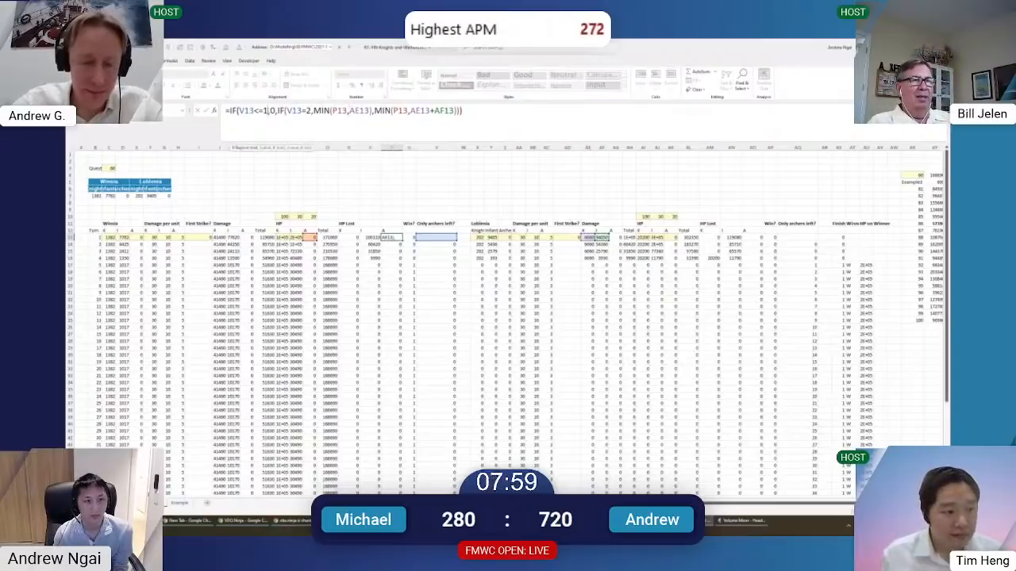
key(Delete)
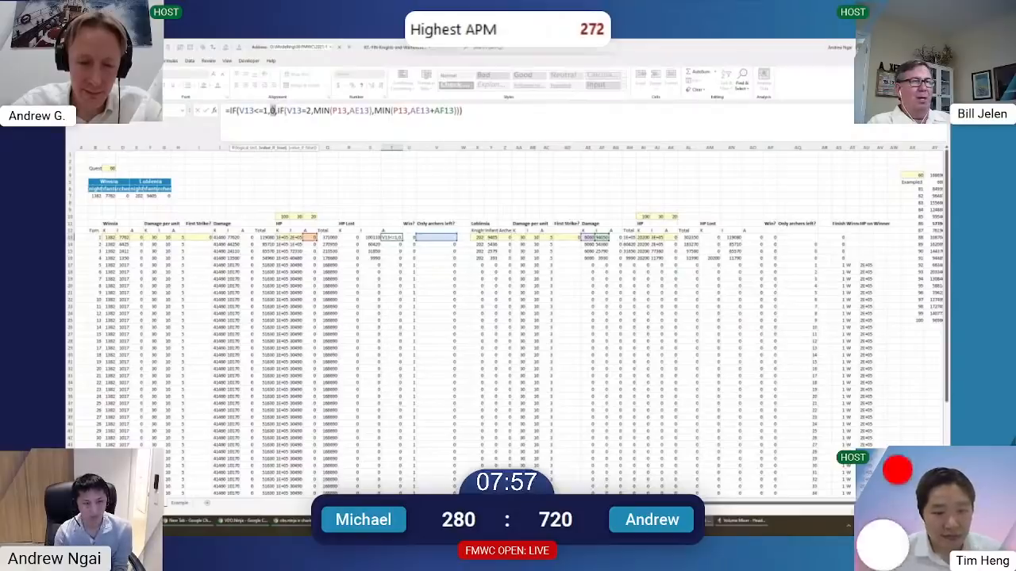
text(min()
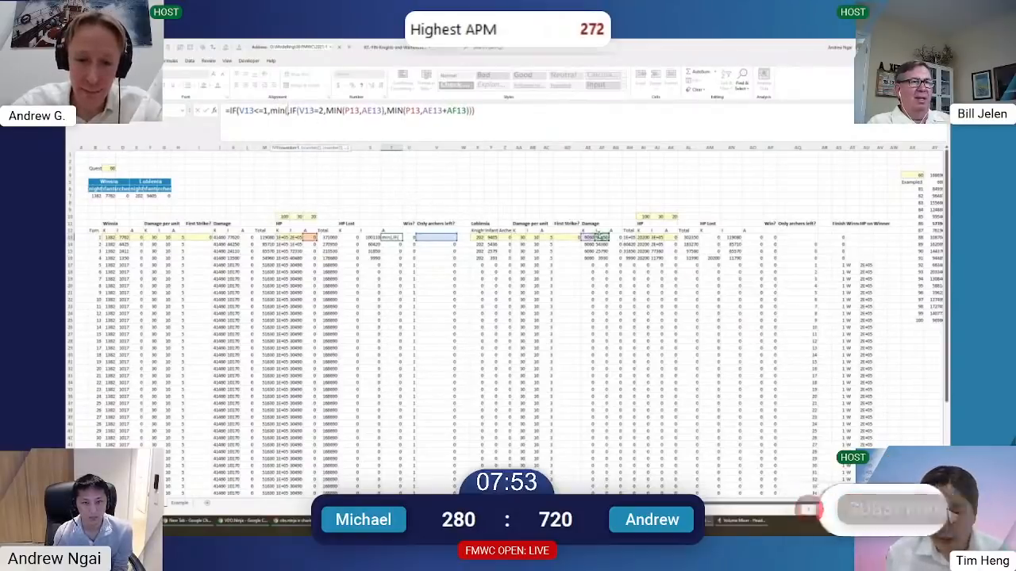
key(Escape)
click(398, 259)
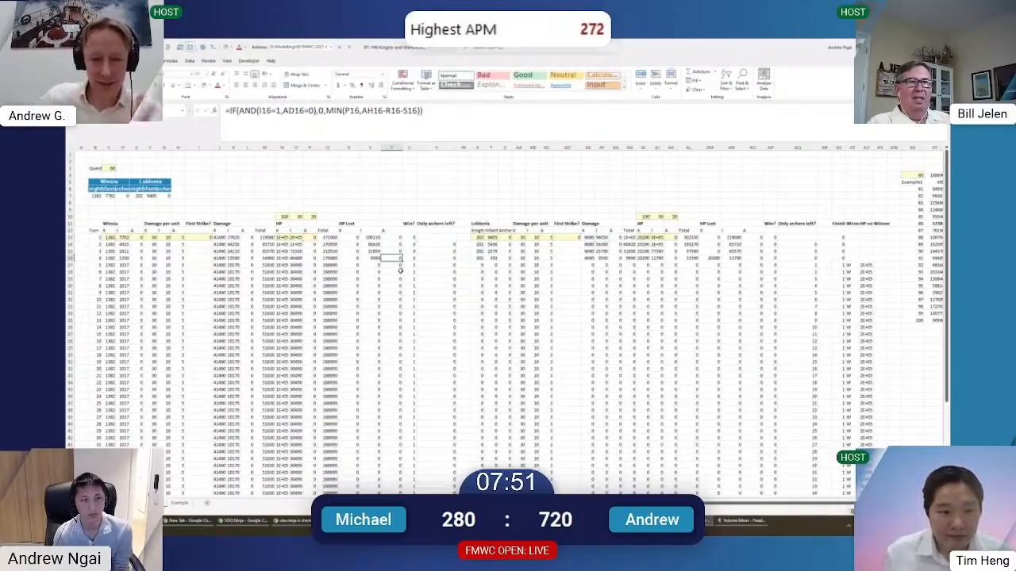
click(397, 237)
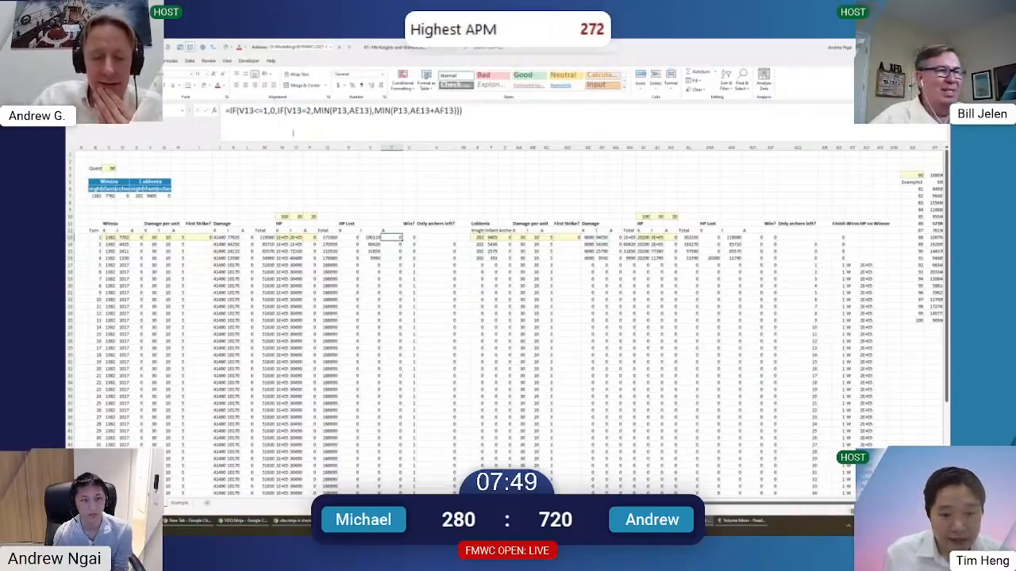
Try to build a MIN calculation starting from AG13 in the T13 formula for when V13<=1
click(271, 110)
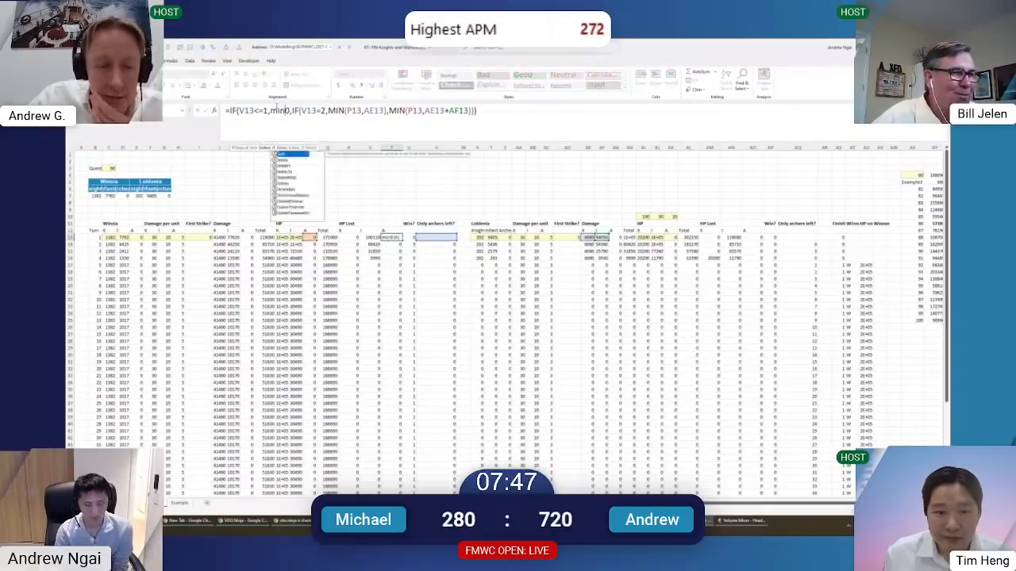
text(min()
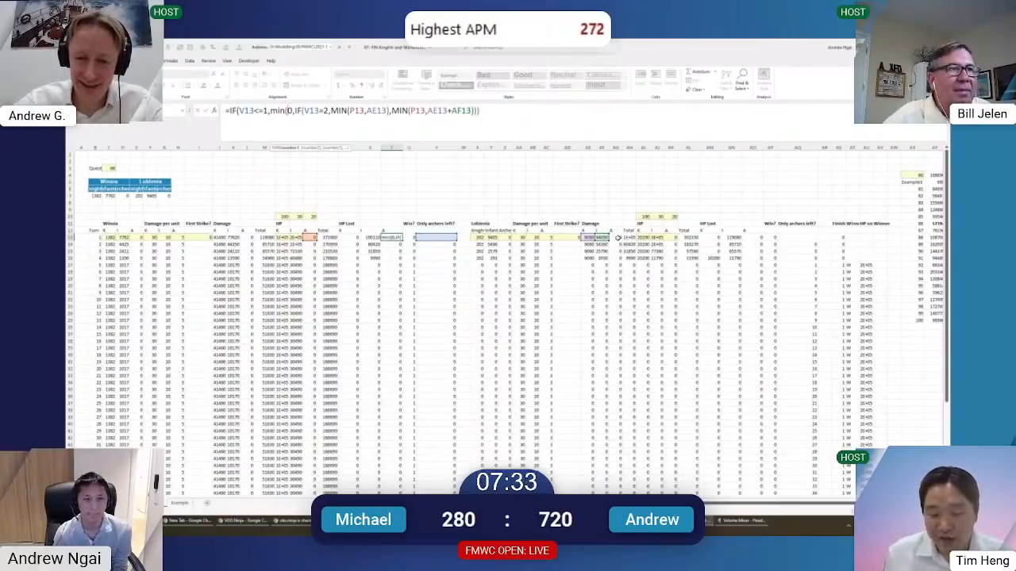
text(sum()
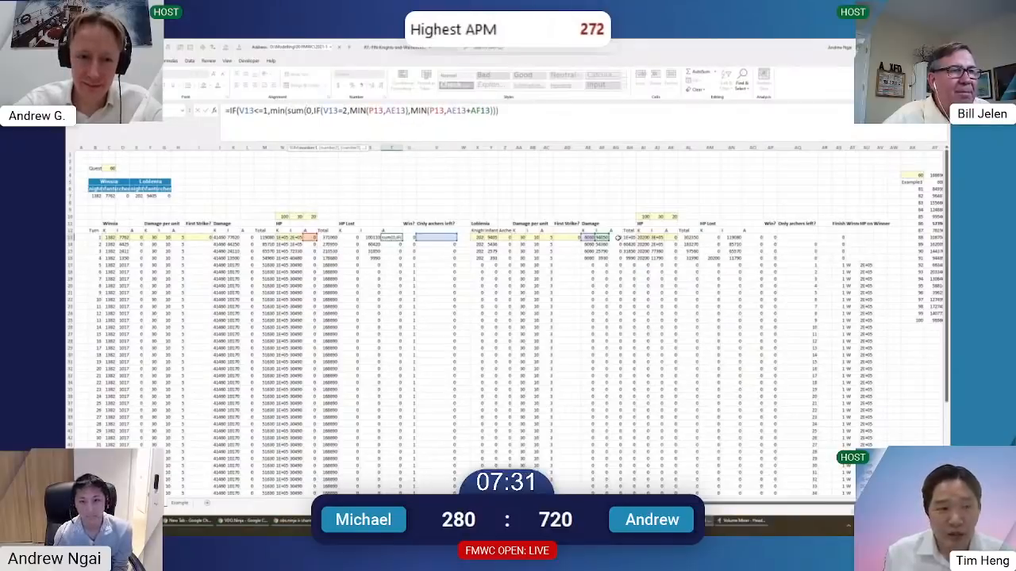
key(BackSpace)
key(BackSpace)
key(BackSpace)
key(BackSpace)
click(618, 237)
text(-)
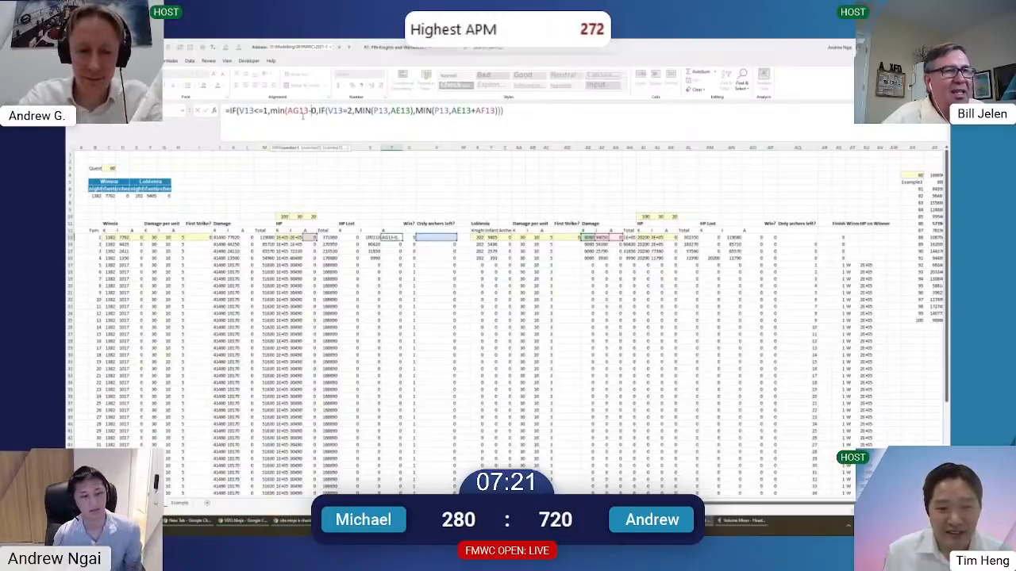
key(Escape)
Reread the combat rules for Archers (Level 6 only) on the case sheet and return to the Archer simulation
key(ctrl+Page_Up)
key(ctrl+Page_Up)
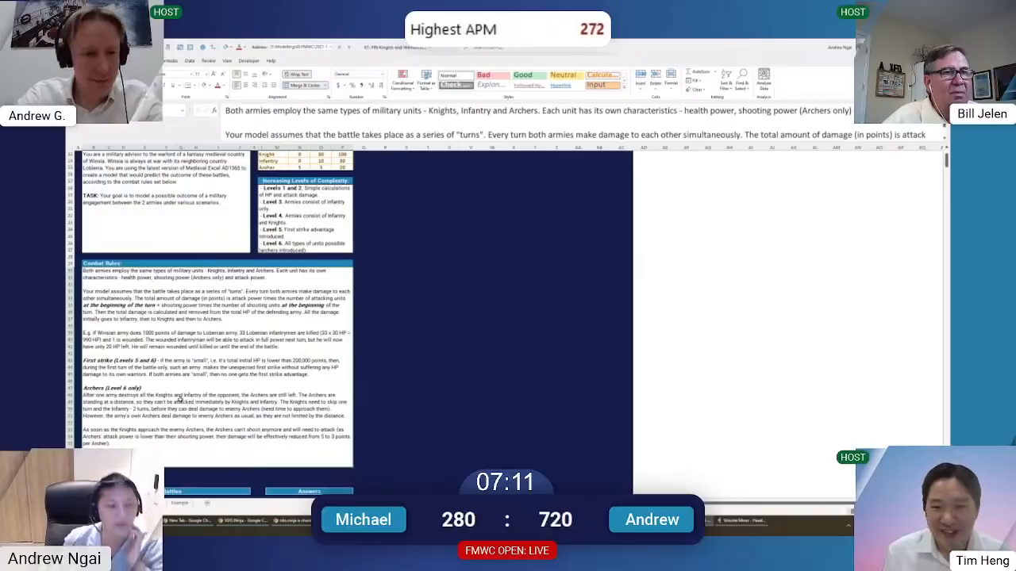
key(ctrl+Page_Down)
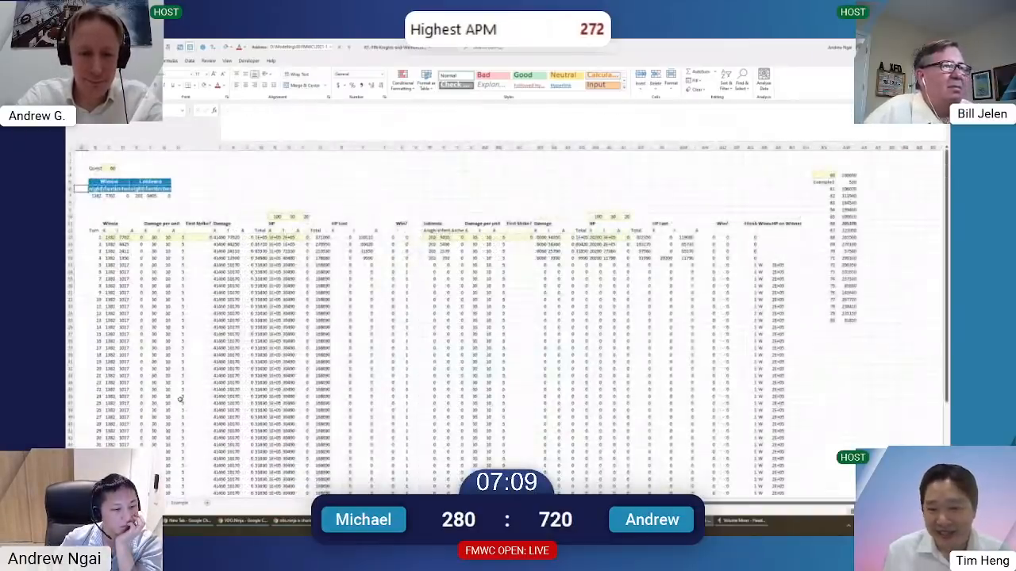
key(ctrl+Page_Down)
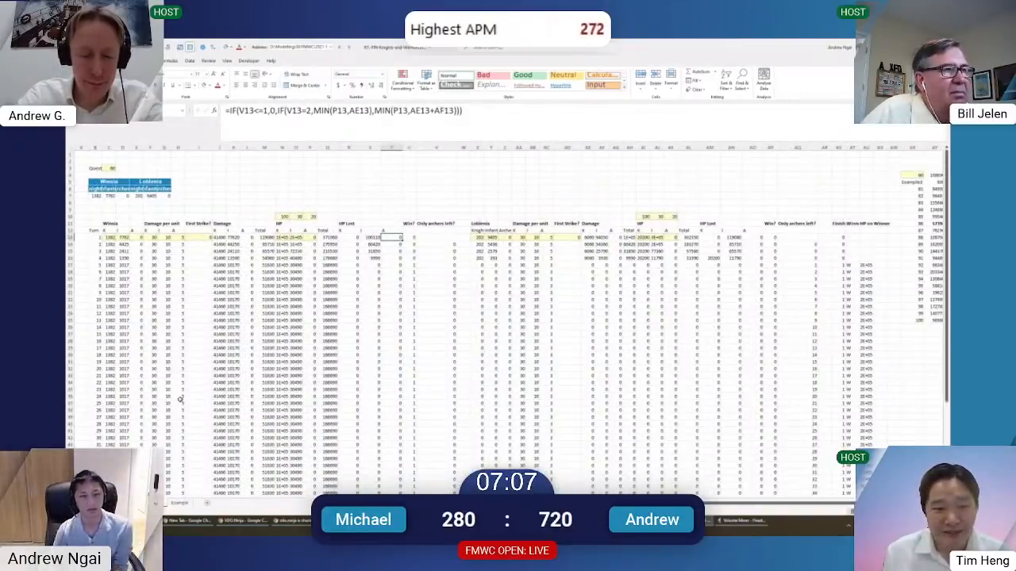
Try inserting a blank column between Winsia's "Only archers left?" column and the Loblenia section
key(Right)
key(Right)
key(ctrl+space)
key(ctrl+shift+plus)
key(Up)
key(Up)
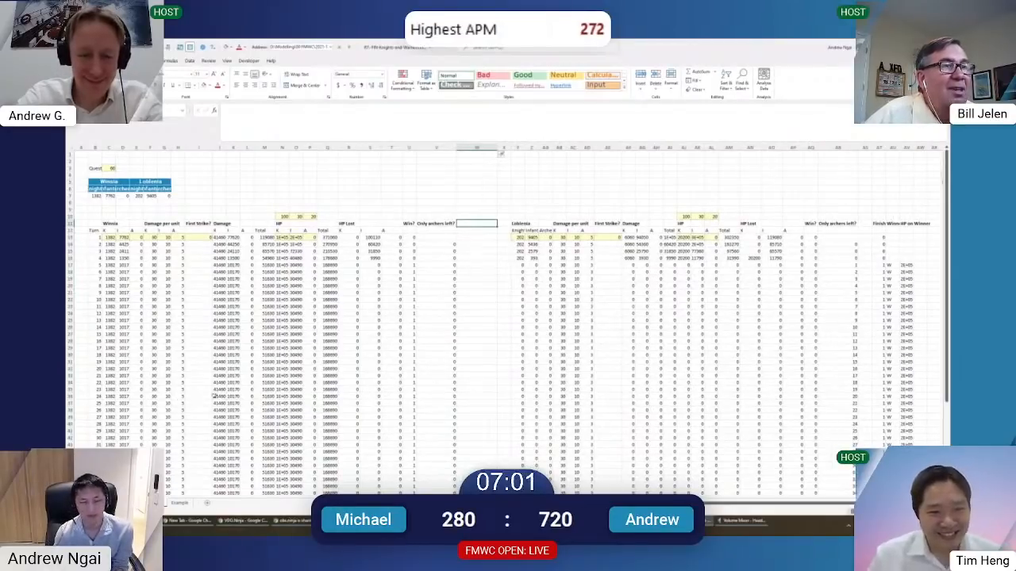
key(ctrl+z)
Insert a blank column before the HP section of both Winsia and Loblenia
click(264, 231)
key(Right)
key(ctrl+space)
key(ctrl+shift+plus)
key(Right)
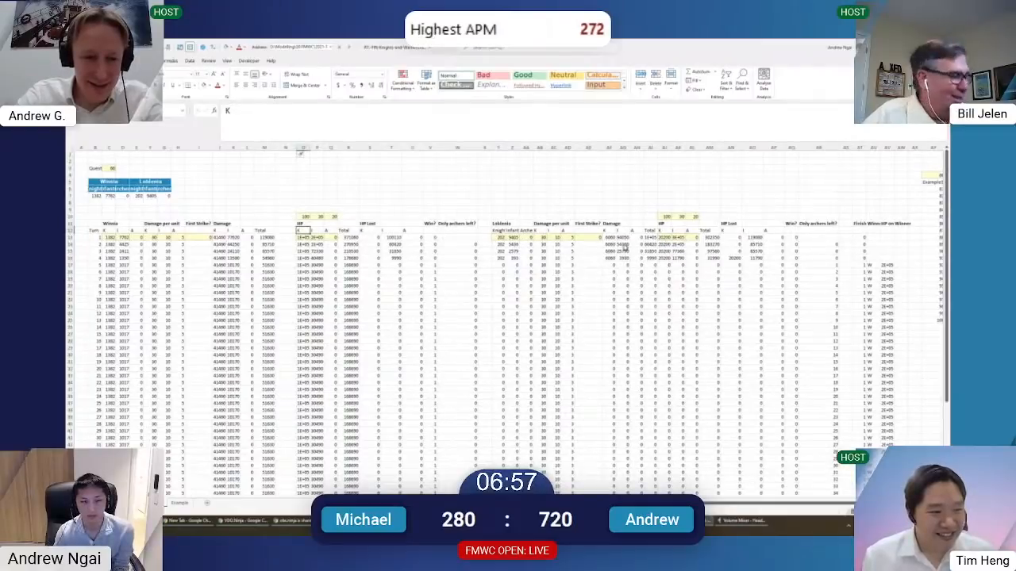
click(664, 230)
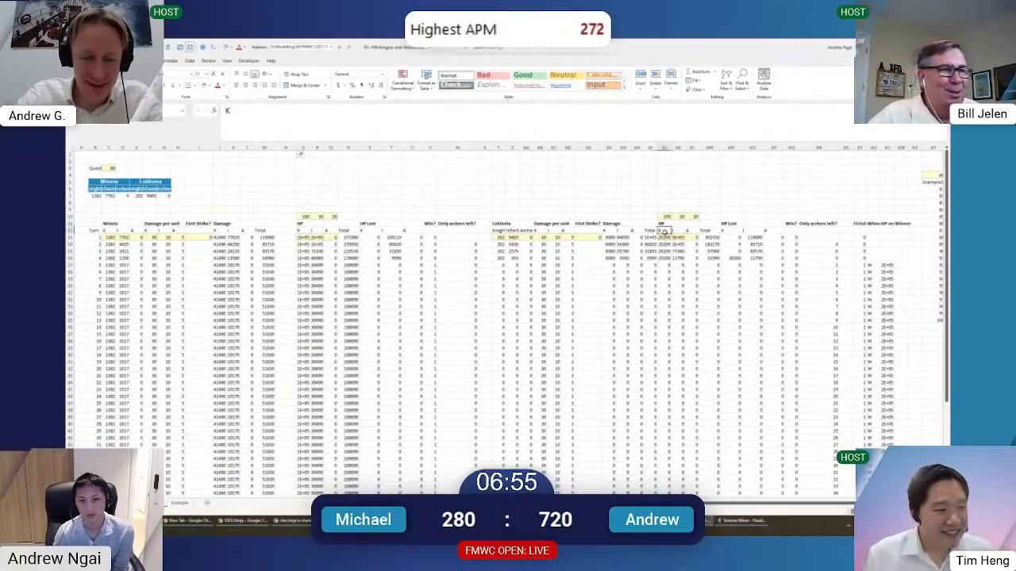
key(ctrl+space)
key(ctrl+shift+plus)
key(ctrl+z)
Apply the column width of Winsia's damage Total to Loblenia's damage Total and the blank column beside it
click(258, 238)
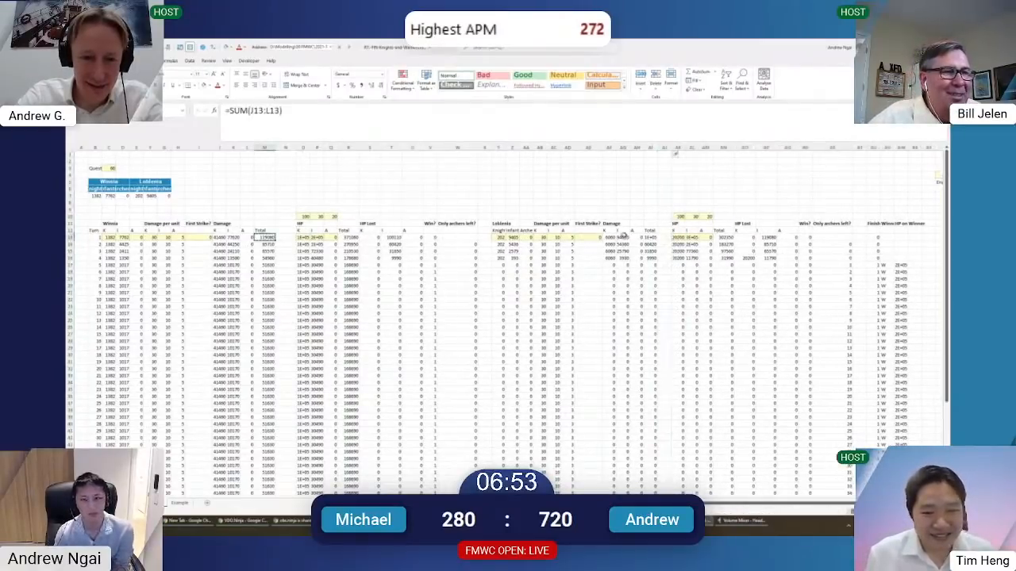
click(654, 244)
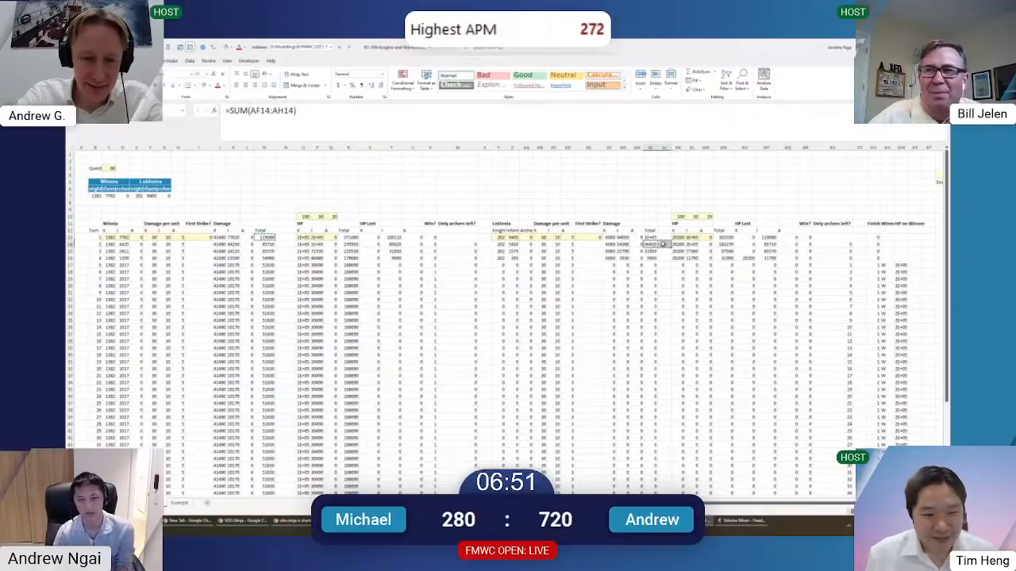
key(ctrl+alt+v)
key(w)
key(Return)
key(Up)
key(Up)
key(Right)
text(Non)
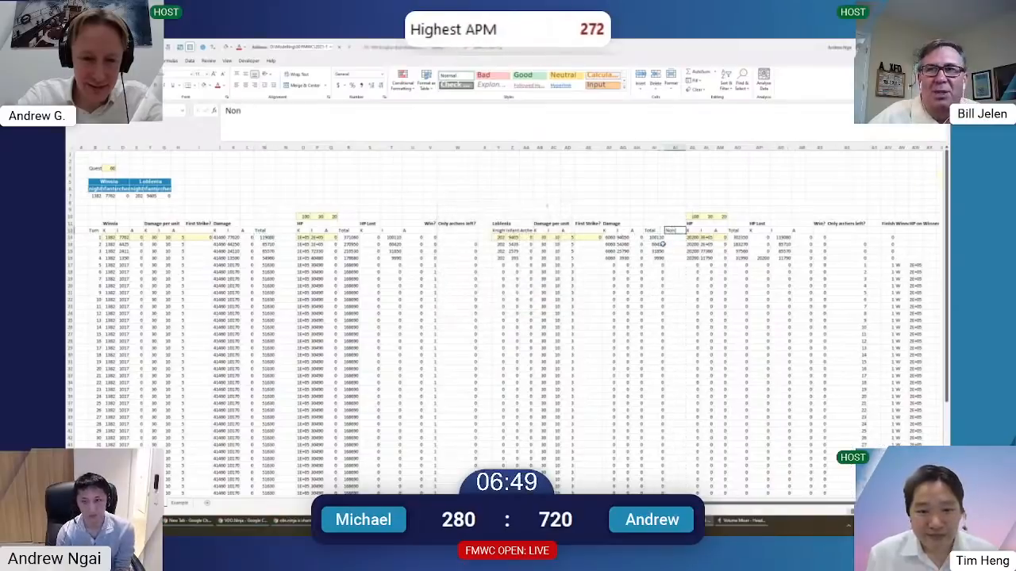
key(Escape)
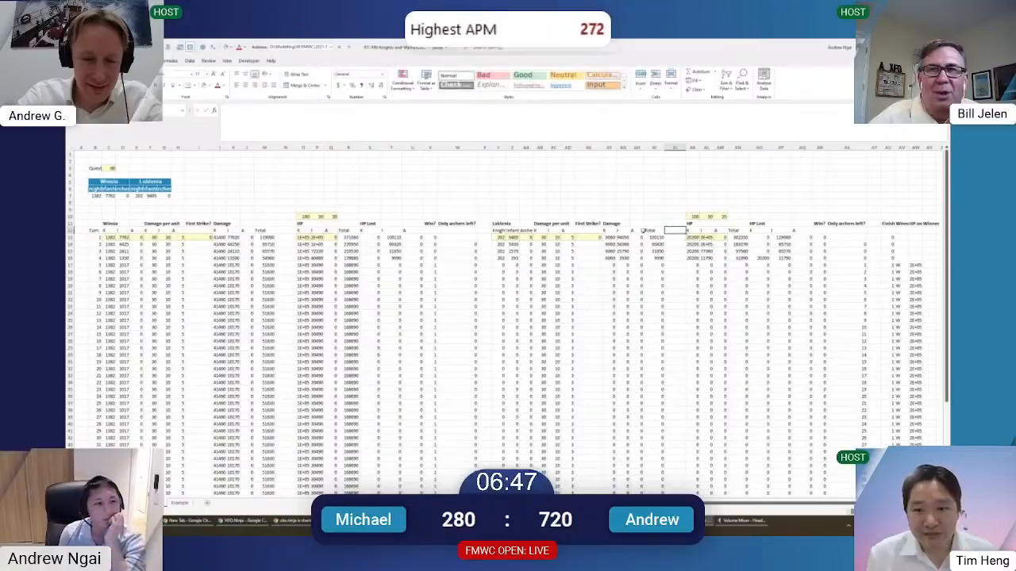
Delete the blank columns beside the damage totals of both Winsia and Loblenia
click(290, 238)
ctrl+click(678, 244)
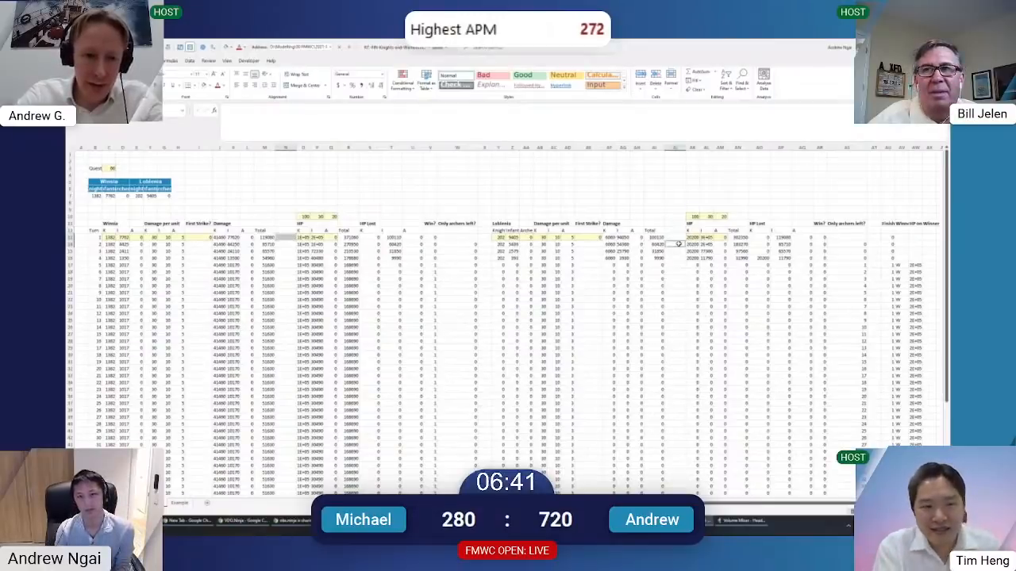
key(ctrl+plus)
key(Return)
key(Return)
key(ctrl+plus)
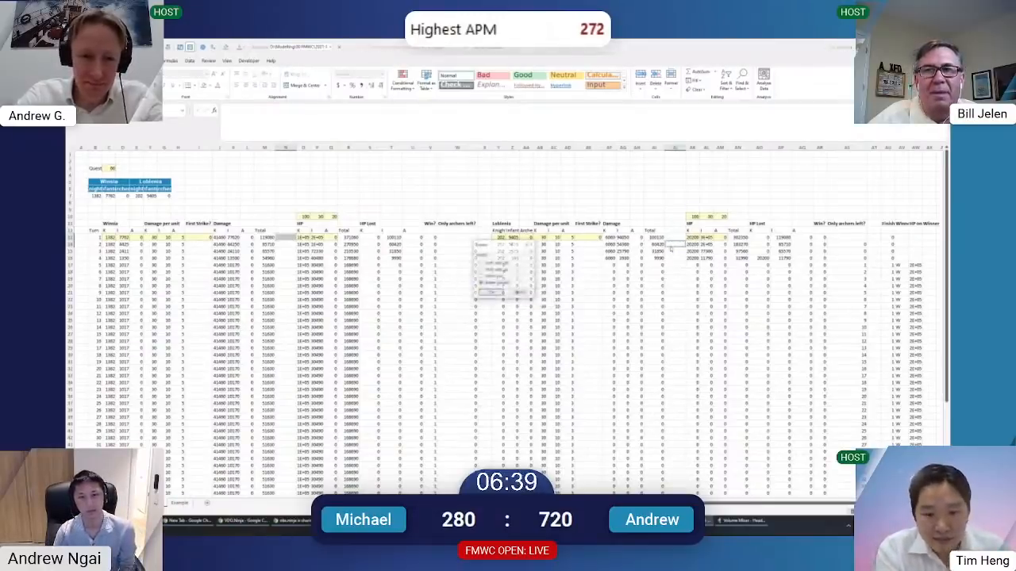
key(c)
key(Return)
Insert a blank column between Winsia's Infantry and Archer HP Lost columns
click(298, 237)
click(351, 237)
click(393, 237)
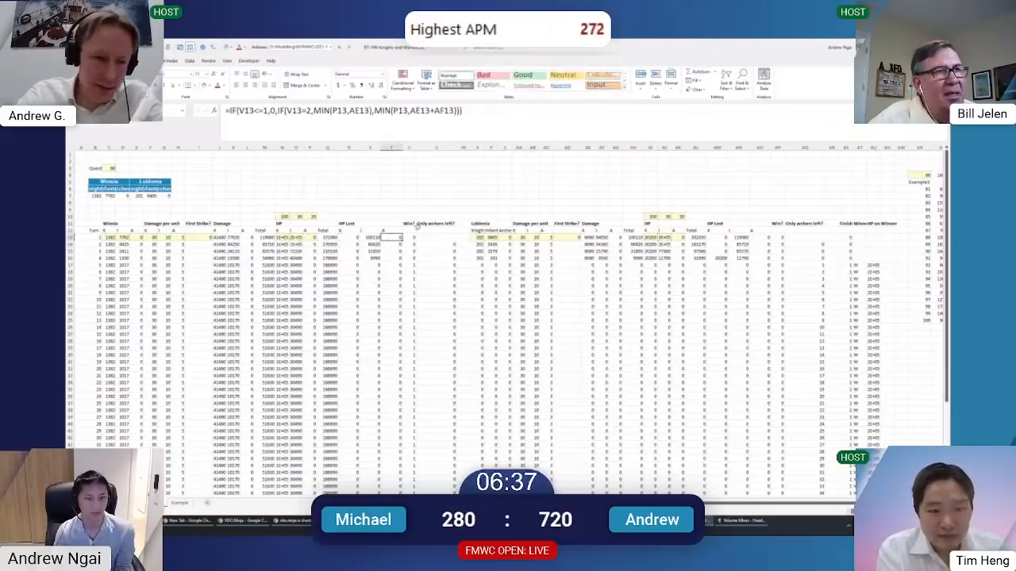
key(ctrl+space)
key(ctrl+plus)
click(392, 238)
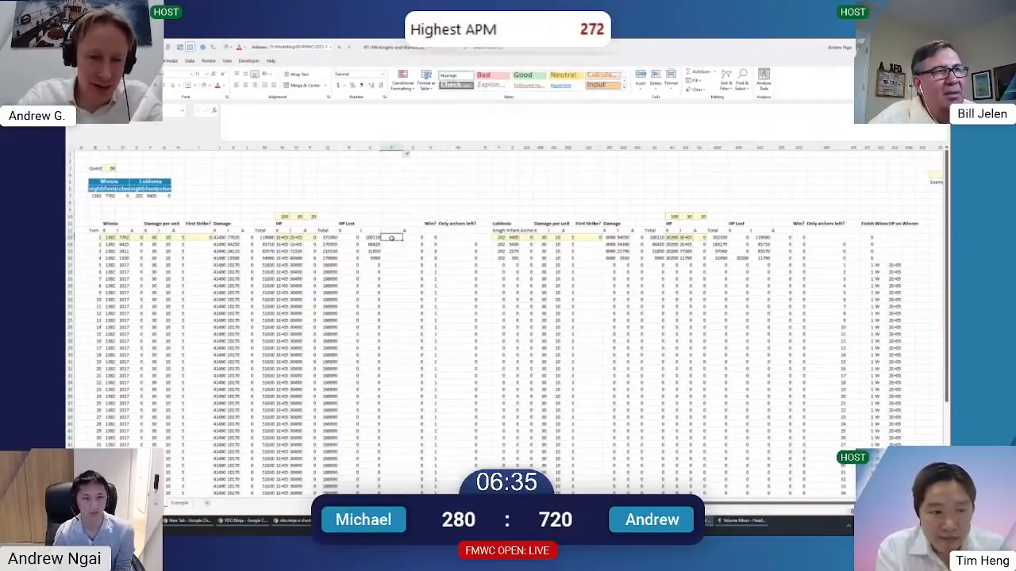
Inspect Winsia's turn 1 Infantry HP Lost formula in S13 and return to the blank cell T13
text(=)
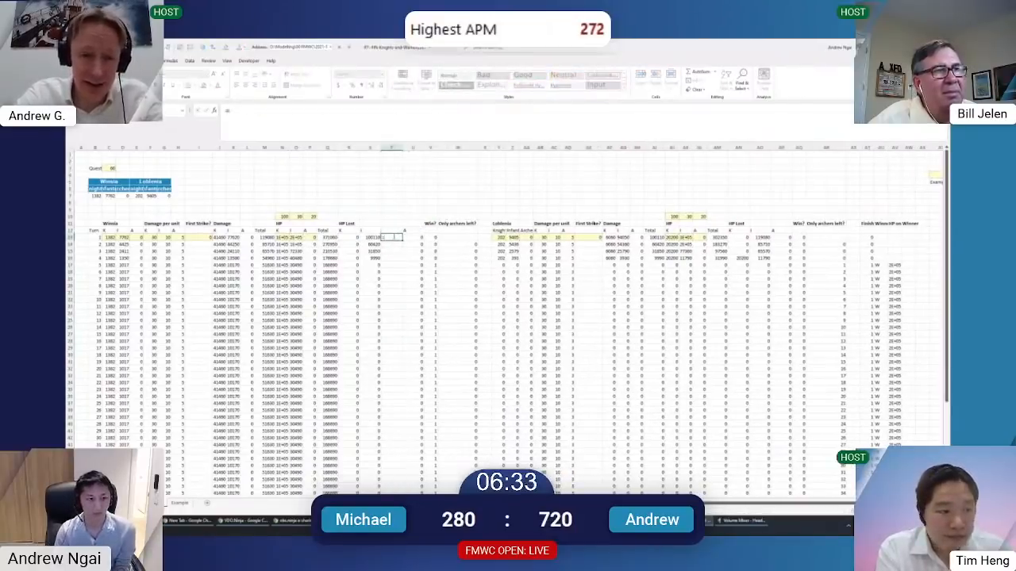
key(Escape)
key(Left)
key(F2)
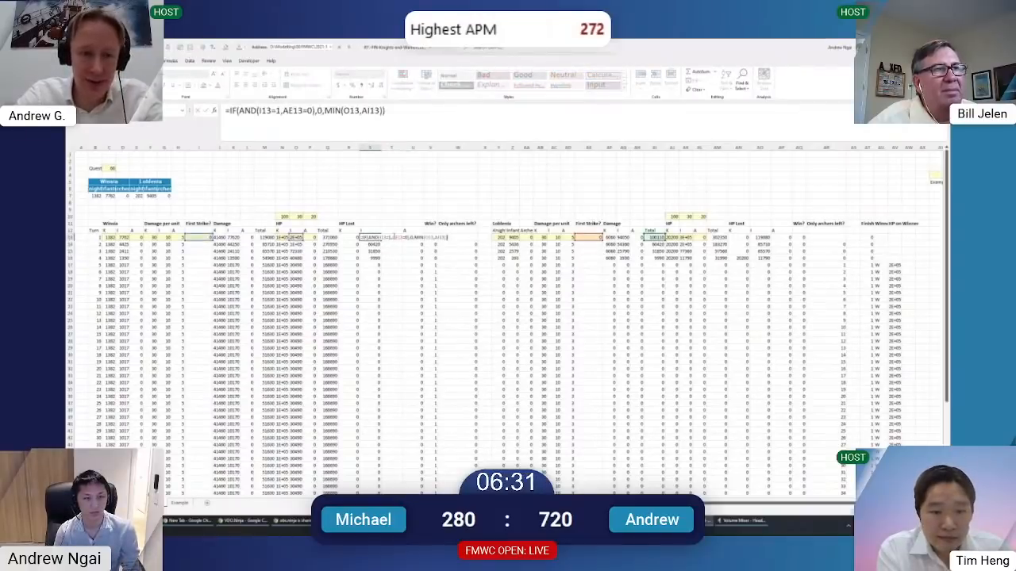
key(Escape)
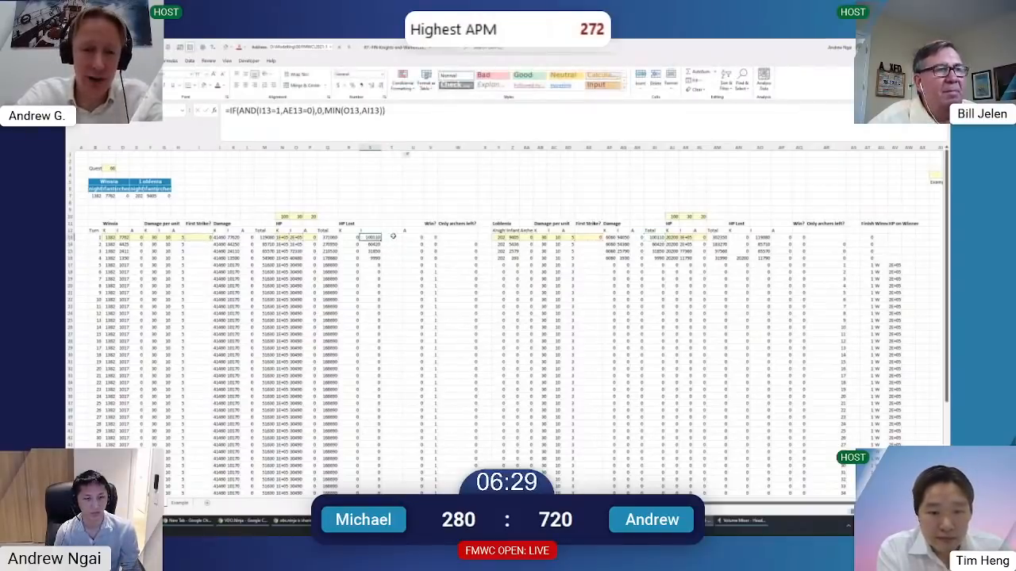
key(Right)
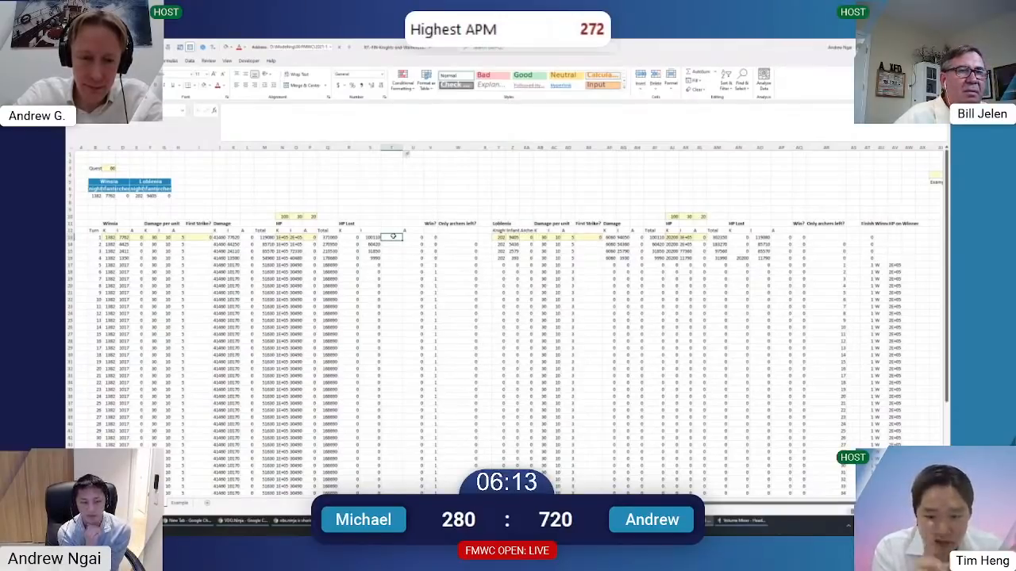
Enter =AI13-R13-S13 in T13 as Winsia's turn 1 HP Lost remainder
text(=)
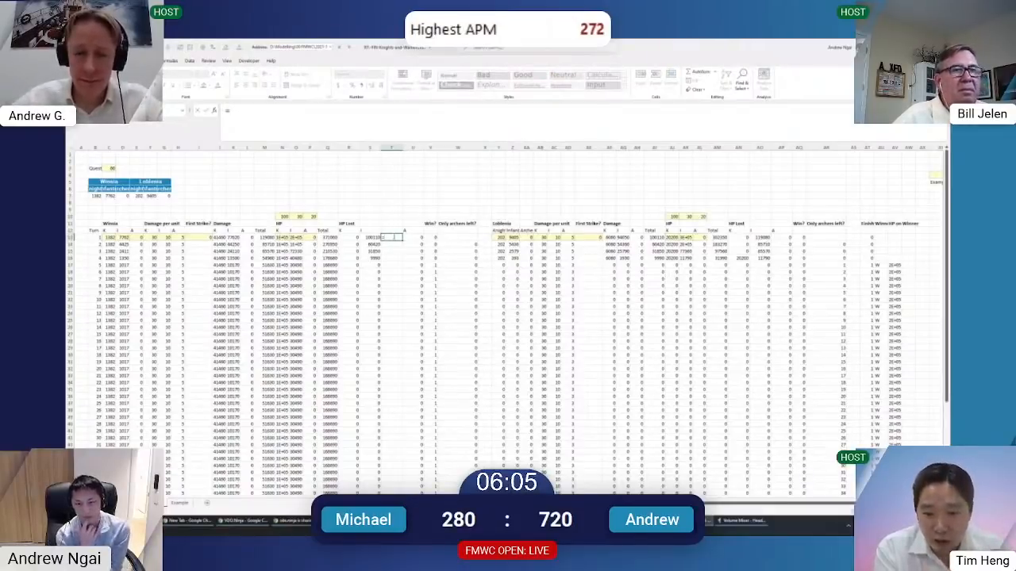
click(650, 237)
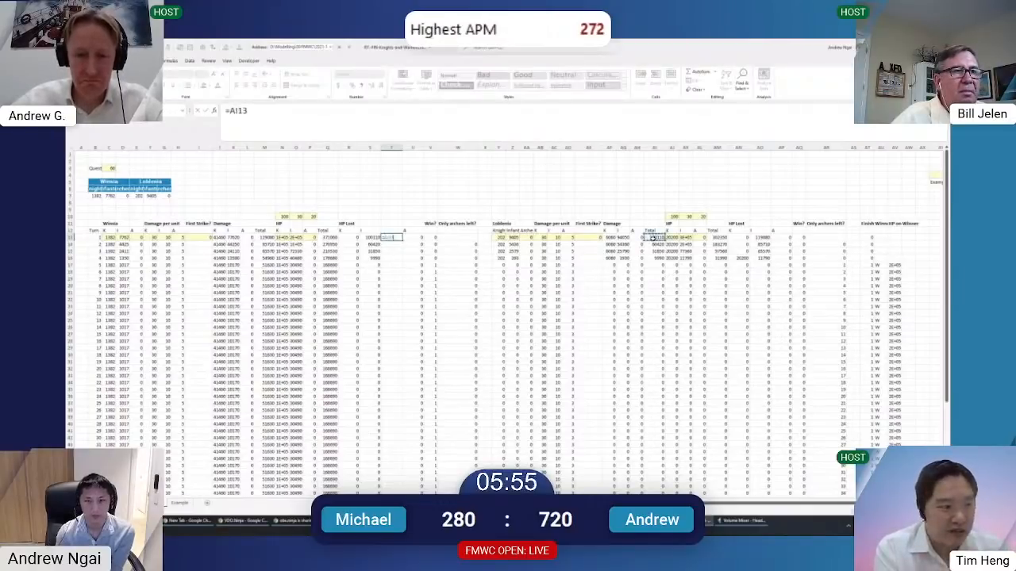
text(-R13-*S13)
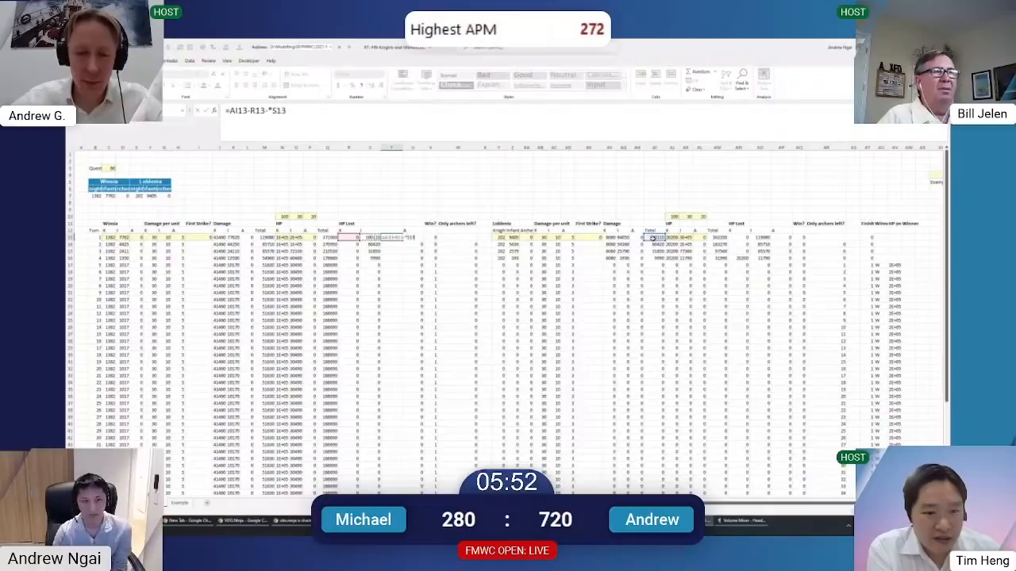
key(Return)
key(Return)
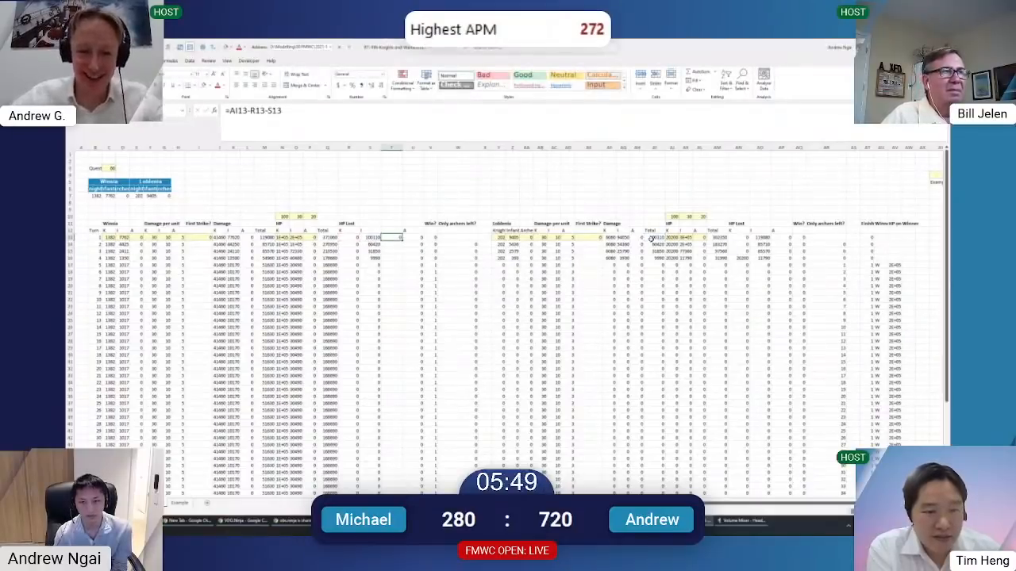
Insert a blank column between Loblenia's Infantry and Archer HP Lost columns
click(780, 230)
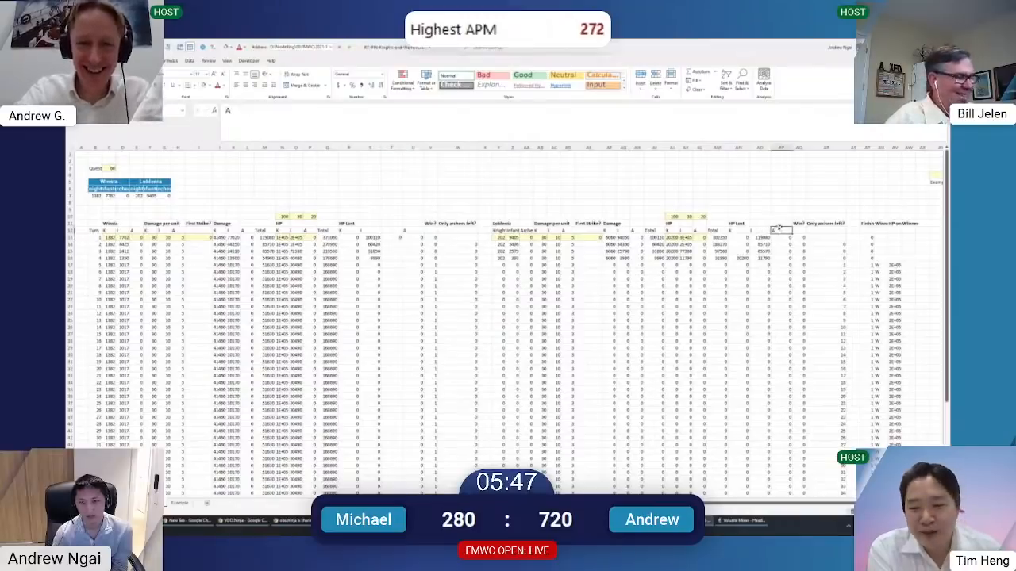
key(ctrl+space)
key(ctrl+shift+plus)
Fill the T13 remainder formula down Winsia's new column and copy it into Loblenia's new column from AP13
click(399, 232)
drag(397, 238, 391, 390)
key(ctrl+d)
key(ctrl+c)
click(782, 238)
key(ctrl+v)
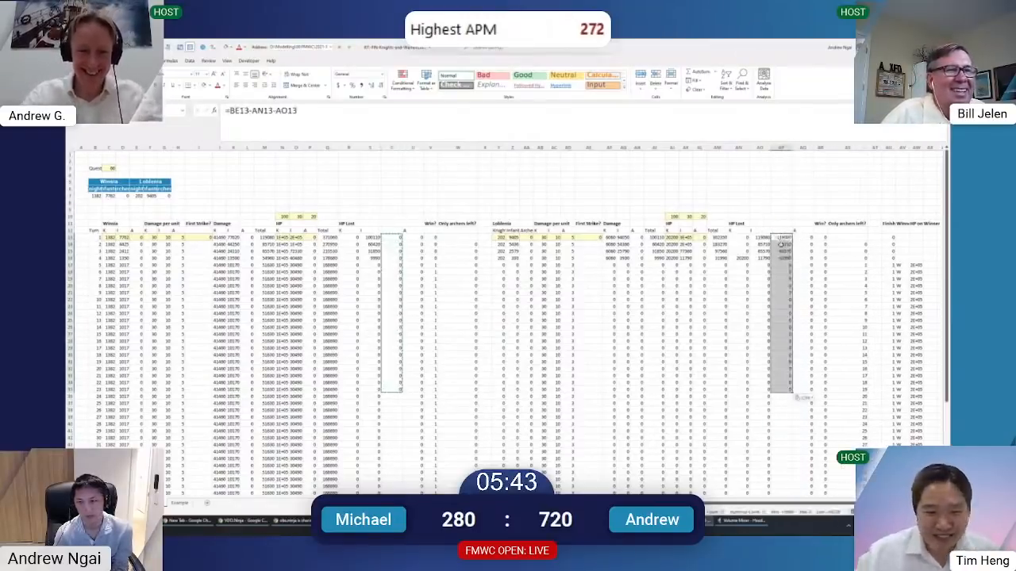
Change Loblenia's turn 1 remainder formula in AP13 to =M13-AN13-AO13 and fill it down the column
click(783, 237)
key(F2)
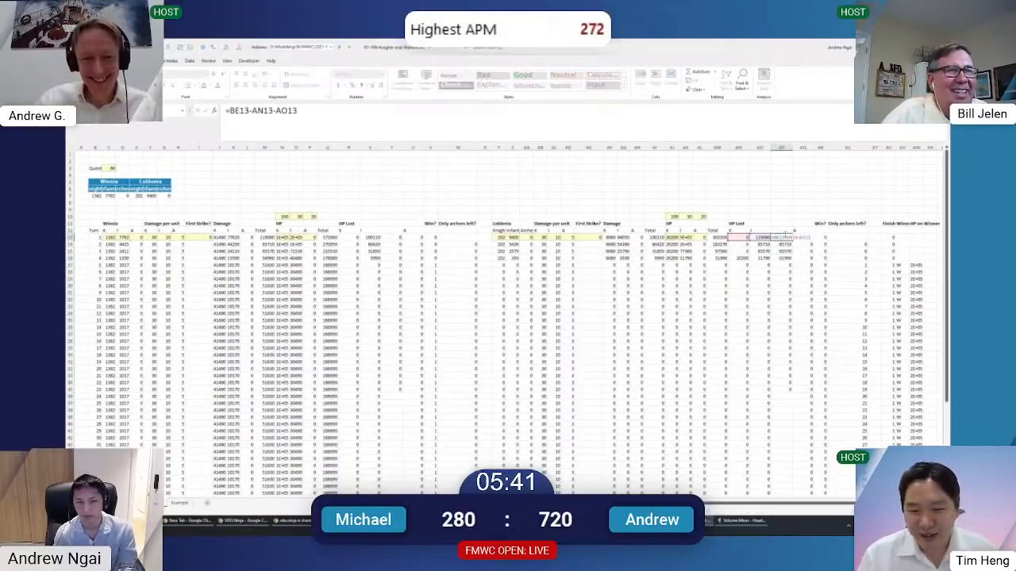
key(Escape)
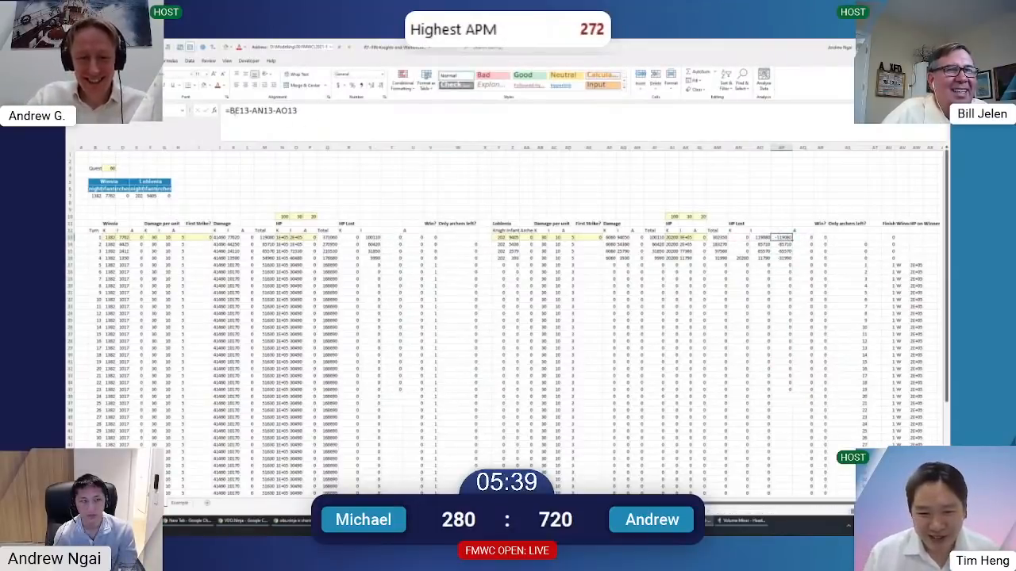
key(F2)
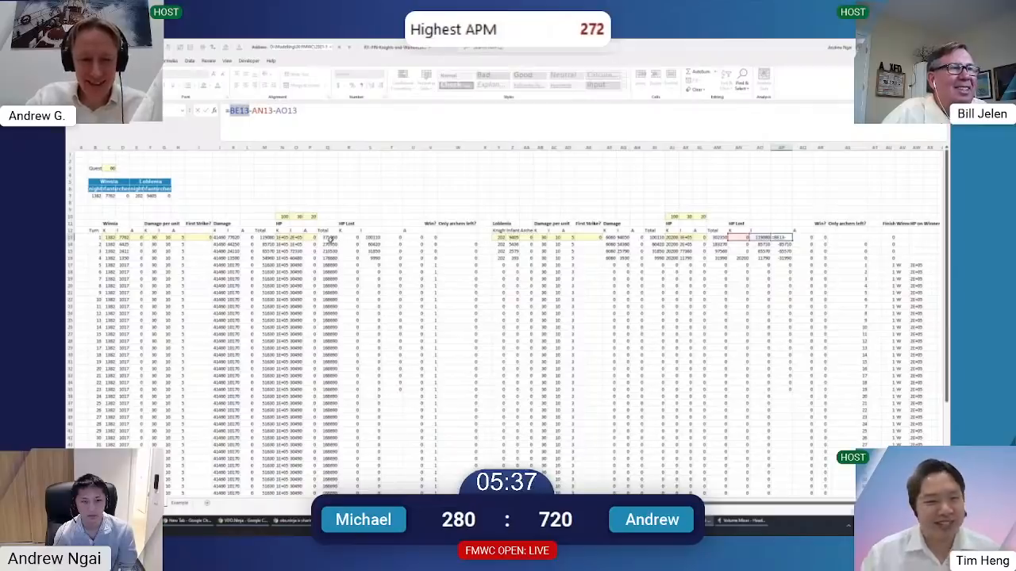
click(268, 238)
key(ctrl+Return)
key(ctrl+shift+Down)
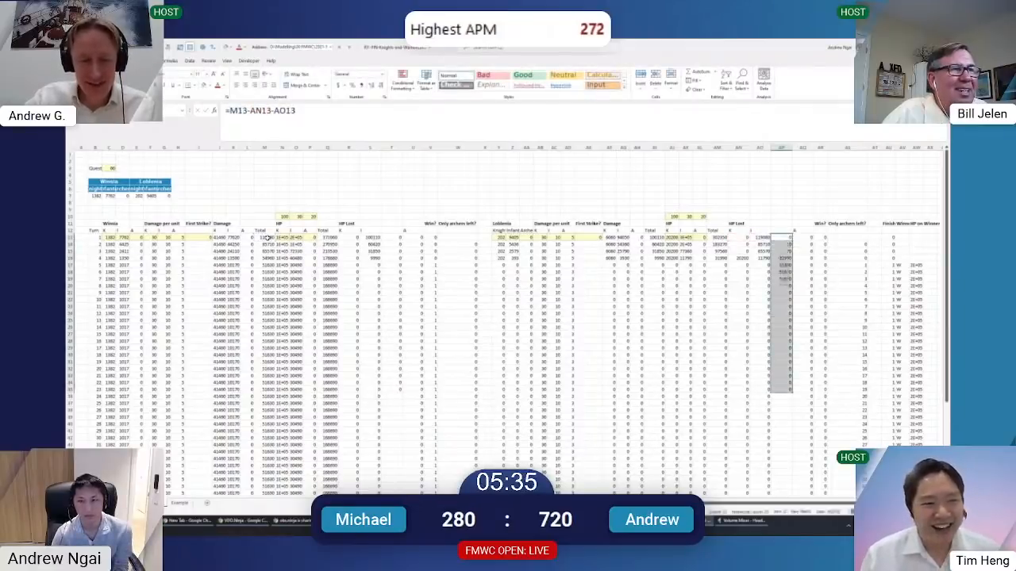
key(ctrl+d)
key(Up)
key(Down)
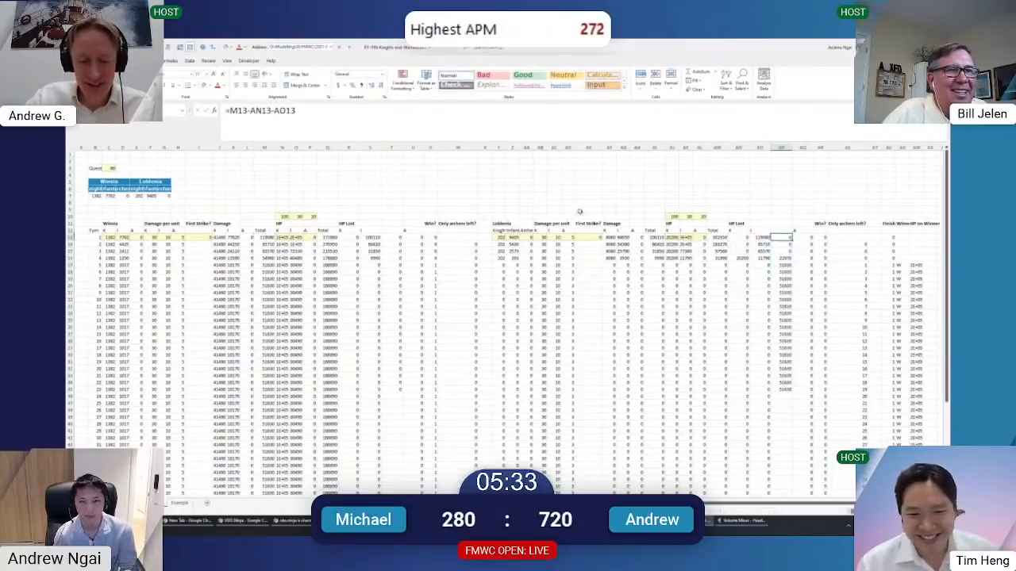
Start wrapping Winsia's turn 1 remainder formula in T13 in a MIN function
click(389, 239)
click(231, 110)
text(min()
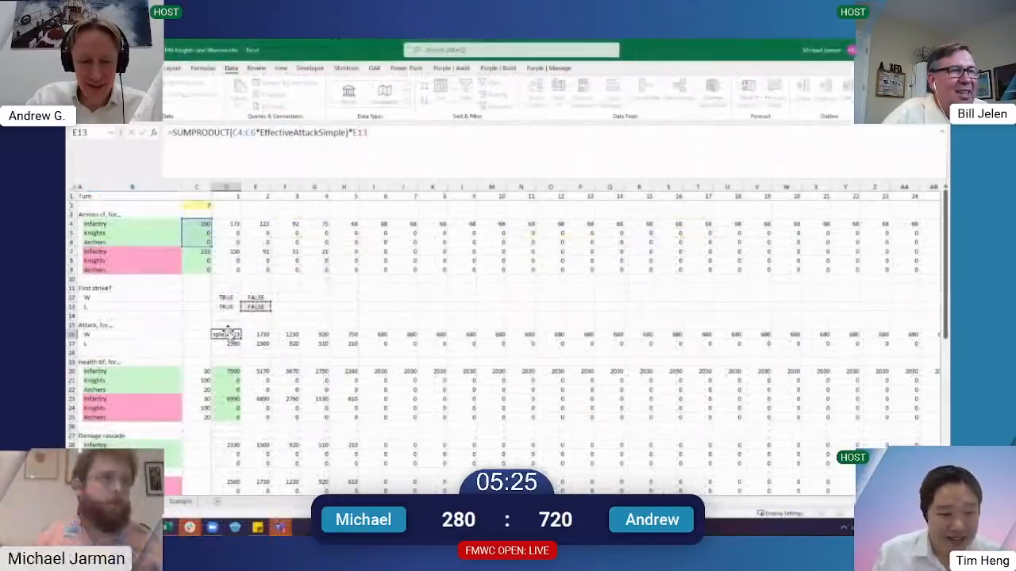
Make Winsia's turn 1 attack in D16 =SUMPRODUCT(C4:C6*EffectiveAttackSimple)*NOT(E13)
double_click(230, 334)
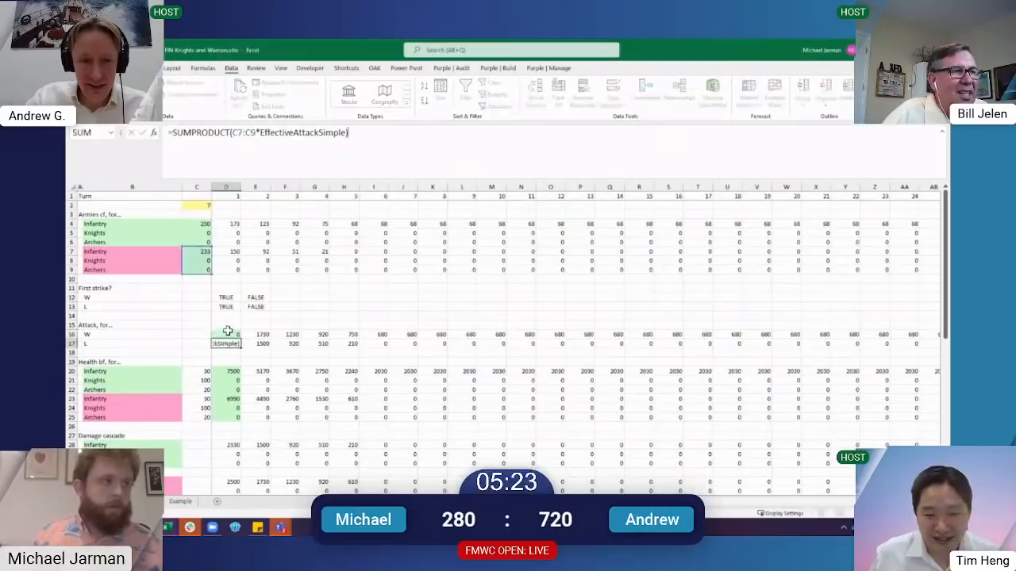
text(NOT()
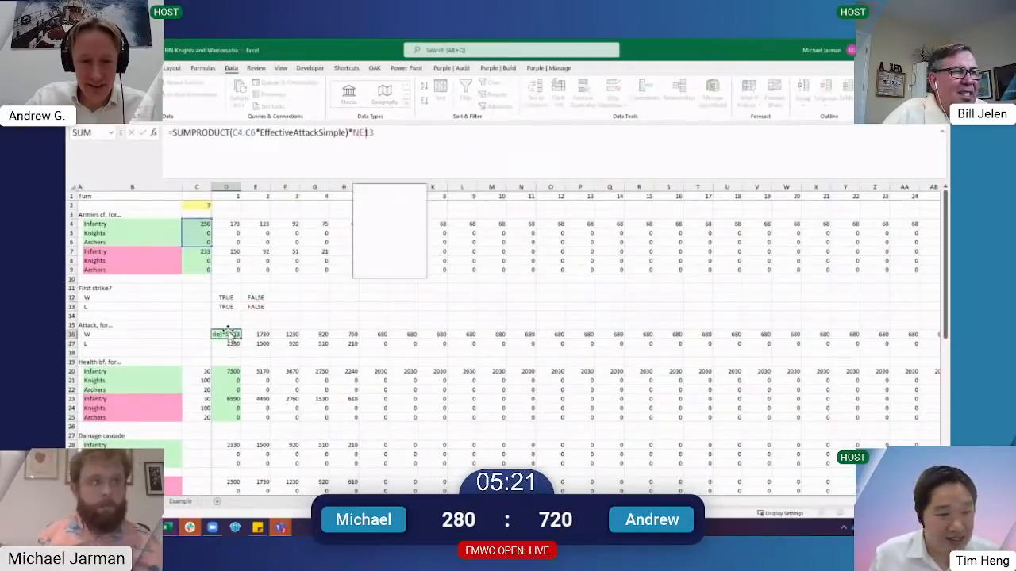
key(End)
text())
key(Return)
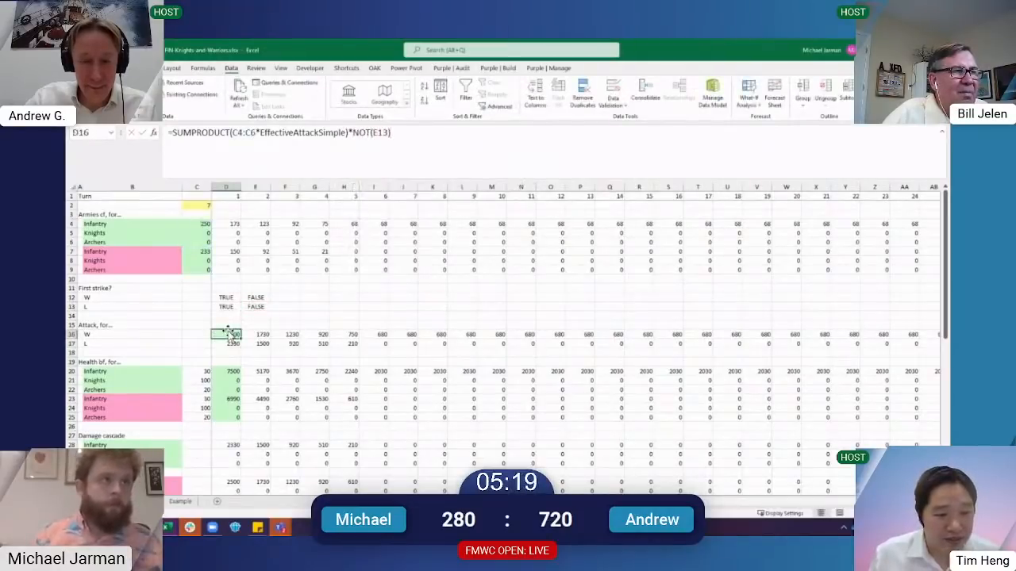
Make Loblenia's turn 1 attack in D17 =SUMPRODUCT(C7:C9*EffectiveAttackSimple)*NOT(E12)
key(F2)
text(*)
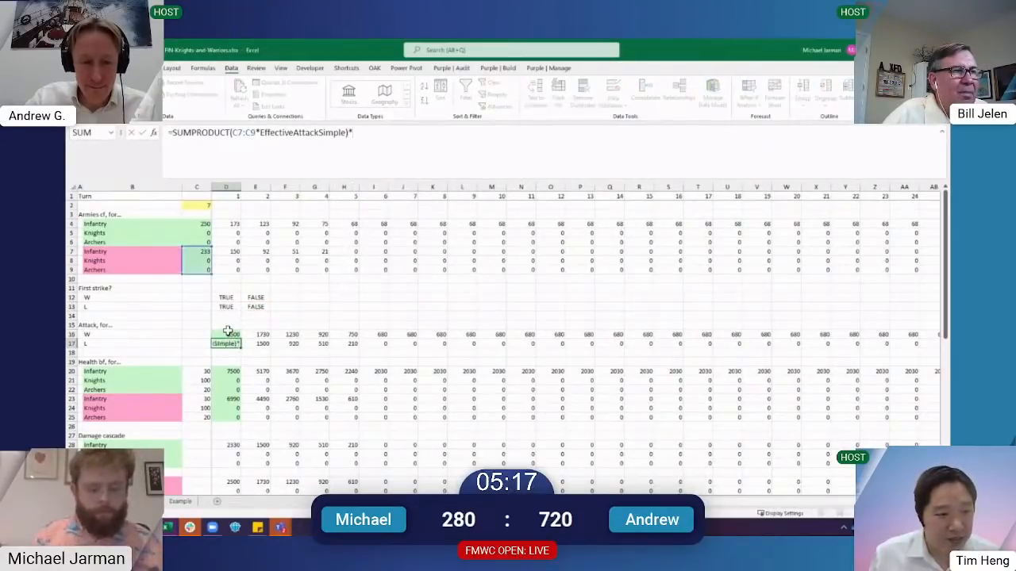
text(NOT()
key(Right)
key(Up)
key(Up)
key(Up)
key(Up)
key(Up)
text())
key(ctrl+Return)
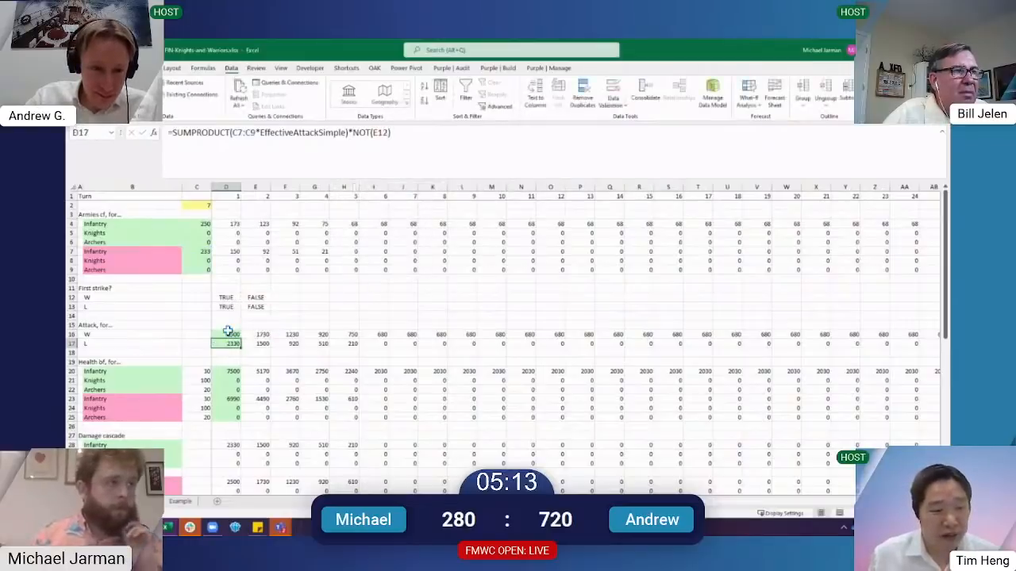
Check where the Level 5 battles begin on the Case sheet and set the model's round selector in C2 to 55
key(ctrl+Page_Down)
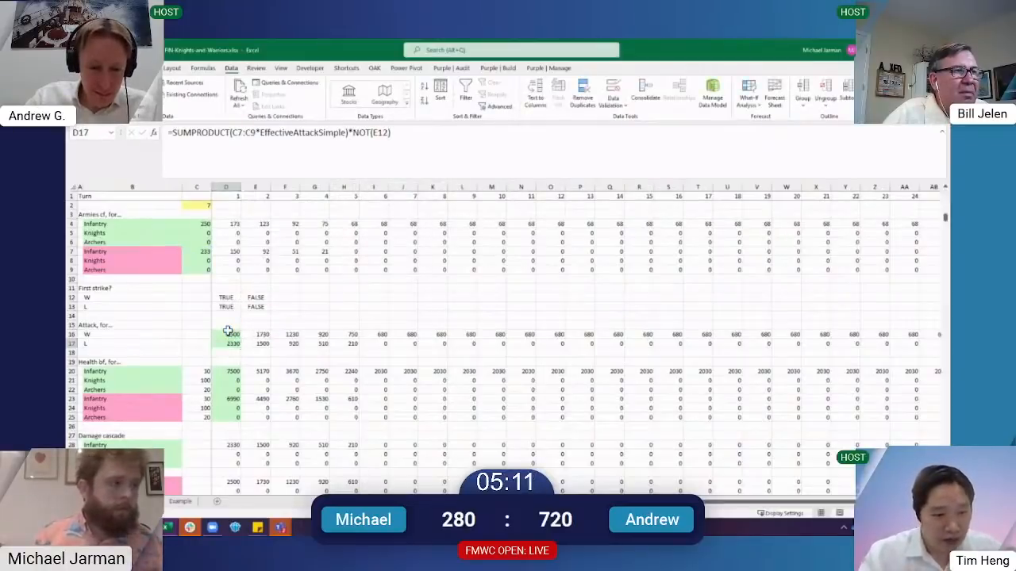
scroll(228, 331, down, 4)
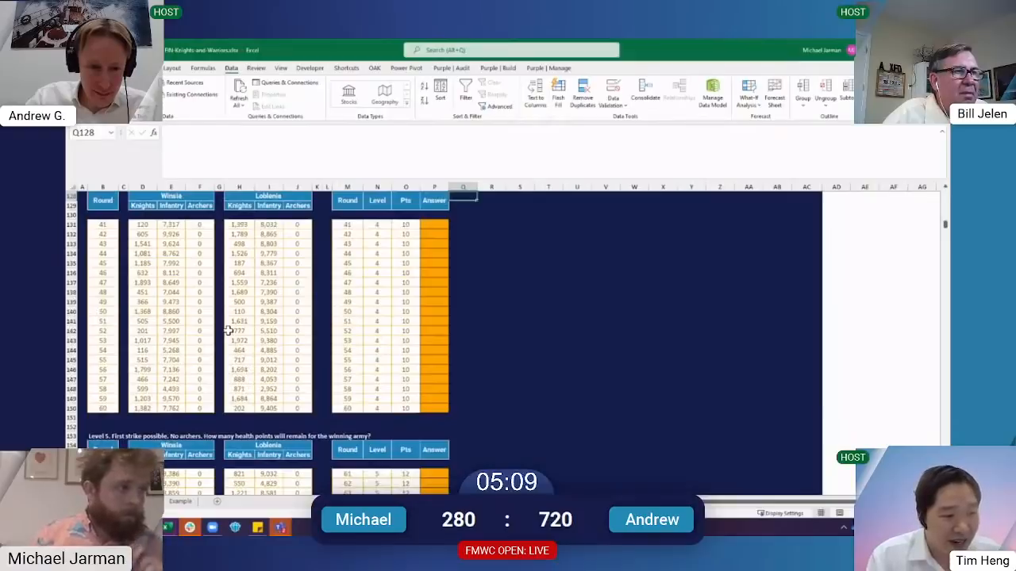
key(ctrl+Page_Up)
key(ctrl+Up)
key(ctrl+Up)
key(ctrl+Up)
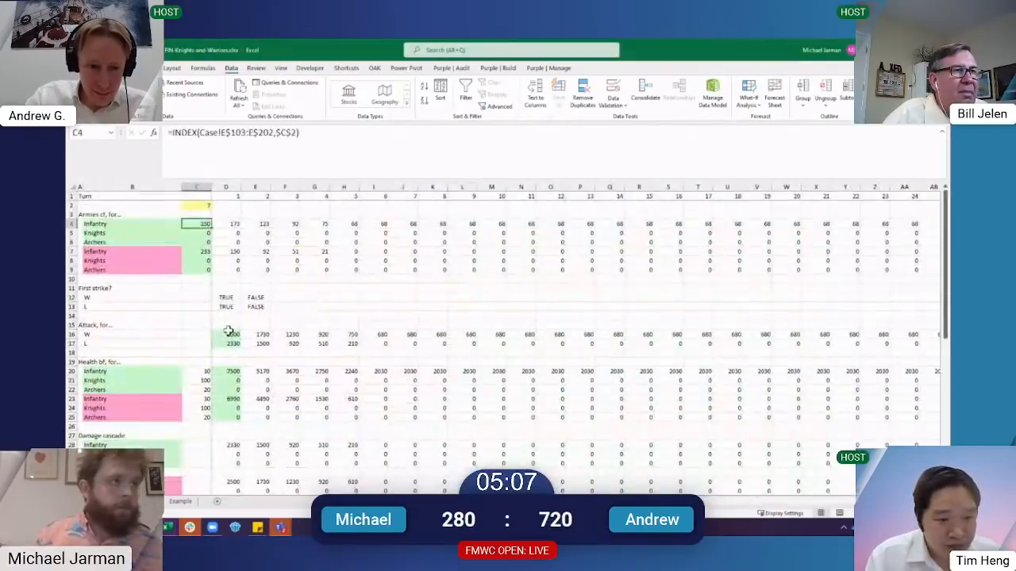
text(55)
key(ctrl+Return)
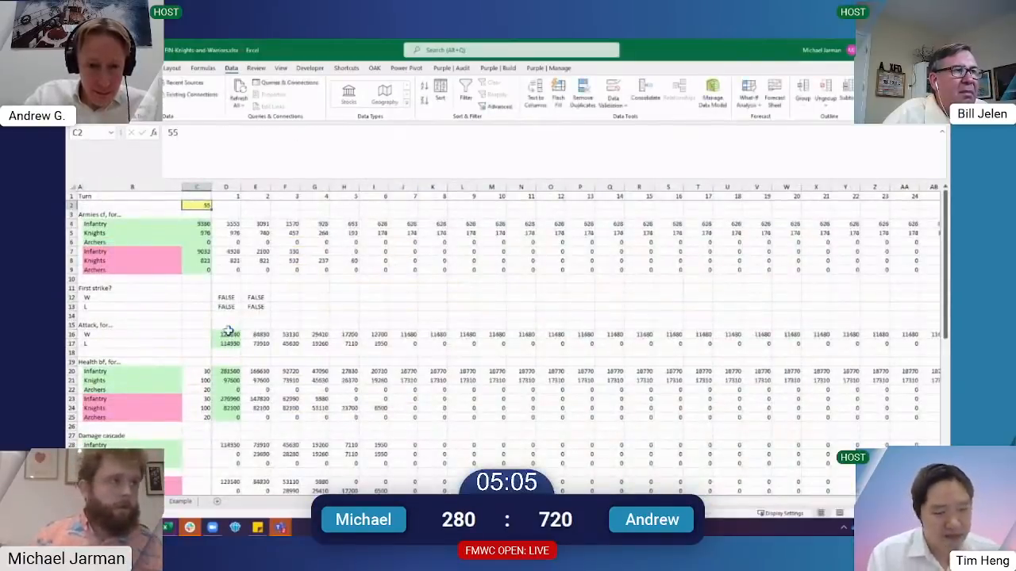
Inspect Winsia's Infantry INDEX formula in C4 and compare it with the first Level 5 battle on the Case sheet
key(Down)
key(Down)
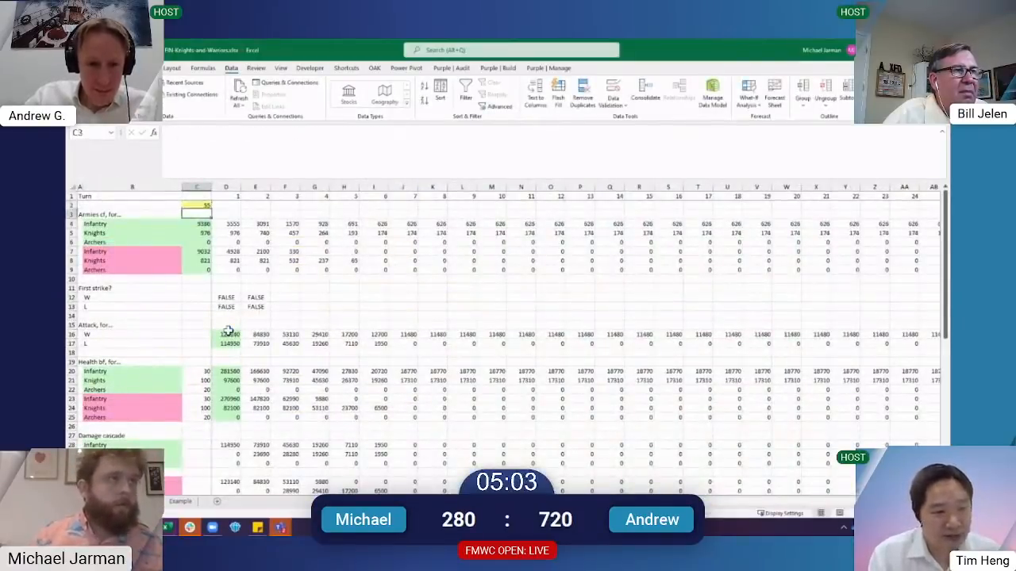
key(F2)
key(shift+Home)
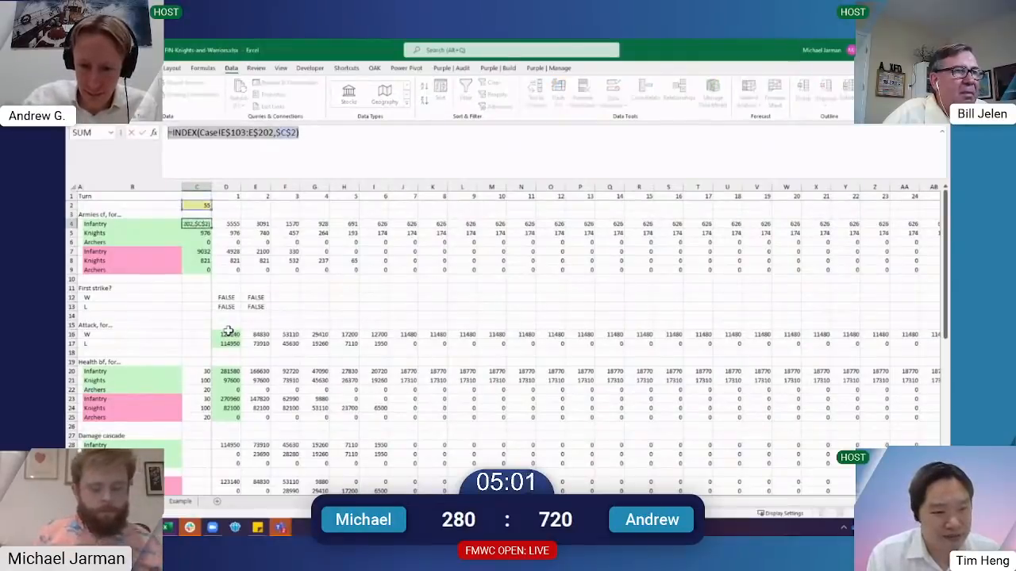
key(Escape)
key(ctrl+Page_Up)
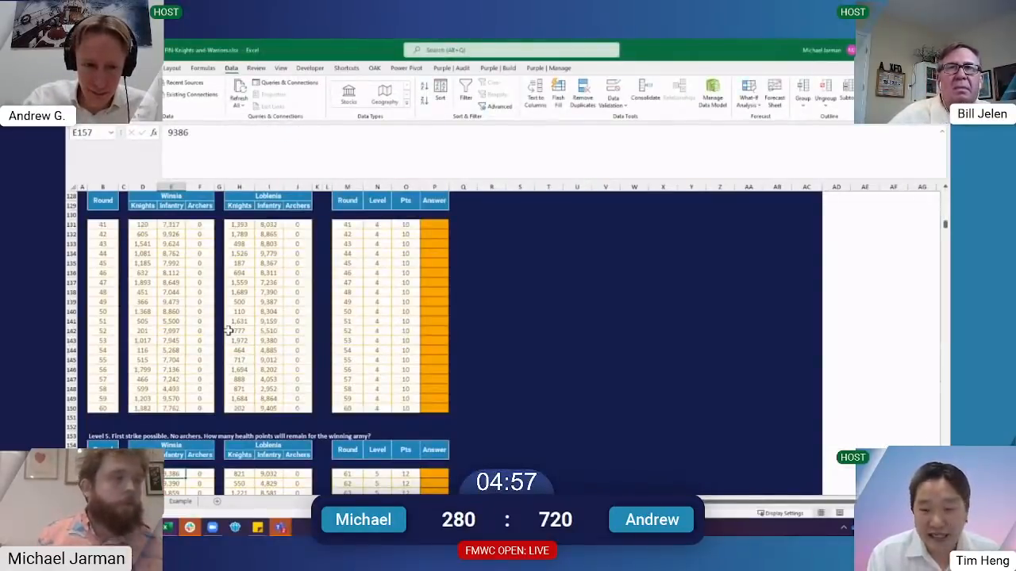
key(ctrl+Page_Down)
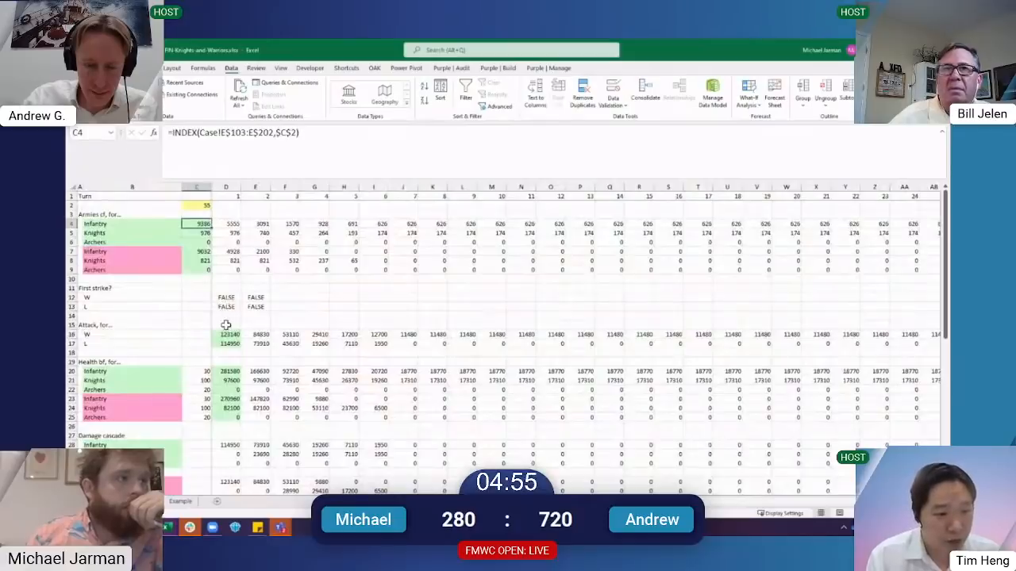
Copy the data table results beside selector values 55 to 74, starting at D46
scroll(209, 271, down, 11)
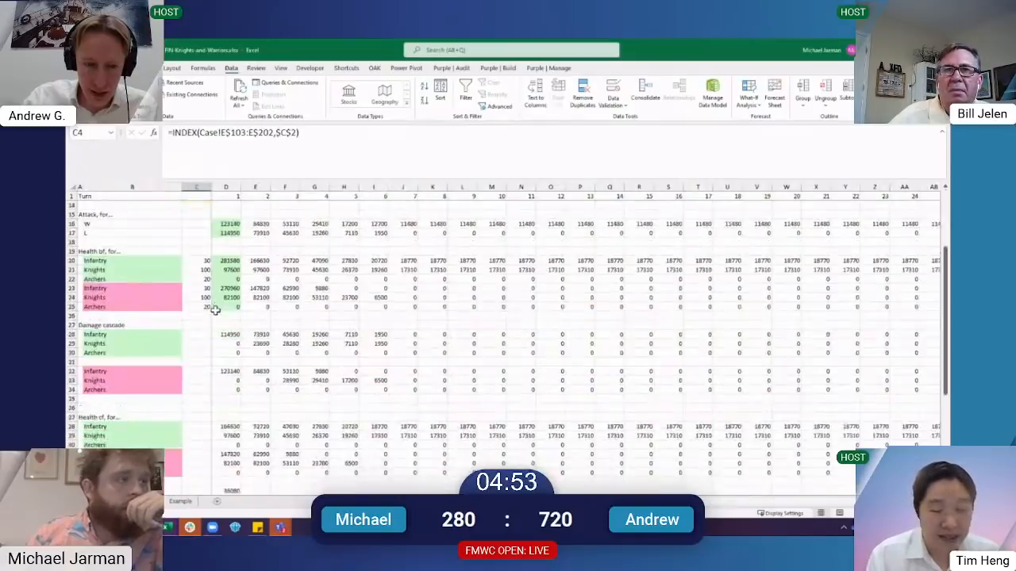
click(205, 308)
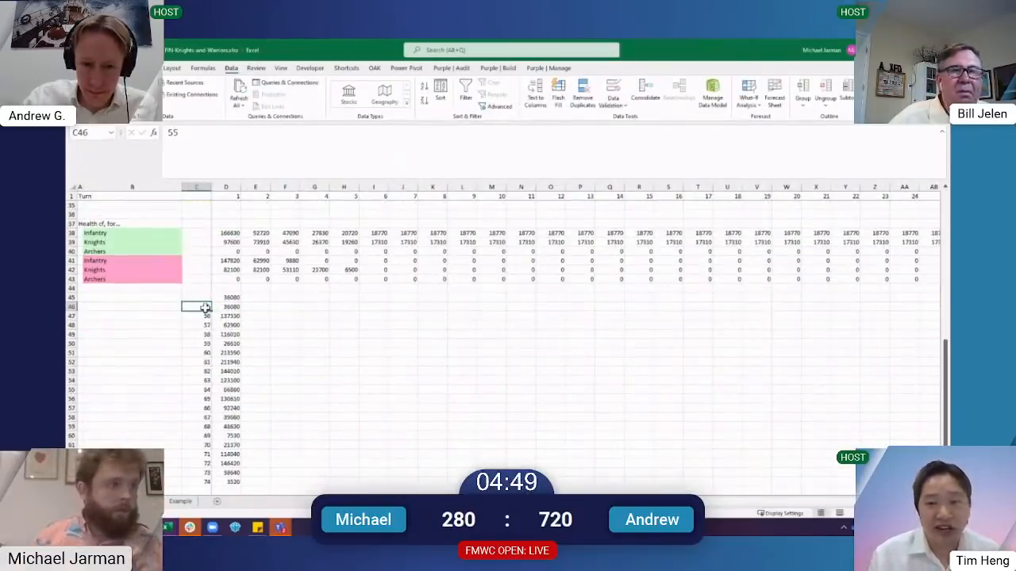
key(Right)
key(ctrl+shift+Down)
key(ctrl+c)
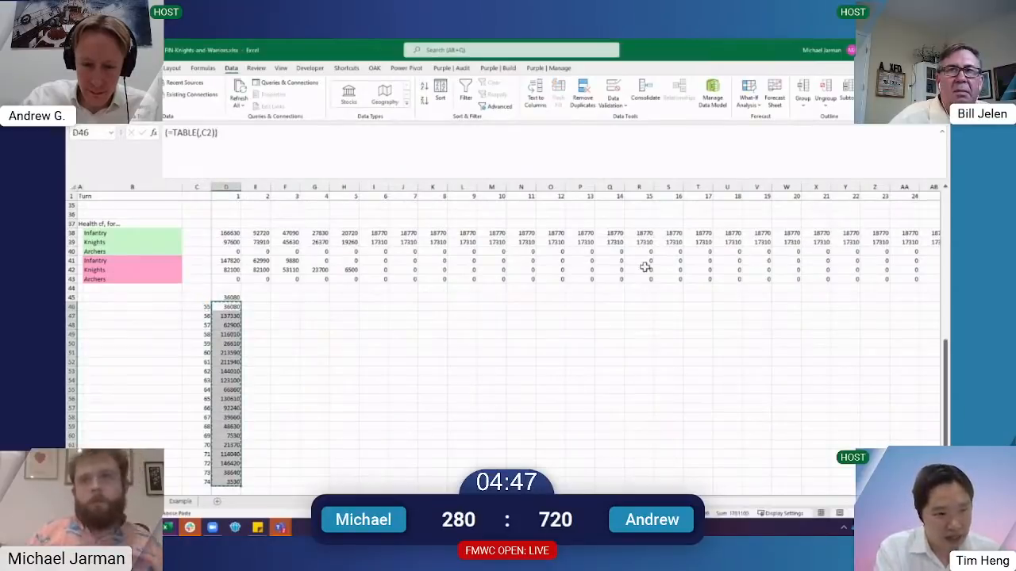
key(alt+Tab)
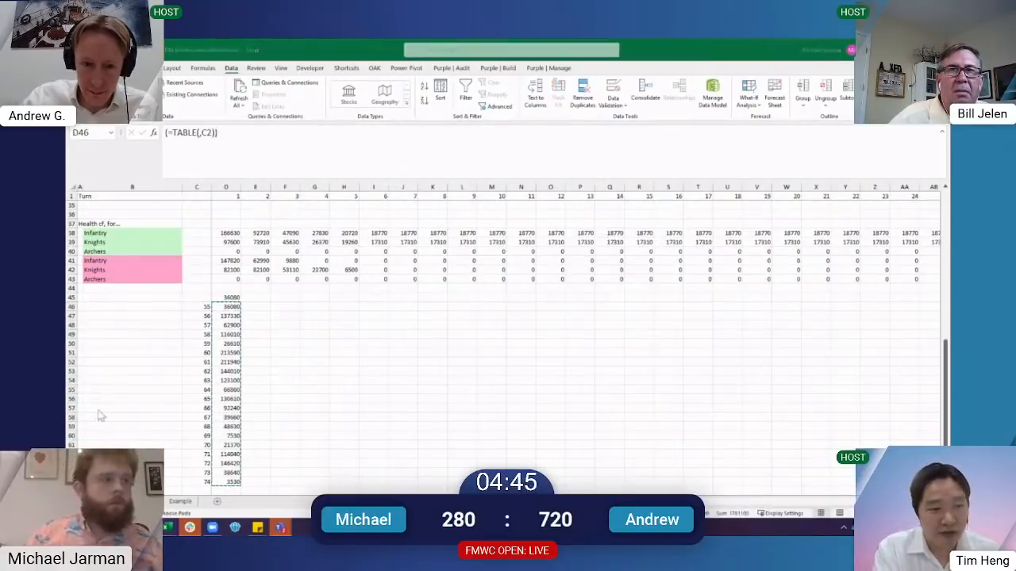
key(alt+Tab)
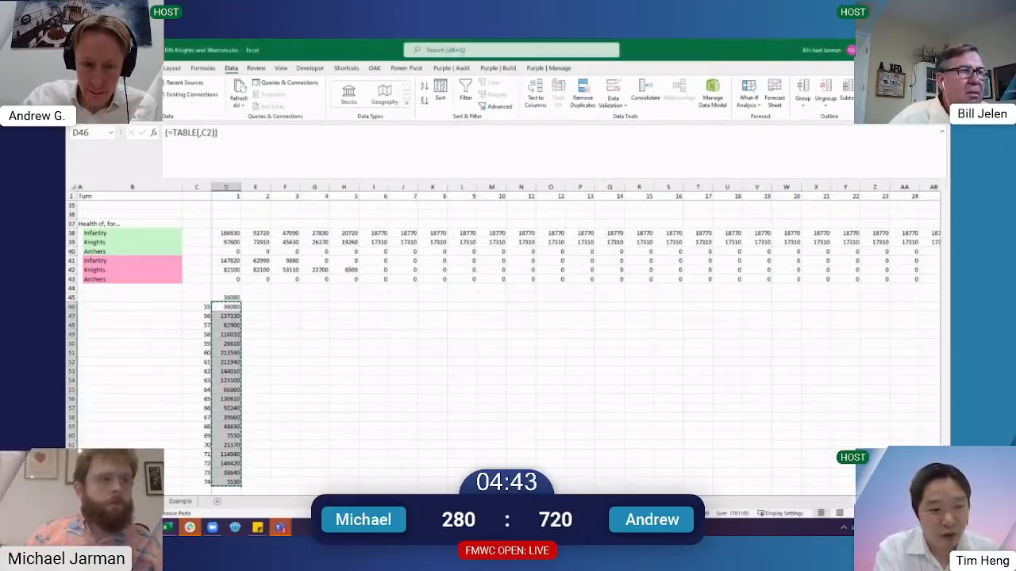
Make the Archer's effective attack in Q15 of the Case sheet =MAX(N15:O15) and return to the battle model
key(ctrl+Page_Up)
scroll(342, 359, up, 17)
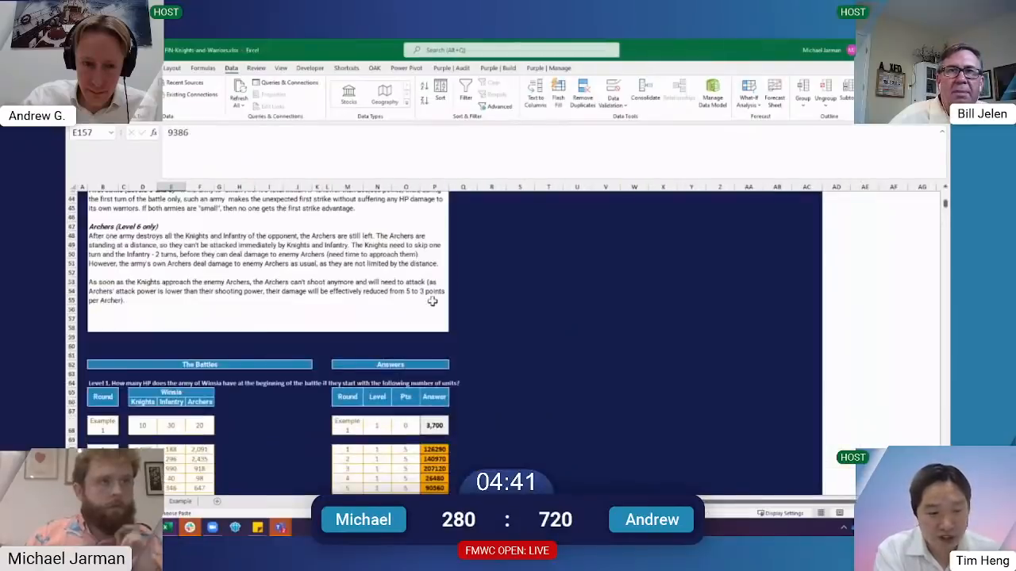
scroll(438, 296, up, 7)
click(461, 293)
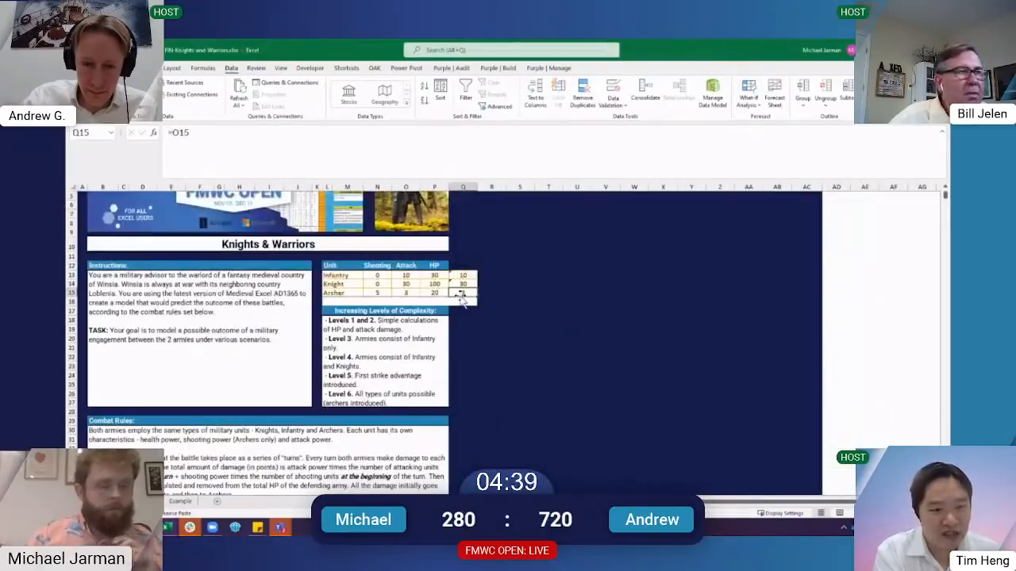
text(=)
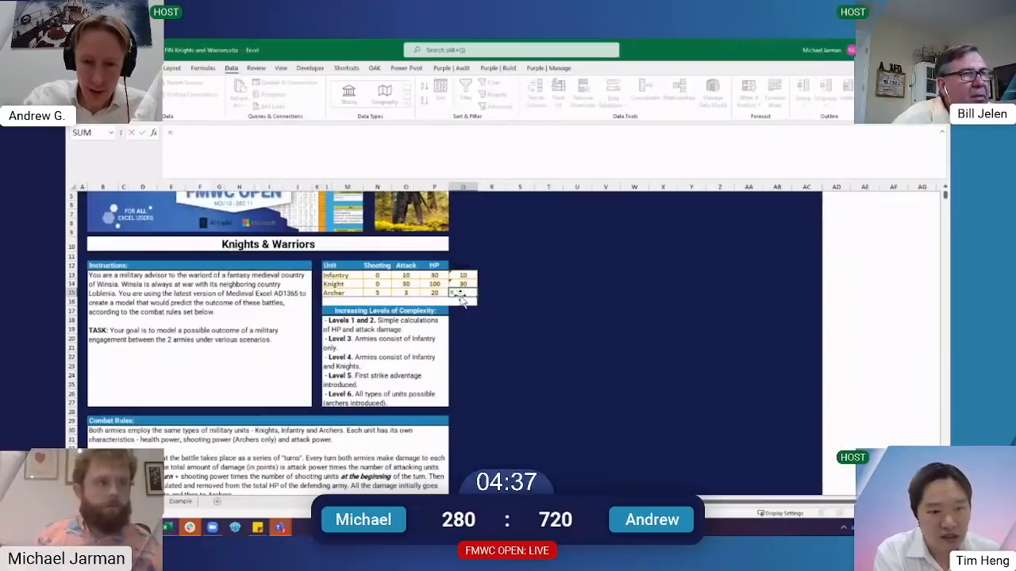
text(MAX()
key(Left)
key(Left)
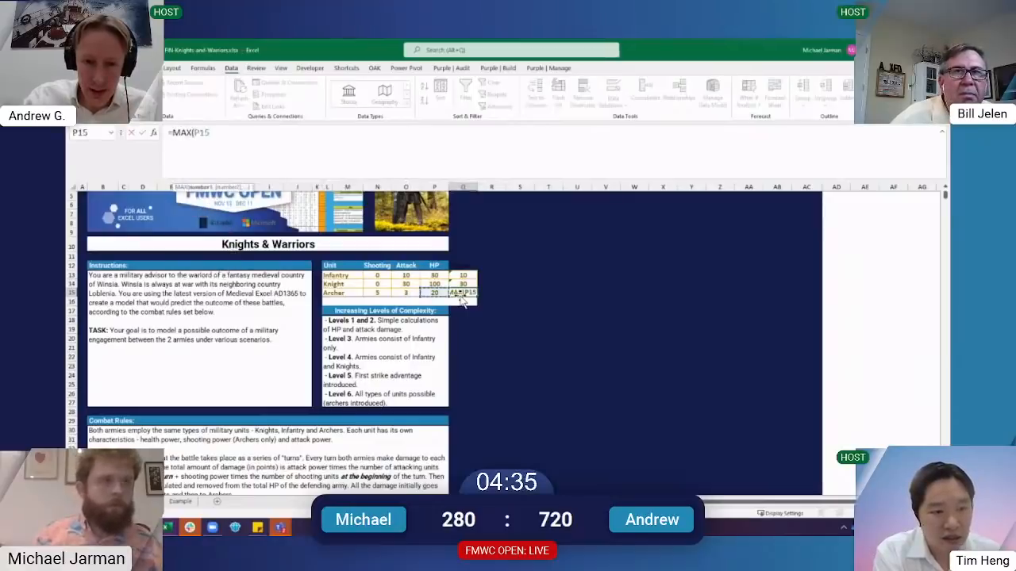
key(shift+Left)
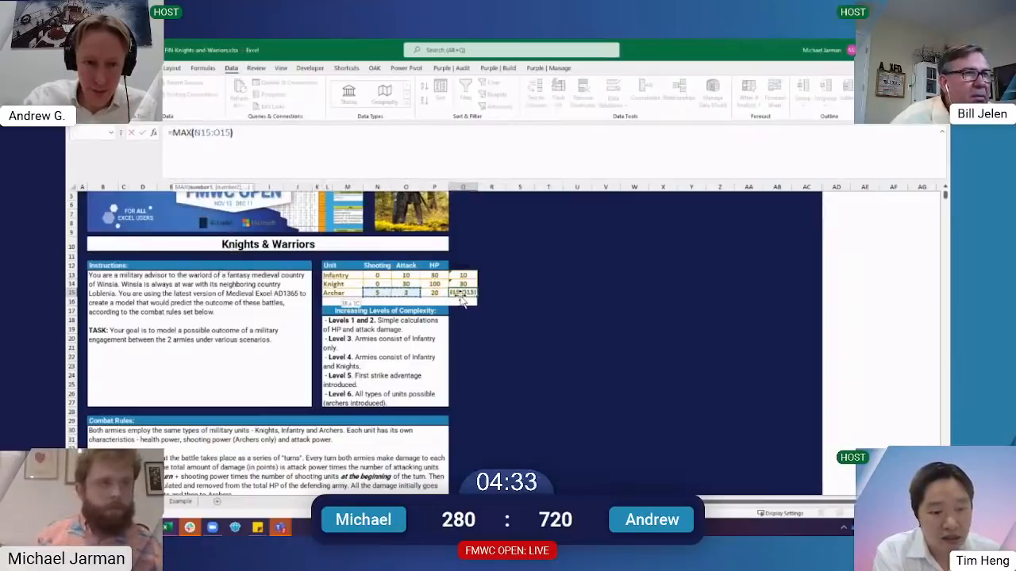
text())
key(ctrl+Return)
key(ctrl+Page_Down)
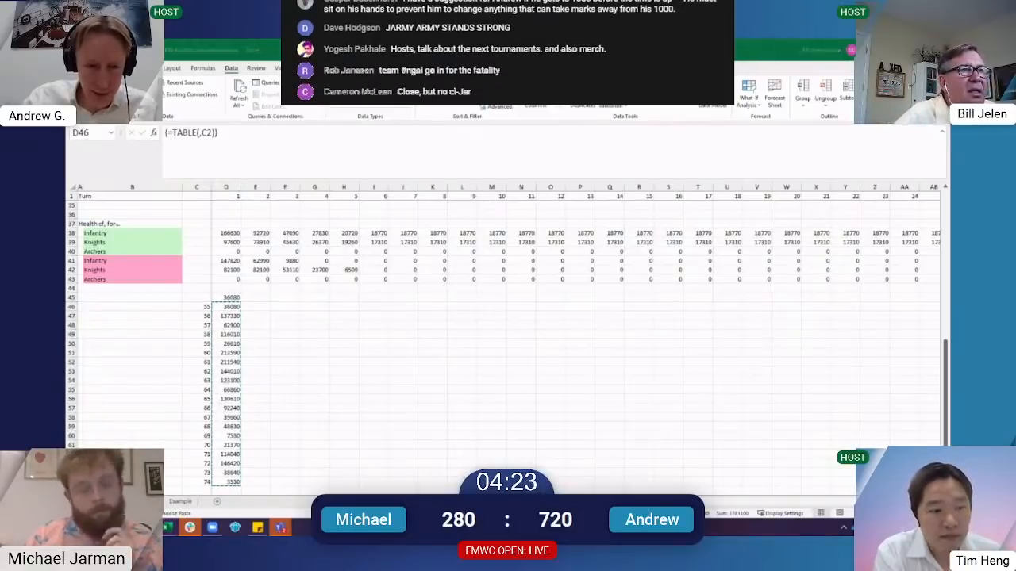
Inspect Winsia's Infantry damage cascade formula in D28 against the surrounding health rows of the model
click(370, 361)
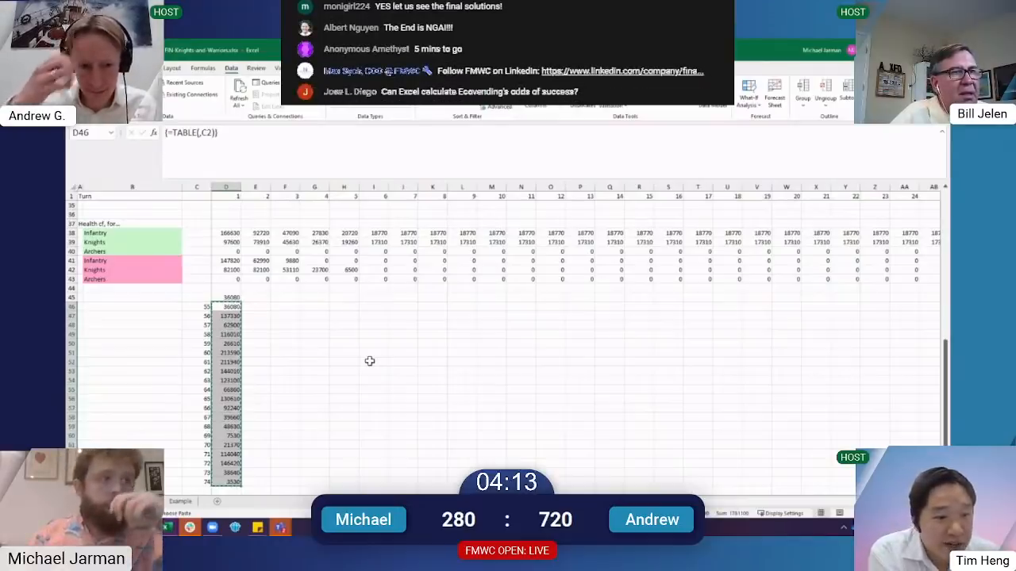
click(275, 364)
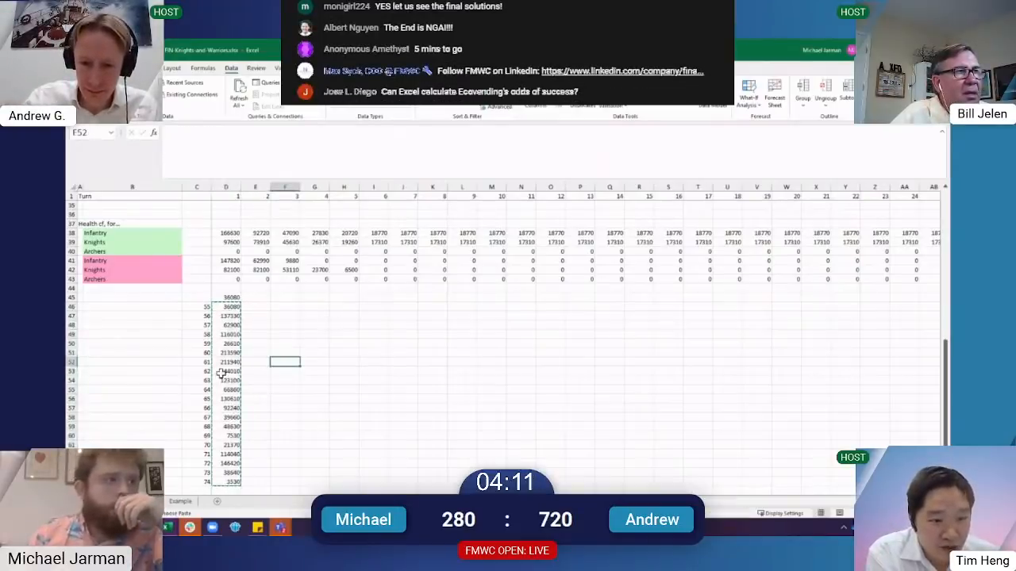
scroll(222, 373, up, 8)
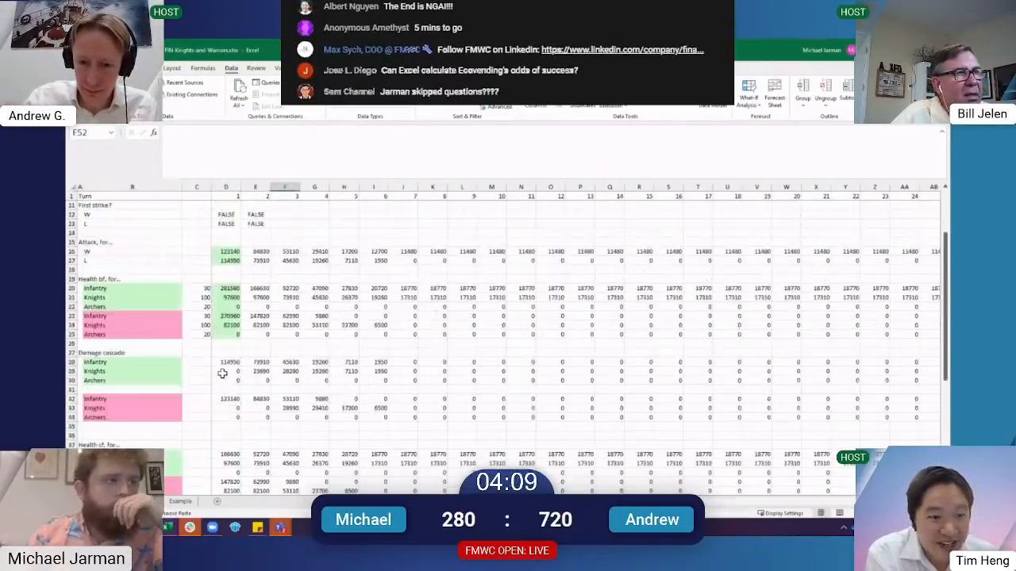
click(230, 363)
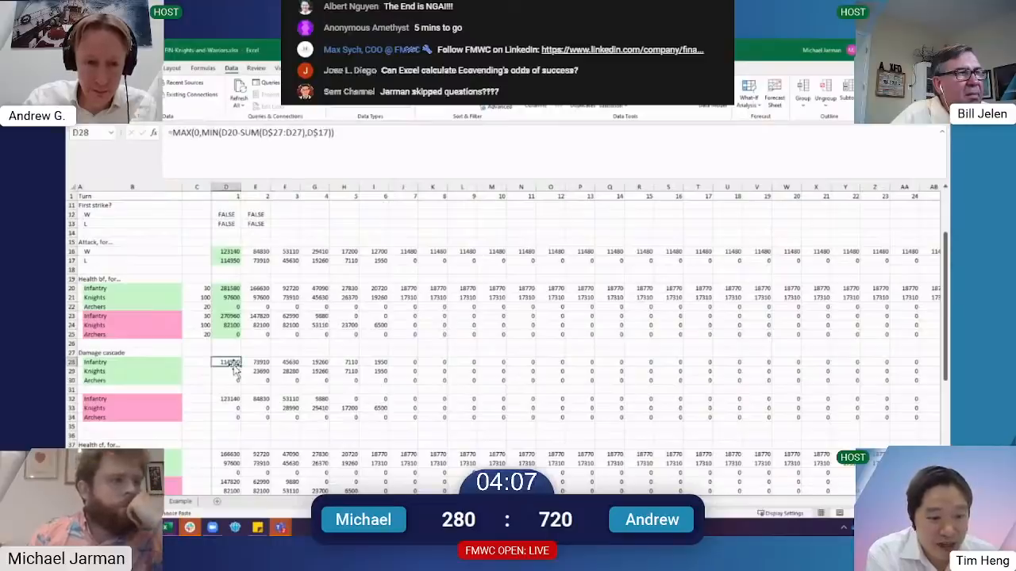
scroll(230, 365, down, 3)
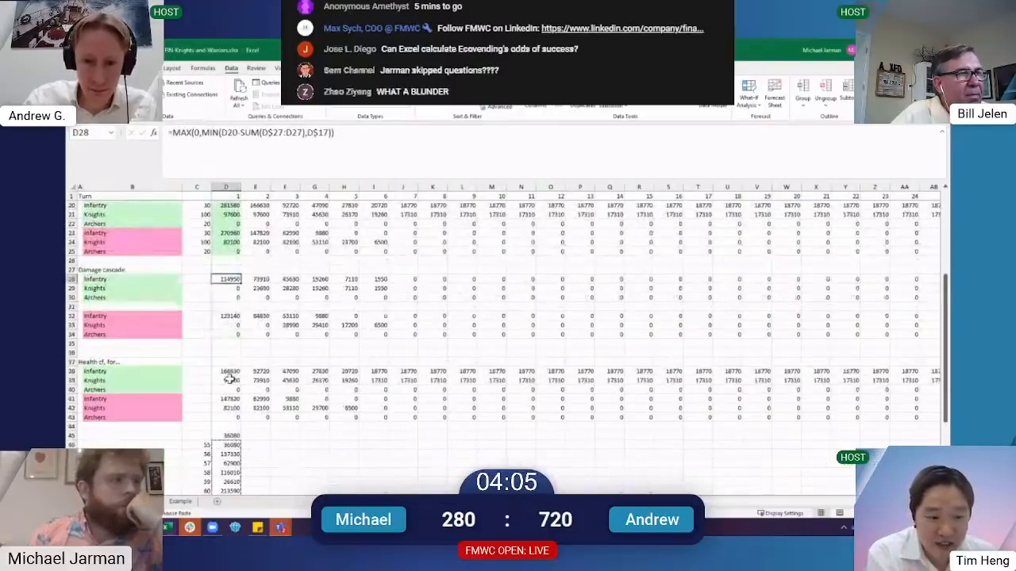
scroll(214, 357, up, 5)
Trace Winsia's Infantry HP reference in C20 to the Case sheet unit table and check the Archers' HP link in C22
click(206, 345)
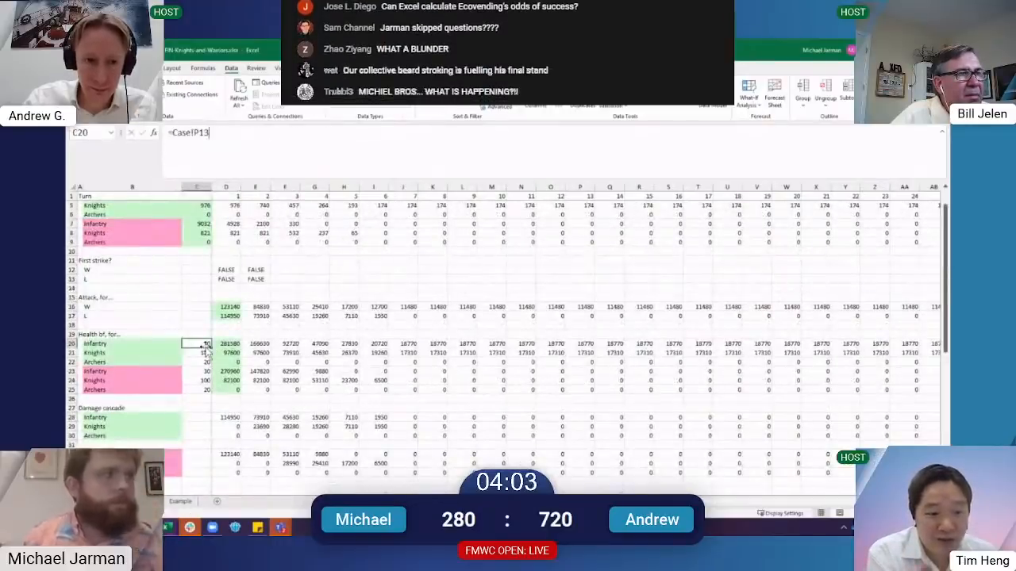
key(ctrl+bracketleft)
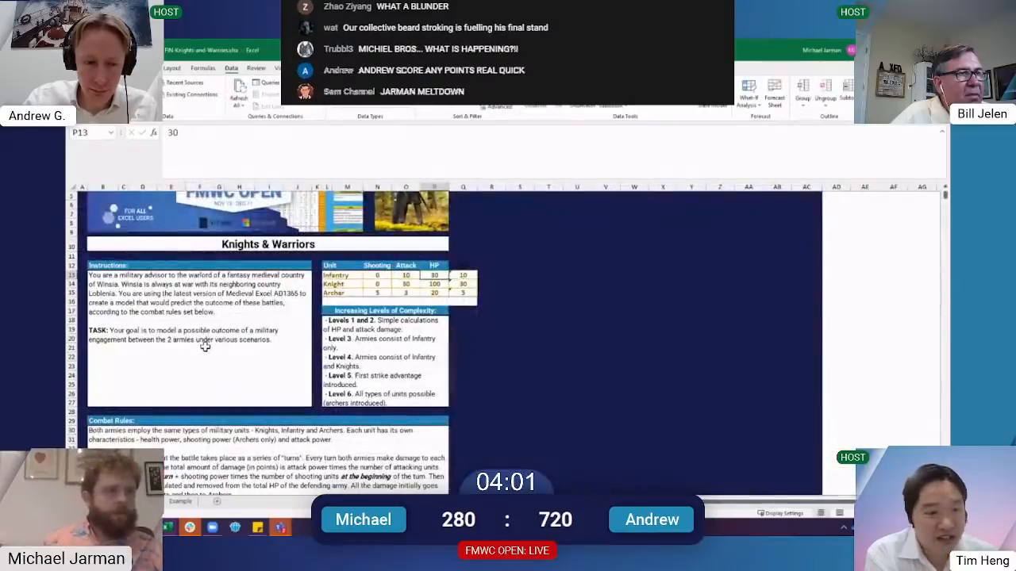
key(F5)
key(Return)
key(Down)
key(Down)
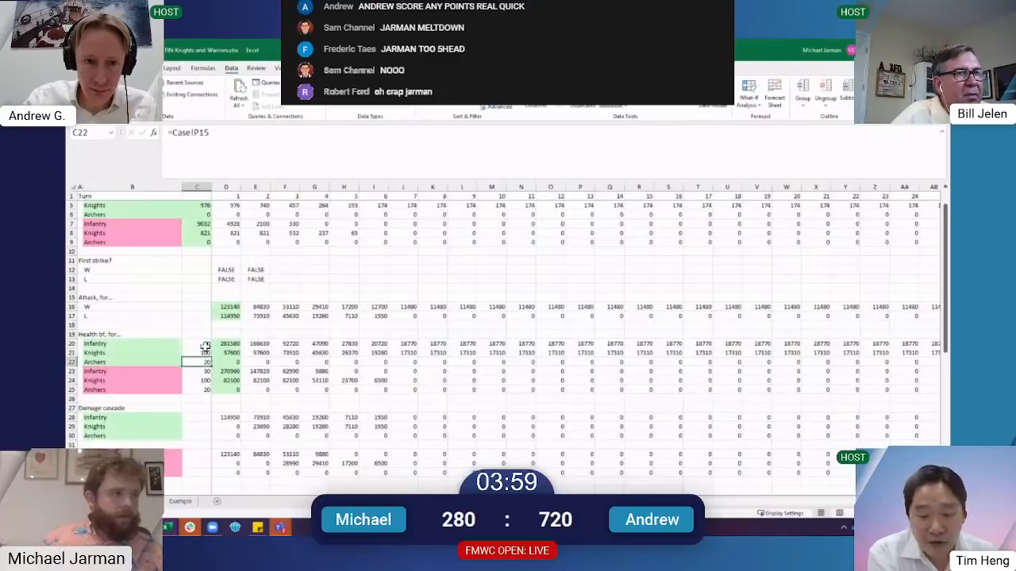
Inspect the formulas for Loblenia's Infantry health before the fight in D23 and E23
key(Down)
key(Right)
key(Right)
text(=D41)
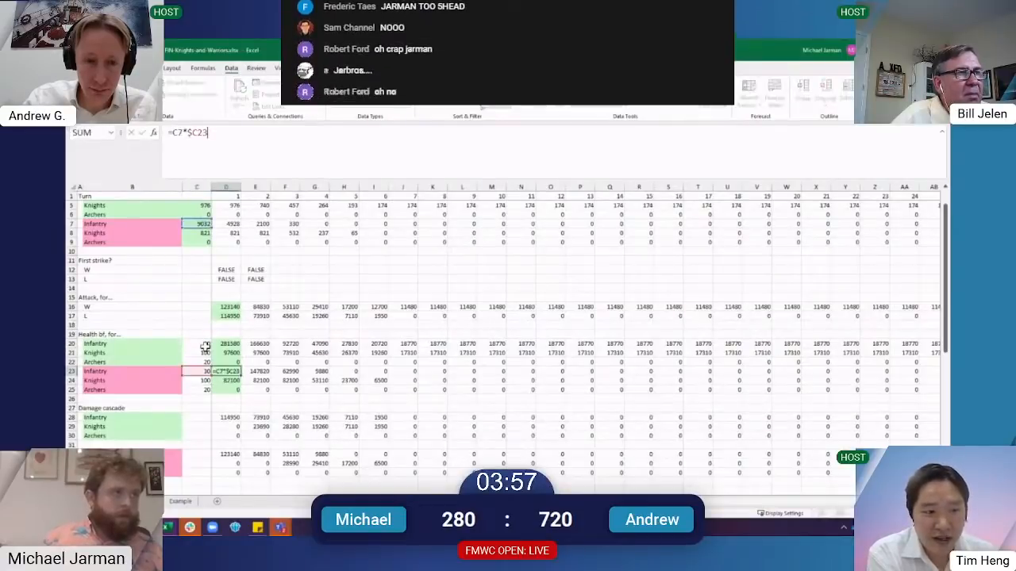
key(ctrl+Return)
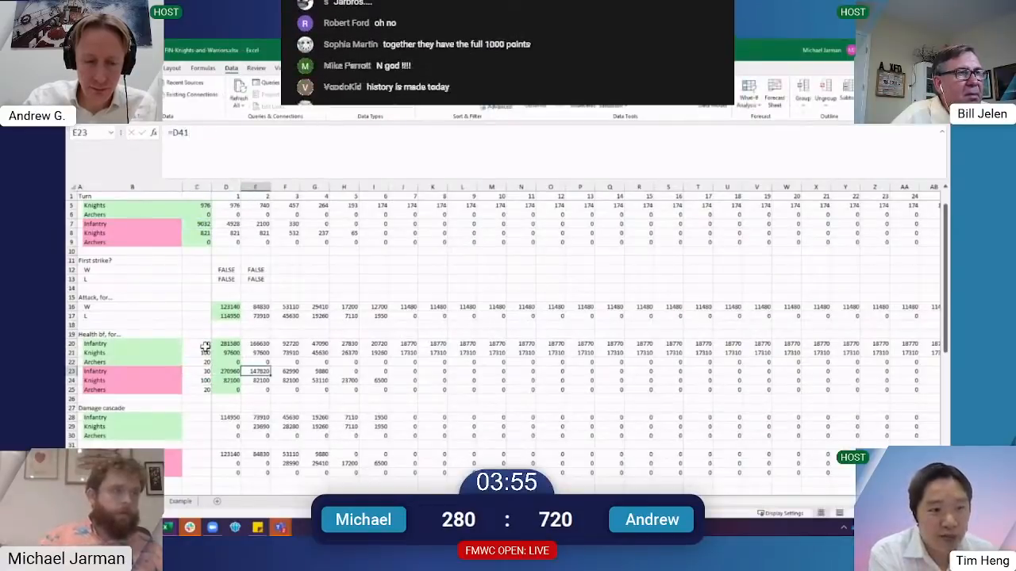
Review the model's calculation blocks, the Level 3 battles, and the First strike and Archers rules and unit table on the Case sheet
scroll(213, 349, up, 1)
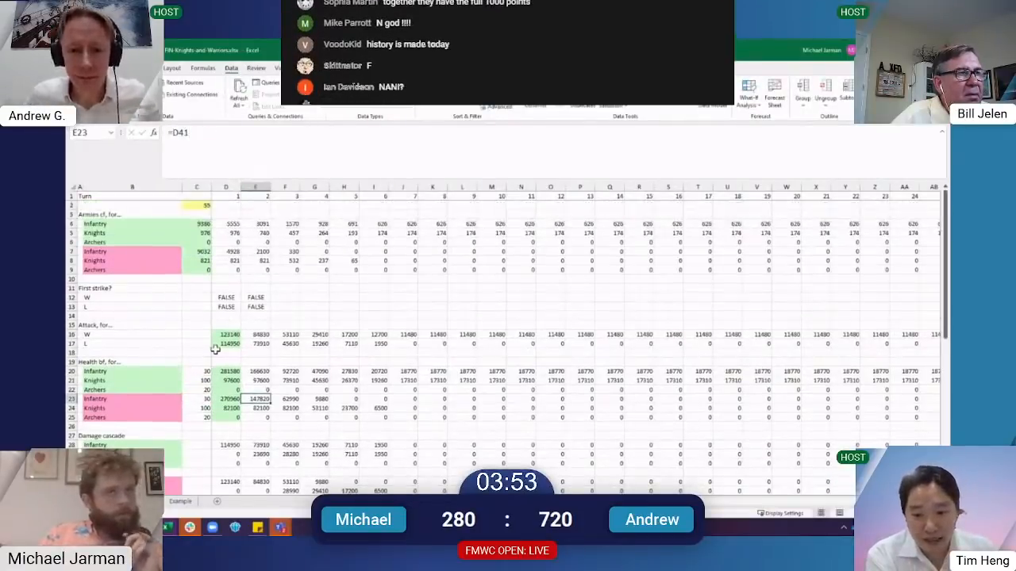
scroll(216, 350, down, 6)
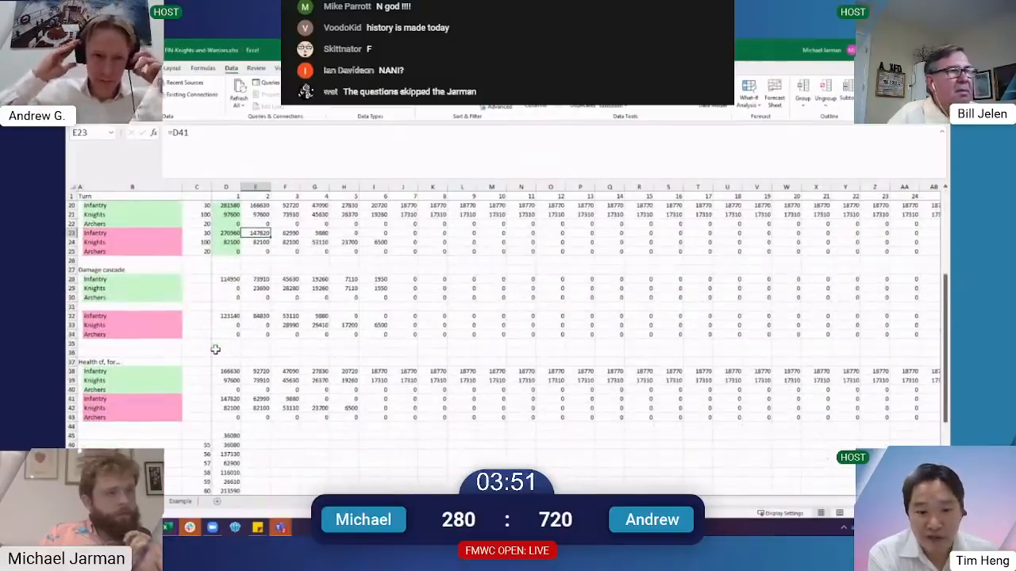
scroll(215, 349, down, 4)
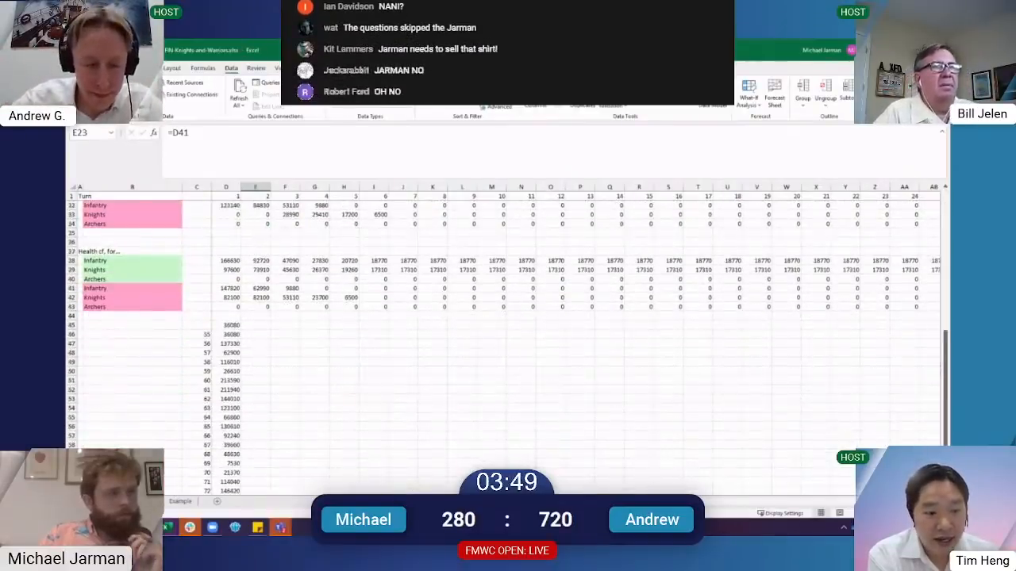
key(ctrl+Page_Up)
scroll(302, 356, down, 20)
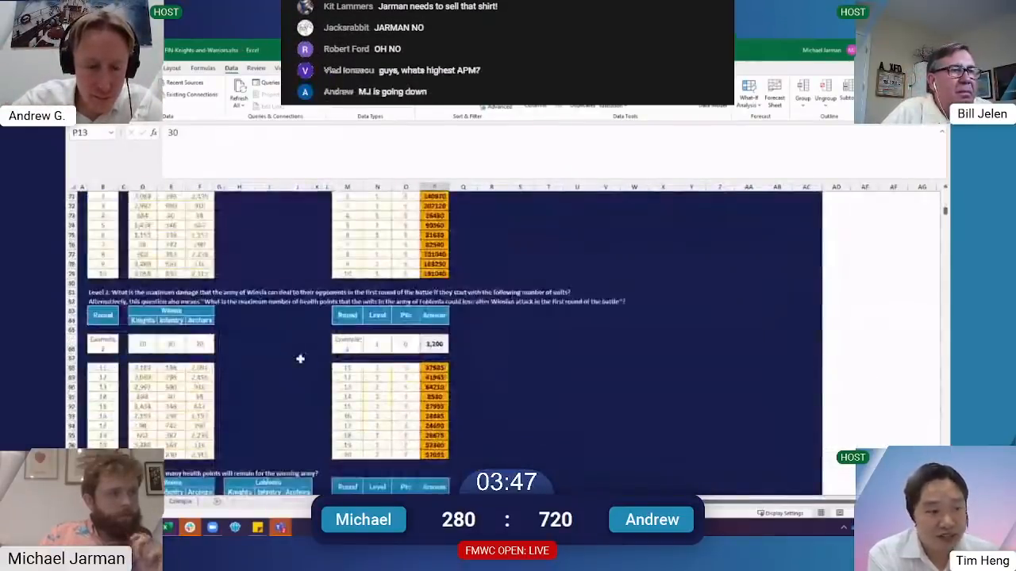
scroll(300, 359, down, 7)
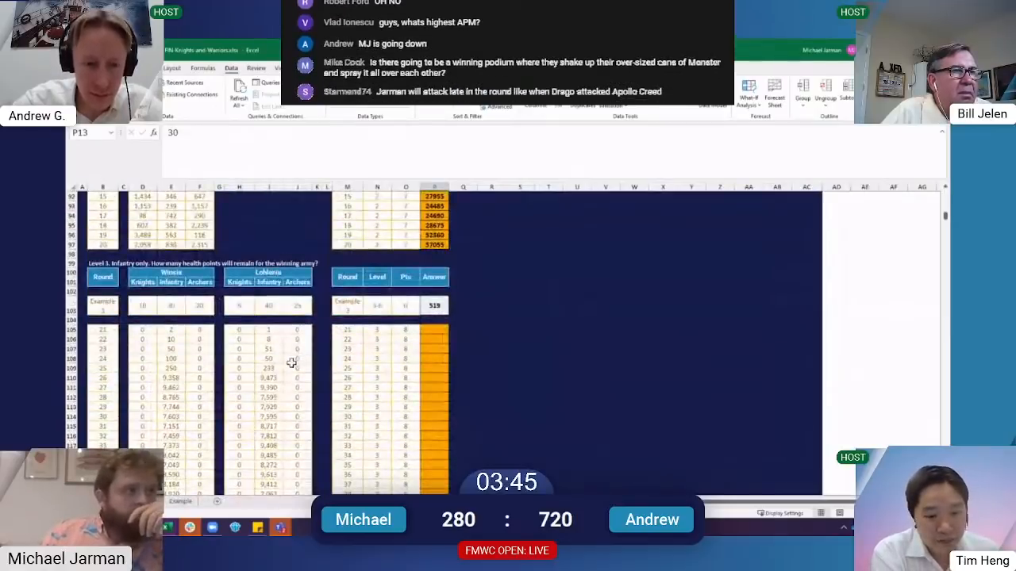
scroll(294, 362, up, 19)
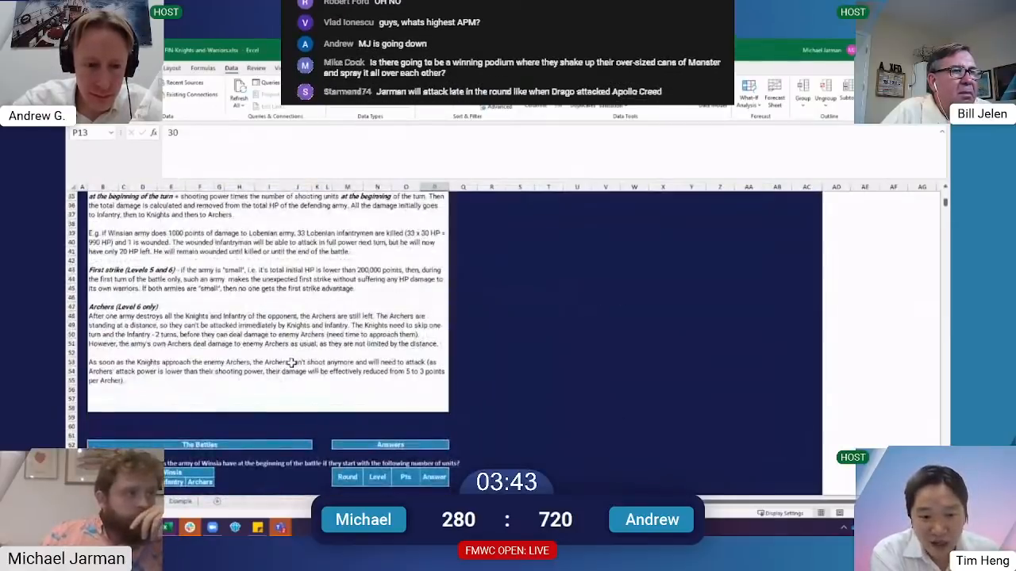
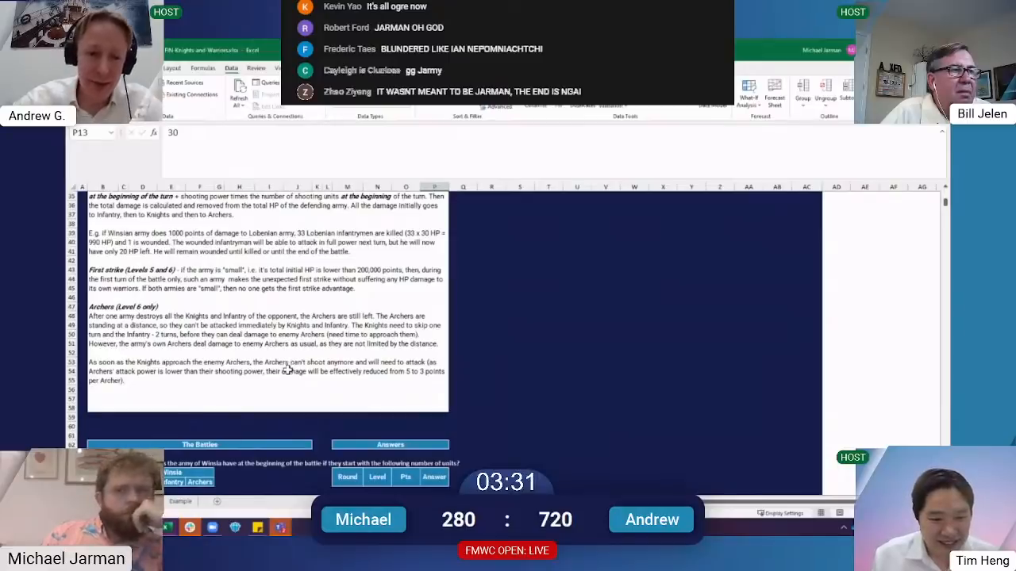
scroll(287, 371, up, 8)
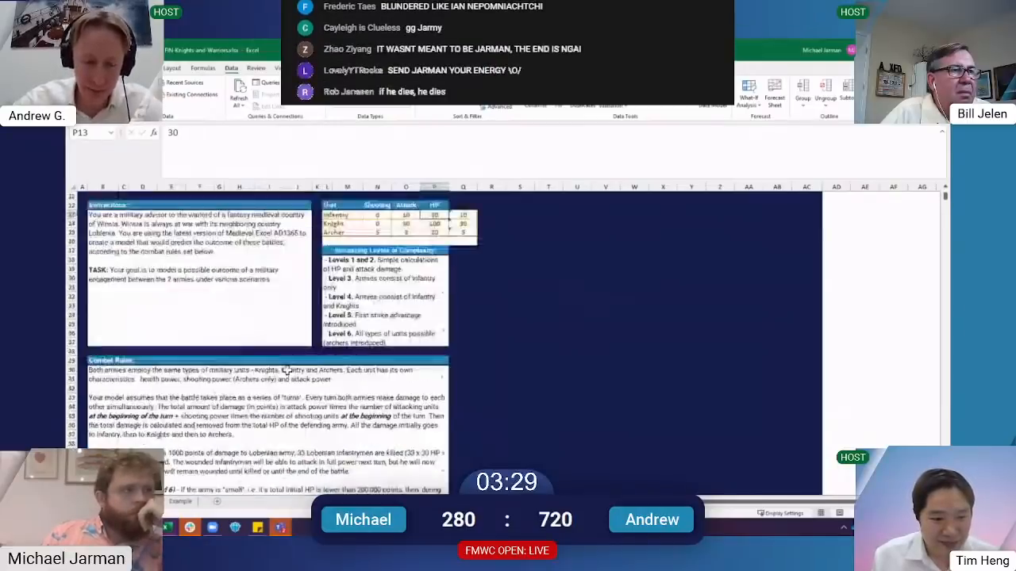
scroll(287, 371, up, 3)
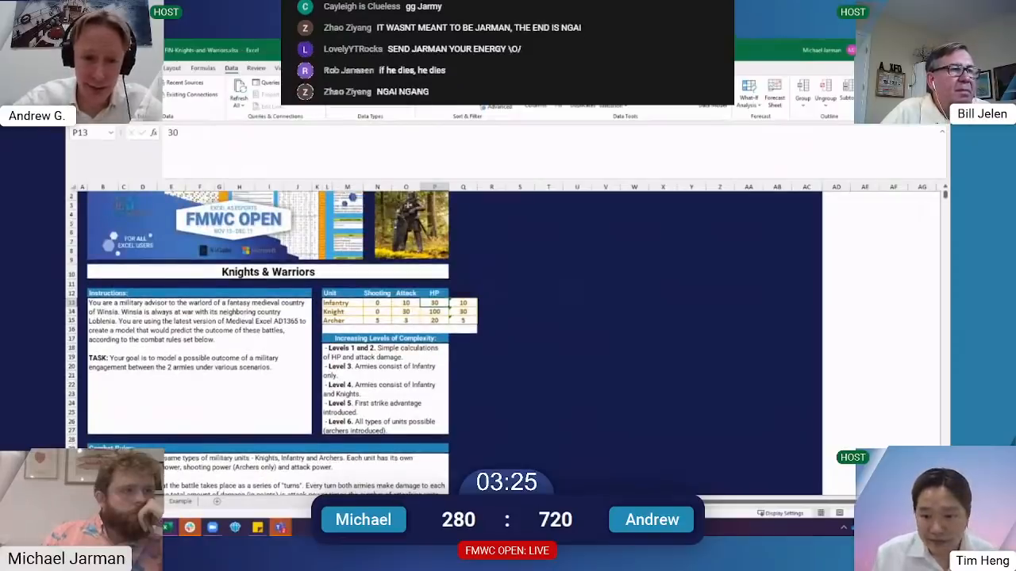
Look through the model's turn-by-turn simulation again and inspect the data table formula in D46
click(141, 501)
scroll(251, 345, up, 10)
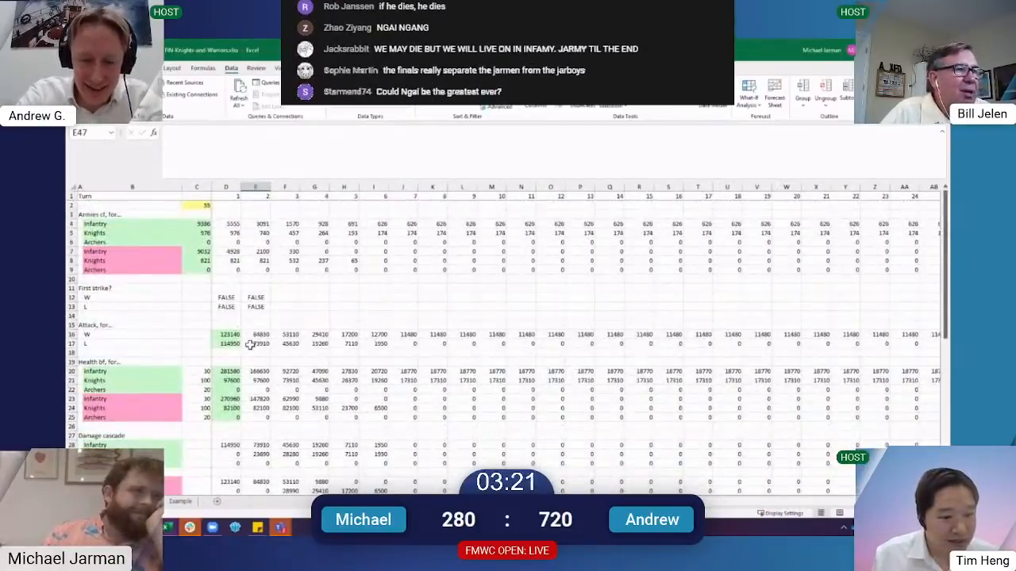
scroll(250, 344, down, 10)
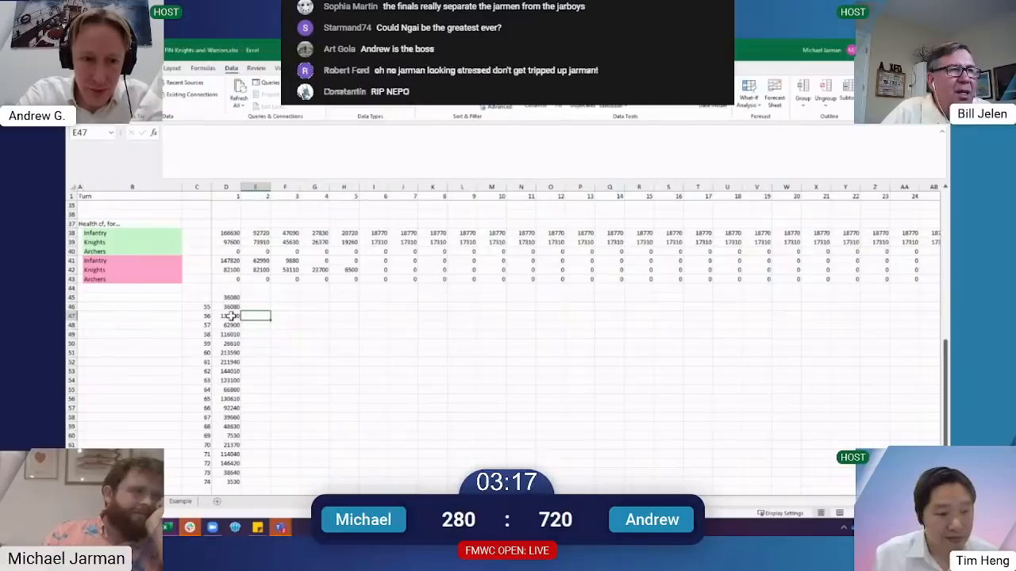
click(230, 307)
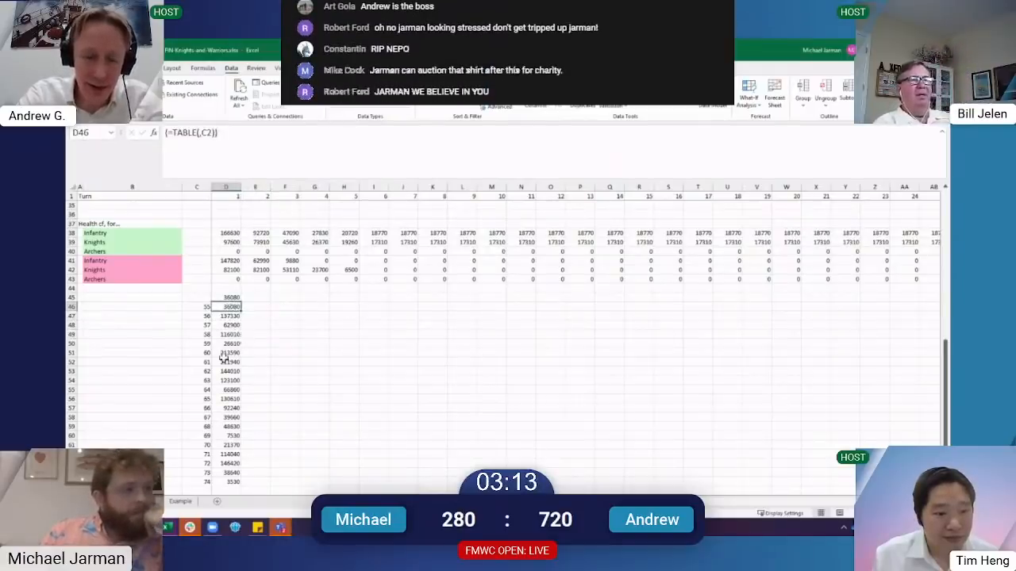
scroll(211, 384, up, 11)
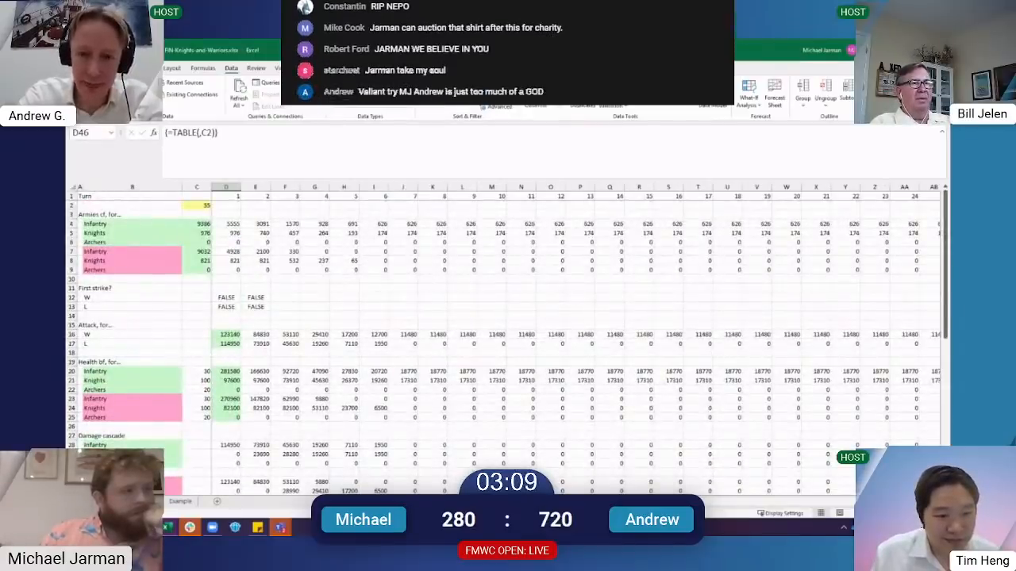
Check the Level 4 battles on the Case sheet and trace Winsia's Infantry formula in C4 to its source range
click(131, 502)
scroll(191, 452, down, 12)
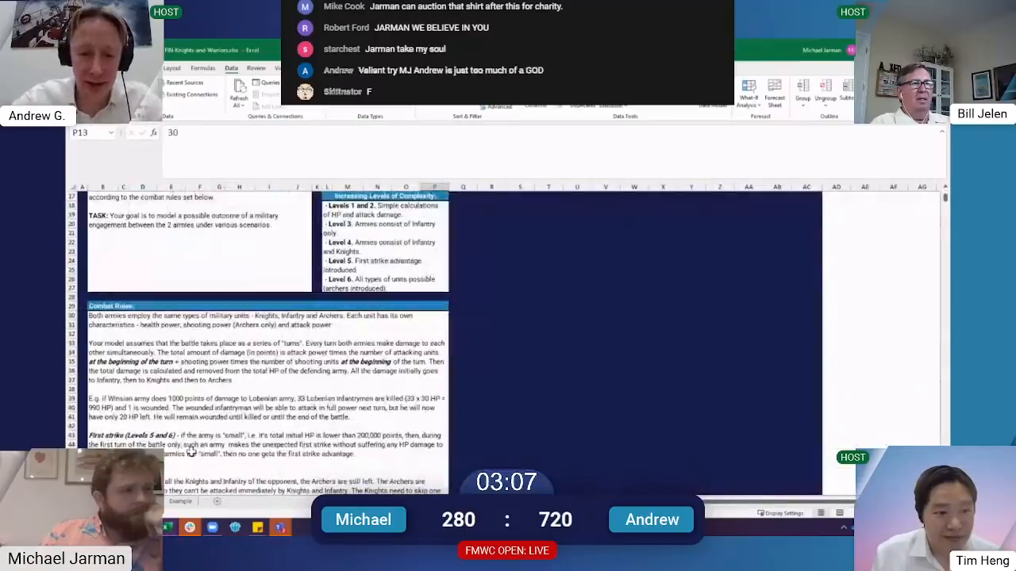
scroll(191, 453, down, 20)
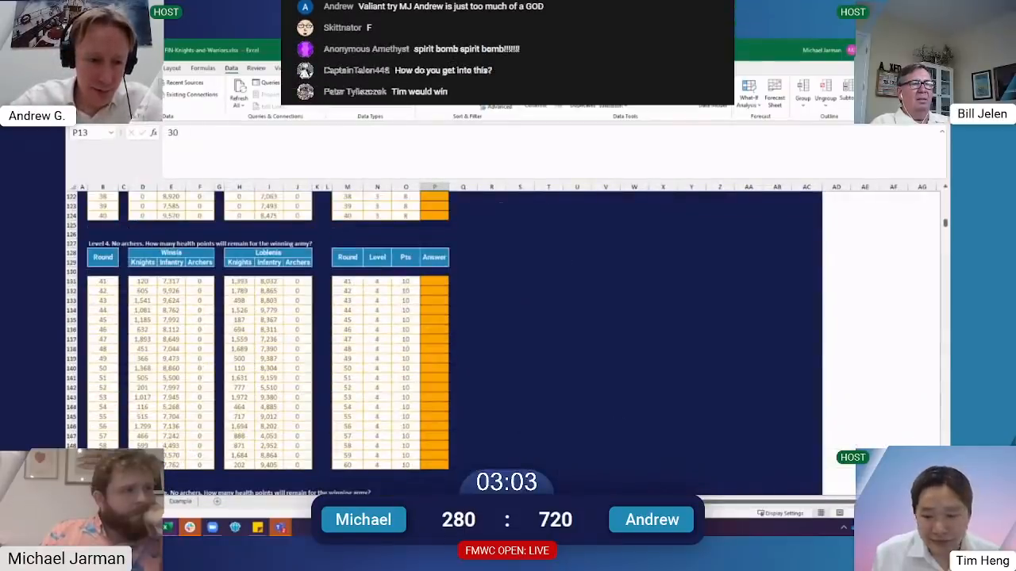
key(ctrl+Page_Up)
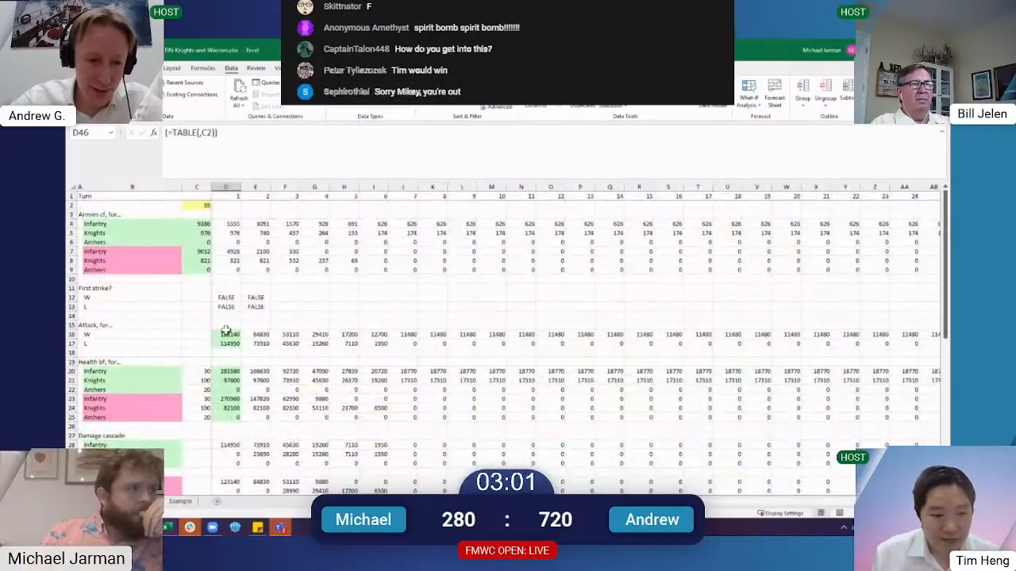
click(198, 224)
key(ctrl+bracketleft)
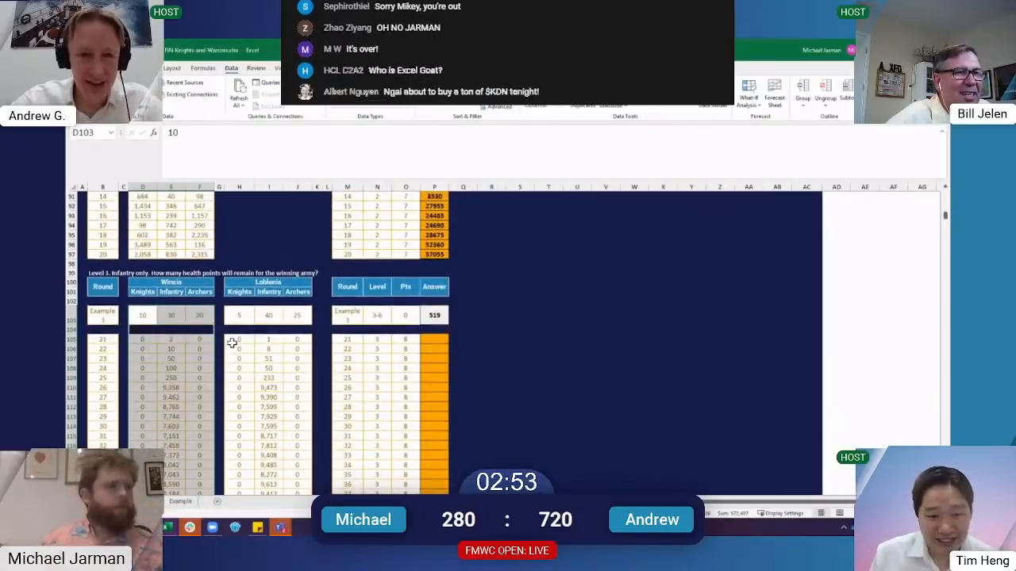
key(F5)
key(Return)
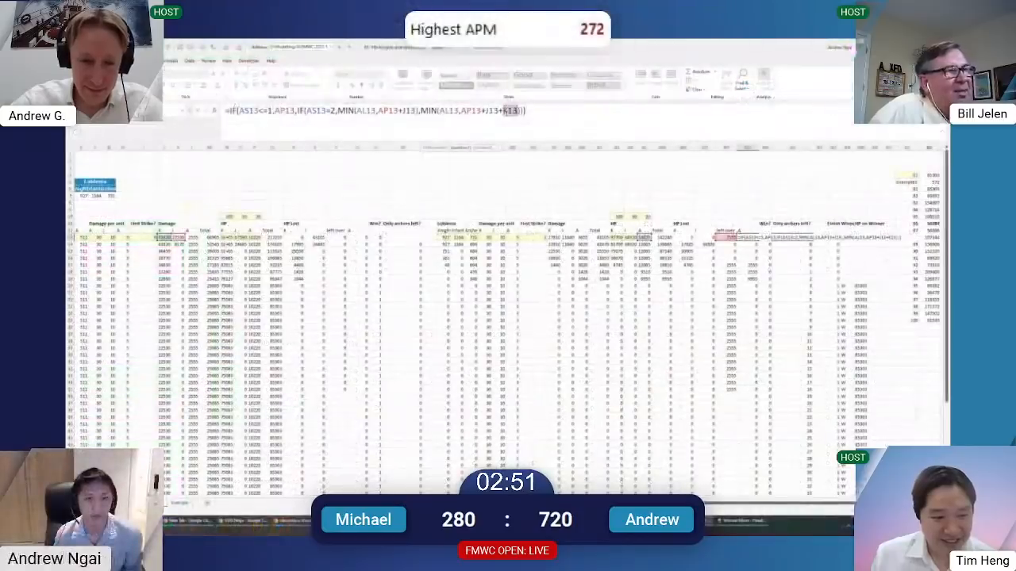
Check the Archers' HP lost formulas in AQ13, AQ18 and AQ19, focusing on the damage references in AQ13
double_click(480, 111)
double_click(493, 111)
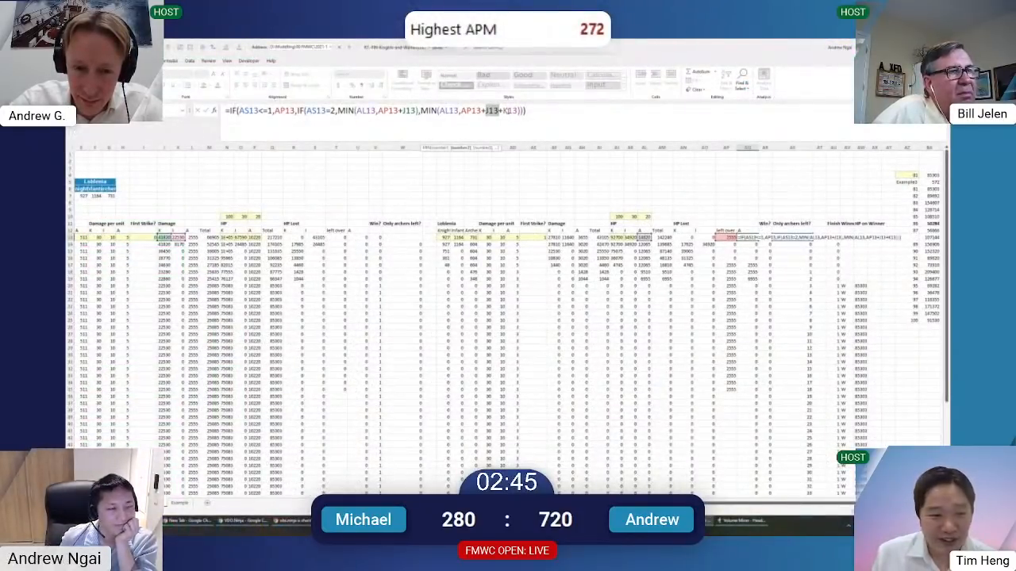
double_click(511, 111)
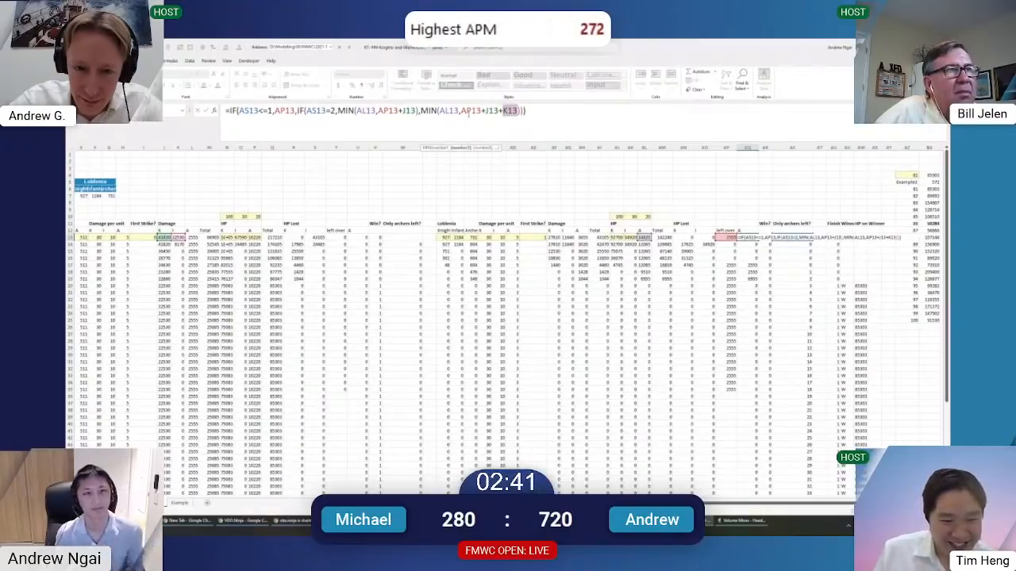
key(Escape)
key(F2)
key(Escape)
key(Down)
key(Down)
key(Down)
key(Down)
key(Down)
key(F2)
key(Escape)
key(Down)
key(F2)
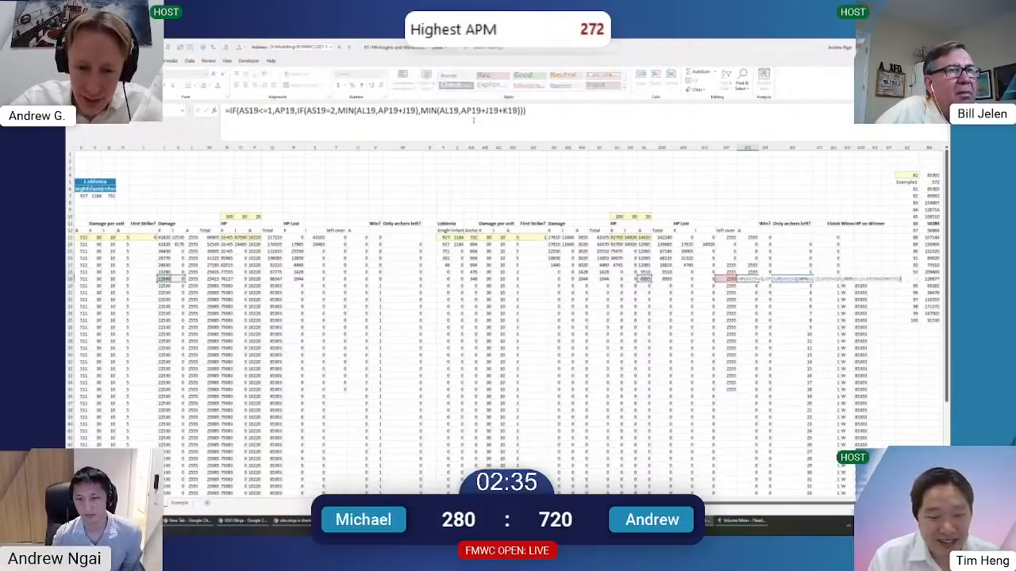
Examine the "Only archers left?" counter formulas in AS17 to AS19
key(Escape)
key(Up)
key(Right)
key(Right)
key(F2)
key(Escape)
key(Up)
key(F2)
key(Escape)
key(Down)
key(F2)
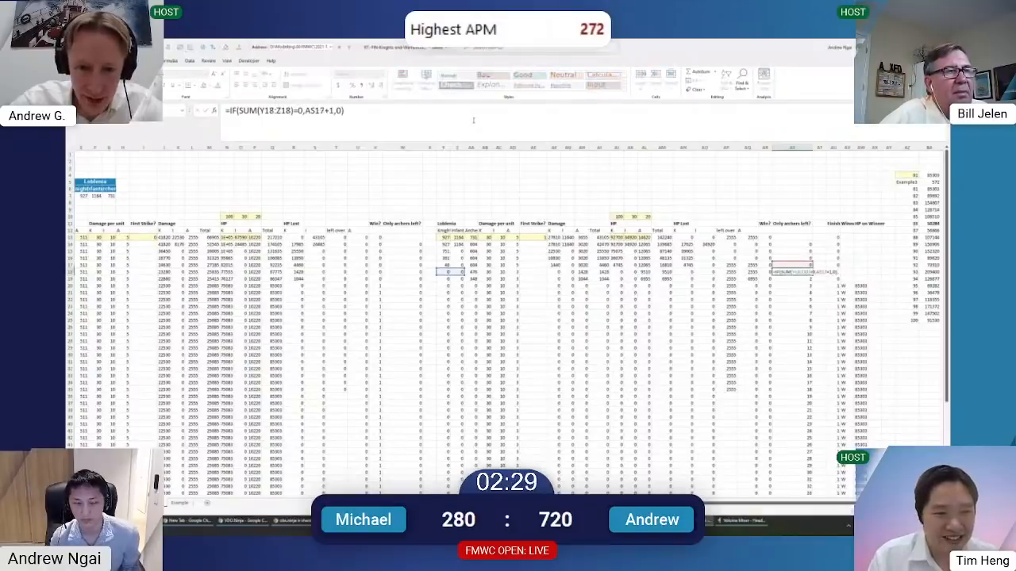
key(Escape)
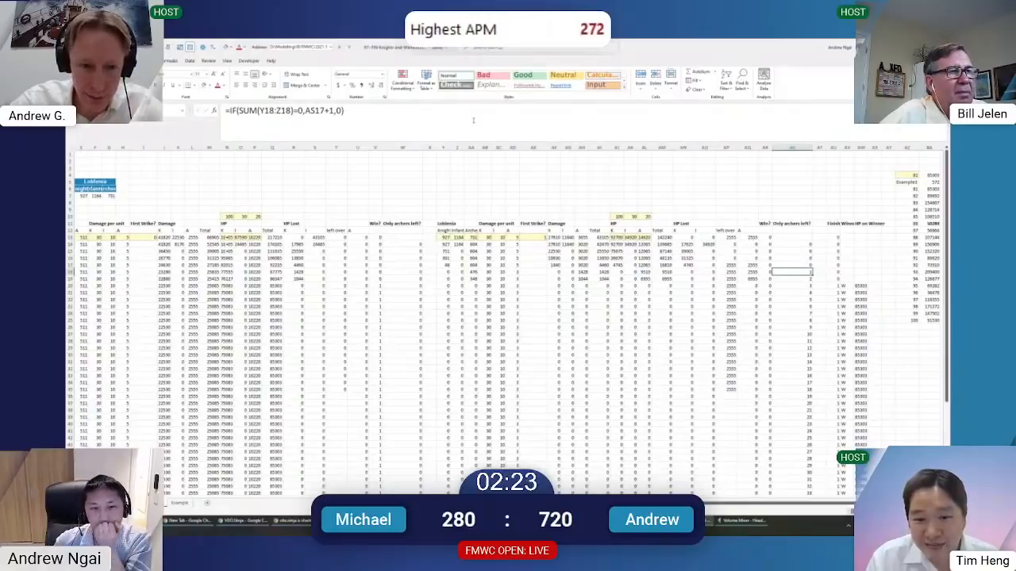
key(Up)
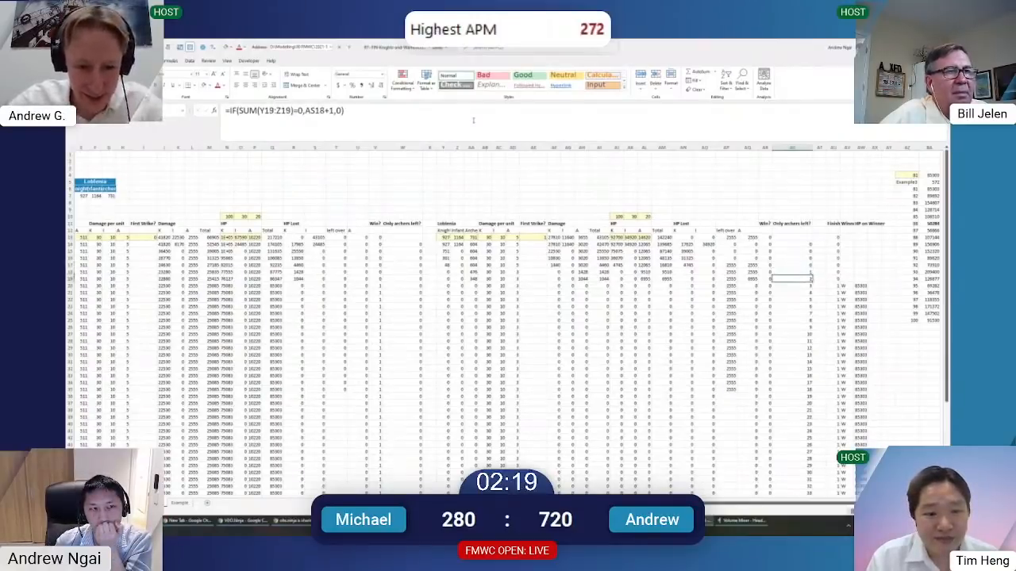
Inspect the Archers' HP lost formula in AQ13 and the left over formula in AP13
key(Left)
key(Up)
key(Up)
key(Up)
key(Up)
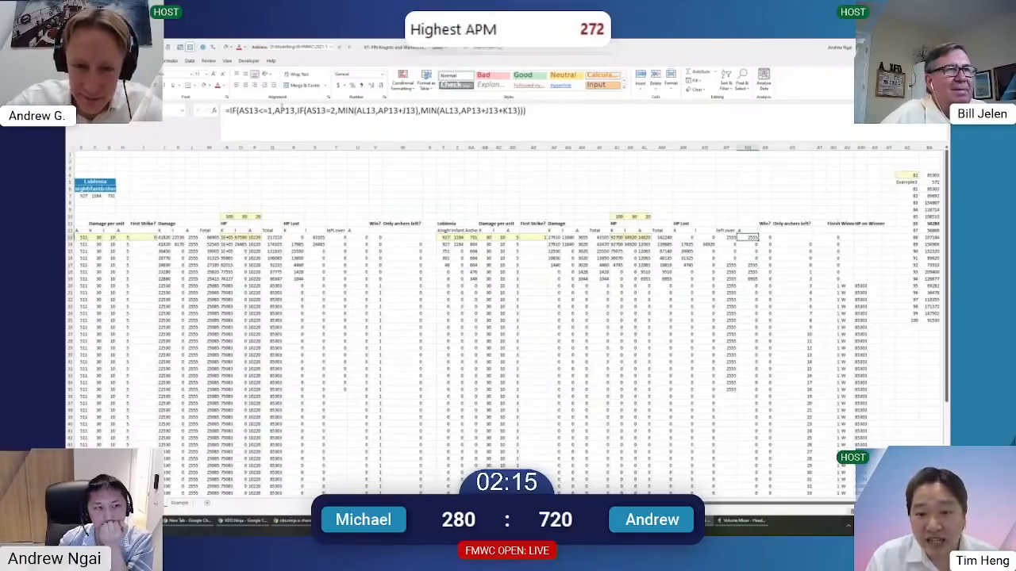
click(282, 110)
key(Escape)
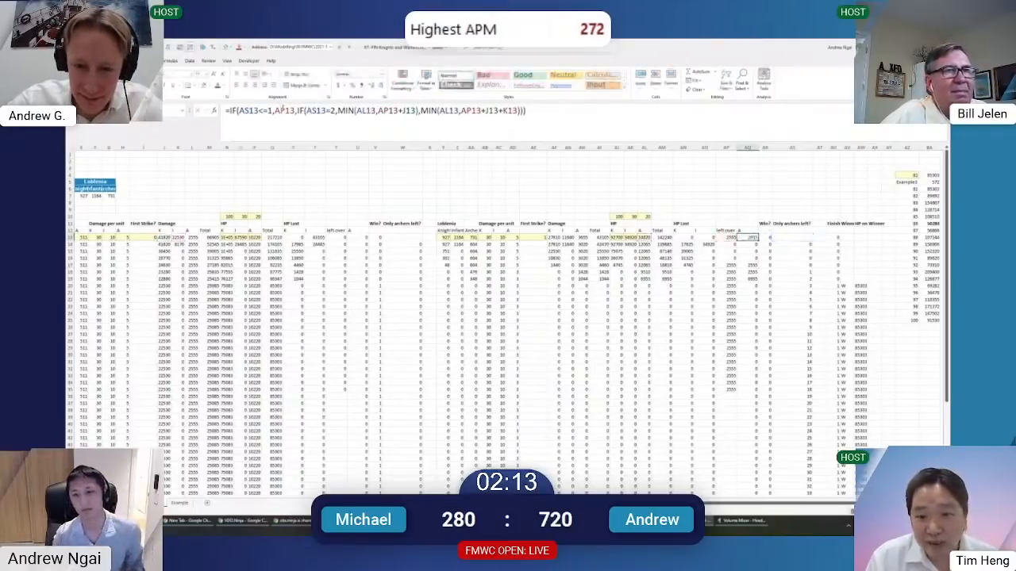
key(Left)
key(F2)
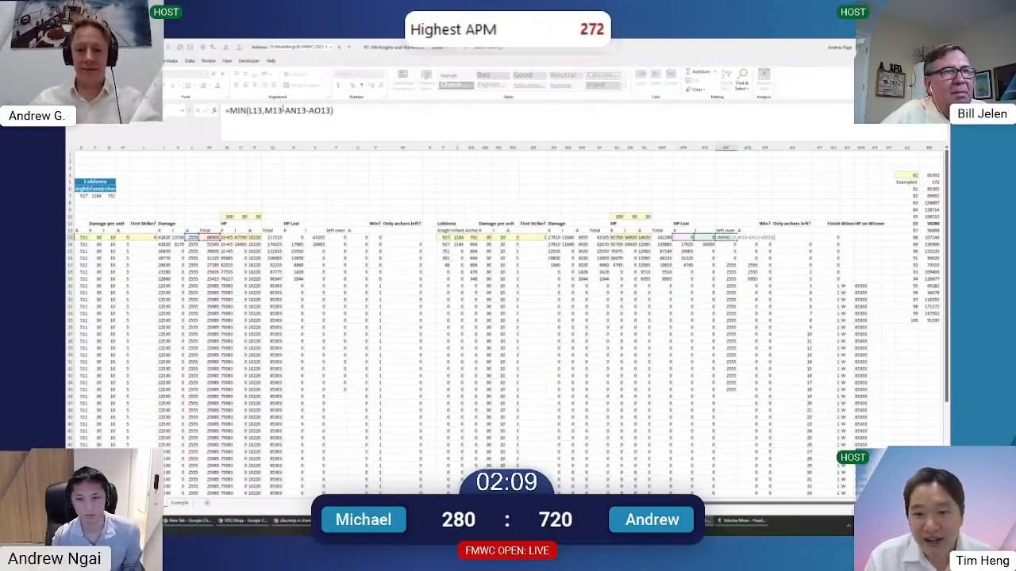
Compare the formulas in AQ13 and AQ14, and inspect the left over formula in AP14
key(Escape)
key(Down)
key(Right)
key(F2)
key(Escape)
key(Up)
key(F2)
key(Escape)
key(Down)
key(F2)
key(Escape)
key(Left)
key(F2)
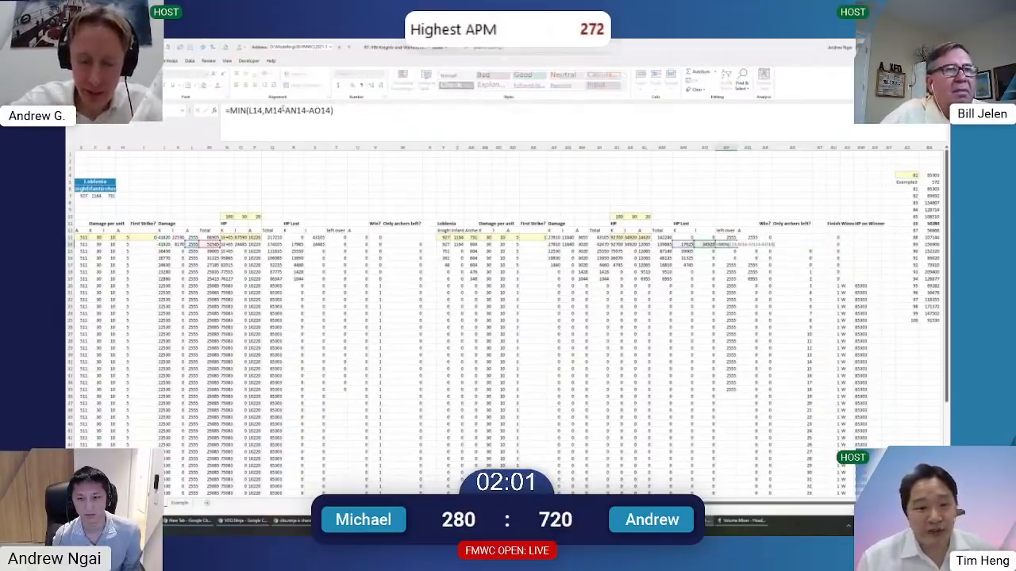
Recheck the cell references in the first left over formula in AP13 against AQ13 and the rows below
key(Escape)
key(Up)
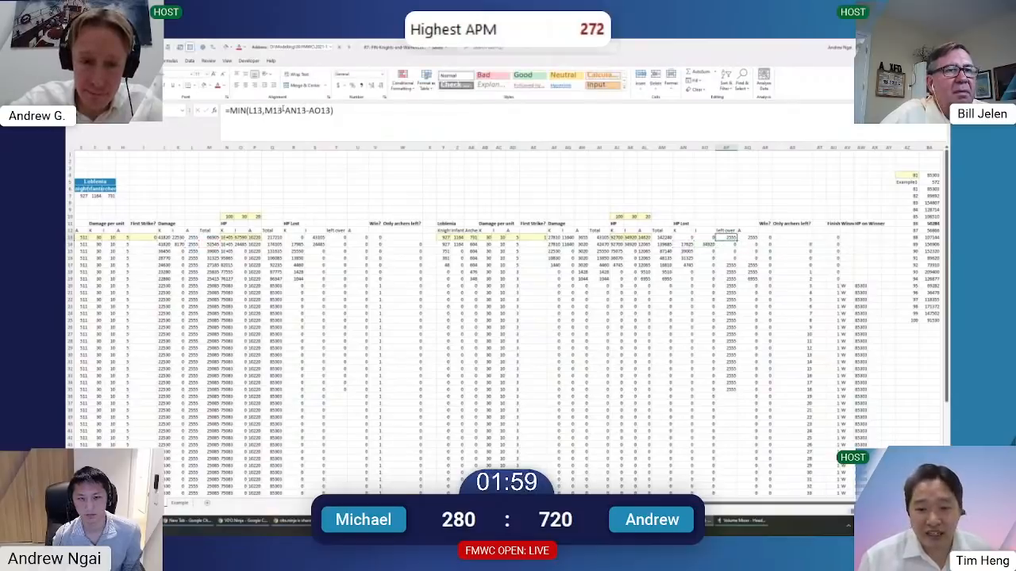
key(Right)
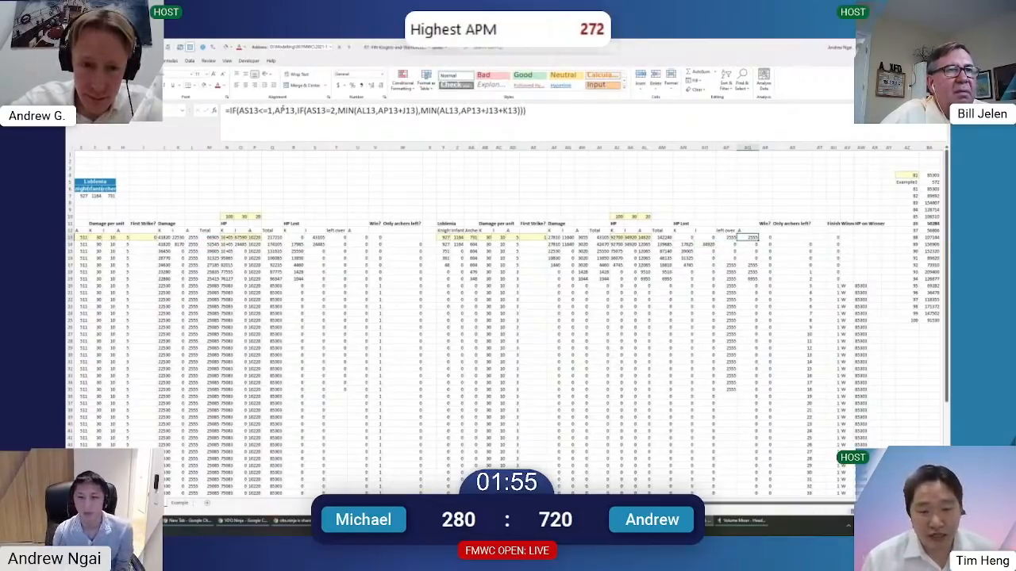
key(Left)
key(Down)
key(Down)
key(Up)
key(Up)
key(F2)
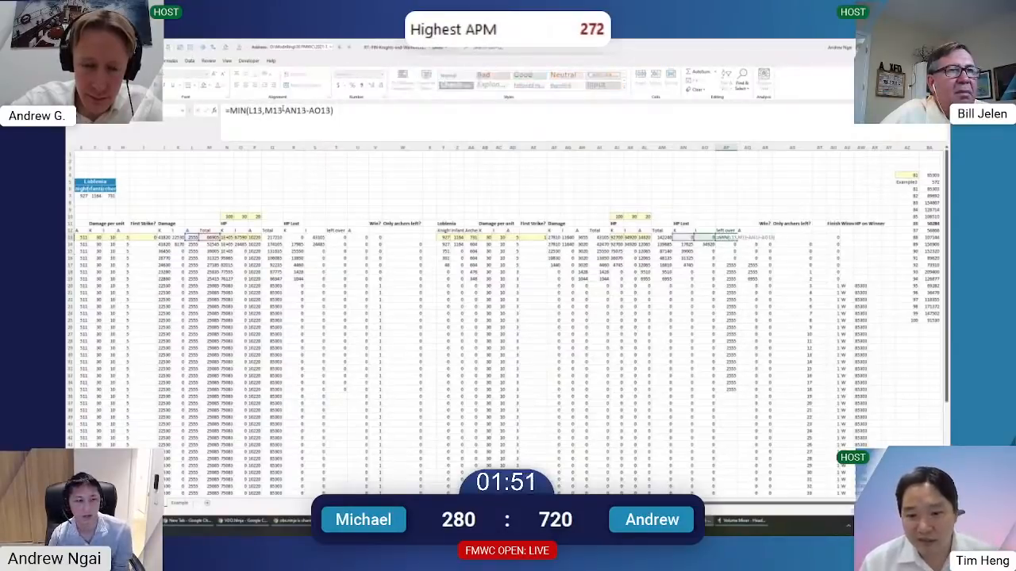
click(282, 110)
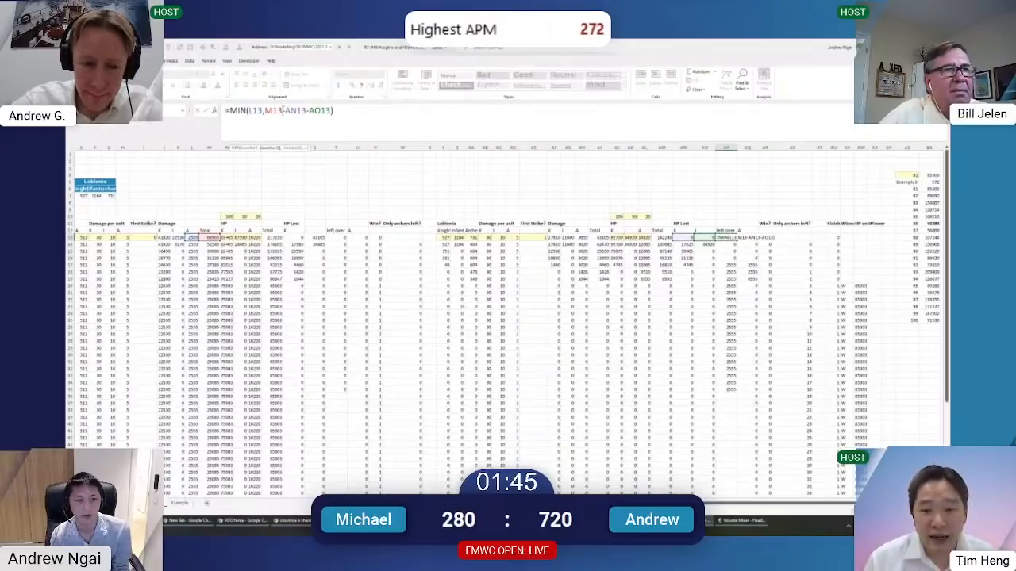
key(Escape)
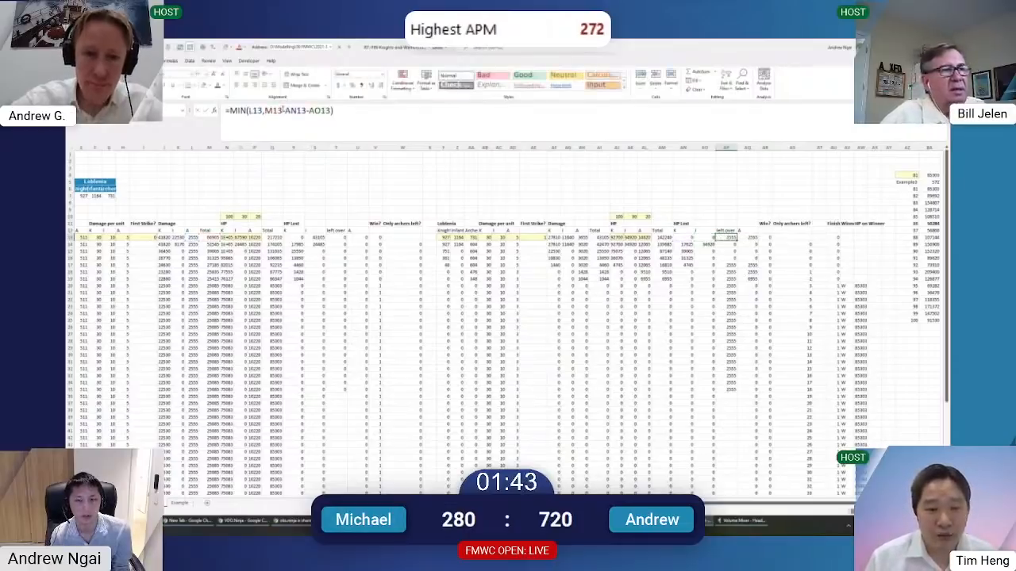
Wrap the AP13 left over formula as =IF(AND(AE13=1,I13=0),0,MIN(L13,M13-AN13-AO13)) and fill it down the column
click(236, 110)
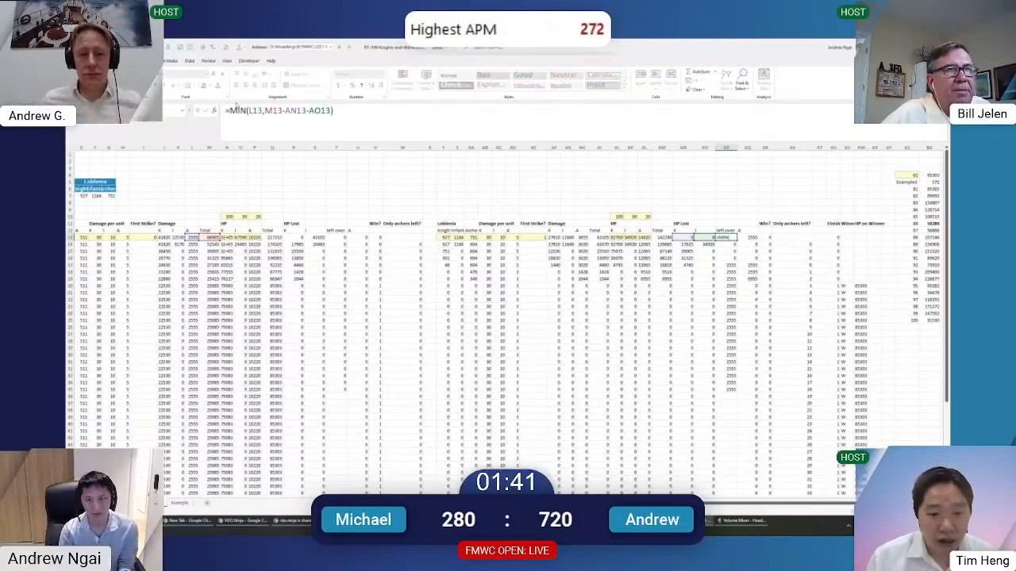
key(Escape)
key(Left)
click(321, 110)
key(shift+Home)
key(ctrl+c)
key(Escape)
key(Right)
key(F2)
key(Home)
key(Delete)
key(ctrl+v)
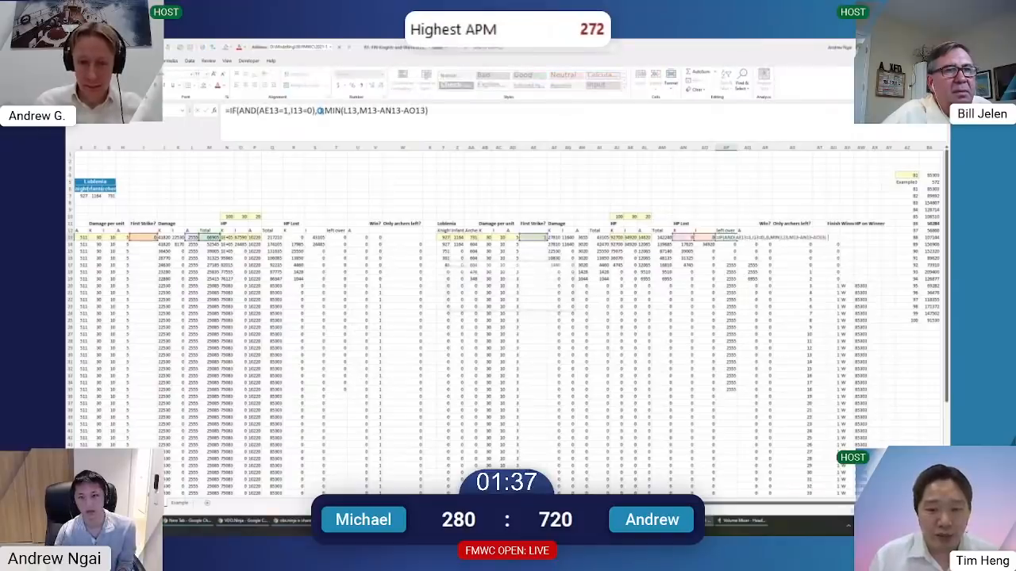
key(ctrl+Return)
key(ctrl+shift+Down)
key(ctrl+d)
key(Up)
key(Down)
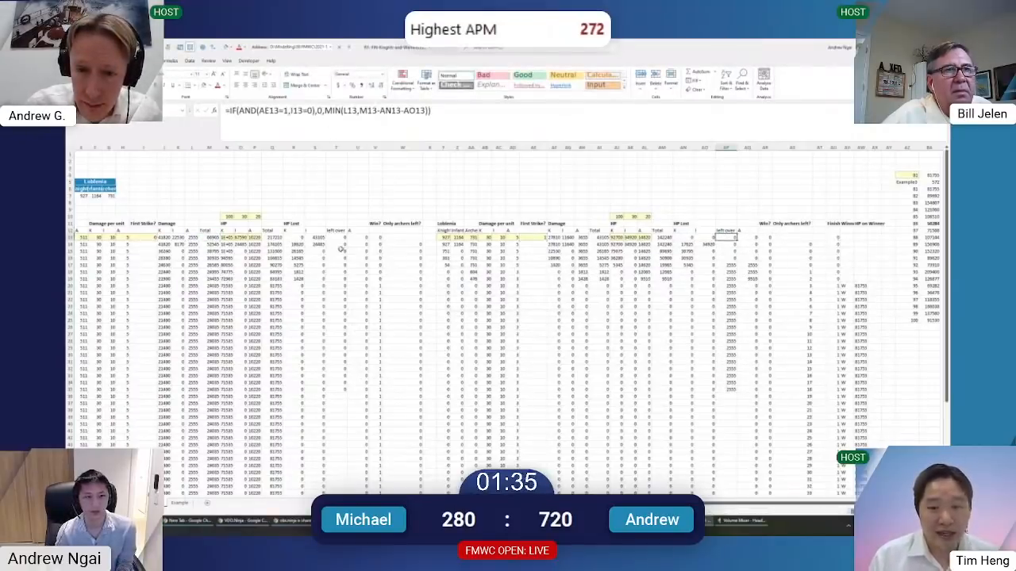
Wrap the T13 left over formula as =IF(AND(I13=1,AE13=0),0,MIN(AH13,AI13-R13-S13)), reusing the first-strike condition from S13
click(334, 237)
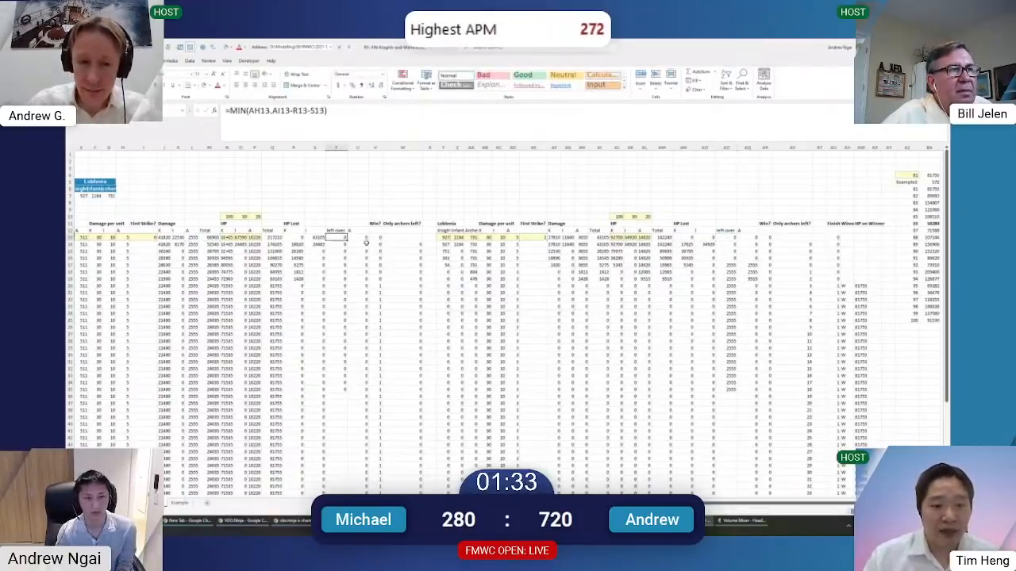
key(Left)
key(F2)
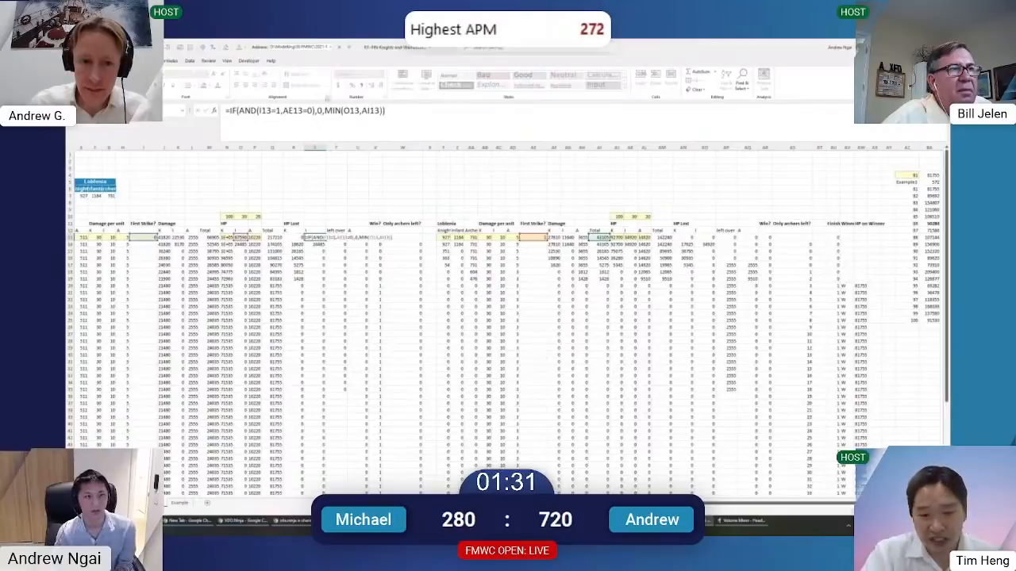
click(323, 110)
key(shift+Home)
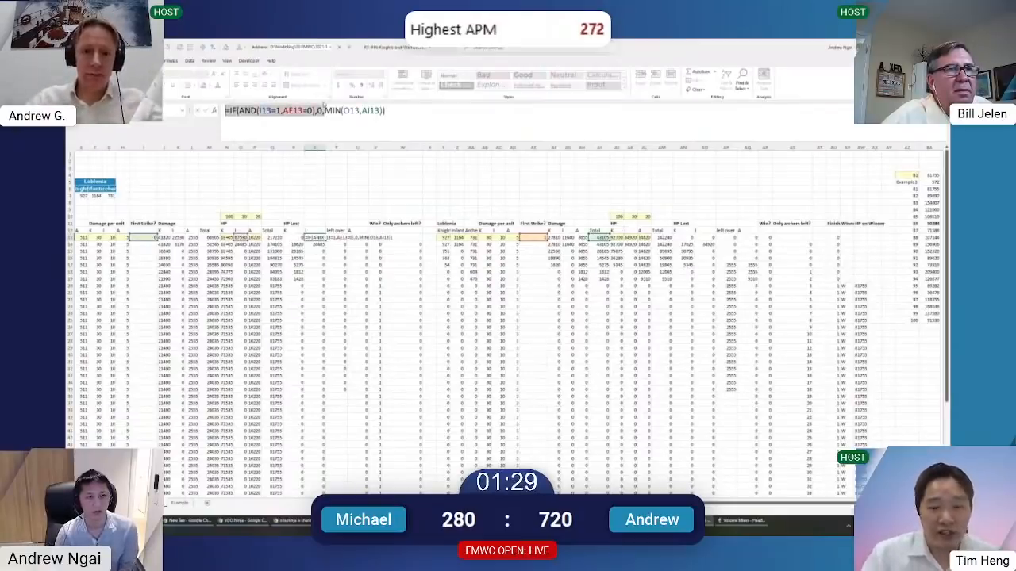
key(ctrl+c)
key(Tab)
key(F2)
key(Home)
key(Delete)
key(ctrl+v)
key(End)
text())
key(ctrl+Return)
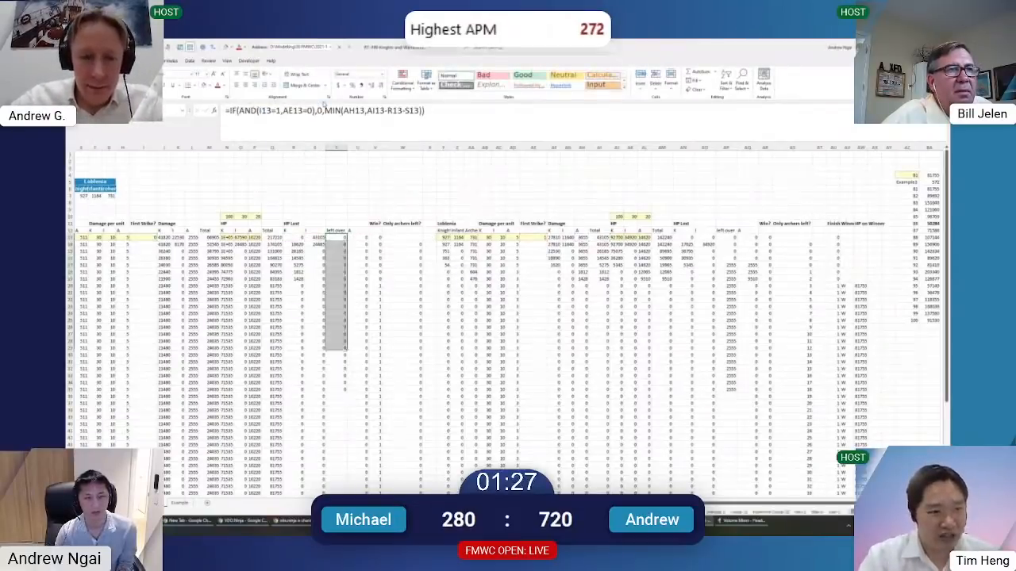
Fill the revised left over formula in column T down to row 68
key(Right)
click(323, 417)
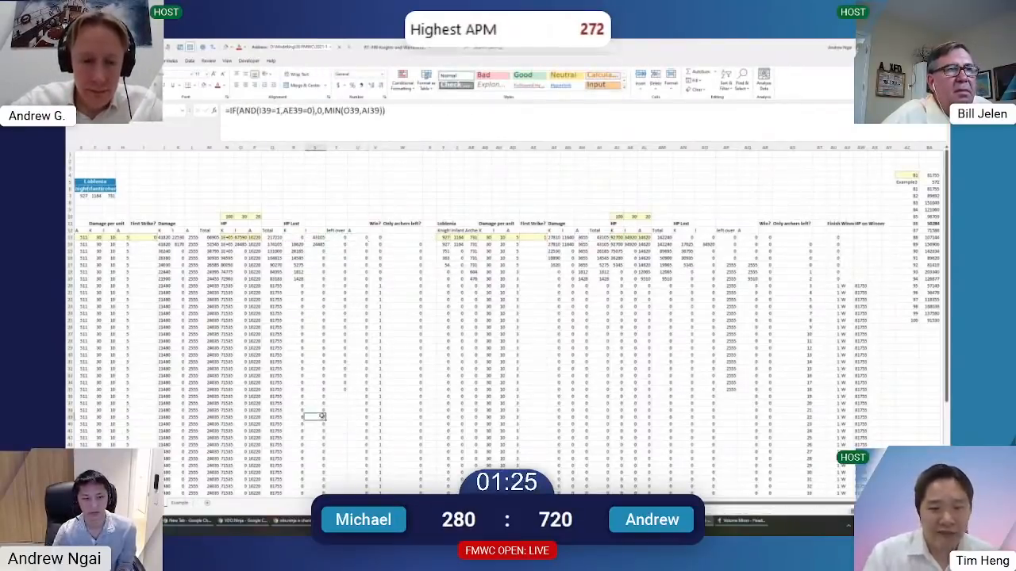
key(ctrl+Down)
key(Right)
key(ctrl+shift+Up)
key(ctrl+d)
scroll(507, 318, up, 15)
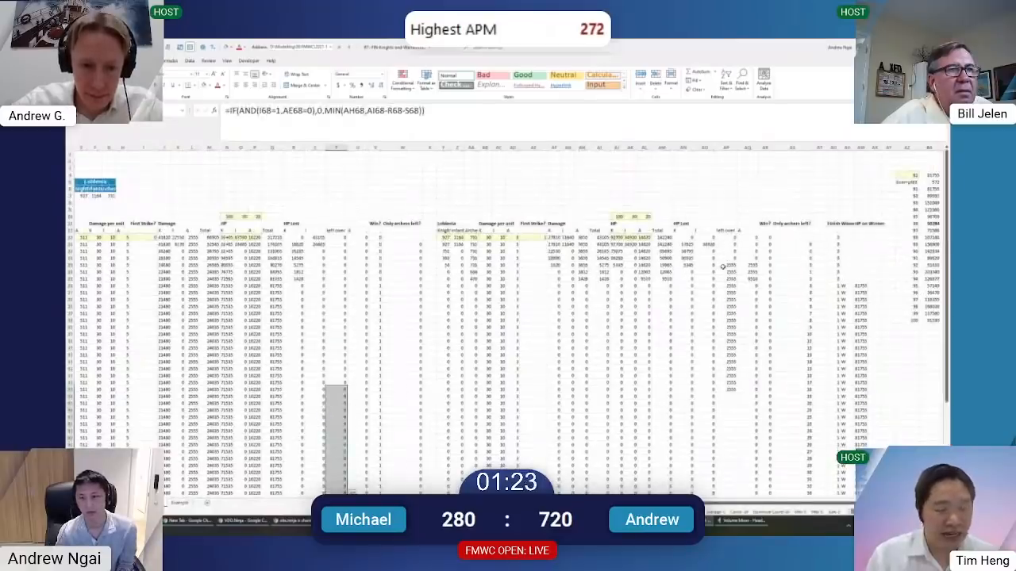
Fill the revised left over formula in column AP down to row 68
click(715, 316)
key(ctrl+Down)
key(Right)
key(ctrl+shift+Up)
key(ctrl+shift+Up)
key(shift+Down)
key(ctrl+d)
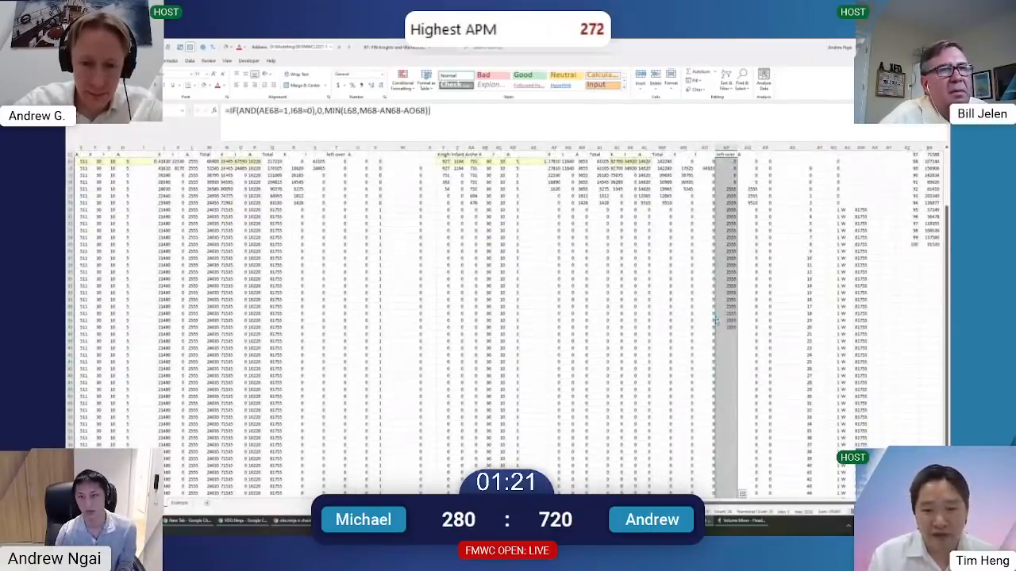
Switch to the answer workbook in the browser and paste the data table results into the Level 6 answers from round 81
scroll(715, 320, up, 5)
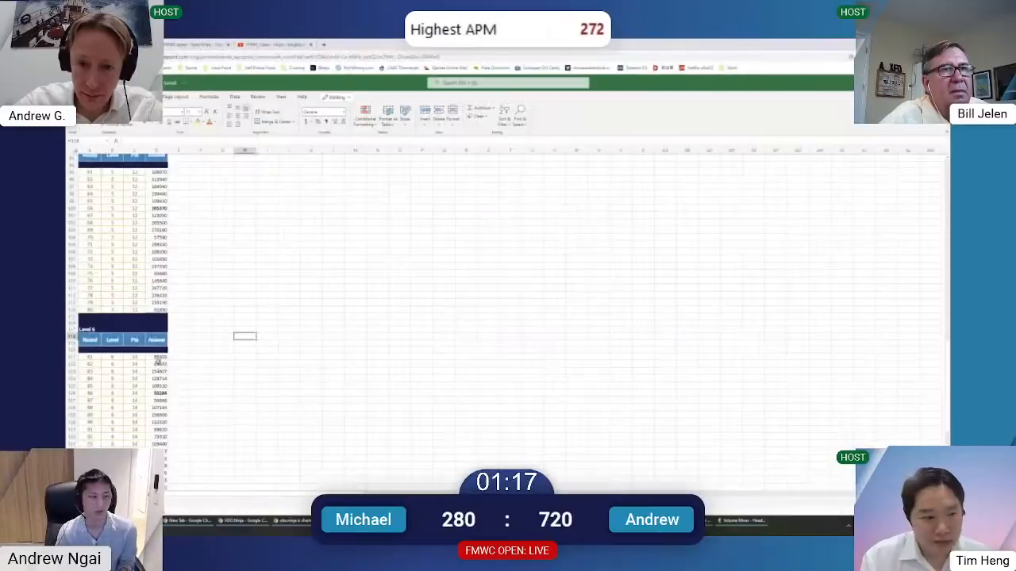
click(158, 358)
key(ctrl+v)
click(228, 343)
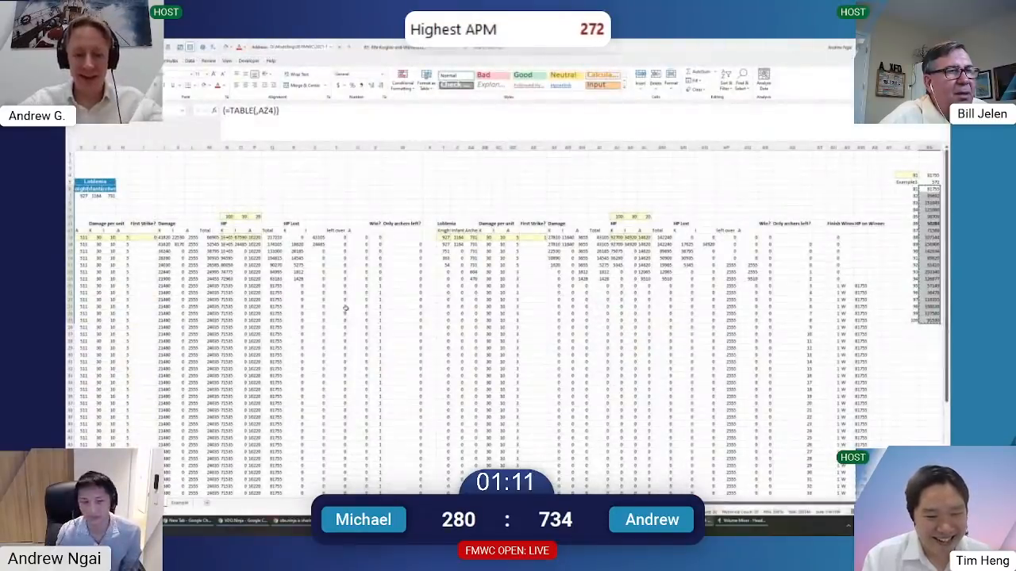
Review the model's simulation formulas again, including AC18, AQ17, the Win? check in V14, and AQ13
click(499, 273)
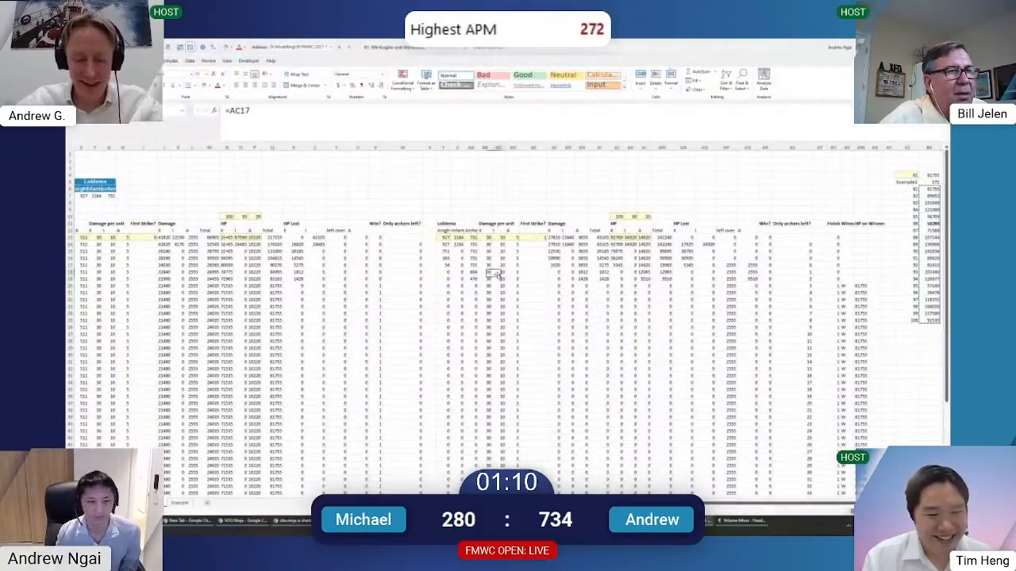
click(725, 292)
click(752, 265)
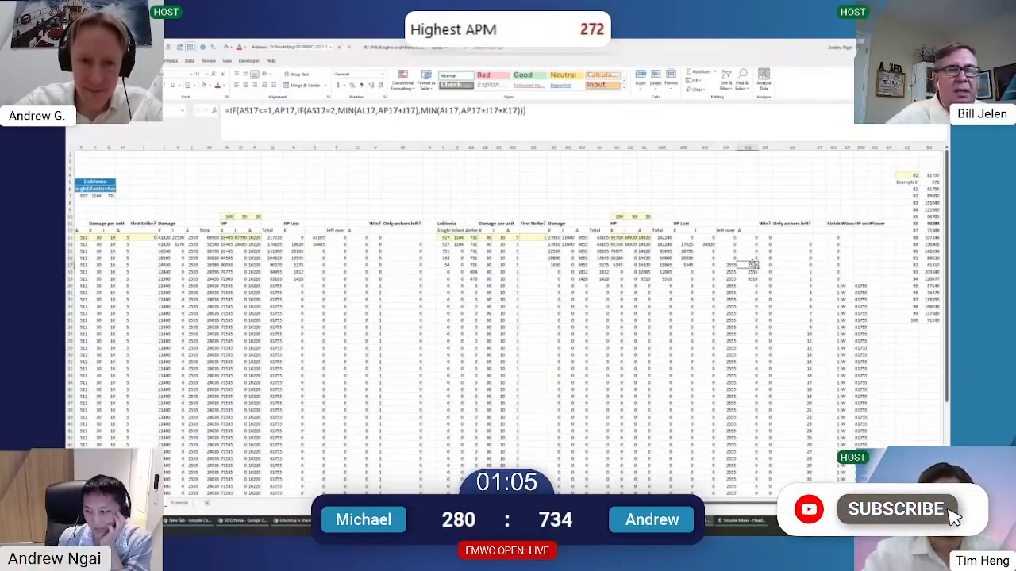
click(530, 273)
click(398, 238)
click(398, 210)
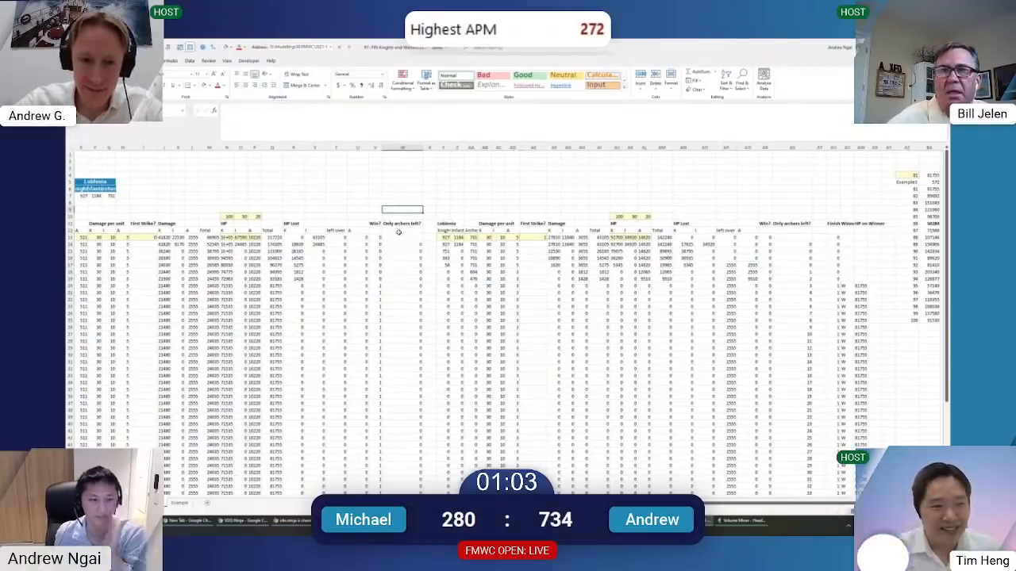
click(374, 244)
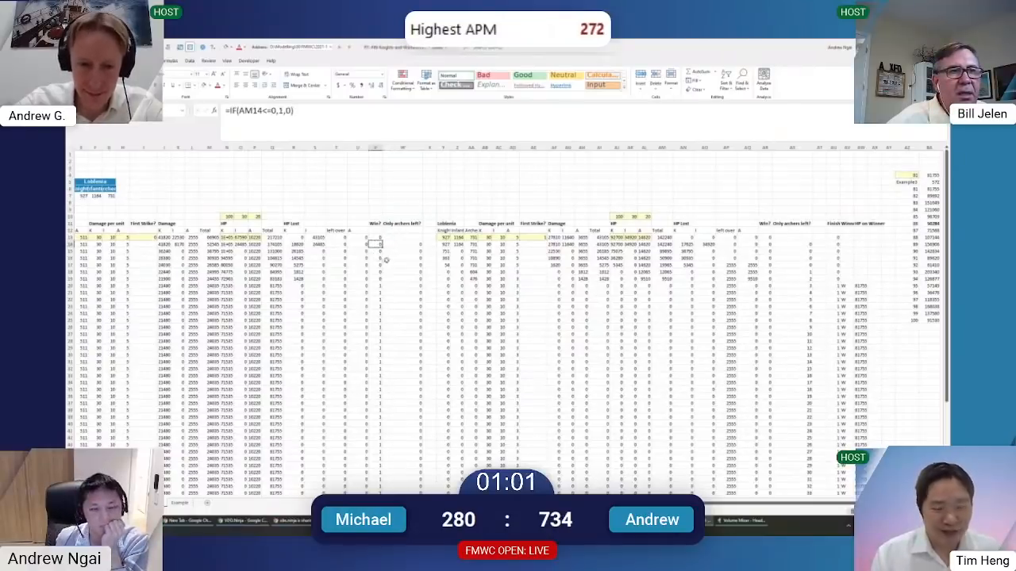
click(780, 270)
click(745, 239)
click(746, 243)
click(746, 237)
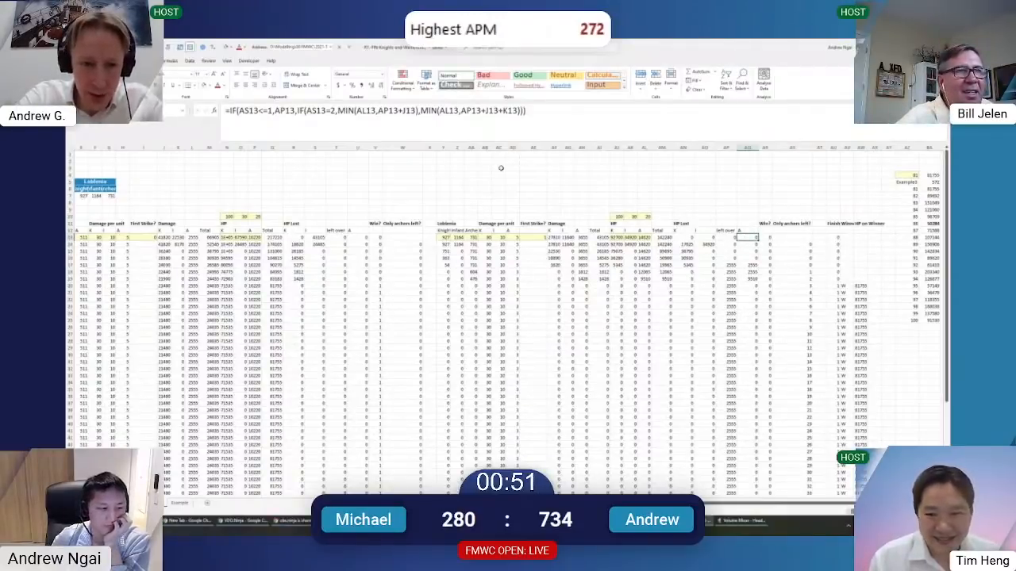
Set the Level 6 model's round selector to Example3 by copying the label from the data table's first entry
key(ctrl+Page_Up)
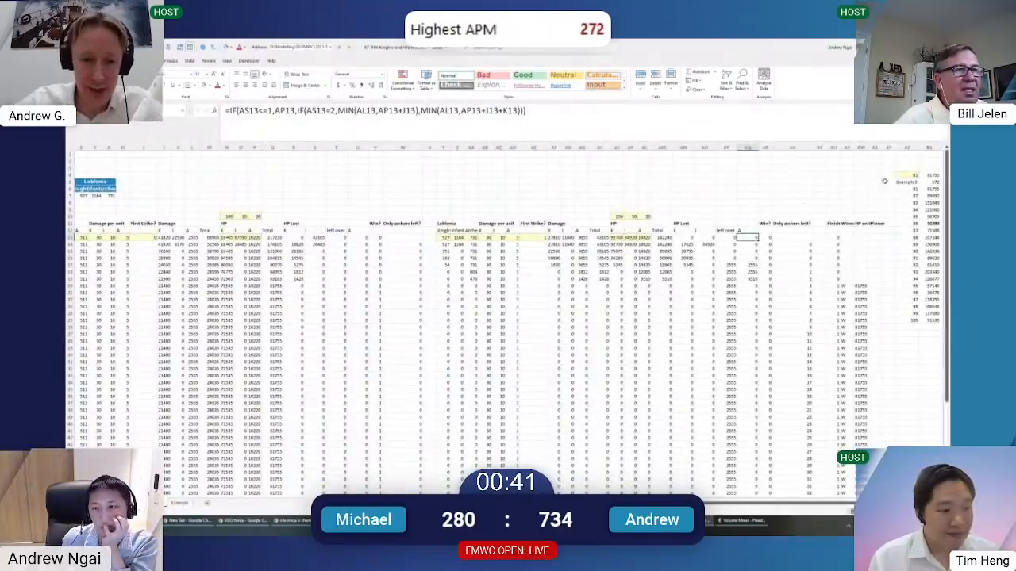
click(907, 174)
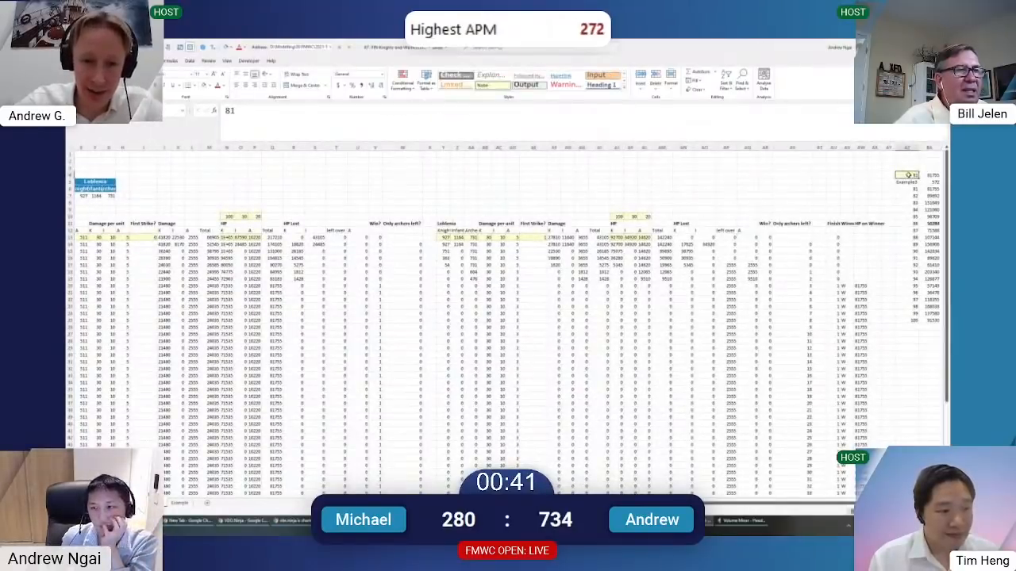
text(Exasmpl)
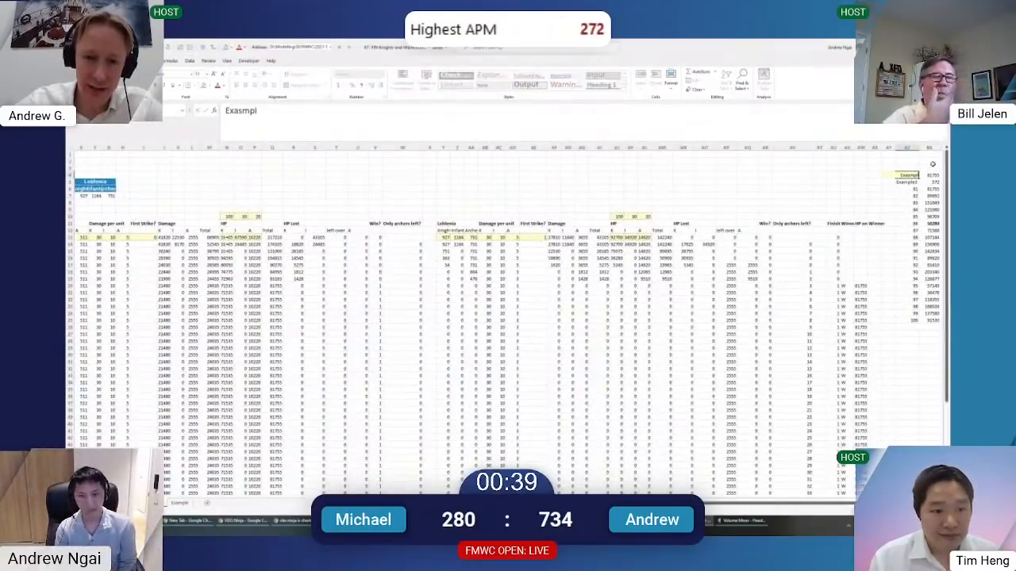
key(Escape)
key(Down)
key(ctrl+c)
key(Up)
key(ctrl+v)
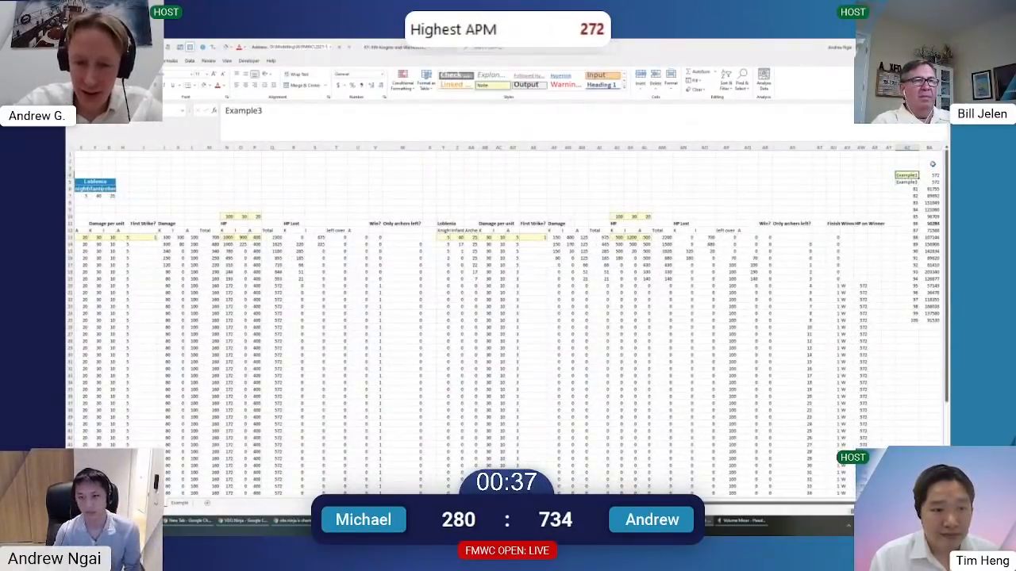
Compare the model's Example3 simulation with the case sheet's example answer and the worked example's turn-by-turn explanation through to its results
key(ctrl+Page_Up)
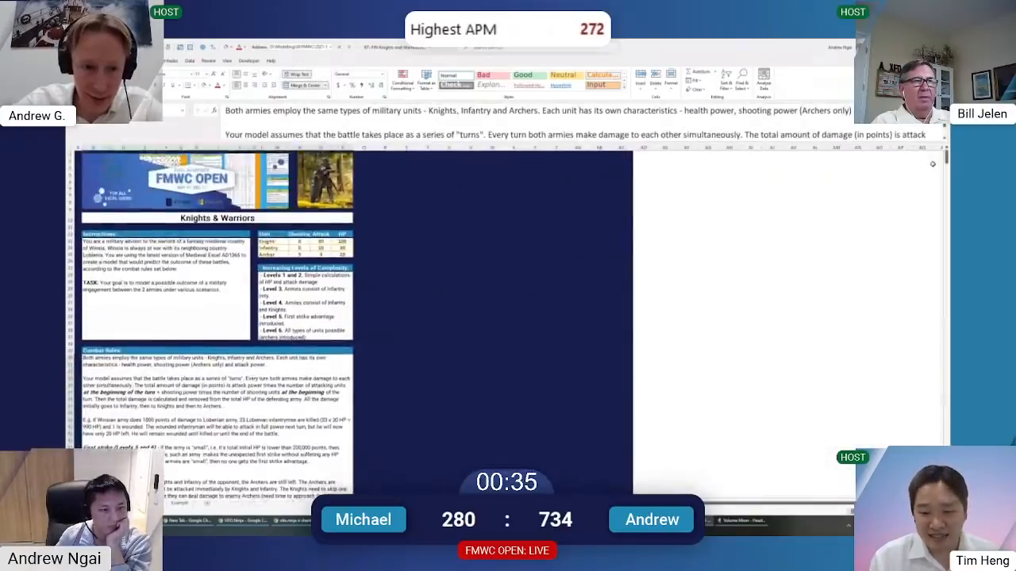
key(ctrl+Page_Down)
scroll(933, 164, down, 5)
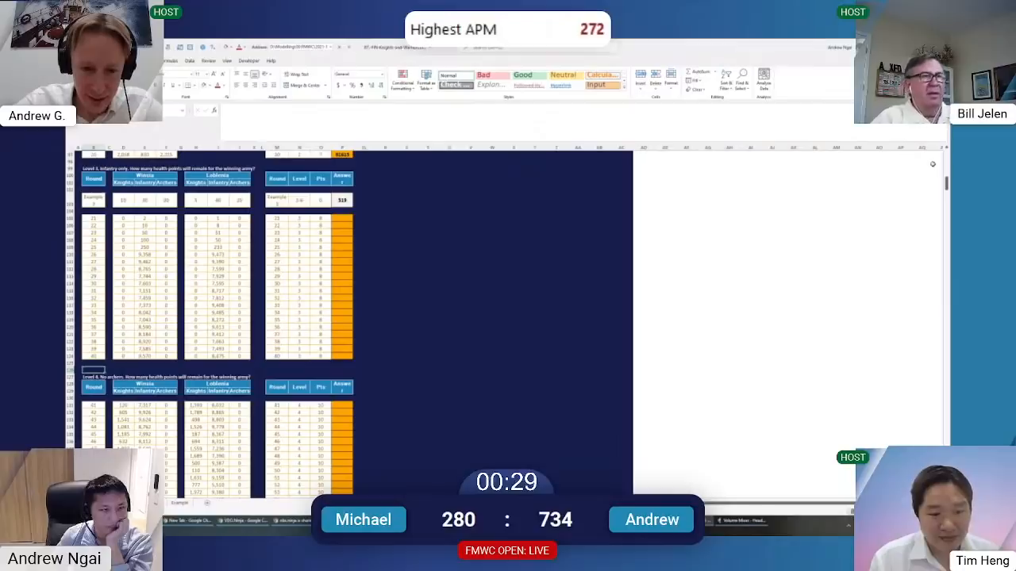
key(ctrl+Page_Down)
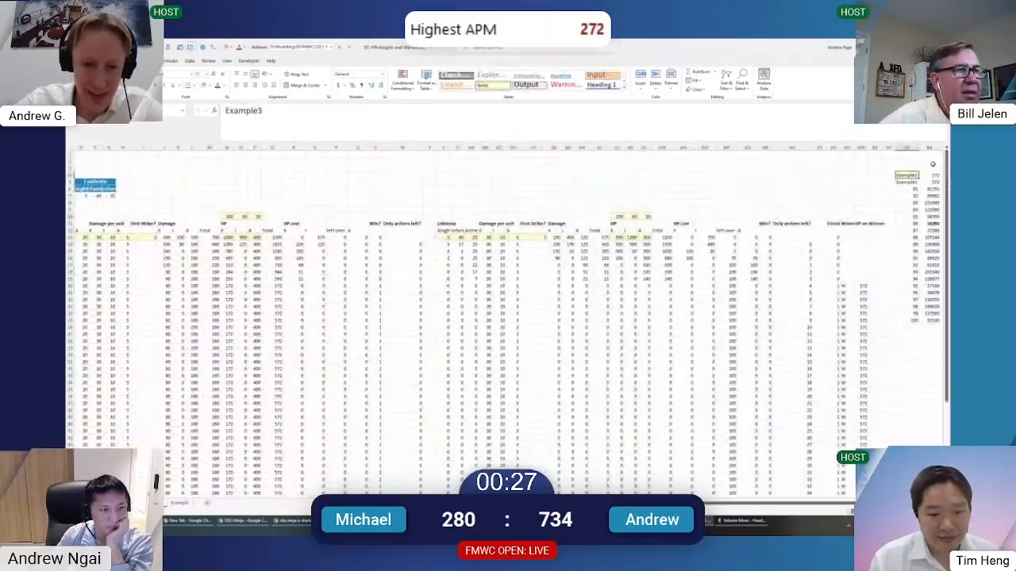
key(ctrl+Page_Down)
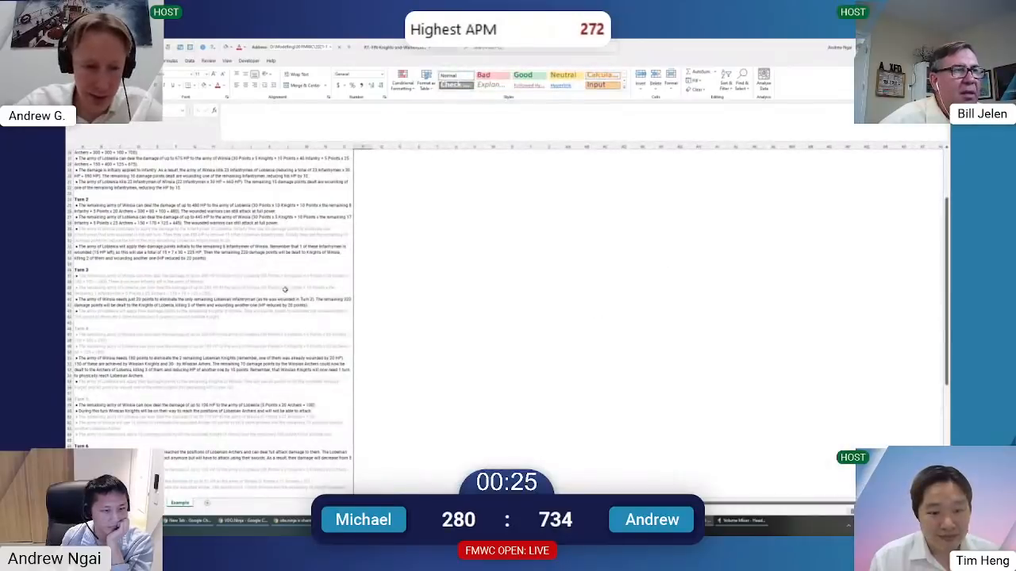
scroll(289, 287, down, 10)
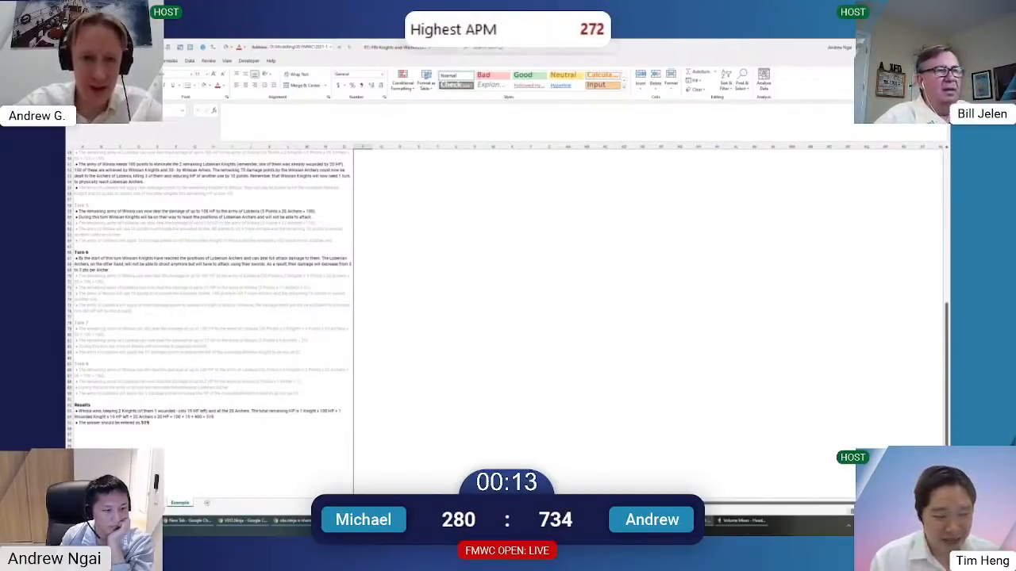
key(ctrl+Page_Up)
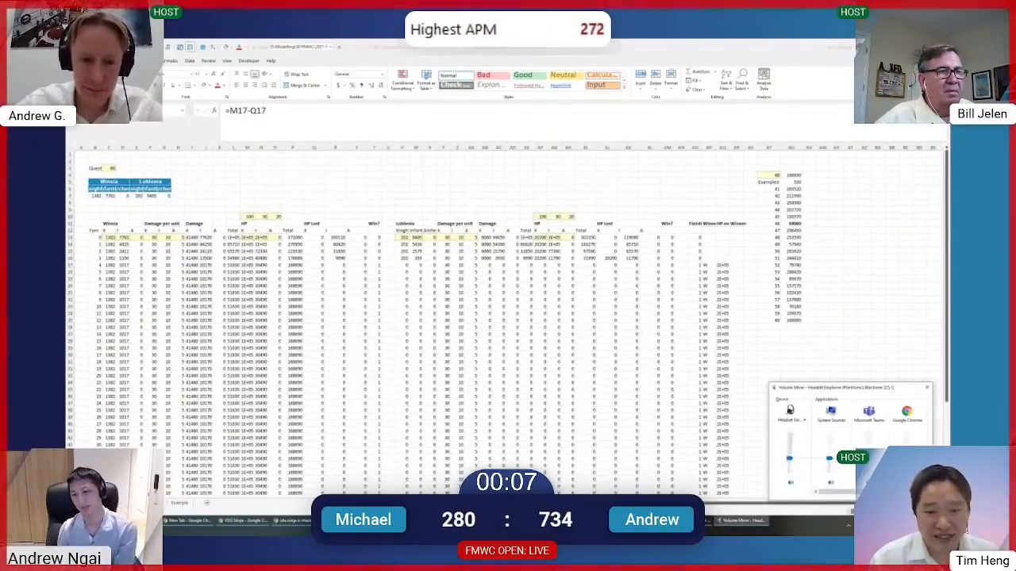
click(749, 346)
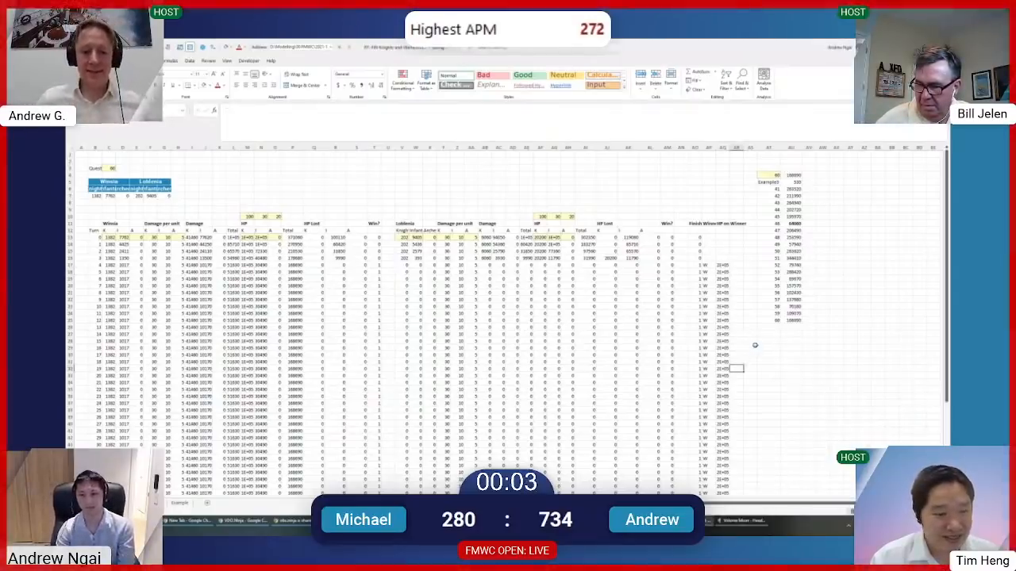